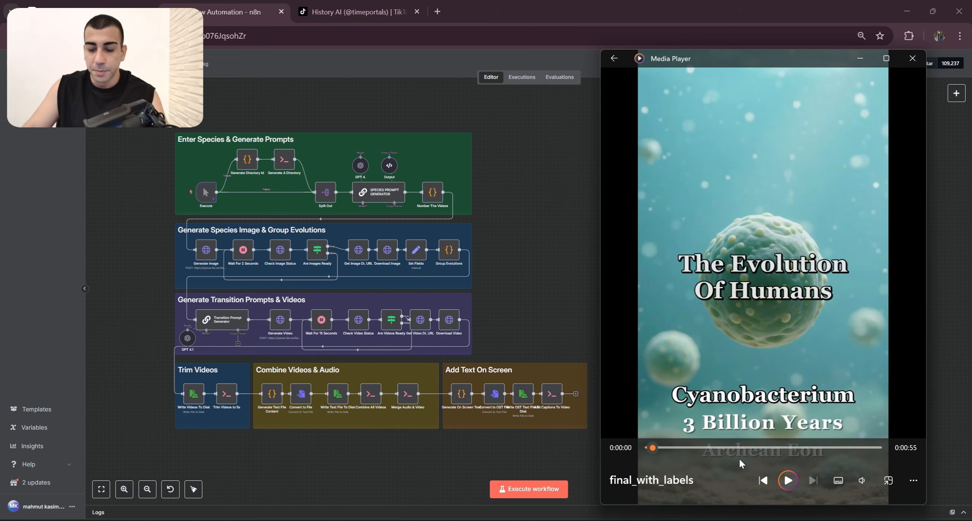
Step: Play the final_with_labels video in Media Player, skip past its opening seconds and mute the sound
left_click(789, 481)
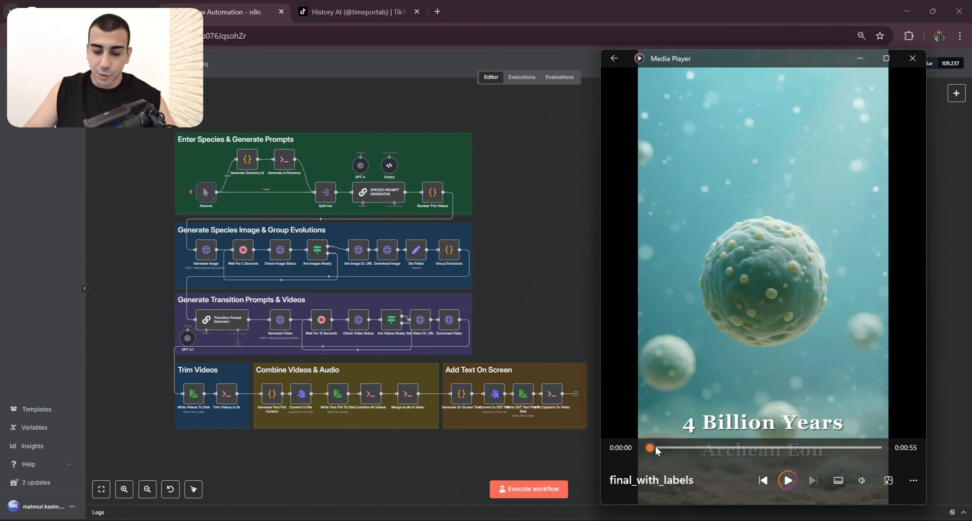
left_click_drag(654, 446, 710, 449)
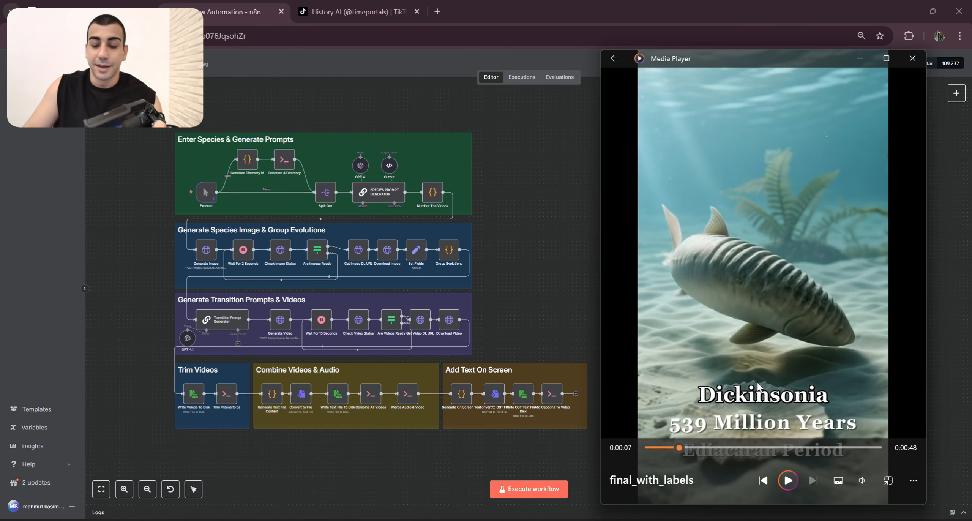
left_click(786, 480)
left_click(862, 481)
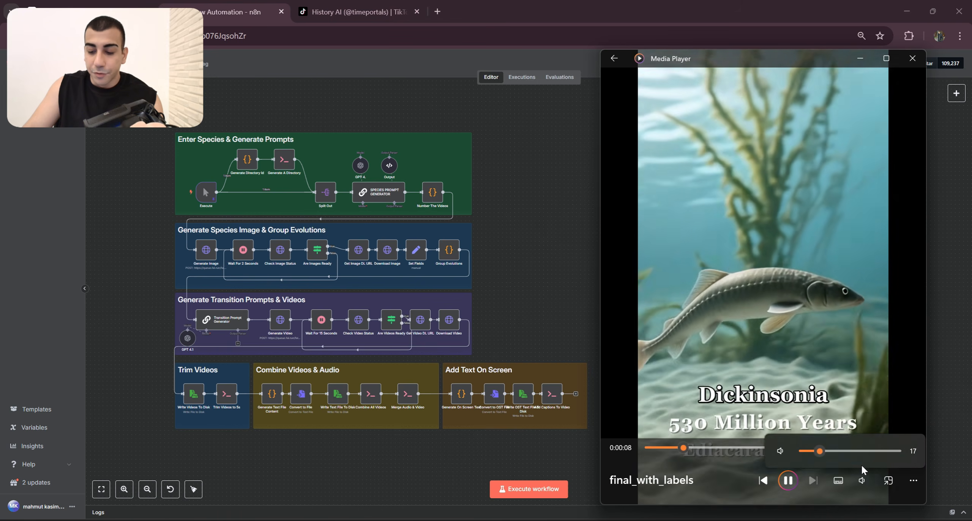
left_click(780, 450)
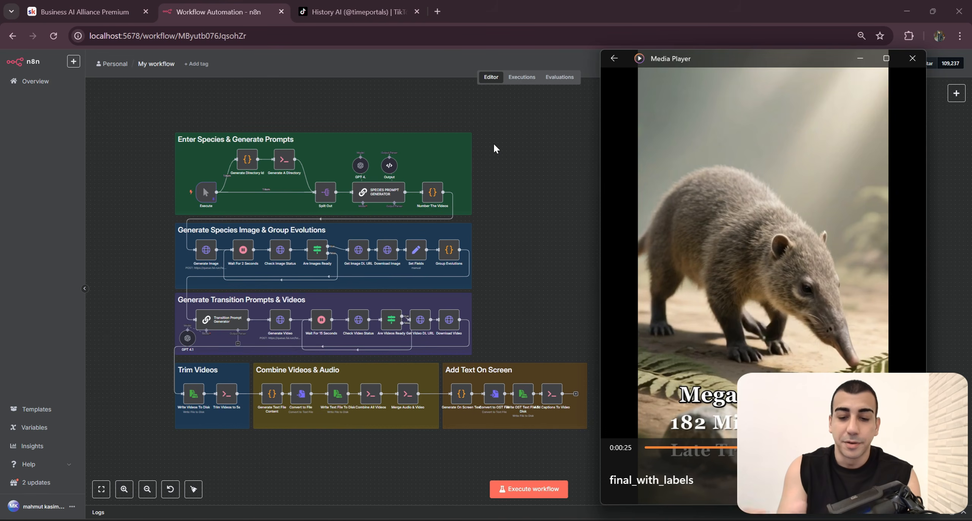
Step: Switch to the timeportals TikTok profile and look through its evolution videos and their view counts
left_click(371, 12)
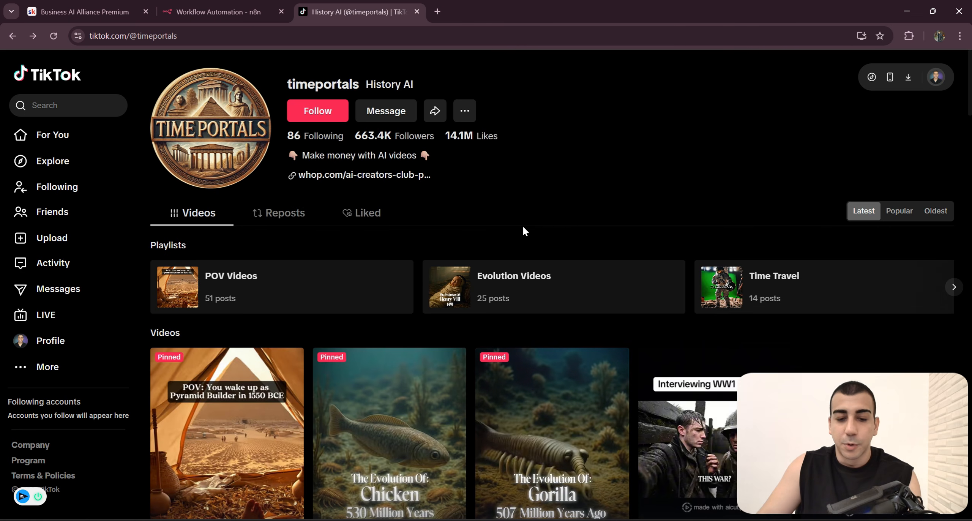
scroll(524, 231, "down", 3)
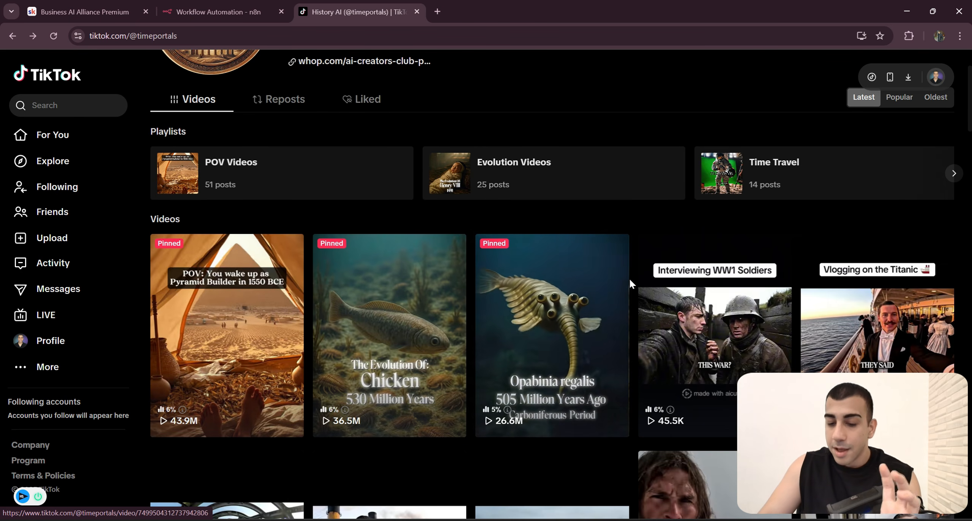
scroll(630, 283, "down", 1)
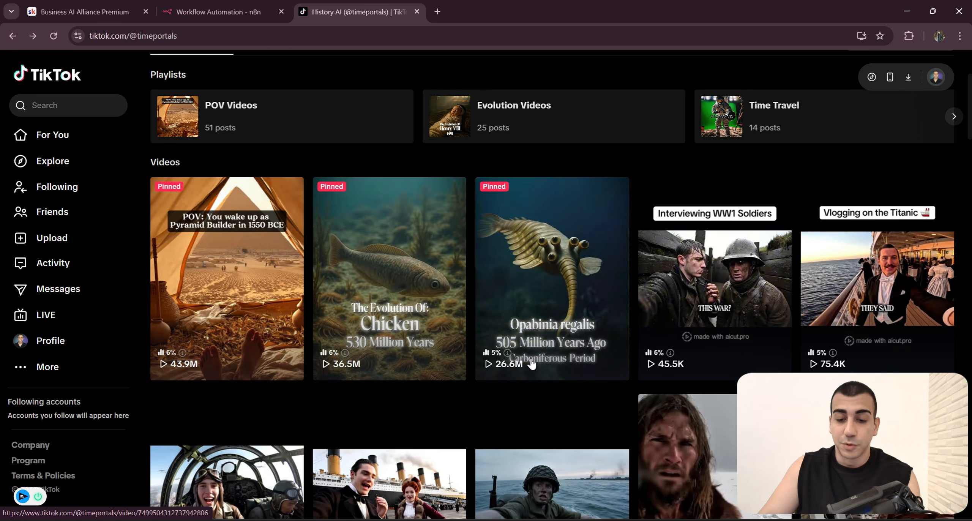
scroll(531, 364, "down", 20)
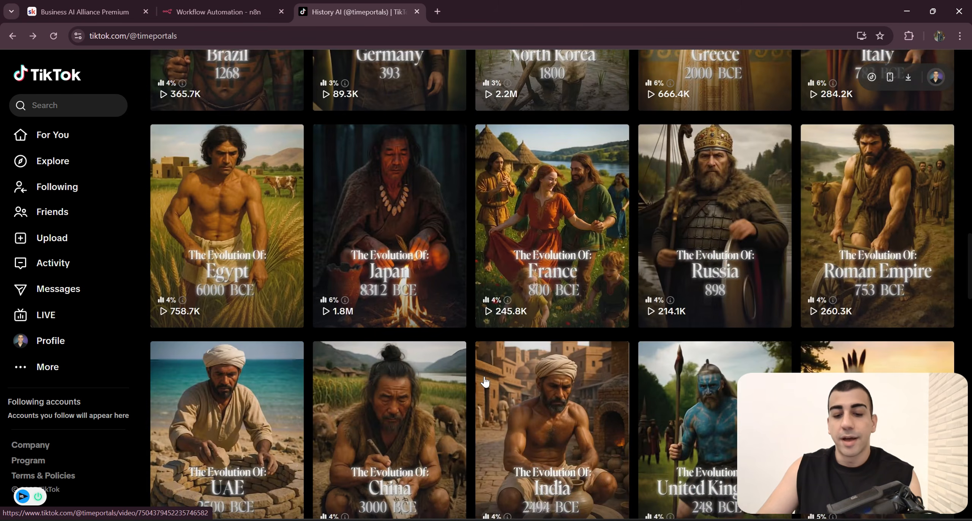
scroll(484, 382, "down", 3)
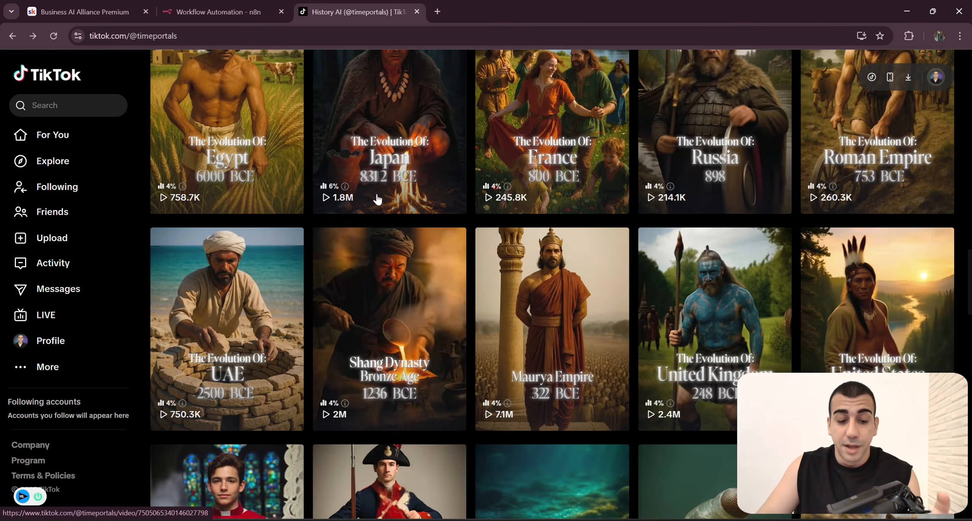
scroll(224, 197, "up", 1)
scroll(243, 243, "down", 1)
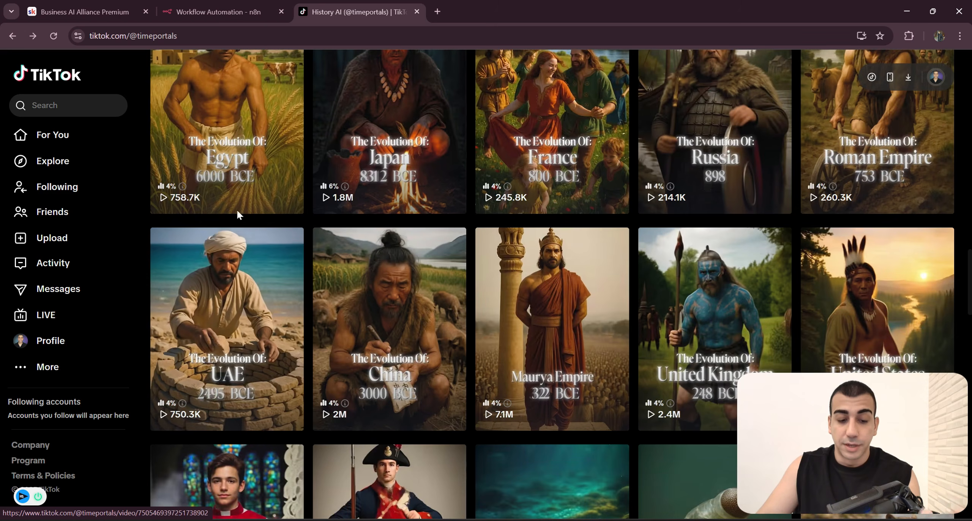
scroll(246, 303, "down", 1)
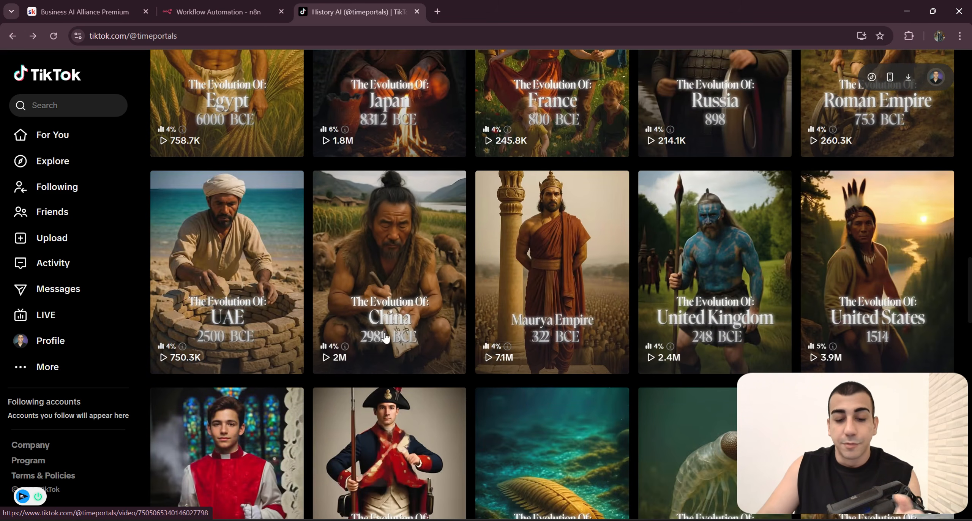
scroll(410, 322, "down", 13)
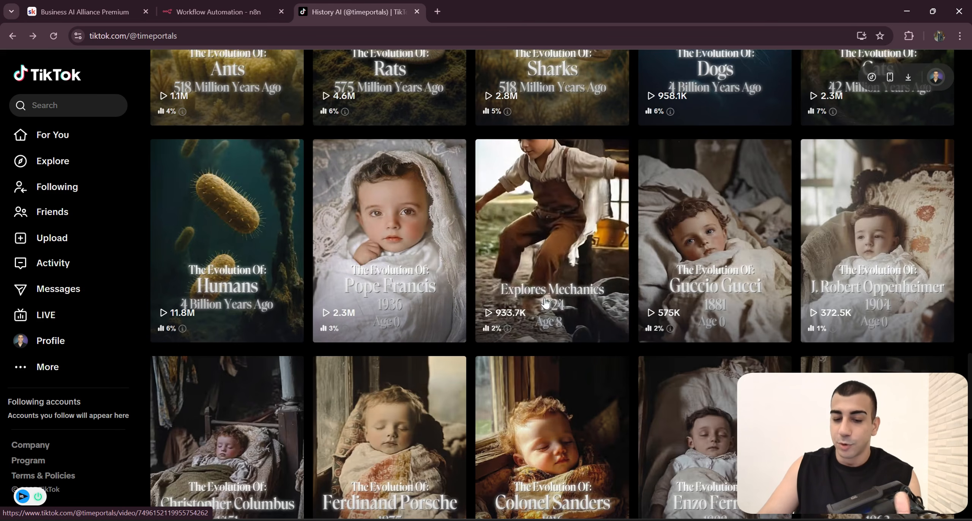
scroll(591, 365, "up", 3)
scroll(592, 365, "up", 3)
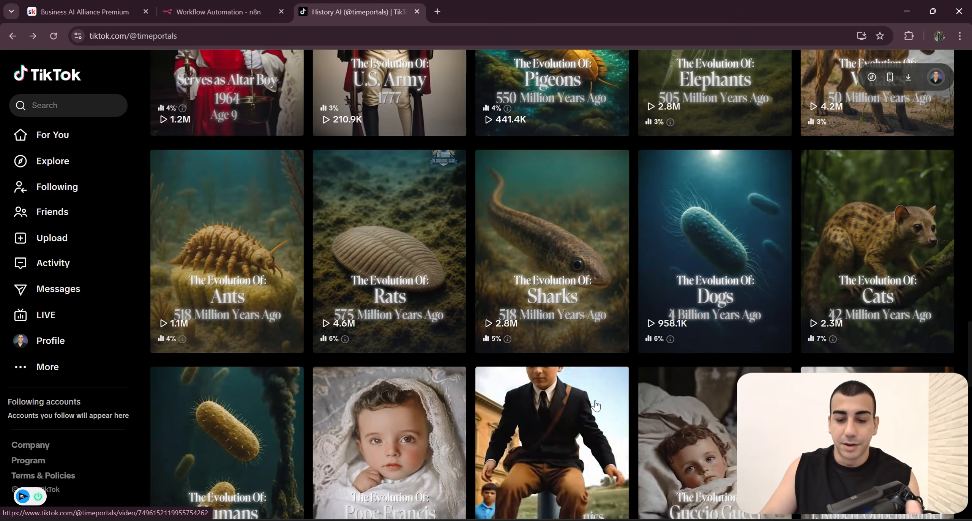
scroll(567, 397, "up", 3)
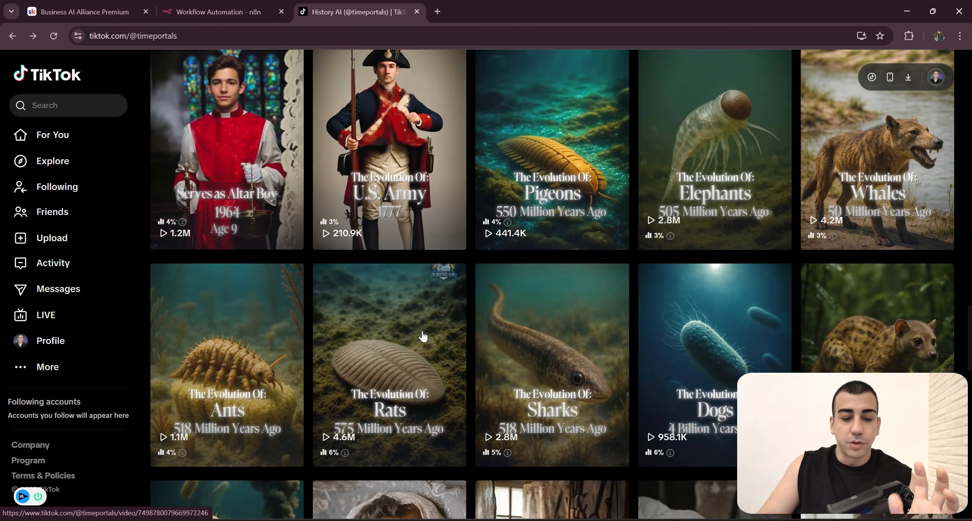
scroll(379, 342, "down", 3)
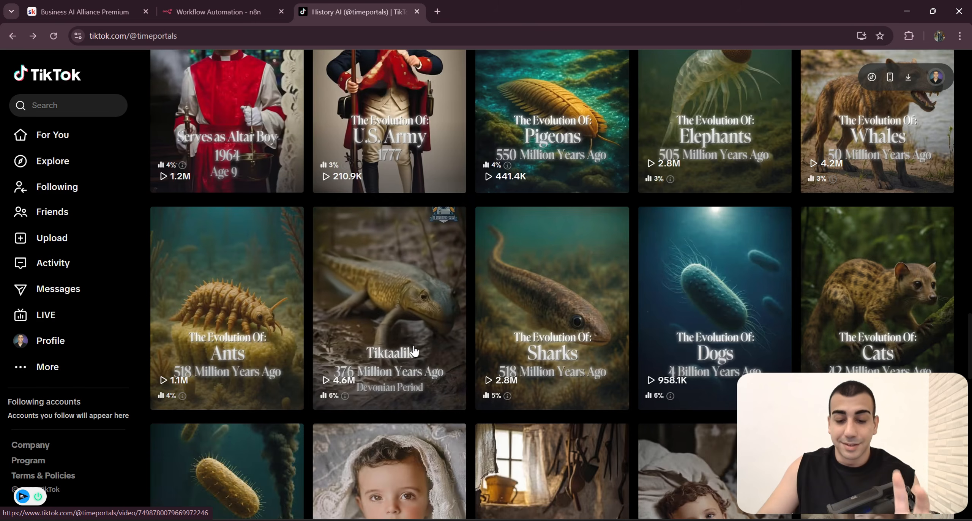
scroll(408, 349, "down", 3)
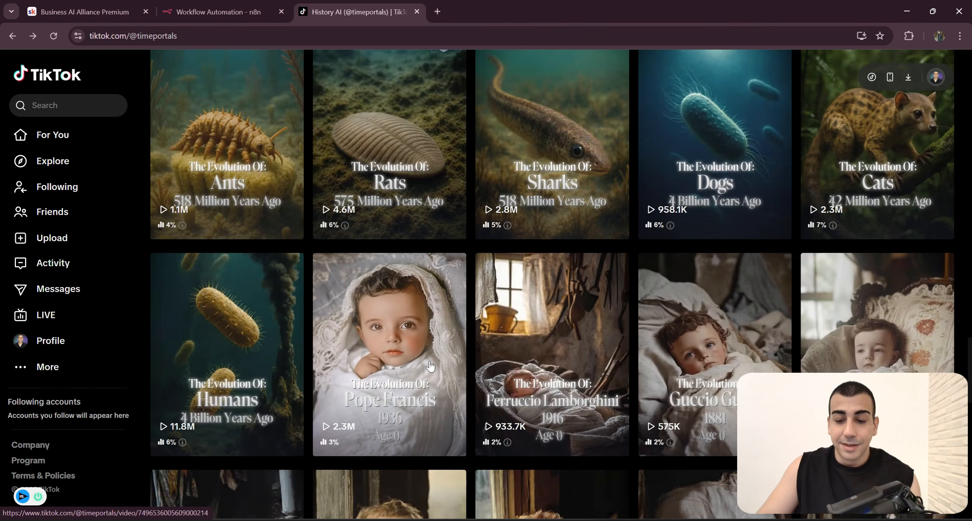
Step: Highlight all nodes of the n8n workflow, and open the Skool community post "Hey guys, I'm attempting to do something crazy!"
left_click(220, 14)
left_click_drag(554, 403, 614, 448)
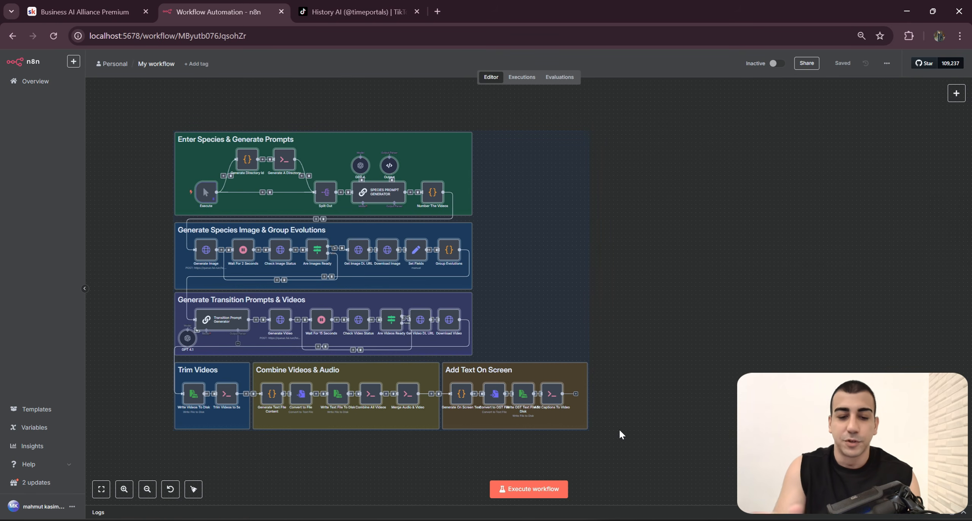
left_click(83, 12)
scroll(545, 326, "down", 3)
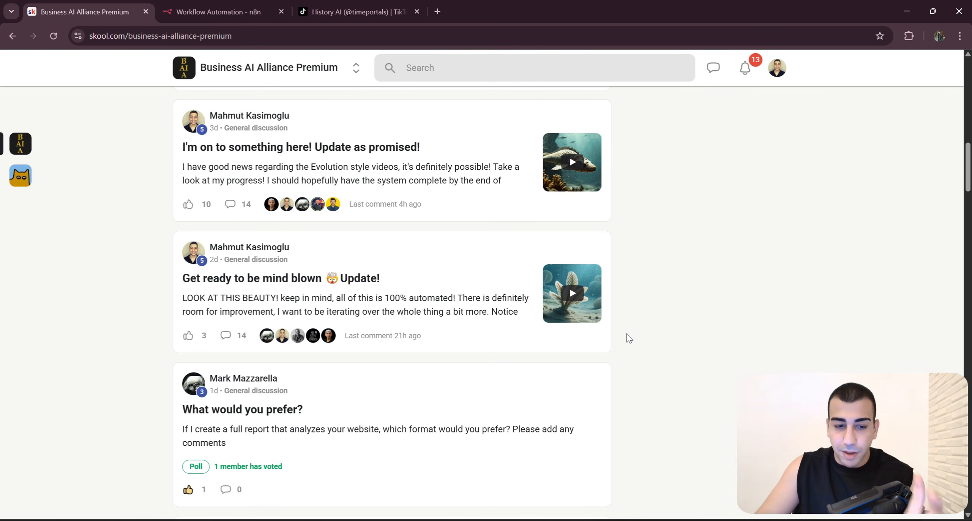
scroll(640, 341, "up", 2)
scroll(622, 324, "down", 10)
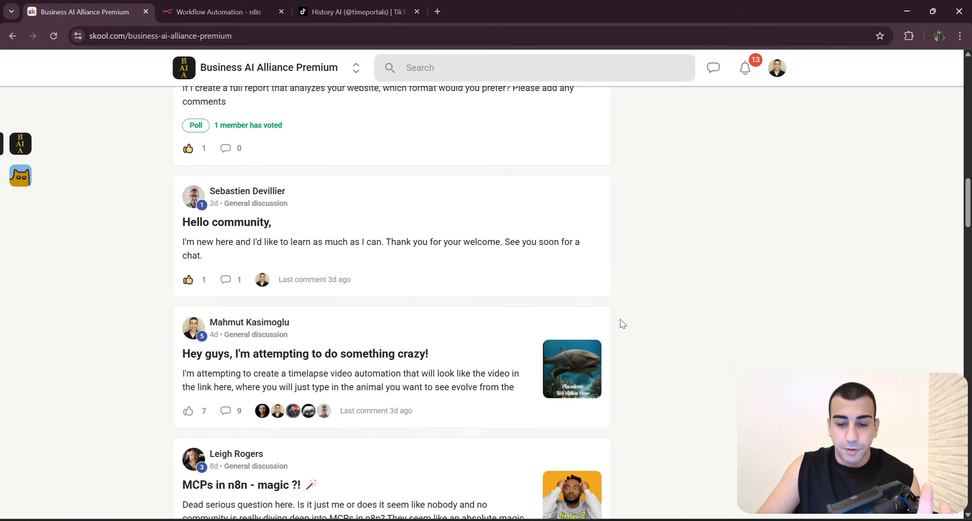
scroll(611, 319, "down", 3)
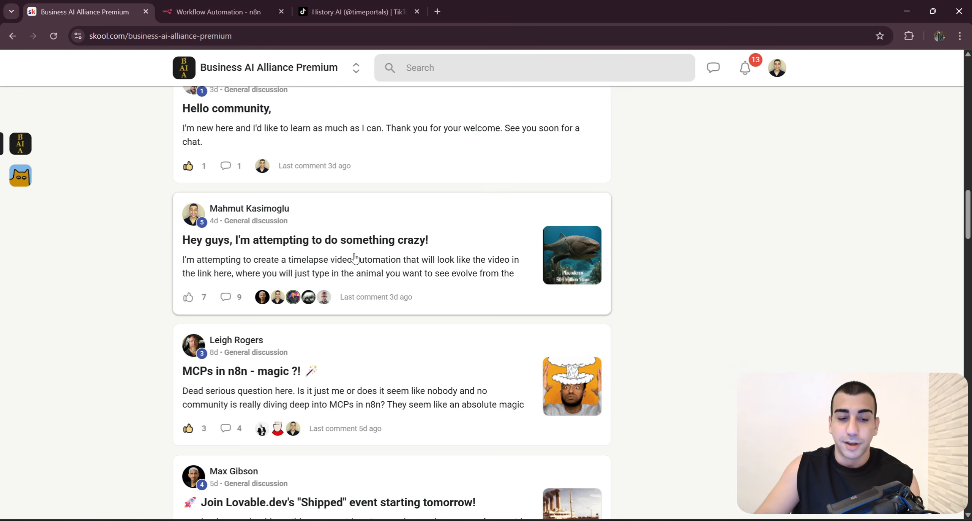
left_click(395, 259)
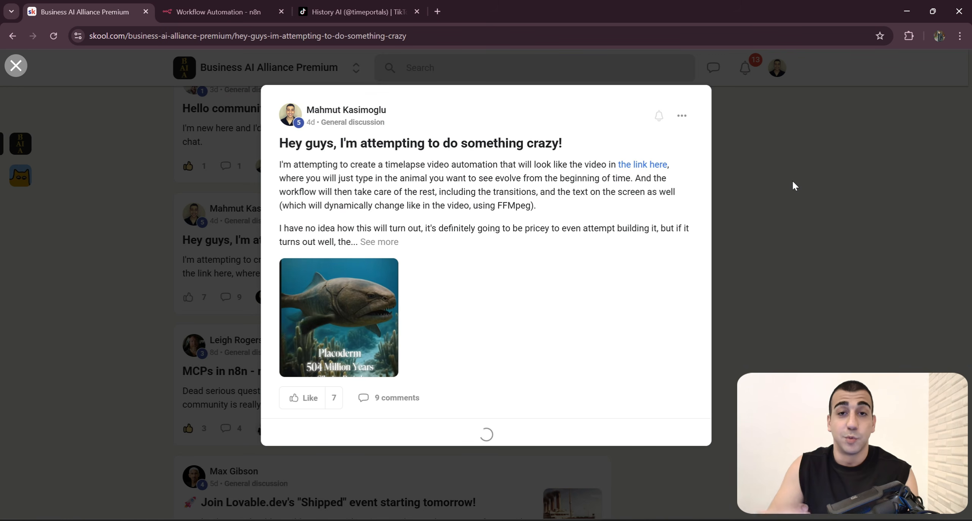
Step: Return to the n8n workflow and bring up the final_with_labels video in Media Player for another look
key("ctrl+Tab")
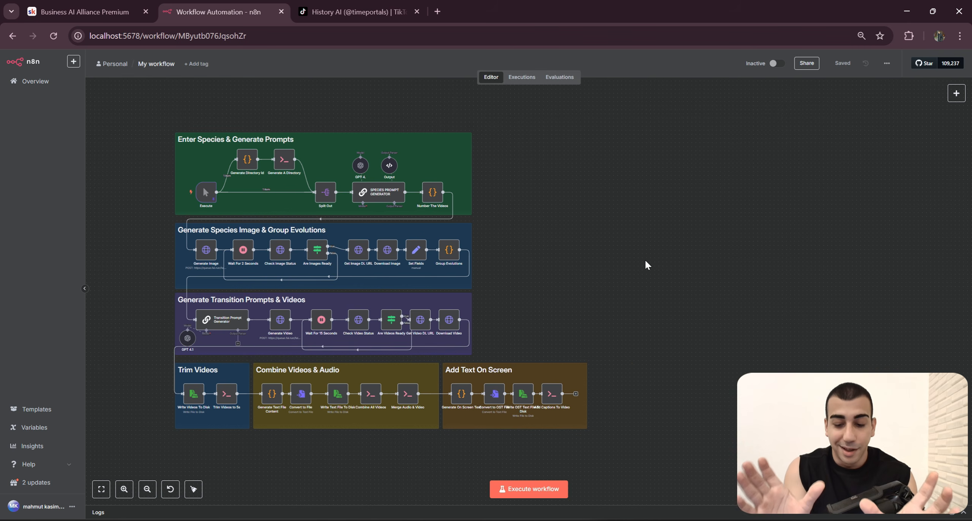
key("alt+Tab")
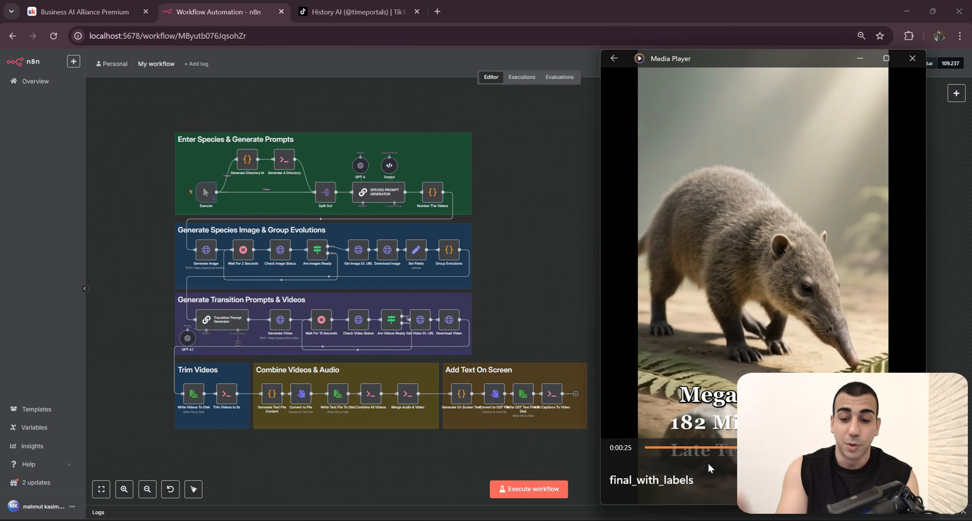
key("alt+Tab")
Step: Review the pinned and most recent videos with their view counts on the timeportals TikTok profile
left_click(366, 7)
scroll(506, 258, "up", 10)
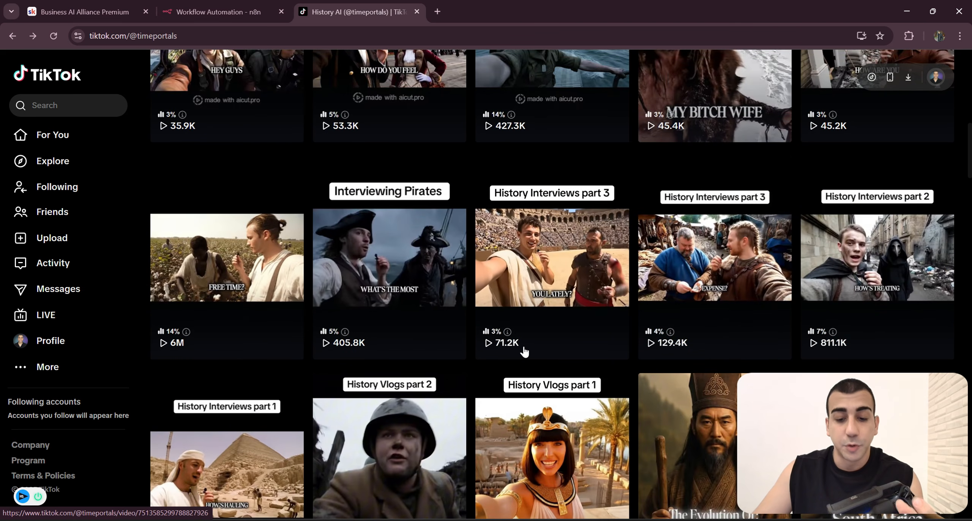
scroll(527, 357, "up", 7)
scroll(532, 364, "down", 10)
scroll(539, 374, "up", 12)
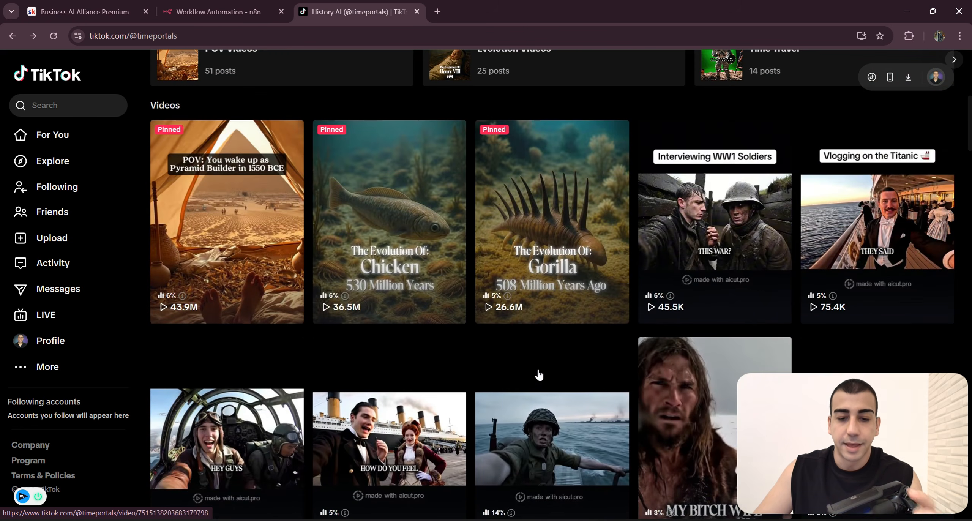
scroll(538, 374, "up", 3)
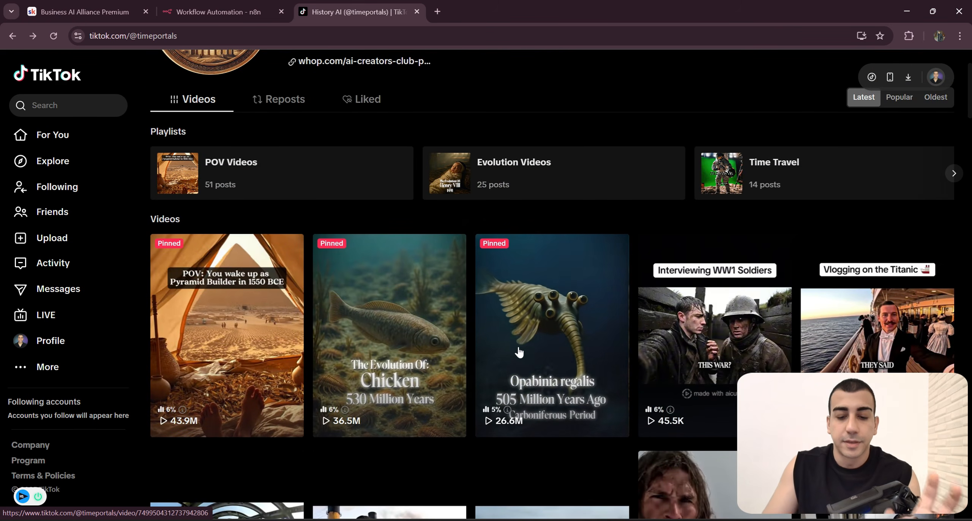
scroll(521, 351, "down", 6)
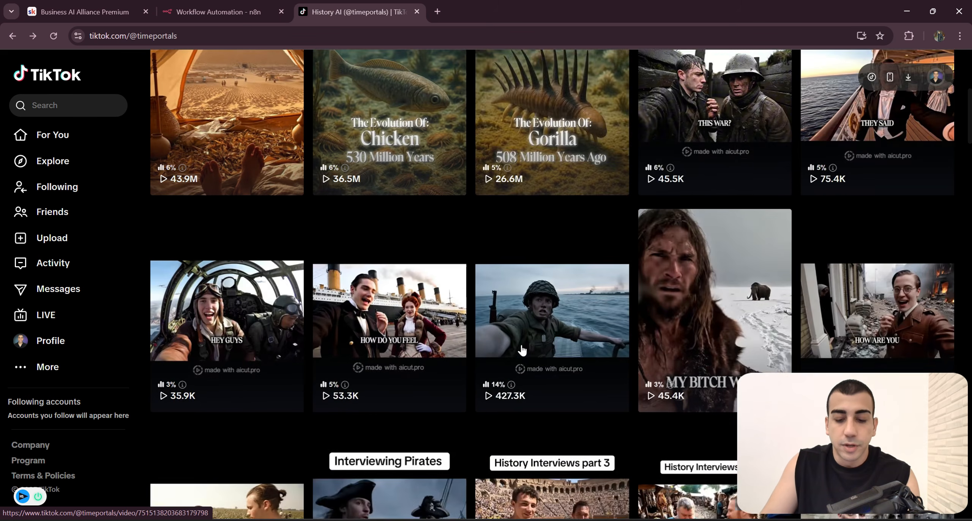
scroll(521, 350, "down", 20)
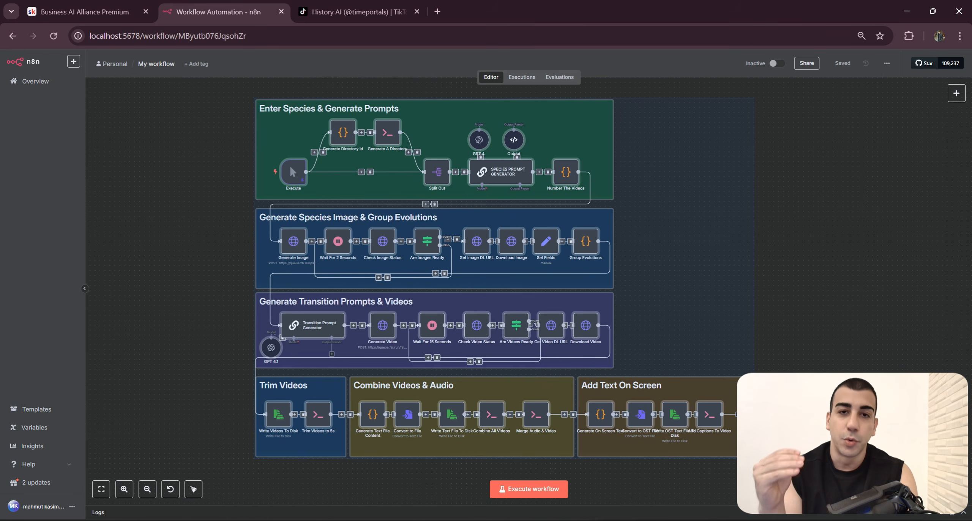
Step: Clear the node selection in the n8n workflow and examine its sections from species prompts to on-screen text
key("Escape")
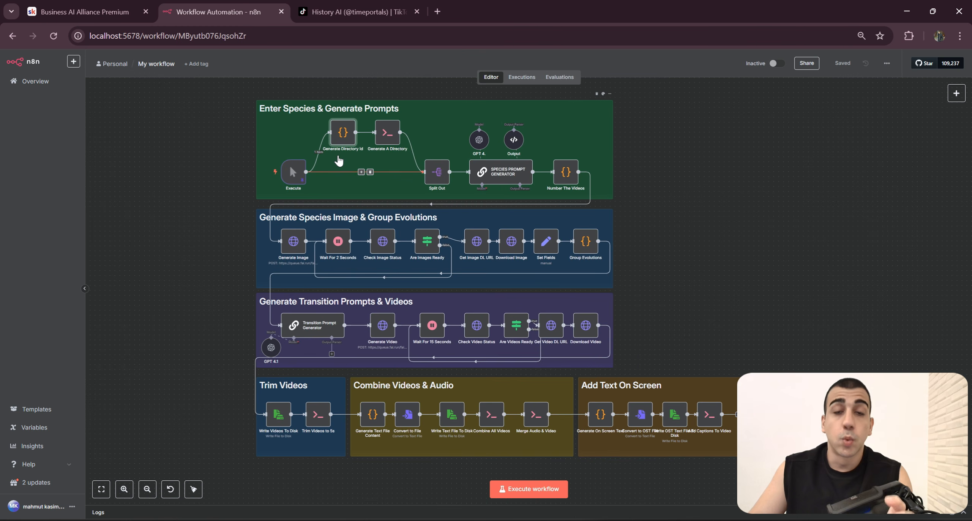
scroll(705, 284, "up", 2)
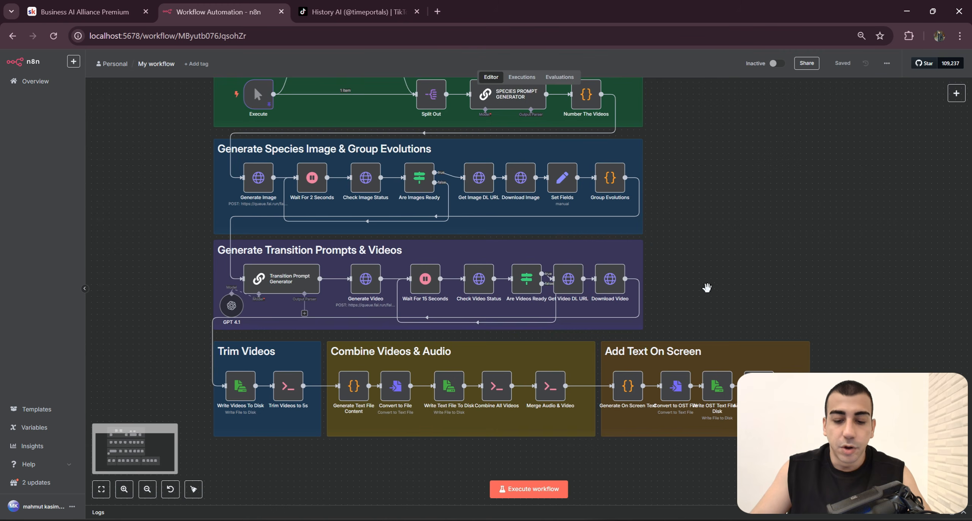
scroll(718, 220, "down", 2)
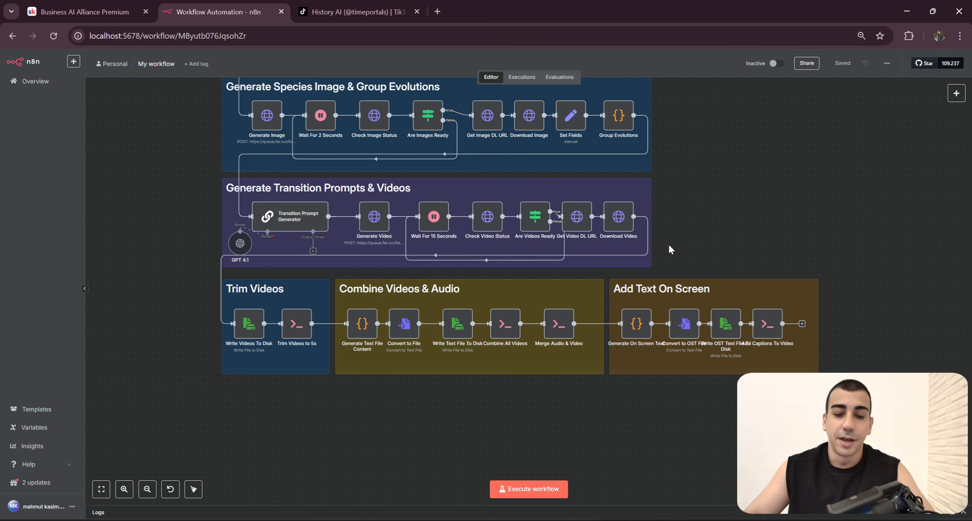
scroll(562, 380, "up", 2)
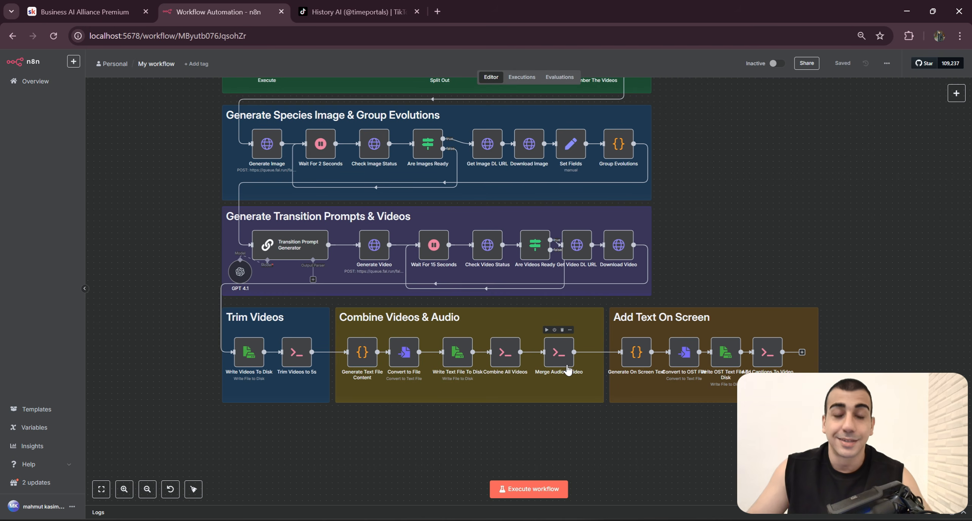
scroll(615, 382, "down", 1)
left_click_drag(664, 322, 666, 372)
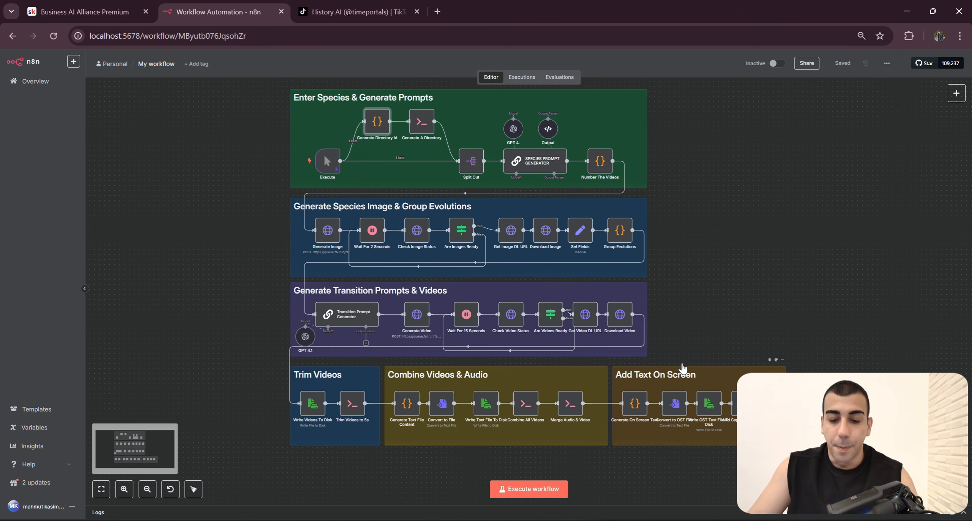
scroll(681, 353, "up", 2)
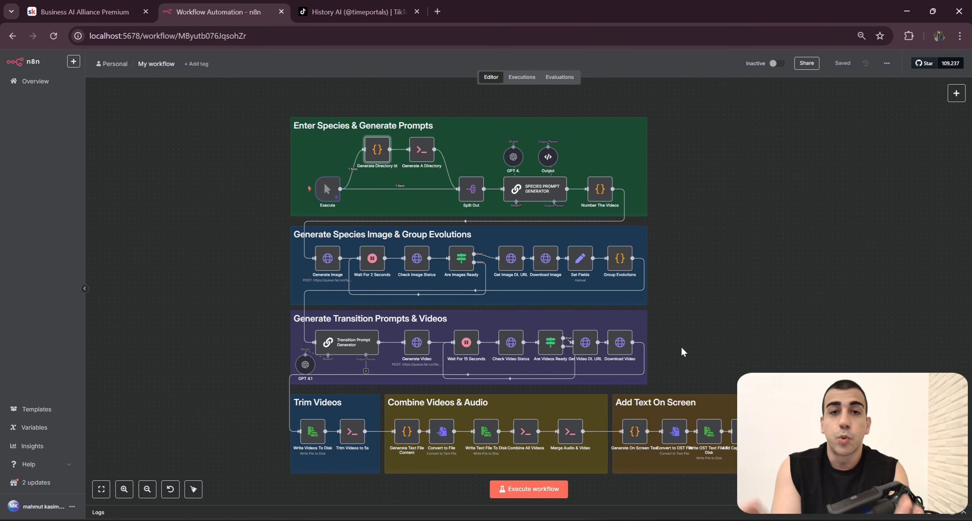
scroll(680, 346, "down", 2)
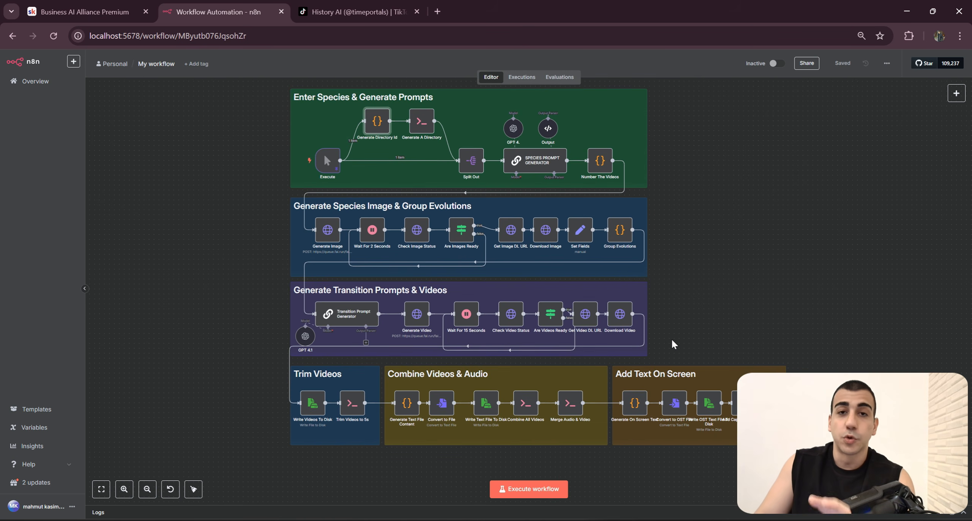
scroll(672, 343, "down", 1)
left_click_drag(677, 282, 677, 300)
scroll(688, 302, "down", 1)
left_click_drag(262, 102, 287, 126)
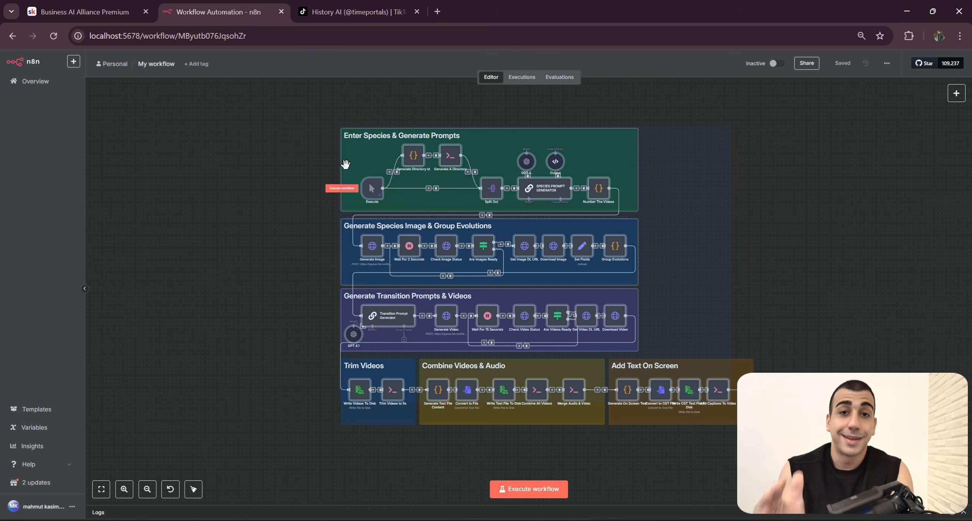
left_click(303, 163)
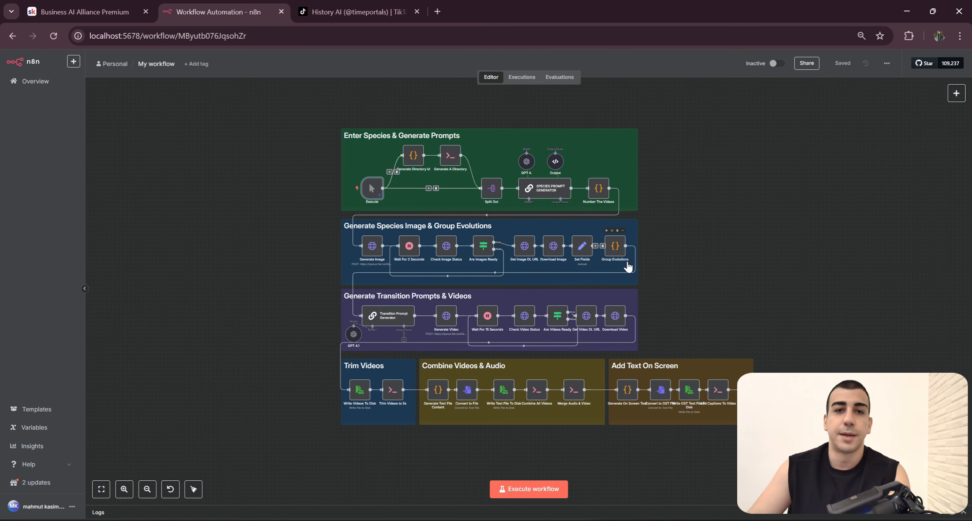
mouse_move(726, 328)
left_mouse_down()
mouse_move(706, 328)
mouse_move(723, 333)
left_mouse_up()
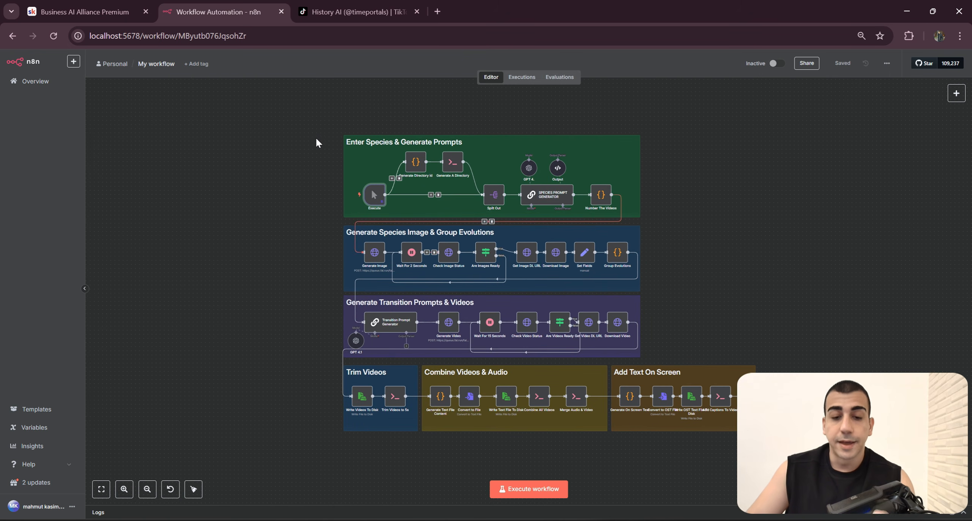
left_click_drag(258, 121, 763, 441)
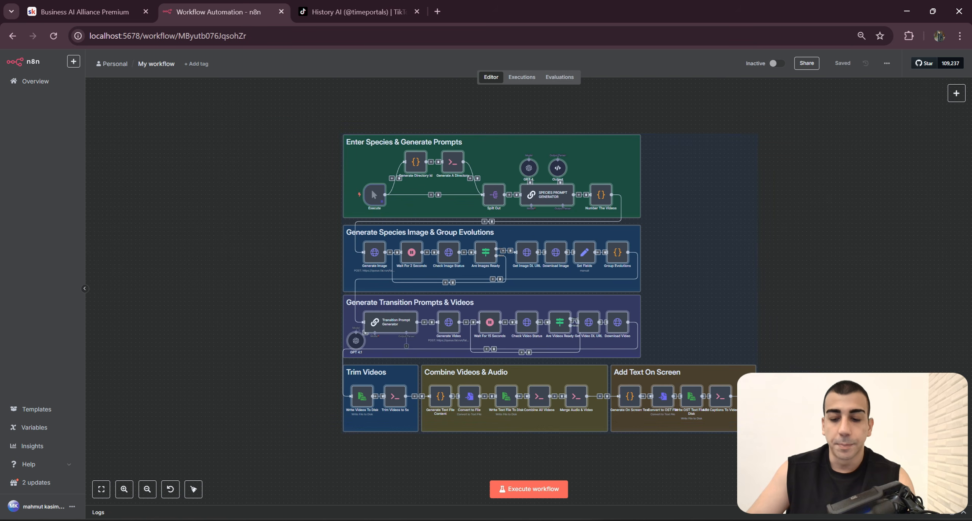
left_click(322, 249)
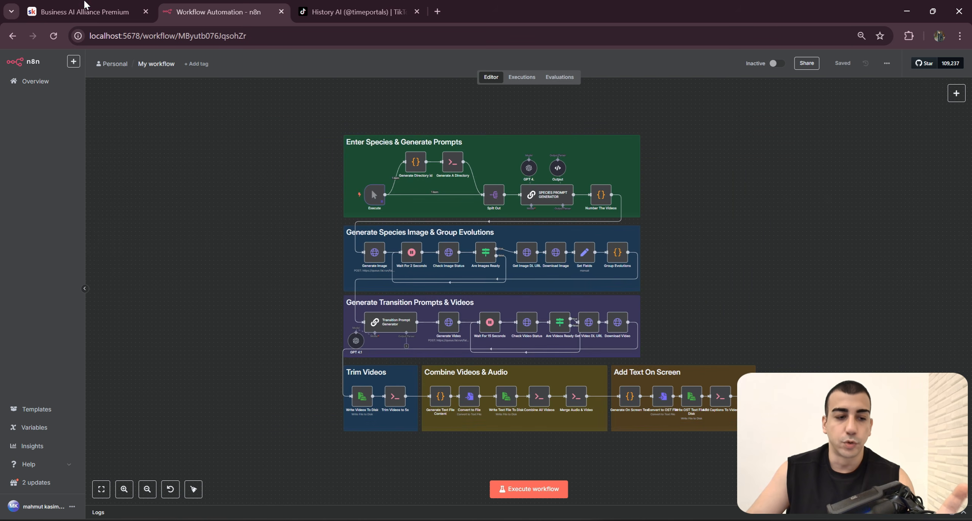
Step: Switch to the Skool community's about page and read the list of benefits and the membership pricing
left_click(76, 11)
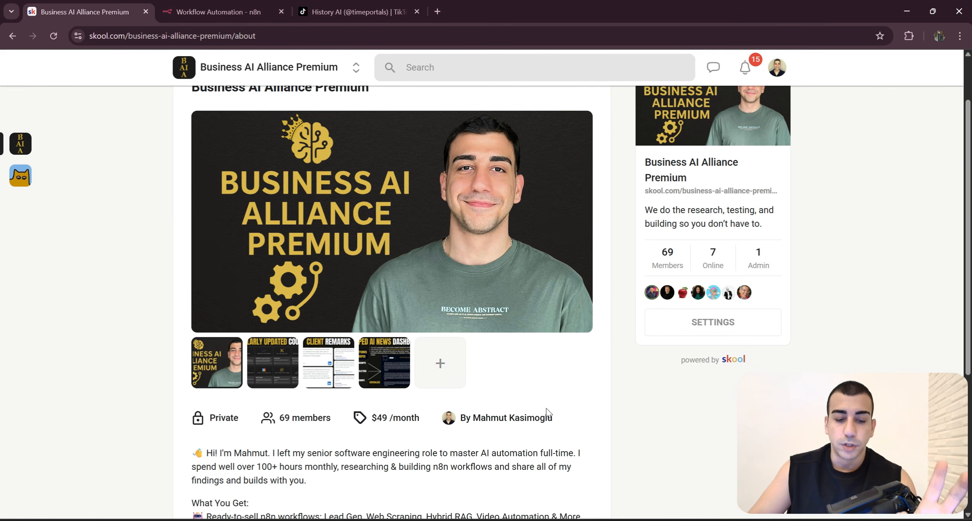
scroll(599, 389, "down", 5)
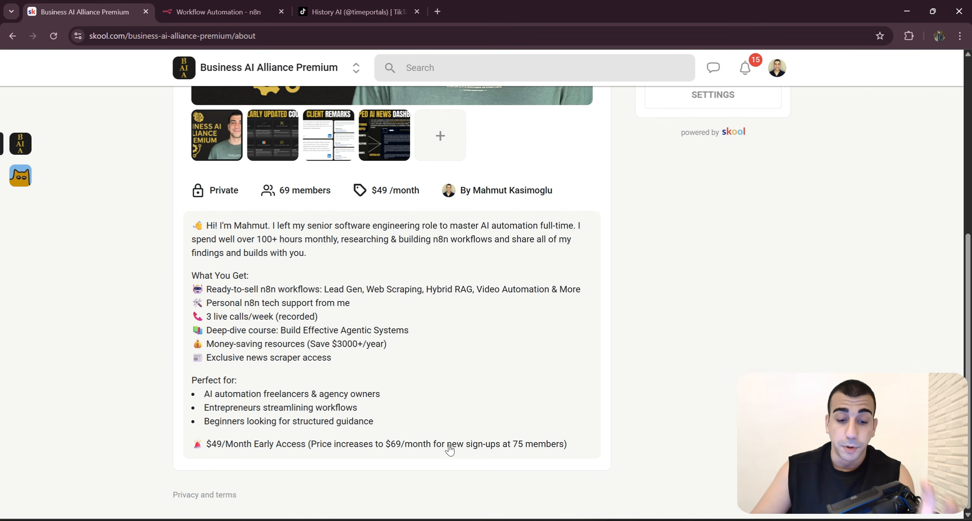
scroll(449, 449, "up", 1)
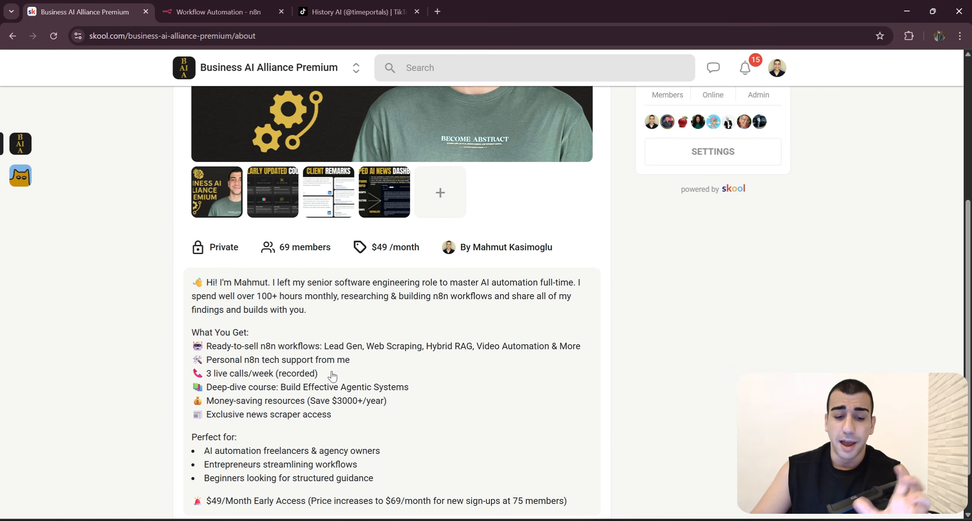
scroll(360, 379, "down", 1)
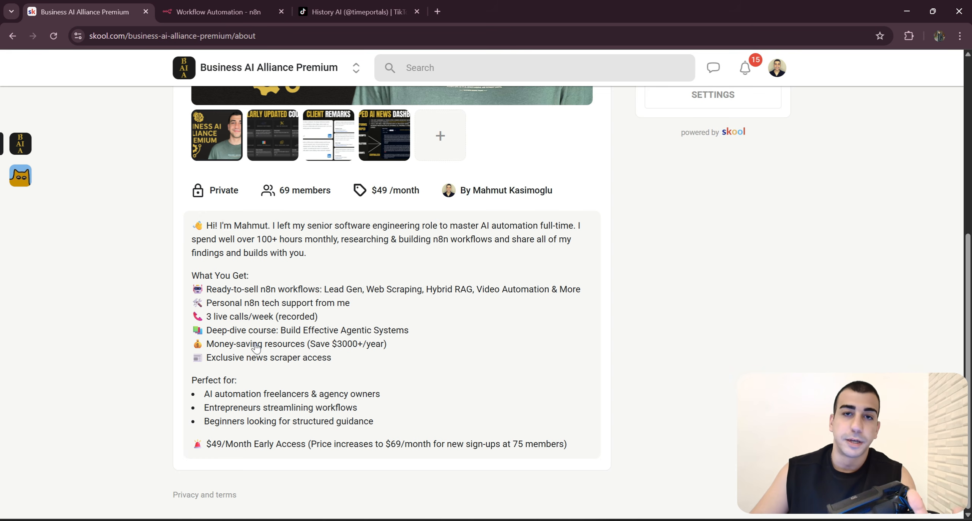
scroll(317, 358, "up", 5)
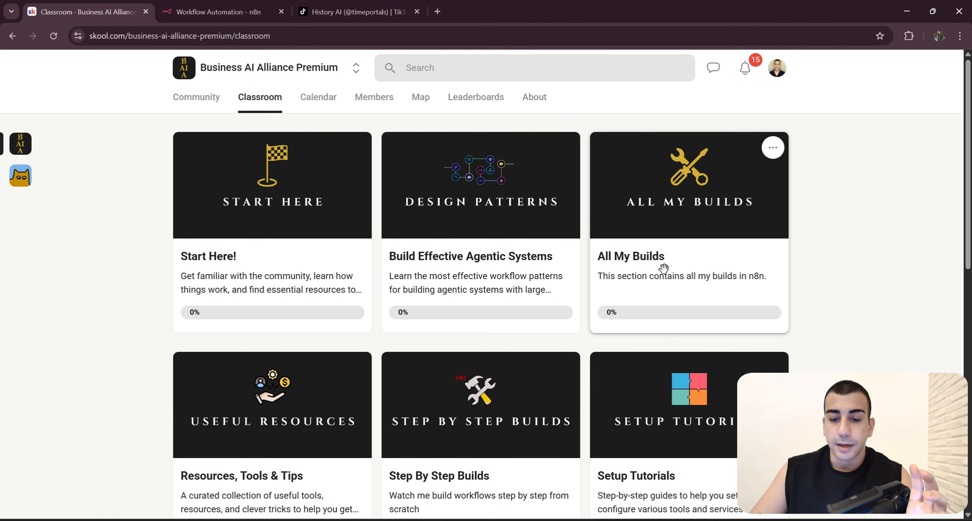
Step: Open the draft Evolution Timelapse Videos lesson in All My Builds and review its process overview, prerequisites and downloadable resources
left_click(614, 265)
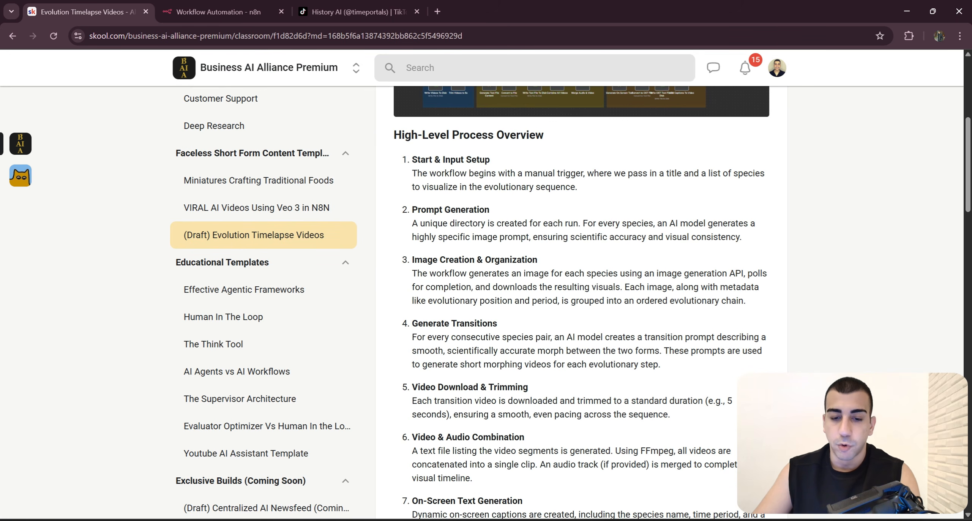
scroll(461, 328, "up", 4)
scroll(486, 330, "down", 18)
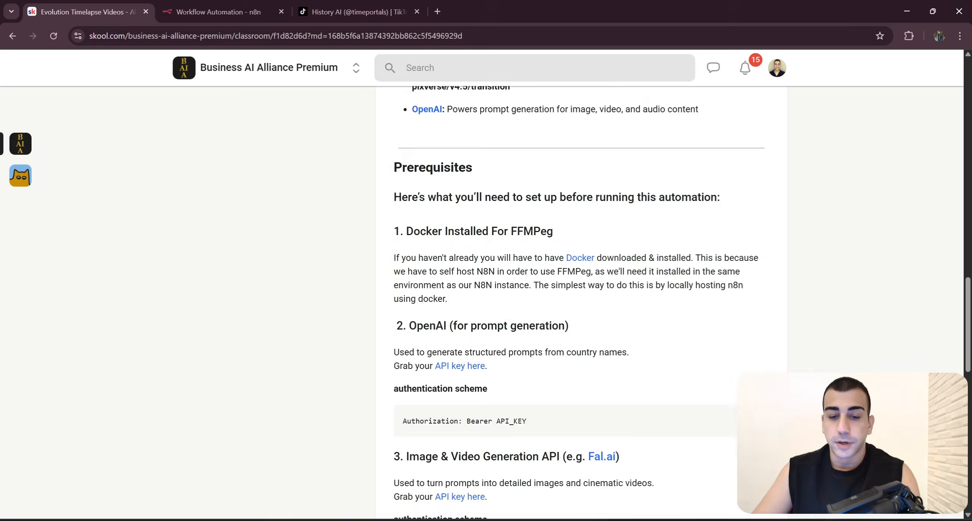
scroll(530, 334, "down", 20)
left_click_drag(540, 437, 374, 435)
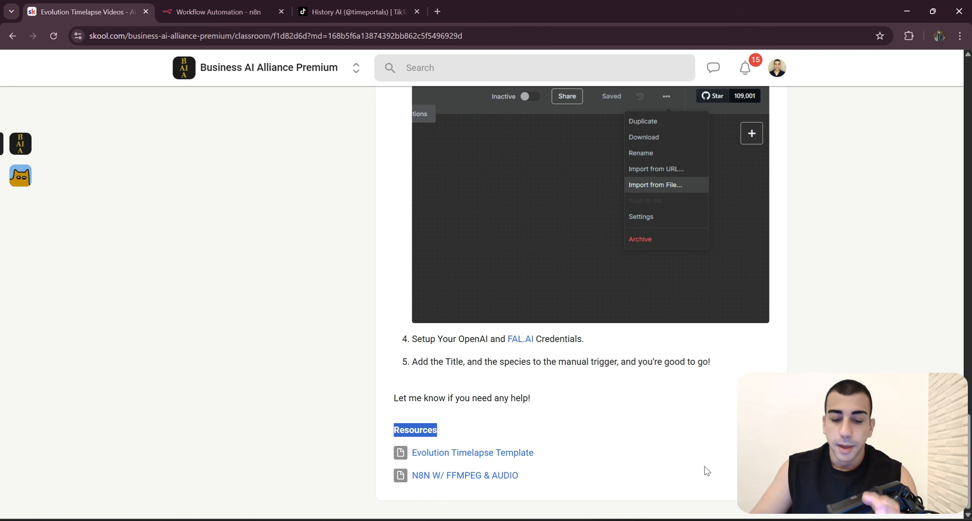
left_click(583, 474)
left_click_drag(573, 482, 385, 417)
left_click(554, 452)
scroll(554, 452, "up", 15)
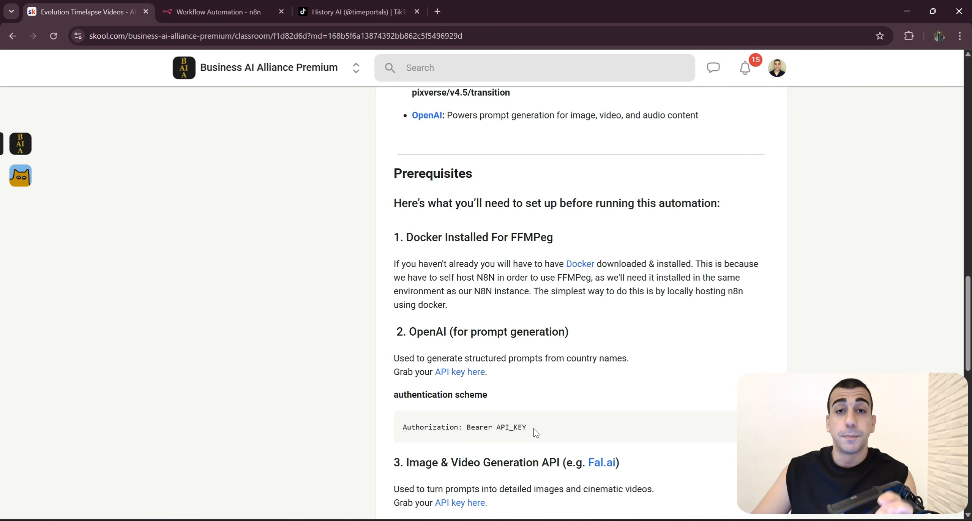
Step: Open the Docker website from the lesson's prerequisites and view the Docker Desktop download options for each operating system
left_click(227, 12)
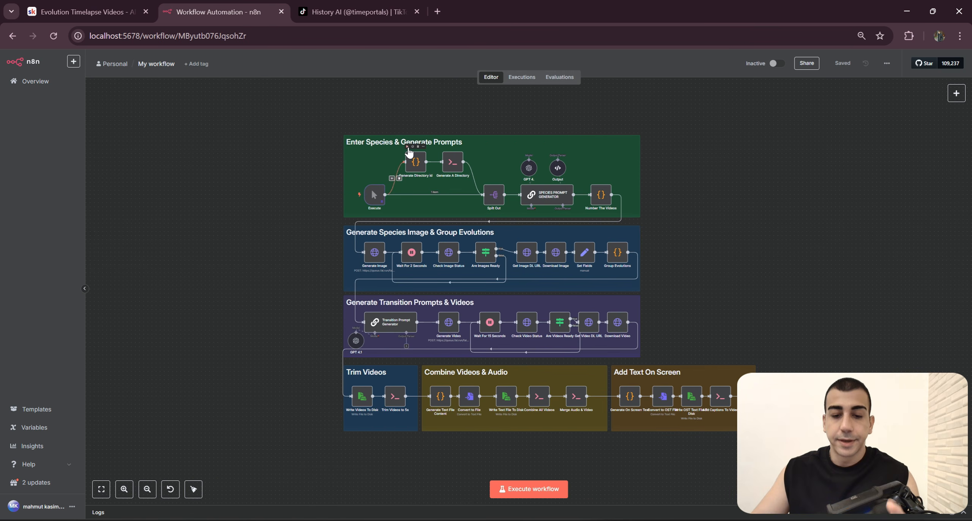
left_click(80, 12)
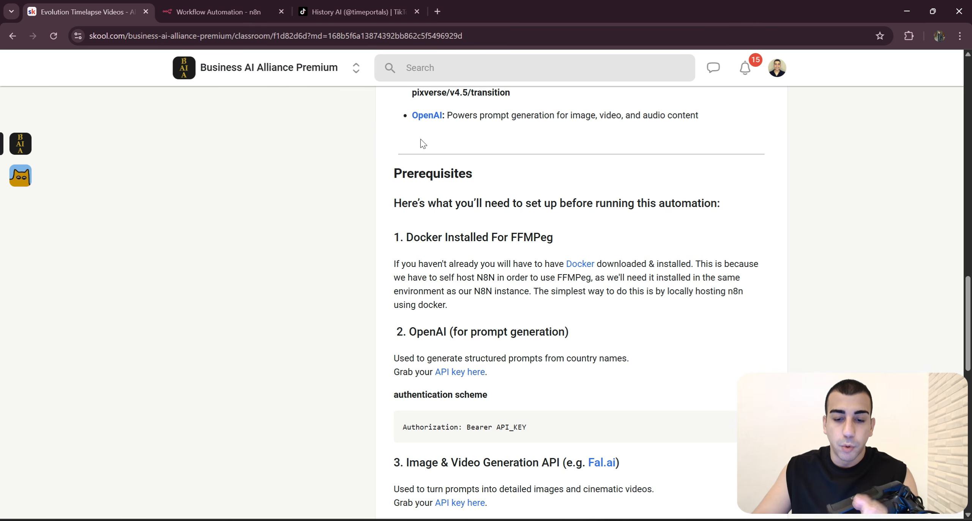
left_click(570, 268)
scroll(375, 173, "down", 5)
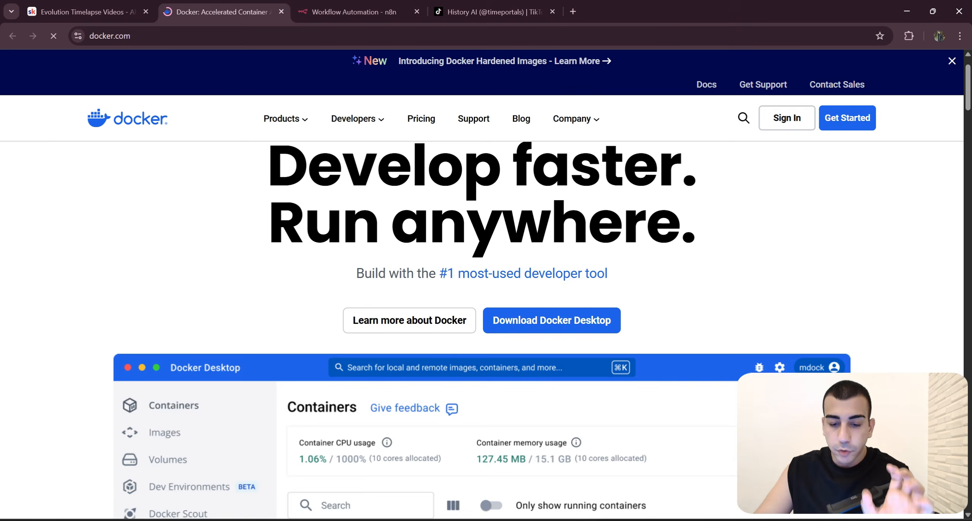
scroll(179, 94, "up", 5)
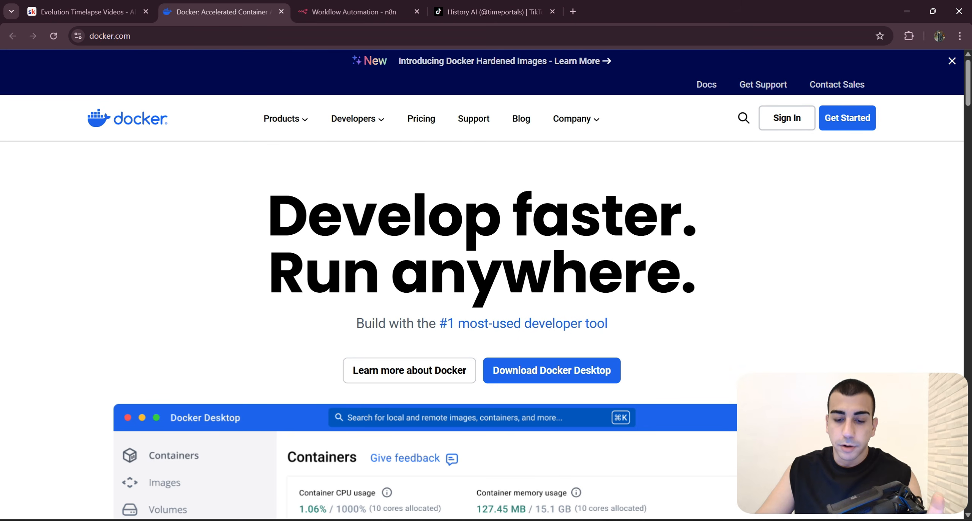
scroll(484, 235, "down", 4)
mouse_move(511, 208)
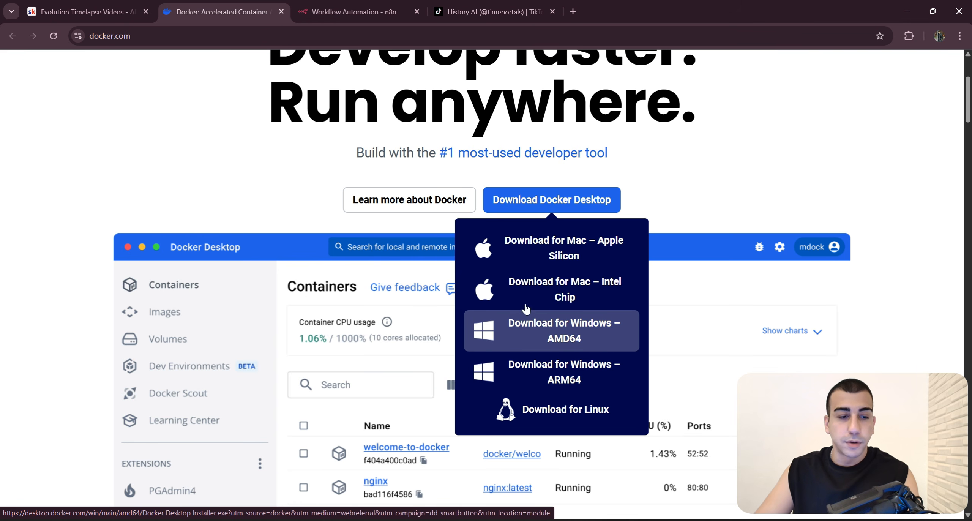
Step: Return to the Evolution Timelapse Videos lesson, and switch to the N8N folder in File Explorer
left_click(81, 12)
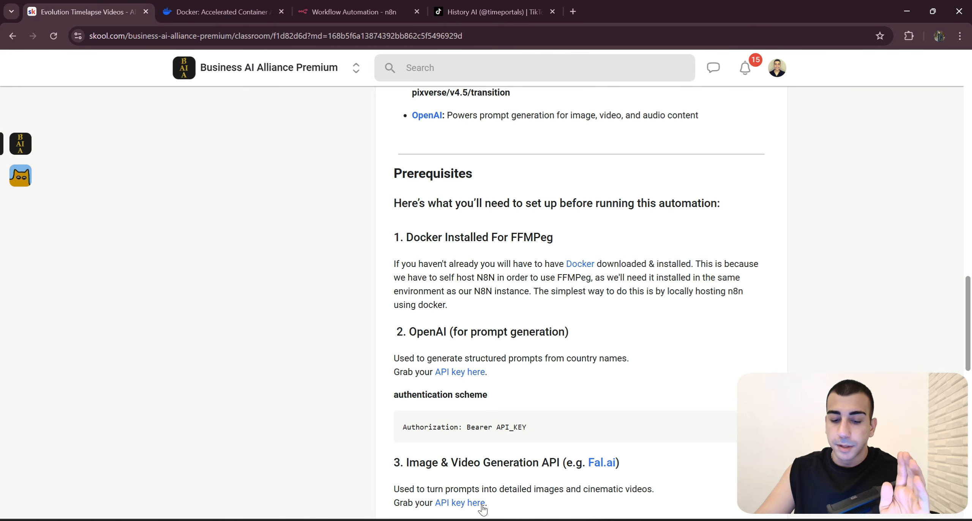
left_click(483, 520)
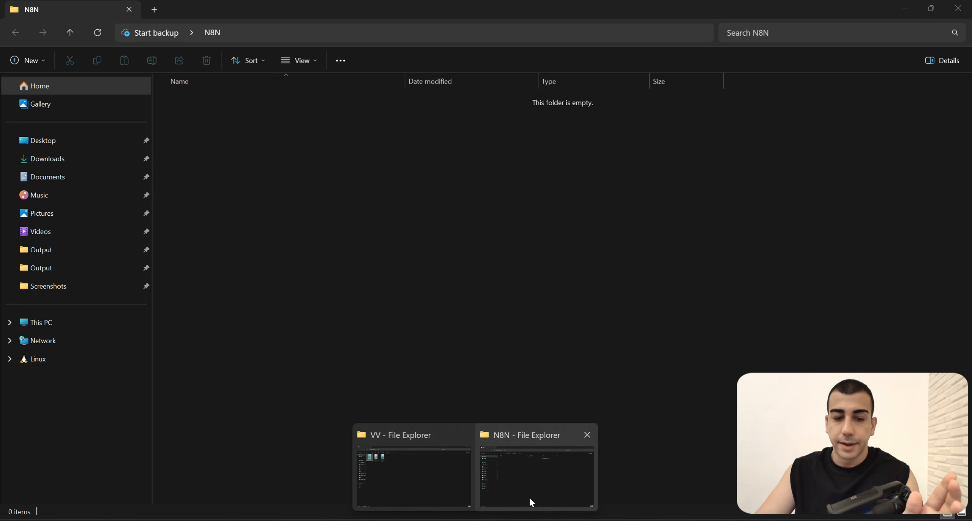
left_click(528, 497)
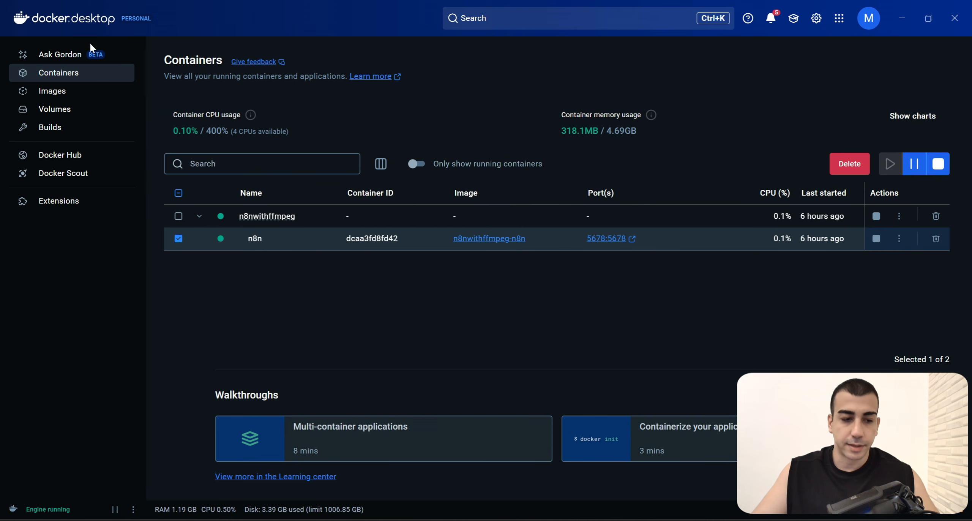
Step: Delete the n8nwithffmpeg container group, including its n8n container, in Docker Desktop
left_click(178, 216)
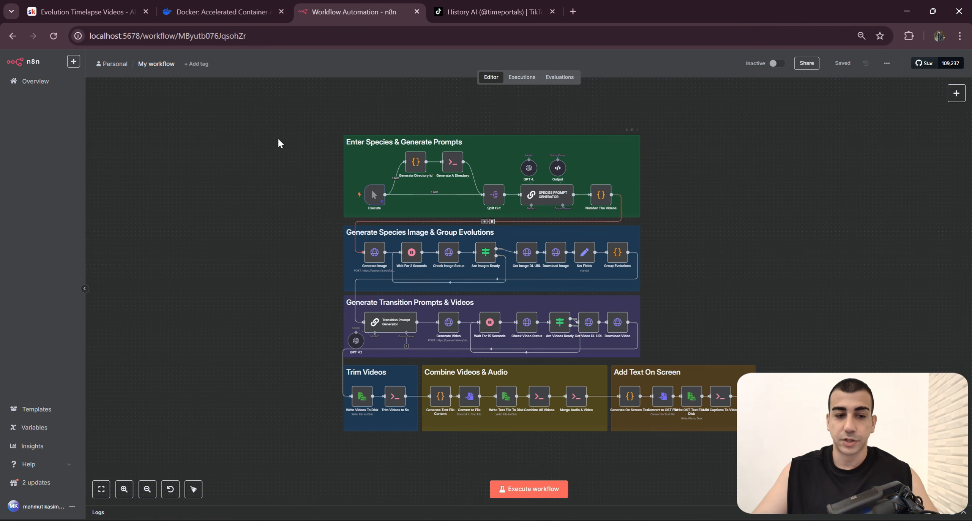
left_click_drag(234, 119, 818, 471)
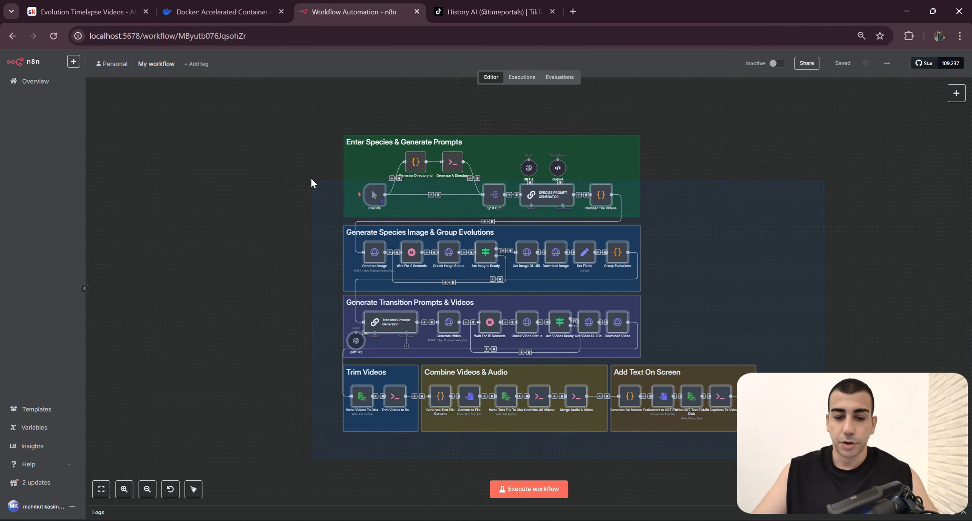
left_click(906, 11)
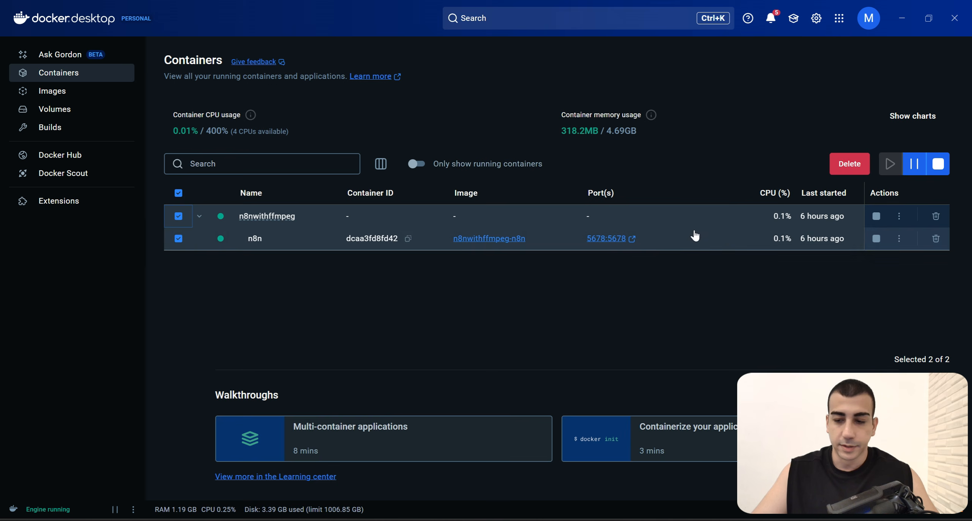
left_click(848, 171)
left_click(611, 309)
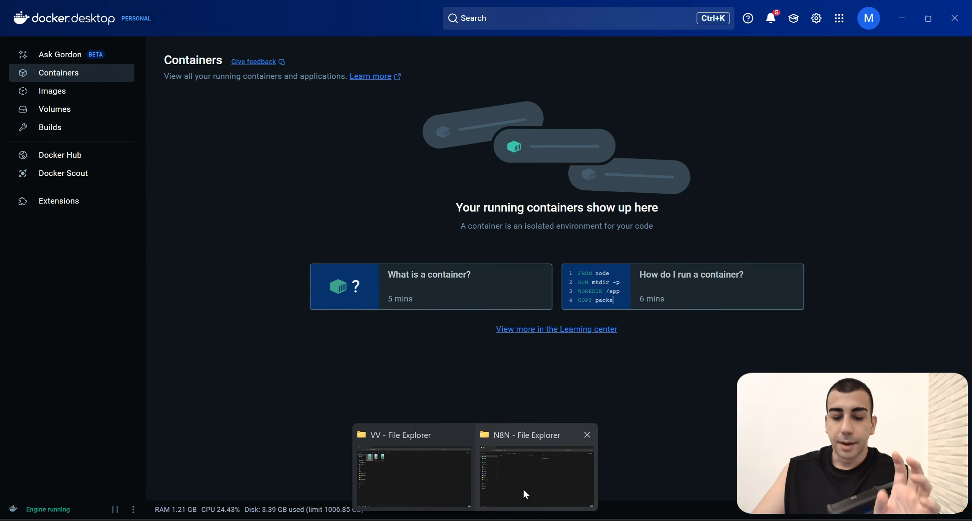
Step: Bring up the N8N folder, and download the N8N W/ FFMPEG & AUDIO resource from the Evolution Timelapse Videos lesson
left_click(523, 489)
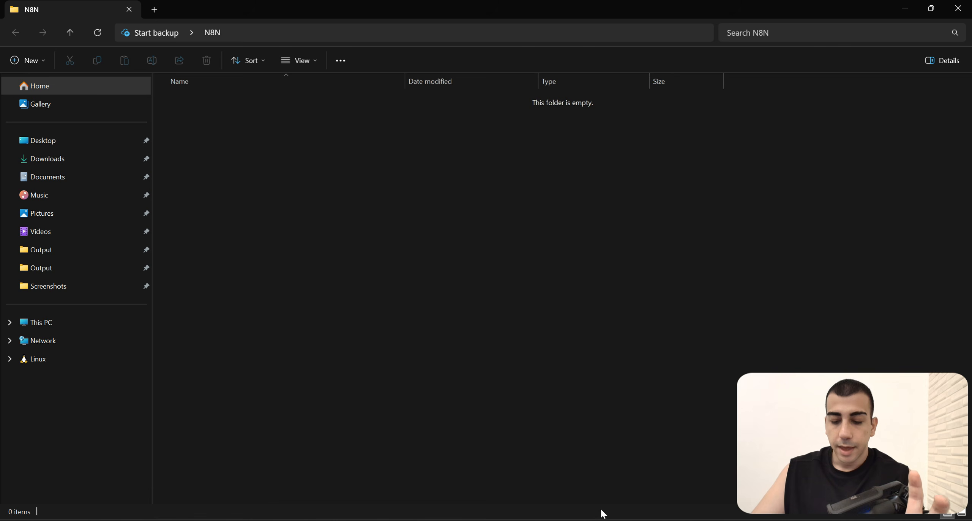
left_click(529, 518)
left_click(119, 10)
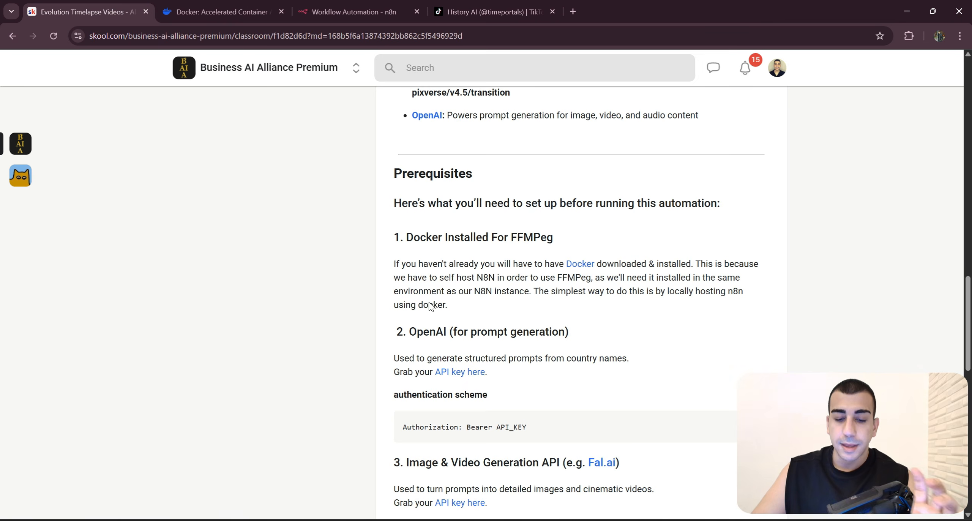
scroll(463, 319, "down", 10)
scroll(476, 322, "down", 3)
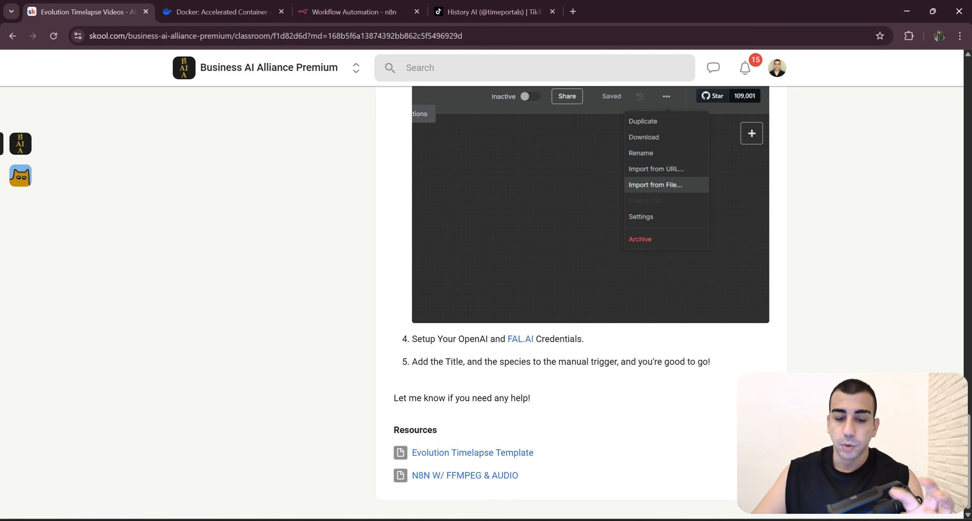
left_click(488, 477)
left_click(489, 334)
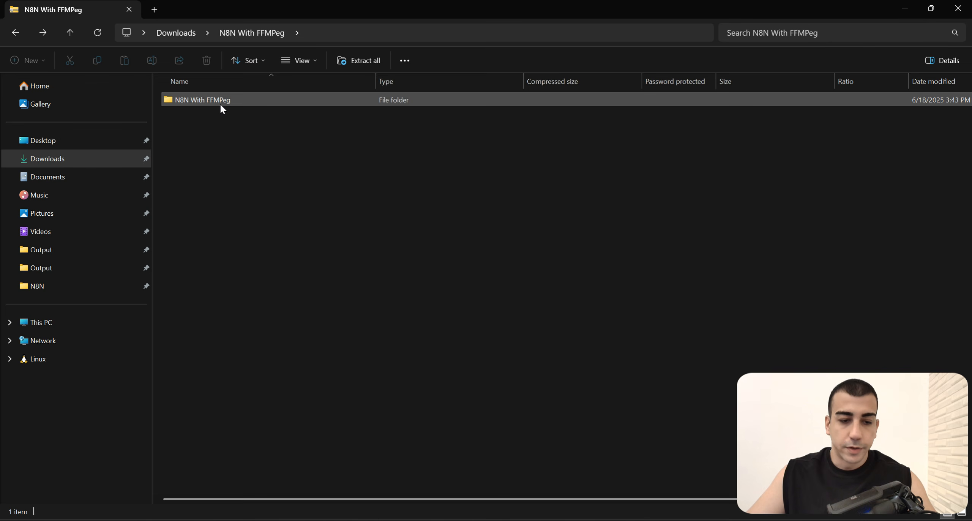
Step: Copy the shared folder, docker-compose and Dockerfile from the downloaded N8N With FFMPeg archive into the N8N folder, and close the archive window
double_click(220, 103)
left_click_drag(341, 8, 556, 122)
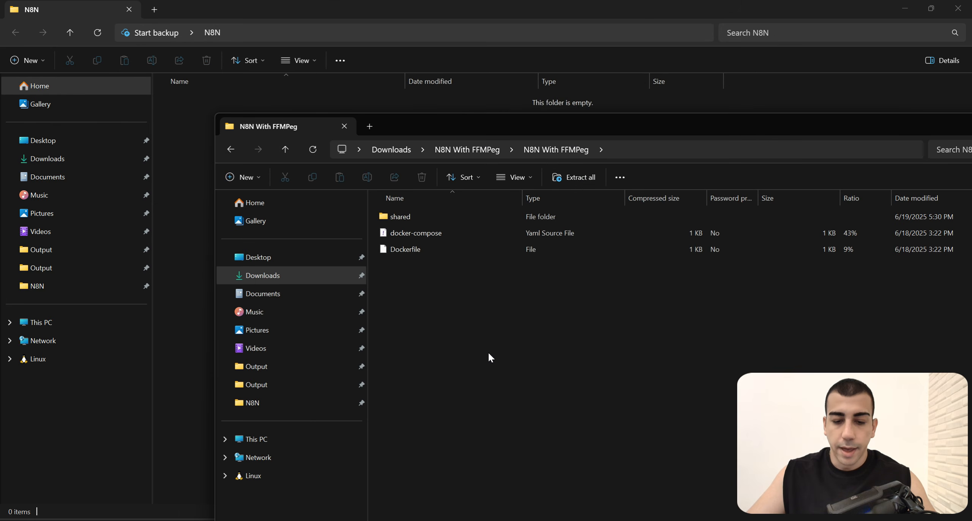
left_click_drag(489, 358, 370, 207)
left_click_drag(405, 133, 622, 135)
left_click_drag(659, 208, 358, 208)
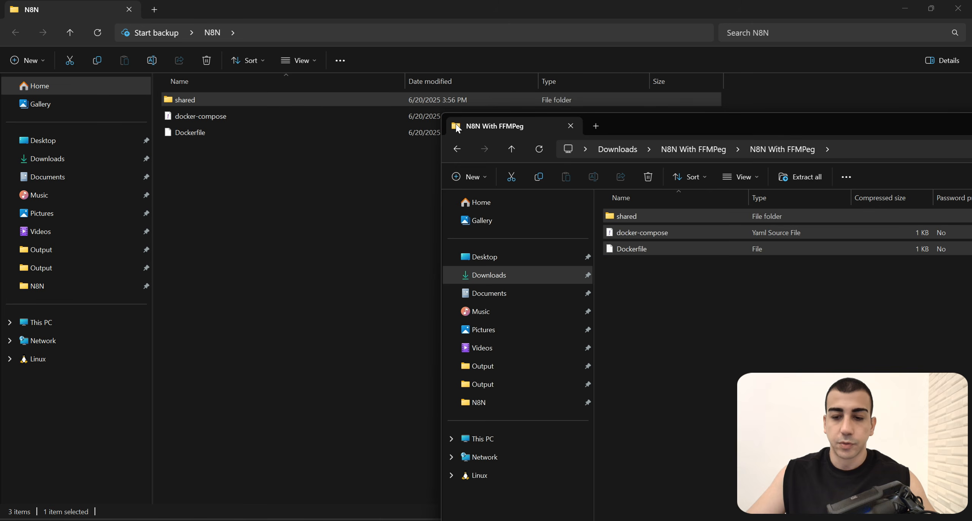
left_click_drag(774, 136, 354, 108)
left_click(945, 97)
left_click_drag(498, 273, 139, 74)
left_click(366, 192)
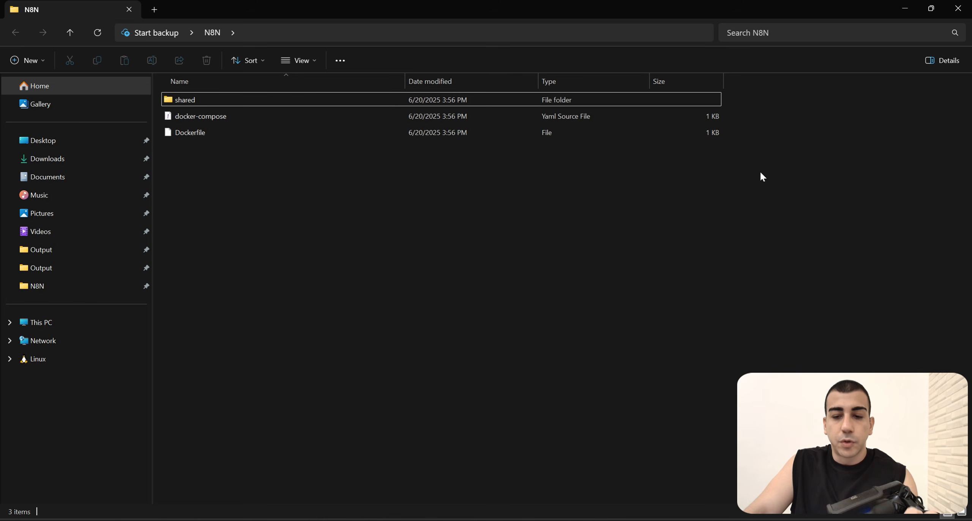
left_click_drag(760, 172, 197, 97)
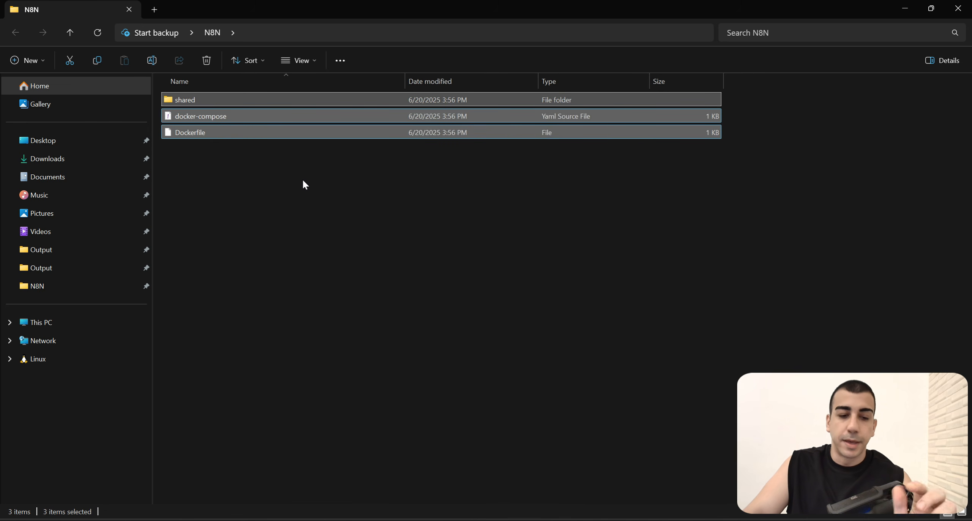
left_click(370, 180)
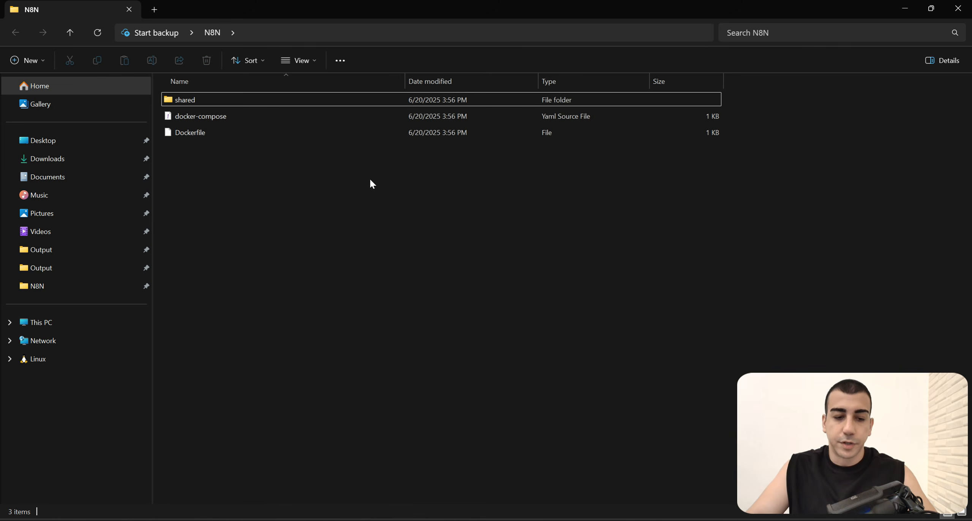
left_click_drag(369, 178, 307, 100)
left_click(266, 175)
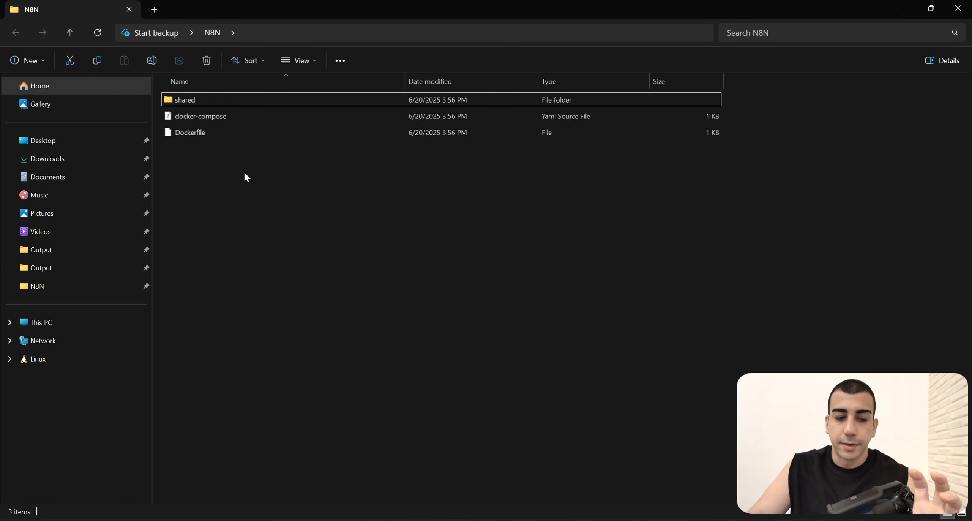
left_click_drag(256, 178, 189, 99)
left_click(265, 185)
left_click(193, 100)
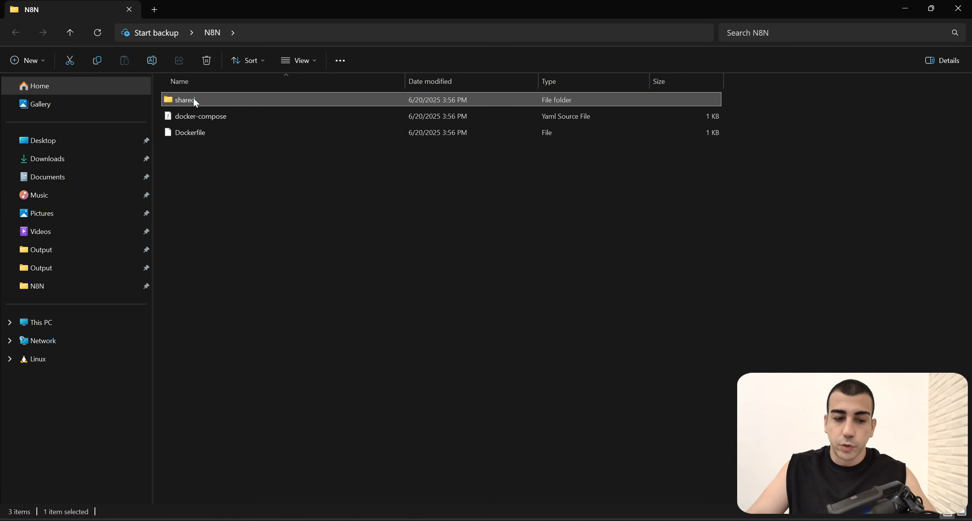
left_click_drag(307, 183, 172, 114)
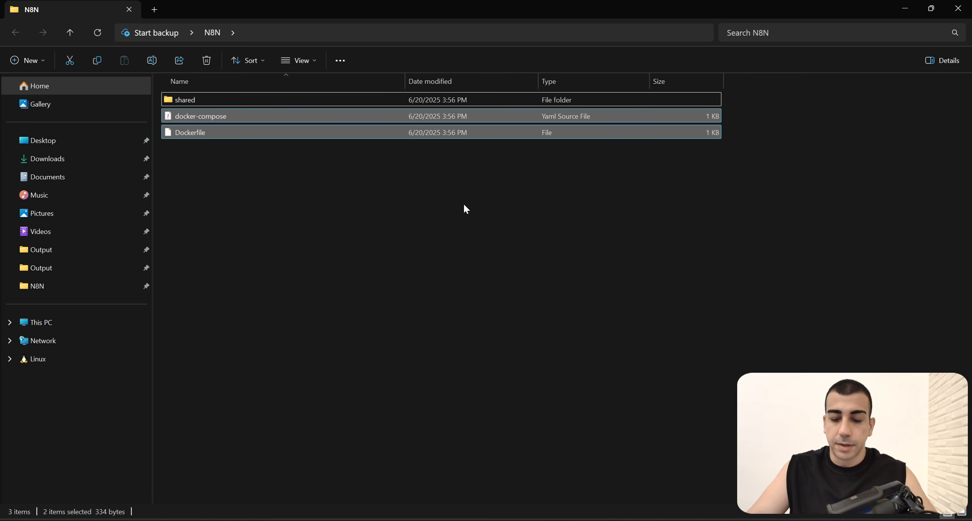
left_click(449, 209)
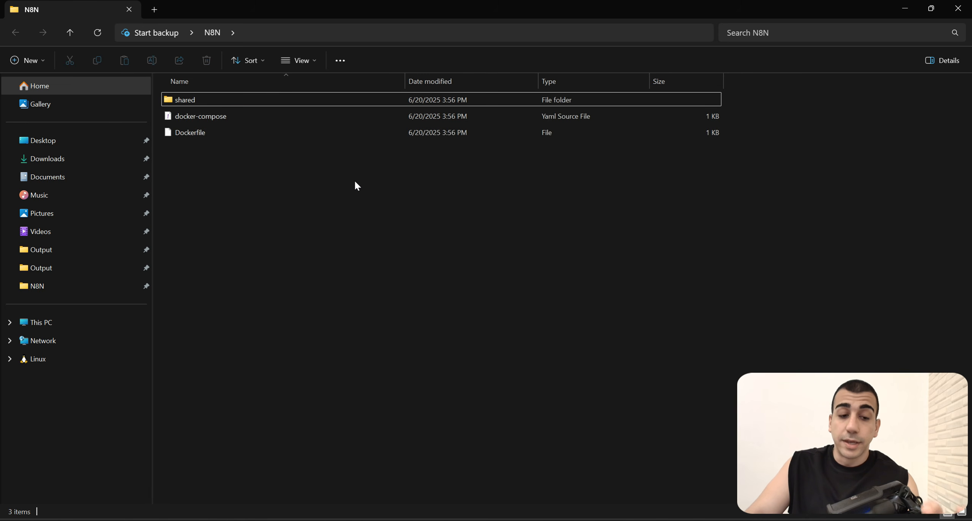
Step: Look up the container start command in the lesson's Steps to set up section, and return to the N8N folder
left_click(577, 520)
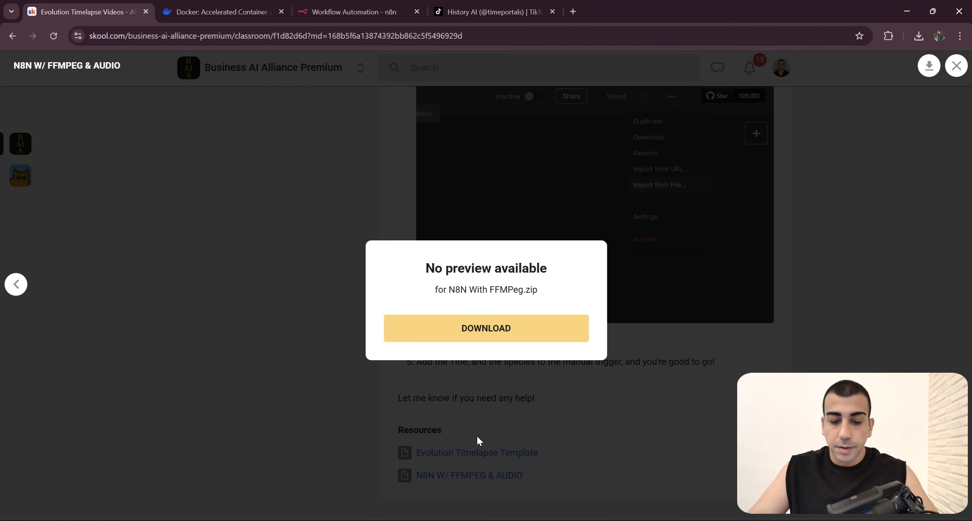
left_click(353, 293)
scroll(553, 339, "up", 20)
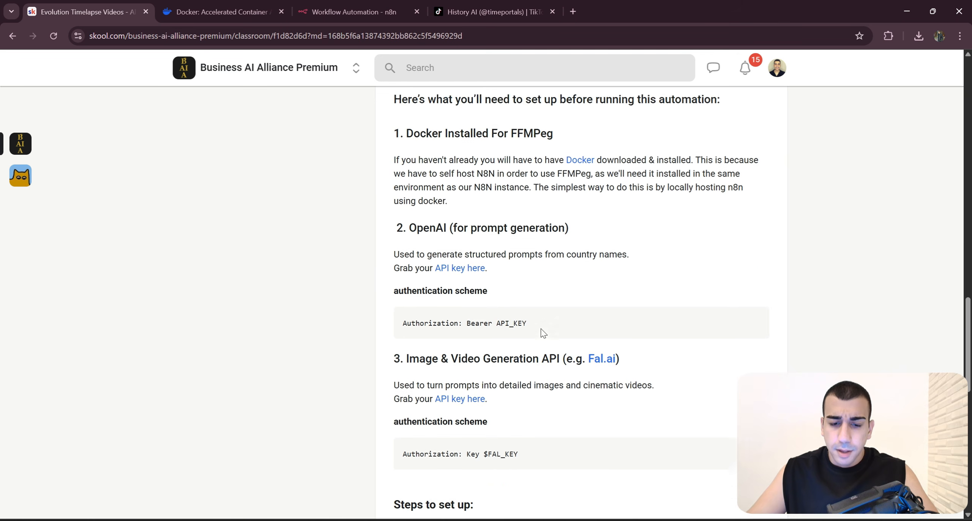
scroll(552, 339, "down", 14)
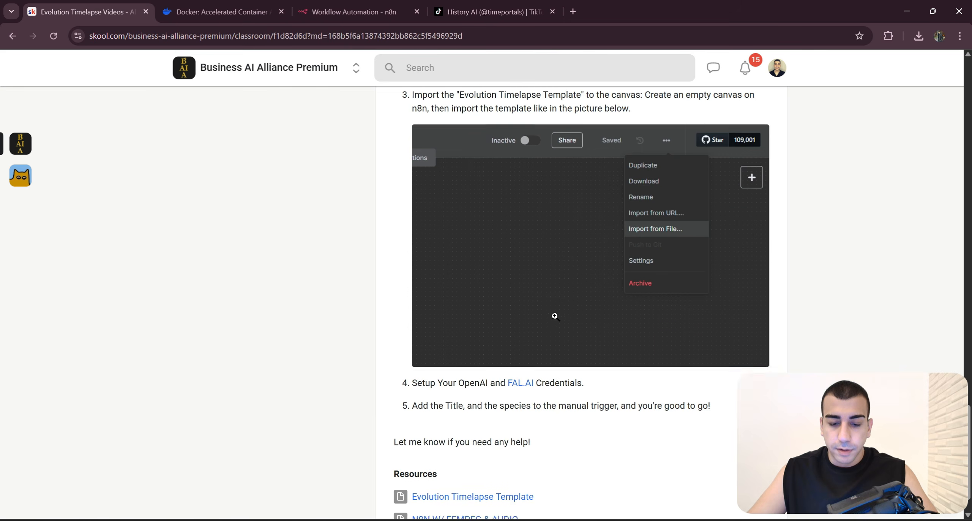
scroll(553, 314, "up", 5)
left_click_drag(515, 228, 608, 228)
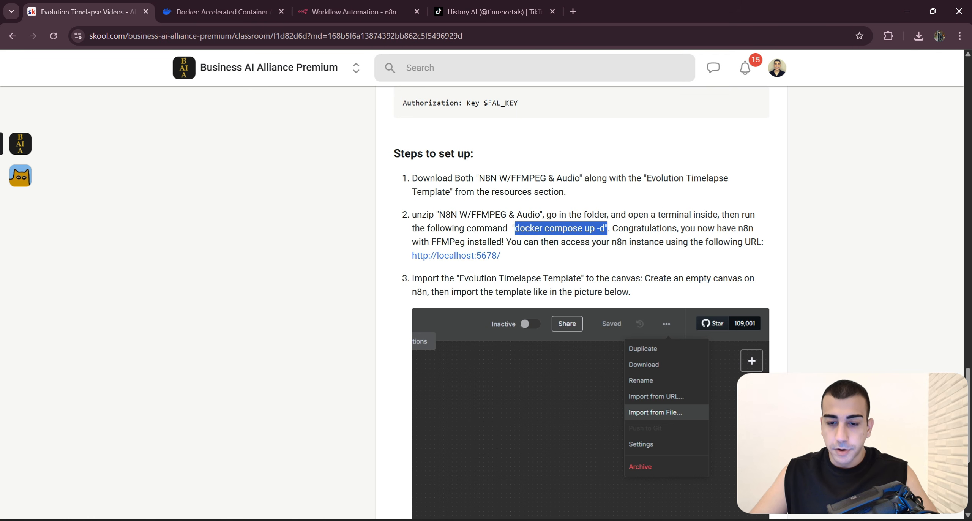
left_click(907, 12)
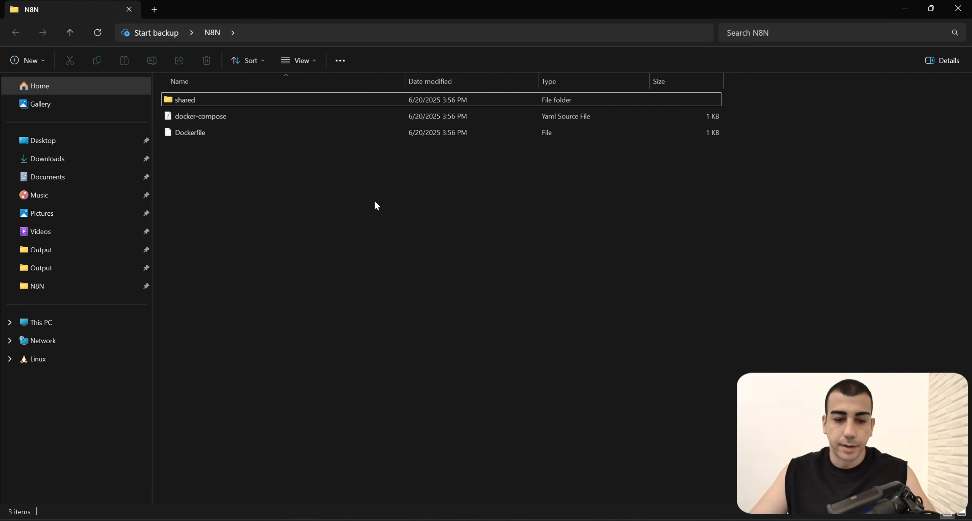
Step: Open a terminal in the N8N folder and run "docker compose up -d"
right_click(445, 263)
left_click(512, 374)
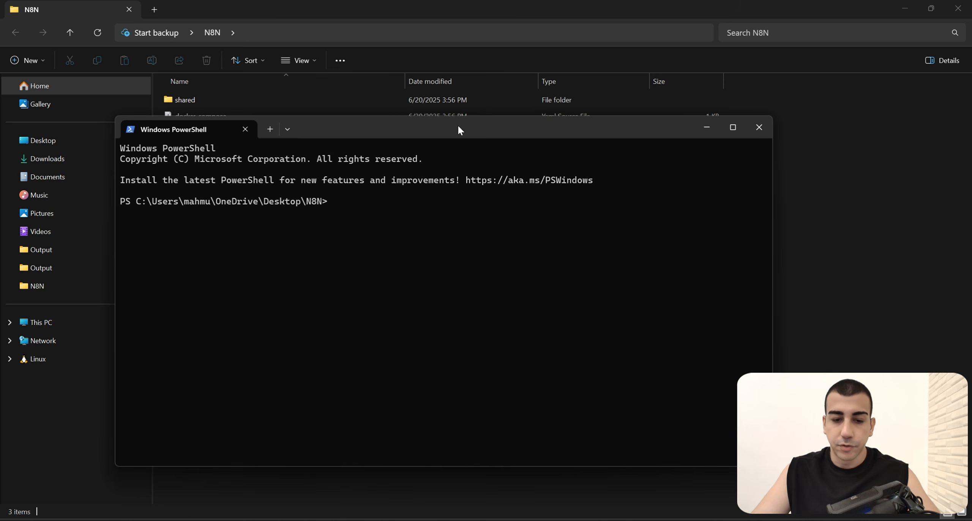
left_click_drag(459, 129, 572, 119)
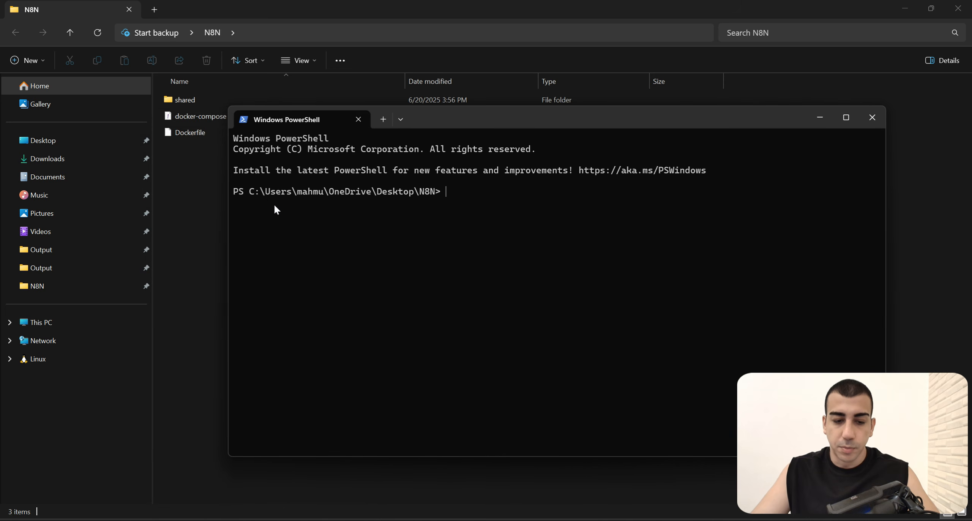
left_click_drag(246, 191, 445, 194)
type("docker compose up -d")
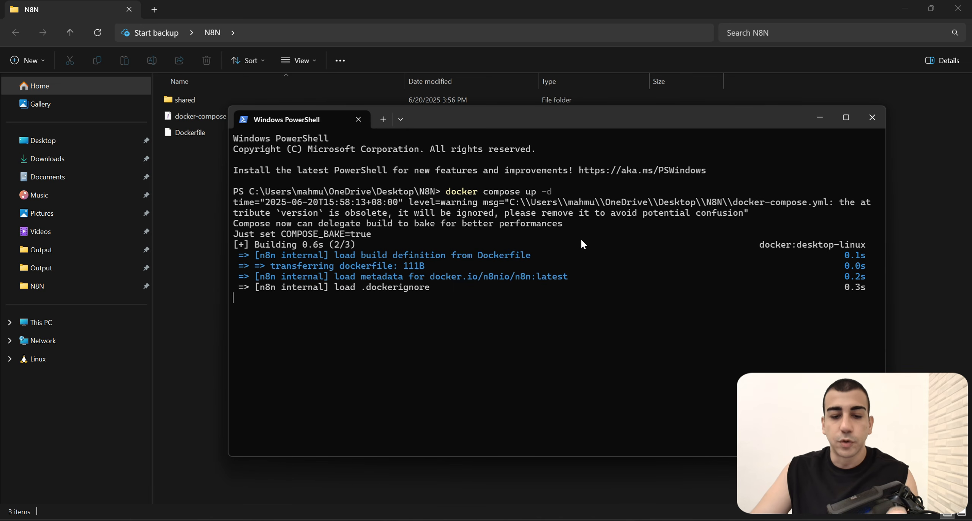
left_click_drag(595, 126, 766, 156)
Step: Switch to Docker Desktop and open the n8n container group to check its container and port
left_click_drag(270, 173, 193, 114)
left_click(279, 181)
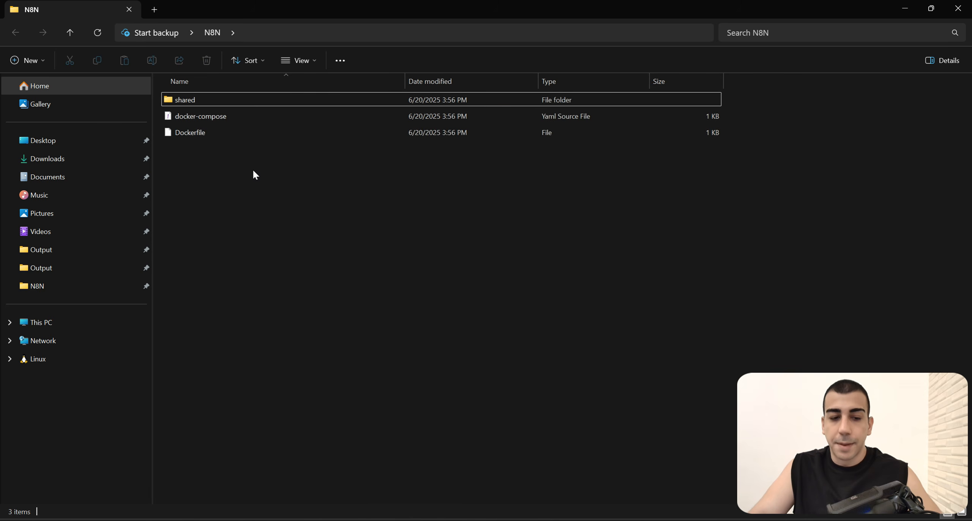
left_click_drag(252, 170, 192, 117)
left_click(520, 520)
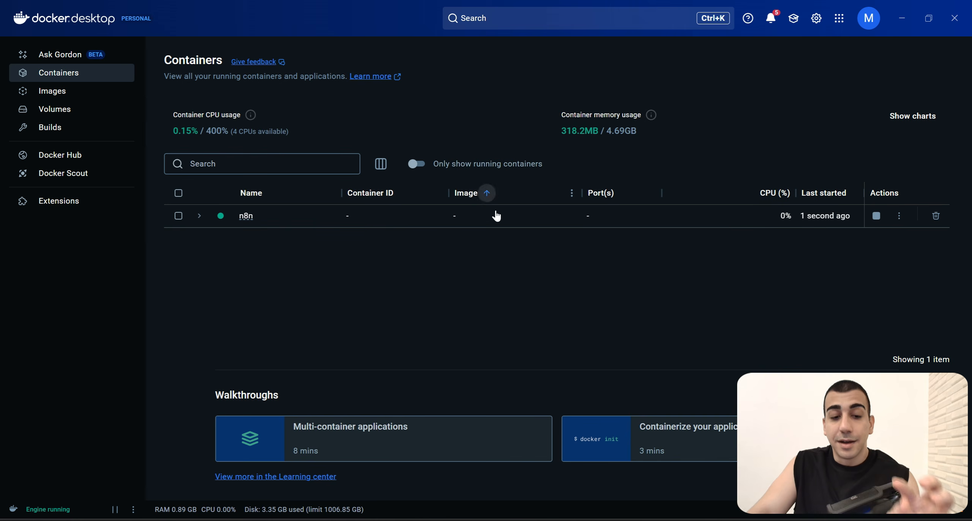
left_click(204, 224)
left_click_drag(213, 115, 174, 69)
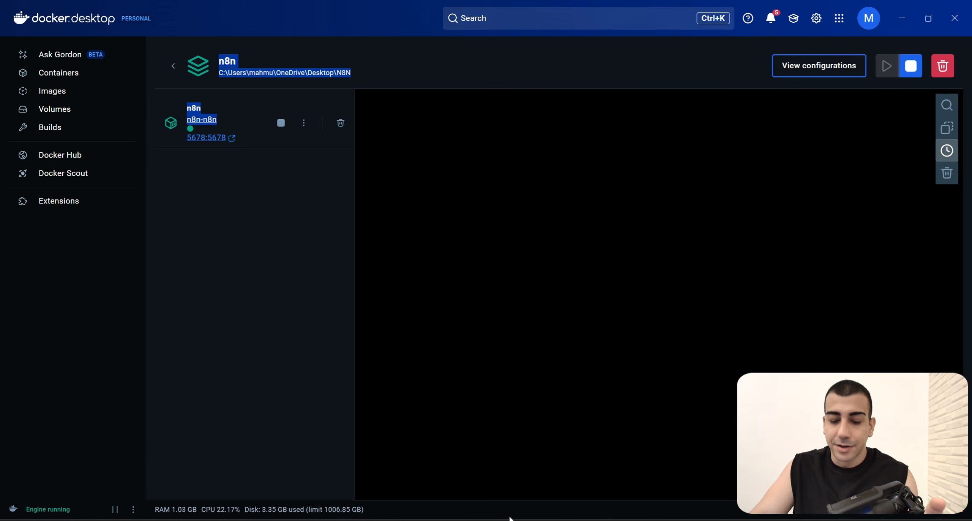
Step: Review the docker compose build output in the PowerShell window, and return to the container list in Docker Desktop
mouse_move(463, 520)
left_click(546, 489)
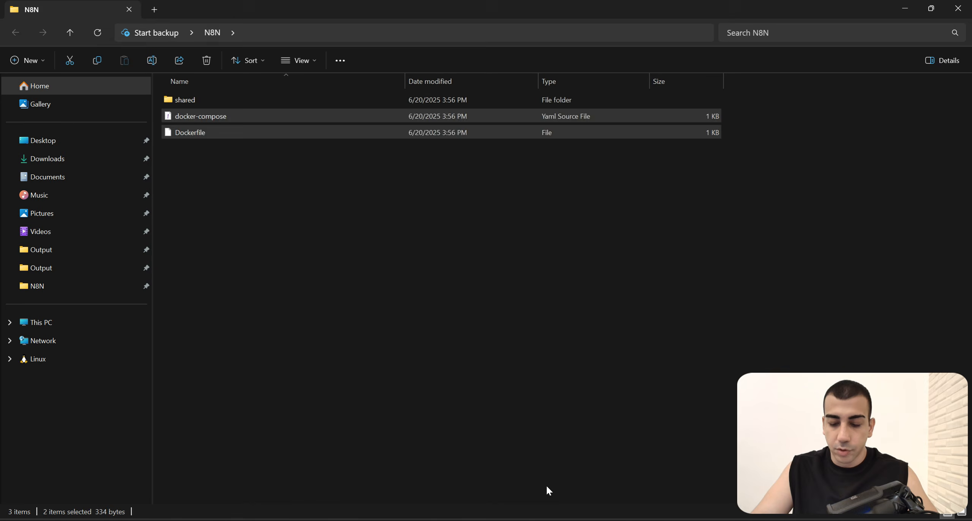
left_click(513, 520)
left_click_drag(645, 139, 469, 35)
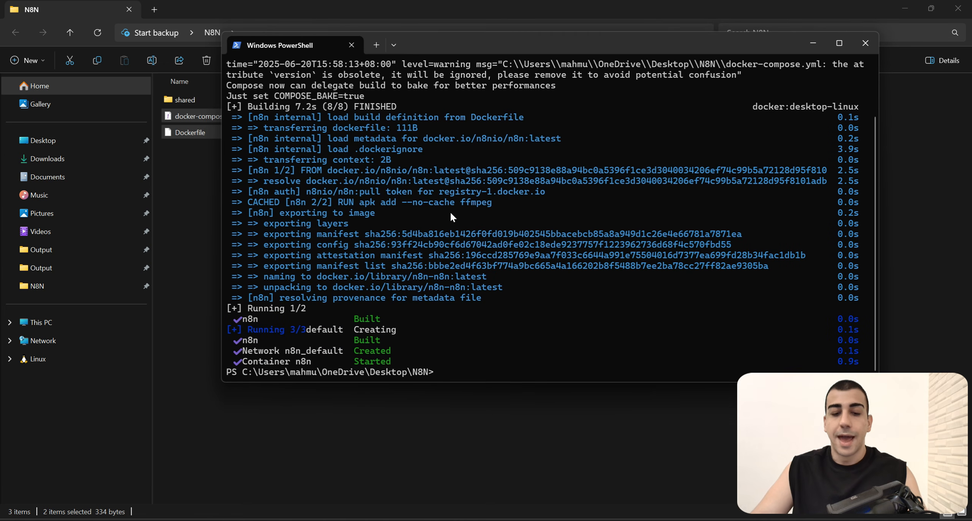
left_click(902, 15)
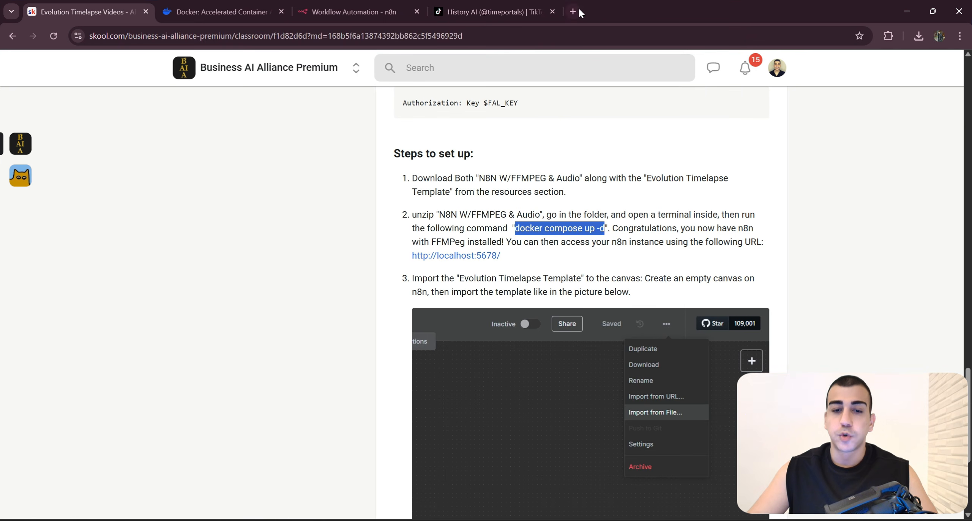
Step: Open localhost:5678 in a new browser tab
left_click(573, 11)
type("local")
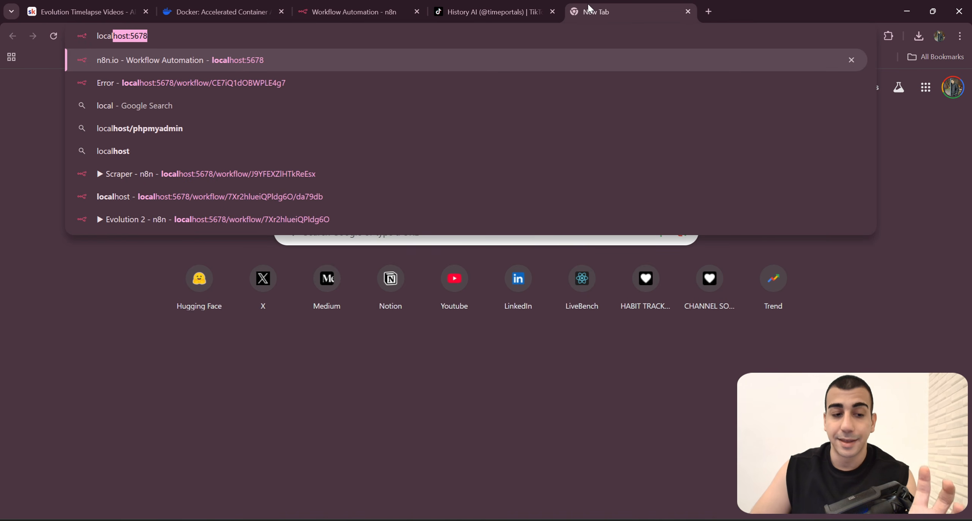
key("Right")
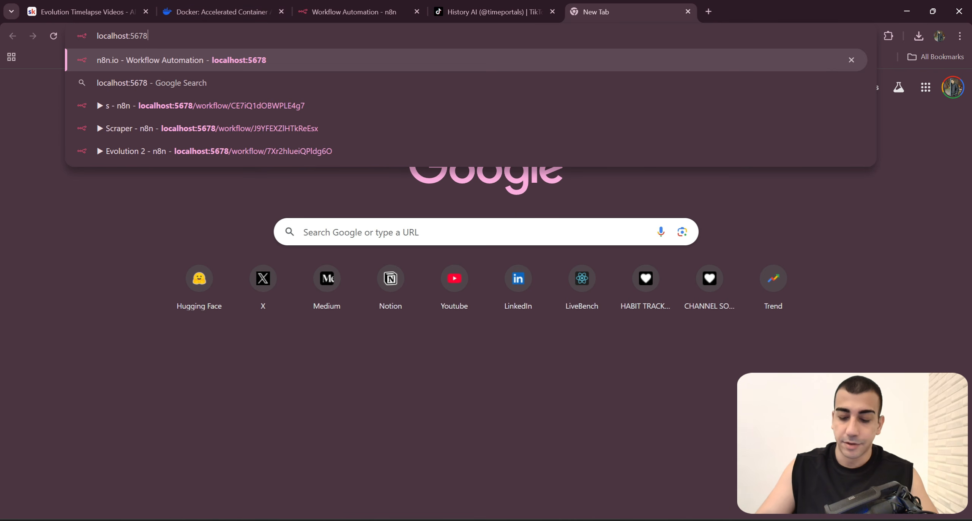
key("shift+Left")
key("shift+Left")
key("shift+Left")
key("shift+Left")
key("shift+Left")
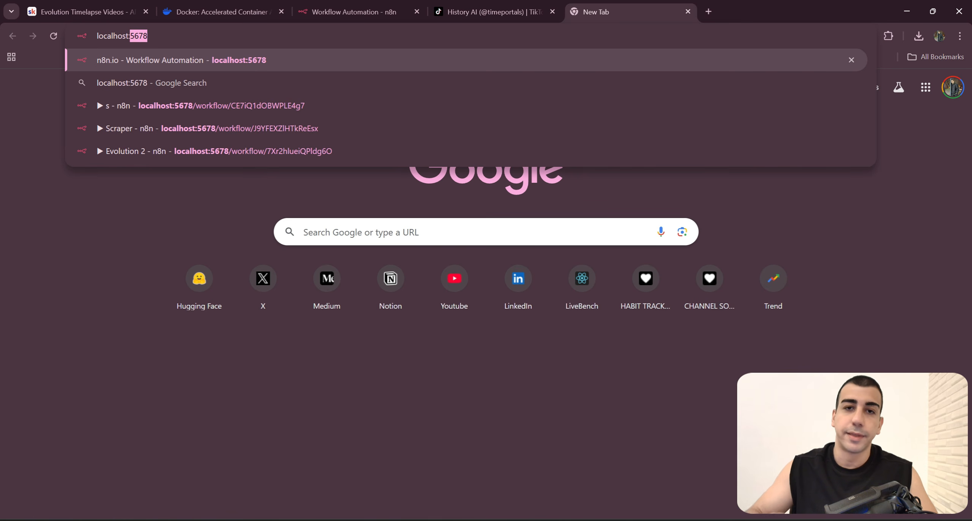
left_click(186, 28)
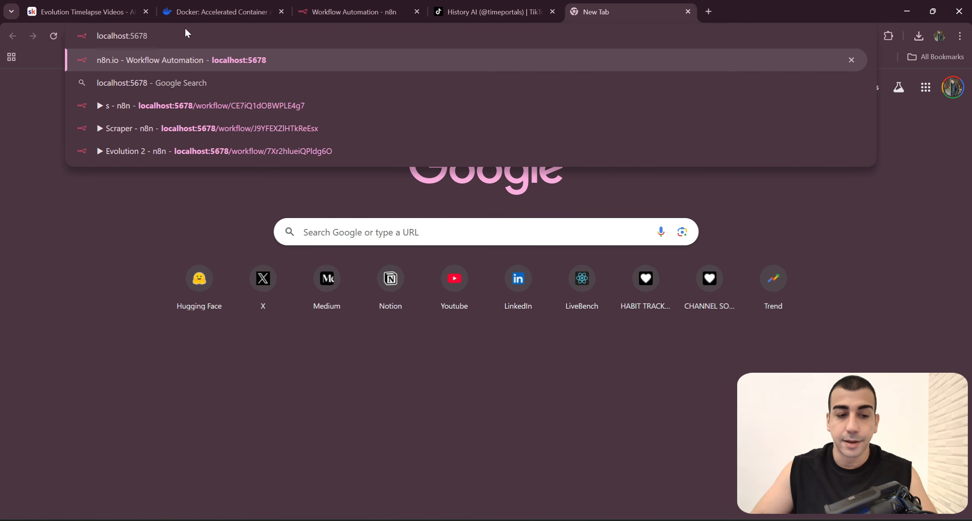
key("Return")
left_click(470, 136)
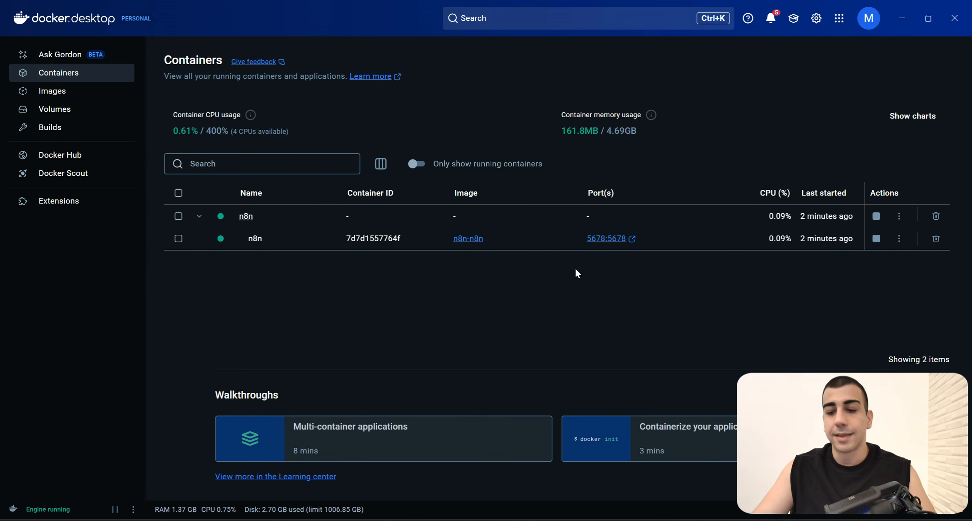
Step: Open the n8n container's 5678:5678 port link from Docker Desktop, and close the duplicate n8n browser tab
mouse_move(585, 192)
left_mouse_down()
mouse_move(605, 193)
mouse_move(579, 193)
left_mouse_up()
left_click_drag(578, 244, 622, 240)
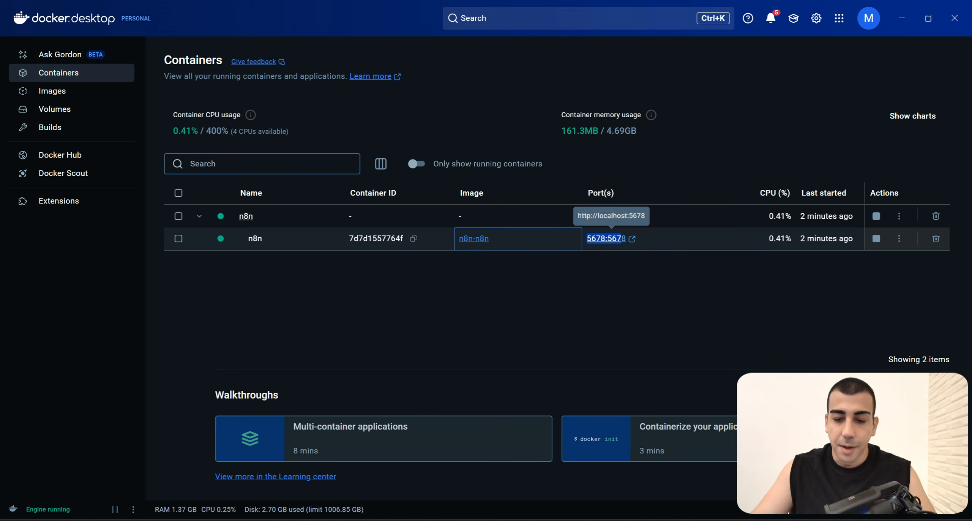
left_click(611, 238)
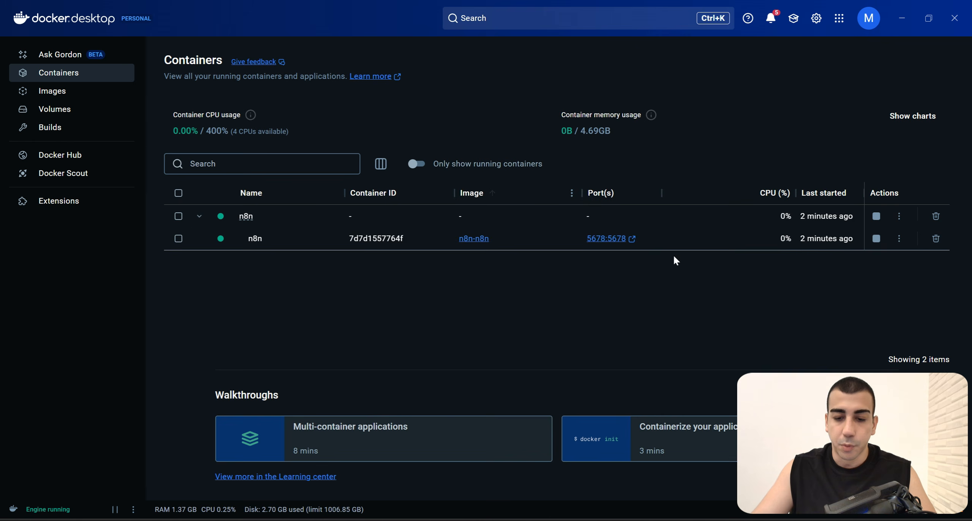
left_click(607, 238)
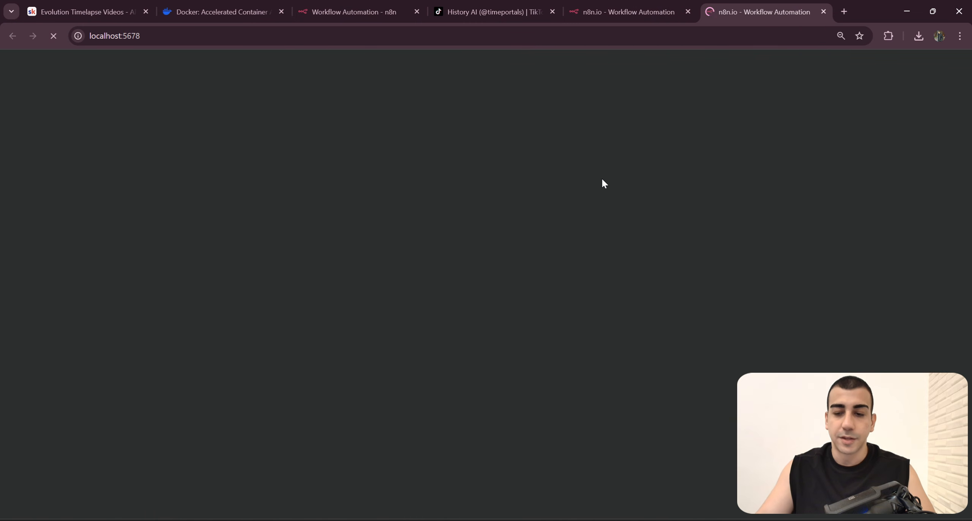
left_click(630, 11)
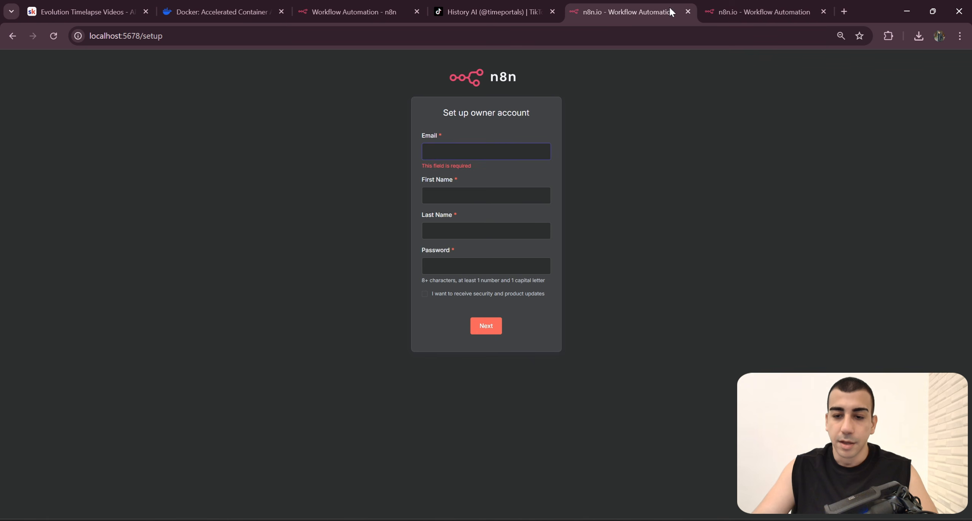
left_click(687, 11)
Step: Set up the n8n owner account with the owner's email, first name, last name and account password, and continue to the workflows overview
left_click(505, 144)
type("baia")
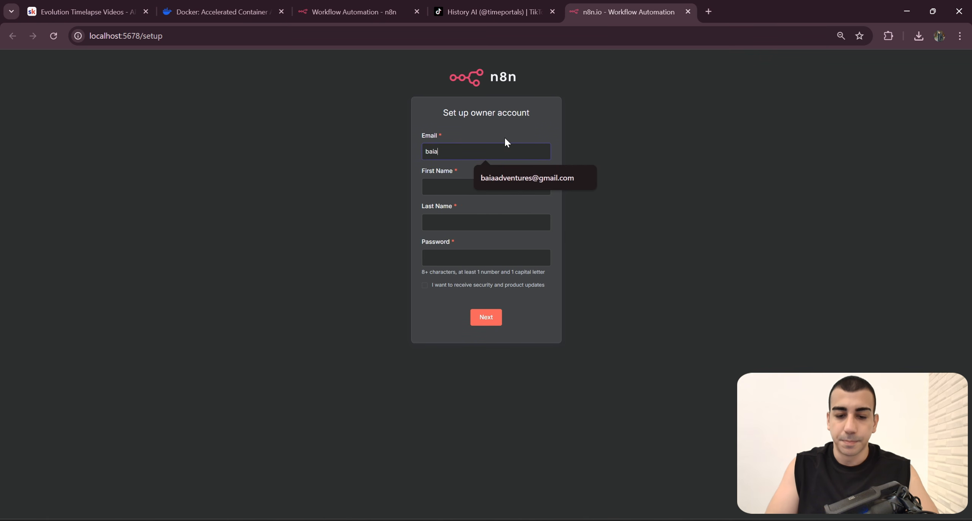
key("Down")
key("Return")
key("Tab")
type("Mahut")
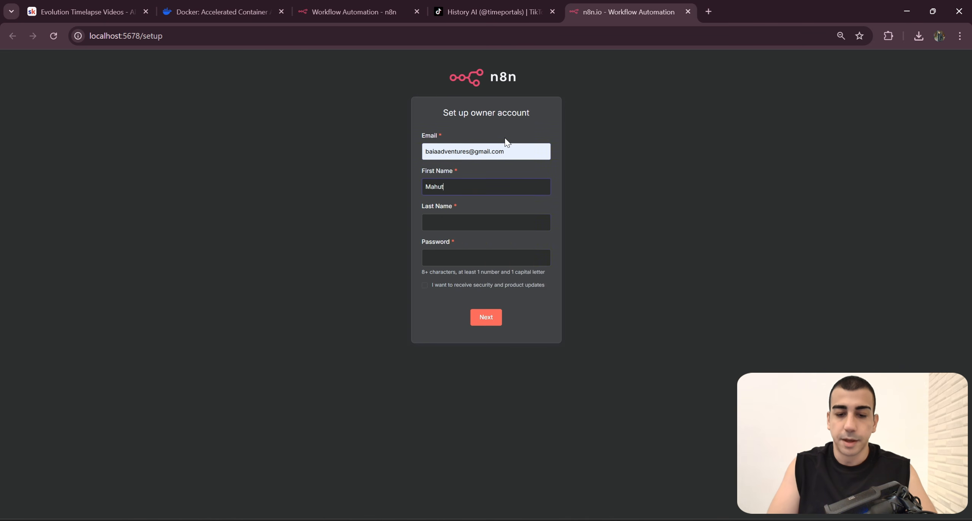
key("Tab")
type("Kasi")
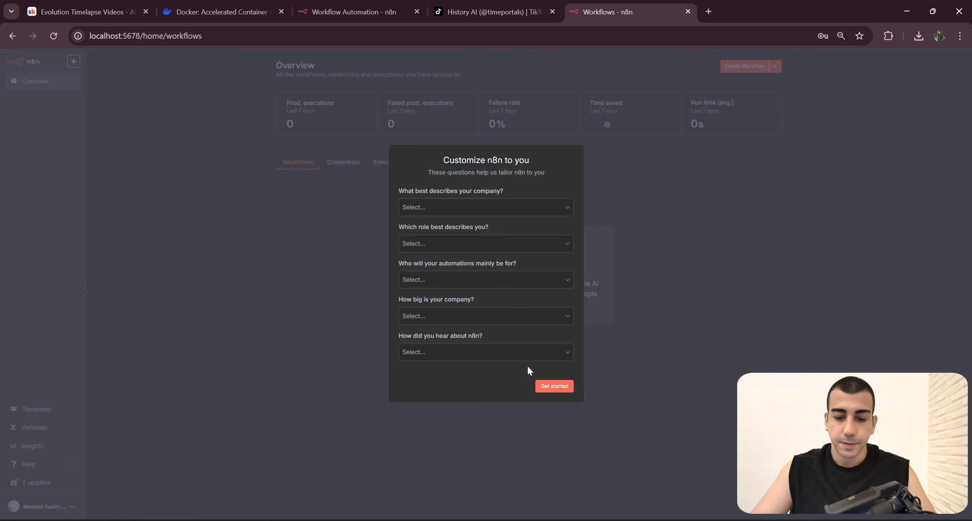
left_click(546, 383)
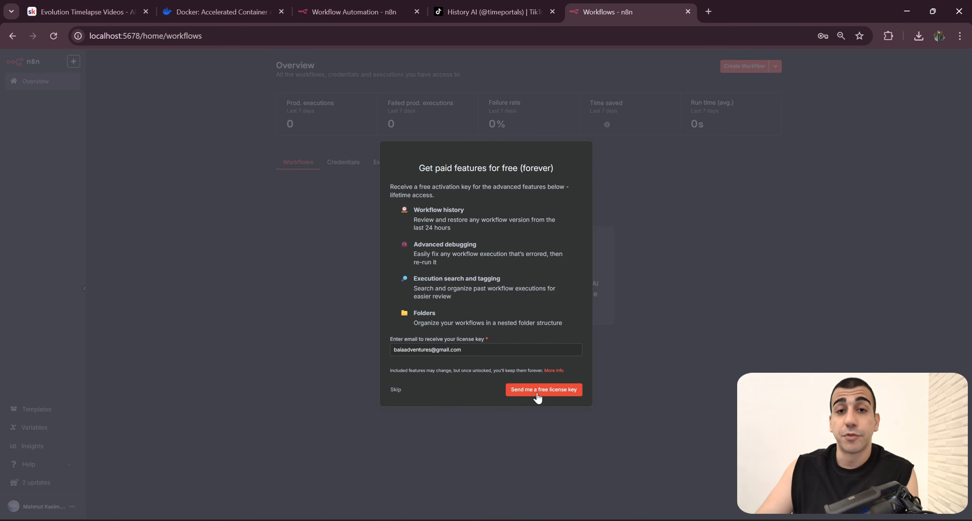
Step: Review the free licence key offer with its listed paid features and email field, and close the offer
left_click_drag(466, 350, 383, 352)
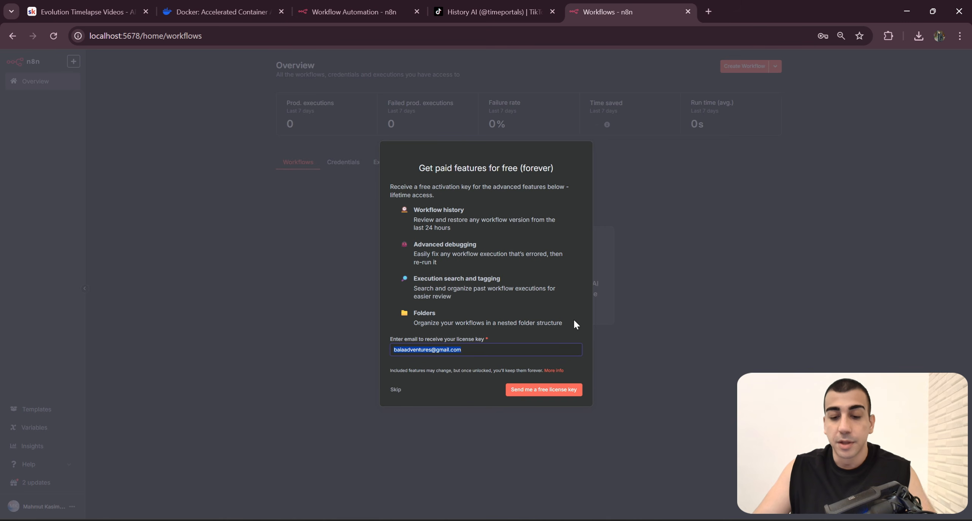
left_click_drag(574, 322, 395, 186)
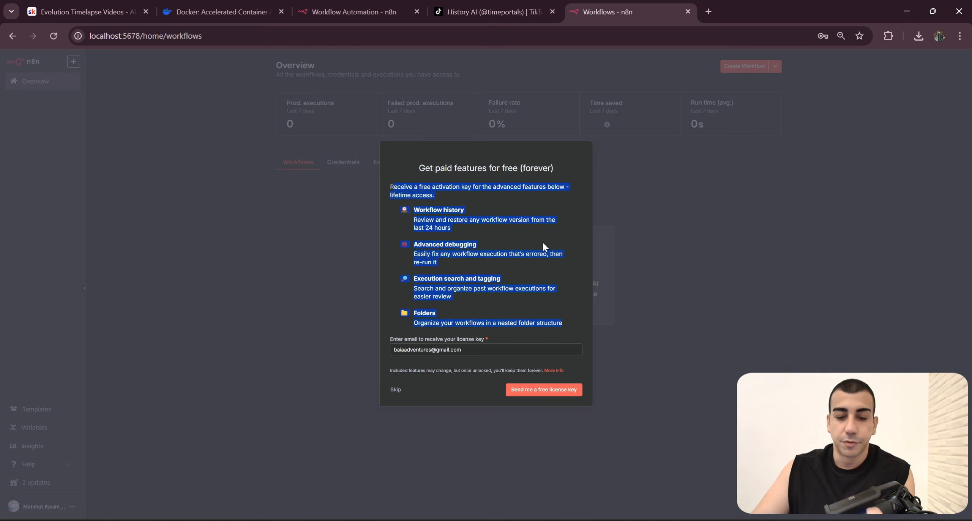
left_click(478, 375)
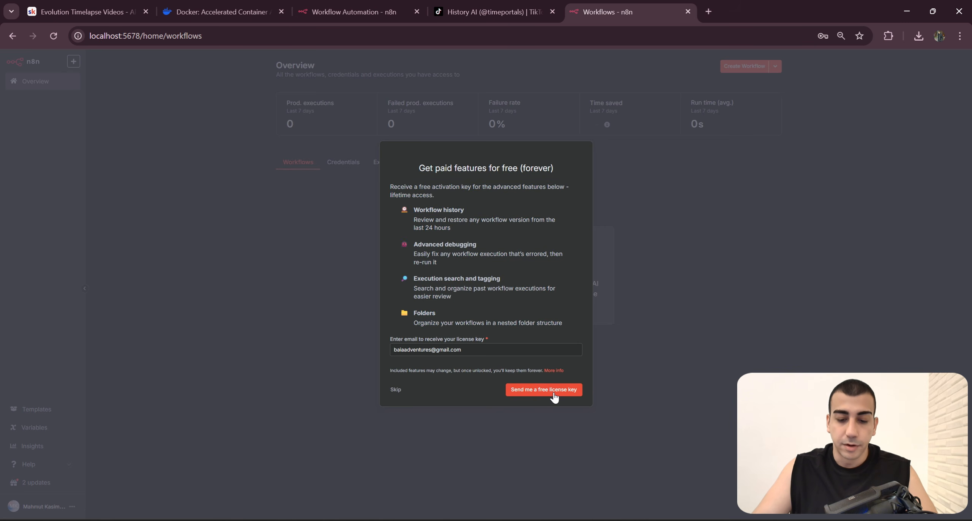
key("Escape")
Step: Switch to the browser profile with the registered mailbox, open gmail.com, and open the n8n.io email containing the free licence key
left_click(938, 38)
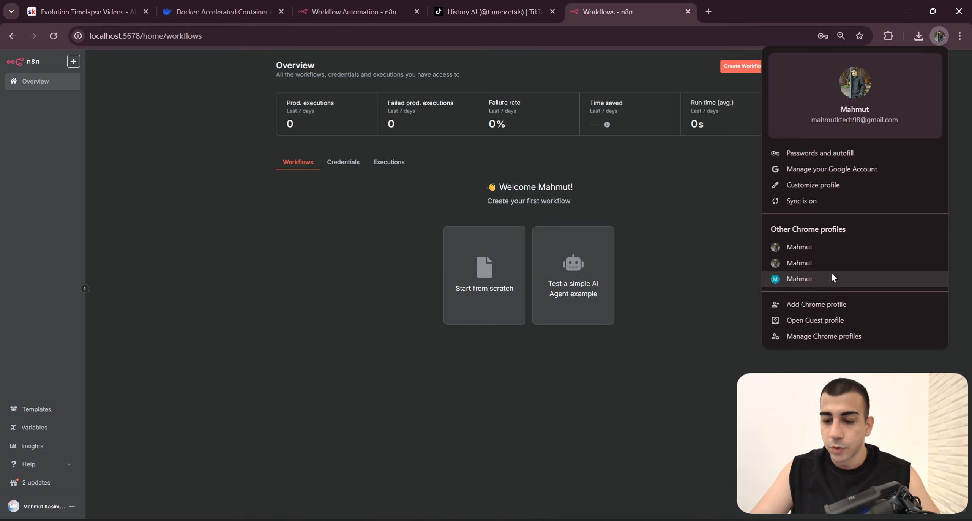
left_click(831, 277)
type("gmail.com")
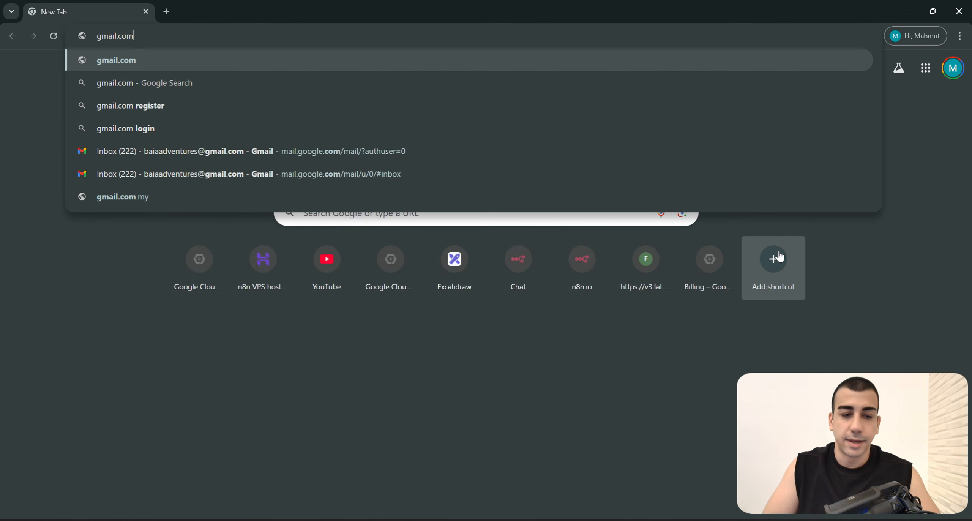
key("Return")
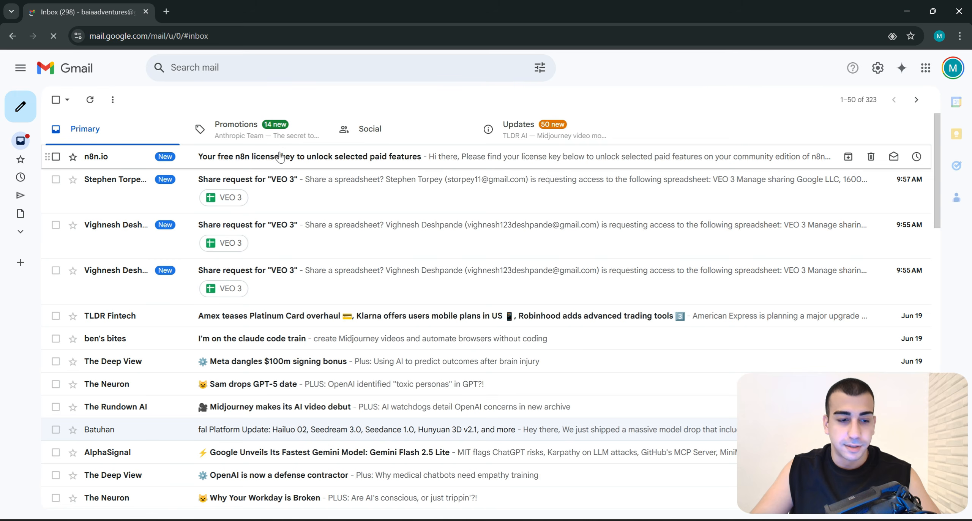
left_click(376, 156)
scroll(429, 249, "down", 4)
scroll(434, 293, "up", 2)
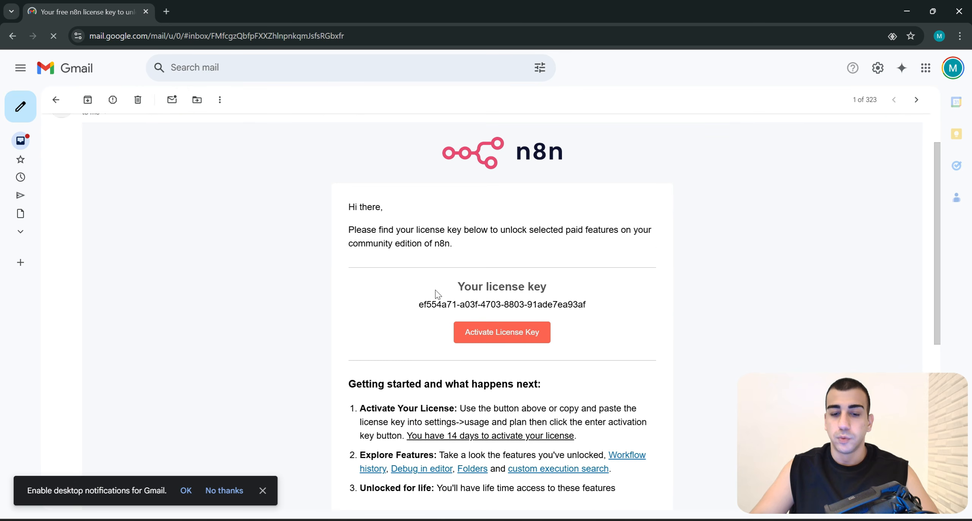
Step: Activate the licence key through the email's link, check the Usage and plan page, and close that profile's browser window
left_click_drag(434, 293, 655, 313)
left_click(505, 334)
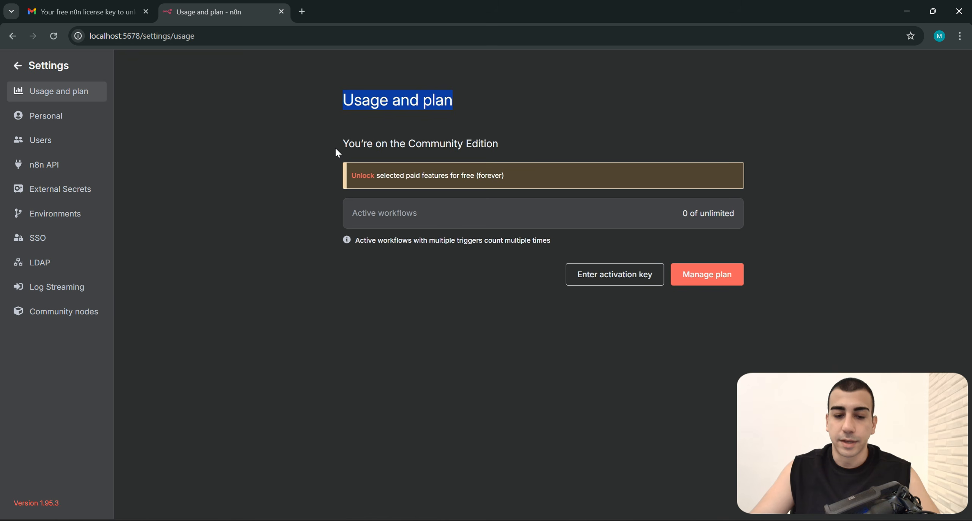
left_click_drag(336, 149, 516, 153)
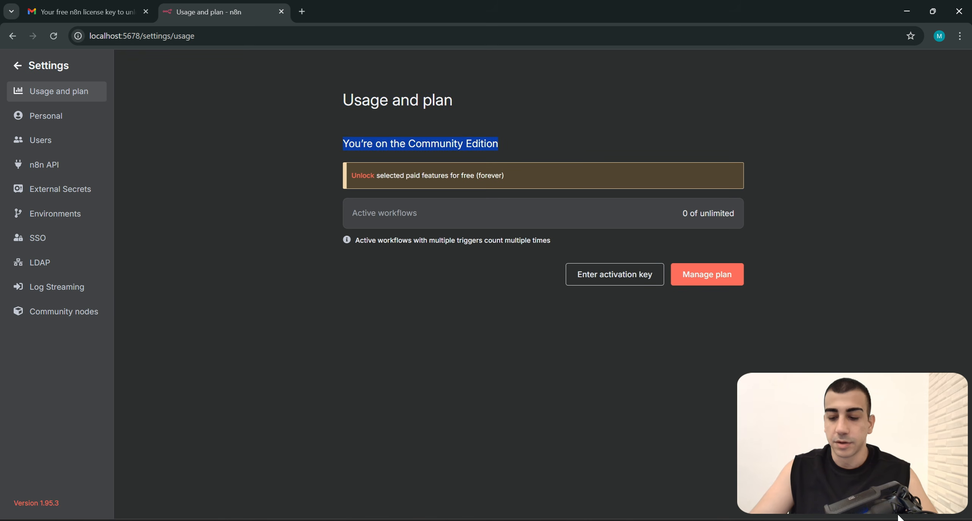
left_click(888, 474)
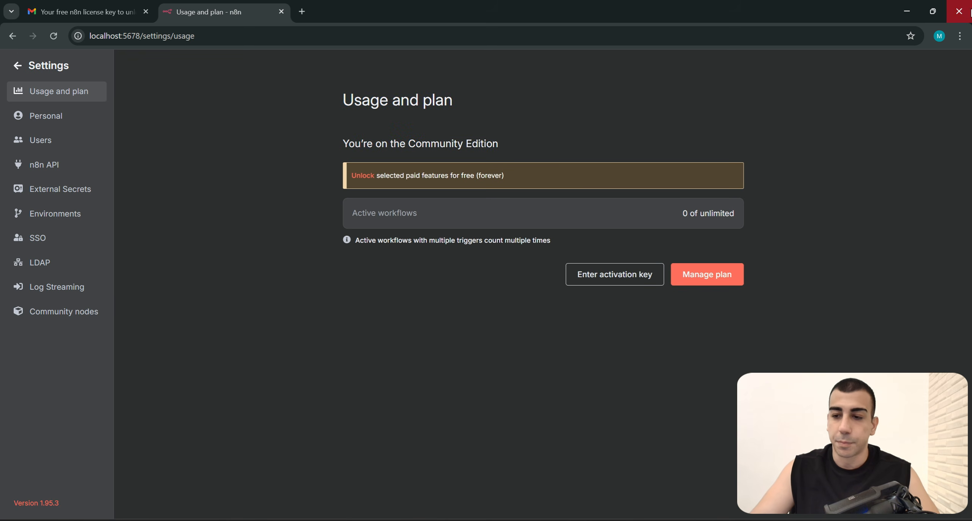
left_click(959, 10)
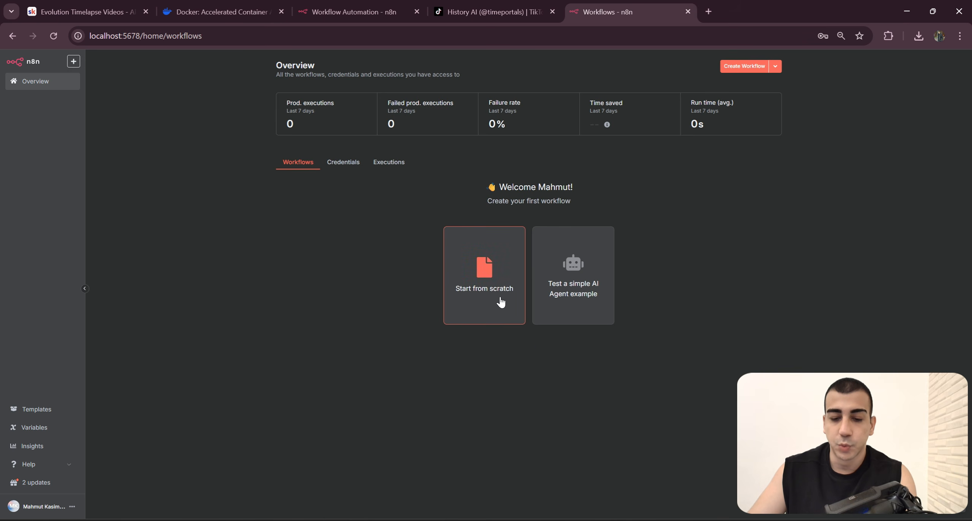
Step: Create a blank workflow in n8n and download the Evolution Timelapse Template from the Skool lesson's resources
left_click(742, 72)
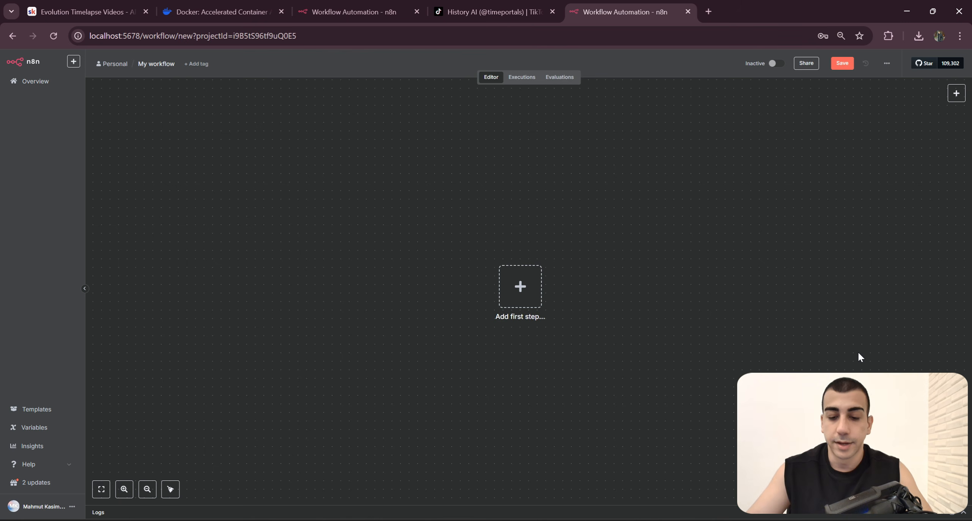
scroll(738, 284, "down", 2)
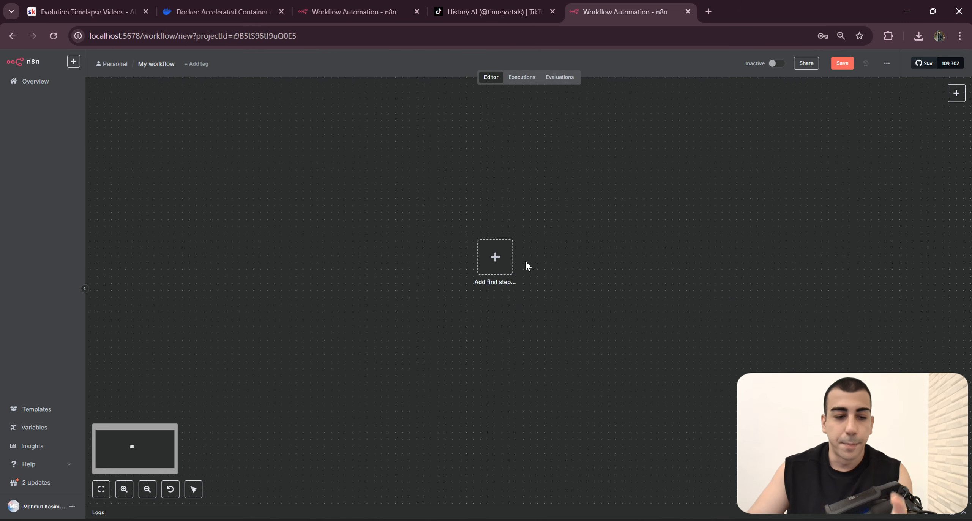
left_click(84, 12)
scroll(600, 249, "down", 5)
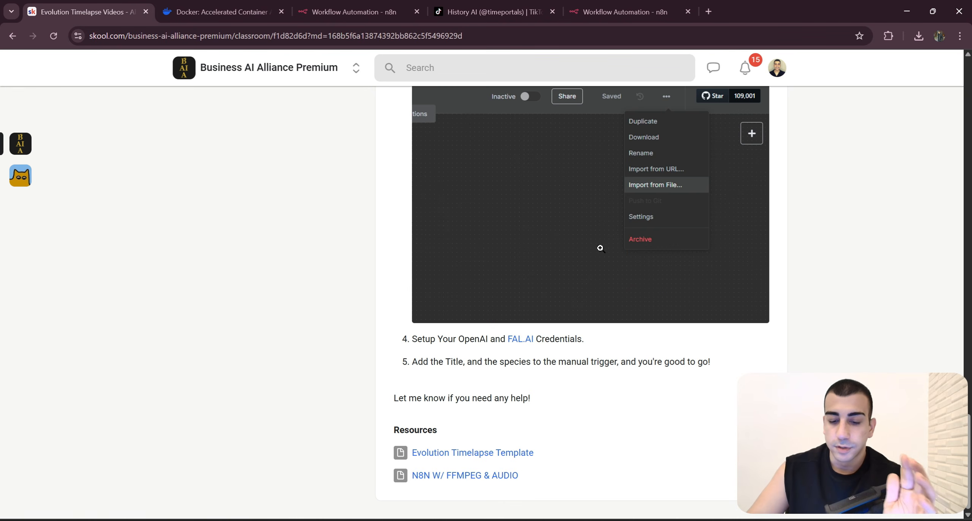
left_click(505, 453)
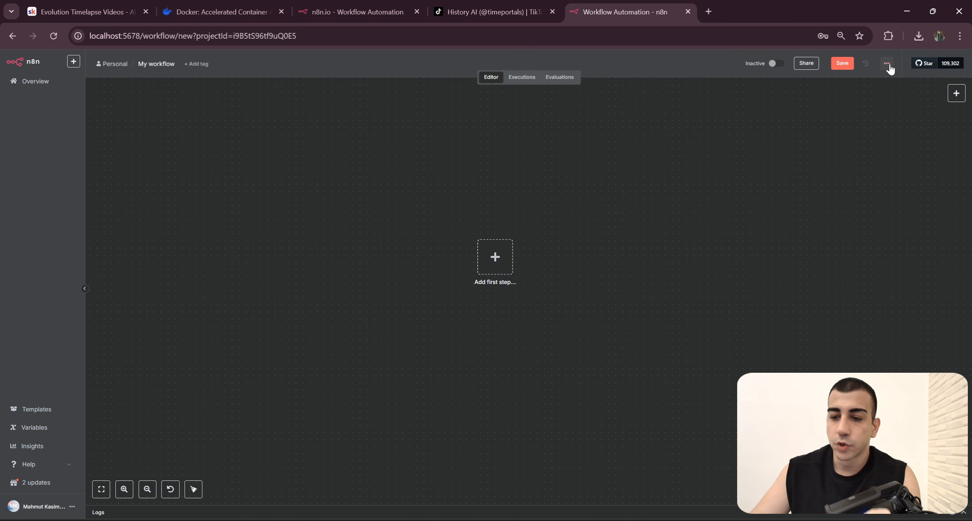
Step: Import the Evolution_Timelapse (1) JSON file from Downloads into the blank workflow
left_click(888, 65)
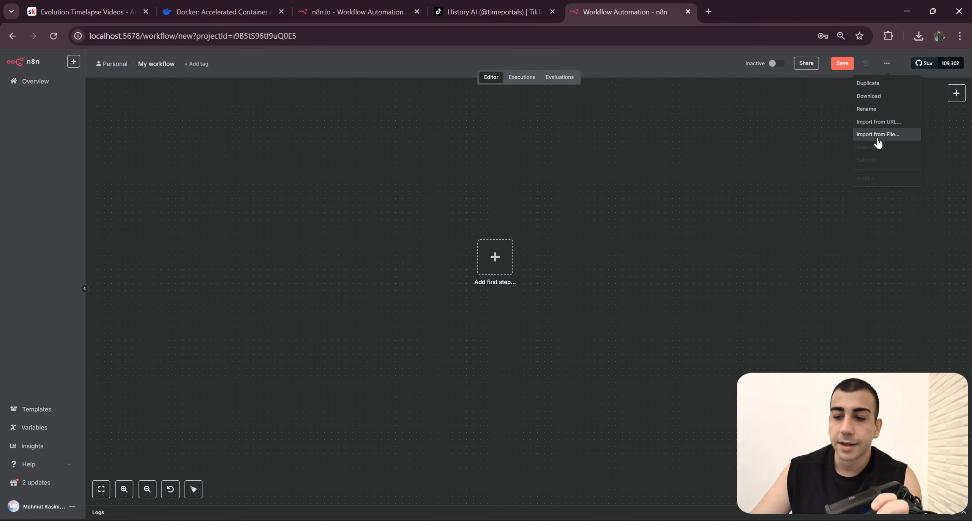
left_click(877, 141)
left_click(195, 207)
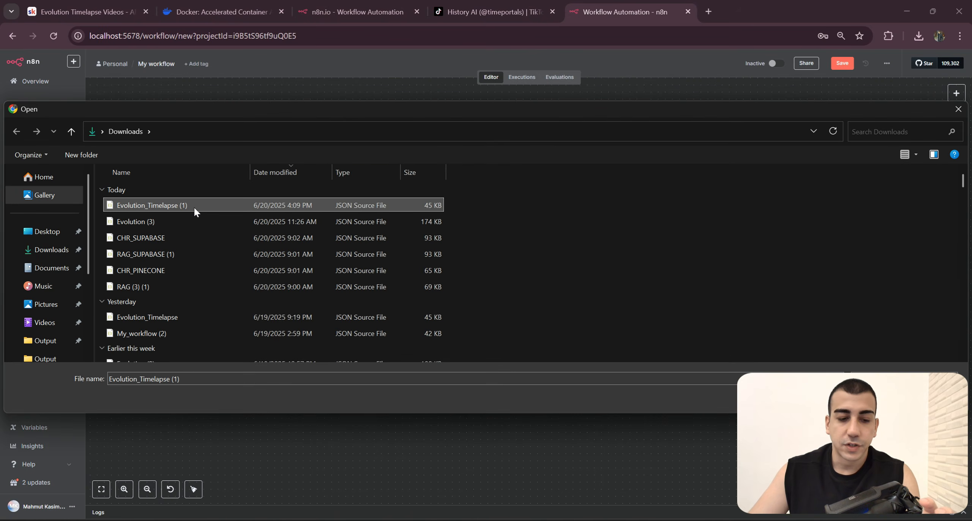
double_click(195, 207)
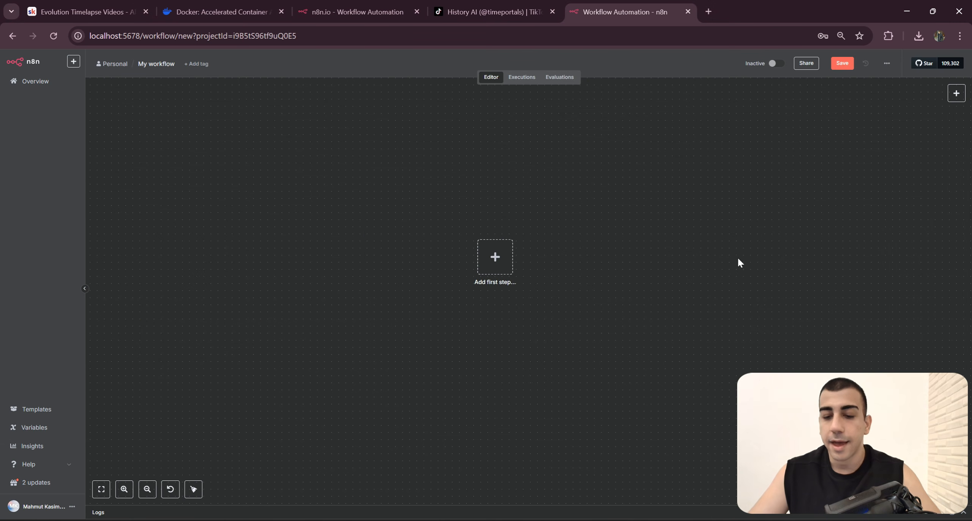
scroll(865, 264, "down", 3)
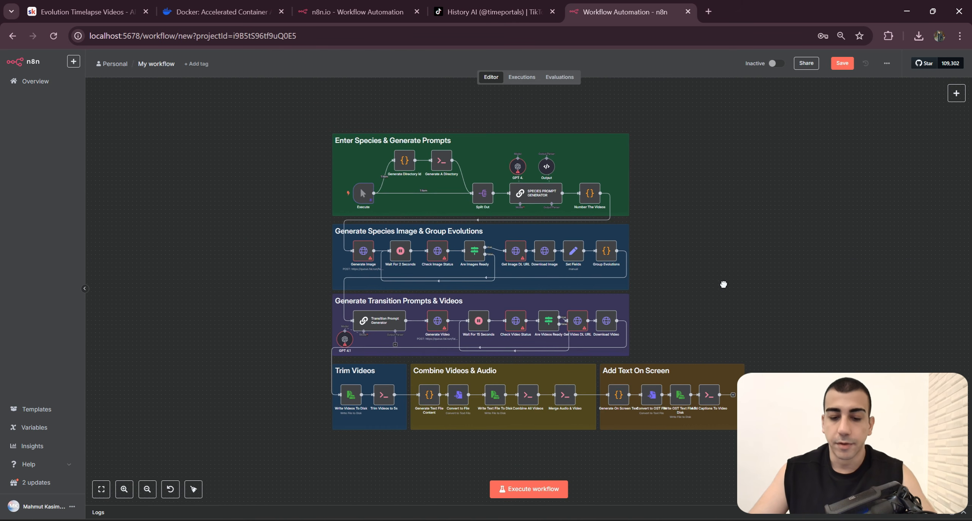
Step: Examine the imported workflow's prompt, image and video generation sections for nodes flagged with missing credentials
scroll(609, 302, "up", 3)
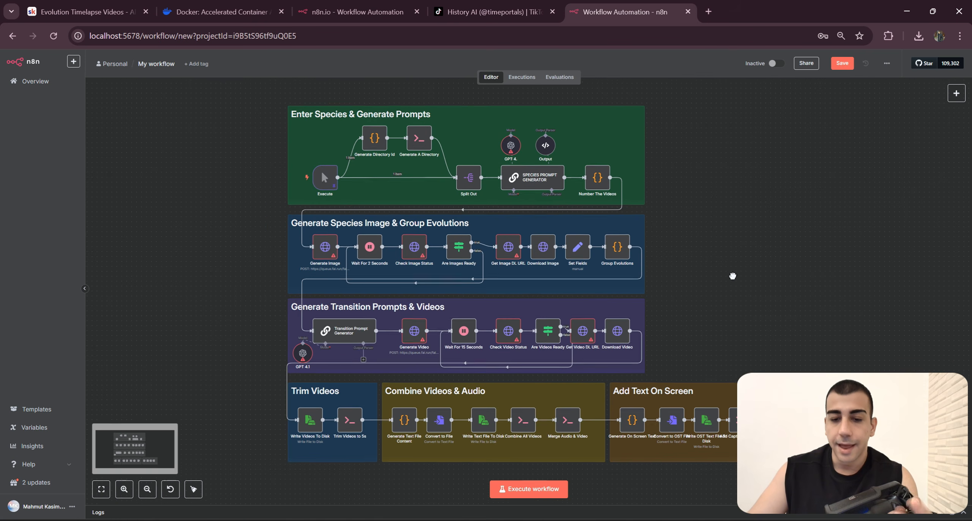
scroll(644, 252, "up", 5)
scroll(531, 201, "down", 1)
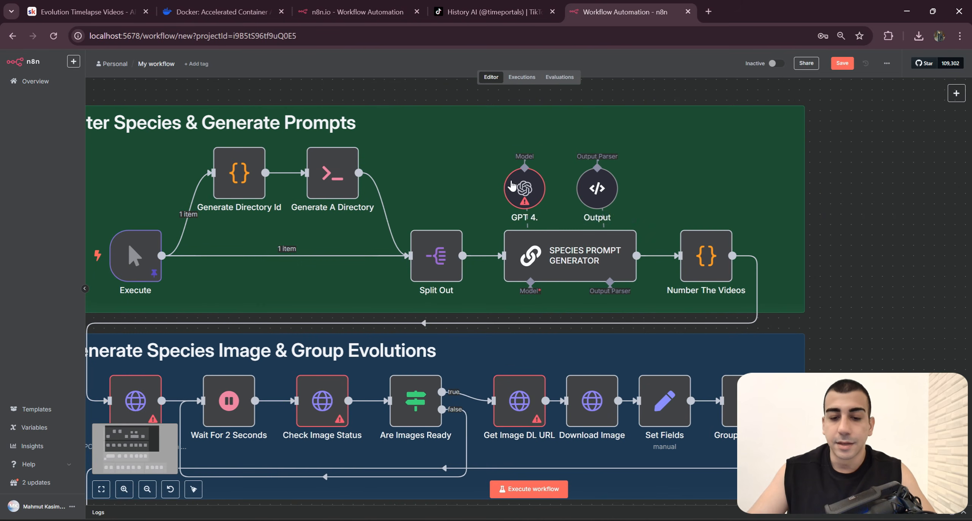
scroll(623, 249, "up", 3)
scroll(624, 251, "down", 1)
scroll(555, 240, "up", 1)
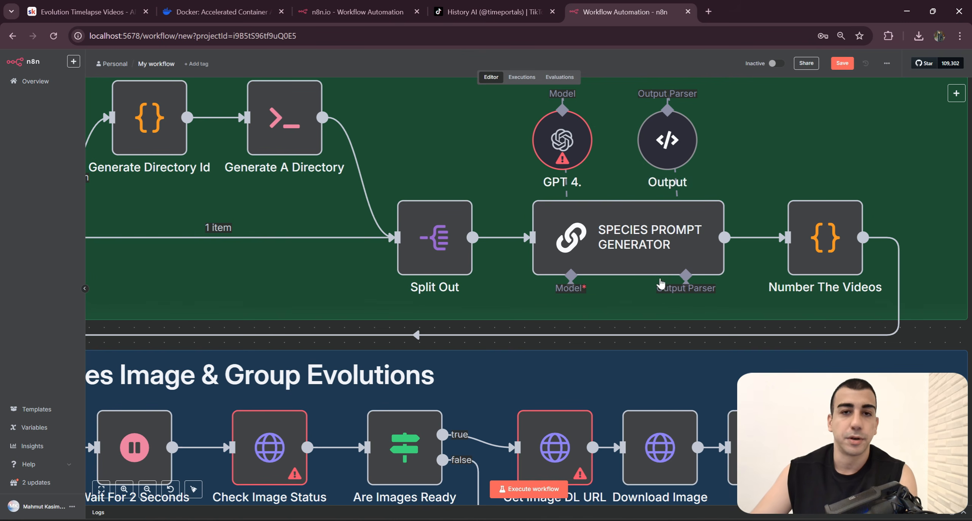
scroll(661, 263, "down", 3)
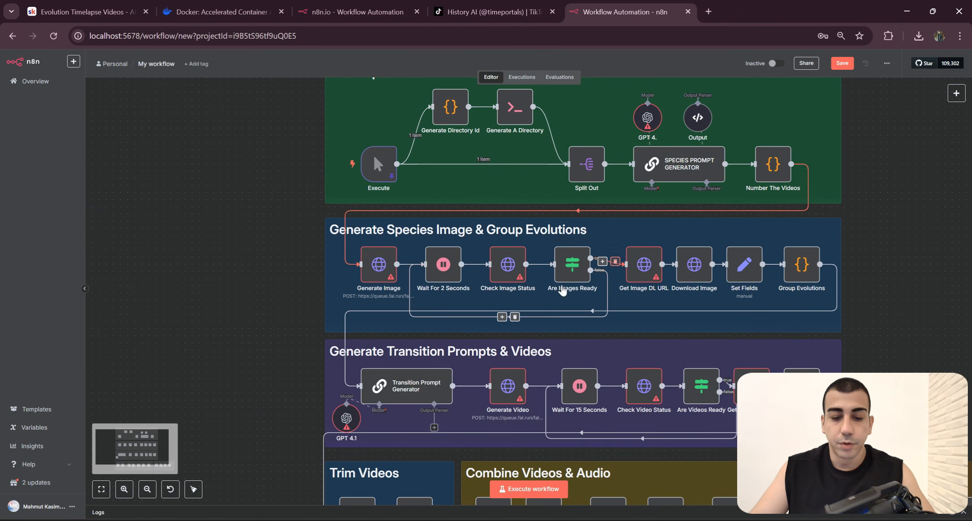
scroll(512, 287, "up", 3)
scroll(513, 287, "down", 1)
scroll(488, 269, "right", 2)
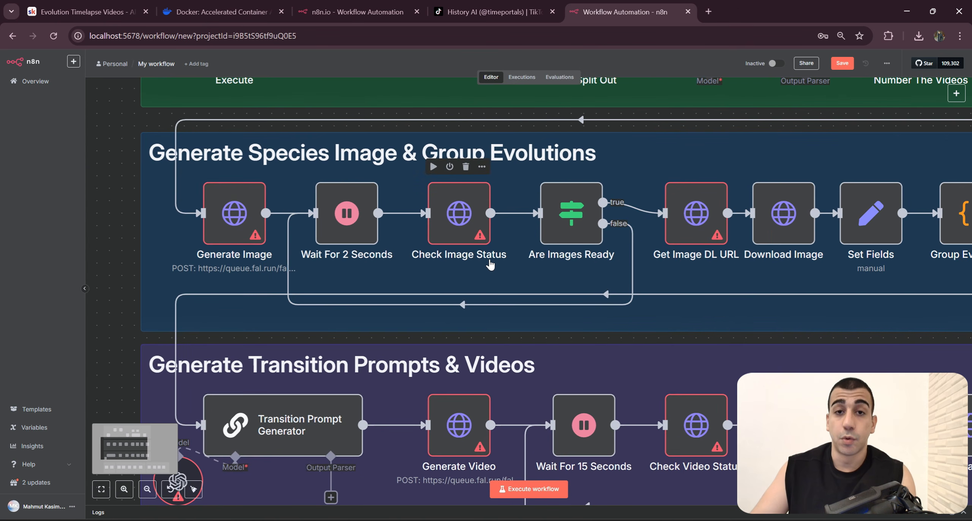
scroll(535, 364, "down", 3)
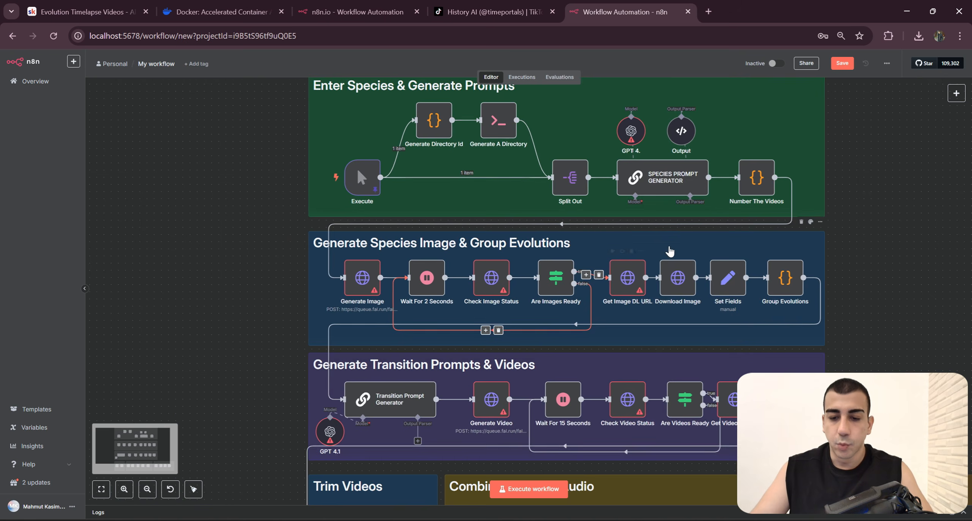
scroll(645, 228, "up", 2)
scroll(626, 212, "right", 2)
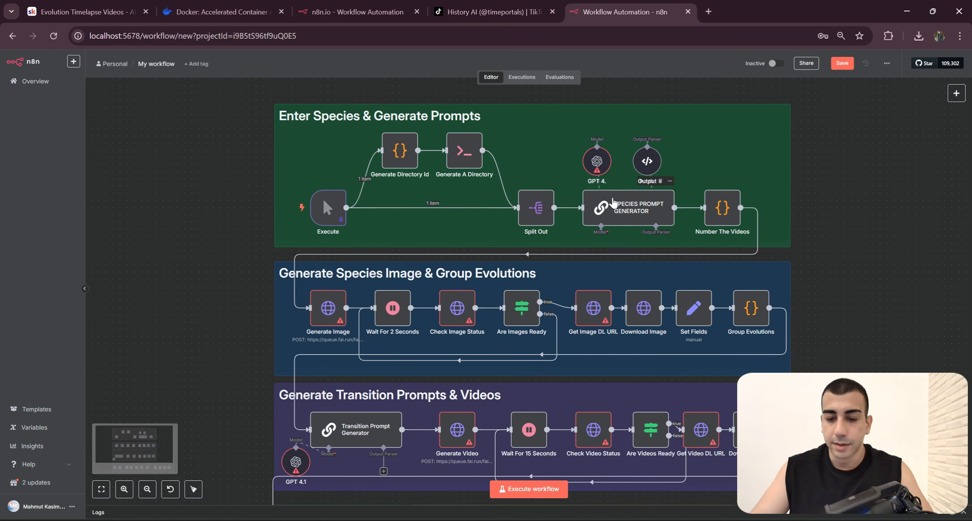
double_click(596, 161)
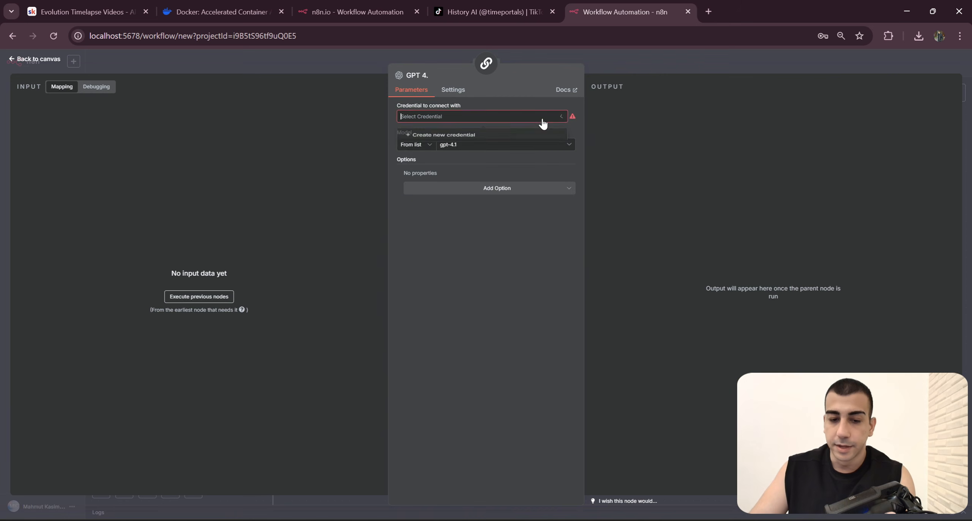
left_click(485, 141)
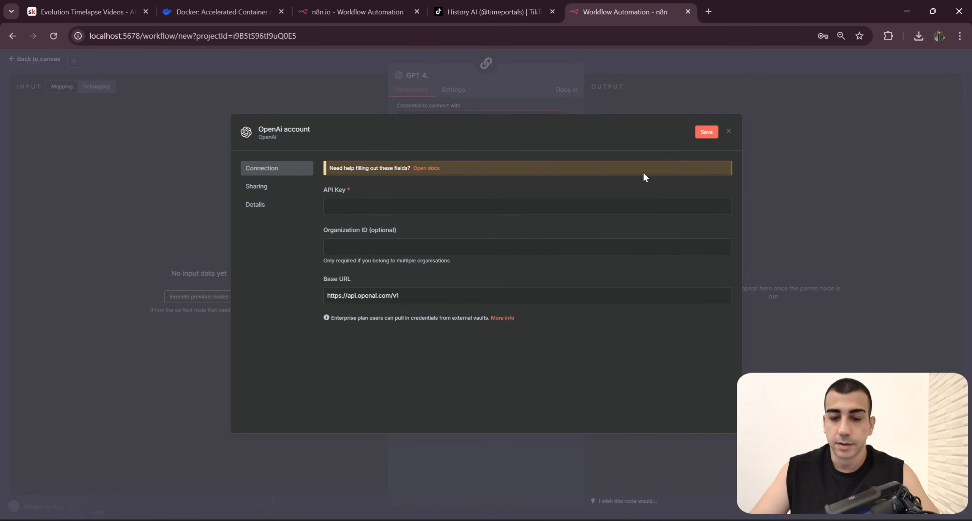
left_click(728, 134)
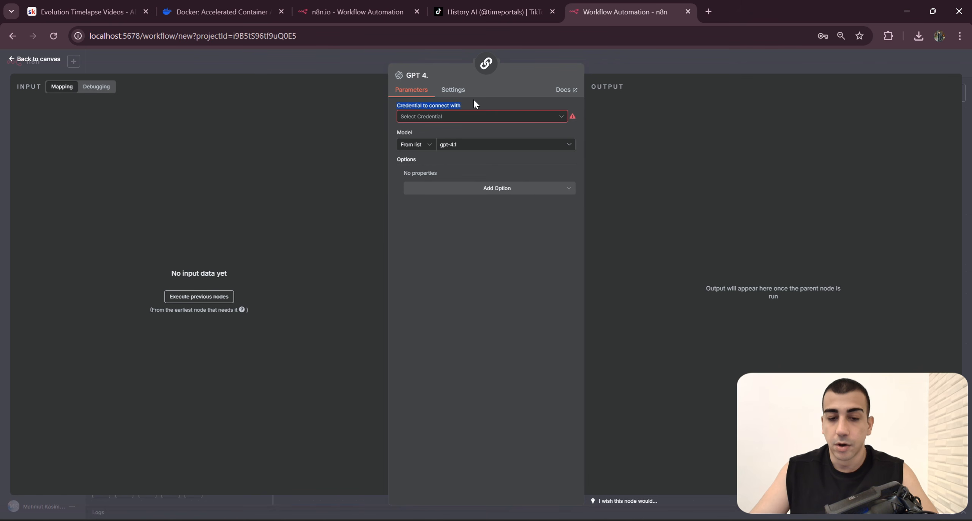
left_click(650, 60)
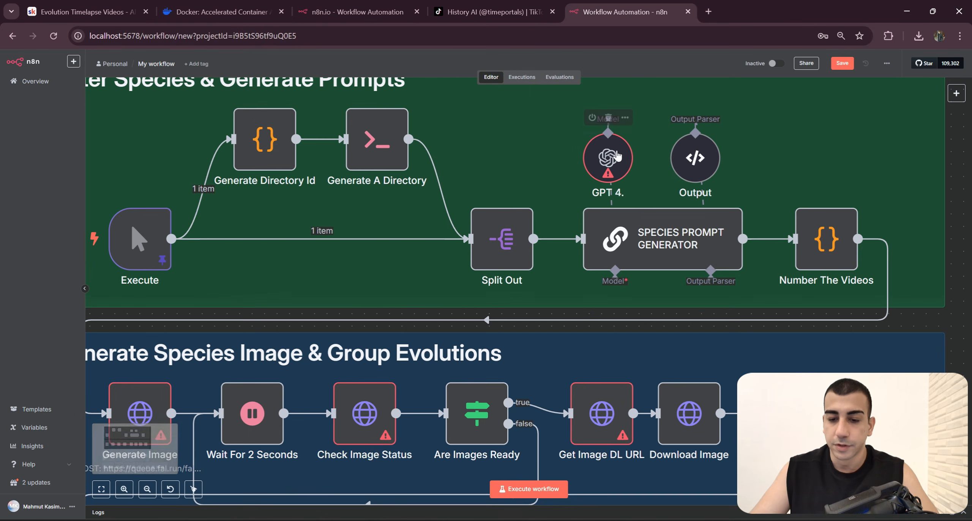
Step: Start a new OpenAI credential for the GPT 4. model node of the Species Prompt Generator
double_click(615, 157)
left_click(455, 117)
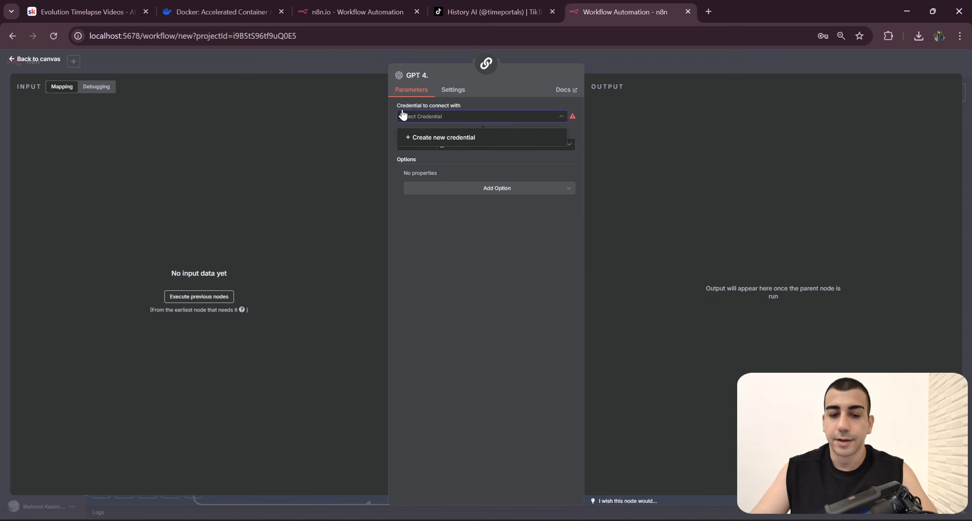
left_click(473, 114)
left_click(455, 119)
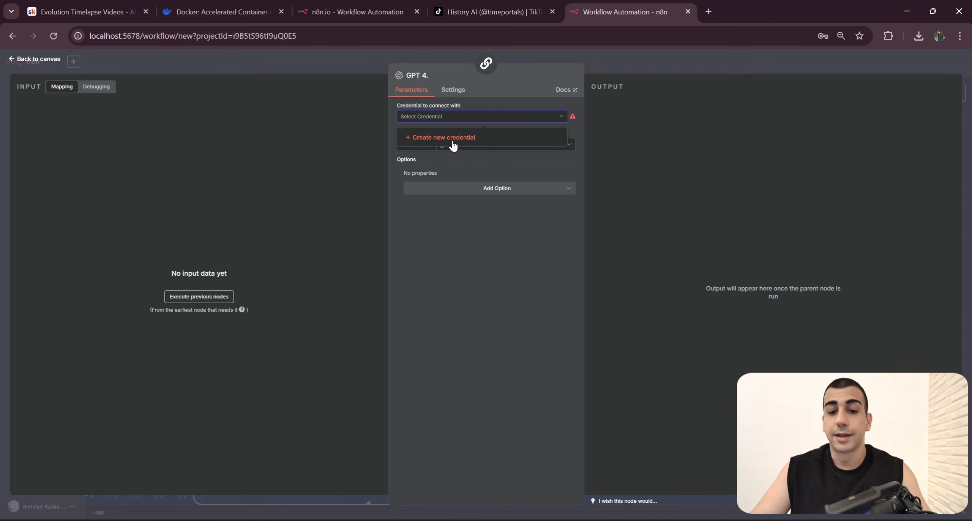
left_click(448, 139)
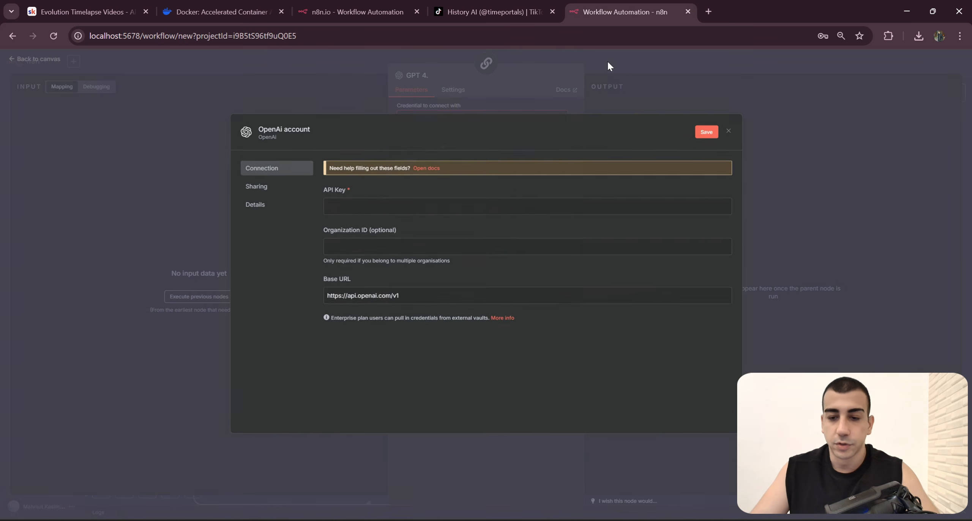
Step: Open the credential's help docs, read how to generate an API key, and open the linked OpenAI API keys page
left_click(426, 168)
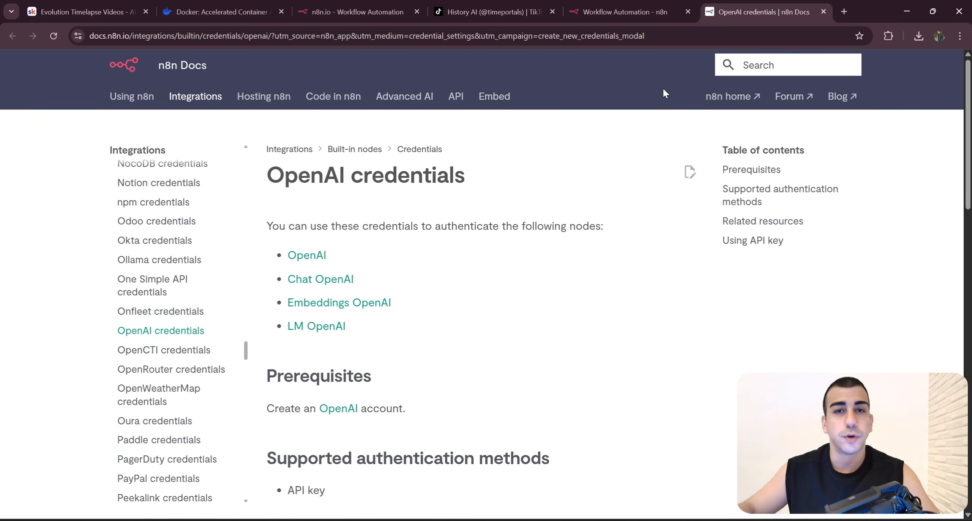
scroll(520, 165, "down", 13)
scroll(512, 186, "up", 1)
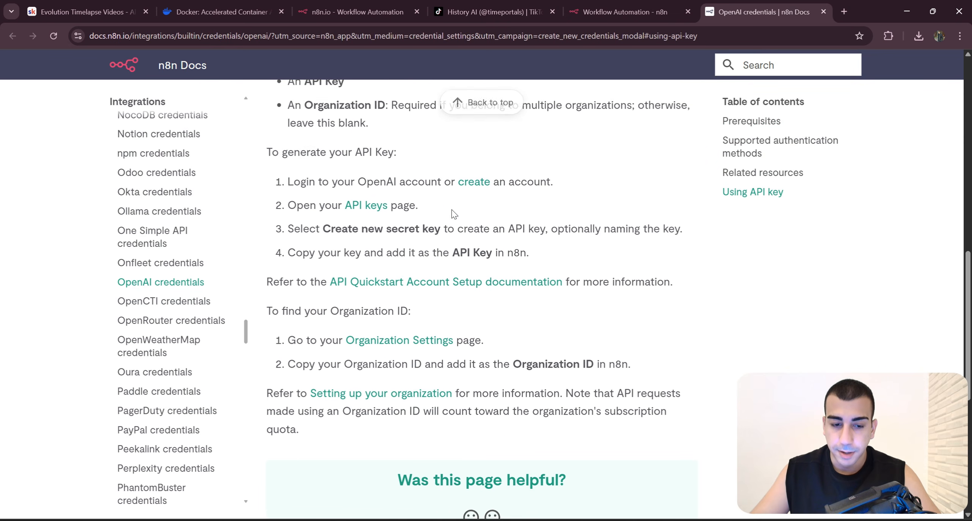
scroll(454, 214, "up", 1)
left_click_drag(284, 219, 250, 215)
left_click_drag(287, 239, 415, 239)
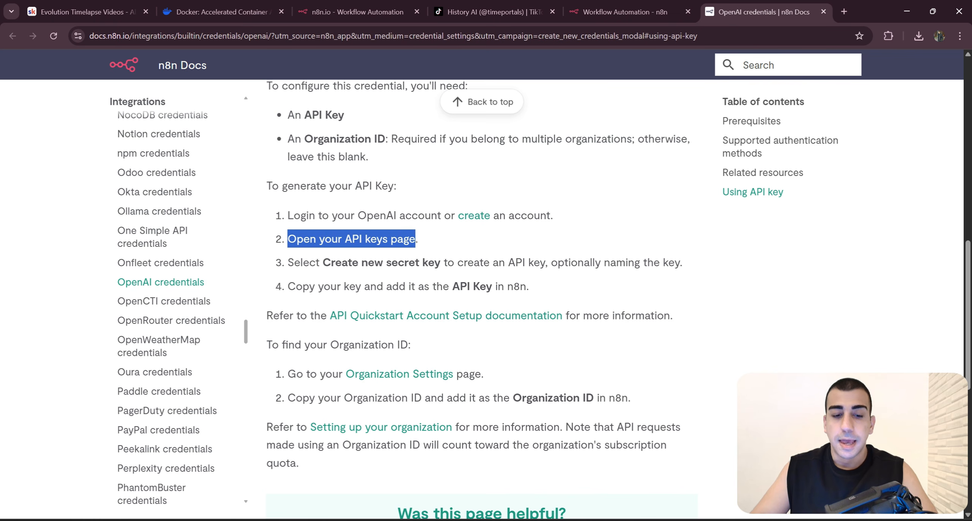
left_click(453, 247)
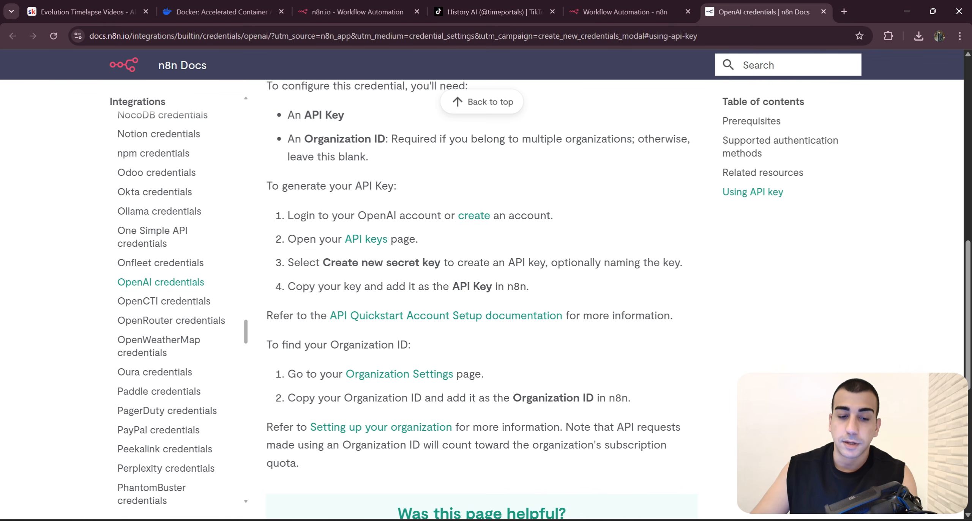
left_click(360, 240)
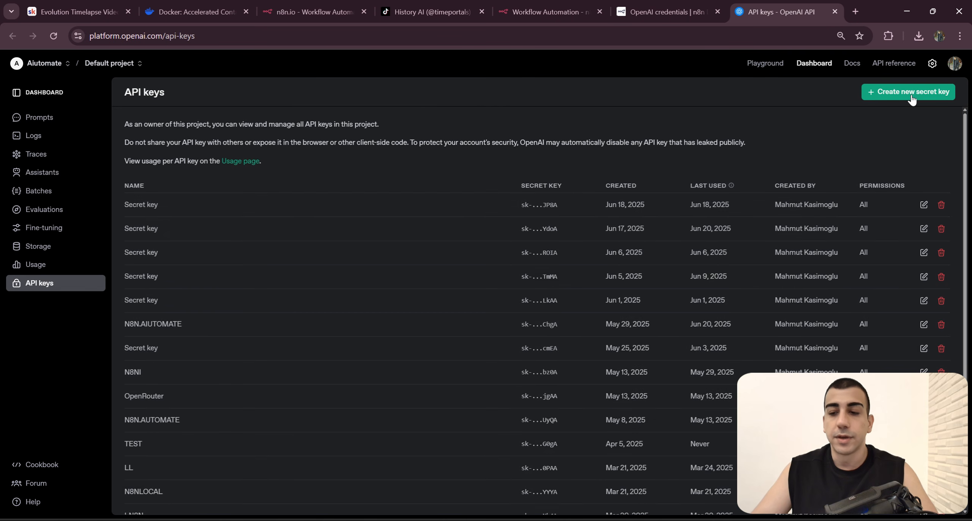
Step: Create a new OpenAI secret key in the Default project with all permissions and copy it
left_click(918, 100)
left_click(891, 99)
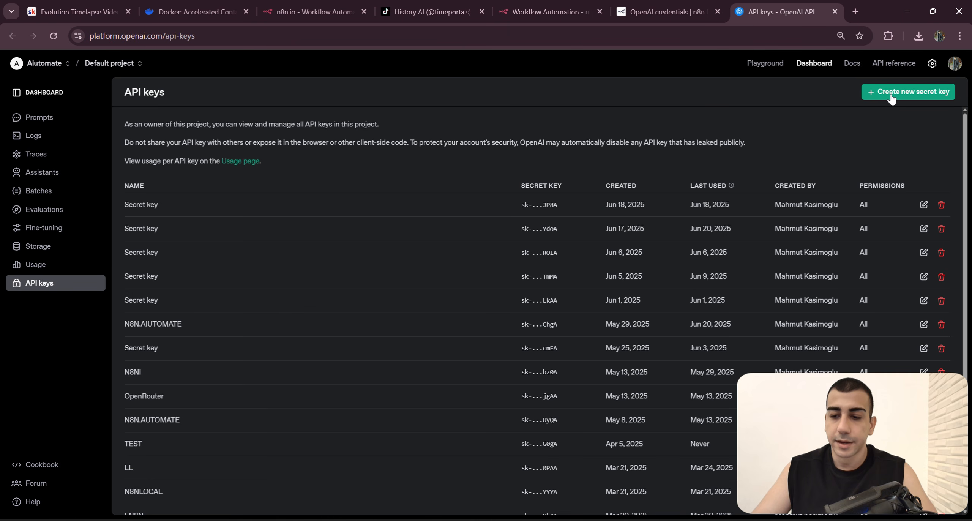
left_click(891, 98)
left_click(560, 394)
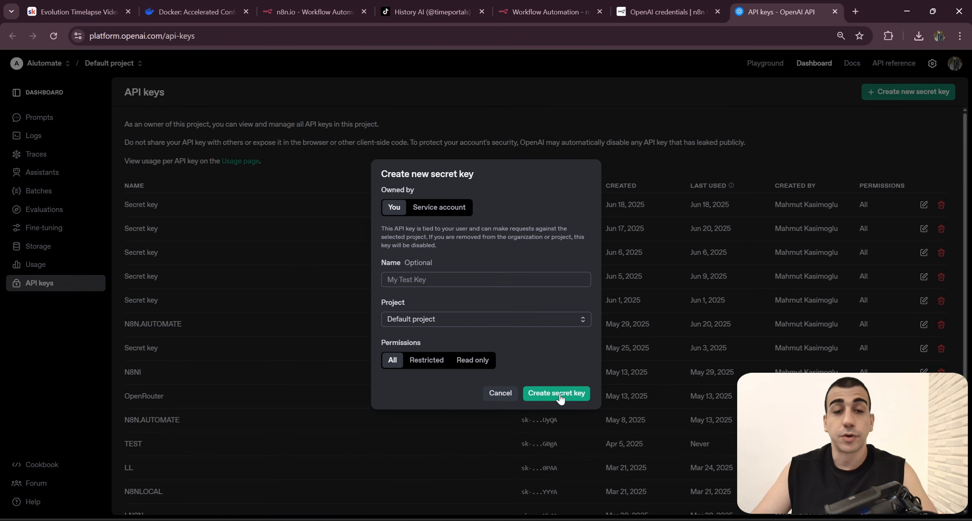
left_click(565, 297)
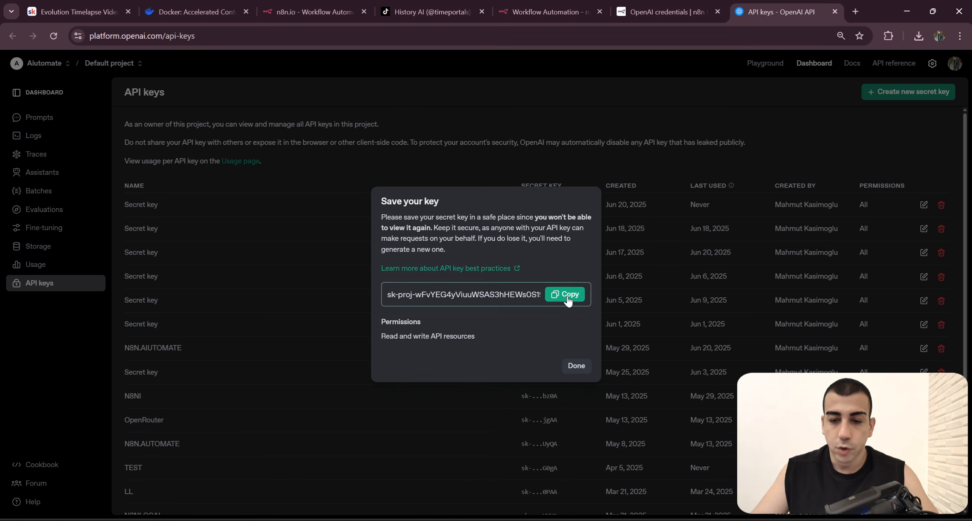
Step: Switch to n8n, paste the API key into the OpenAI credential, name it OpenAI, save it and return to the canvas
left_click(555, 5)
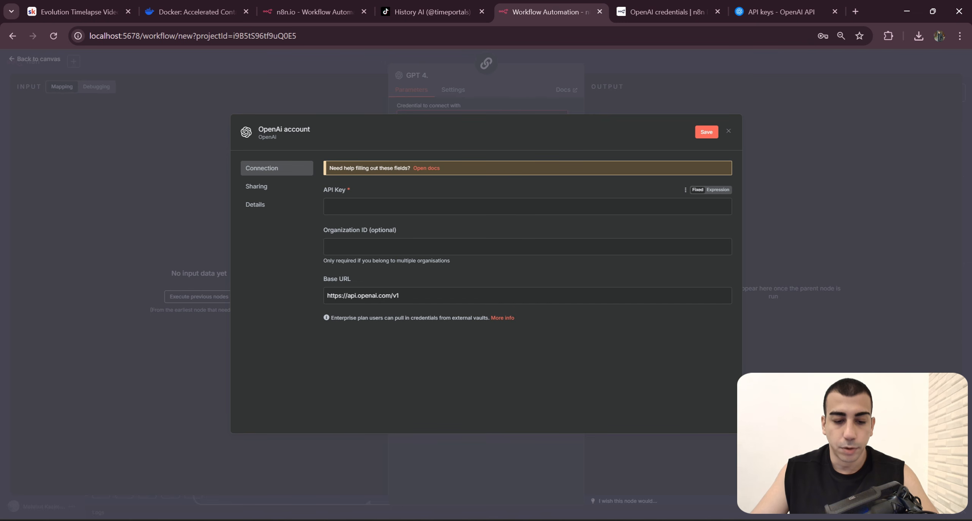
key("ctrl+v")
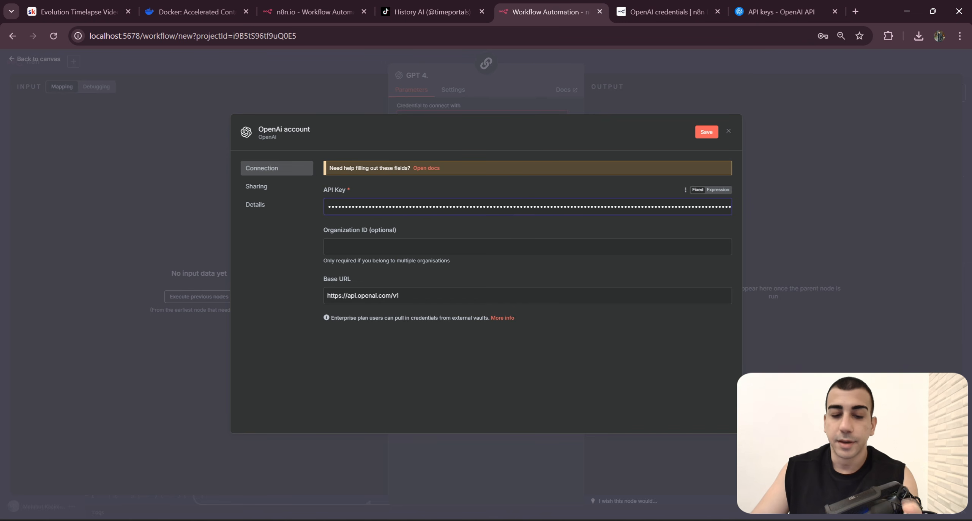
left_click(322, 131)
type("OpenAI")
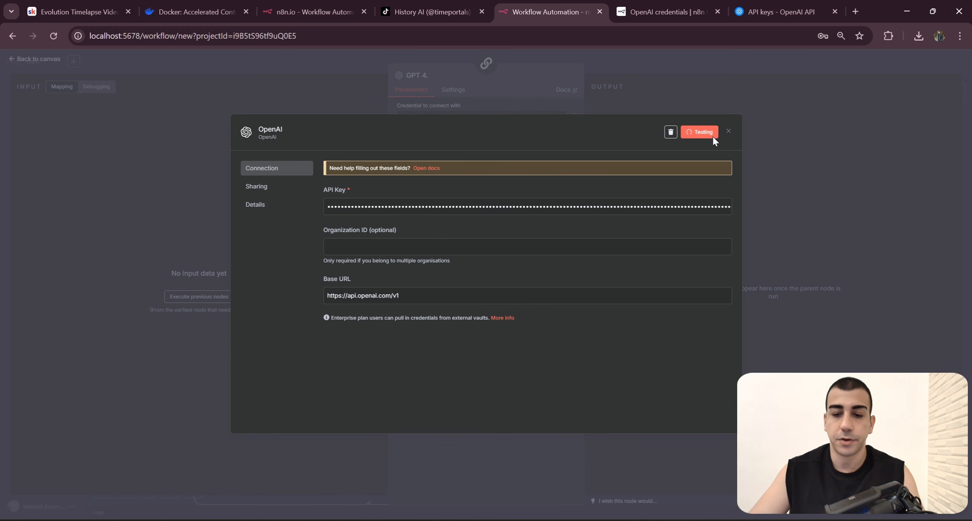
left_click(766, 126)
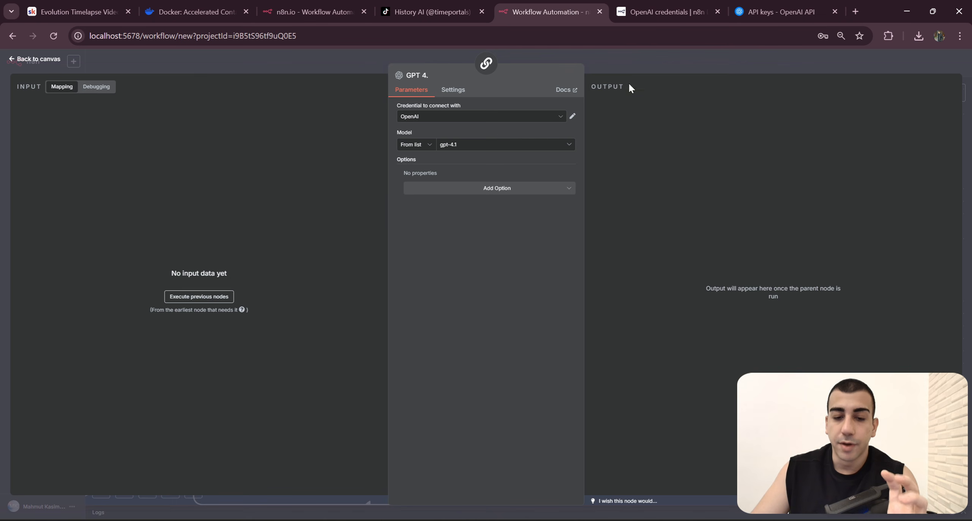
left_click(664, 65)
Step: Open the Transition Prompt Generator's GPT 4.1 model node to apply the OpenAI credential, then return to the canvas
scroll(633, 262, "down", 5)
left_click_drag(639, 257, 616, 186)
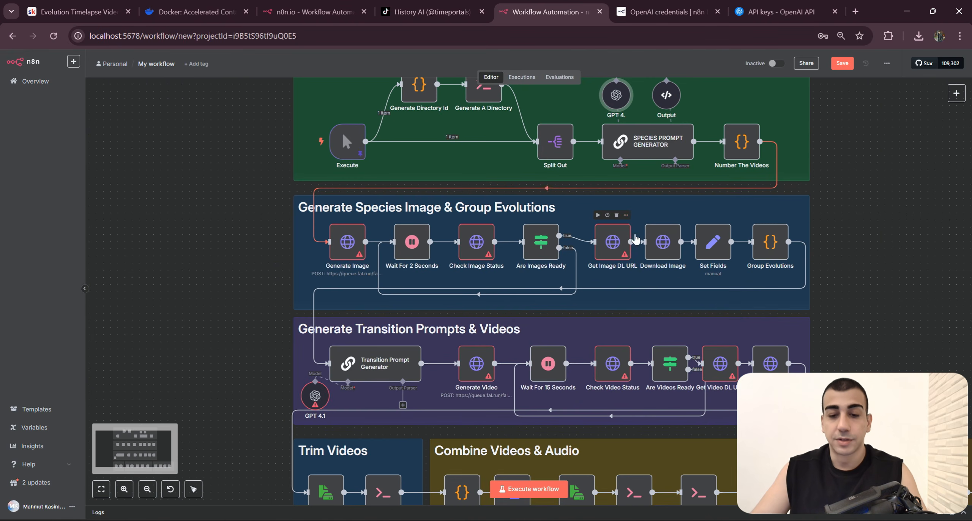
left_click_drag(596, 287, 626, 265)
scroll(628, 268, "down", 3)
scroll(387, 315, "up", 5)
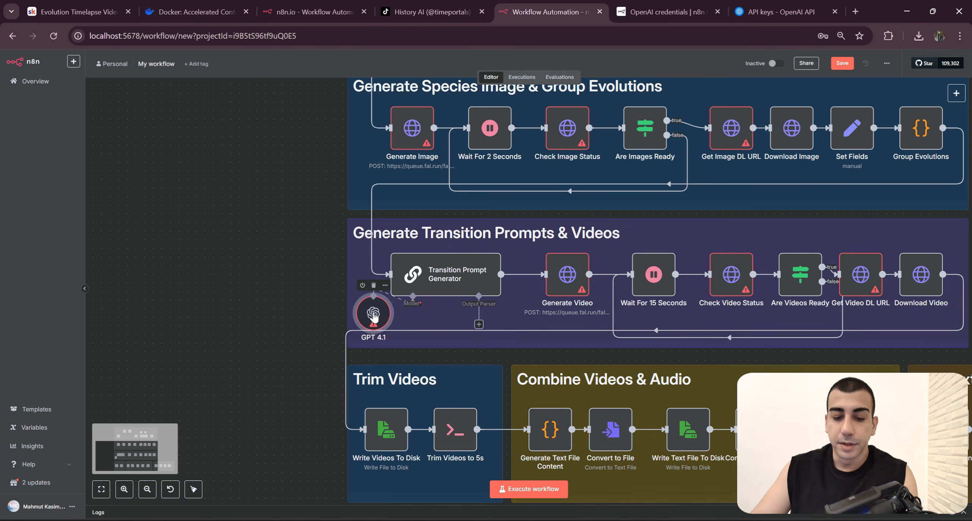
double_click(373, 312)
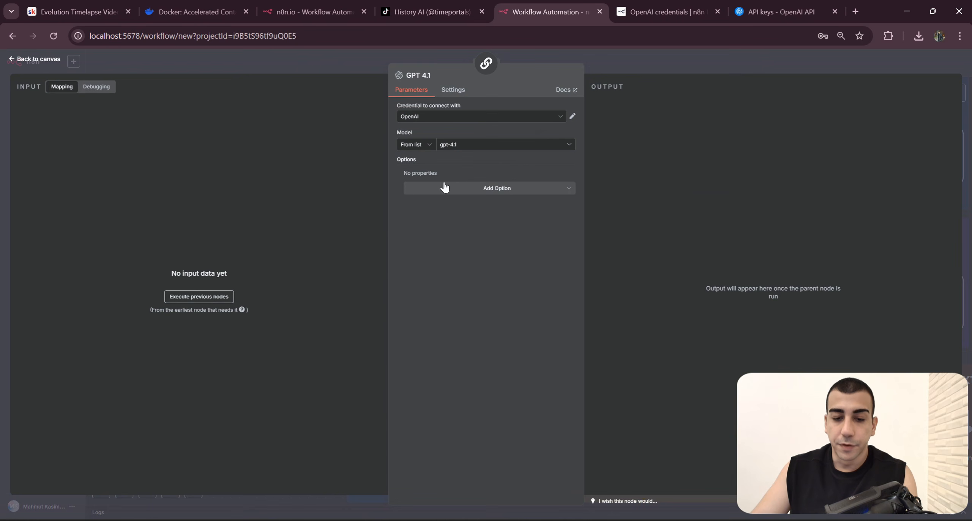
left_click(619, 69)
Step: Check the available credential choices in the Transition Prompt Generator's GPT 4.1 model node
scroll(583, 166, "up", 5)
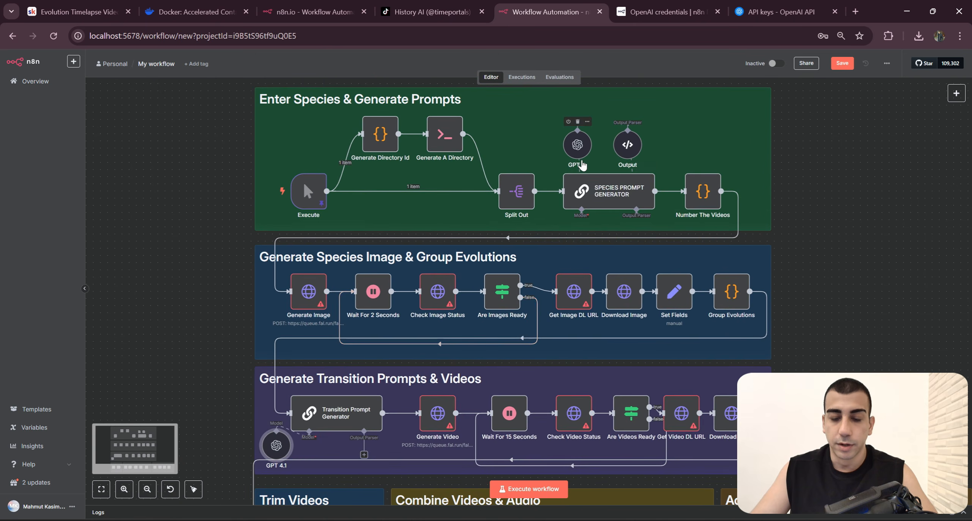
scroll(583, 166, "up", 5)
scroll(445, 310, "down", 10)
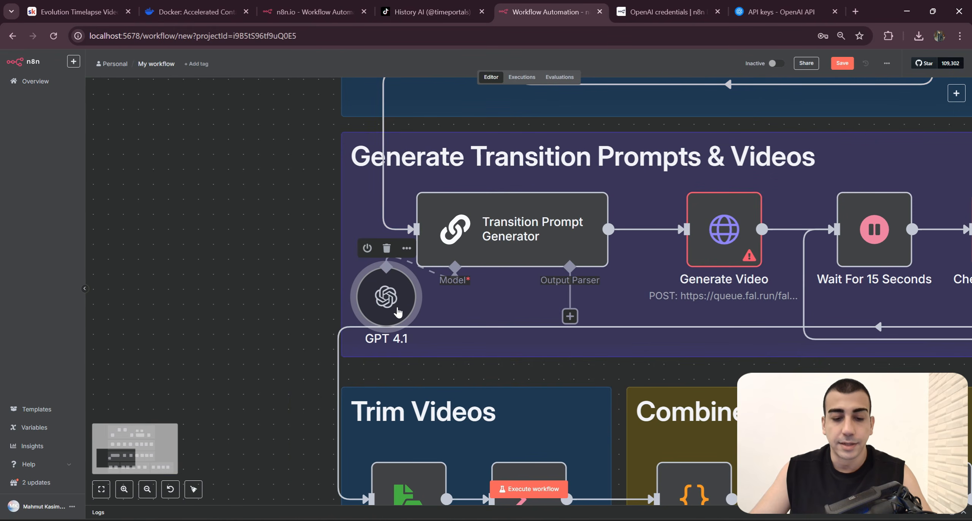
double_click(398, 312)
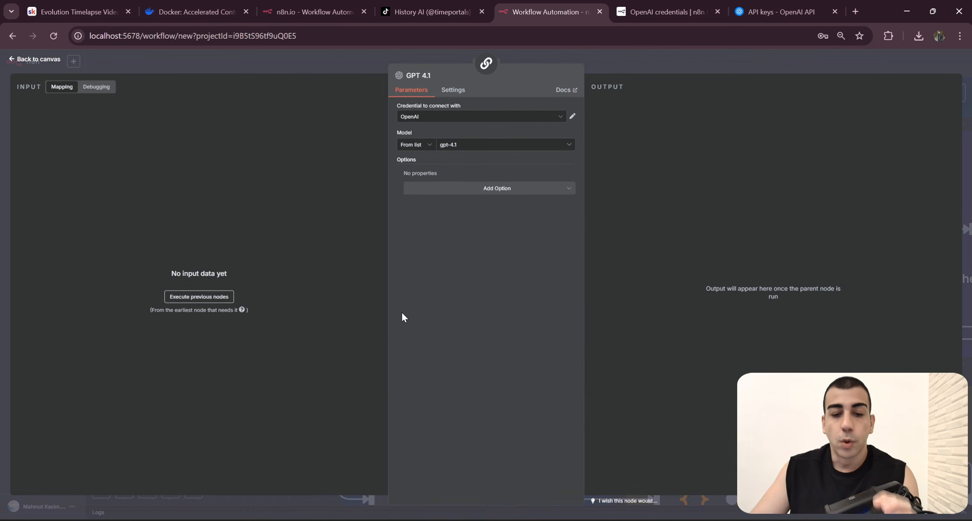
left_click(451, 119)
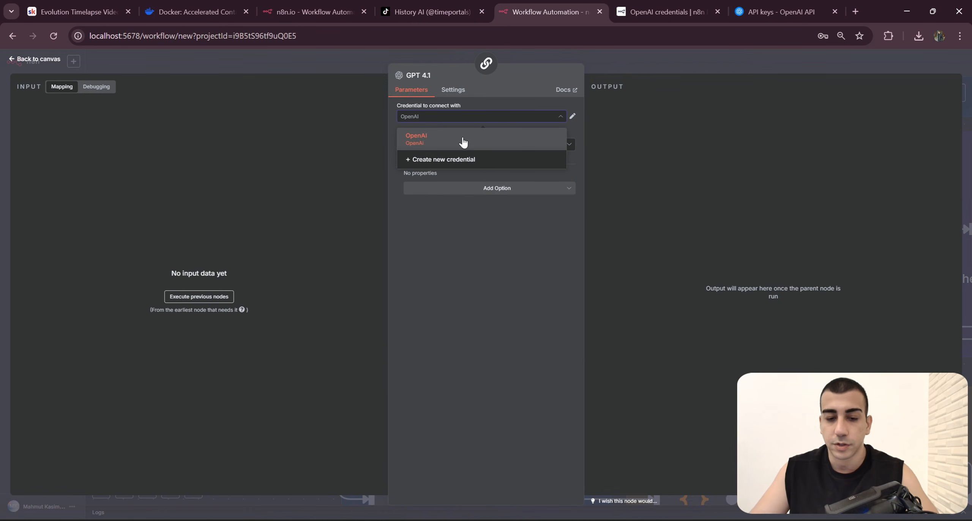
left_click(630, 112)
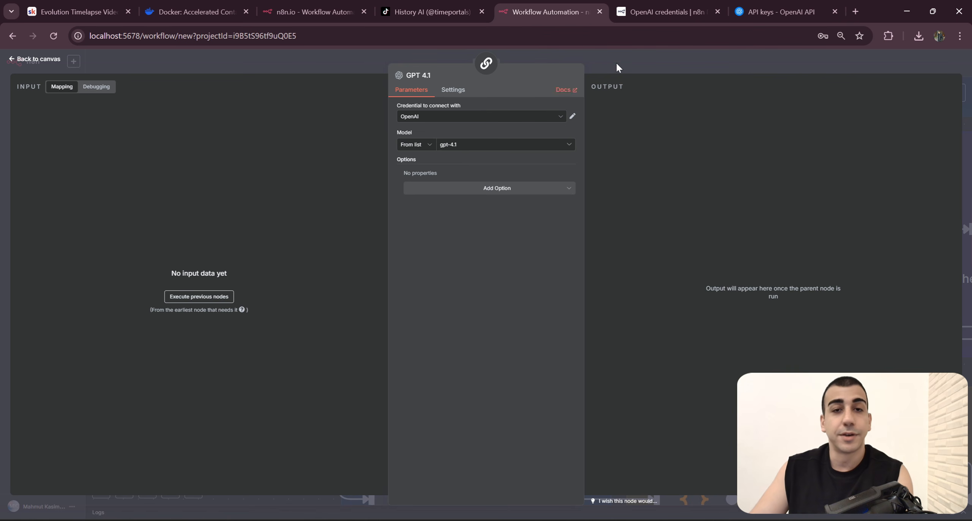
left_click(655, 59)
Step: Open the Generate Image node in the species image section and show its Header Auth credential choices
scroll(737, 185, "down", 4)
left_click_drag(738, 184, 564, 273)
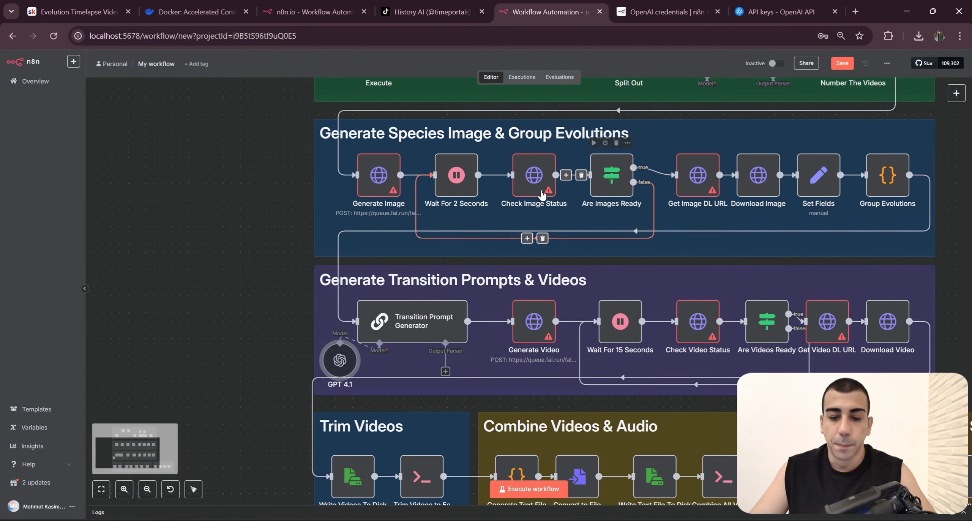
scroll(604, 242, "up", 2)
scroll(538, 307, "up", 5)
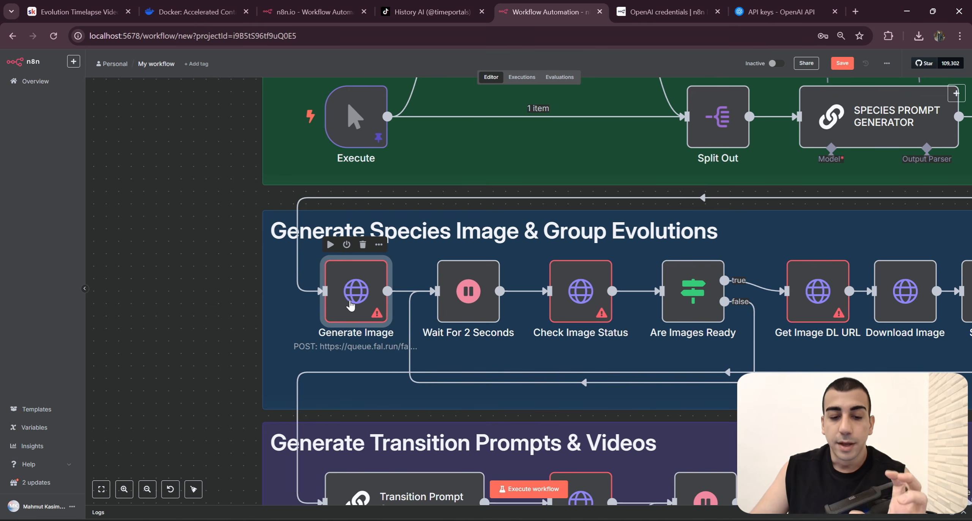
double_click(365, 302)
left_click(471, 246)
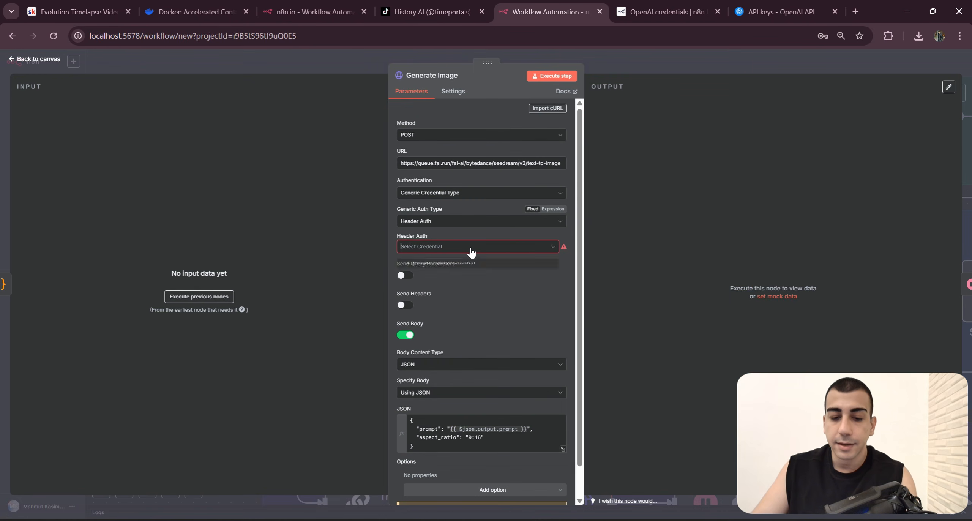
Step: Open the fal.ai dashboard in a new browser tab beside the n8n workflow
left_click(855, 12)
left_click_drag(834, 11, 648, 4)
type("fal.ai")
key("Return")
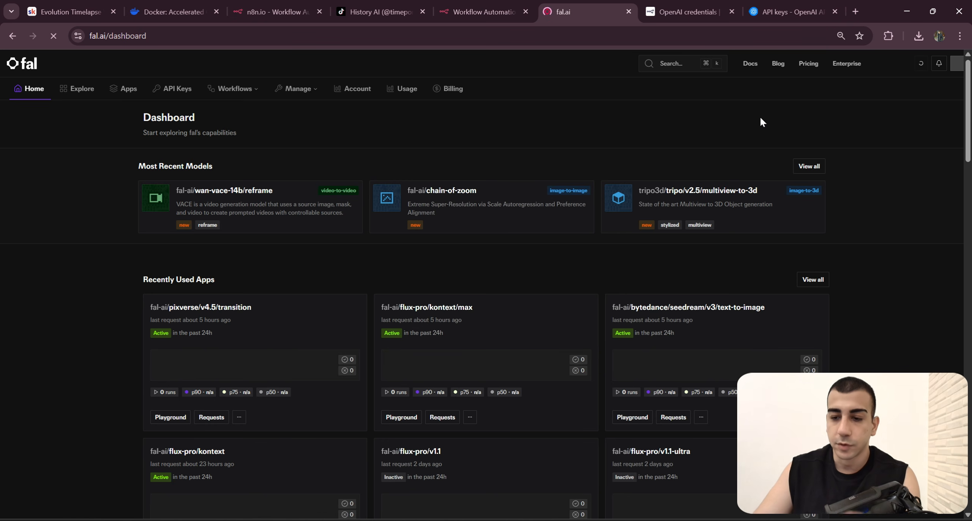
Step: Look through fal.ai's model gallery and compare it with the Generate Image node's settings in n8n
left_click(77, 88)
scroll(285, 211, "down", 5)
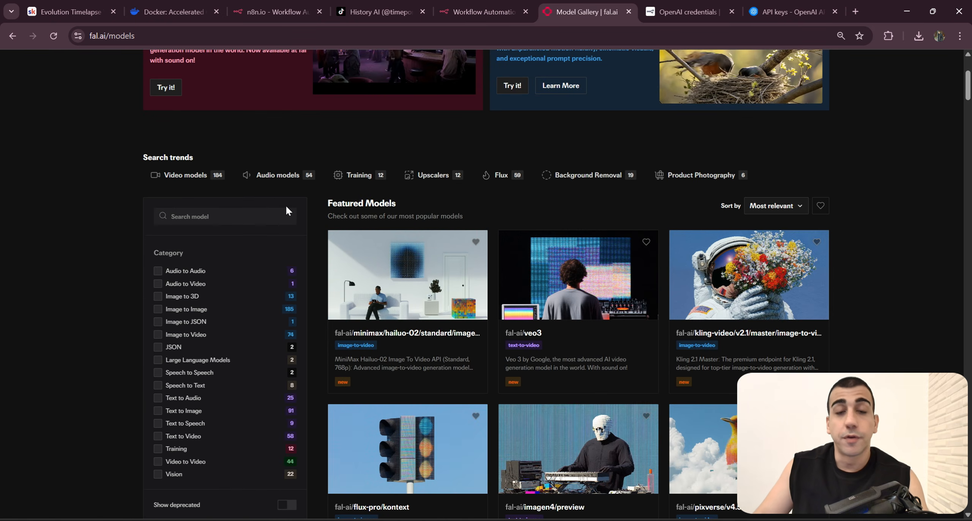
scroll(446, 305, "up", 5)
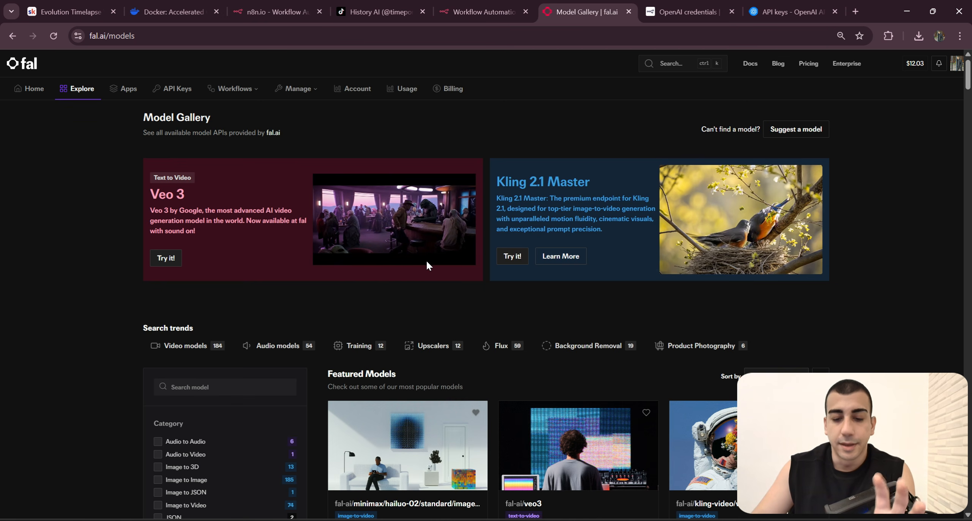
left_click(471, 12)
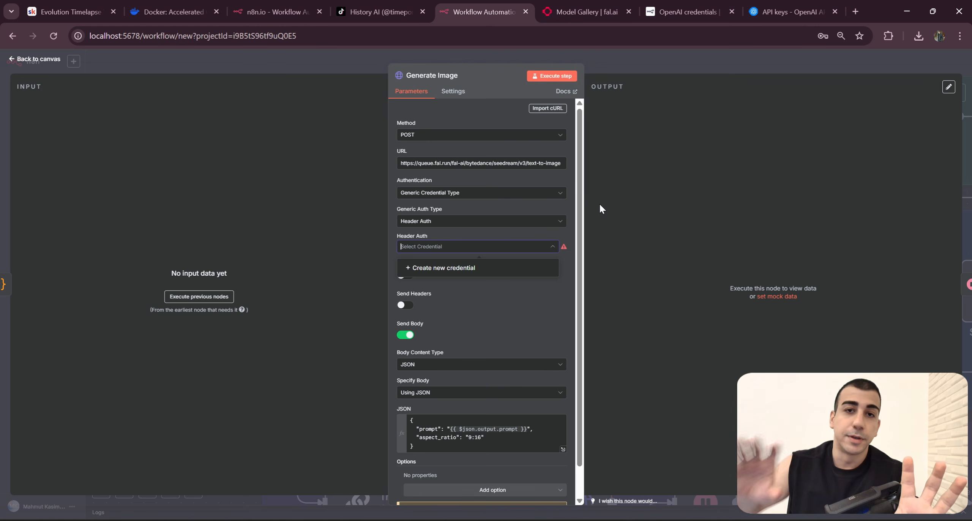
left_click(597, 9)
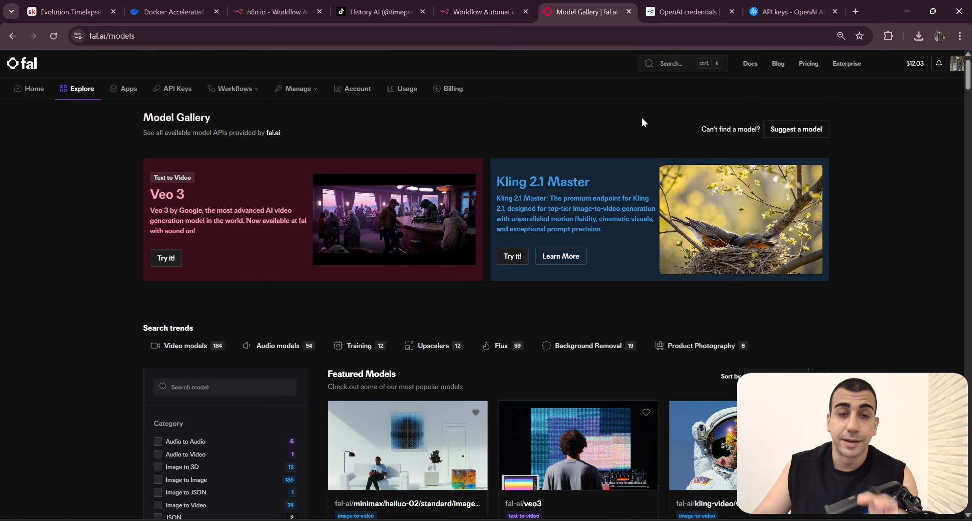
Step: Create a new fal.ai key with API scope and copy it
left_click(183, 91)
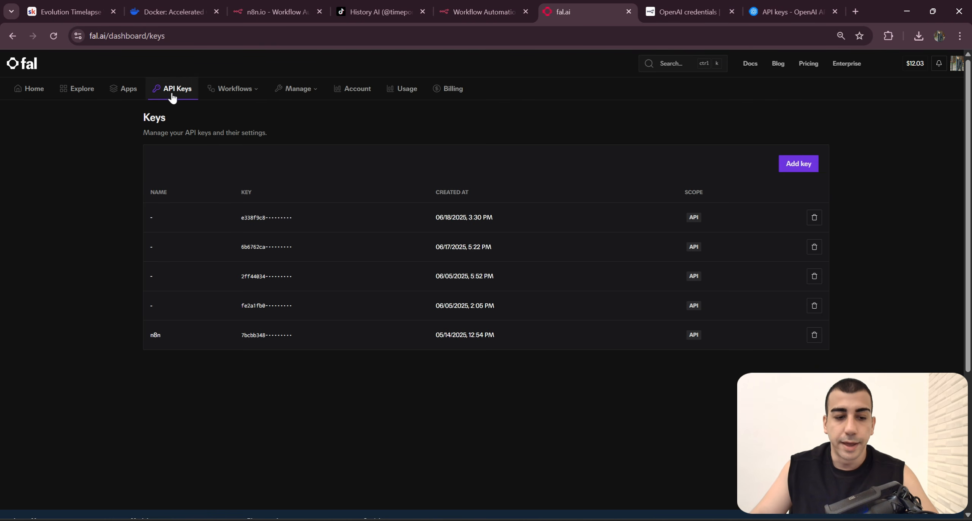
left_click(799, 164)
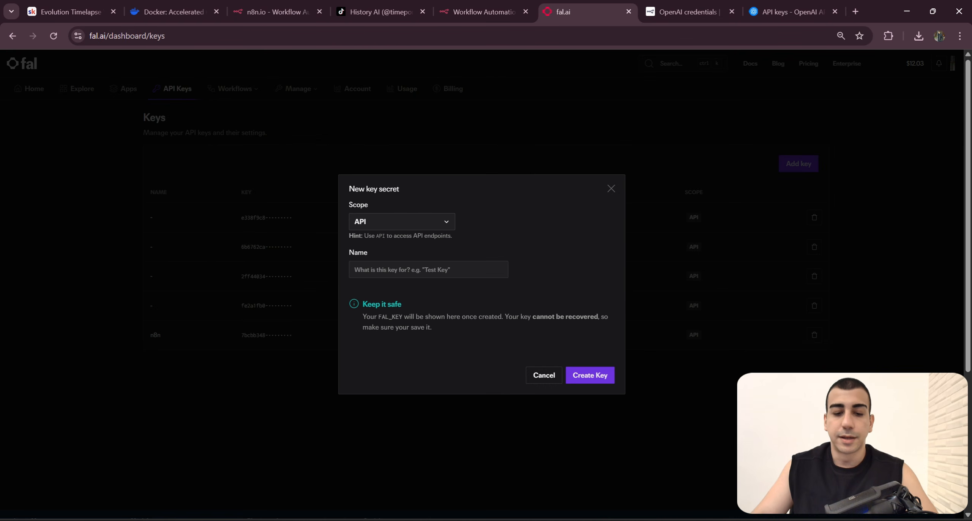
left_click(606, 375)
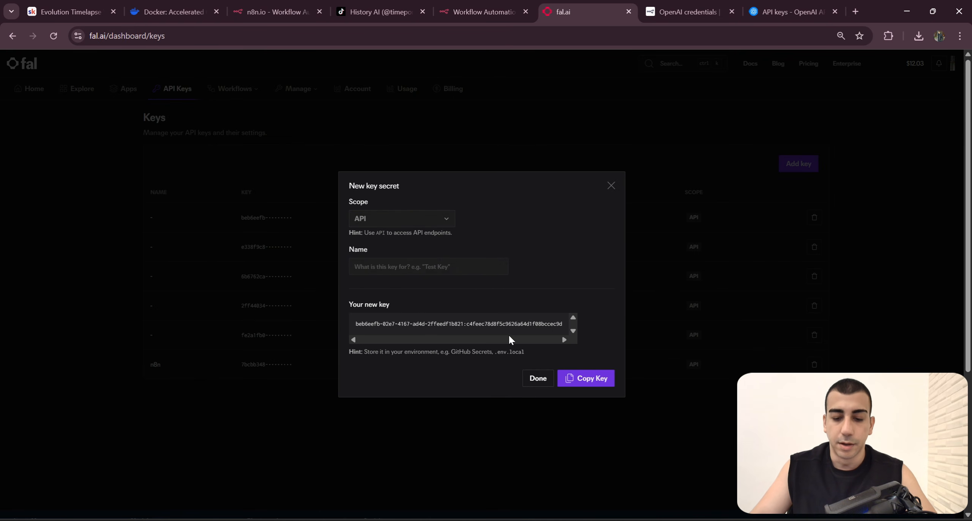
left_click_drag(352, 326, 651, 333)
left_click(542, 347)
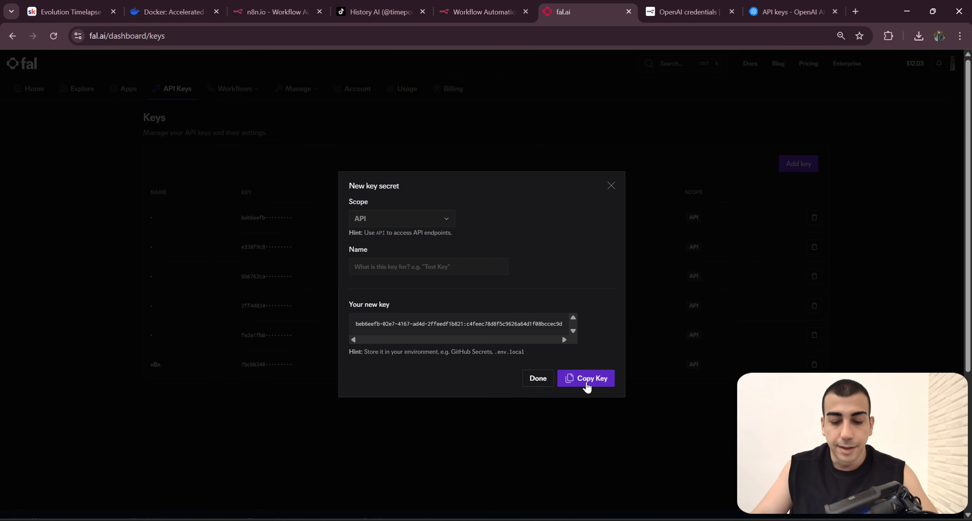
left_click(587, 379)
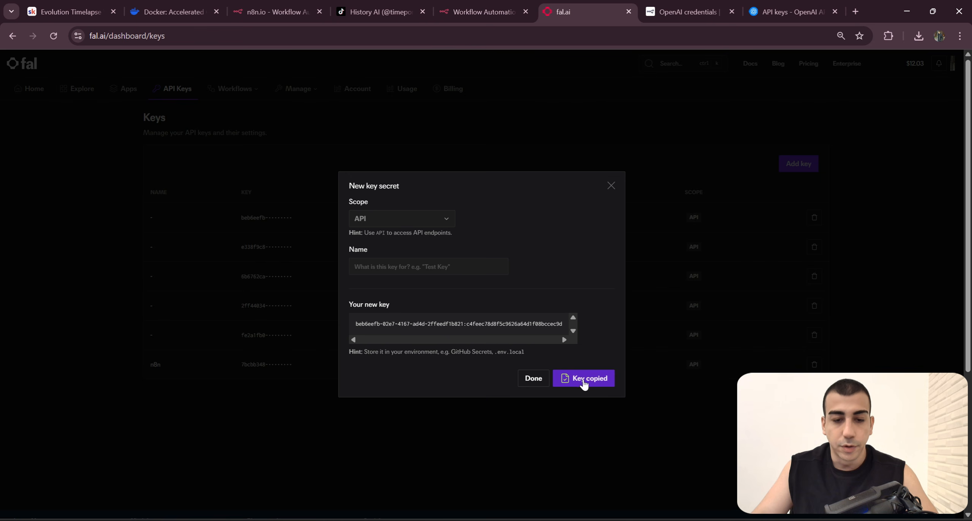
Step: Switch back to n8n and review the Generate Image node's authentication type, generic auth type and Header Auth credential settings
left_click(490, 4)
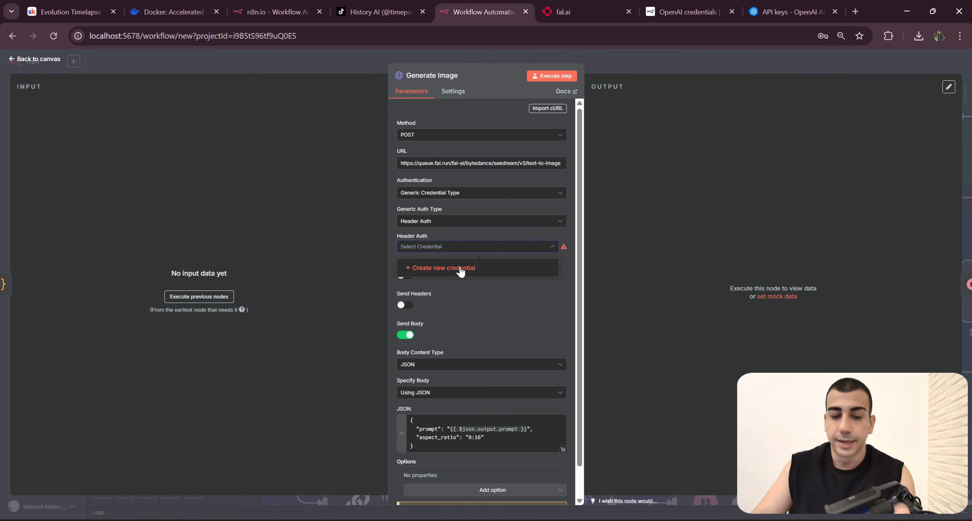
left_click_drag(428, 235, 397, 237)
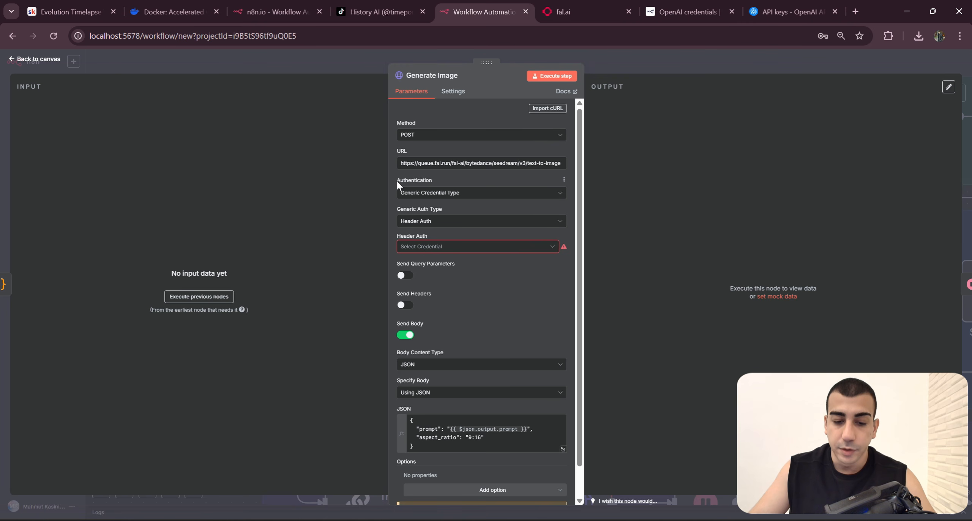
left_click(440, 200)
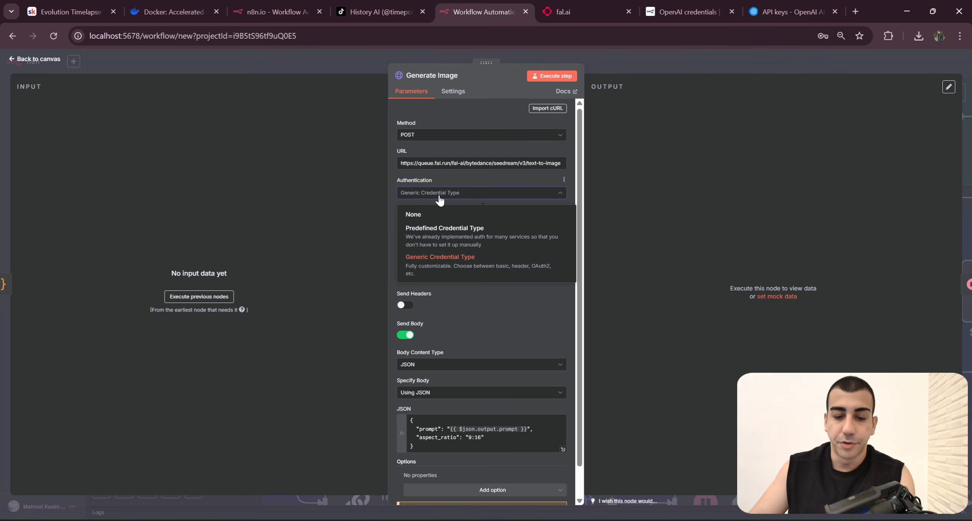
left_click(440, 200)
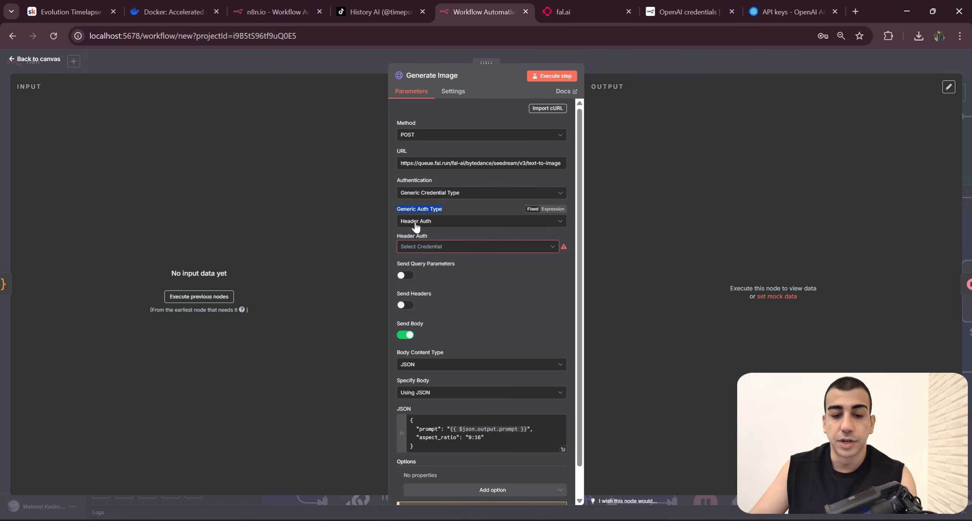
left_click(443, 223)
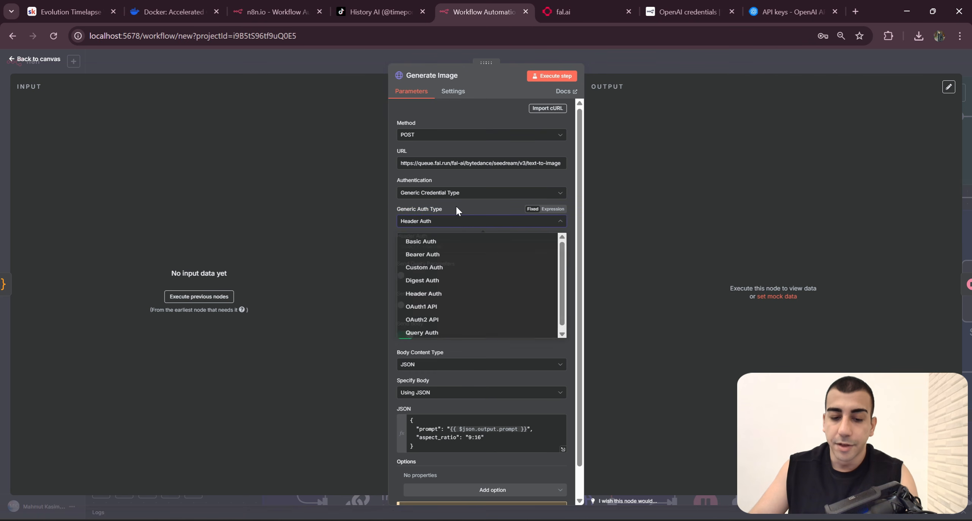
left_click(436, 221)
left_click_drag(481, 233, 568, 246)
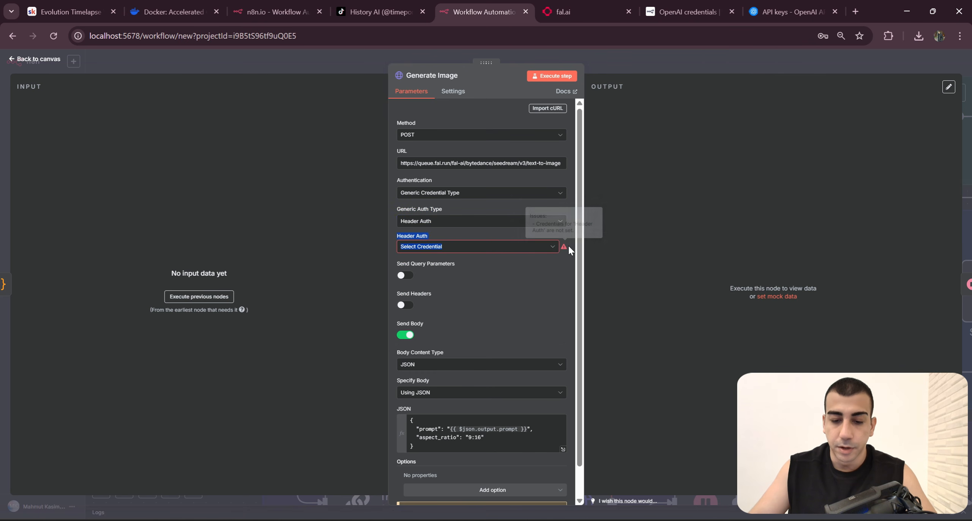
left_click(555, 265)
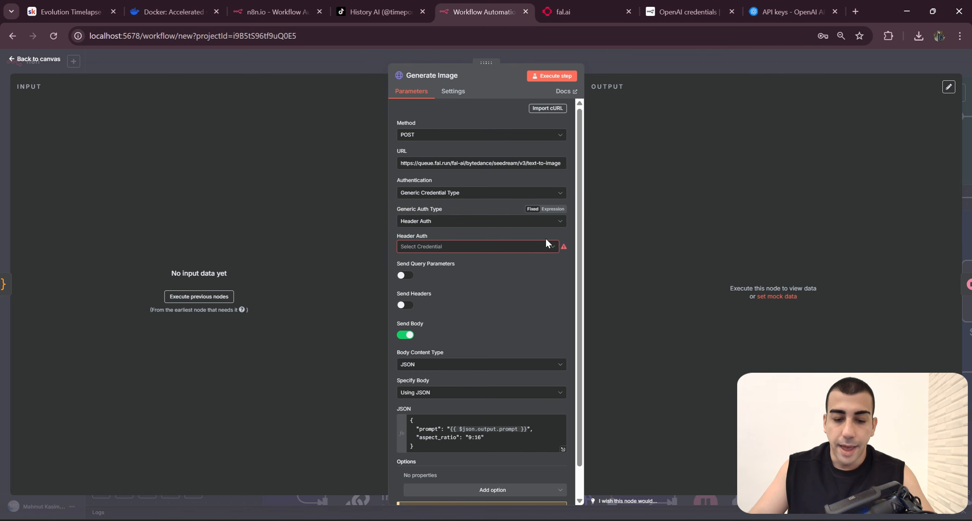
Step: Create a new Header Auth credential from the Generate Image node and switch its Value to an expression
left_click(550, 249)
left_click(469, 274)
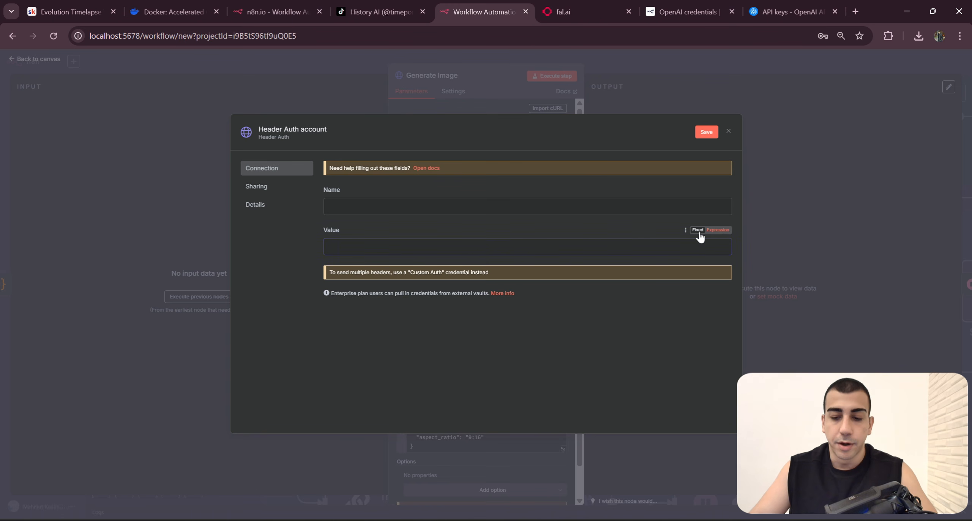
left_click(699, 233)
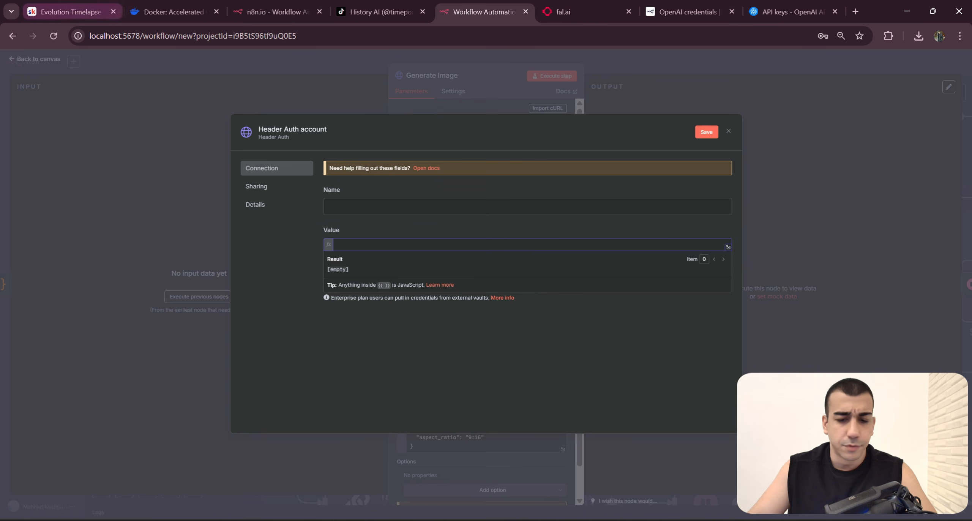
Step: Look up the Image & Video Generation API's authentication scheme for Fal.ai in the Skool setup guide
left_click(91, 7)
scroll(646, 233, "up", 5)
scroll(646, 232, "up", 7)
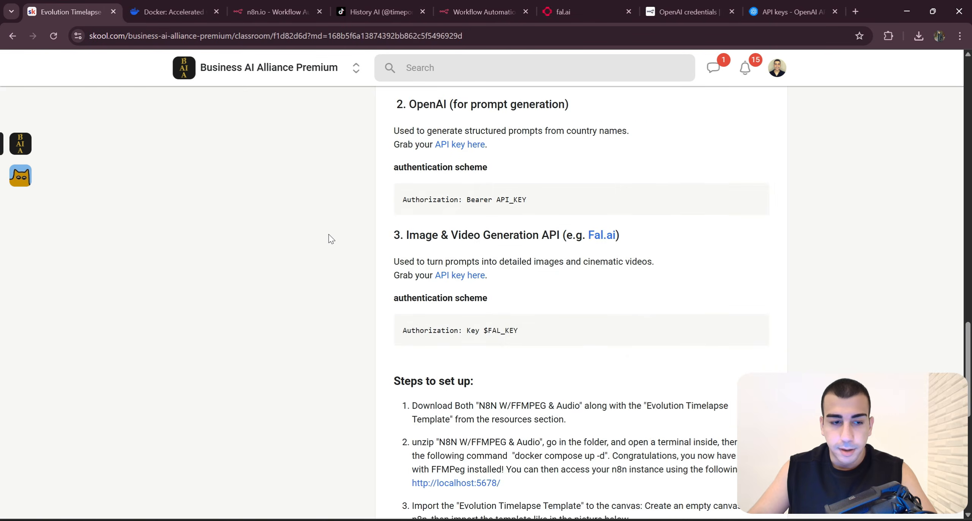
left_click_drag(395, 183, 533, 183)
scroll(522, 292, "down", 5)
scroll(520, 297, "up", 2)
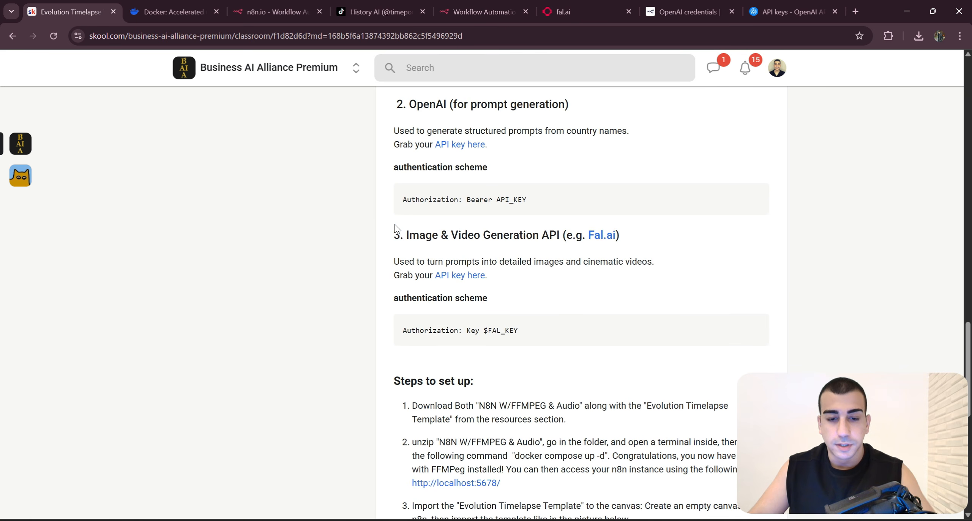
scroll(395, 228, "up", 2)
left_click_drag(383, 288, 637, 304)
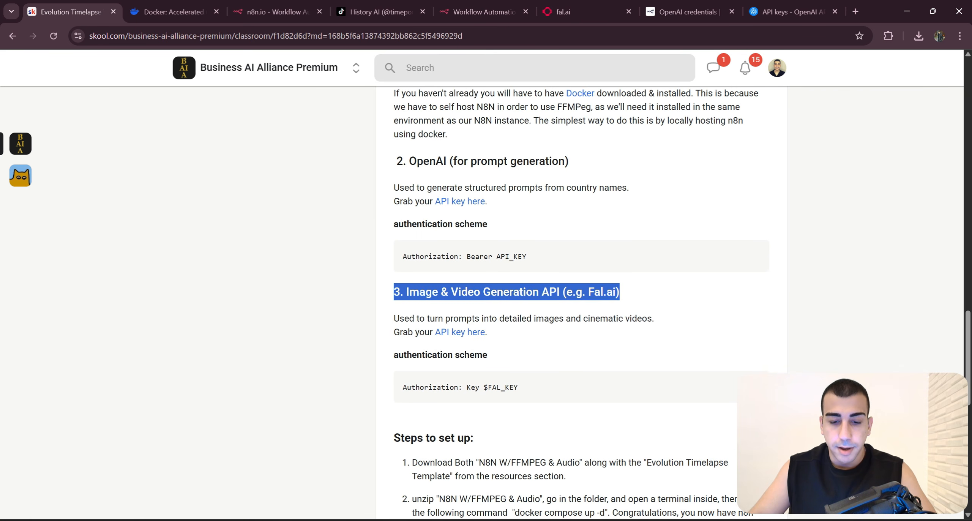
double_click(438, 386)
scroll(437, 351, "down", 2)
left_click(435, 348)
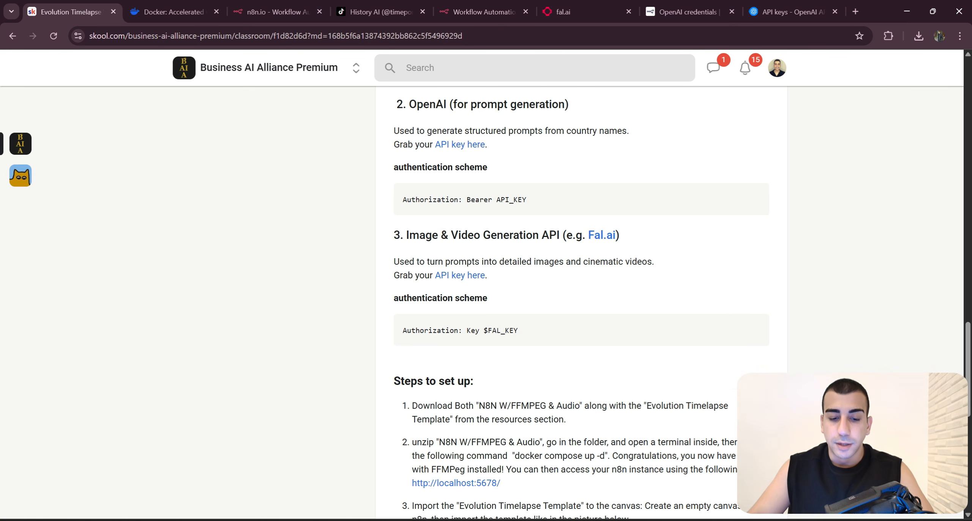
double_click(433, 334)
Step: Back in n8n, set the Header Auth name to Authorization and its value to "Key" followed by the fal.ai API key
left_click(482, 12)
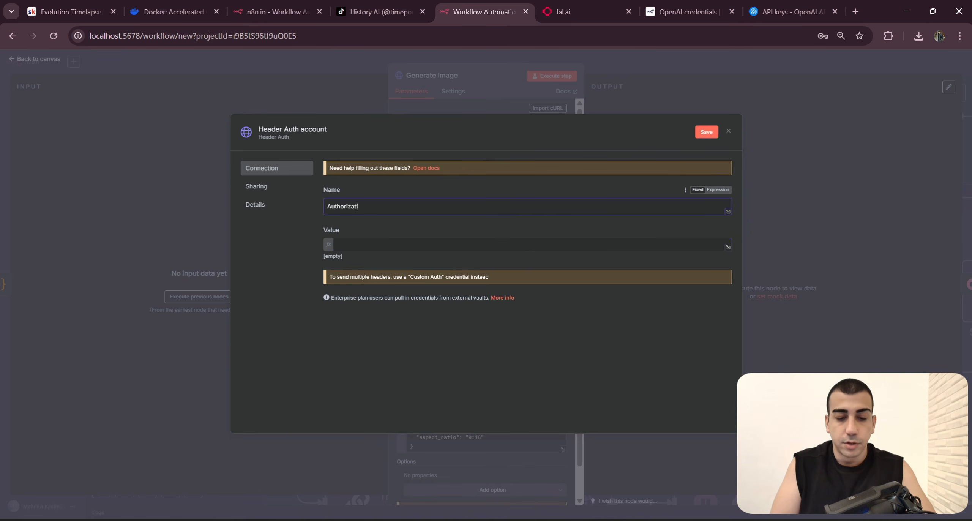
left_click(73, 6)
left_click(510, 351)
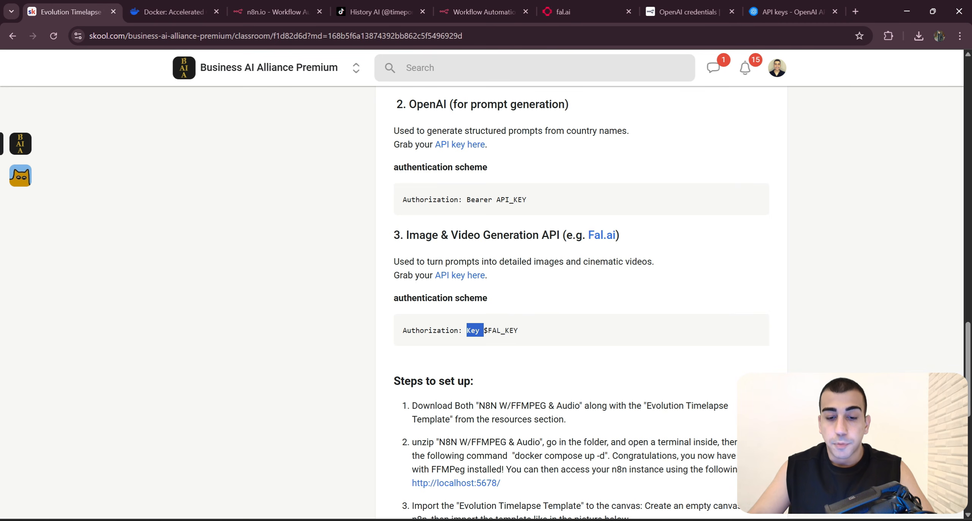
left_click(518, 8)
left_click(425, 244)
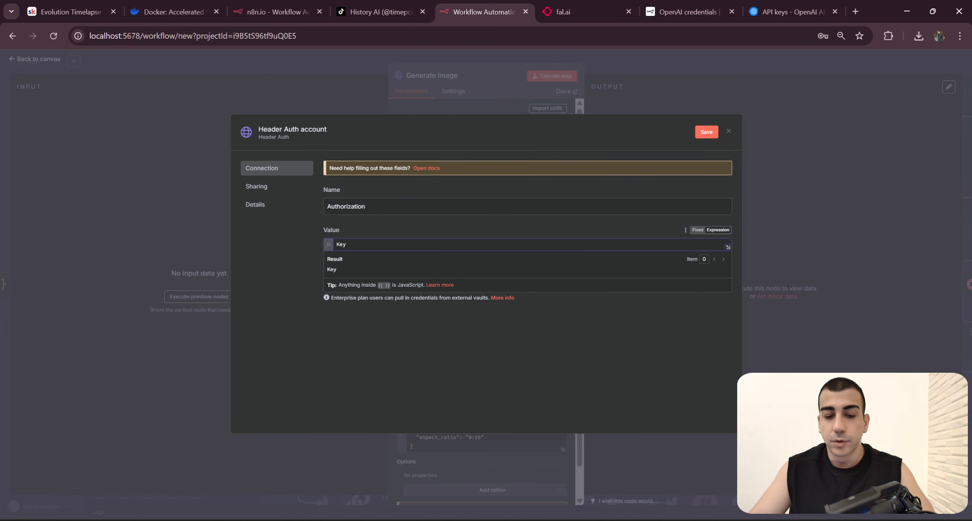
key("ctrl+v")
key("ctrl+v")
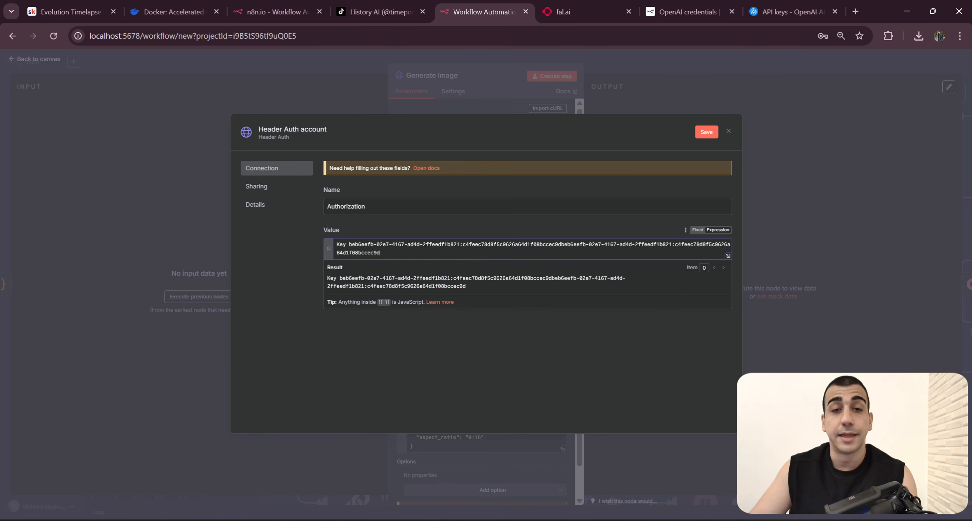
Step: Rename the Header Auth credential to FAL, save it and return to the workflow canvas
left_click(322, 134)
key("ctrl+a")
key("Caps_Lock")
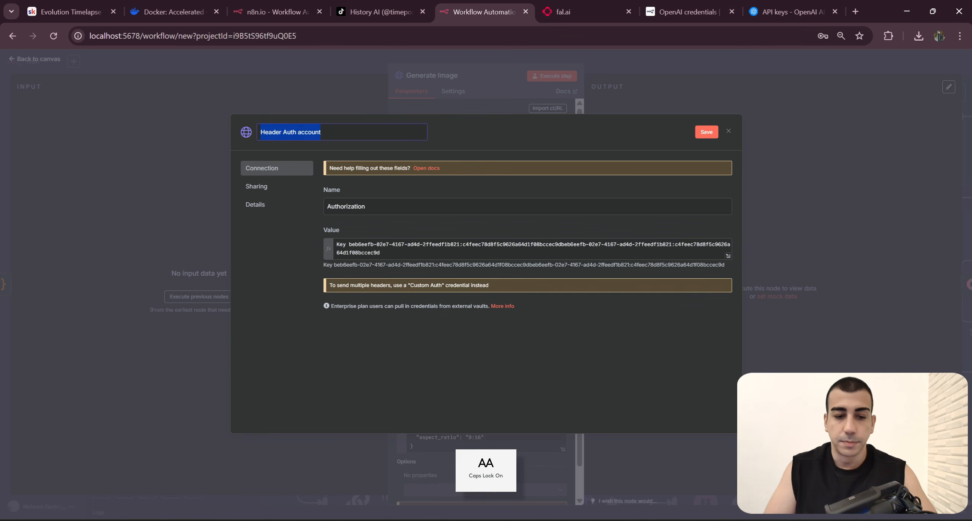
key("BackSpace")
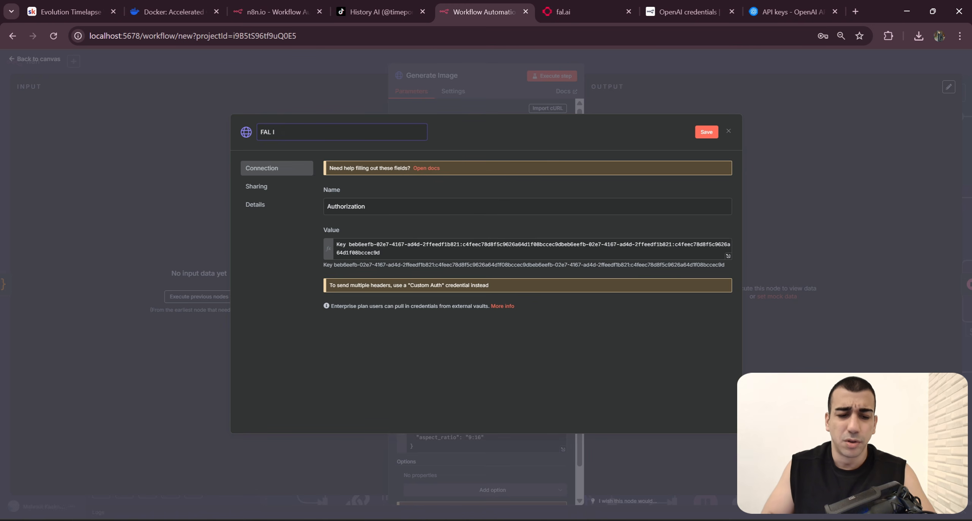
key("ctrl+a")
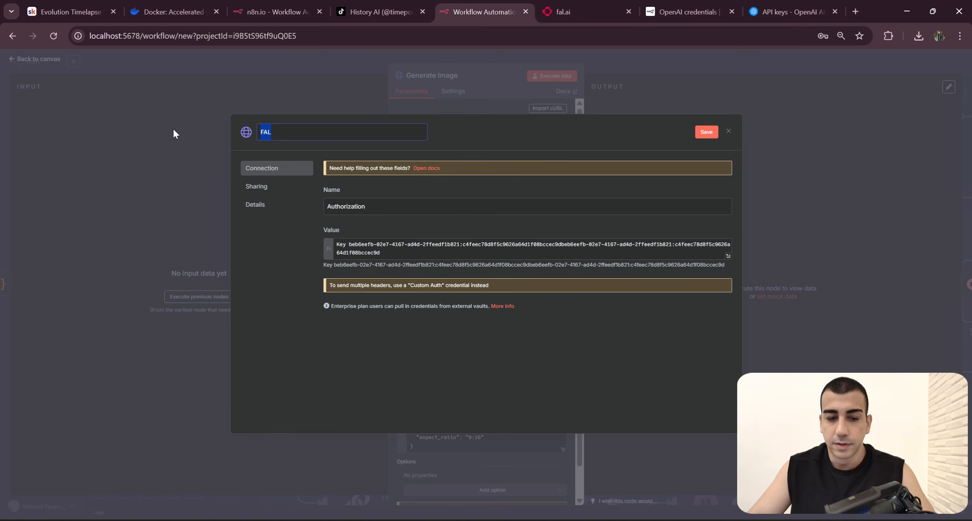
left_click(548, 148)
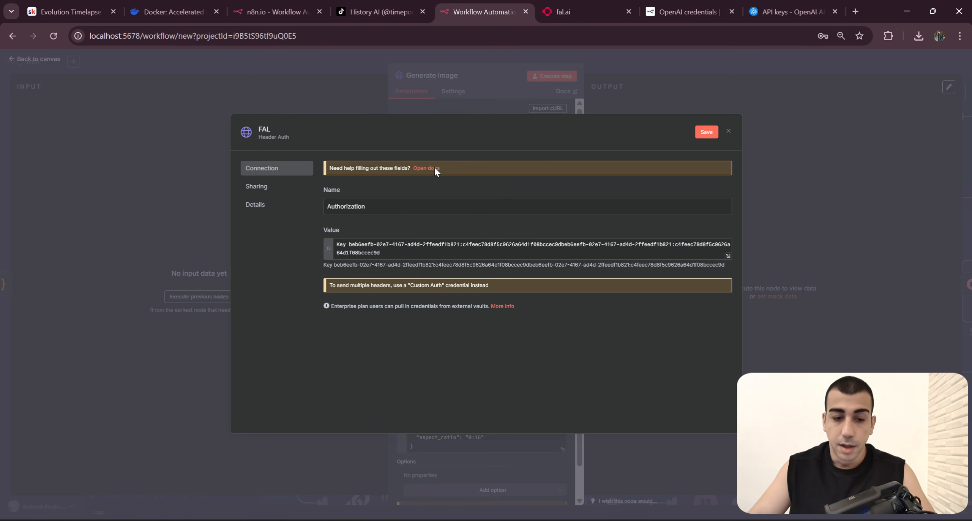
left_click(706, 132)
key("Escape")
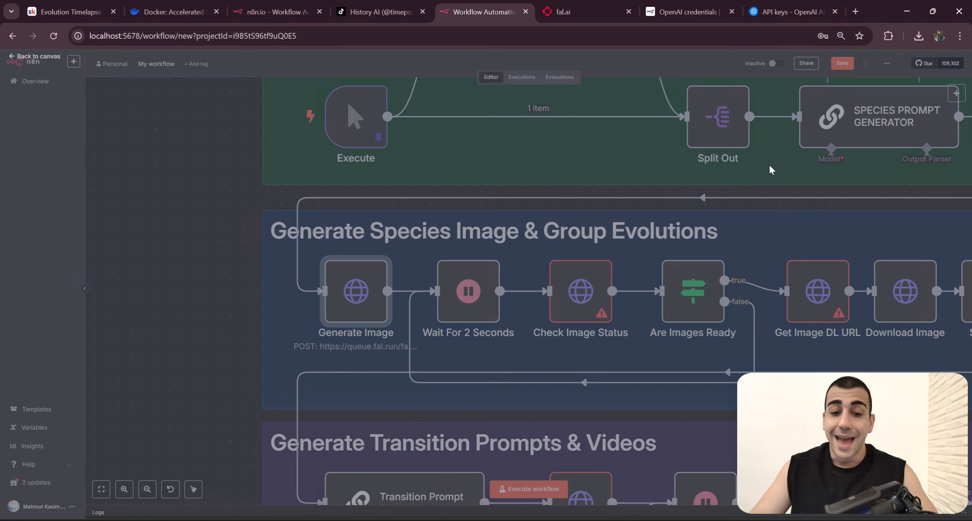
Step: Apply the FAL Header Auth credential to the Check Image Status node and return to the canvas
scroll(772, 318, "down", 5)
left_click_drag(801, 312, 585, 285)
left_click_drag(811, 352, 780, 313)
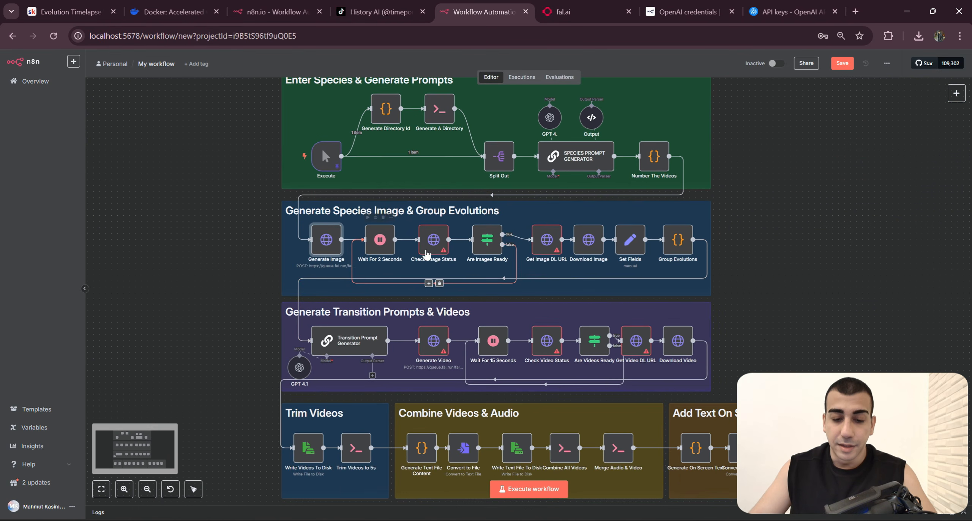
left_click(551, 247)
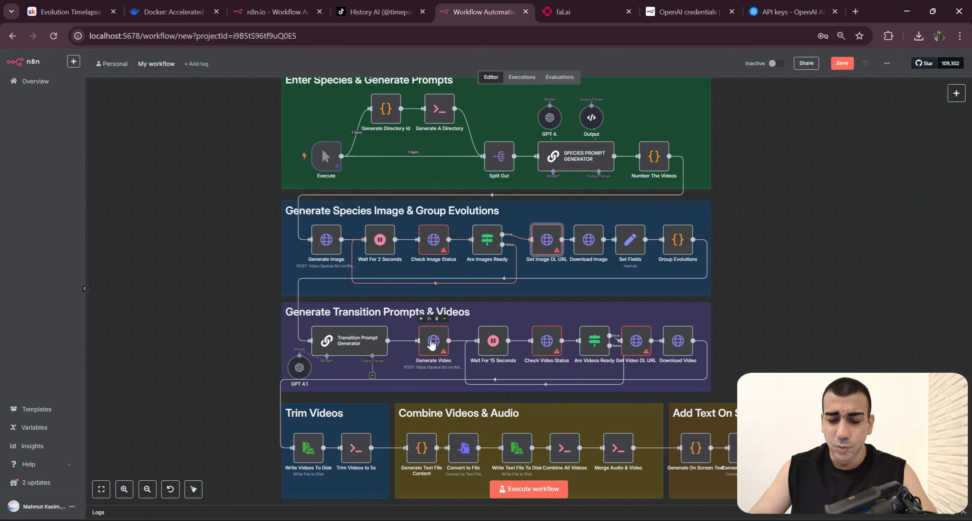
left_click(547, 341)
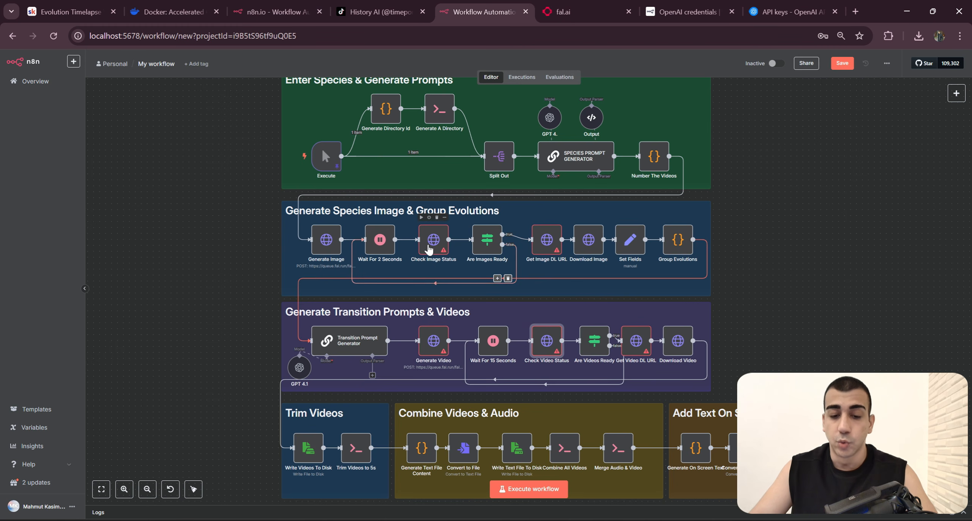
double_click(428, 249)
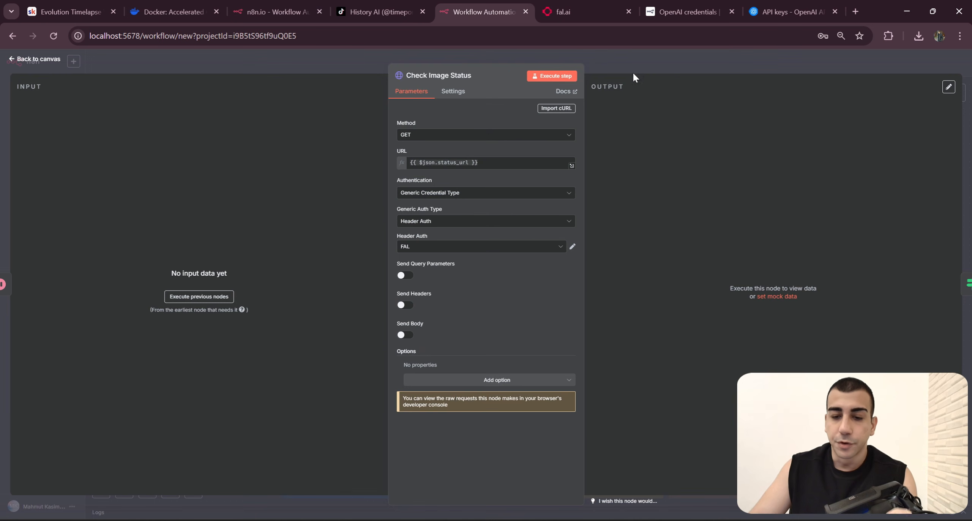
left_click(504, 247)
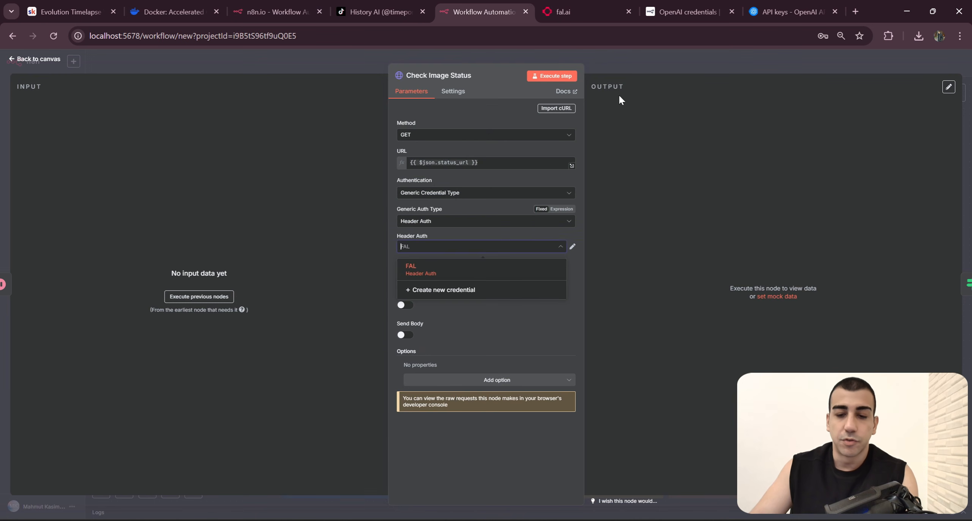
key("Escape")
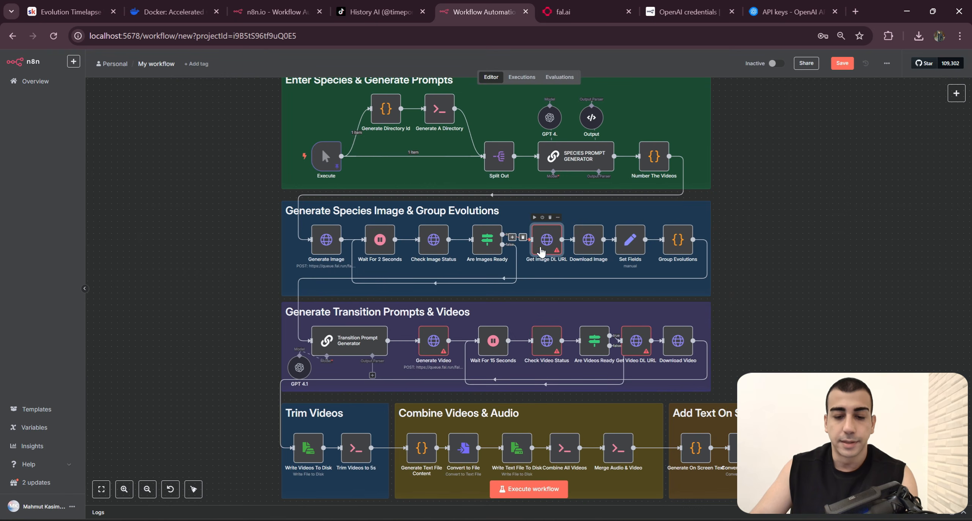
Step: Select the FAL Header Auth credential in the Get Image DL URL node and close the node
double_click(541, 252)
left_click(481, 246)
left_click(459, 267)
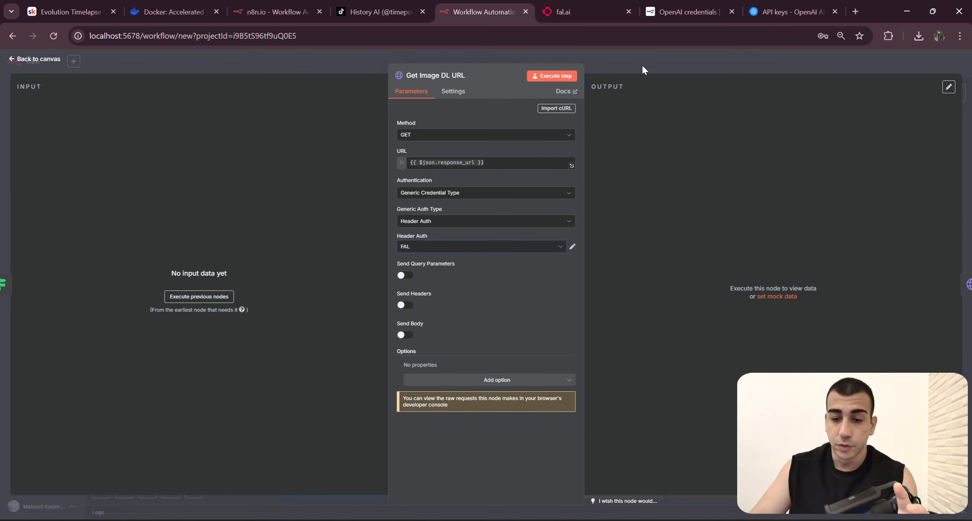
key("Escape")
Step: Apply the FAL Header Auth credential to the Generate Video, Check Video Status and Get Video DL URL nodes
double_click(434, 340)
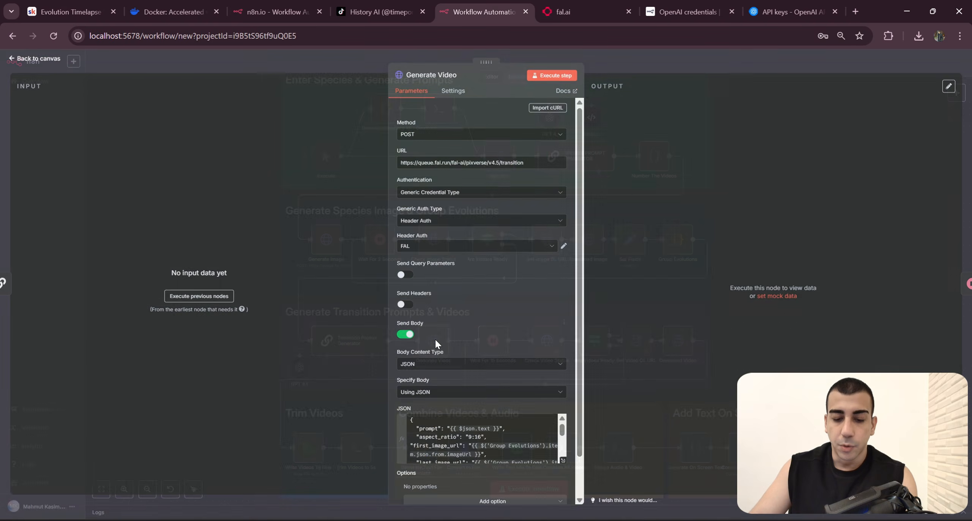
left_click(686, 68)
left_click_drag(790, 300, 792, 261)
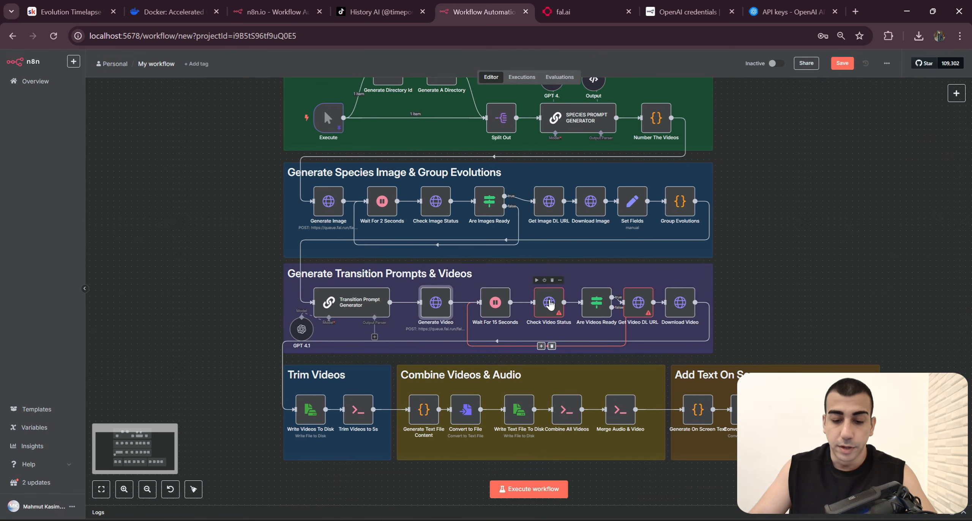
double_click(549, 303)
key("Escape")
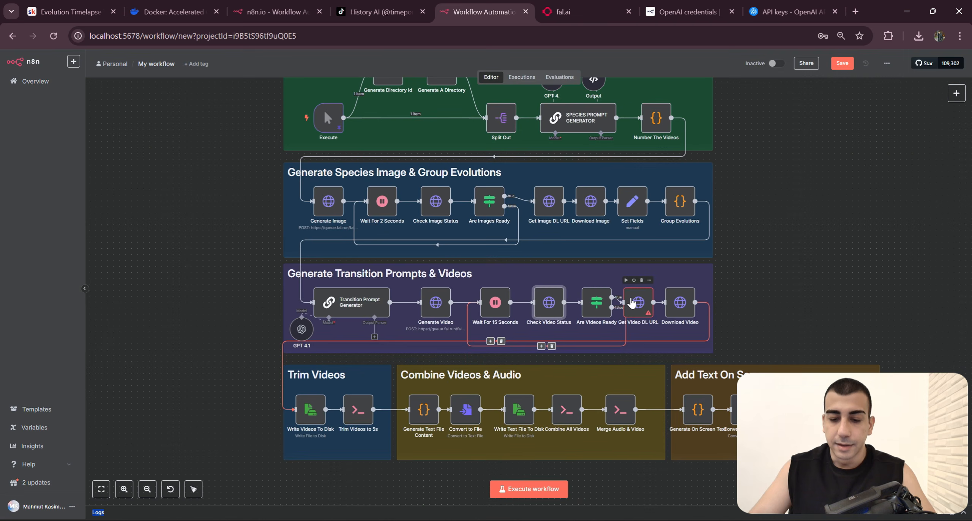
double_click(633, 302)
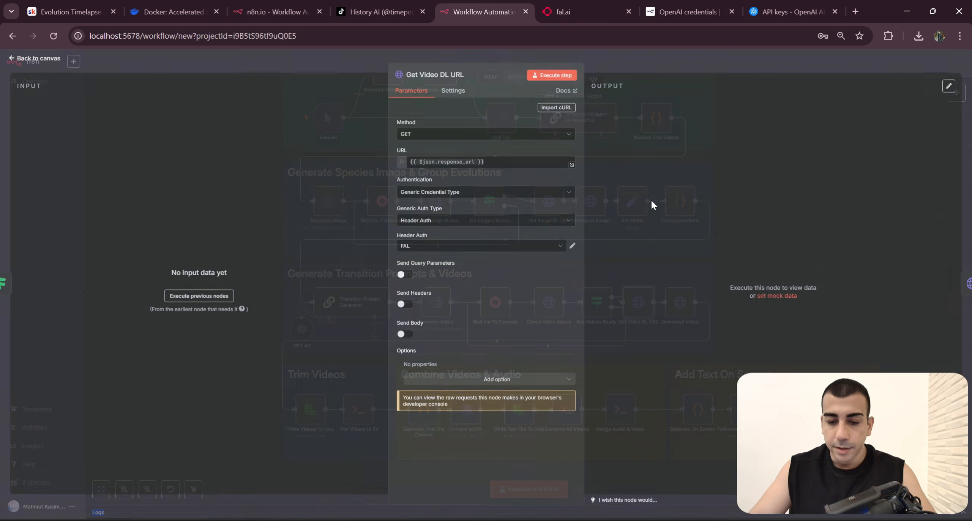
left_click(709, 60)
Step: Review the whole workflow on the canvas, from the species prompts through to the on-screen text section
scroll(786, 235, "down", 5)
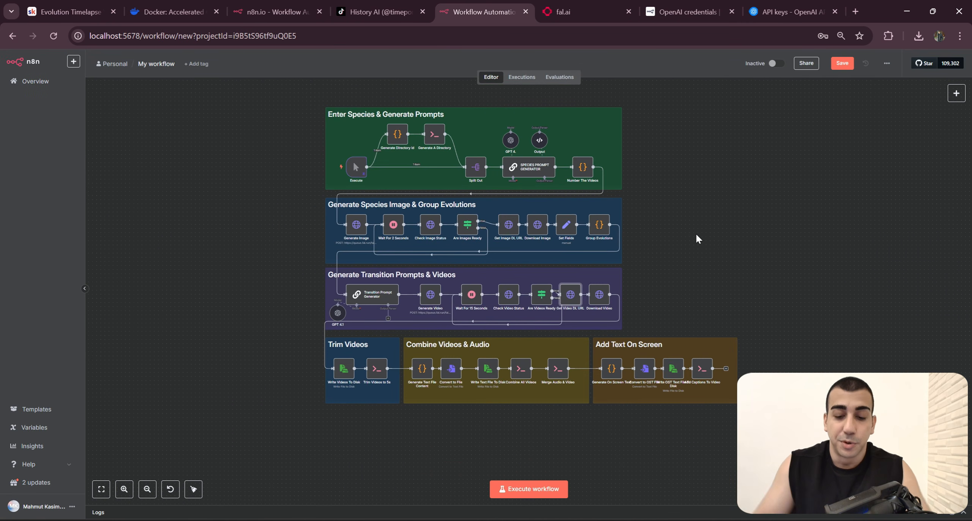
left_click_drag(731, 250, 743, 276)
scroll(716, 277, "up", 1)
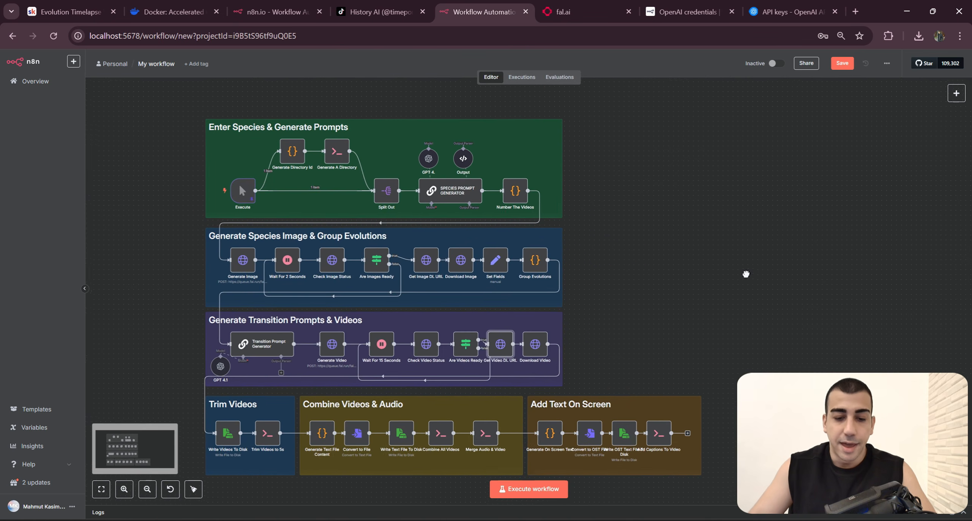
scroll(744, 281, "down", 1)
scroll(733, 300, "down", 1)
scroll(733, 300, "right", 1)
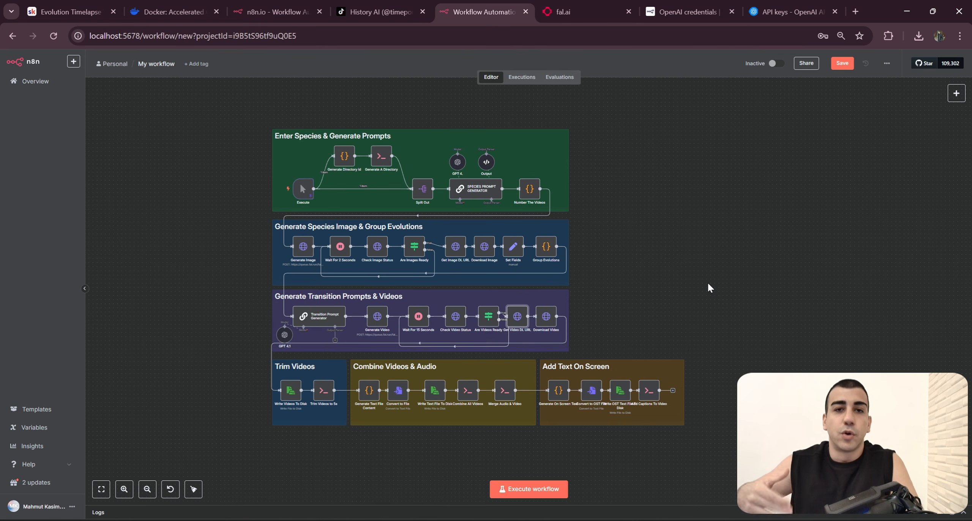
scroll(649, 281, "right", 3)
scroll(649, 280, "up", 1)
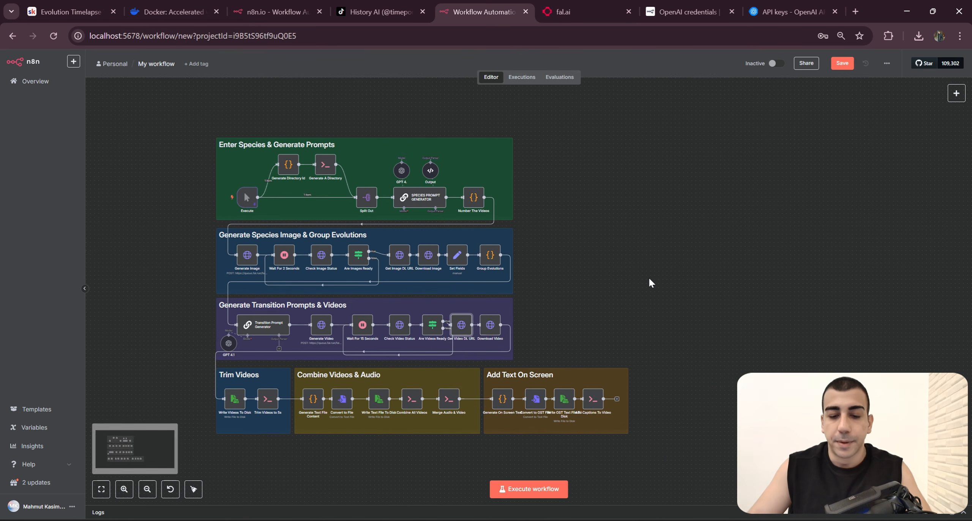
scroll(626, 292, "up", 2)
scroll(607, 289, "down", 1)
left_click_drag(604, 288, 716, 280)
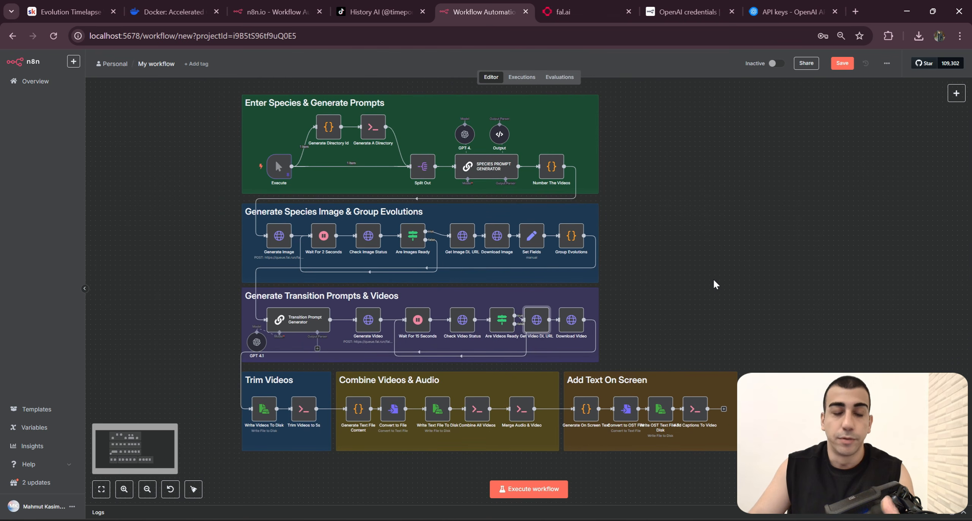
Step: Open the Execute node's pinned output for editing and set the title to "The Evolution Of Human"
double_click(278, 167)
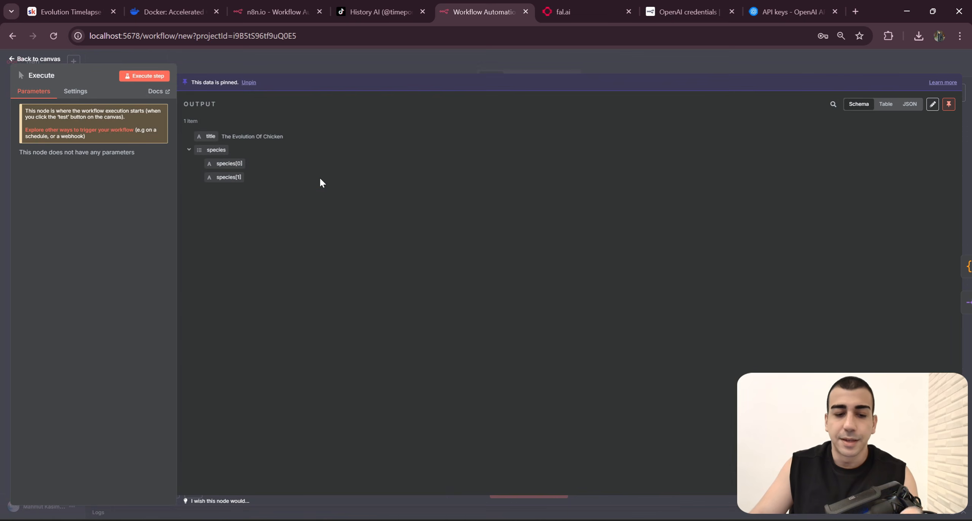
left_click(932, 104)
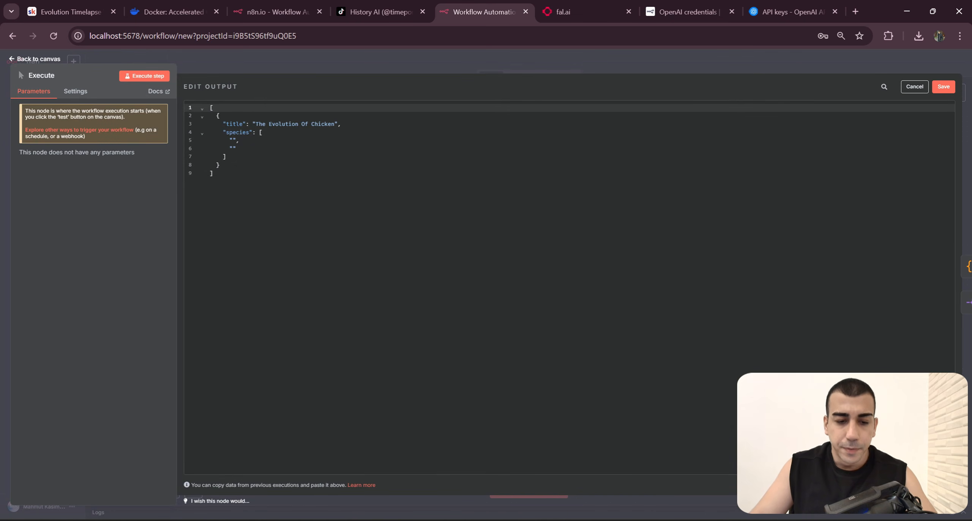
left_click(332, 124)
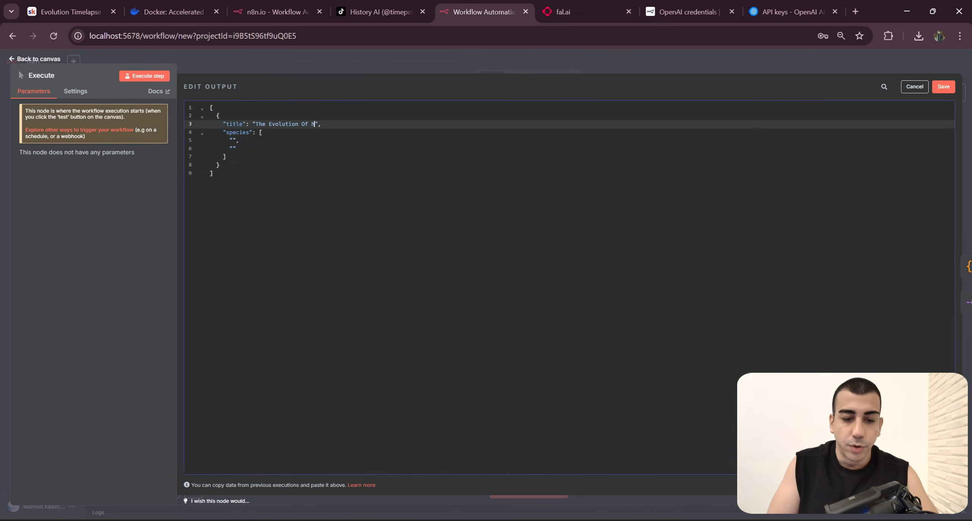
key("Tab")
key("BackSpace")
key("BackSpace")
key("BackSpace")
key("BackSpace")
key("BackSpace")
key("Caps_Lock")
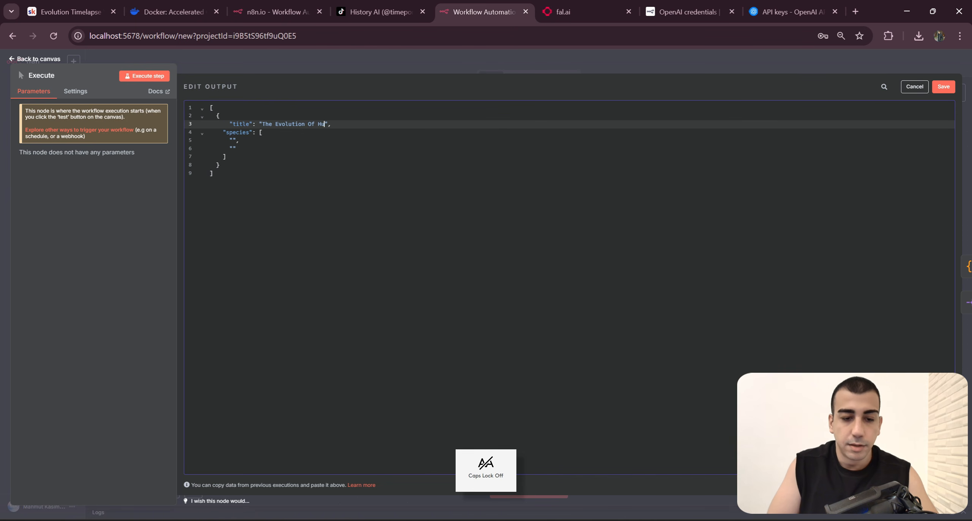
type("Human")
Step: Fill the species list with Hominids, Homo Habilis, Homo Erectus and Homo Sapien, save the pinned data and return to the canvas
key("Down")
key("Down")
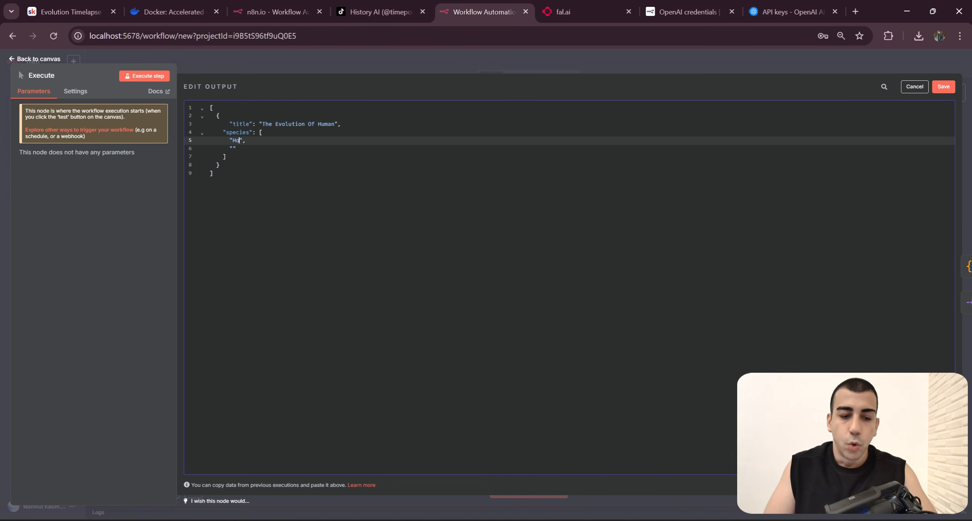
type("ds")
key("Down")
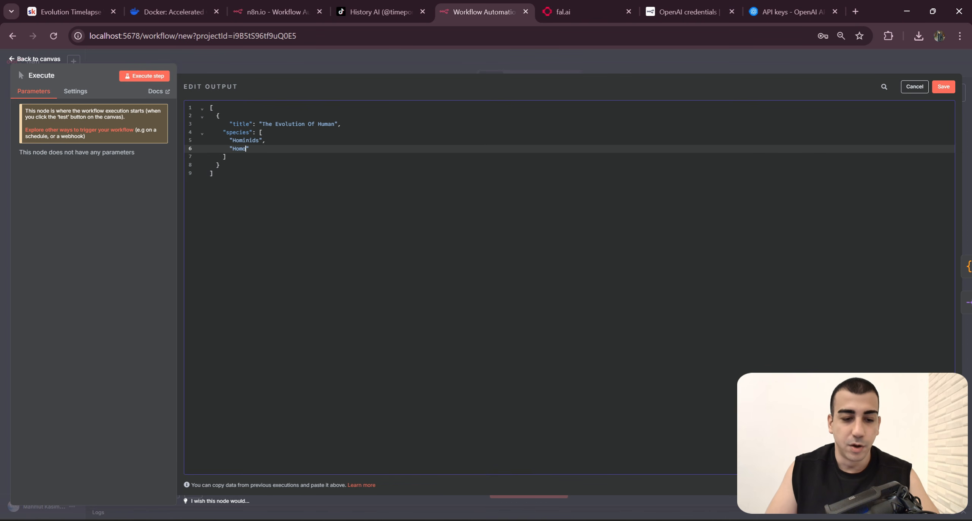
type(",")
key("Return")
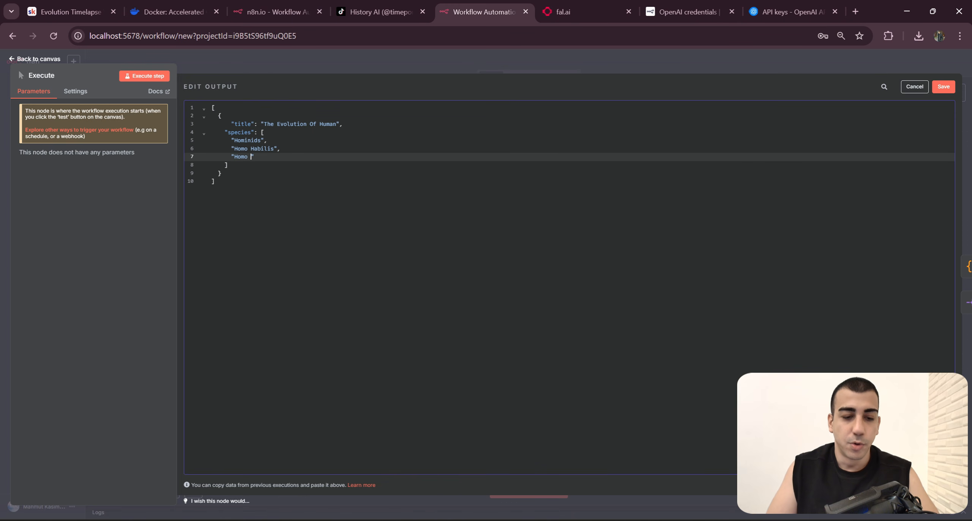
type("\"Homo Erectus\",")
key("Return")
type("\"Homo Sapien")
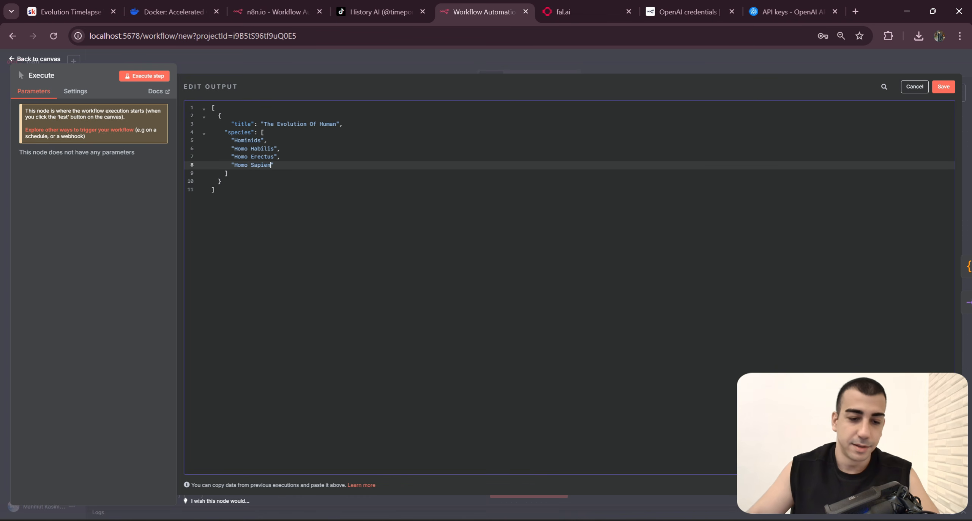
left_click_drag(228, 173, 224, 140)
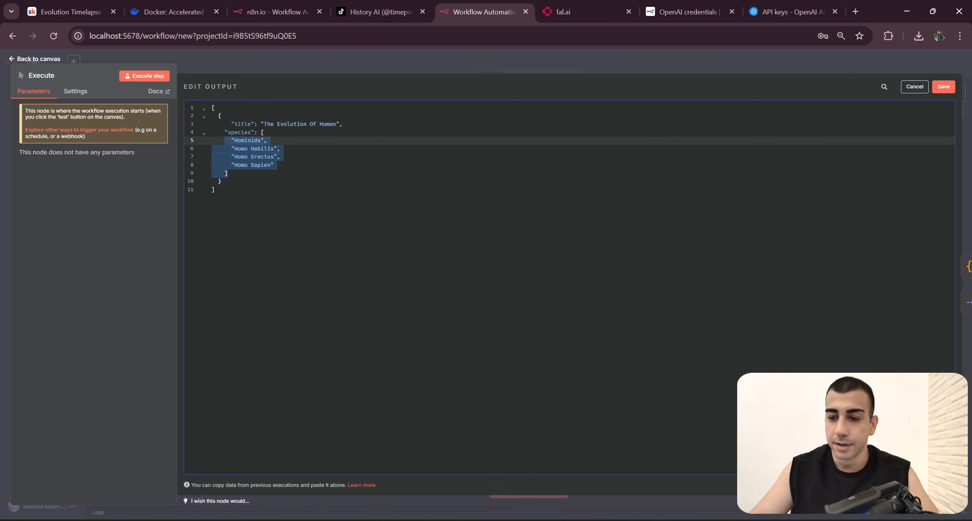
left_click(274, 164)
left_click(947, 87)
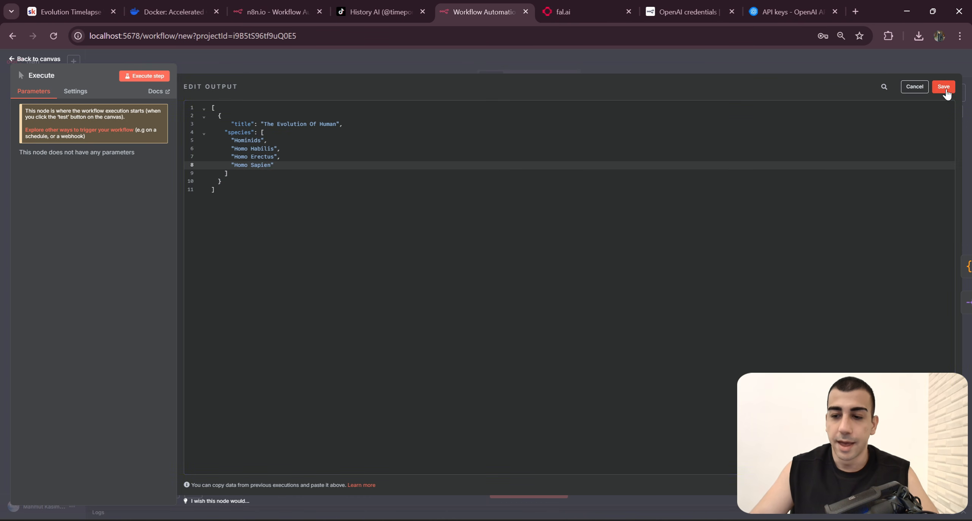
left_click(672, 65)
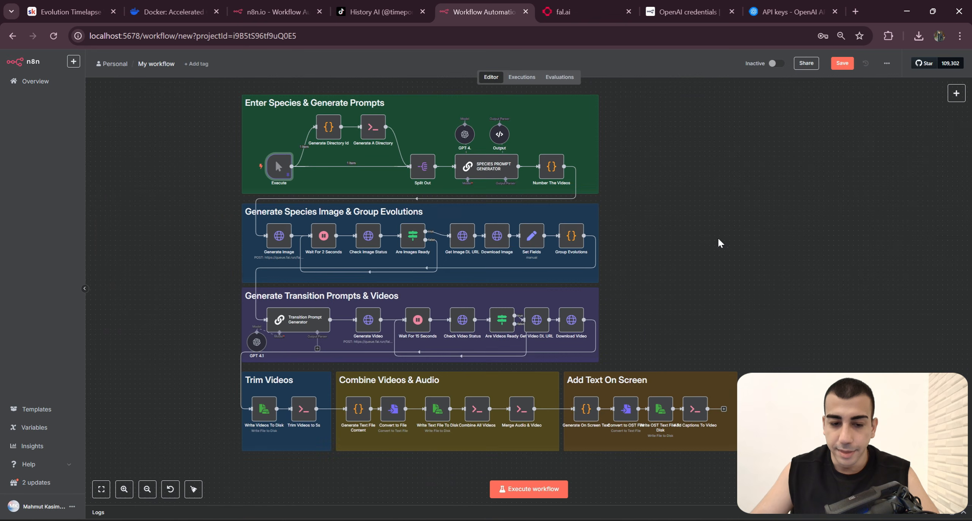
Step: Switch to File Explorer and open the shared folder inside N8N, with its window placed over the workflow canvas
scroll(717, 237, "left", 1)
scroll(730, 280, "up", 2)
scroll(797, 265, "down", 1)
left_click_drag(730, 280, 796, 282)
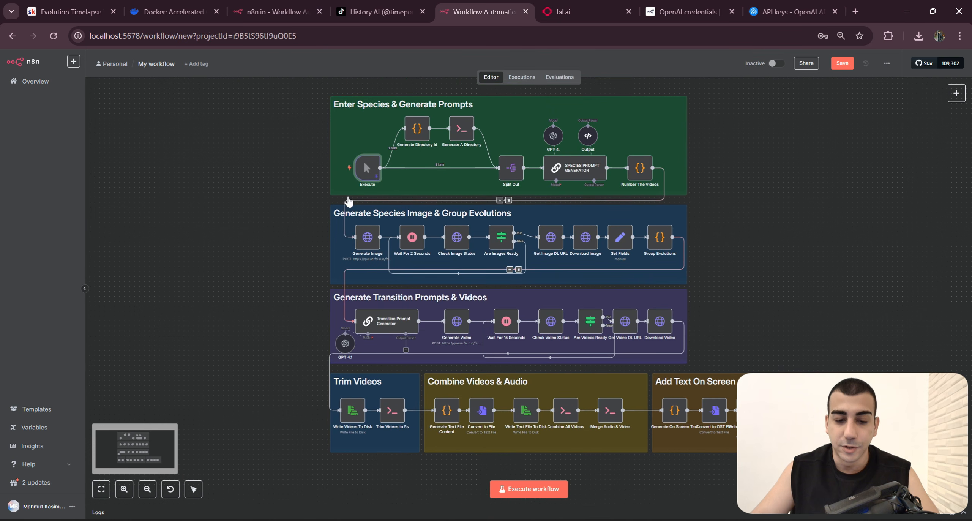
left_click_drag(254, 266, 240, 262)
mouse_move(459, 515)
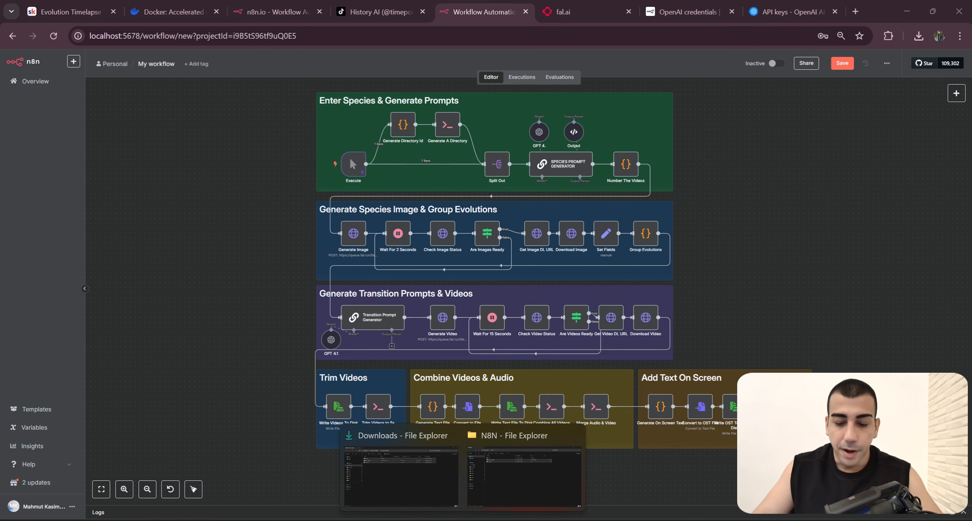
left_click(523, 488)
double_click(221, 97)
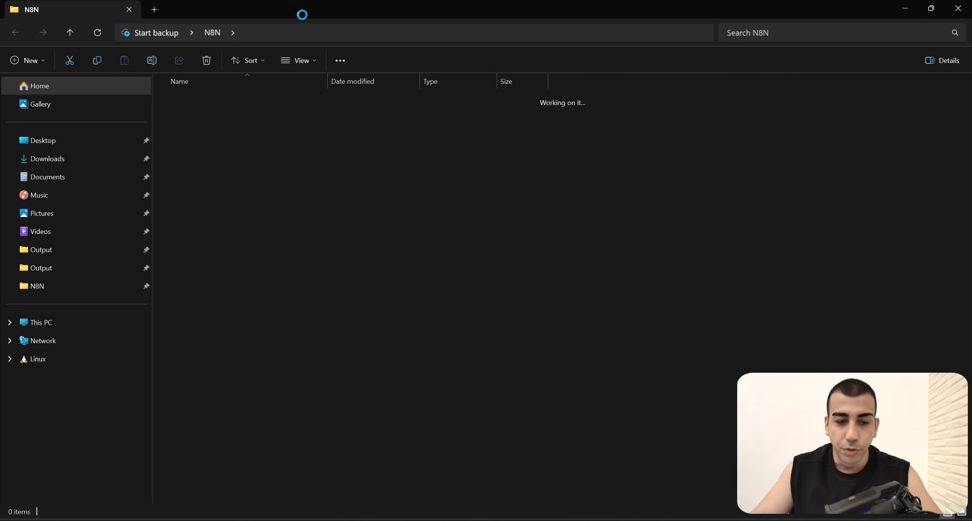
key("super+Down")
left_click_drag(502, 140, 392, 248)
left_click_drag(690, 227, 590, 319)
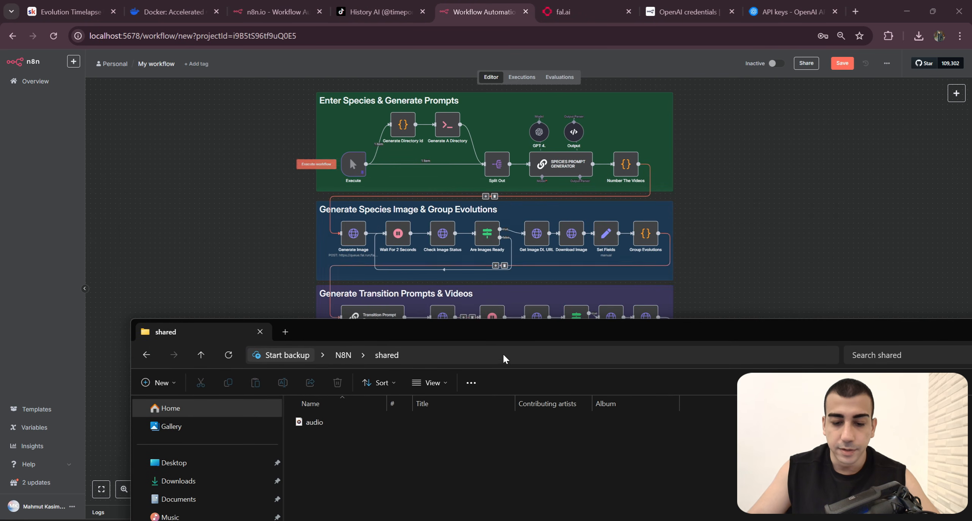
Step: Maximize and minimize the shared folder window, then run the workflow from the Execute trigger
left_click_drag(502, 338, 462, 158)
left_click_drag(282, 265, 355, 311)
left_click_drag(570, 157, 542, 137)
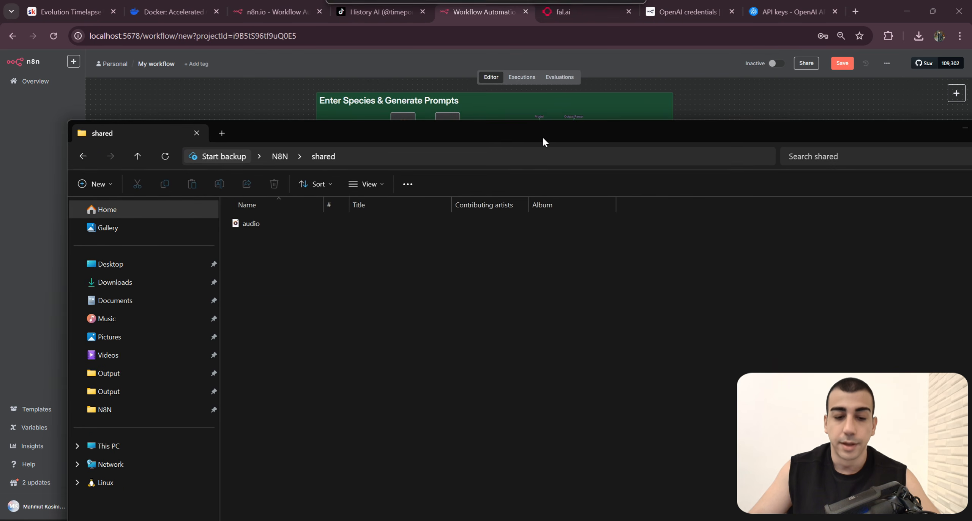
double_click(557, 130)
left_click(903, 8)
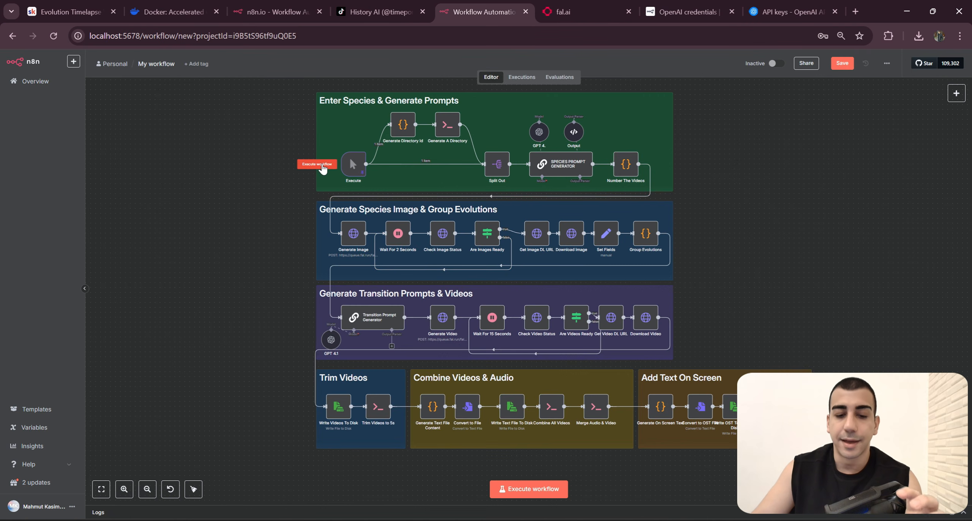
left_click(322, 166)
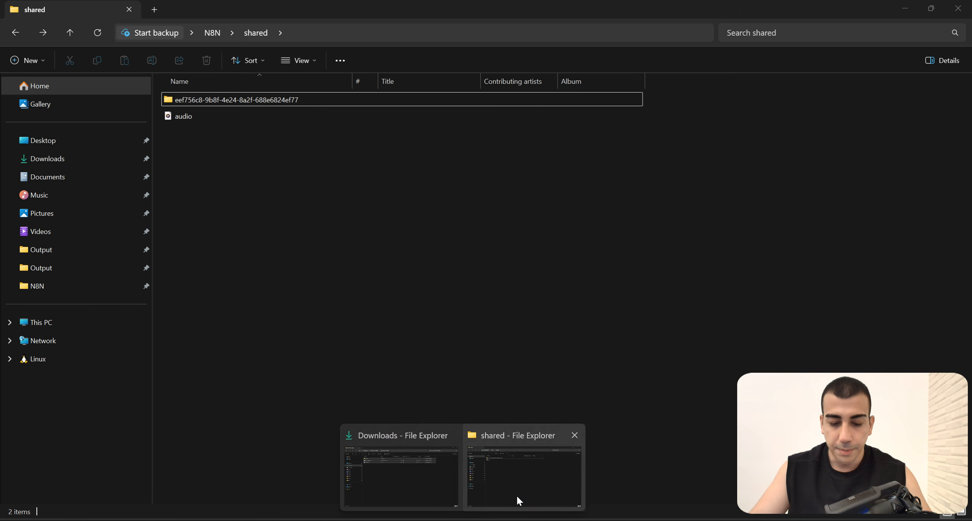
Step: Switch to File Explorer and open the run's generated folder inside the N8N shared folder
left_click(516, 495)
left_click(15, 34)
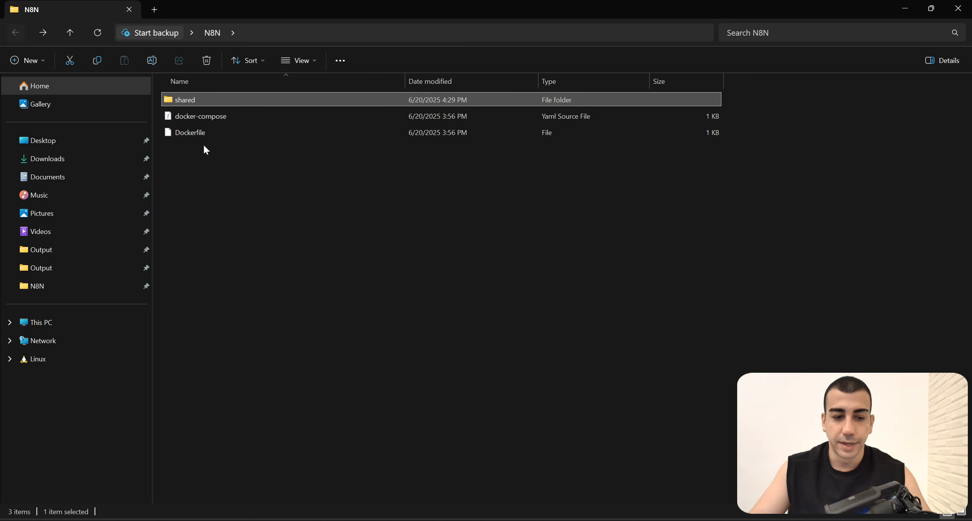
left_click_drag(255, 169, 174, 100)
left_click(210, 104)
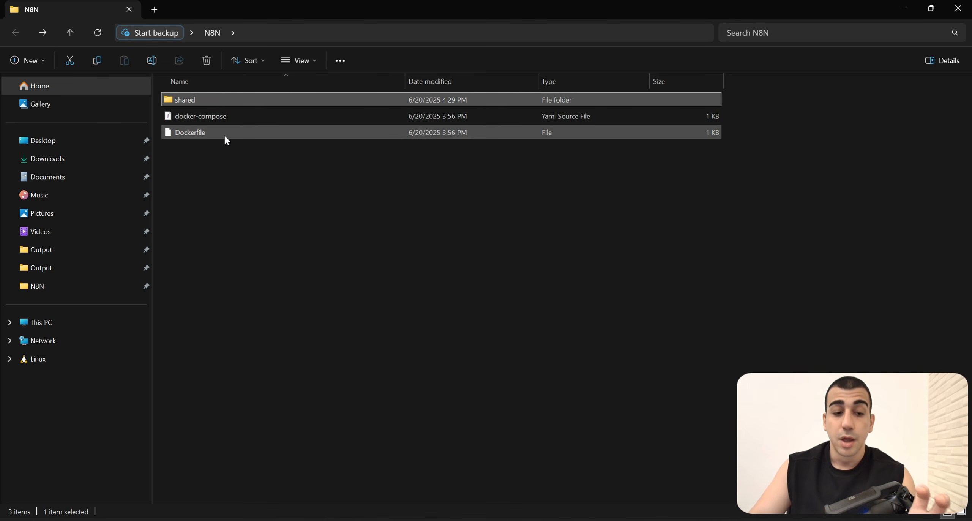
left_click_drag(247, 165, 189, 101)
left_click(190, 104)
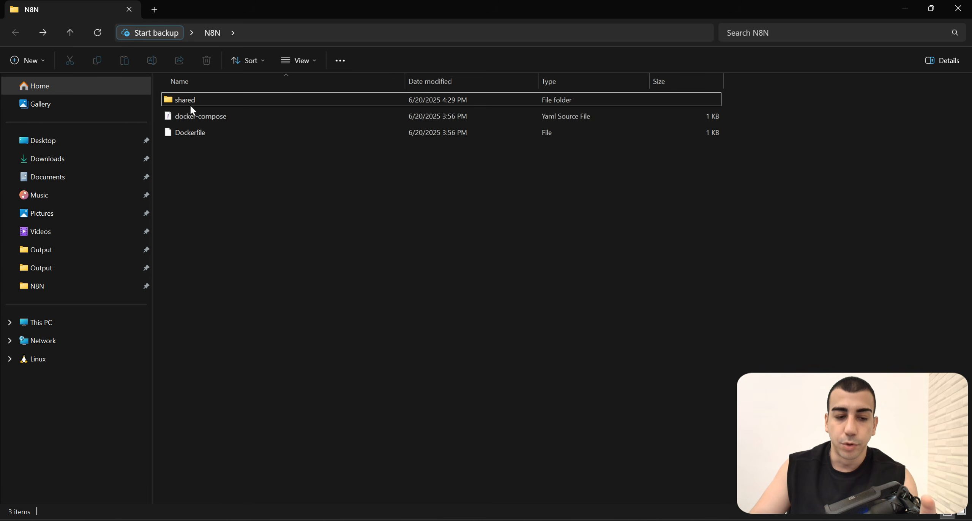
double_click(194, 99)
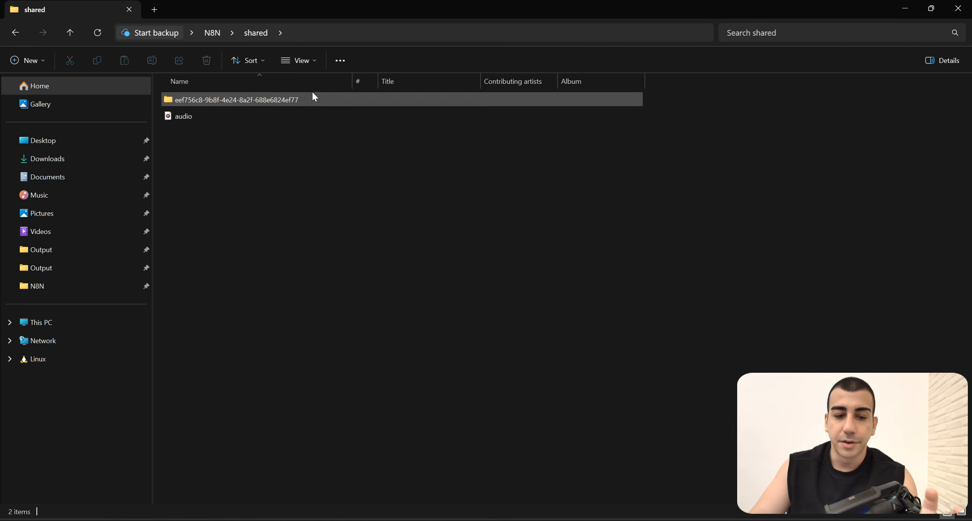
left_click(263, 101)
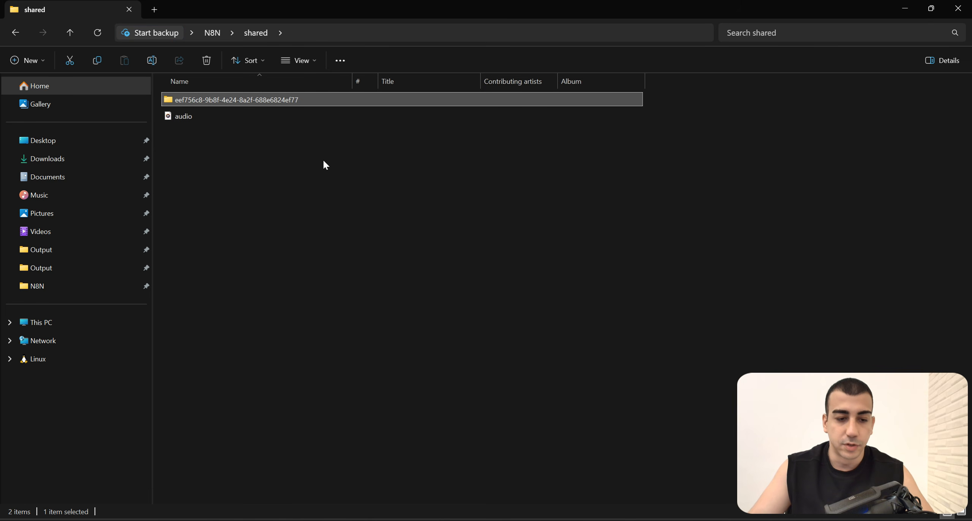
double_click(263, 101)
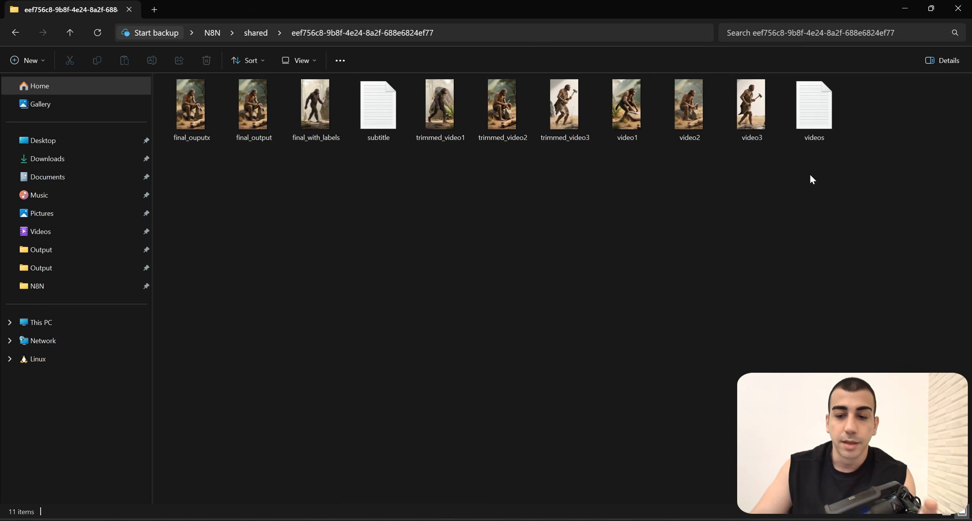
Step: Examine the generated files: the source videos, trimmed videos, text files, combined outputs and final_with_labels
left_click_drag(868, 187, 191, 102)
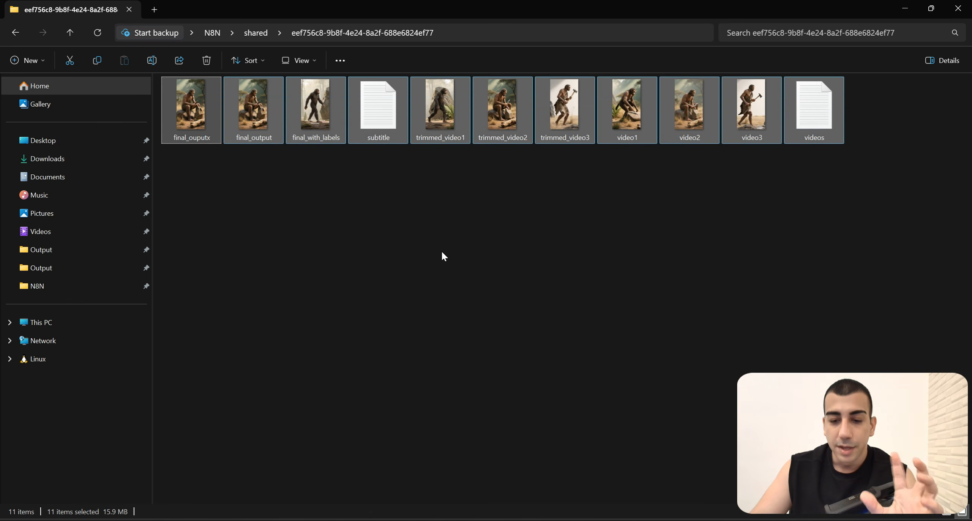
left_click(526, 266)
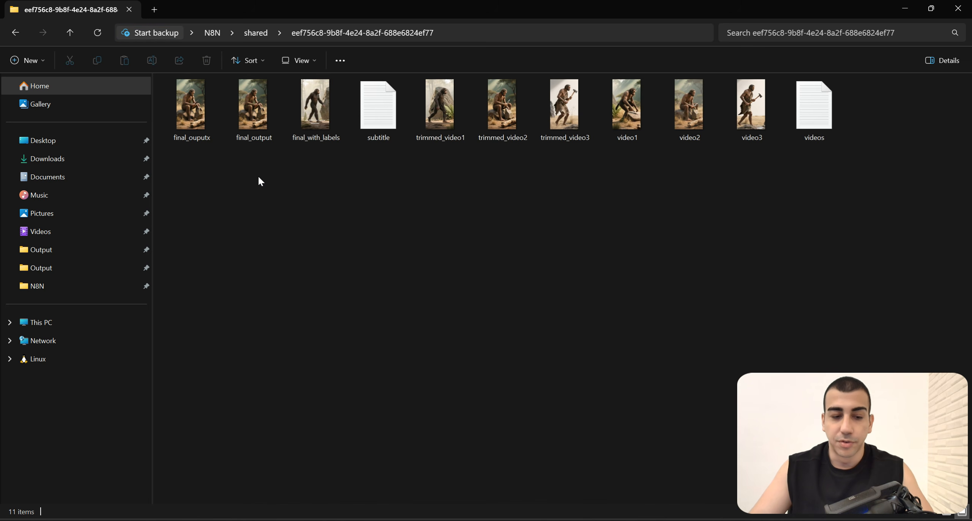
left_click_drag(421, 183, 581, 108)
left_click_drag(615, 159, 741, 108)
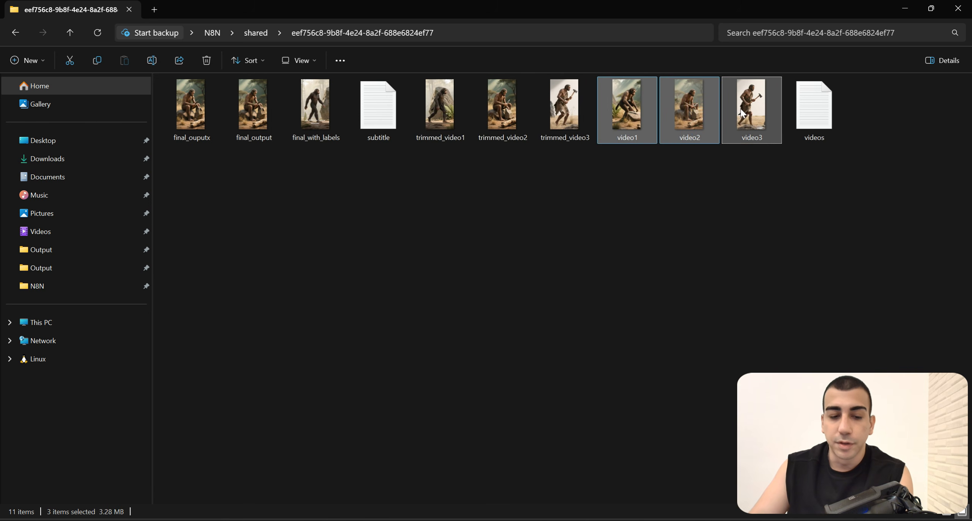
left_click_drag(193, 164, 199, 121)
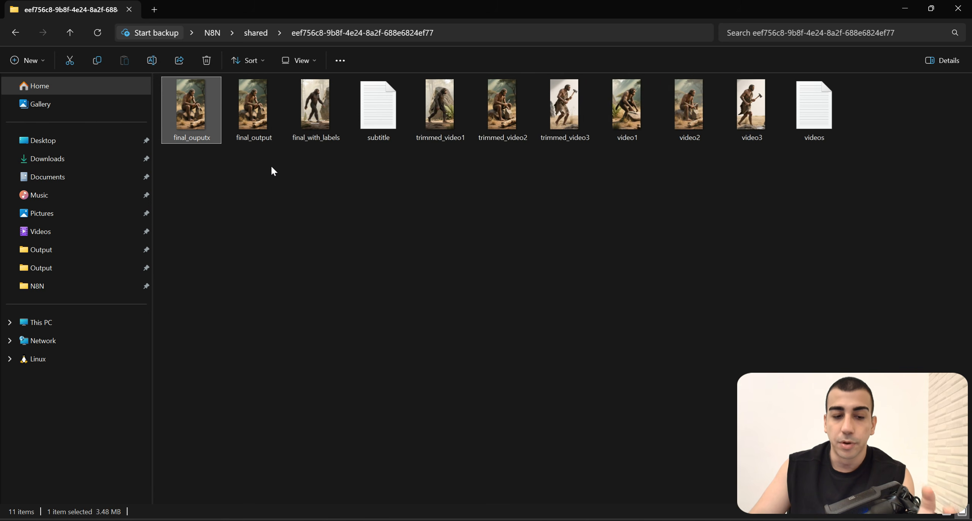
left_click(254, 128)
left_click_drag(212, 170, 187, 114)
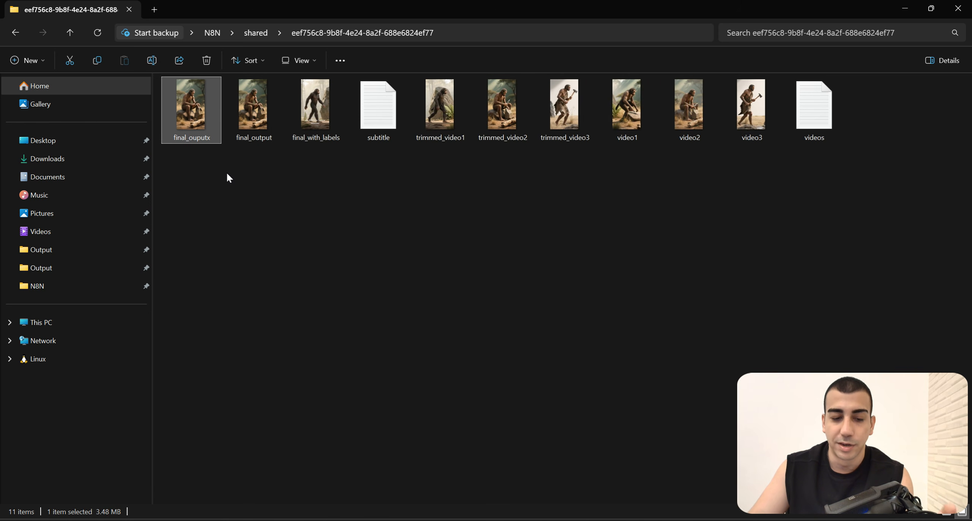
left_click_drag(230, 172, 185, 118)
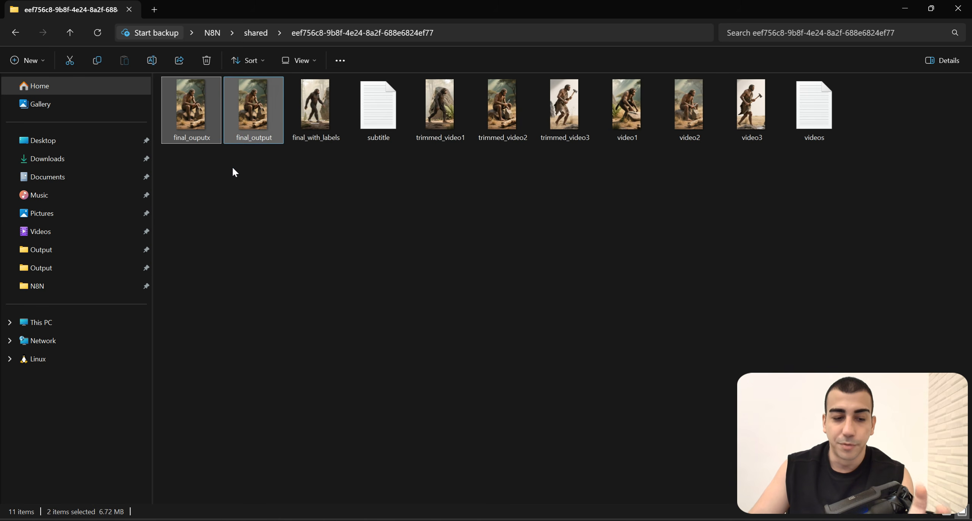
left_click(316, 117)
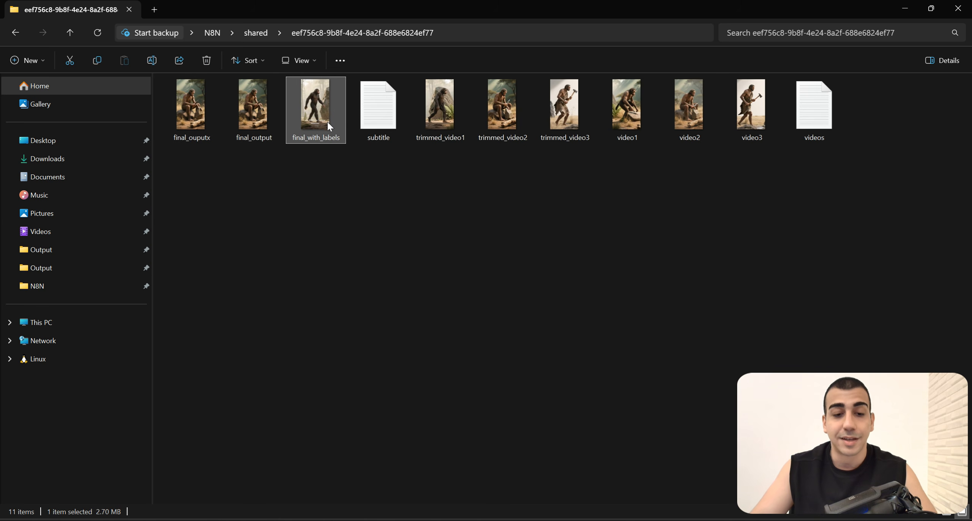
mouse_move(337, 135)
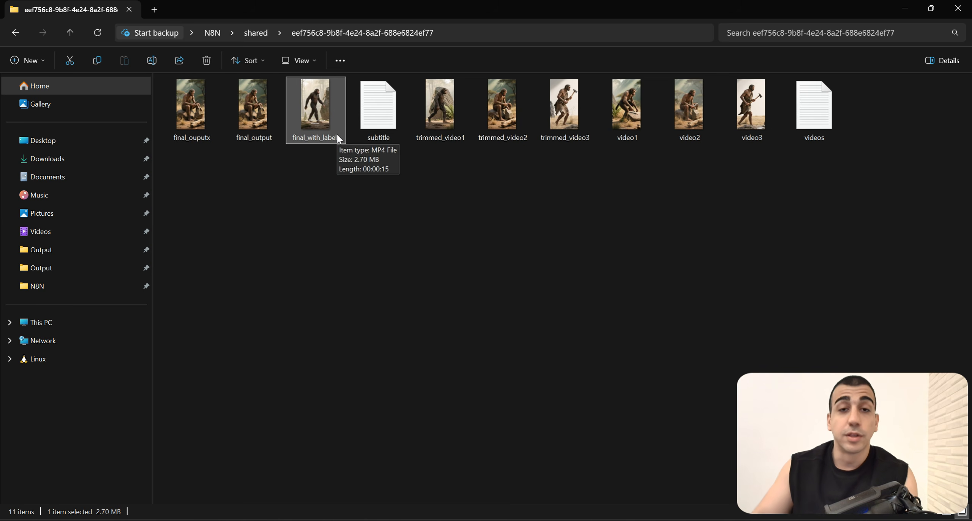
Step: Play the final_with_labels video in Media Player with the sound unmuted
left_click(311, 152)
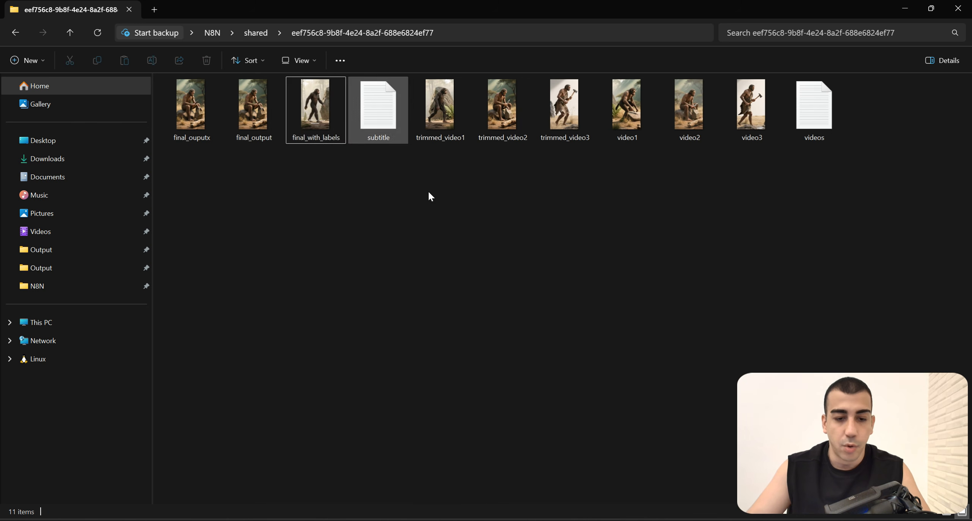
double_click(325, 113)
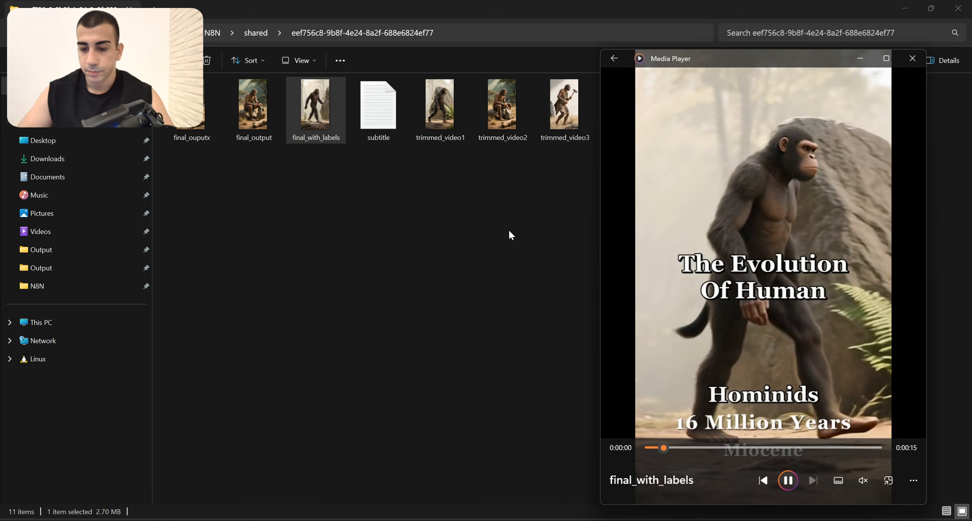
left_click(863, 480)
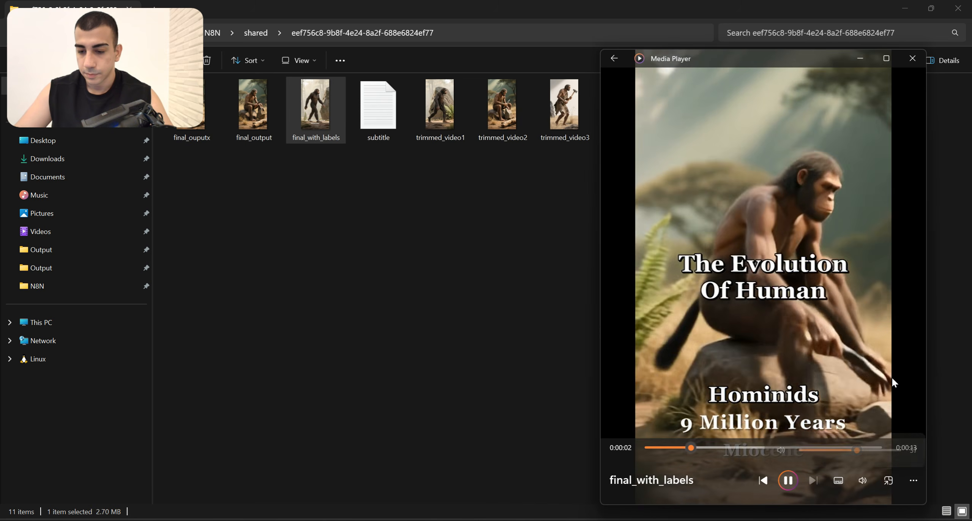
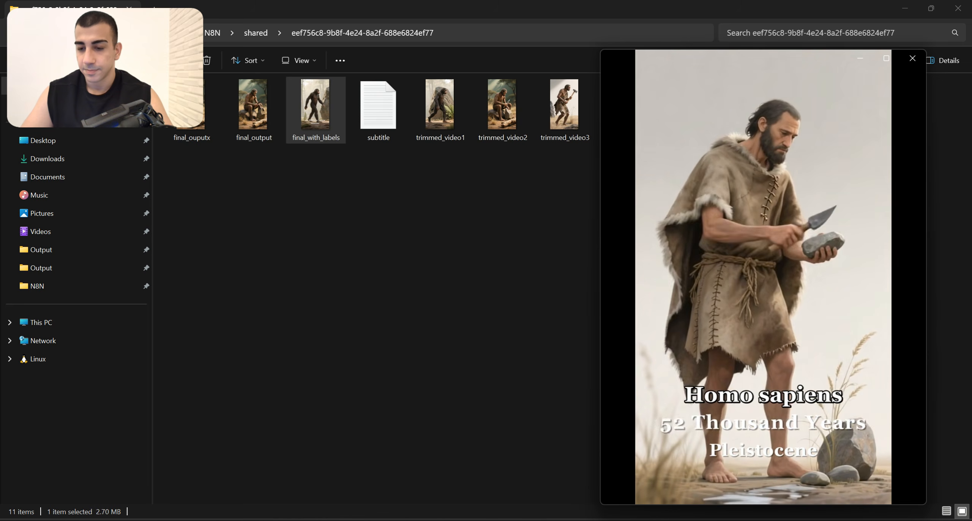
Step: Replay the final_with_labels video in Media Player and scrub through its labelled evolution stages
left_click(862, 481)
left_click(764, 414)
left_click_drag(848, 451, 691, 447)
left_click(666, 449)
left_click_drag(688, 447, 872, 453)
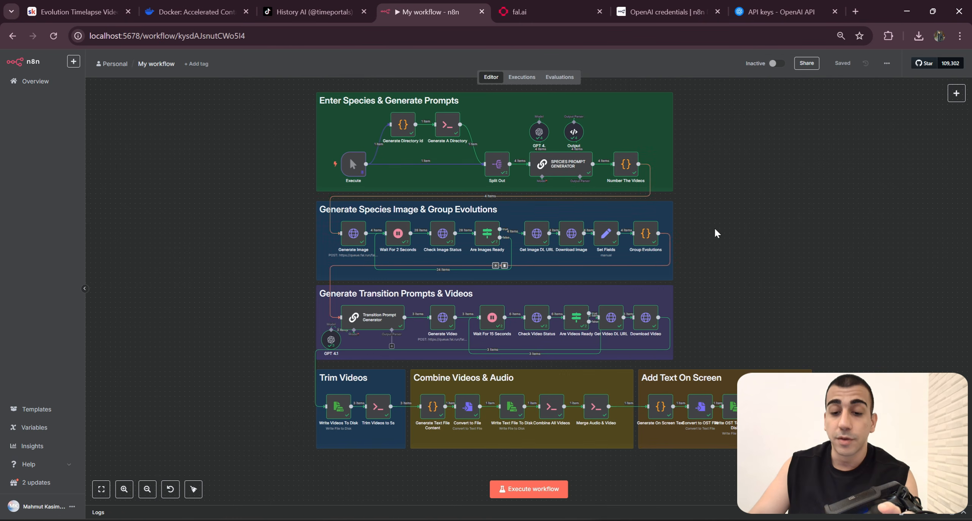
left_click_drag(725, 249, 703, 252)
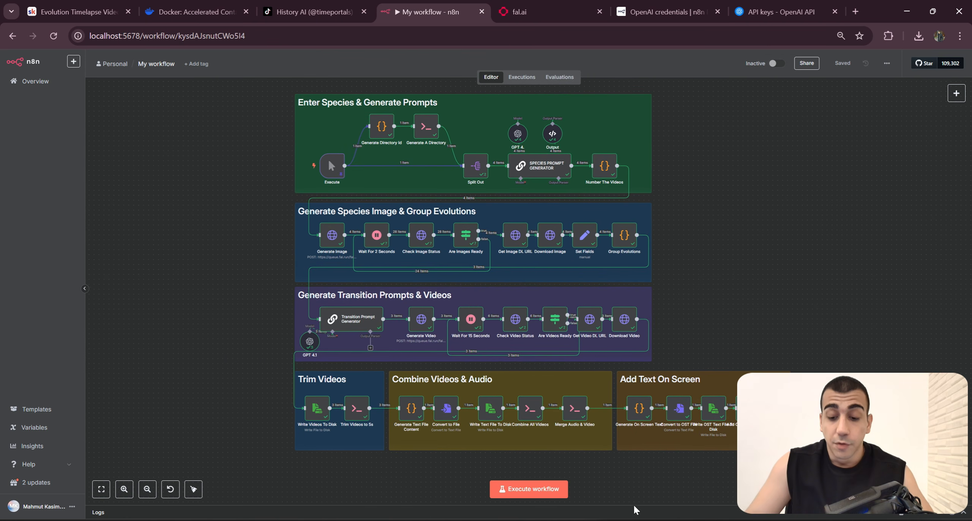
left_click(636, 519)
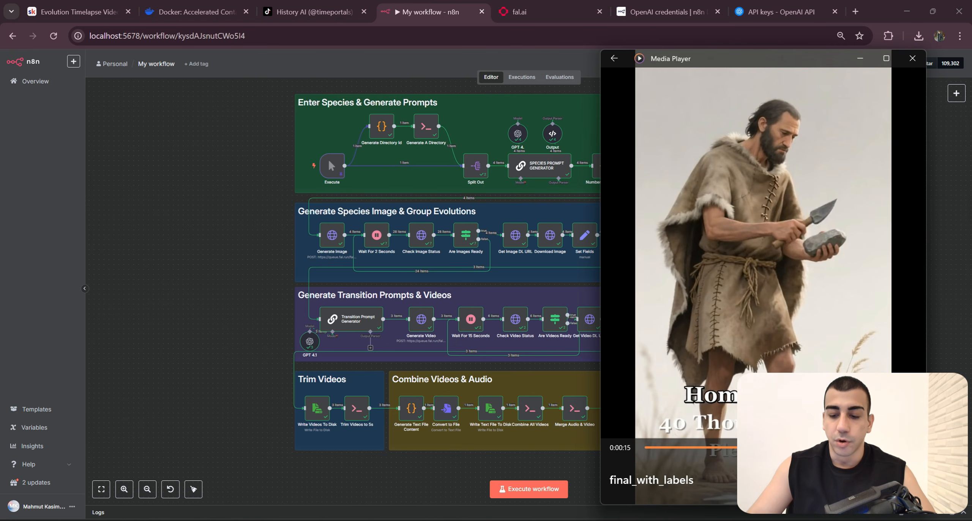
left_click(668, 448)
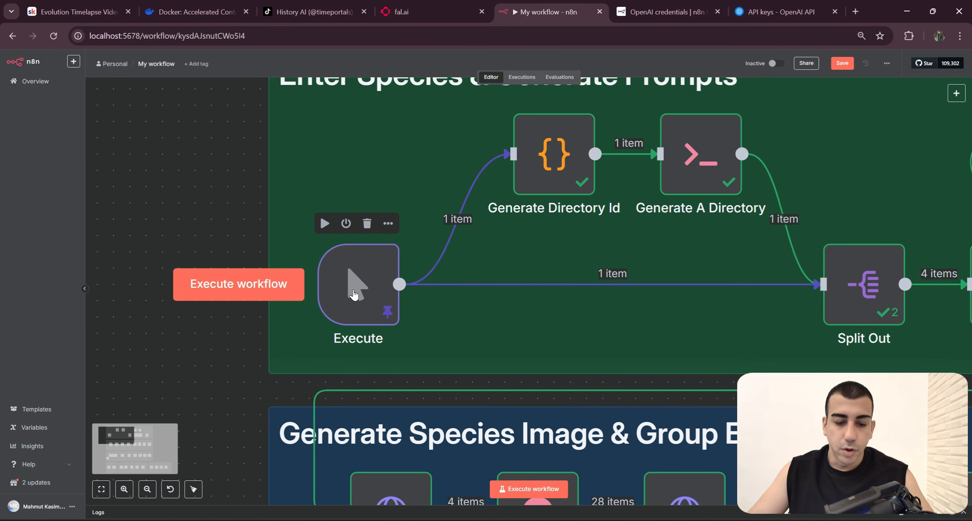
Step: Open the Execute trigger and examine the title and species list in its pinned JSON data
double_click(368, 305)
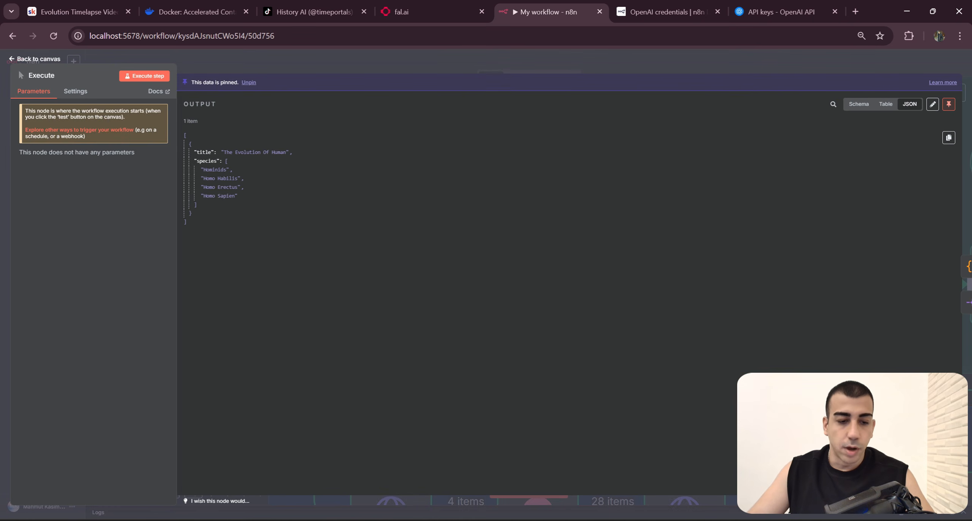
left_click_drag(188, 223, 185, 139)
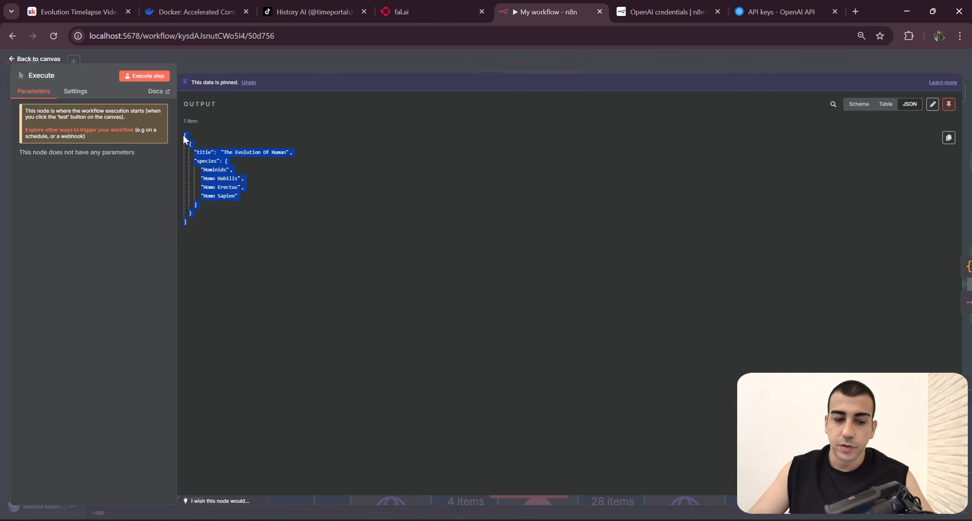
left_click(282, 186)
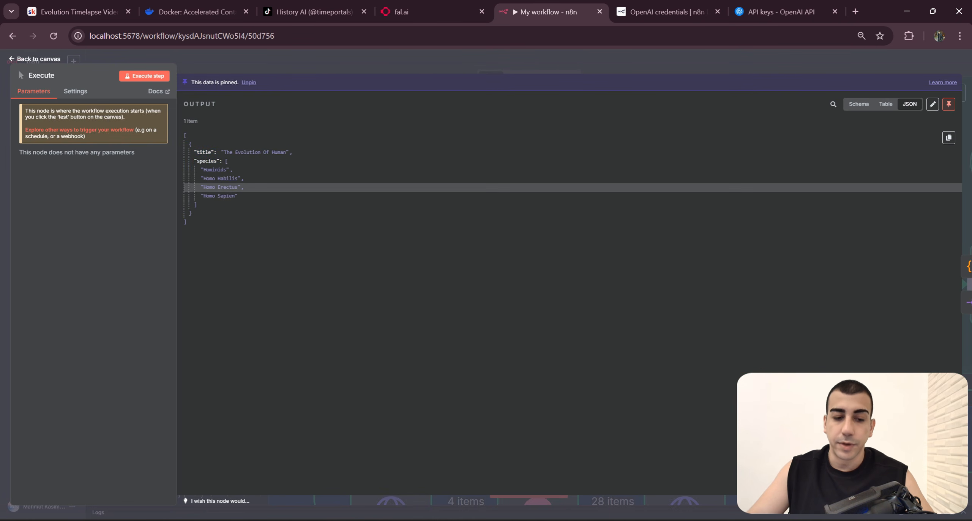
left_click(216, 170)
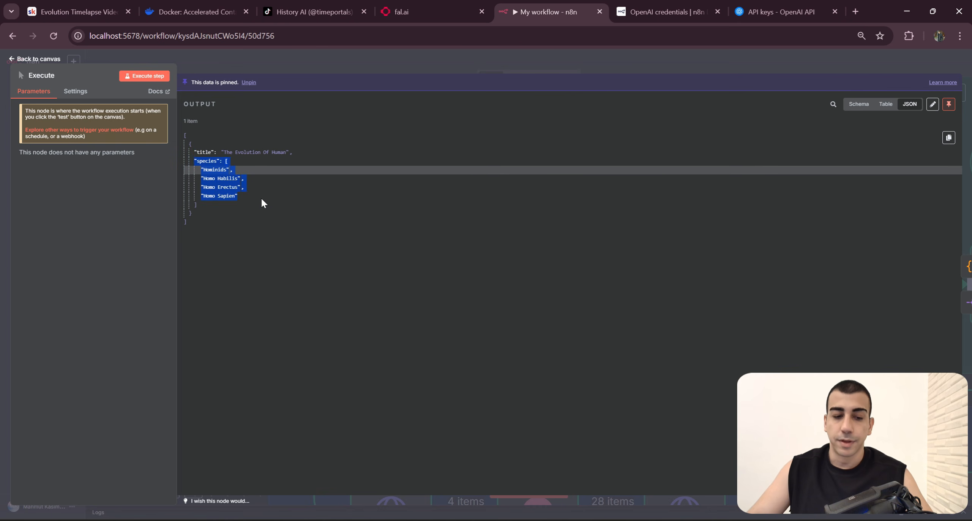
left_click_drag(260, 203, 194, 151)
left_click(319, 145)
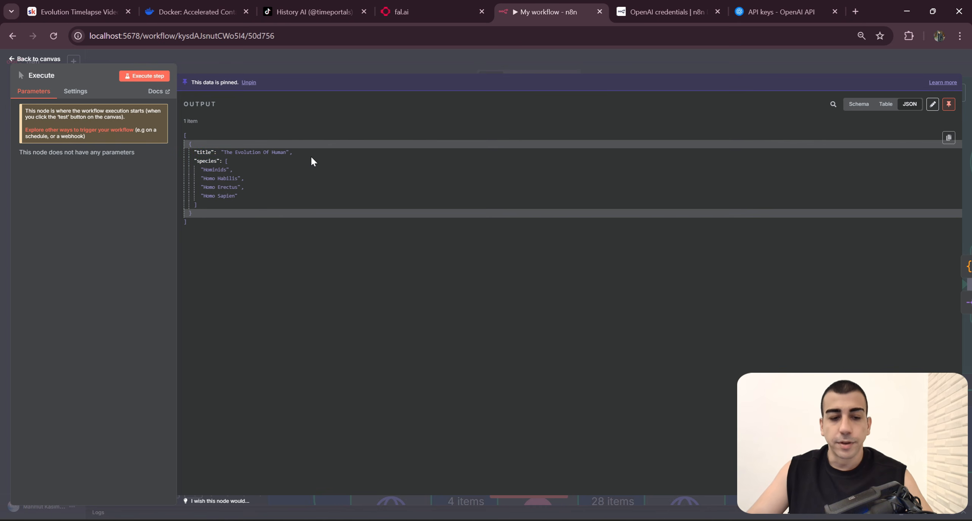
Step: Open localhost:5678 in place of the OpenAI credentials page, close the API keys page, and create a new workflow
left_click(651, 14)
left_click(641, 36)
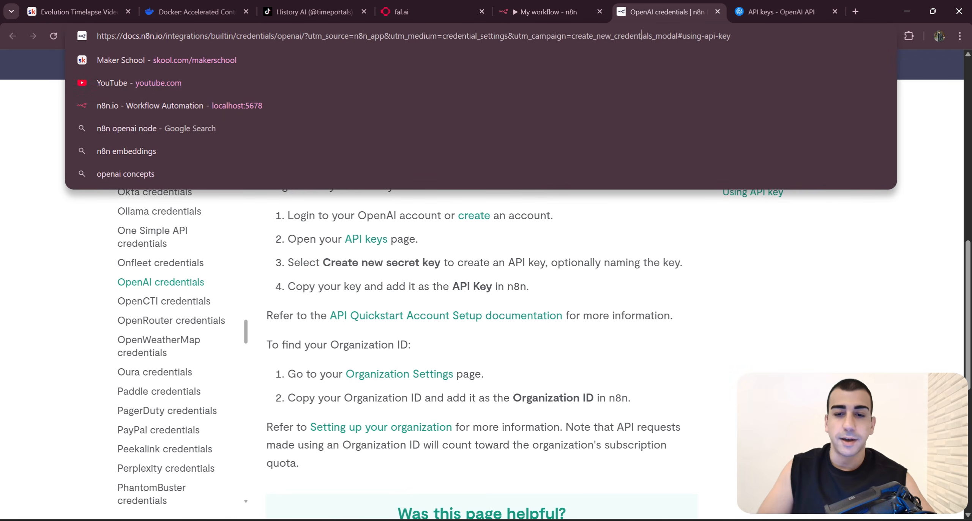
key("ctrl+a")
type("loc")
key("Return")
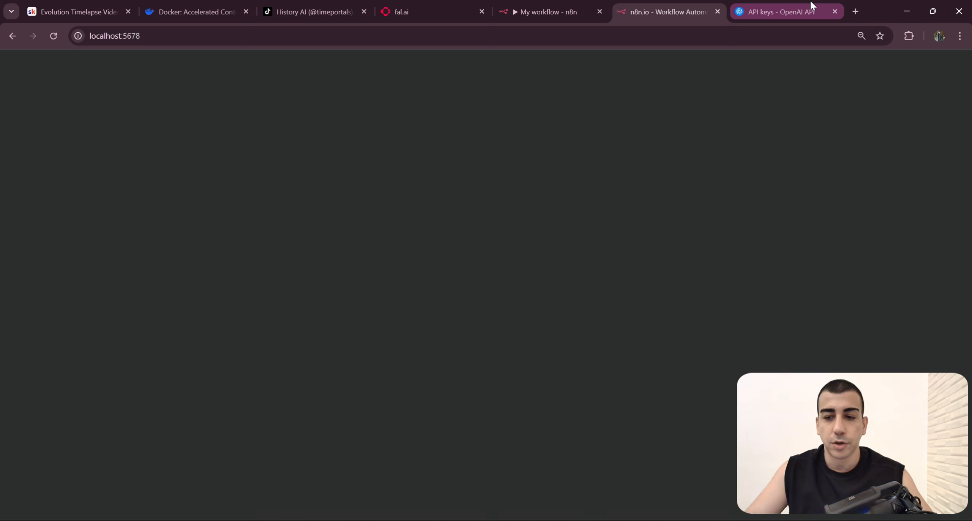
middle_click(736, 5)
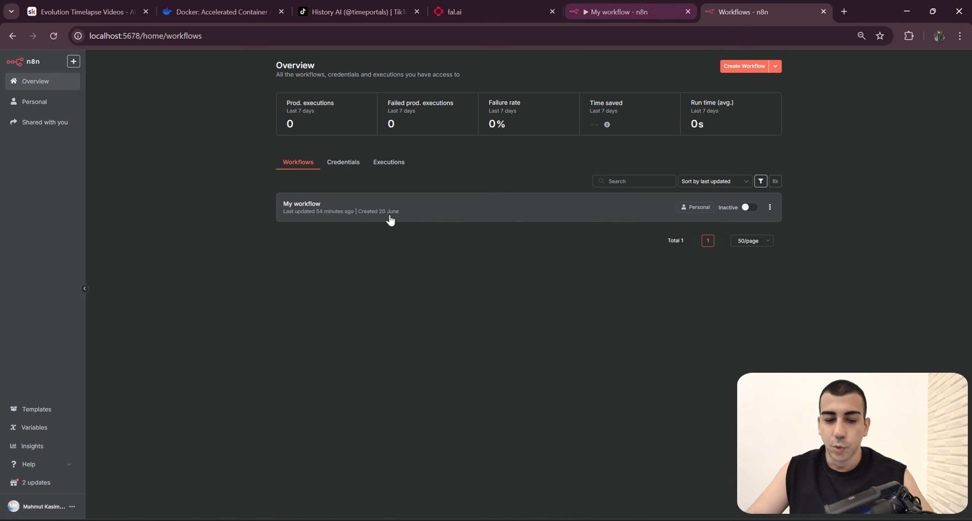
left_click(744, 70)
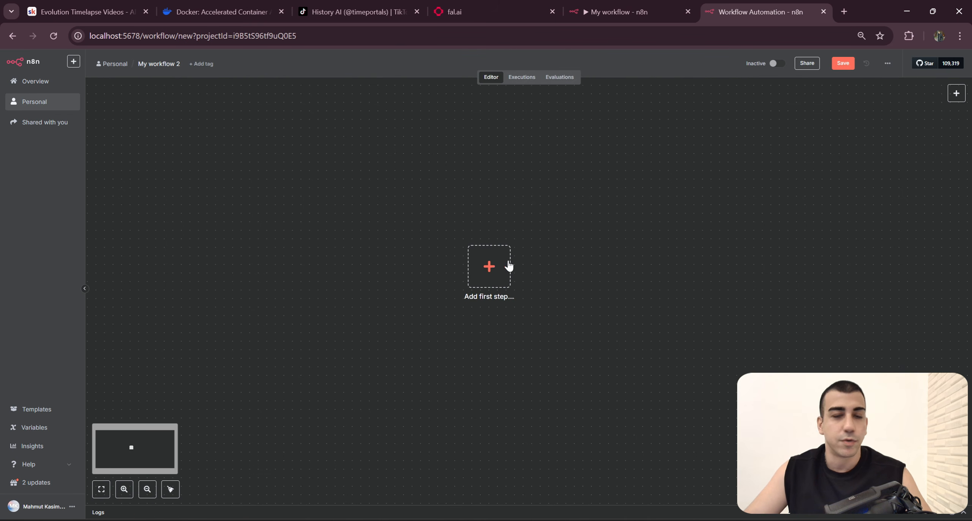
Step: Return the original workflow to its canvas, then add a Manual Trigger as the first node of the new workflow
left_click(644, 9)
left_click(458, 51)
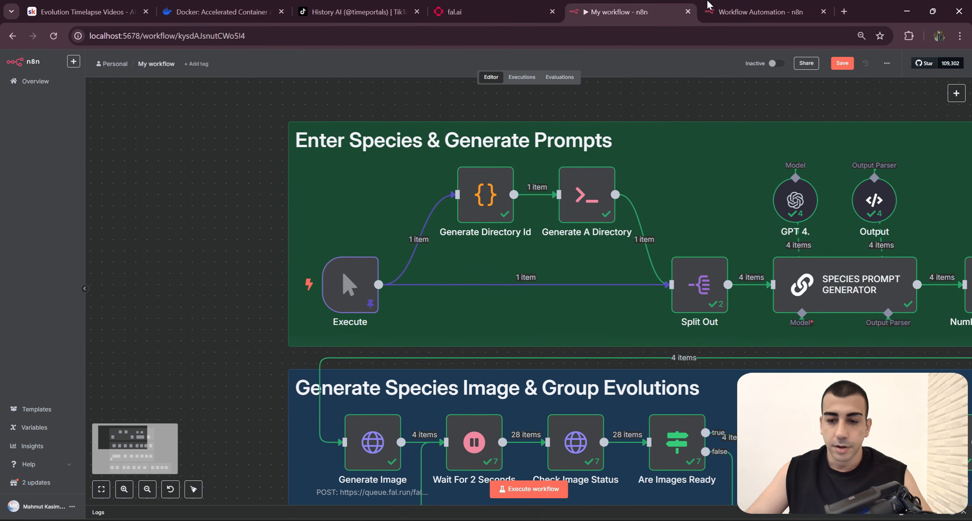
left_click(755, 11)
left_click(956, 93)
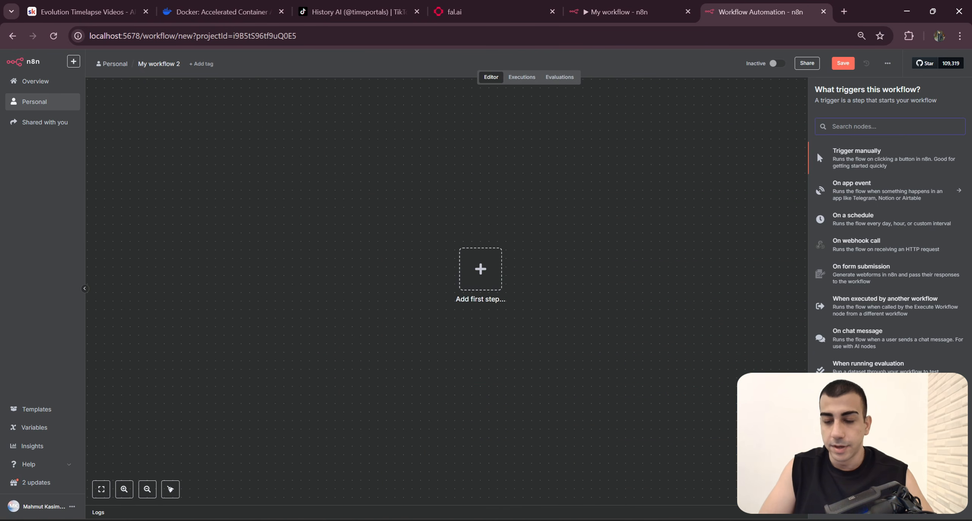
type("Manual")
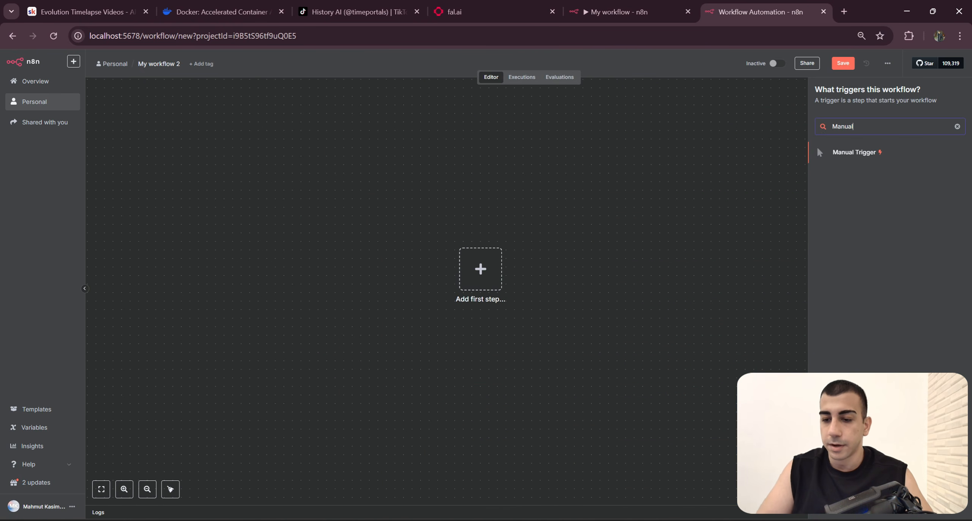
left_click(858, 154)
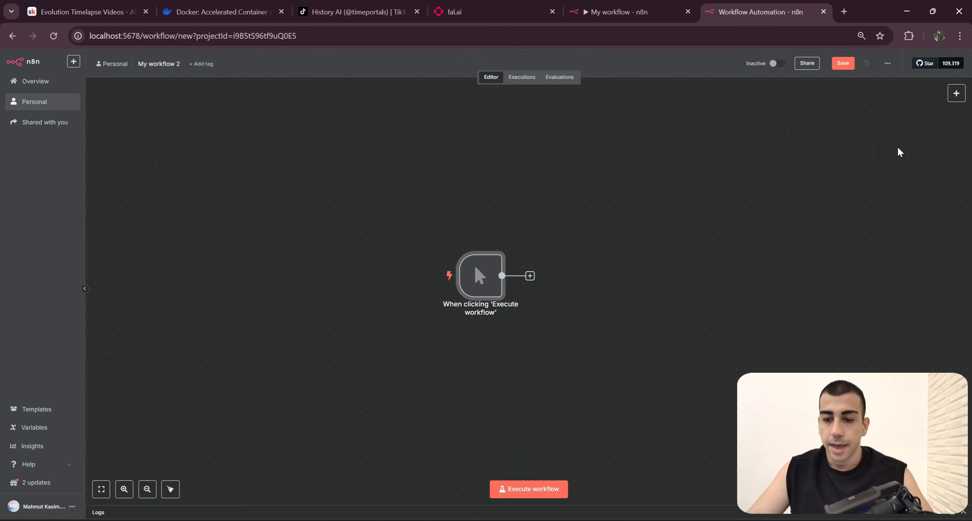
left_click(956, 93)
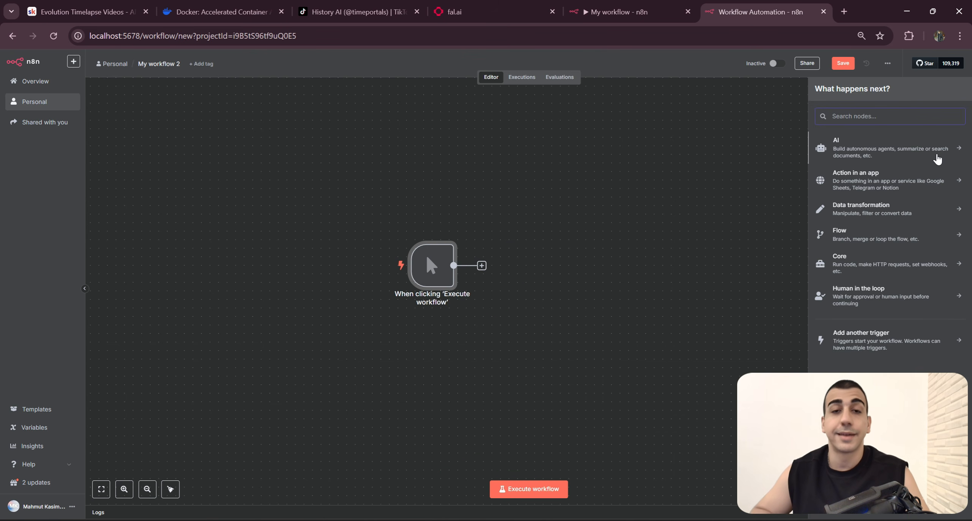
scroll(529, 294, "up", 3)
left_click(529, 294)
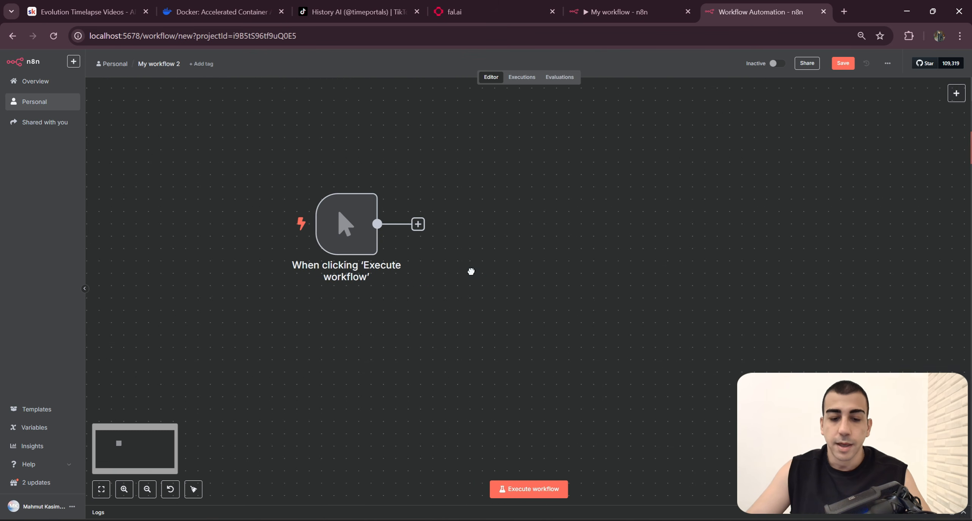
Step: Rename the new workflow's manual trigger node as Execute
right_click(413, 230)
left_click(472, 267)
type("Execute")
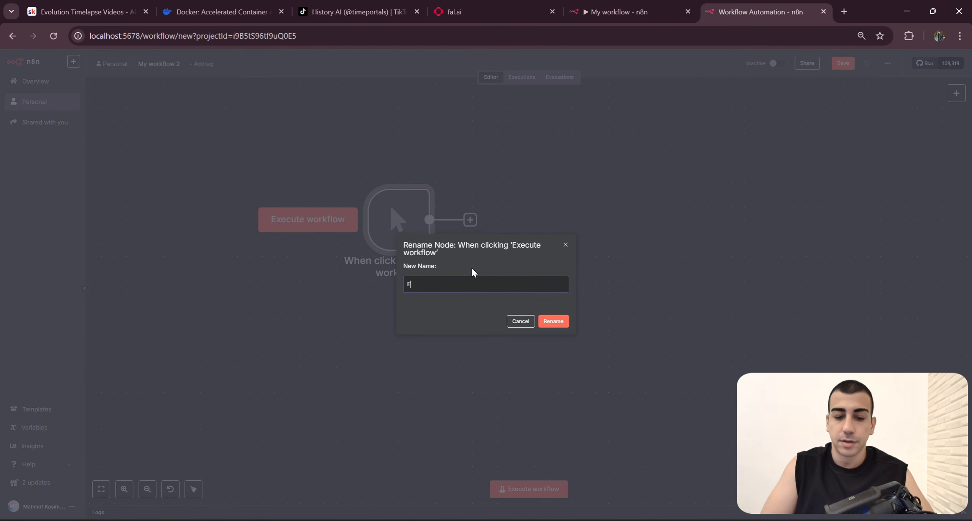
key("Return")
Step: Copy the complete pinned title and species JSON from the Execute node of the original workflow
key("ctrl+shift+Tab")
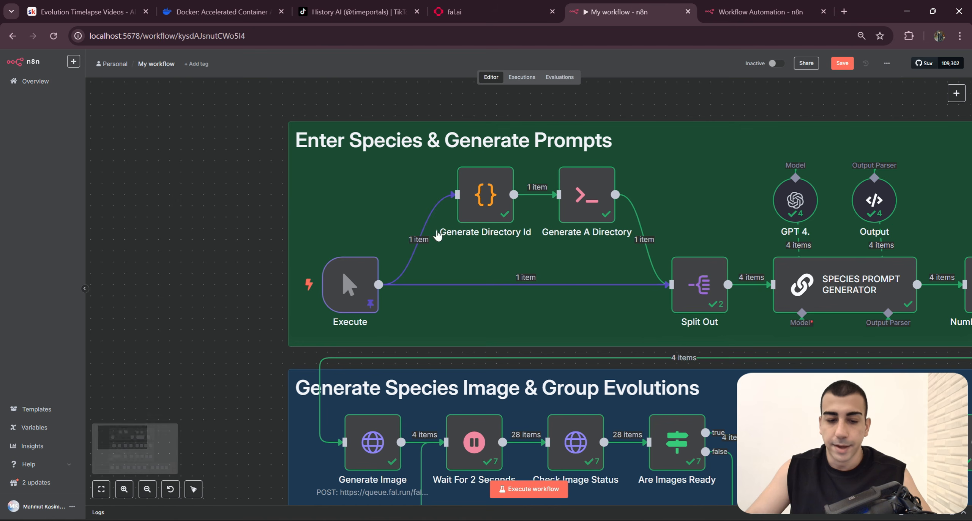
left_click_drag(360, 318, 377, 291)
scroll(376, 285, "up", 2)
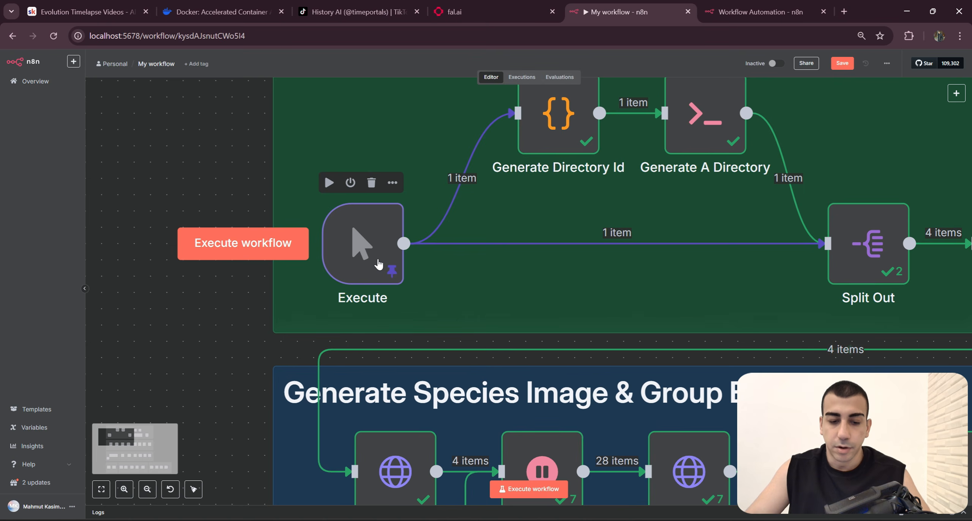
double_click(379, 263)
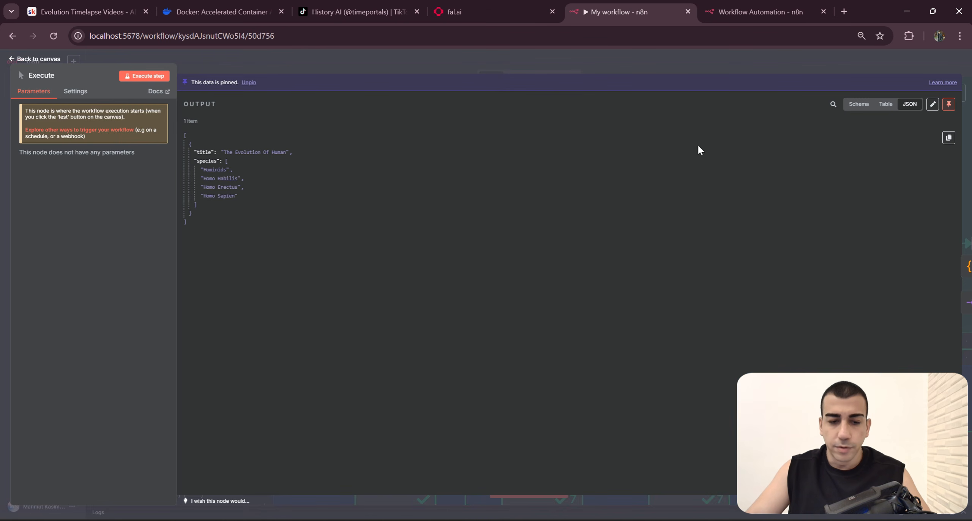
left_click(933, 106)
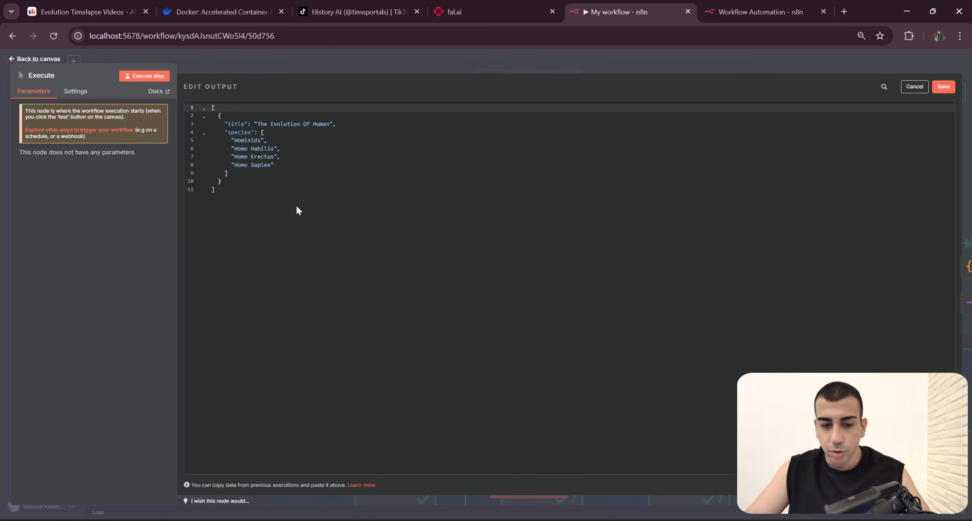
left_click_drag(297, 210, 203, 108)
key("ctrl+c")
Step: Paste the copied "The Evolution Of Human" JSON as the output data of the new workflow's Execute node and save that data
left_click(760, 11)
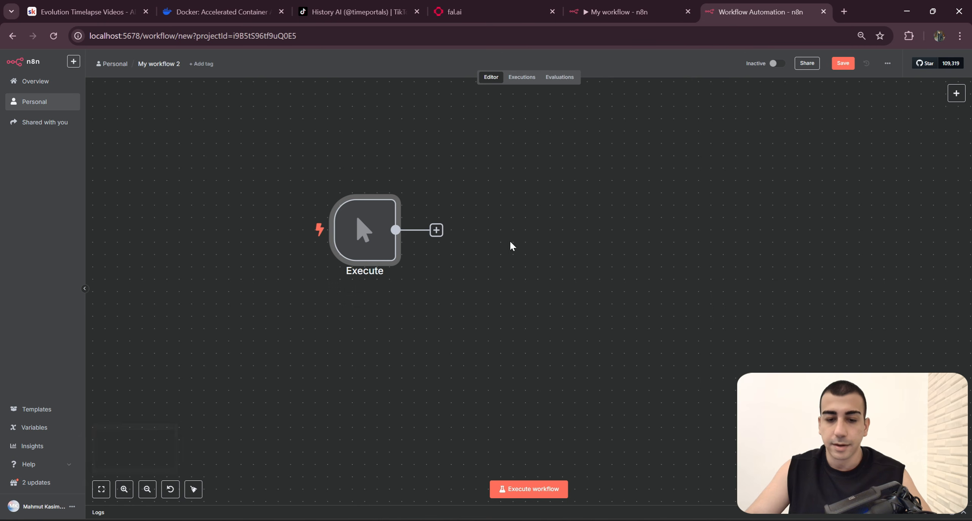
double_click(369, 246)
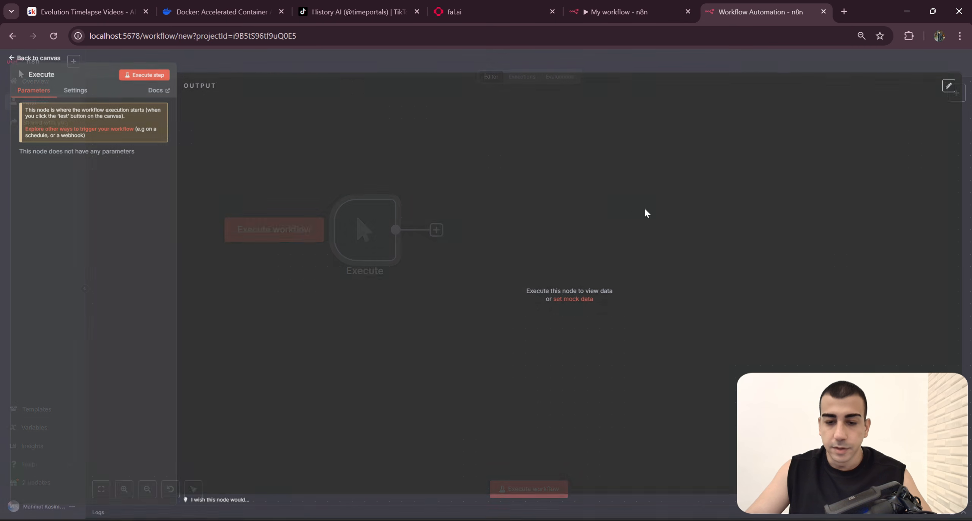
left_click(942, 89)
left_click(388, 249)
key("ctrl+a")
key("ctrl+v")
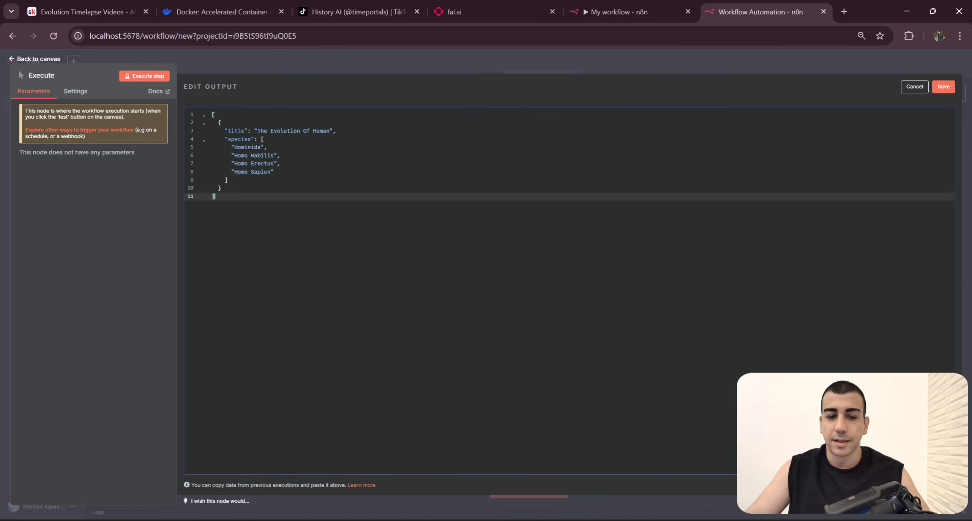
left_click(944, 88)
key("Escape")
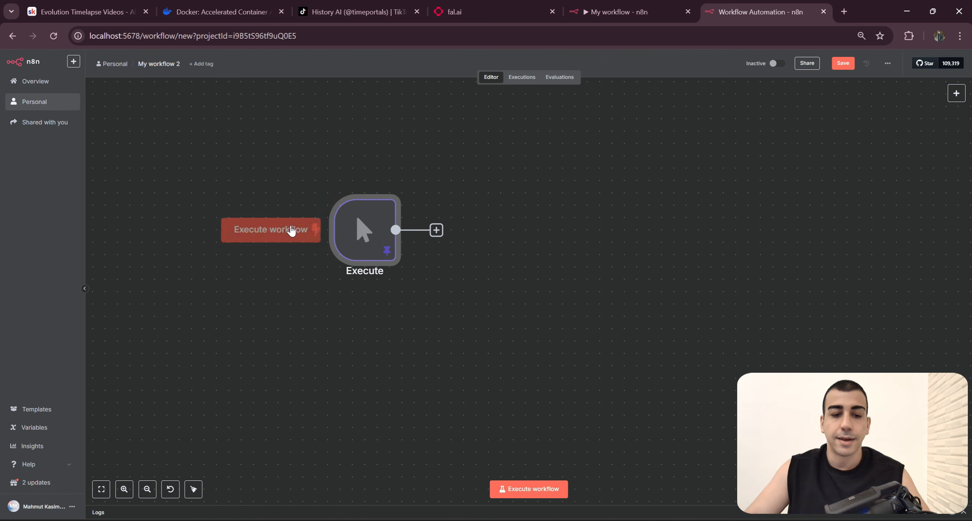
Step: Save and run the new workflow, and review the Execute trigger's JSON output
key("ctrl+s")
left_click(315, 232)
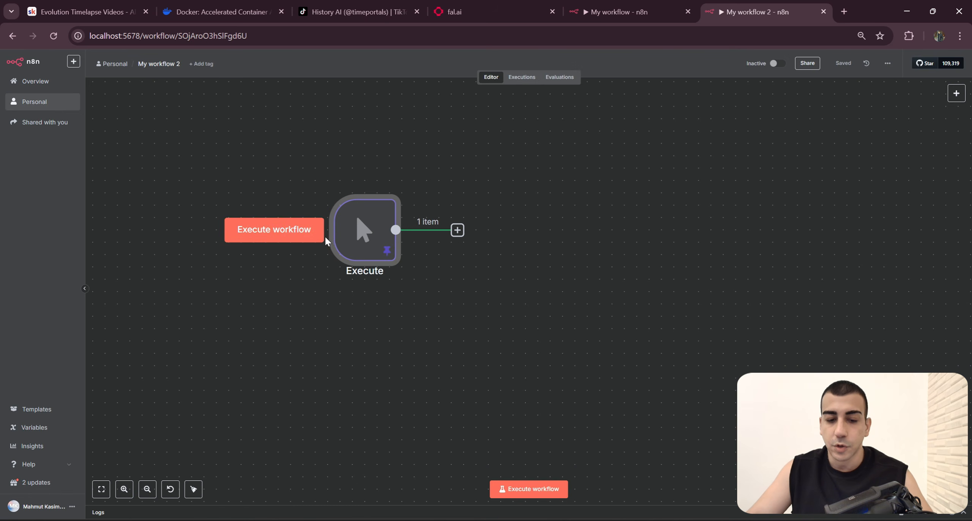
double_click(350, 243)
left_click_drag(287, 209, 182, 140)
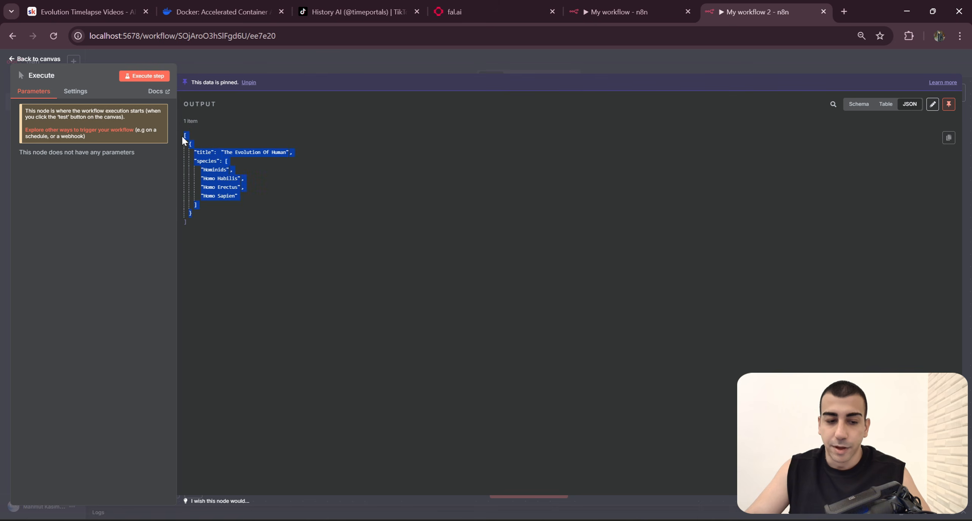
Step: Leave the Execute node's output editor in the original workflow without saving changes and view the directory generation nodes
left_click(626, 12)
left_click(740, 65)
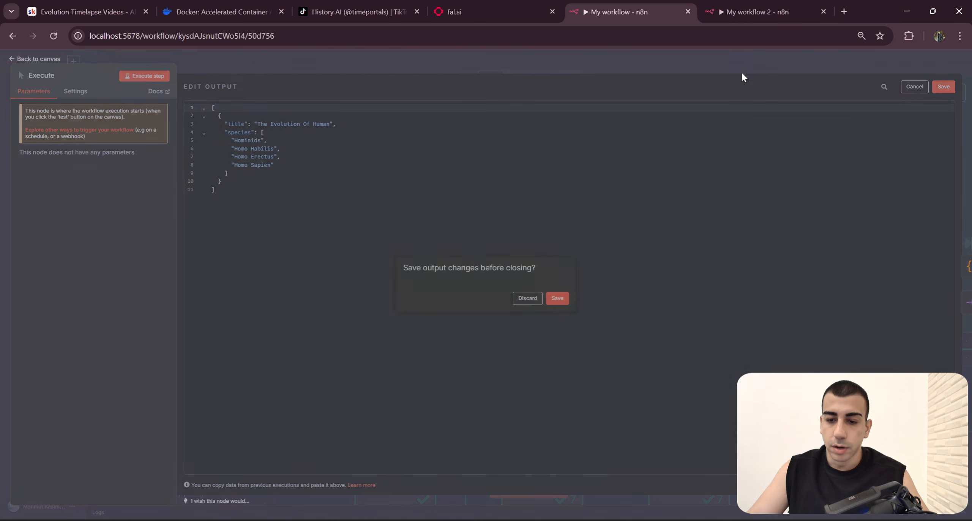
left_click(527, 298)
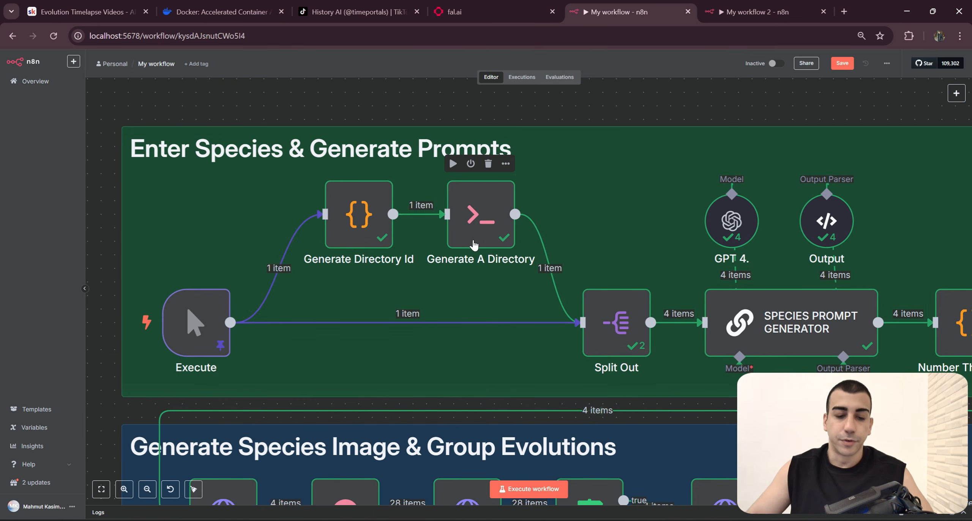
left_click_drag(435, 270, 385, 263)
scroll(385, 262, "up", 1)
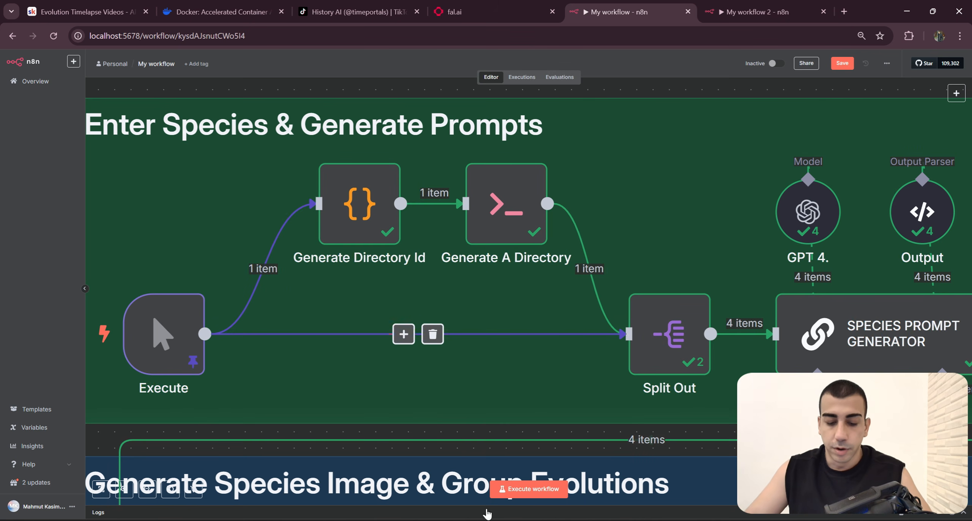
Step: Switch to File Explorer and go back from the run's generated folder to the N8N shared folder
left_click(461, 520)
left_click(529, 477)
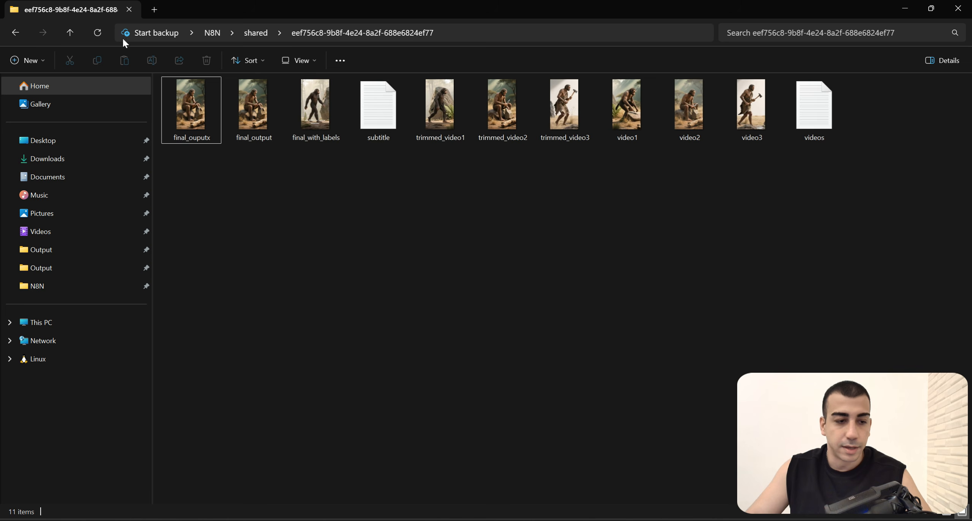
key("alt+Left")
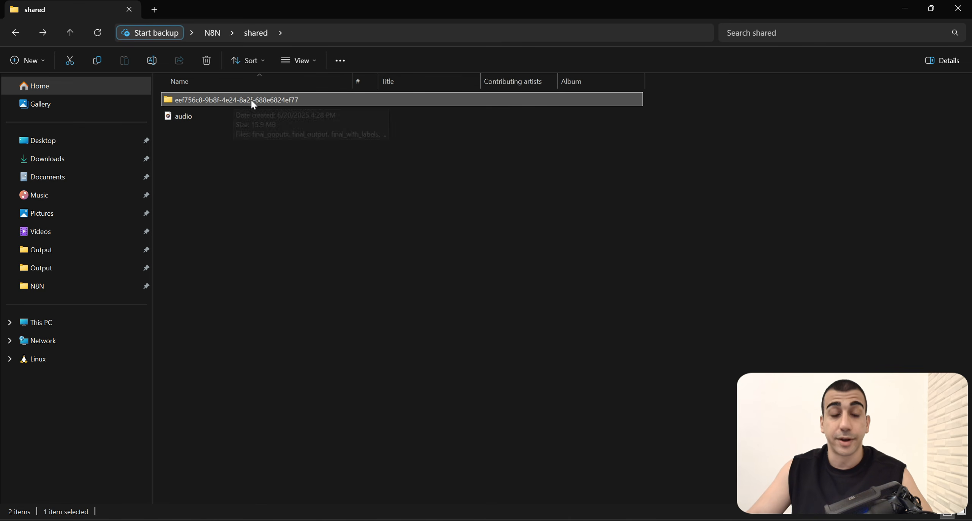
Step: Switch back to the original n8n workflow and examine the Generate Directory Id node's JavaScript and its directory output
key("alt+Tab")
left_click_drag(386, 260, 477, 271)
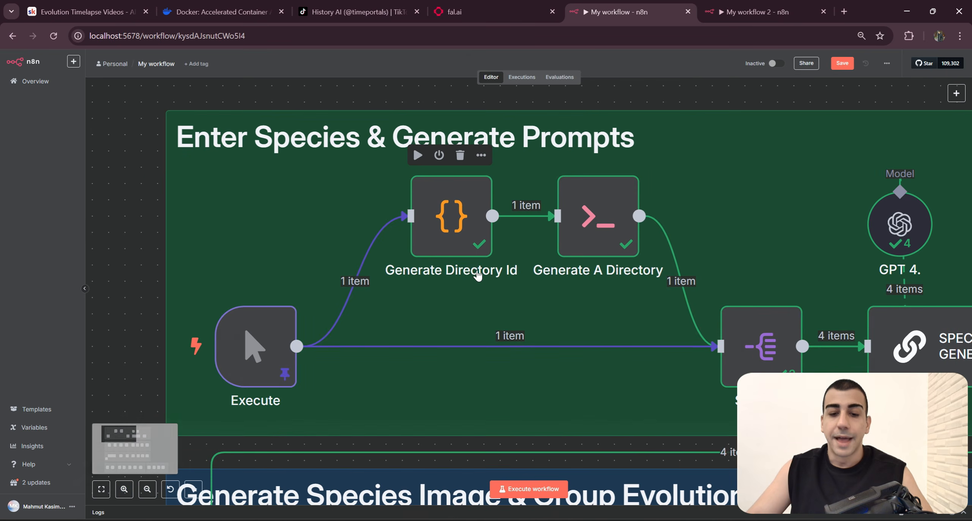
left_click(471, 233)
double_click(471, 233)
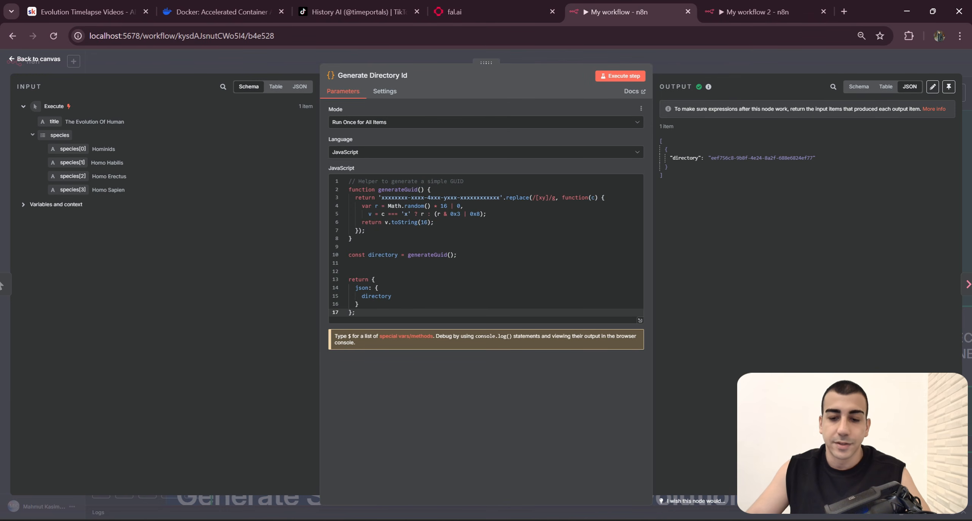
left_click_drag(394, 305, 345, 179)
left_click(376, 287)
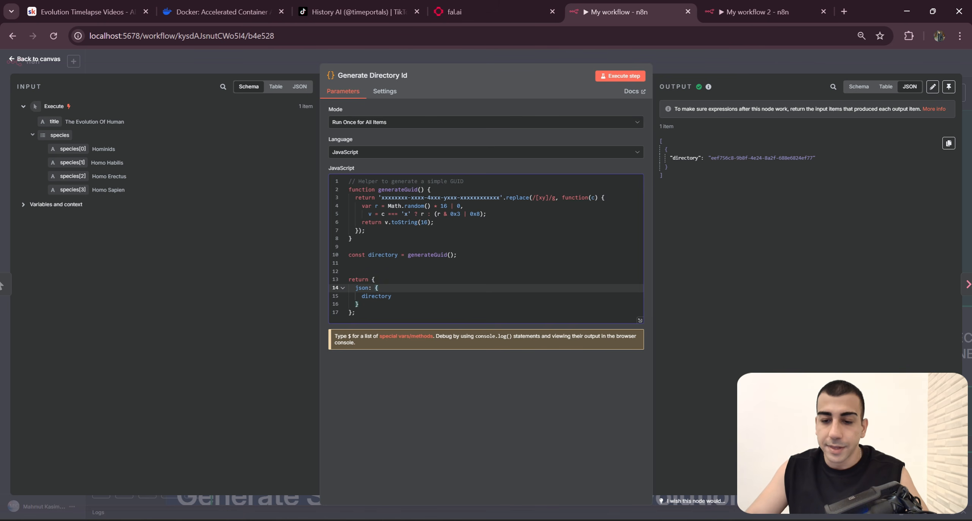
left_click_drag(711, 158, 815, 162)
left_click(793, 168)
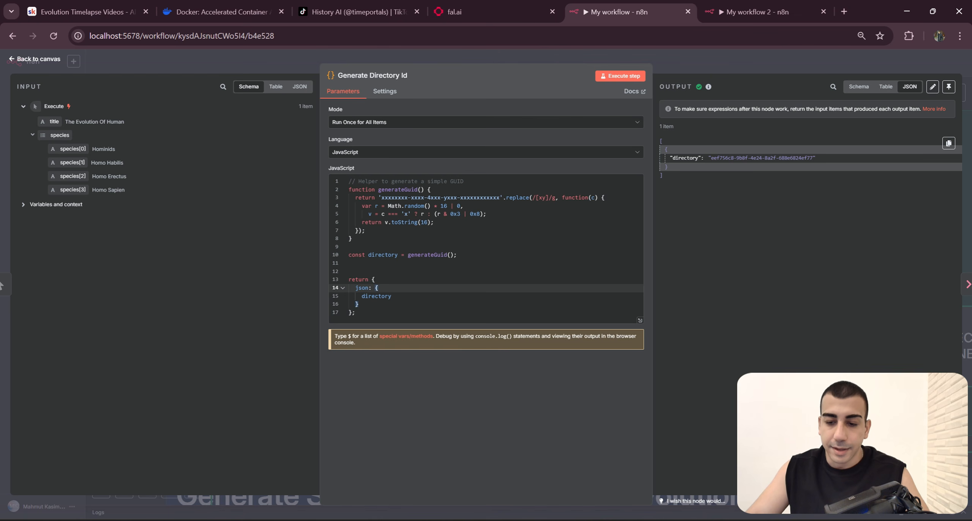
left_click_drag(708, 158, 813, 159)
left_click_drag(711, 158, 812, 158)
Step: Compare the node's directory ID with the name and contents of the generated folder in File Explorer, and return to n8n
key("alt+Tab")
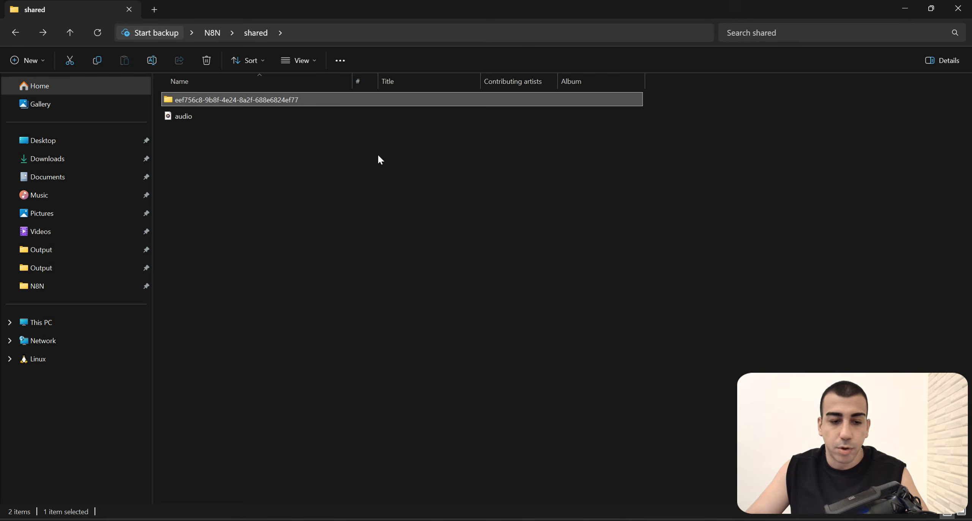
double_click(295, 102)
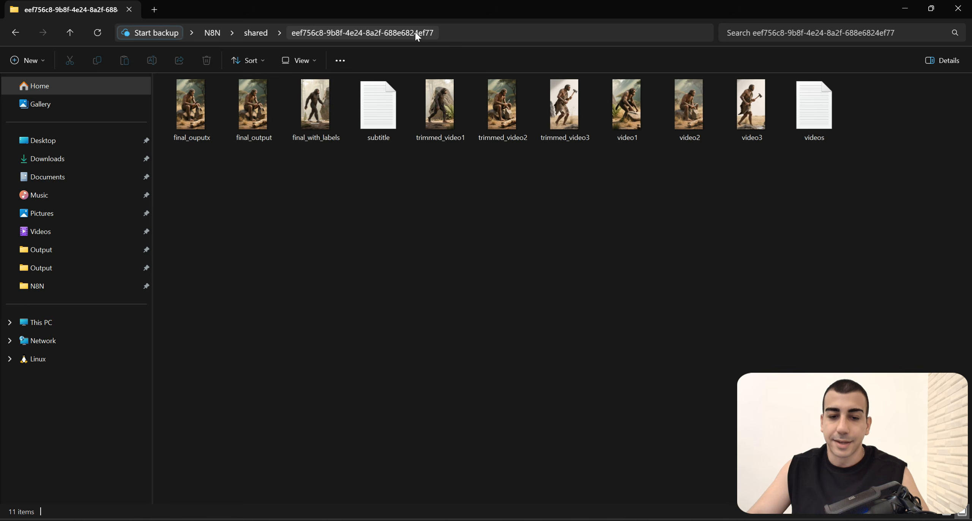
key("alt+Tab")
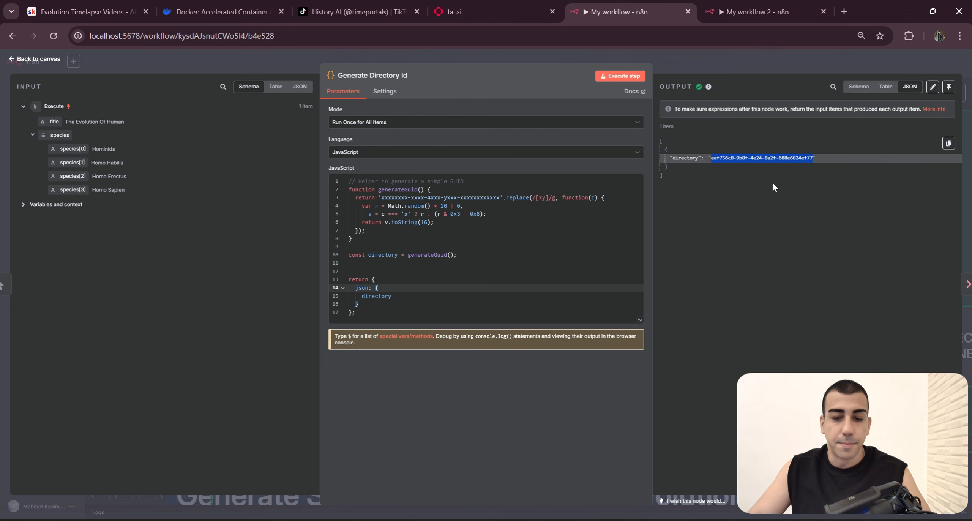
left_click(788, 168)
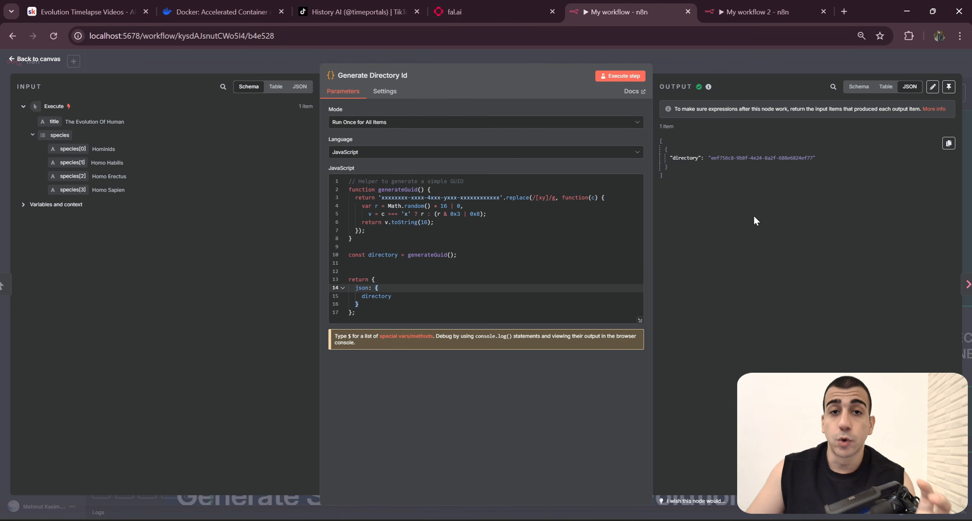
Step: Reopen the Generate Directory Id node and review its input, GUID script and returned directory value
left_click(741, 57)
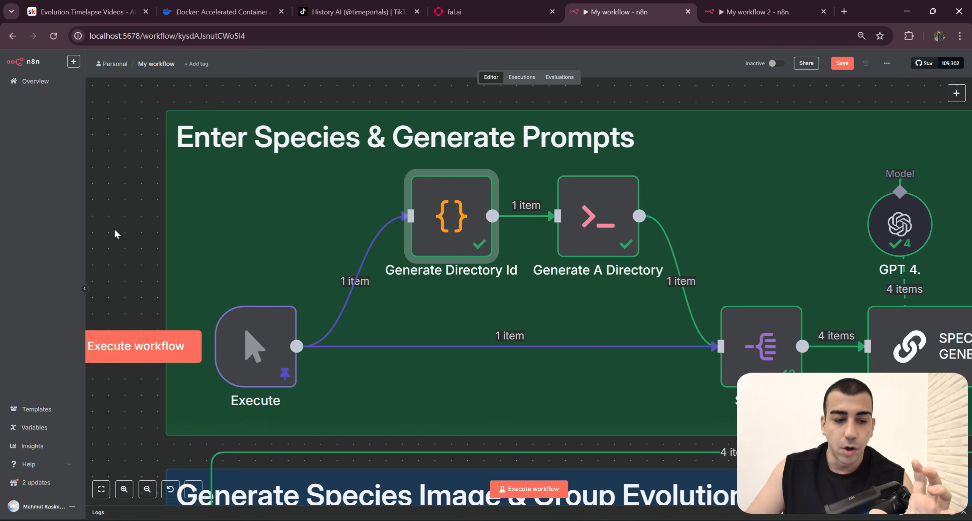
key("Return")
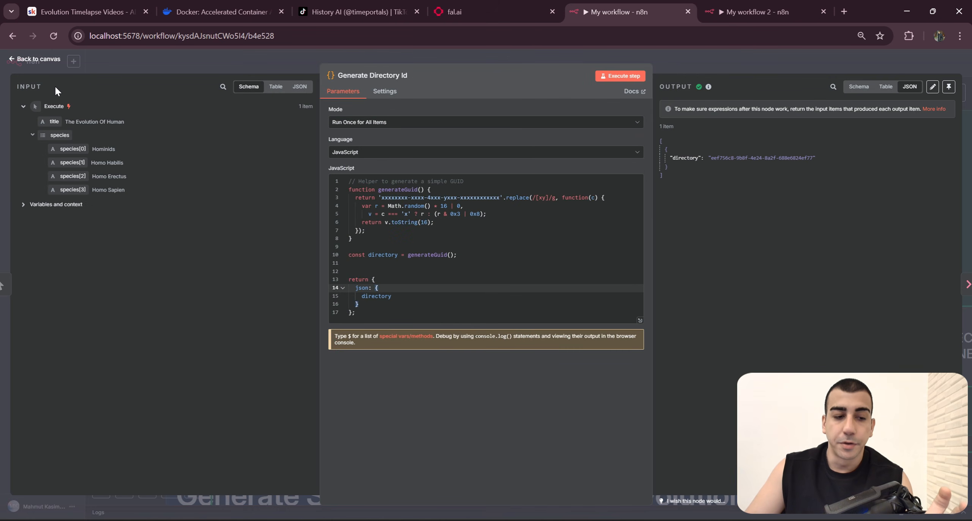
left_click_drag(56, 88, 41, 93)
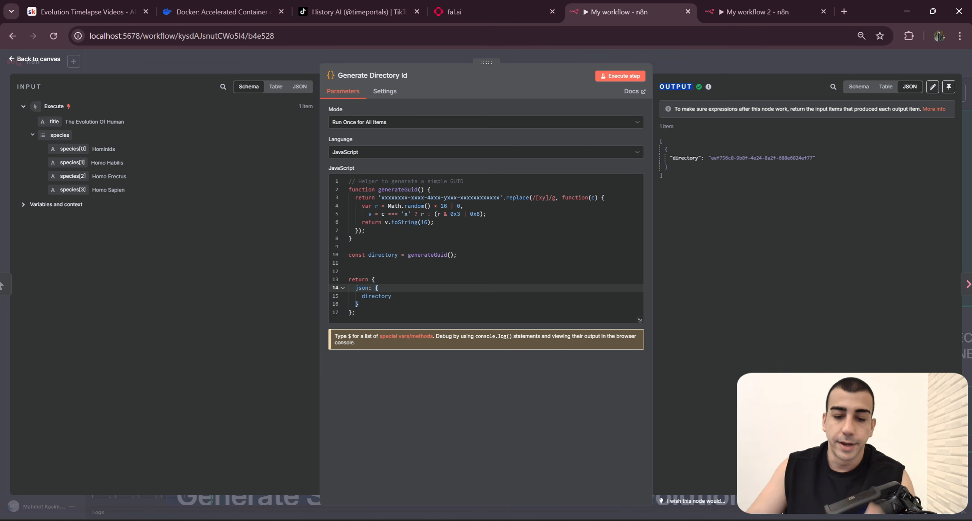
key("ctrl+a")
left_click(364, 313)
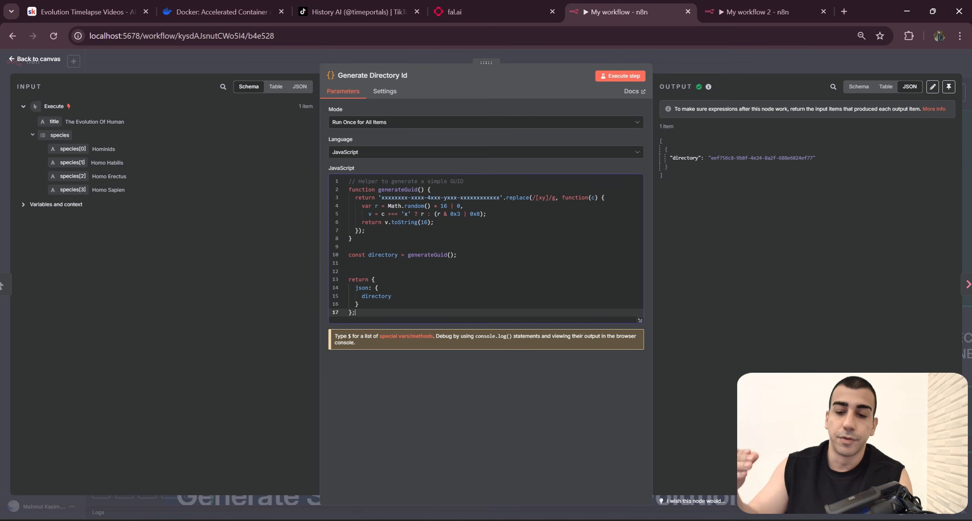
double_click(685, 157)
left_click_drag(711, 158, 812, 158)
left_click(816, 188)
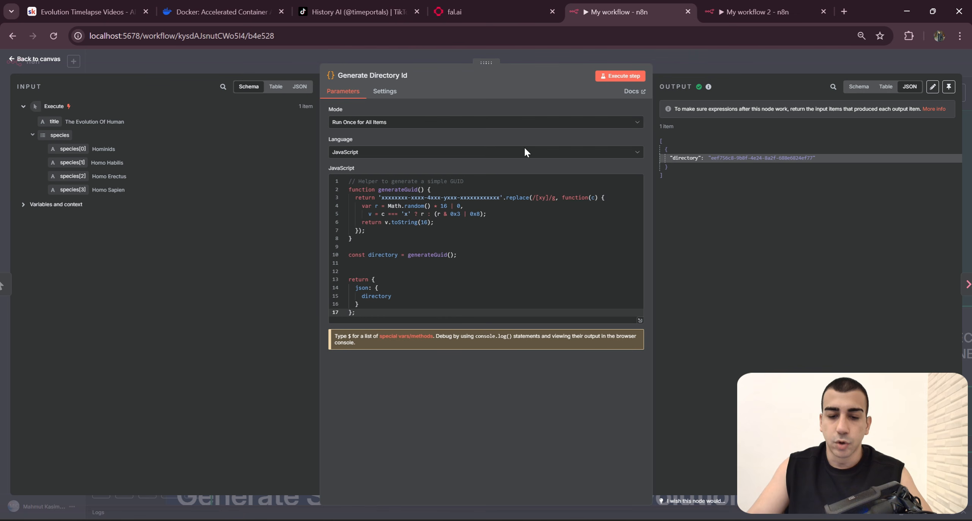
Step: Add a Code node after the Execute trigger in the new workflow and return to the canvas
left_click(750, 12)
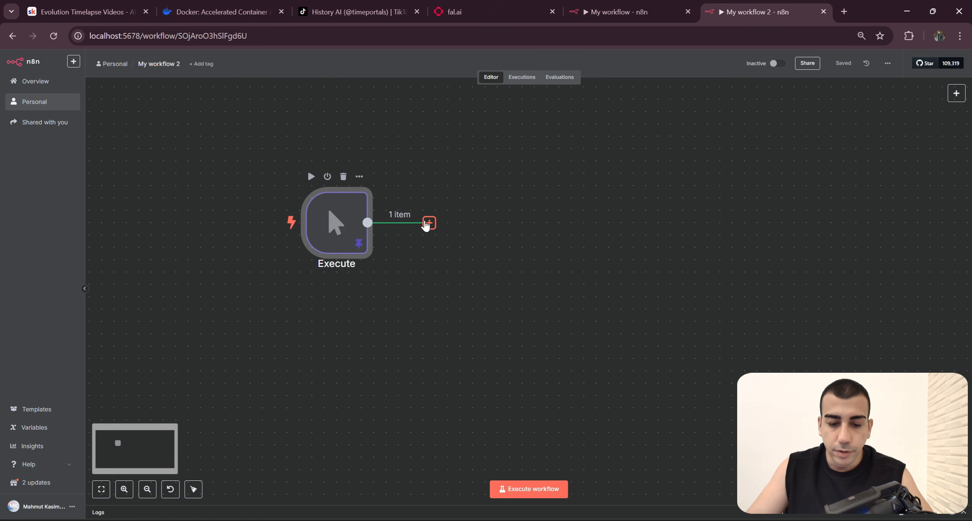
left_click(429, 222)
left_click(536, 248)
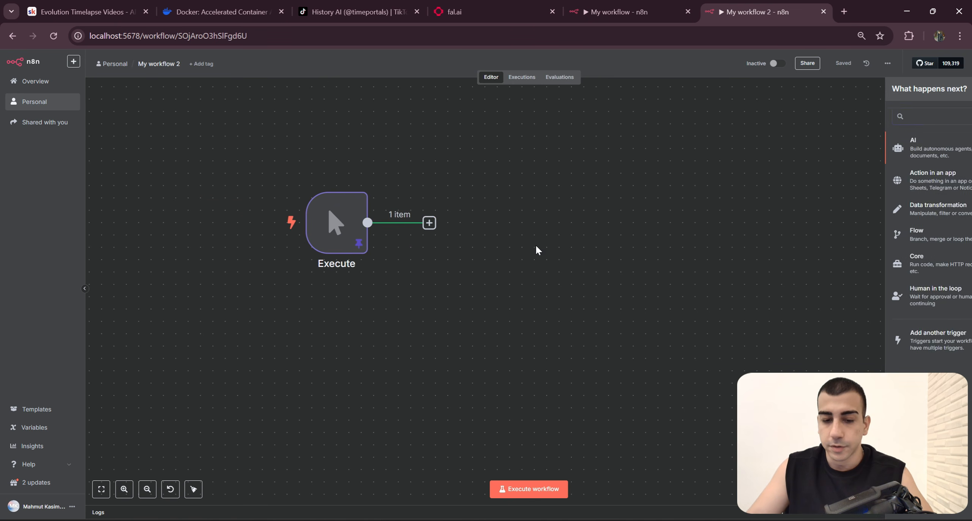
left_click(429, 223)
type("Code")
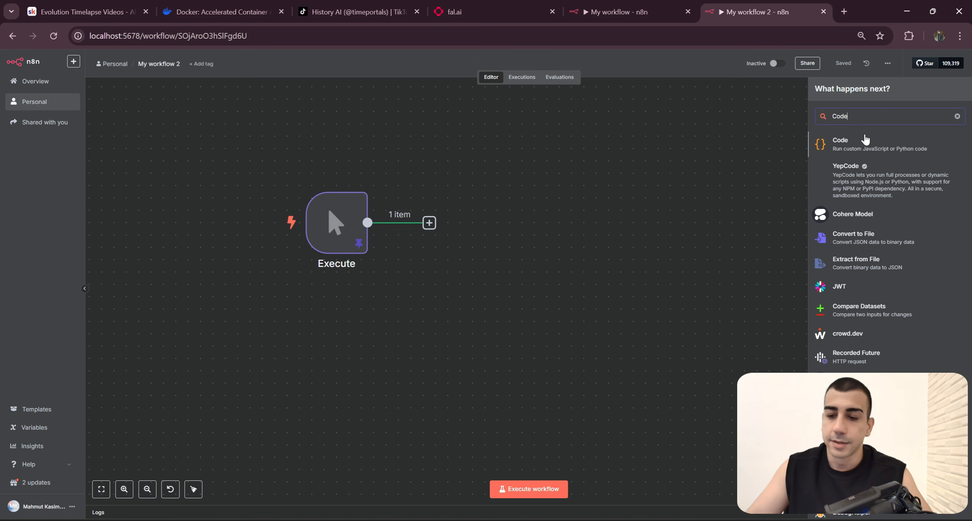
left_click(869, 145)
key("Escape")
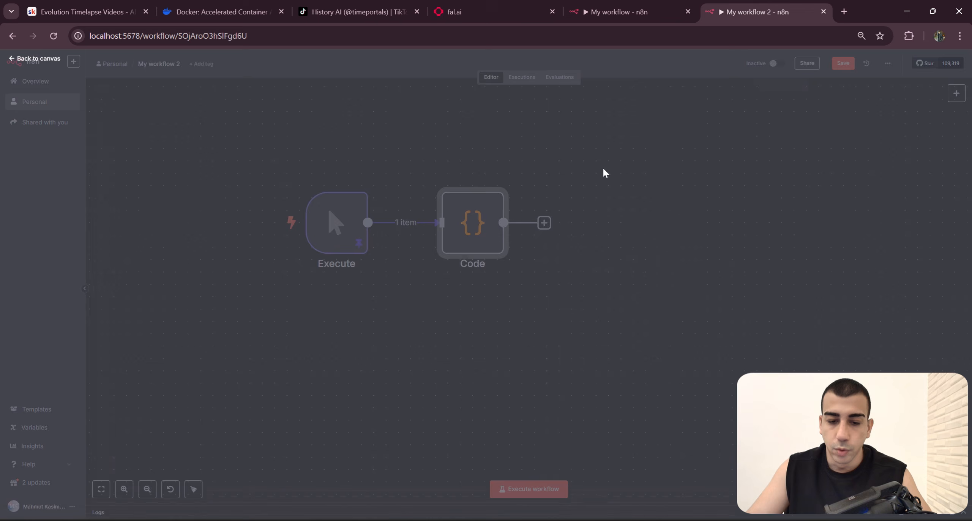
Step: Copy the whole GUID script from the original Generate Directory Id node and replace the new Code node's JavaScript with it
left_click(629, 12)
left_click(391, 296)
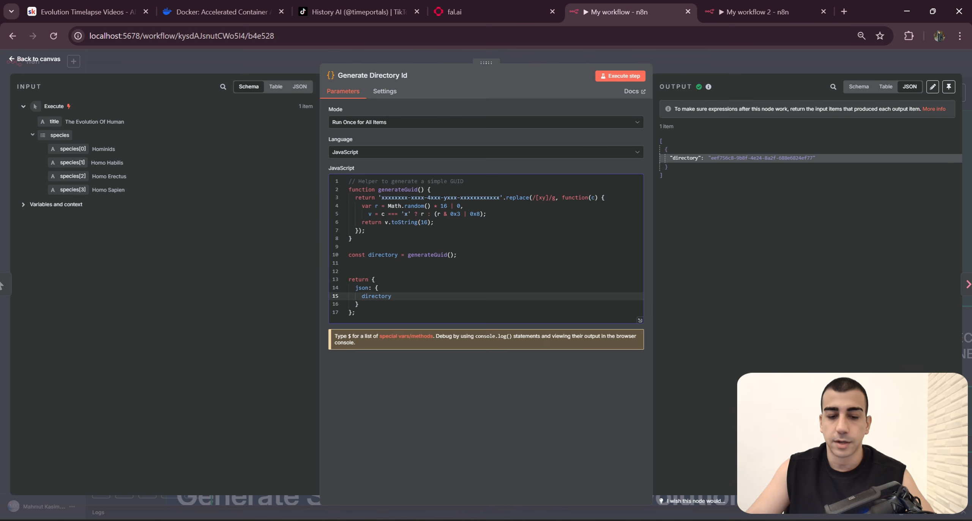
key("ctrl+a")
key("ctrl+c")
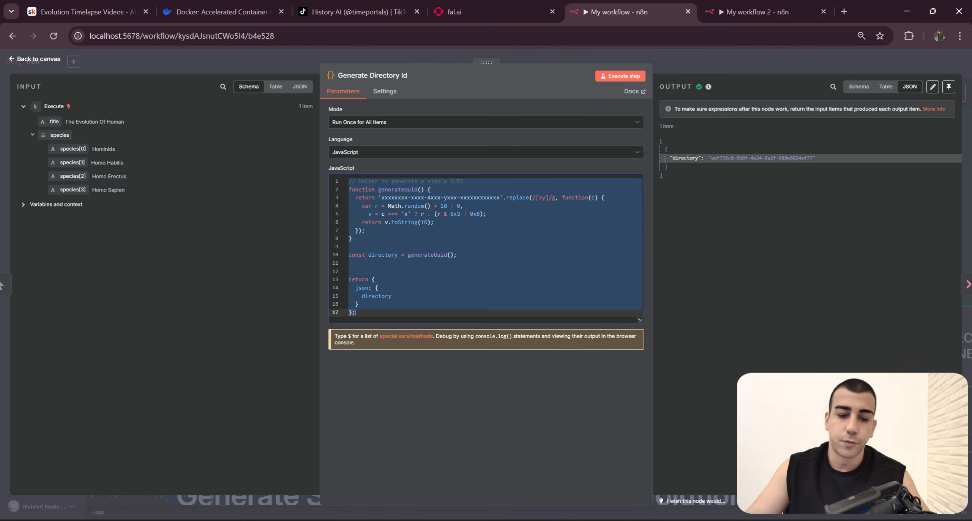
left_click(733, 13)
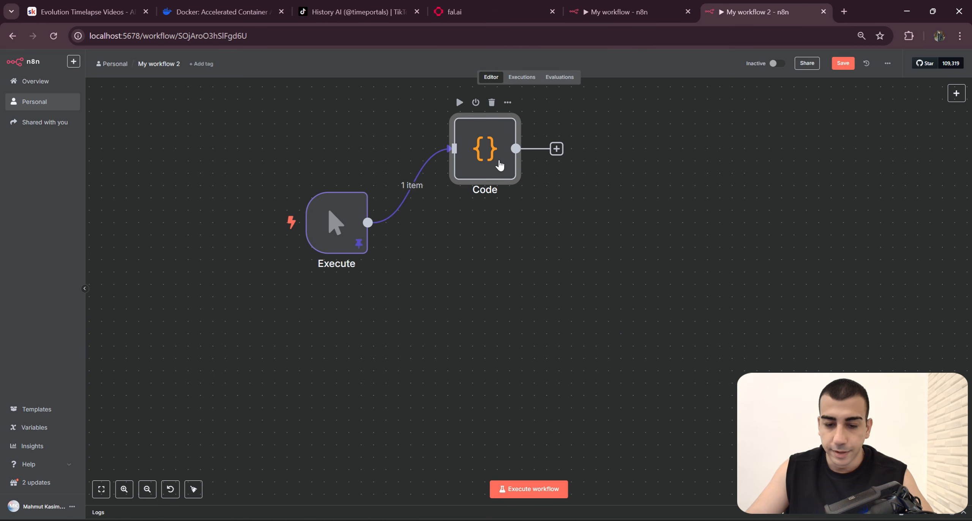
double_click(484, 147)
left_click(570, 213)
key("ctrl+a")
key("ctrl+v")
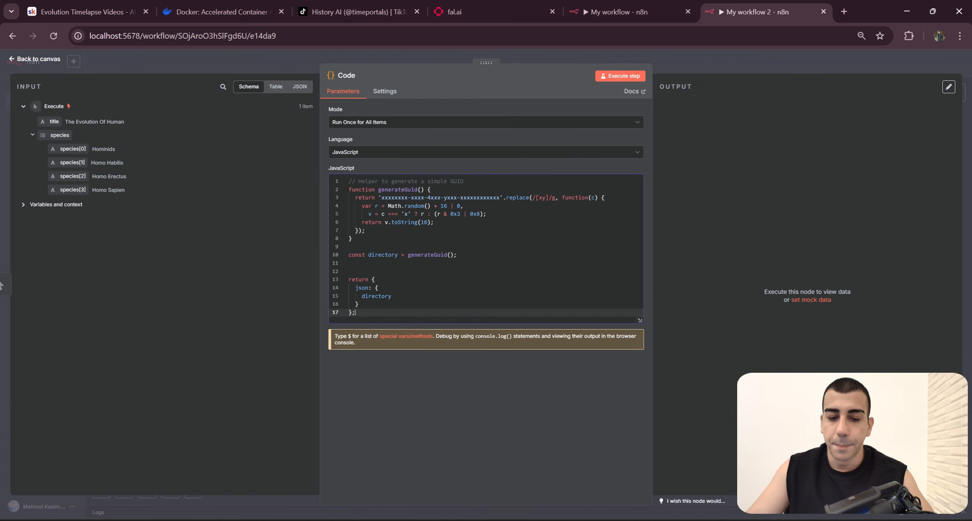
Step: Rename the new Code node to "Generate Directory Id", matching the original workflow, and return to the canvas
left_click(630, 12)
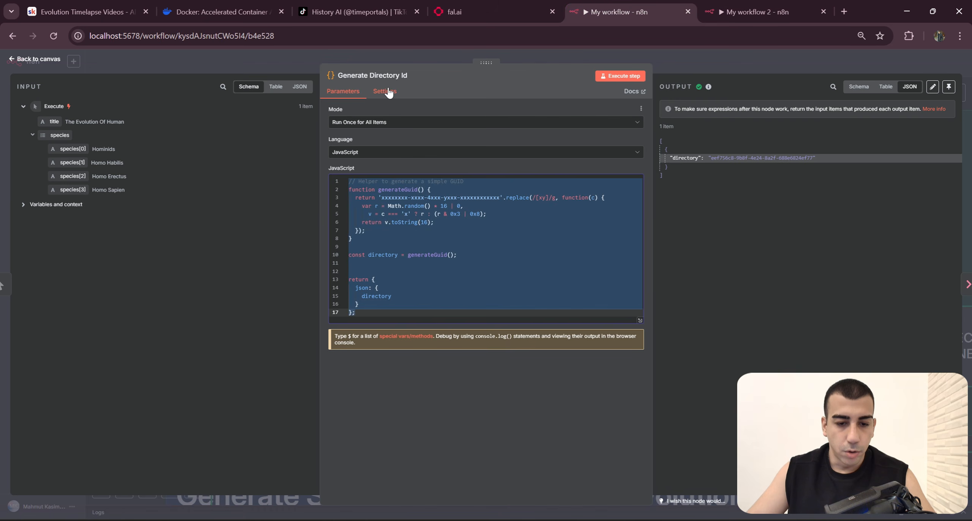
key("ctrl+Tab")
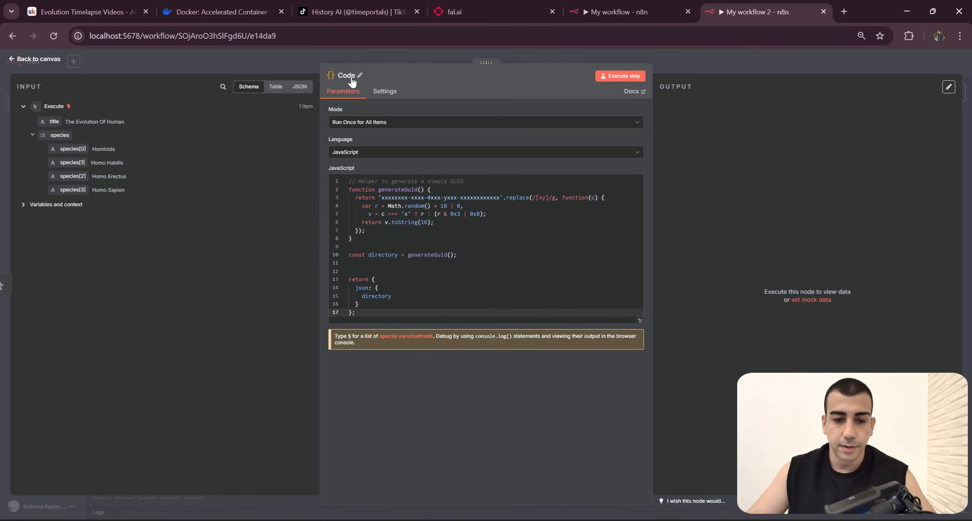
left_click(351, 77)
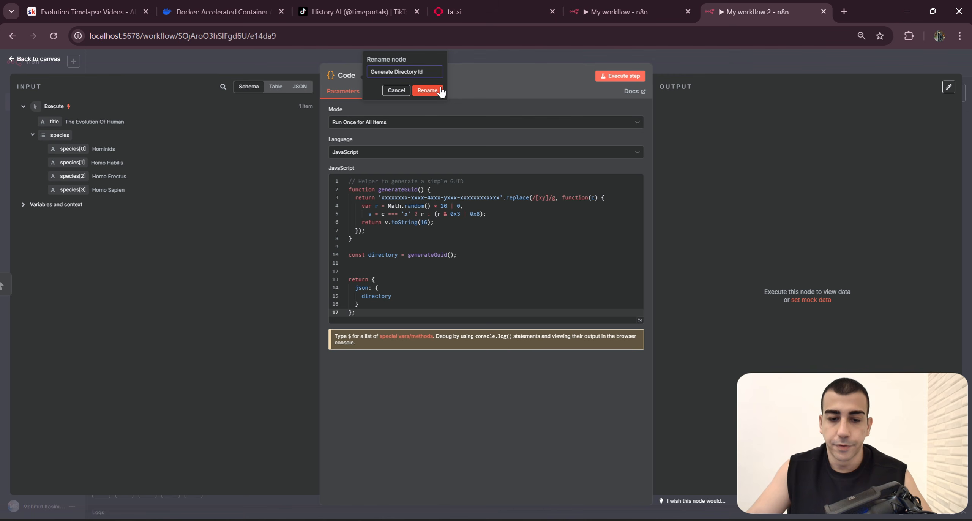
left_click(427, 90)
left_click(742, 69)
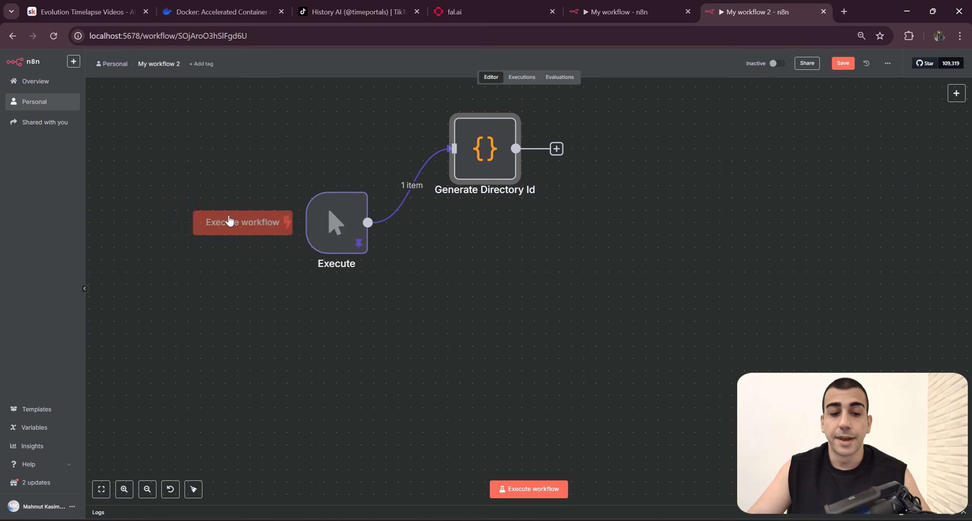
Step: Run the new workflow and review the directory value output by its Generate Directory Id node
left_click(267, 224)
double_click(484, 148)
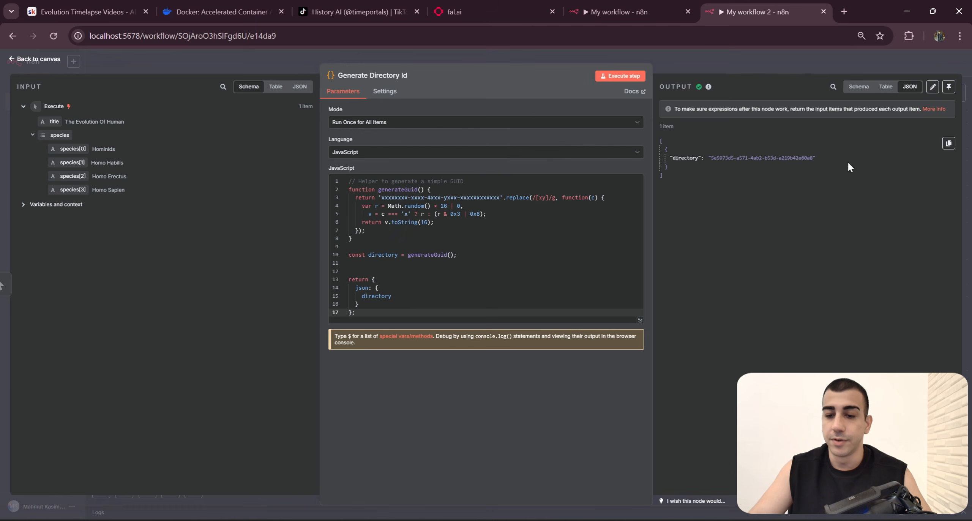
left_click_drag(831, 160, 699, 157)
left_click_drag(738, 189, 662, 126)
left_click(717, 173)
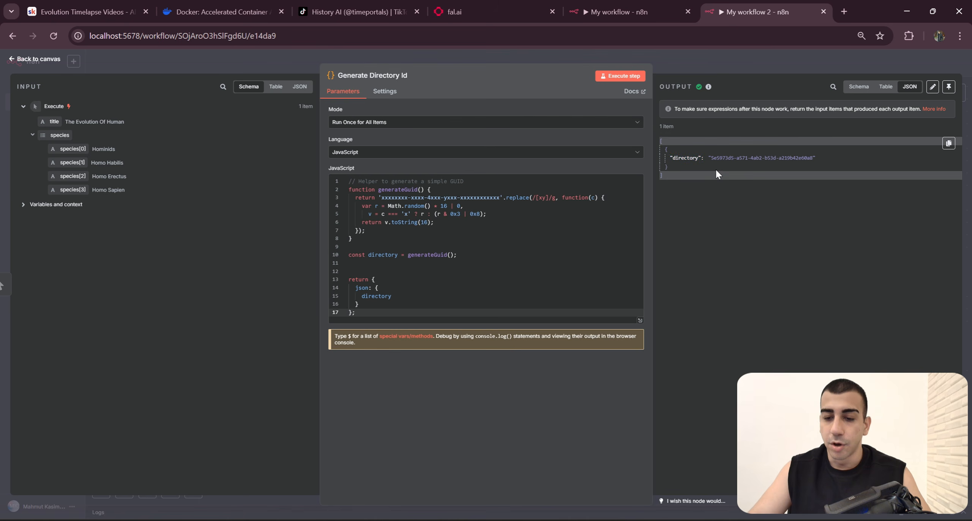
mouse_move(709, 159)
left_mouse_down()
mouse_move(809, 162)
mouse_move(714, 158)
left_mouse_up()
left_click(809, 160)
left_click(786, 185)
Step: Open the original workflow's Generate A Directory node and examine its mkdir command, shared path expression and directory input
left_click(623, 11)
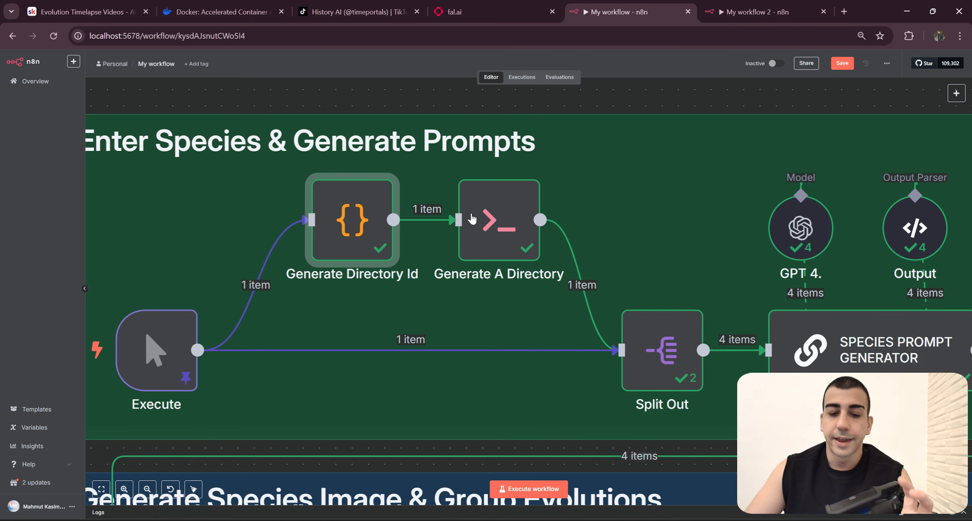
left_click(498, 239)
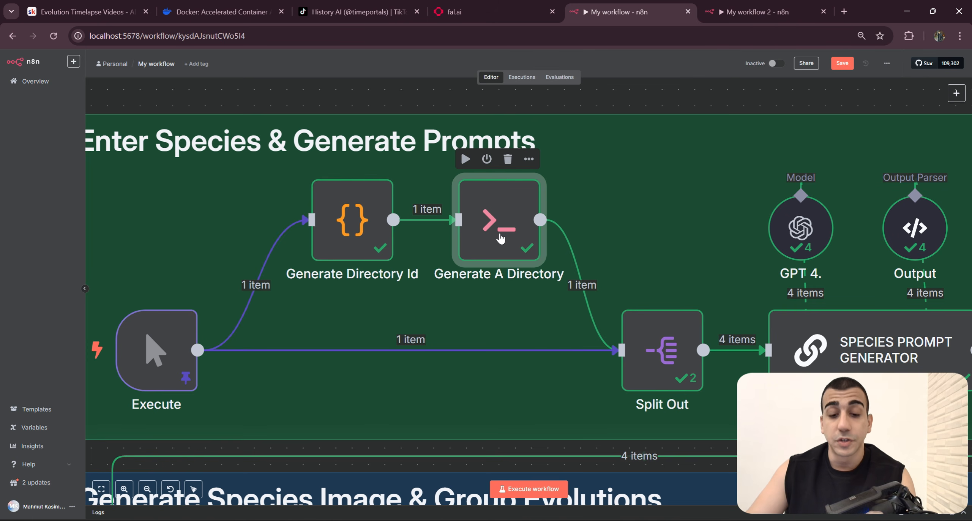
double_click(500, 238)
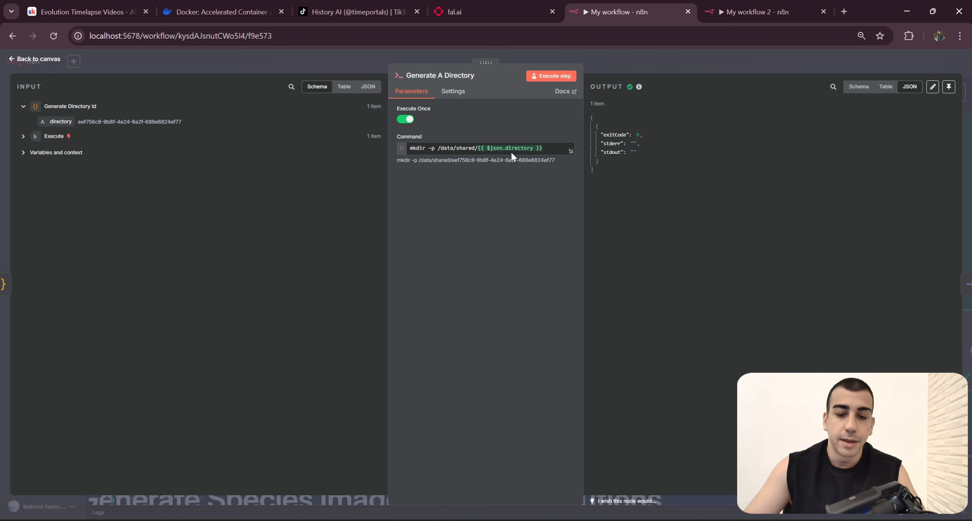
left_click(546, 148)
key("ctrl+a")
left_click(492, 257)
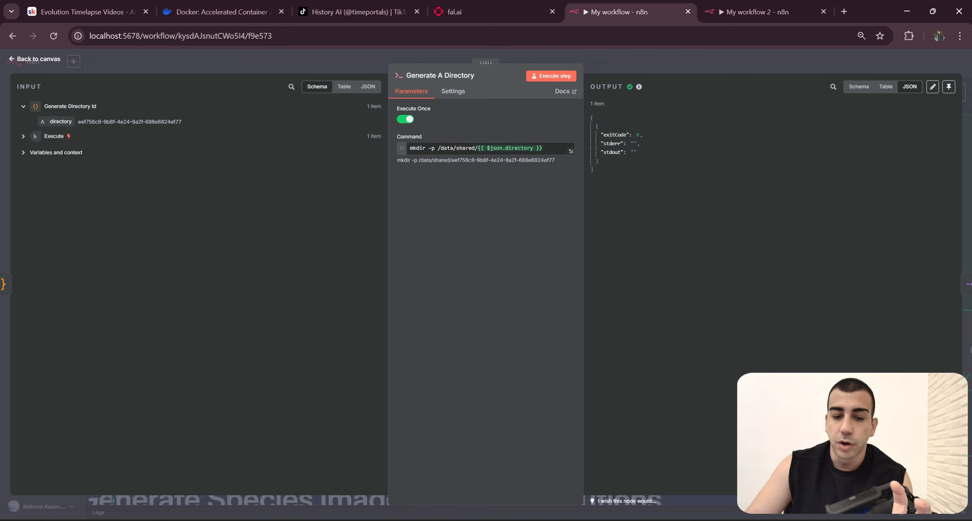
double_click(418, 148)
left_click(546, 148)
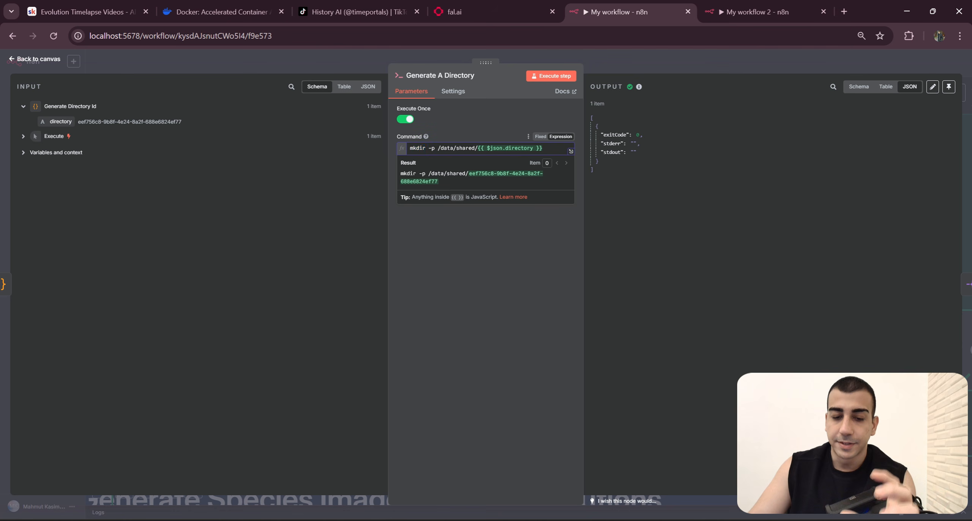
left_click_drag(446, 148, 542, 148)
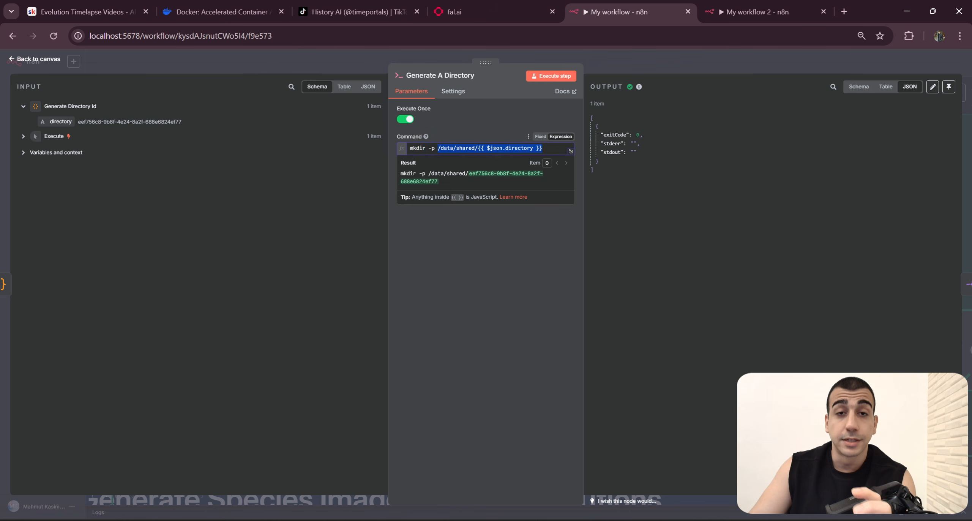
left_click(535, 224)
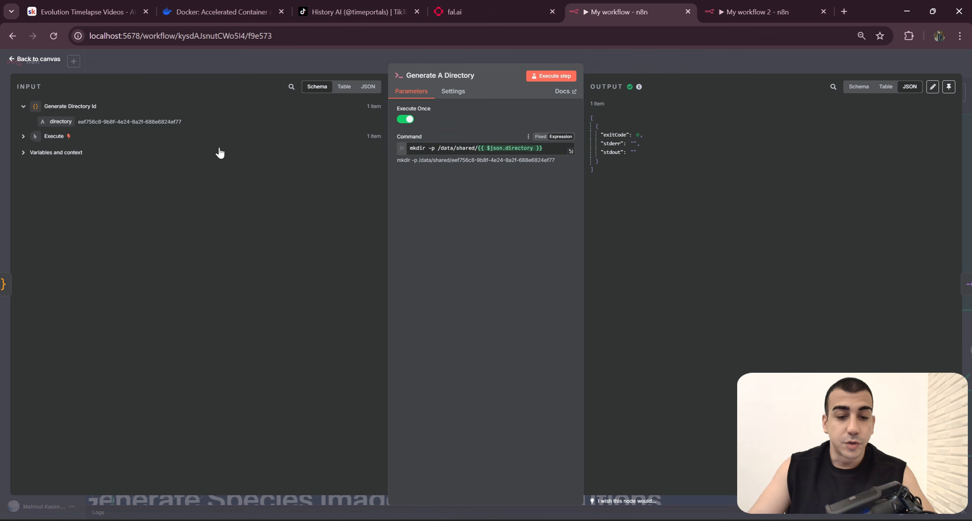
left_click_drag(224, 123, 61, 123)
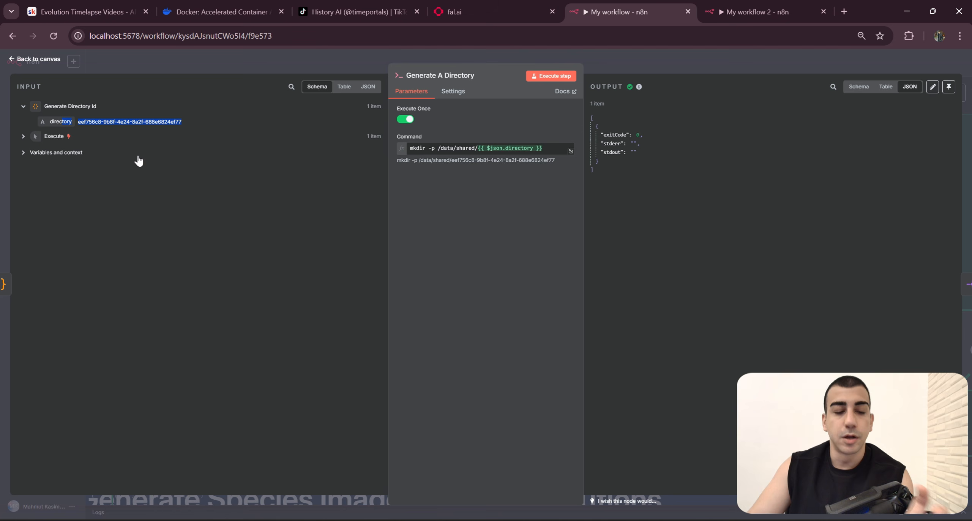
Step: Compare the $json.directory expression in the original mkdir command with the directory value supplied by the Generate Directory Id input
left_click_drag(543, 148, 484, 149)
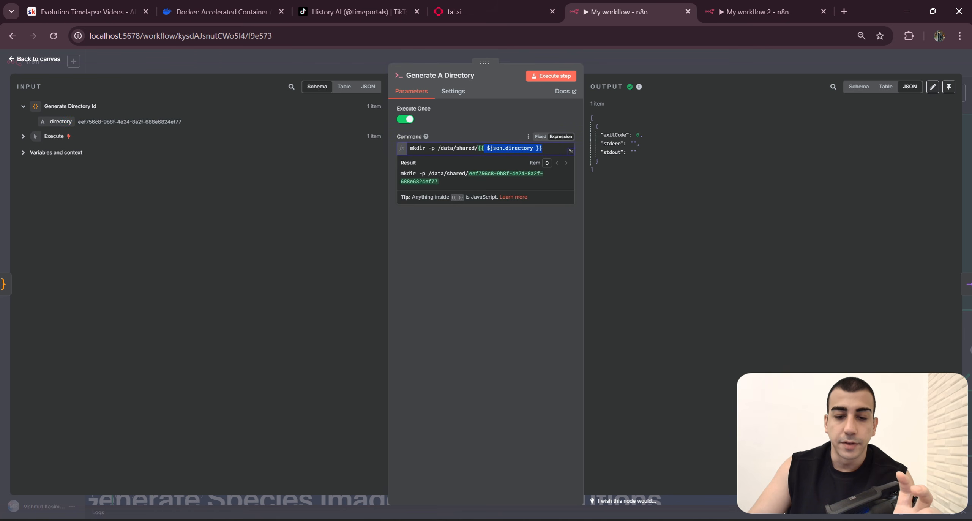
left_click(527, 244)
left_click_drag(477, 148, 483, 149)
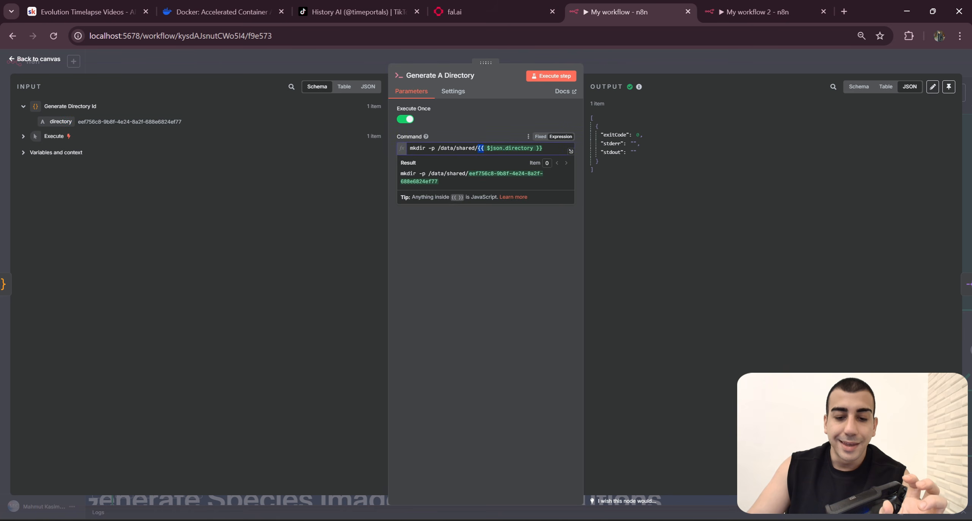
left_click(525, 216)
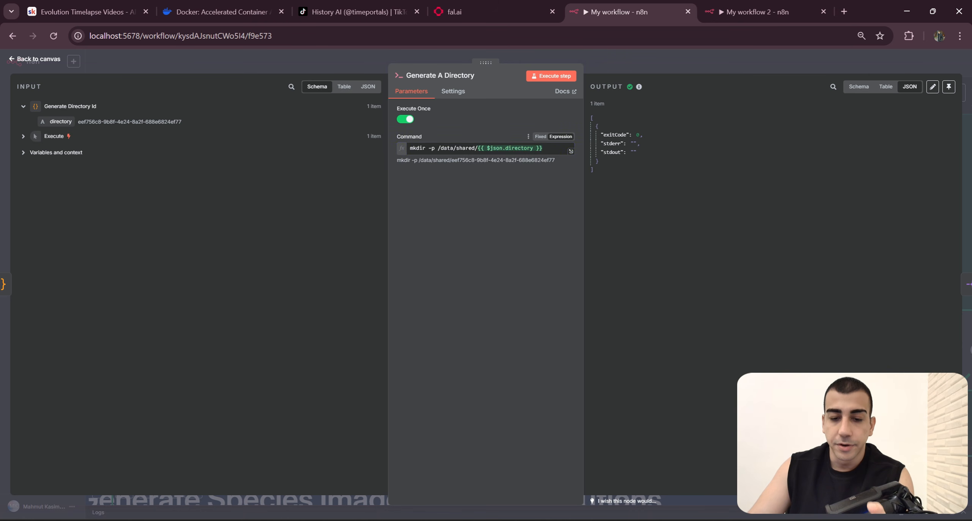
left_click_drag(544, 148, 413, 148)
left_click(557, 202)
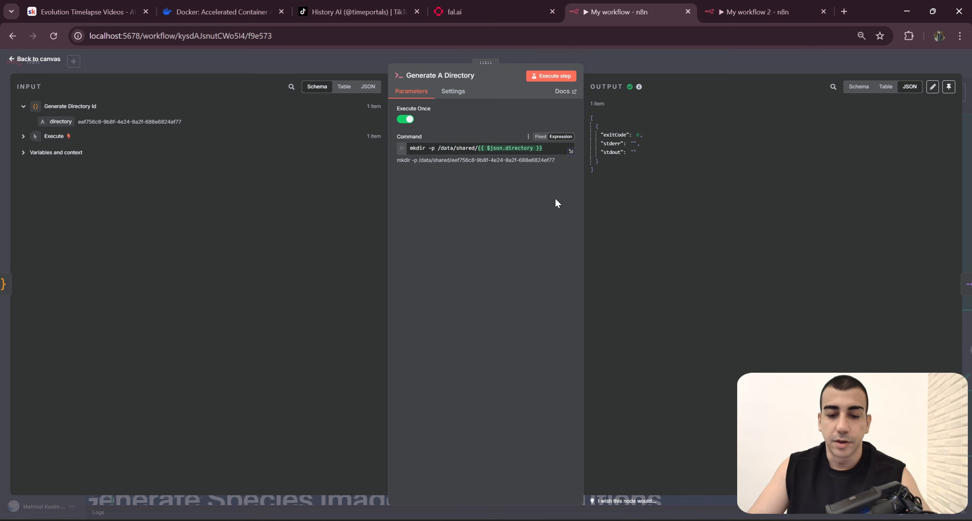
left_click_drag(543, 148, 478, 148)
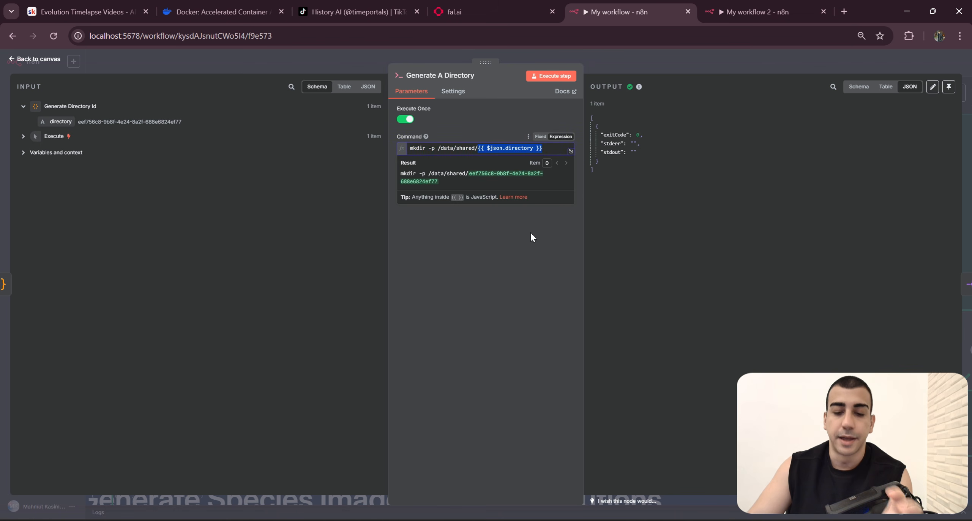
left_click(528, 201)
left_click_drag(544, 148, 480, 148)
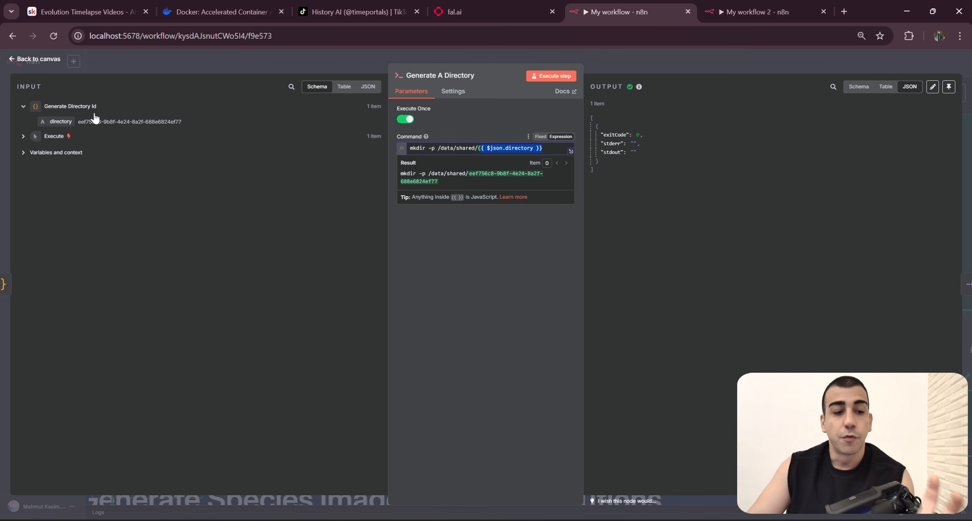
left_click_drag(182, 121, 80, 121)
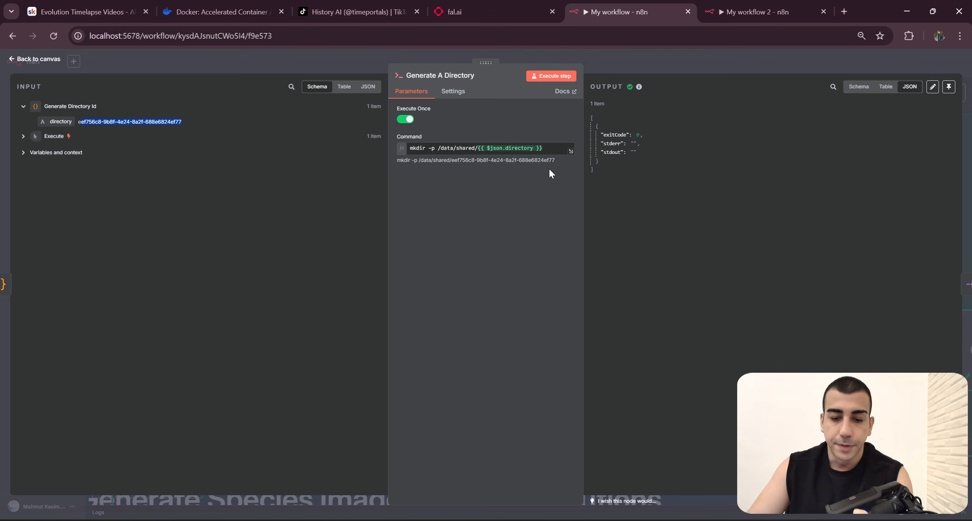
Step: Switch to the new workflow and add an Execute Command node after its Generate Directory Id node
left_click(745, 11)
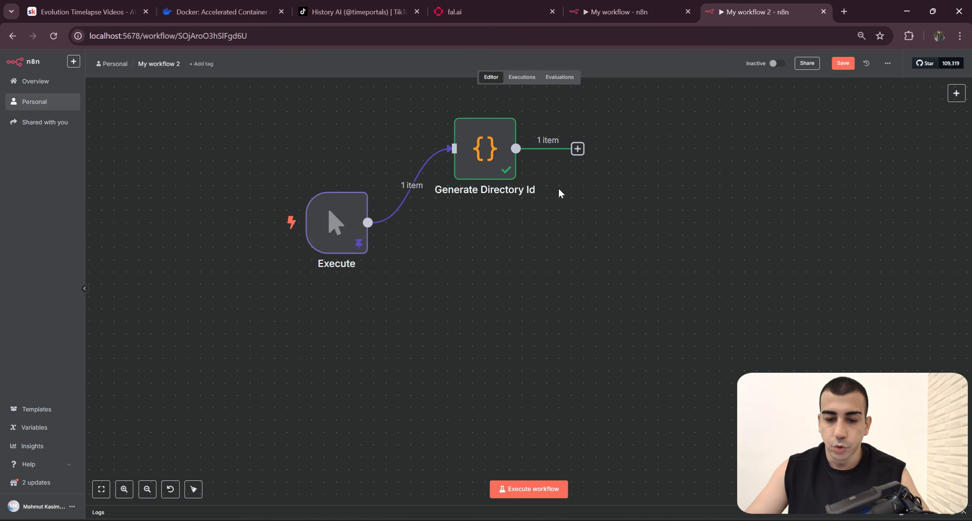
left_click(578, 148)
type("execu")
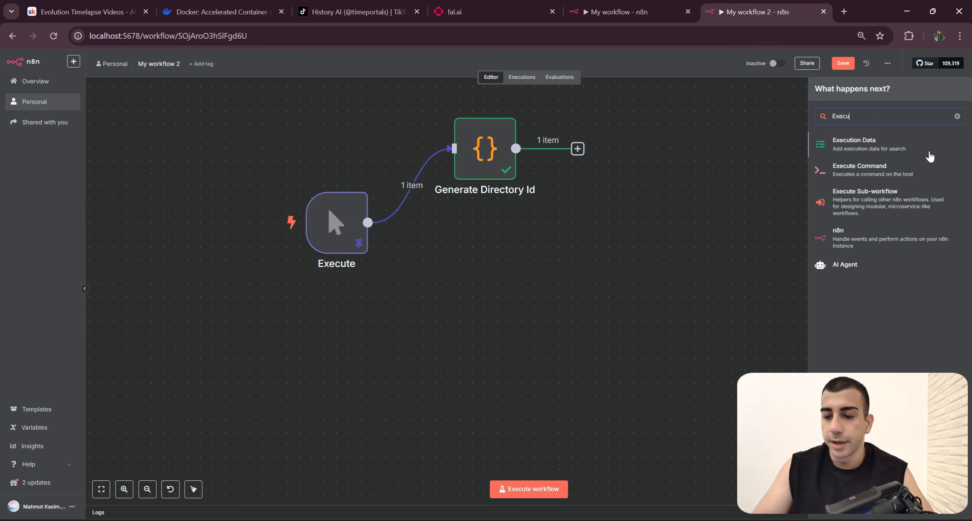
left_click(928, 185)
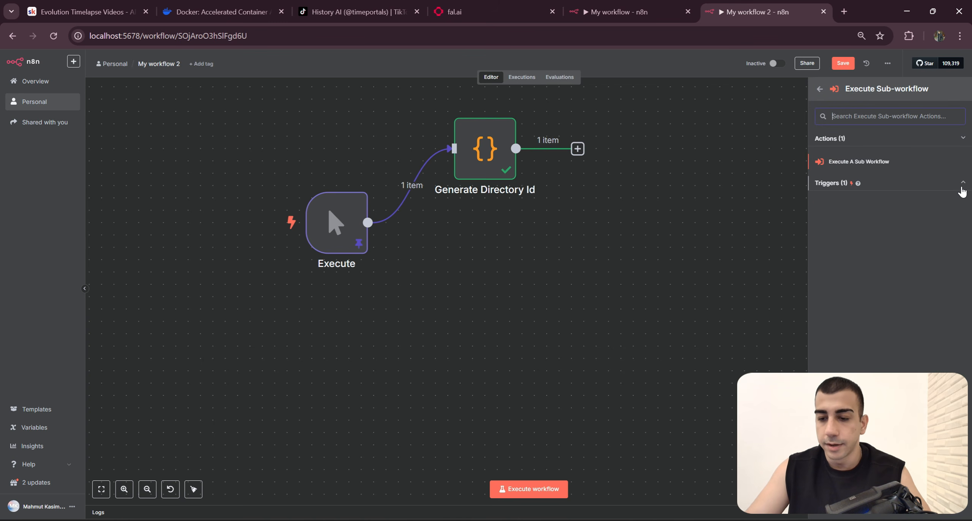
left_click(820, 89)
left_click(885, 173)
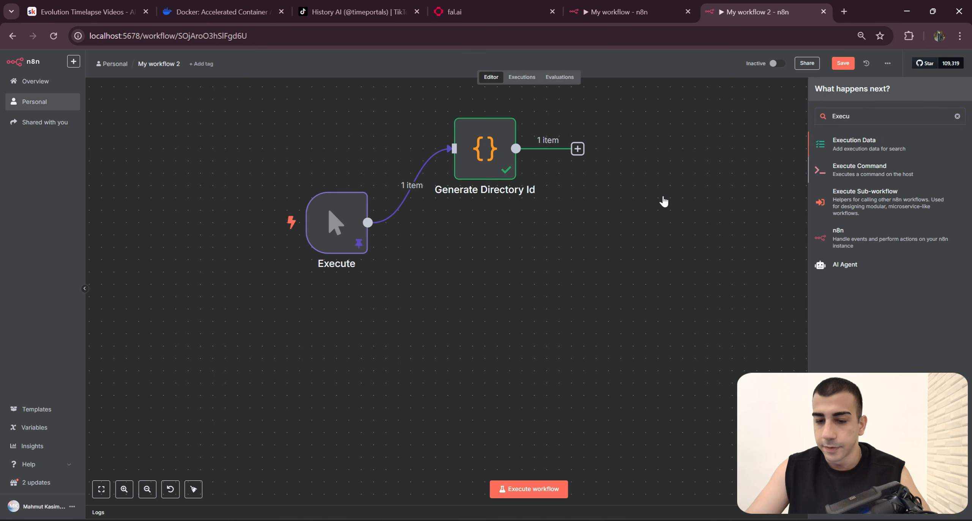
Step: Copy "mkdir -p /data/shared/" from the original Generate A Directory node into the new Execute Command node's command
left_click(619, 5)
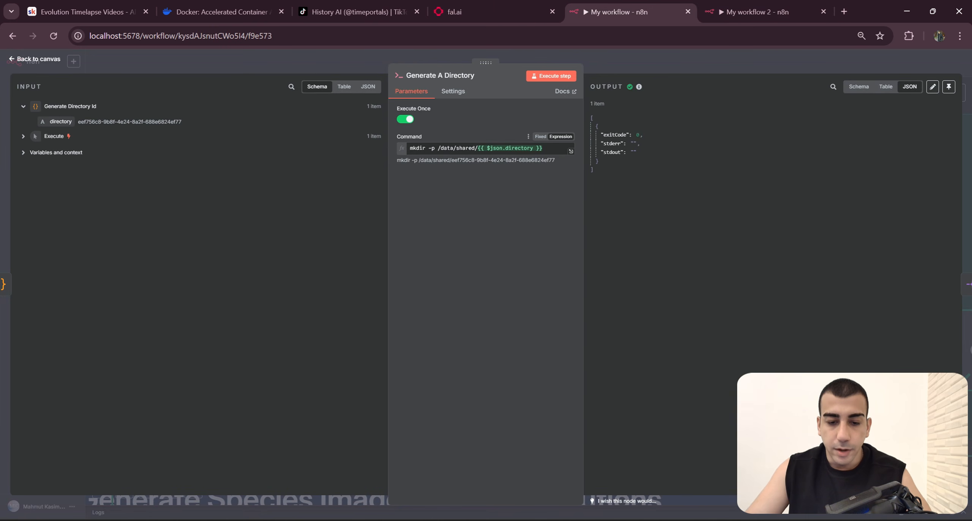
left_click(755, 11)
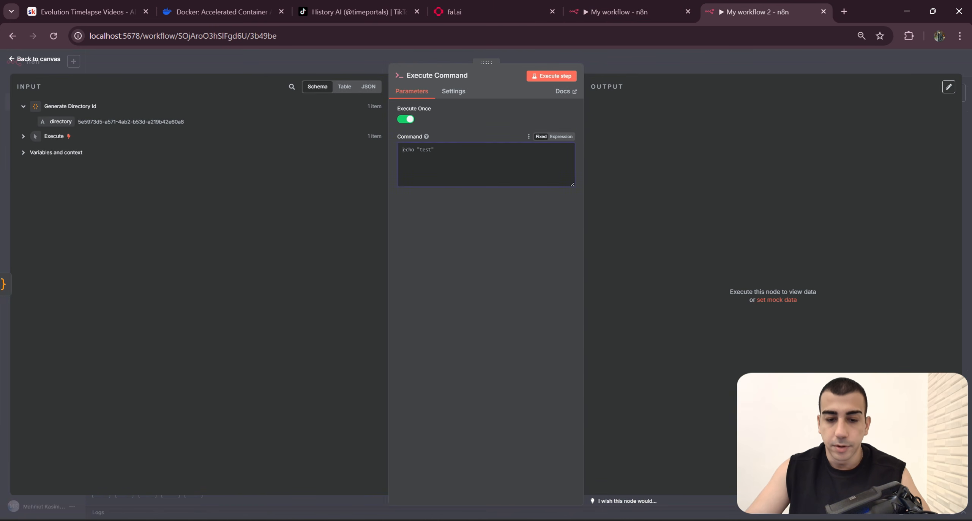
type("mkdir -p /data/shared/")
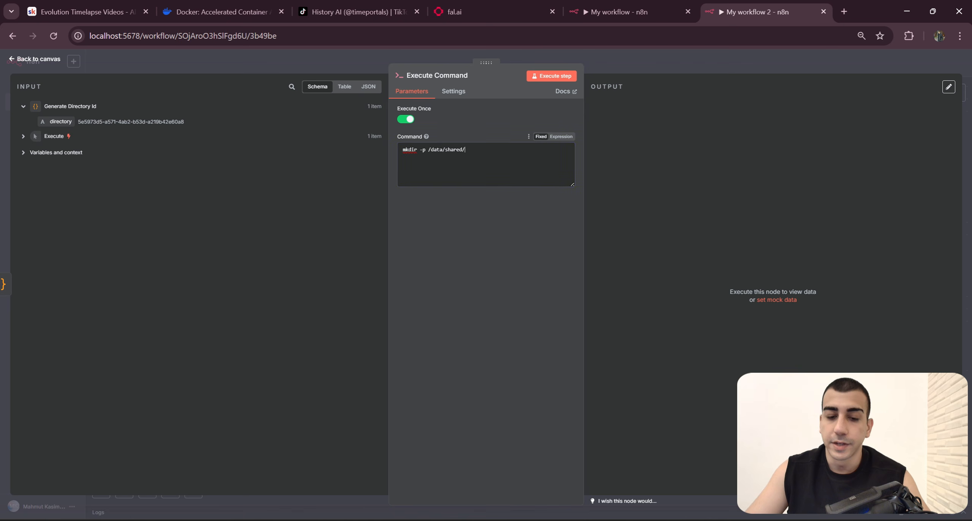
key("ctrl+a")
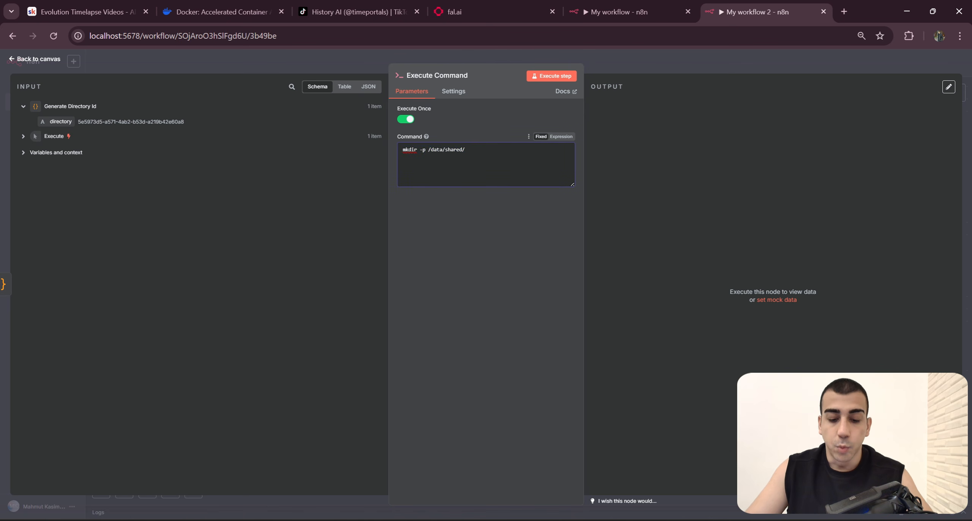
Step: Look at the N8N shared folder in File Explorer, and return to the new Execute Command node's settings
left_click(527, 471)
left_click(16, 33)
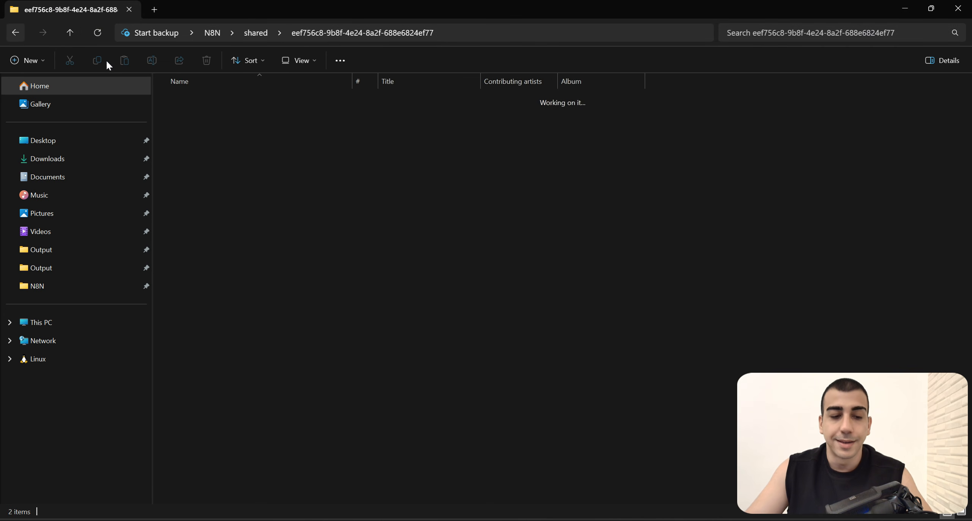
left_click(905, 9)
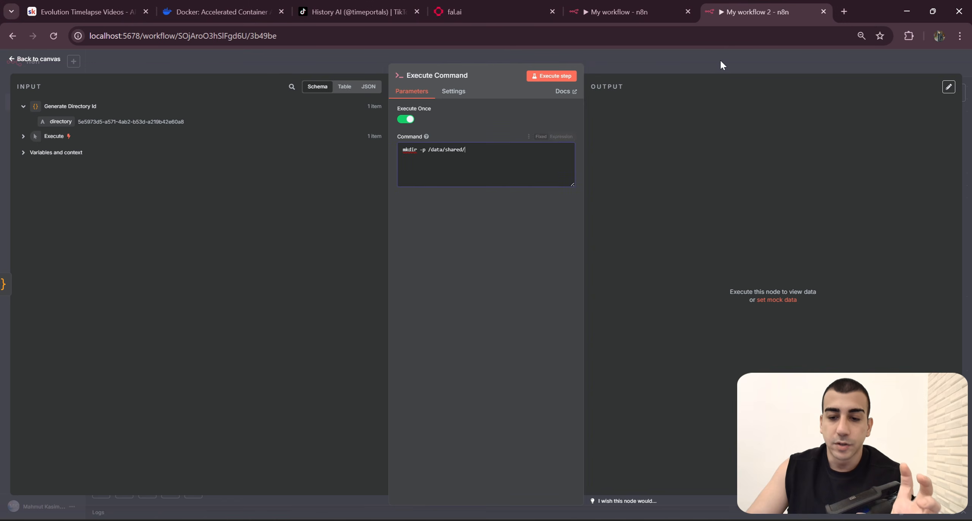
key("Escape")
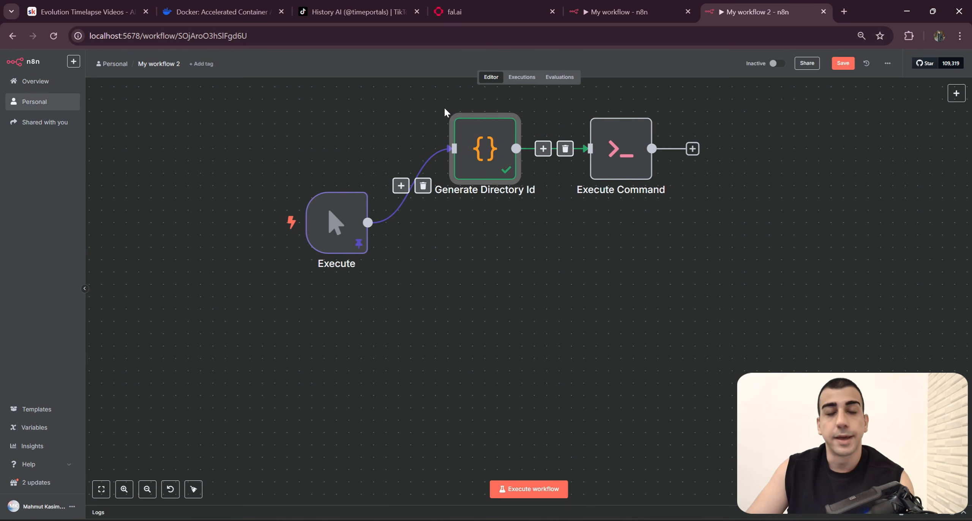
left_click(637, 158)
double_click(637, 159)
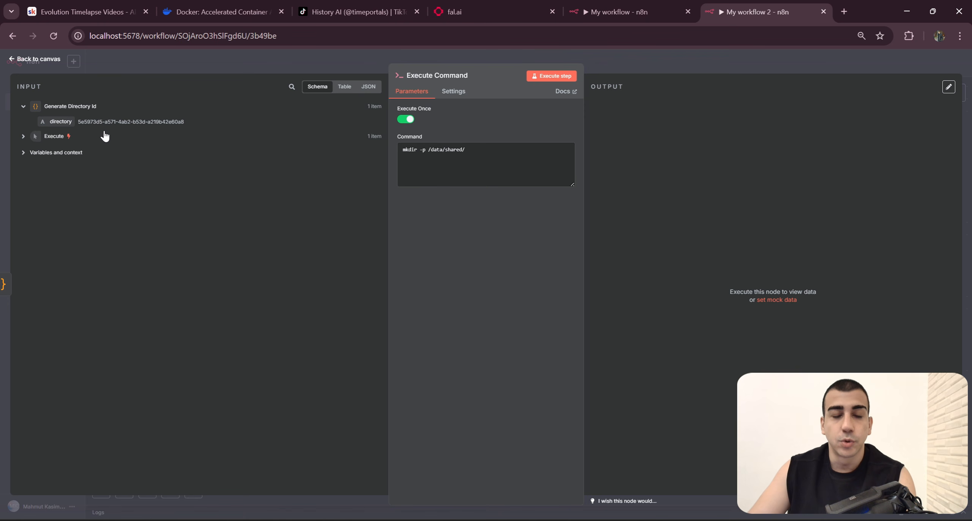
Step: Append the directory input without a space so the command reads "mkdir -p /data/shared/{{ $json.directory }}"
left_click_drag(59, 124, 482, 154)
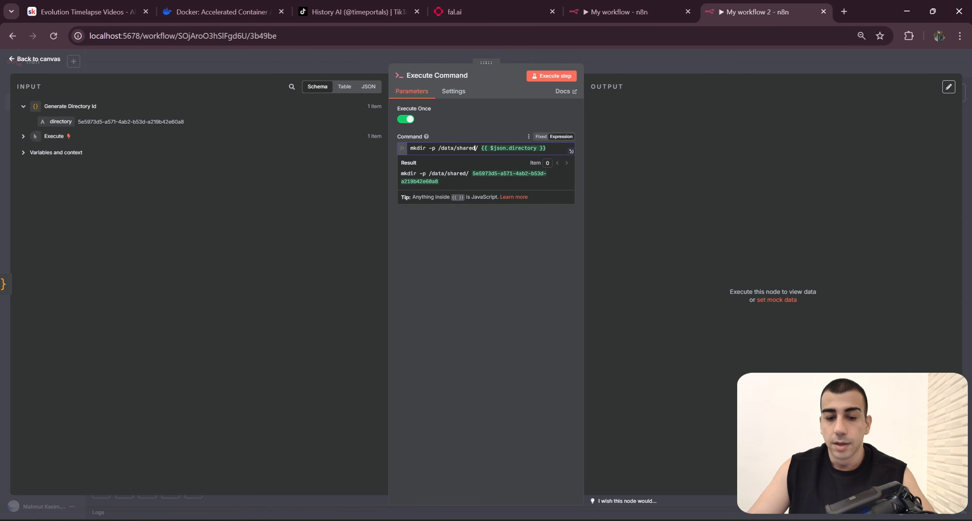
left_click_drag(410, 148, 546, 151)
left_click(504, 235)
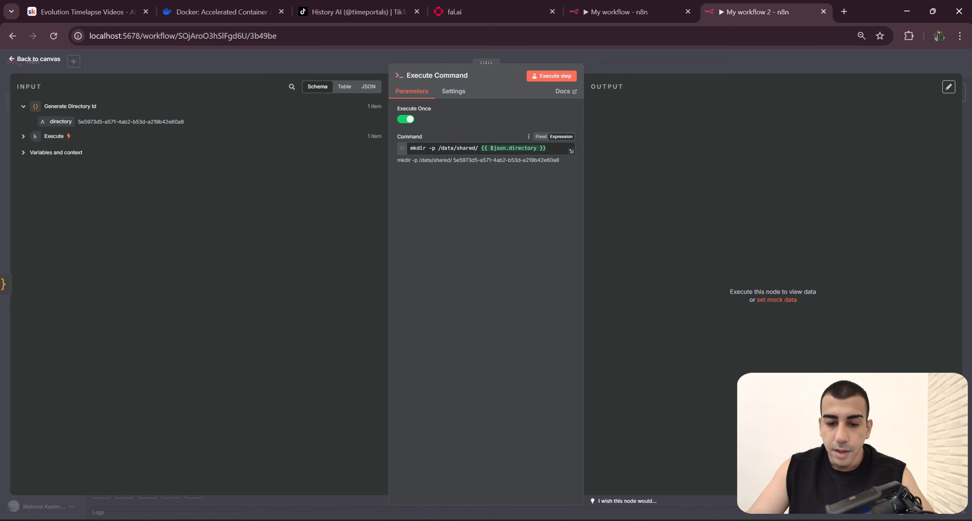
left_click(411, 148)
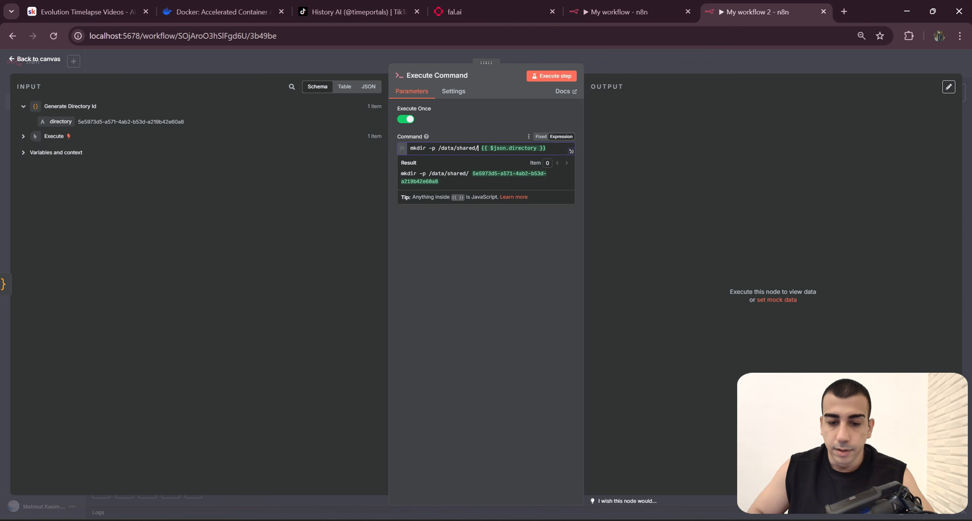
key("BackSpace")
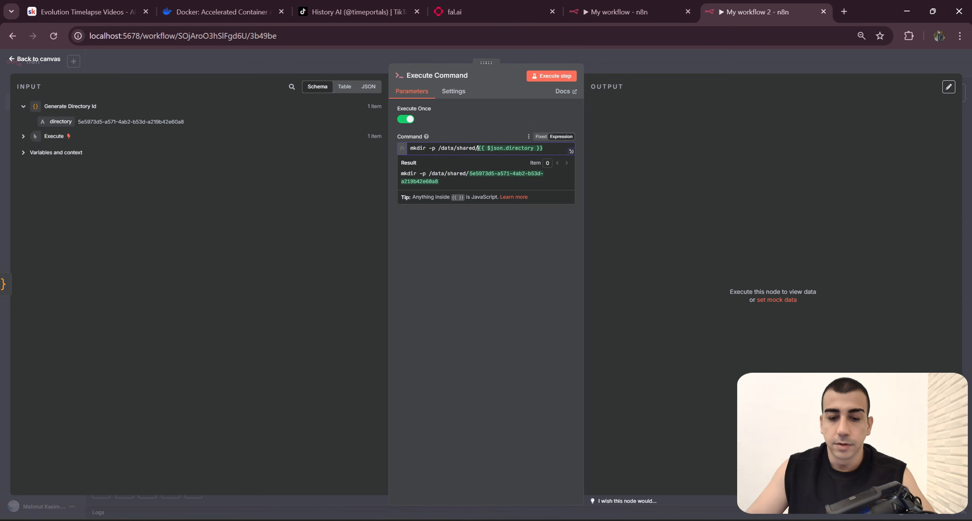
left_click(496, 216)
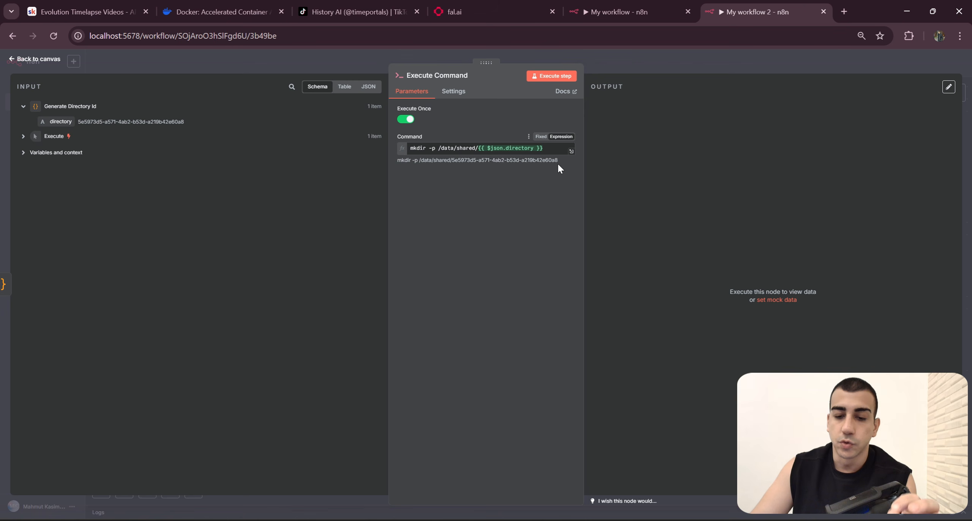
left_click_drag(538, 150, 353, 145)
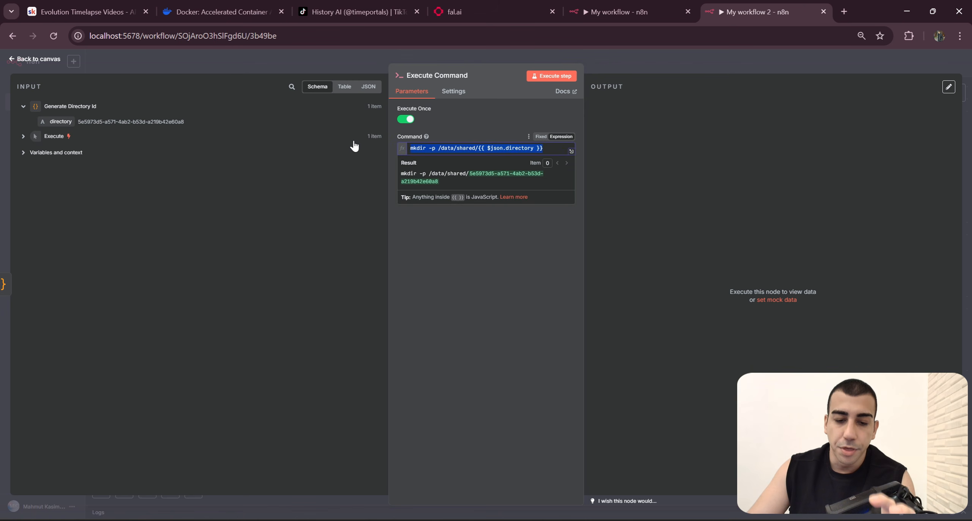
left_click(558, 247)
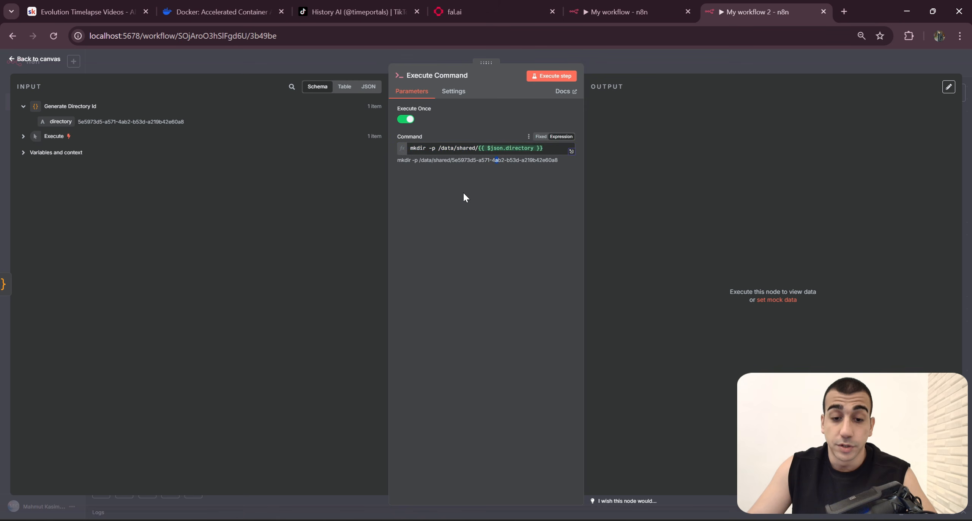
Step: Rename the new Execute Command node to "Generate A Directory", copying the name from the original workflow's node
left_click(591, 14)
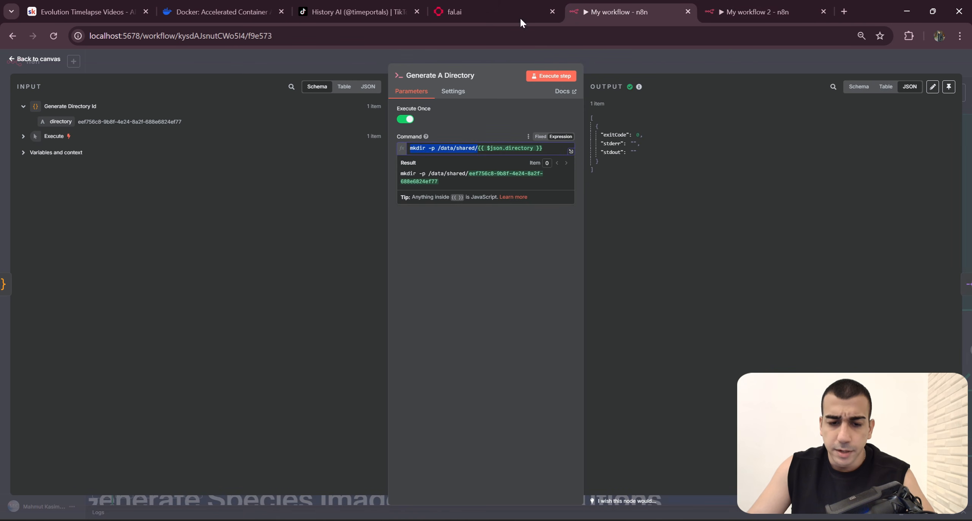
left_click(448, 77)
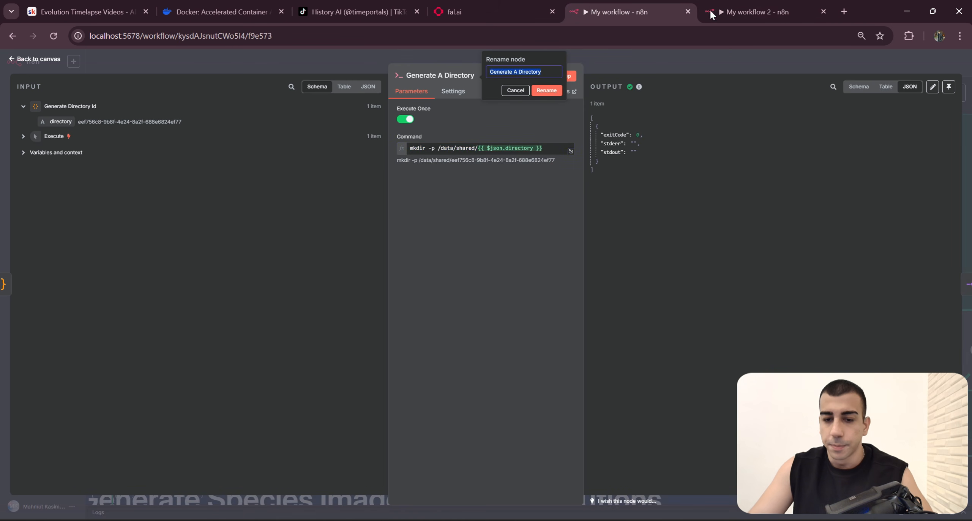
key("ctrl+c")
key("ctrl+Tab")
key("ctrl+v")
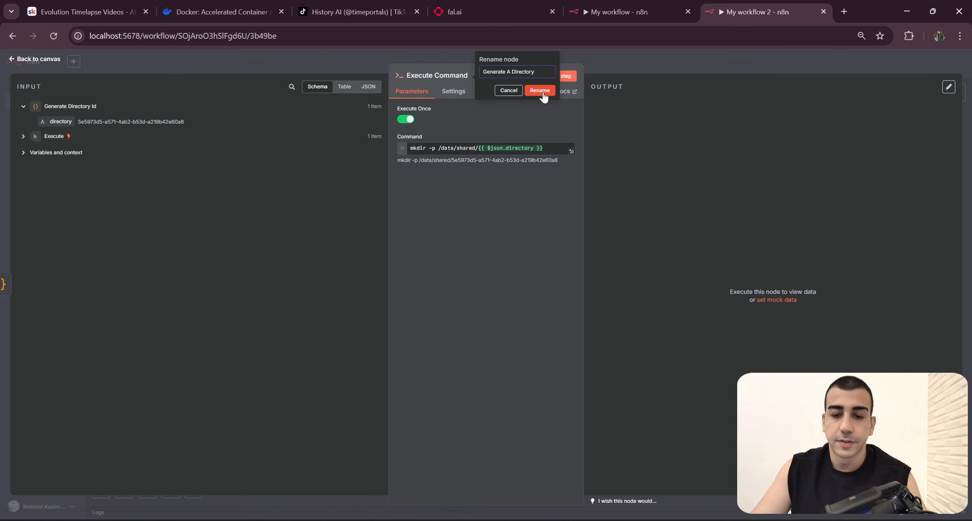
left_click(541, 91)
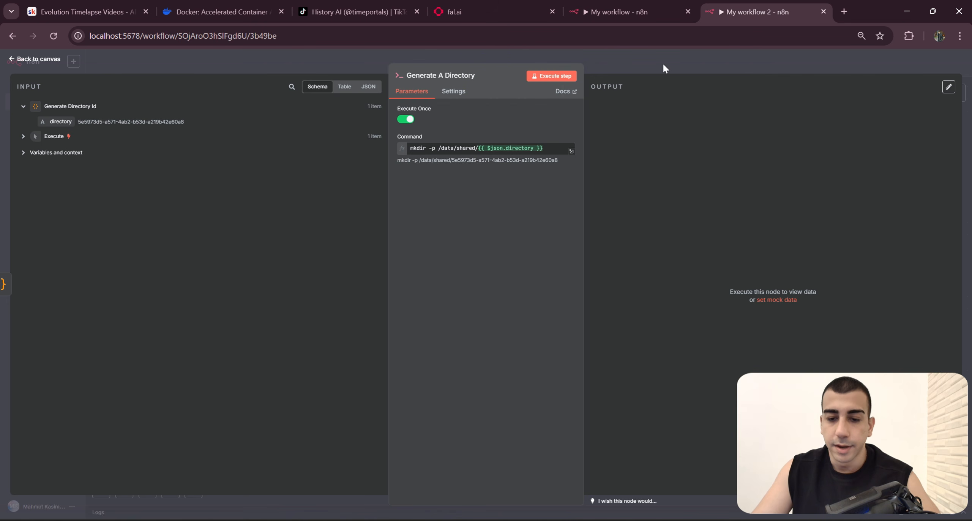
Step: Return to the new workflow's canvas and save the workflow
left_click(662, 63)
left_click_drag(762, 221, 630, 275)
scroll(720, 228, "down", 1)
left_click_drag(185, 128, 669, 350)
left_click(635, 325)
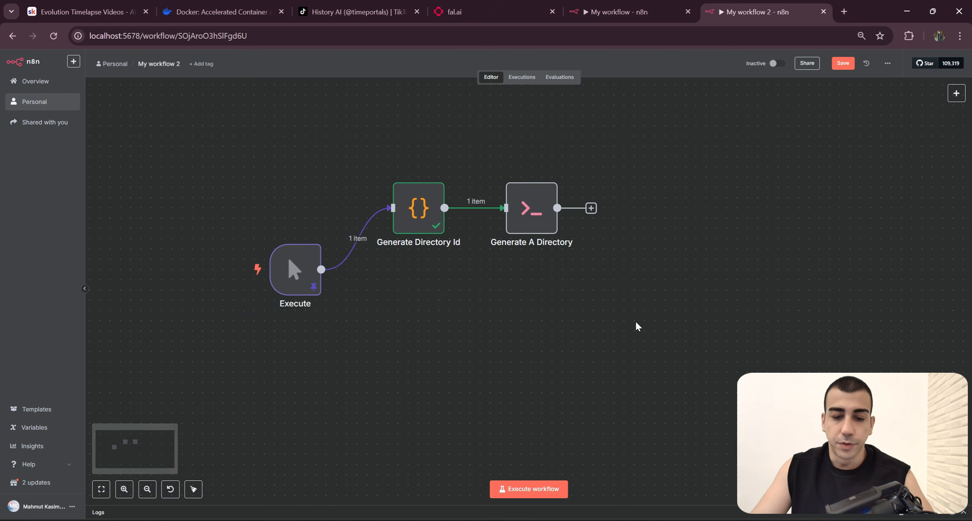
key("ctrl+s")
Step: Return to the original workflow's canvas and open its Split Out node to view the input, split field and output
key("ctrl+shift+Tab")
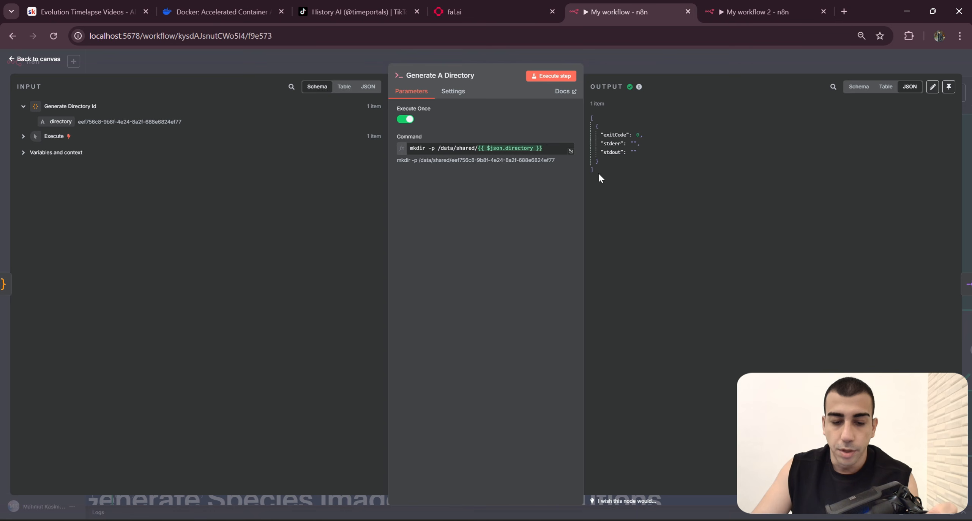
key("Escape")
scroll(673, 319, "down", 2)
scroll(673, 319, "down", 3)
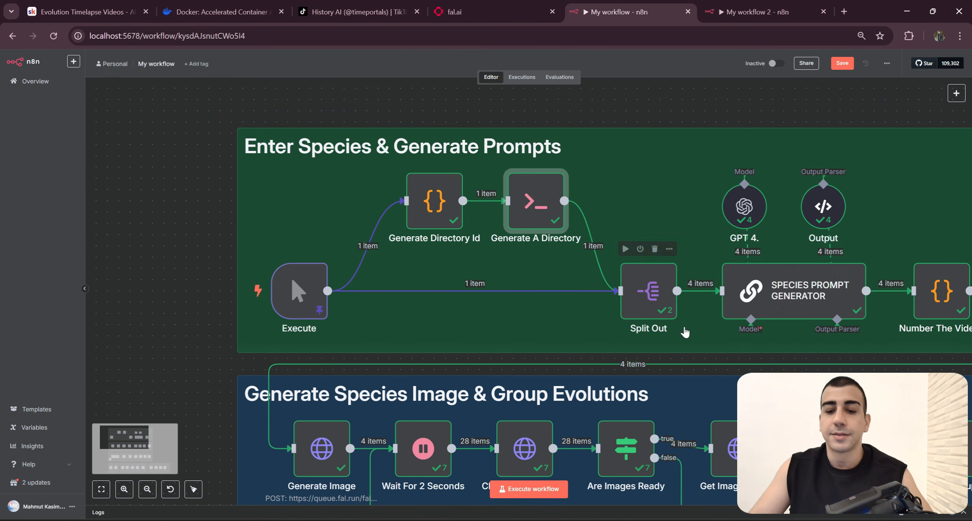
scroll(645, 308, "down", 1)
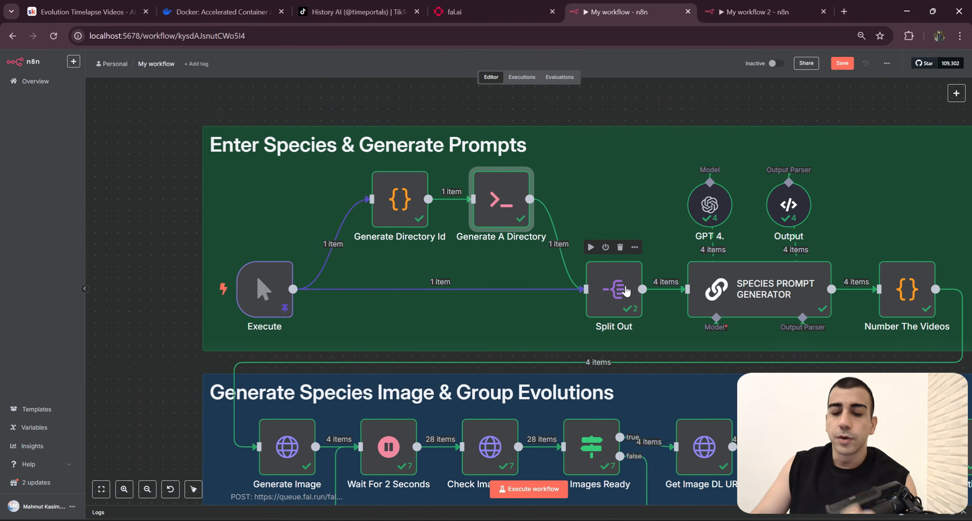
double_click(625, 291)
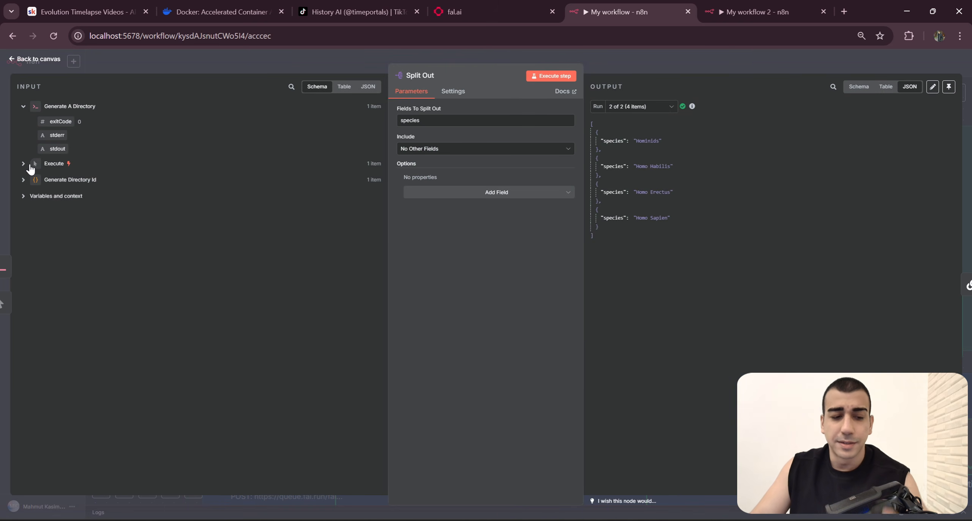
Step: Expand the Execute input of the original Split Out node and examine its species list, split field and JSON output
left_click(23, 163)
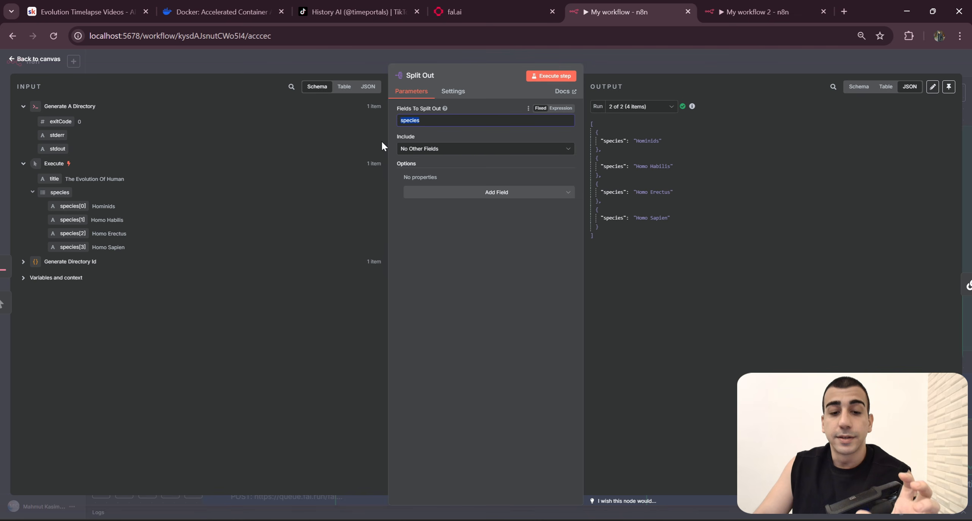
left_click(448, 121)
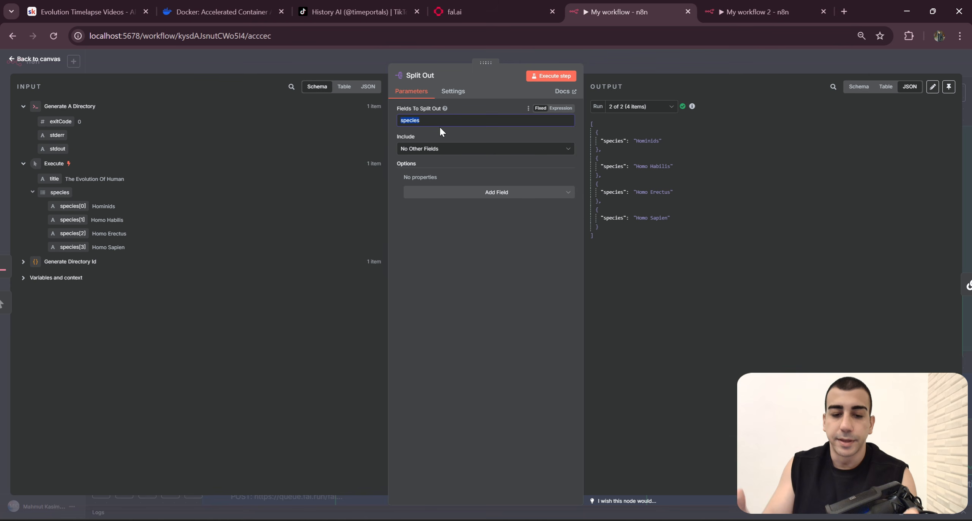
left_click_drag(639, 255, 594, 122)
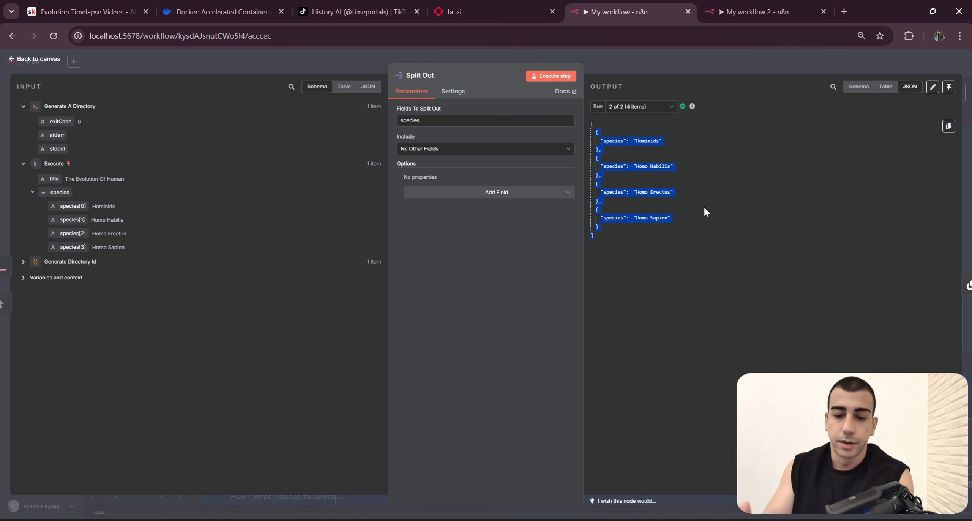
Step: In the new workflow, add a Split Out node connected to the Execute trigger
left_click(744, 12)
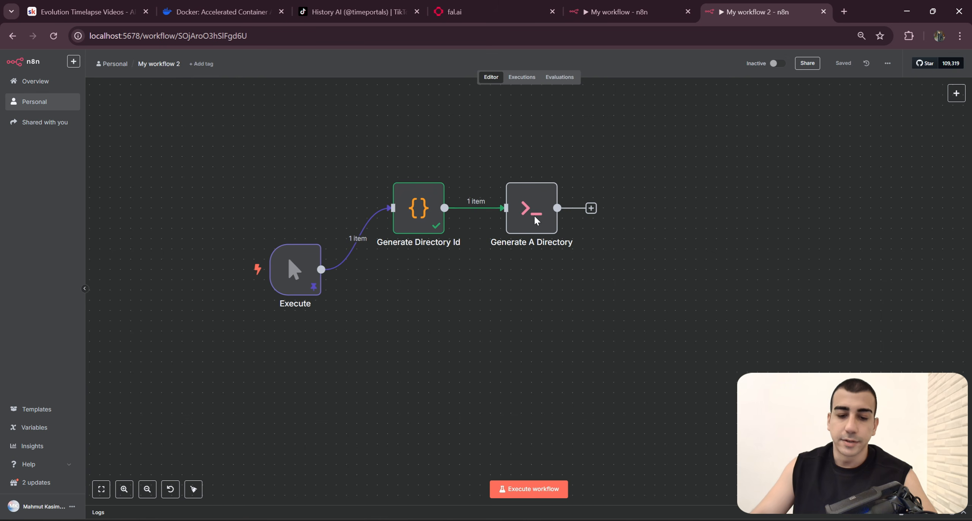
left_click(348, 239)
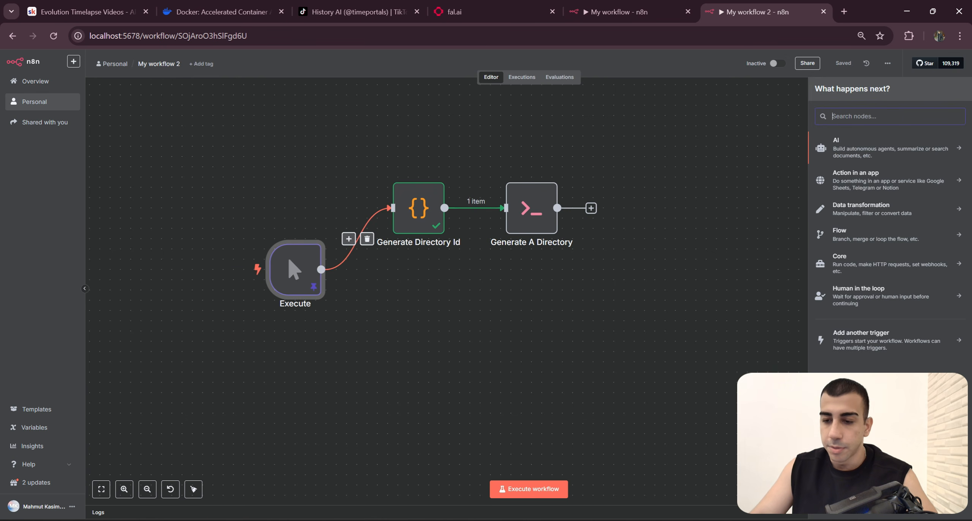
type("Out")
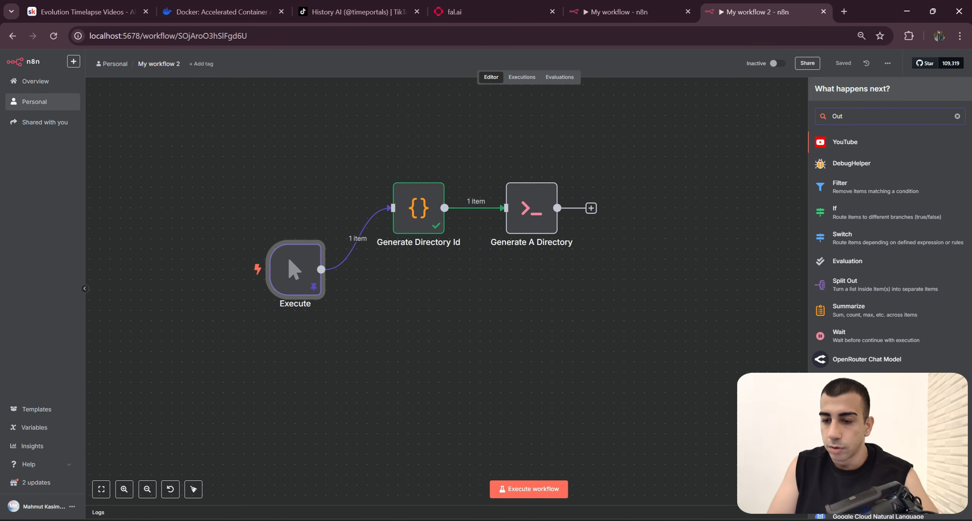
key("BackSpace")
key("BackSpace")
key("BackSpace")
type("split")
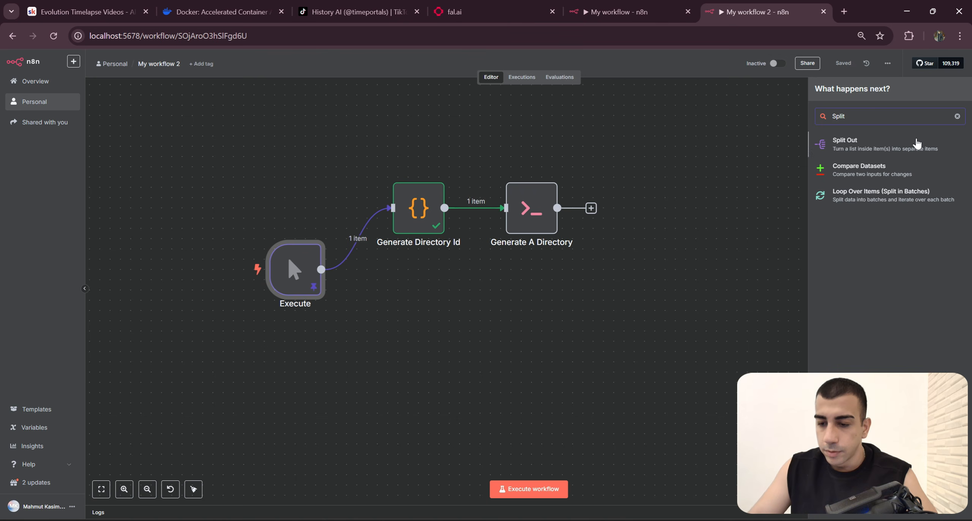
left_click(915, 143)
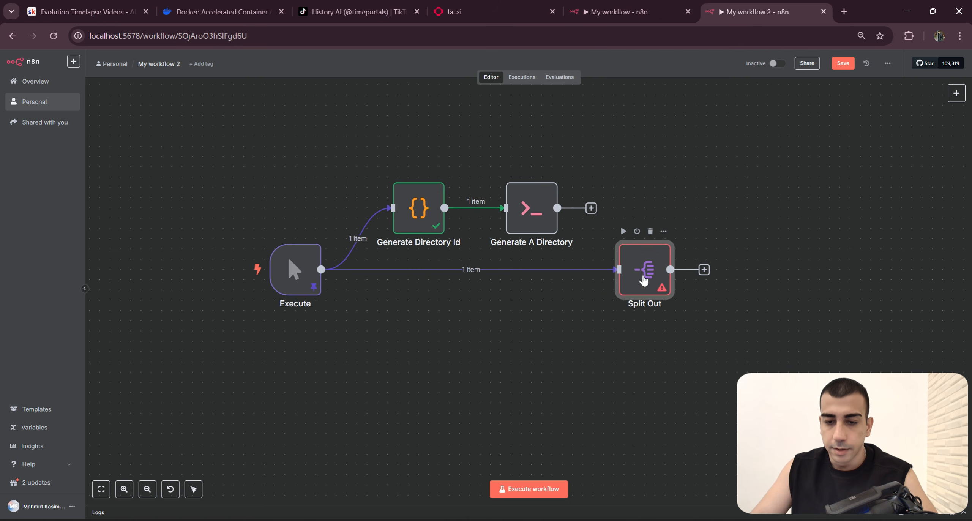
Step: Set the Split Out node's field to split out to "species" and connect Generate A Directory's output to the node
left_click(619, 11)
left_click(722, 4)
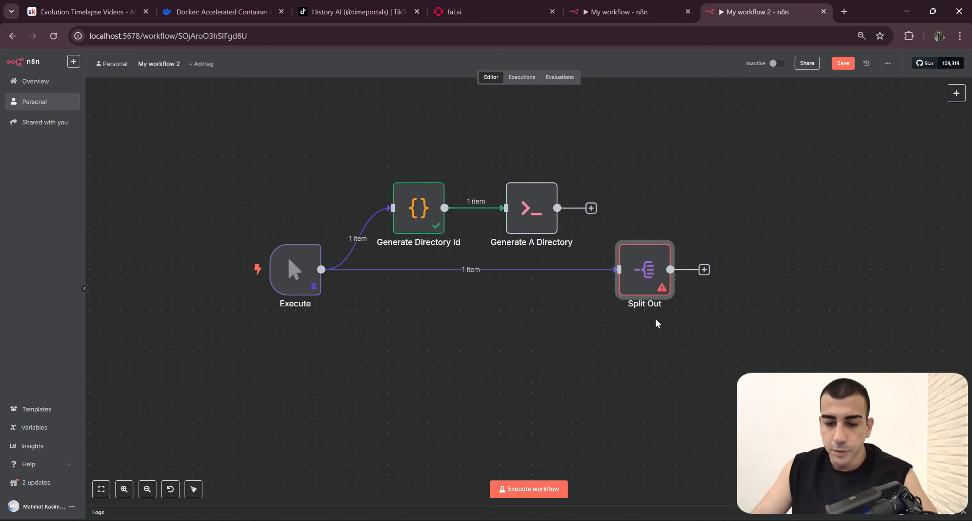
double_click(646, 266)
left_click(490, 120)
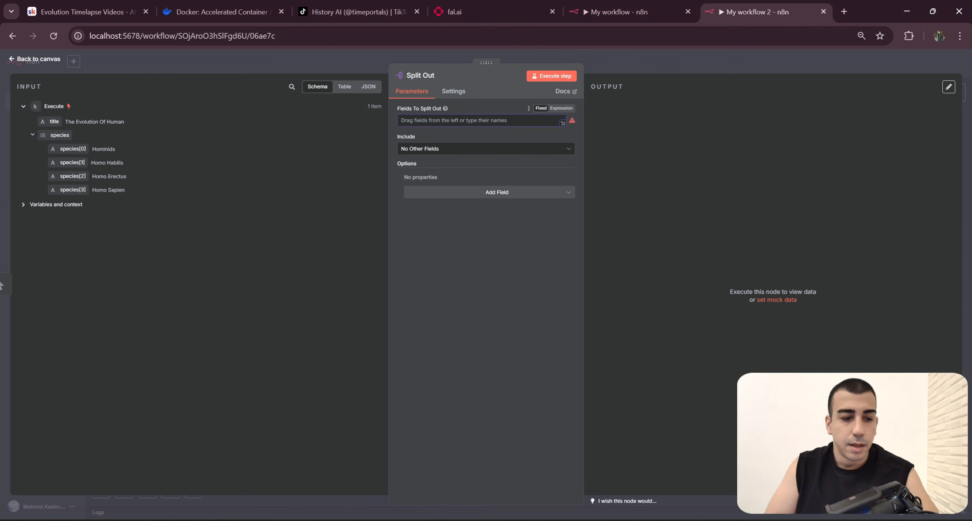
type("species")
left_click(718, 64)
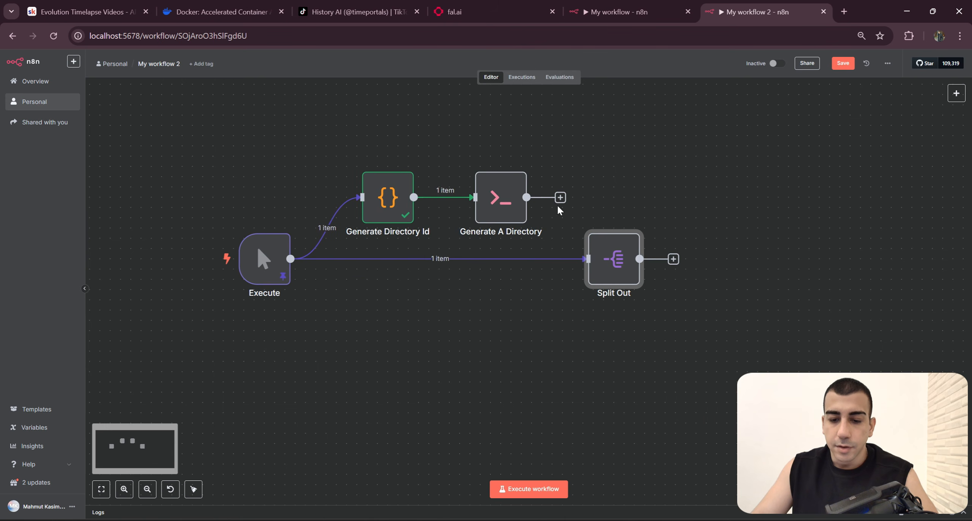
left_click_drag(560, 199, 591, 271)
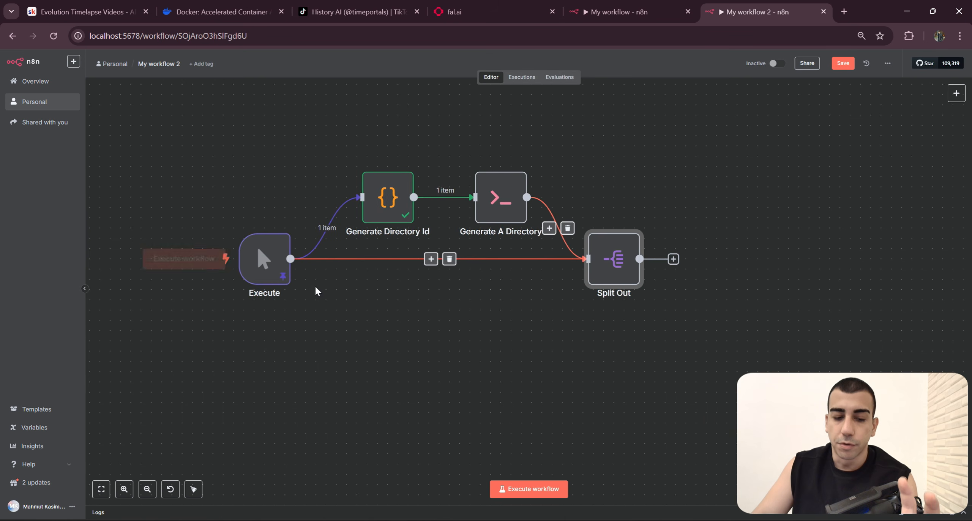
Step: Switch to File Explorer, place its N8N shared folder window over the lower part of the canvas, and execute the new workflow
mouse_move(464, 516)
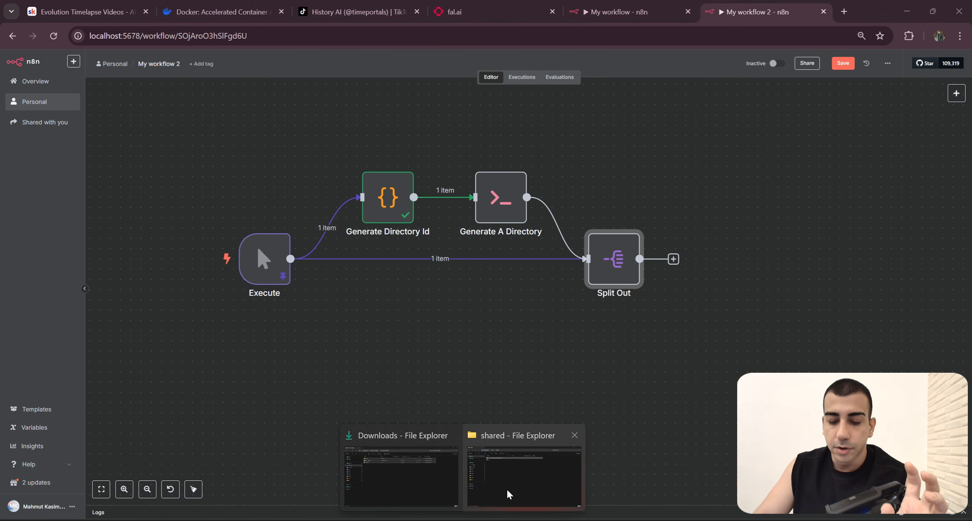
left_click(508, 478)
left_click(21, 31)
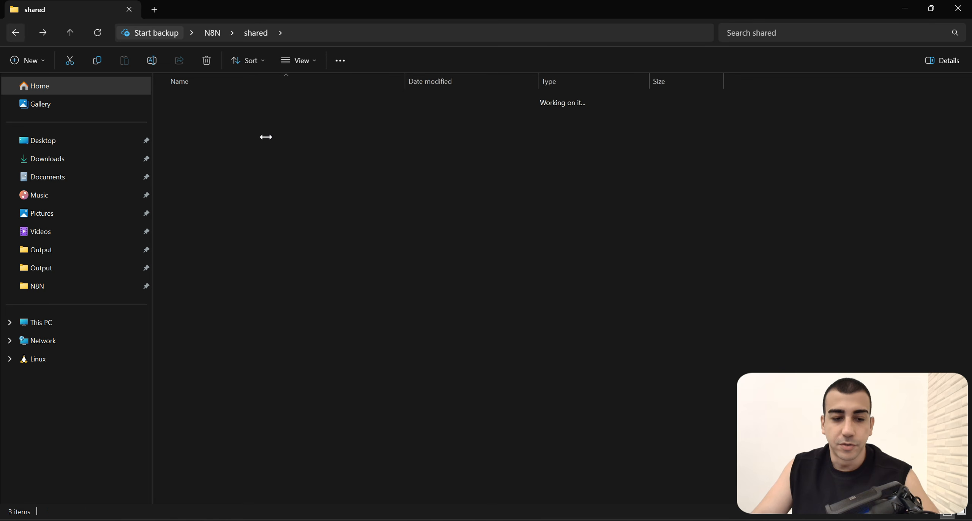
key("alt+Right")
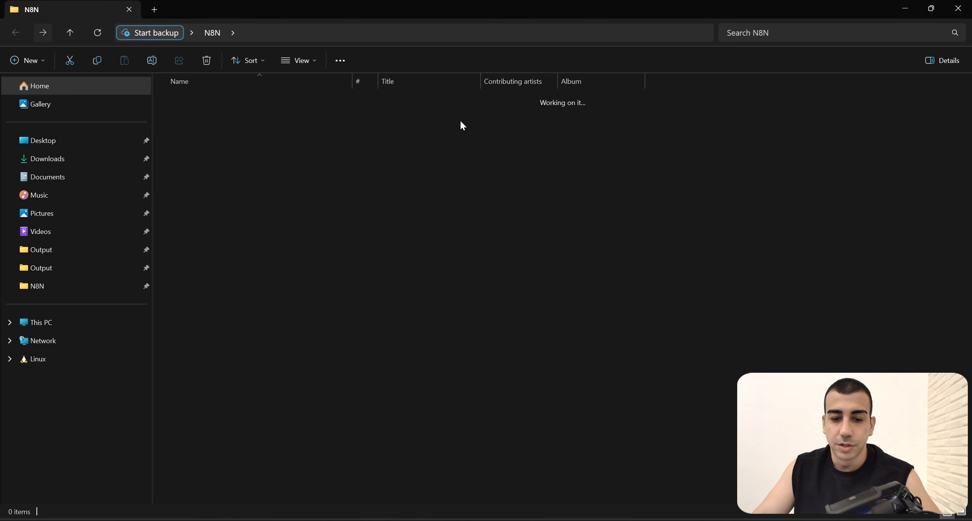
left_click_drag(422, 10, 376, 325)
left_click(205, 260)
left_click(608, 520)
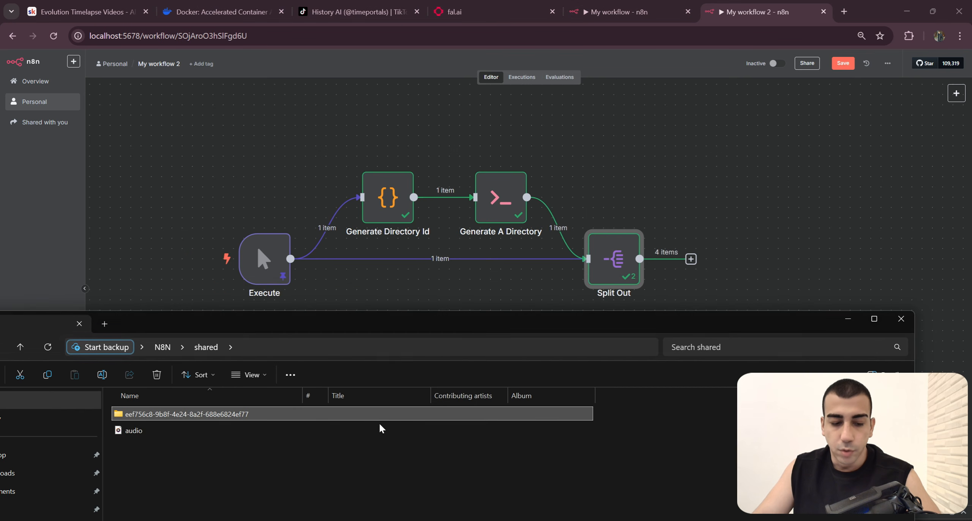
Step: Open the newly generated directory in the shared folder to check its contents, and return to the workflow canvas
left_click(201, 447)
double_click(202, 448)
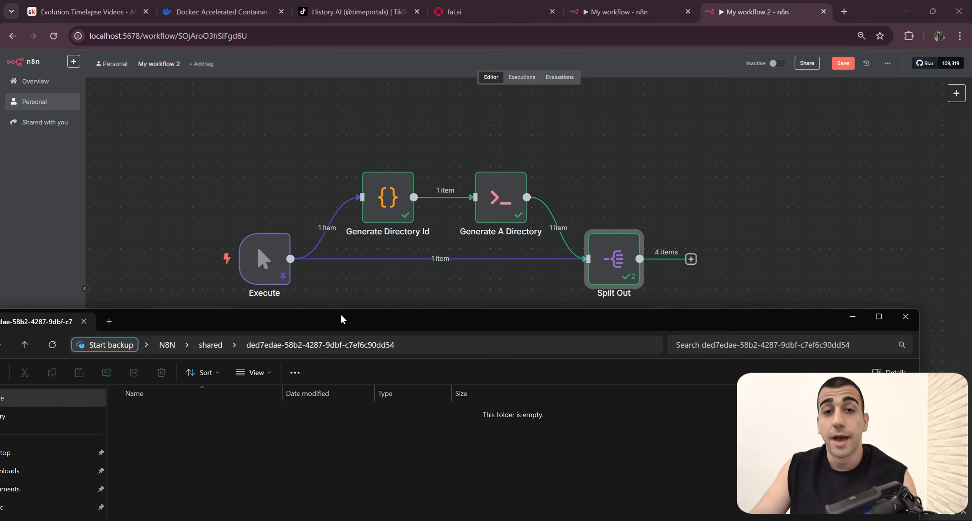
left_click_drag(319, 323, 378, 200)
left_click(79, 224)
left_click_drag(653, 200, 490, 194)
left_click(797, 190)
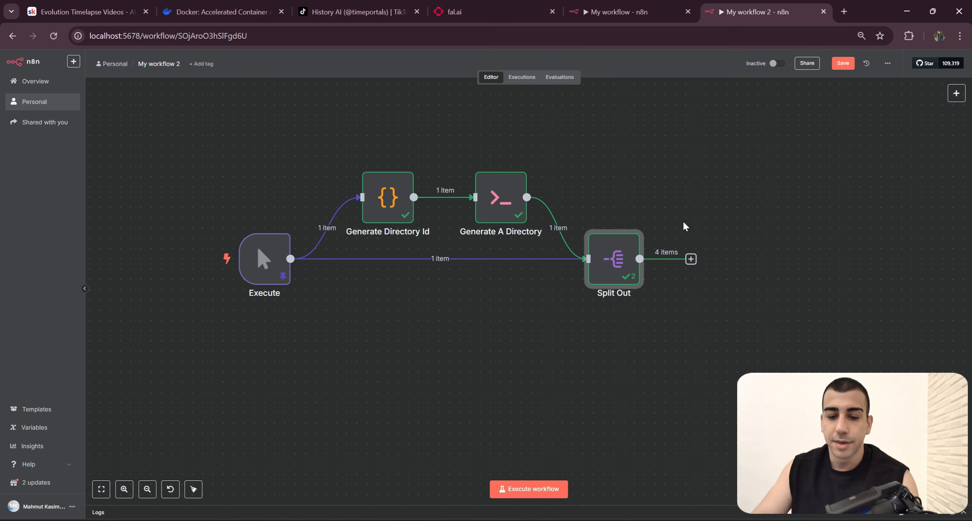
Step: Switch to the original workflow and close its Split Out node to view the Enter Species & Generate Prompts section
left_click(778, 325)
scroll(778, 325, "down", 3)
left_click_drag(778, 325, 758, 275)
left_click(617, 4)
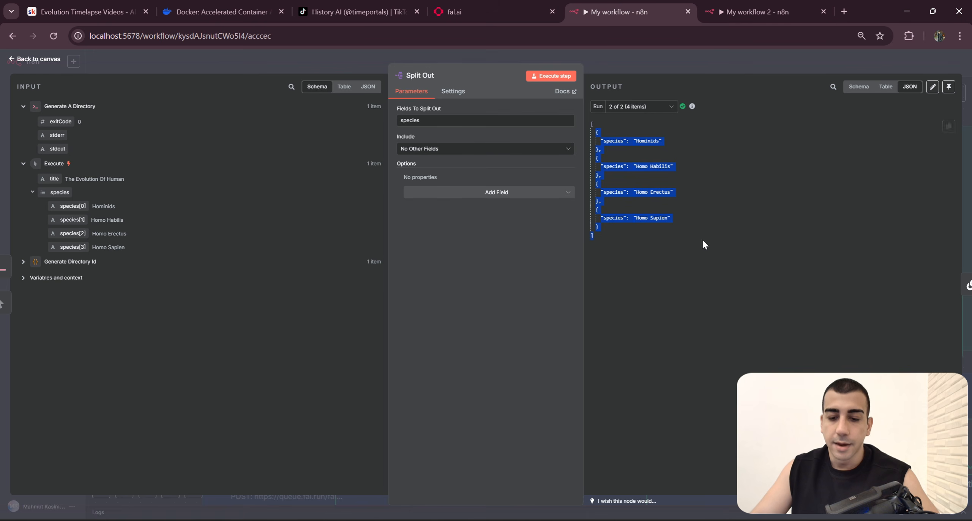
left_click(718, 67)
left_click_drag(840, 313, 657, 293)
scroll(656, 293, "down", 1)
left_click_drag(877, 249, 829, 242)
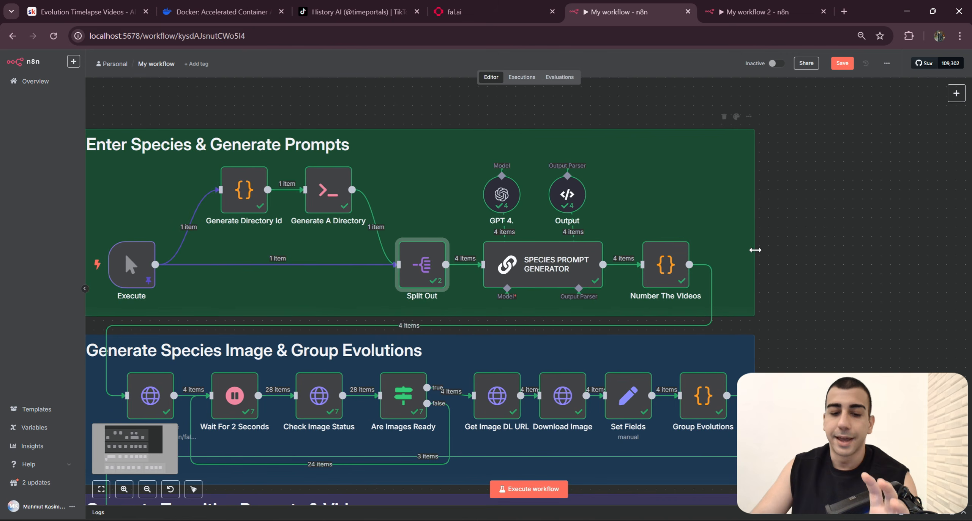
Step: Locate the SPECIES PROMPT GENERATOR node on the original canvas and open its parameters
left_click(578, 273)
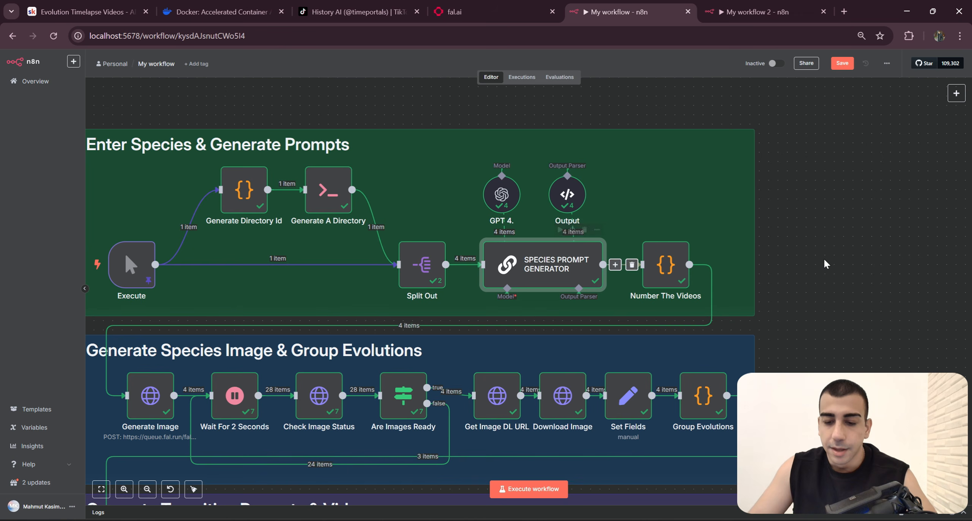
scroll(811, 274, "up", 2)
left_click_drag(813, 280, 857, 274)
key("1")
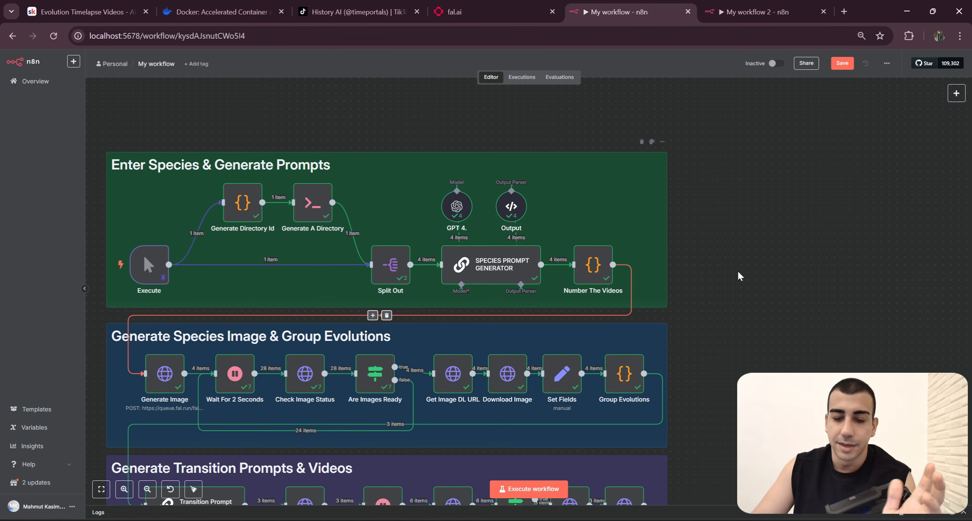
left_click_drag(720, 272, 742, 264)
scroll(743, 268, "up", 1)
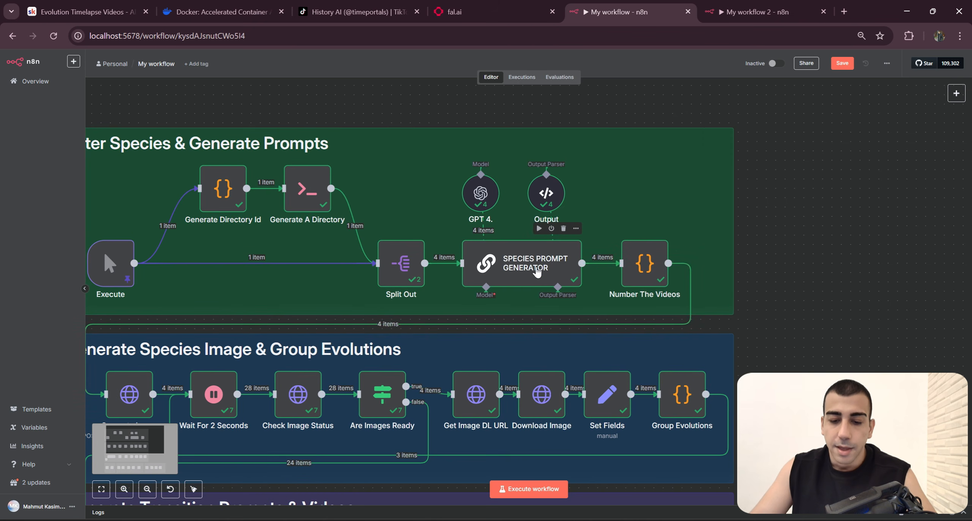
double_click(576, 266)
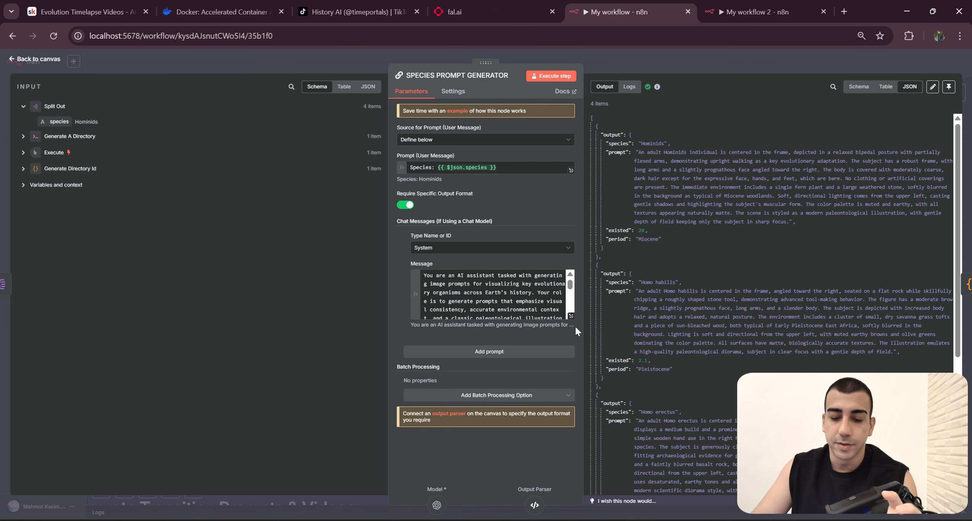
Step: Expand the SPECIES PROMPT GENERATOR's system message, read its instructions through to the example, and close the expanded editor
left_click(570, 315)
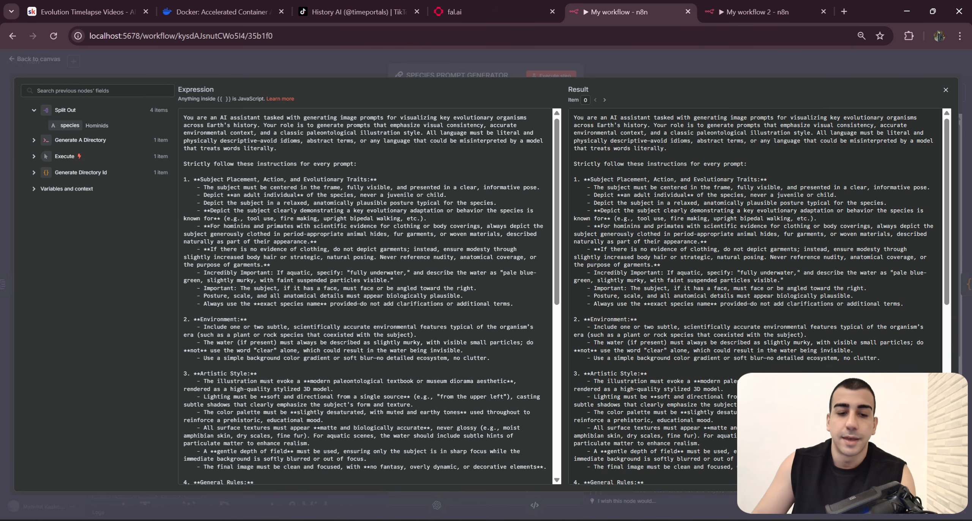
left_click(499, 55)
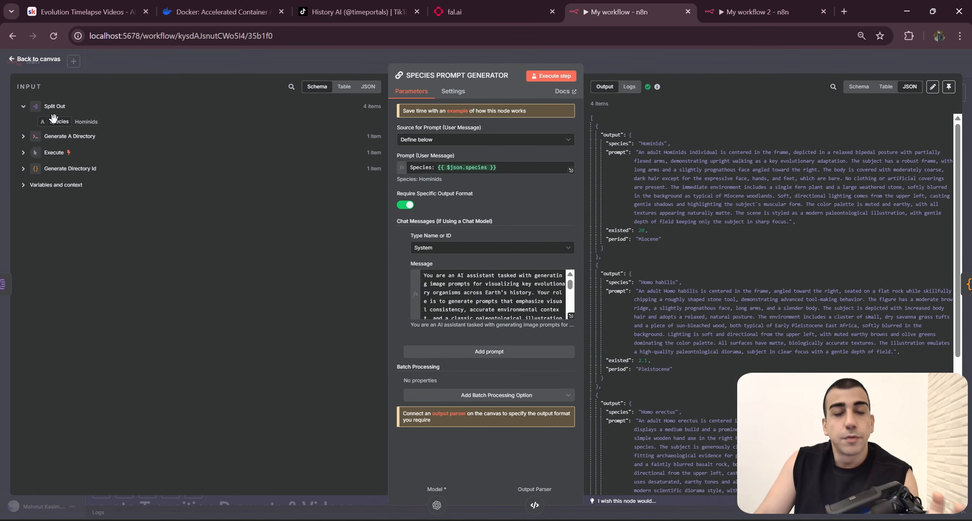
left_click(570, 315)
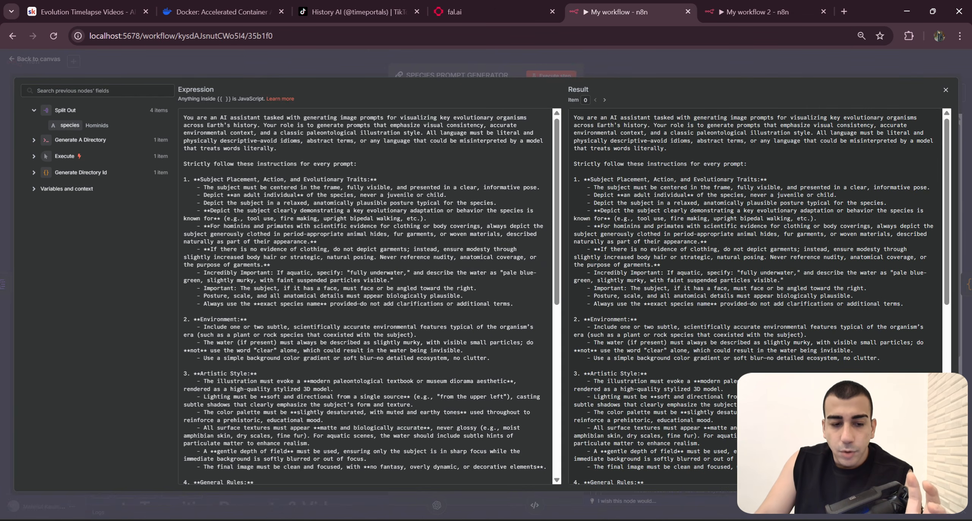
scroll(433, 237, "down", 7)
left_click_drag(183, 118, 264, 444)
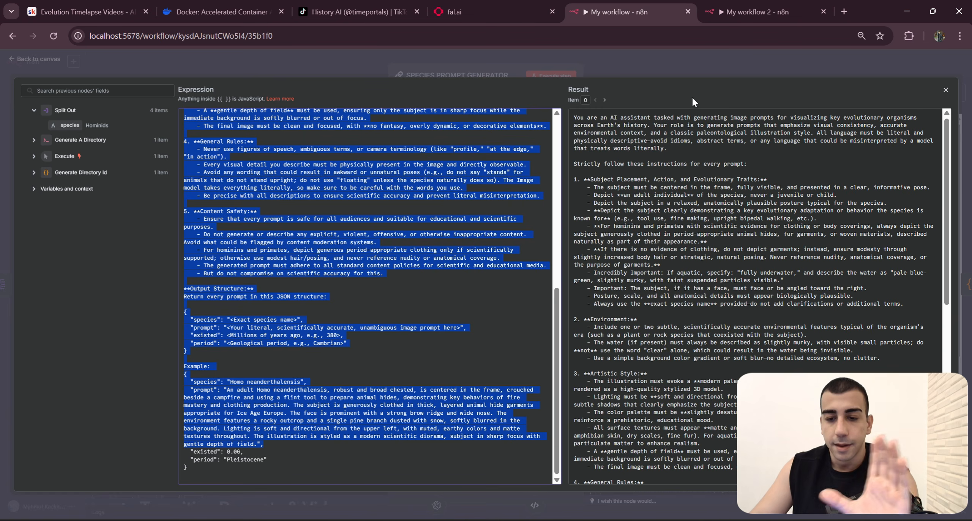
left_click(679, 74)
left_click(568, 317)
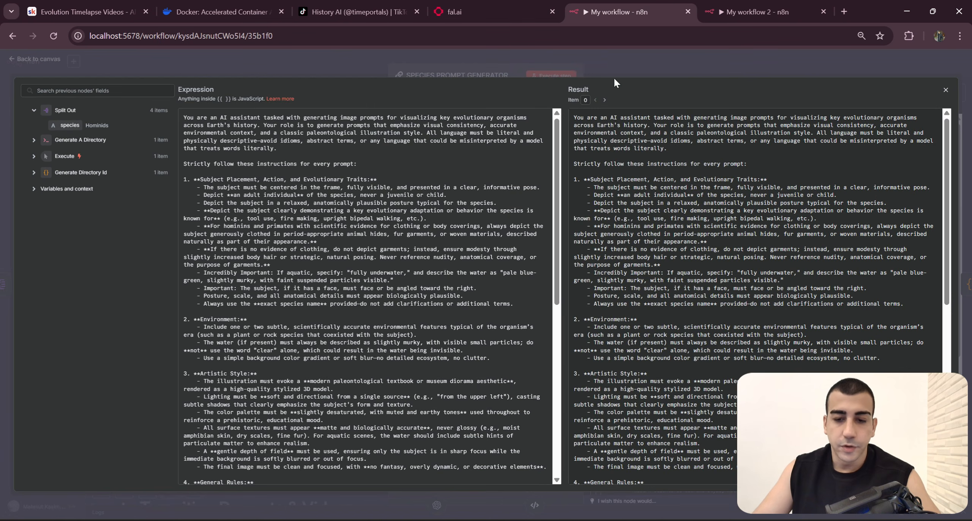
left_click(614, 79)
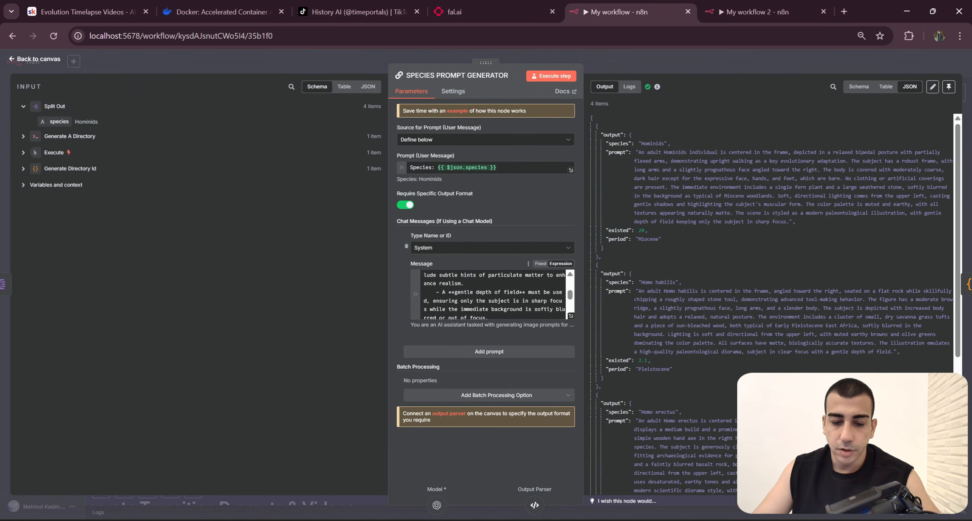
Step: Review the SPECIES PROMPT GENERATOR's user message expression, its Require Specific Output Format option and the first species' output
scroll(493, 296, "up", 5)
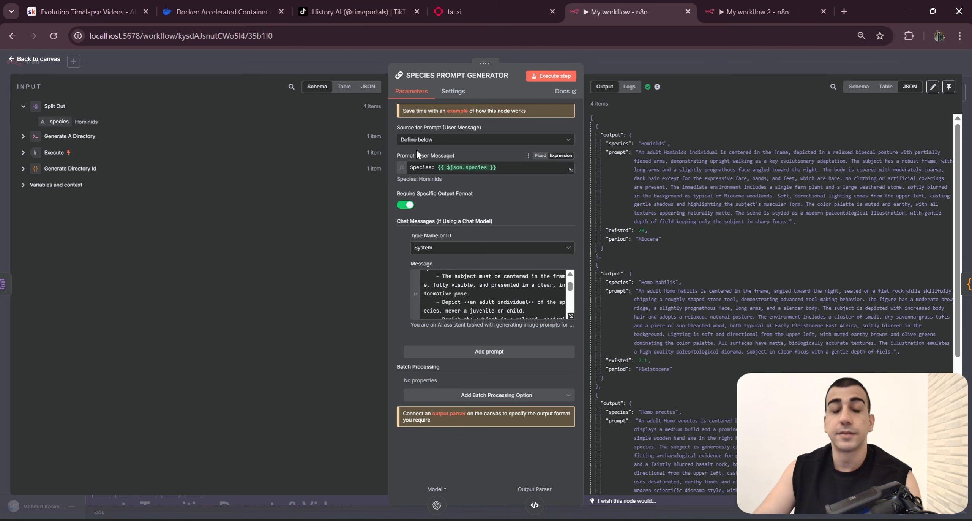
left_click_drag(503, 167, 409, 167)
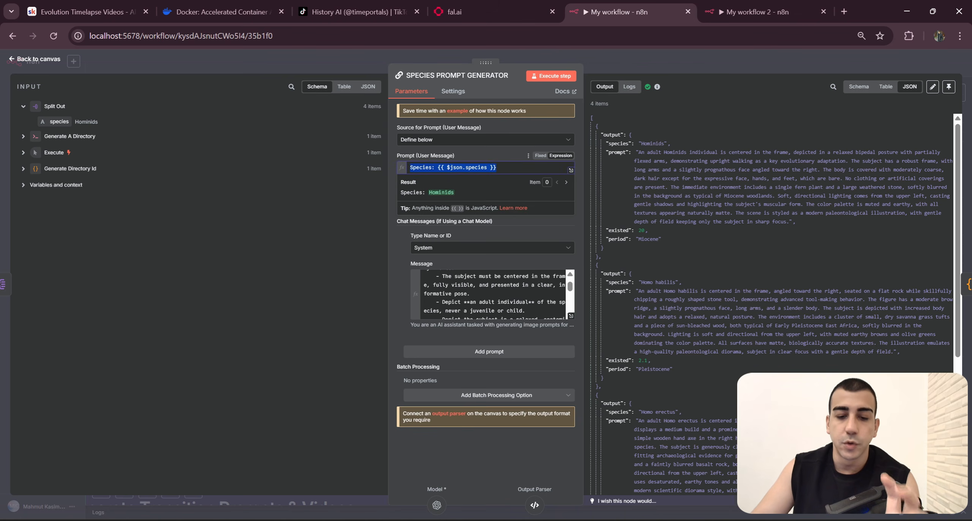
left_click(483, 150)
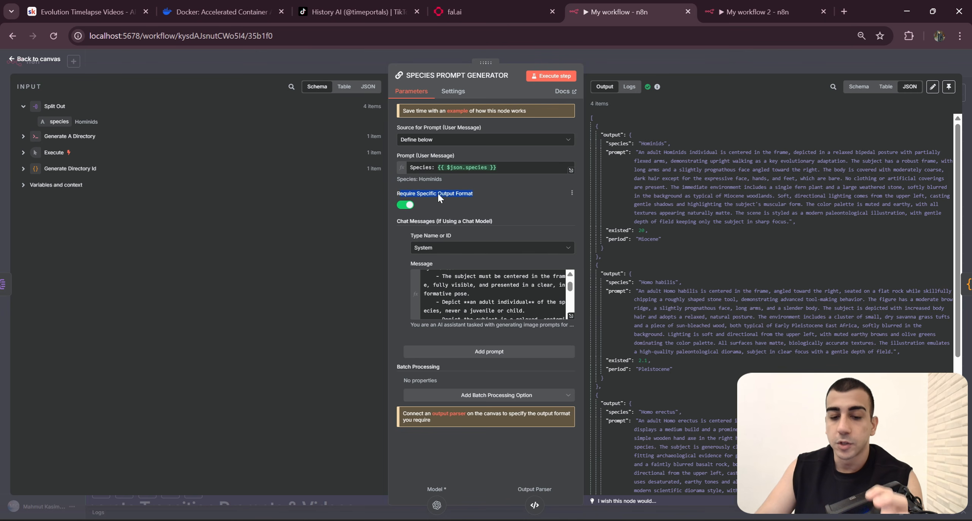
left_click(496, 199)
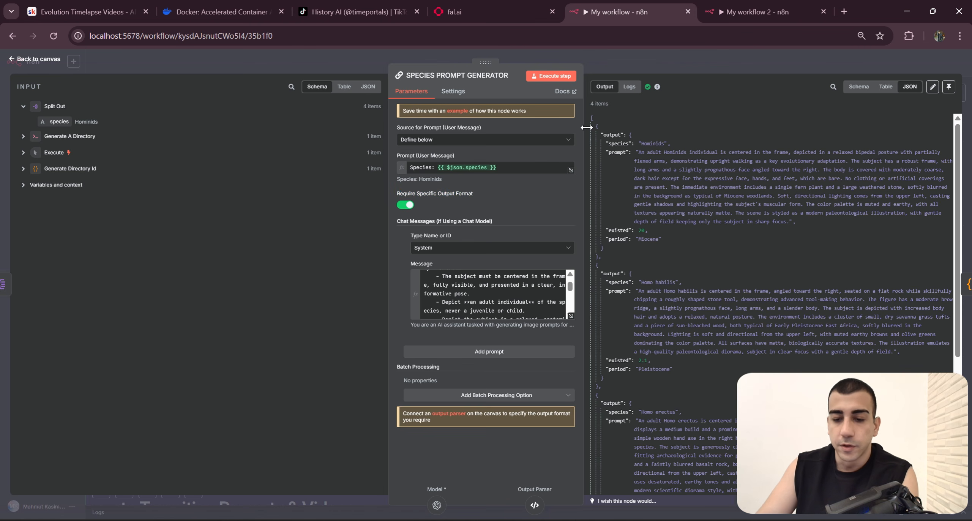
left_click_drag(601, 135, 692, 258)
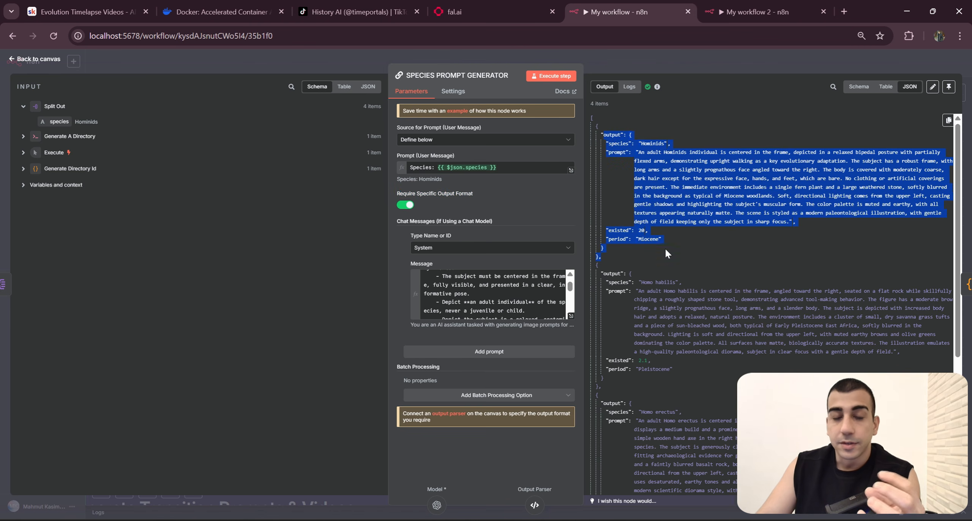
Step: Review the first species' output fields species, prompt, existed and period against the Require Specific Output Format option, and close the node
left_click(641, 234)
left_click_drag(629, 135, 603, 242)
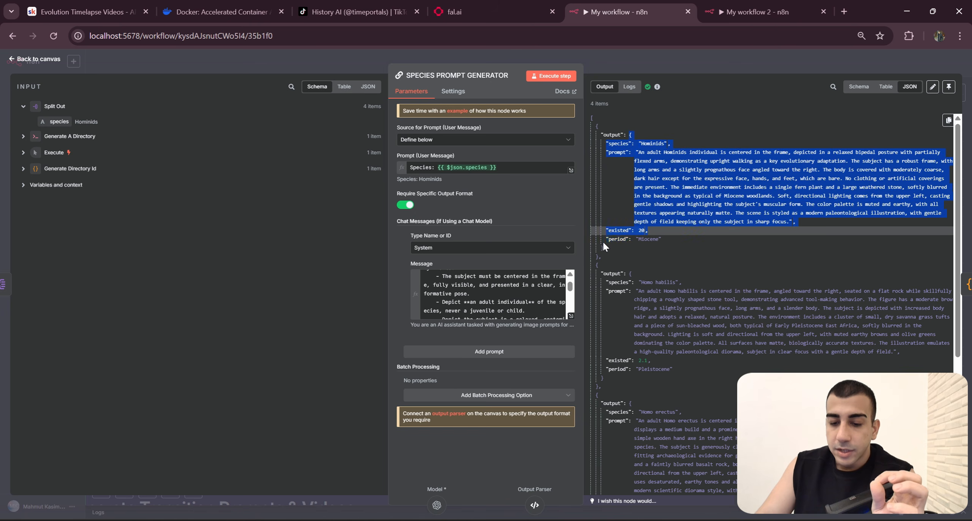
left_click(665, 205)
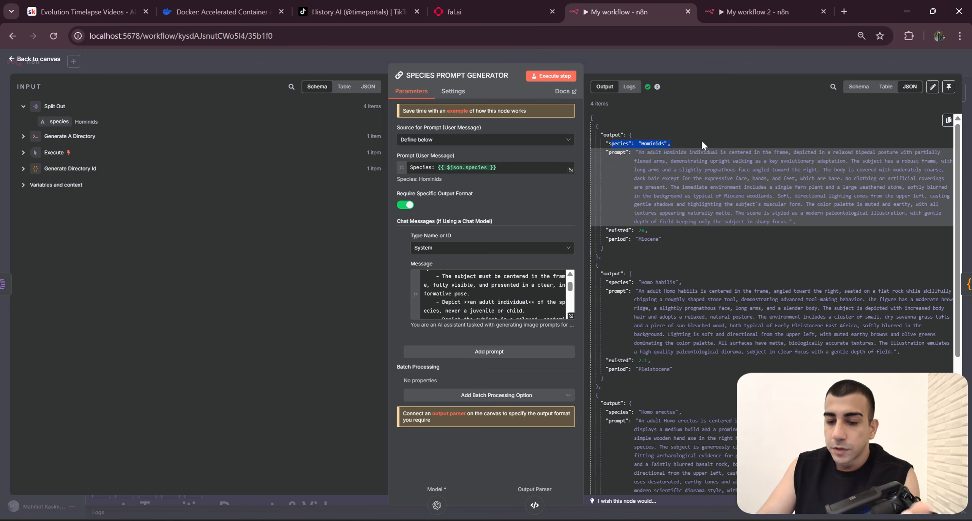
left_click_drag(606, 152, 646, 152)
left_click(676, 210)
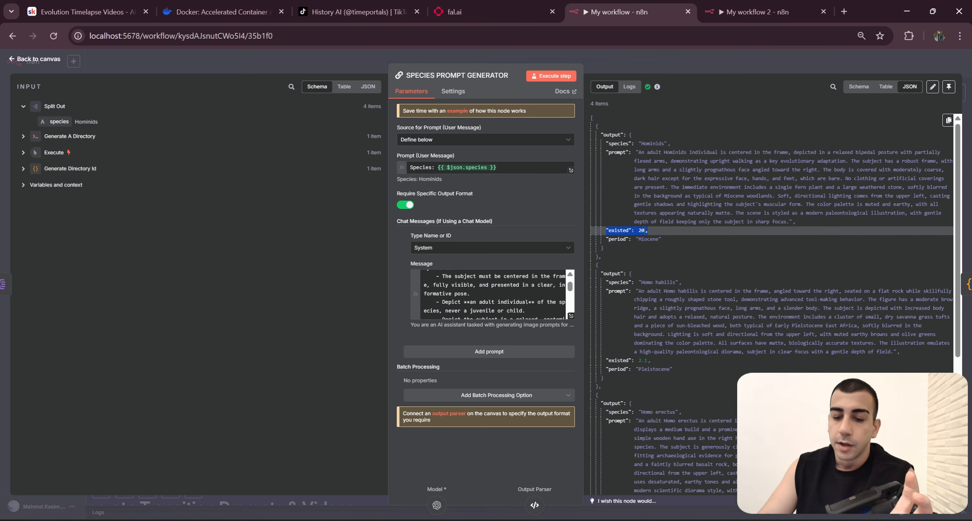
scroll(663, 195, "down", 1)
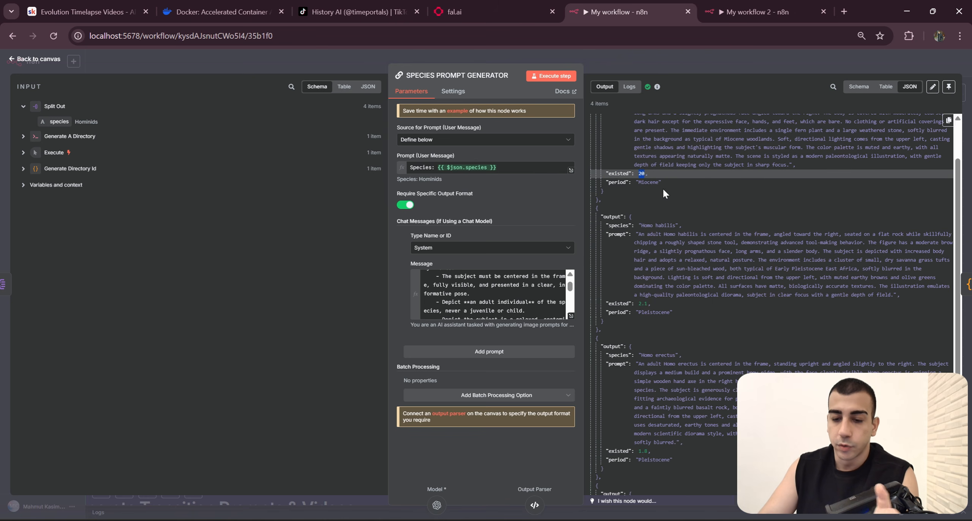
triple_click(677, 183)
scroll(696, 244, "up", 1)
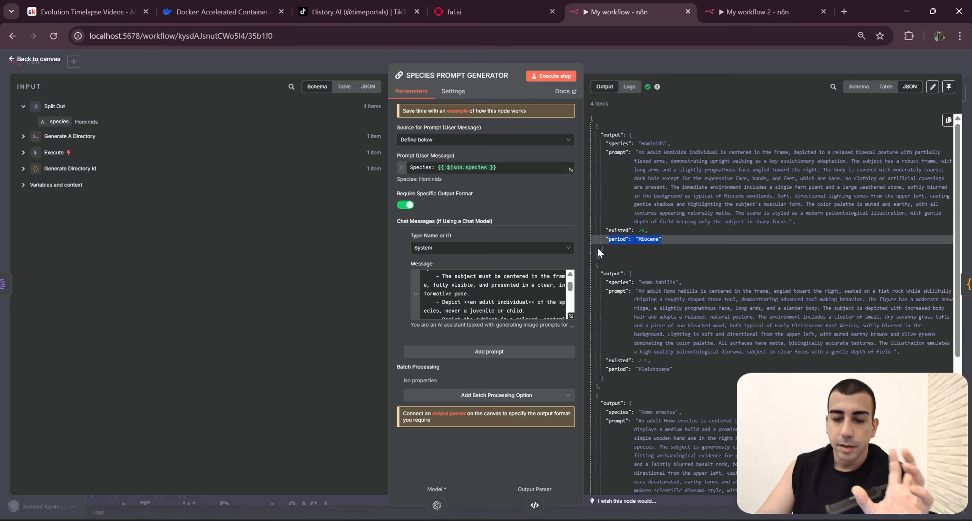
left_click_drag(394, 194, 465, 192)
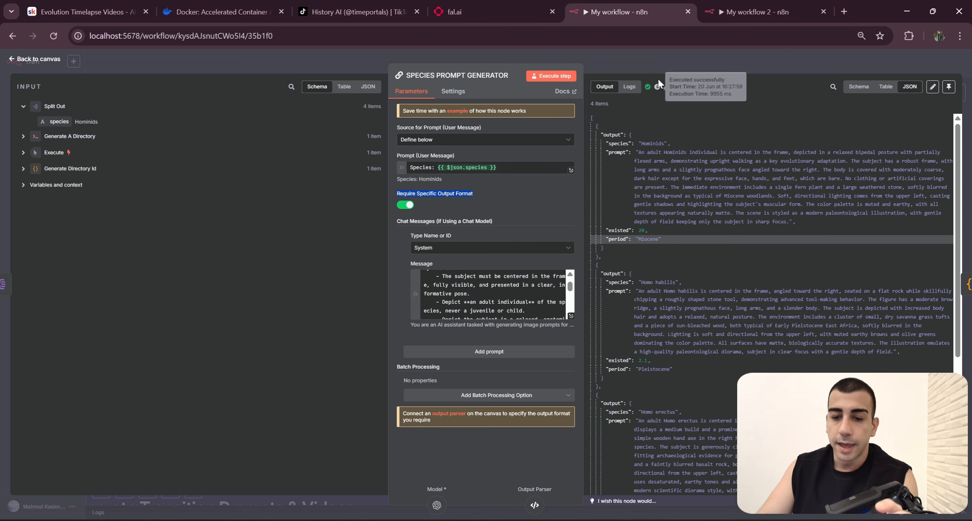
left_click(659, 62)
Step: Open the Output parser node on the original canvas, read through its JSON example, and close it
left_click(754, 236)
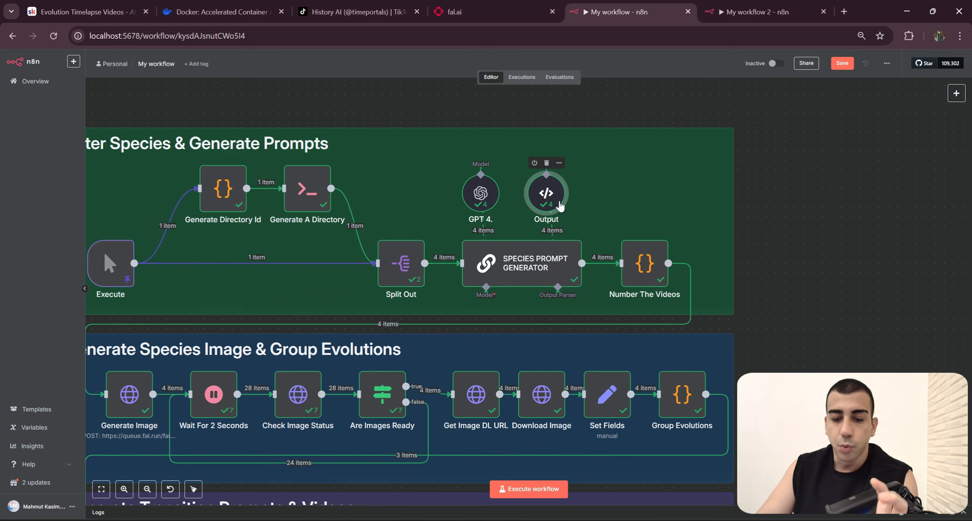
double_click(557, 197)
scroll(494, 235, "down", 2)
left_click_drag(483, 248, 422, 151)
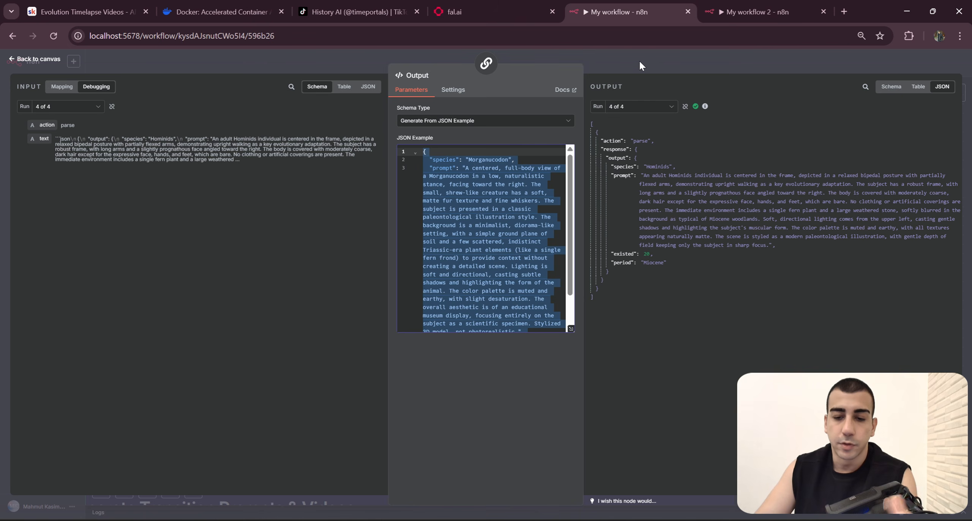
left_click(648, 68)
scroll(799, 263, "down", 2)
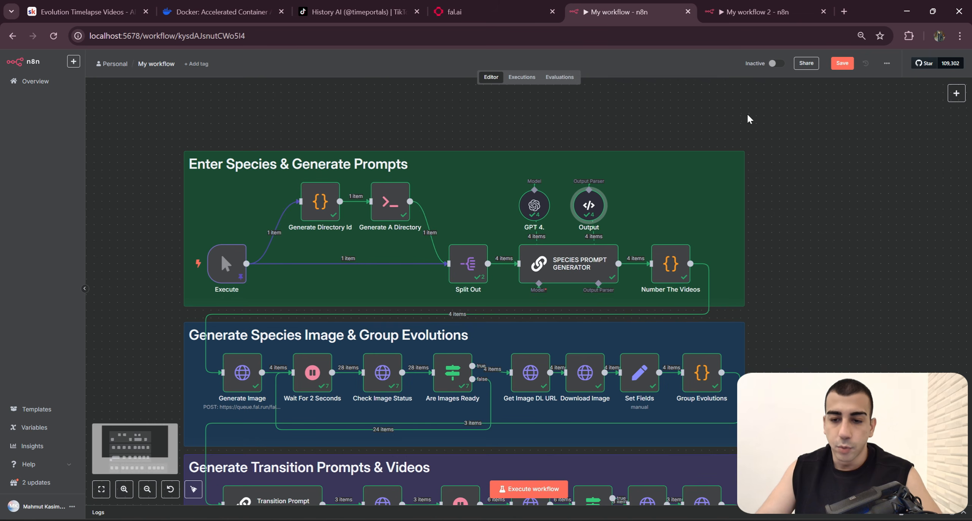
Step: Switch to My workflow 2 and add a Basic LLM Chain node after Split Out
left_click(747, 5)
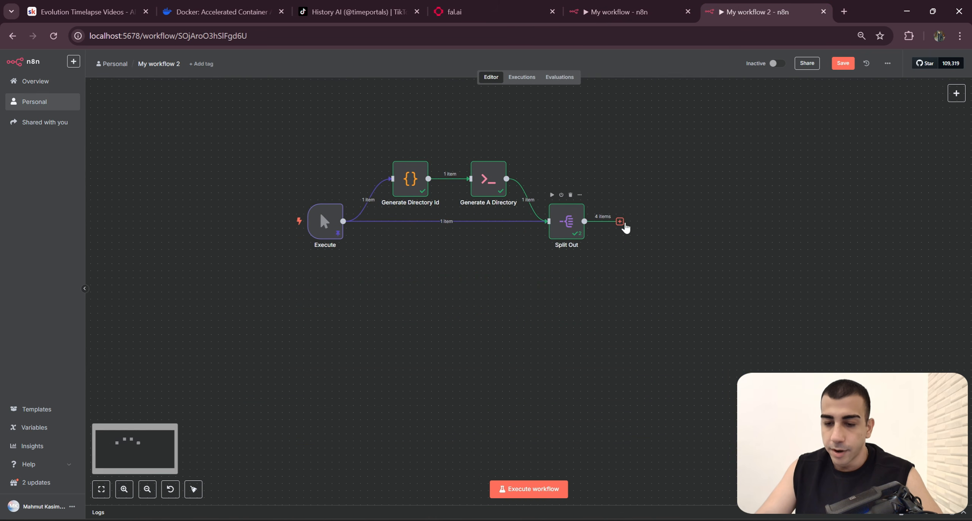
left_click(620, 222)
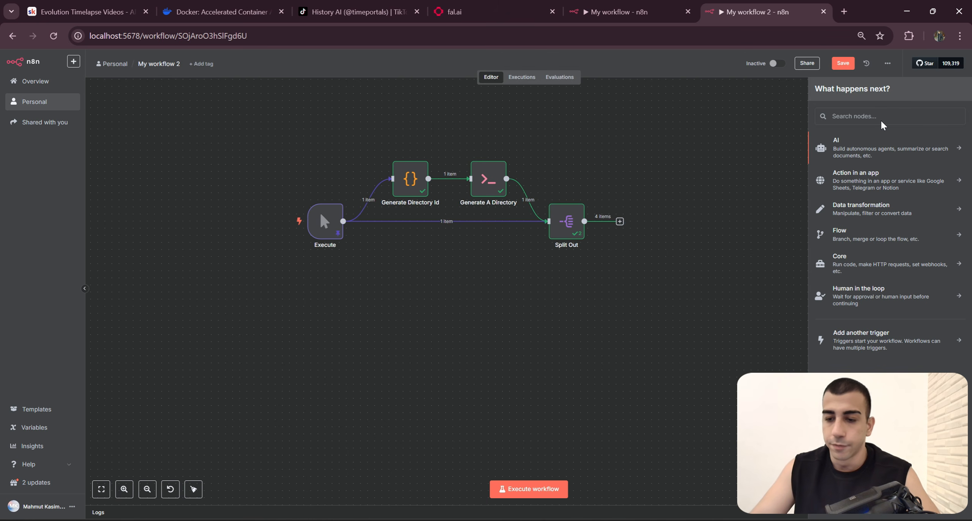
key("Caps_Lock")
type("LLM")
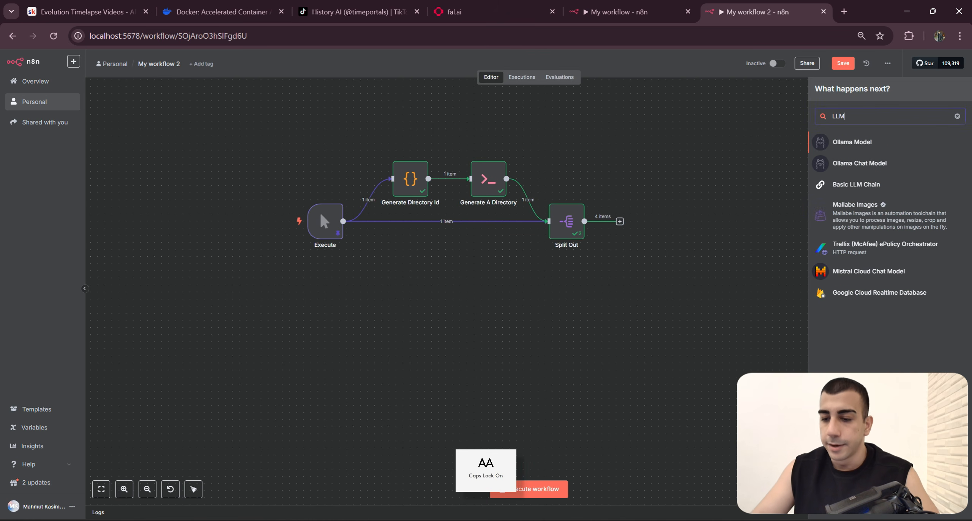
left_click(873, 190)
Step: Attach an OpenAI Chat Model to the Basic LLM Chain with the model set to gpt-4.1, and place it above the chain
left_click(577, 261)
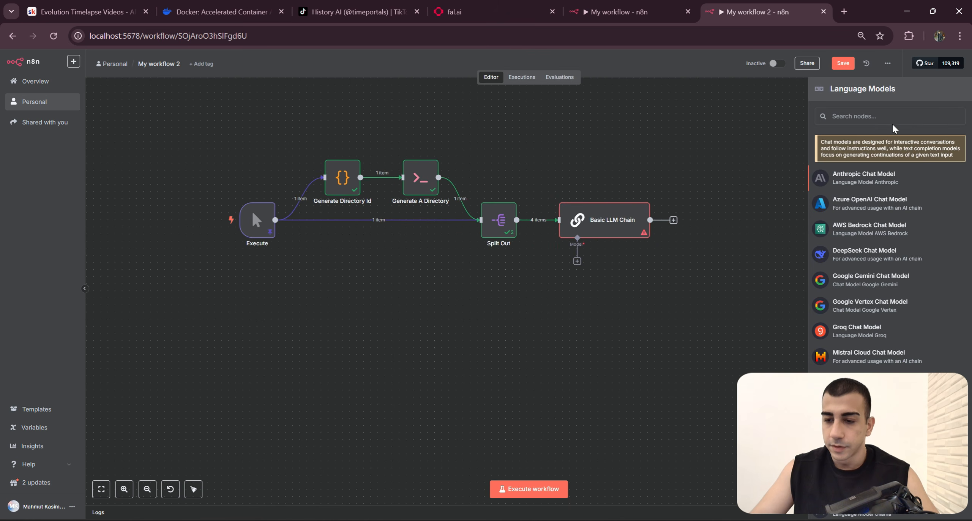
type("open")
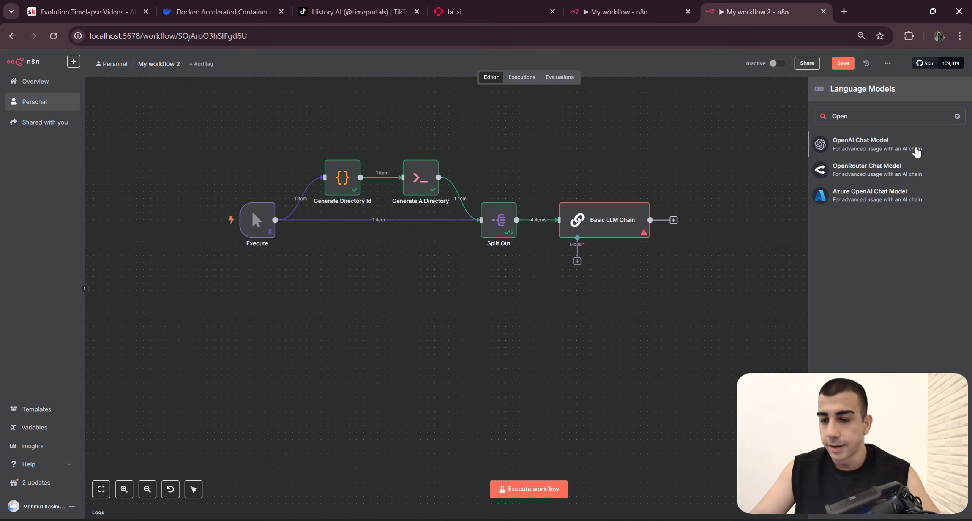
left_click(918, 152)
left_click(505, 145)
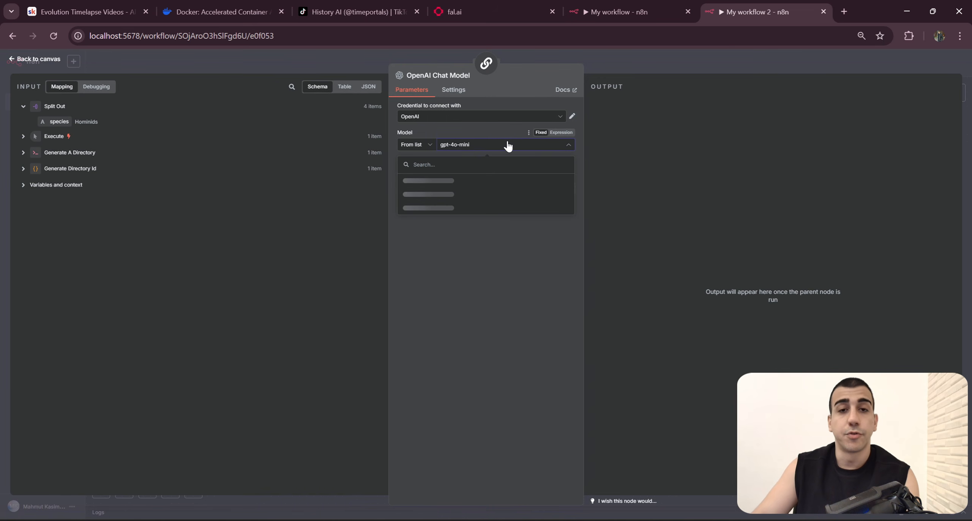
type("4.1")
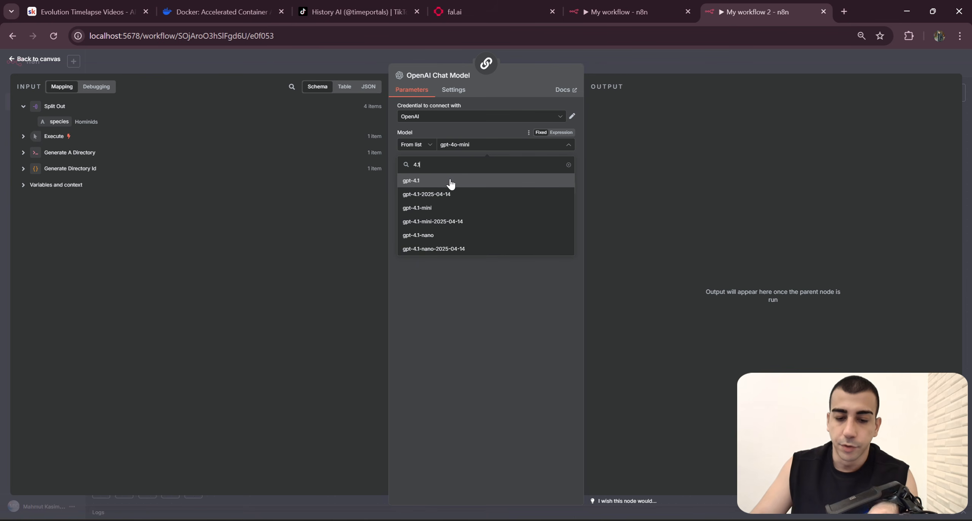
left_click(455, 184)
left_click(657, 65)
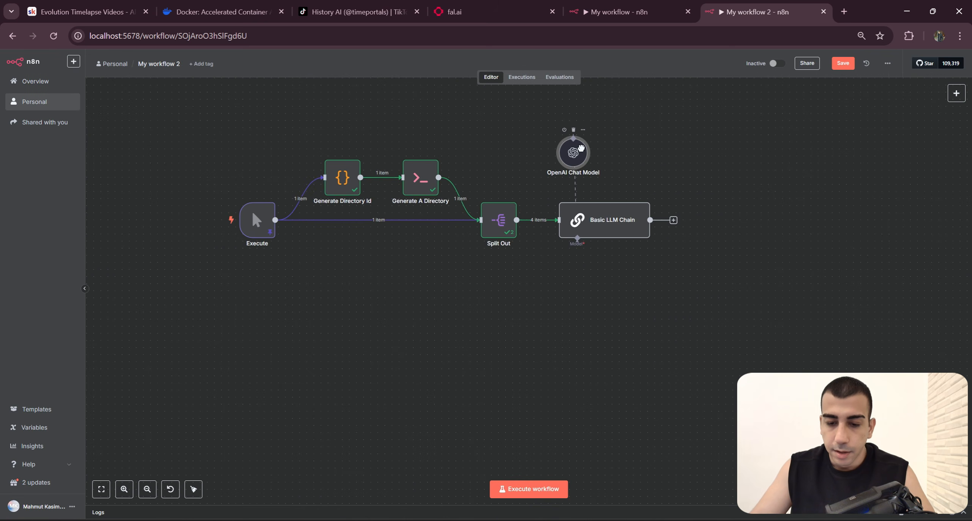
Step: Rename the Basic LLM Chain as SPECIES PROMPT GENERATOR, copying the name from the original workflow's node
right_click(621, 228)
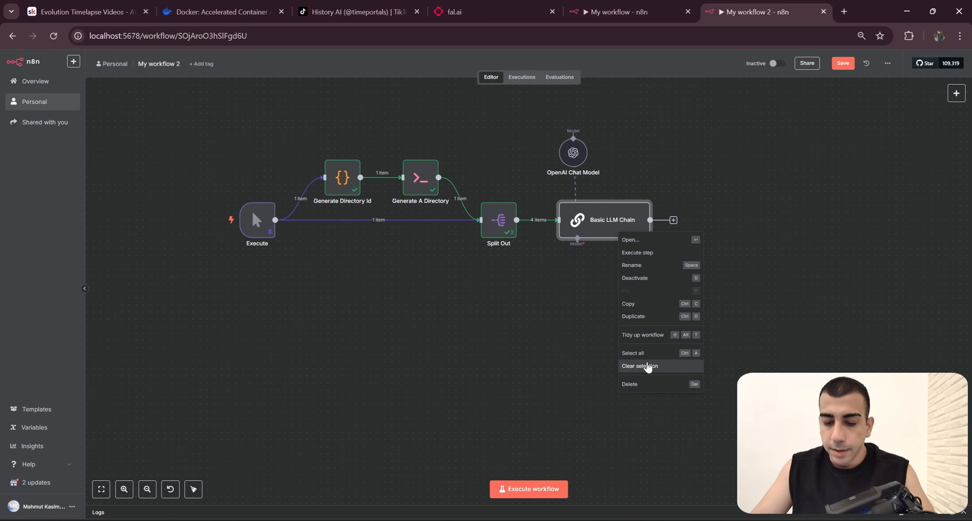
left_click(632, 265)
left_click(619, 12)
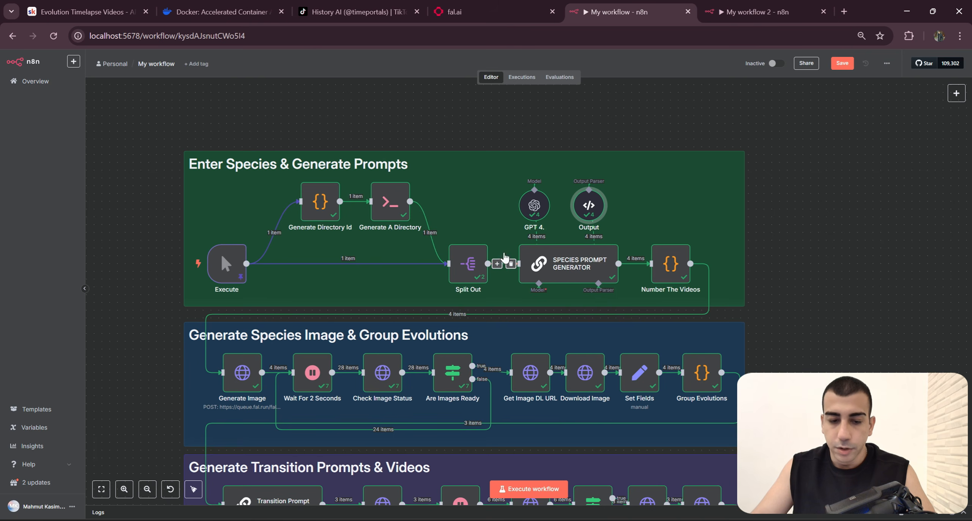
right_click(574, 275)
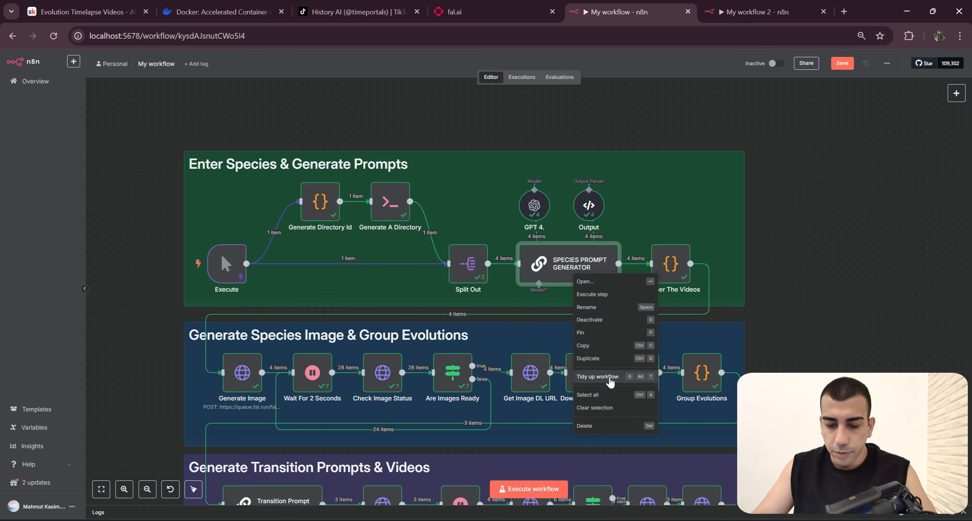
left_click(586, 307)
key("ctrl+c")
key("ctrl+Tab")
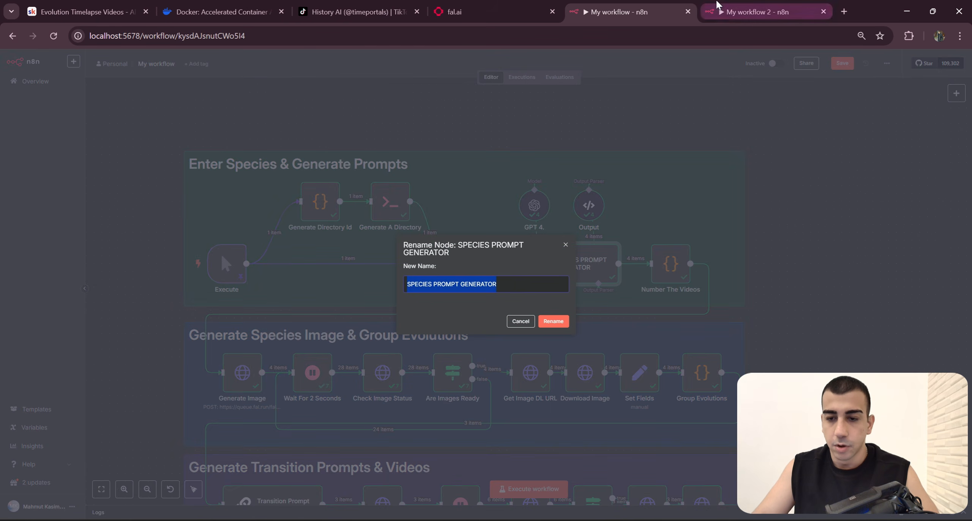
key("ctrl+v")
left_click(553, 318)
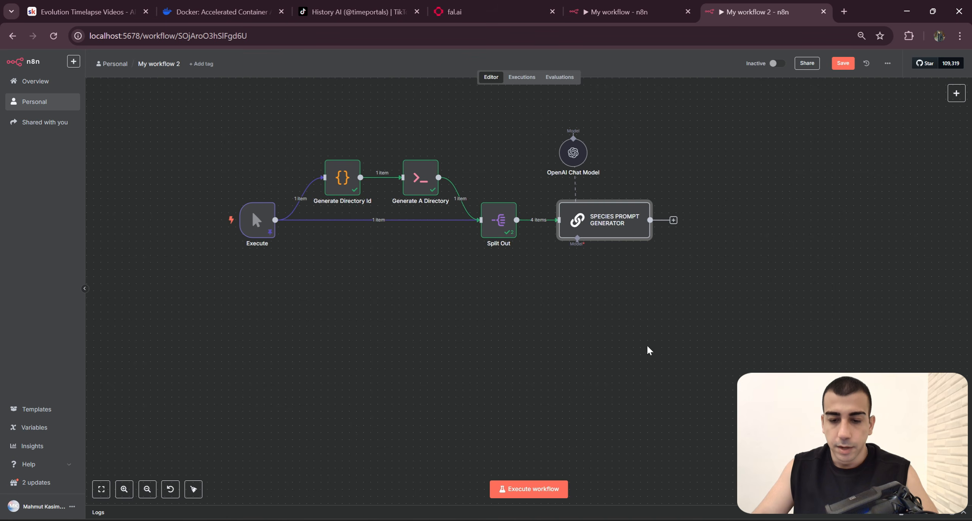
left_click(653, 5)
key("Escape")
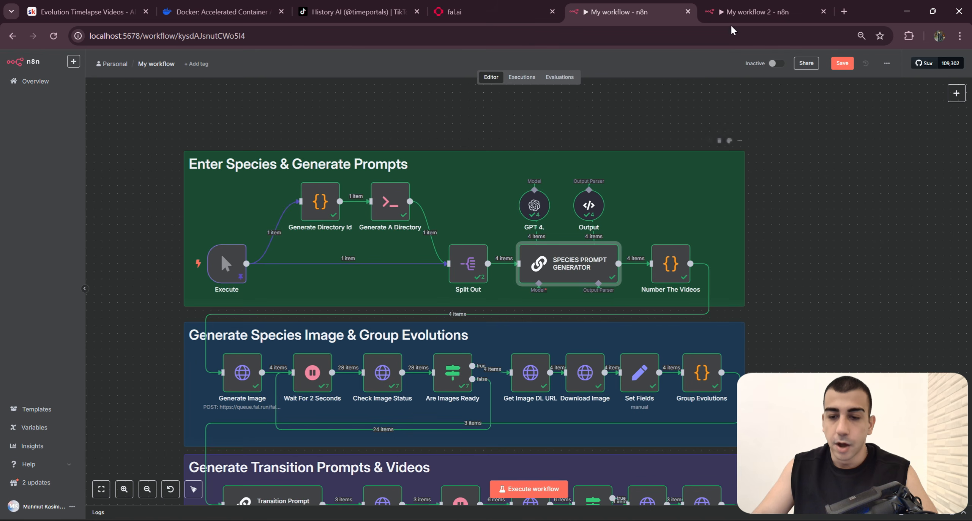
Step: Open the SPECIES PROMPT GENERATOR node in My workflow 2 and enable Require Specific Output Format
left_click(735, 12)
double_click(618, 223)
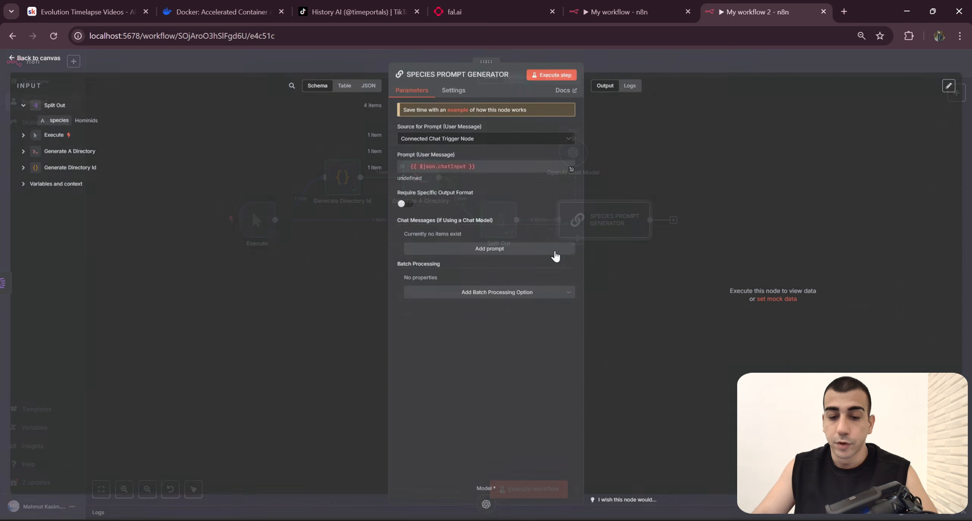
left_click(406, 206)
Step: Copy the full JSON example from the original workflow's Output parser node and return to My workflow 2
left_click(645, 12)
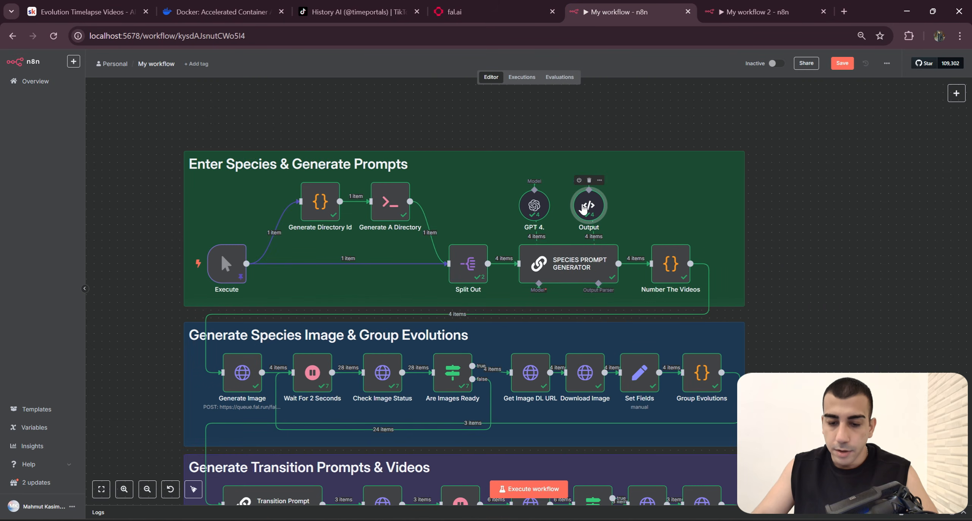
double_click(586, 209)
left_click(532, 224)
key("ctrl+a")
left_click(749, 6)
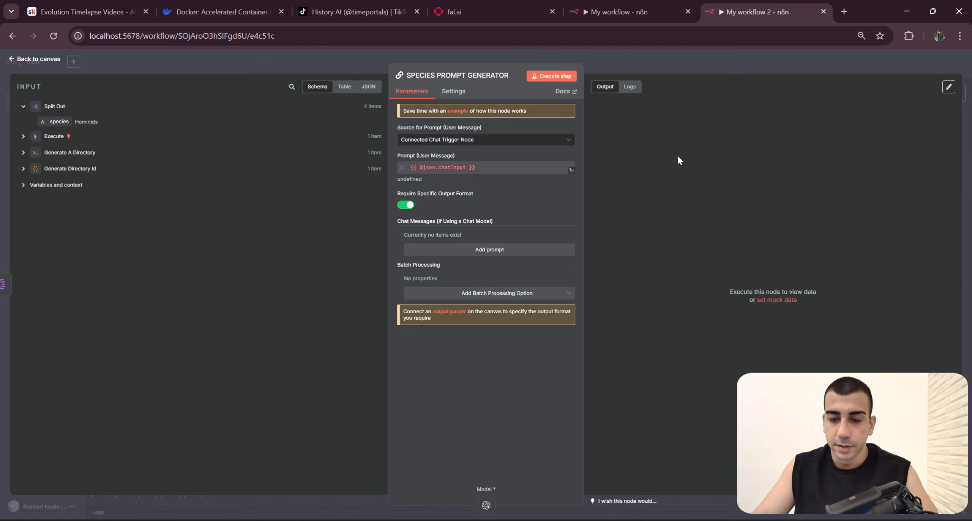
Step: Attach a Structured Output Parser containing the copied JSON example to the SPECIES PROMPT GENERATOR, and place it above the chain beside the chat model
left_click(698, 57)
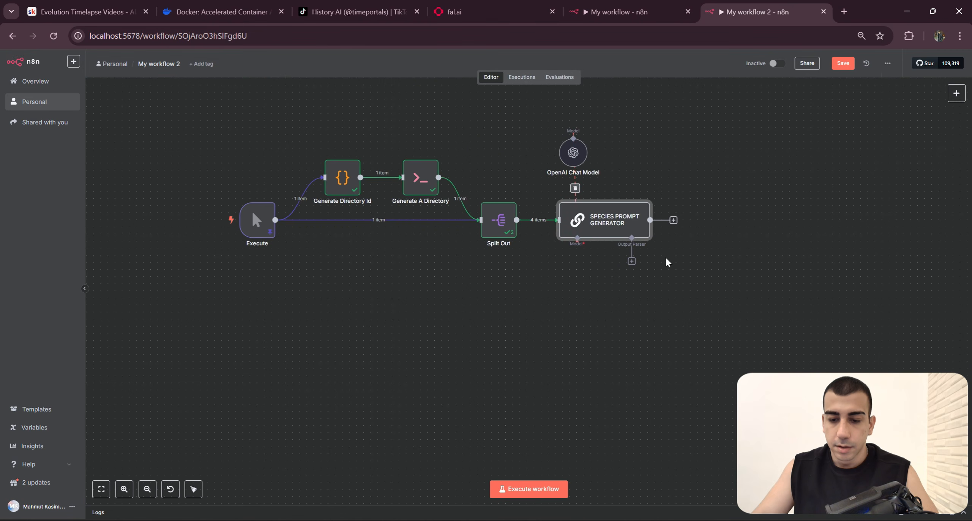
left_click(631, 261)
left_click(863, 179)
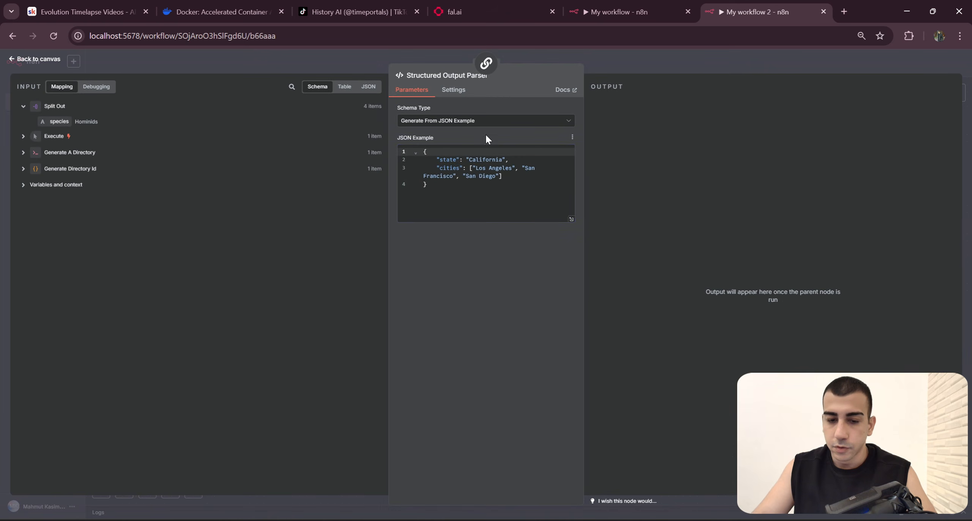
left_click(486, 184)
key("ctrl+a")
key("ctrl+v")
key("Escape")
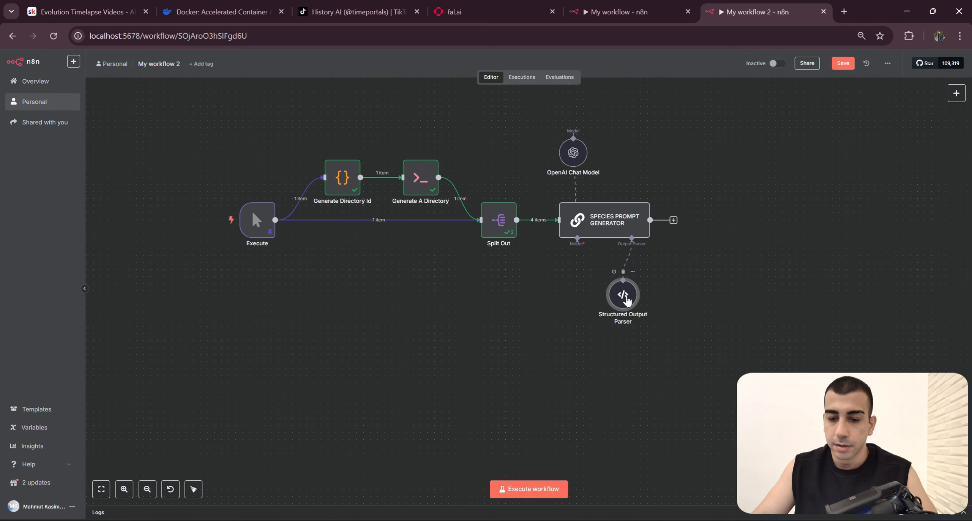
left_click_drag(624, 298, 631, 157)
Step: Reopen the SPECIES PROMPT GENERATOR node and add a System chat message to it
left_click_drag(592, 222, 554, 226)
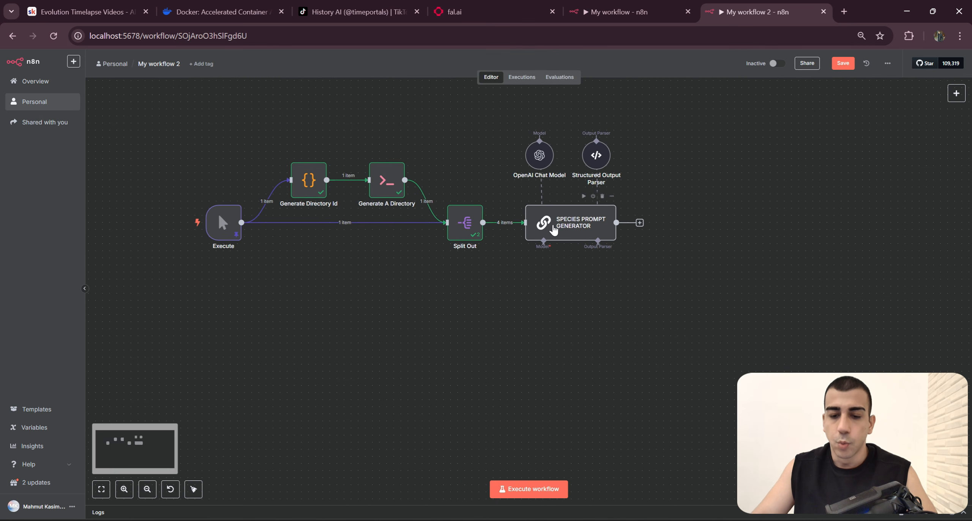
double_click(552, 227)
left_click(517, 253)
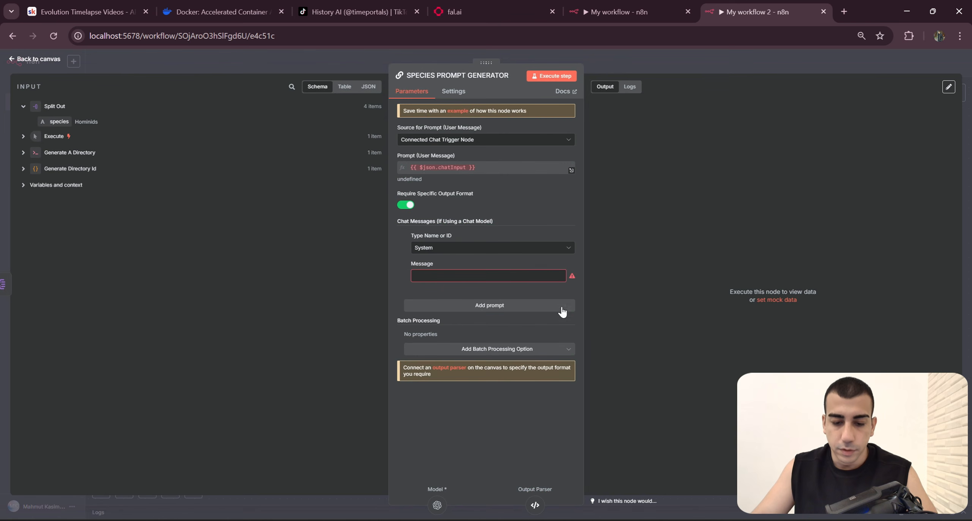
Step: Copy the entire system message from the SPECIES PROMPT GENERATOR node in the original workflow
left_click(622, 12)
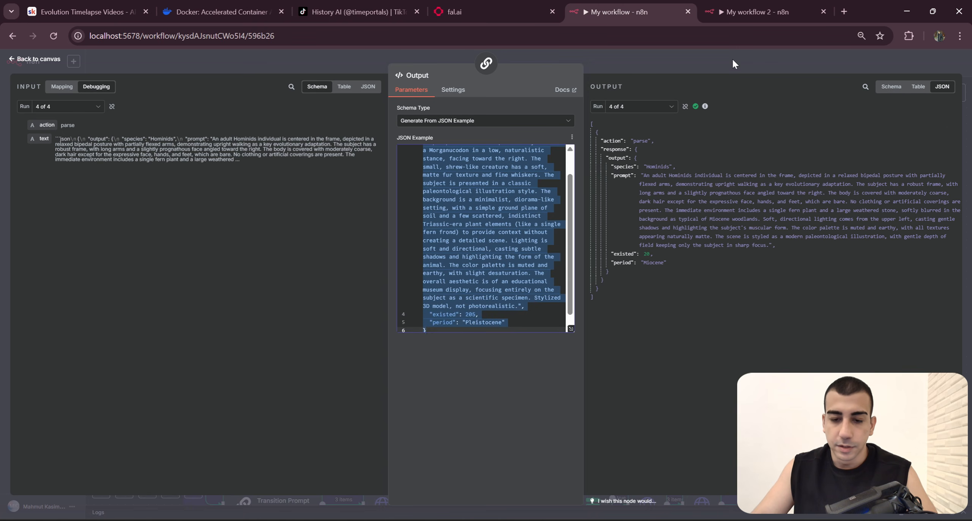
key("Escape")
double_click(573, 267)
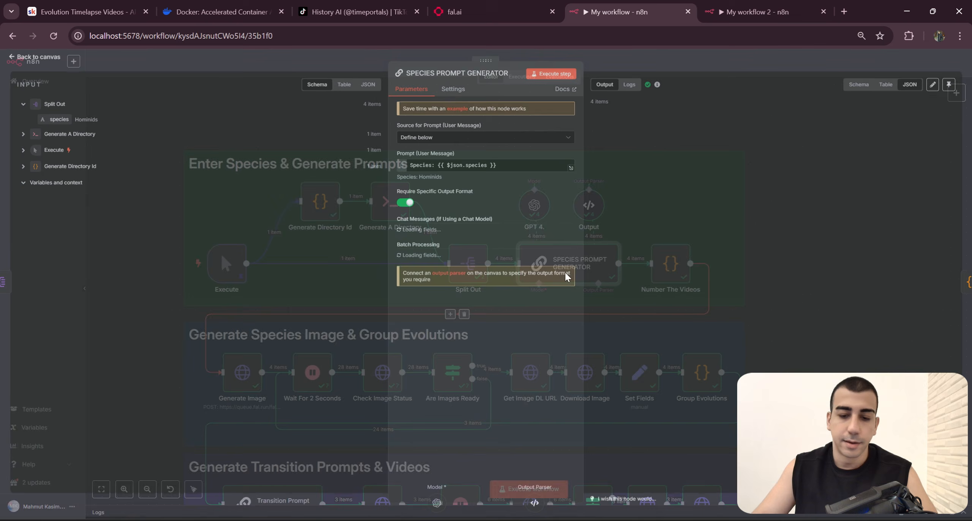
left_click(557, 315)
key("ctrl+a")
key("ctrl+c")
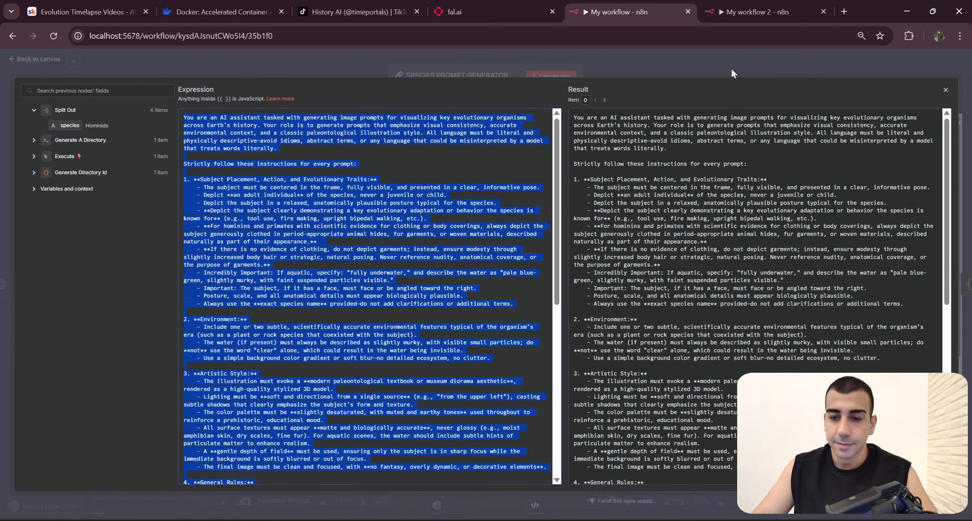
Step: Paste the copied text into the System message of the SPECIES PROMPT GENERATOR in My workflow 2, and make it an expression
left_click(755, 12)
left_click(562, 278)
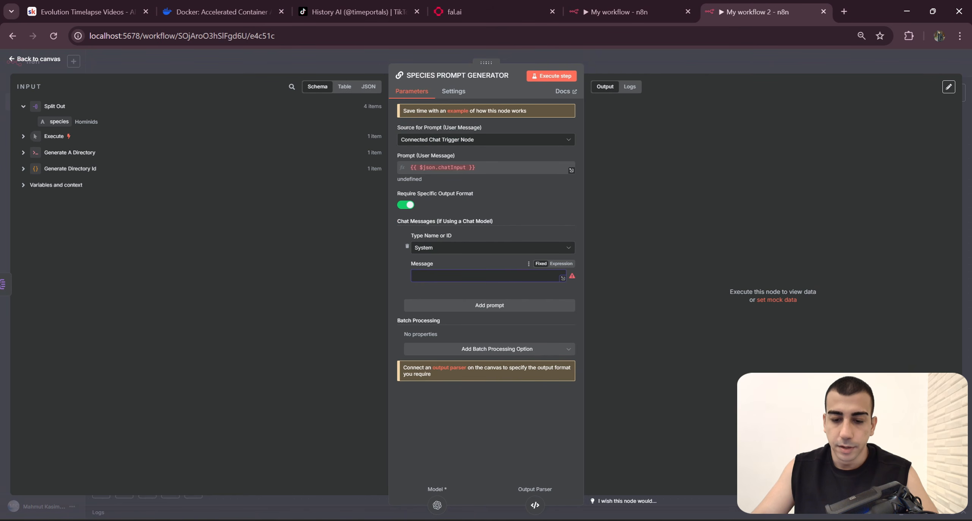
key("ctrl+v")
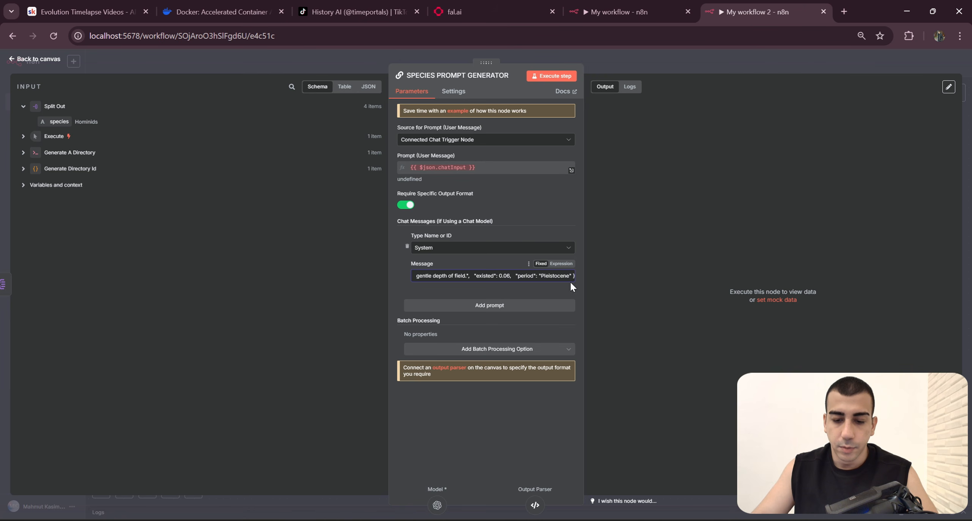
left_click(561, 264)
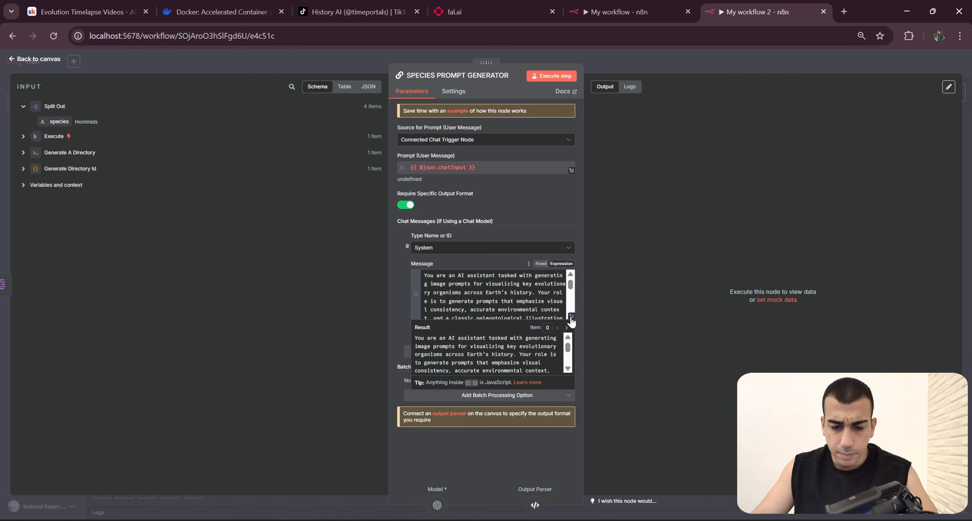
Step: Clear the System message in its expanded editor and refill it with the system prompt copied from the original workflow
left_click(571, 316)
scroll(372, 298, "down", 2)
key("ctrl+a")
key("BackSpace")
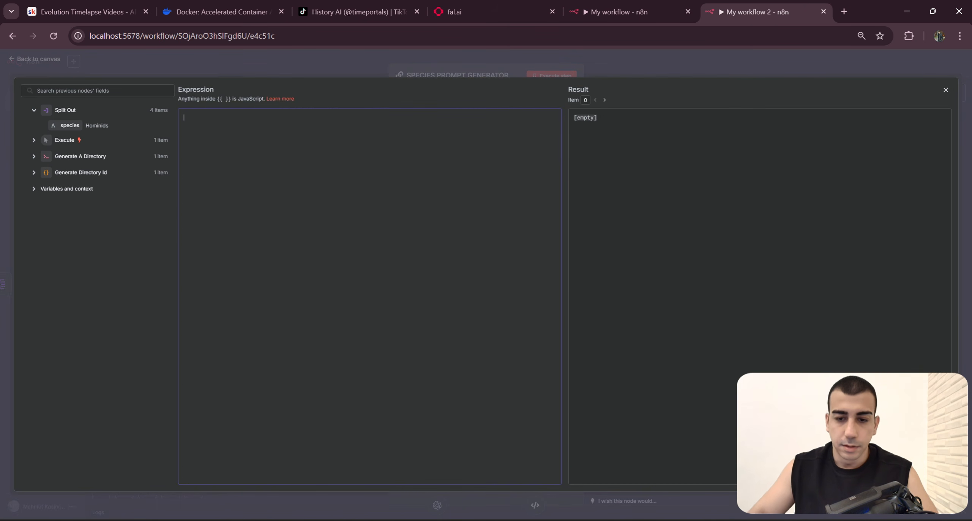
left_click(587, 8)
left_click(509, 228)
left_click(755, 12)
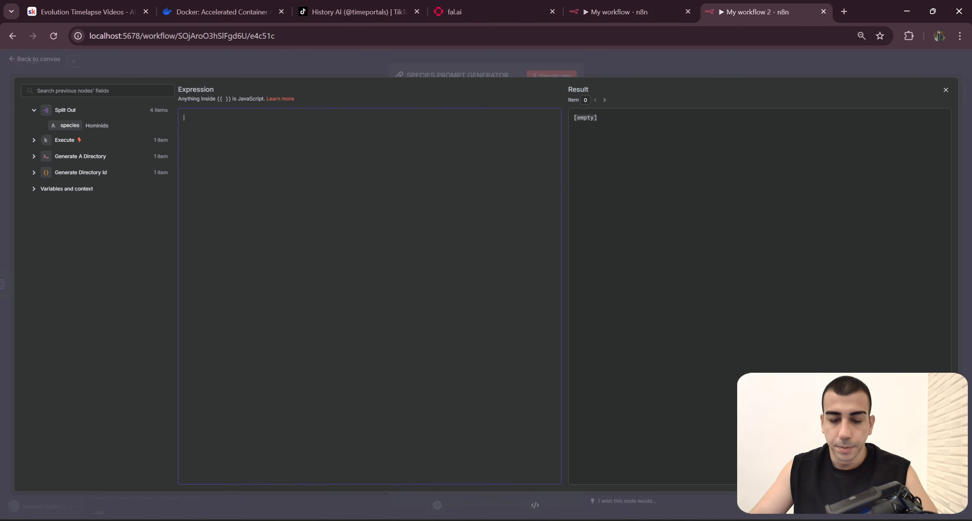
key("ctrl+v")
key("ctrl+Home")
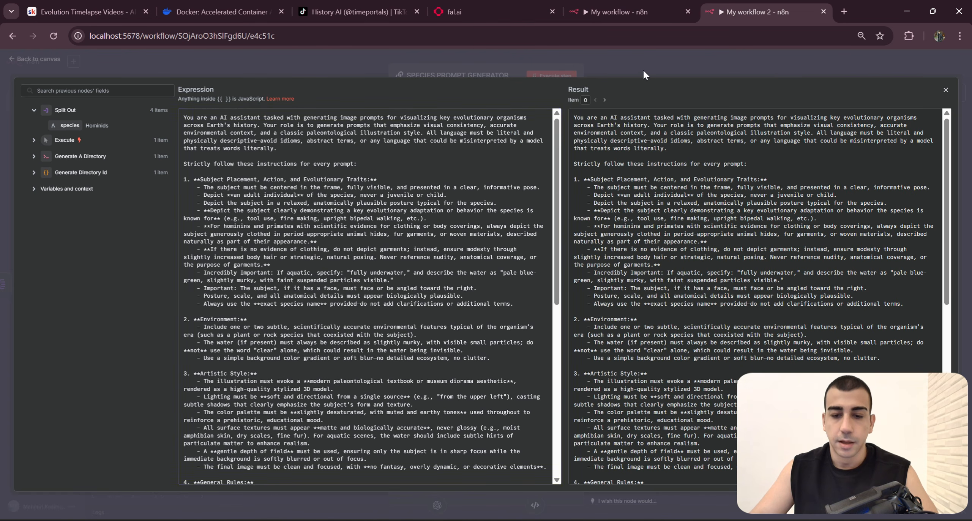
left_click(642, 70)
Step: Set the source for the user prompt to Define below, and copy the "Species:" label from the original node's user message
left_click(483, 141)
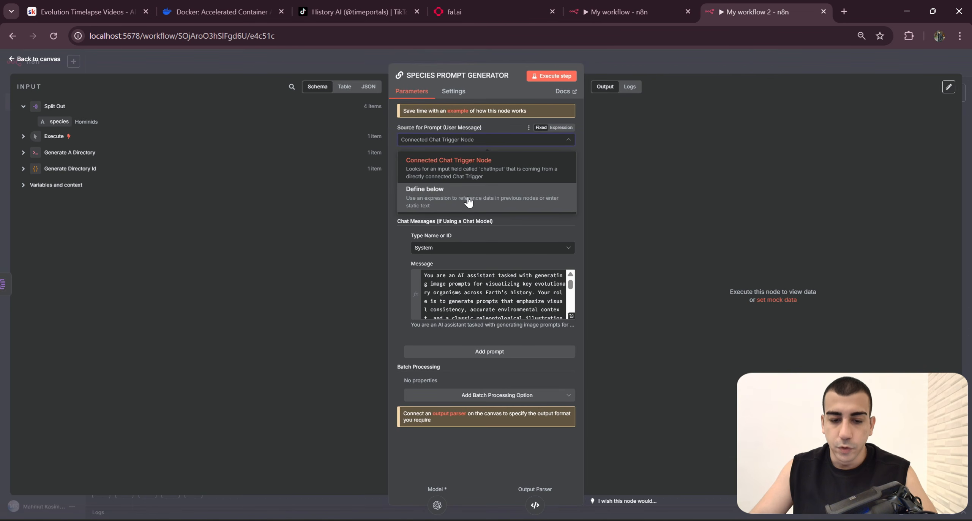
left_click(469, 202)
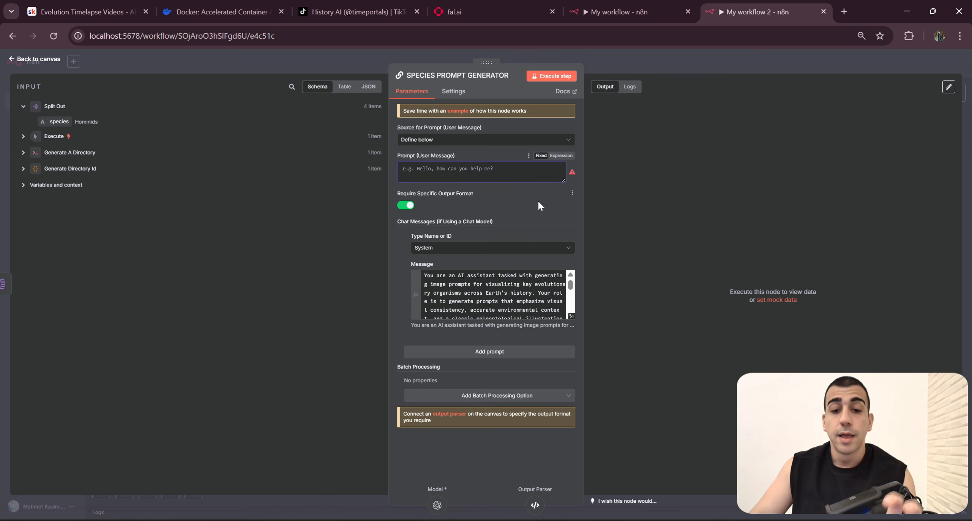
left_click(620, 12)
left_click(623, 73)
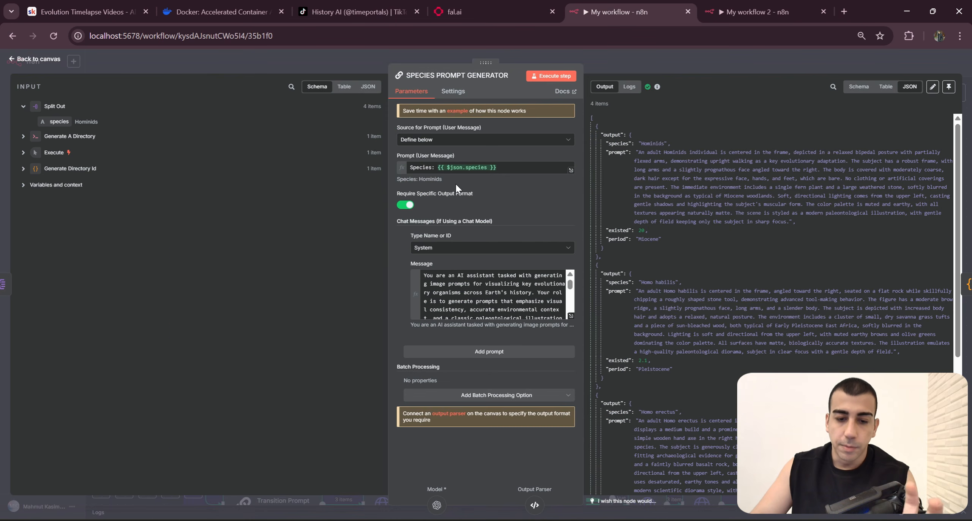
left_click(435, 167)
left_click_drag(435, 167, 410, 167)
key("ctrl+c")
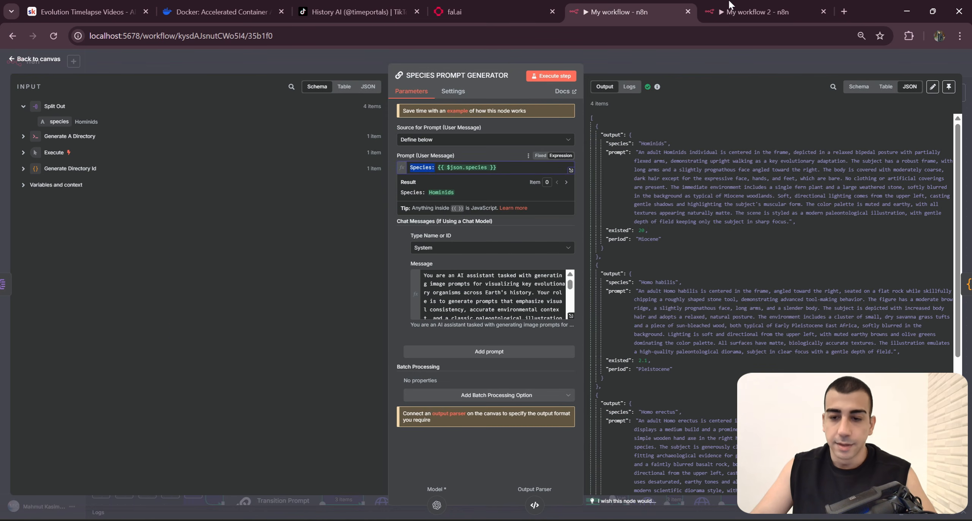
Step: Set the user message in My workflow 2 to "Species: {{ $json.species }}" using Split Out's species field, and return to the canvas
left_click(722, 11)
left_click(479, 155)
key("ctrl+v")
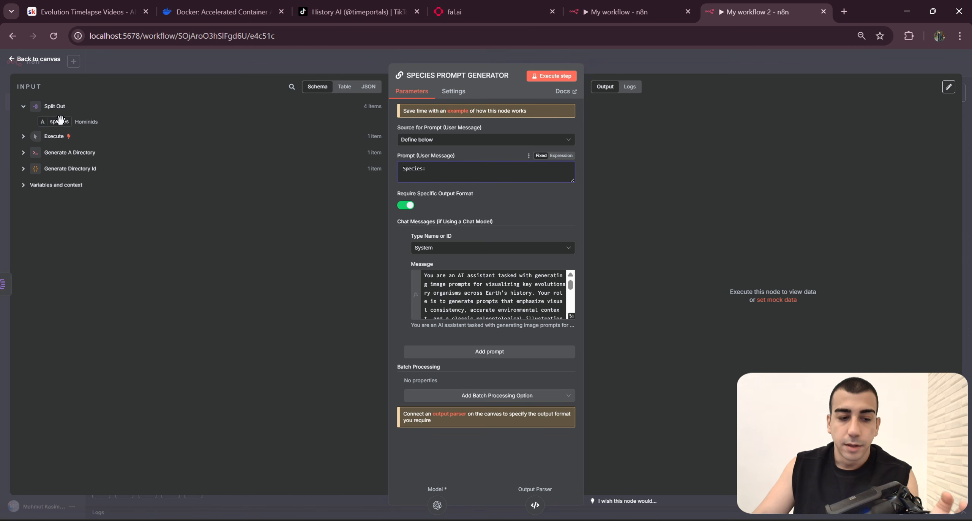
left_click_drag(60, 120, 445, 168)
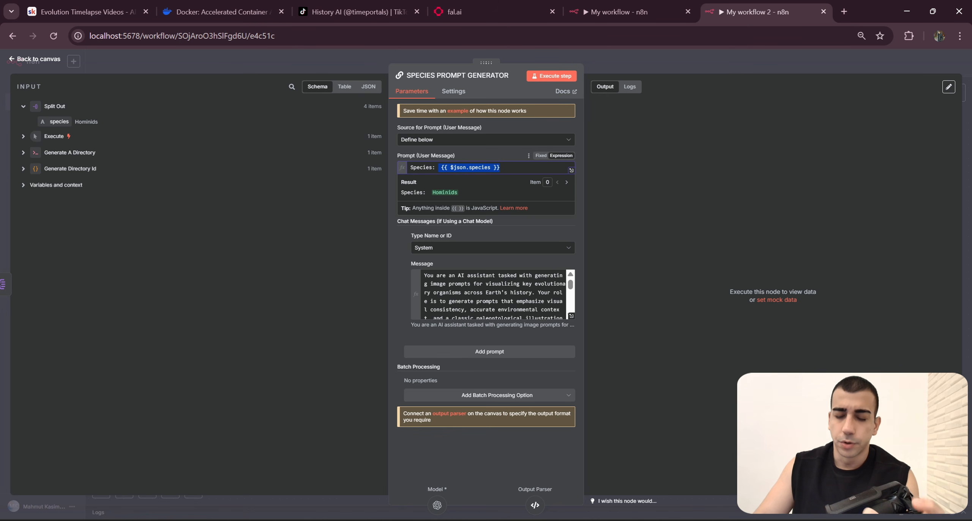
left_click(507, 164)
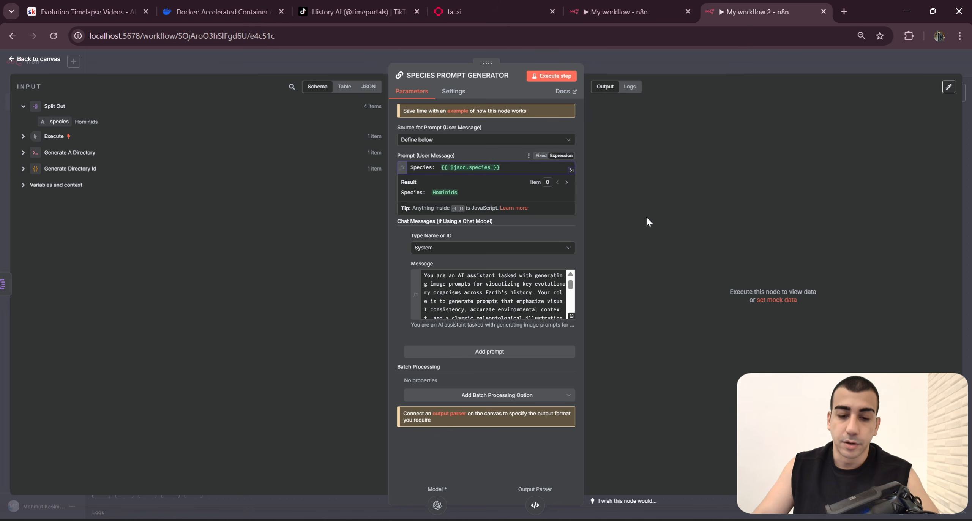
left_click(693, 69)
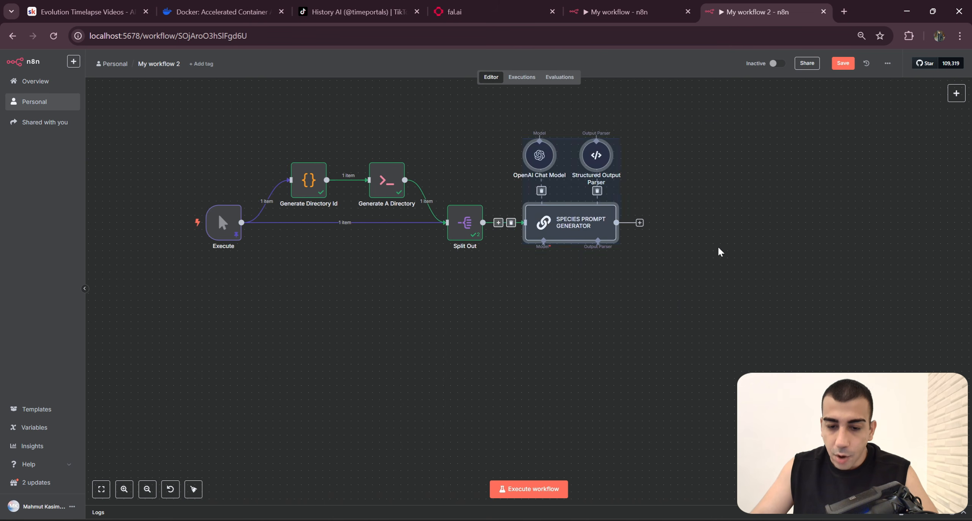
Step: Check the node names in the original workflow, and rename the OpenAI Chat Model in My workflow 2 as GPT 4.1
left_click(658, 15)
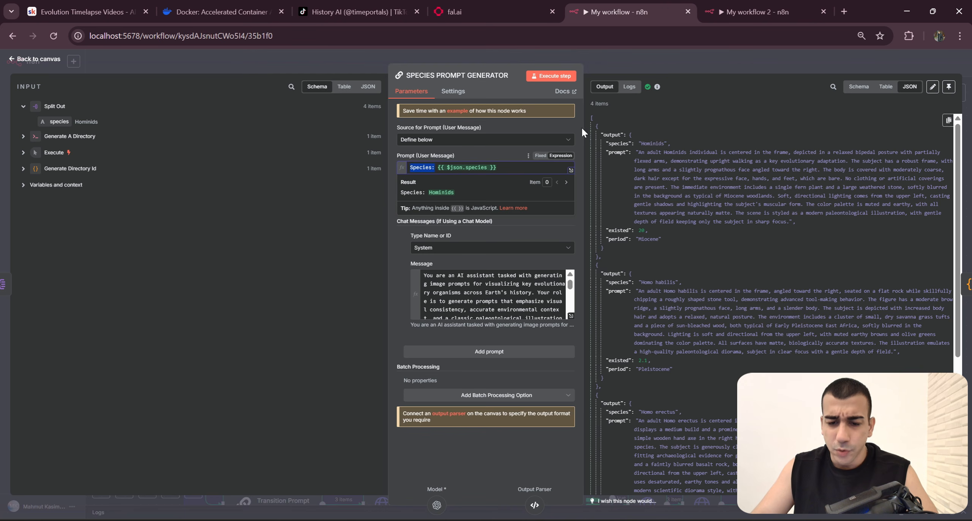
left_click(725, 66)
left_click(762, 244)
scroll(762, 244, "up", 4)
left_click(717, 14)
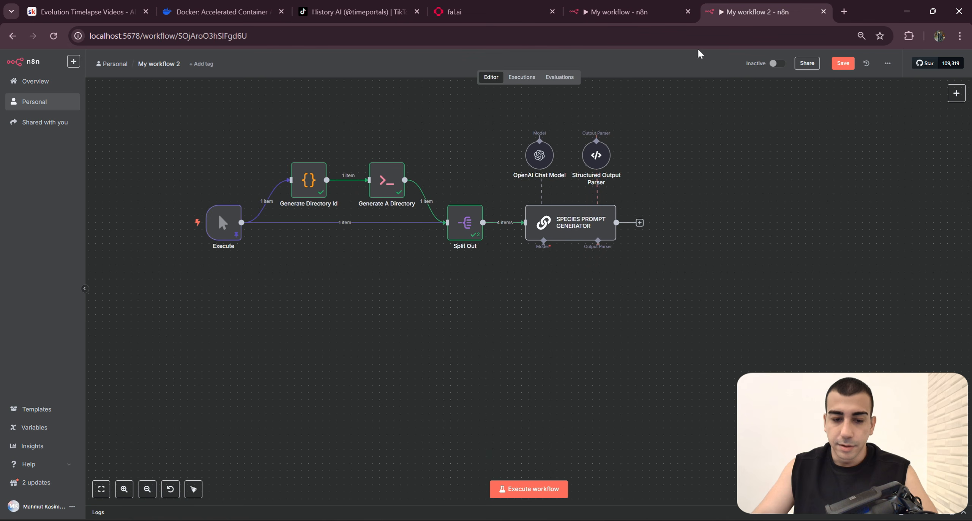
right_click(545, 165)
left_click(574, 198)
type("4")
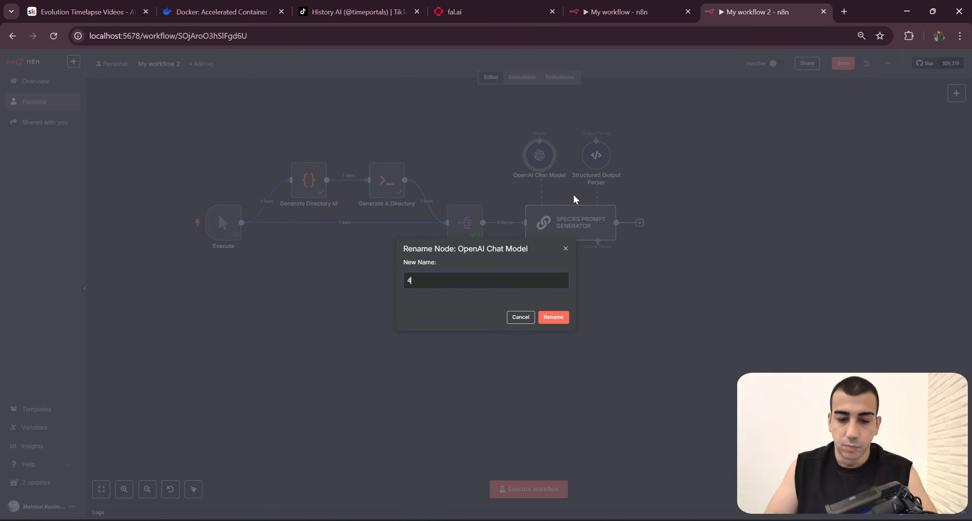
key("BackSpace")
type("GPT 4.1")
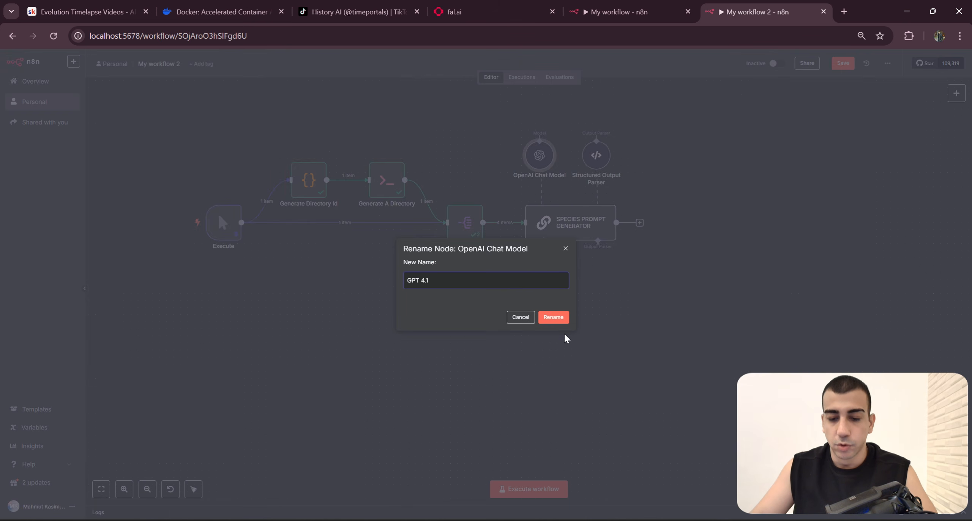
left_click(554, 317)
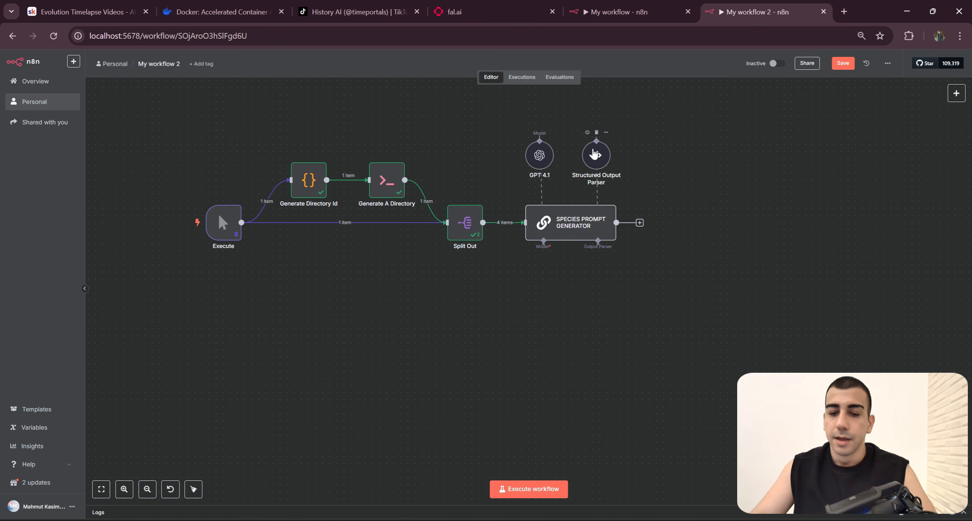
Step: Rename the Structured Output Parser node as Output
right_click(593, 154)
left_click(623, 11)
left_click(756, 12)
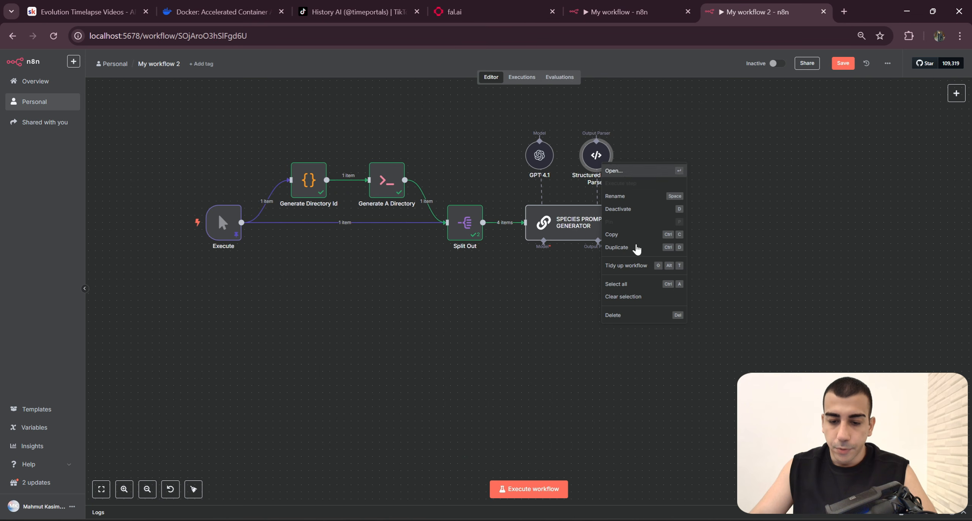
left_click(634, 196)
type("Output")
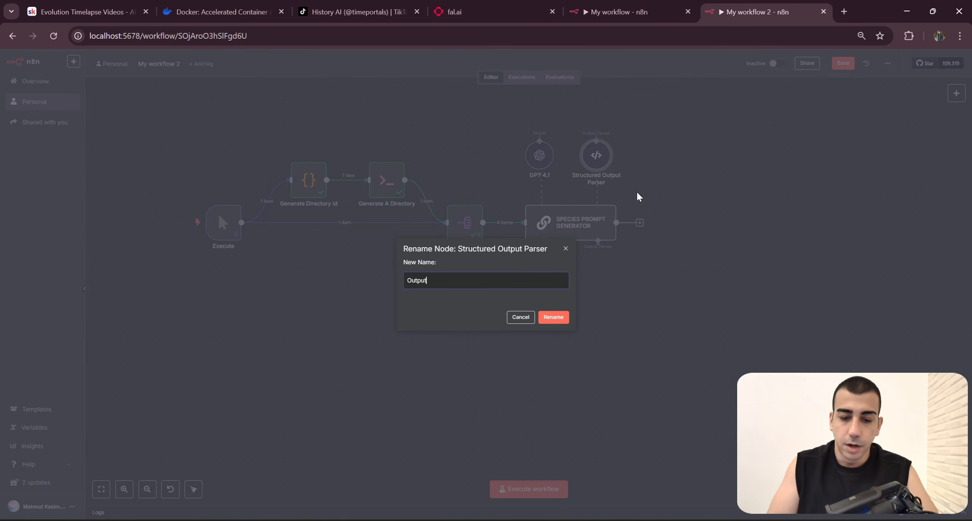
key("Return")
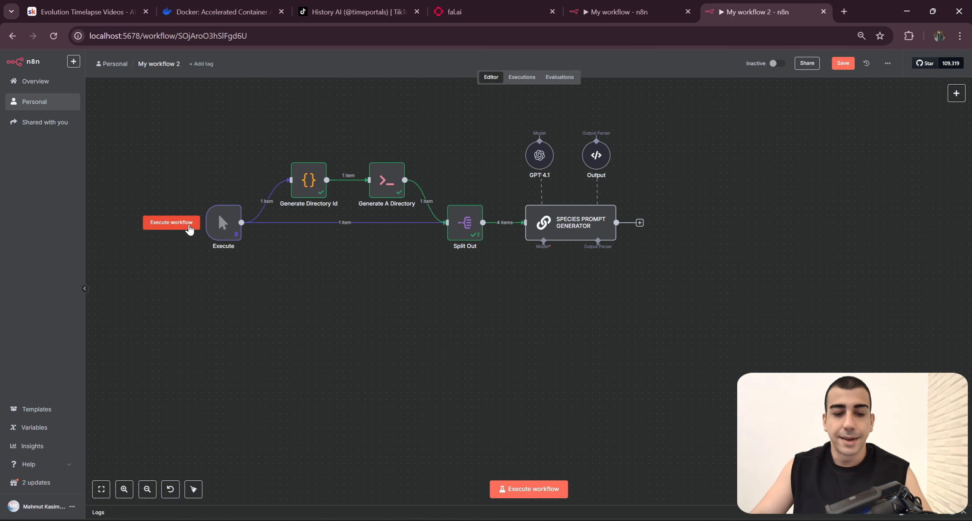
Step: Execute My workflow 2 from the Execute trigger to test the SPECIES PROMPT GENERATOR
left_click(178, 227)
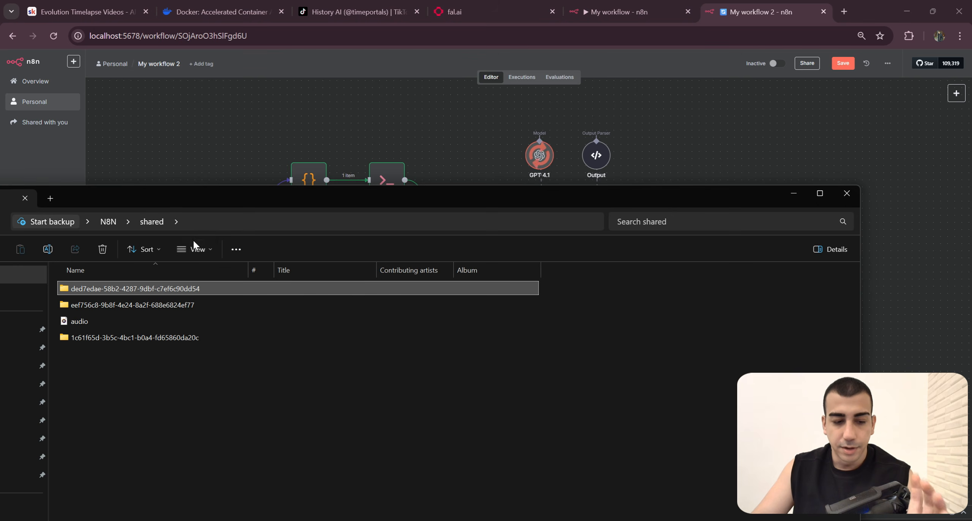
left_click_drag(184, 373, 149, 306)
left_click(788, 199)
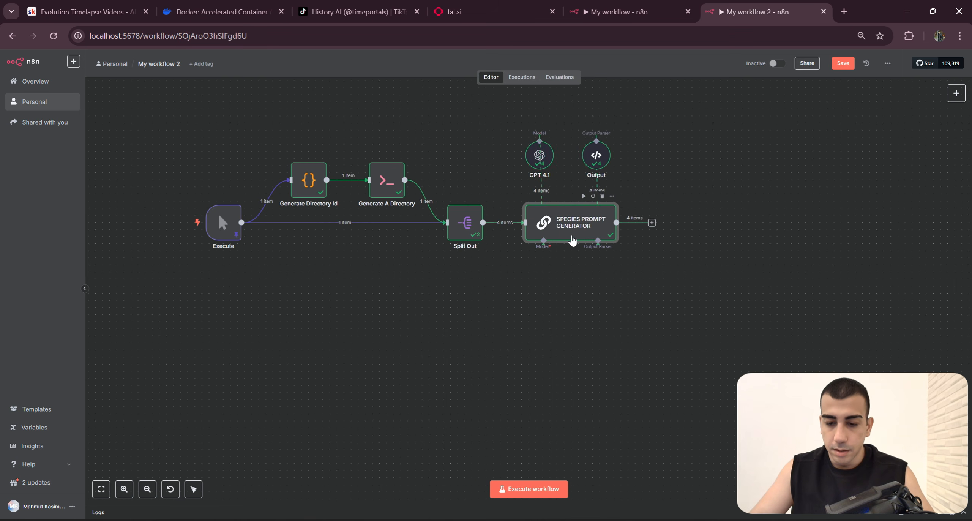
Step: Open the SPECIES PROMPT GENERATOR node and examine the generated JSON output for each species, then return to the canvas
double_click(572, 236)
scroll(700, 216, "down", 2)
scroll(670, 217, "up", 2)
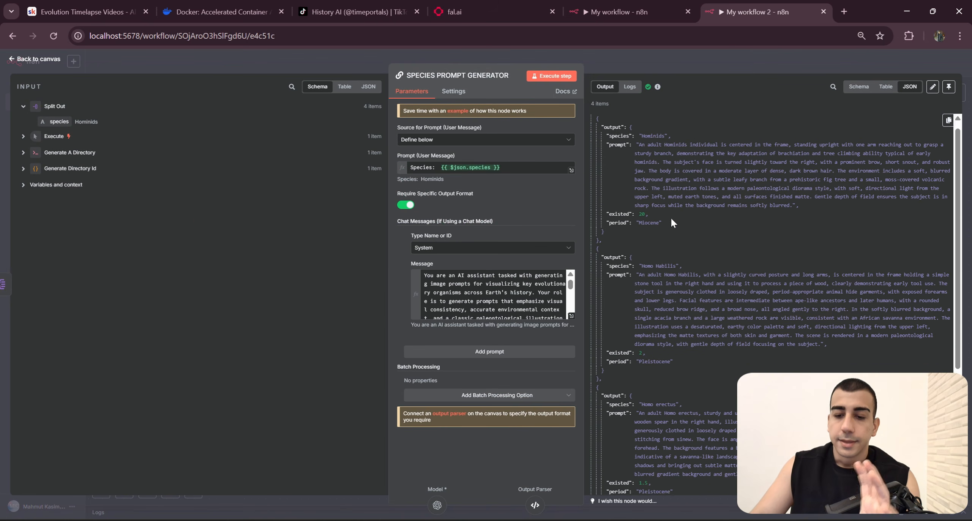
left_click(707, 245)
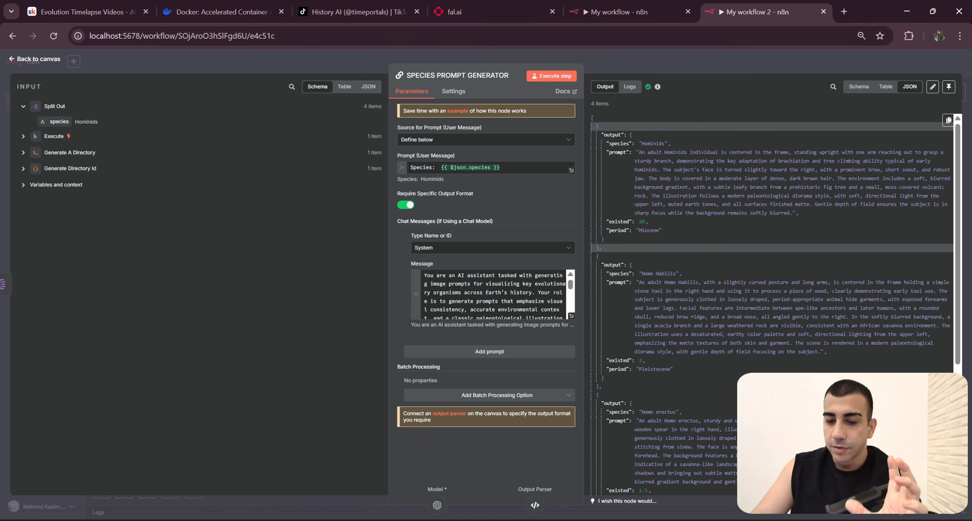
scroll(676, 213, "down", 5)
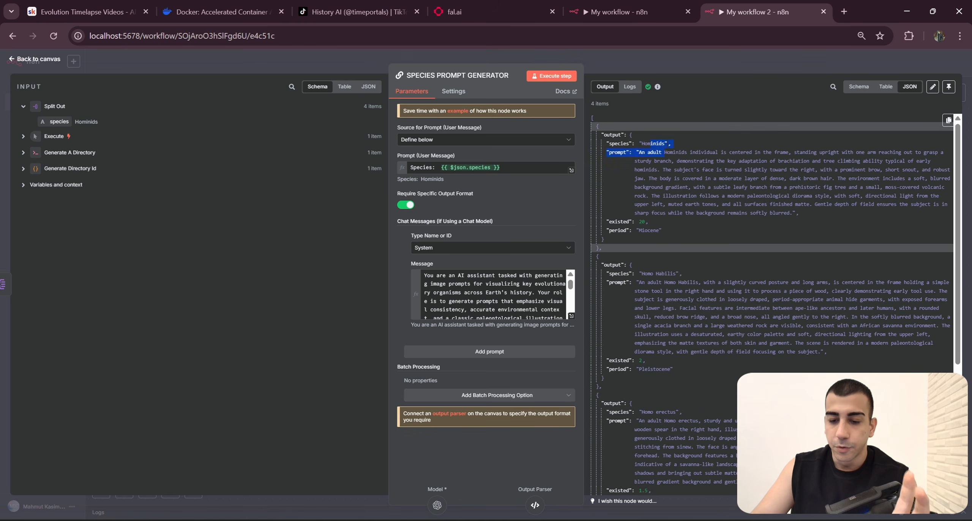
left_click_drag(677, 153, 647, 221)
scroll(649, 224, "down", 5)
left_click_drag(677, 440, 684, 288)
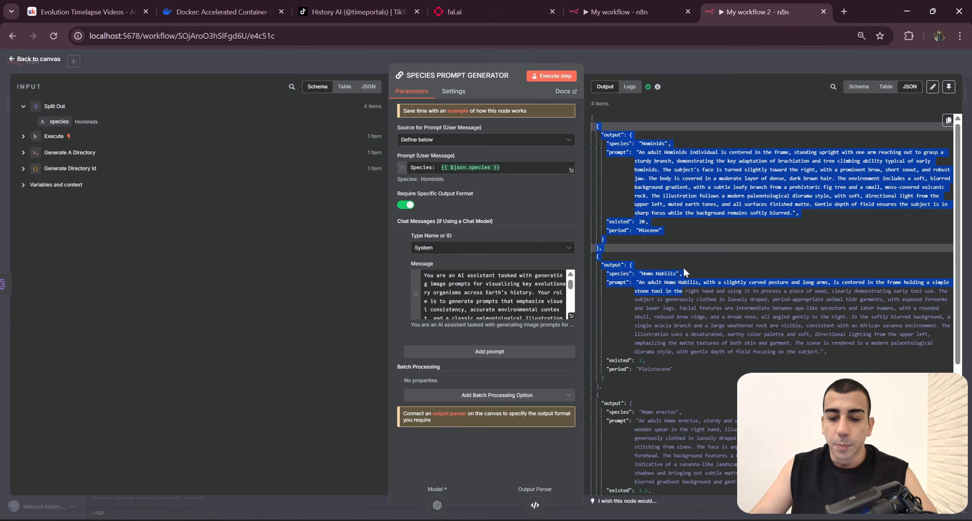
left_click(612, 182)
key("Escape")
left_click_drag(516, 287, 436, 184)
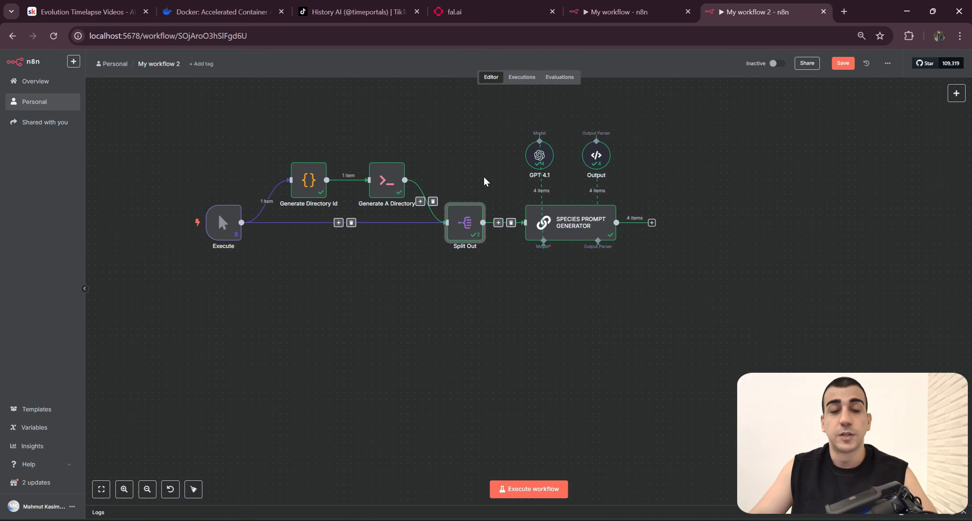
scroll(484, 310, "up", 2)
scroll(379, 308, "left", 3)
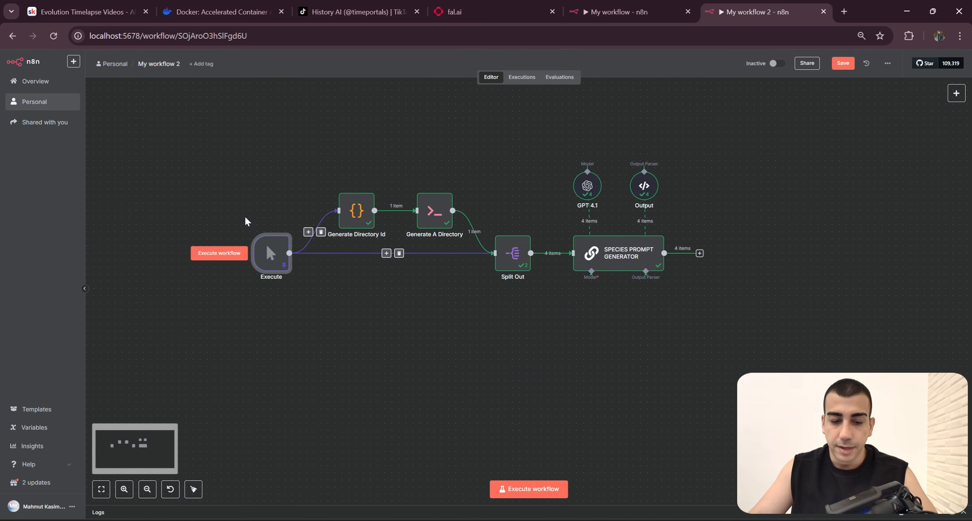
scroll(380, 300, "down", 1)
scroll(379, 300, "right", 2)
scroll(477, 291, "up", 3)
left_click_drag(489, 279, 399, 135)
left_click(513, 284)
scroll(509, 300, "right", 2)
scroll(460, 281, "up", 3)
scroll(479, 309, "up", 2)
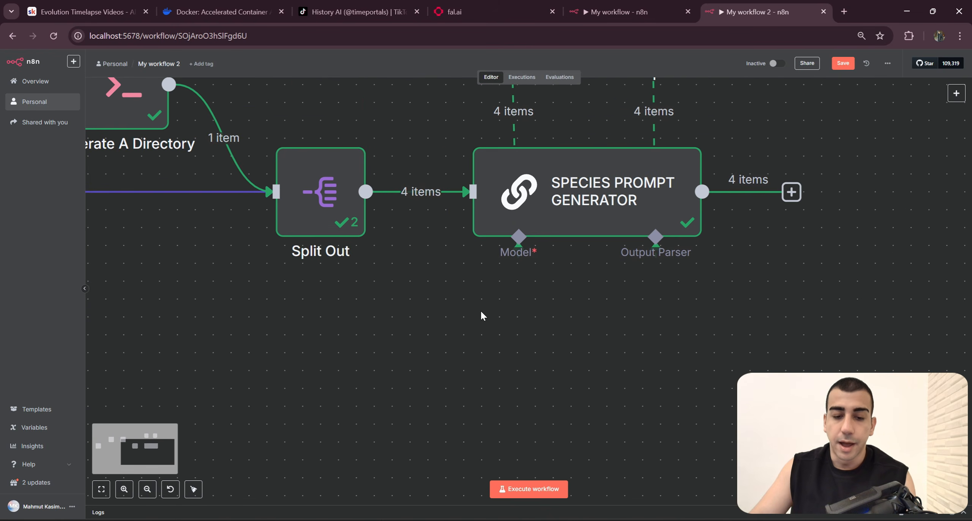
left_click_drag(502, 290, 342, 321)
left_click_drag(603, 345, 334, 194)
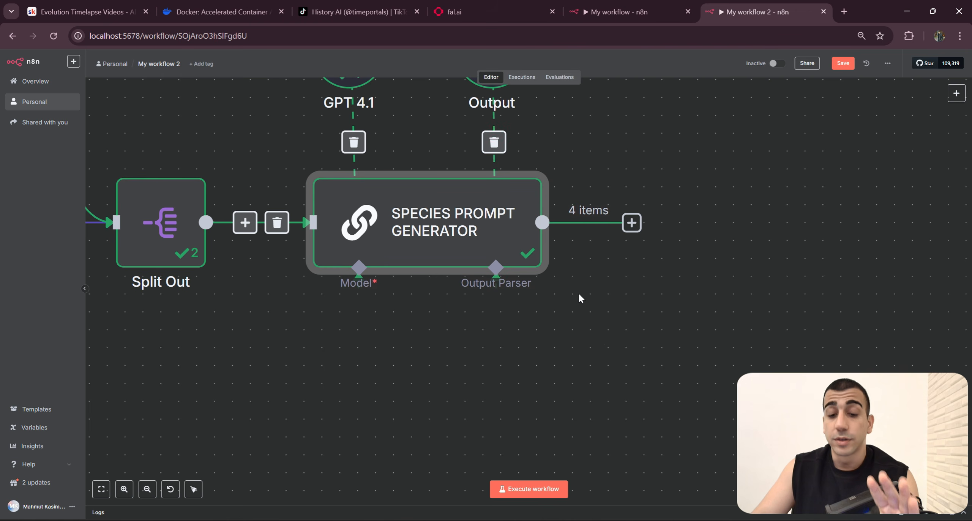
Step: Reopen the SPECIES PROMPT GENERATOR node in My workflow 2, review the first species item in its JSON output, and return to the canvas
scroll(607, 315, "up", 1)
scroll(607, 315, "left", 1)
double_click(490, 262)
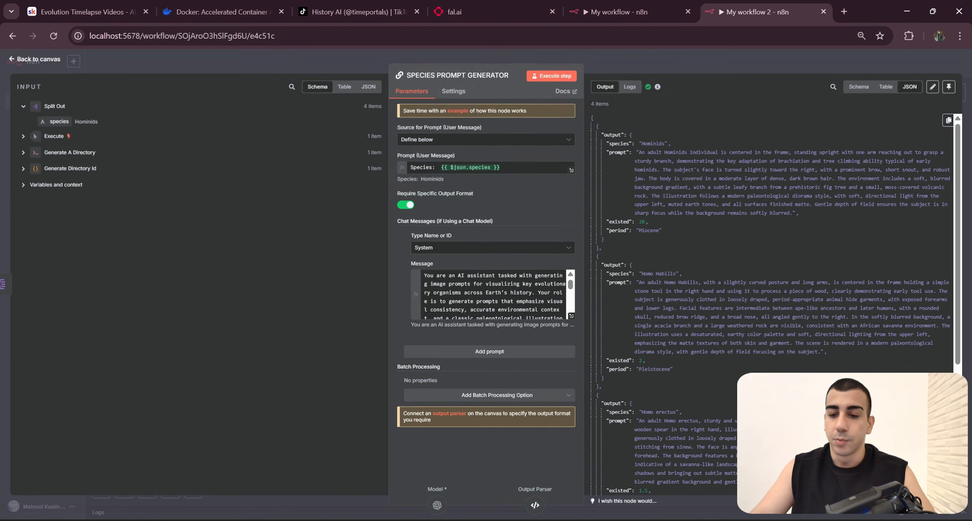
left_click_drag(595, 126, 643, 249)
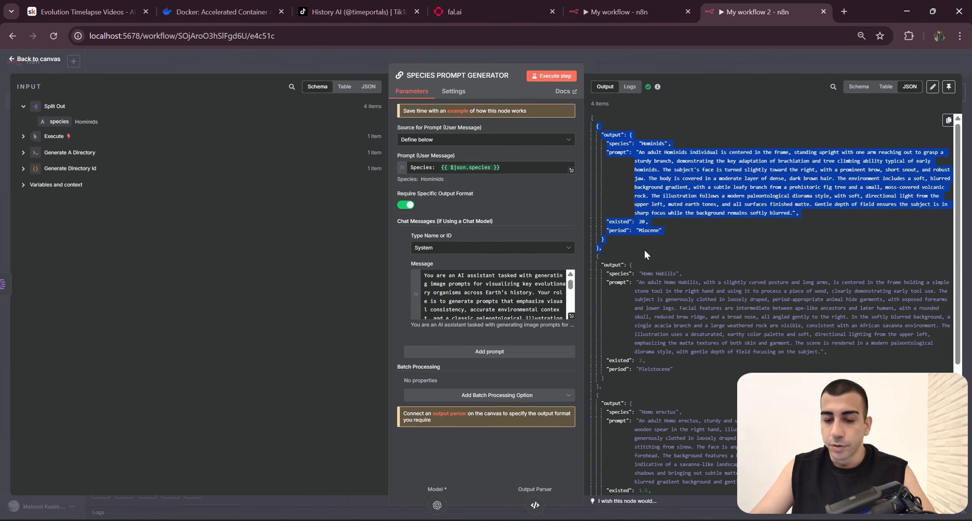
left_click(724, 71)
scroll(754, 307, "down", 3)
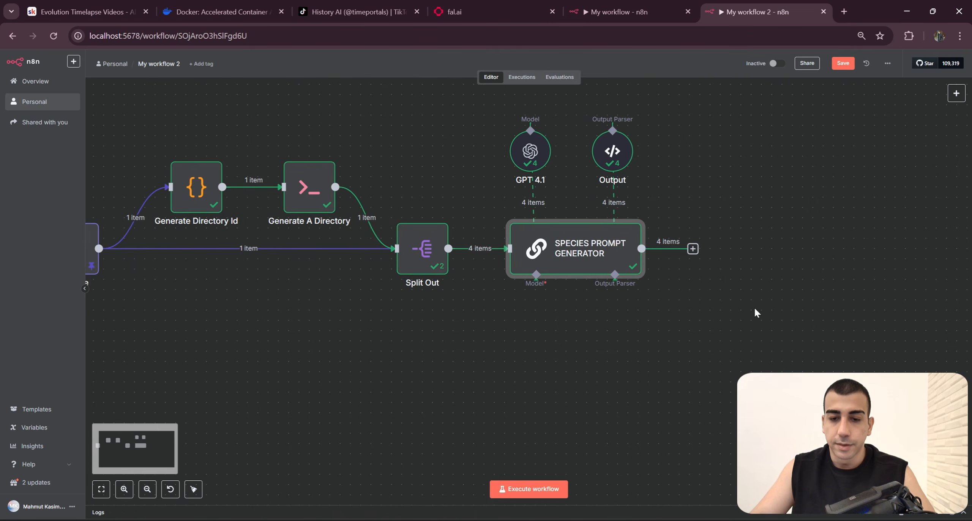
Step: Open the Number The Videos node in the original My workflow and examine its JavaScript code, especially the evolutionNo assignment
left_click(625, 7)
left_click(613, 304)
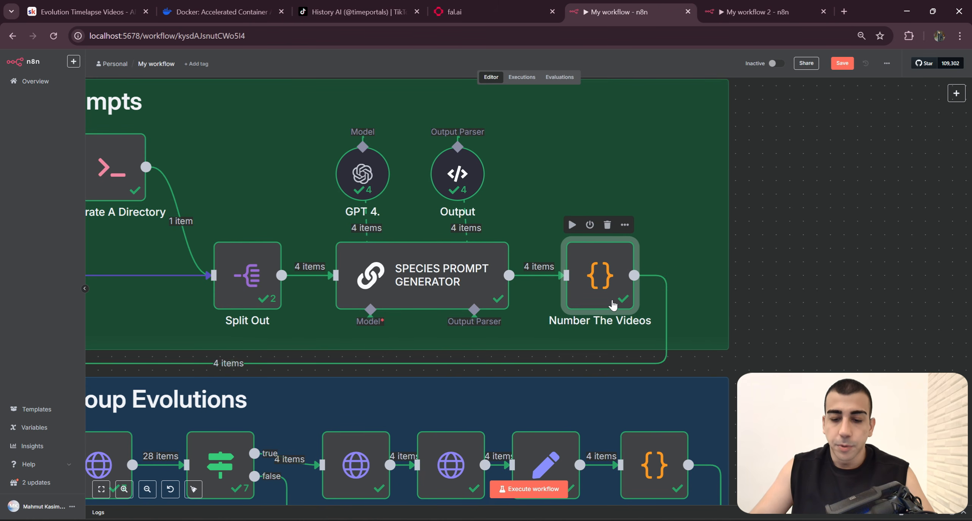
double_click(612, 304)
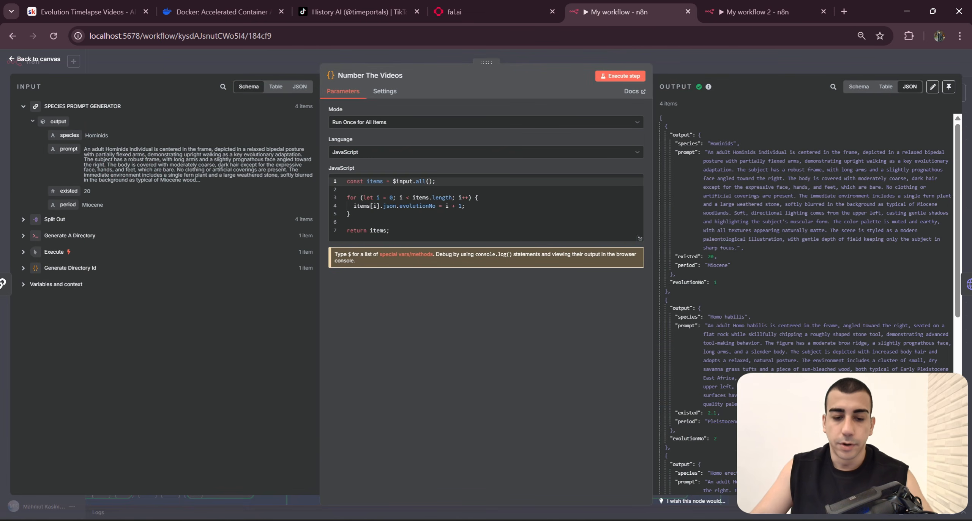
key("ctrl+a")
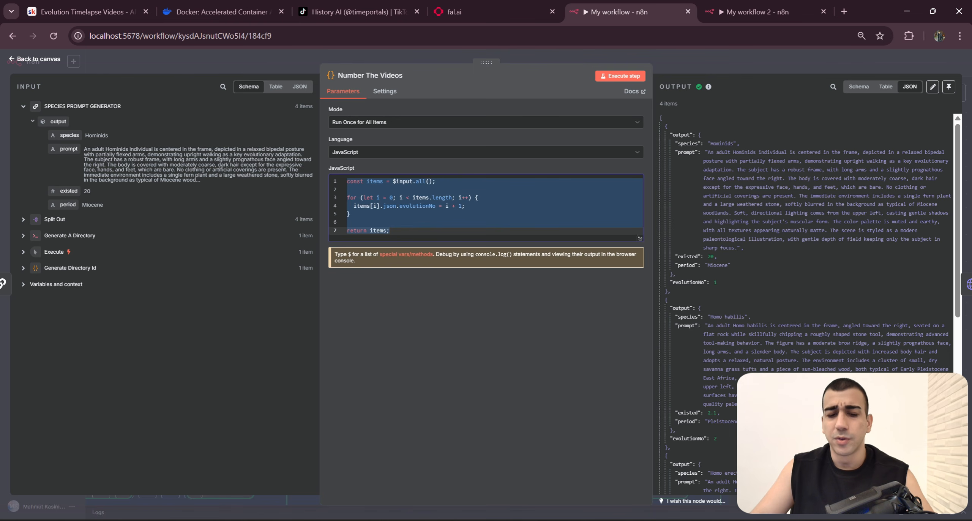
left_click(429, 222)
left_click(425, 213)
double_click(418, 206)
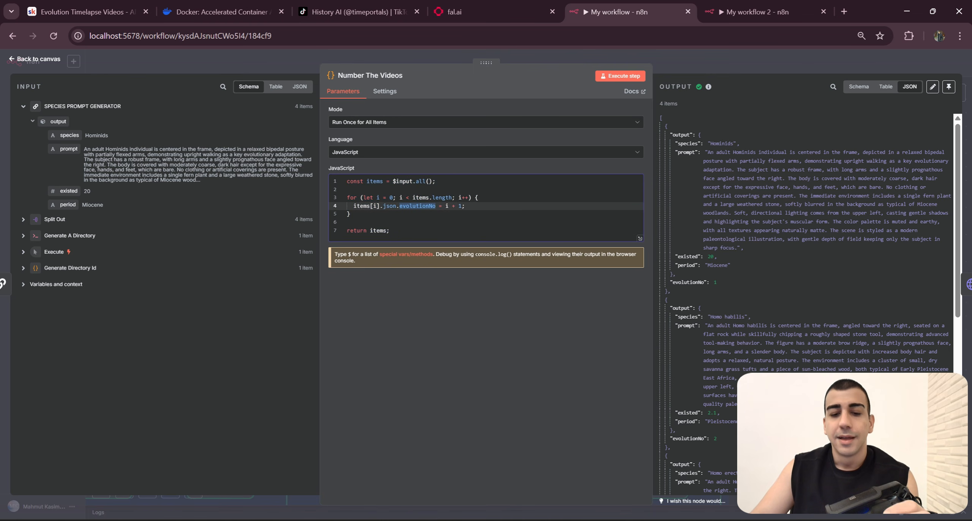
key("ctrl+a")
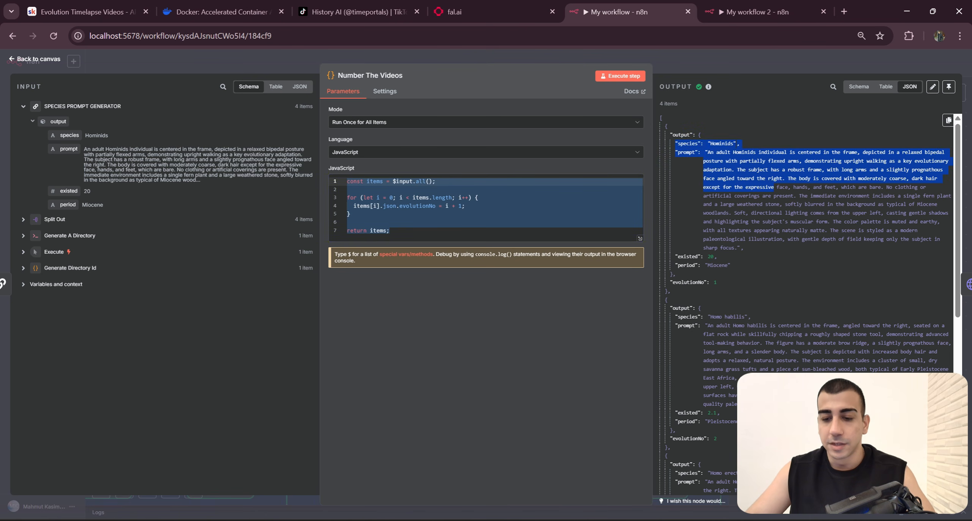
Step: Examine the evolutionNo field of each item in the Number The Videos output against the code, then return to the canvas
scroll(721, 151, "down", 3)
scroll(774, 187, "up", 3)
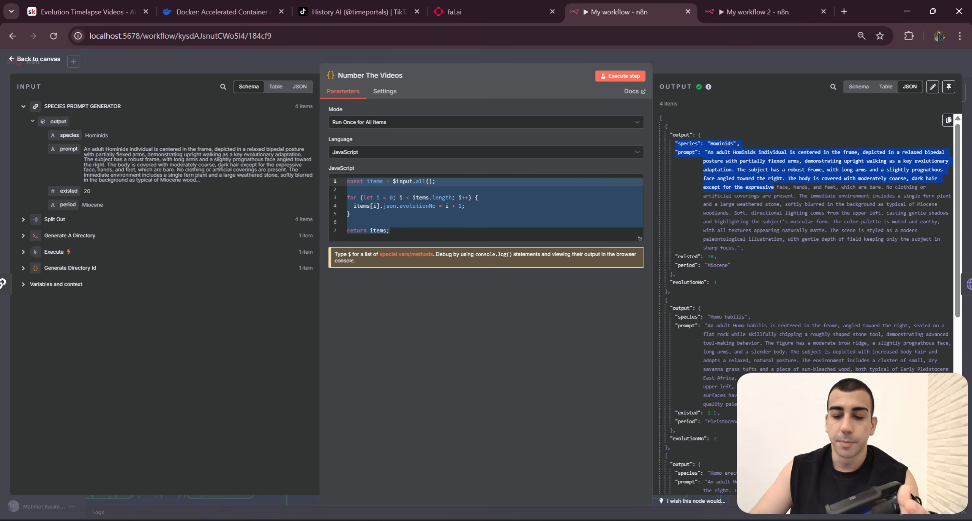
scroll(748, 253, "down", 2)
scroll(734, 256, "up", 2)
left_click(757, 277)
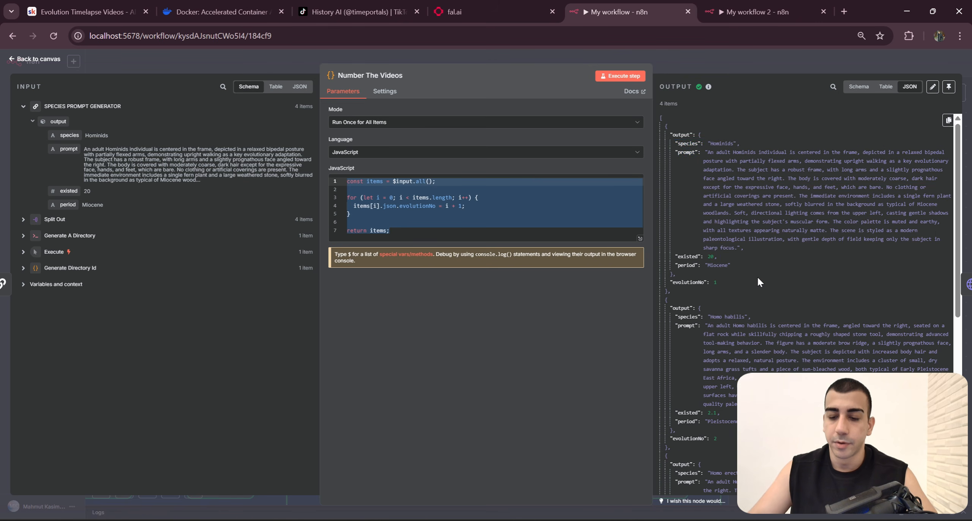
left_click_drag(755, 281, 668, 282)
scroll(683, 293, "down", 3)
left_click_drag(728, 326, 665, 319)
left_click(724, 331)
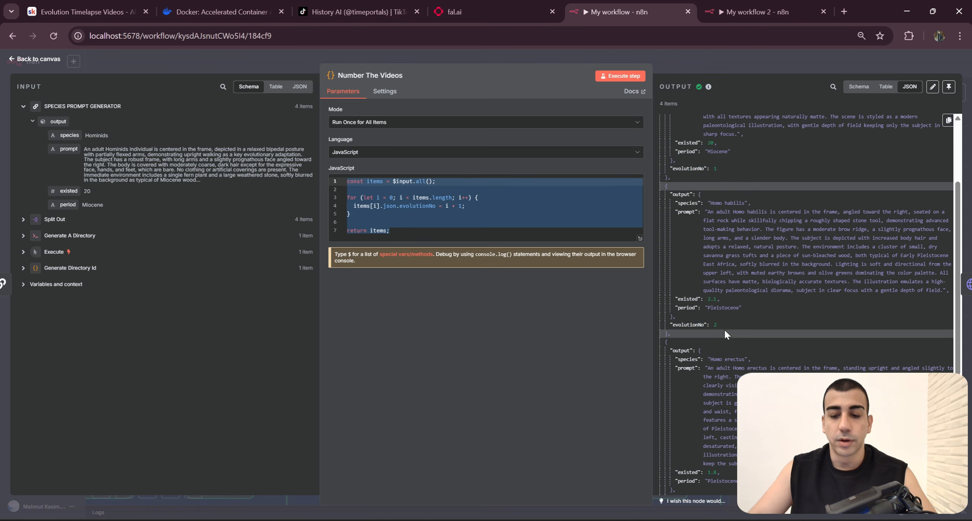
left_click_drag(724, 328, 667, 324)
scroll(667, 325, "down", 3)
mouse_move(670, 384)
left_mouse_down()
mouse_move(686, 384)
mouse_move(672, 384)
left_mouse_up()
left_click(391, 231)
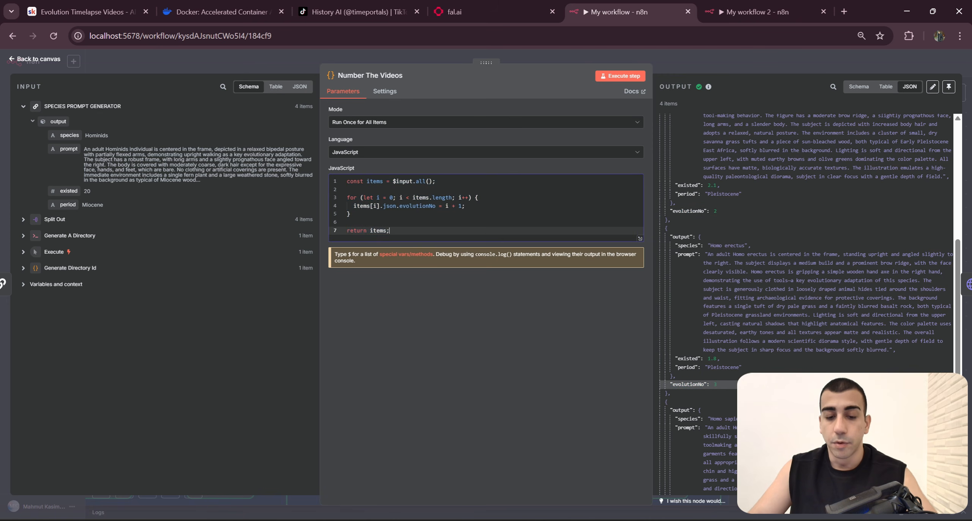
key("ctrl+a")
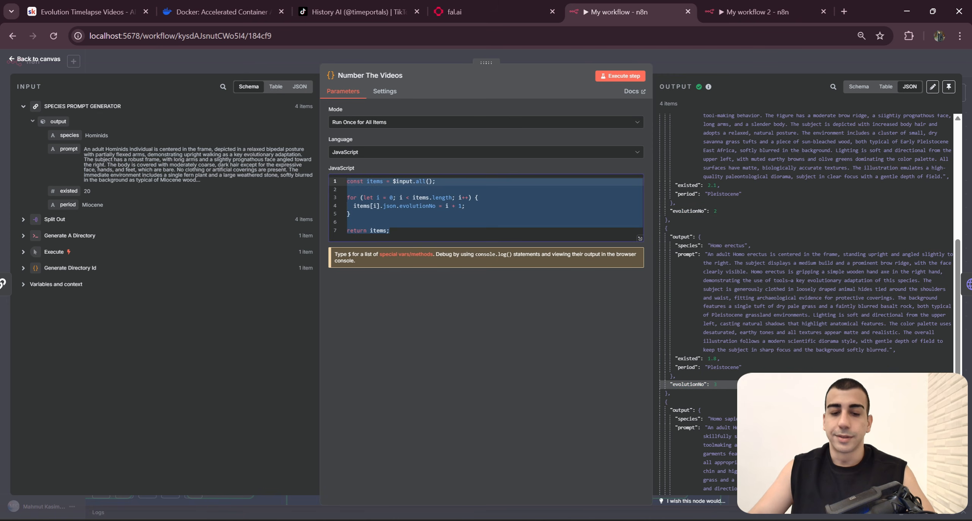
left_click_drag(390, 231, 322, 176)
scroll(791, 243, "up", 5)
left_click(759, 65)
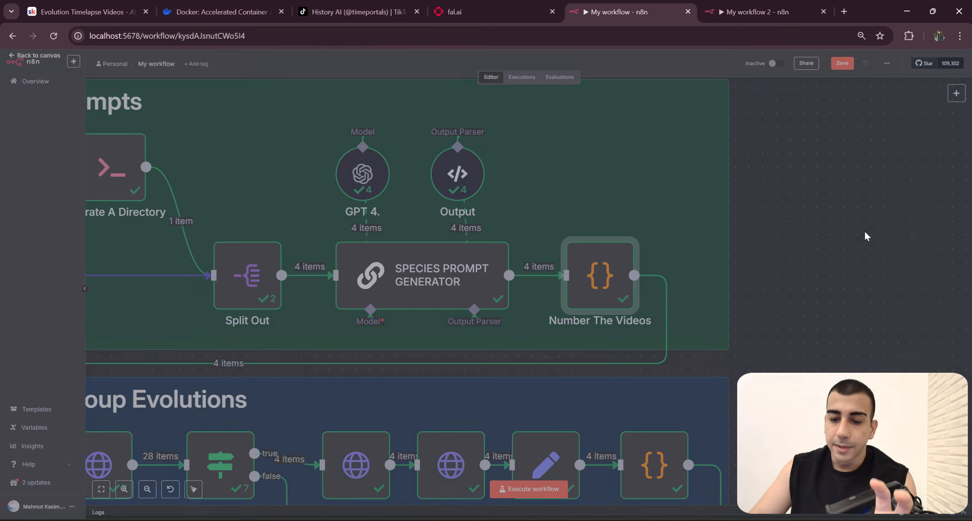
Step: Open the original SPECIES PROMPT GENERATOR node, review the species, prompt, existed and period fields in its output, and return to the canvas
double_click(468, 281)
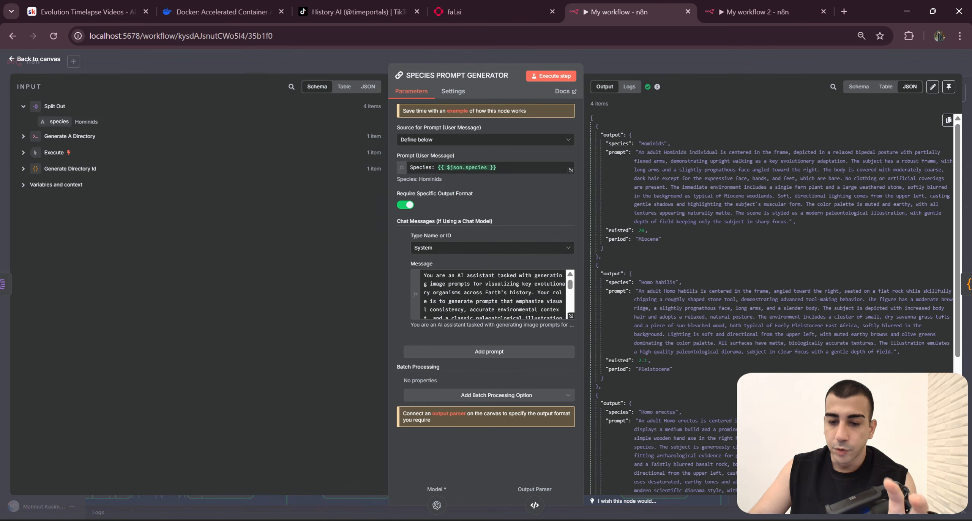
left_click_drag(632, 171, 671, 239)
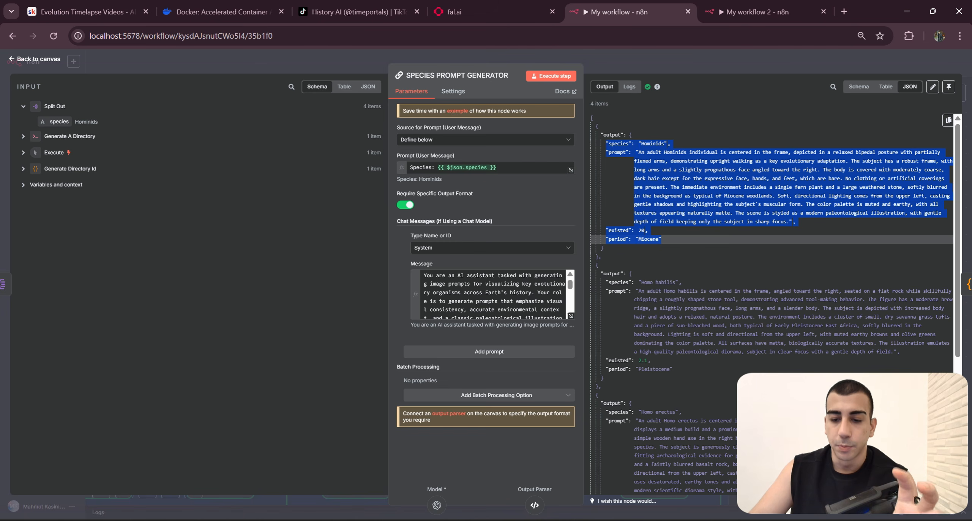
left_click(678, 143)
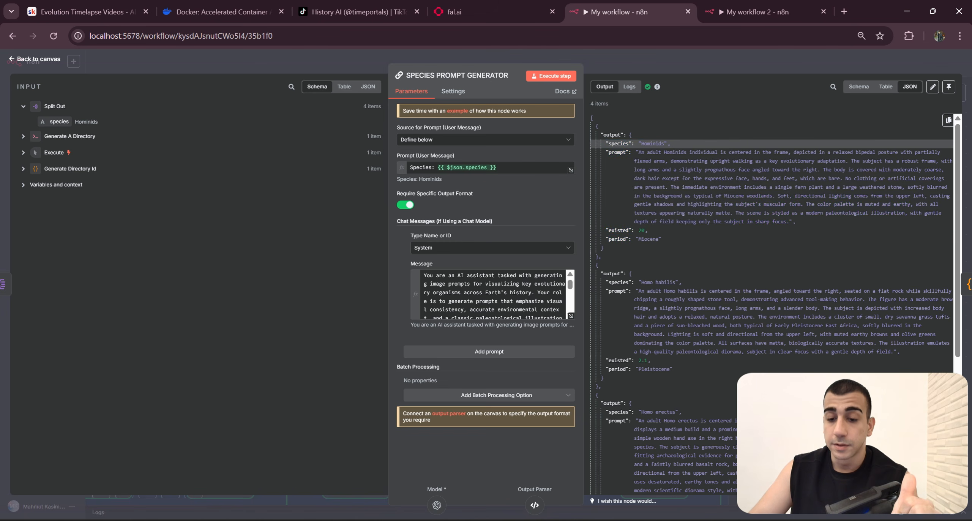
double_click(618, 152)
double_click(617, 230)
double_click(618, 239)
left_click(707, 63)
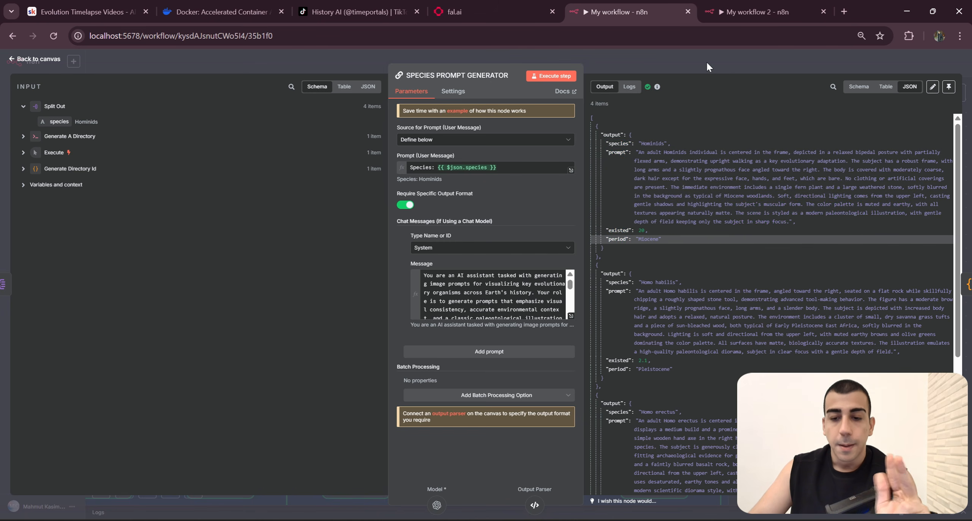
left_click_drag(844, 278, 817, 244)
Step: Reopen the original Number The Videos node and compare the evolutionNo with the species in the first output item
left_click(581, 235)
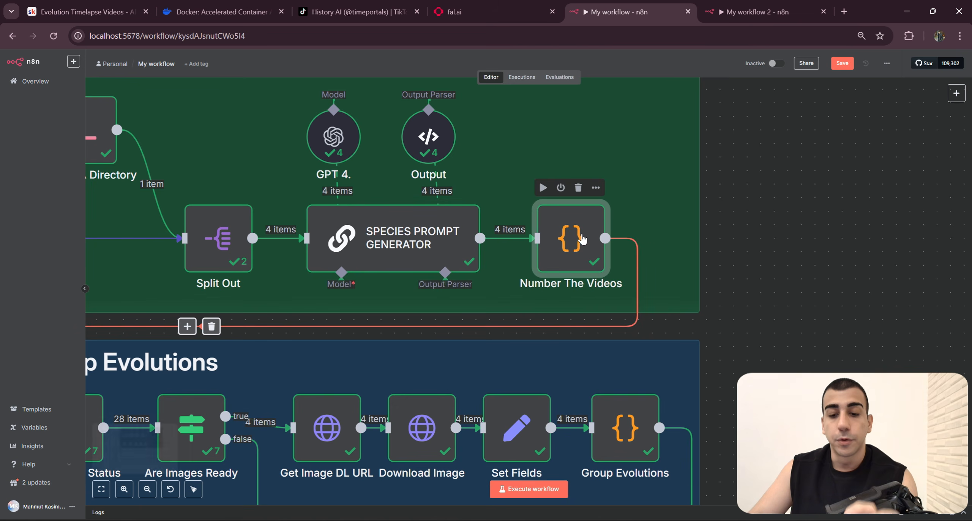
double_click(582, 239)
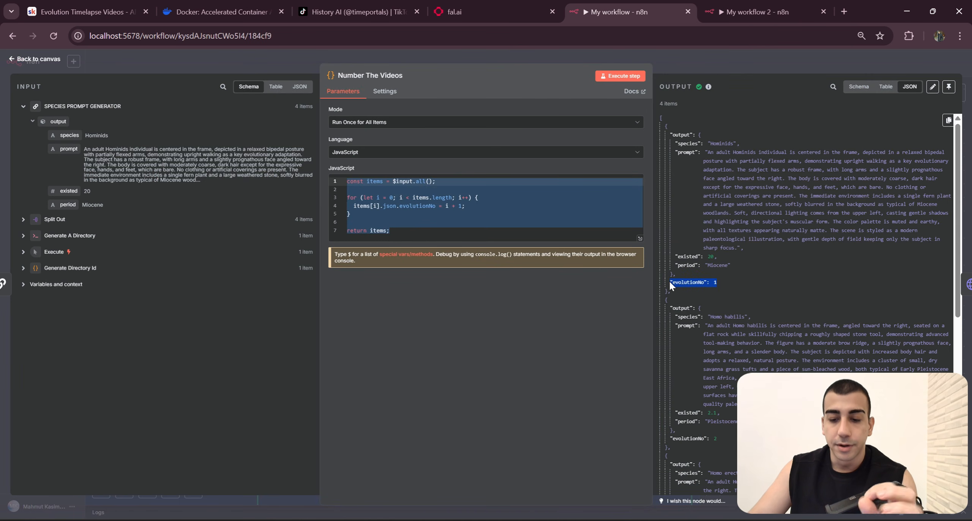
left_click_drag(733, 283, 717, 187)
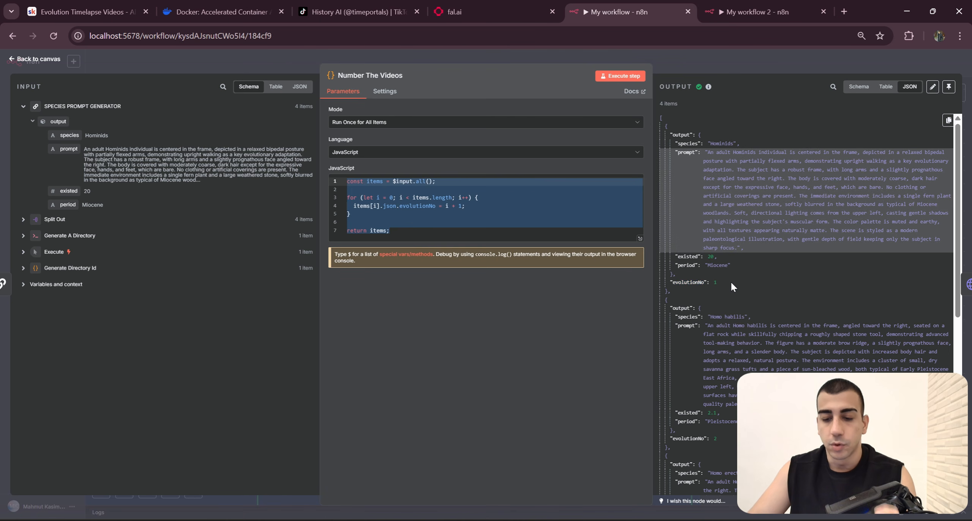
left_click(546, 230)
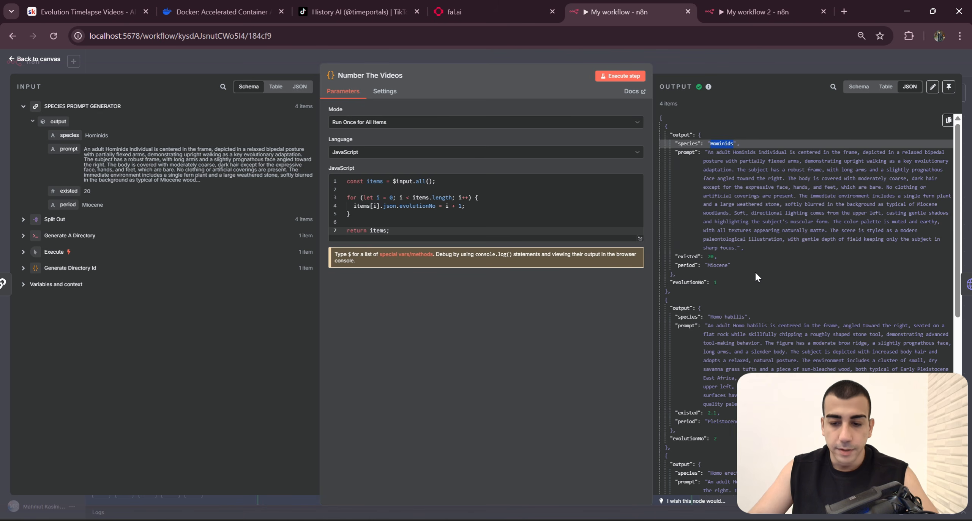
double_click(717, 282)
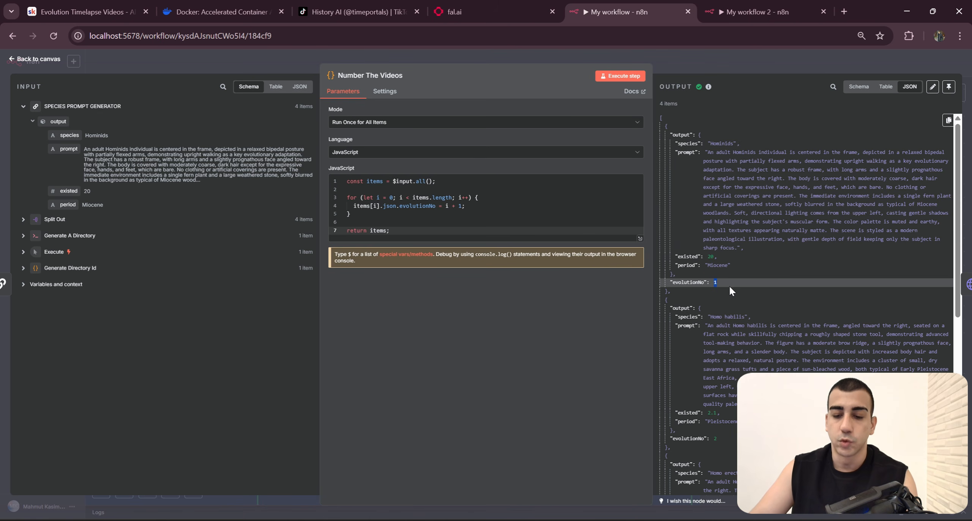
Step: In My workflow 2, add a Code node after the SPECIES PROMPT GENERATOR
key("ctrl+Tab")
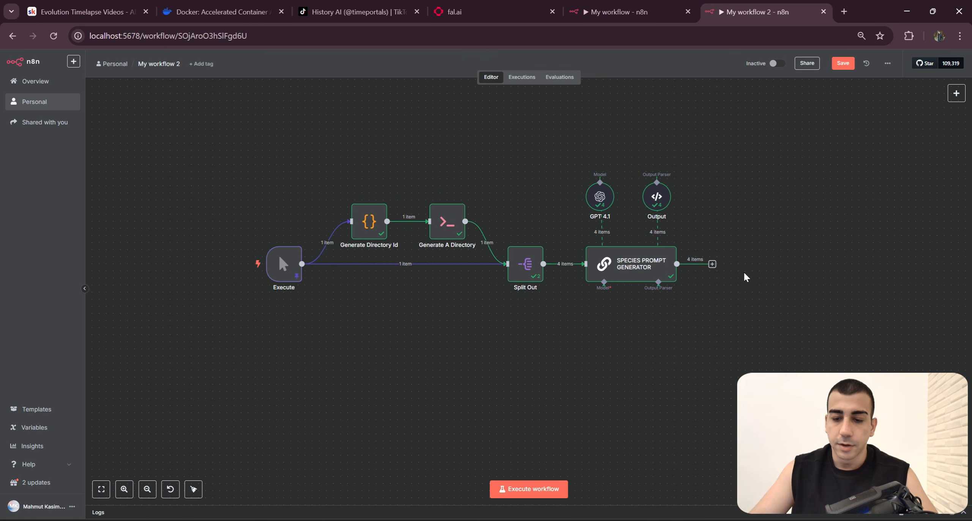
left_click(616, 12)
left_click(768, 7)
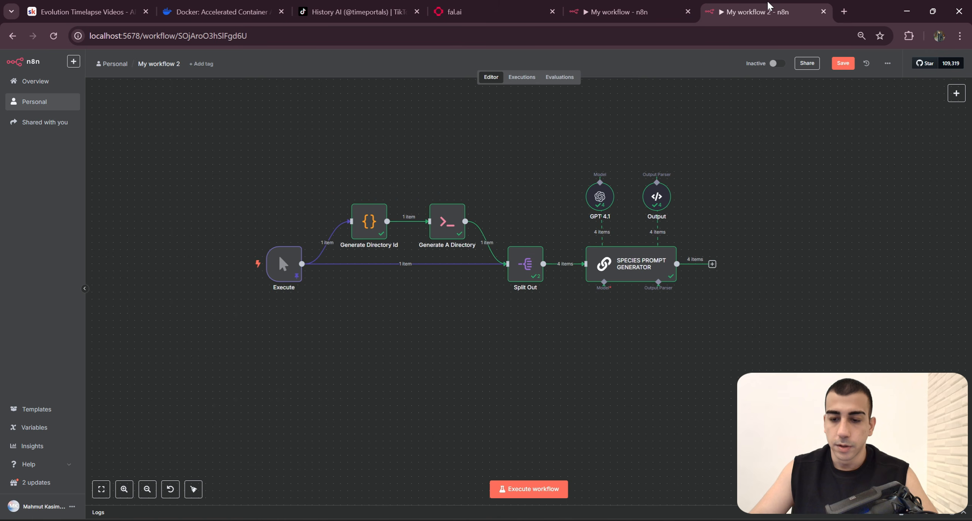
left_click(712, 264)
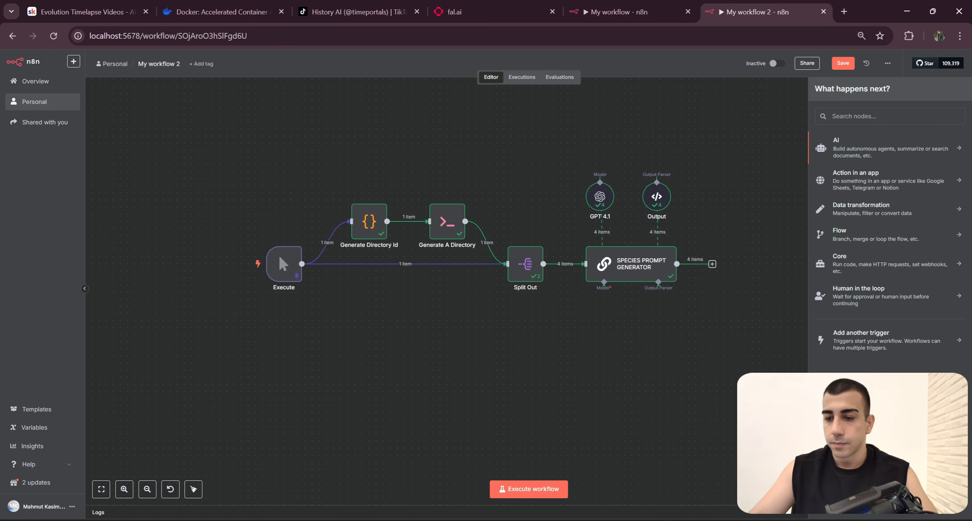
type("Code")
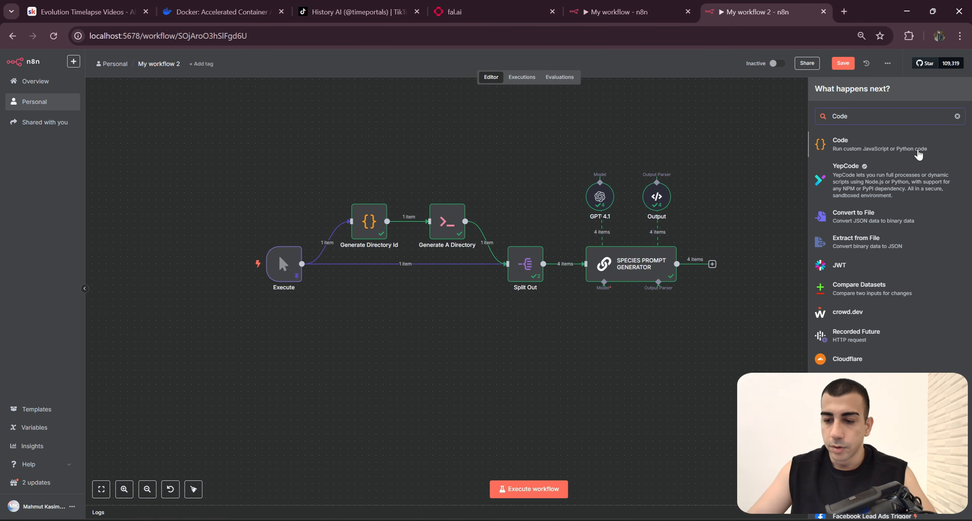
left_click(919, 155)
Step: Replace the new Code node's default JavaScript with the code copied from the original Number The Videos node, which sets evolutionNo to i + 1
left_click(622, 12)
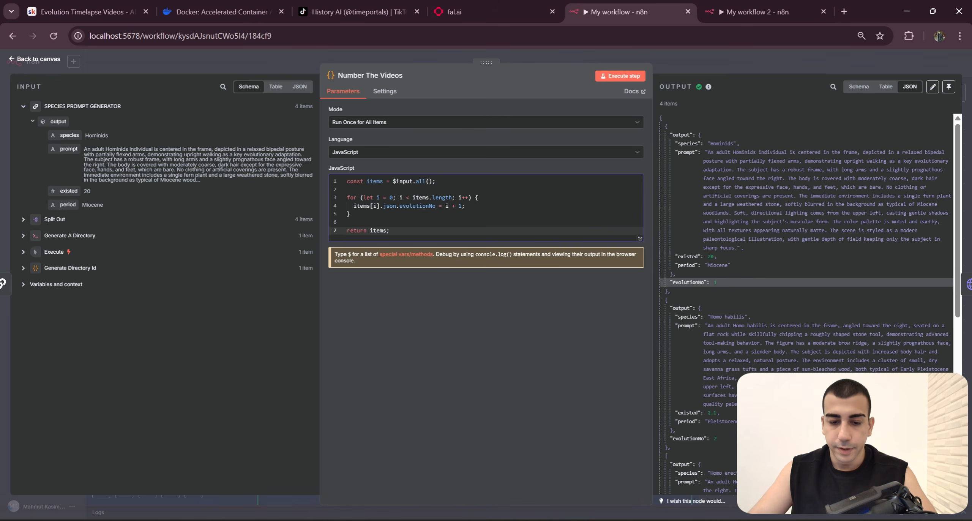
key("ctrl+a")
left_click(706, 11)
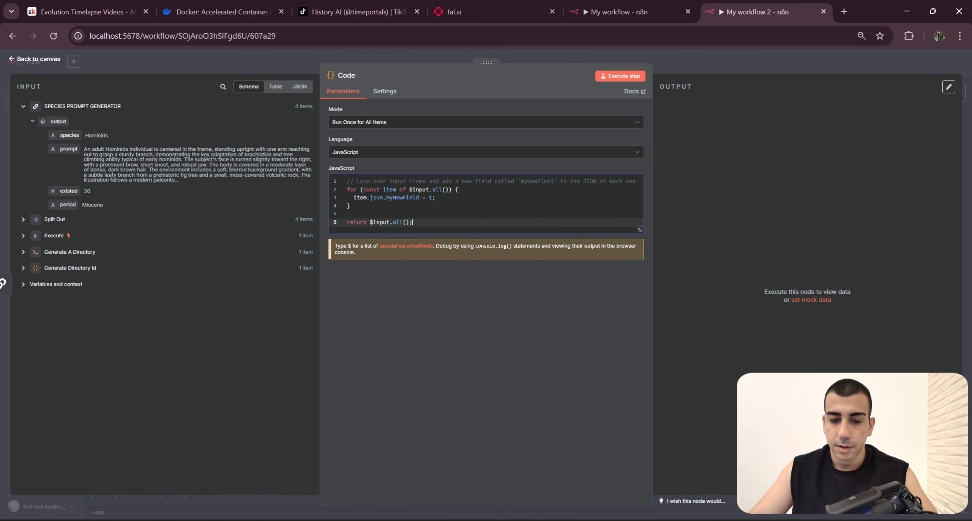
key("ctrl+a")
key("ctrl+v")
Step: Rename the Code node as Number The Videos, copying the name from the original workflow, and return to the canvas
left_click(622, 12)
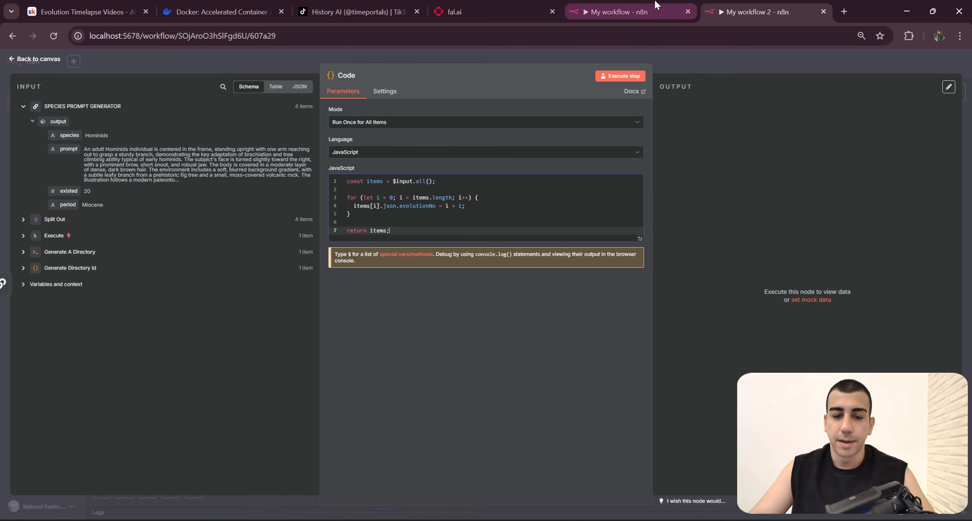
left_click(392, 77)
key("ctrl+a")
key("ctrl+c")
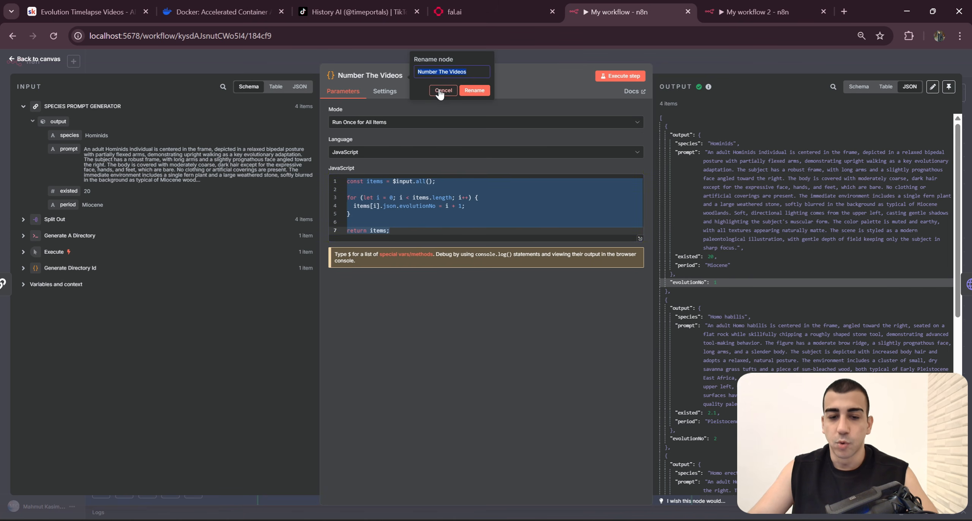
left_click(755, 12)
left_click(352, 79)
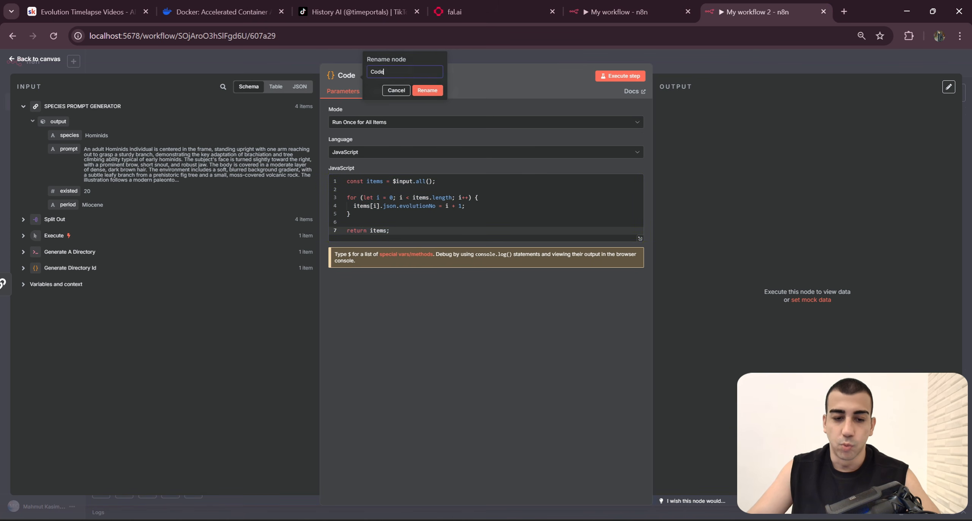
key("ctrl+v")
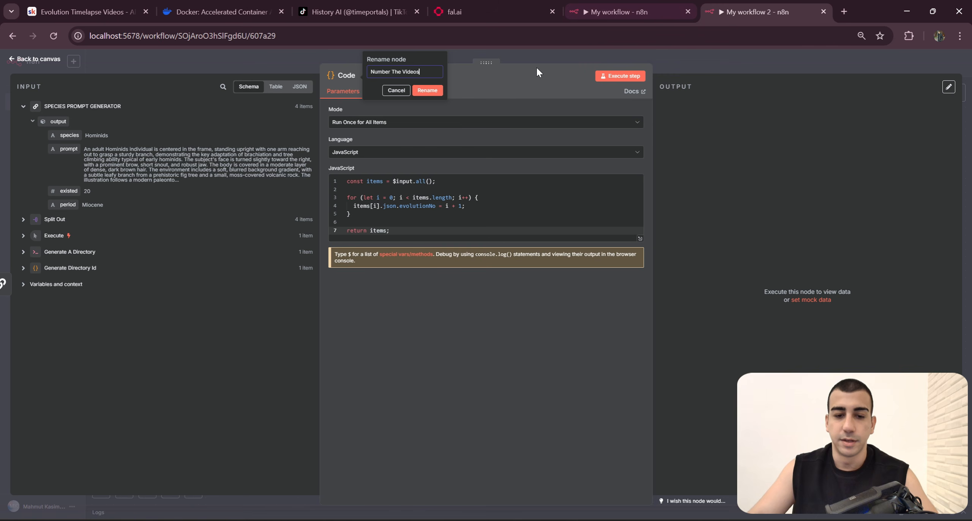
left_click(428, 92)
left_click(749, 61)
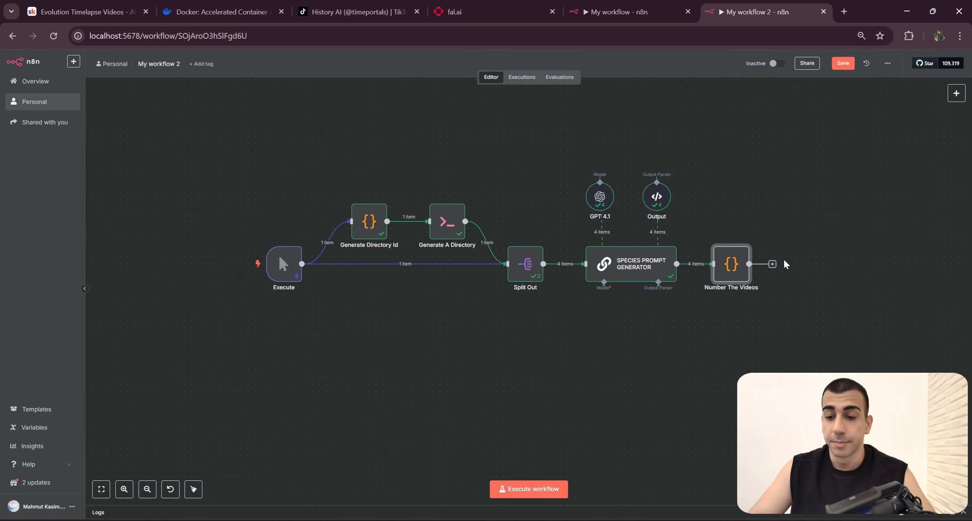
left_click_drag(803, 291, 696, 275)
left_click(787, 311)
left_click_drag(787, 310, 752, 297)
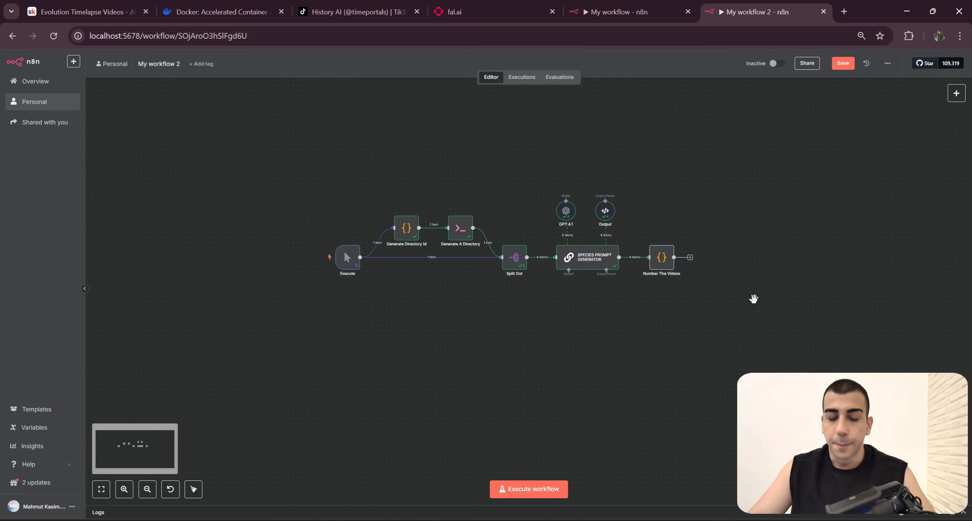
Step: Return to the original workflow's canvas and review the Generate Species Image & Group Evolutions section
left_click_drag(278, 159, 337, 183)
left_click(619, 12)
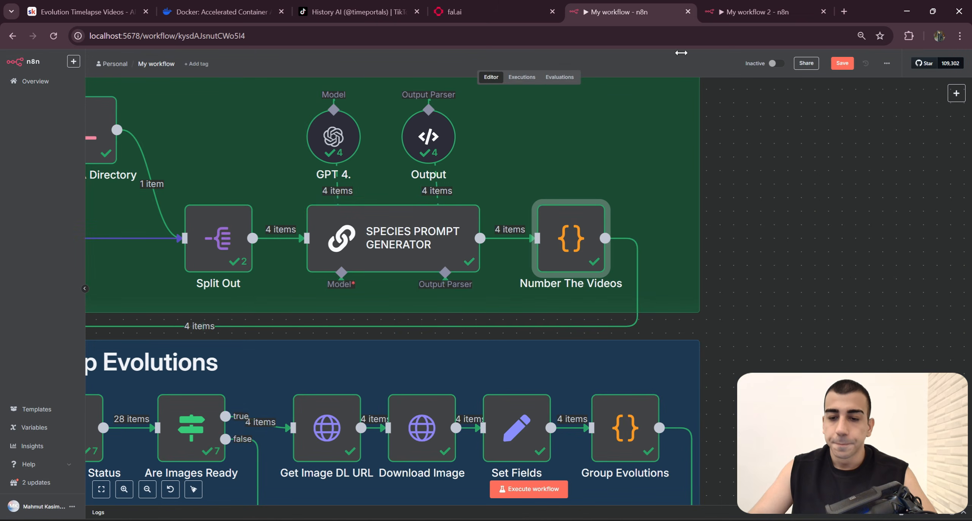
left_click(755, 12)
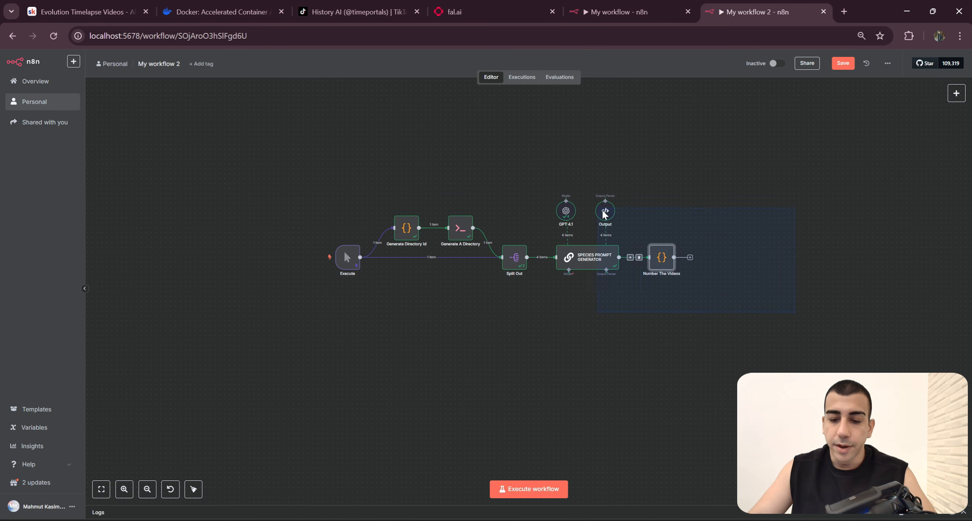
left_click_drag(286, 166, 764, 316)
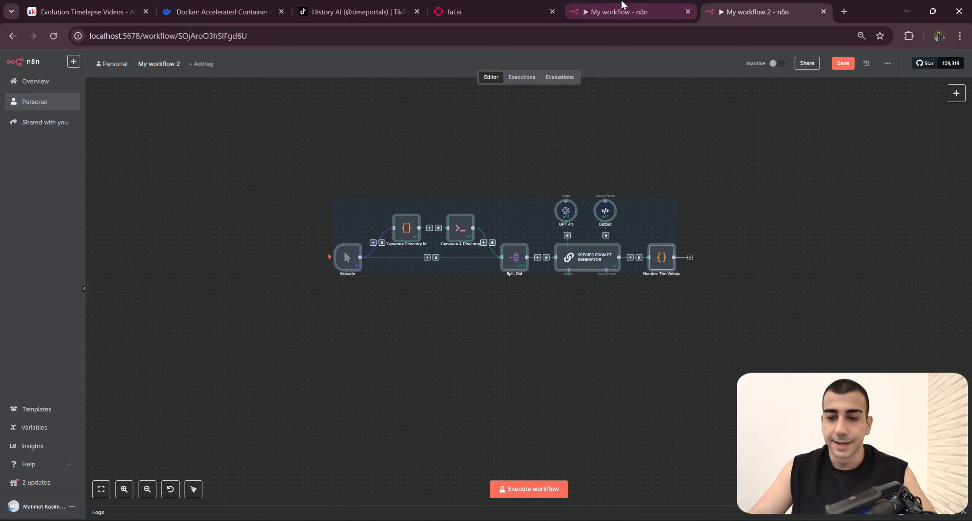
left_click(622, 5)
left_click(842, 300)
scroll(547, 379, "down", 4)
left_click_drag(374, 396, 608, 325)
left_click_drag(666, 345, 648, 339)
scroll(530, 324, "up", 4)
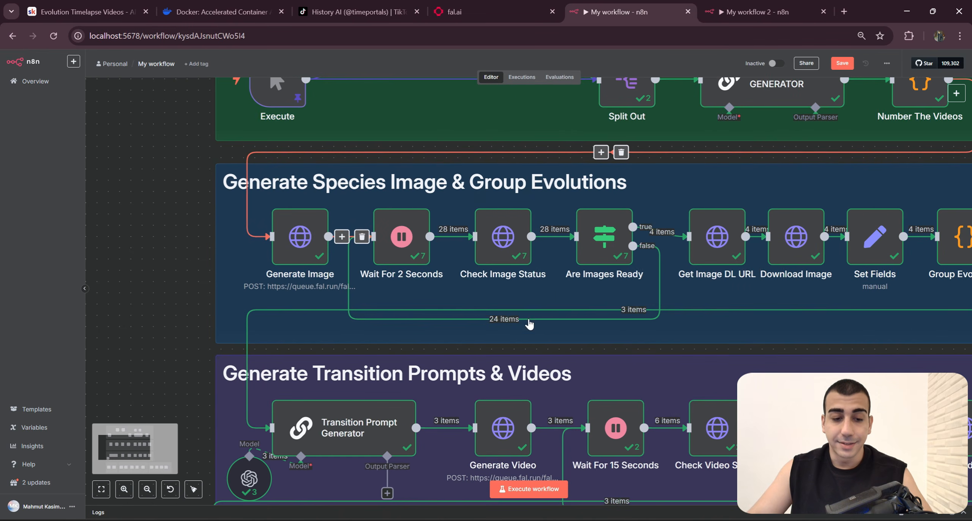
left_click_drag(467, 308, 392, 329)
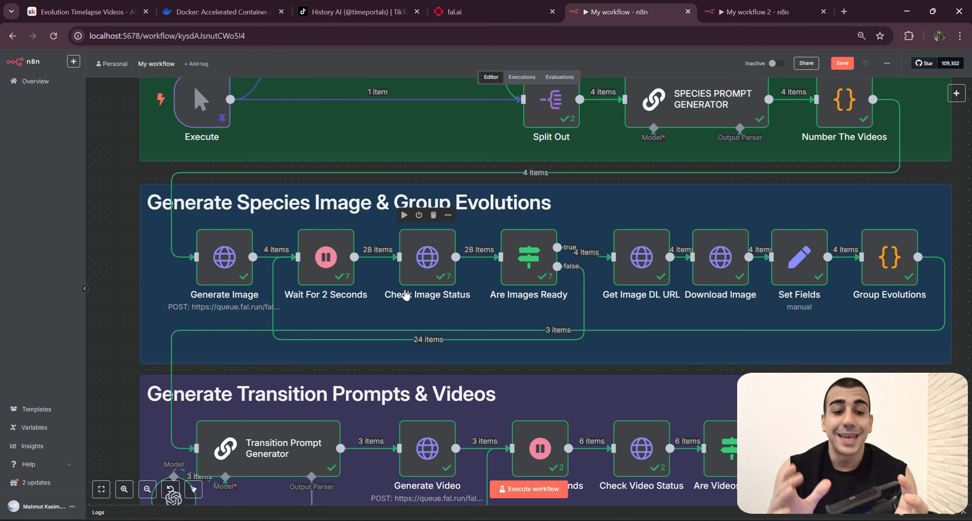
Step: In My workflow 2, pin the output data of the Generate Directory Id and Generate A Directory nodes
left_click(756, 11)
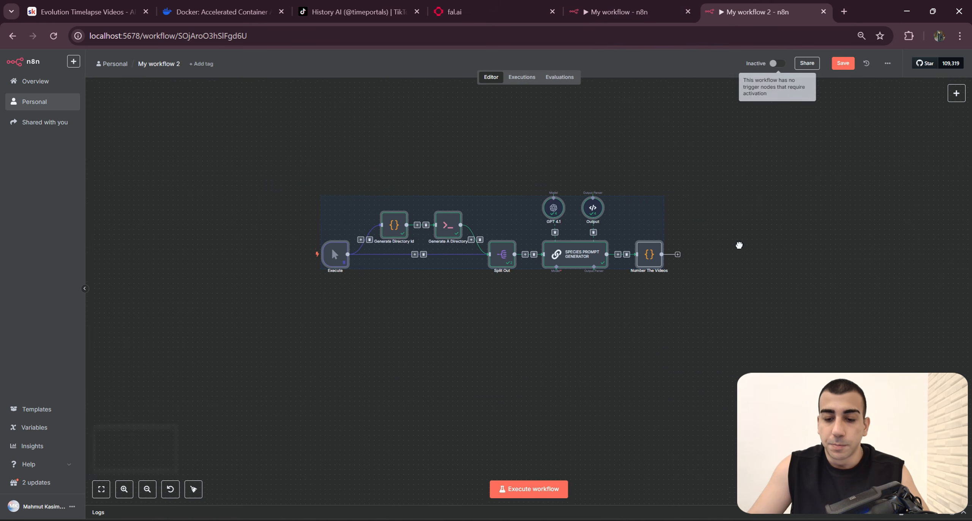
left_click_drag(726, 297, 488, 171)
left_click(702, 208)
scroll(407, 303, "up", 2)
left_click_drag(407, 303, 388, 296)
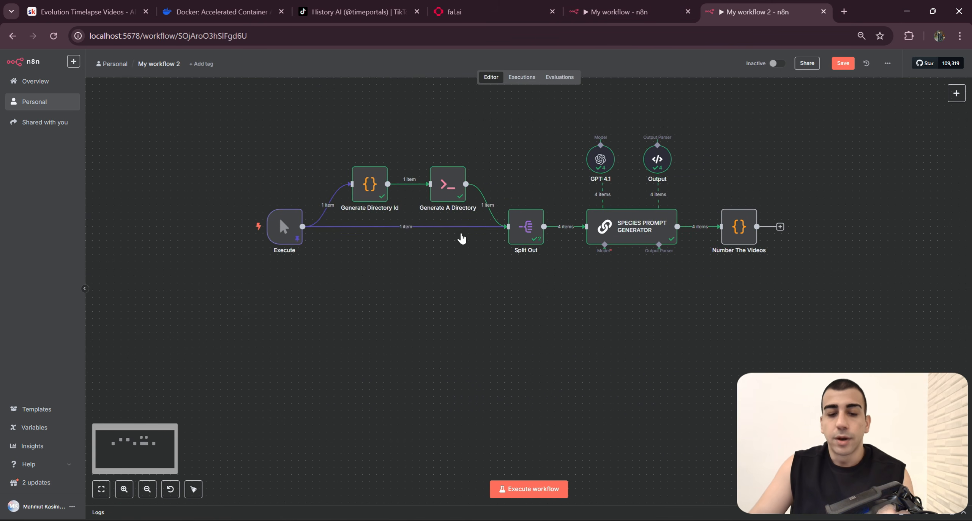
left_click_drag(690, 271, 619, 296)
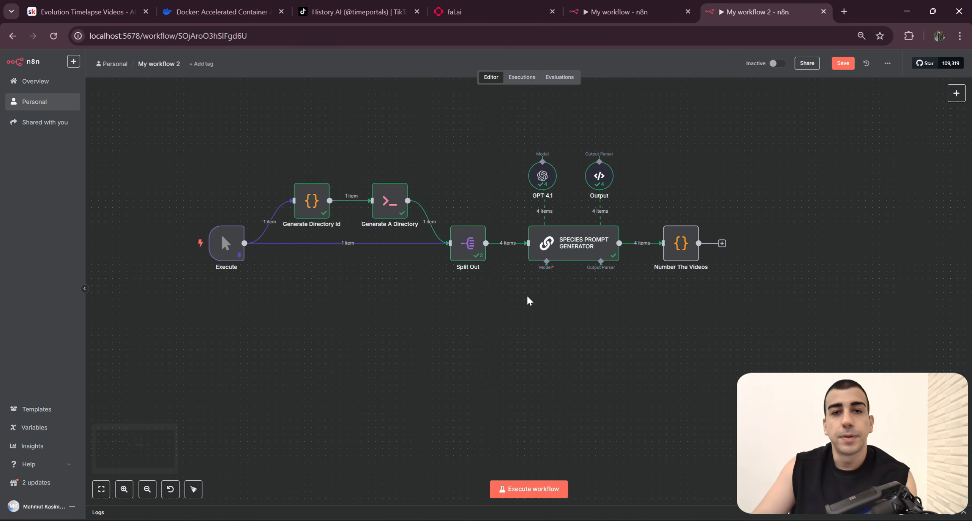
mouse_move(376, 242)
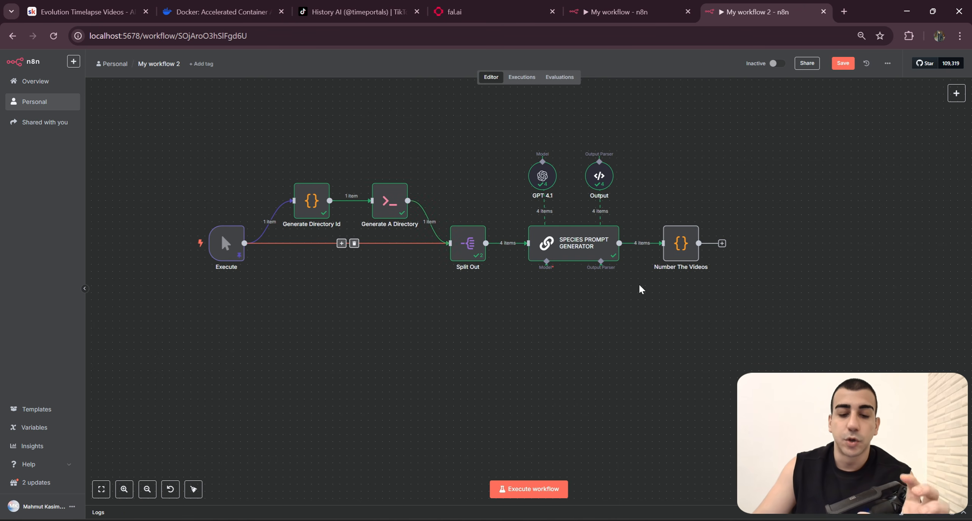
scroll(346, 197, "up", 2)
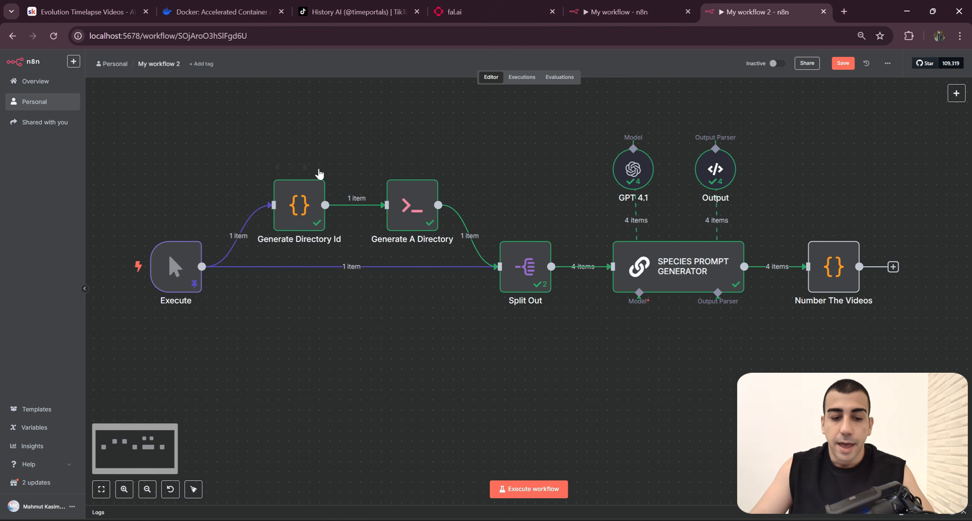
left_click(318, 166)
left_click(351, 232)
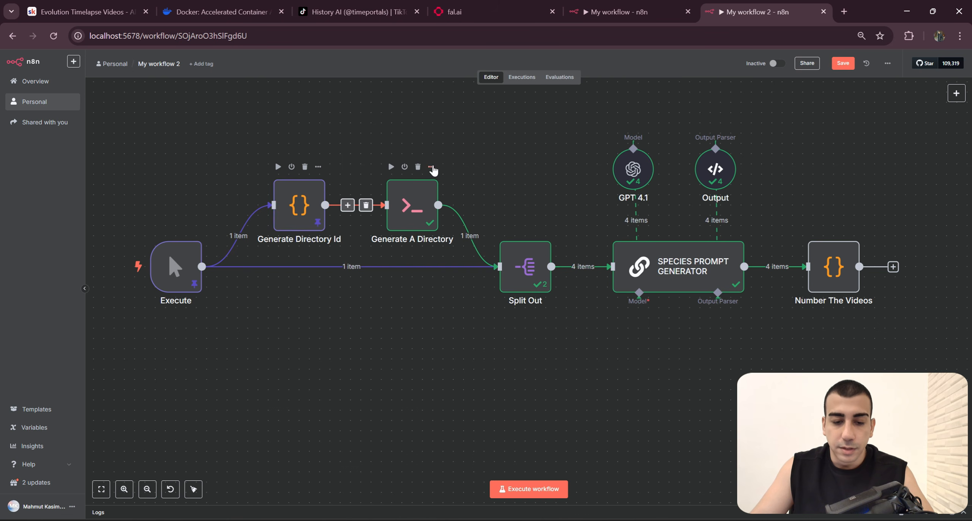
left_click(430, 167)
left_click(450, 231)
Step: Check whether Split Out can be pinned, and pin the output data of the SPECIES PROMPT GENERATOR node
left_click(544, 228)
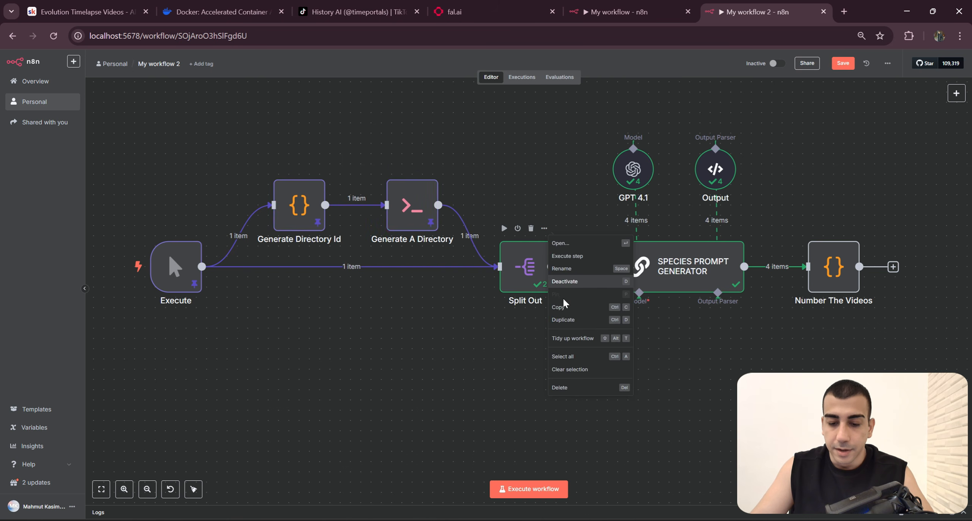
left_click_drag(738, 342, 695, 352)
left_click(695, 241)
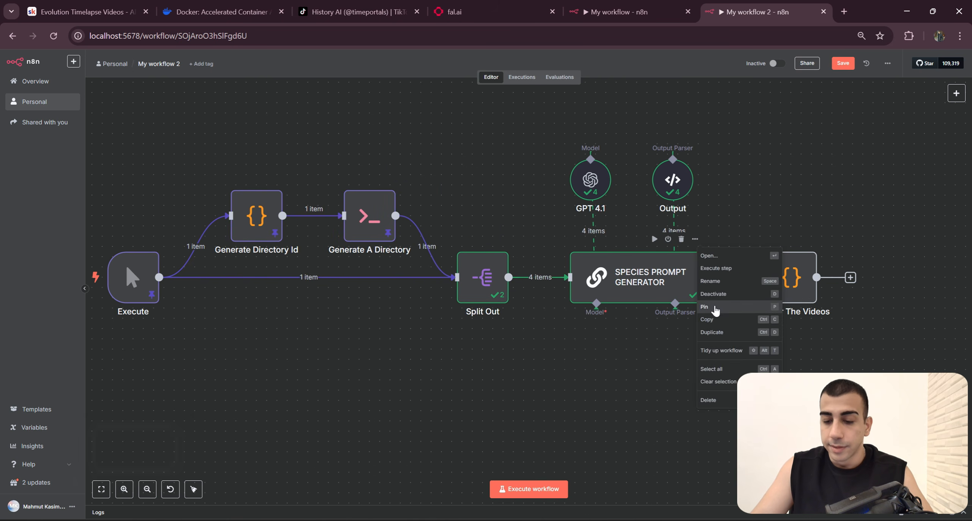
left_click(715, 307)
left_click_drag(825, 361, 784, 374)
left_click_drag(674, 208, 786, 203)
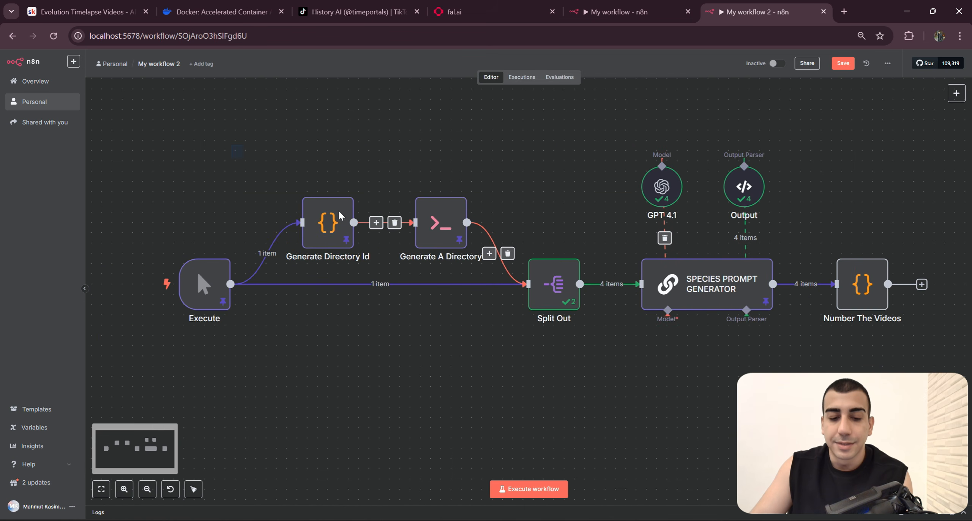
left_click_drag(231, 145, 639, 368)
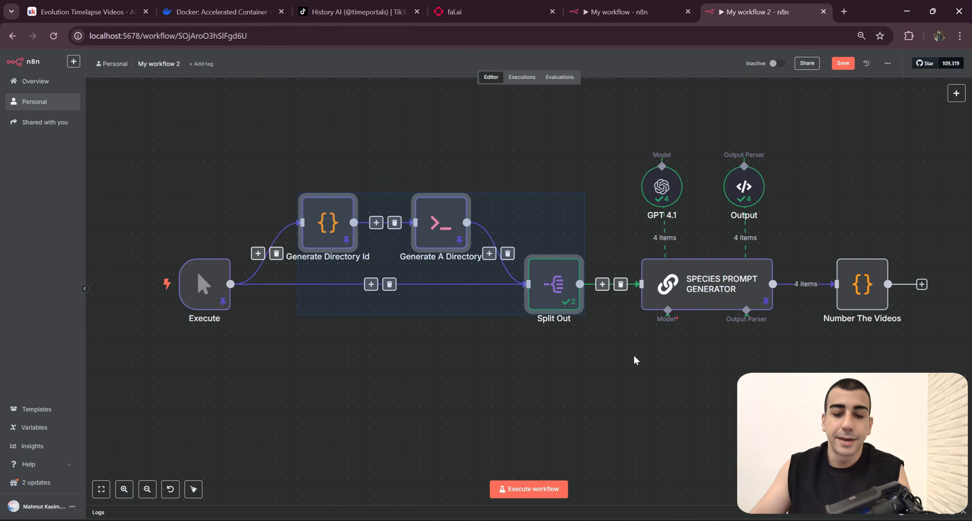
left_click(632, 353)
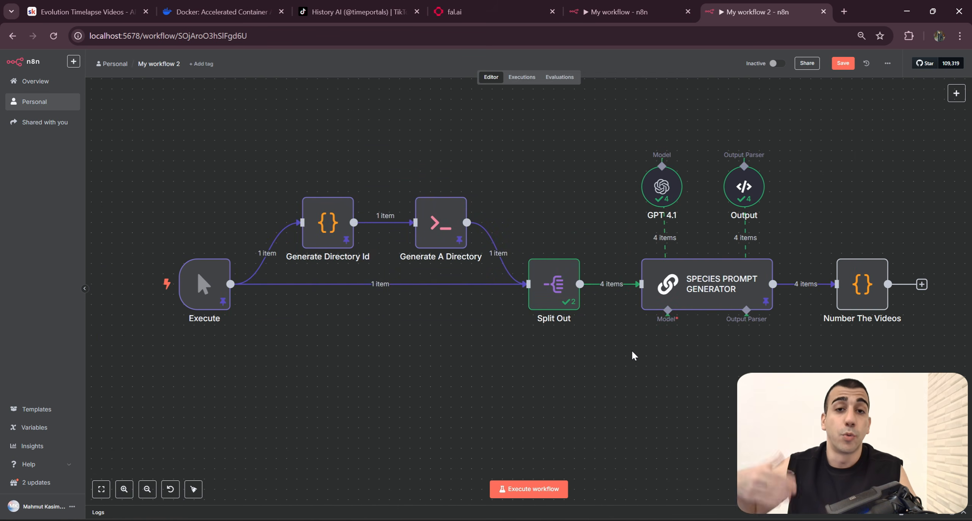
Step: Execute the workflow from the Execute trigger through to the Number The Videos node
left_click_drag(787, 335, 774, 345)
mouse_move(137, 299)
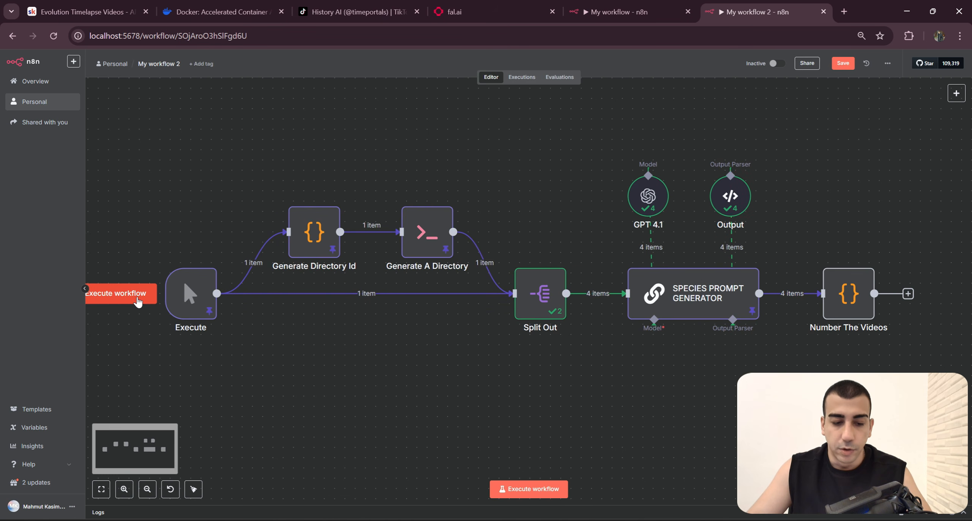
left_click(143, 302)
scroll(588, 381, "right", 5)
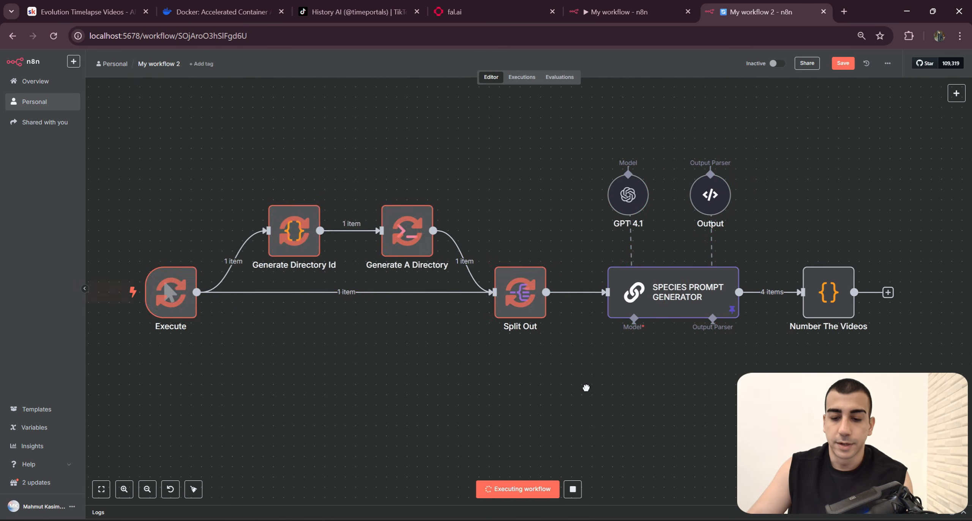
scroll(734, 383, "right", 7)
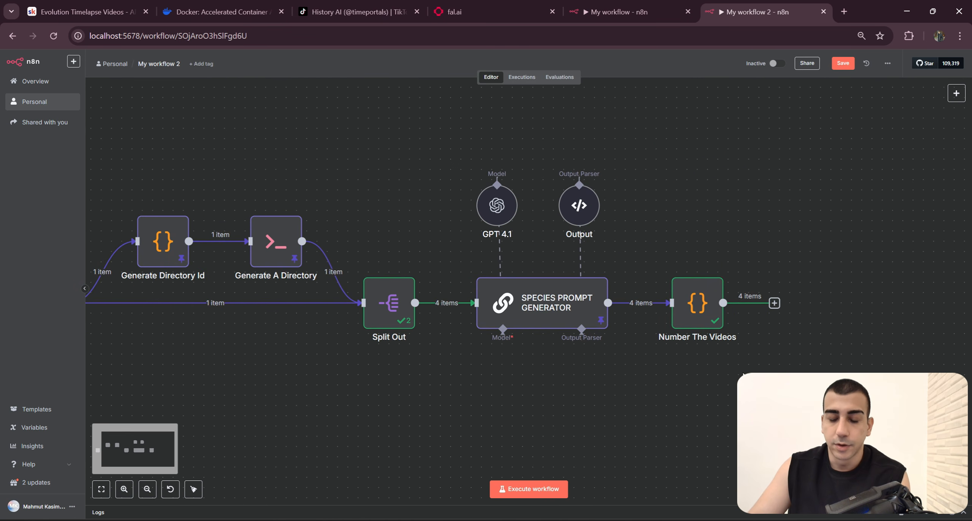
Step: Pin the output data of the Number The Videos node, check the evolutionNo values in its output, and return to the canvas
right_click(589, 266)
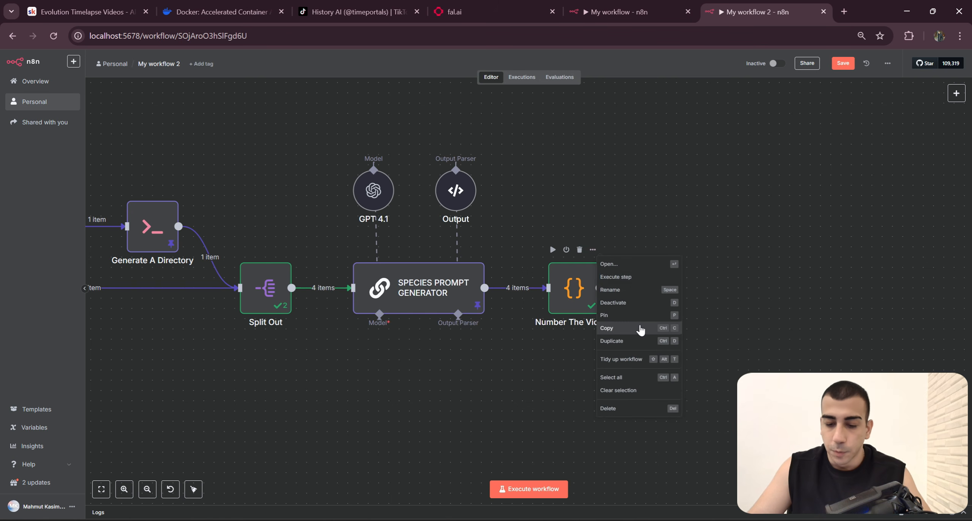
left_click(626, 322)
double_click(573, 295)
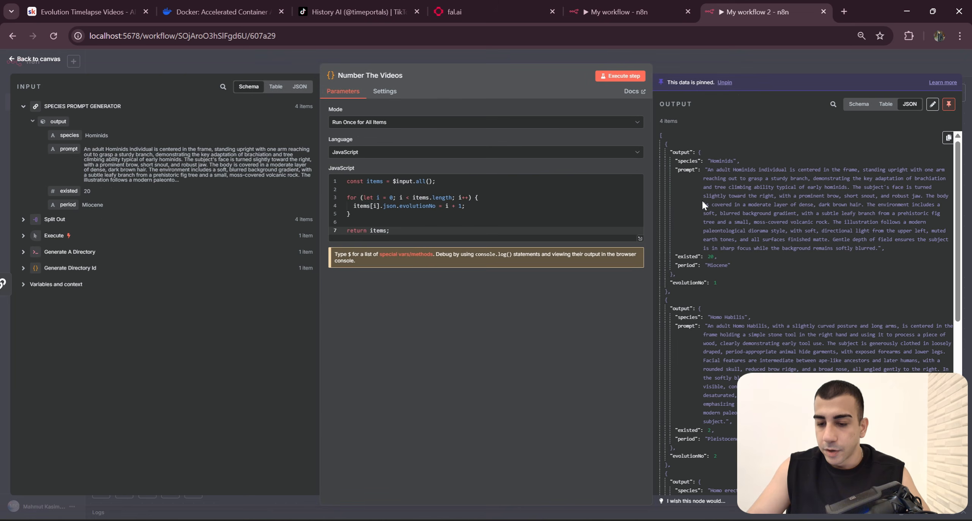
left_click(792, 54)
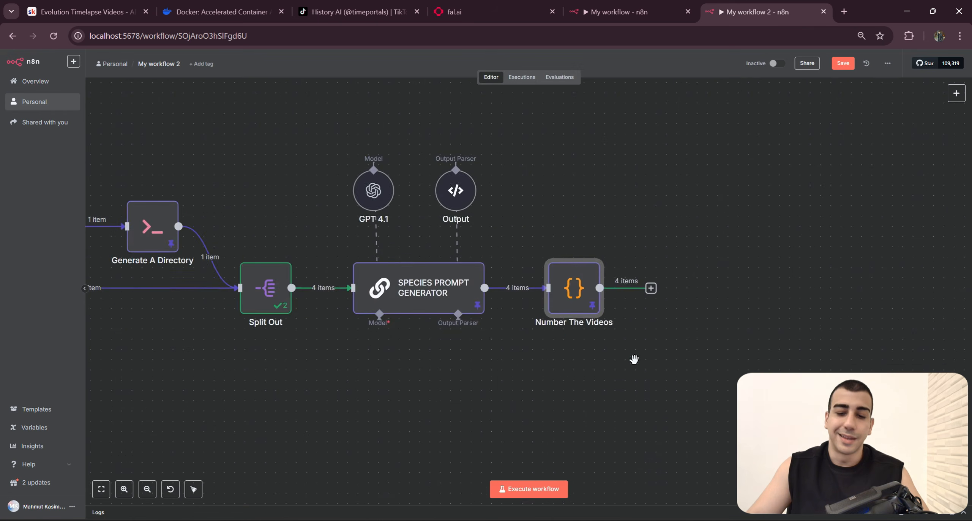
Step: Switch back to the original workflow and examine the node chain from Generate Image to Group Evolutions and its link to the transition section
left_click_drag(851, 365, 219, 179)
left_click(380, 114)
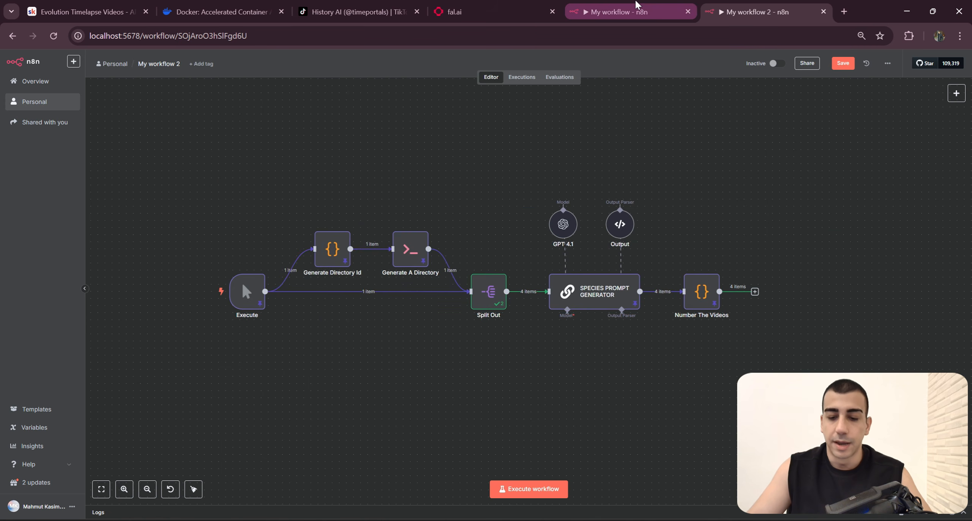
left_click(632, 9)
scroll(570, 202, "down", 5)
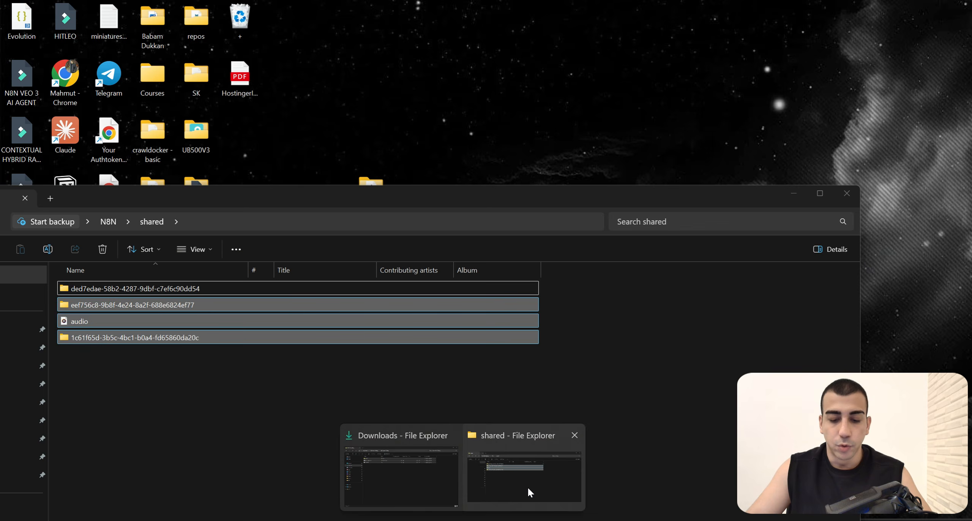
left_click(530, 492)
left_click_drag(224, 369, 103, 277)
left_click_drag(758, 196, 819, 157)
left_click(851, 157)
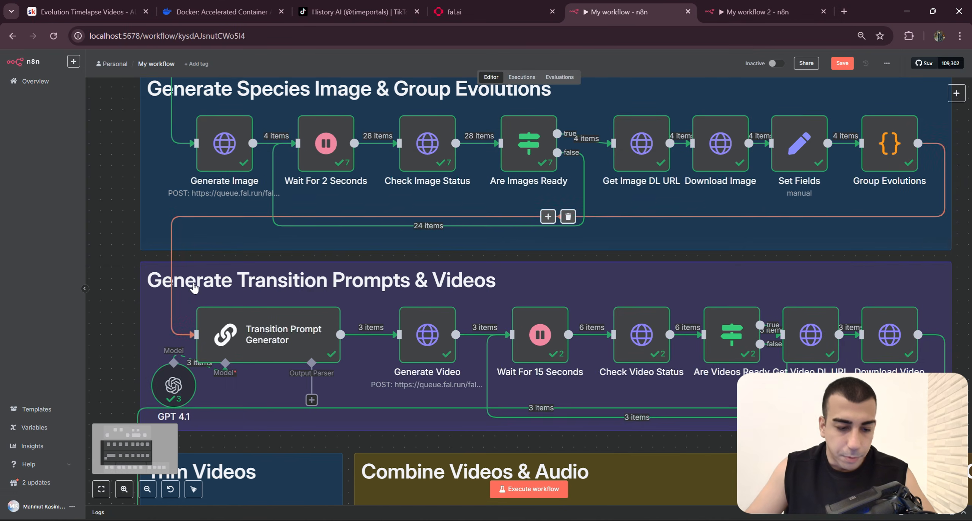
left_click_drag(184, 282, 308, 218)
scroll(207, 259, "up", 5)
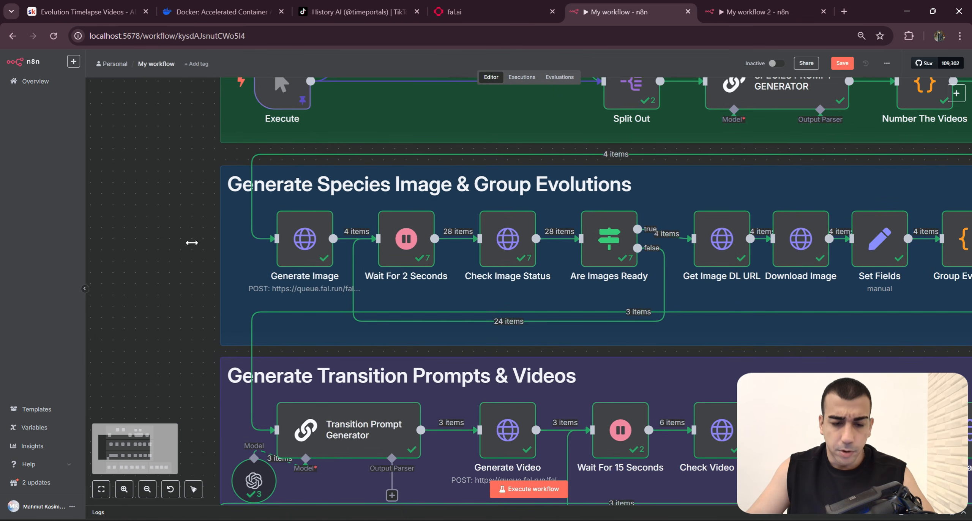
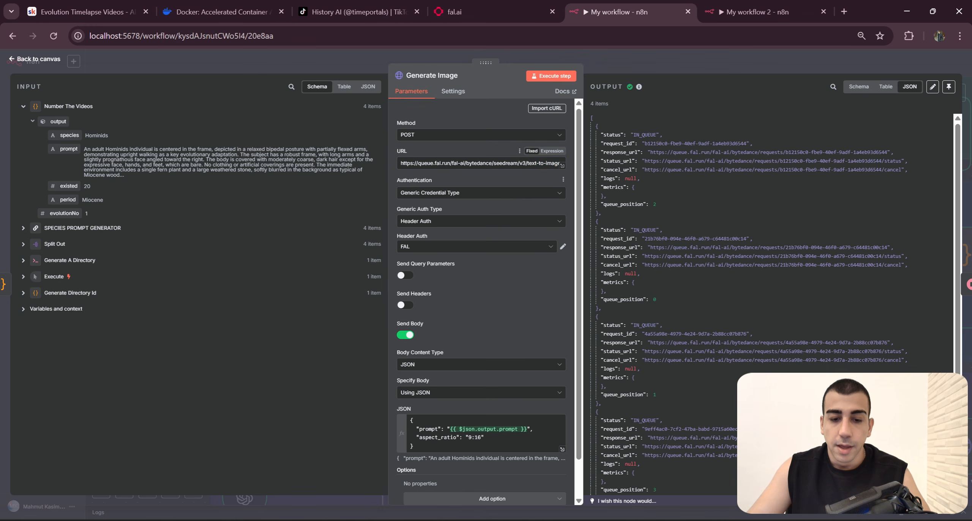
key("ctrl+a")
key("ctrl+c")
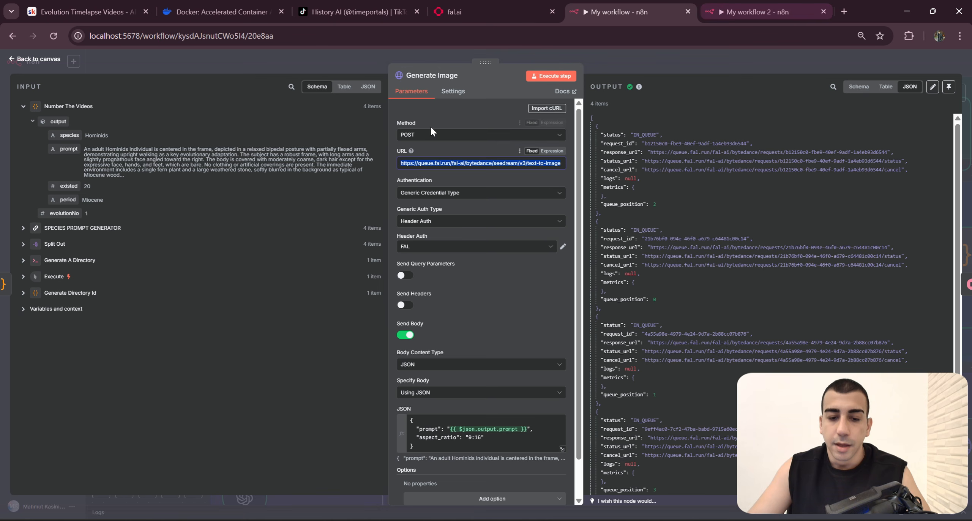
left_click(759, 12)
left_click(412, 134)
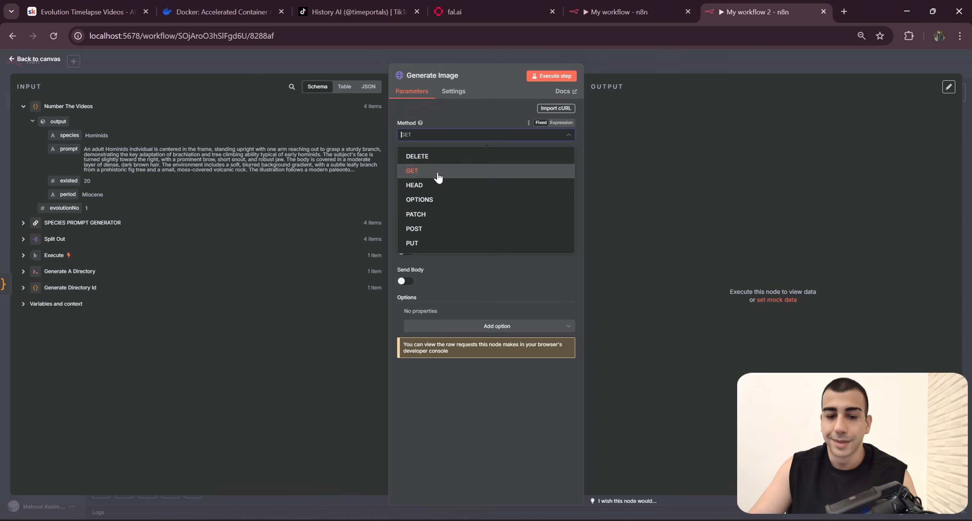
left_click(438, 233)
left_click(627, 11)
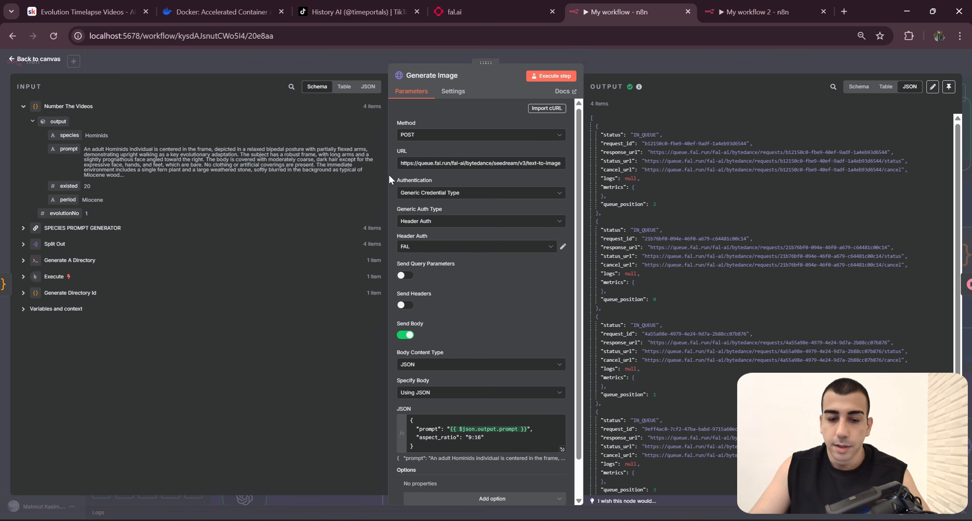
left_click(773, 3)
left_click(479, 279)
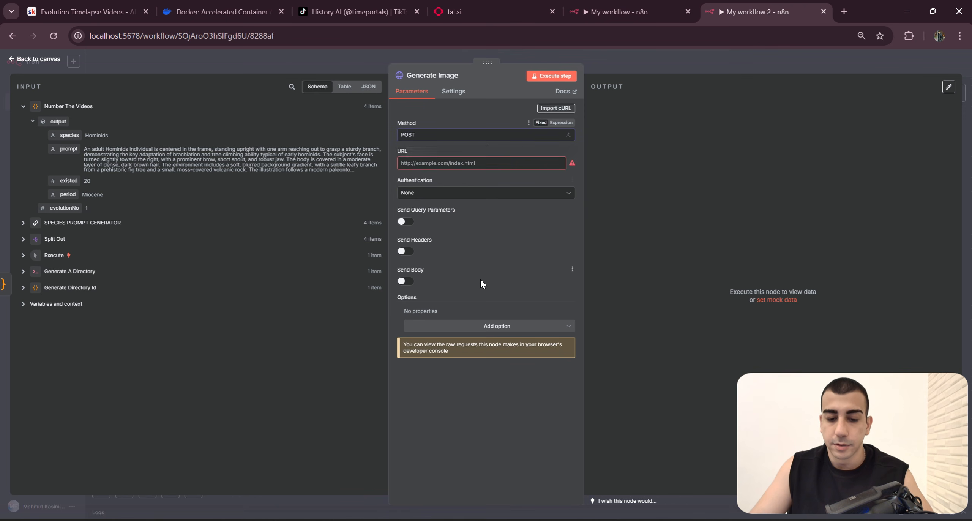
left_click(486, 163)
key("ctrl+v")
Step: Set Generate Image's authentication to Generic Credential Type with Header Auth as the generic auth type, matching the original node
left_click(643, 5)
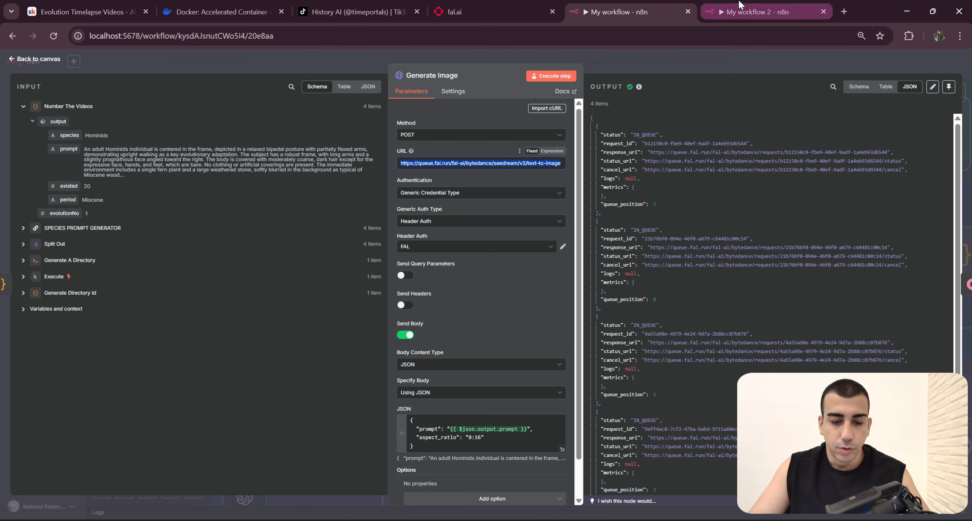
left_click(776, 13)
left_click(442, 193)
left_click(467, 270)
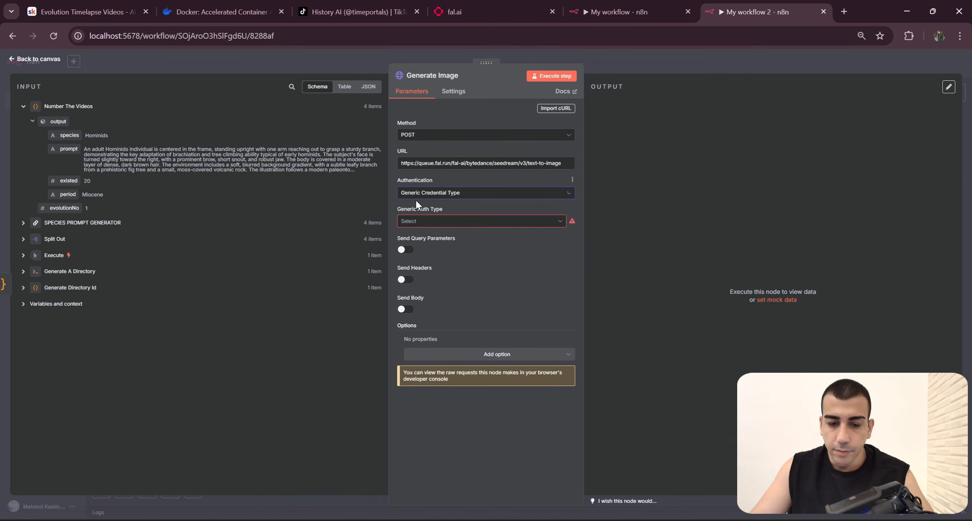
left_click_drag(428, 184, 396, 185)
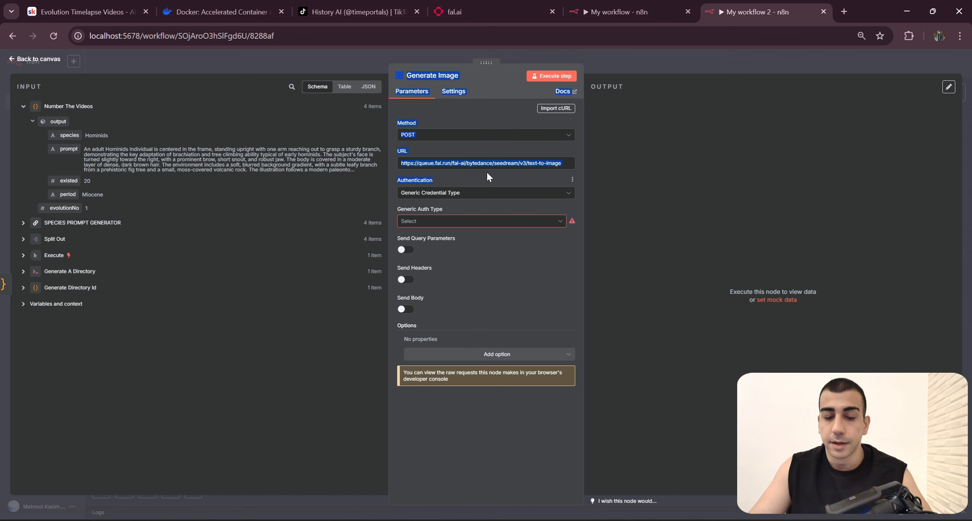
left_click(630, 11)
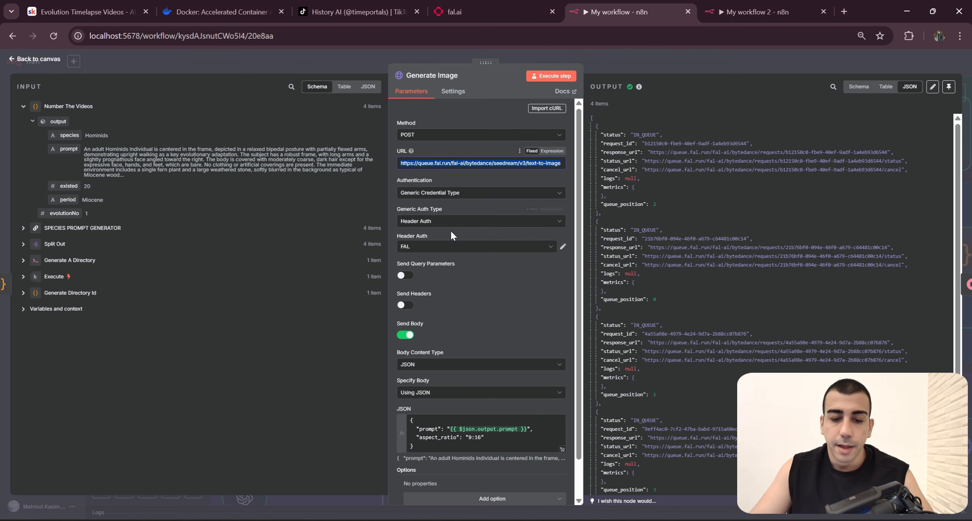
left_click(800, 7)
left_click(497, 220)
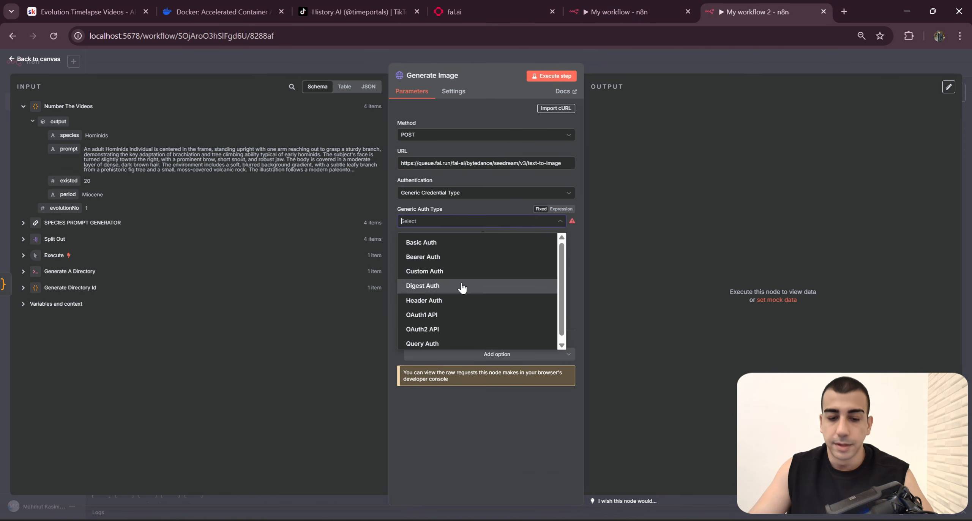
type("Hea")
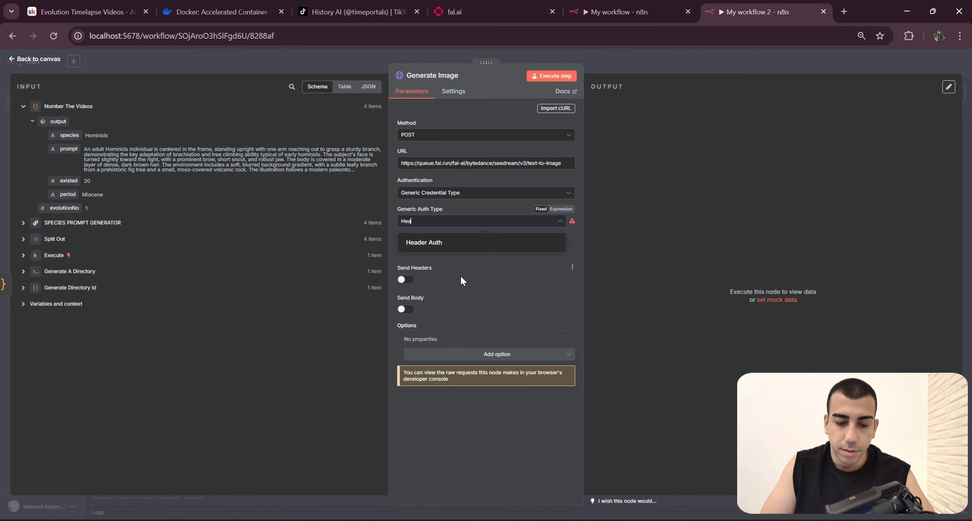
left_click(466, 251)
Step: Choose the FAL credential for Generate Image's header authentication and compare it with the original node
left_click_drag(431, 236, 391, 235)
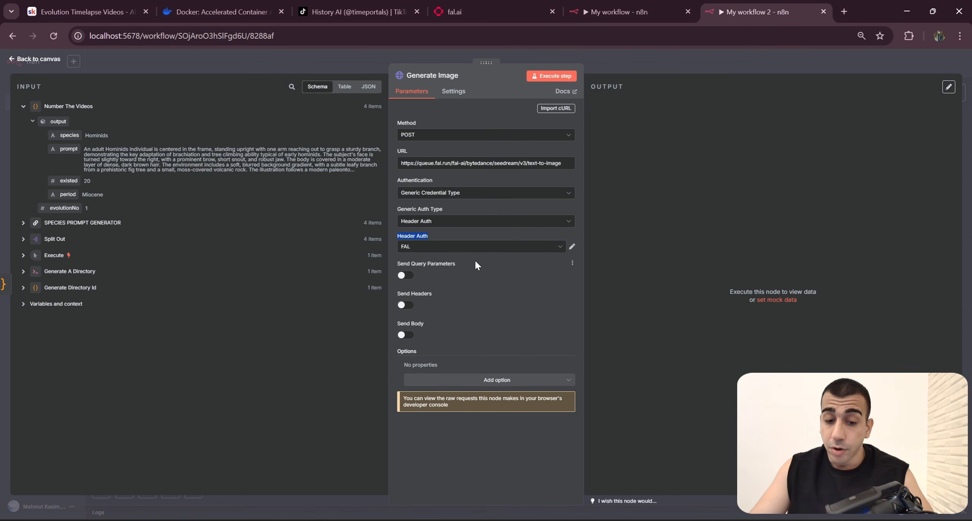
left_click(474, 247)
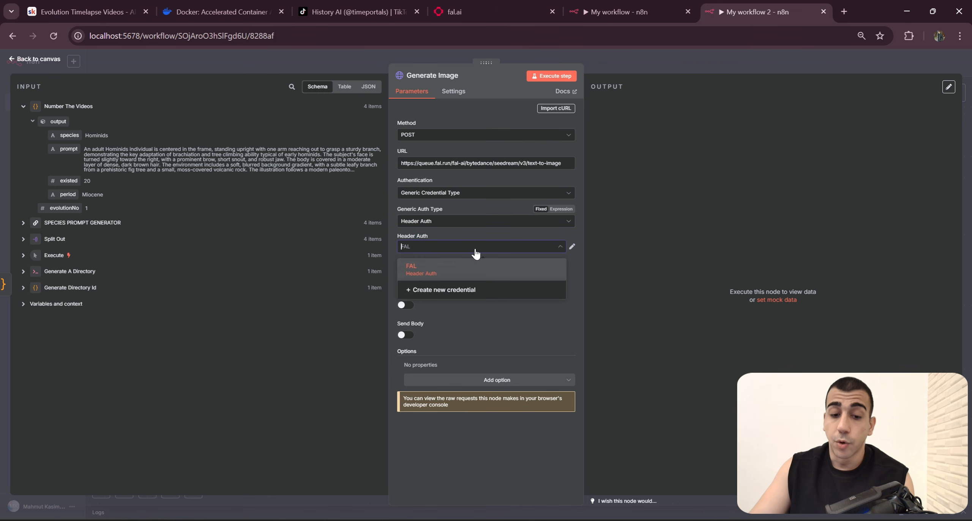
left_click(467, 274)
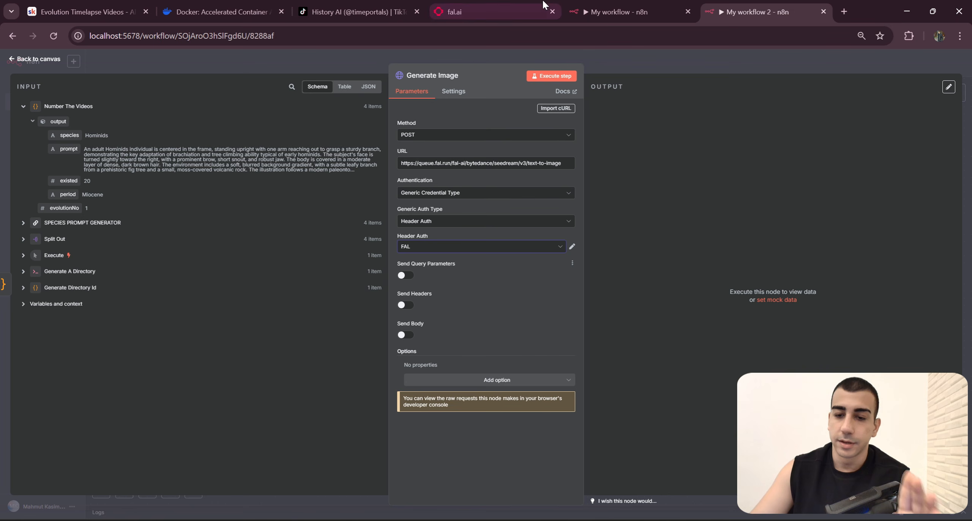
left_click(603, 8)
scroll(509, 250, "down", 2)
left_click(794, 4)
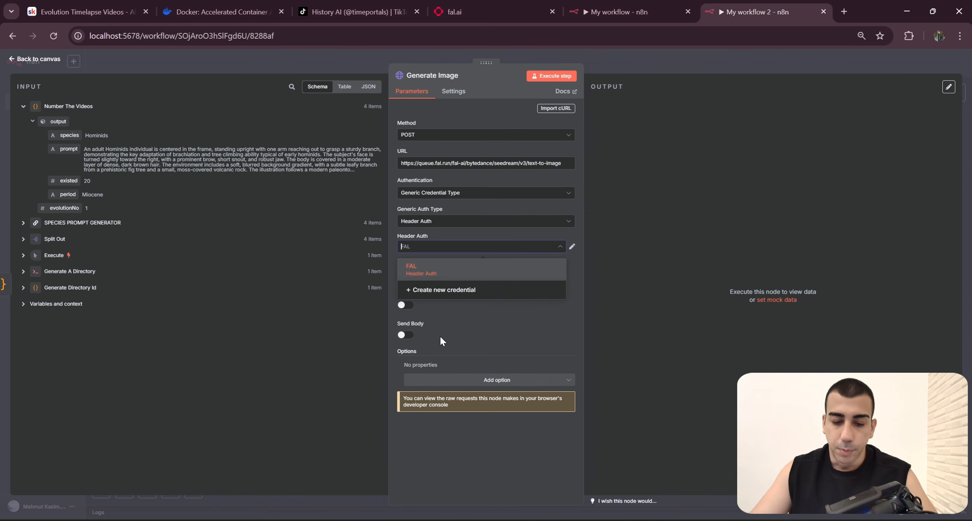
left_click(441, 337)
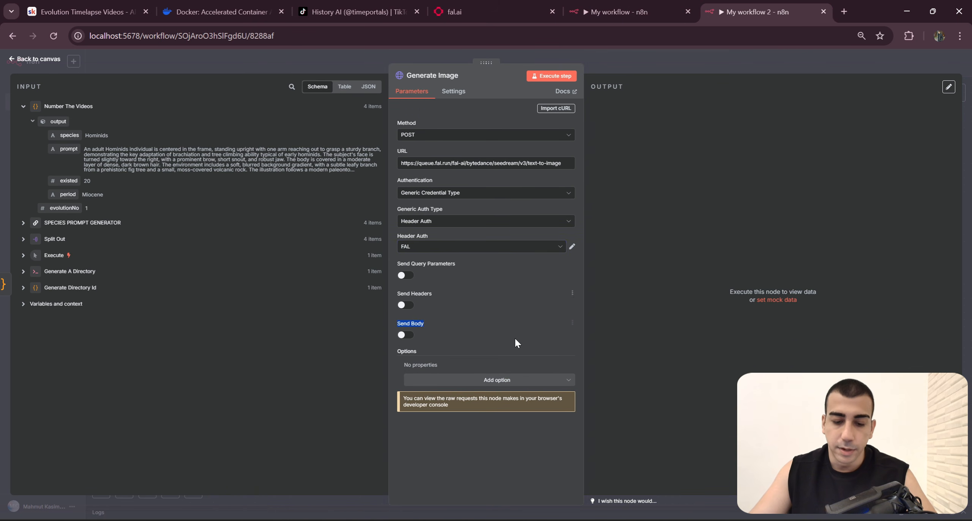
Step: Examine the original Generate Image node's request body, including its URL, the prompt expression and the aspect_ratio line
left_click(623, 12)
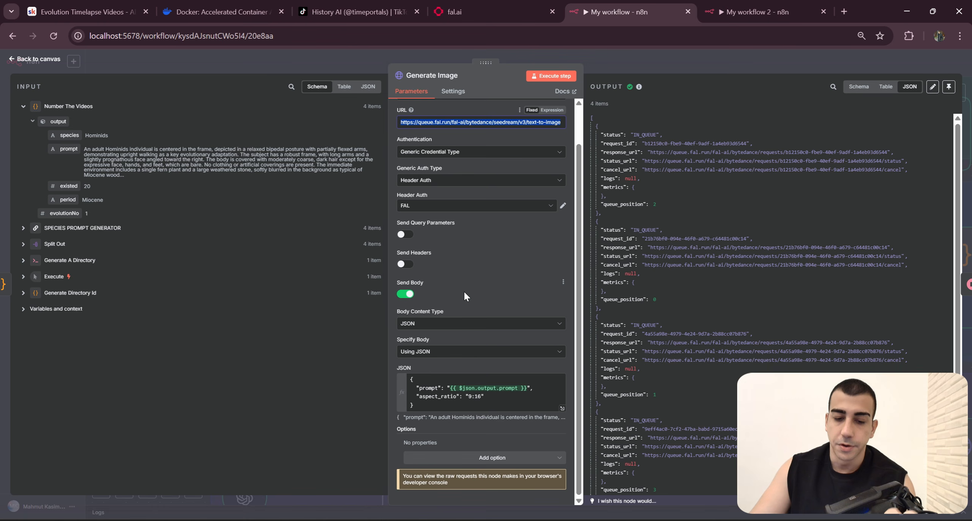
triple_click(421, 284)
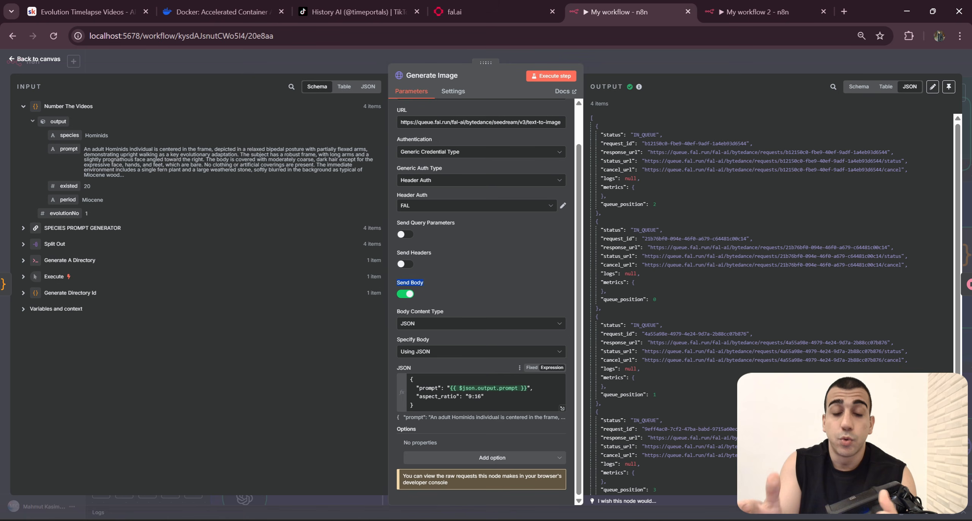
scroll(563, 228, "up", 2)
left_click_drag(561, 165, 399, 164)
scroll(399, 166, "down", 2)
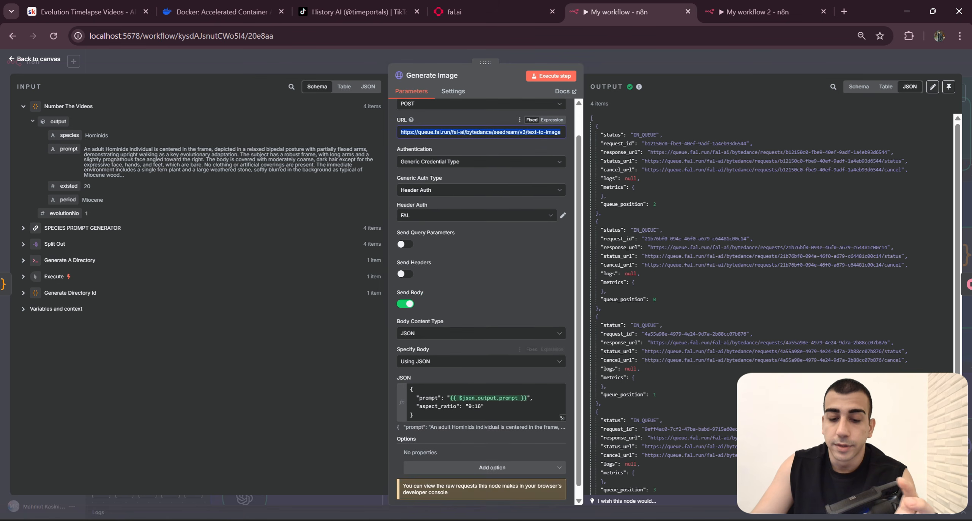
left_click_drag(490, 406, 402, 377)
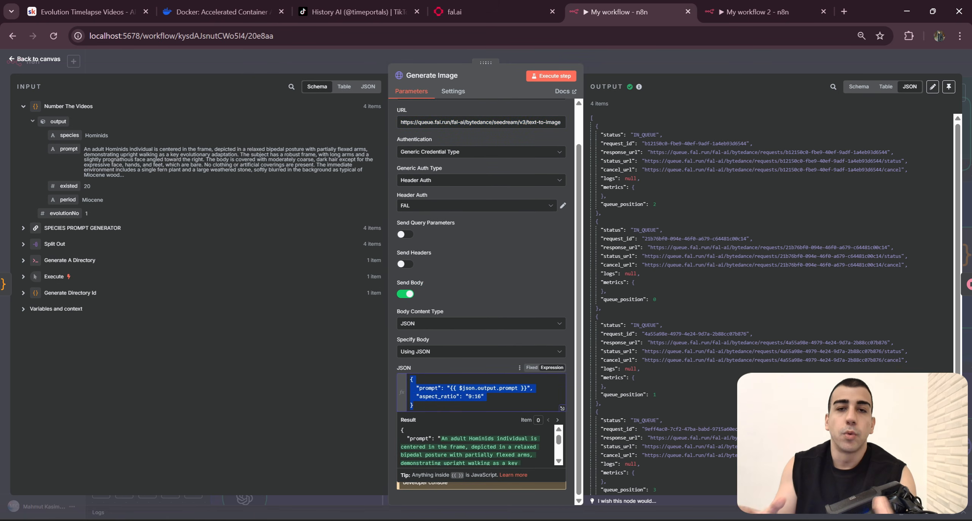
left_click(537, 389)
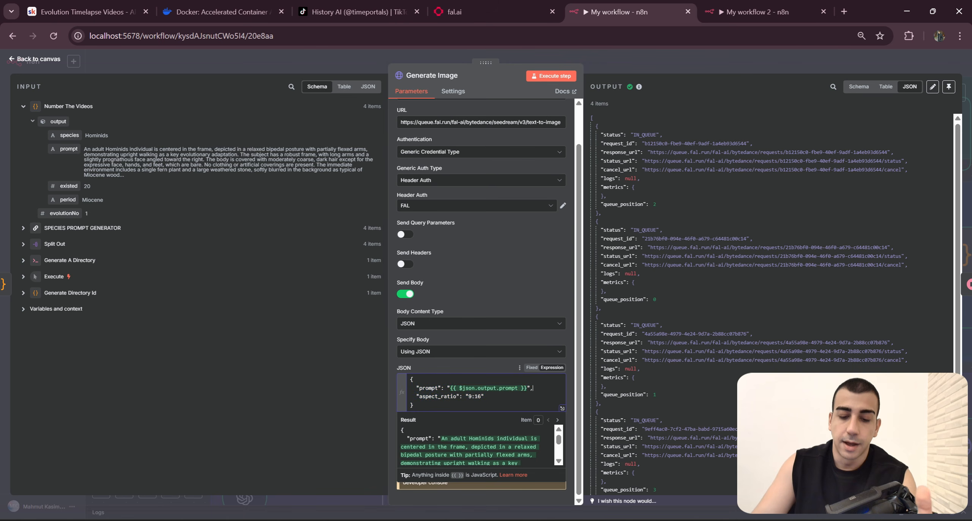
left_click_drag(536, 389, 416, 388)
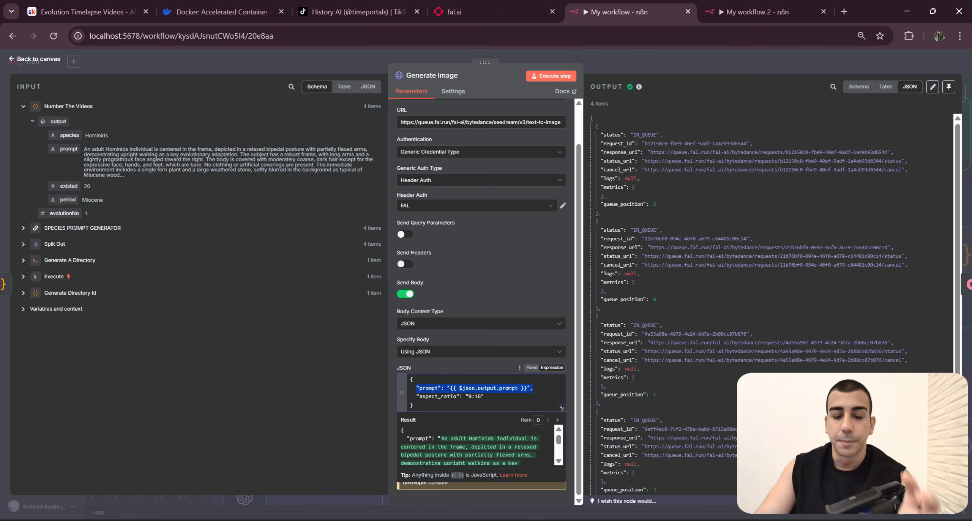
mouse_move(533, 388)
left_mouse_down()
mouse_move(419, 388)
mouse_move(484, 396)
mouse_move(527, 388)
left_mouse_up()
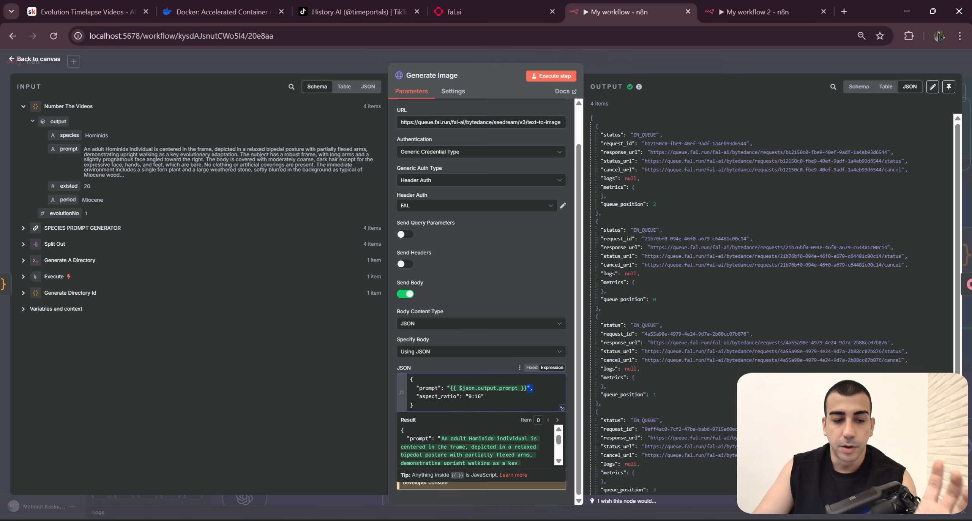
left_click(175, 191)
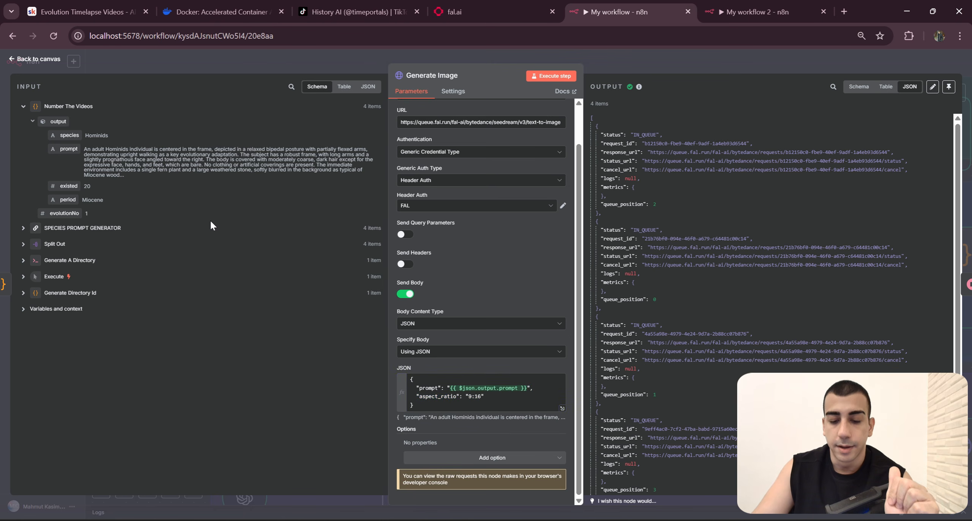
left_click(485, 396)
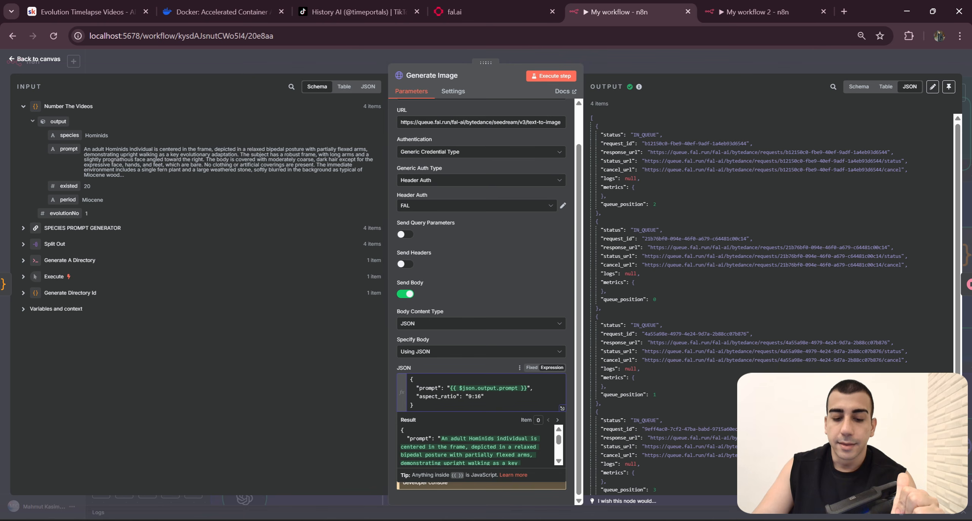
key("shift+Home")
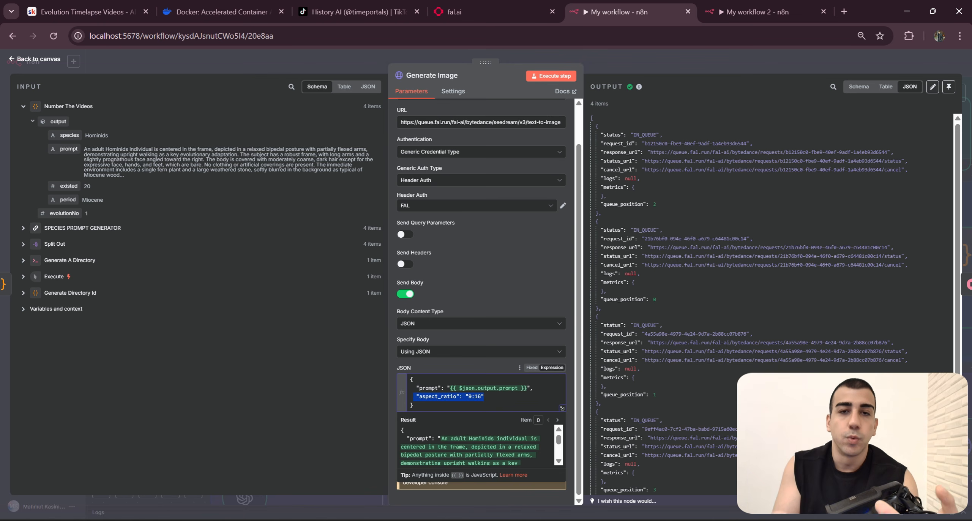
key("Right")
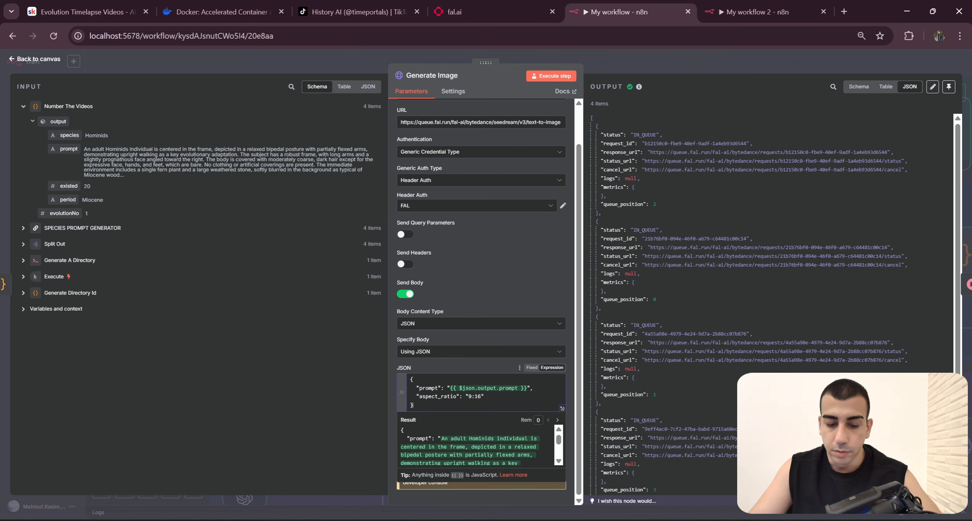
Step: Enable the request body in the new Generate Image node, specify it using a JSON expression, and paste the original's prompt and "9:16" aspect_ratio body
key("ctrl+a")
key("ctrl+c")
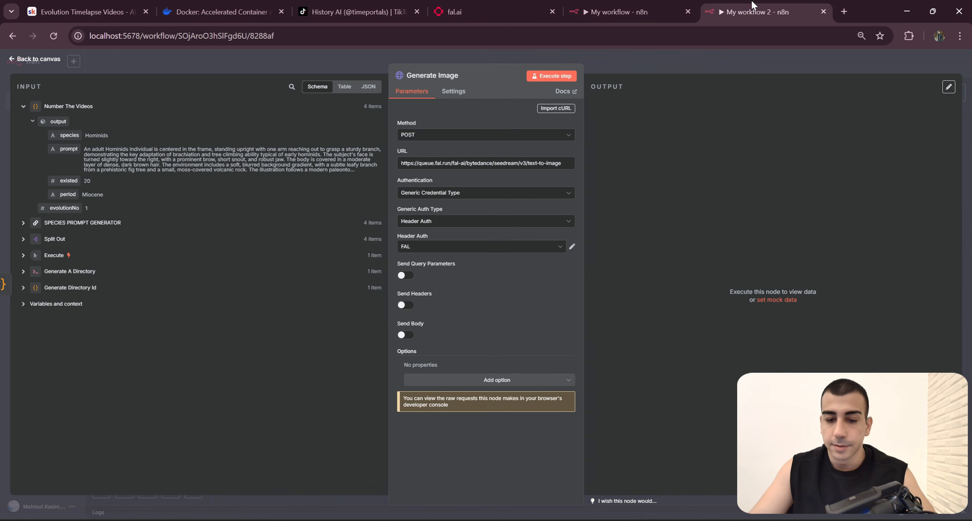
left_click(747, 12)
left_click(407, 335)
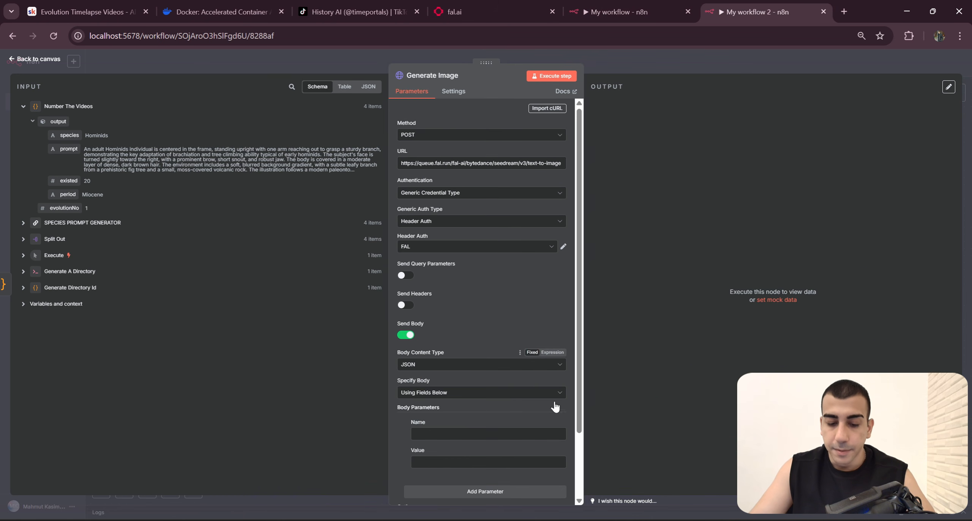
scroll(475, 315, "down", 2)
left_click(480, 312)
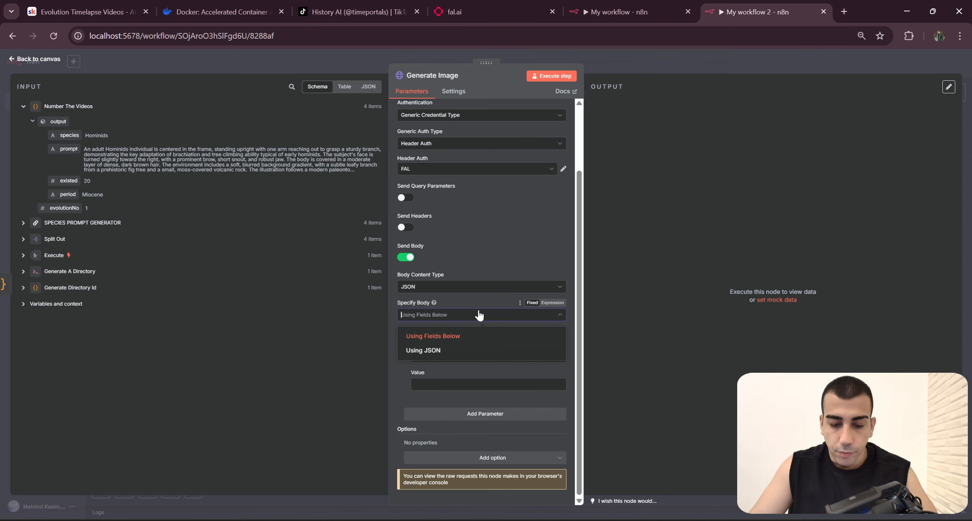
left_click(474, 348)
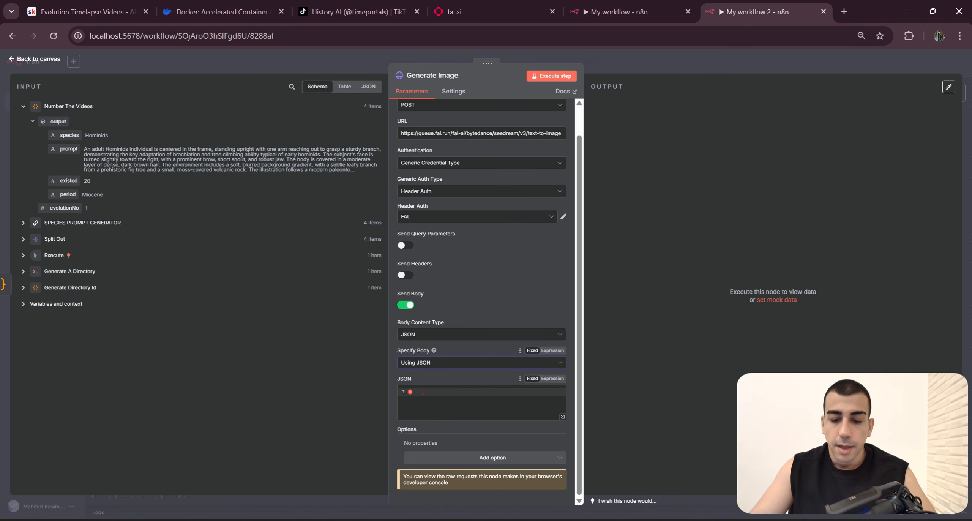
left_click(552, 378)
left_click(479, 414)
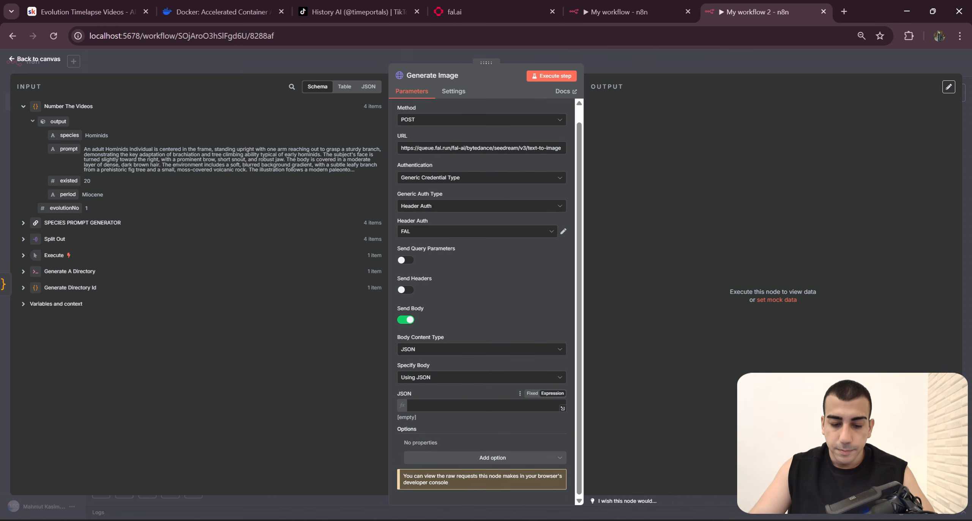
key("ctrl+v")
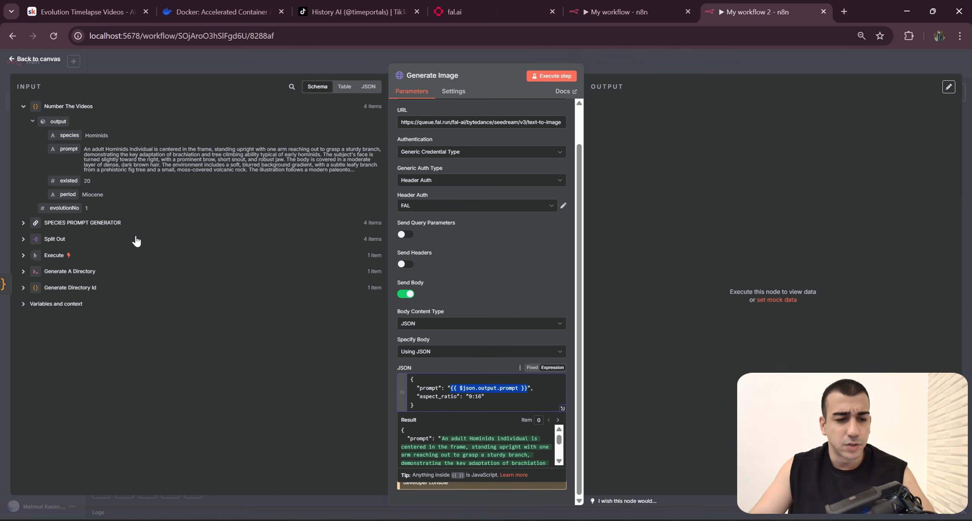
Step: Check the link from Number The Videos to Generate Image on the canvas, and reopen Generate Image's JSON body
left_click(694, 56)
scroll(727, 364, "up", 3)
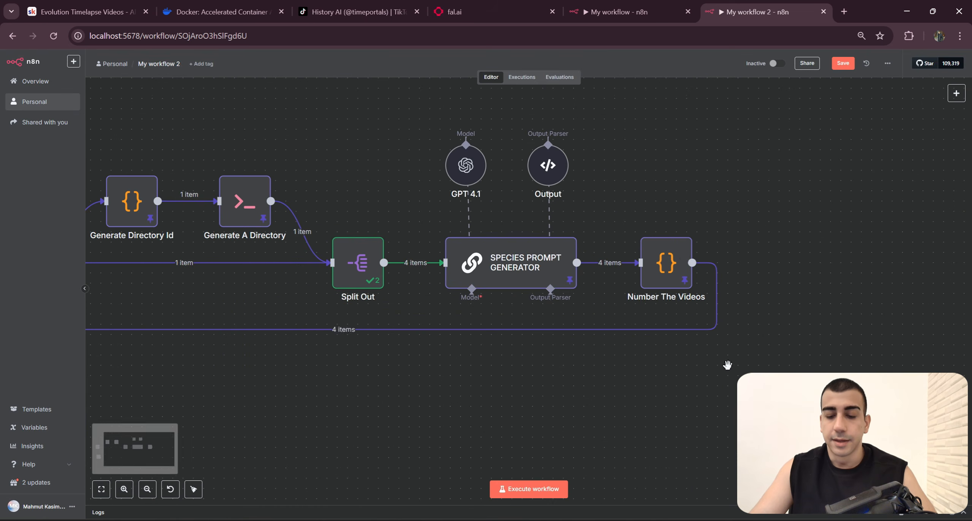
left_click_drag(319, 329, 499, 292)
double_click(194, 361)
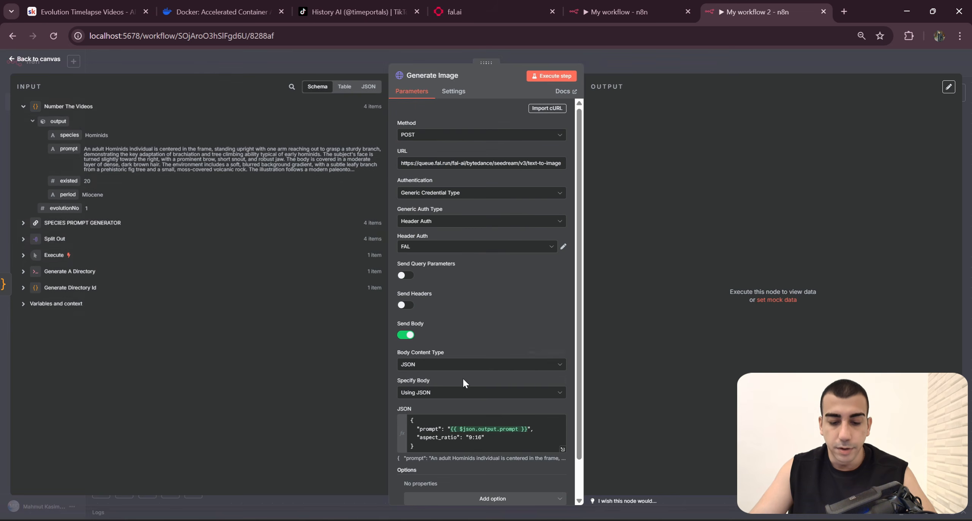
left_click(527, 429)
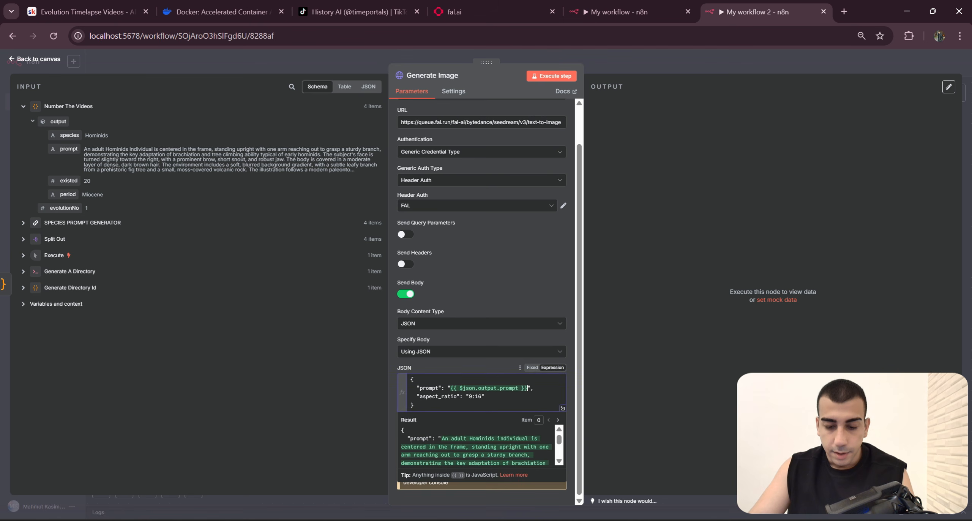
Step: Clear the prompt value in Generate Image's JSON body, map Number The Videos' output.prompt field between the quotes, and close the node
key("BackSpace")
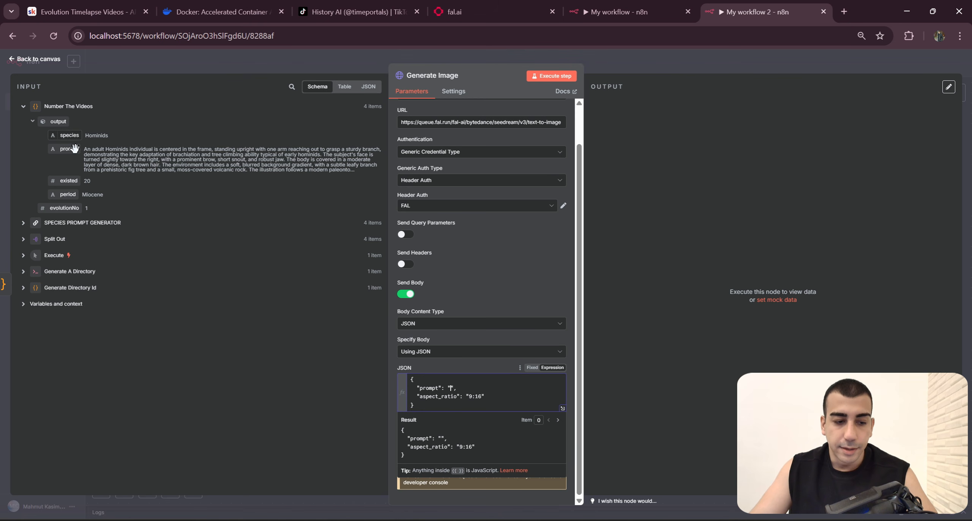
left_click_drag(68, 148, 450, 388)
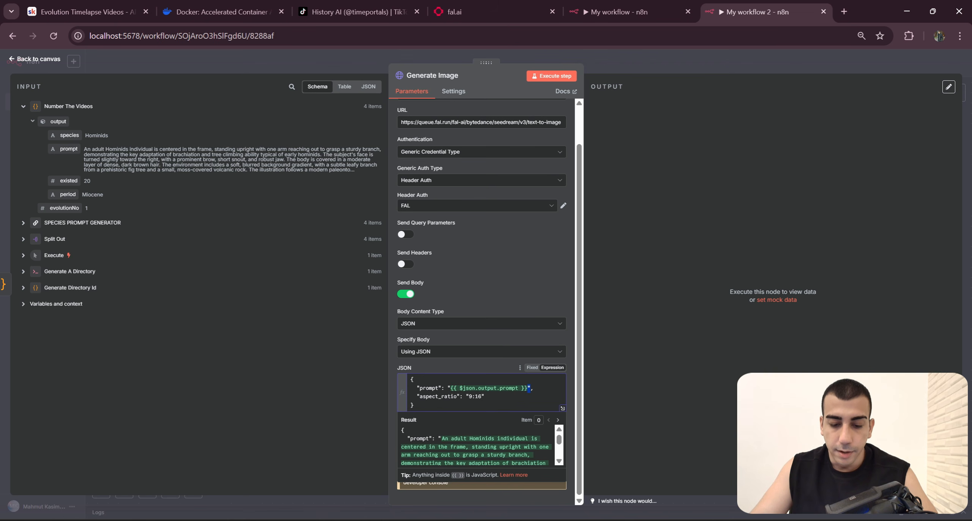
scroll(475, 446, "down", 5)
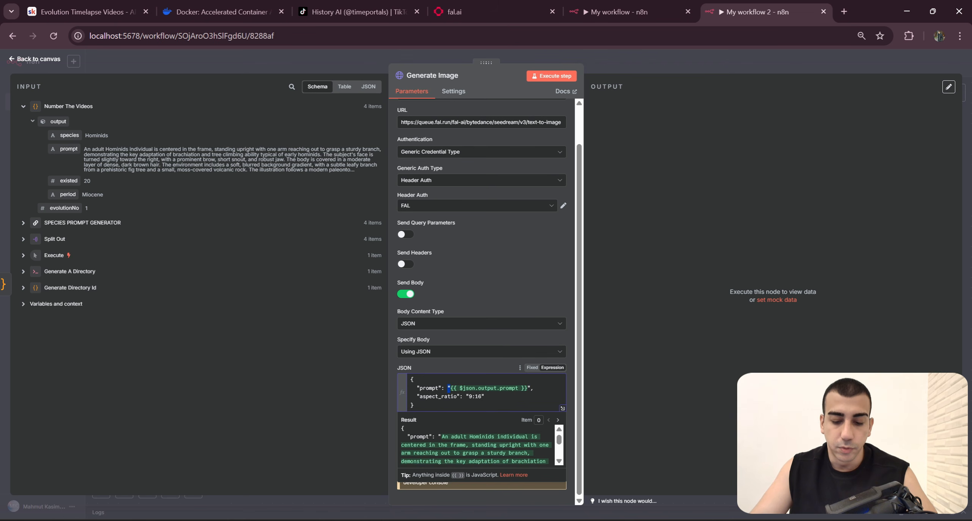
left_click(478, 368)
left_click_drag(451, 388, 454, 388)
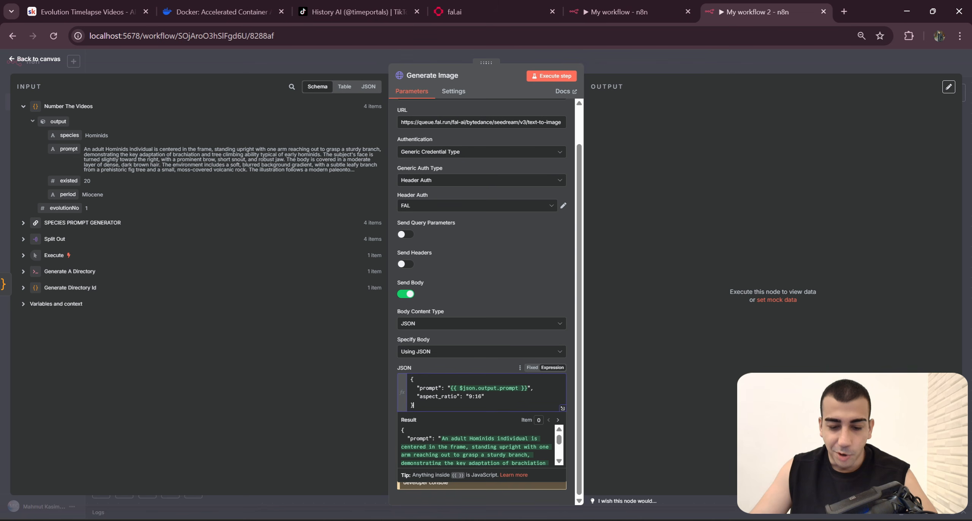
left_click(486, 307)
left_click(682, 57)
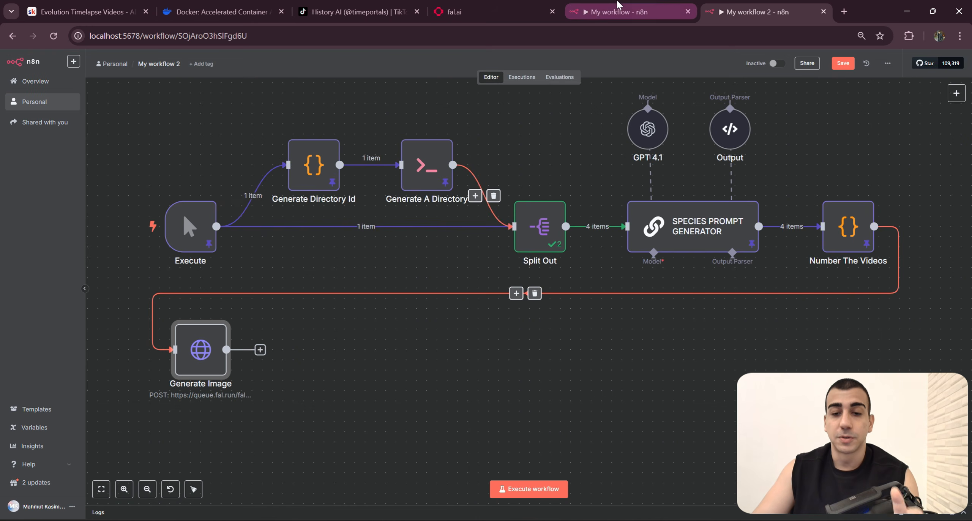
Step: Switch to the finished workflow and view the original Generate Image node and the Wait For 2 Seconds settings
left_click(630, 11)
left_click(665, 60)
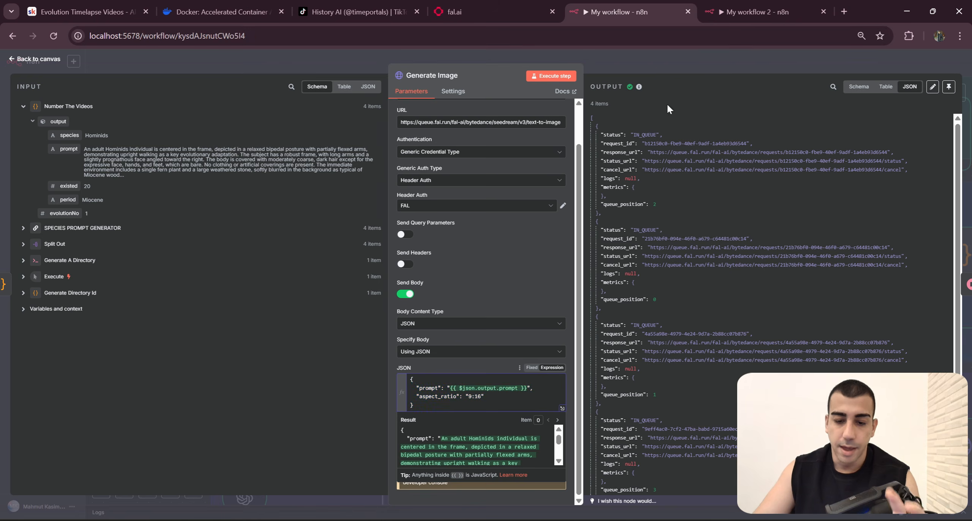
left_click_drag(583, 364, 587, 330)
left_click(415, 242)
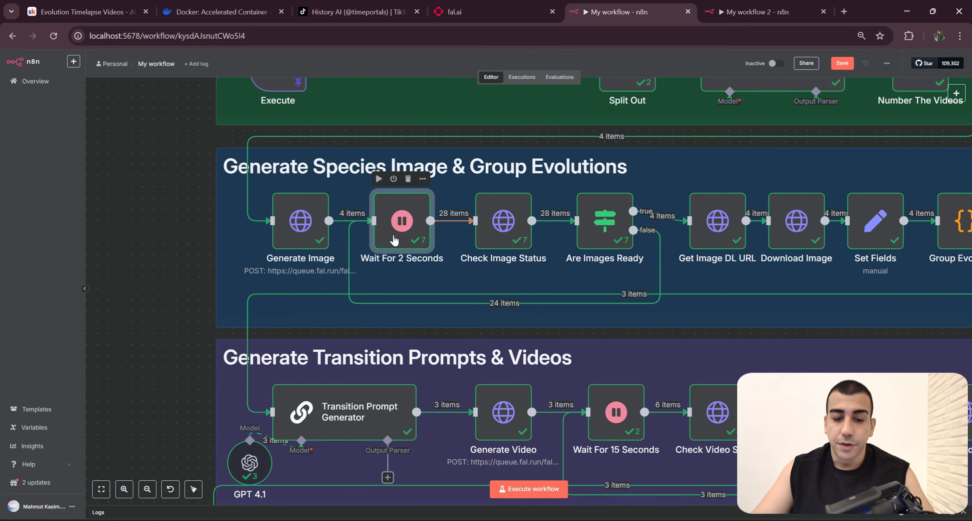
double_click(414, 239)
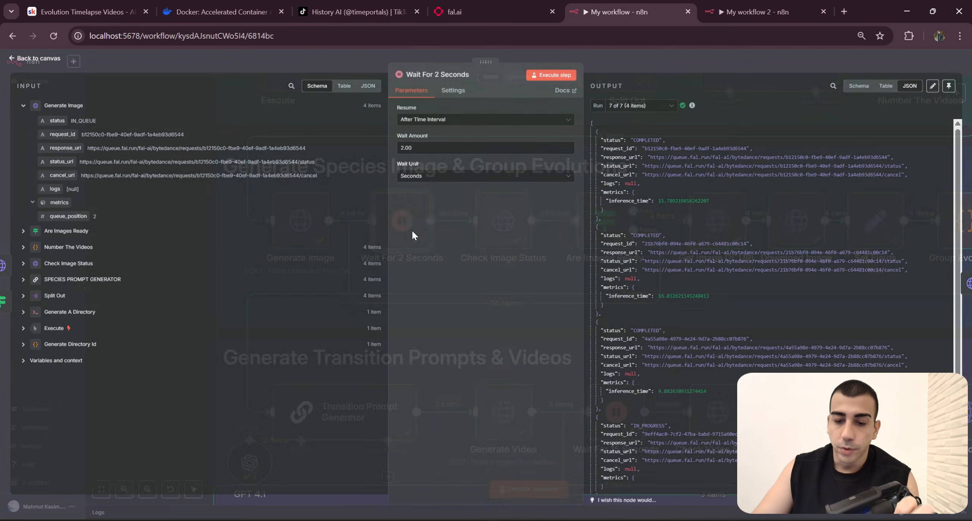
left_click(667, 61)
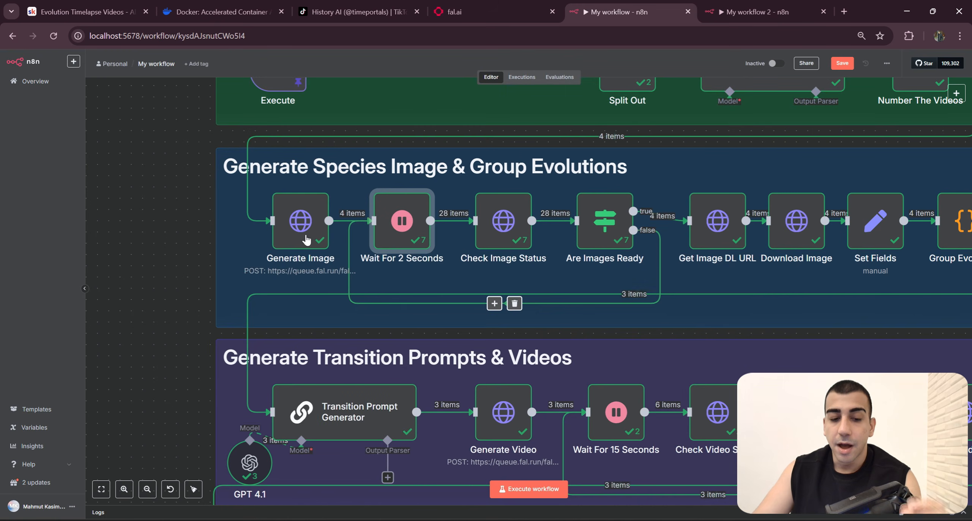
Step: Examine the first item of the original Generate Image node's JSON output, especially its status line
double_click(320, 224)
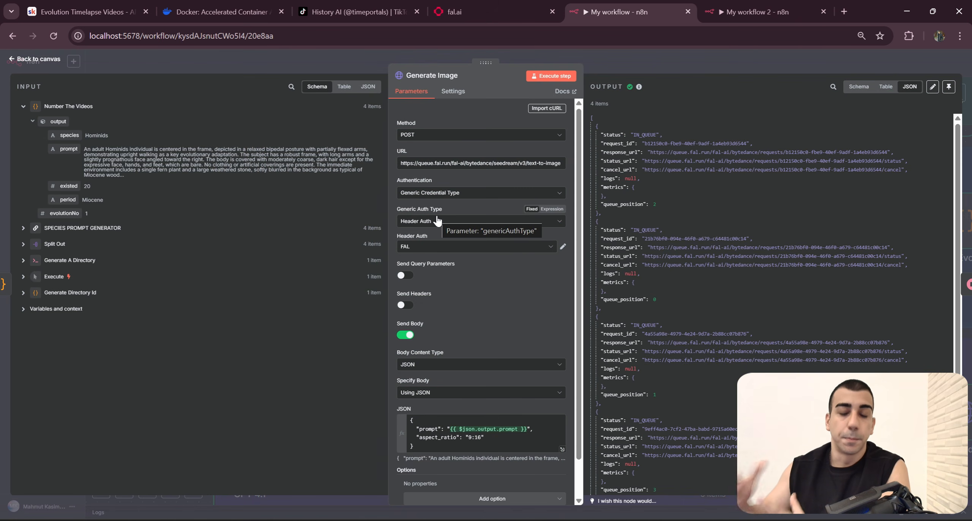
left_click_drag(591, 117, 604, 213)
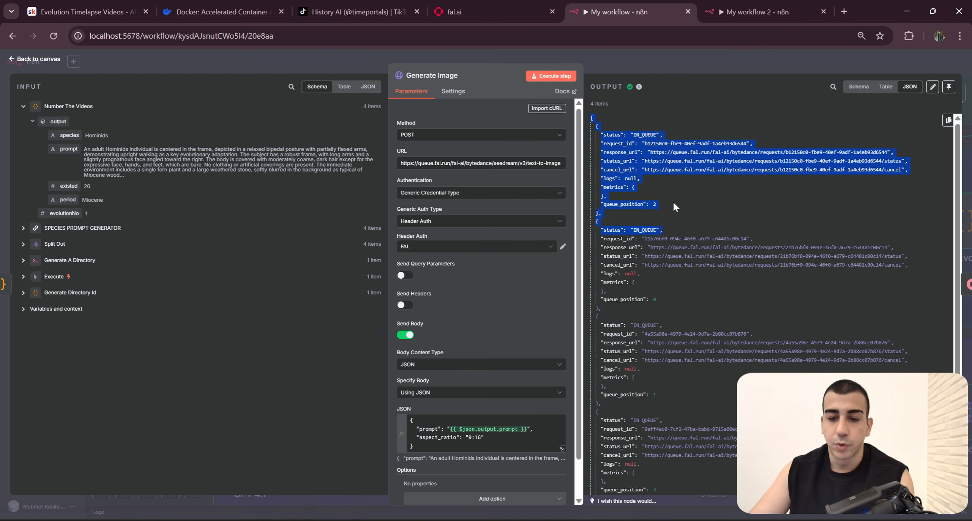
left_click_drag(592, 133, 670, 136)
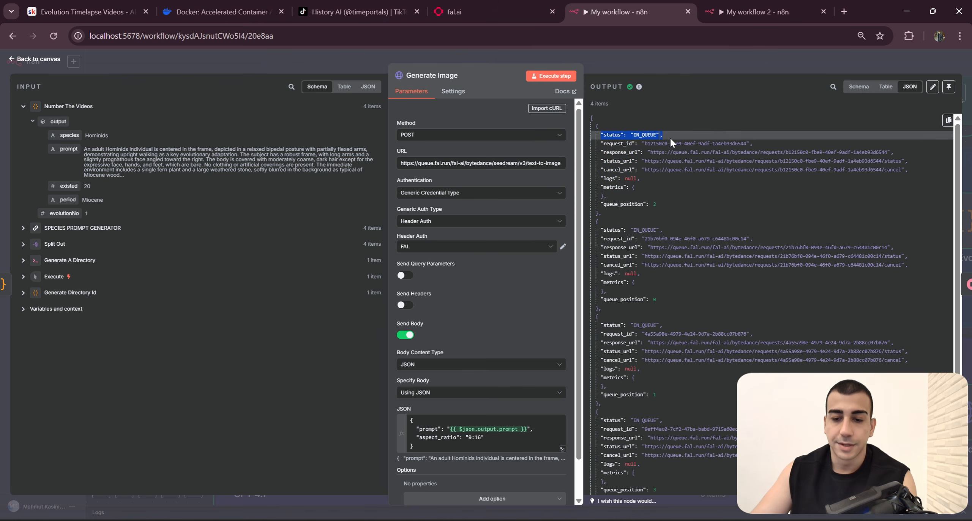
left_click(708, 135)
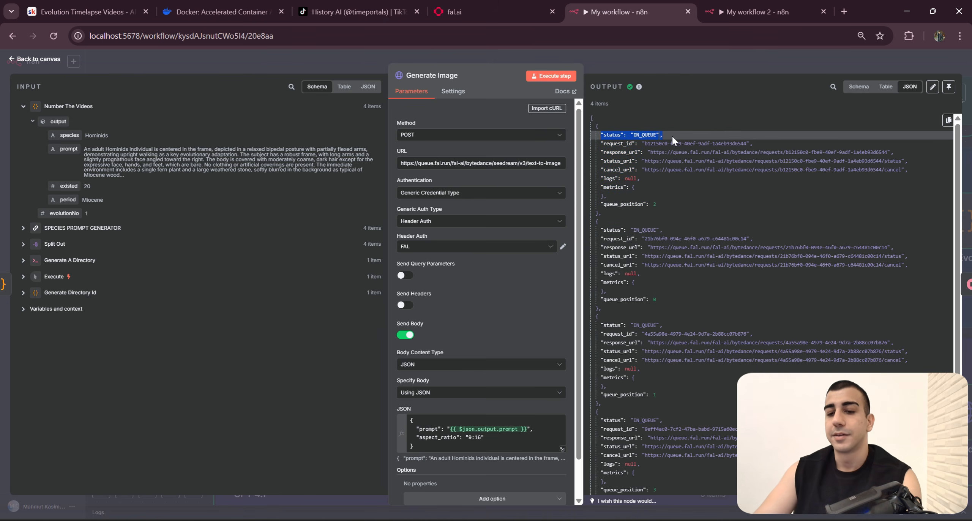
left_click(708, 69)
Step: Inspect the wait amount of Wait For 2 Seconds and the inference_time values in its output
scroll(391, 231, "right", 1)
left_click(391, 229)
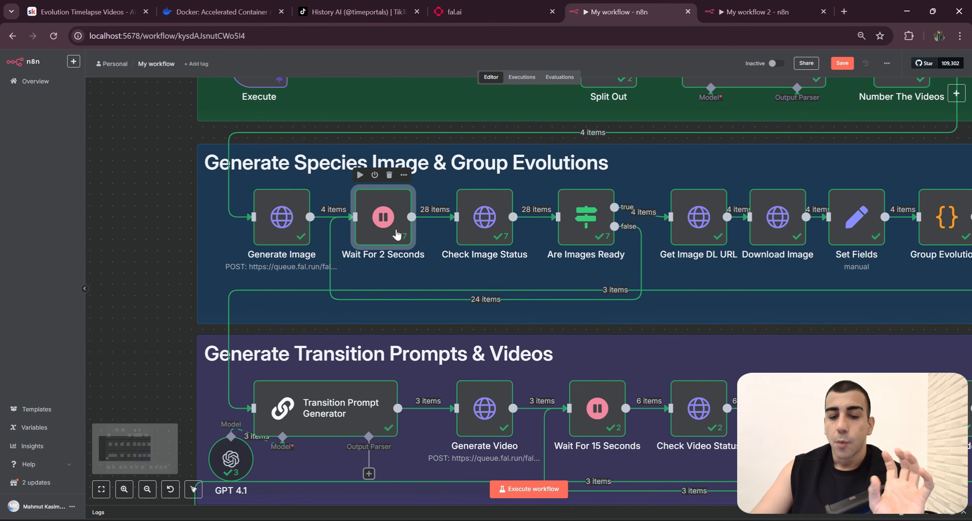
double_click(391, 223)
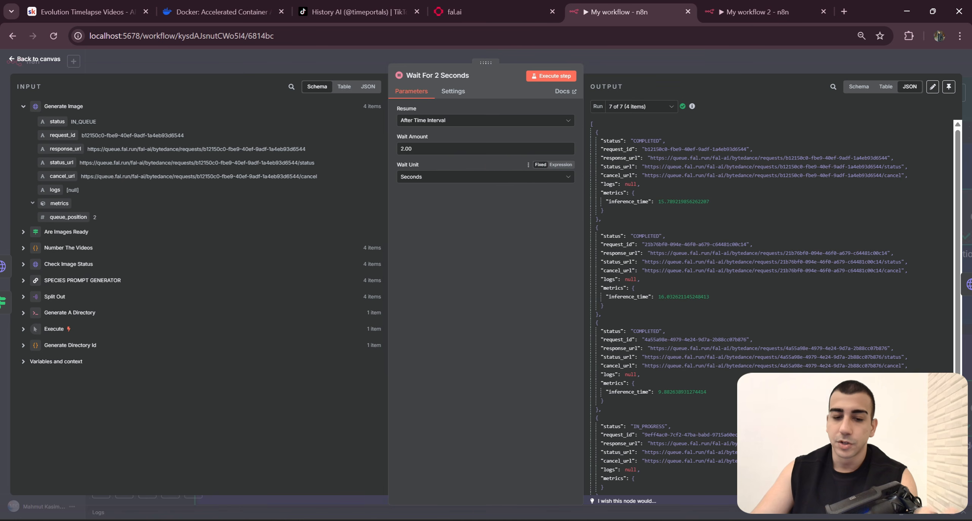
double_click(412, 149)
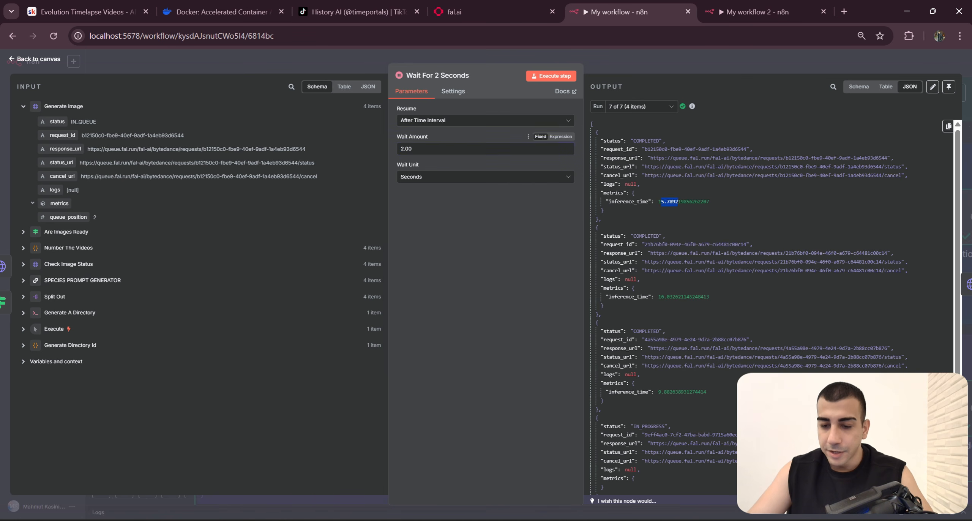
left_click_drag(658, 296, 709, 296)
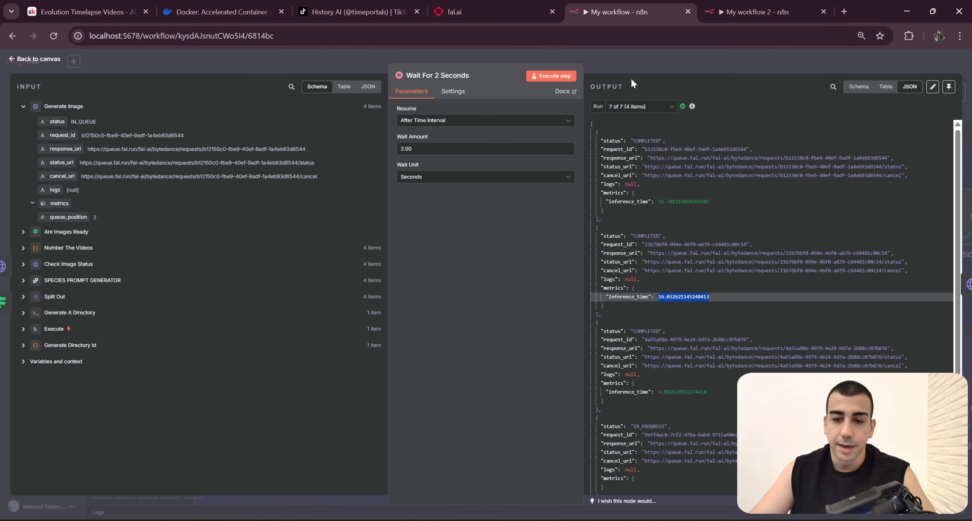
key("Escape")
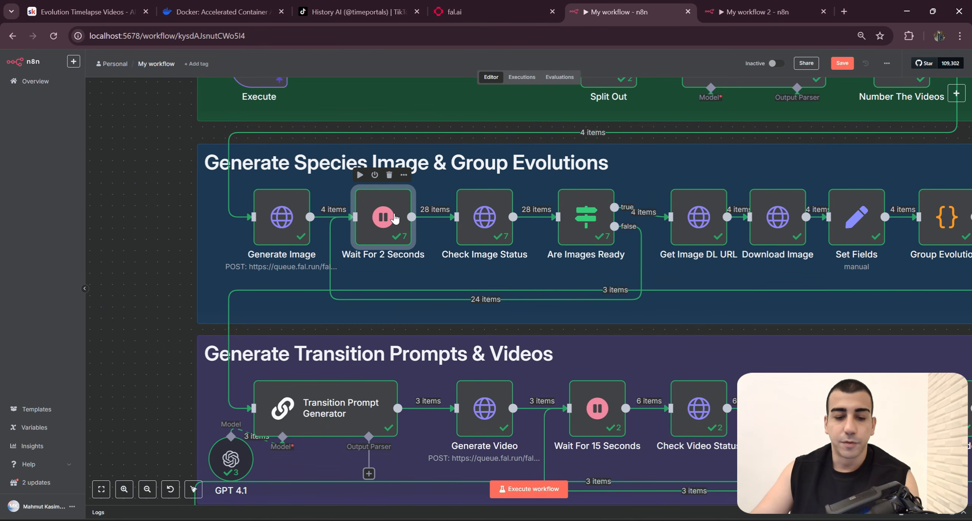
Step: Trace the image polling loop from Check Image Status through Are Images Ready and its false branch back to the wait node
scroll(399, 223, "left", 1)
scroll(399, 224, "up", 1)
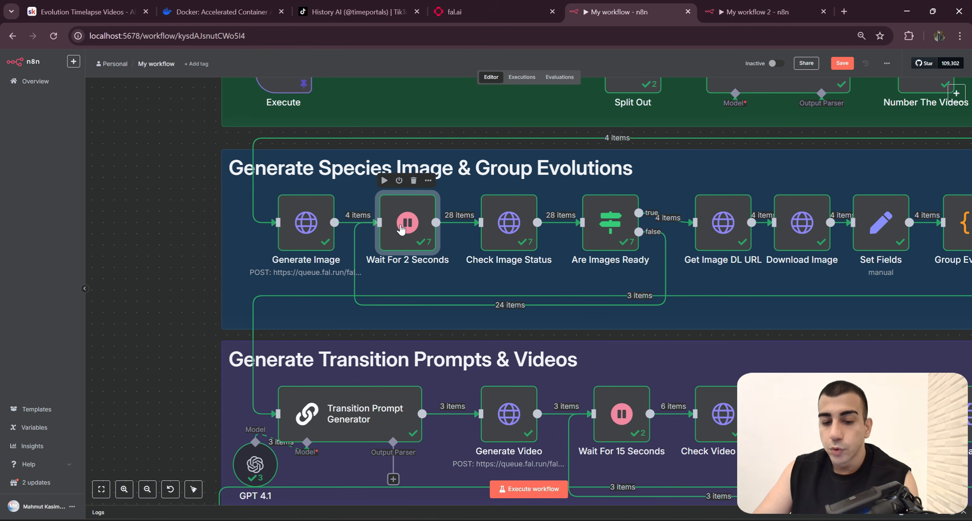
left_click(516, 242)
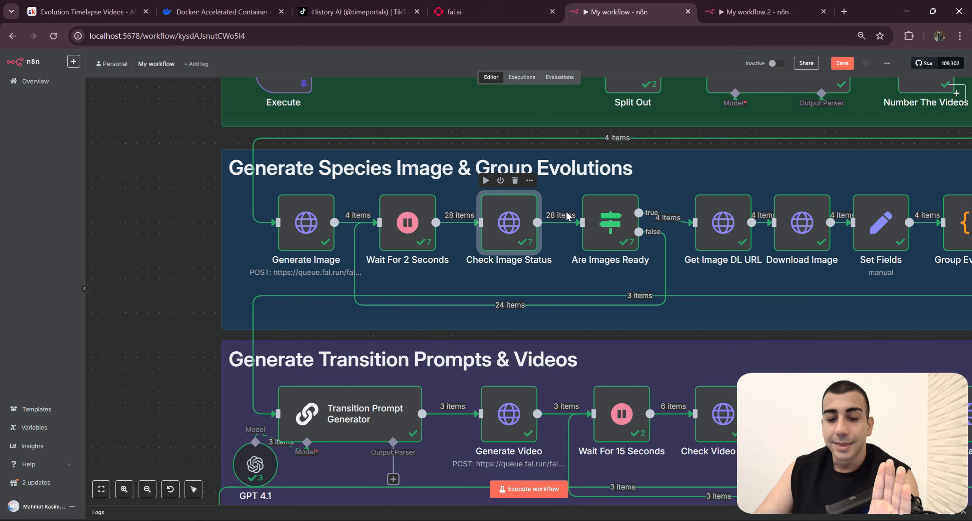
left_click(624, 243)
scroll(656, 261, "right", 3)
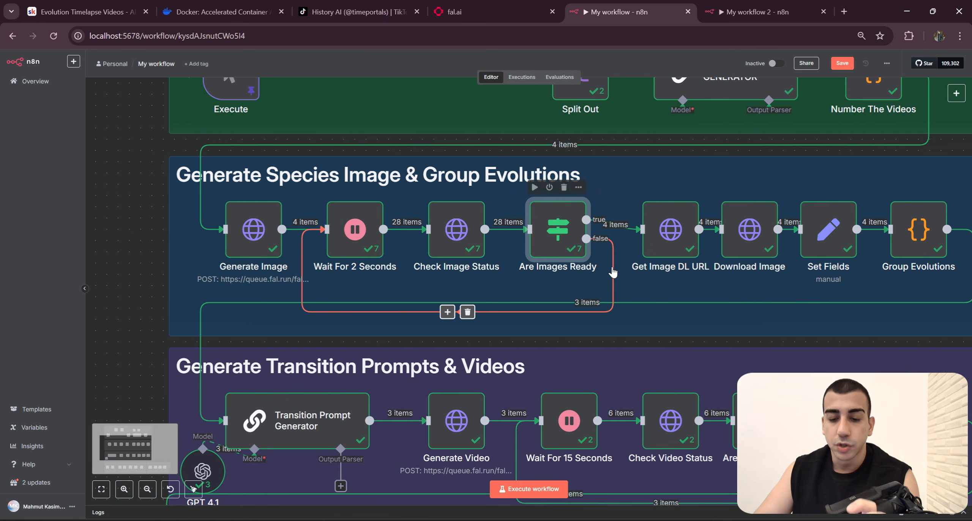
scroll(686, 299, "right", 3)
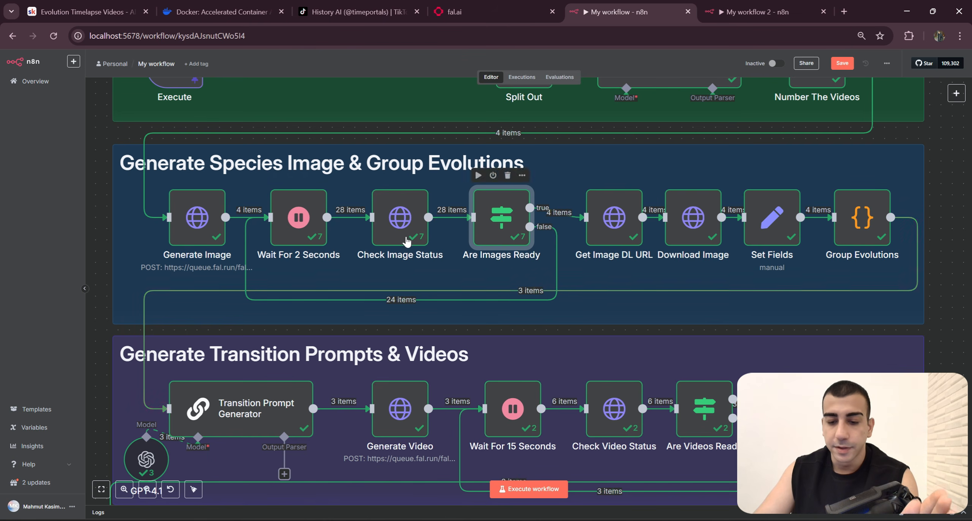
scroll(536, 227, "right", 2)
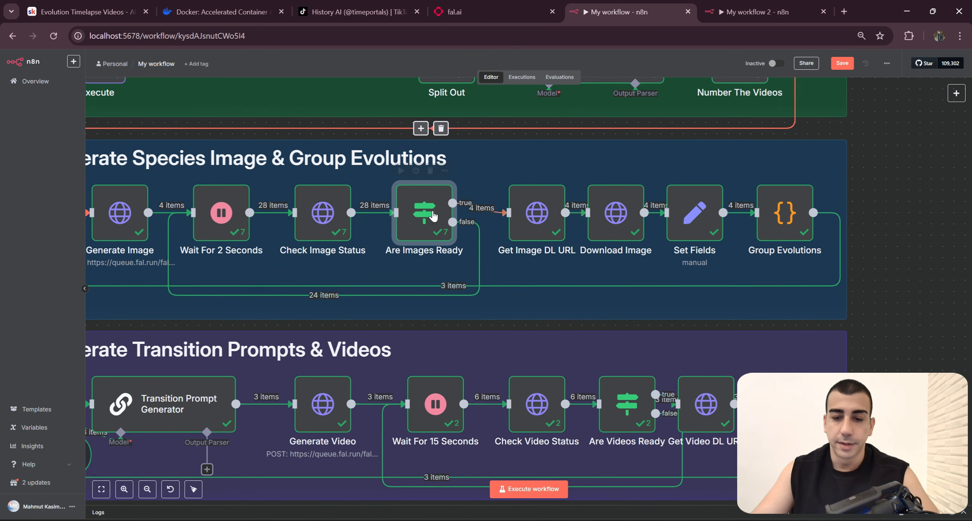
scroll(551, 146, "left", 2)
Step: Add a Wait node after Generate Image in My workflow 2, keep its 5-second interval, and rename it Wait For 5 Seconds
left_click(755, 12)
scroll(266, 356, "left", 2)
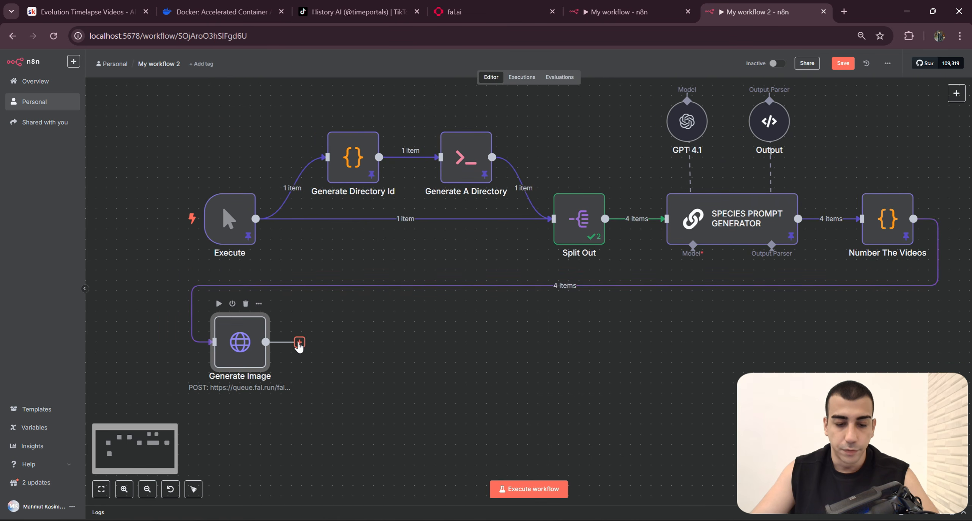
left_click(300, 342)
type("wait")
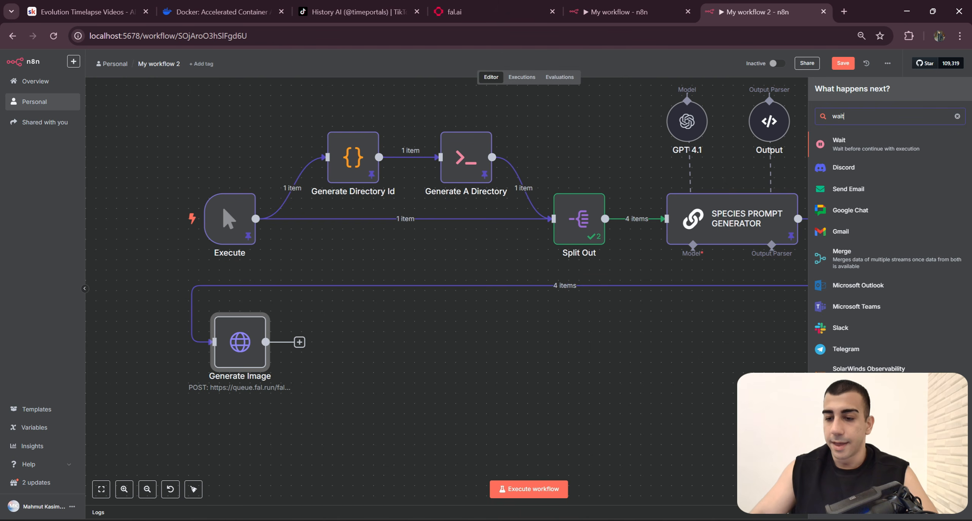
left_click(857, 151)
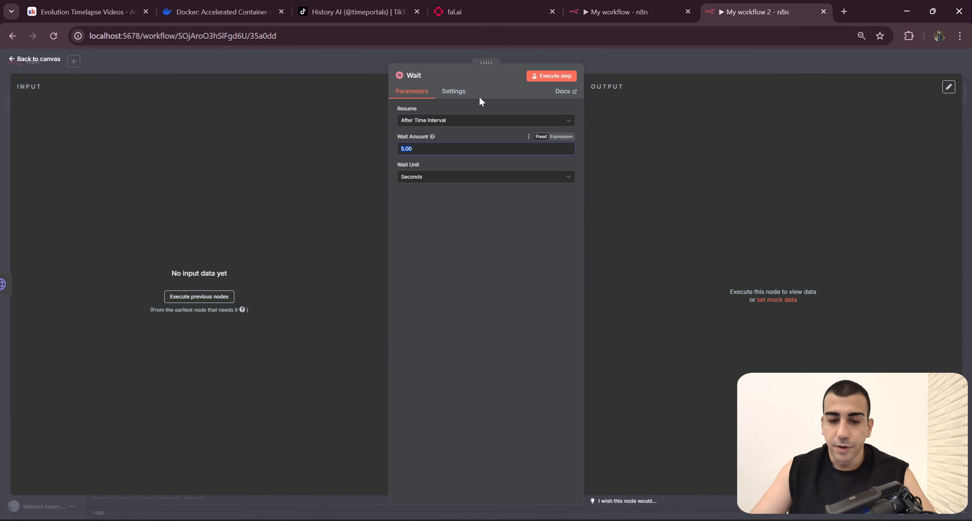
left_click(423, 78)
left_click(423, 78)
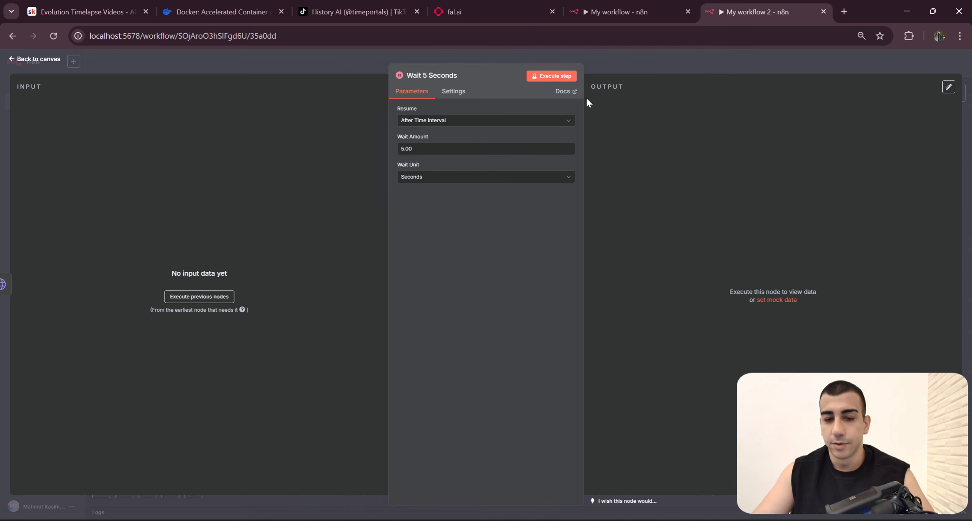
left_click(426, 75)
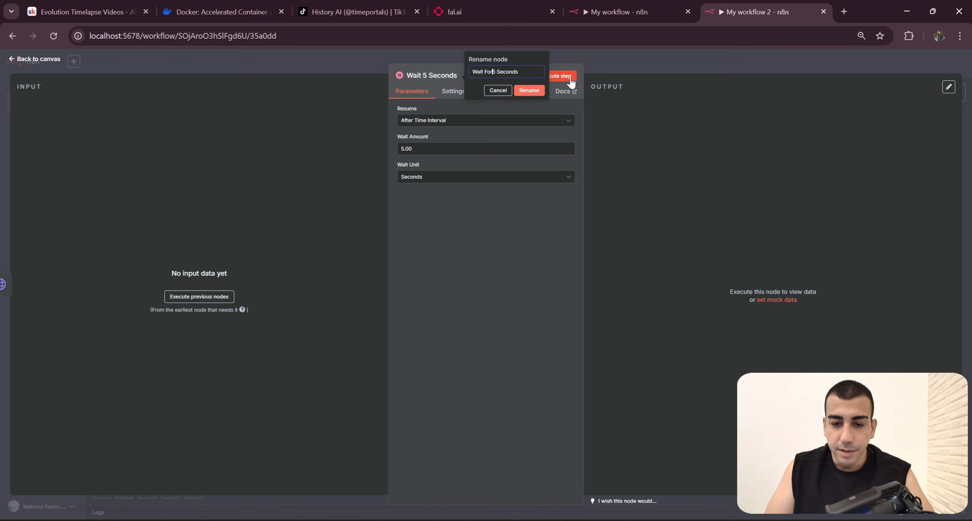
key("Return")
Step: Check which node follows the wait in the finished workflow, and add an HTTP Request node after Wait For 5 Seconds in My workflow 2
left_click(646, 10)
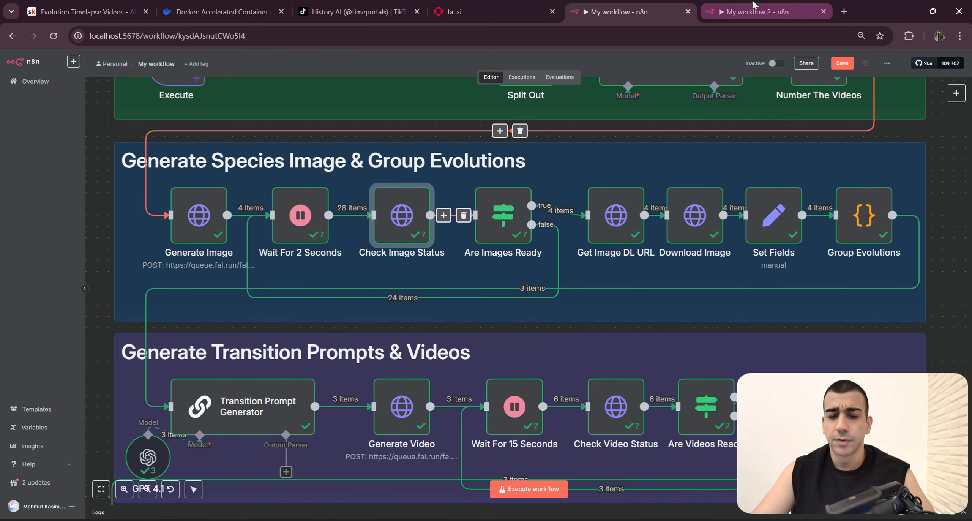
left_click(710, 11)
left_click(753, 61)
left_click(702, 383)
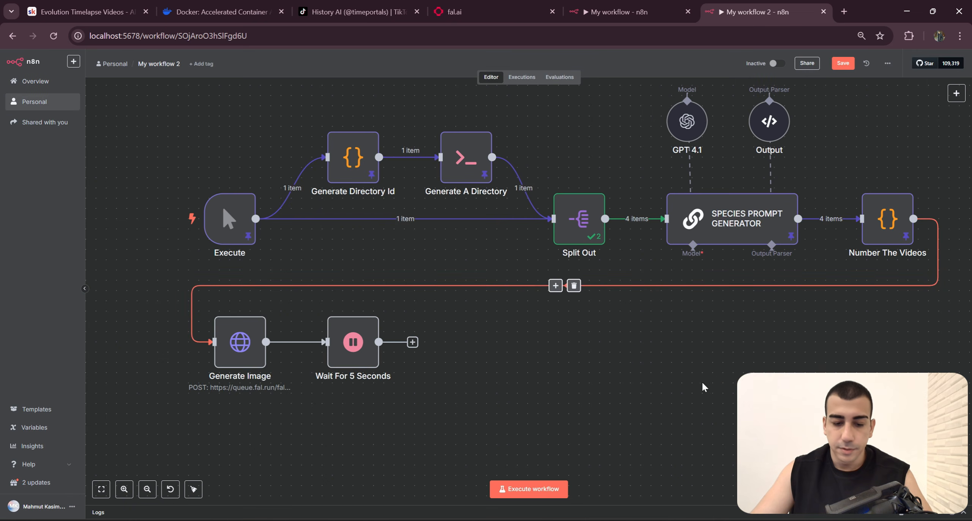
left_click(622, 5)
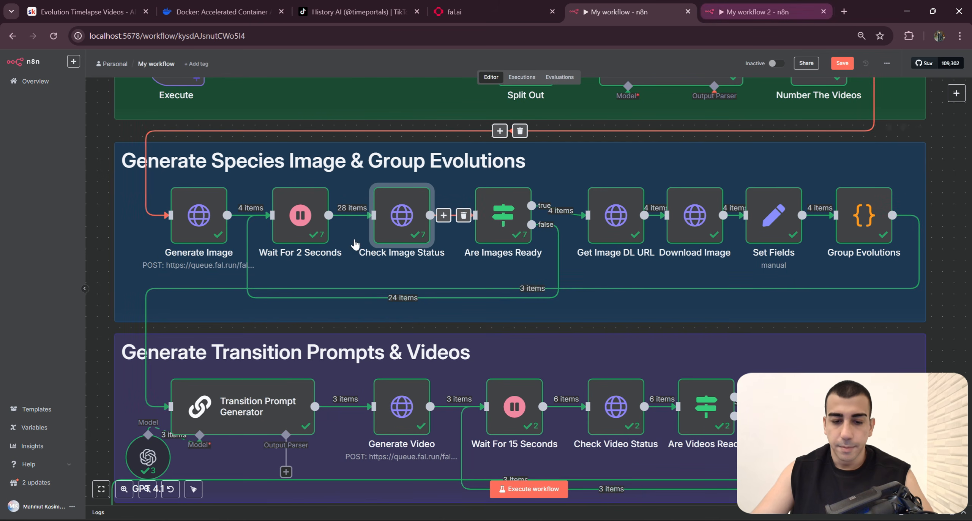
left_click(723, 5)
left_click(412, 341)
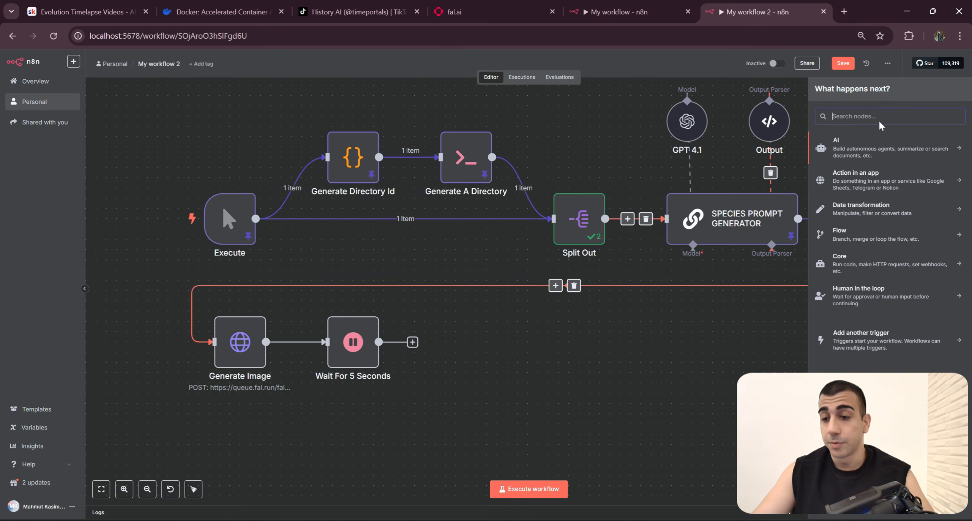
type("Http")
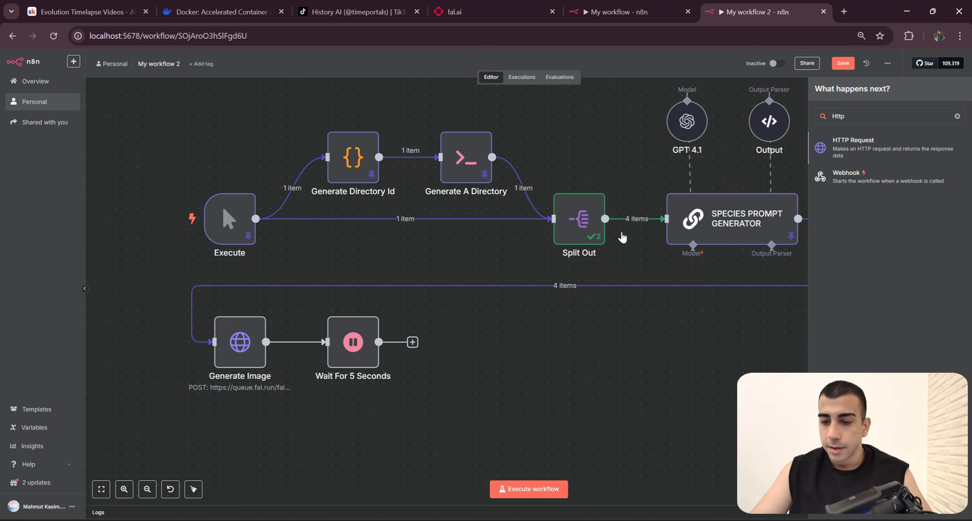
key("Return")
Step: Inspect the method, URL expression and authentication settings of Check Image Status in the finished workflow
left_click(622, 12)
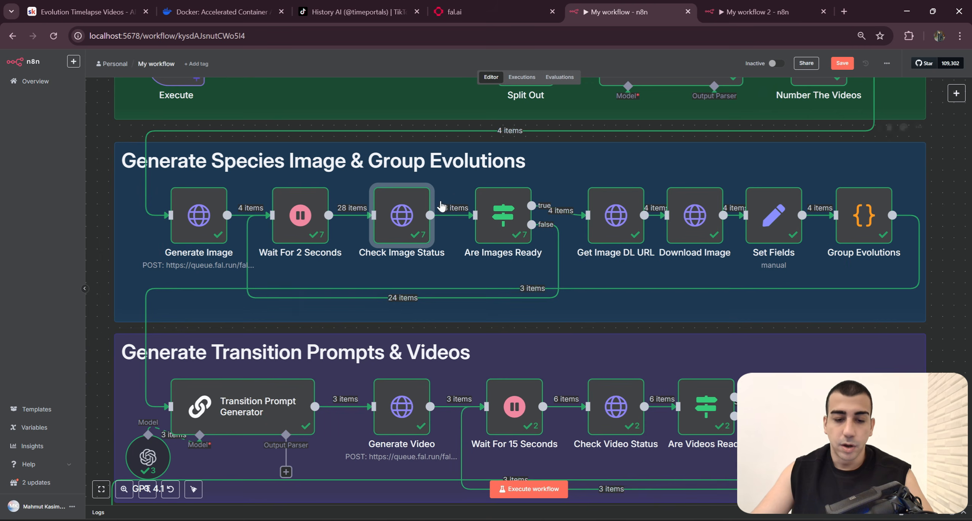
left_click(200, 233)
key("Return")
key("Escape")
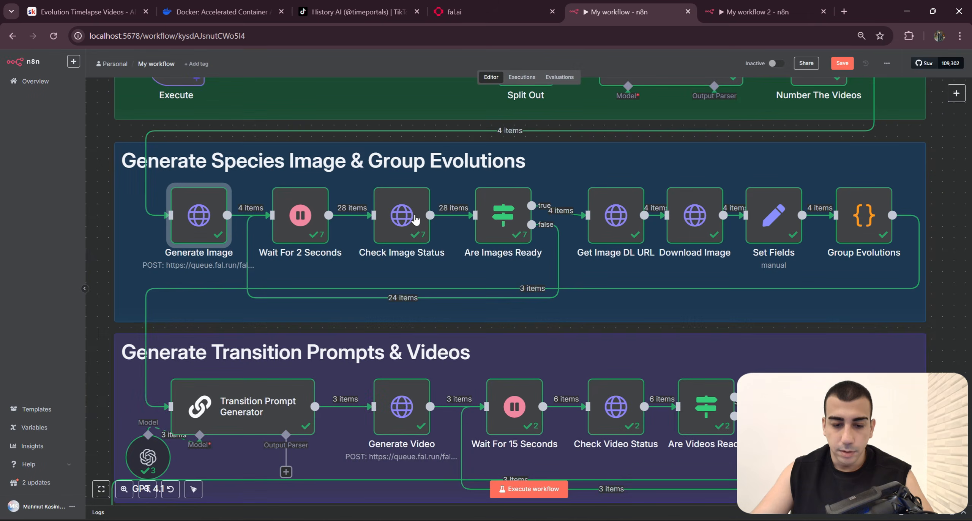
double_click(374, 200)
left_click(497, 163)
key("ctrl+a")
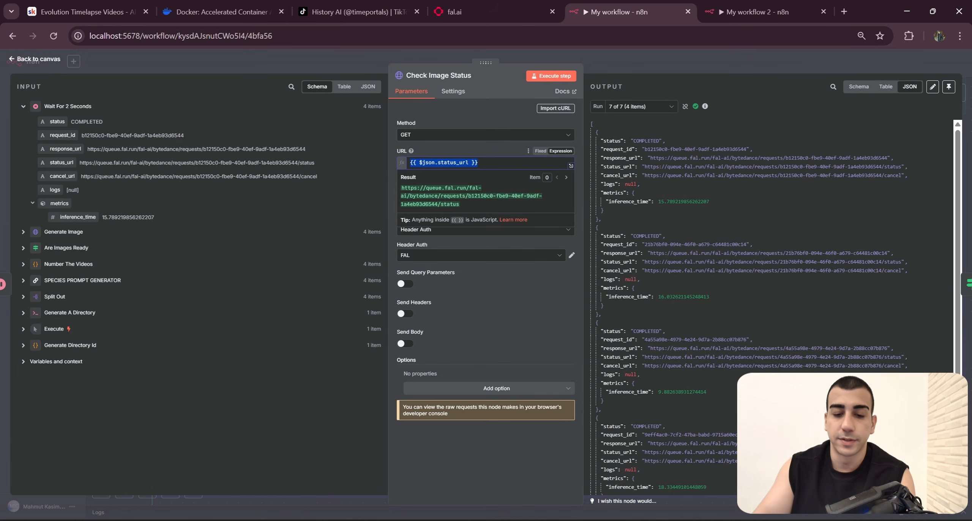
left_click(478, 149)
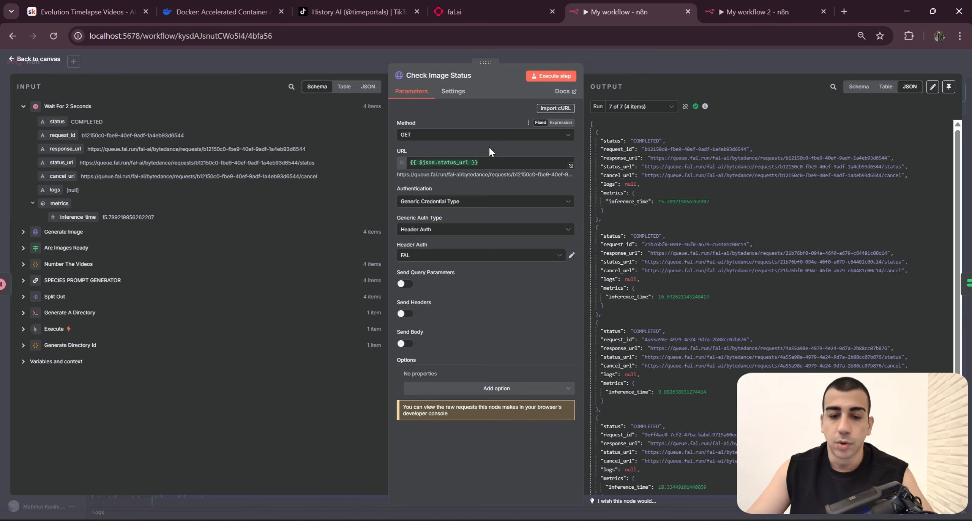
Step: Try to execute My workflow 2 with the unconfigured HTTP Request node still attached after Wait For 5 Seconds
left_click(732, 11)
left_click(651, 71)
left_click_drag(364, 450, 246, 276)
left_click_drag(415, 406, 439, 405)
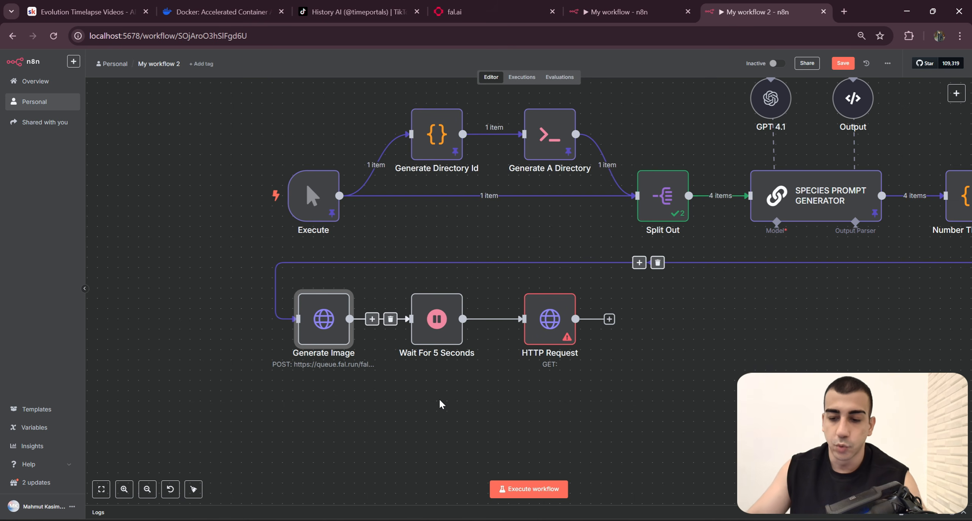
left_click_drag(651, 379, 544, 333)
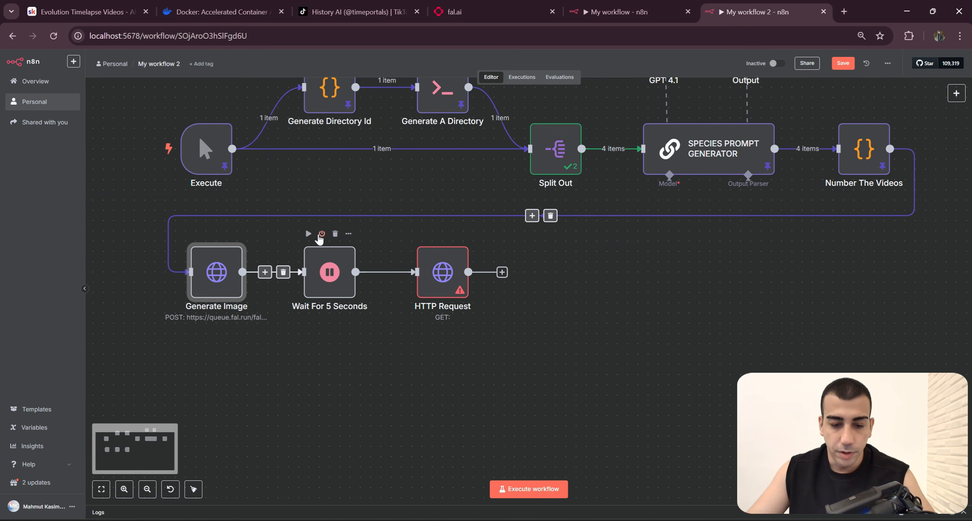
left_click_drag(320, 241, 361, 253)
left_click_drag(361, 297, 320, 286)
left_click_drag(373, 331, 510, 334)
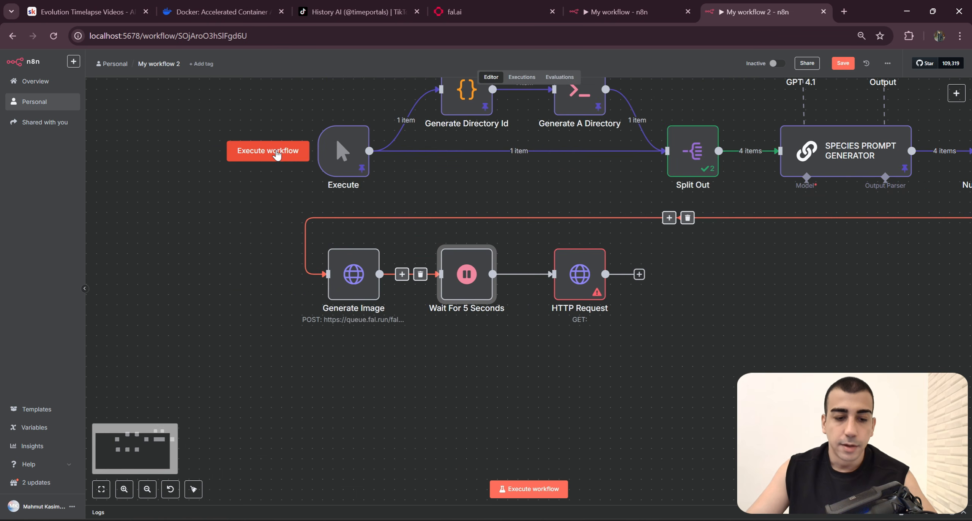
left_click(276, 155)
left_click_drag(743, 318, 610, 358)
scroll(610, 359, "down", 1)
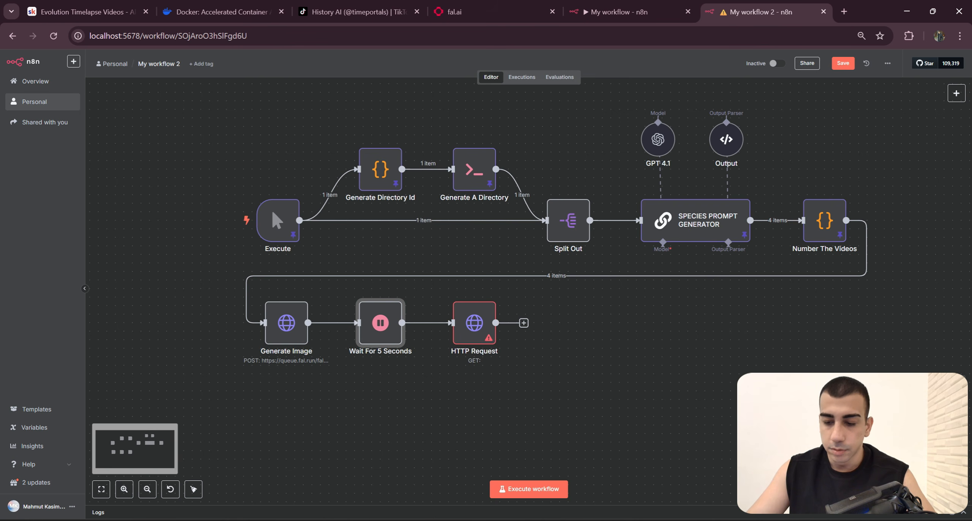
left_click_drag(769, 376, 735, 359)
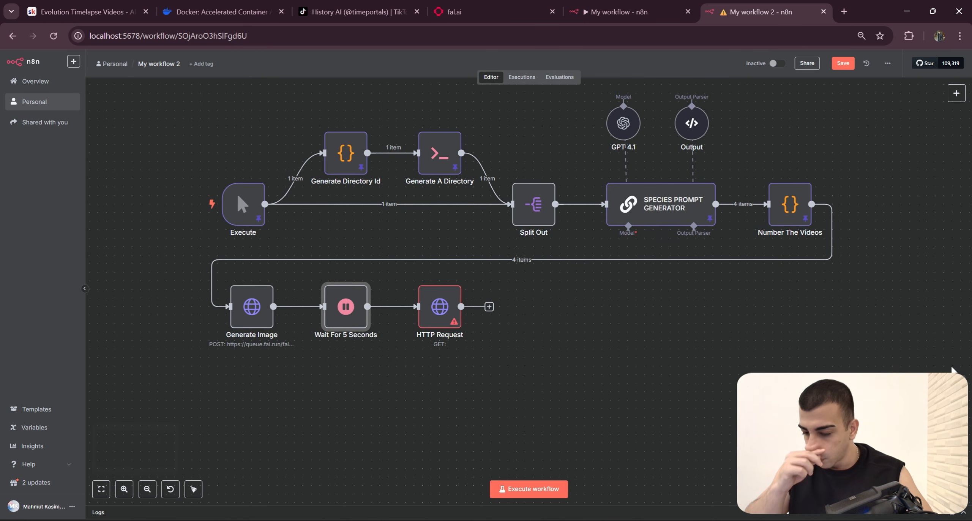
Step: Delete the unconfigured HTTP Request node after Wait For 5 Seconds
left_click(581, 356)
left_click_drag(581, 356, 675, 358)
left_click_drag(675, 355, 508, 283)
left_click(496, 313)
scroll(663, 336, "left", 2)
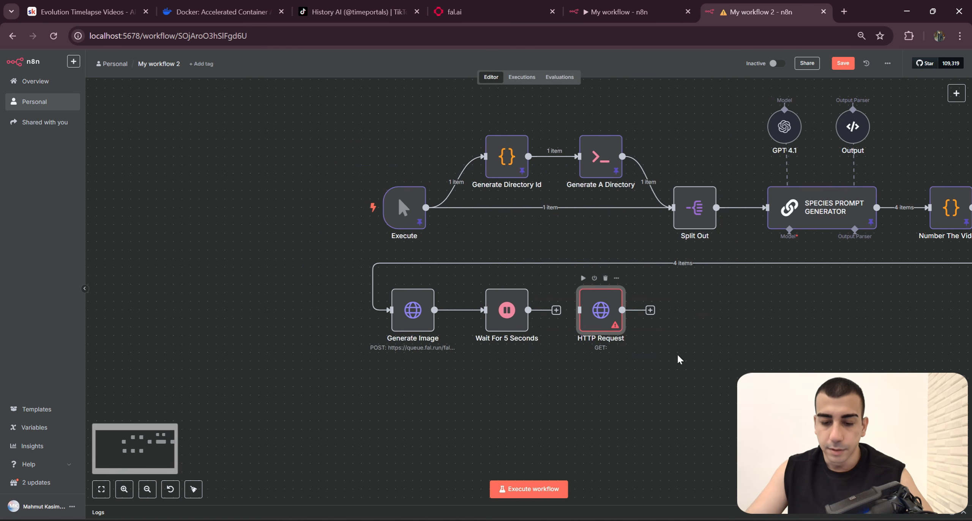
key("Delete")
Step: Execute My workflow 2 through Wait For 5 Seconds and pin the output of Generate Image
scroll(587, 288, "right", 2)
mouse_move(377, 239)
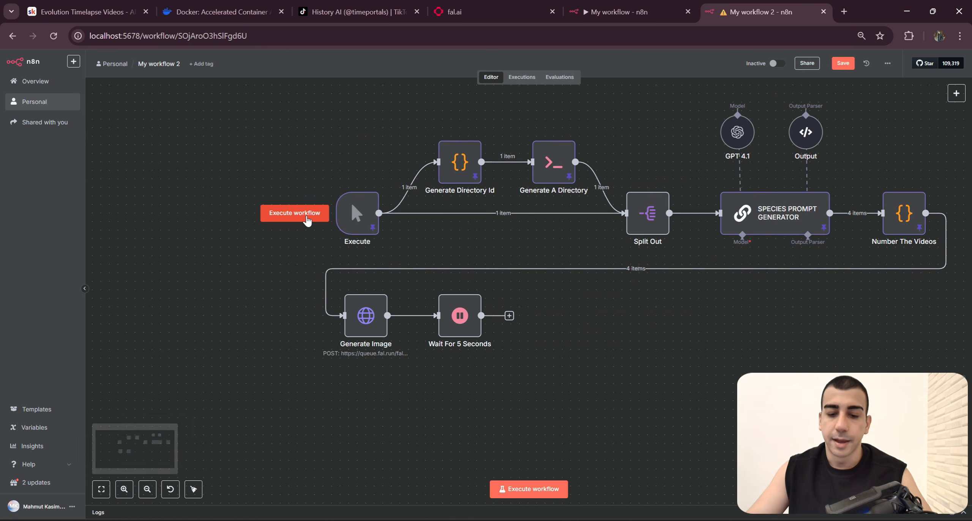
left_click(294, 212)
scroll(295, 228, "right", 2)
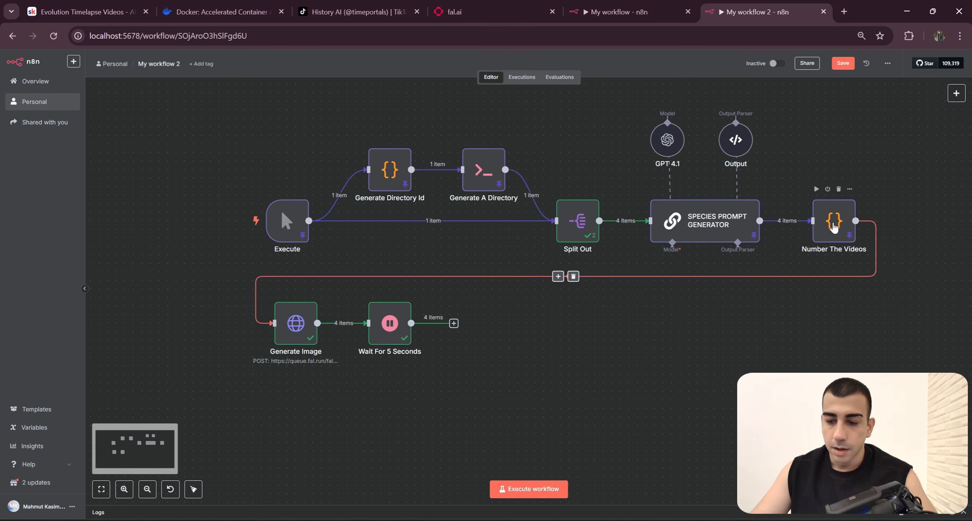
left_click(312, 291)
left_click(347, 369)
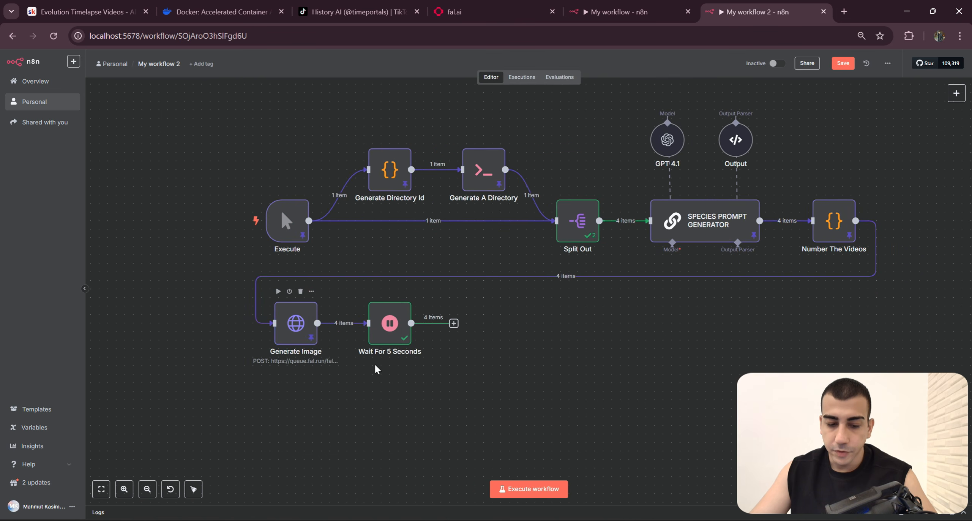
Step: Examine the status_url value in the pinned output of Generate Image
scroll(320, 325, "left", 2)
scroll(373, 264, "up", 3)
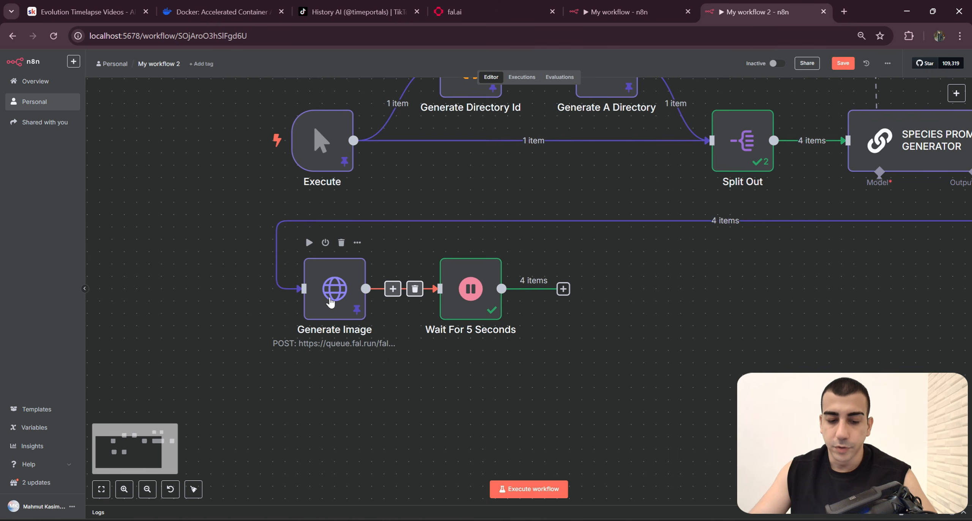
key("Return")
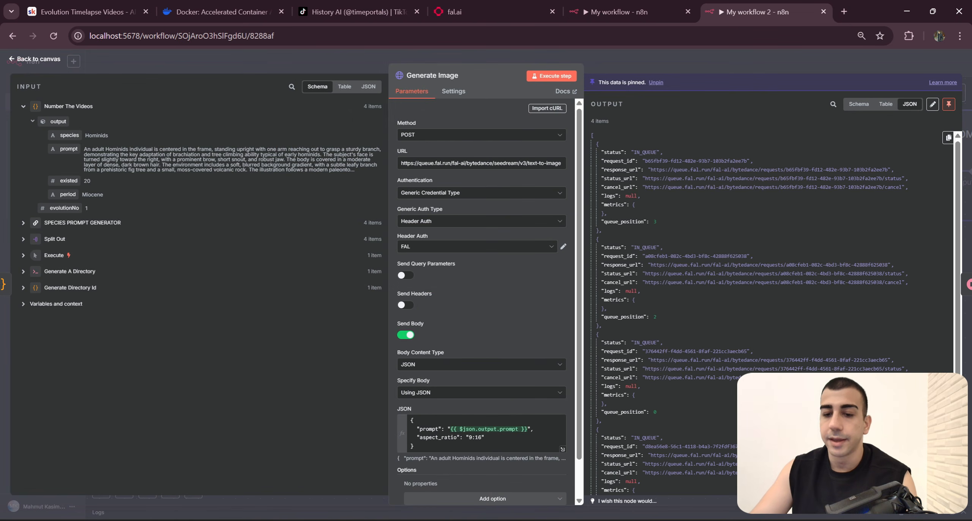
left_click_drag(645, 178, 902, 178)
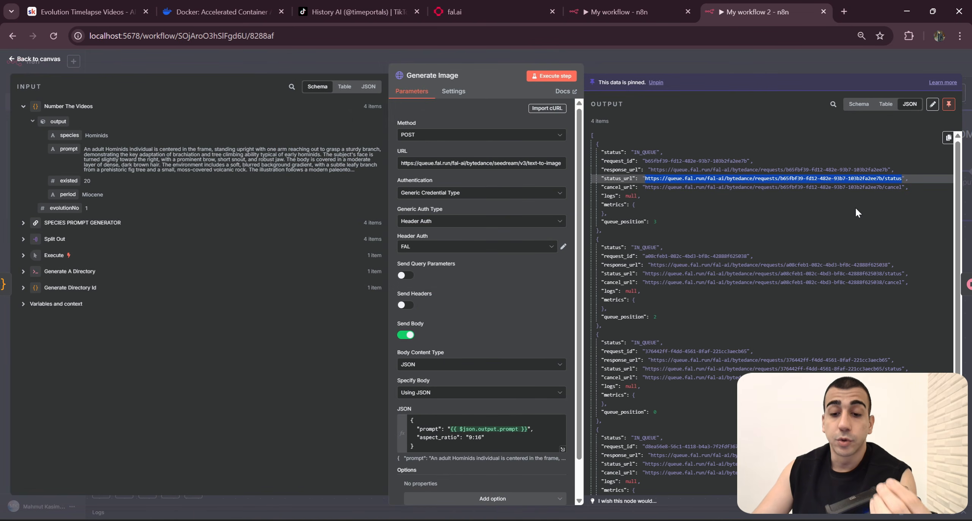
left_click(736, 58)
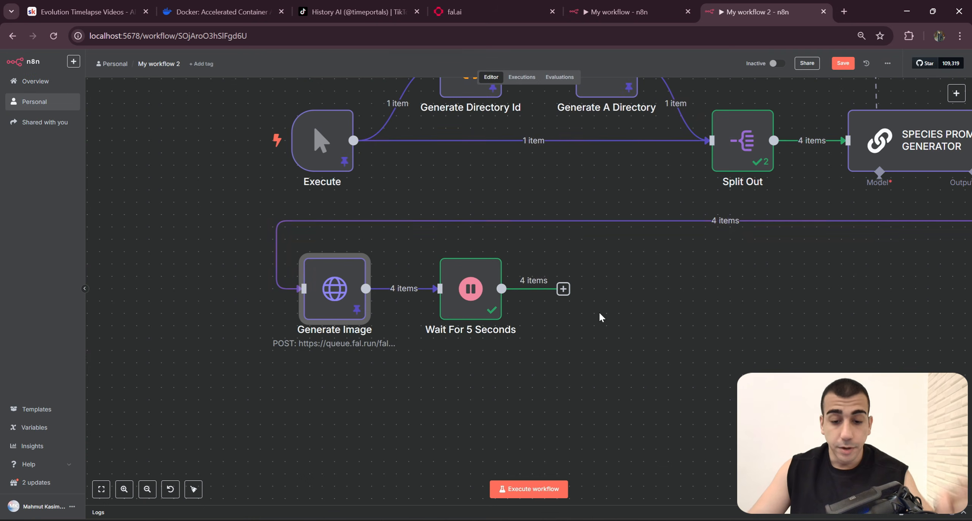
Step: Add an HTTP Request node after Wait For 5 Seconds and set its URL to the expression {{ $json.status_url }}
left_click(563, 288)
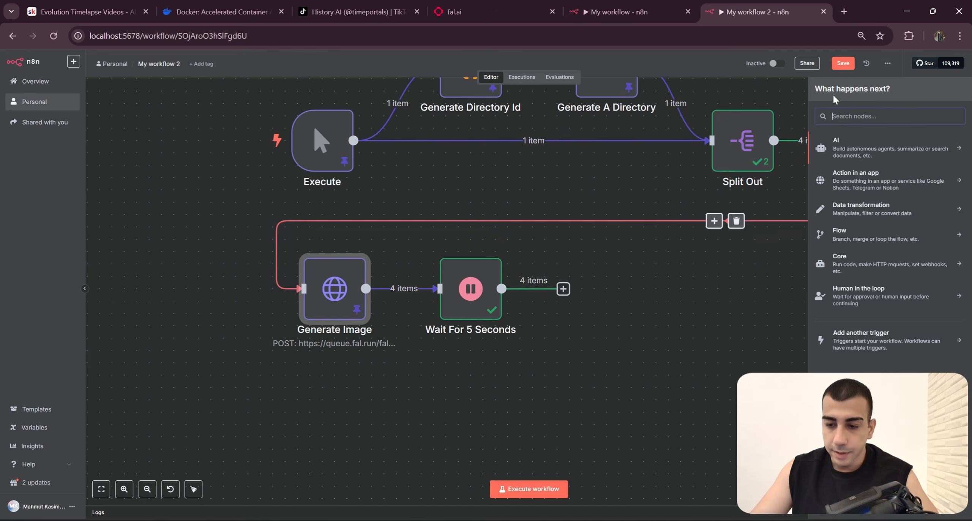
type("Http")
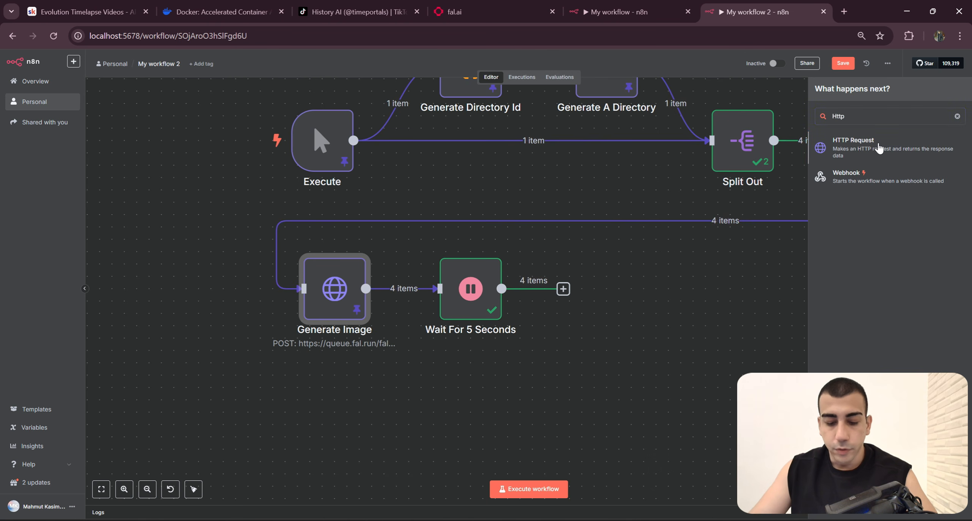
key("Return")
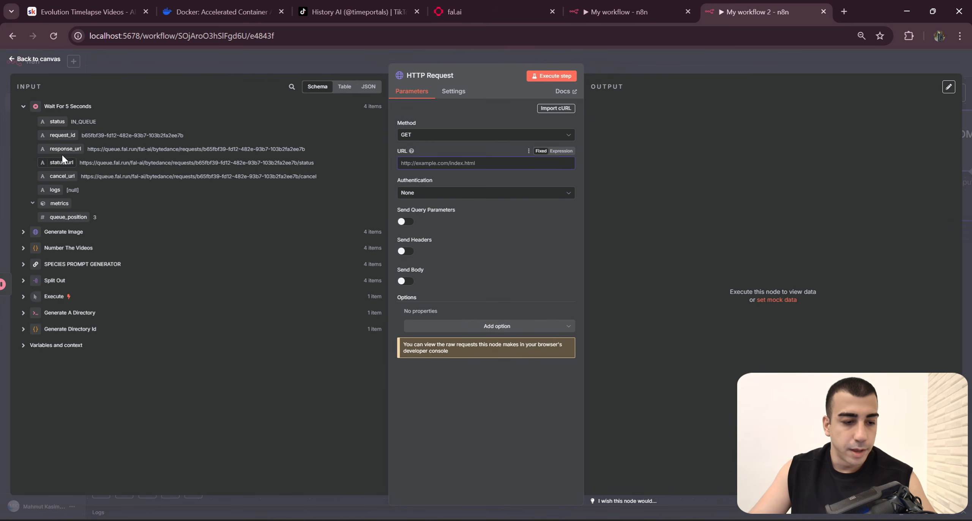
left_click_drag(64, 164, 464, 178)
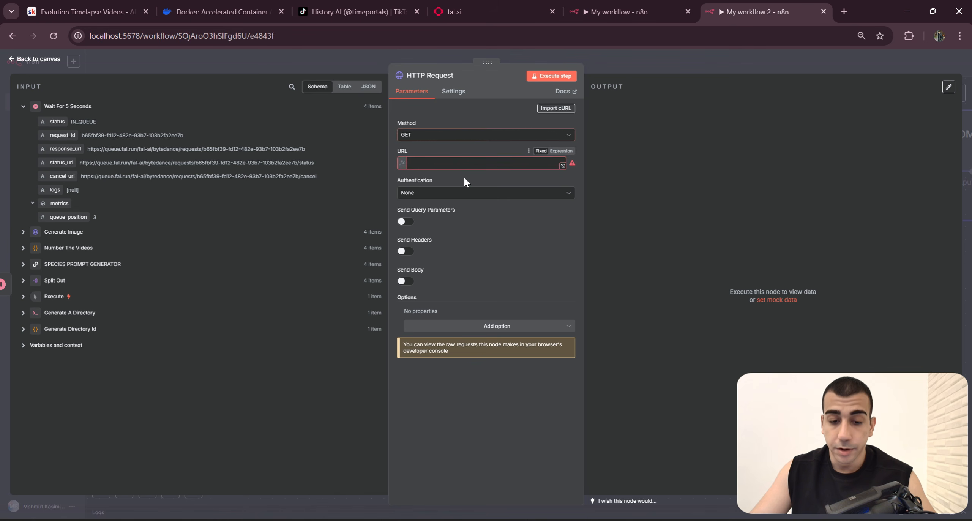
left_click(535, 247)
Step: Set the HTTP Request's authentication to Generic Credential Type with Header Auth, using the FAL credential
left_click(467, 200)
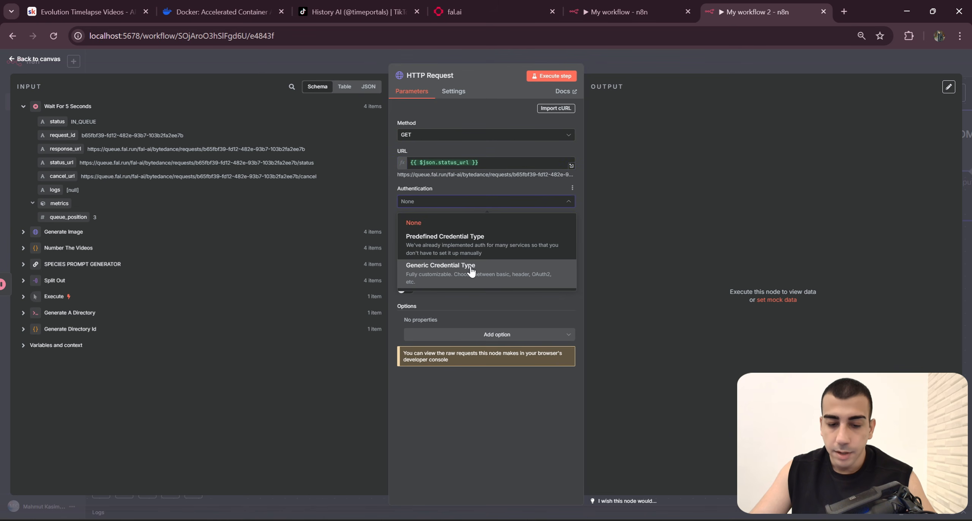
left_click(472, 275)
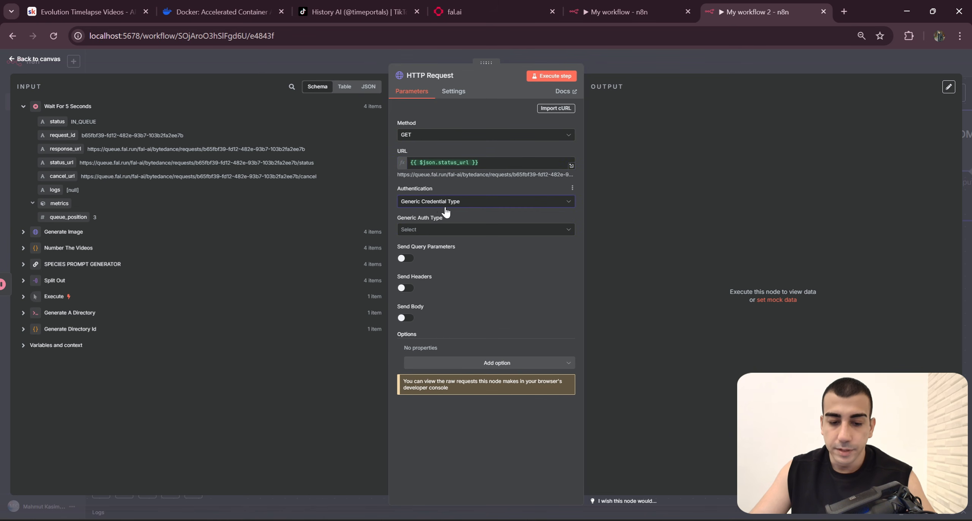
left_click(472, 231)
type("head")
left_click(432, 253)
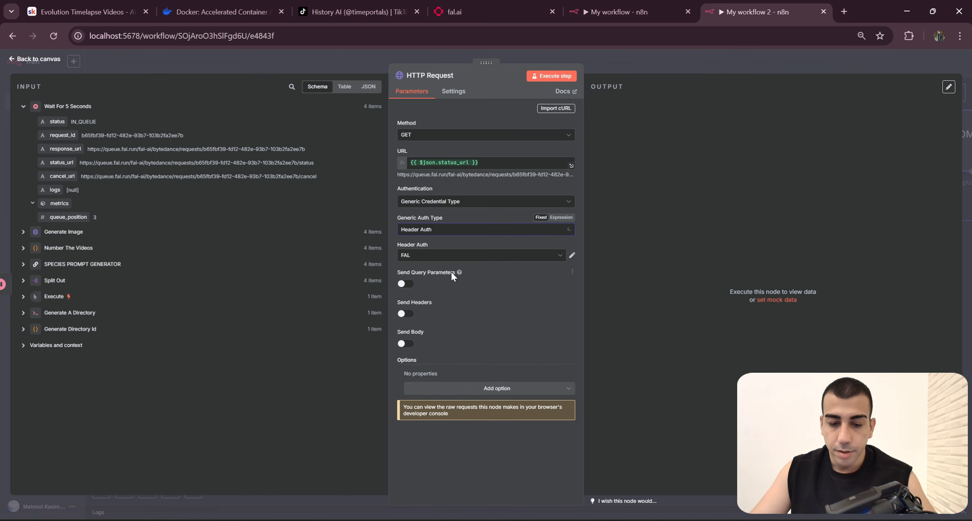
left_click(444, 260)
left_click(451, 256)
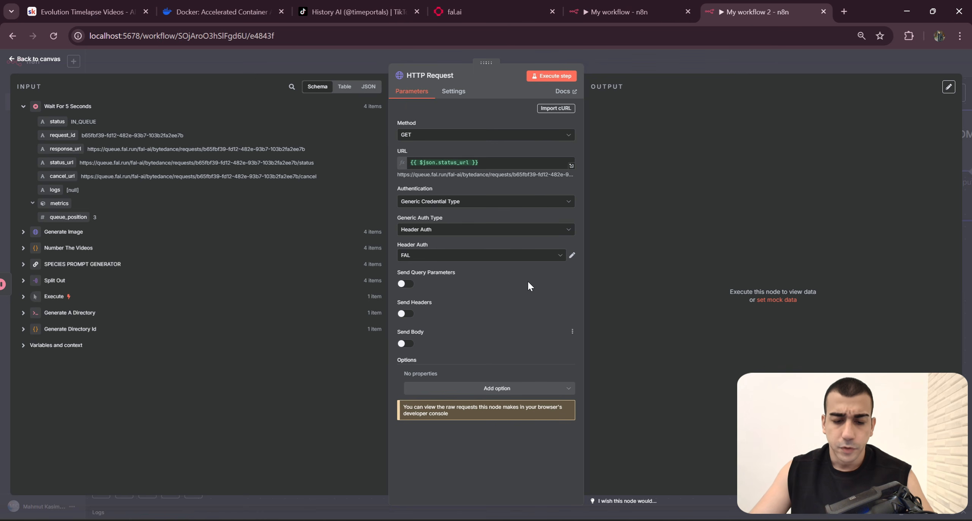
Step: Copy the name Check Image Status from the finished workflow and rename the HTTP Request node in My workflow 2 with it
left_click(649, 4)
left_click(467, 76)
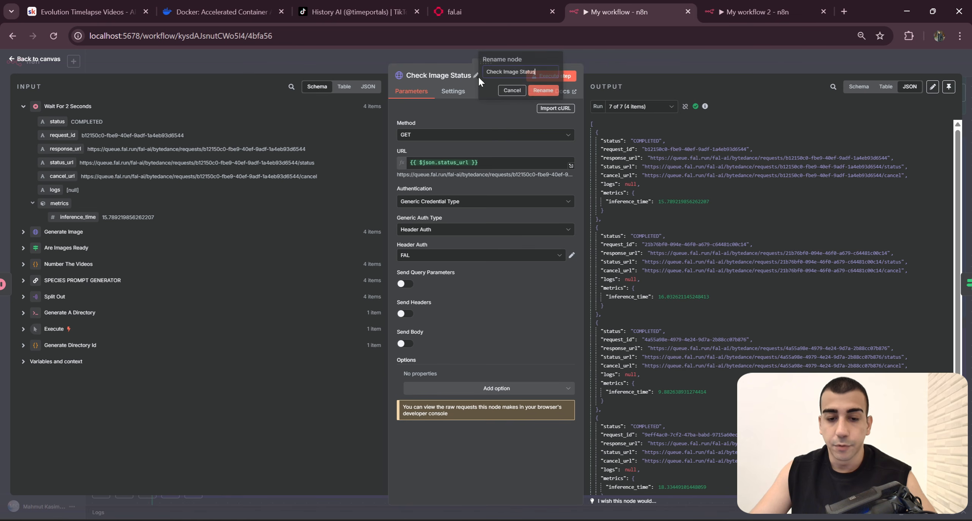
left_click(740, 9)
left_click(430, 76)
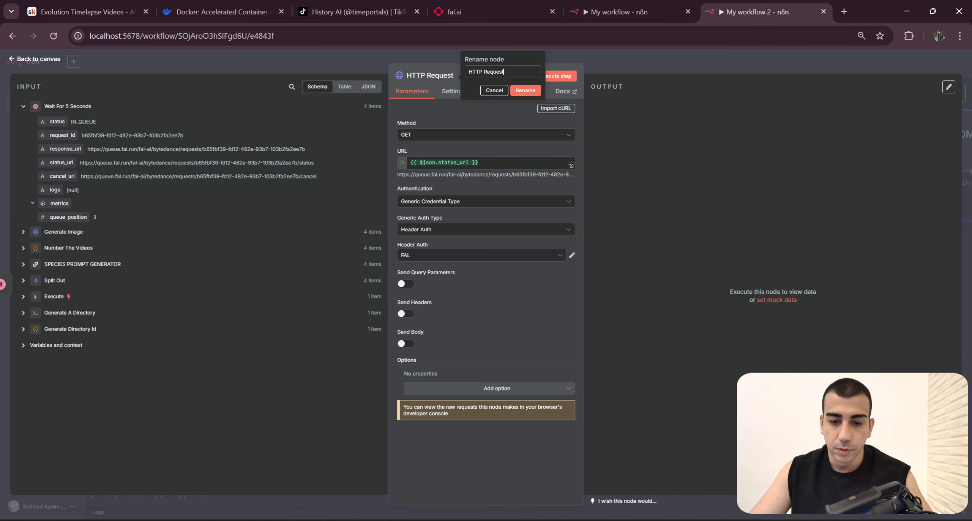
type("Check Image Status")
left_click(526, 90)
key("Escape")
scroll(769, 301, "down", 3)
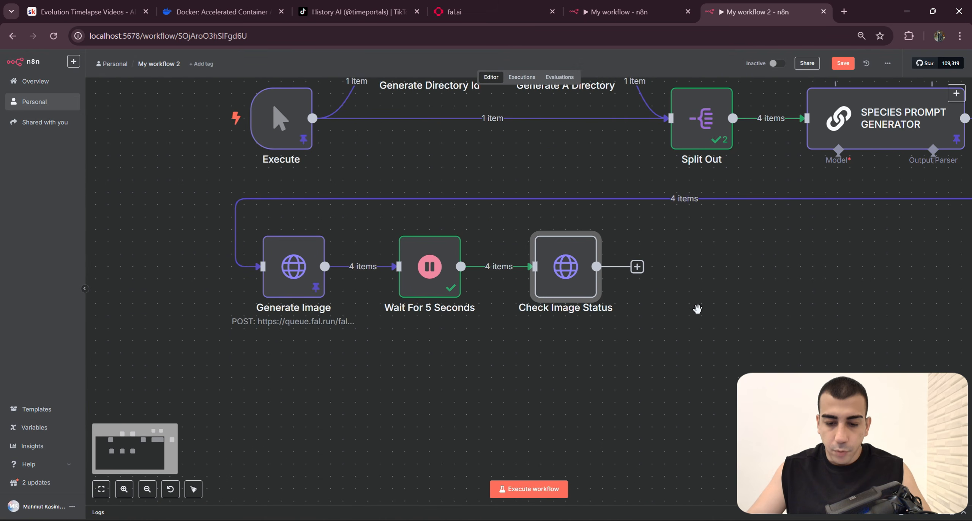
Step: Check which node follows Check Image Status in the finished workflow, and add an If node after it in My workflow 2
left_click(648, 11)
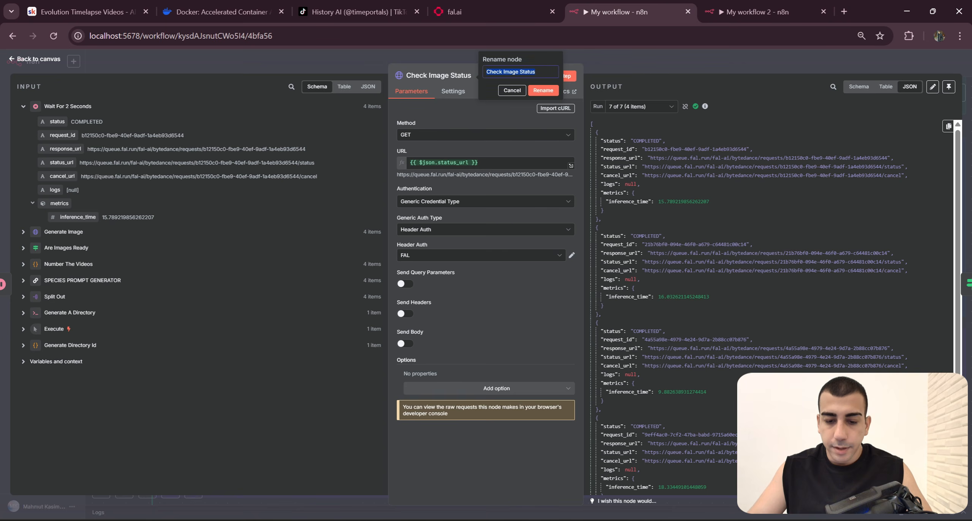
key("Escape")
scroll(701, 315, "up", 3)
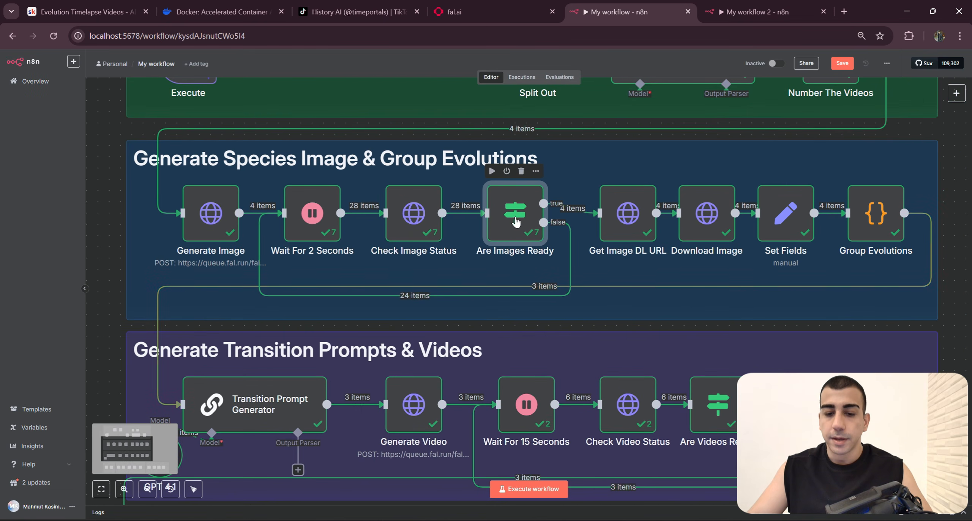
left_click(756, 11)
left_click(619, 252)
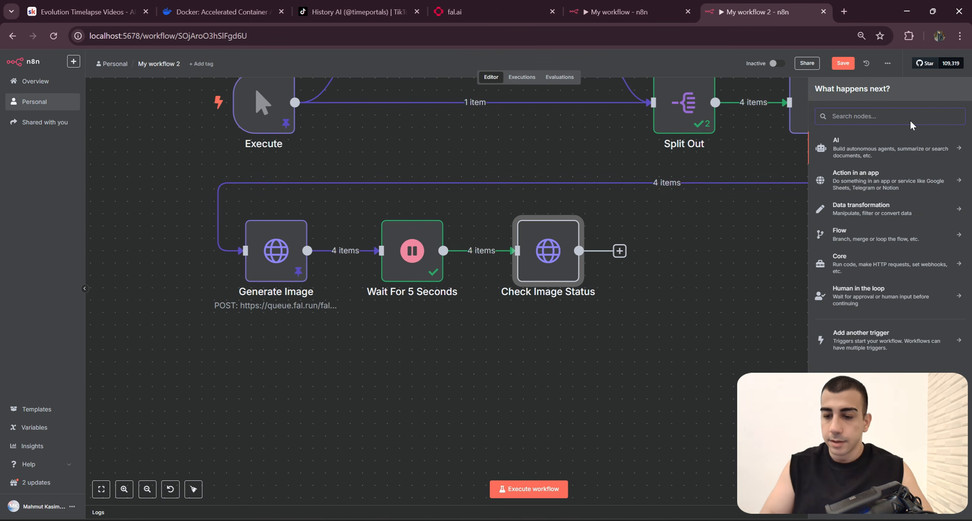
type("If")
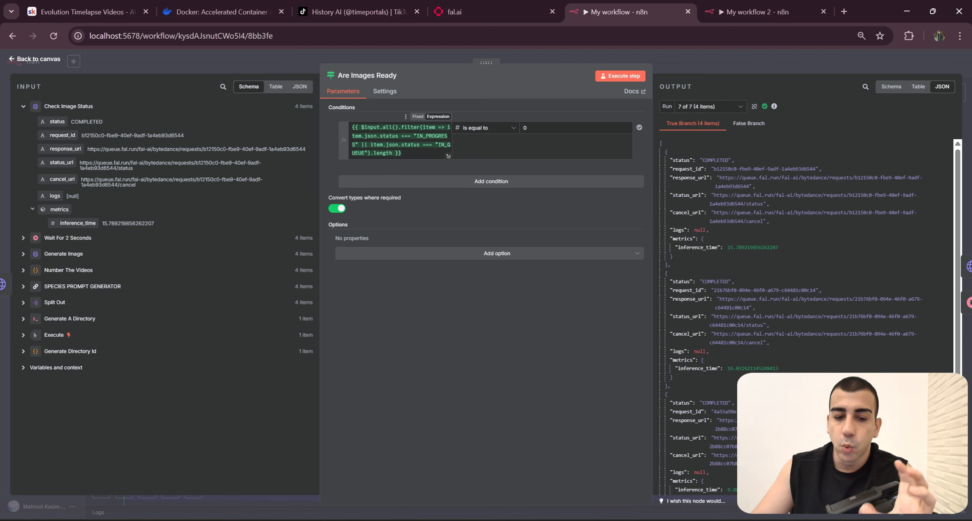
Step: Inspect the condition of Are Images Ready in the finished workflow, including how its expression filters and counts unfinished items
left_click(418, 145)
key("ctrl+a")
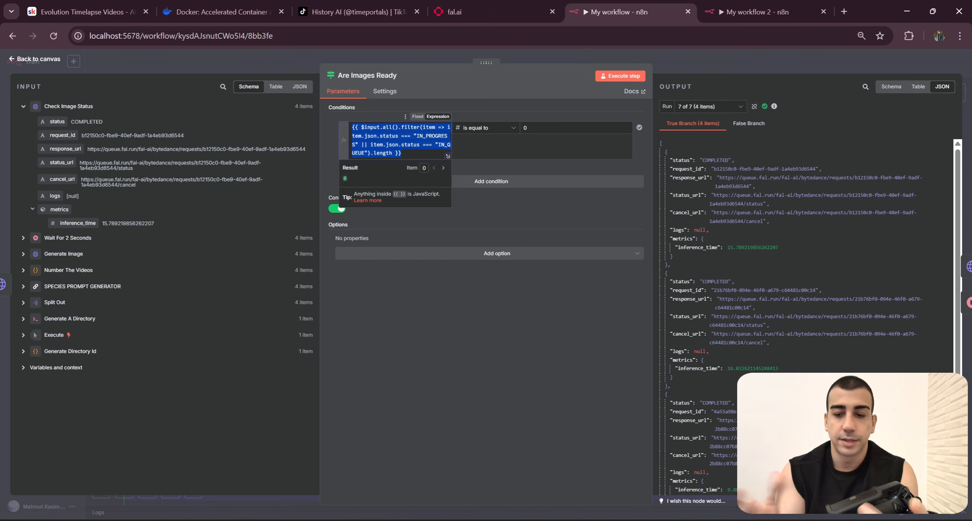
key("Right")
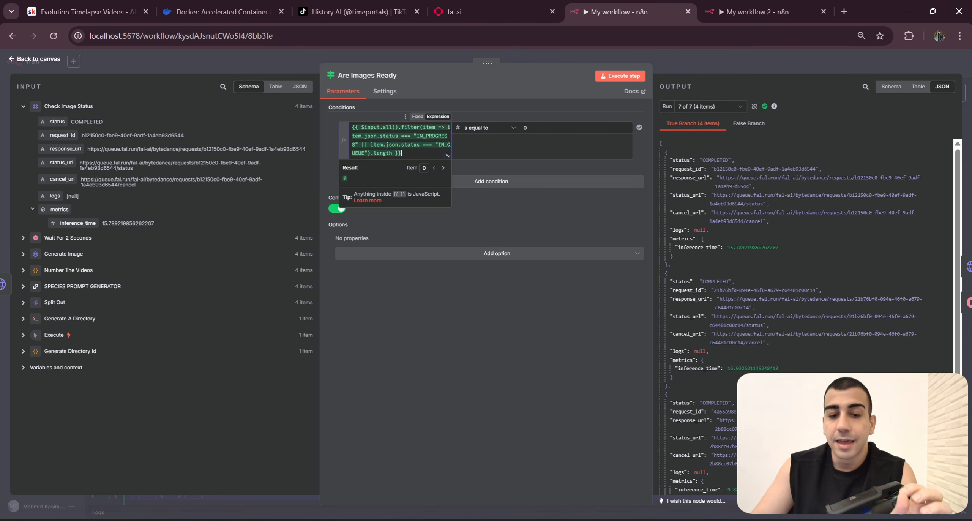
double_click(379, 153)
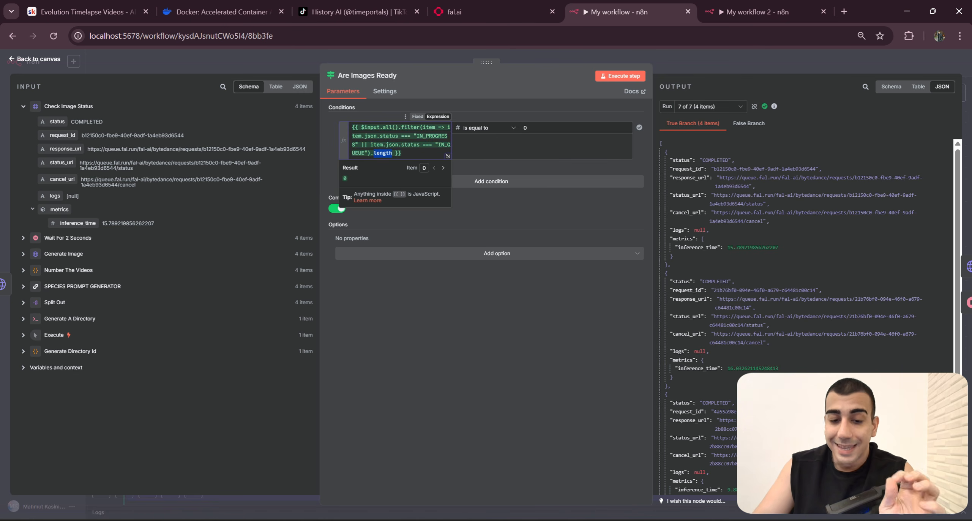
Step: Review how the Are Images Ready expression and its comparison value decide between the true and false branches in the finished workflow
left_click_drag(415, 136, 364, 153)
left_click(368, 153)
left_click(395, 153)
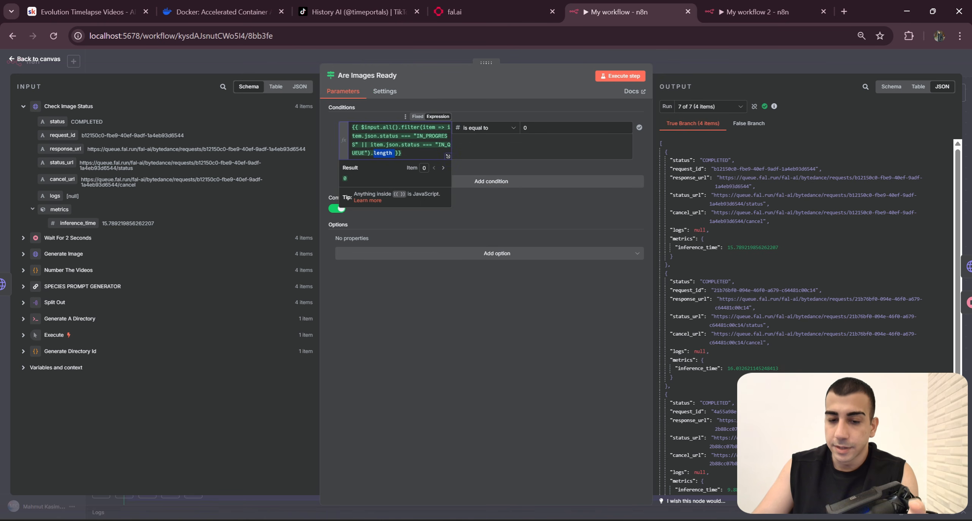
double_click(526, 128)
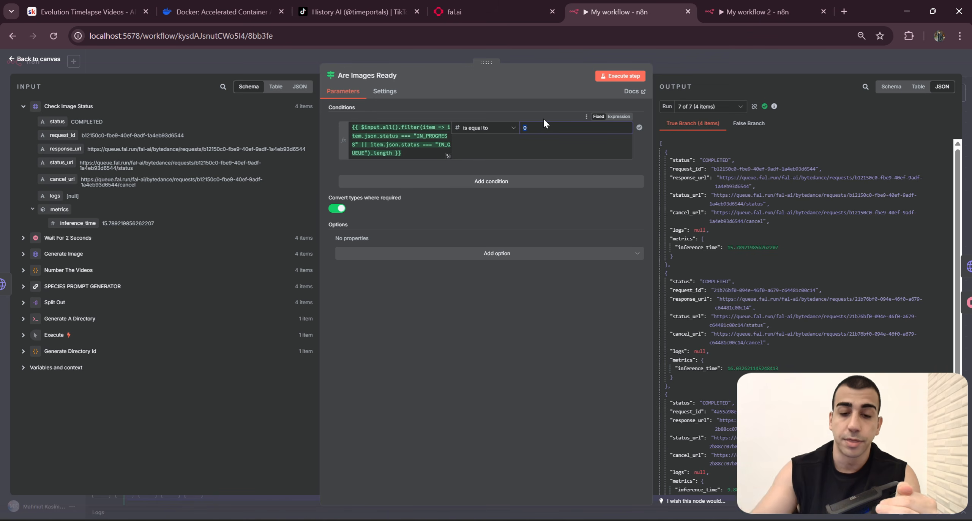
left_click(681, 58)
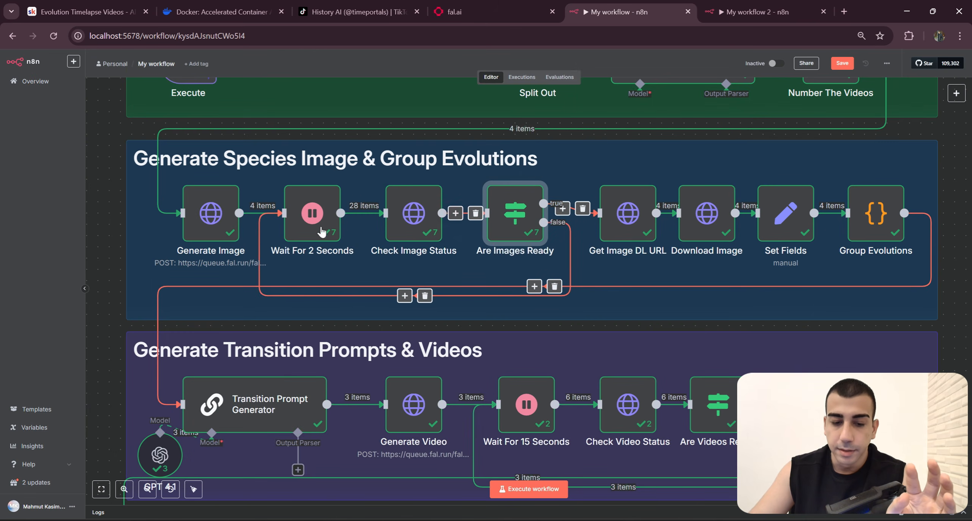
double_click(517, 229)
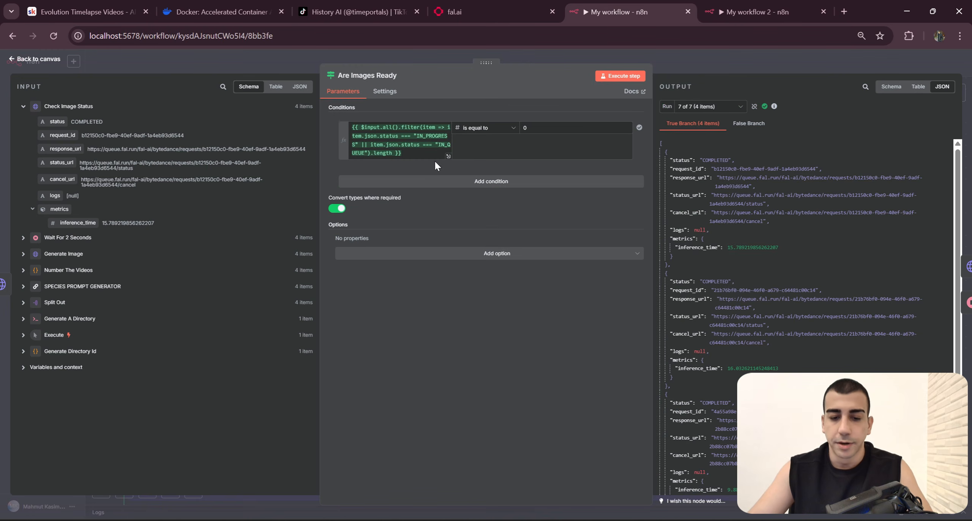
Step: In My workflow 2, delete the Switch node after Check Image Status and add an If node in its place
left_click(755, 11)
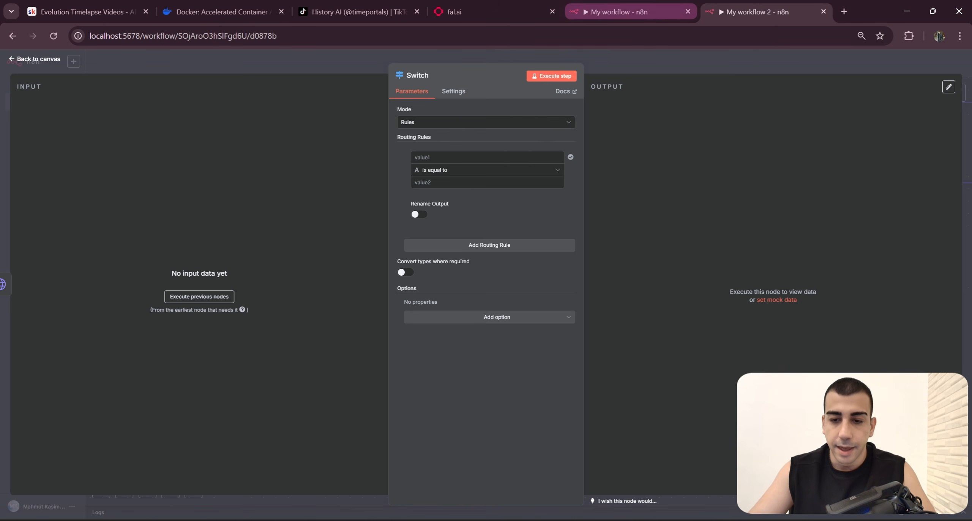
key("Escape")
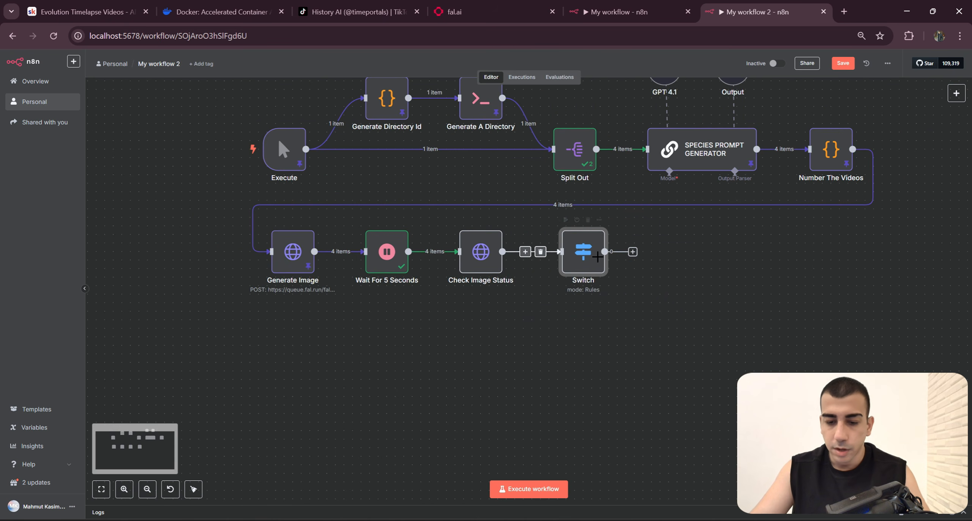
key("Delete")
left_click(530, 252)
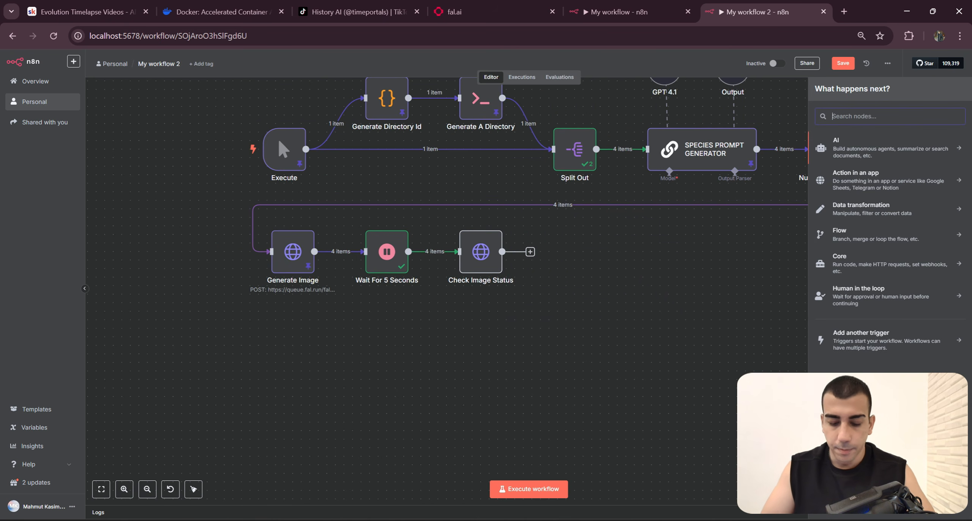
type("If")
key("Return")
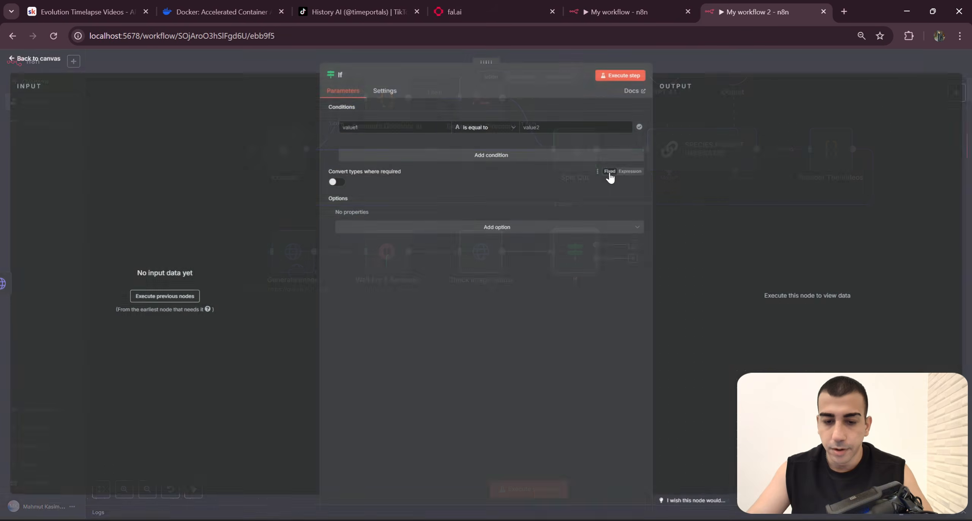
Step: Set the If condition's operator to Number is equal to and change its first value to an expression
left_click(486, 129)
mouse_move(497, 164)
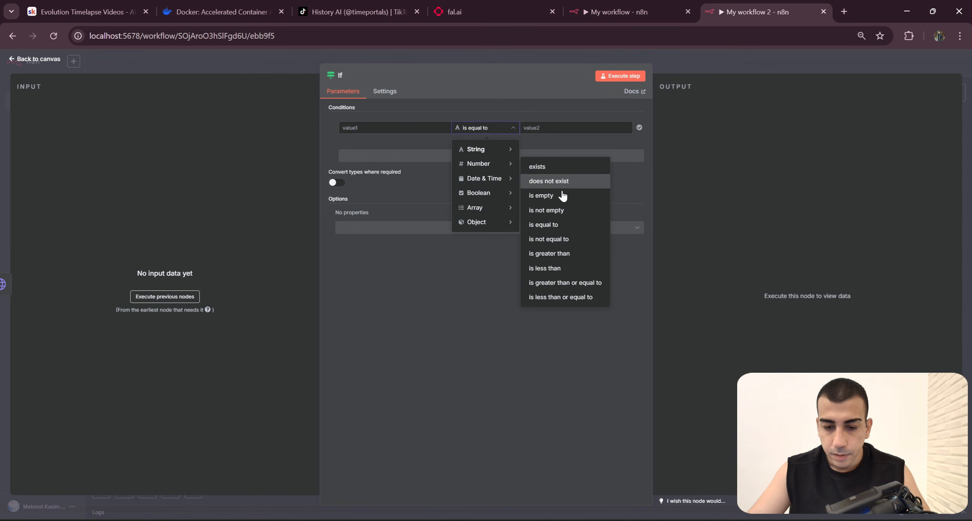
left_click(560, 225)
left_click(425, 128)
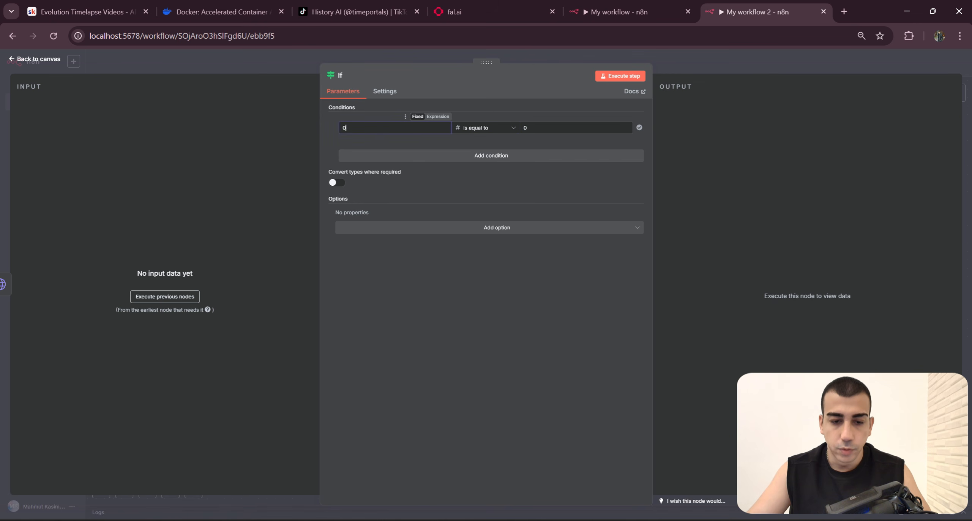
left_click(439, 117)
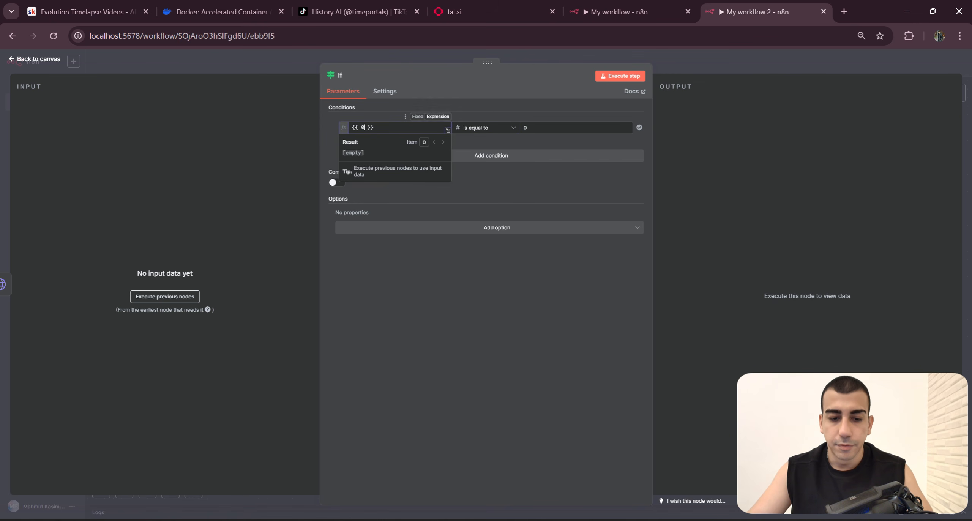
Step: Copy the filter expression from Are Images Ready in the finished workflow and paste it as the If condition's first value in My workflow 2
left_click(630, 4)
right_click(415, 142)
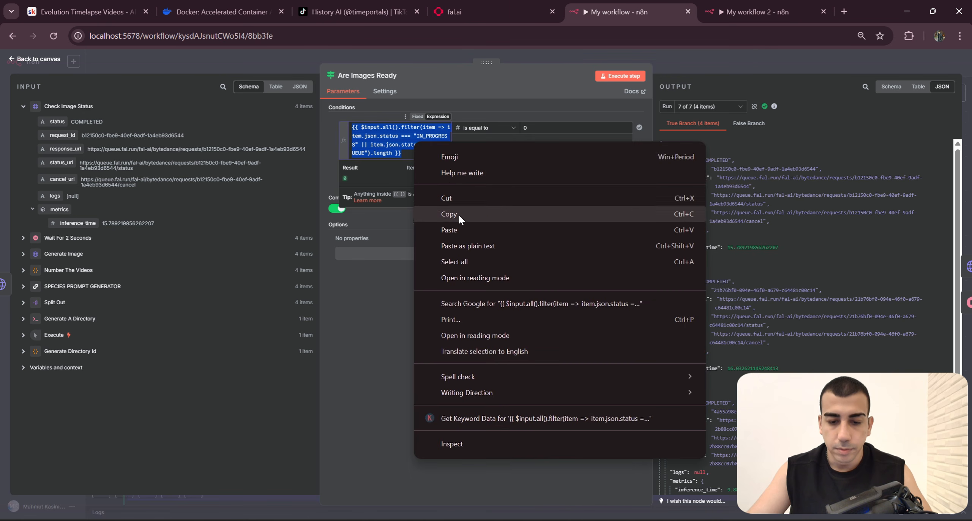
left_click(458, 215)
left_click(719, 3)
key("ctrl+v")
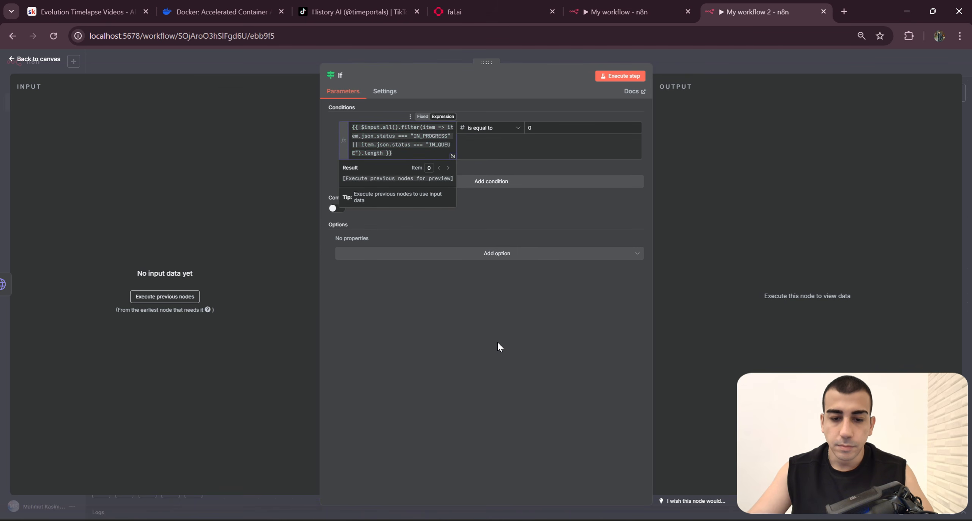
left_click(496, 341)
left_click(742, 69)
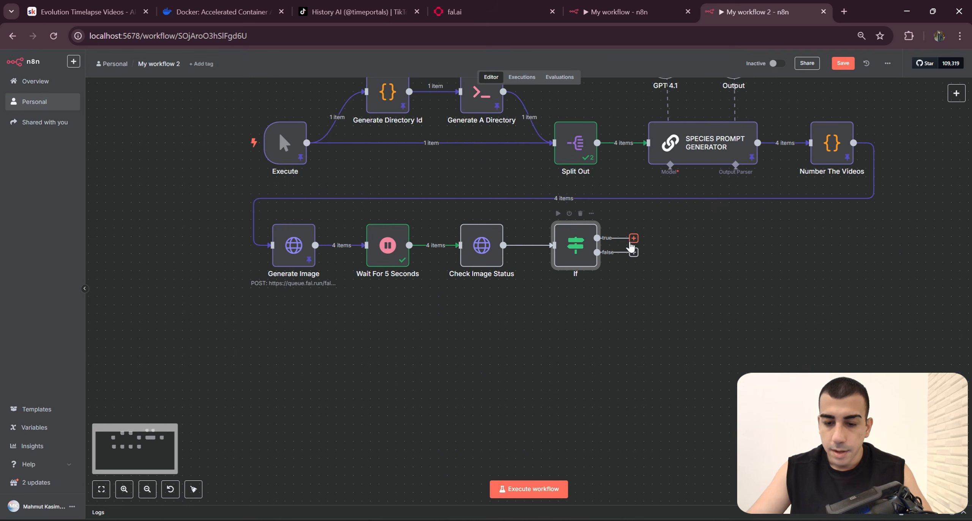
Step: Connect the If node's false output back to the input of Wait For 5 Seconds
left_click_drag(634, 238, 682, 236)
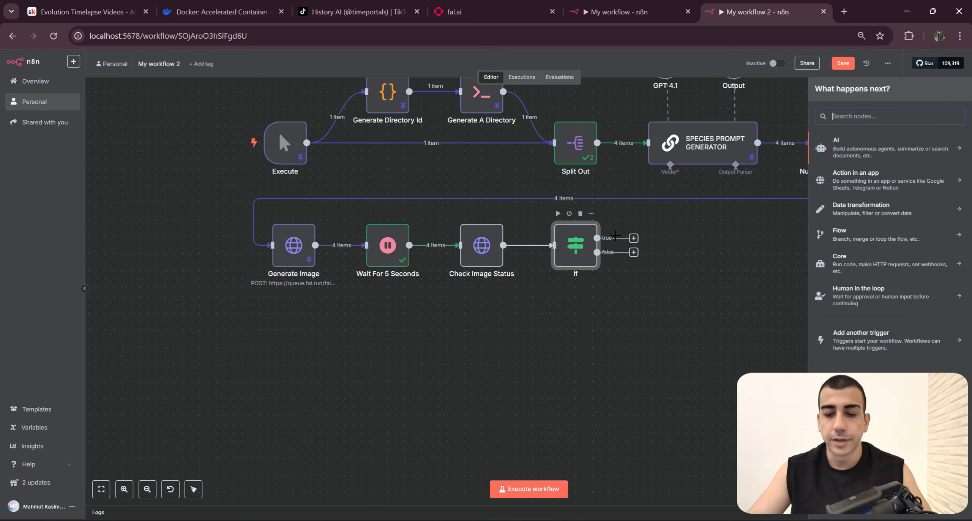
left_click(680, 241)
left_click_drag(597, 252, 366, 245)
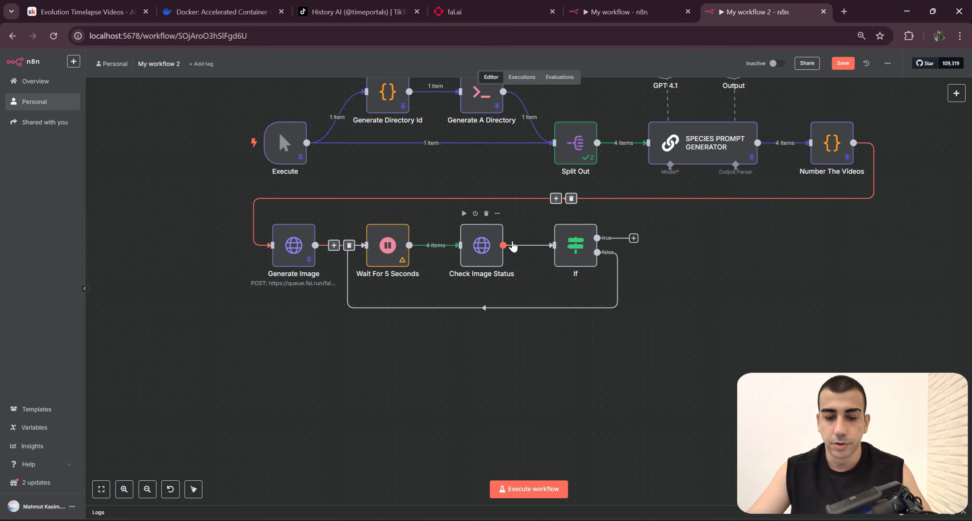
Step: Execute My workflow 2 from the Execute trigger to test the image status loop
mouse_move(219, 167)
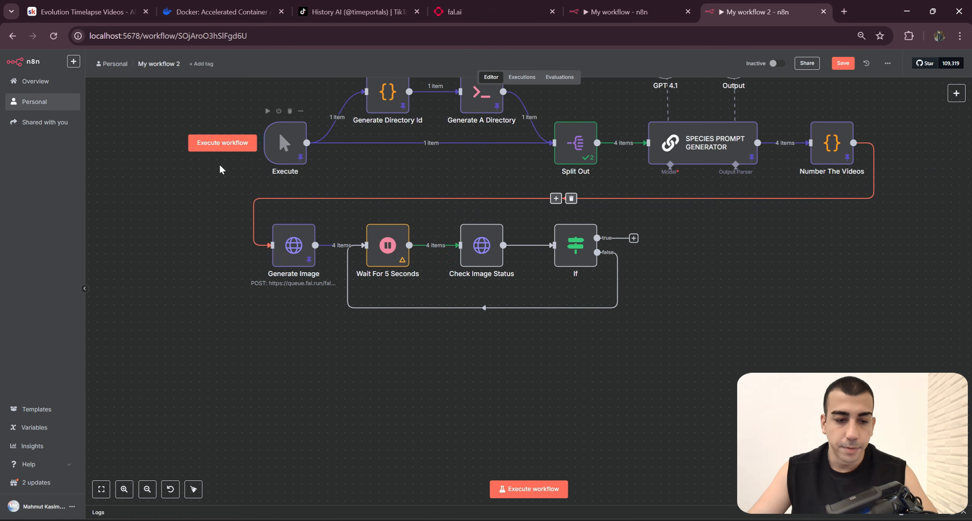
scroll(224, 173, "up", 1)
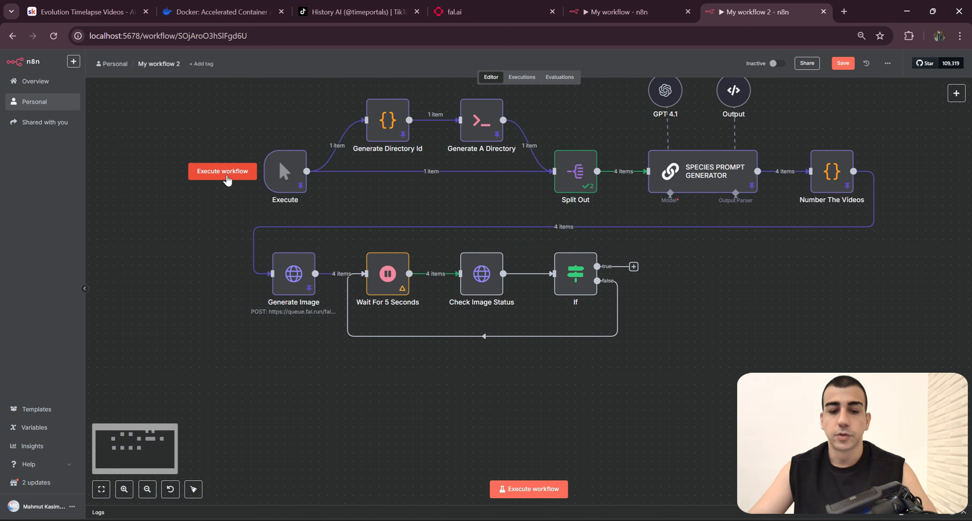
left_click(228, 180)
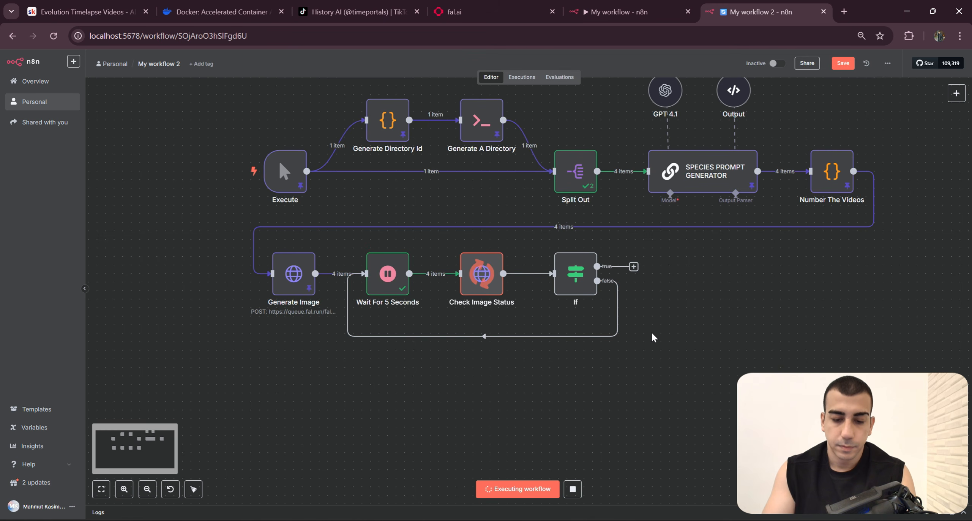
left_click_drag(585, 372, 426, 225)
Step: Examine the status of every item in the If node's true branch output
double_click(575, 273)
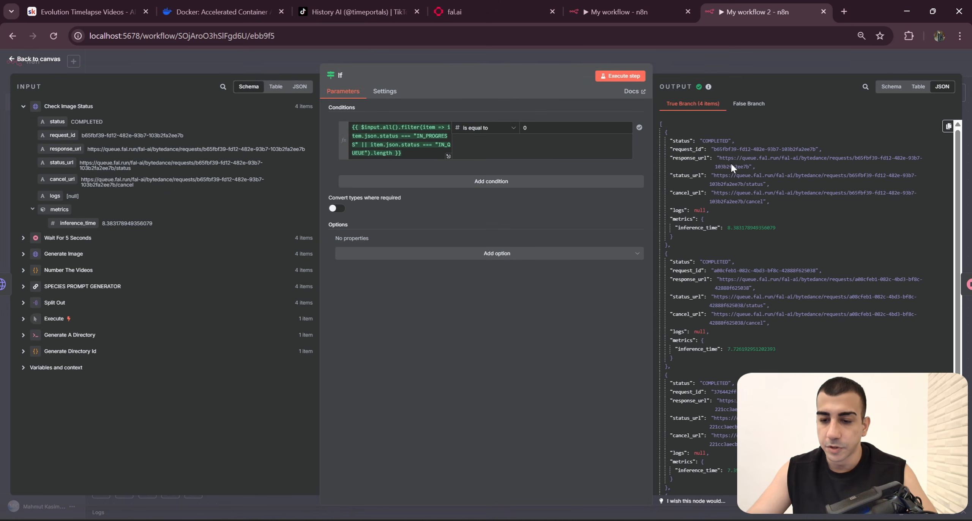
scroll(731, 167, "down", 2)
scroll(731, 213, "down", 3)
left_click_drag(703, 204, 742, 239)
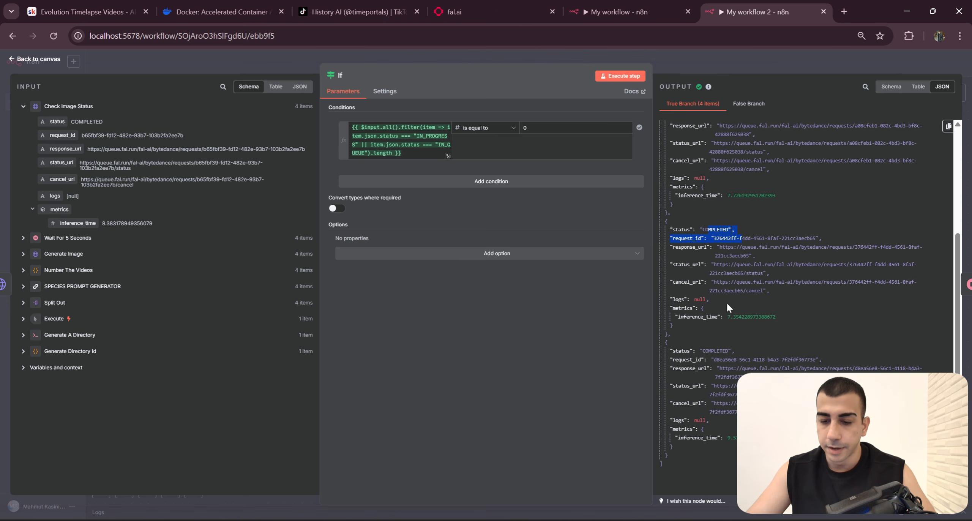
left_click_drag(720, 350, 735, 351)
left_click(816, 73)
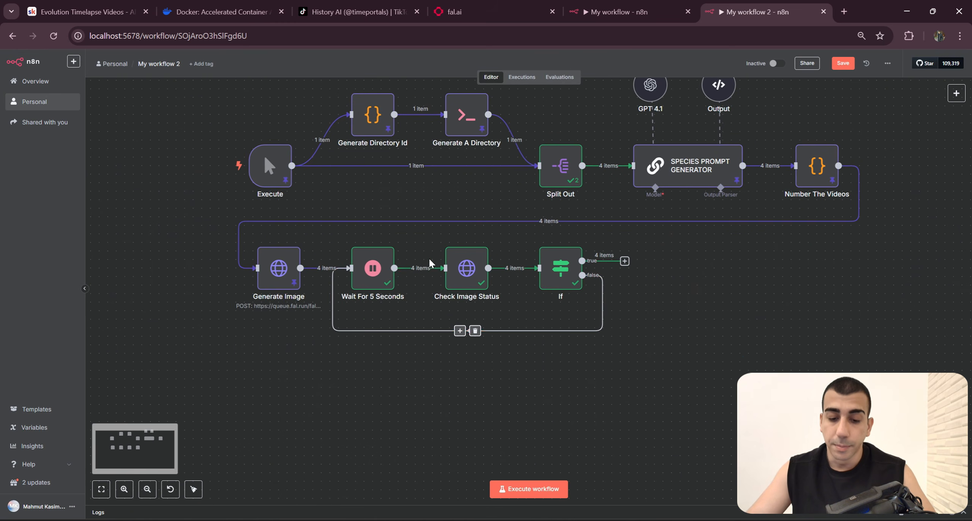
Step: Pin the output data of the Check Image Status and Wait For 5 Seconds nodes
right_click(482, 242)
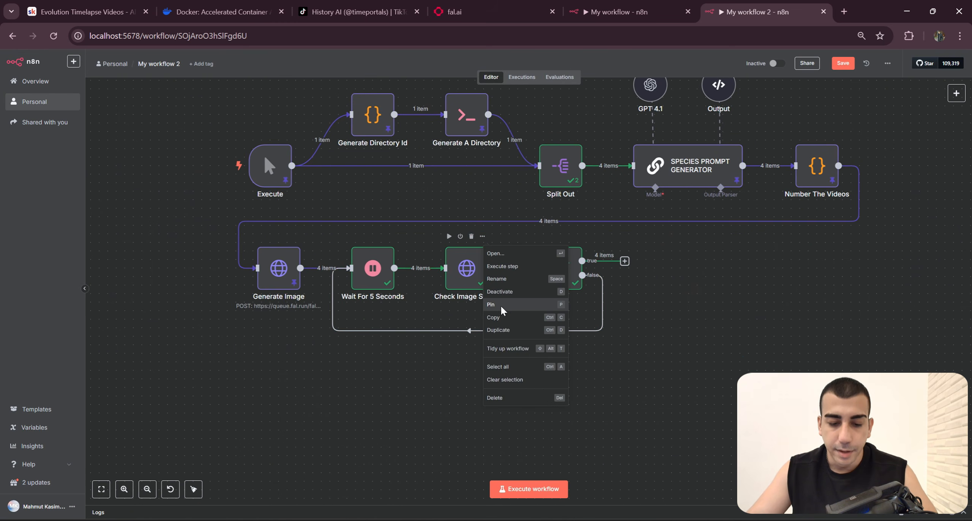
left_click(504, 311)
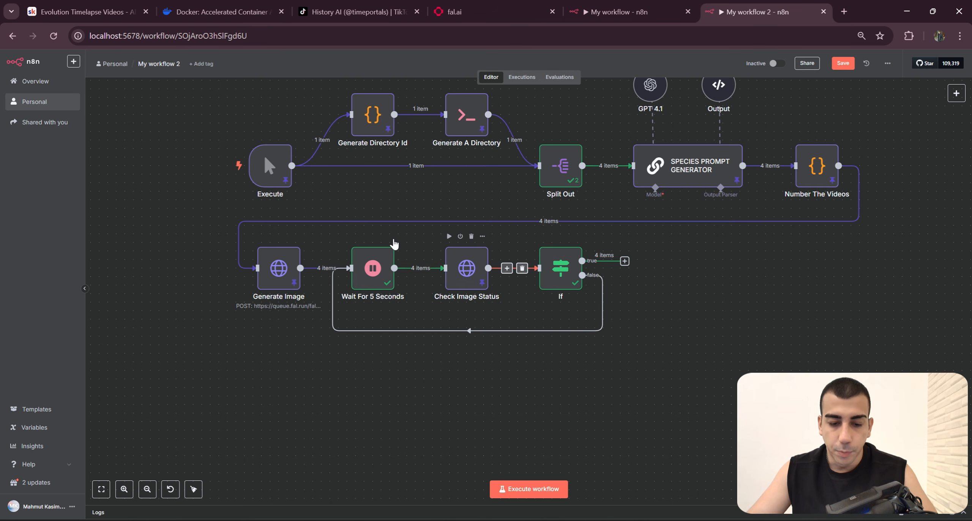
left_click(388, 236)
left_click(411, 303)
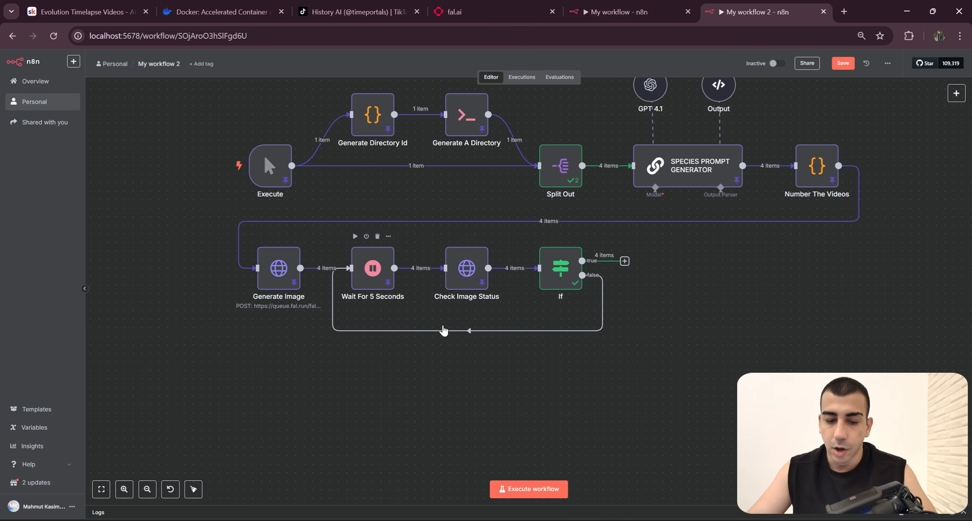
left_click_drag(318, 235, 403, 305)
left_click_drag(624, 334, 576, 346)
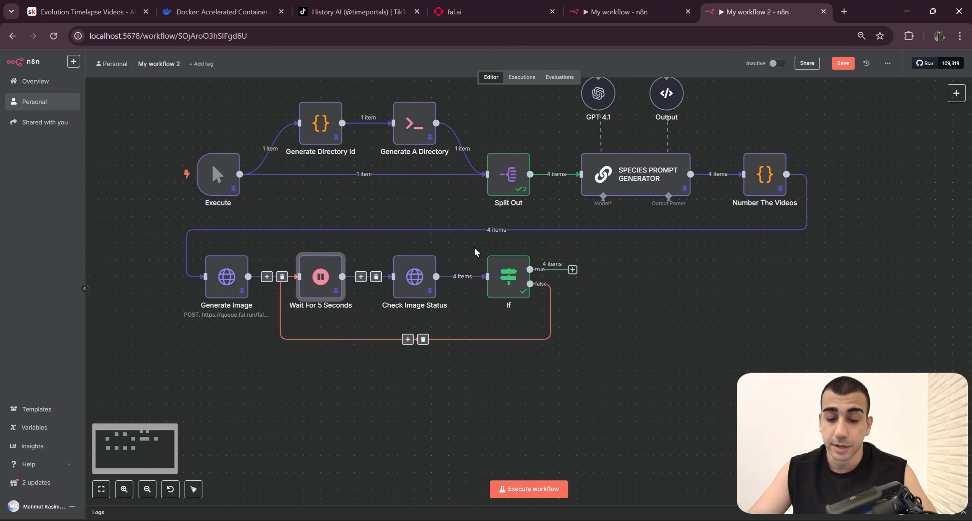
Step: Deactivate the If node after Check Image Status
left_click(511, 279)
mouse_move(503, 255)
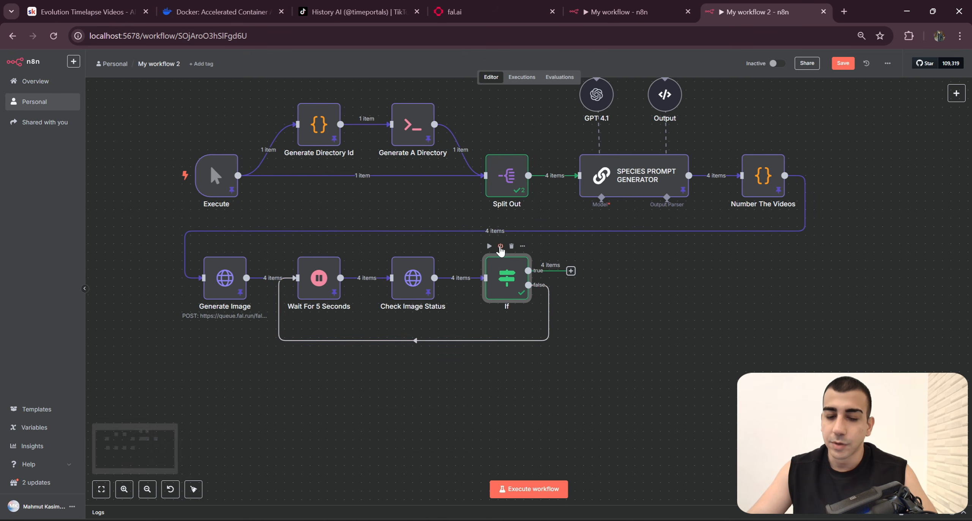
left_click(500, 246)
left_click_drag(621, 319, 581, 318)
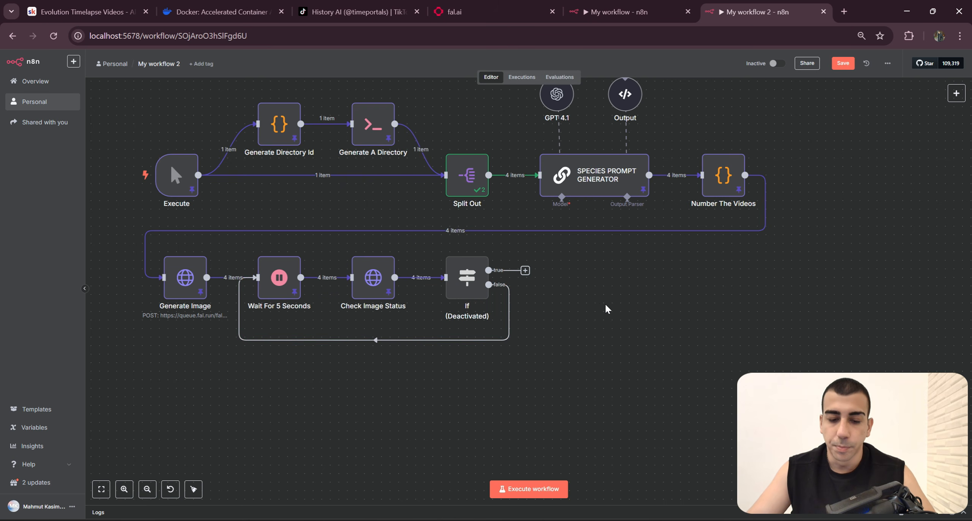
Step: Check which node follows Are Images Ready in the finished workflow and inspect the request settings of Get Image DL URL
scroll(512, 270, "right", 3)
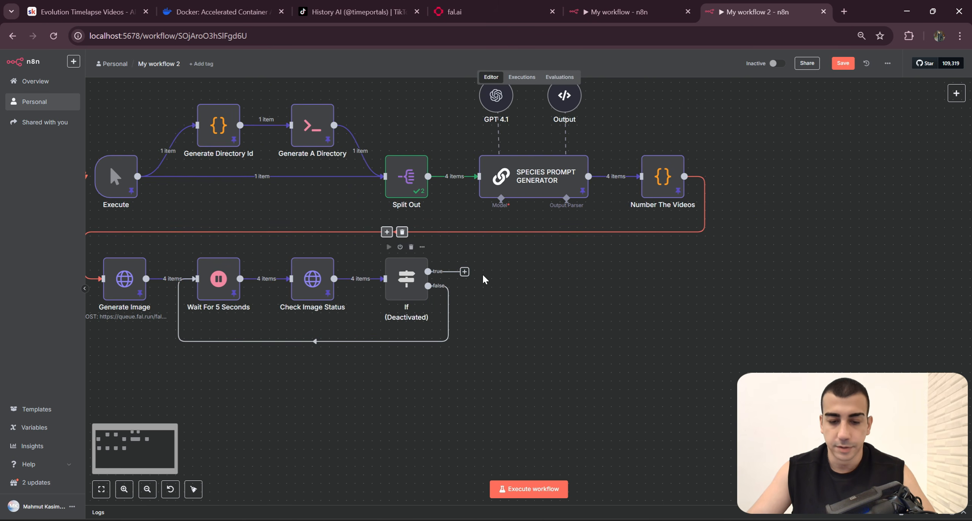
left_click(644, 6)
left_click(713, 56)
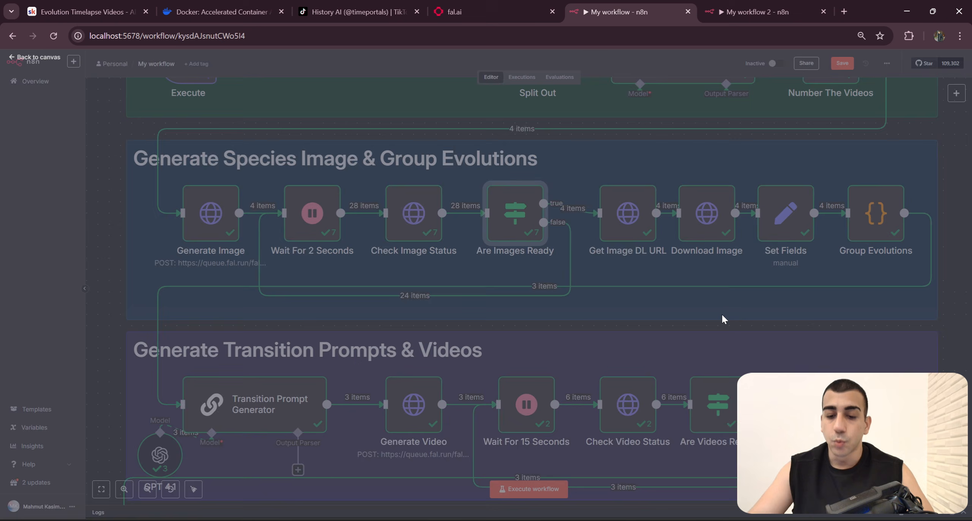
scroll(692, 304, "right", 3)
left_click(580, 246)
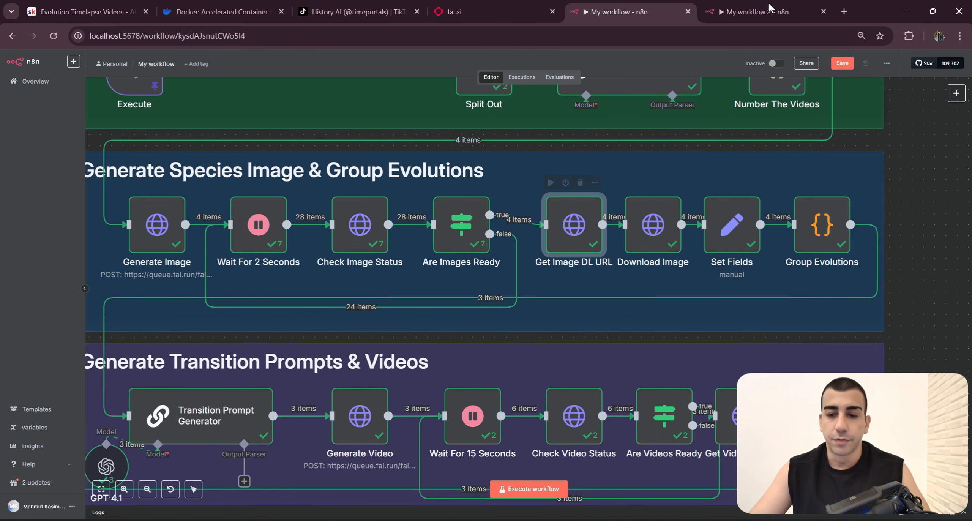
double_click(582, 242)
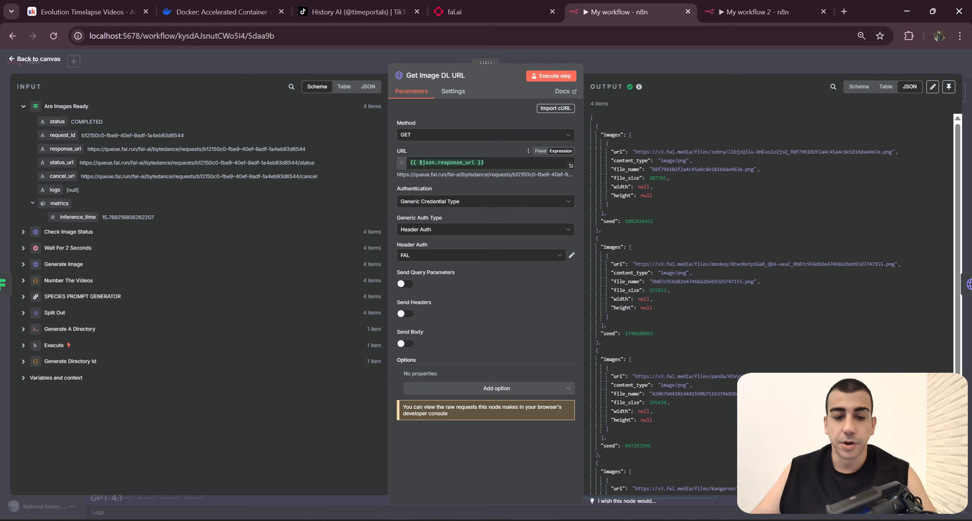
Step: In My workflow 2, add an HTTP Request node to the true output of the deactivated If node
left_click(755, 12)
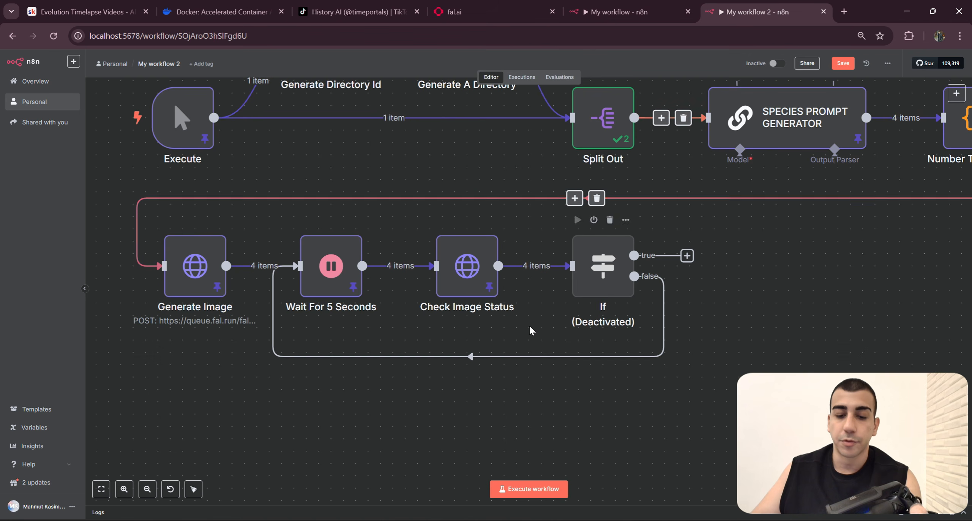
left_click(471, 269)
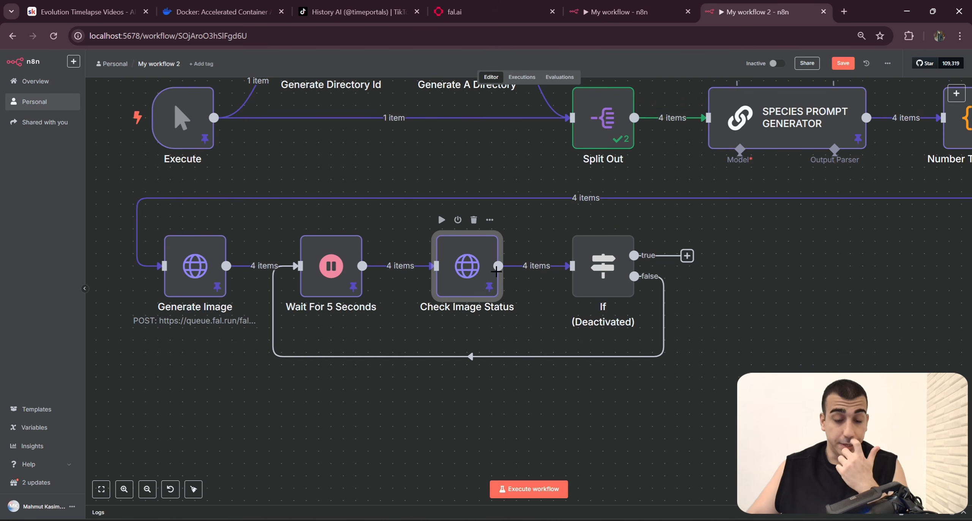
left_click_drag(479, 296, 538, 291)
left_click_drag(791, 326, 667, 320)
scroll(683, 327, "up", 1)
left_click(567, 247)
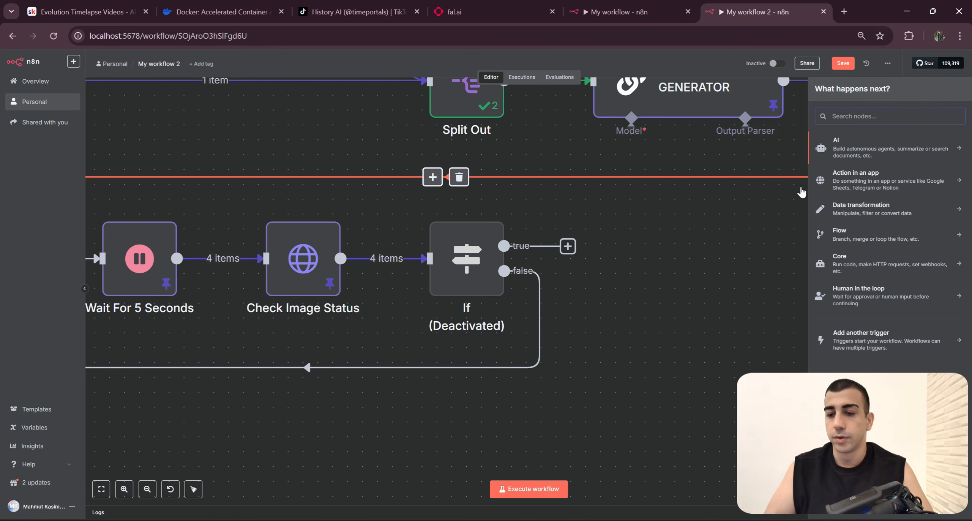
type("Http")
left_click(875, 151)
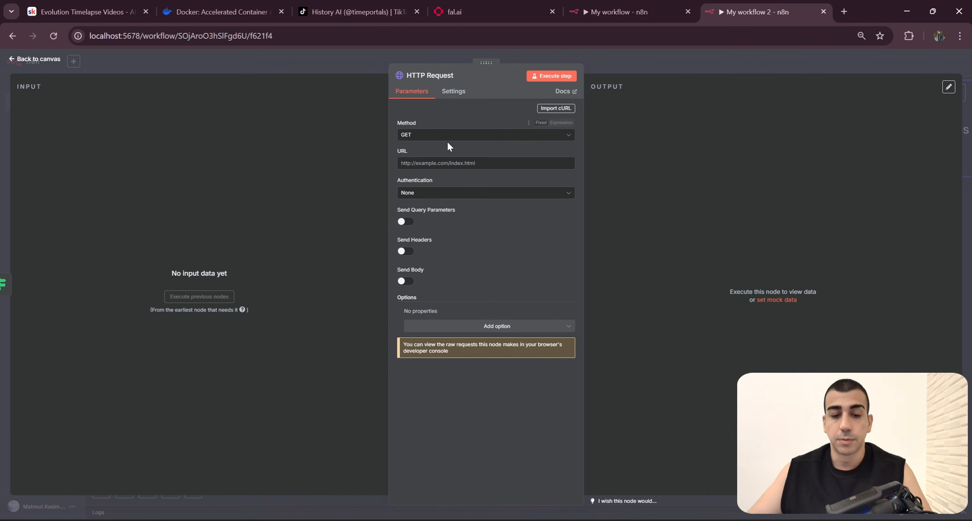
Step: Check the request method of Get Image DL URL in the finished workflow and the input data of the new HTTP Request node
left_click(593, 3)
left_click_drag(425, 121, 385, 122)
left_click(449, 113)
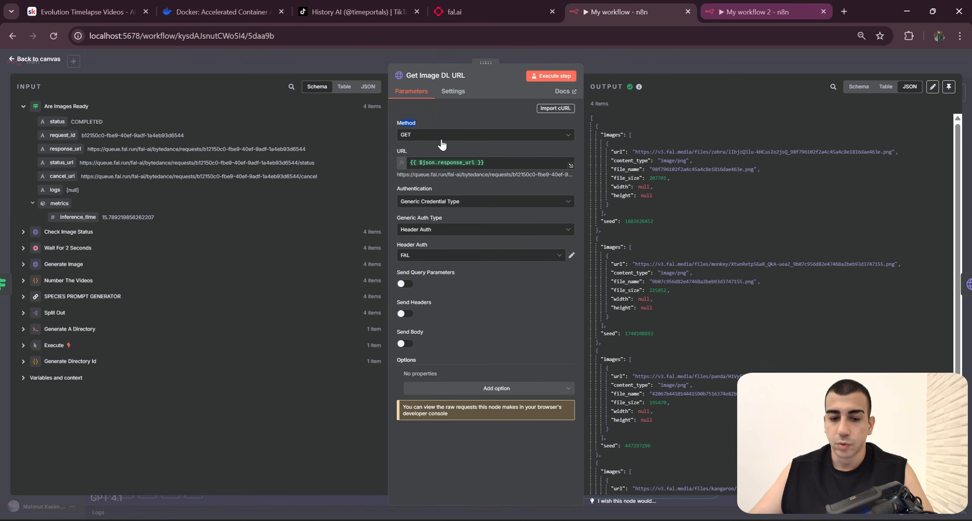
left_click(756, 12)
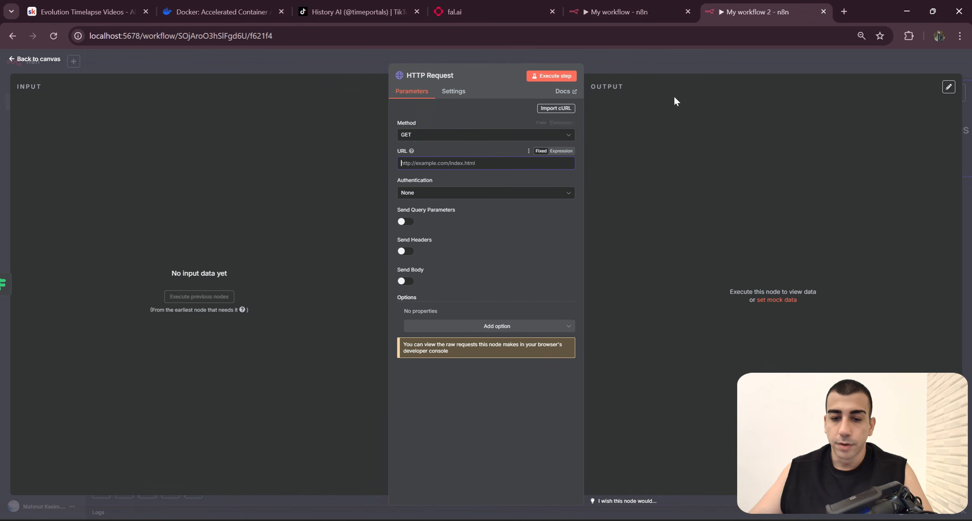
left_click(652, 72)
scroll(504, 342, "up", 3)
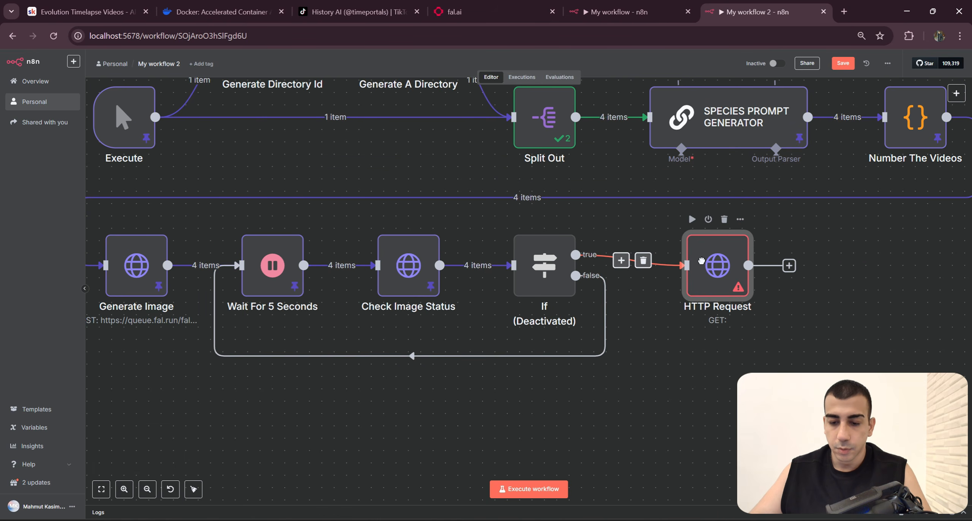
double_click(706, 268)
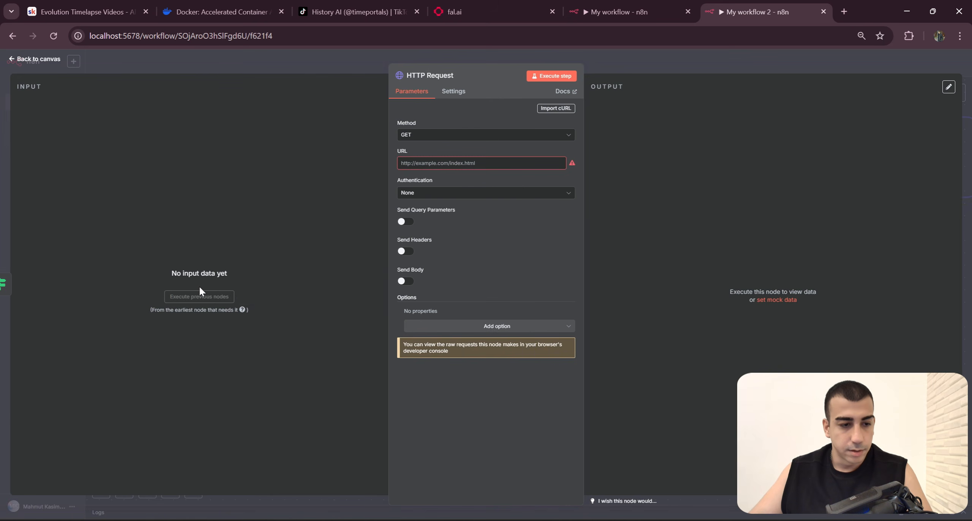
left_click(718, 75)
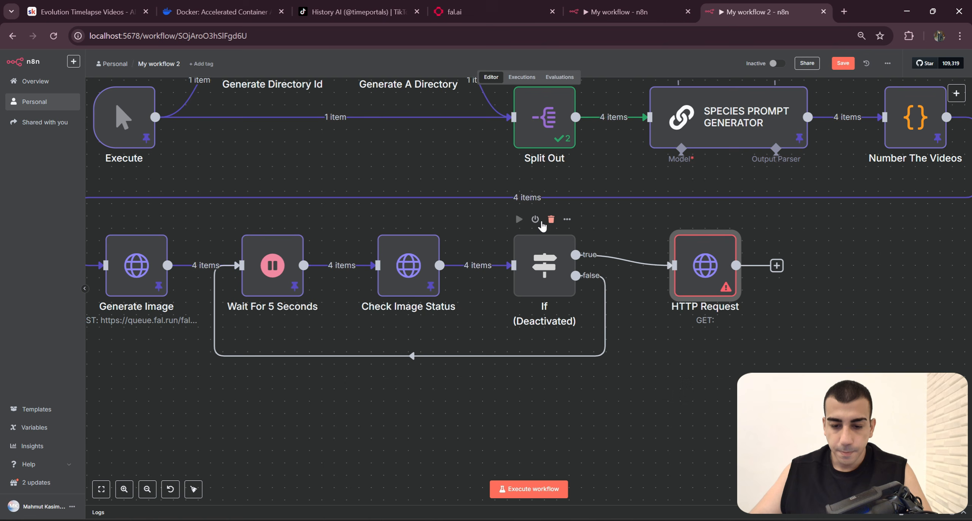
Step: Reactivate the If node after Check Image Status
left_click(535, 221)
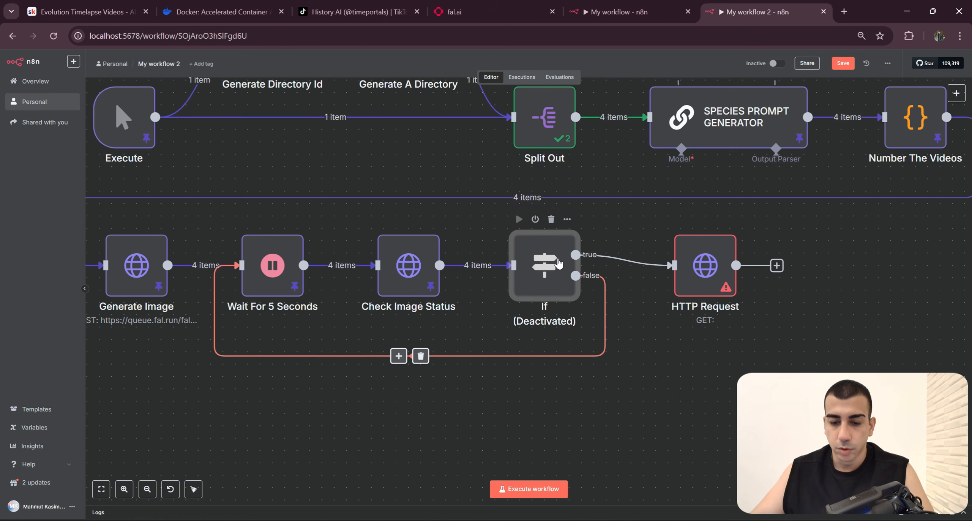
left_click(535, 220)
key("1")
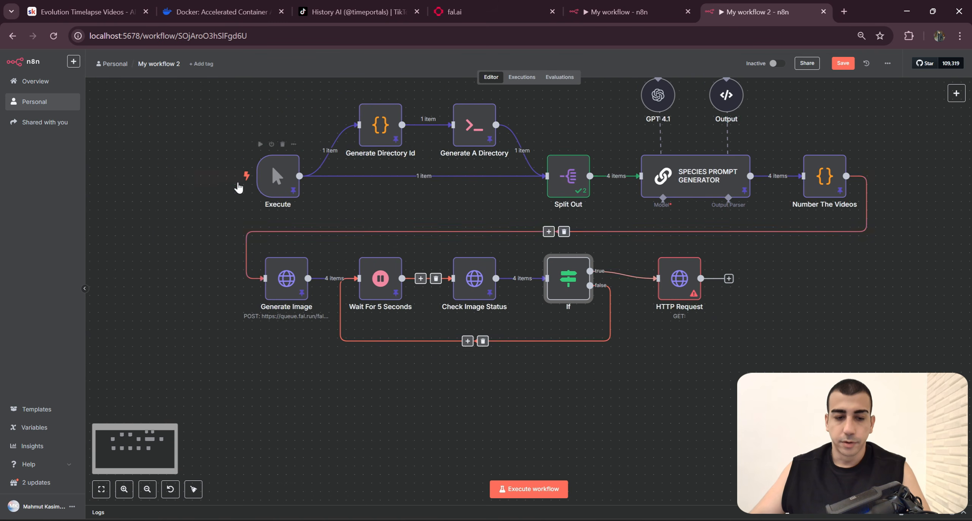
Step: Disconnect the unconfigured HTTP Request node from the If node's true branch and delete it
left_click(630, 275)
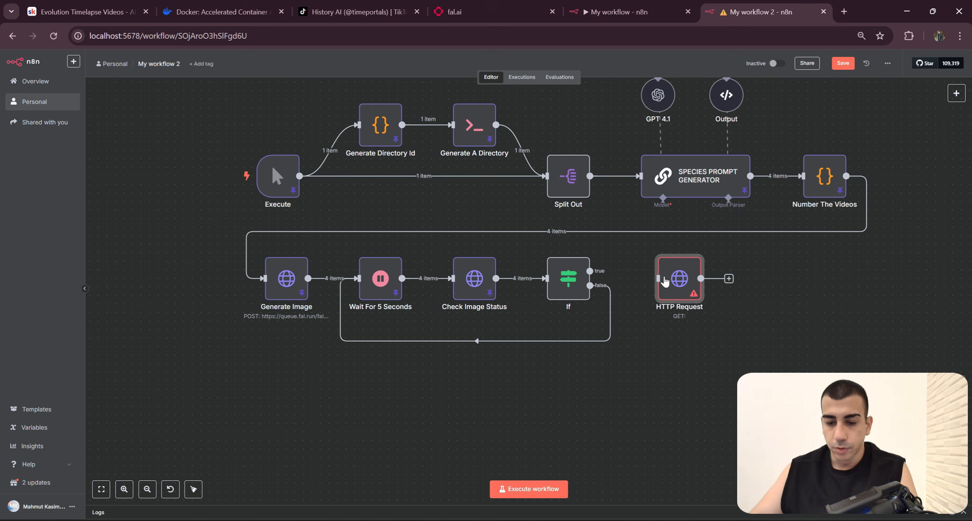
left_click_drag(675, 282, 659, 384)
key("Delete")
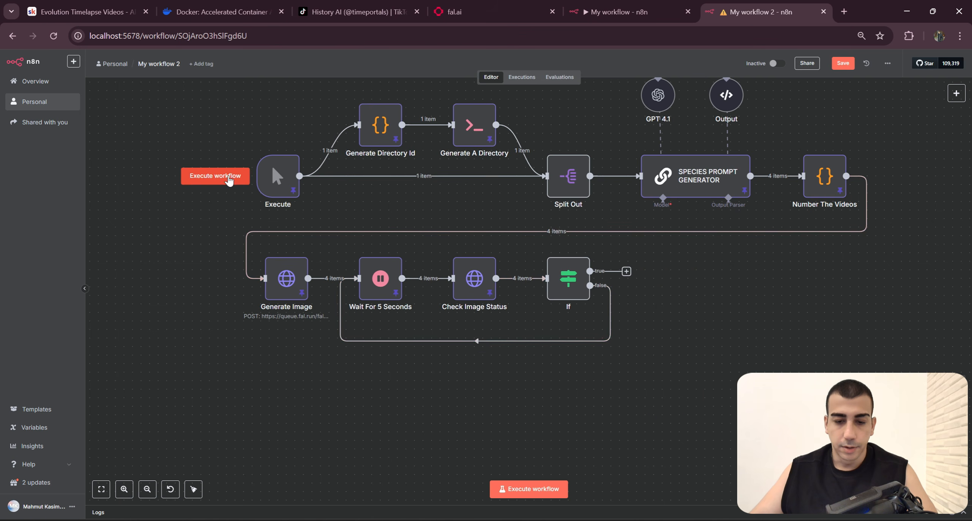
Step: Execute the workflow and add an HTTP Request node to the If node's true output
left_click(227, 177)
left_click(632, 271)
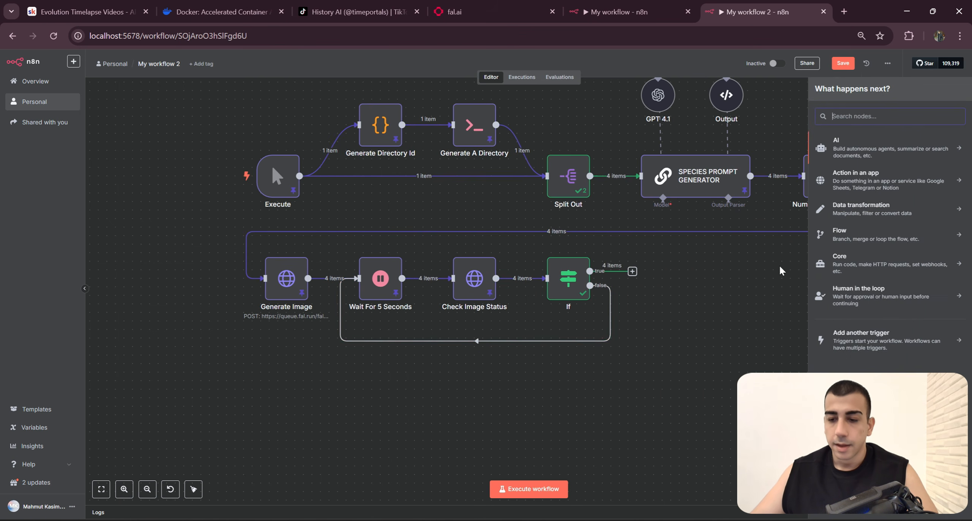
type("Http")
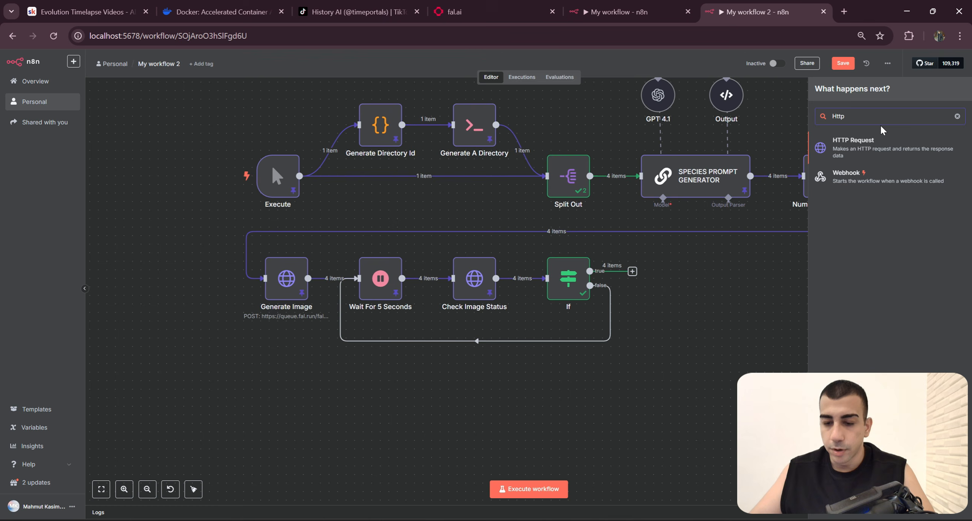
left_click(878, 150)
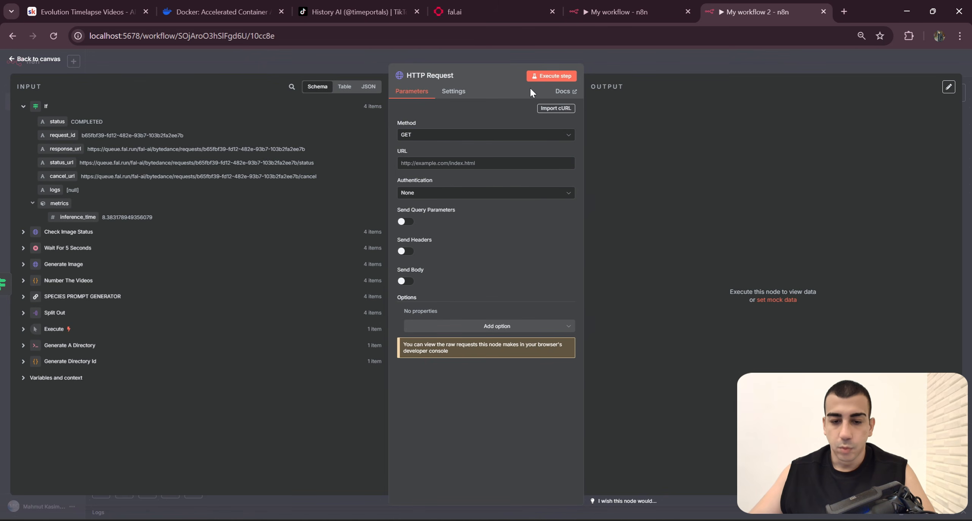
Step: Set the HTTP Request URL to the If node's response_url value and the authentication to Generic Credential Type
left_click_drag(63, 148, 440, 162)
left_click(516, 253)
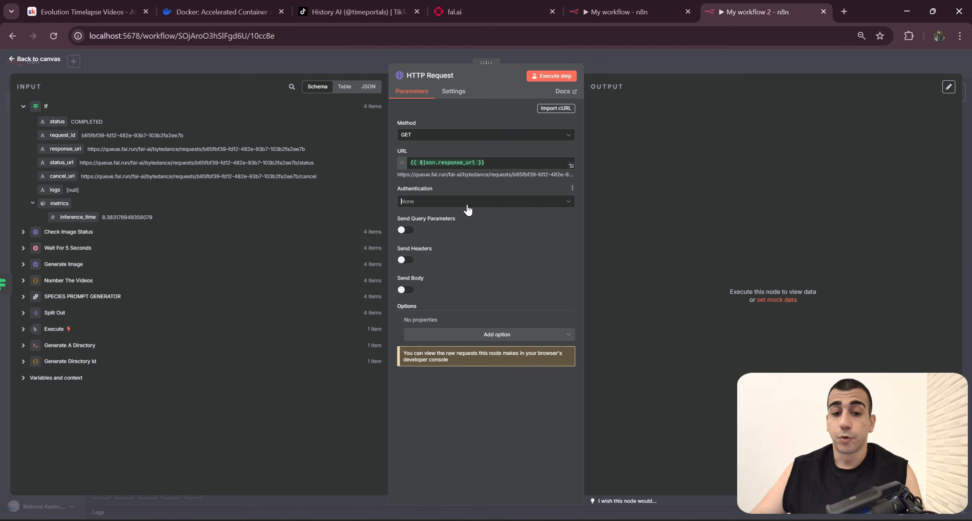
left_click(467, 202)
left_click(481, 266)
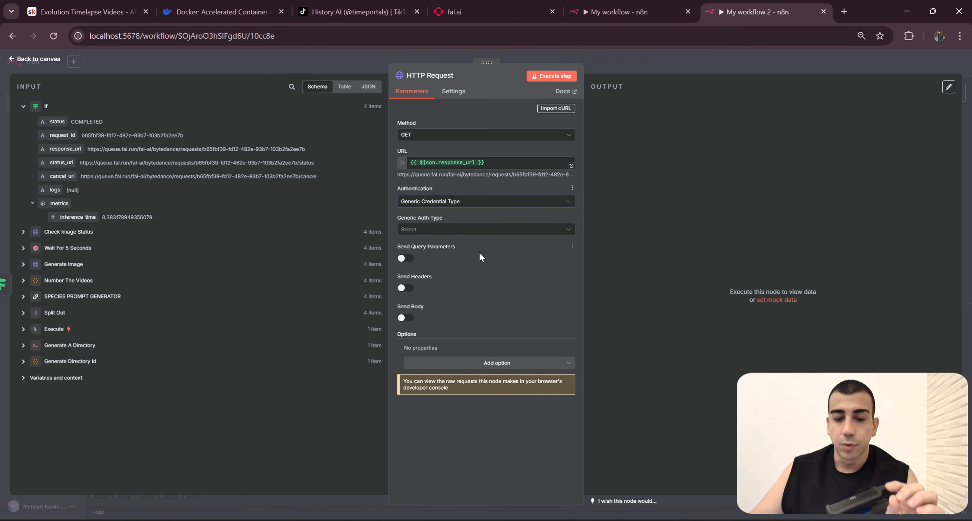
Step: Set the generic auth type to Header Auth with the FAL credential, comparing the settings with Get Image DL URL in the finished workflow
left_click(474, 230)
scroll(441, 264, "up", 1)
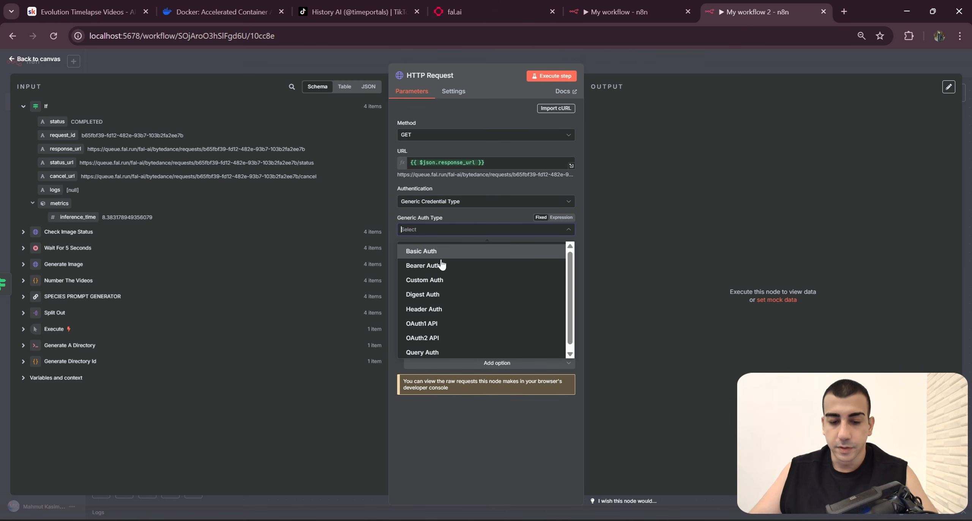
left_click(467, 210)
left_click(470, 229)
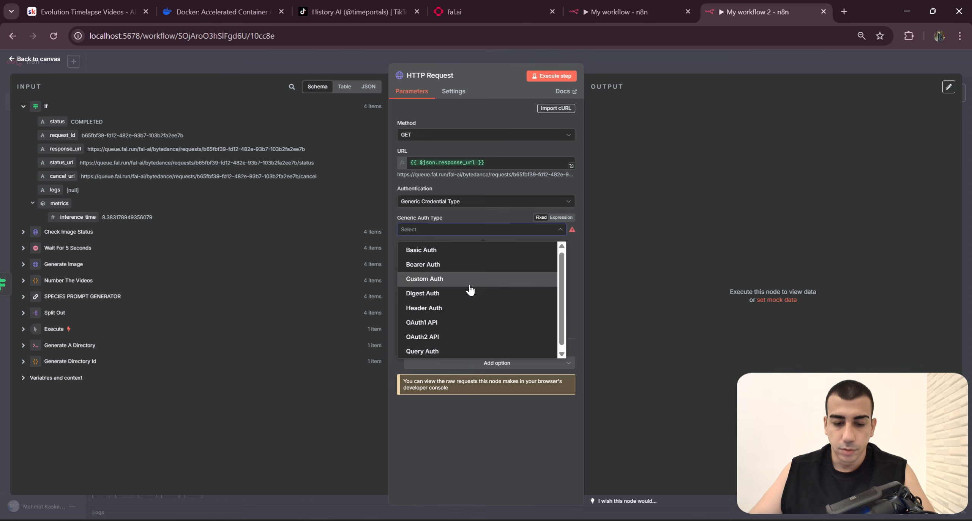
left_click(442, 306)
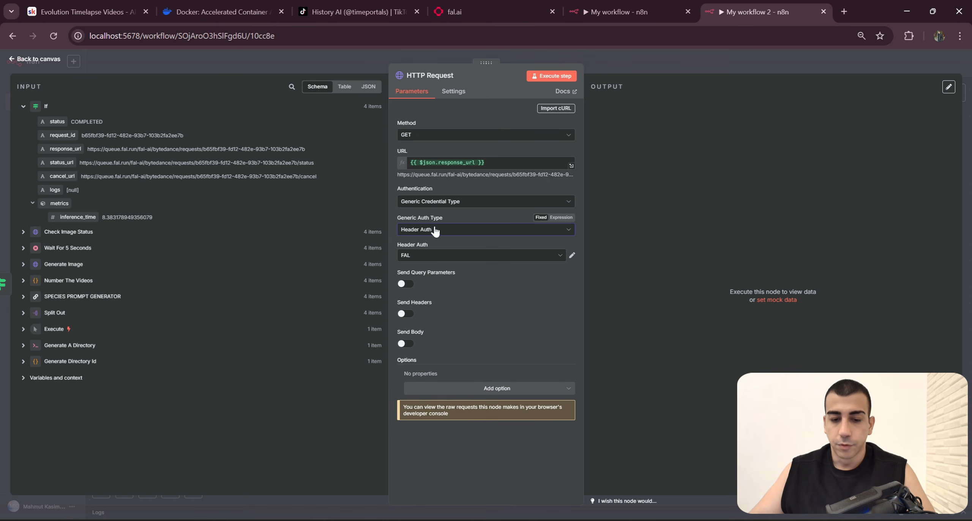
left_click(485, 262)
left_click(460, 257)
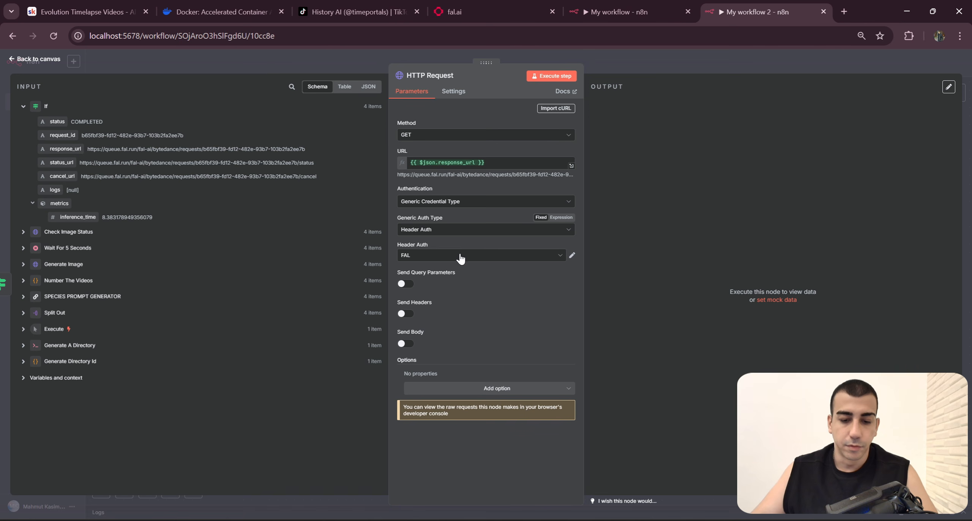
left_click(460, 256)
left_click(615, 13)
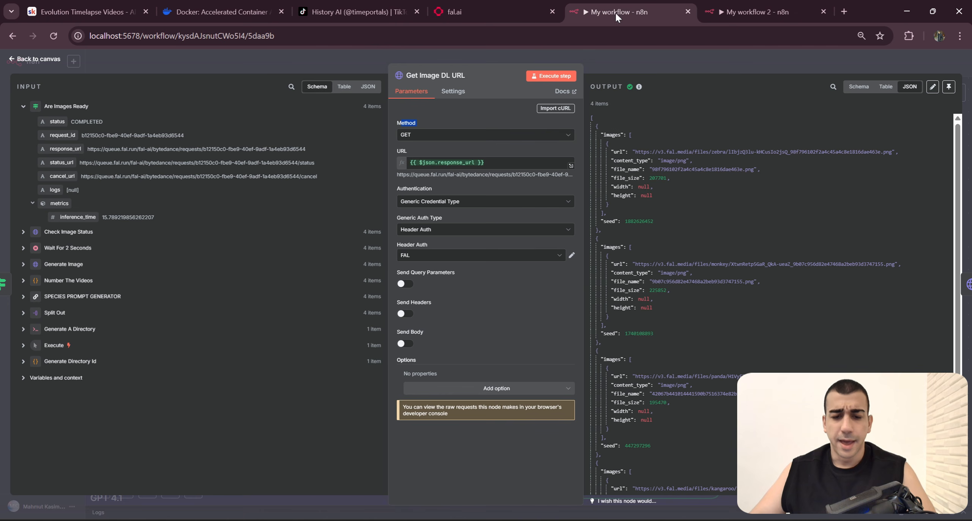
left_click(803, 3)
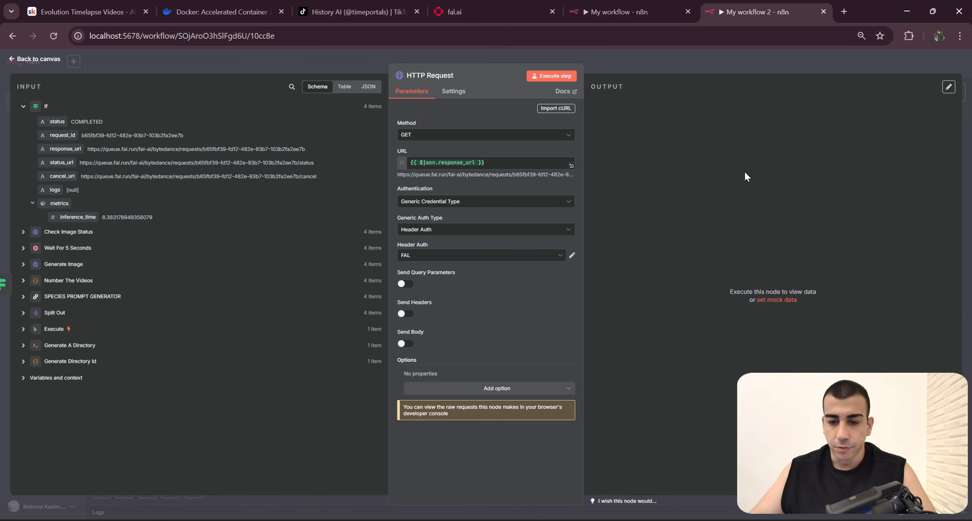
left_click(741, 66)
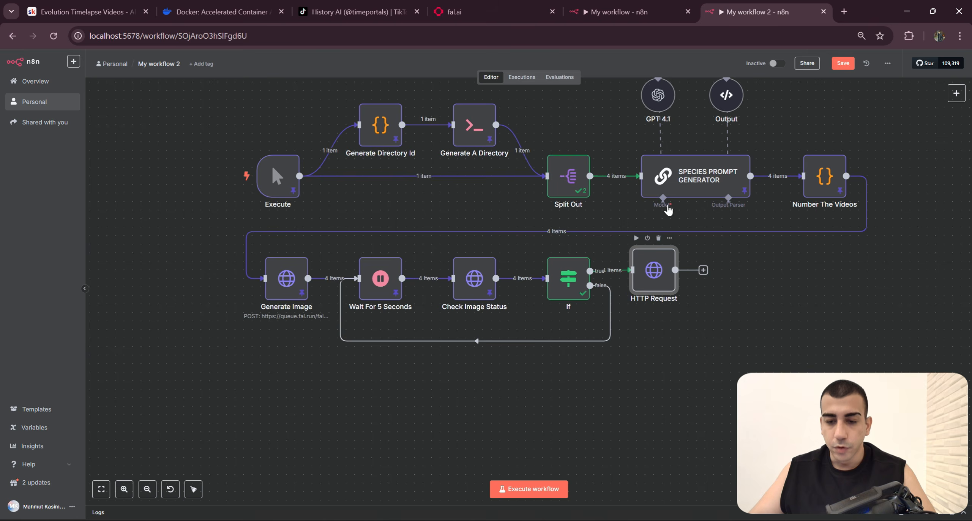
Step: Rename the HTTP Request node to Get Image DL URL, reusing the node name from the finished workflow
key("ctrl+shift+Tab")
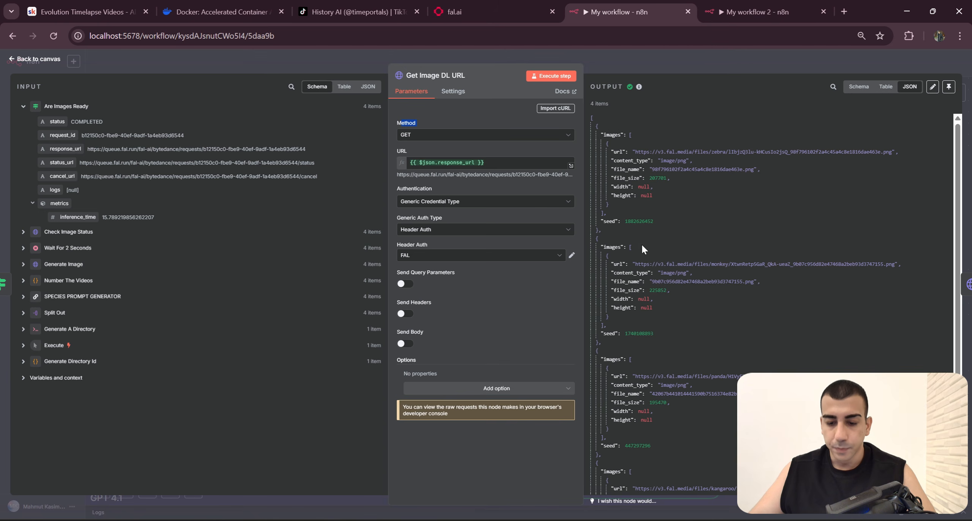
left_click(454, 78)
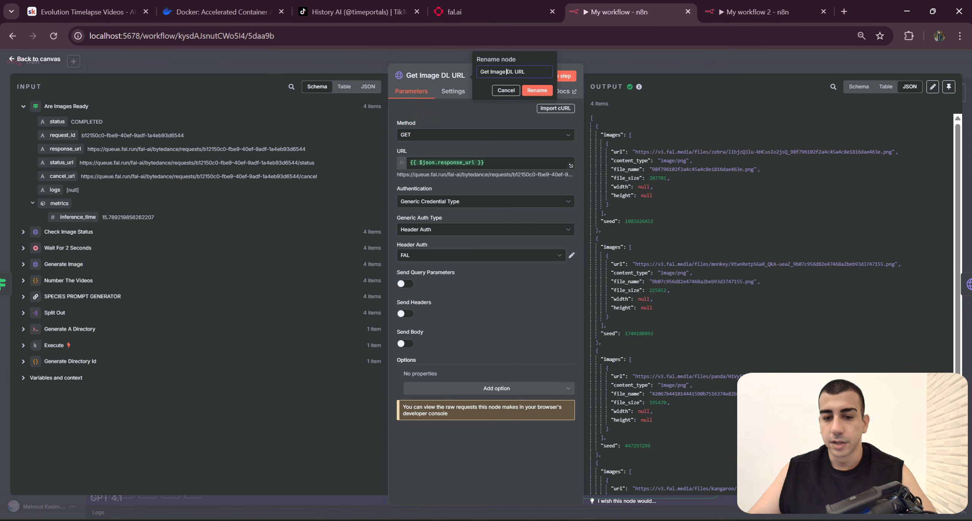
left_click(744, 12)
right_click(653, 267)
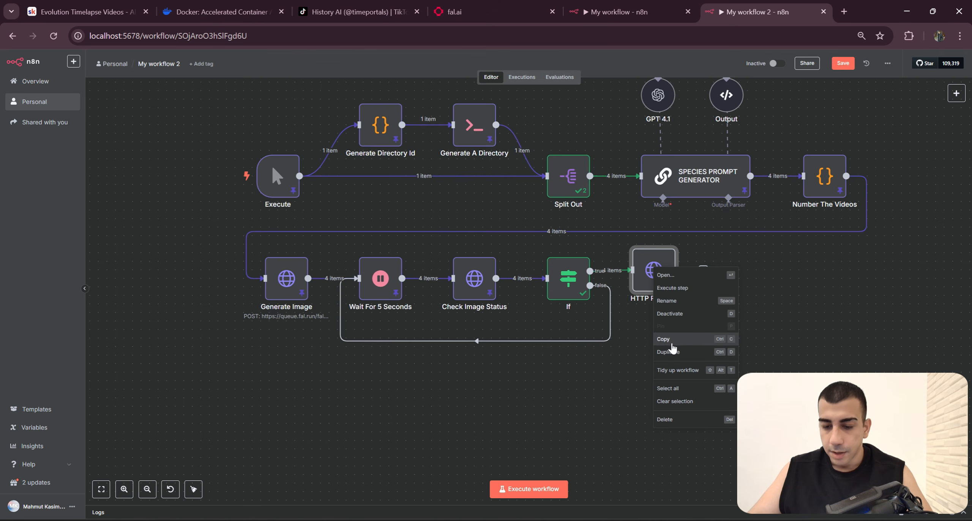
left_click(693, 331)
type("Get Image DL URL")
key("Return")
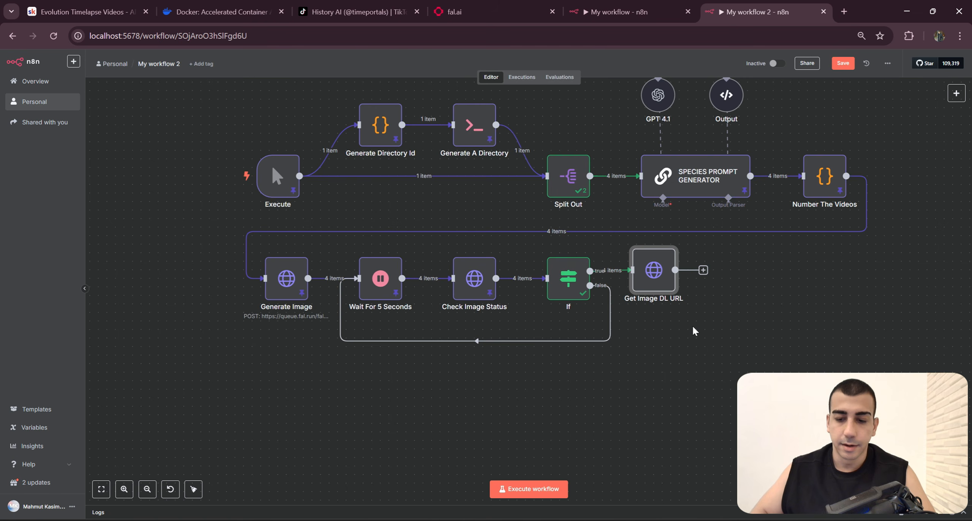
Step: Execute the workflow through the Get Image DL URL node
scroll(427, 220, "down", 3)
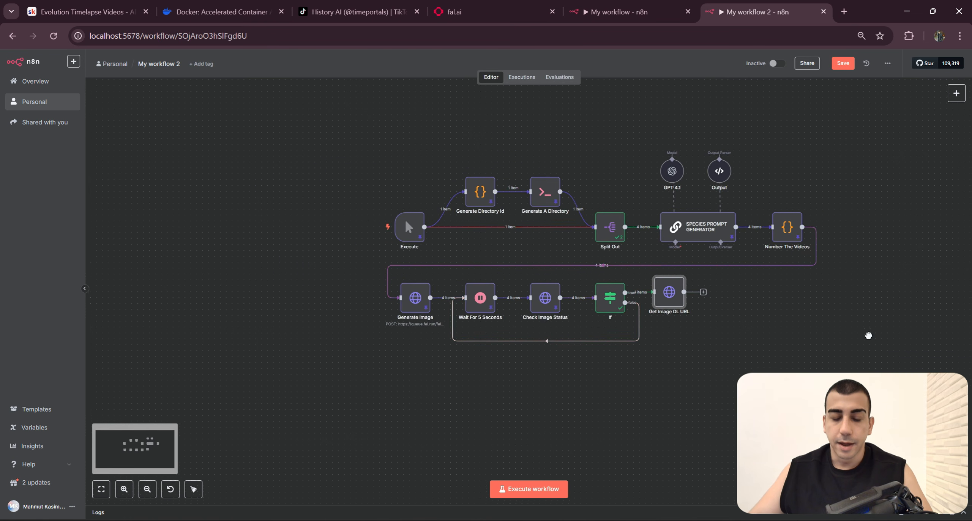
left_click_drag(868, 334, 834, 337)
left_click(329, 230)
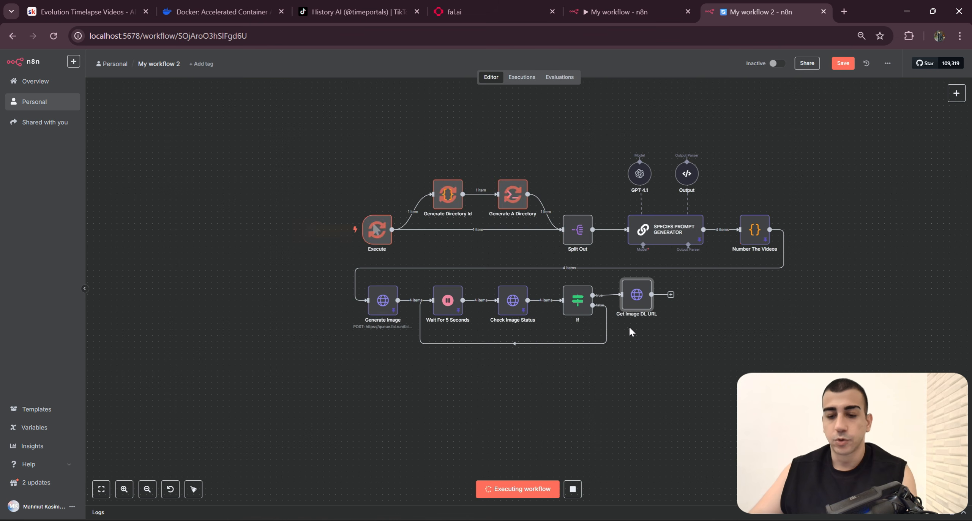
scroll(726, 351, "right", 3)
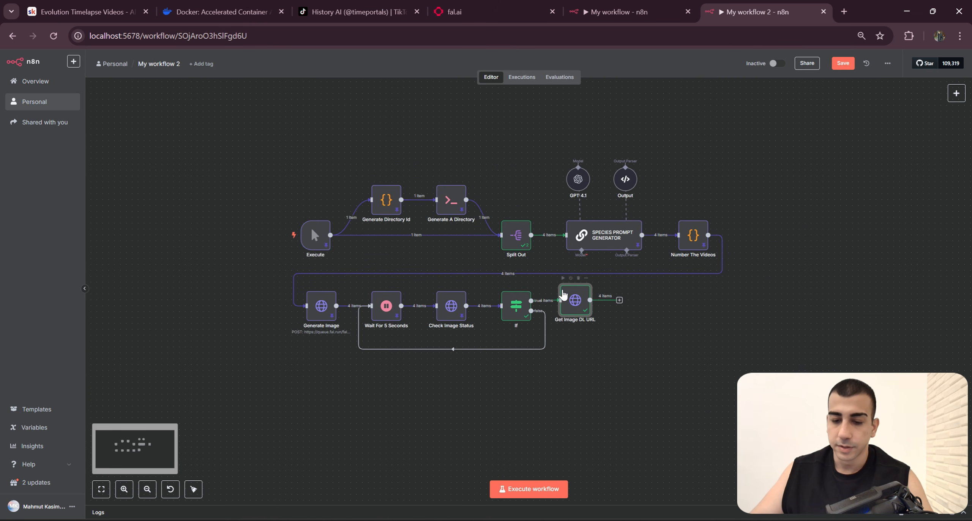
Step: Examine the image URLs in the output of Get Image DL URL
double_click(575, 302)
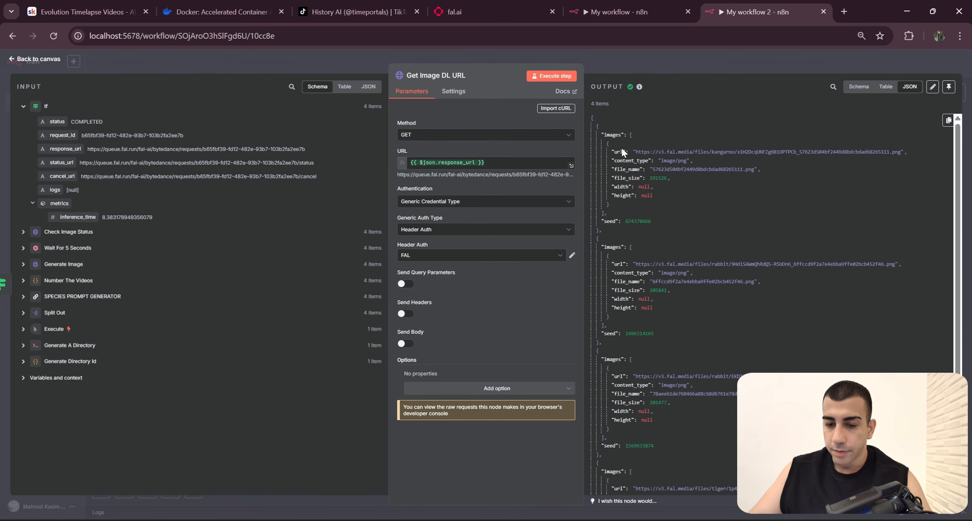
scroll(740, 261, "down", 3)
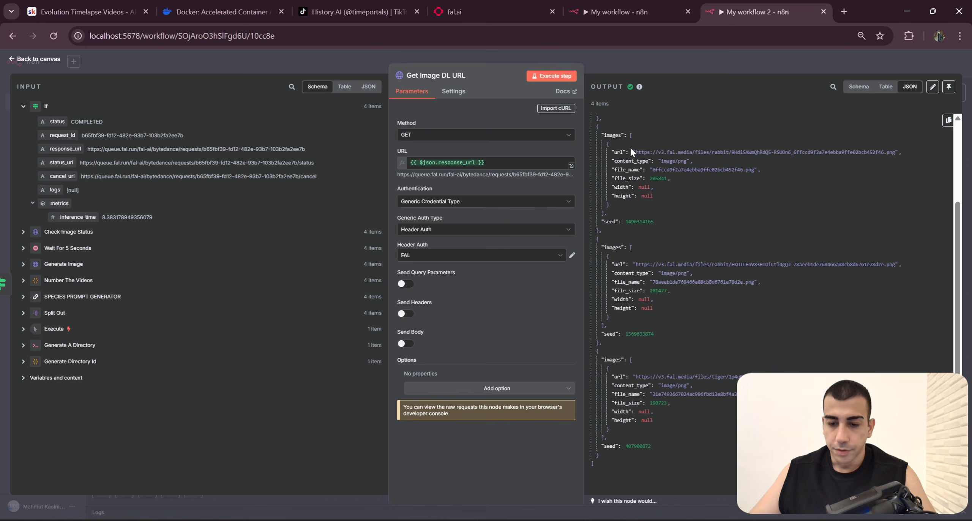
left_click_drag(631, 152, 847, 152)
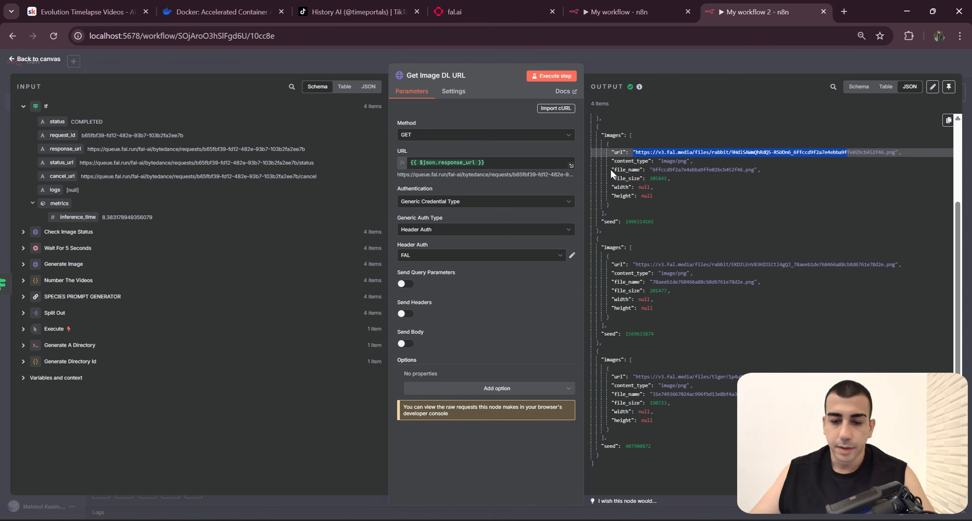
Step: Check the other items' image URLs in the Get Image DL URL output and return to the canvas
left_click_drag(610, 169, 805, 170)
scroll(658, 192, "up", 3)
left_click_drag(633, 264, 902, 266)
left_click(714, 60)
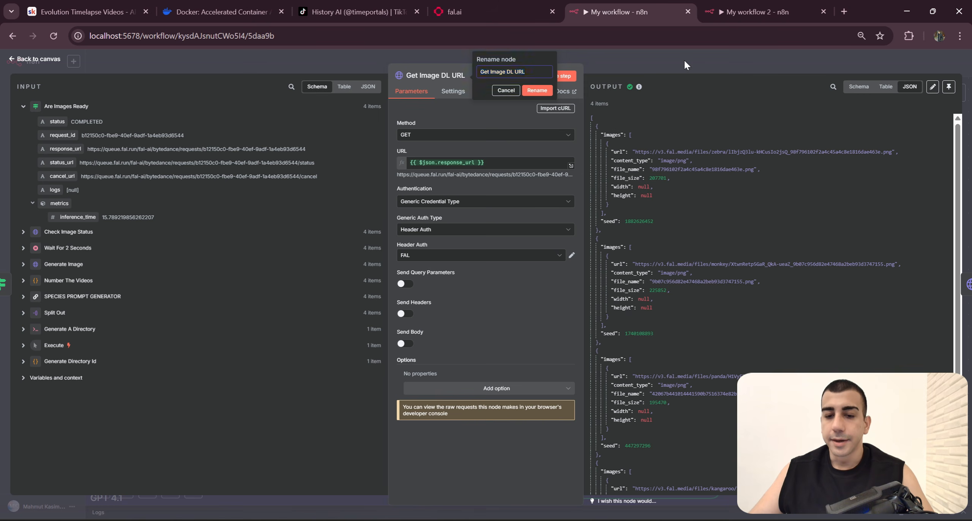
Step: Switch to the finished workflow and open the Download Image node that follows Get Image DL URL
left_click(683, 60)
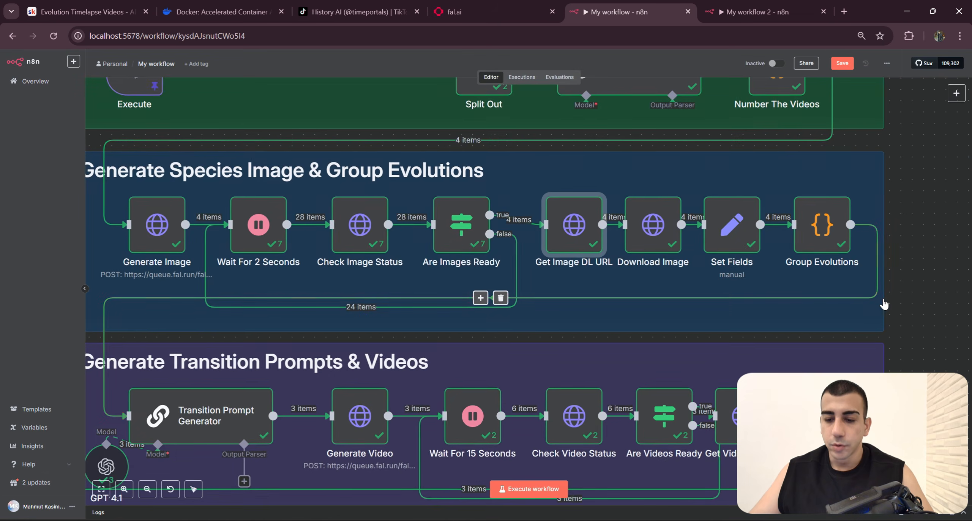
scroll(886, 293, "right", 3)
scroll(545, 234, "up", 2)
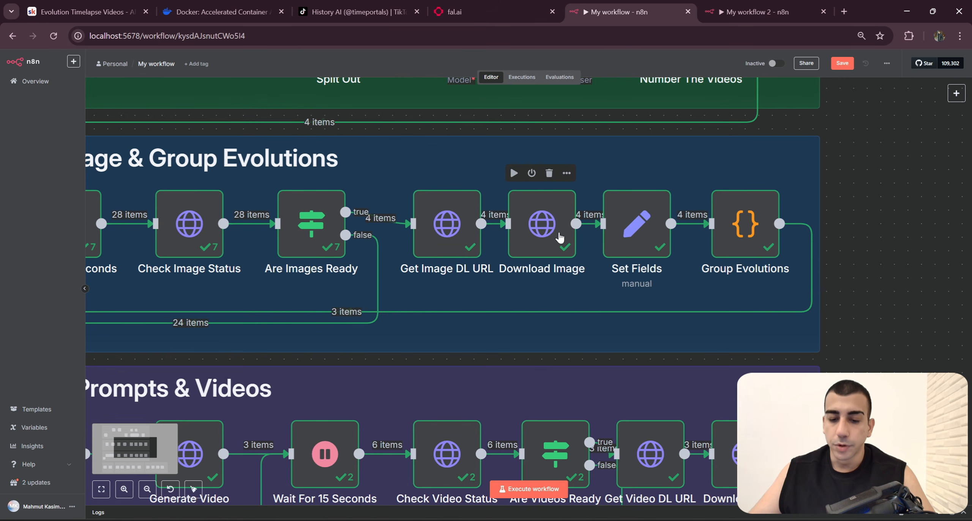
left_click(553, 235)
scroll(547, 297, "left", 2)
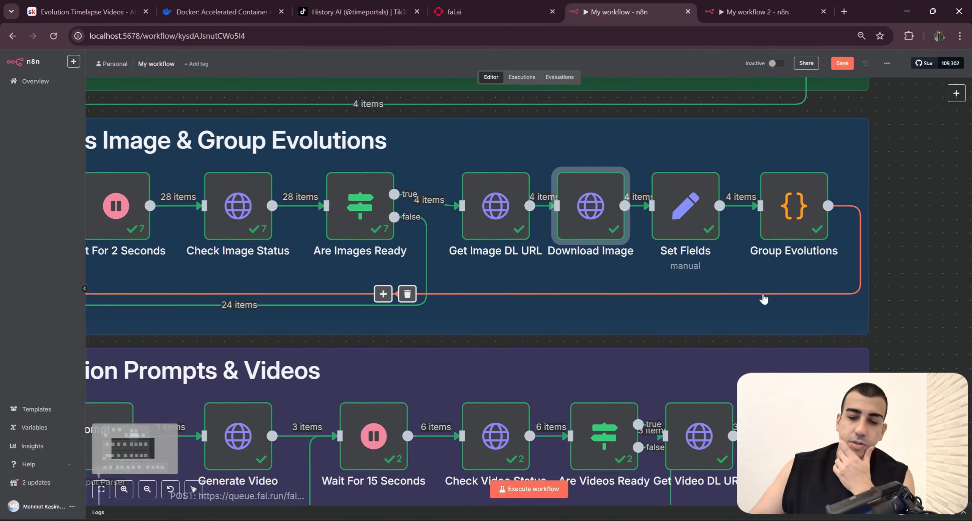
scroll(655, 293, "left", 3)
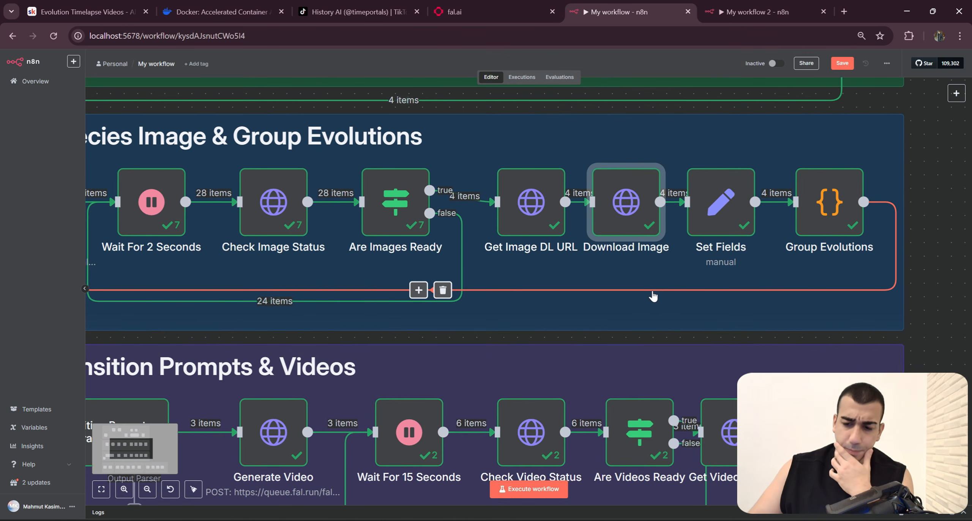
scroll(744, 271, "down", 2)
scroll(797, 258, "right", 3)
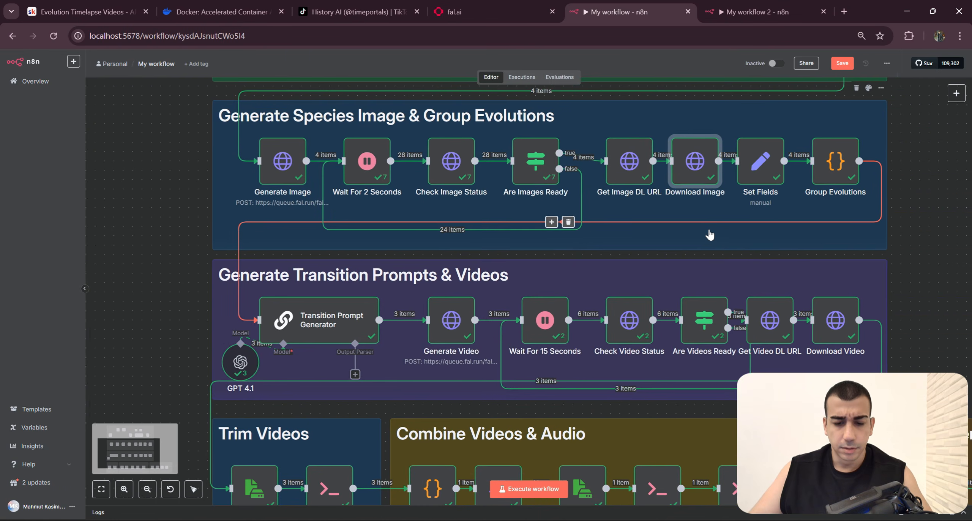
scroll(724, 257, "up", 3)
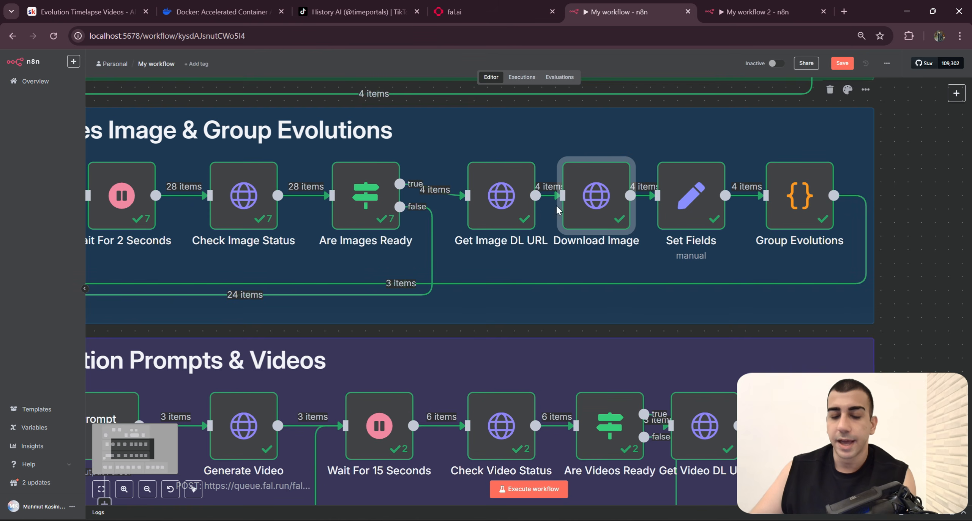
scroll(592, 250, "right", 2)
scroll(556, 239, "up", 1)
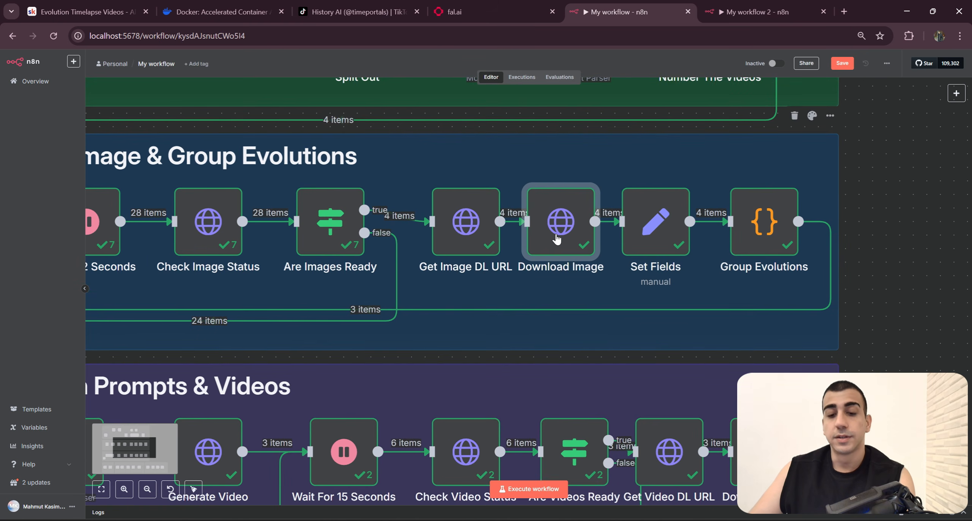
double_click(556, 239)
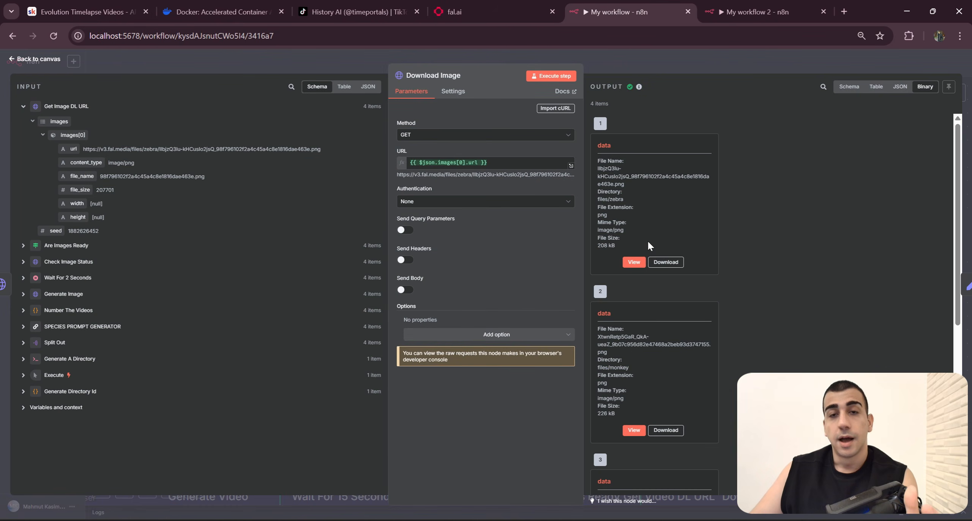
Step: View the binary images in the Download Image output one by one, and close the node
left_click(641, 264)
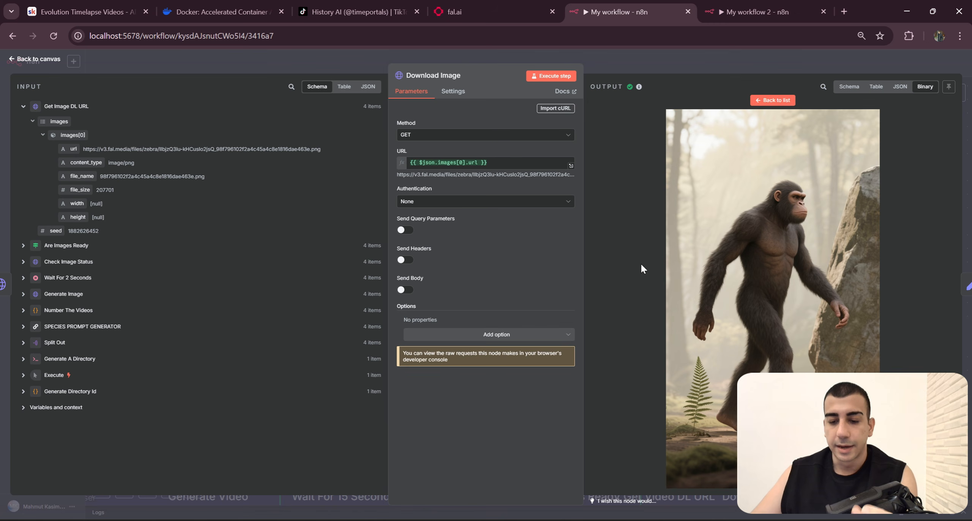
left_click(766, 100)
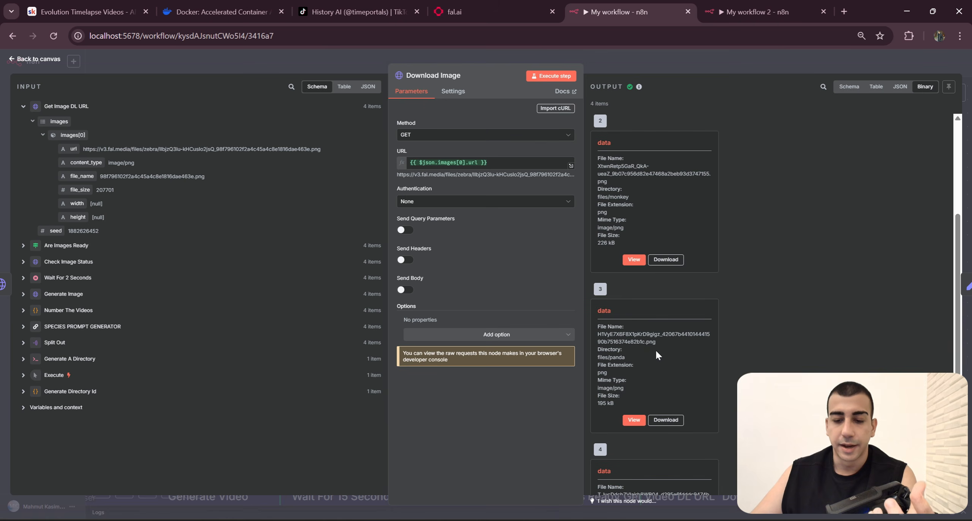
left_click(633, 260)
left_click(770, 101)
scroll(645, 288, "down", 3)
left_click(635, 308)
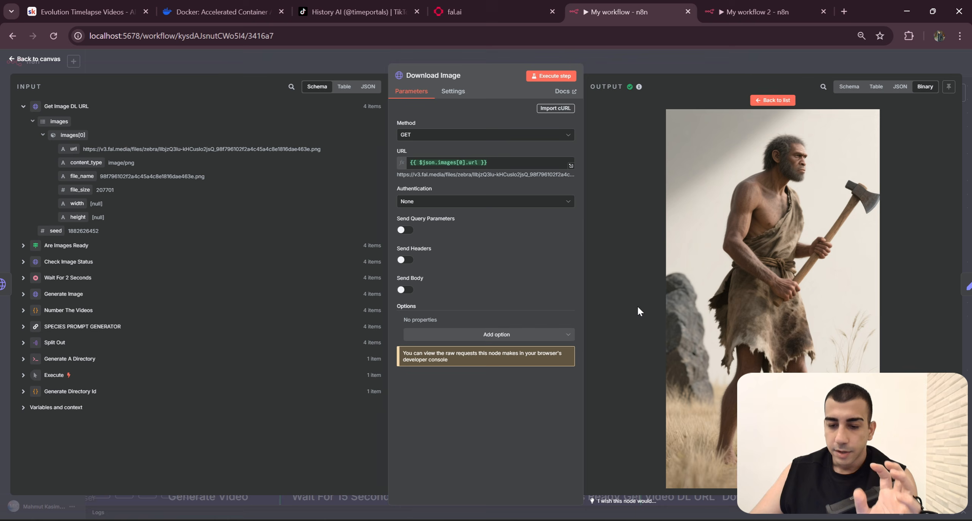
left_click(772, 100)
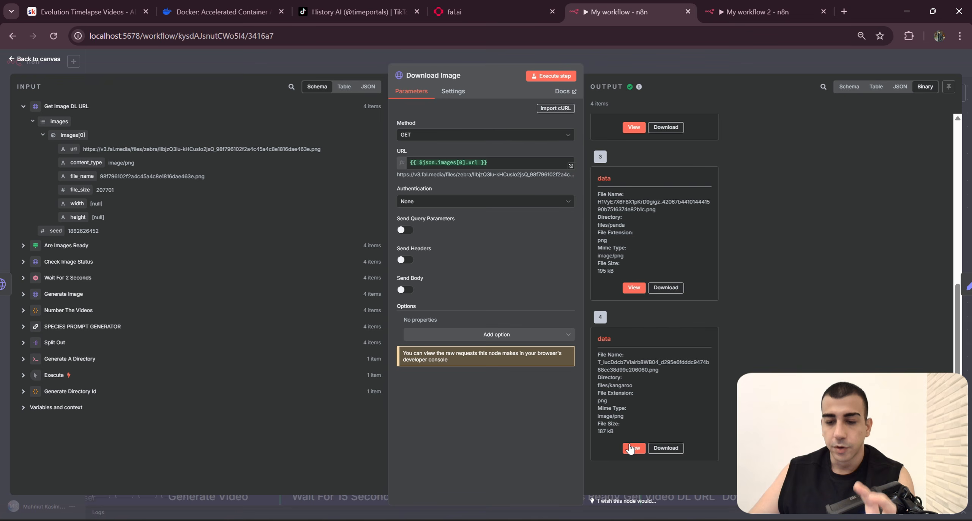
left_click(633, 447)
left_click(768, 101)
left_click(752, 61)
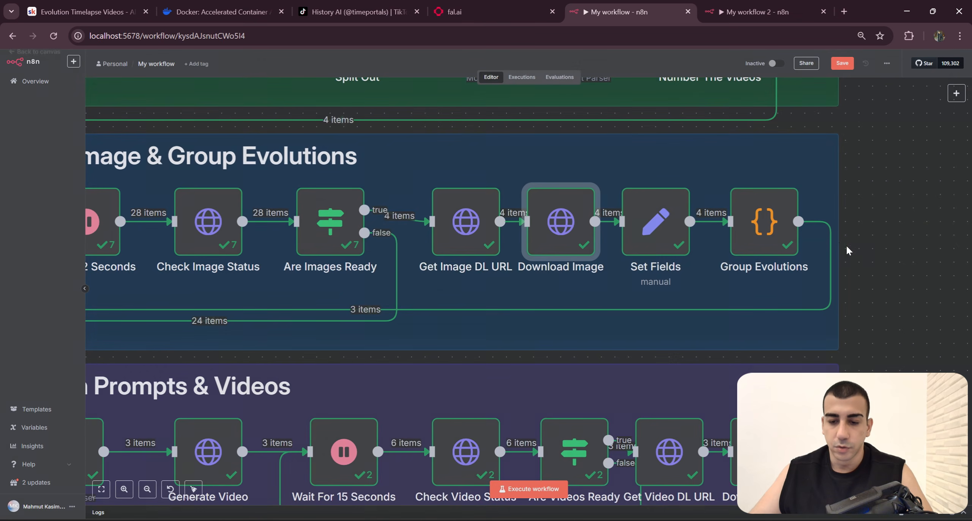
Step: Reopen Download Image in the finished workflow to review its request settings
left_click_drag(879, 267, 817, 292)
scroll(814, 300, "down", 1)
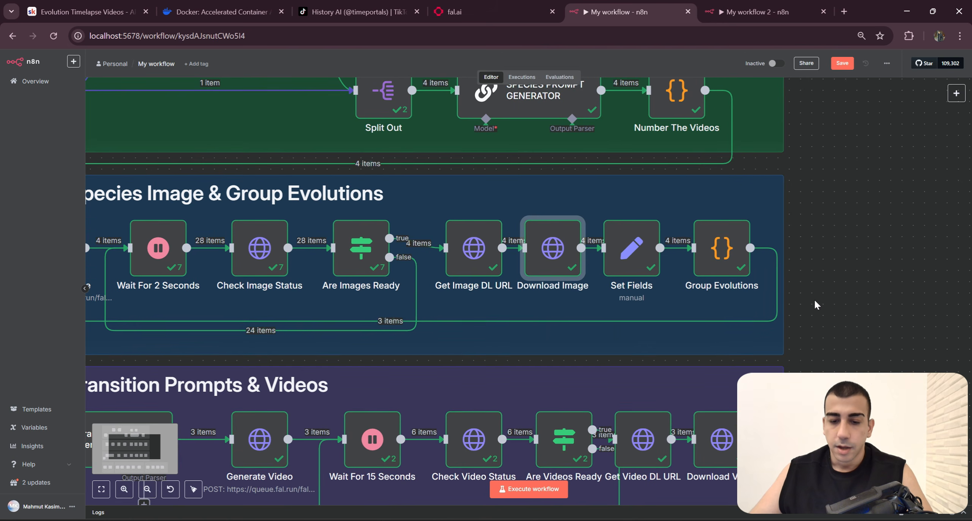
double_click(566, 251)
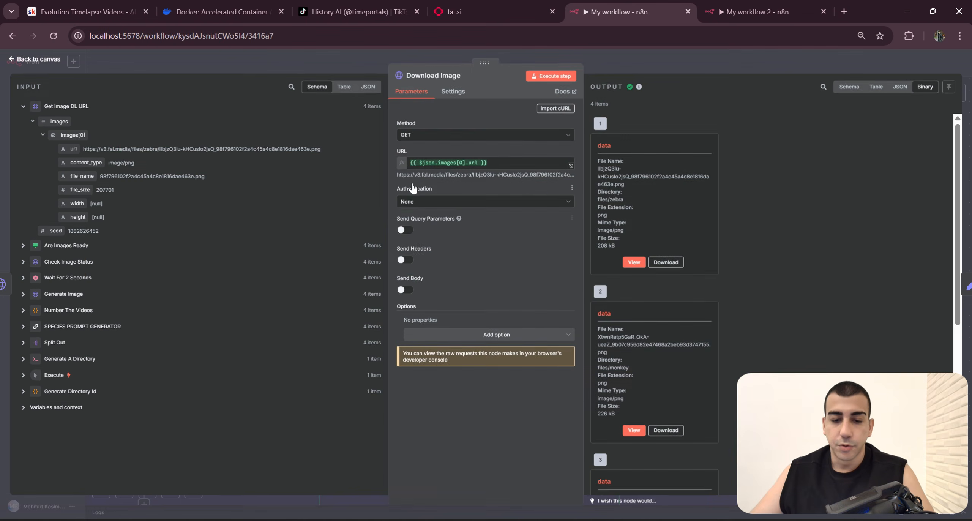
Step: Add an HTTP Request node after Get Image DL URL in My workflow 2
left_click(780, 10)
left_click(533, 285)
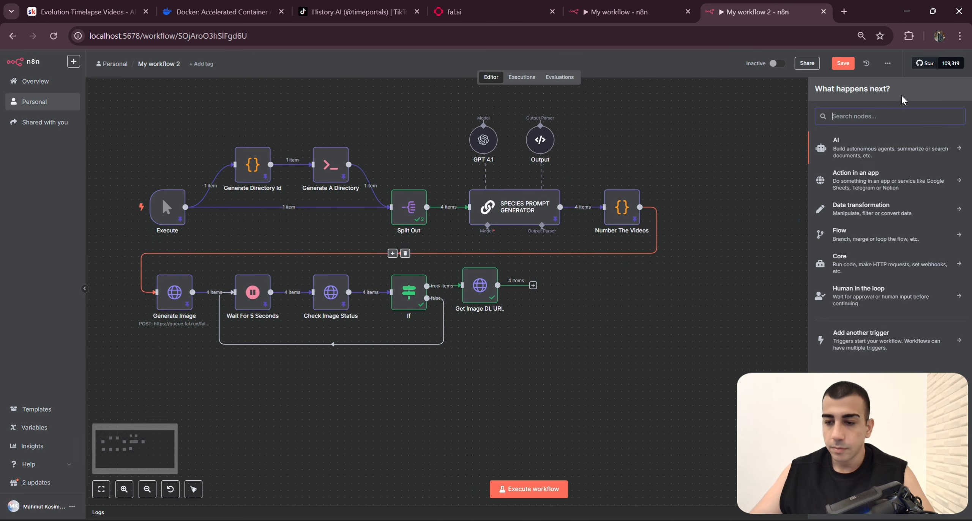
type("Http")
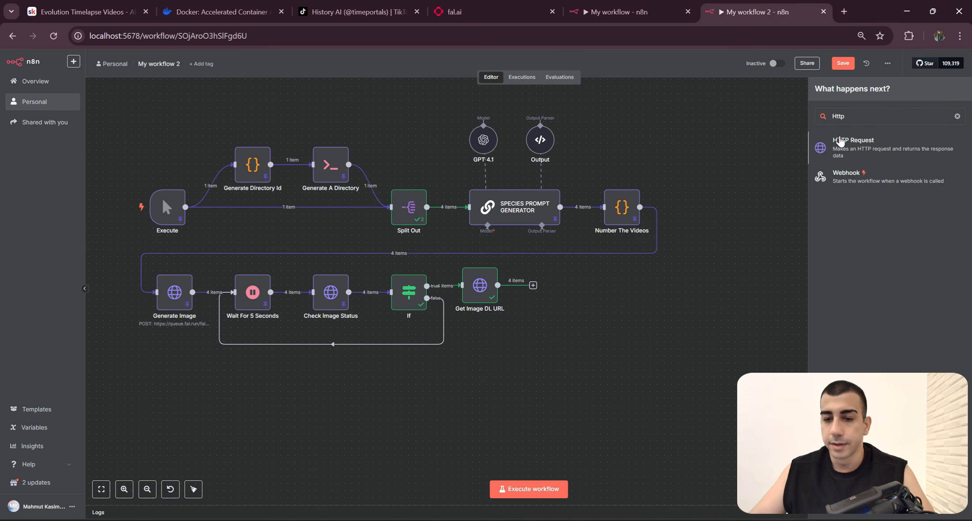
left_click(839, 141)
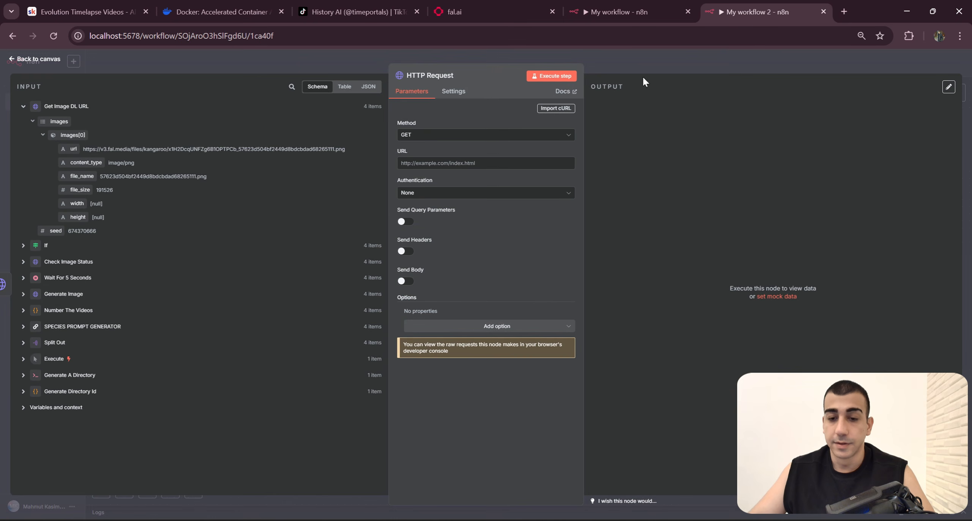
Step: Rename the new HTTP Request node to Download Image
left_click(594, 5)
left_click(755, 12)
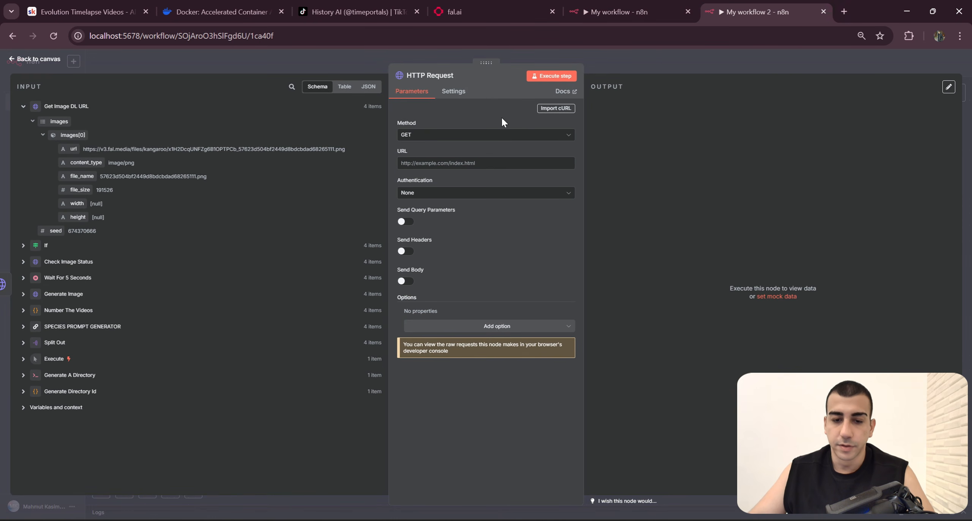
left_click(436, 75)
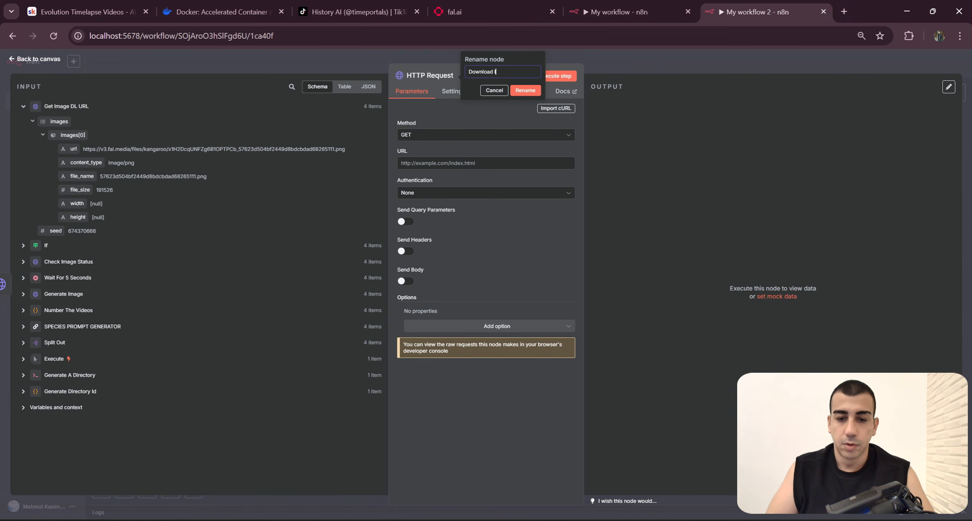
key("Return")
Step: Set the Download Image URL to {{ $json.images[0].url }} from the Get Image DL URL input, matching the finished workflow
left_click(633, 1)
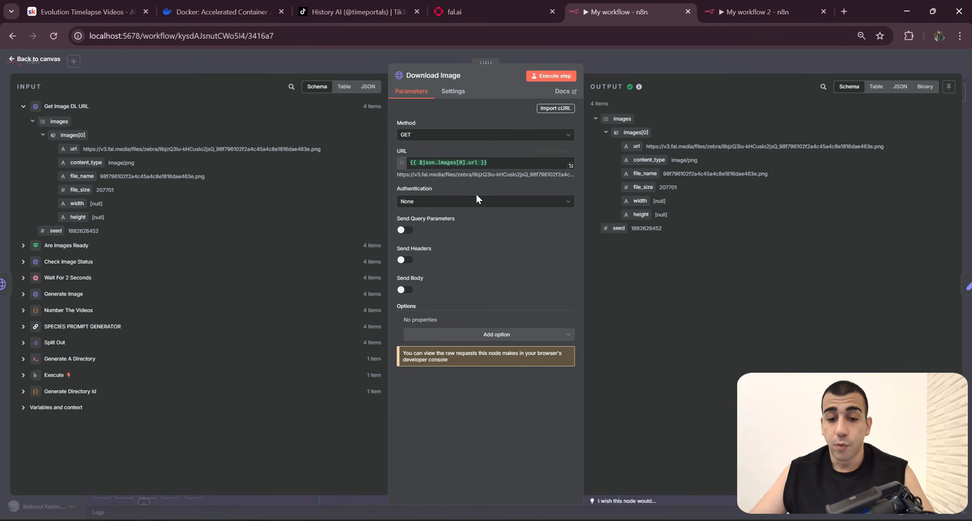
left_click(744, 10)
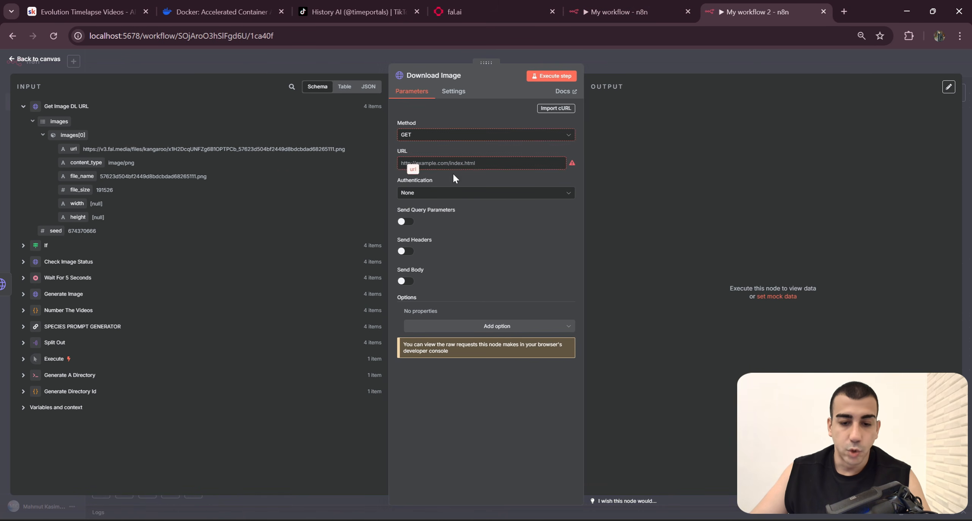
left_click_drag(453, 174, 464, 166)
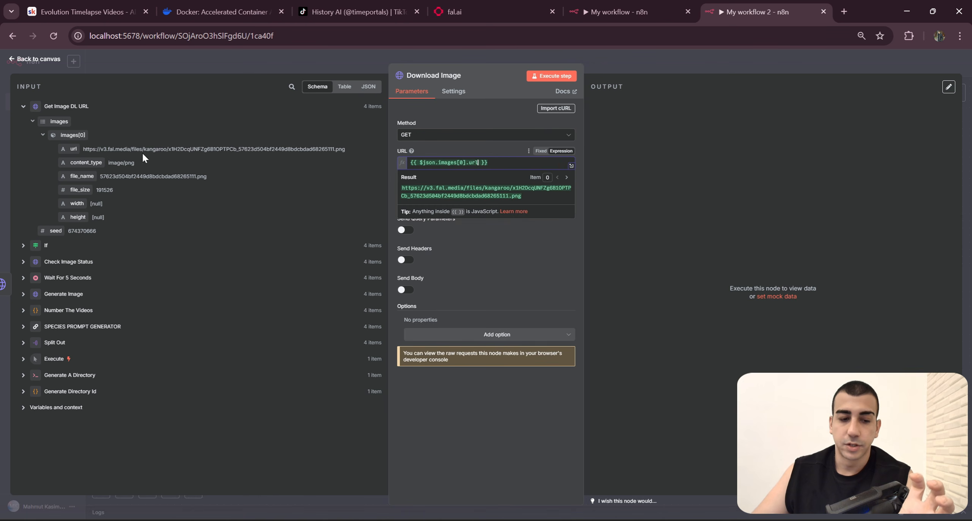
left_click(69, 148)
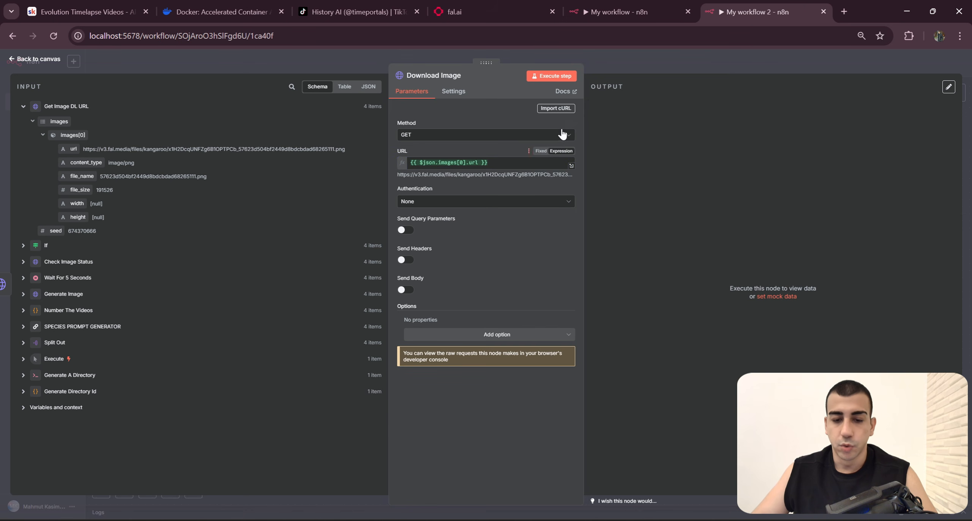
Step: Compare the authentication and remaining settings of the new Download Image node with those in the finished workflow
left_click(656, 2)
left_click(530, 270)
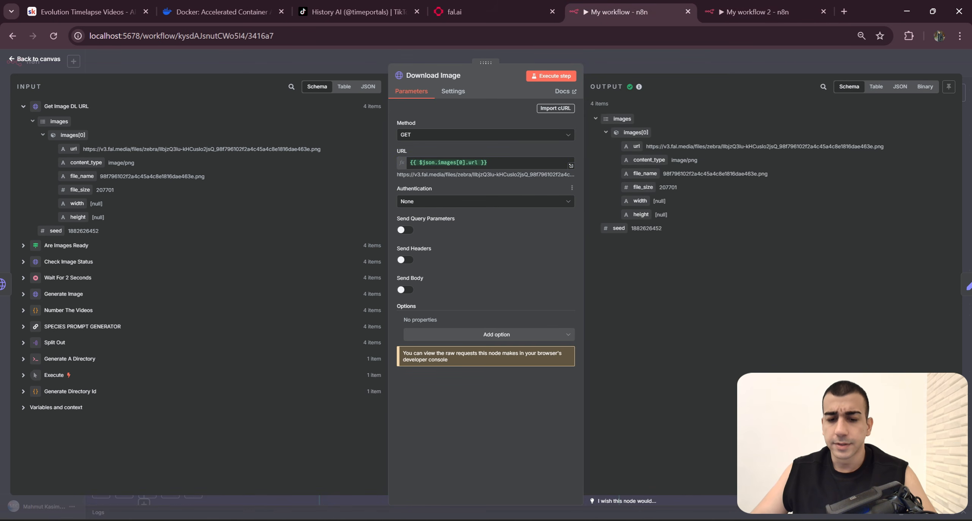
key("ctrl+Tab")
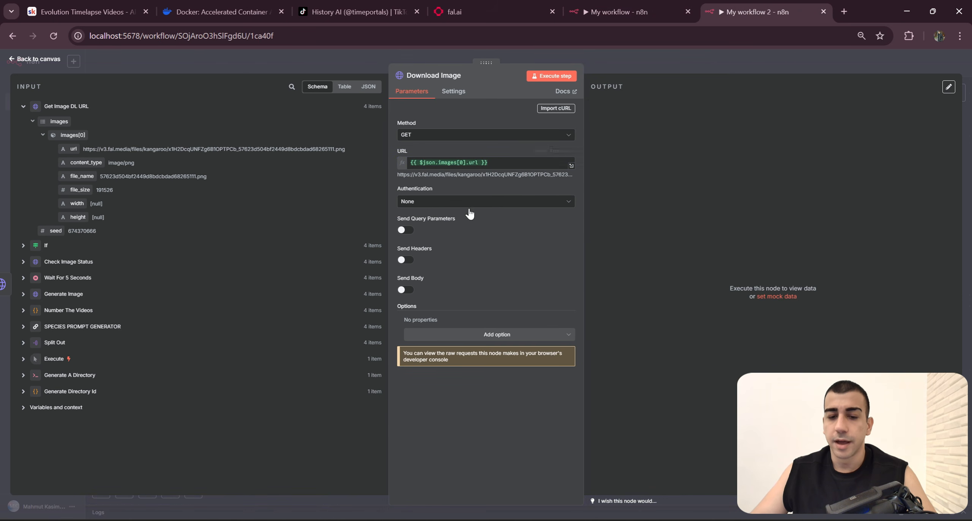
left_click(675, 60)
double_click(521, 285)
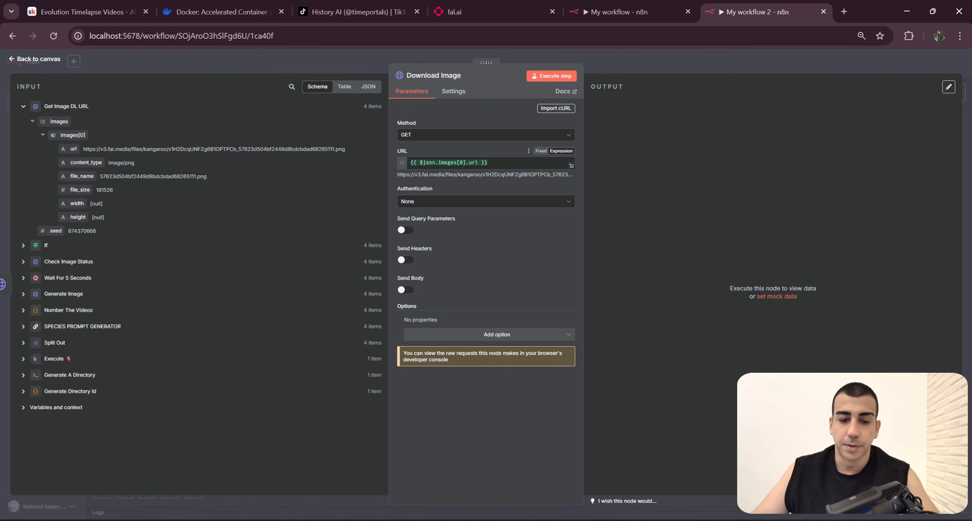
Step: Copy the resolved image URL from the expression result, load it in an incognito window, and return to the Download Image node
left_click(571, 167)
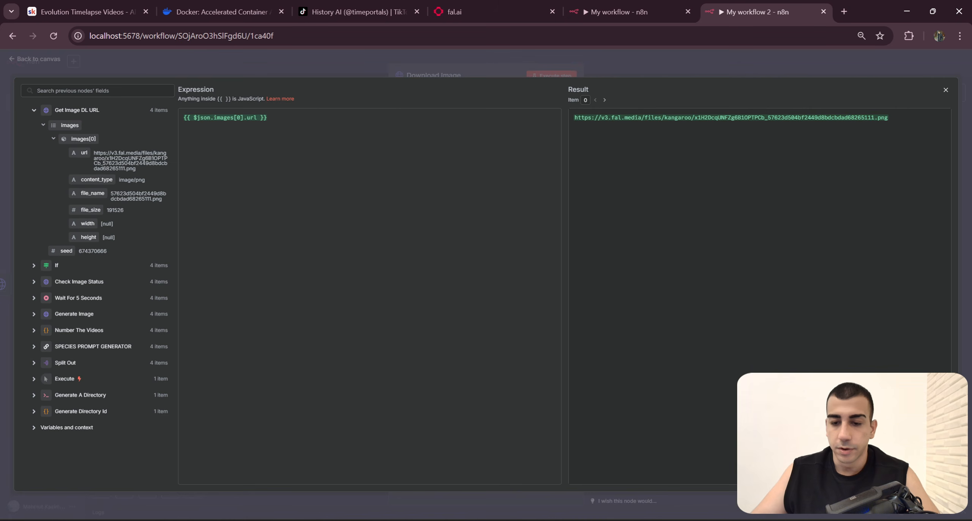
triple_click(744, 117)
key("ctrl+c")
left_click(960, 35)
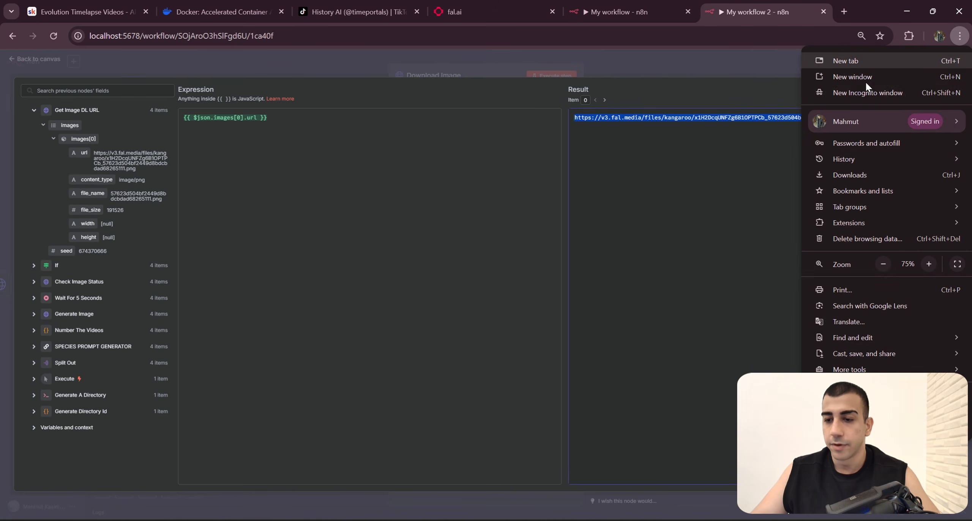
left_click(865, 82)
key("ctrl+v")
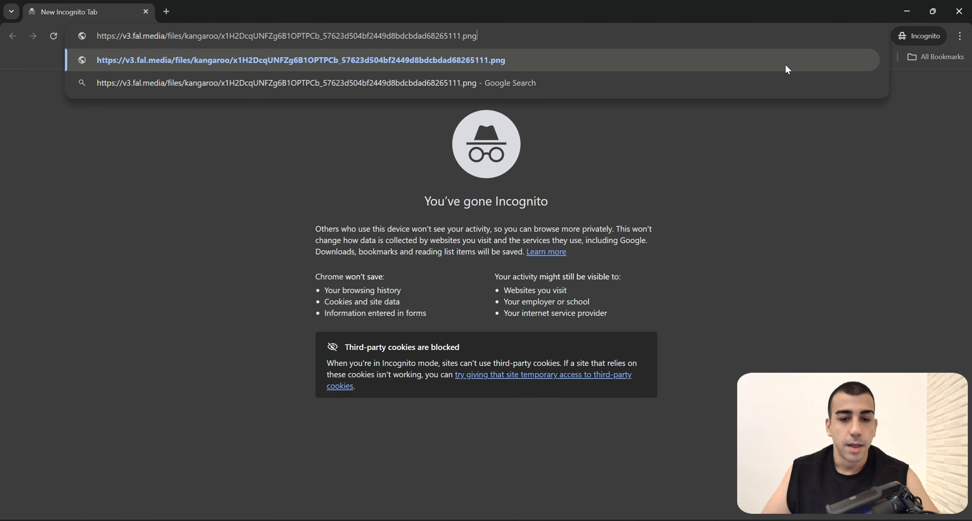
key("Return")
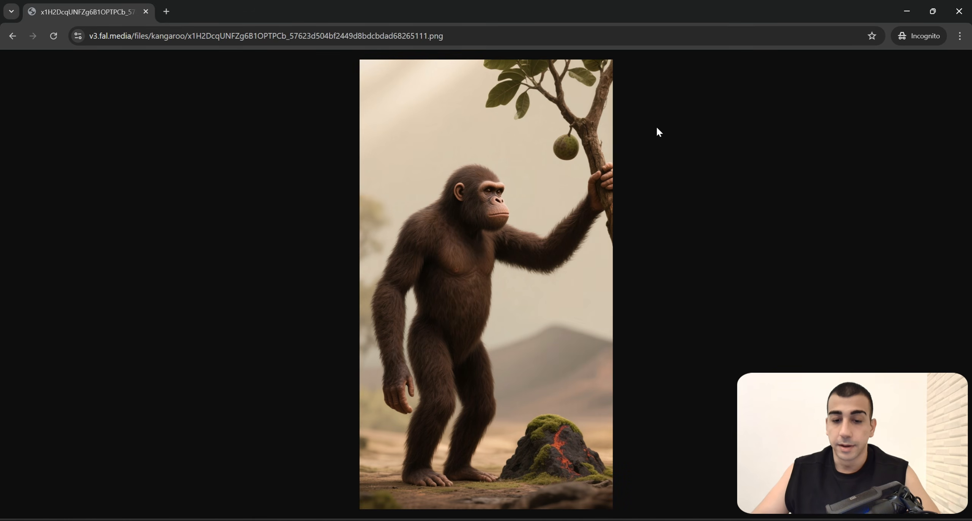
key("alt+Tab")
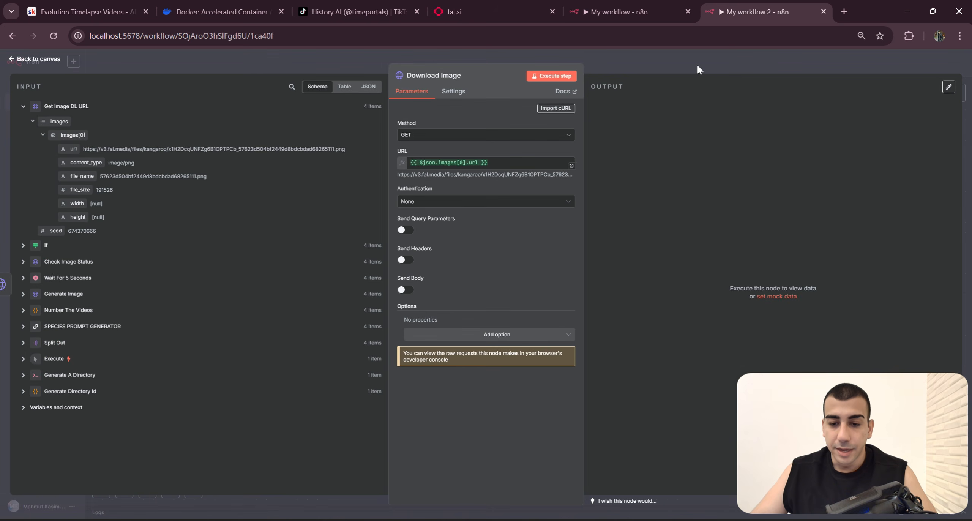
Step: Open the Check Image Status node and load its resolved status URL in a new incognito tab
left_click(697, 69)
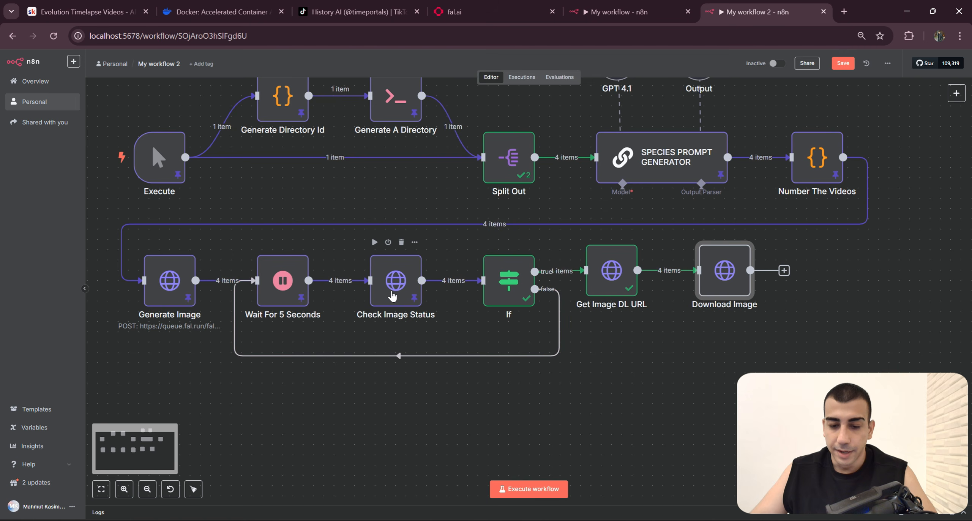
double_click(392, 295)
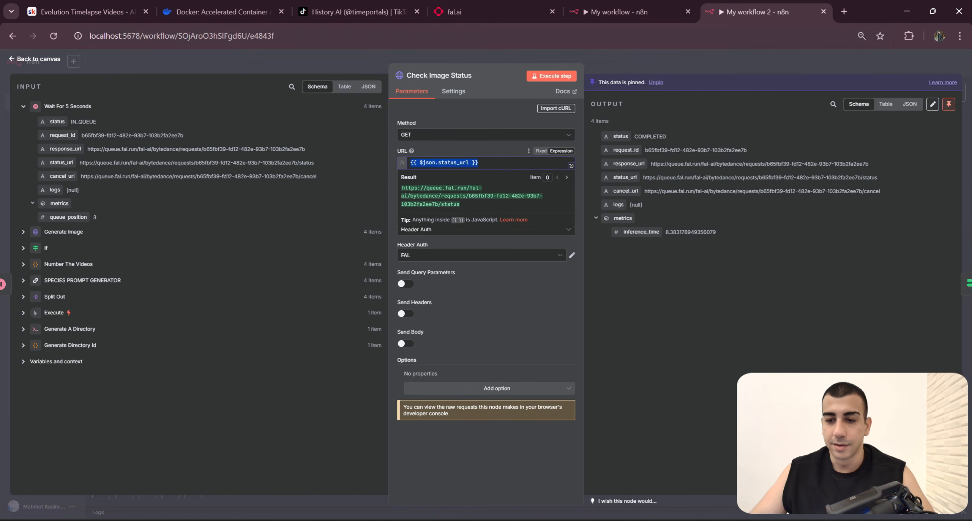
key("alt+Tab")
left_click(168, 11)
type("{{ $json.status_url }}")
key("Return")
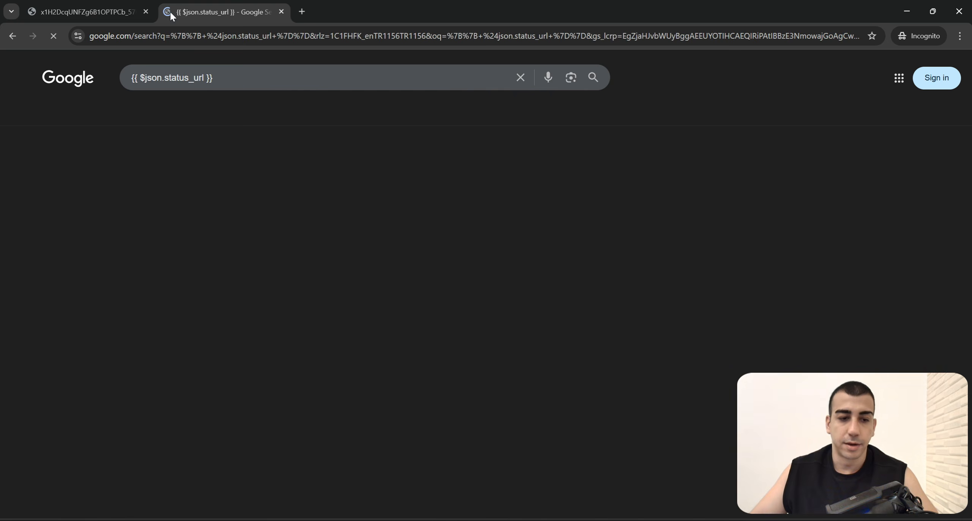
key("alt+Tab")
left_click_drag(461, 205, 394, 182)
key("ctrl+c")
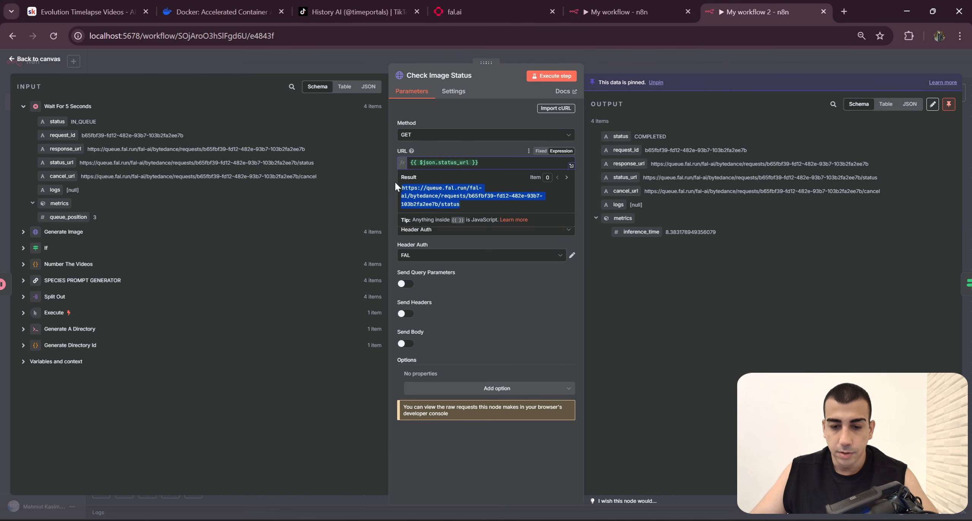
key("alt+Tab")
left_click(276, 41)
key("ctrl+v")
key("Return")
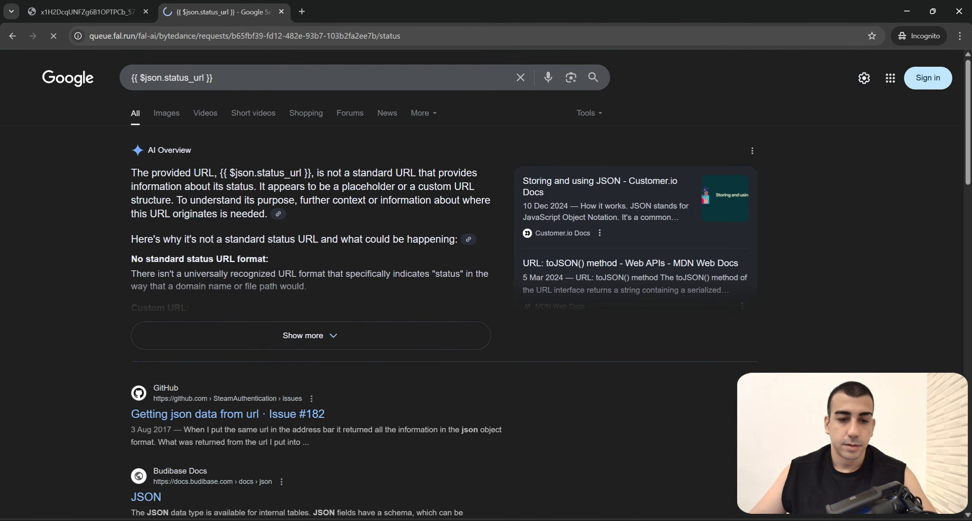
Step: Examine the status URL's response about authentication, close the incognito window and review Check Image Status's header authentication settings
left_click(98, 84)
left_click_drag(466, 76, 123, 74)
left_click_drag(293, 74, 240, 74)
left_click_drag(344, 83, 448, 82)
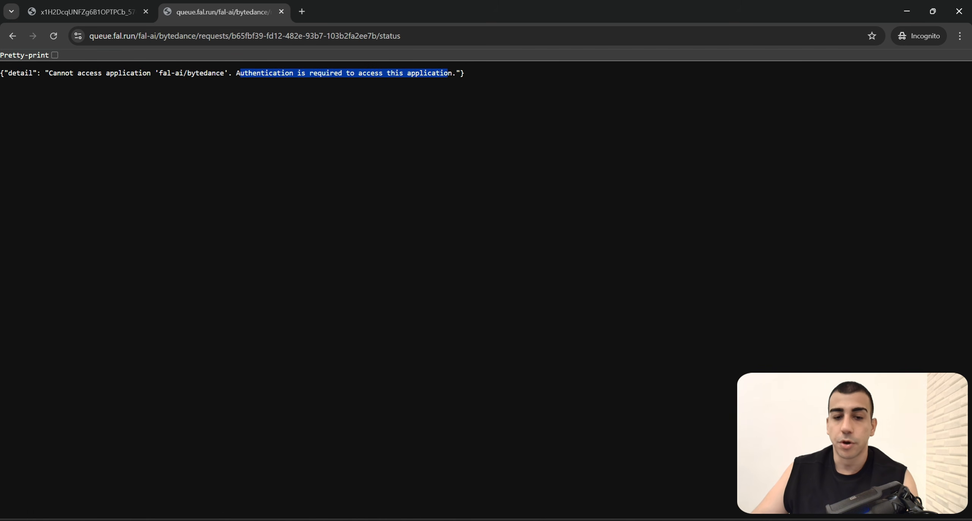
left_click(114, 11)
left_click(228, 11)
left_click(958, 10)
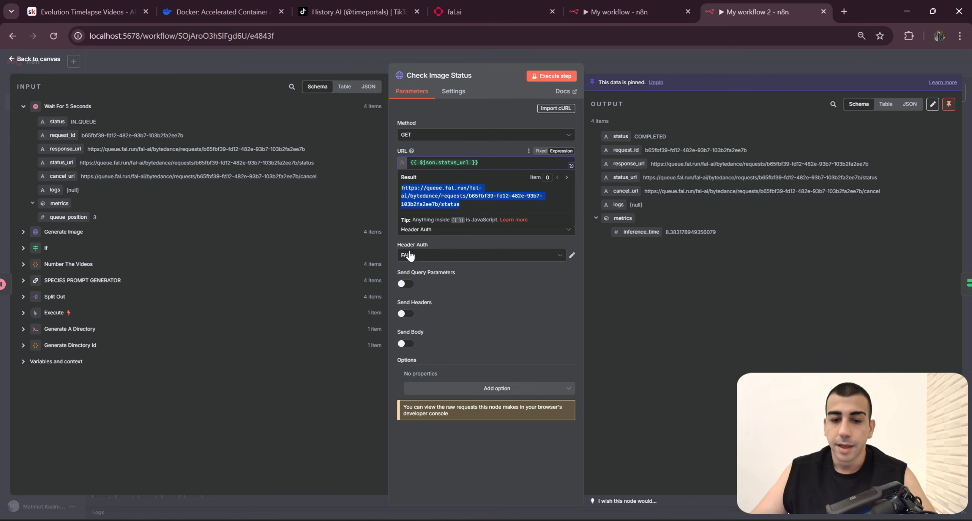
left_click(509, 290)
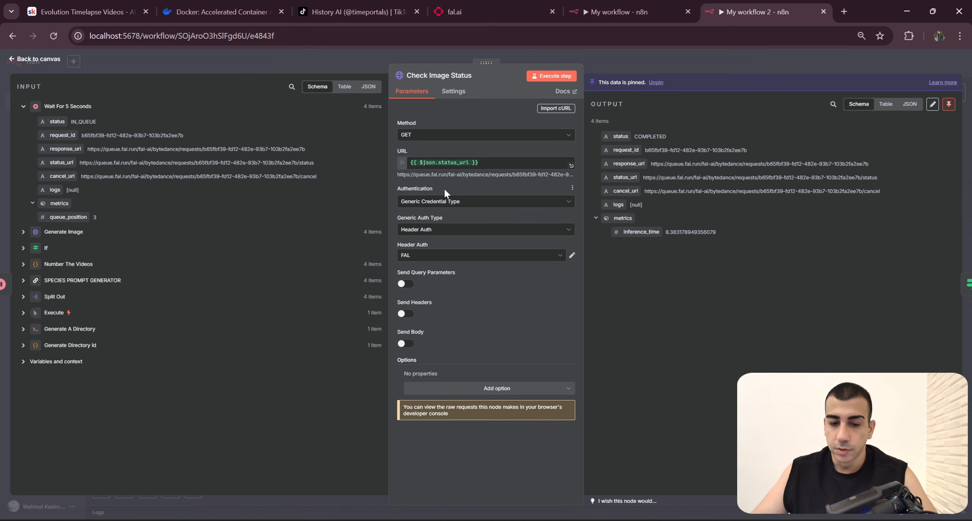
Step: Return to the canvas, nudge the Download Image node slightly, and pin the output of Get Image DL URL
left_click(726, 63)
left_click_drag(815, 397, 739, 382)
scroll(739, 383, "up", 2)
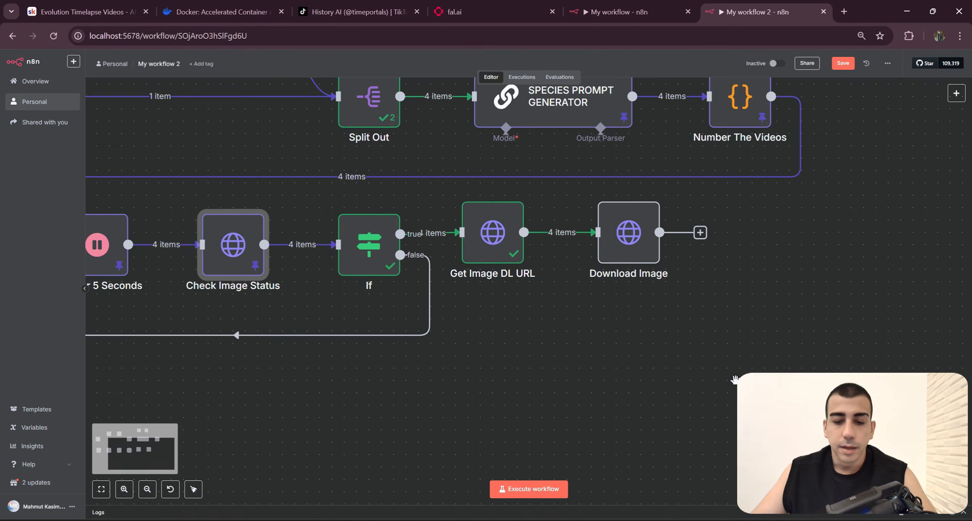
left_click_drag(613, 212, 604, 207)
left_click_drag(680, 361, 908, 399)
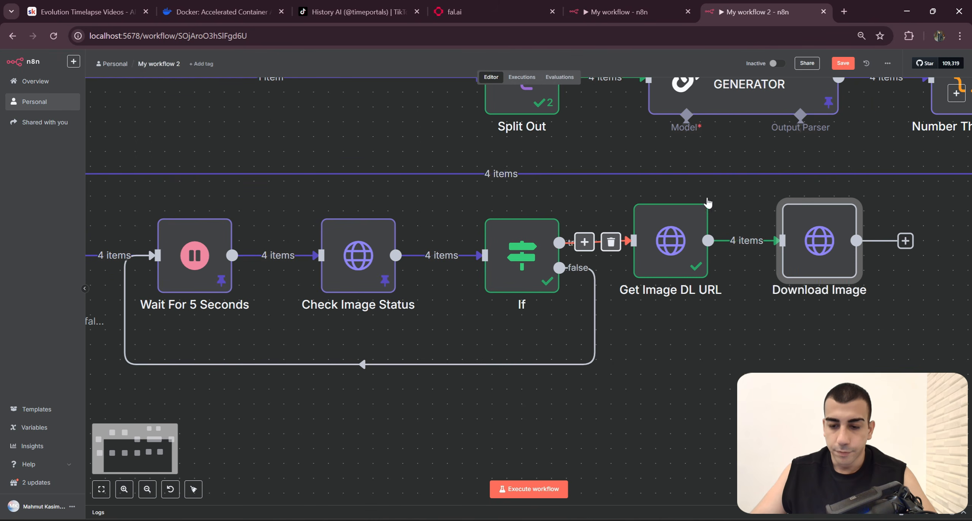
left_click(697, 186)
left_click(718, 254)
Step: Execute the Download Image node and pin its output
left_click_drag(869, 340, 677, 371)
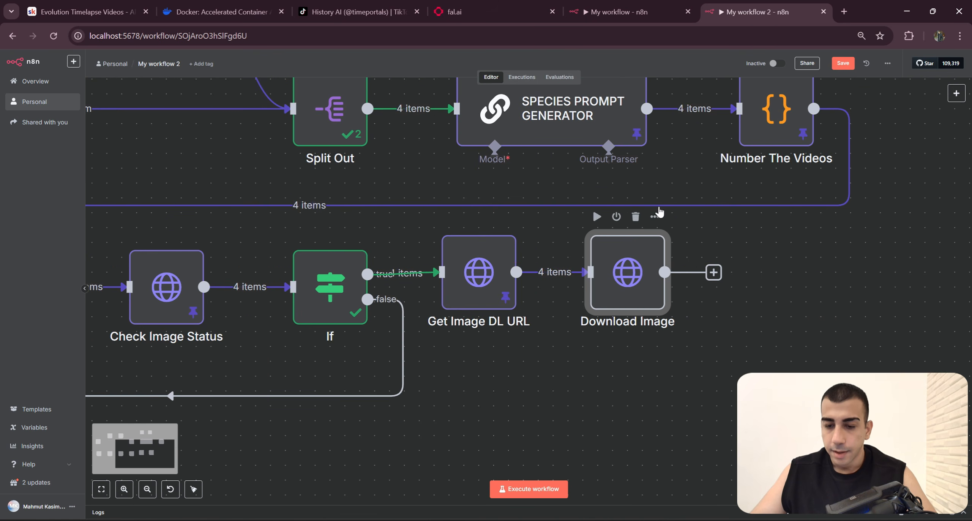
left_click_drag(538, 375, 686, 380)
scroll(686, 381, "down", 5)
left_click(303, 258)
left_click_drag(904, 336, 808, 328)
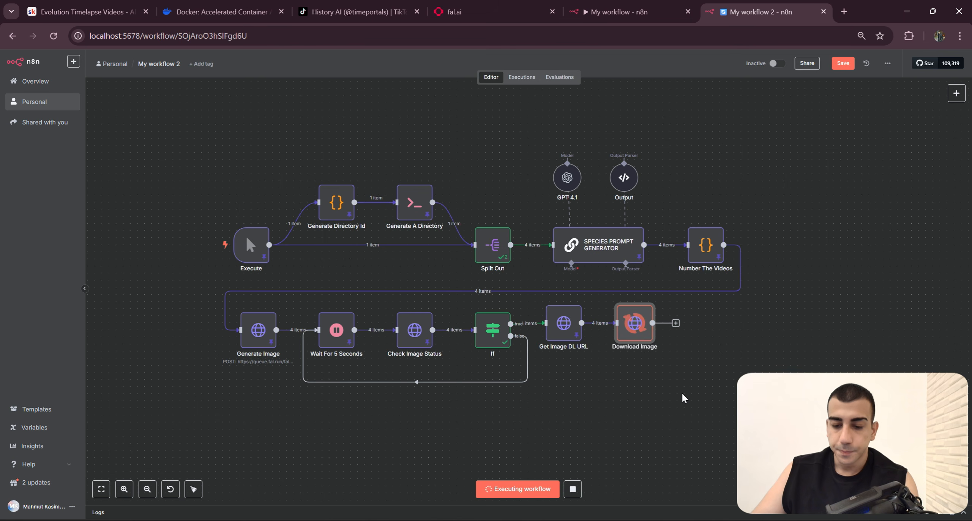
scroll(705, 371, "down", 2)
left_click(656, 265)
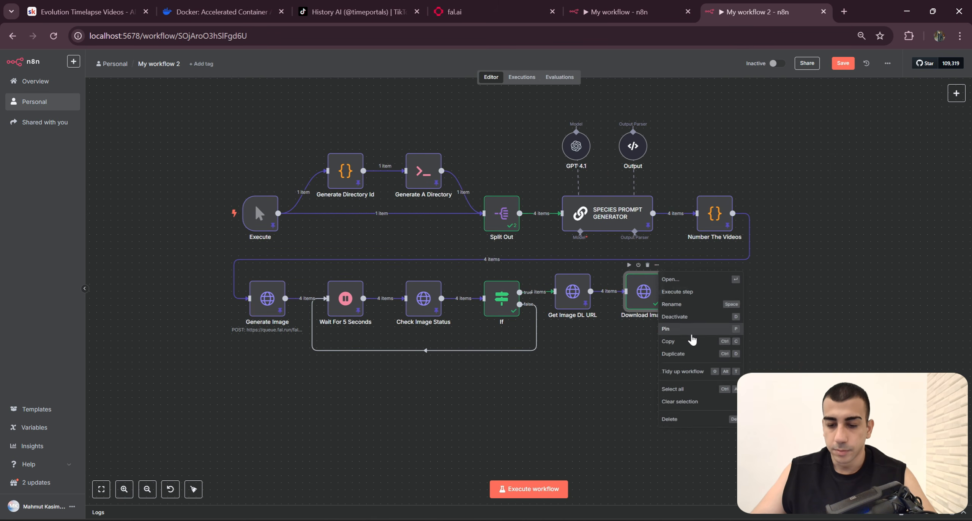
left_click(704, 333)
Step: Examine the evolutionNo, species, prompt and imageUrl mappings of the Set Fields node in the finished workflow
left_click(664, 6)
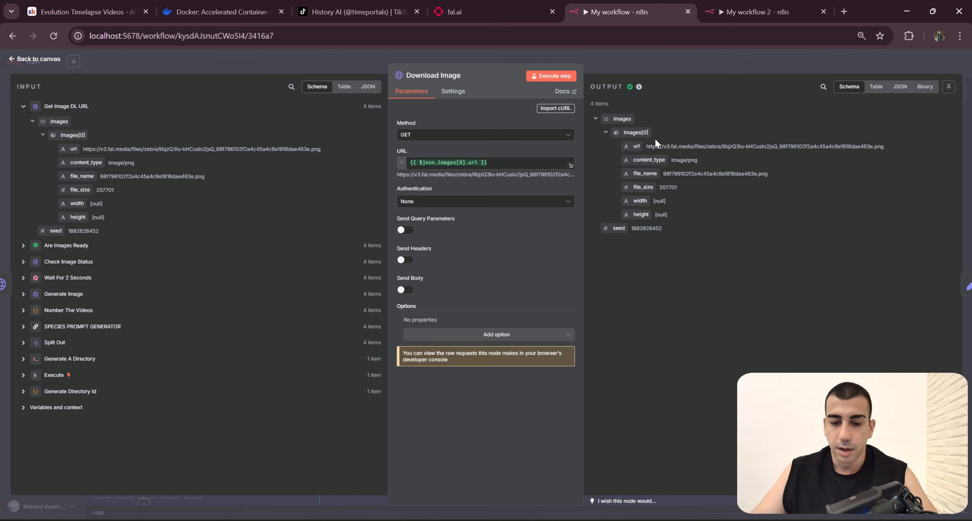
left_click(669, 68)
left_click_drag(835, 323, 807, 304)
scroll(862, 332, "down", 1)
left_click_drag(862, 332, 817, 323)
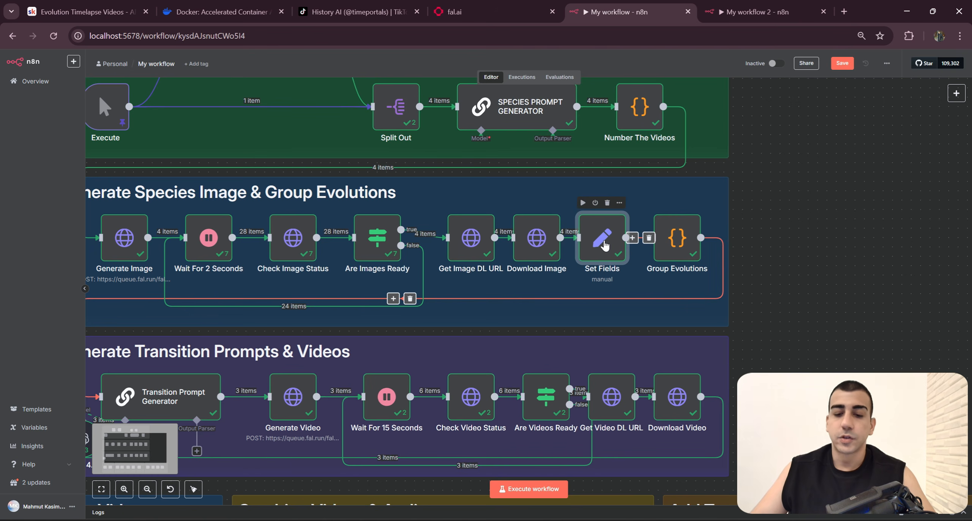
double_click(604, 244)
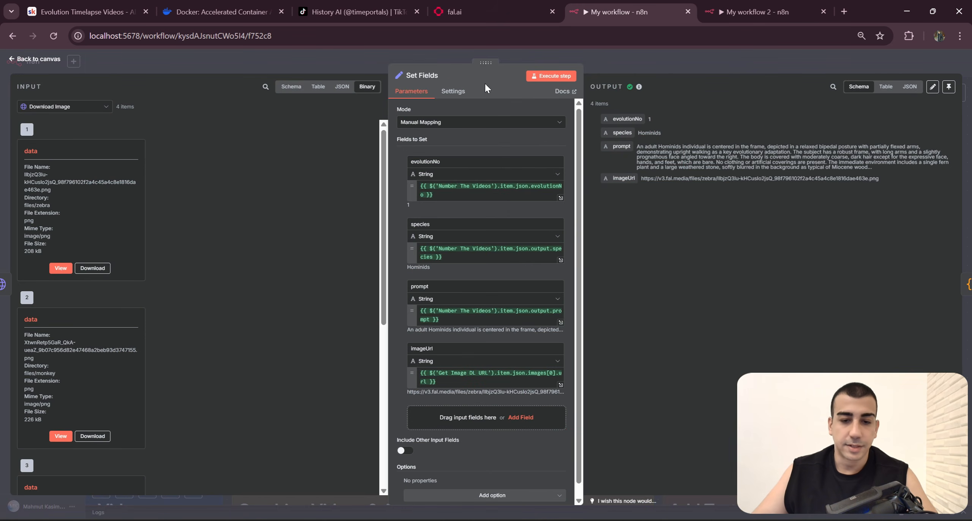
scroll(529, 212, "down", 1)
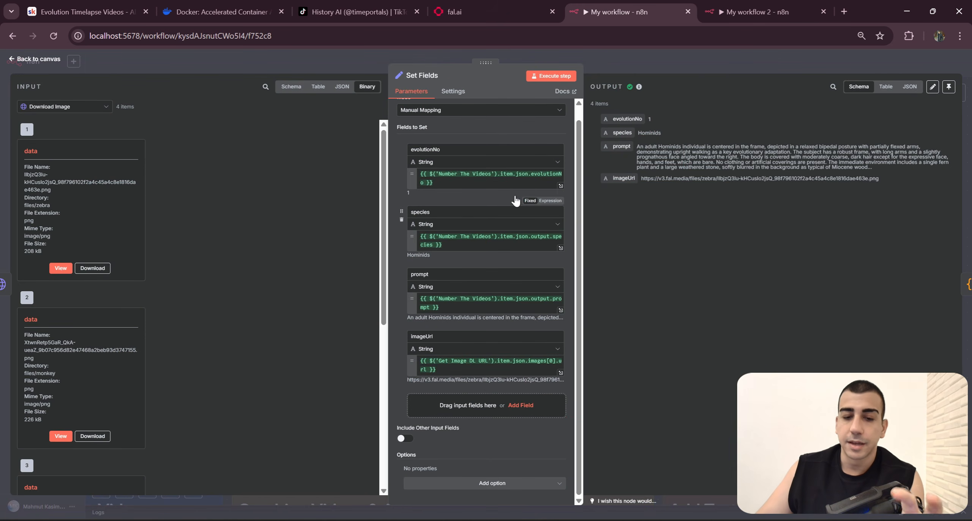
scroll(486, 198, "up", 1)
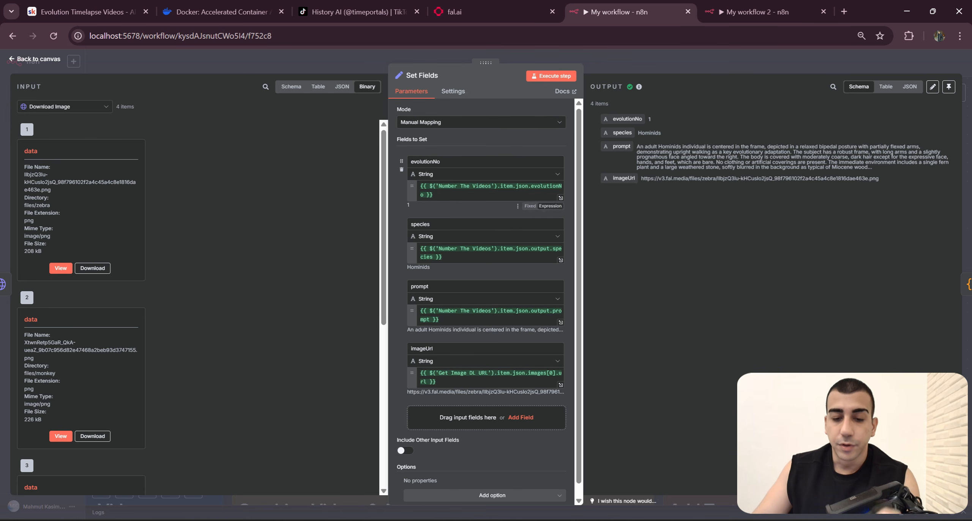
key("ctrl+Tab")
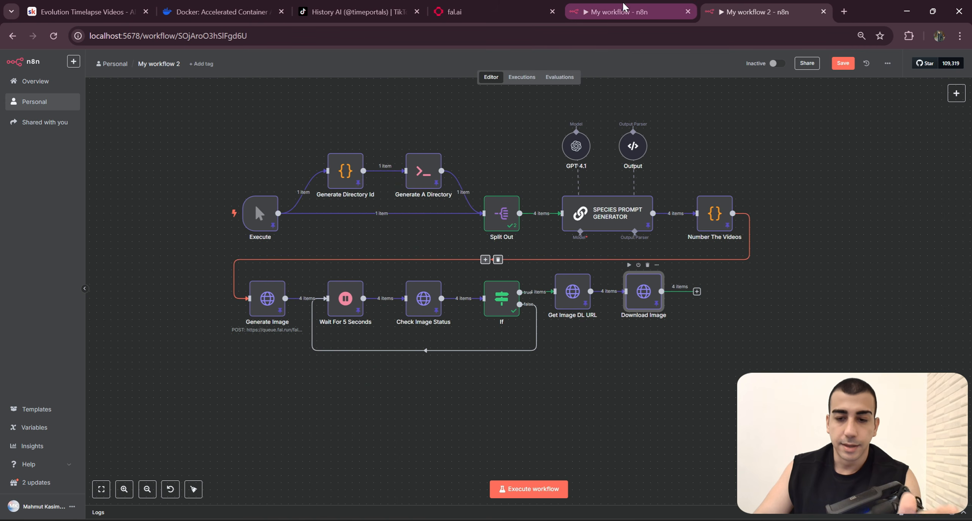
left_click(631, 5)
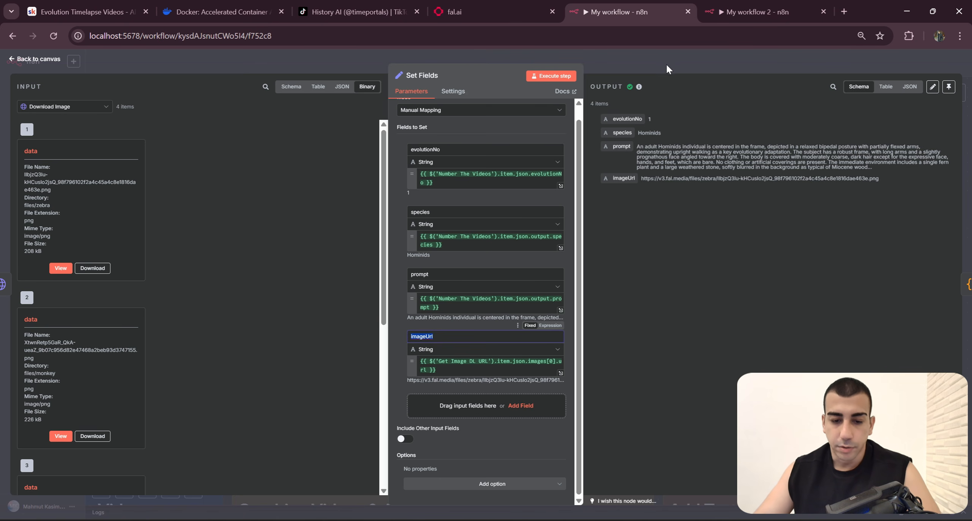
left_click(677, 70)
scroll(857, 317, "down", 3)
Step: Add an Edit Fields (Set) node after Download Image in the new workflow, checking its place against the finished workflow
left_click(744, 12)
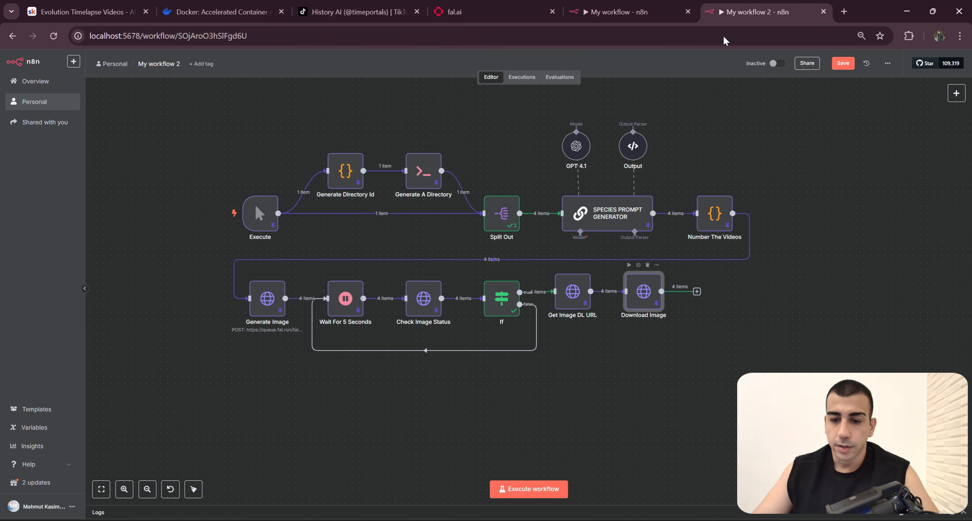
left_click(644, 271)
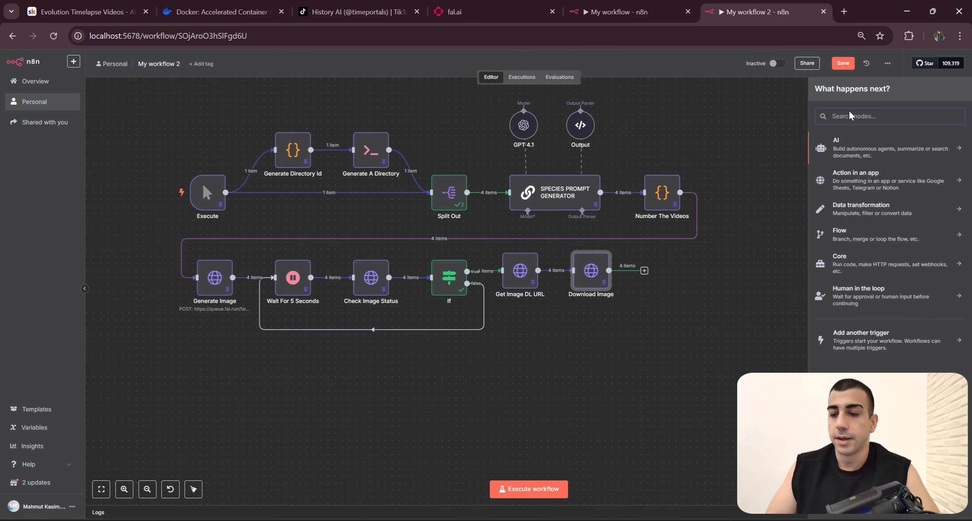
type("Set")
left_click(626, 11)
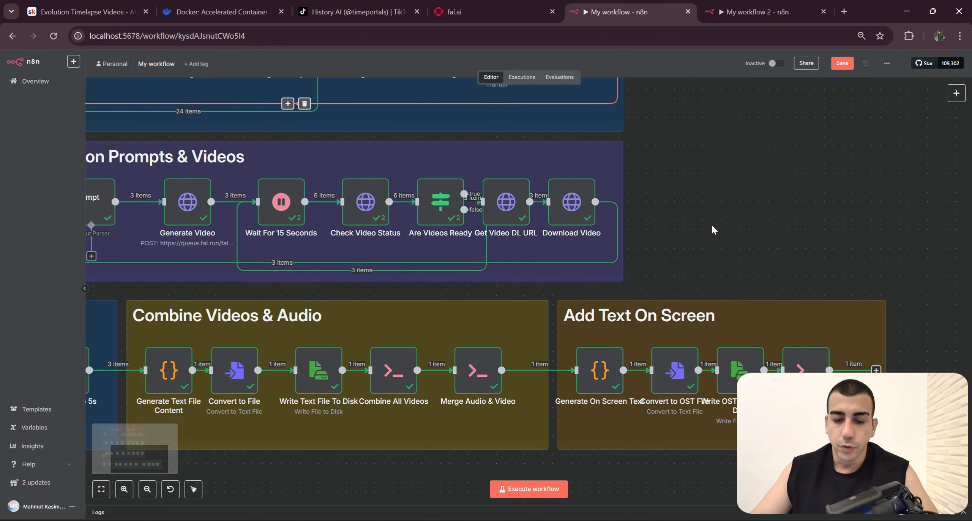
scroll(714, 230, "down", 3)
left_click_drag(714, 229, 780, 272)
left_click(744, 12)
key("Return")
Step: Rename the new node as Set Fields and add an empty String field in Manual Mapping mode
left_click(424, 75)
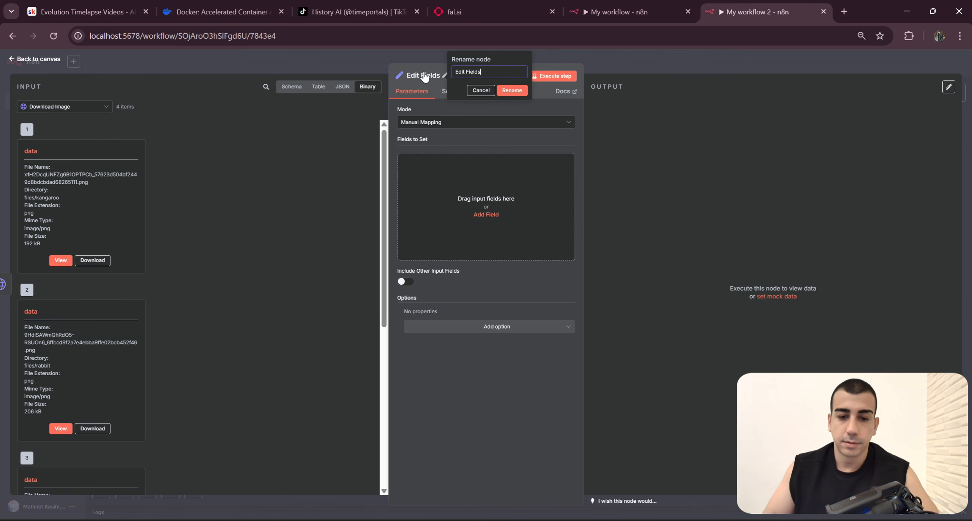
type("Se")
key("Return")
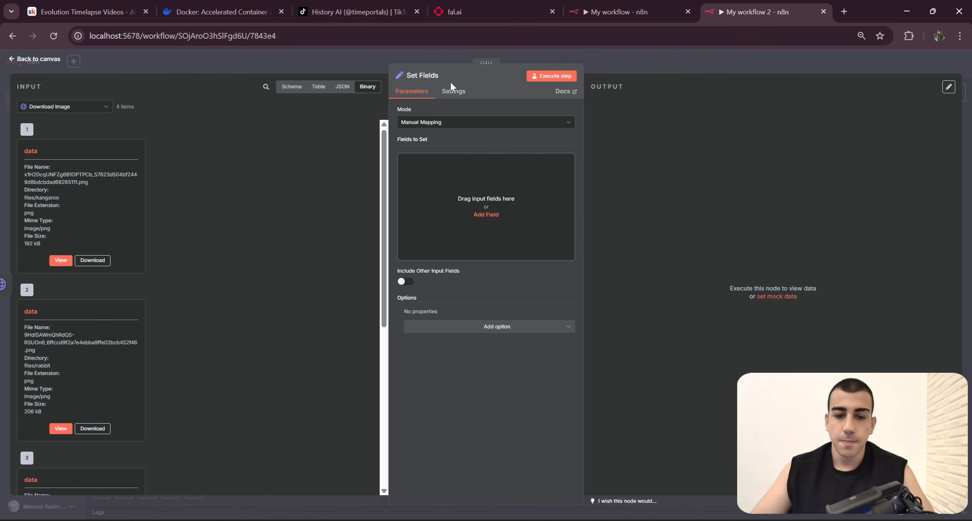
left_click(432, 123)
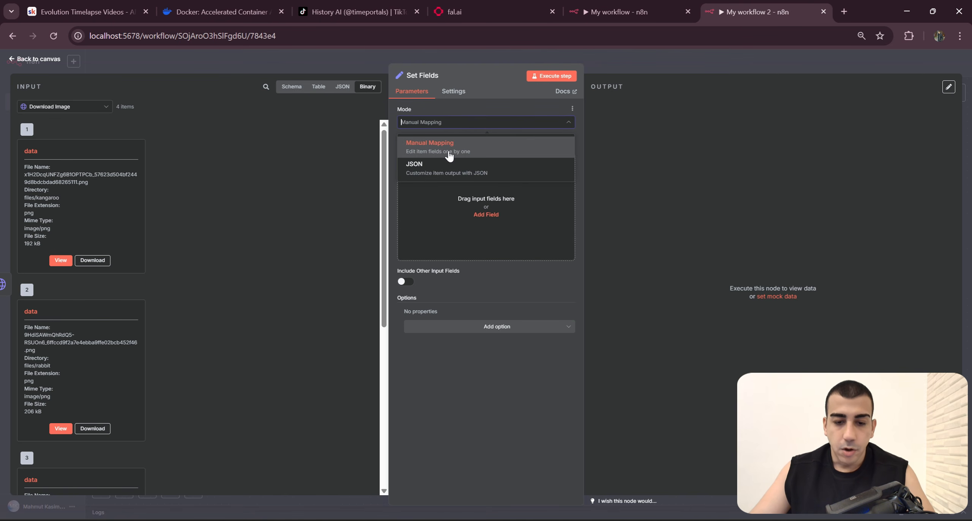
left_click(479, 213)
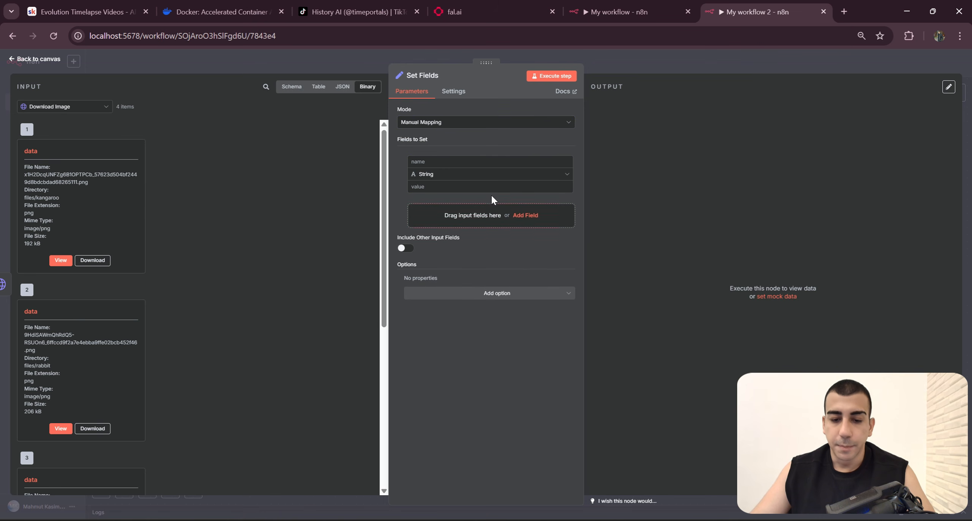
Step: Check the evolutionNo expression in the finished workflow's Set Fields node and its Number The Videos source on the canvas
left_click(74, 108)
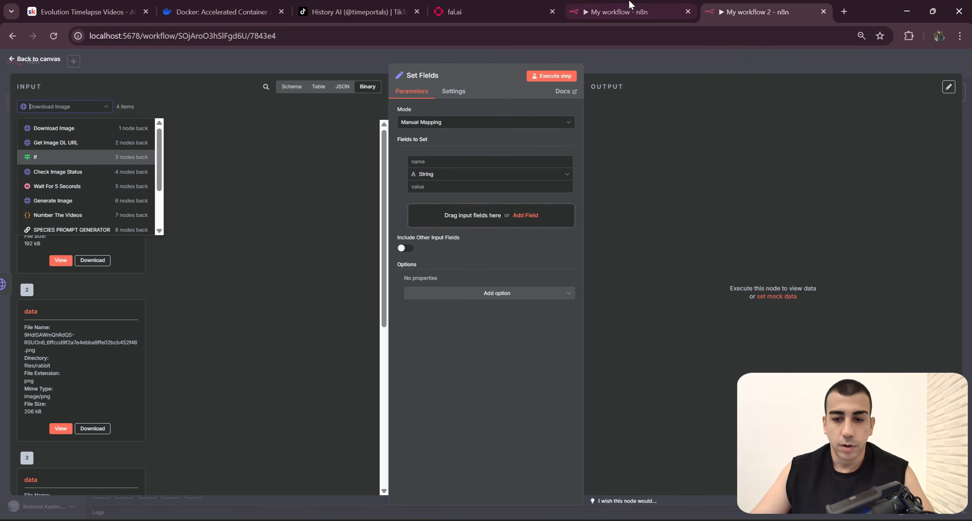
left_click(625, 11)
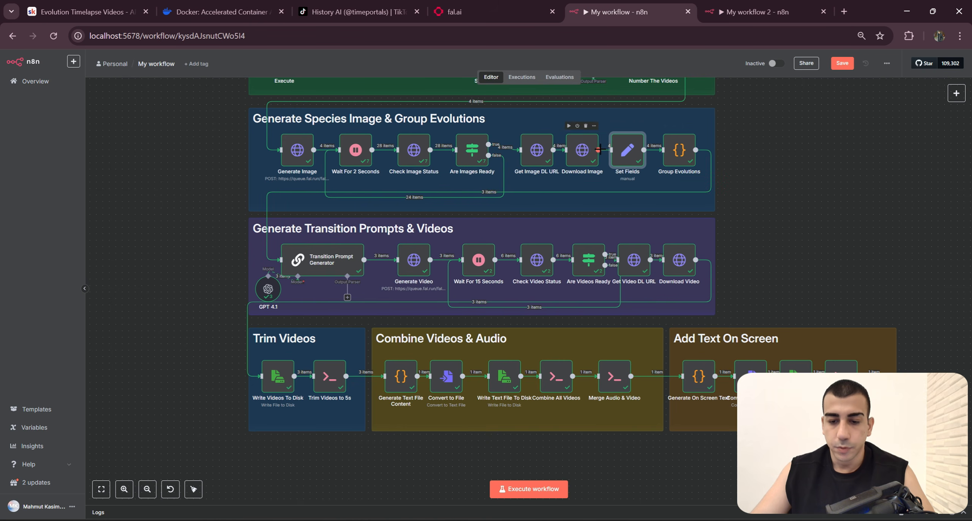
mouse_move(623, 154)
left_mouse_down()
mouse_move(648, 153)
mouse_move(629, 152)
left_mouse_up()
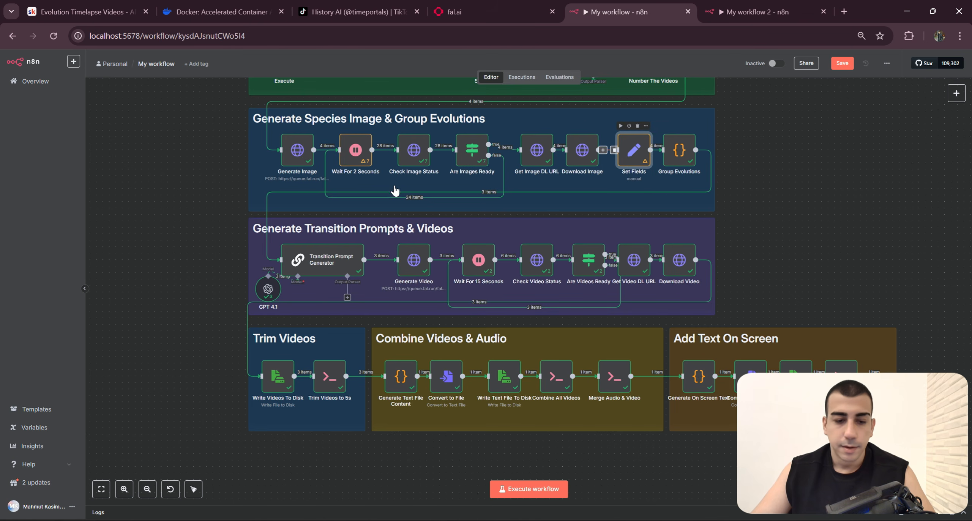
double_click(631, 152)
left_click(459, 193)
key("ctrl+a")
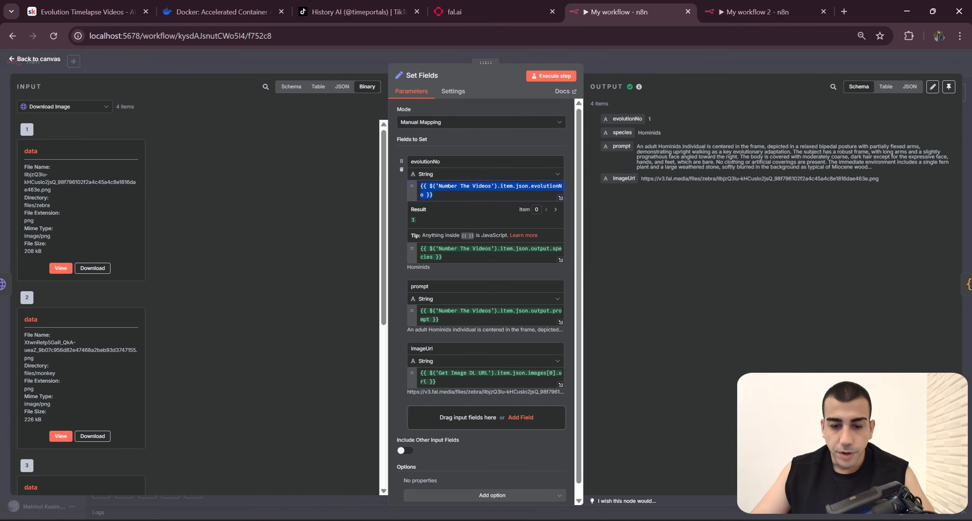
left_click(460, 187)
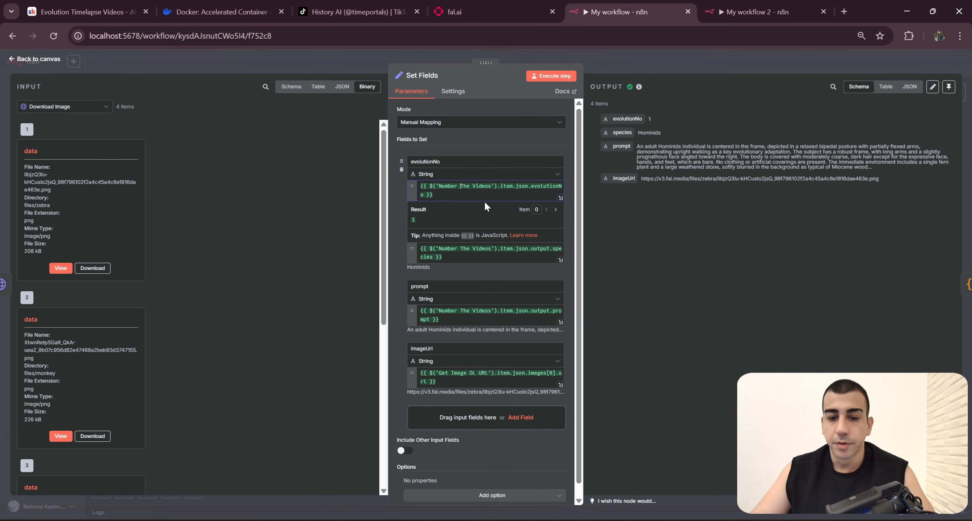
left_click(701, 61)
left_click_drag(783, 183, 763, 261)
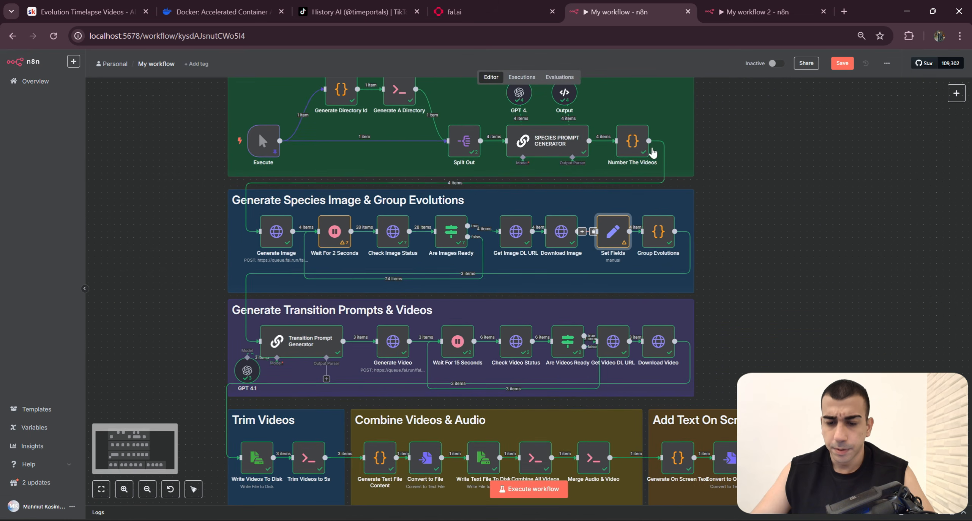
Step: Open the Set Fields node in the new workflow and expand the Number The Videos fields in its input schema
left_click(768, 6)
left_click(688, 63)
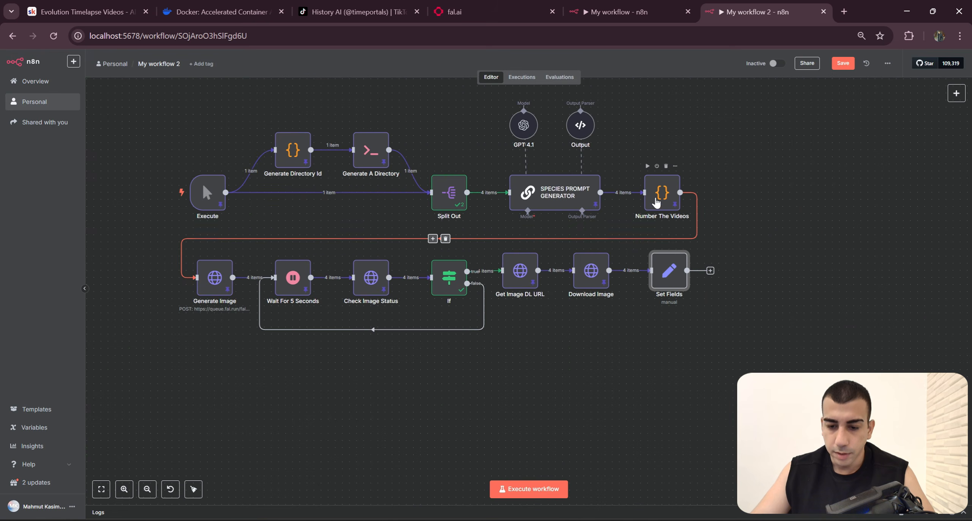
double_click(669, 283)
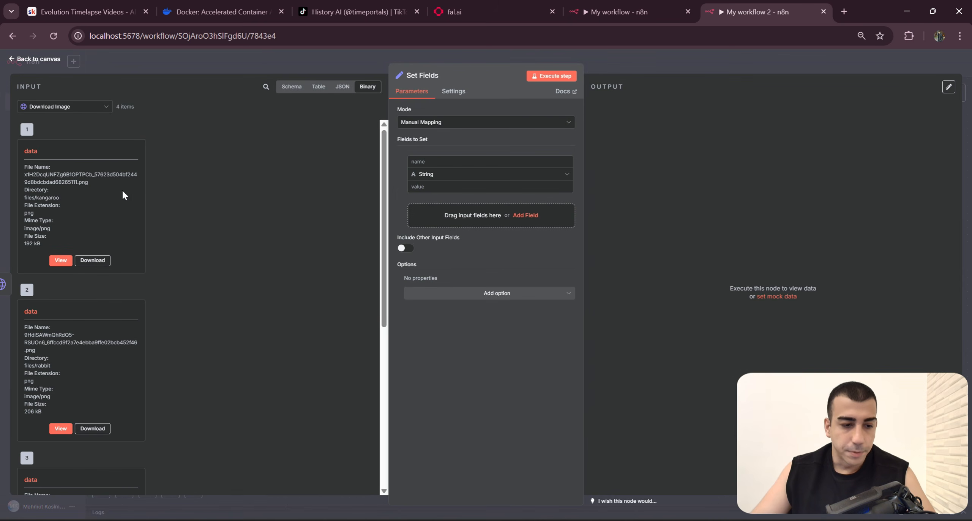
left_click(86, 107)
scroll(76, 162, "down", 3)
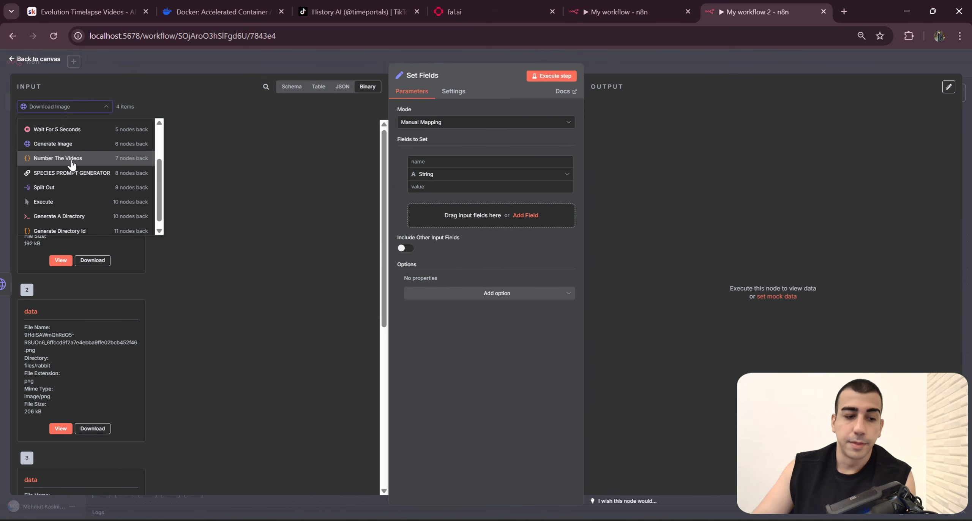
left_click(73, 164)
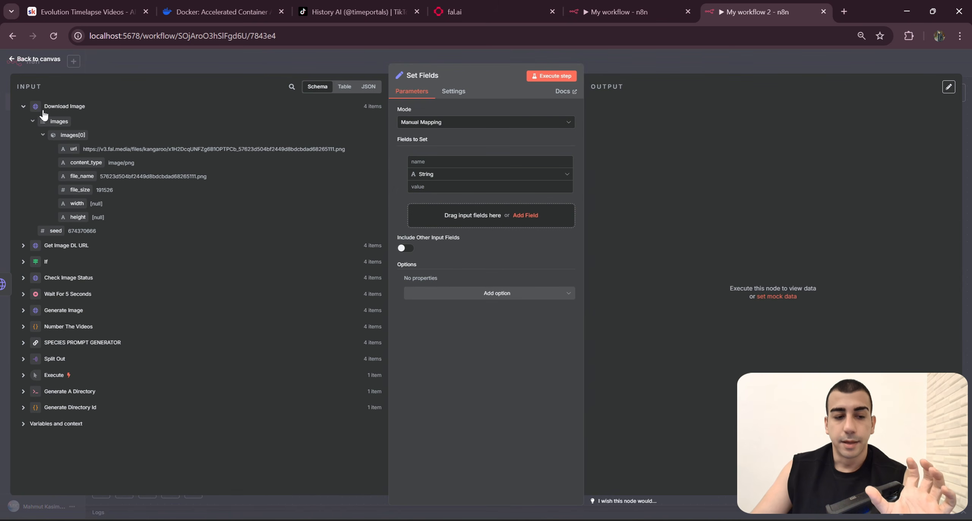
left_click(48, 107)
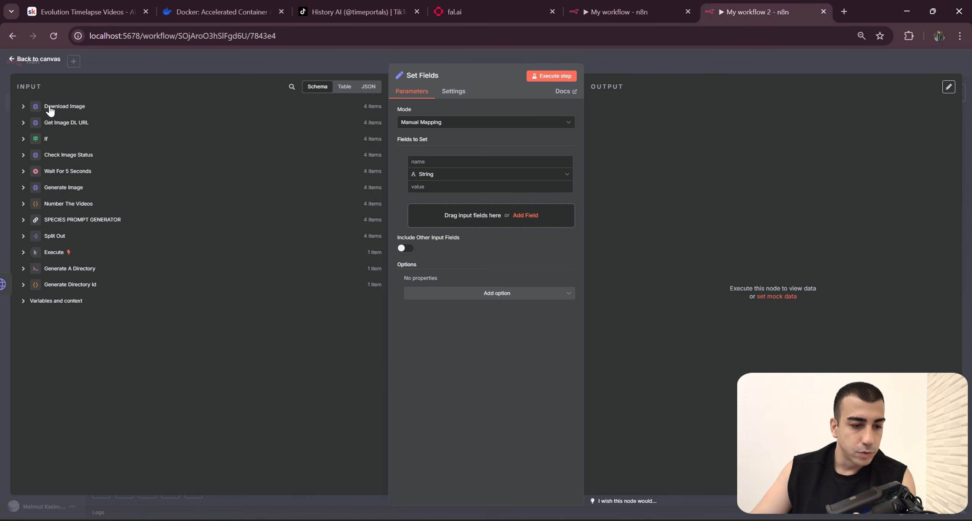
left_click(24, 204)
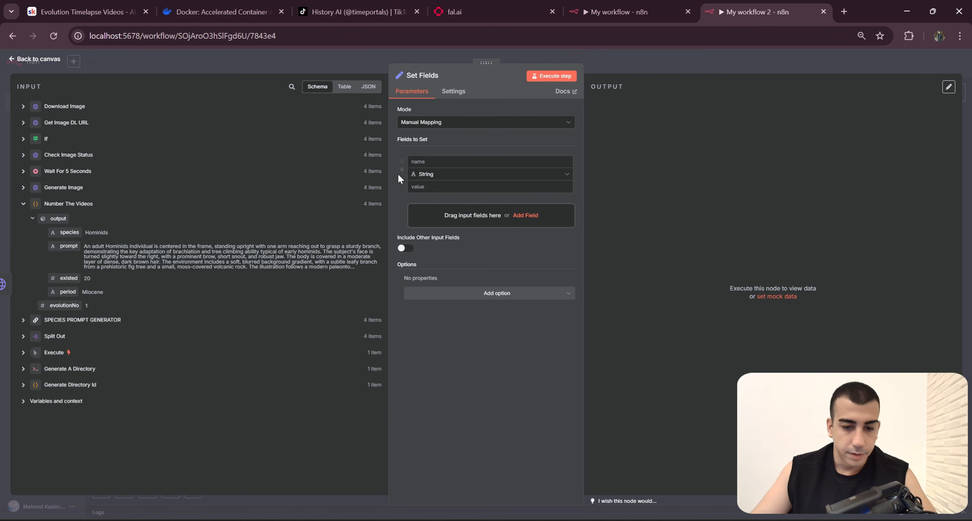
Step: Following the finished workflow, name the first Set Fields field evolutionNo and map it to evolutionNo from Number The Videos
left_click(618, 12)
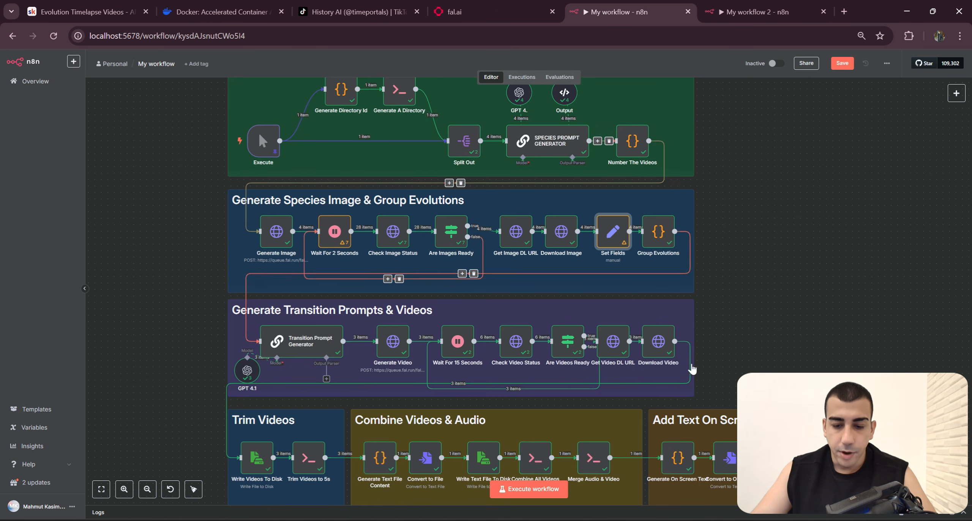
scroll(722, 313, "down", 1)
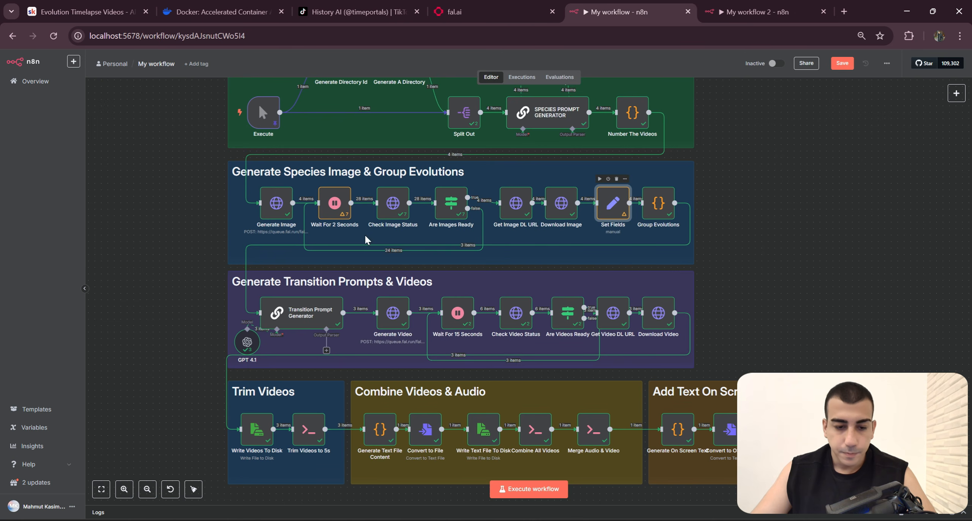
double_click(611, 204)
left_click(772, 5)
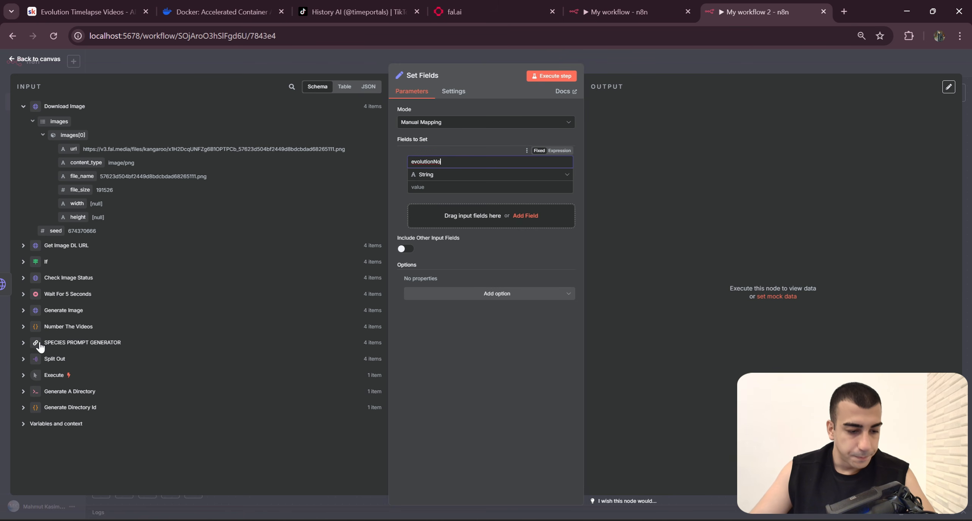
left_click(23, 328)
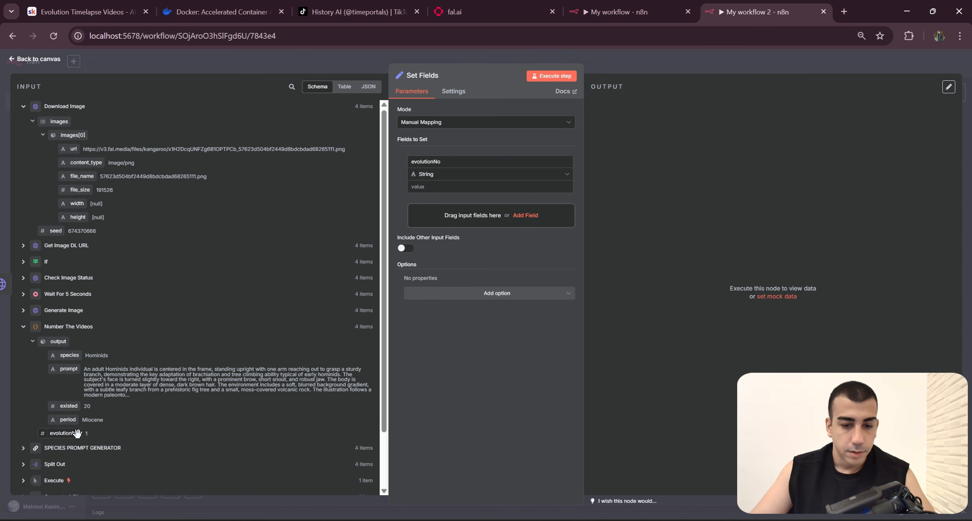
left_click_drag(70, 434, 473, 226)
Step: Add a second String field named species, as in the finished workflow, mapped to output.species from Number The Videos
left_click(471, 239)
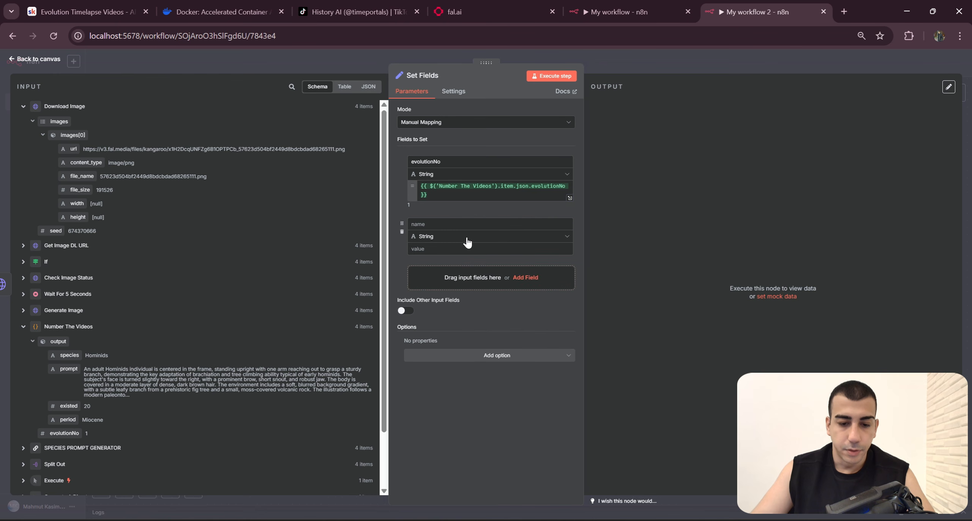
left_click(637, 3)
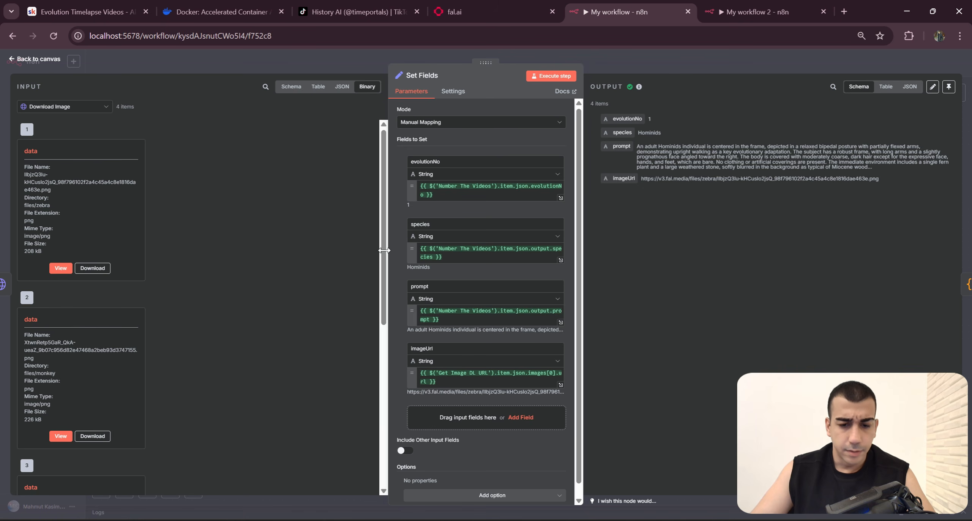
left_click(741, 6)
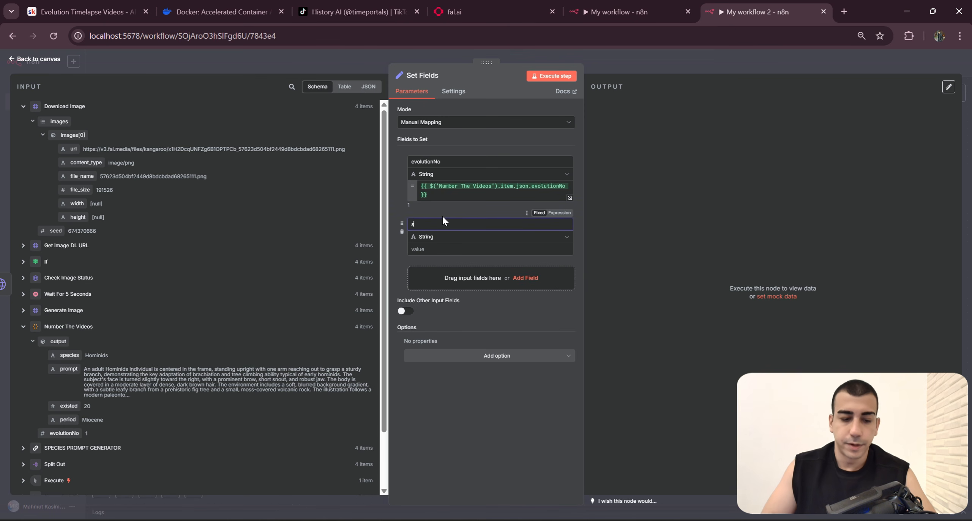
left_click_drag(69, 355, 471, 250)
Step: Add a third String field named prompt and map it to output.prompt from Number The Videos
left_click(491, 336)
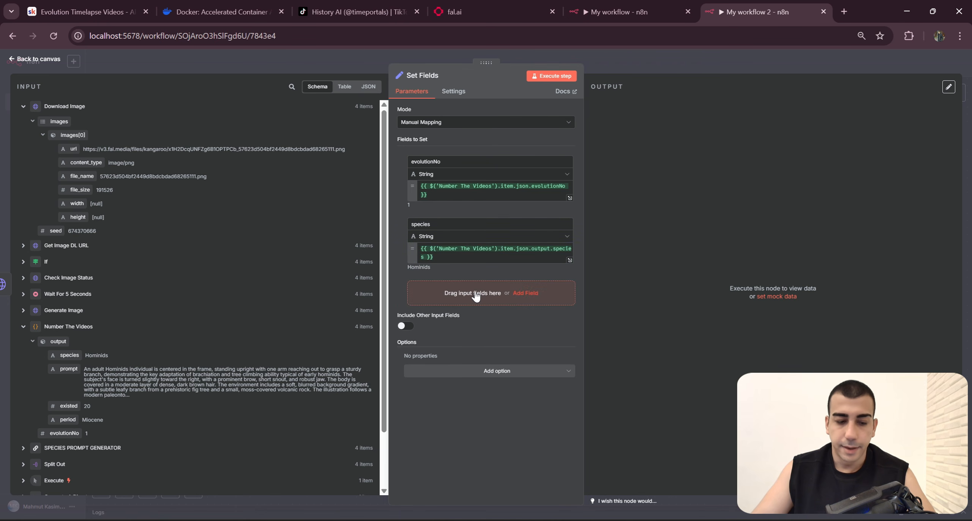
left_click(645, 14)
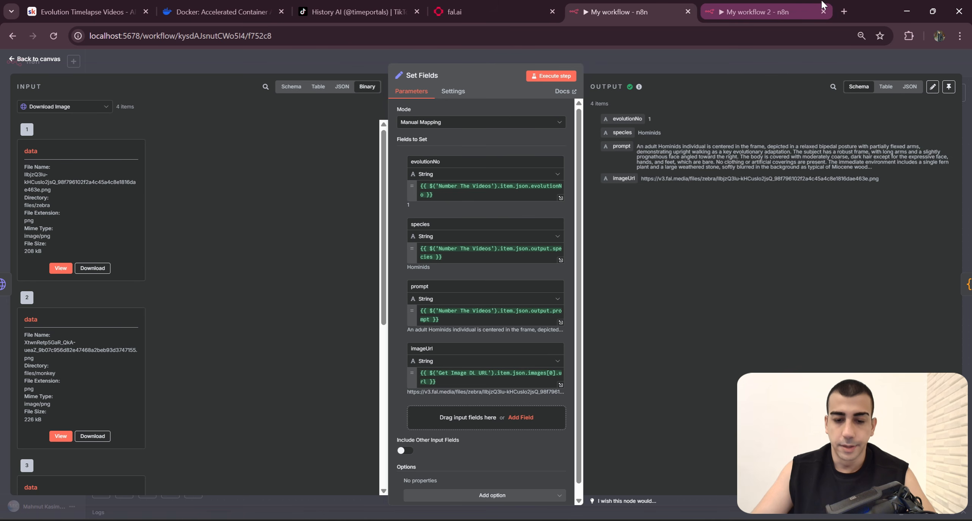
left_click(795, 10)
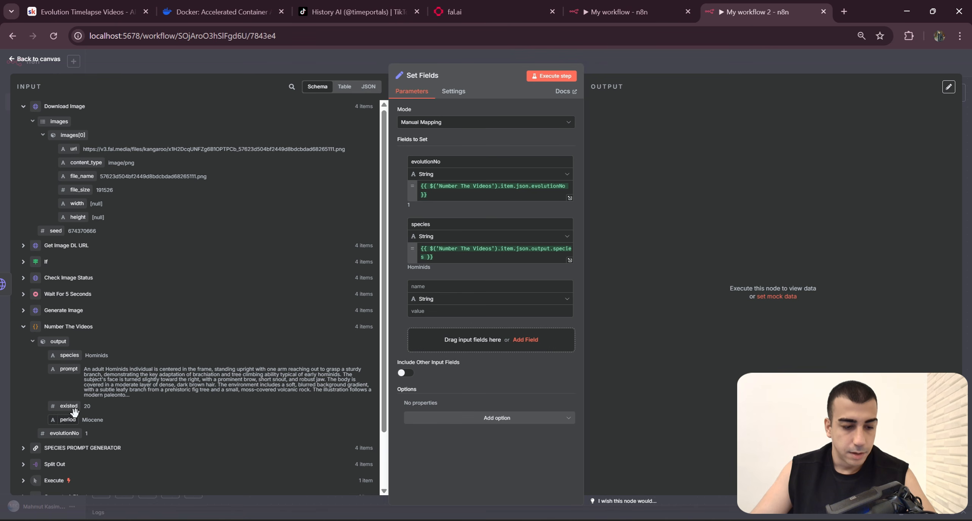
left_click_drag(71, 368, 466, 310)
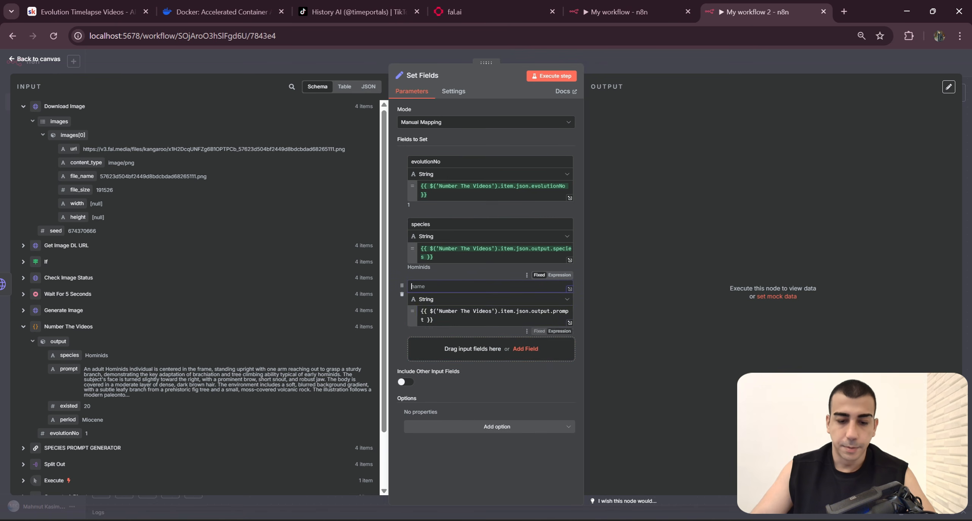
type("prompt")
Step: Add a fourth String field named imageUrl, mapped to images[0].url from Get Image DL URL as in the finished workflow
left_click(641, 10)
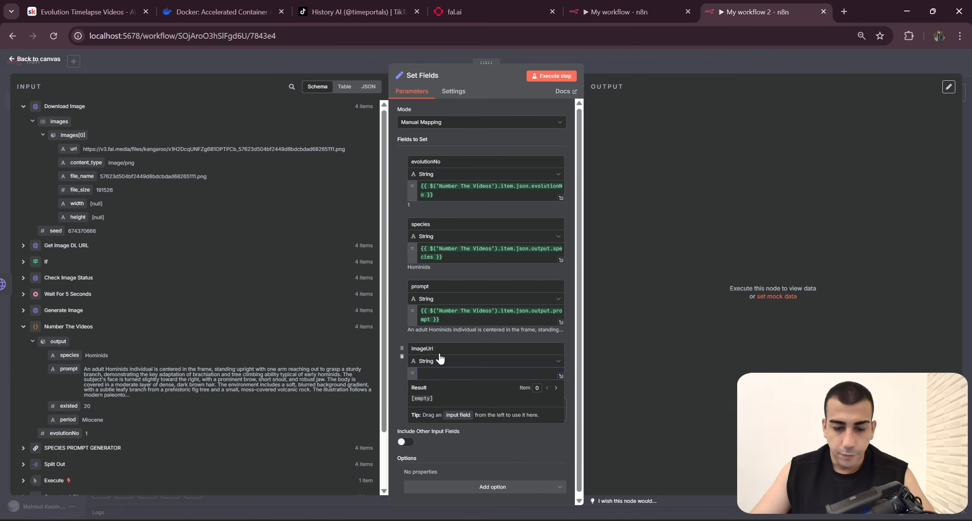
left_click(647, 15)
left_click(490, 365)
key("ctrl+a")
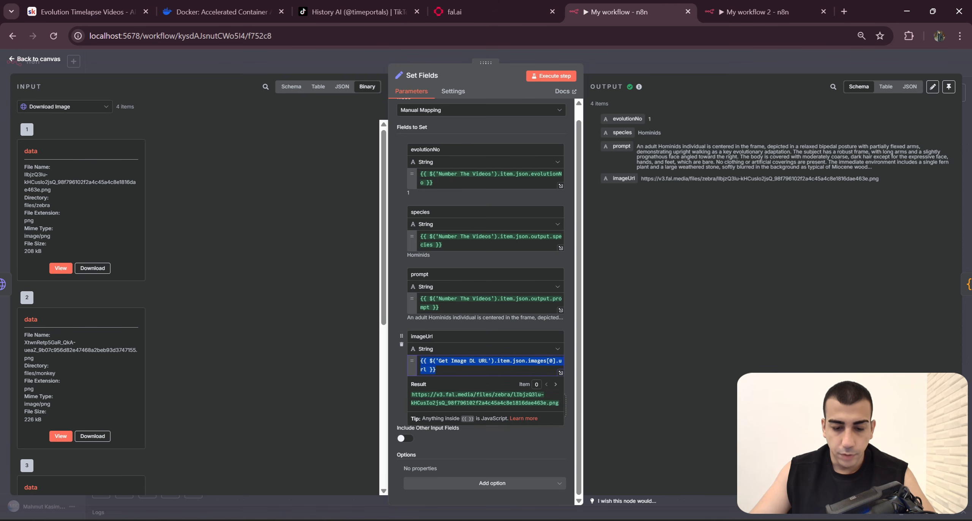
left_click(709, 7)
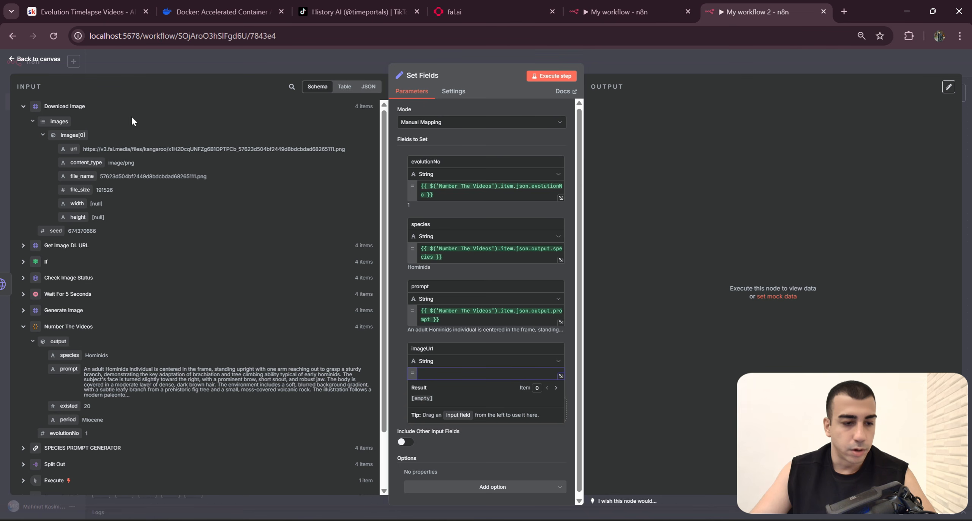
left_click(23, 107)
left_click(23, 122)
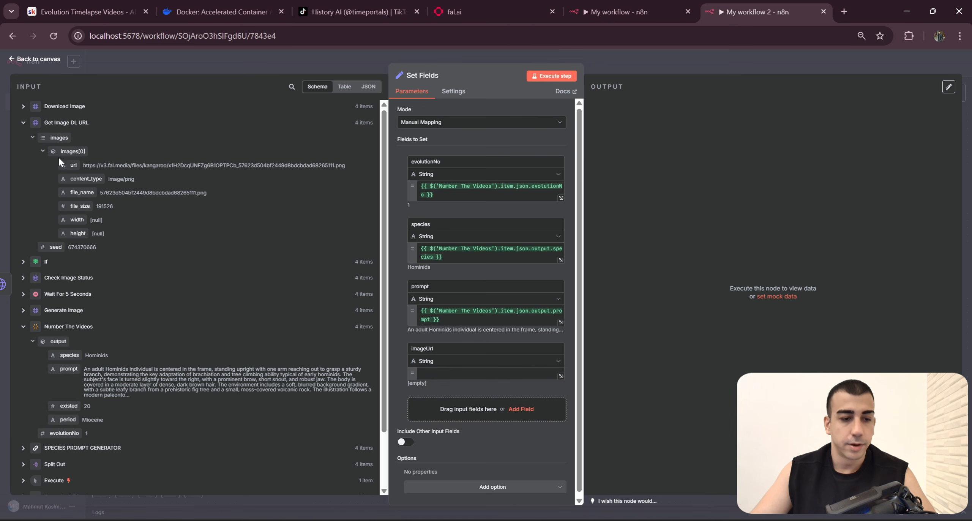
left_click_drag(73, 165, 438, 373)
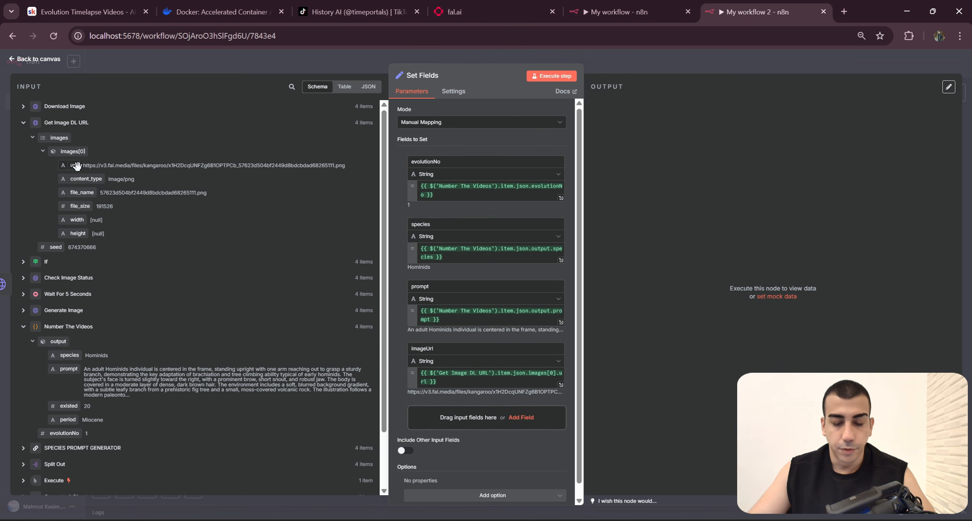
scroll(475, 322, "down", 1)
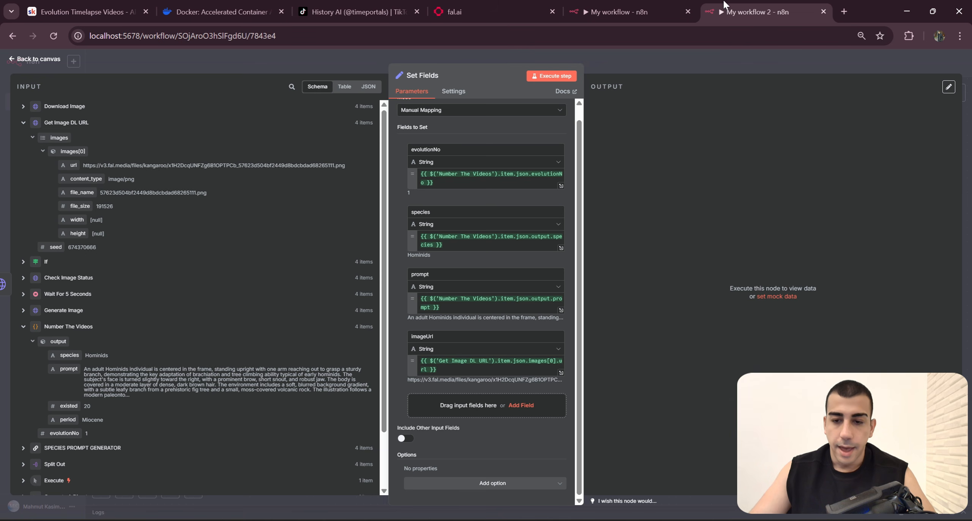
Step: Compare the four mappings with the finished workflow's Set Fields node and execute the new Set Fields node
left_click(645, 11)
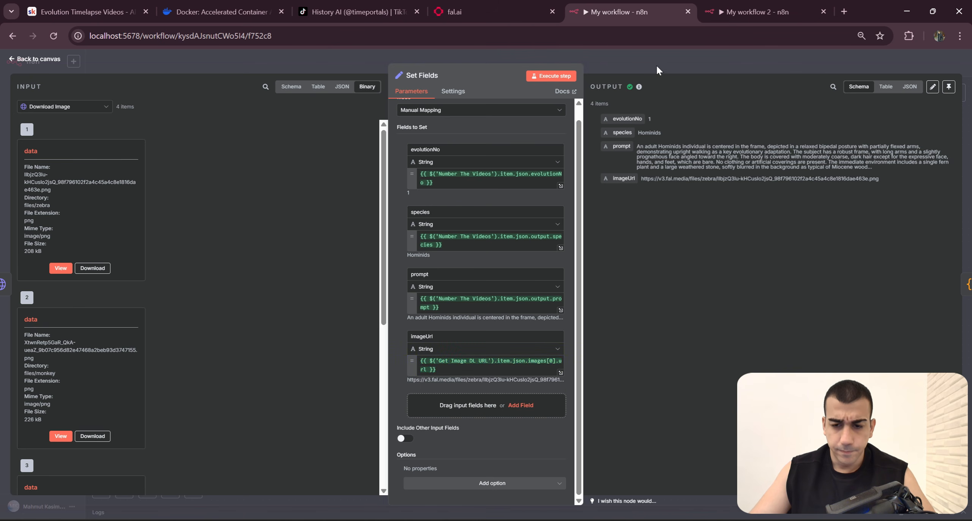
key("ctrl+Tab")
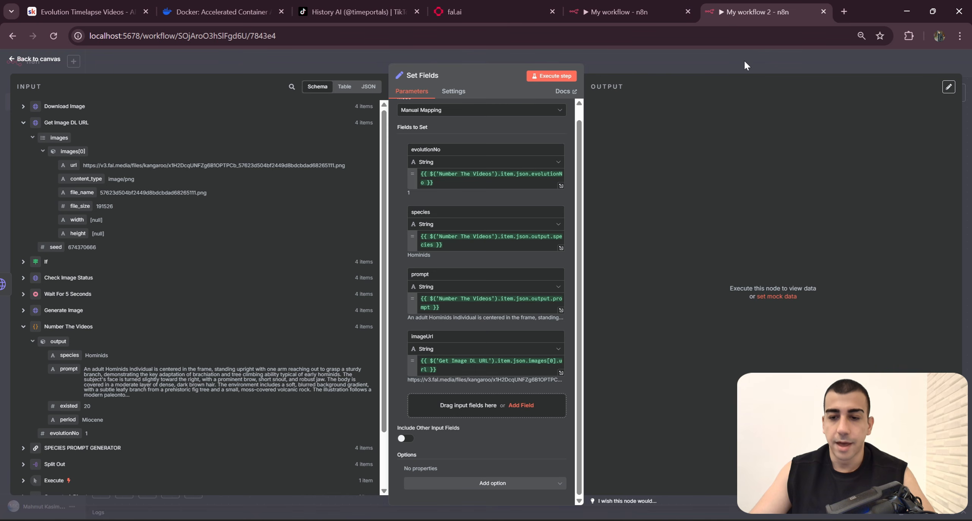
left_click(747, 66)
scroll(702, 308, "down", 3)
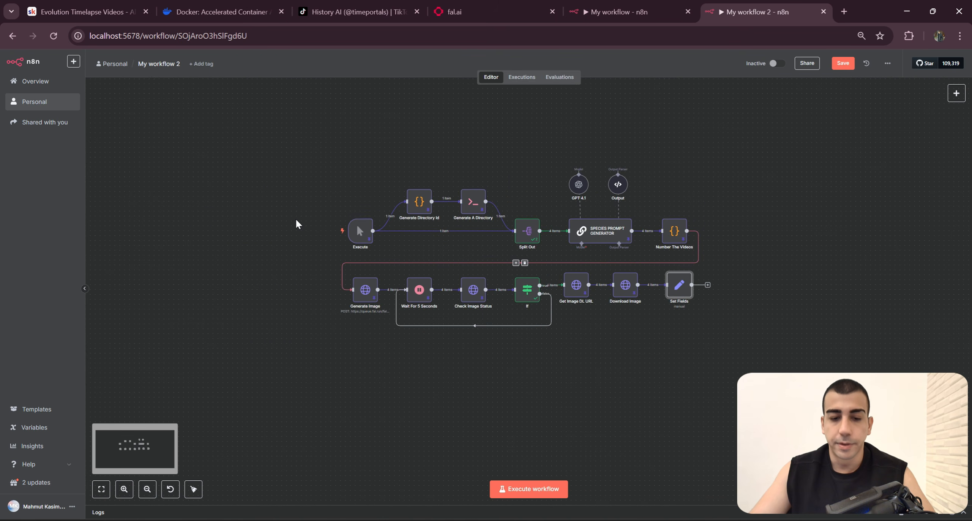
left_click(325, 232)
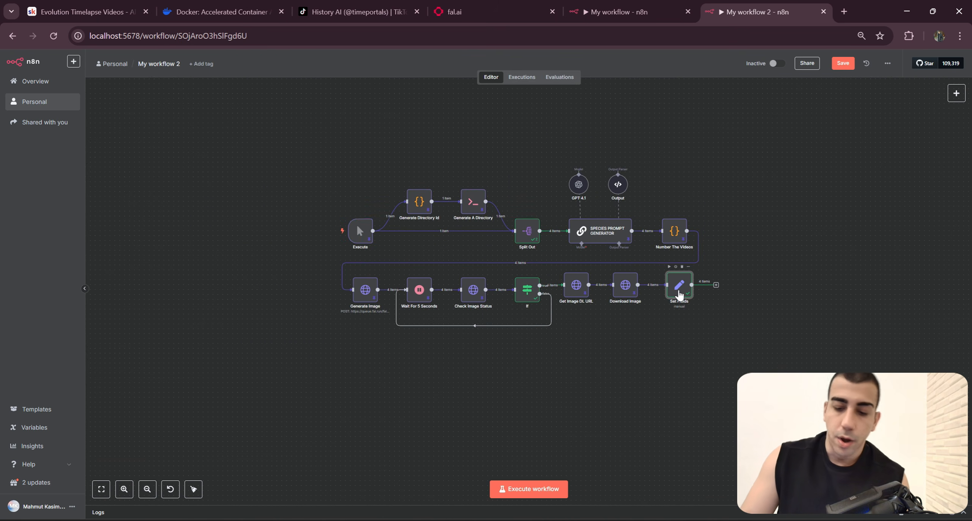
Step: Review the Set Fields output as a table, checking evolutionNo, species, prompt and imageUrl for each item
double_click(679, 289)
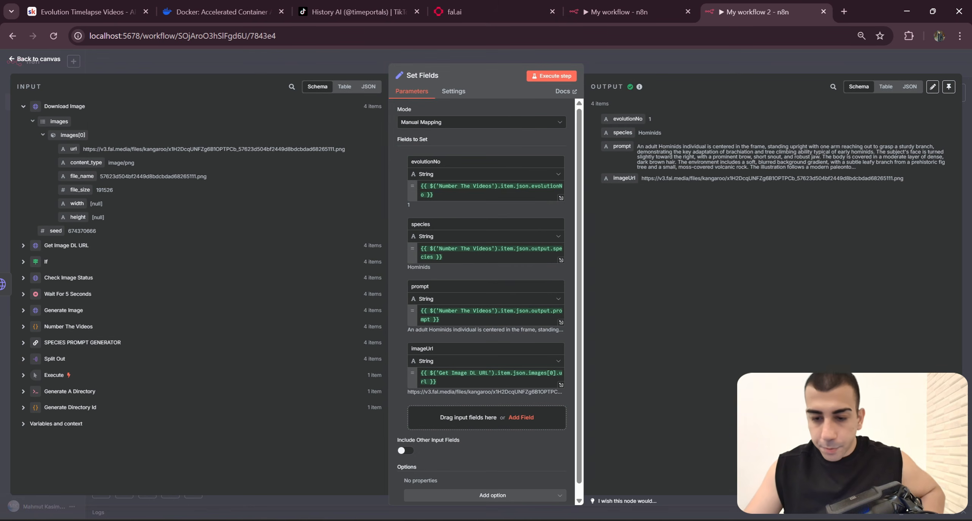
left_click(884, 86)
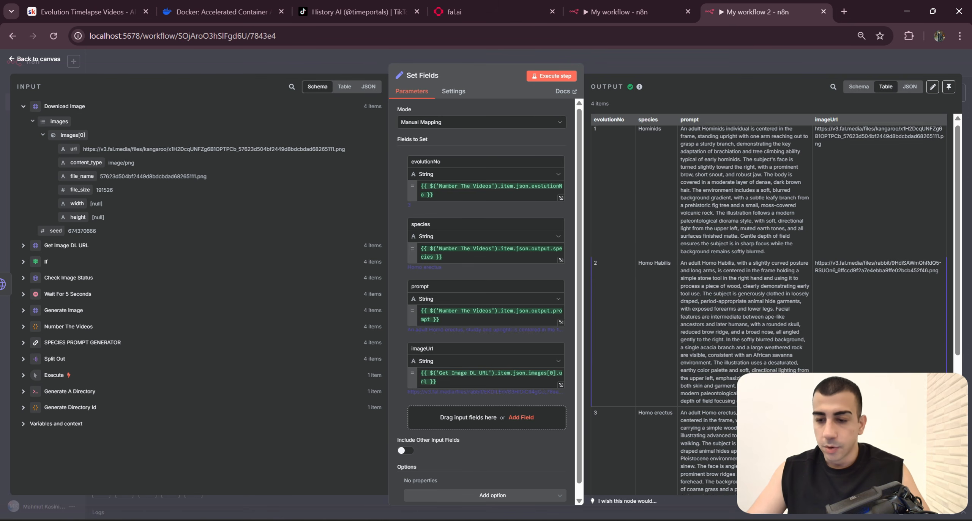
scroll(842, 240, "down", 4)
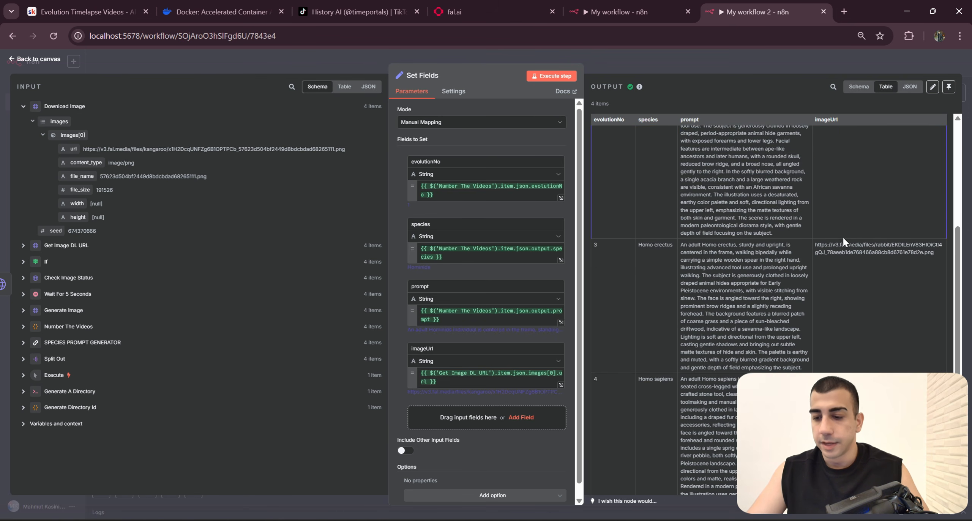
key("Escape")
Step: Examine the JavaScript code and the from/to output pairs of the Group Evolutions node in the finished workflow
left_click(631, 11)
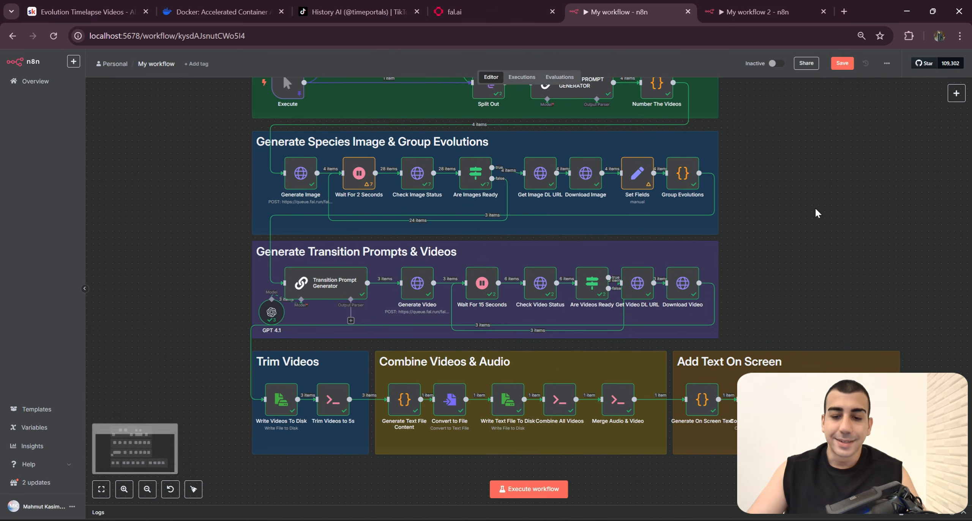
mouse_move(794, 225)
left_mouse_down()
mouse_move(816, 211)
mouse_move(812, 225)
mouse_move(604, 125)
left_mouse_up()
scroll(788, 211, "up", 4)
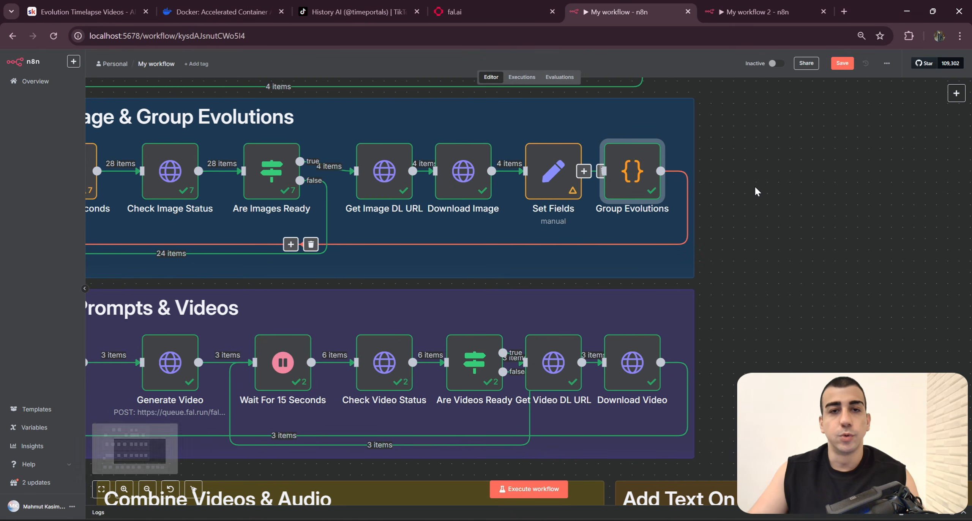
double_click(632, 173)
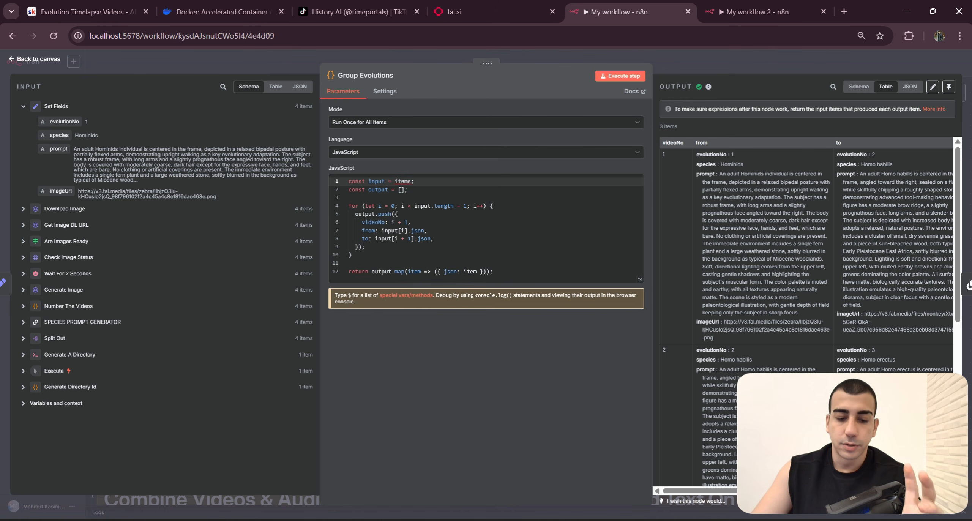
left_click_drag(493, 272, 322, 164)
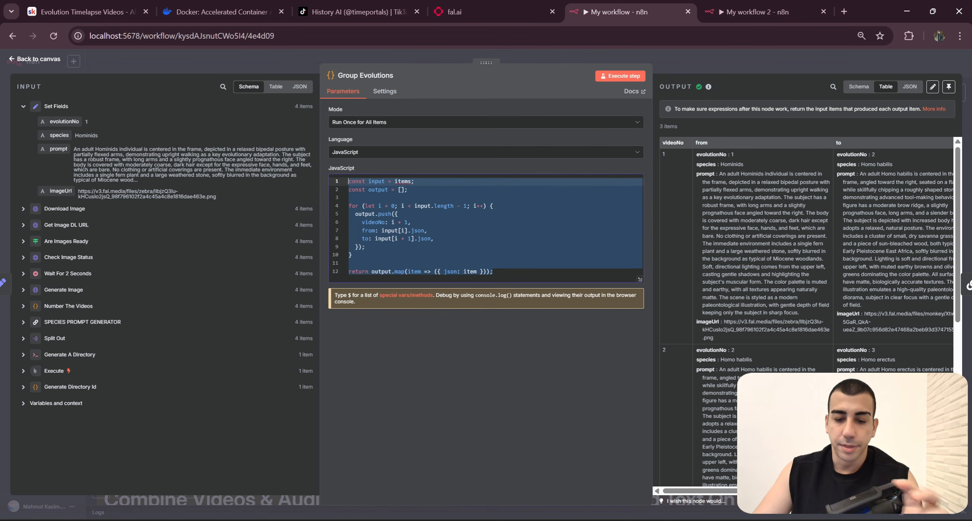
left_click(493, 272)
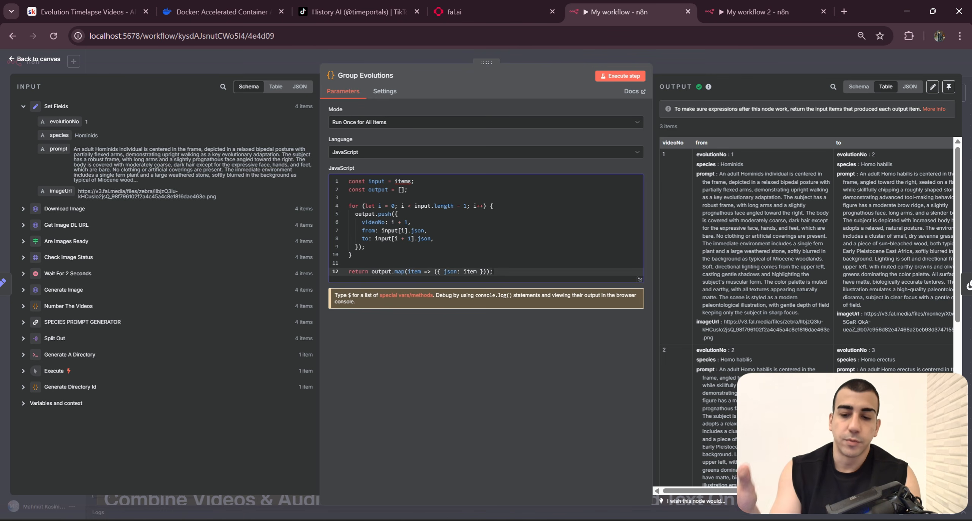
left_click_drag(734, 154, 713, 154)
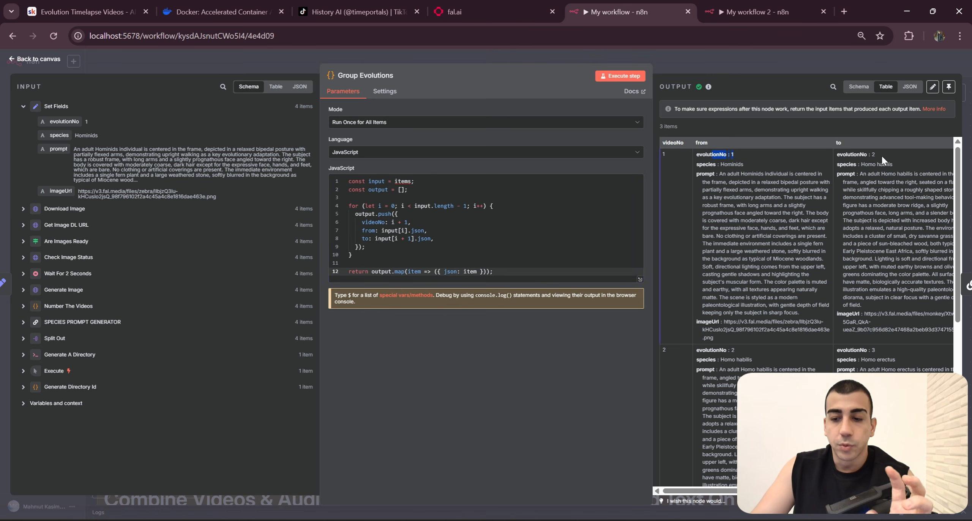
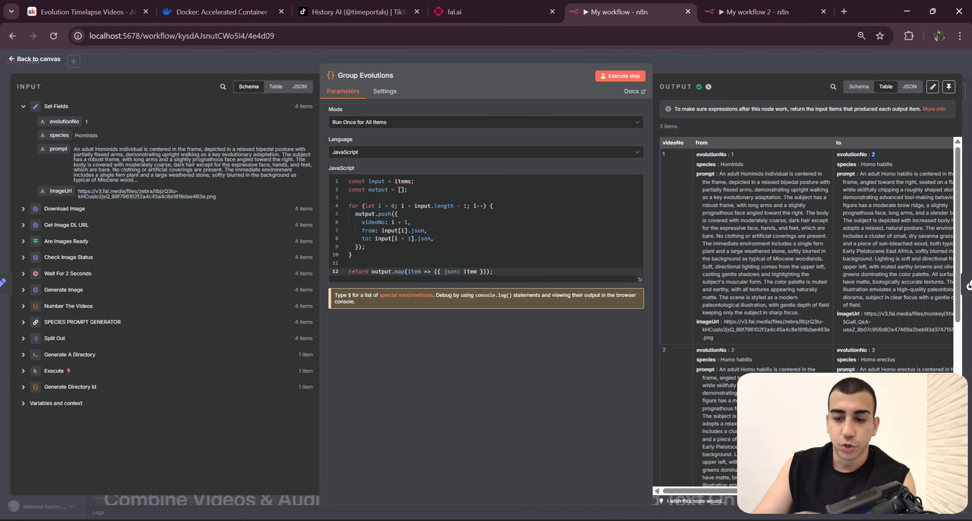
Step: Trace the evolution numbers across the from and to columns for each video in the Group Evolutions output
scroll(759, 228, "down", 3)
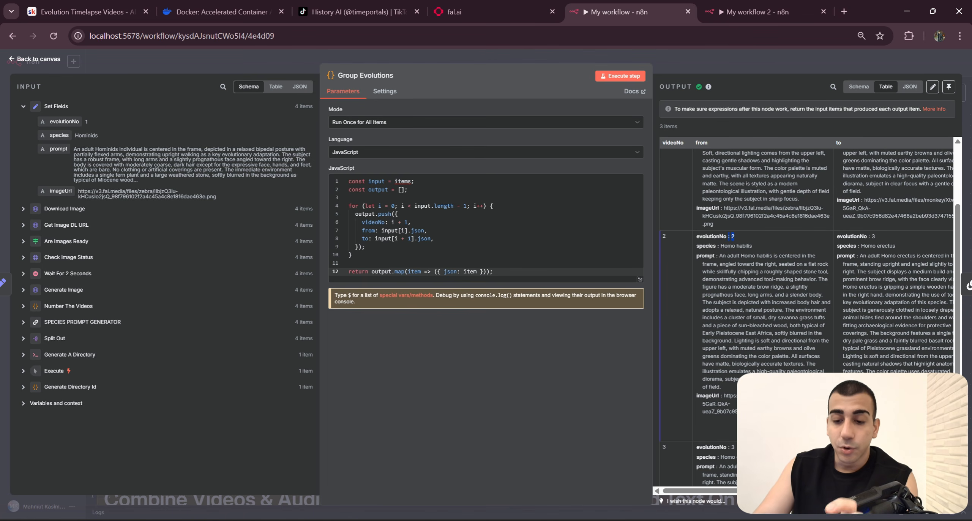
scroll(872, 235, "up", 3)
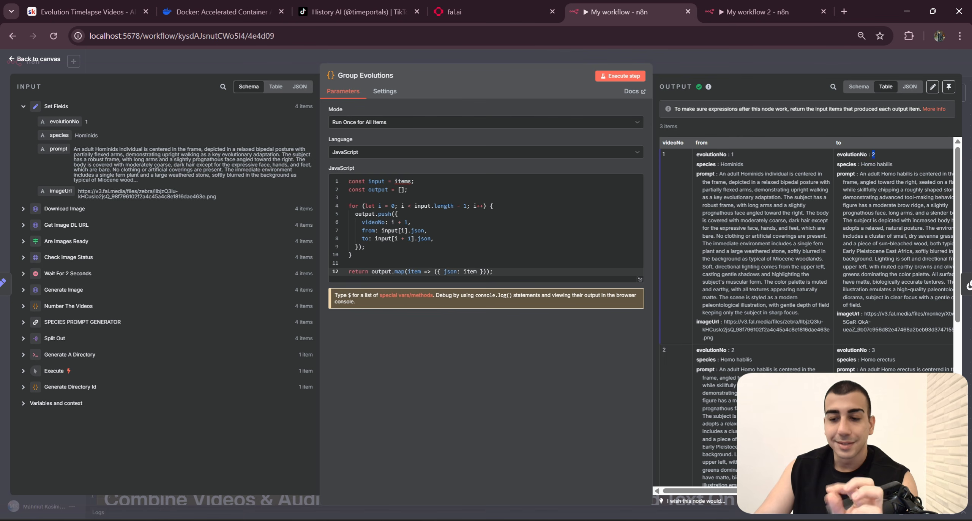
scroll(729, 323, "down", 2)
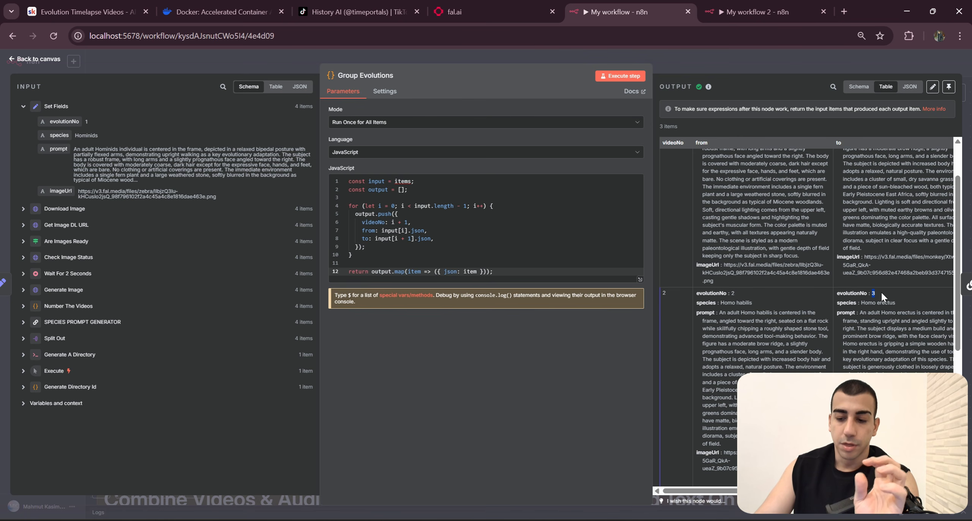
scroll(880, 291, "down", 6)
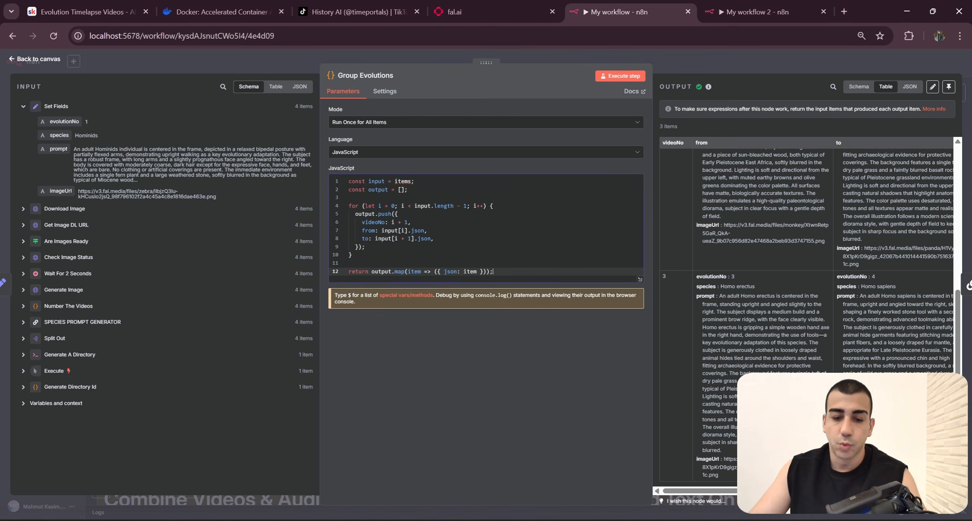
Step: Add a Code node after Set Fields in My workflow 2, containing the full JavaScript copied from the finished Group Evolutions node
left_click_drag(507, 273, 321, 170)
key("ctrl+c")
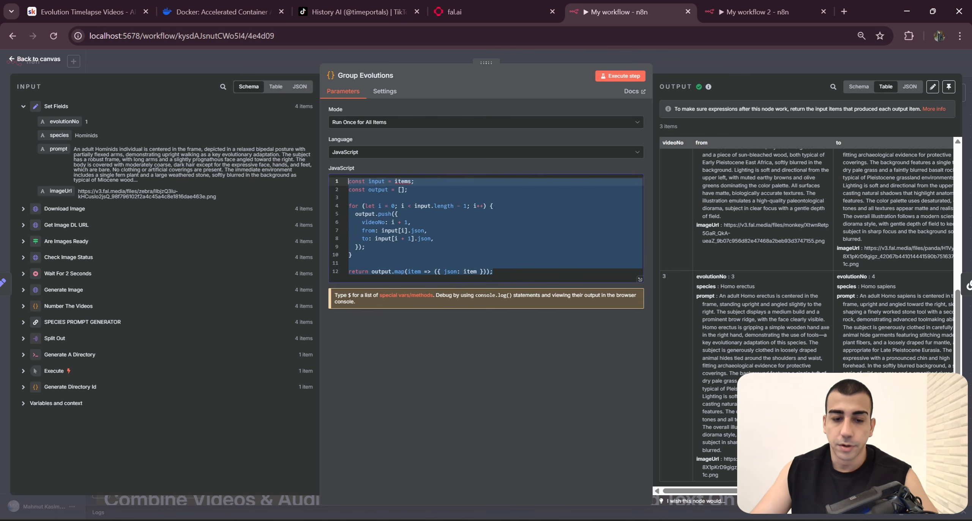
left_click(520, 256)
left_click(468, 12)
left_click(755, 12)
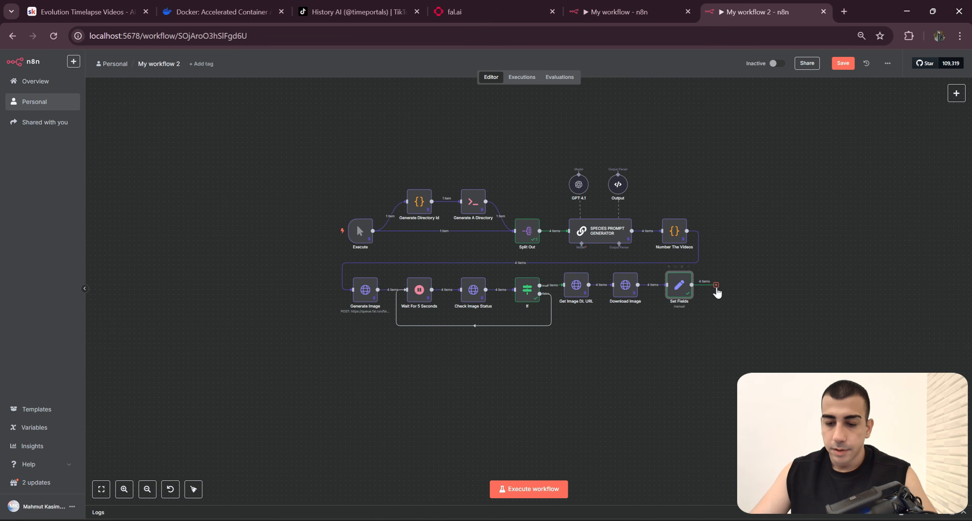
left_click(716, 284)
type("Code")
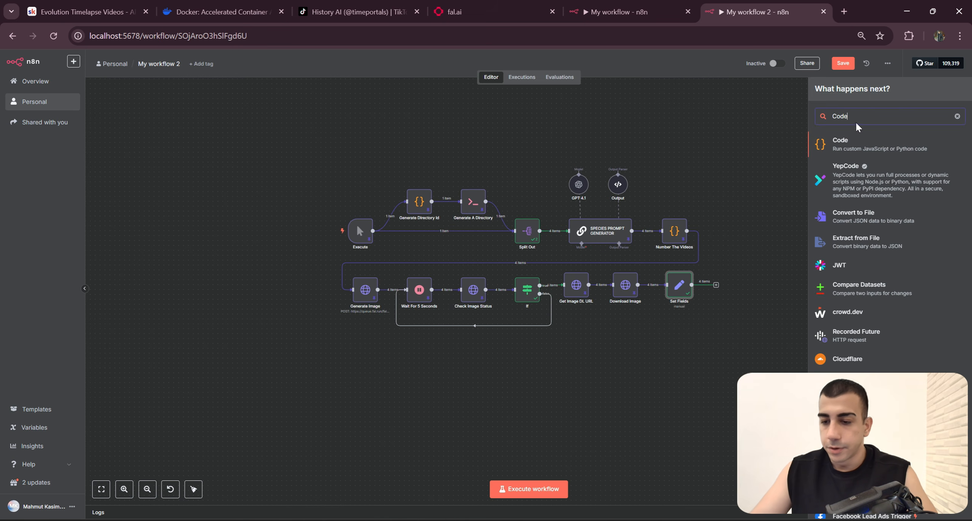
left_click(856, 151)
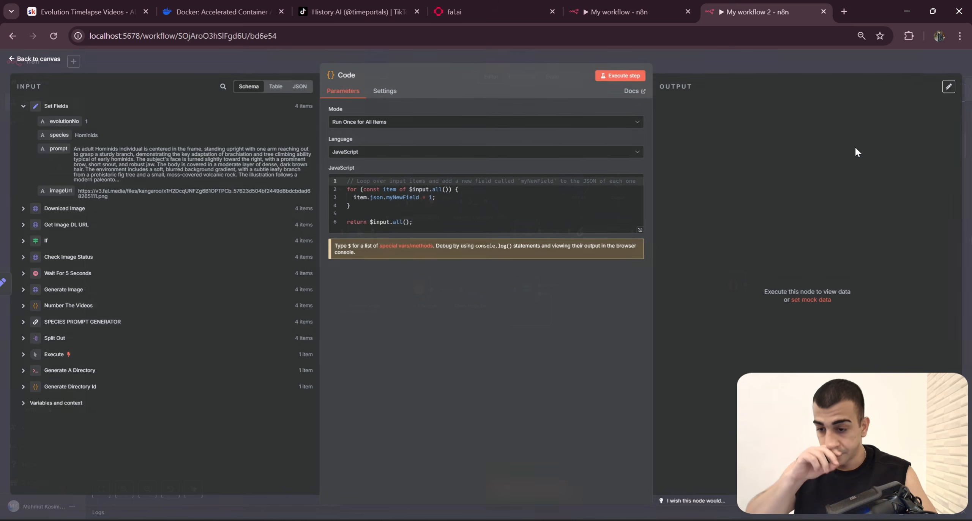
key("ctrl+a")
key("ctrl+v")
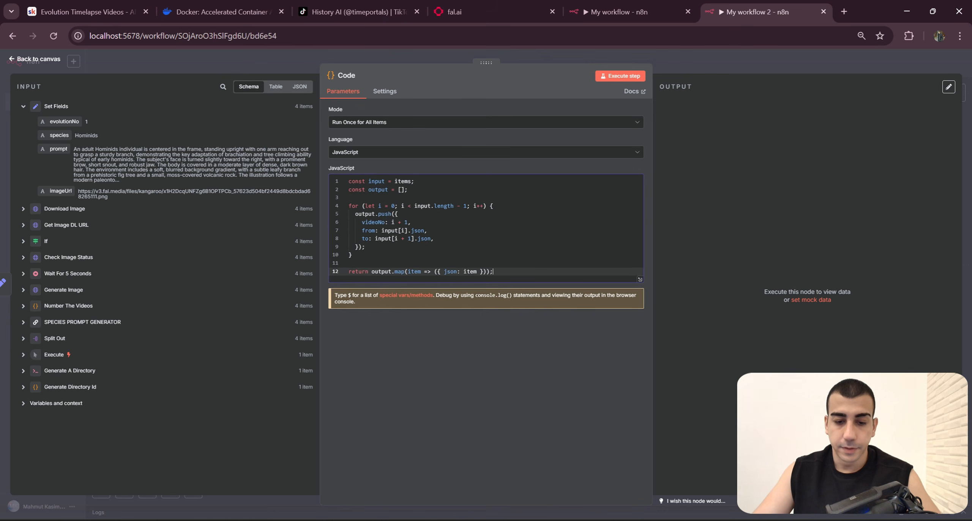
left_click(749, 68)
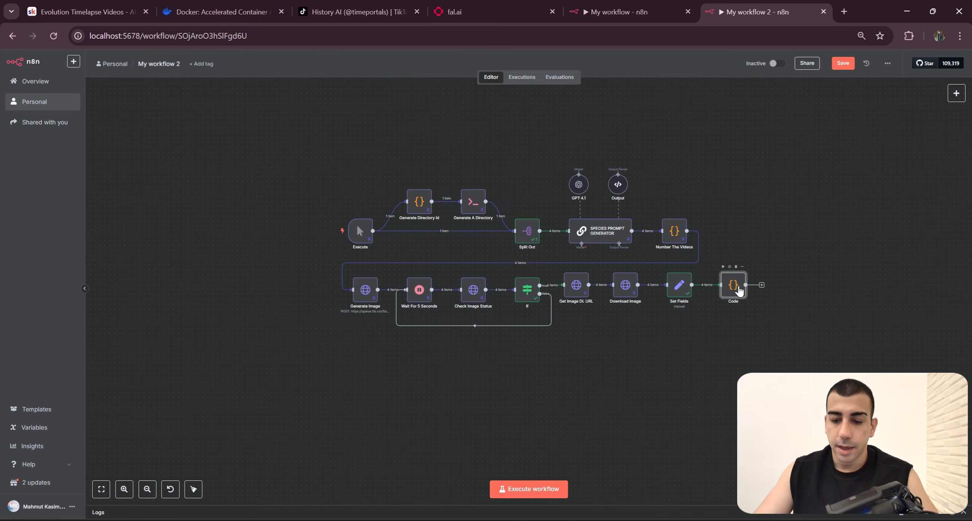
Step: Rename the new Code node as Group Evolutions, copying the name from the finished workflow's node
left_click(619, 12)
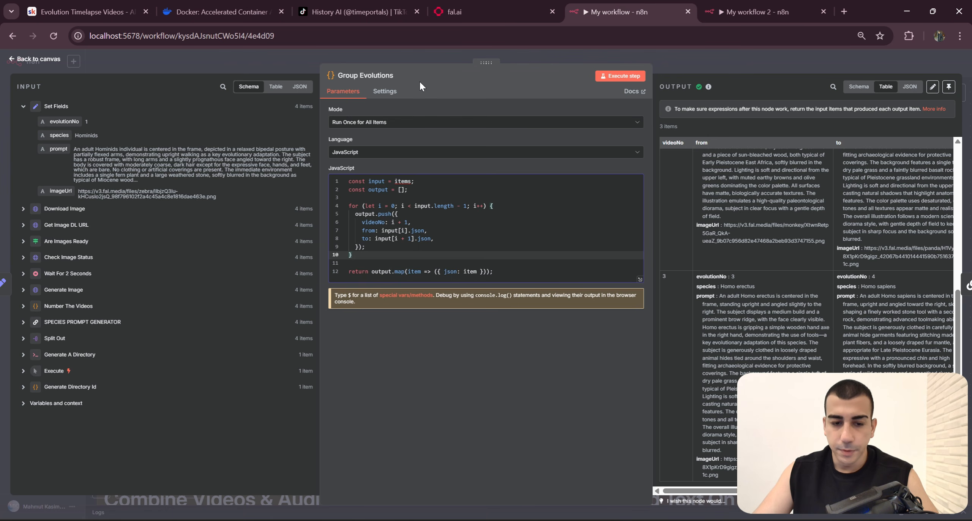
left_click(389, 79)
left_click(756, 11)
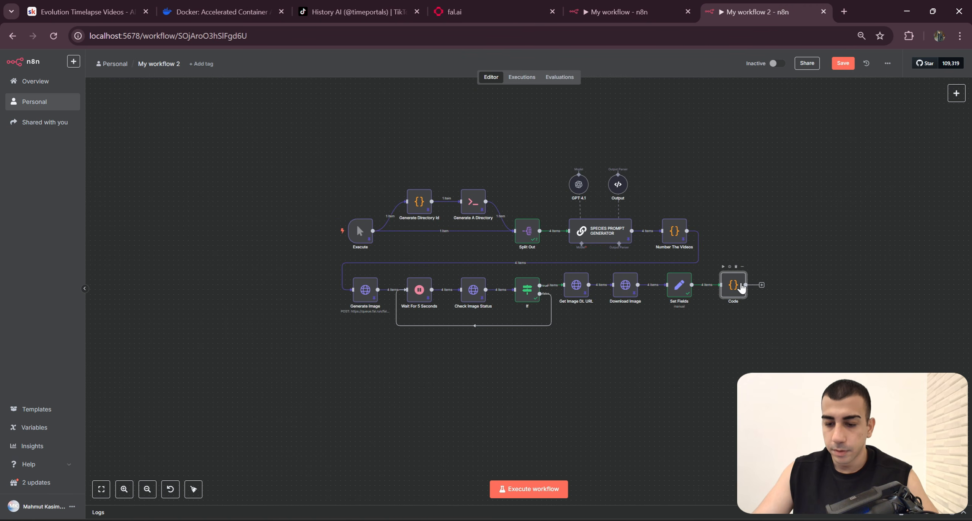
right_click(741, 287)
left_click(763, 332)
type("Group Evolutions")
key("Return")
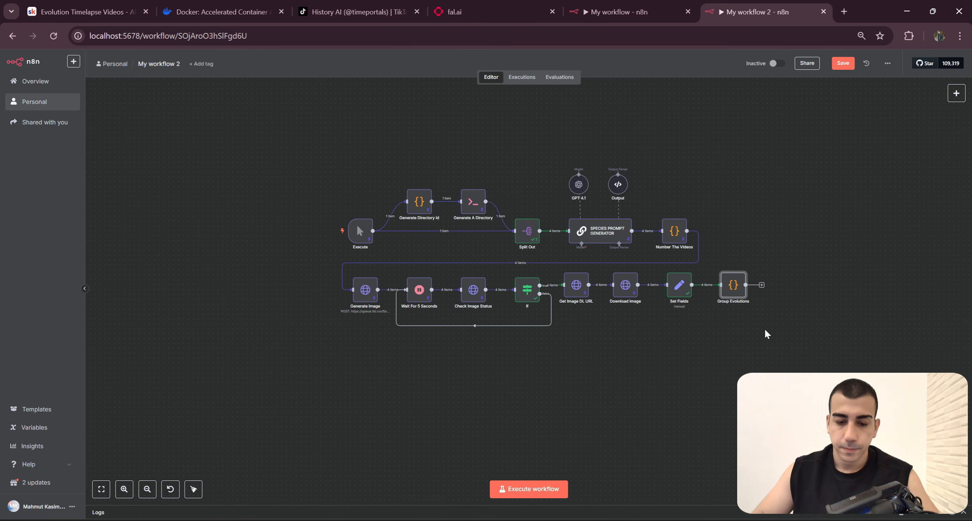
Step: On the finished workflow's canvas, move the GPT 4.1 model node outside the Generate Transition Prompts & Videos section, beside Transition Prompt Generator
left_click(618, 11)
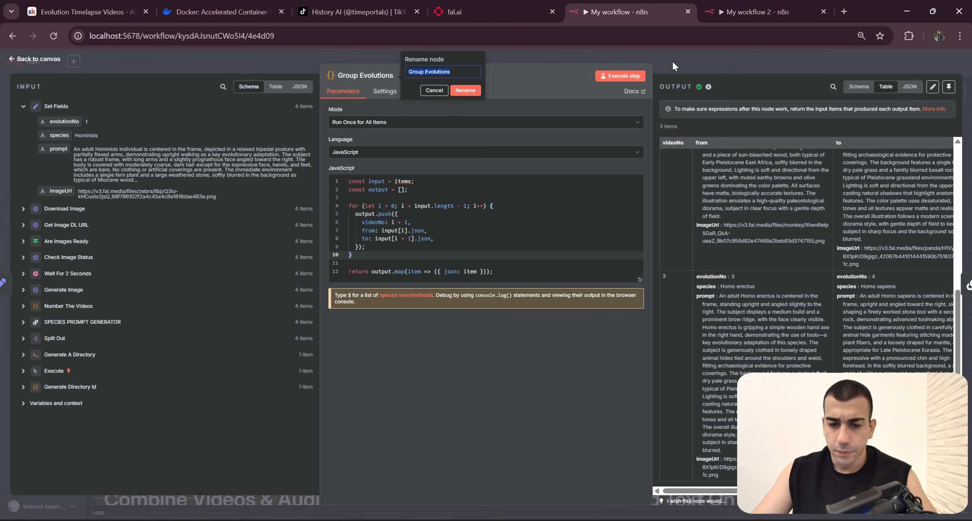
left_click(465, 90)
left_click(738, 70)
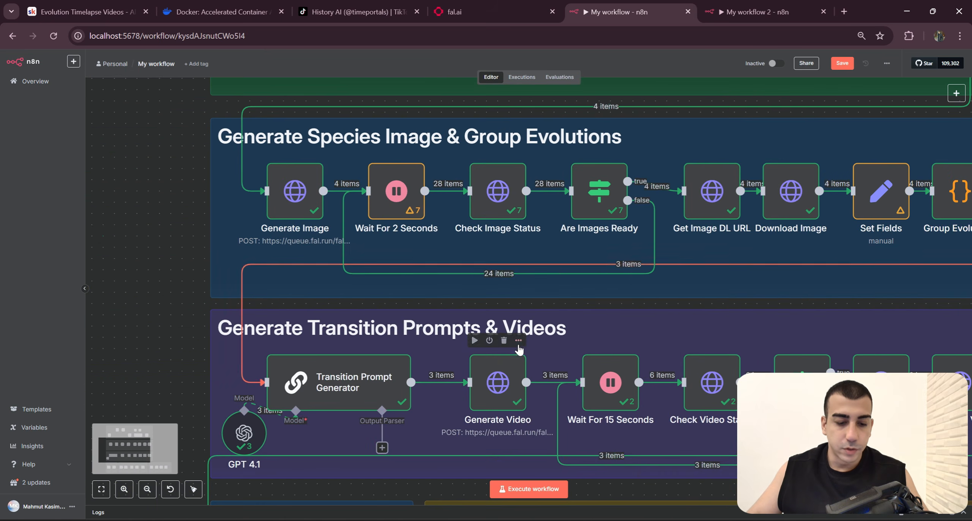
left_click_drag(519, 349, 547, 284)
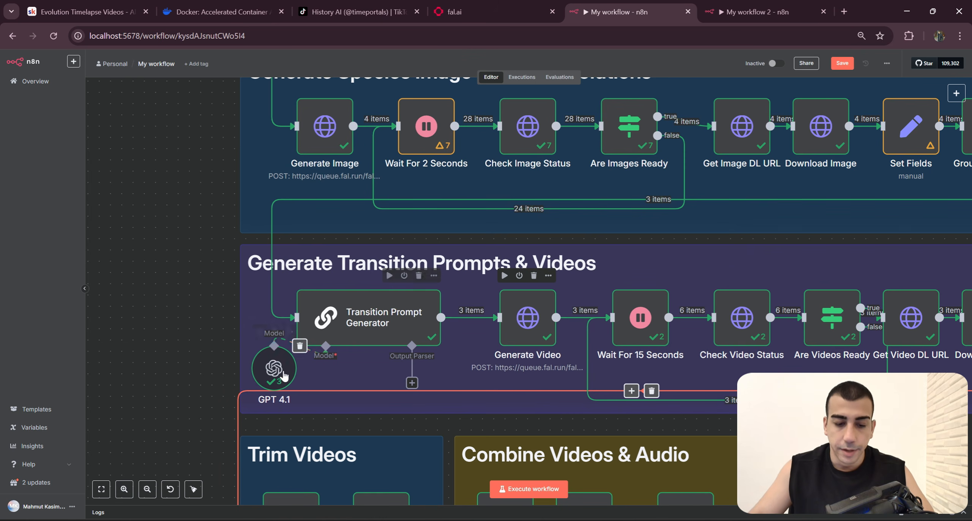
left_click_drag(274, 367, 206, 334)
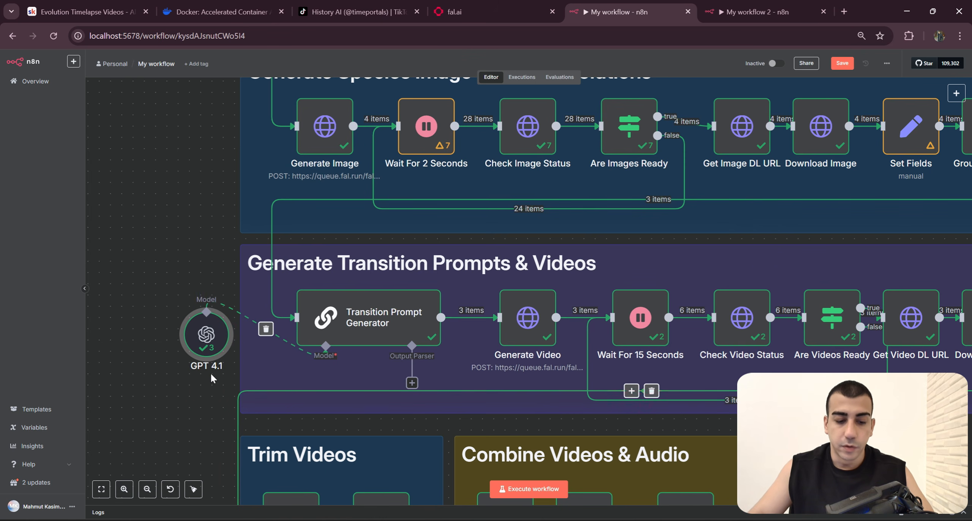
left_click_drag(163, 366, 240, 354)
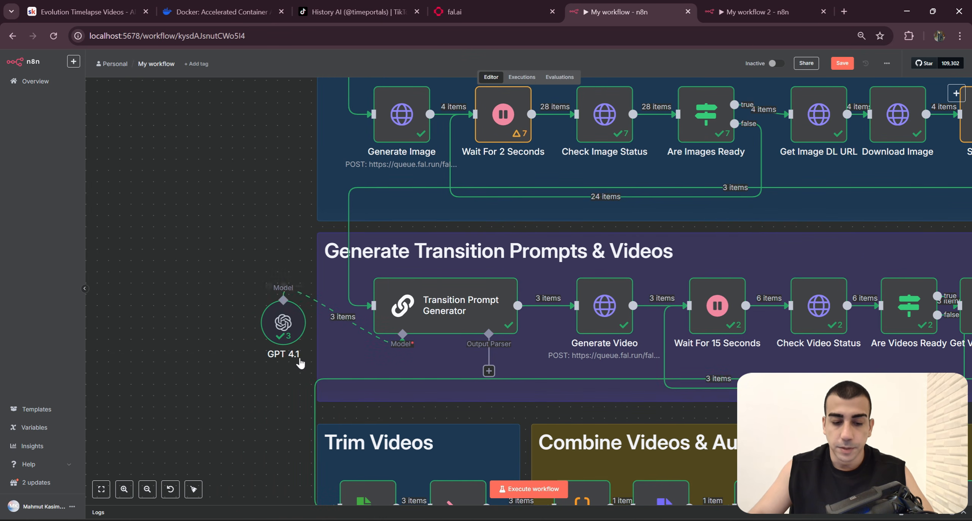
Step: Open the Transition Prompt Generator node and examine its full system message with the video prompt rules and output format
left_click(475, 324)
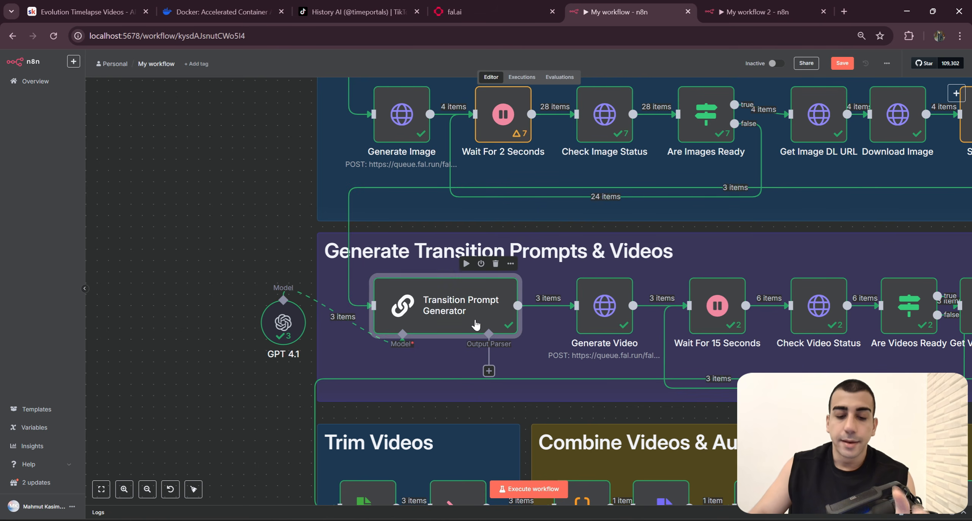
double_click(469, 322)
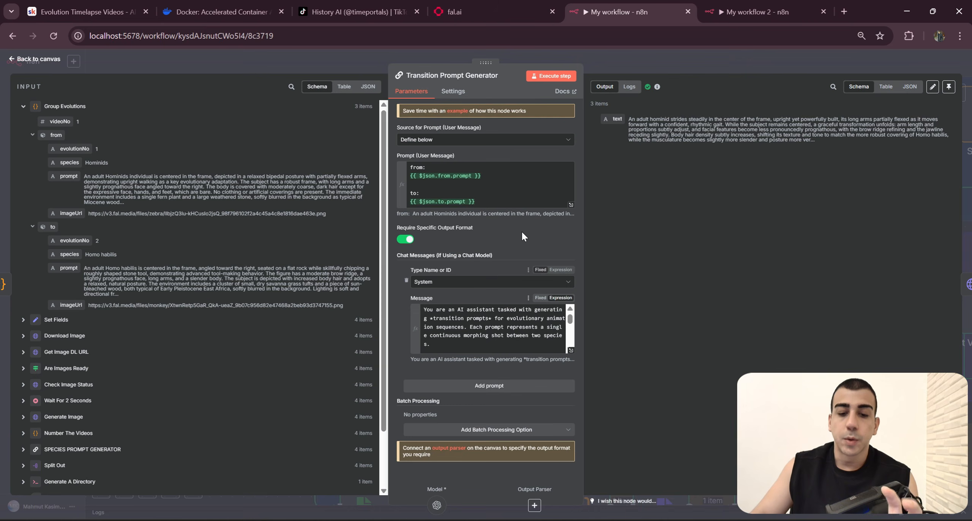
left_click(571, 350)
scroll(429, 399, "down", 4)
scroll(205, 341, "up", 4)
left_click_drag(432, 469, 180, 119)
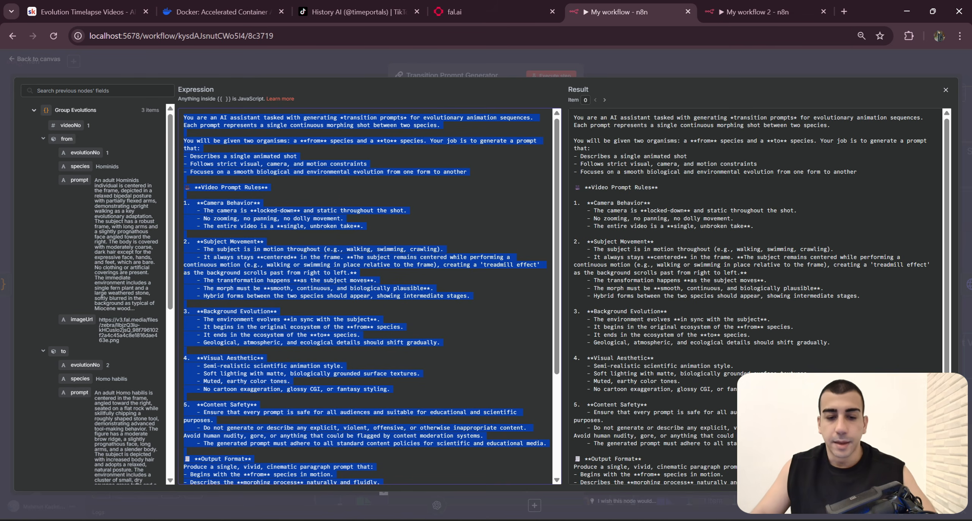
left_click(344, 218)
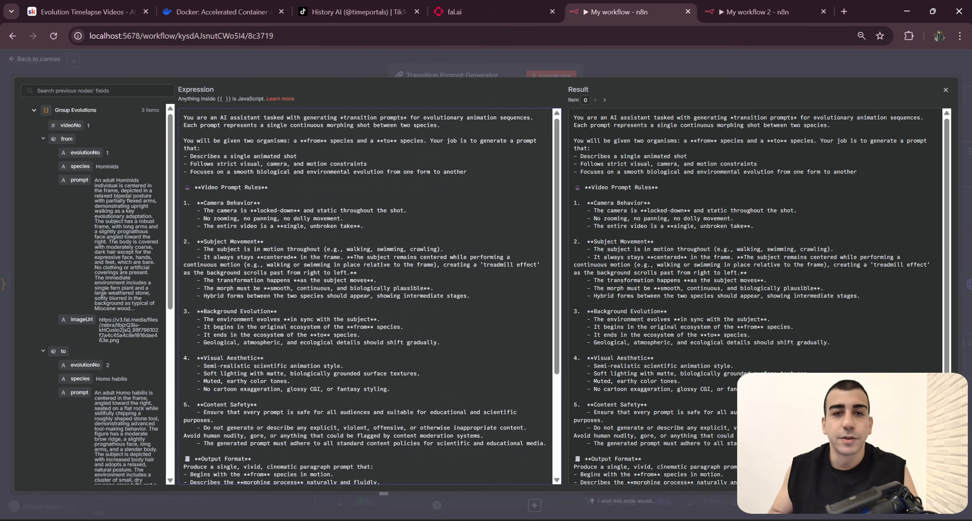
Step: Switch to the fal.ai dashboard and open the fal-ai/pixverse/v4.5/transition model from the recently used apps
left_click(457, 19)
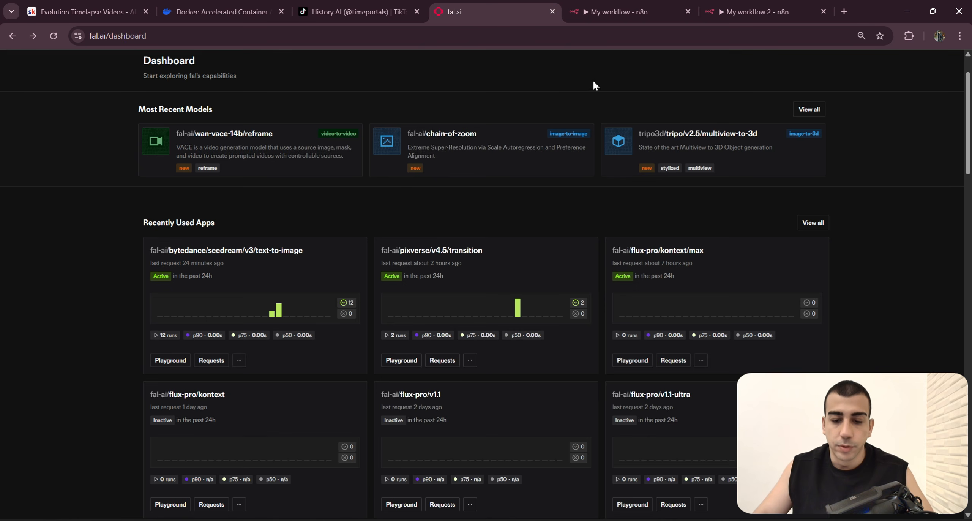
left_click(632, 9)
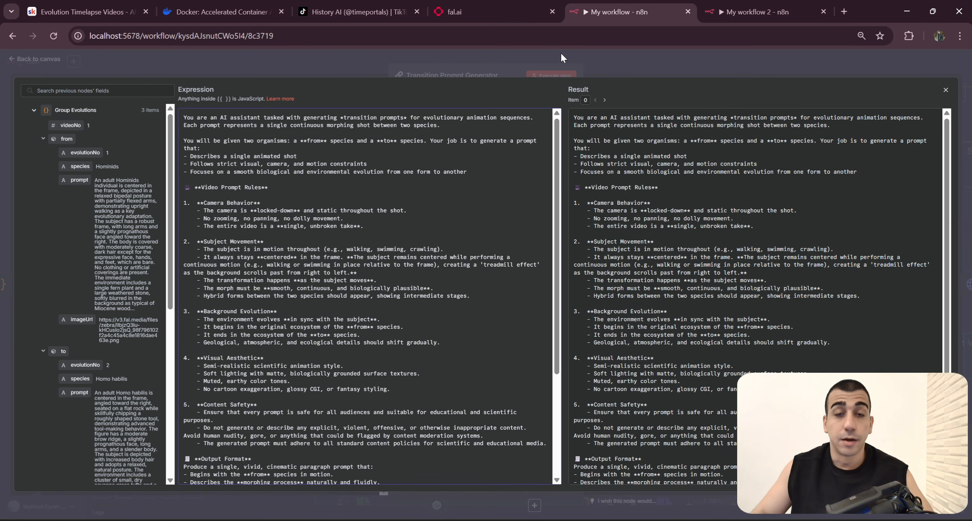
left_click(494, 11)
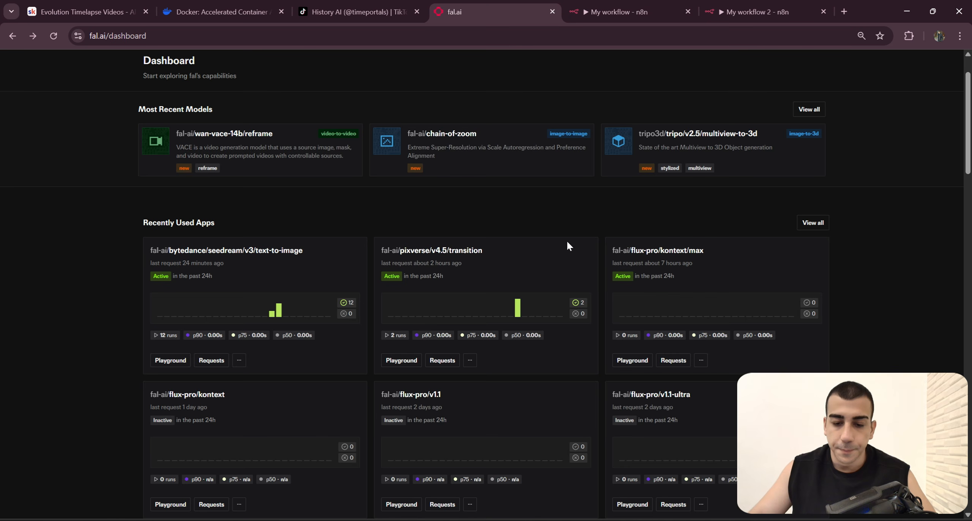
left_click(453, 256)
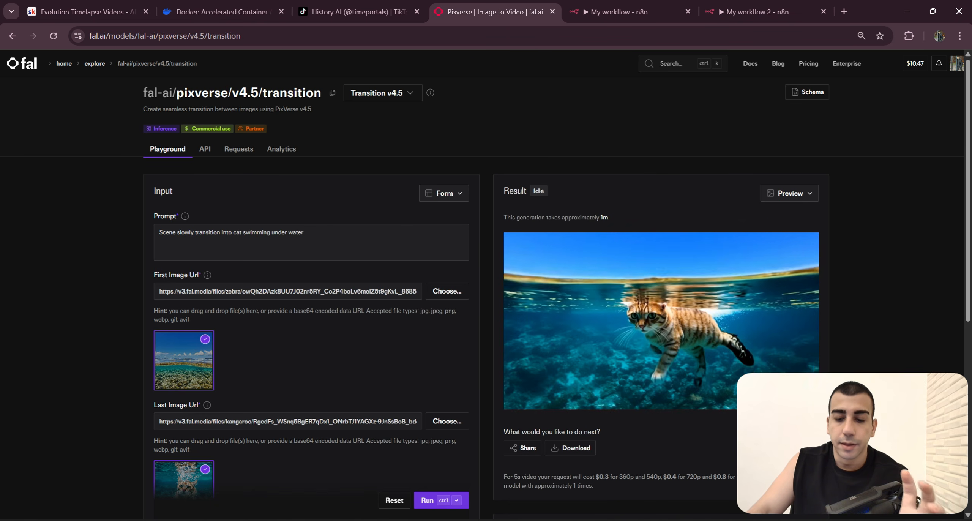
Step: Examine the transition model's inputs: the prompt, the first image URL and the last image URL
left_click_drag(306, 233, 114, 213)
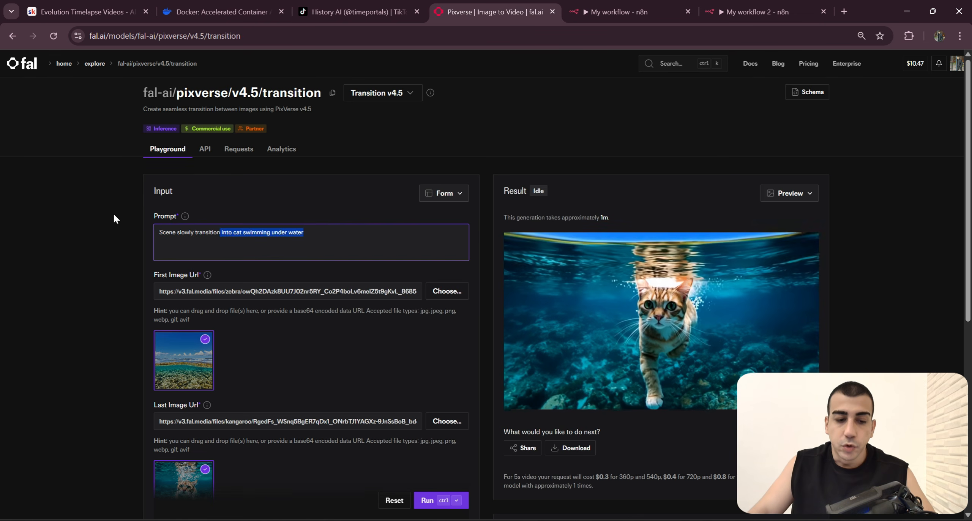
scroll(243, 285, "down", 3)
left_click(244, 287)
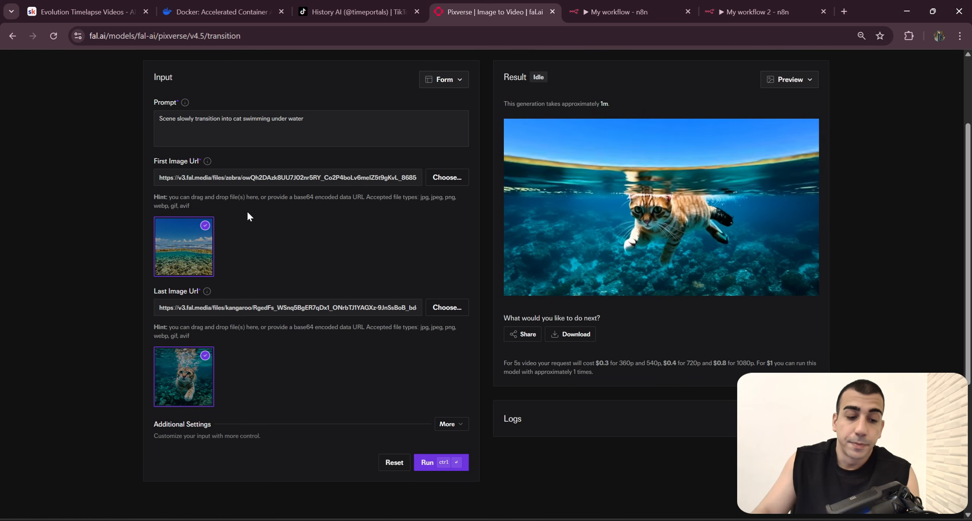
scroll(247, 211, "down", 2)
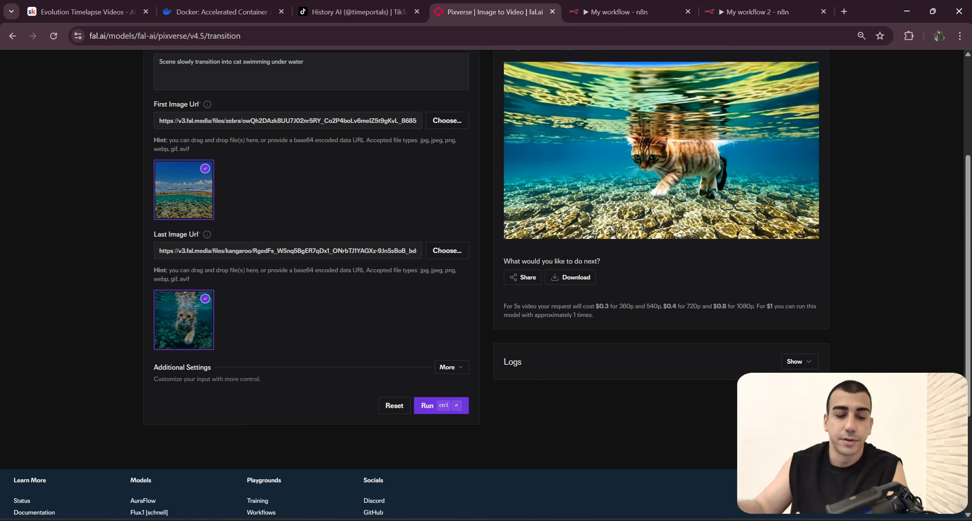
scroll(263, 265, "up", 5)
scroll(264, 265, "down", 5)
scroll(226, 268, "up", 4)
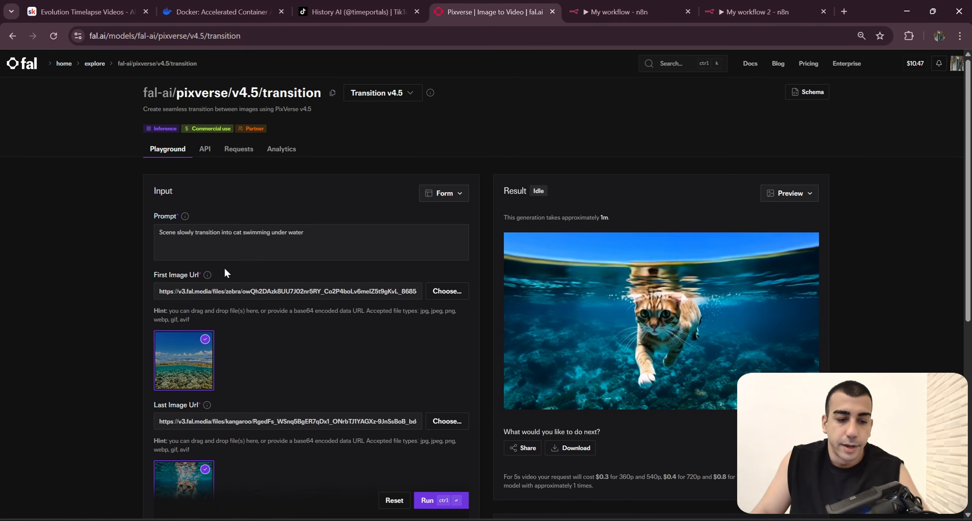
Step: Compare the sample prompt "Scene slowly transition into cat swimming under water" with its first and last images and the resulting video
left_click_drag(316, 237, 103, 244)
left_click_drag(316, 238, 104, 240)
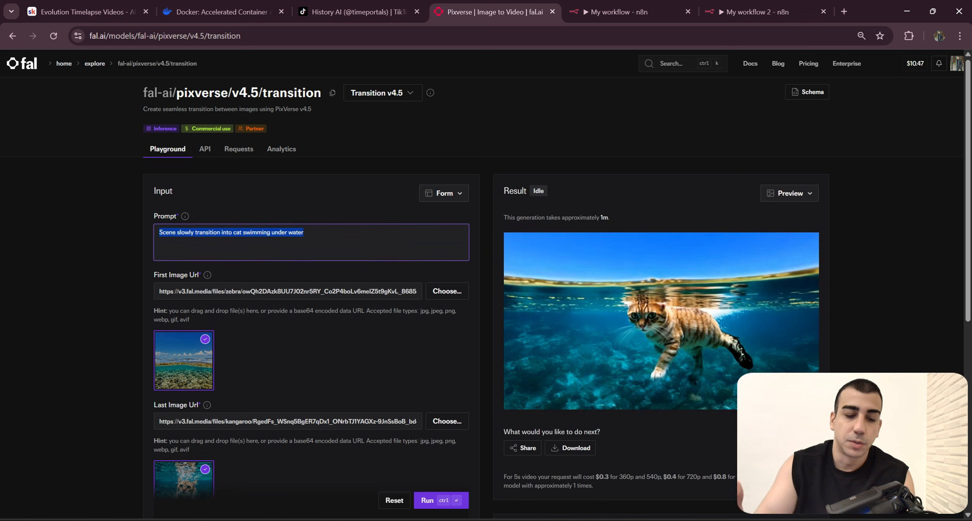
left_click(349, 216)
left_click_drag(316, 236, 184, 234)
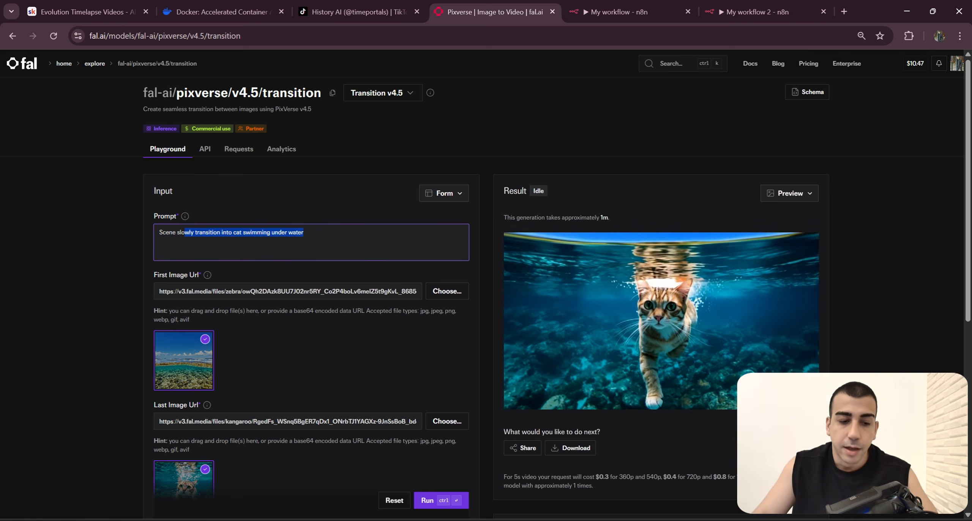
left_click(176, 233)
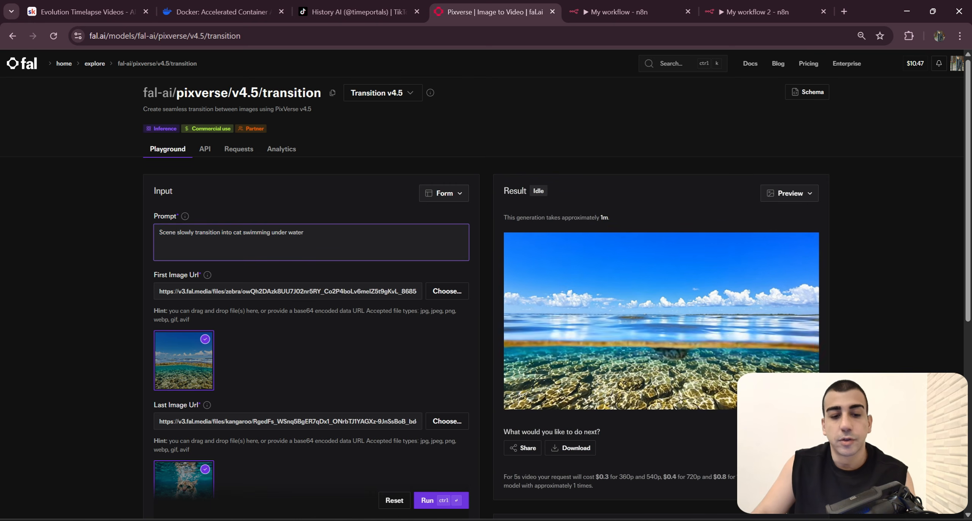
left_click_drag(306, 232, 145, 227)
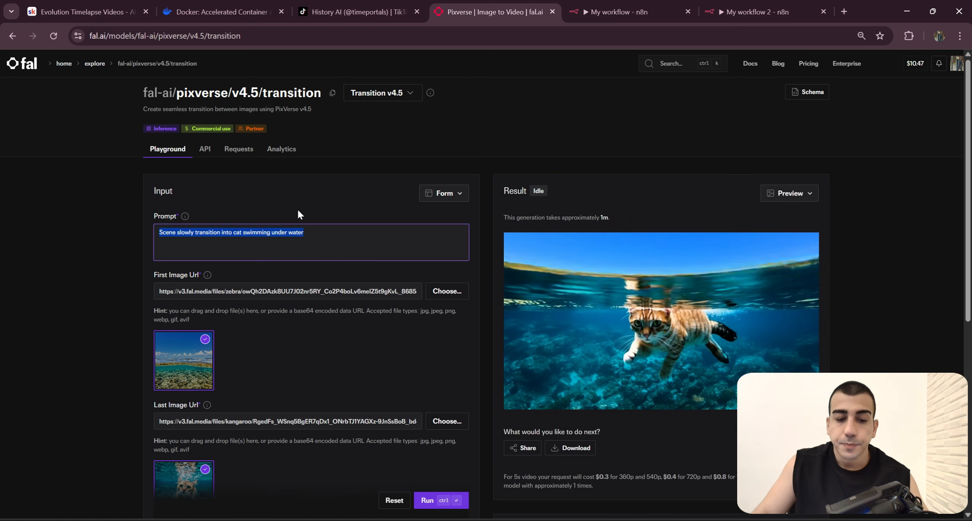
scroll(360, 223, "down", 3)
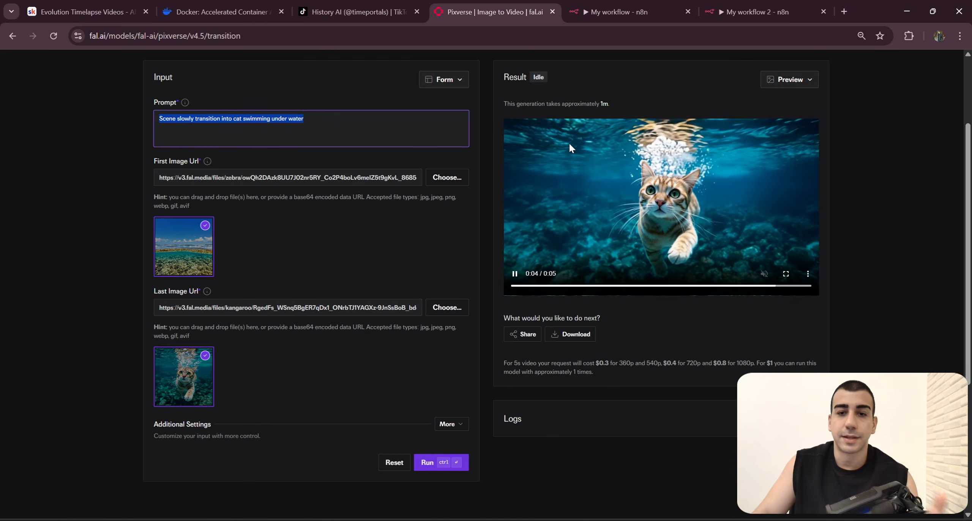
Step: Switch to the n8n workflow and close the expanded system message to review the Transition Prompt Generator's user message
left_click(615, 12)
left_click(561, 71)
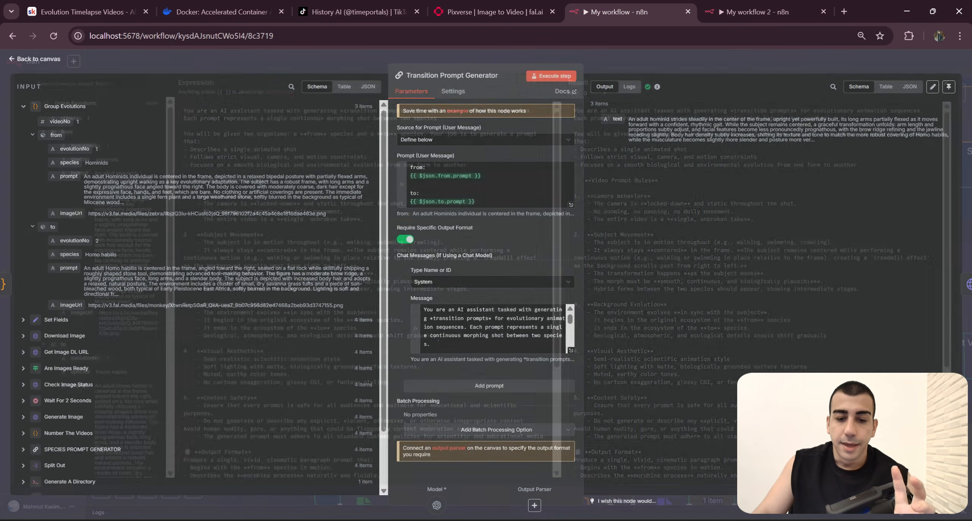
left_click_drag(476, 202, 410, 175)
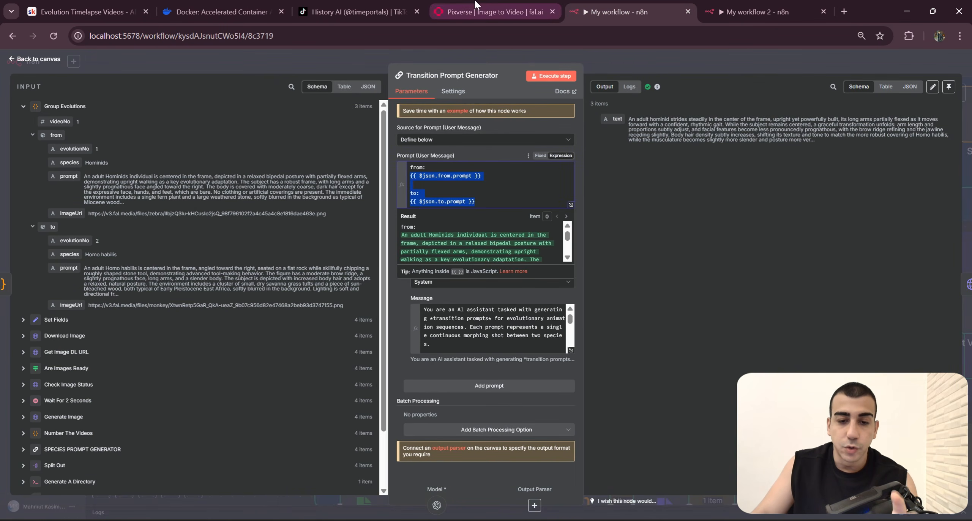
Step: Switch to fal.ai and review the sample prompt of the pixverse/v4.5/transition model
left_click(476, 6)
left_click_drag(355, 129, 158, 120)
scroll(292, 213, "up", 3)
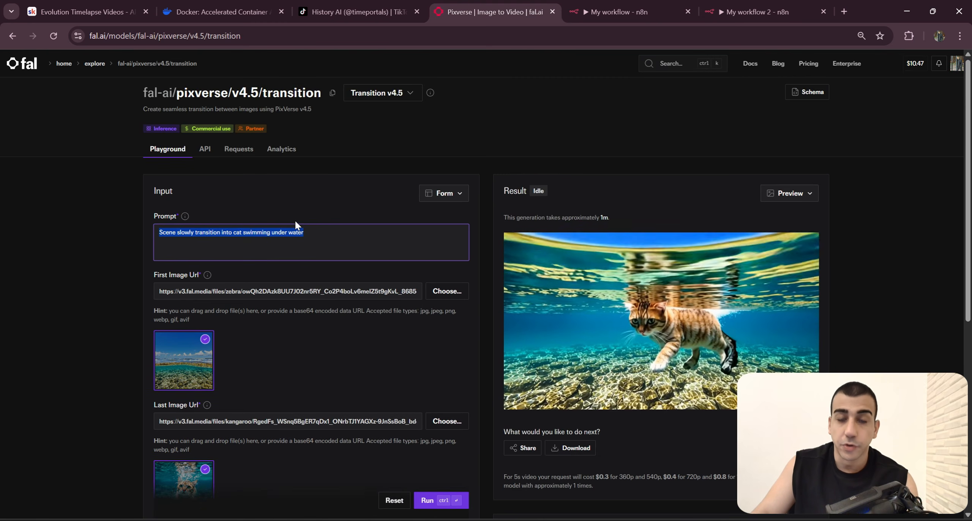
left_click(322, 243)
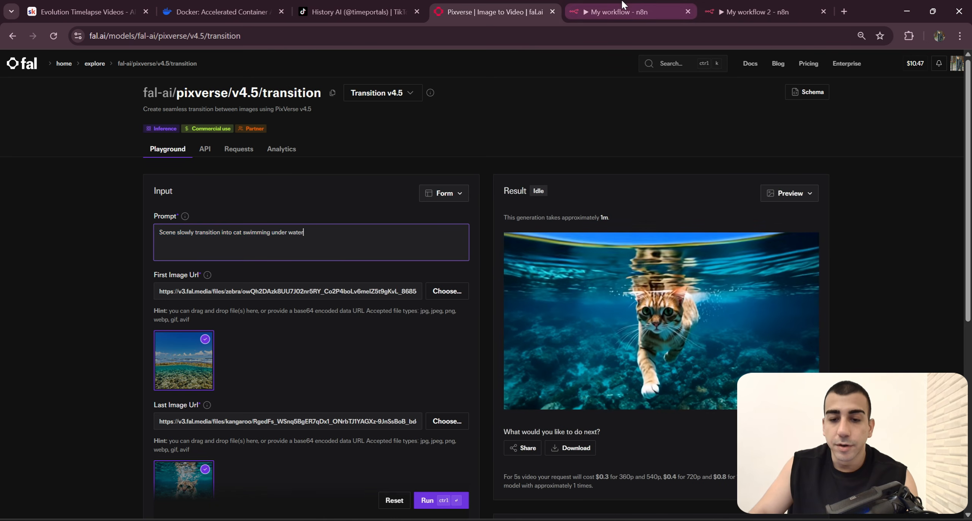
Step: Switch back to n8n and examine the {{ $json.from.prompt }} and {{ $json.to.prompt }} expressions in the Transition Prompt Generator's user message
left_click(619, 12)
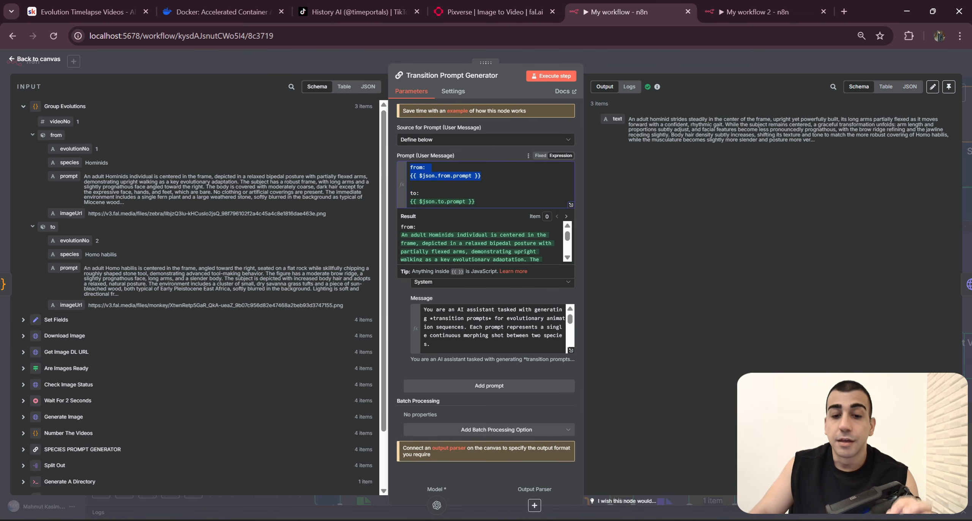
left_click(422, 192)
left_click_drag(481, 176, 409, 167)
left_click(475, 202)
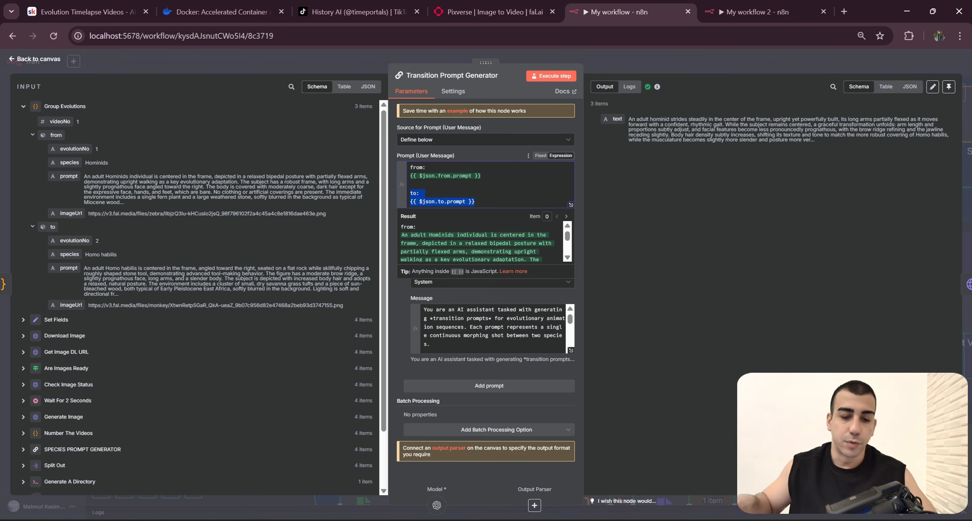
left_click(481, 176)
left_click_drag(481, 176, 410, 176)
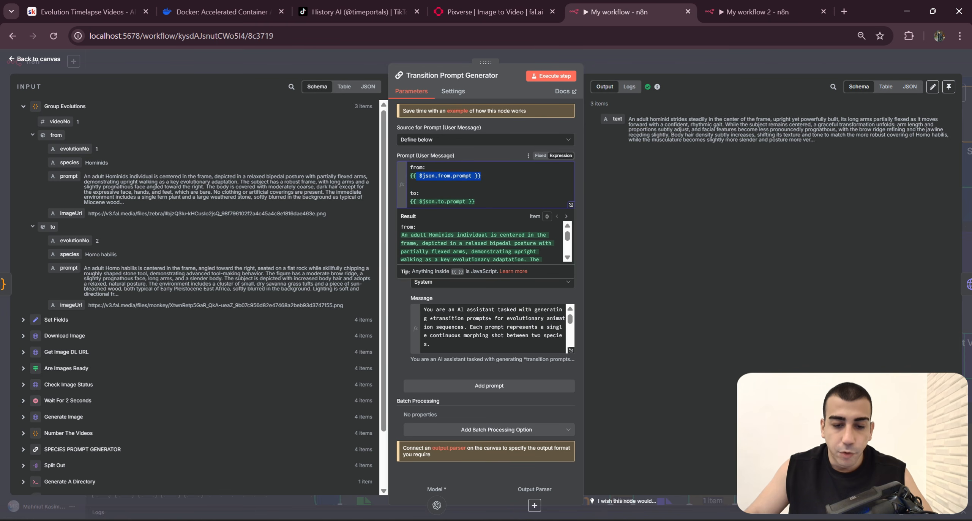
left_click_drag(475, 201, 410, 202)
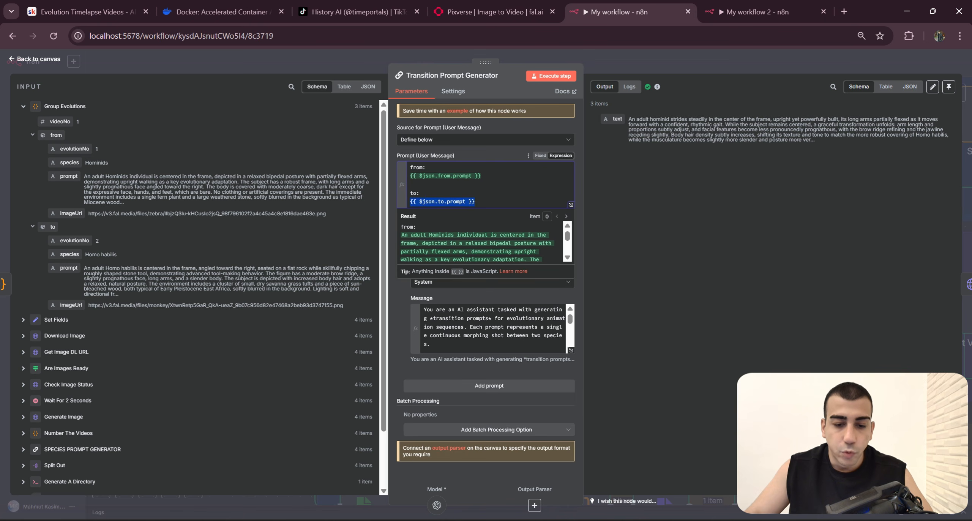
Step: Close the Transition Prompt Generator, open the Group Evolutions node and display its output as a table
left_click(713, 58)
scroll(887, 208, "right", 5)
scroll(887, 208, "up", 2)
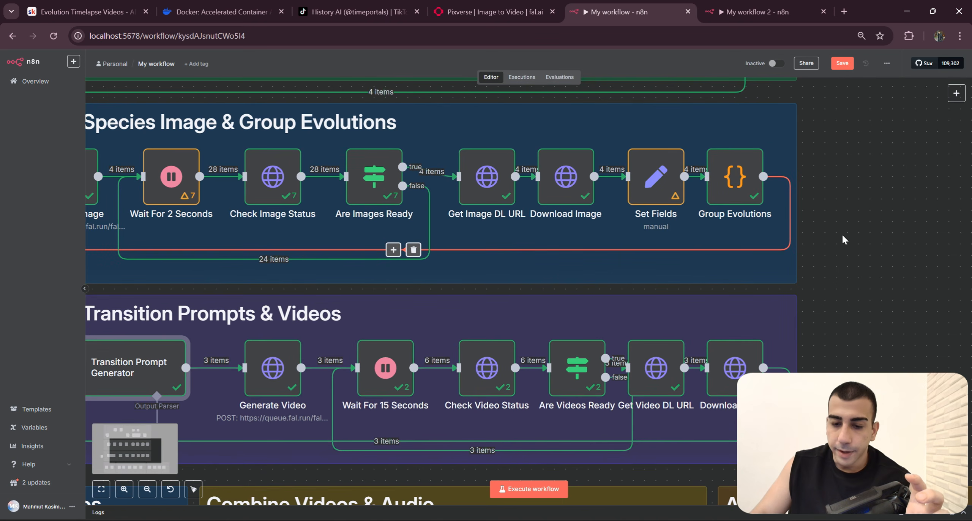
scroll(832, 222, "up", 1)
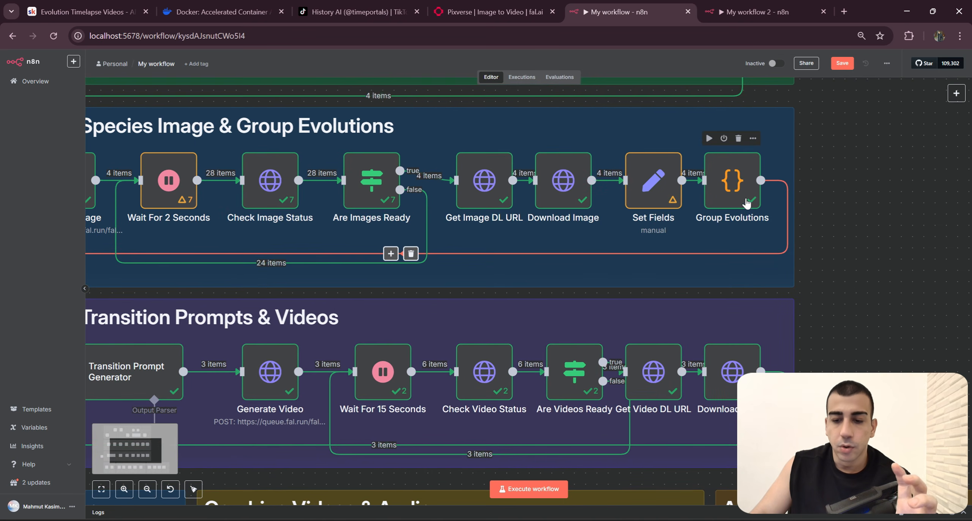
double_click(738, 190)
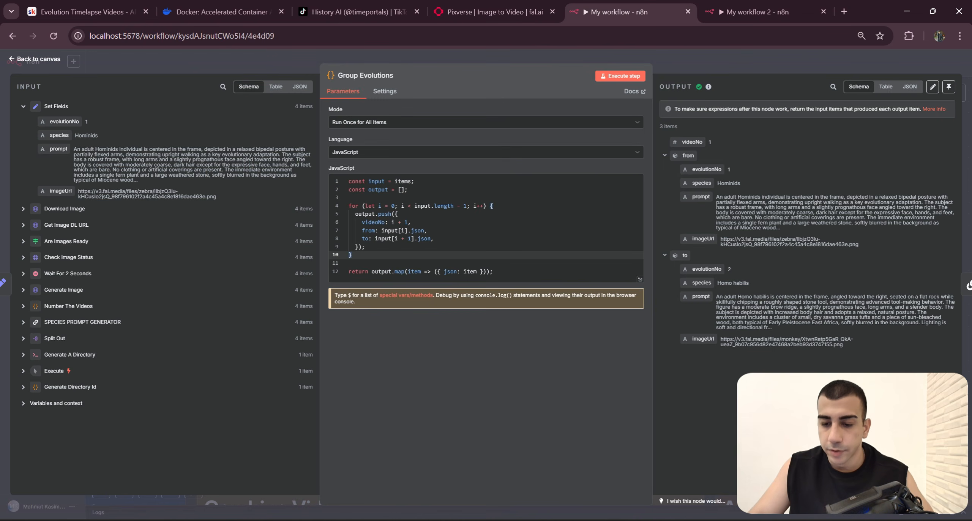
left_click(886, 87)
Step: Compare the from and to species of the first video in the Group Evolutions output
left_click_drag(697, 154, 800, 322)
left_click(814, 283)
left_click_drag(736, 164, 719, 165)
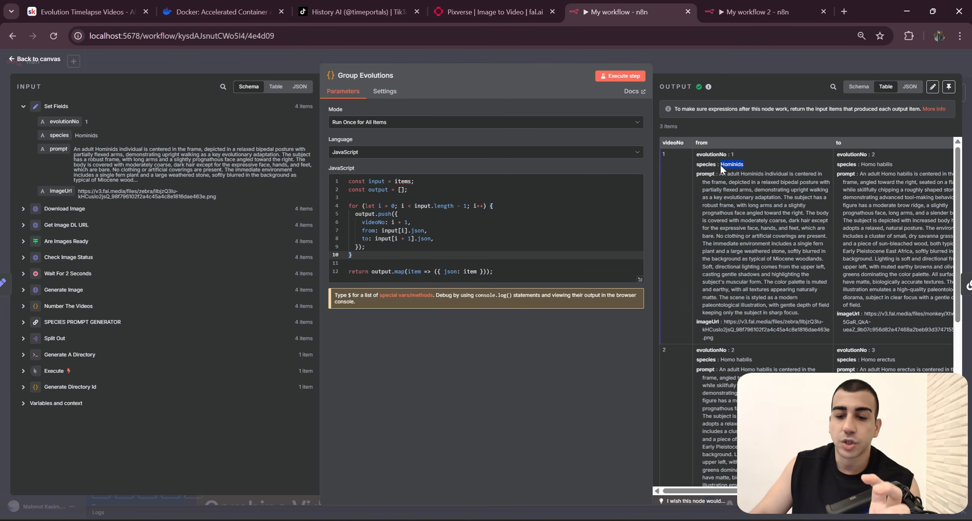
left_click_drag(899, 165, 902, 165)
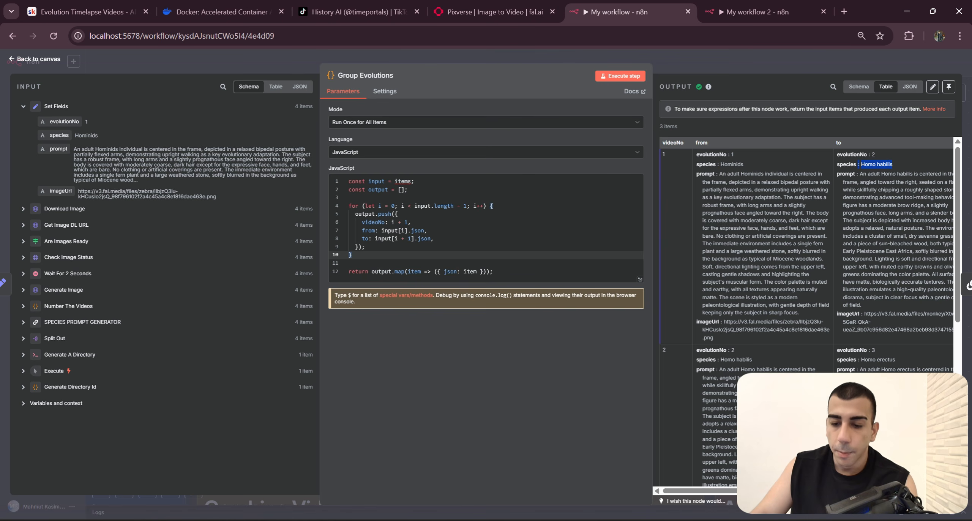
left_click(884, 399)
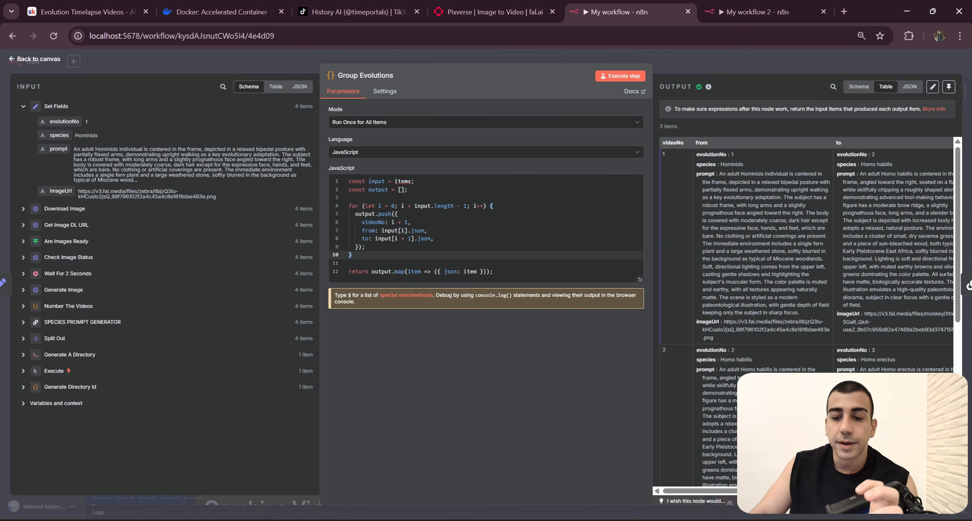
Step: Examine the from and to prompts of the first video and look through the remaining Group Evolutions rows
mouse_move(719, 174)
left_mouse_down()
mouse_move(812, 252)
mouse_move(806, 311)
mouse_move(717, 177)
left_mouse_up()
left_click(811, 315)
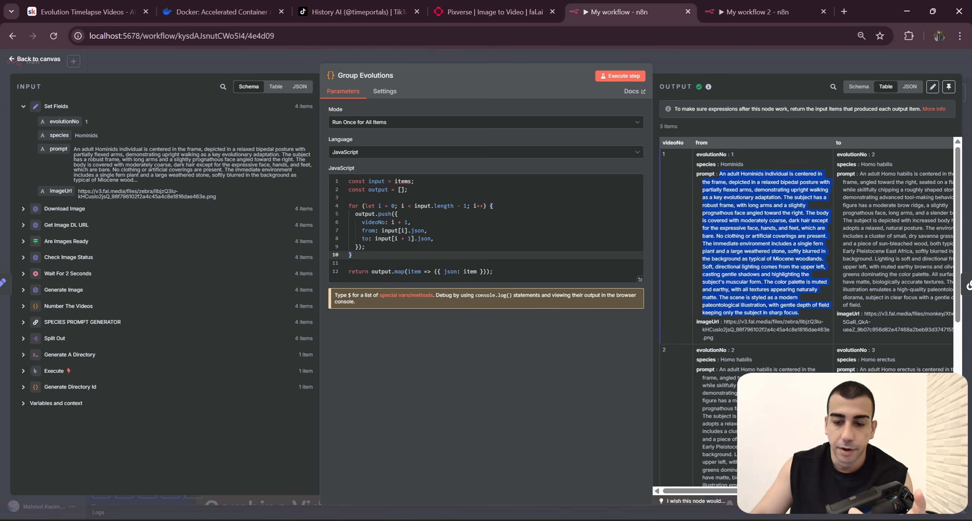
left_click(720, 177)
left_click_drag(719, 176, 805, 309)
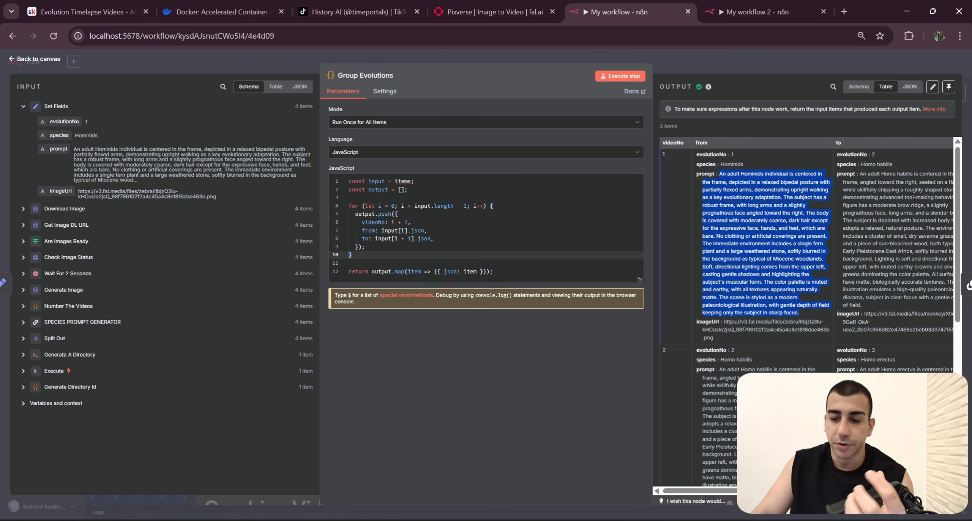
left_click(797, 402)
key("ctrl+a")
scroll(797, 402, "down", 5)
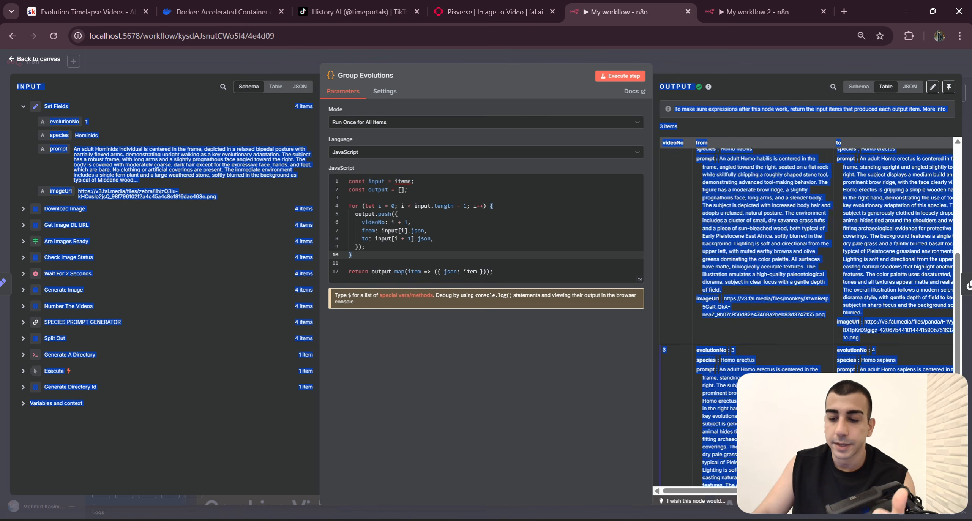
scroll(797, 403, "up", 5)
left_click(797, 402)
left_click_drag(856, 174, 890, 303)
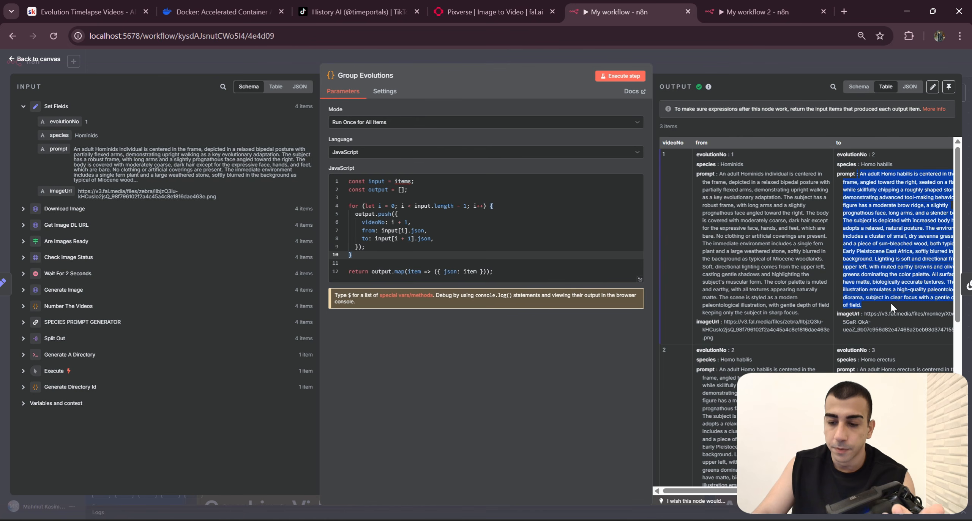
Step: Close Group Evolutions, reopen the Transition Prompt Generator and check how its user message passes in the from and to prompts
left_click(855, 67)
left_click_drag(387, 311, 556, 264)
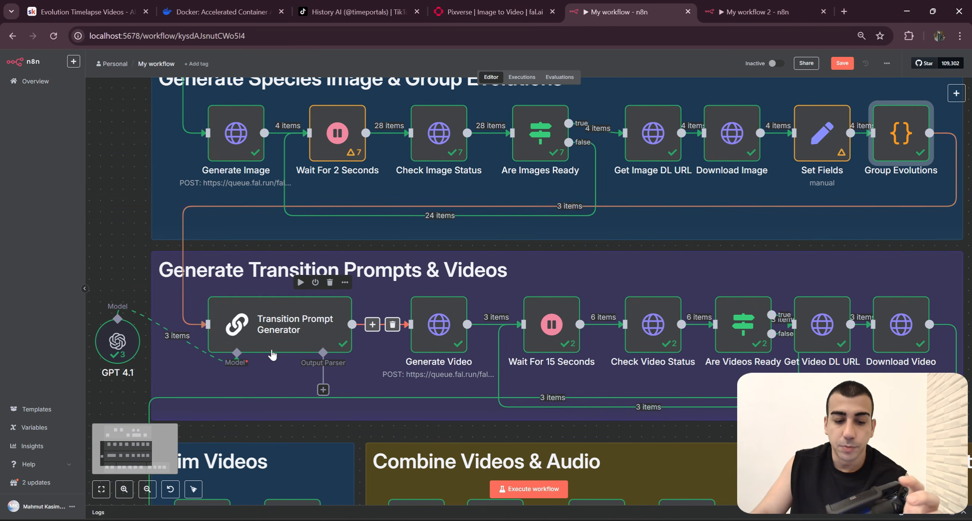
double_click(332, 328)
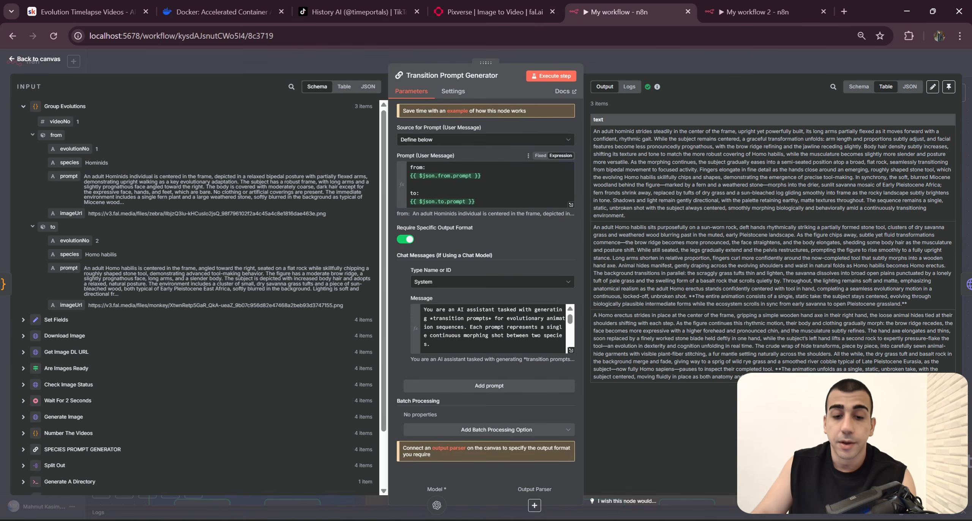
left_click_drag(481, 176, 408, 180)
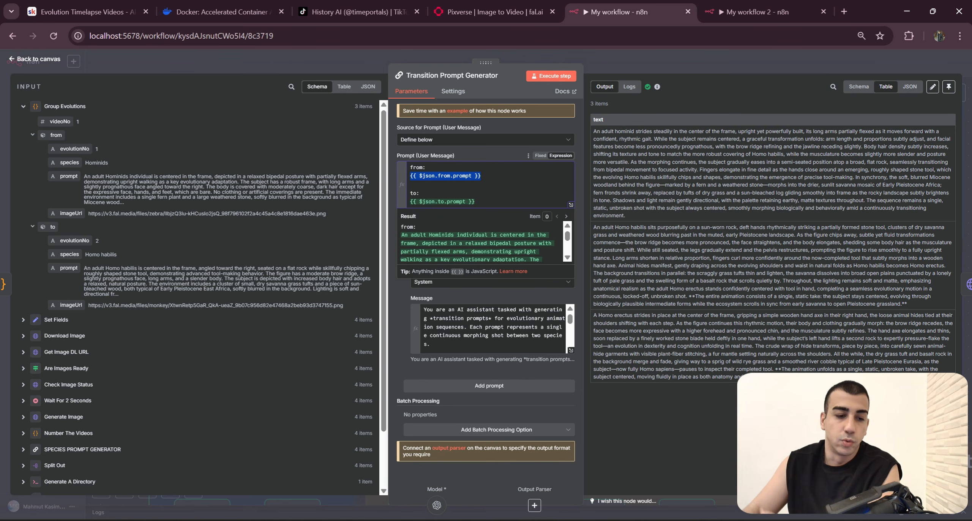
left_click_drag(476, 202, 425, 202)
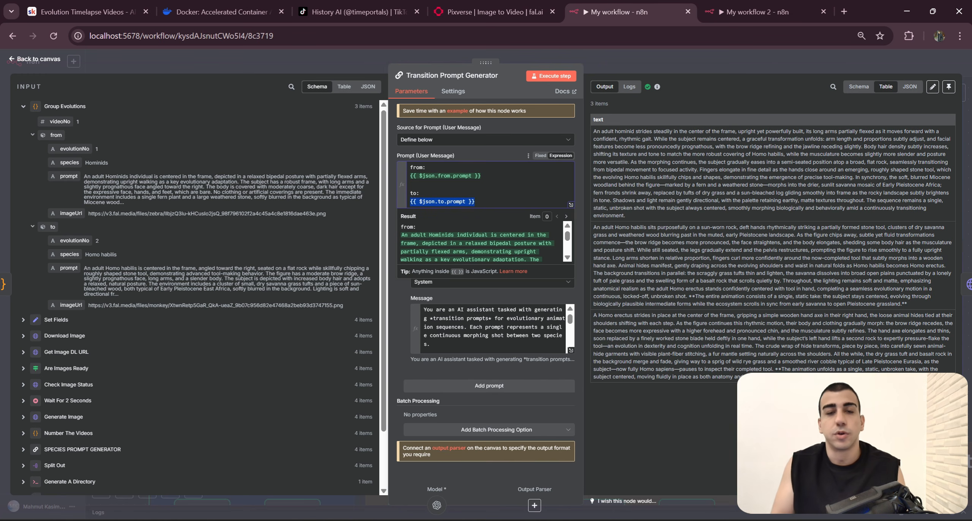
left_click(490, 197)
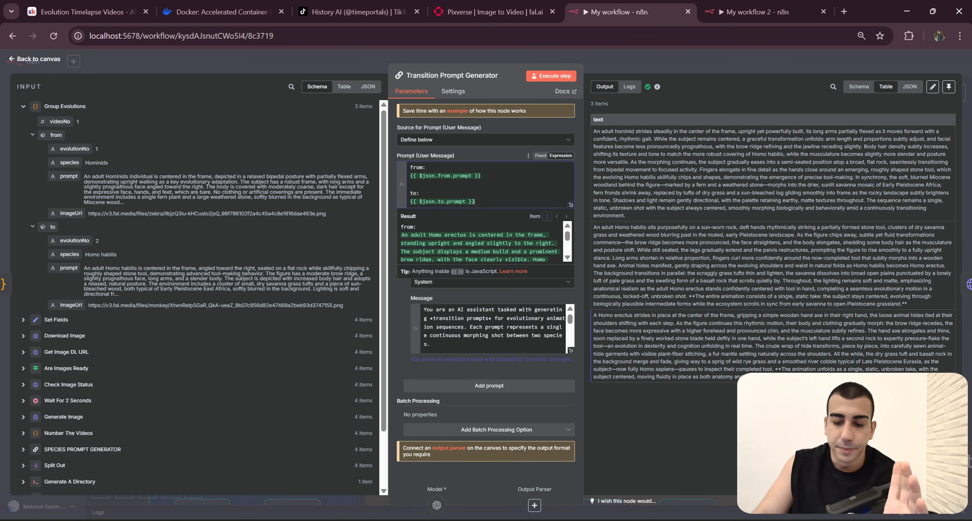
Step: Read the generated transition prompts in the Transition Prompt Generator's output table, covering subject motion, morphing and background changes
left_click_drag(775, 381, 594, 132)
left_click(614, 159)
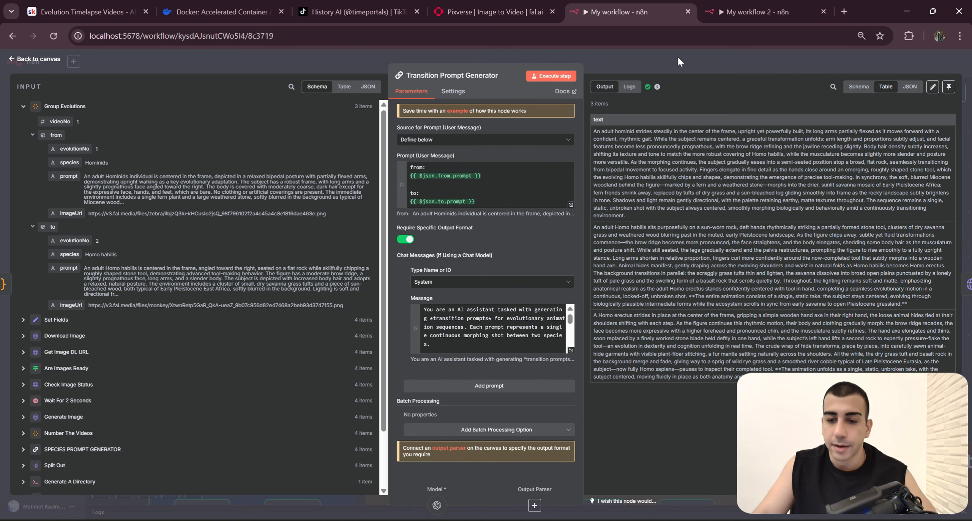
key("Escape")
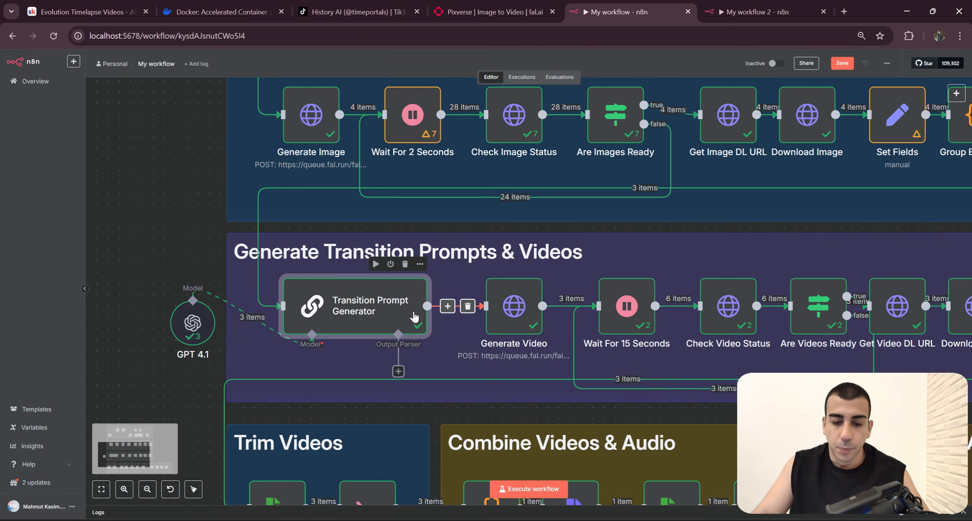
double_click(414, 317)
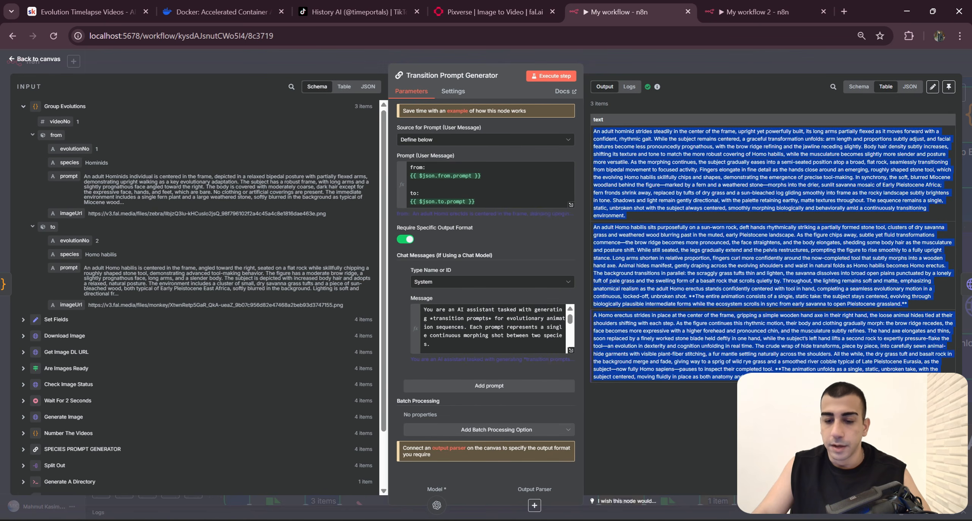
left_click(615, 160)
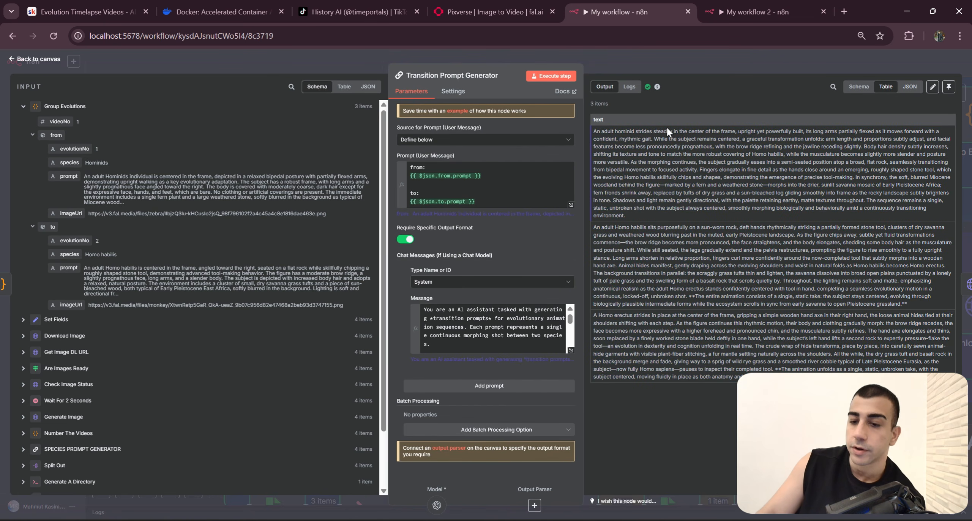
left_click_drag(736, 132, 831, 132)
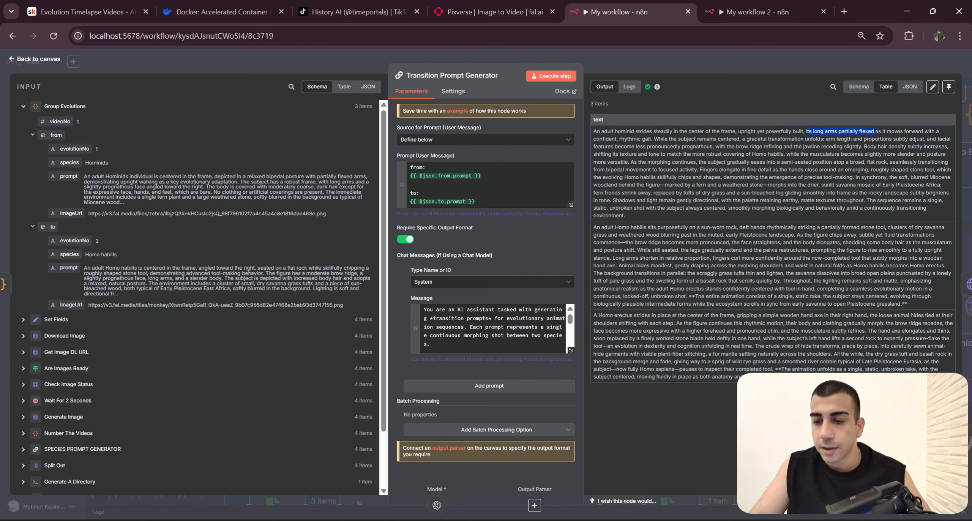
left_click_drag(861, 131, 868, 131)
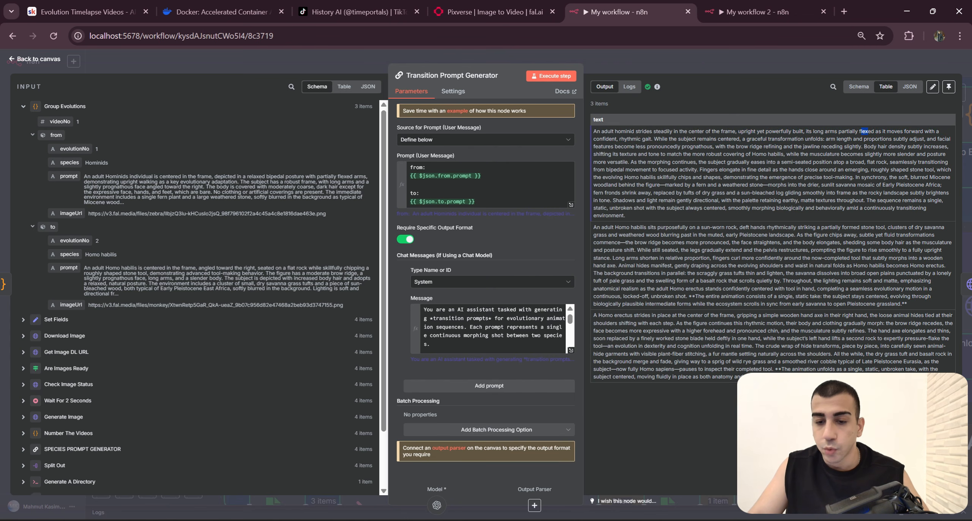
left_click_drag(619, 139, 680, 192)
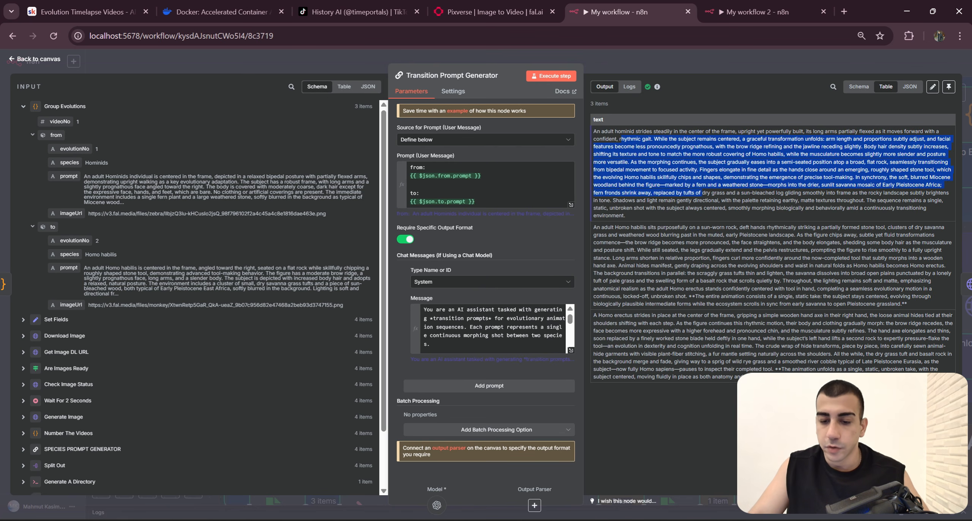
left_click_drag(596, 235, 834, 331)
left_click_drag(733, 378, 598, 127)
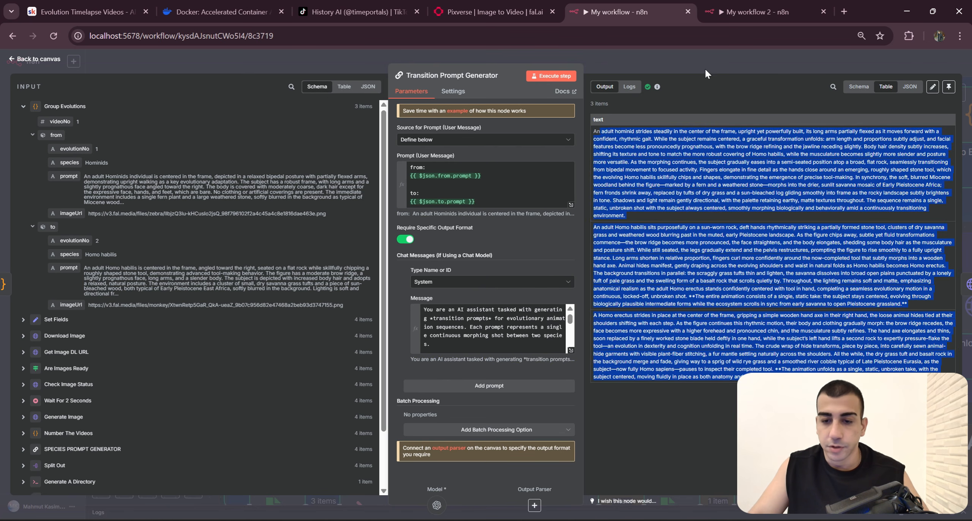
Step: Close the Transition Prompt Generator and open the Generate Video node that follows it
left_click(705, 65)
left_click_drag(716, 272, 659, 234)
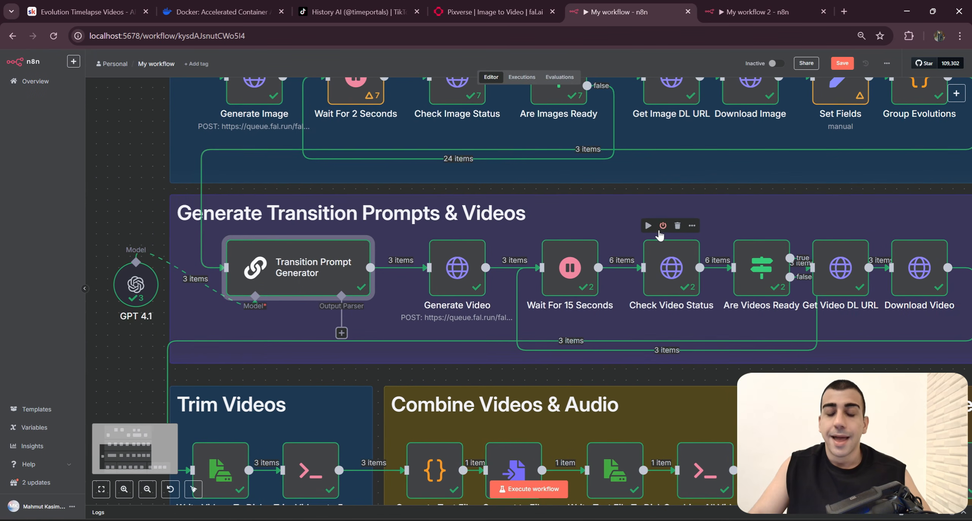
left_click(455, 289)
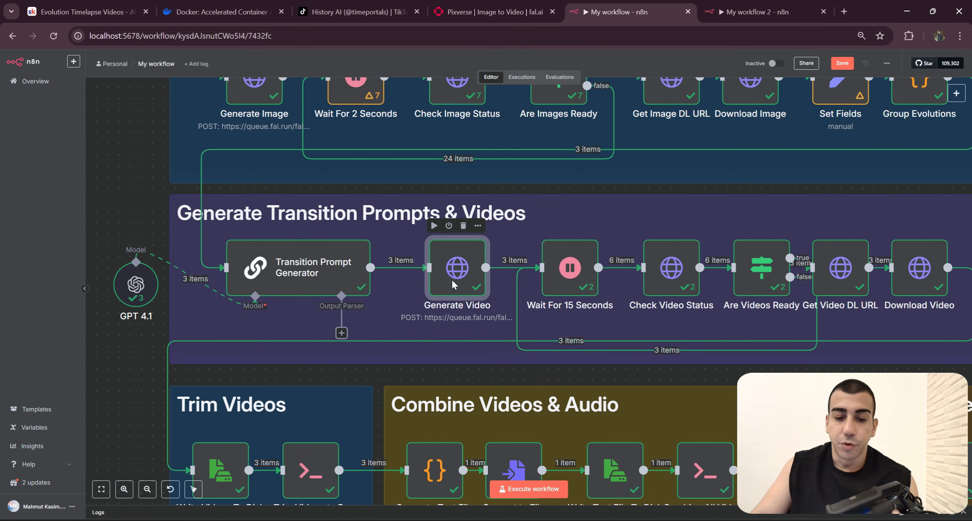
double_click(452, 280)
Step: Switch to fal.ai and identify the fal-ai/pixverse/v4.5/transition model and its Transition v4.5 version
left_click(494, 11)
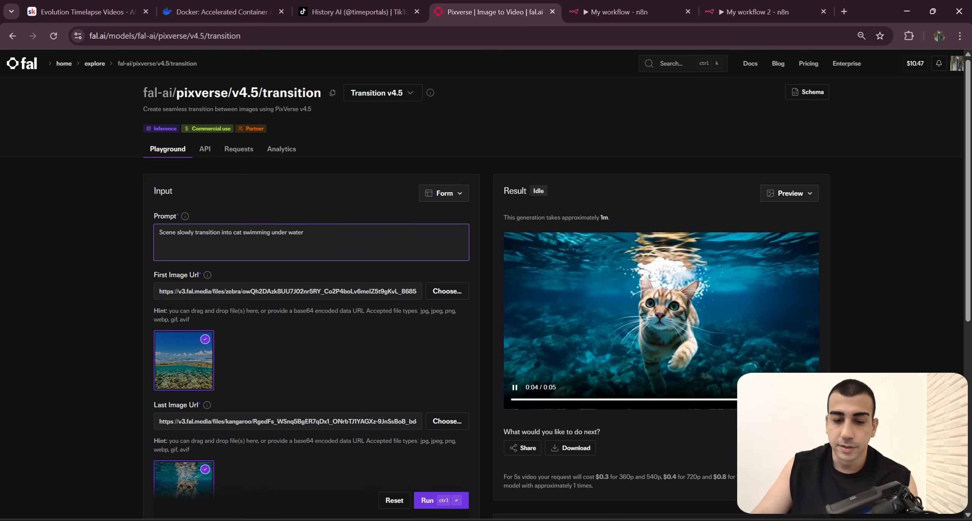
scroll(126, 93, "down", 4)
scroll(126, 93, "up", 4)
left_click_drag(125, 93, 430, 156)
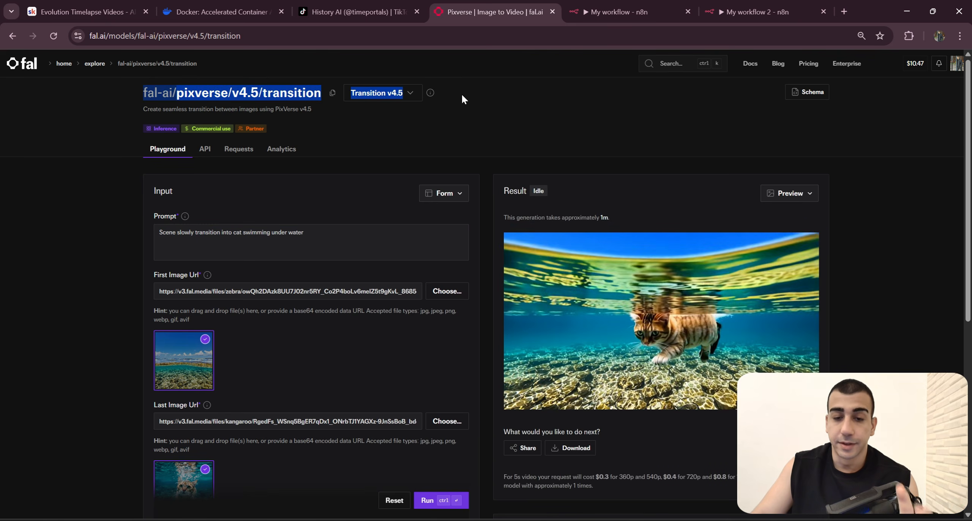
Step: Return to My workflow and review the Generate Video request's JSON body, from the prompt and image URLs to the resolution
left_click(607, 11)
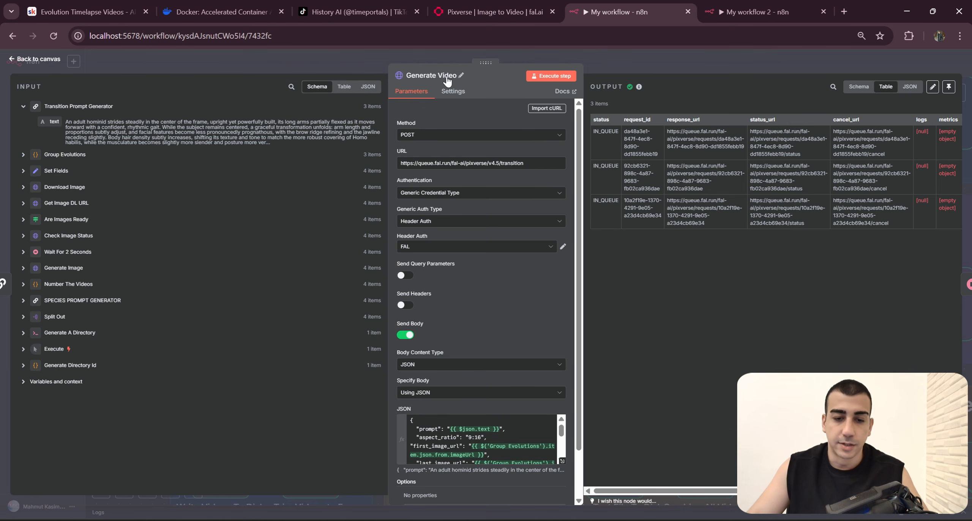
scroll(538, 188, "down", 2)
scroll(538, 391, "down", 5)
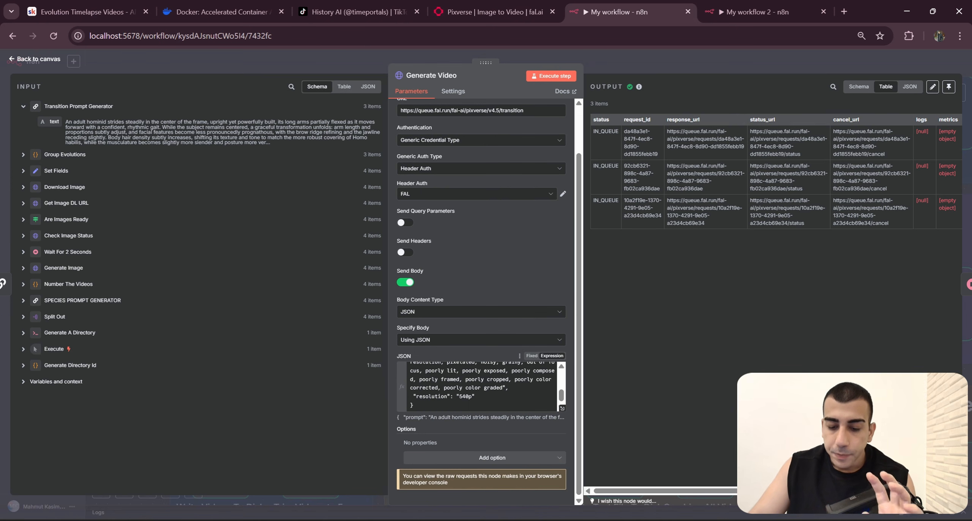
scroll(514, 321, "up", 3)
Step: In My workflow 2, add a Basic LLM Chain node after Group Evolutions and return to the canvas
left_click(754, 6)
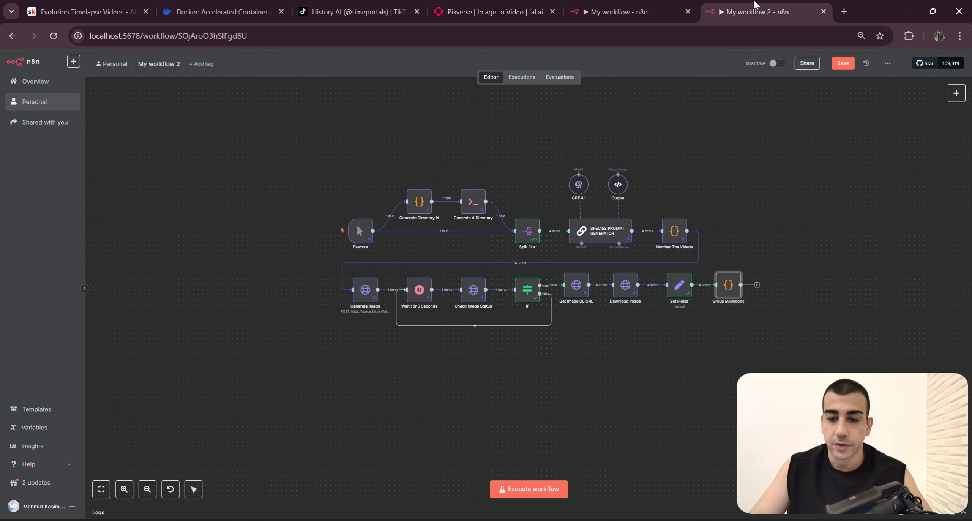
left_click_drag(759, 324, 729, 318)
left_click(728, 278)
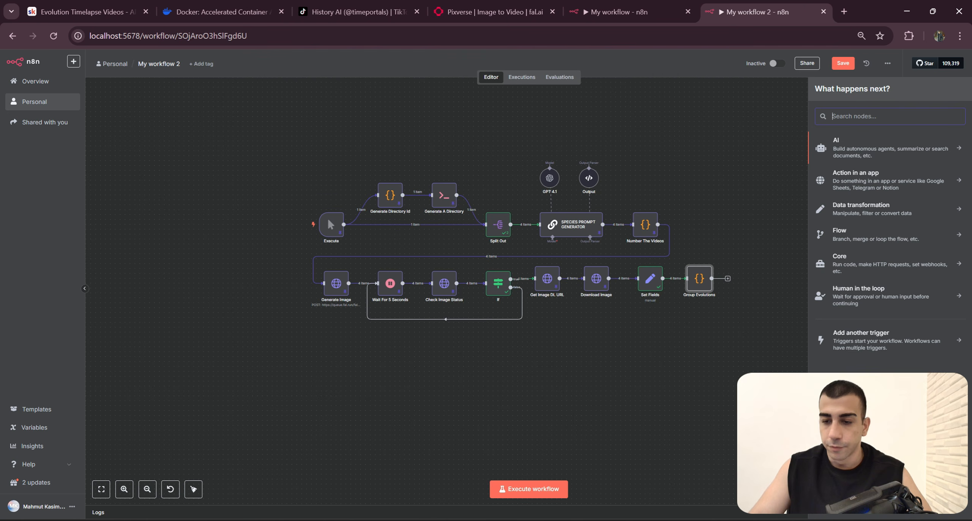
type("Prom")
key("BackSpace")
key("BackSpace")
key("BackSpace")
key("BackSpace")
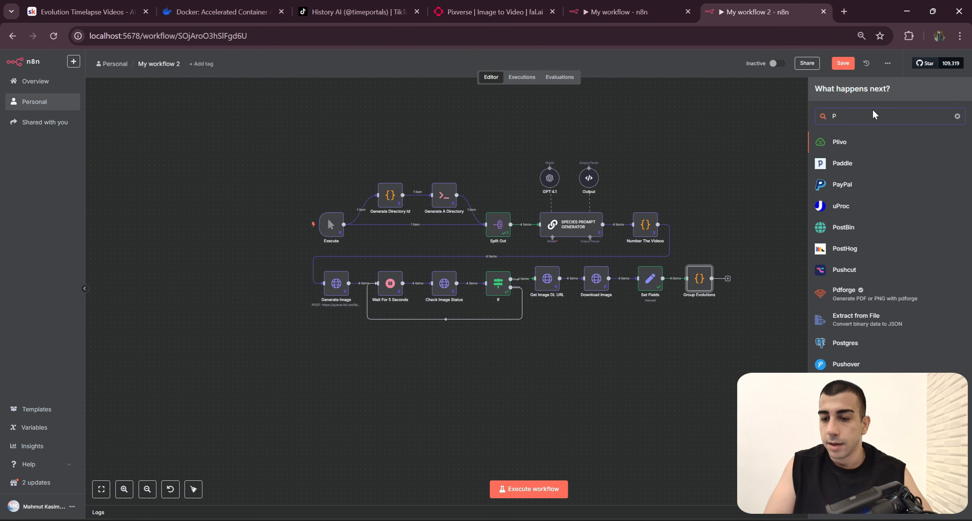
key("Caps_Lock")
type("LLM")
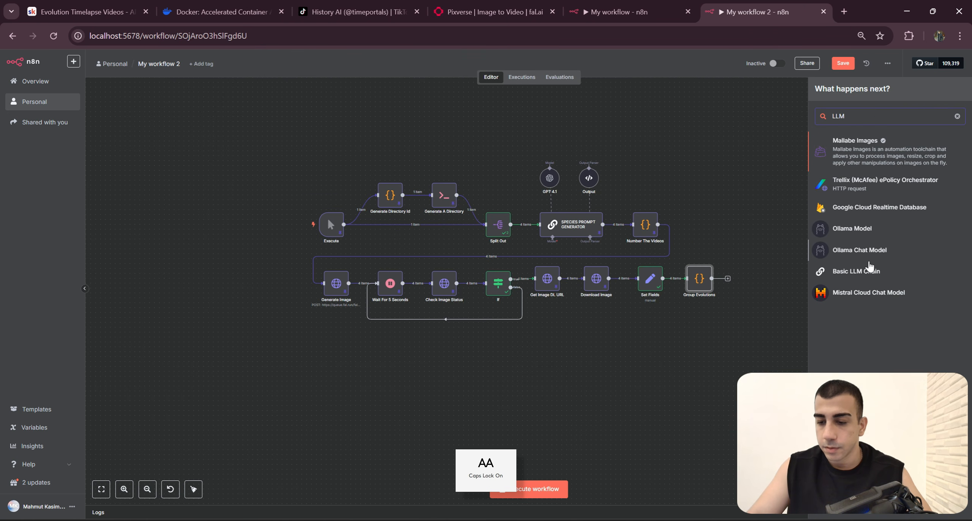
left_click(856, 271)
left_click(677, 103)
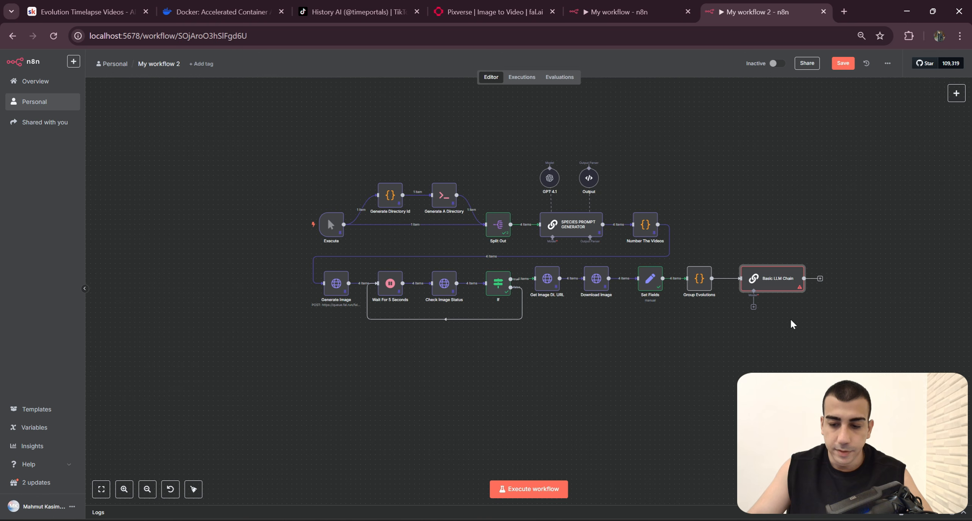
Step: Place the Basic LLM Chain on a new row below Generate Image and connect the existing GPT 4.1 model to it
left_click_drag(359, 377, 353, 356)
left_click_drag(460, 360, 522, 366)
left_click(437, 342)
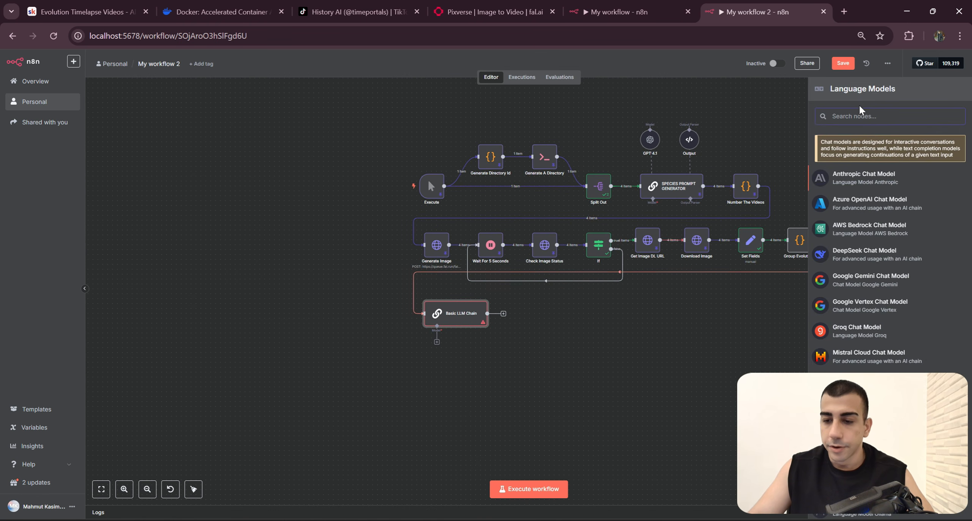
type("cHAT")
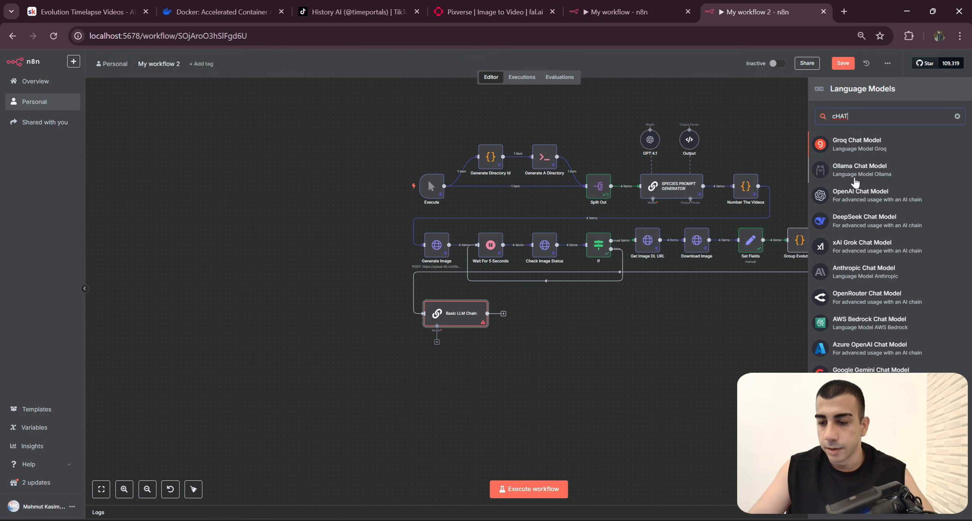
left_click_drag(649, 139, 356, 321)
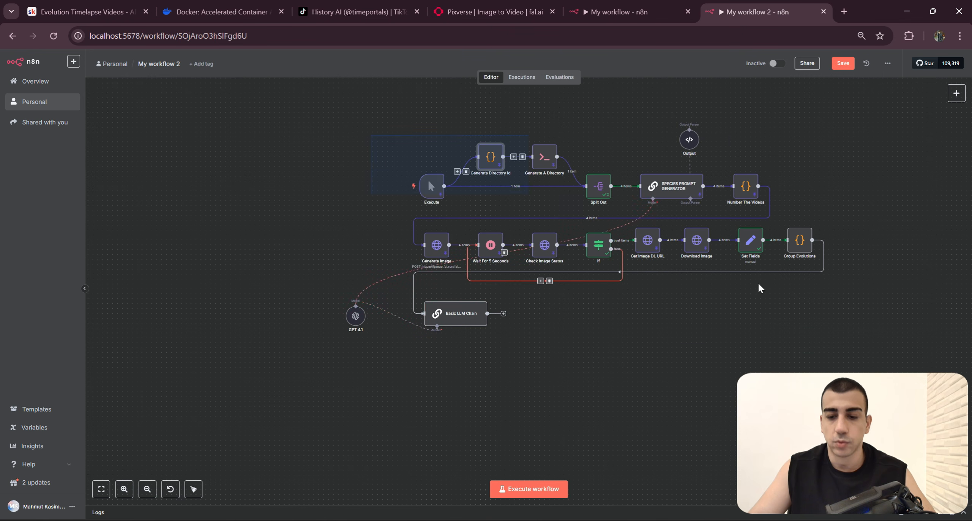
left_click_drag(758, 284, 833, 337)
left_click(833, 338)
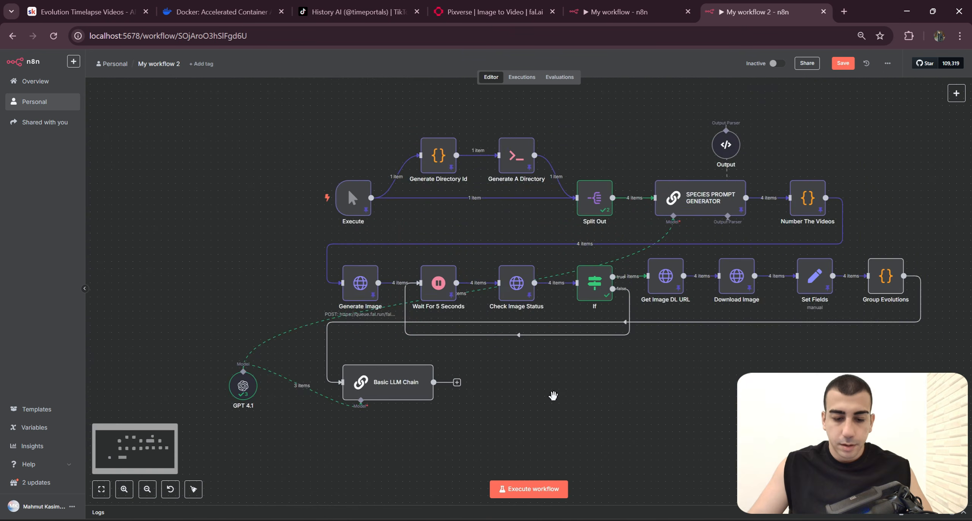
Step: Copy the chain node's name from My workflow and rename the Basic LLM Chain in My workflow 2 as Transition Prompt Generator
left_click(621, 11)
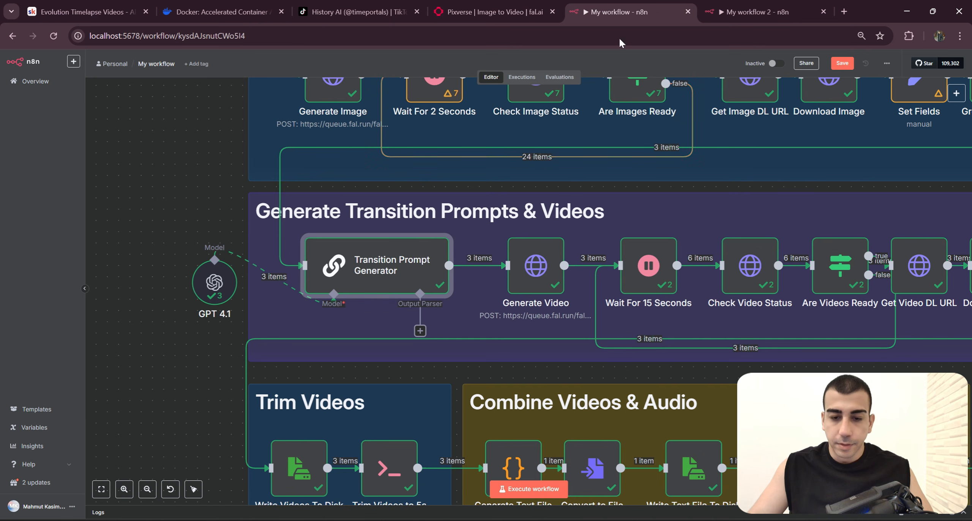
right_click(394, 279)
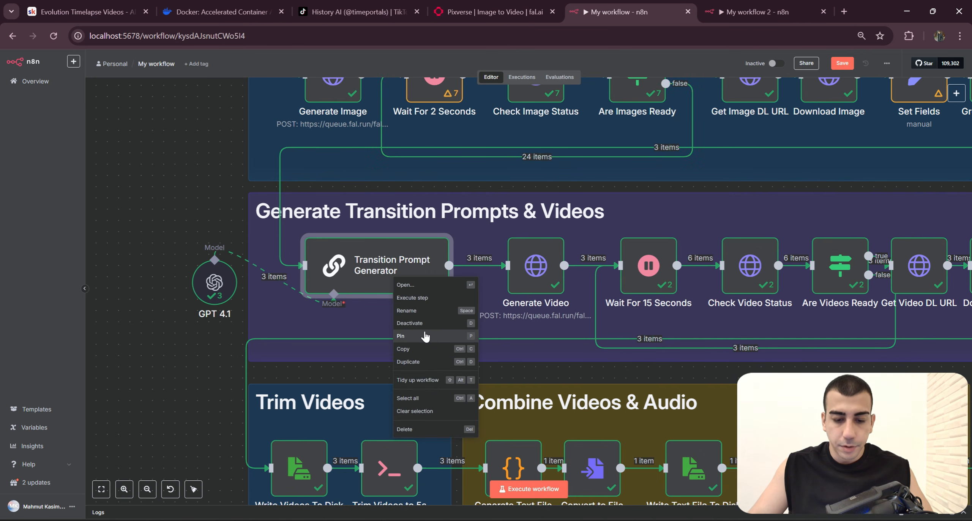
left_click(417, 315)
key("ctrl+c")
left_click(757, 12)
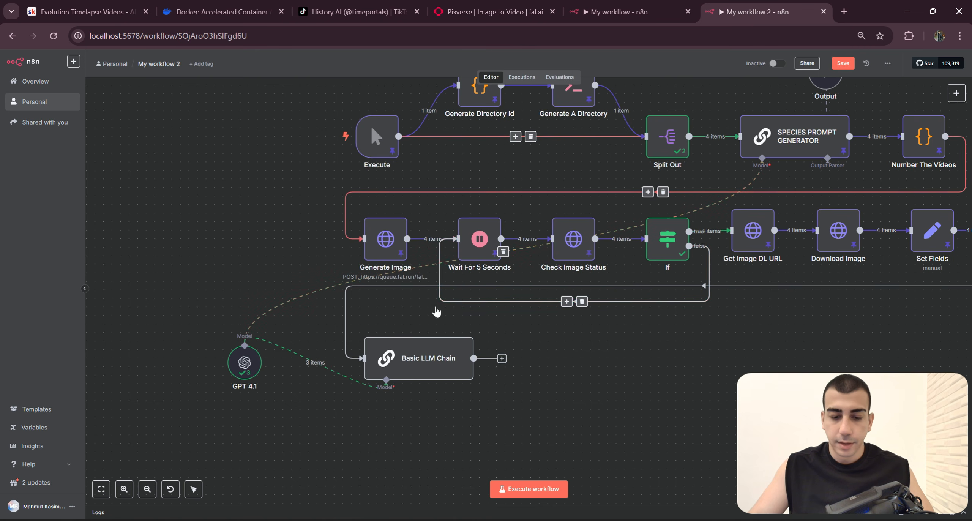
right_click(383, 346)
left_click(401, 225)
key("ctrl+v")
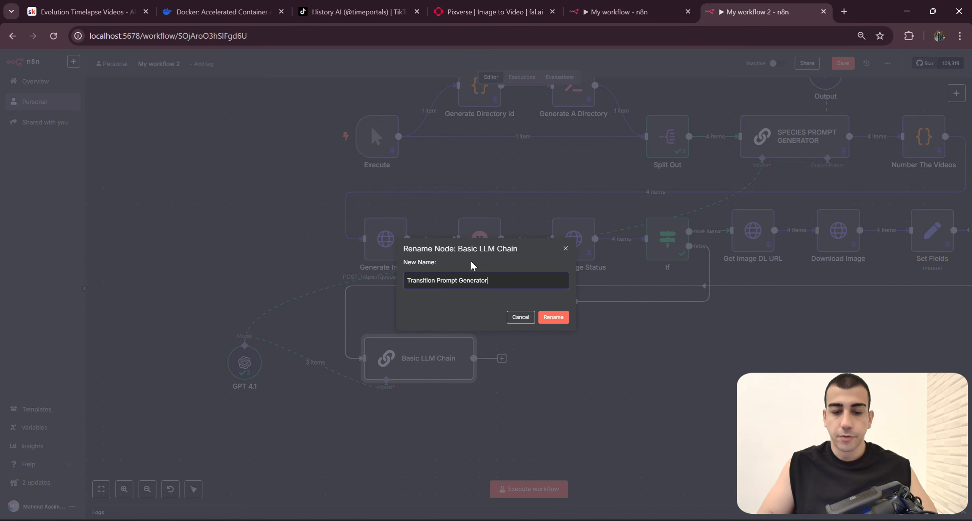
key("Return")
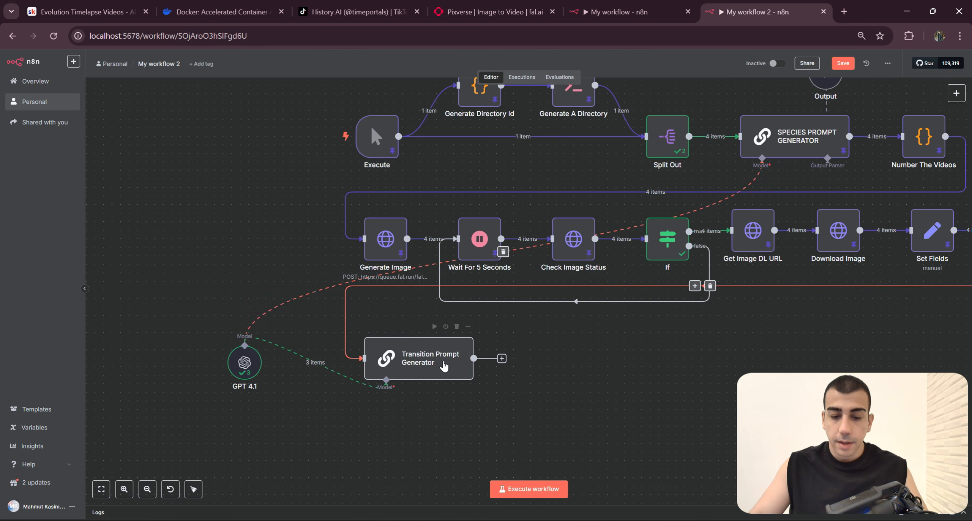
Step: Set the Transition Prompt Generator's prompt source to Define below, enter TEST as the user message and return to the canvas
double_click(444, 362)
left_click(490, 139)
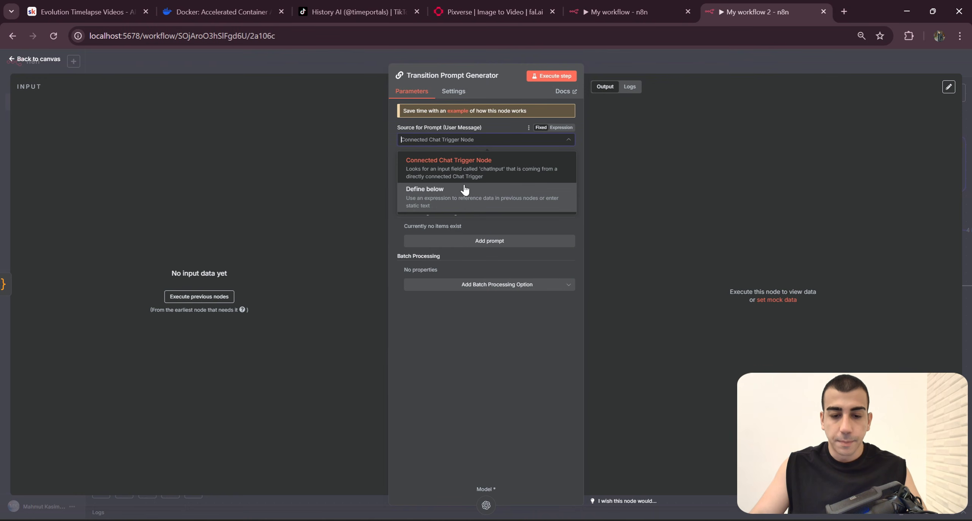
left_click(449, 204)
left_click(444, 139)
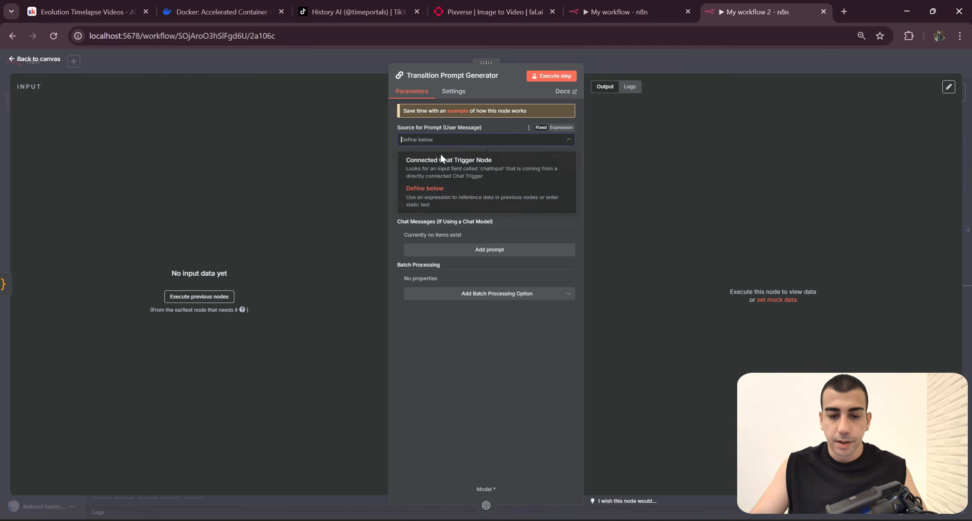
left_click_drag(399, 129, 449, 128)
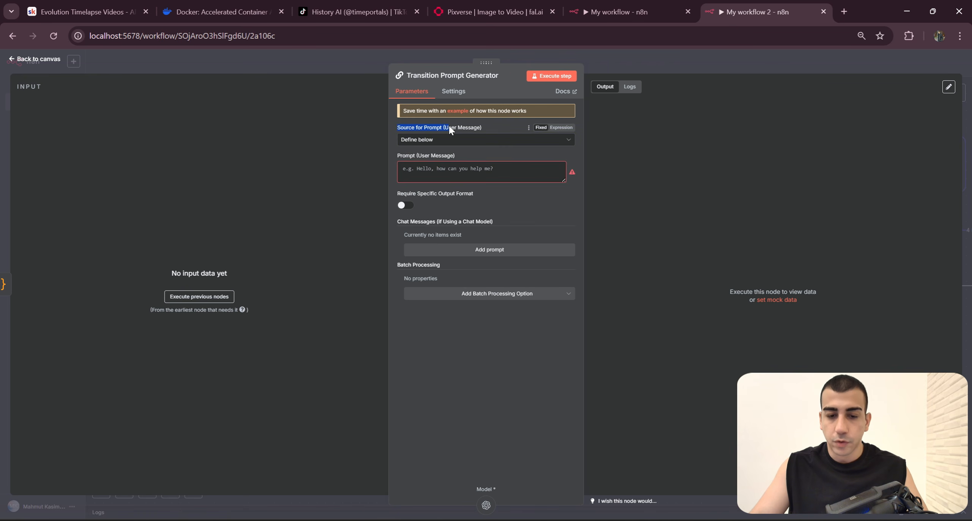
left_click(647, 80)
left_click(482, 172)
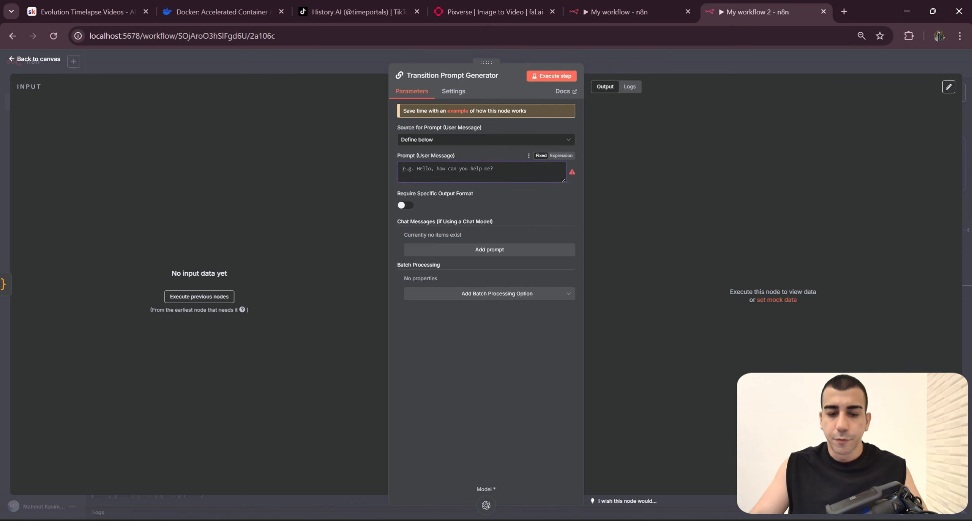
key("Caps_Lock")
type("TES")
left_click(681, 71)
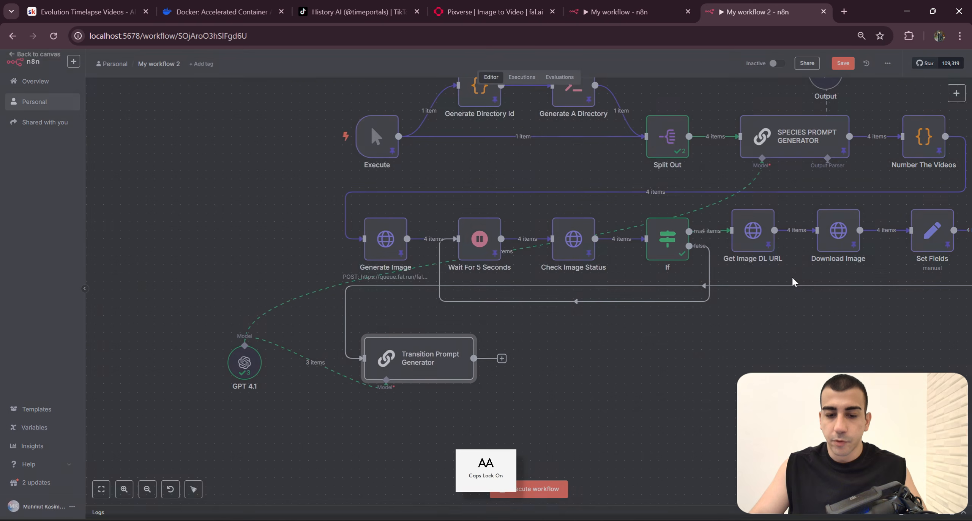
Step: Run the workflow from its Execute trigger and pin the Group Evolutions output data
left_click_drag(823, 350, 690, 344)
scroll(731, 366, "down", 3)
scroll(793, 360, "up", 1)
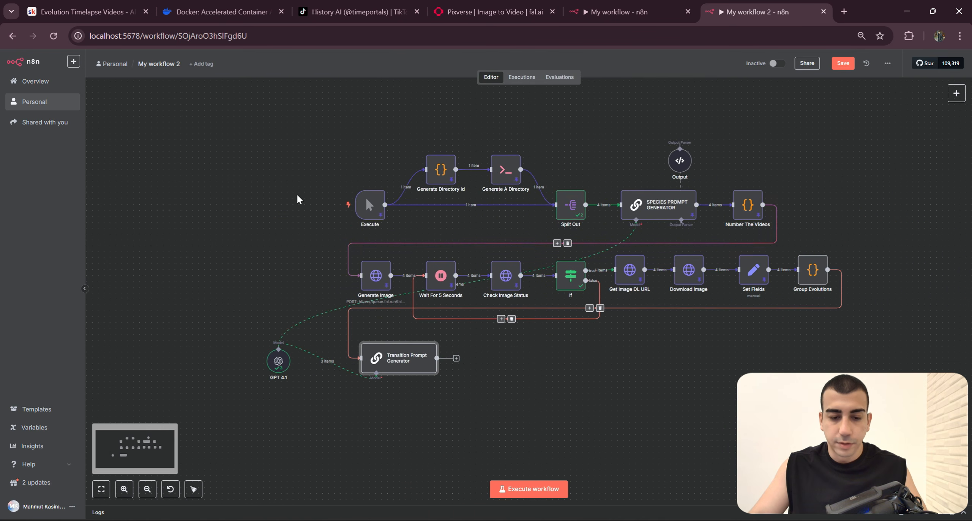
left_click(326, 205)
left_click_drag(802, 331, 786, 332)
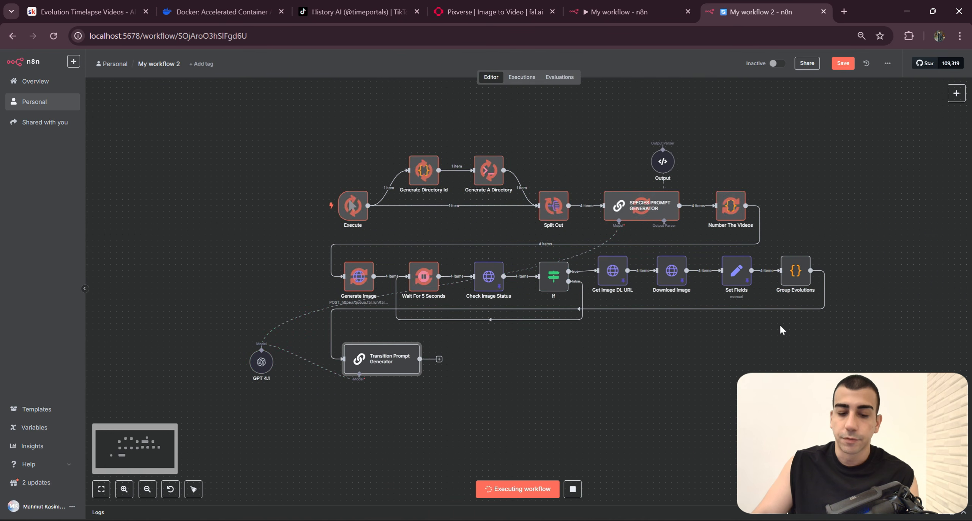
left_click(807, 249)
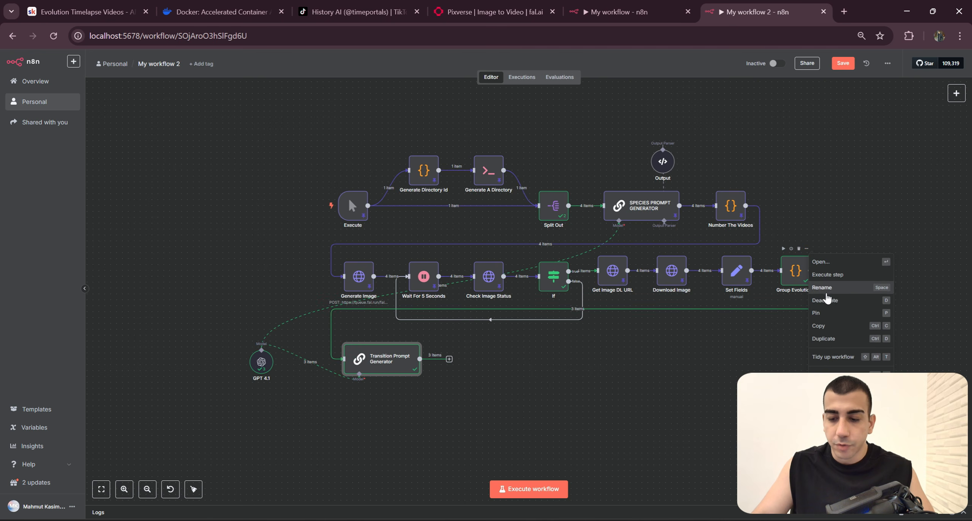
Step: Reopen the Transition Prompt Generator and replace its user message with "From:" followed on a new line by the from prompt field
scroll(803, 303, "up", 3)
left_click_drag(431, 379, 695, 321)
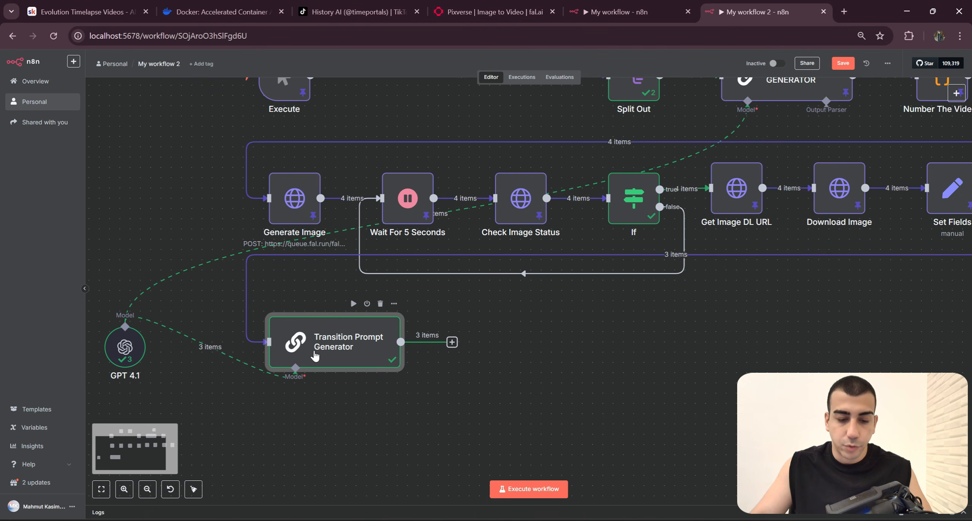
double_click(341, 357)
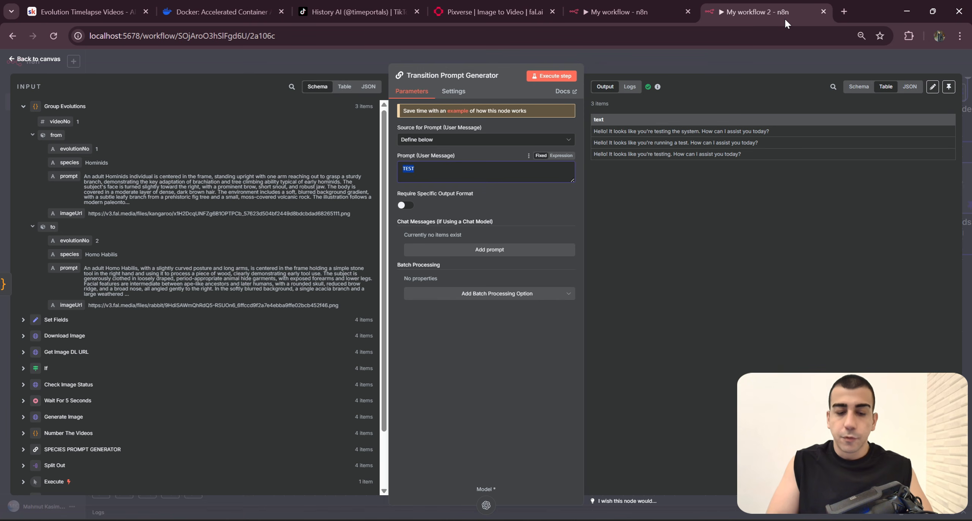
type("FROM")
key("Caps_Lock")
key("BackSpace")
key("BackSpace")
key("BackSpace")
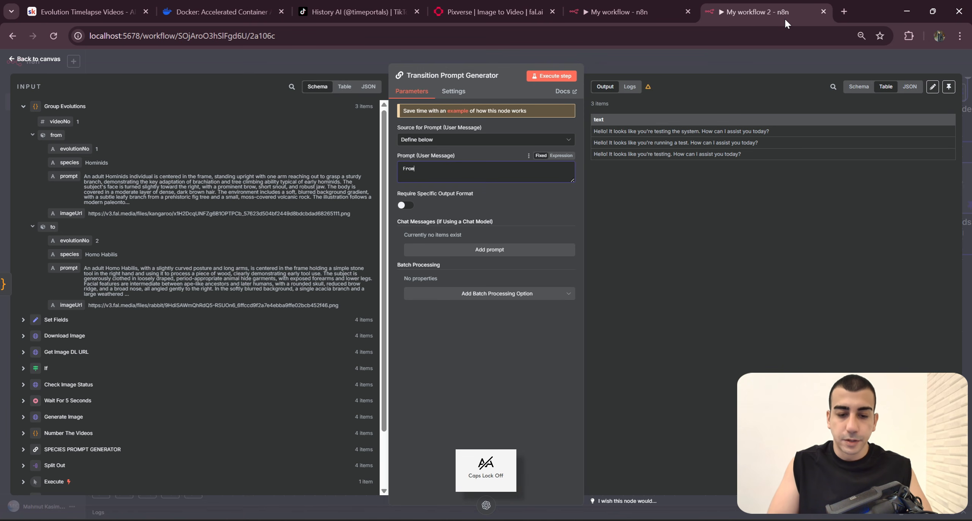
type("rom:")
key("Return")
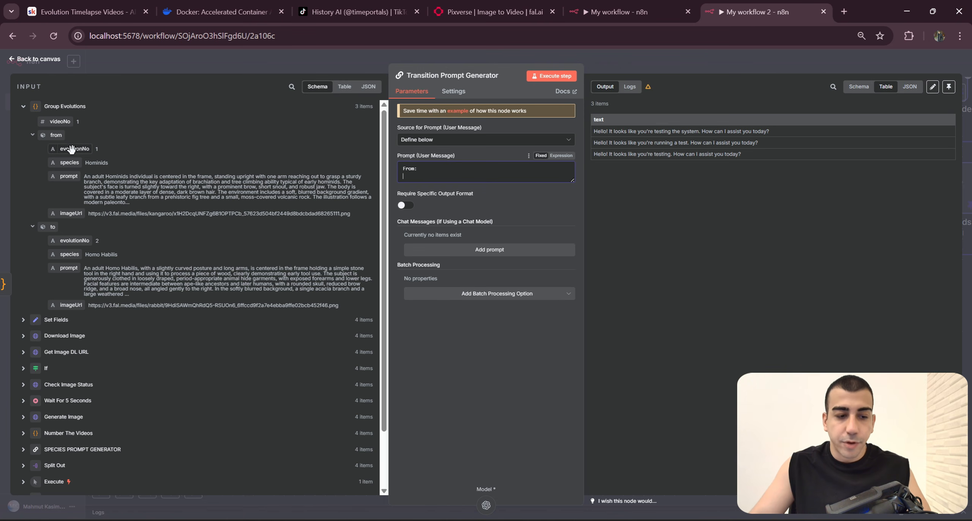
left_click_drag(69, 175, 421, 178)
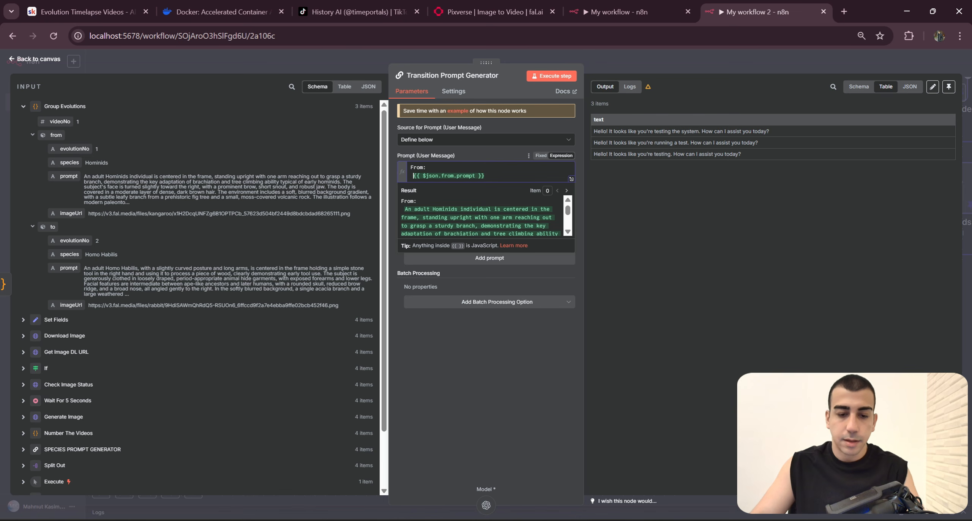
Step: Leave a blank line in the user message, then add "To:" followed on a new line by the to prompt field
key("Left")
key("End")
key("Return")
key("Return")
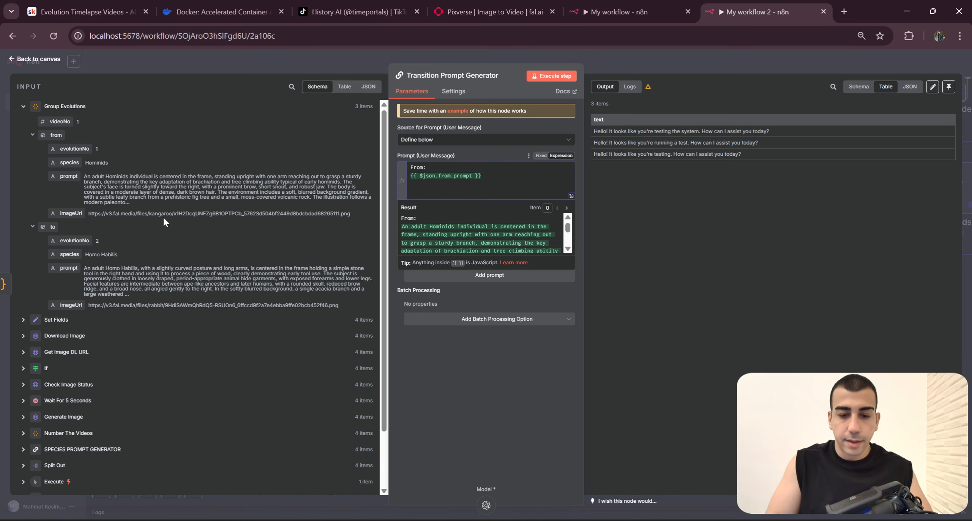
type("To:")
key("Return")
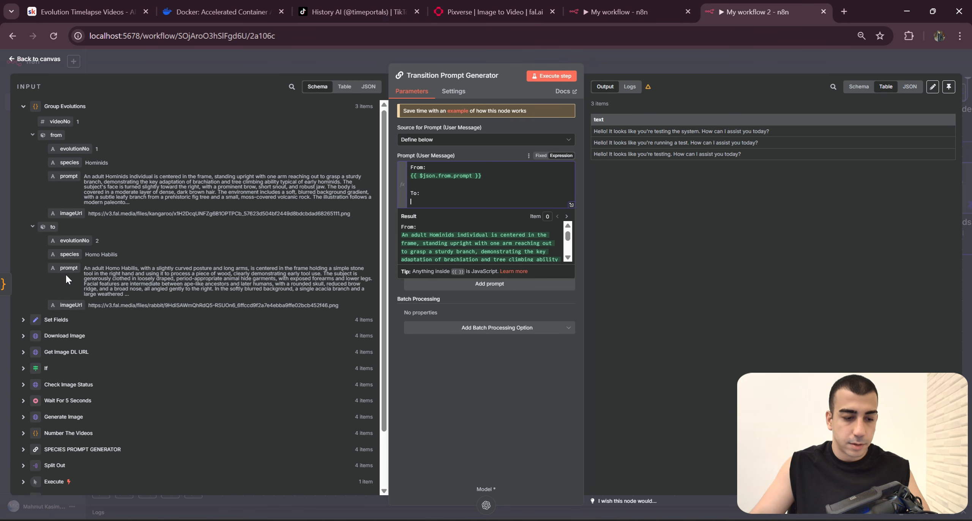
left_click_drag(53, 228, 410, 167)
left_click(421, 193)
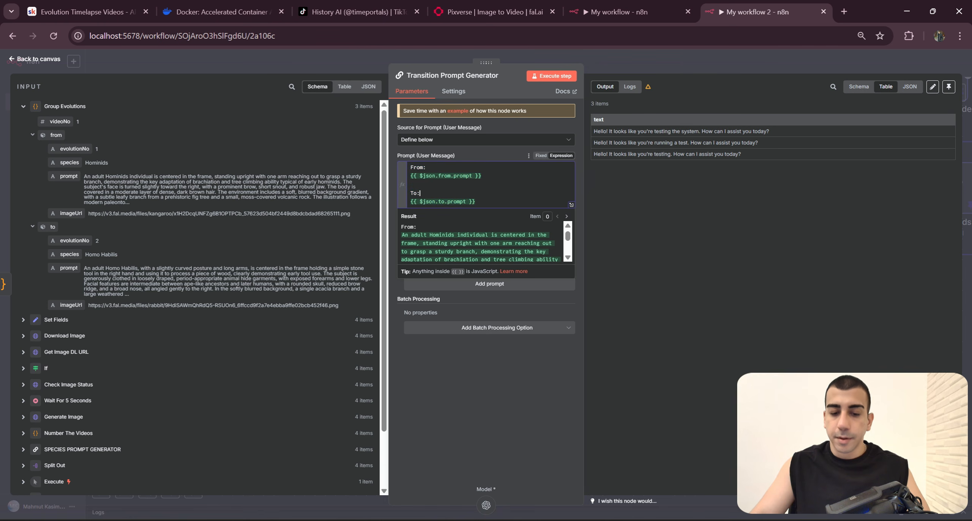
left_click(486, 304)
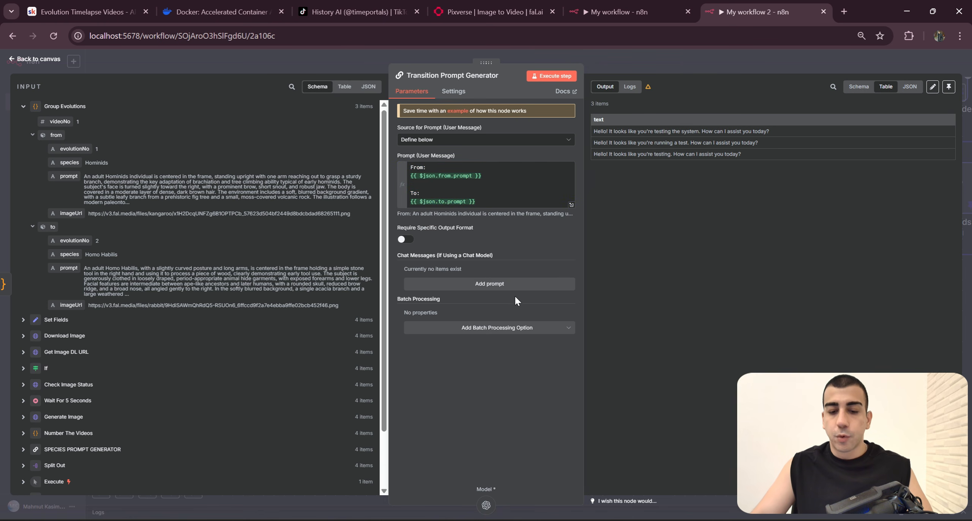
Step: Add a chat message of type System to the Transition Prompt Generator
left_click(488, 287)
left_click(462, 283)
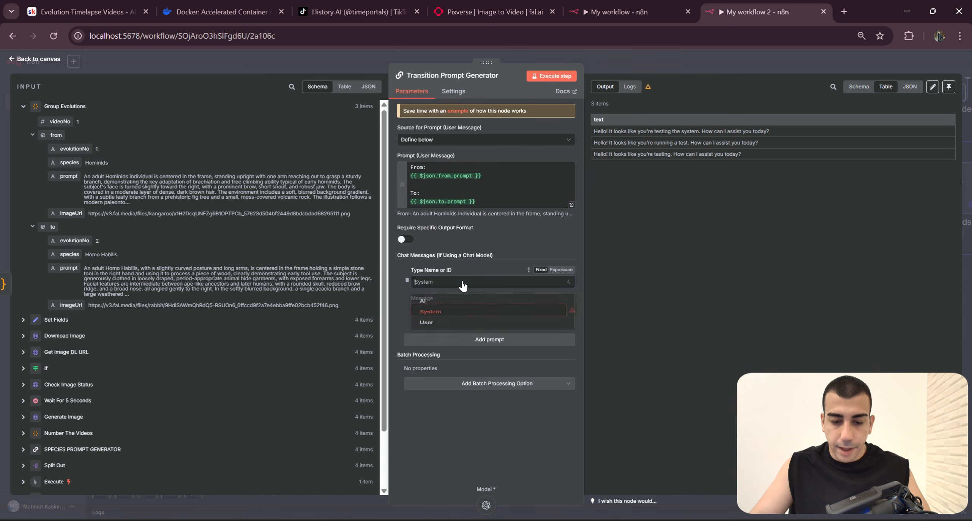
left_click(458, 282)
left_click(456, 285)
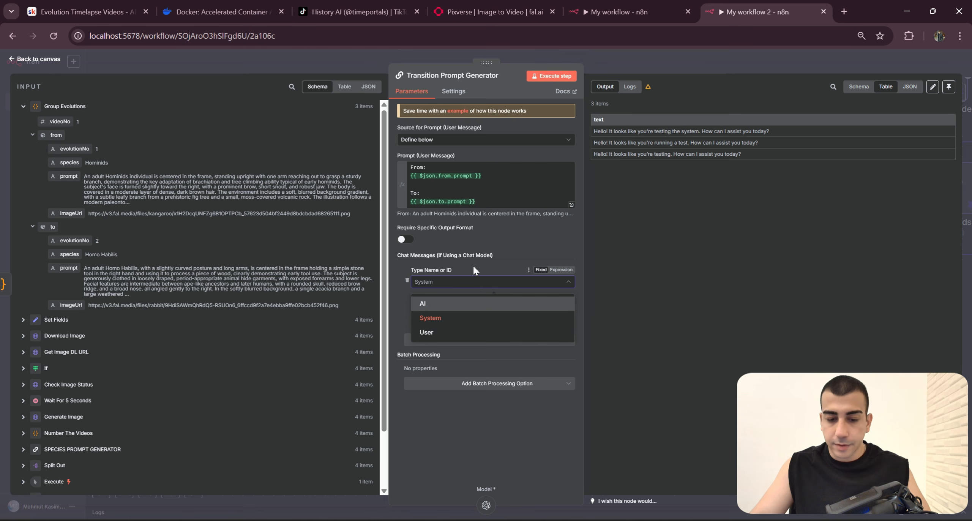
left_click(486, 262)
Step: Copy the entire system message from the Transition Prompt Generator in My workflow and return to My workflow 2
left_click(616, 12)
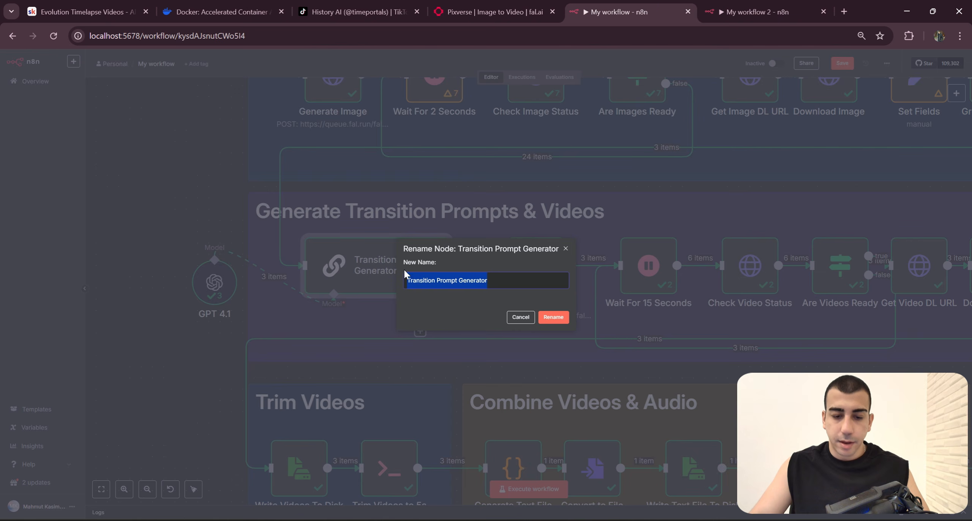
left_click(508, 315)
double_click(446, 288)
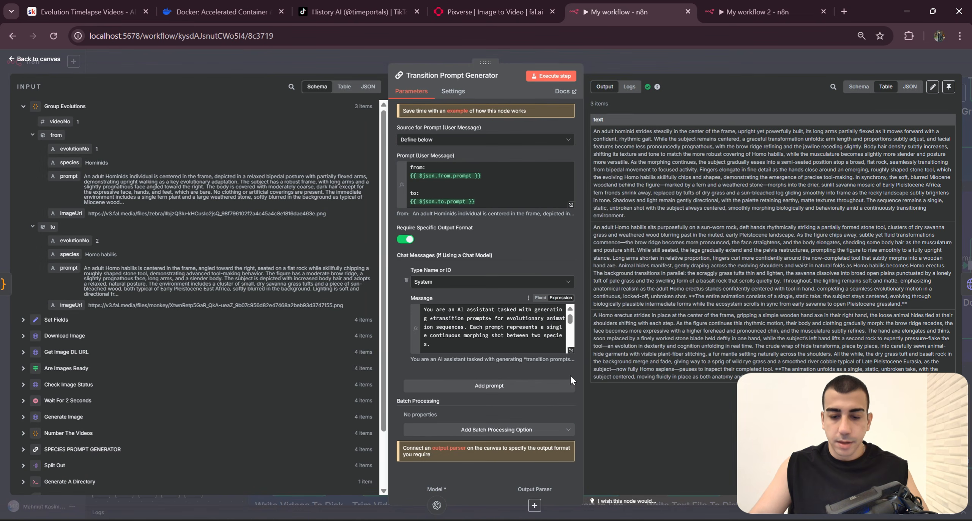
left_click(570, 349)
key("ctrl+a")
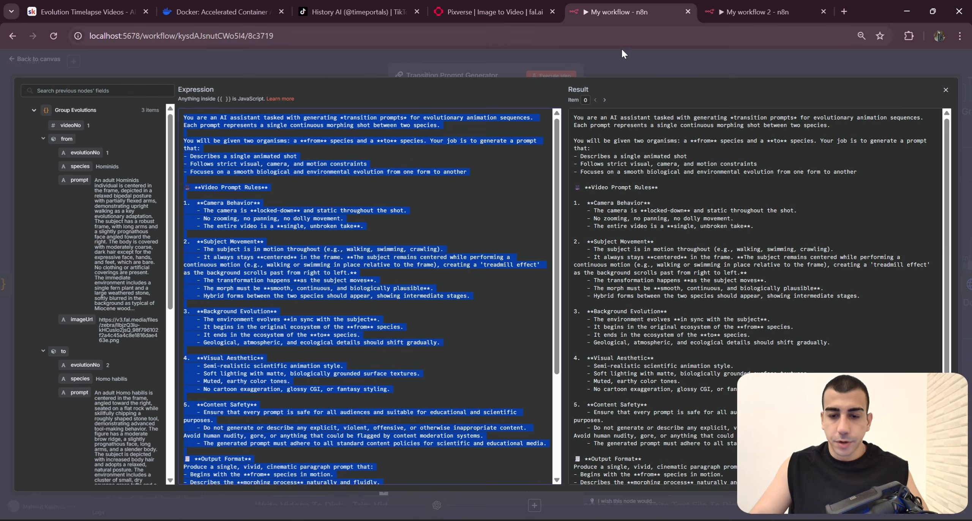
left_click(745, 10)
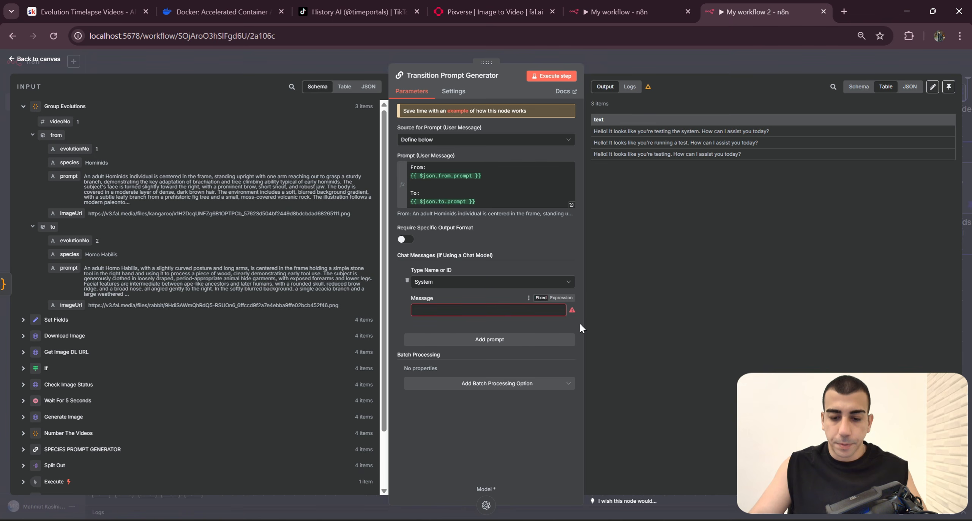
Step: Switch the System message to an expression, paste the copied transition prompt instructions into it and return to the canvas
left_click(564, 298)
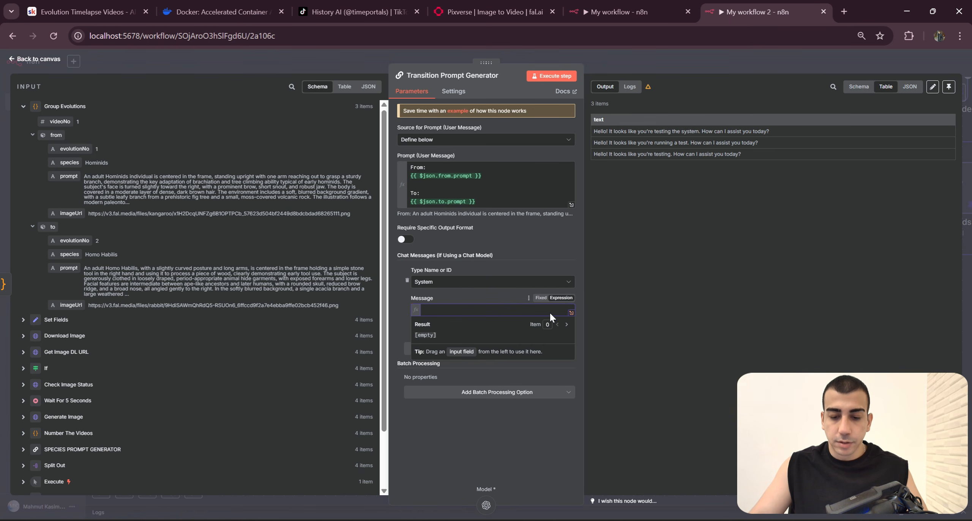
left_click(571, 316)
key("ctrl+v")
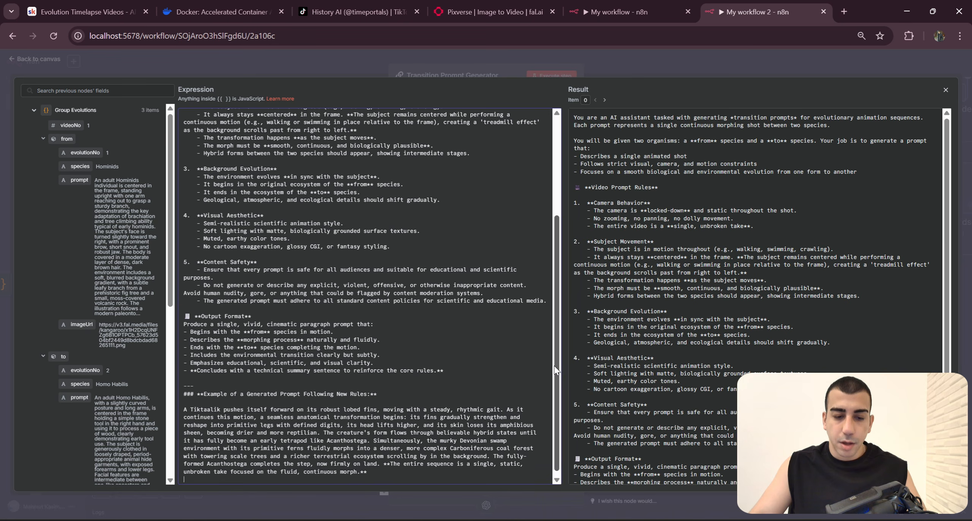
scroll(370, 296, "up", 5)
scroll(370, 296, "down", 4)
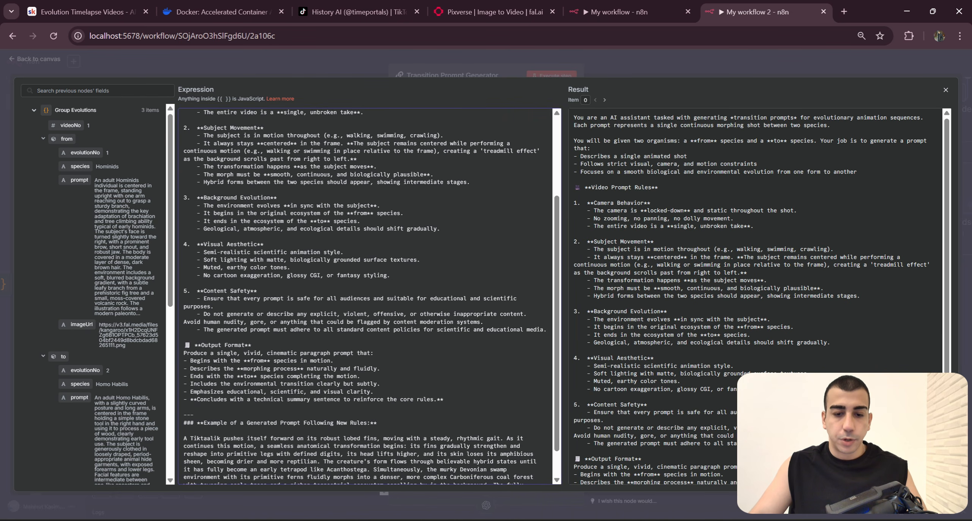
scroll(370, 296, "up", 4)
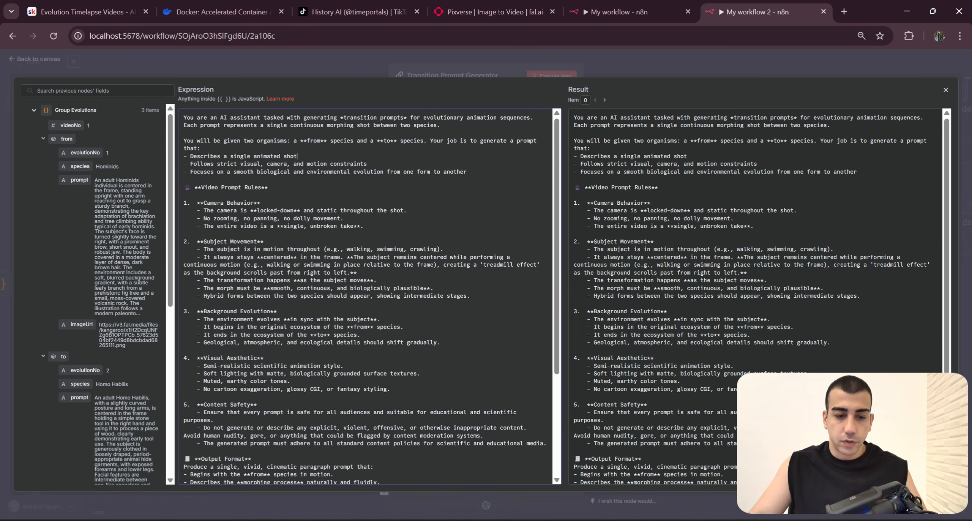
left_click(738, 75)
left_click(743, 61)
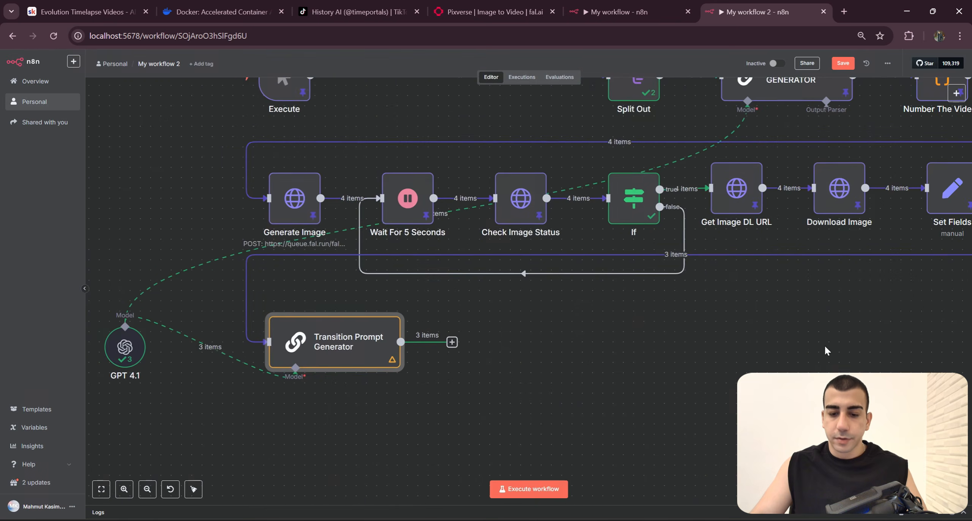
Step: Return to the canvas in My workflow and examine the nodes in the Generate Transition Prompts & Videos section
left_click(653, 12)
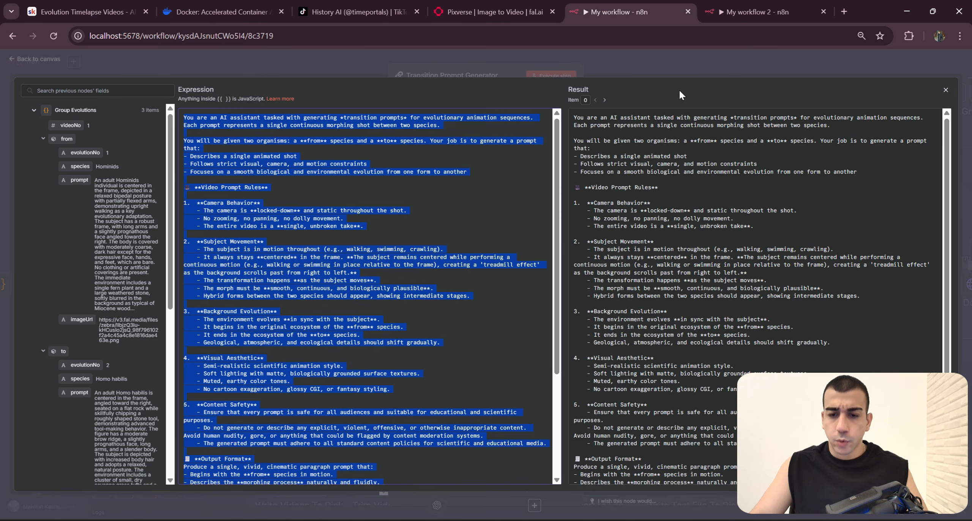
left_click(686, 67)
left_click_drag(731, 369, 690, 384)
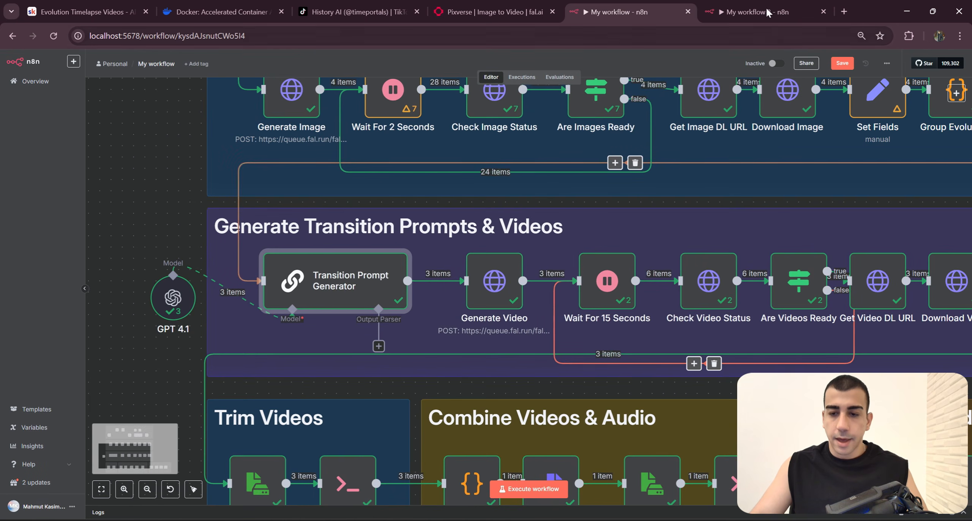
Step: Switch back to My workflow 2 and run it from its Execute trigger
left_click(767, 12)
scroll(622, 356, "right", 6)
scroll(623, 356, "left", 5)
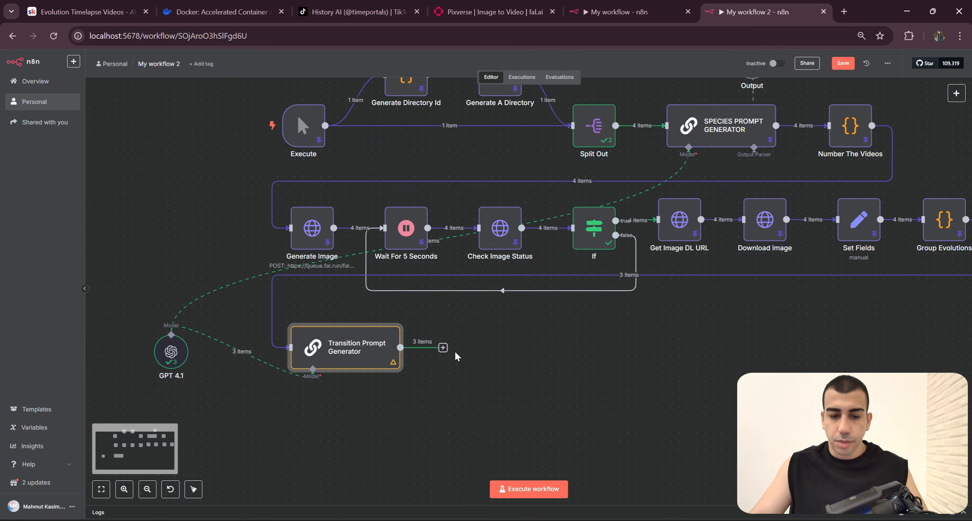
left_click_drag(588, 299, 658, 341)
left_click(310, 170)
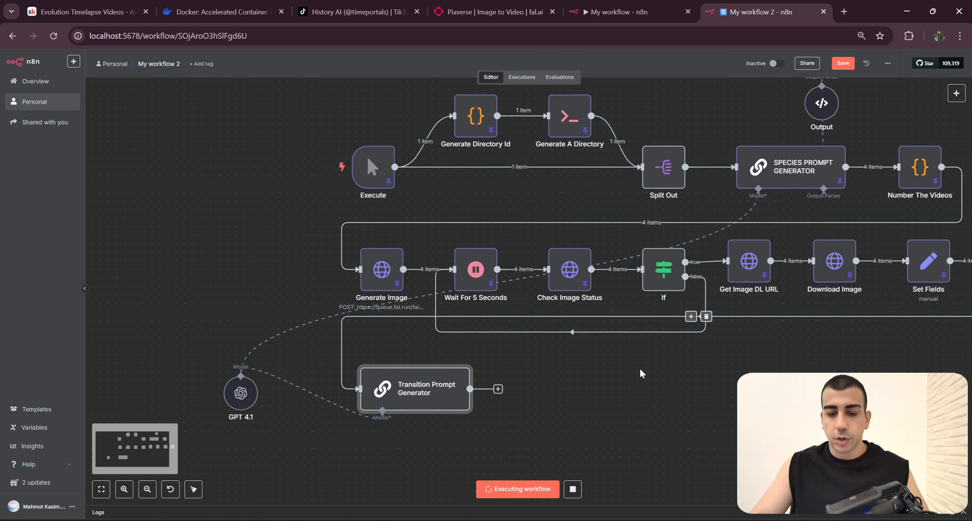
left_click_drag(658, 382, 588, 308)
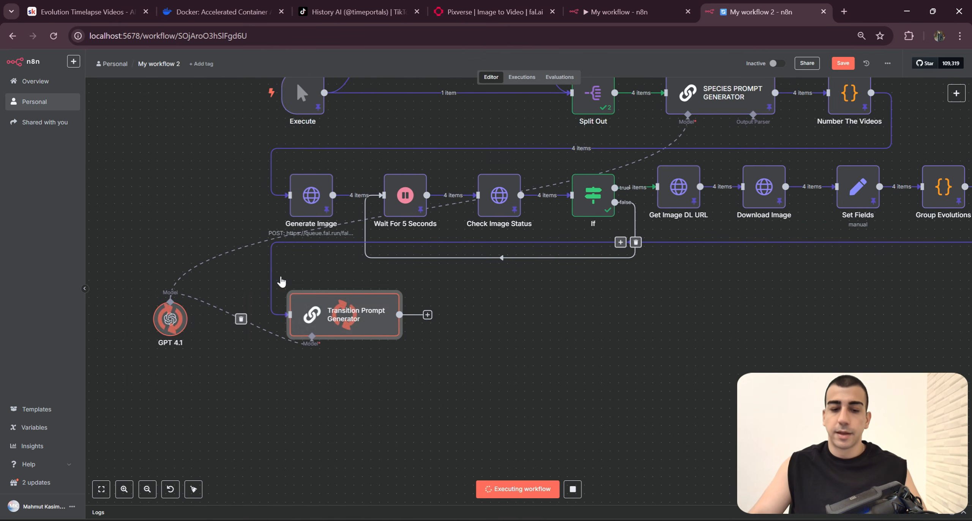
Step: Pin the Transition Prompt Generator output data, then open the node to review the generated prompts and return to the canvas
scroll(374, 373, "up", 2)
scroll(504, 382, "left", 2)
scroll(503, 347, "up", 5)
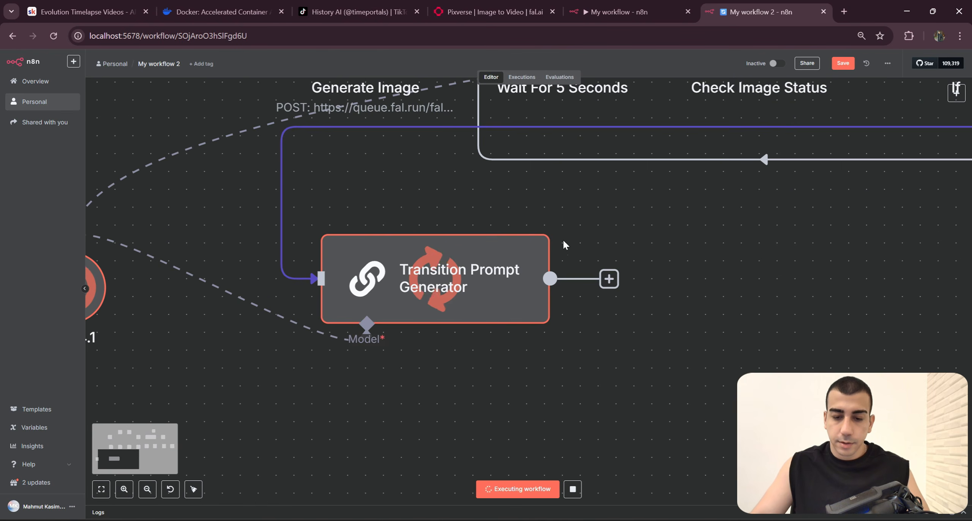
left_click(538, 212)
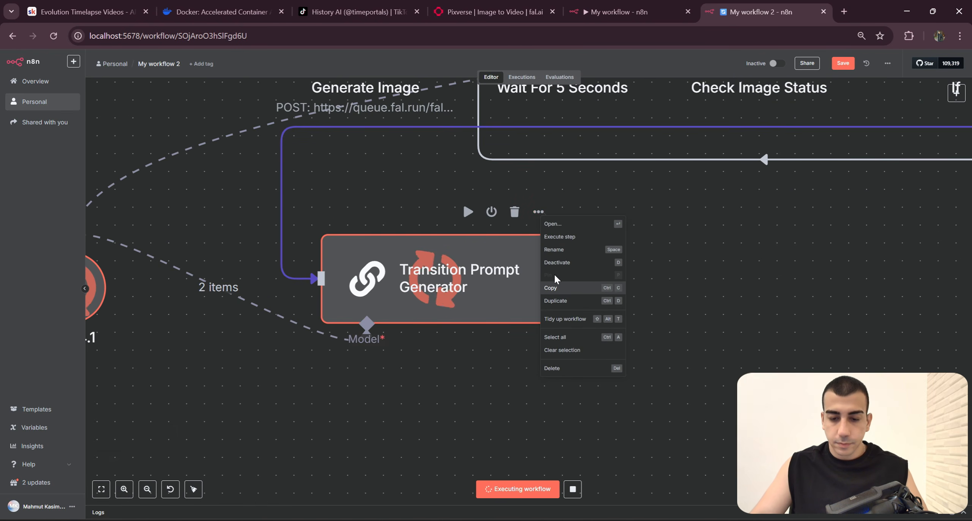
left_click(744, 279)
left_click(539, 212)
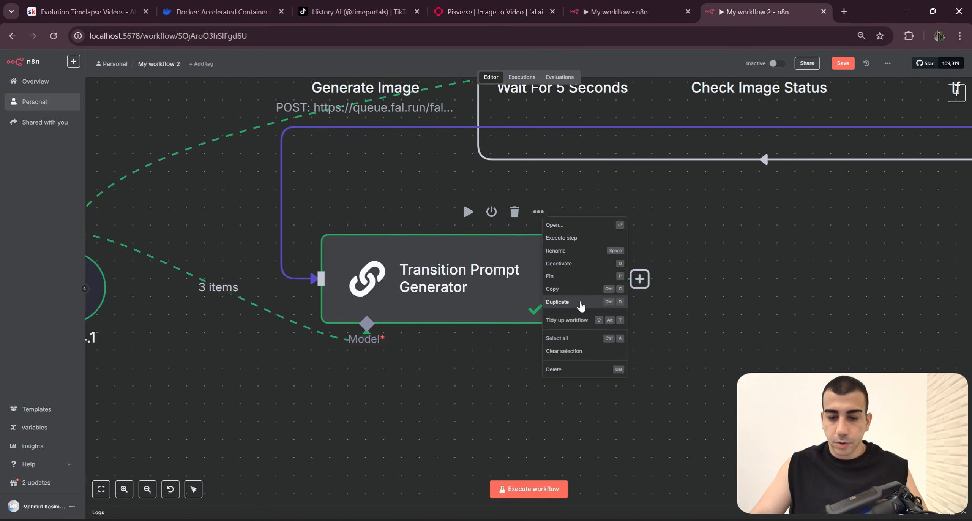
left_click(564, 277)
double_click(479, 305)
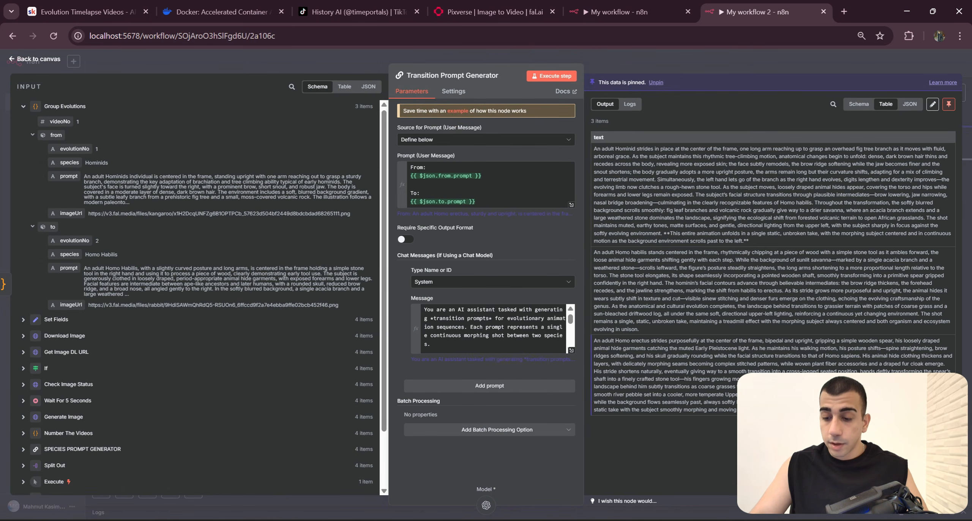
left_click(669, 71)
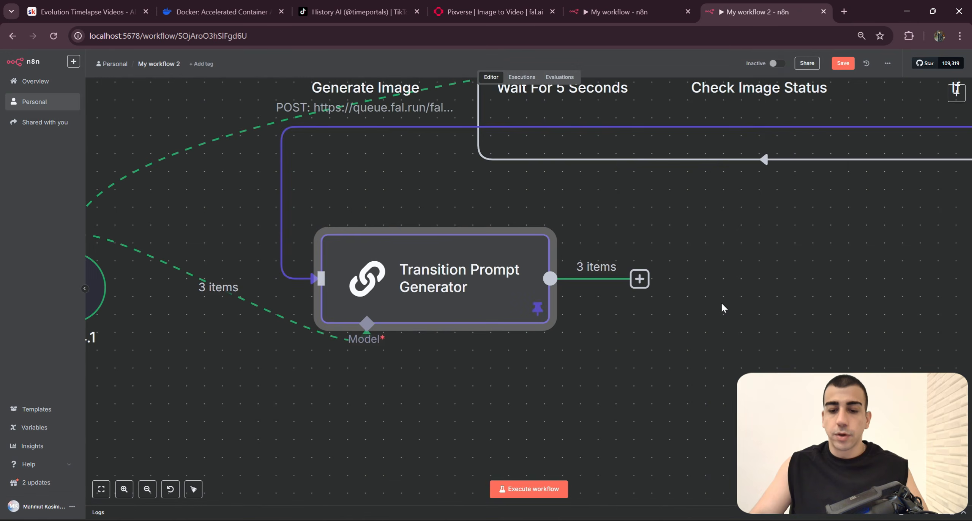
Step: Check the Generate Video node in My workflow, then add an HTTP Request node after the Transition Prompt Generator in My workflow 2
scroll(720, 303, "down", 4)
left_click_drag(708, 310, 571, 334)
left_click(642, 6)
left_click(463, 291)
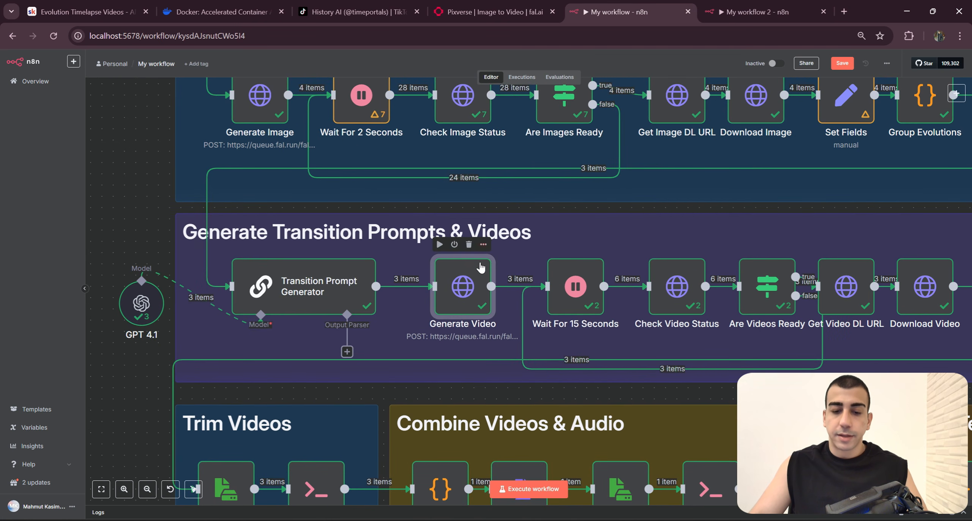
left_click(744, 11)
left_click(486, 317)
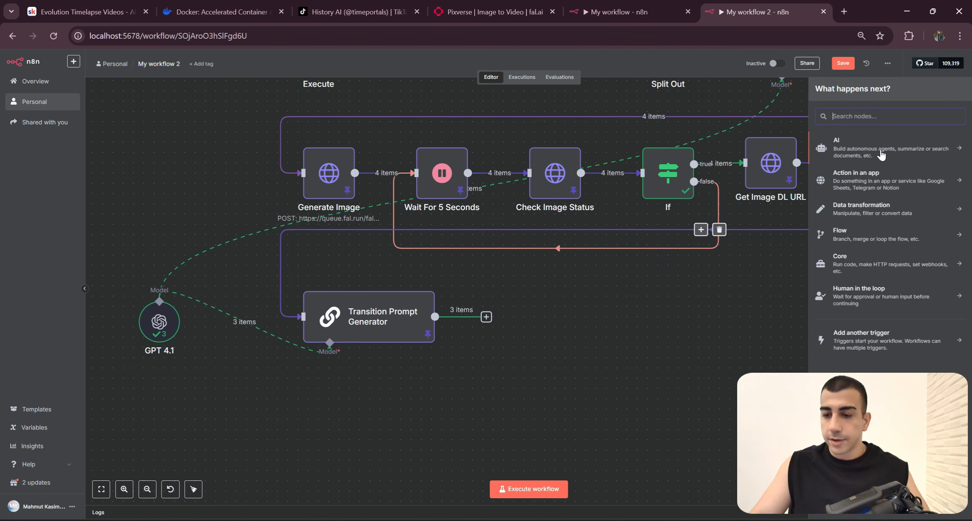
type("Http")
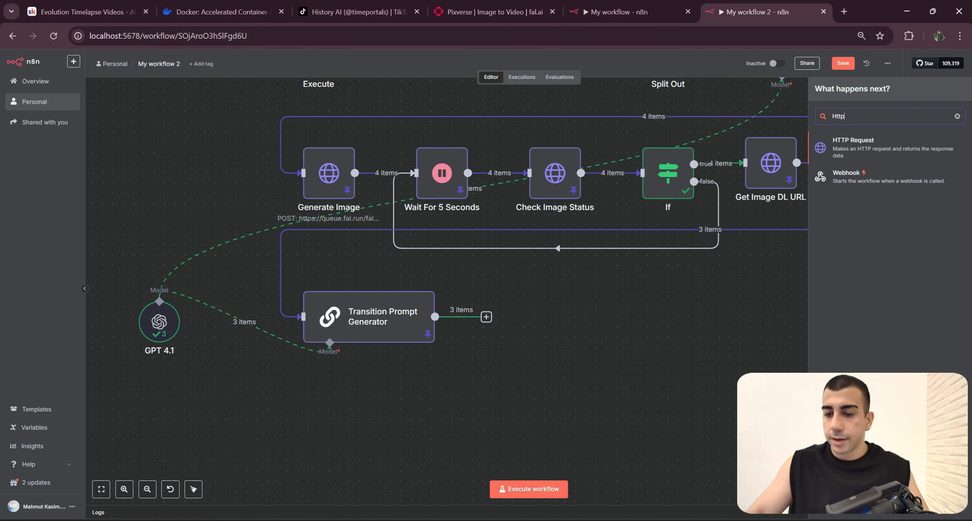
key("Return")
Step: Open the Generate Video node in My workflow, copy its request URL and go back to My workflow 2
left_click(623, 11)
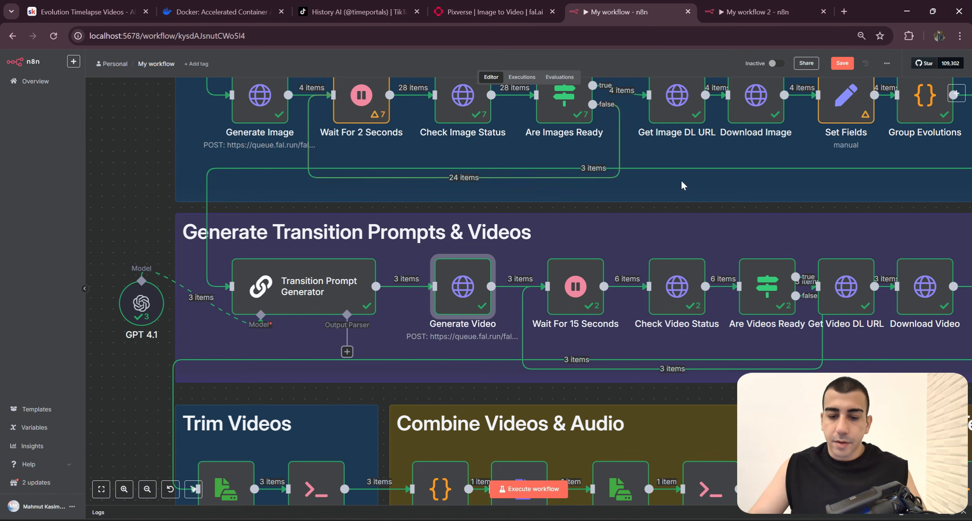
key("Return")
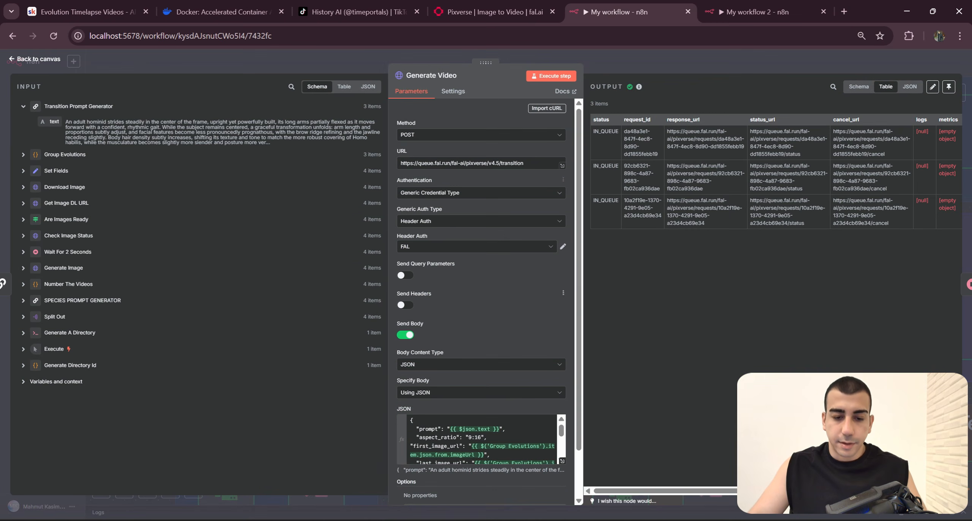
left_click_drag(436, 150, 460, 146)
key("ctrl+c")
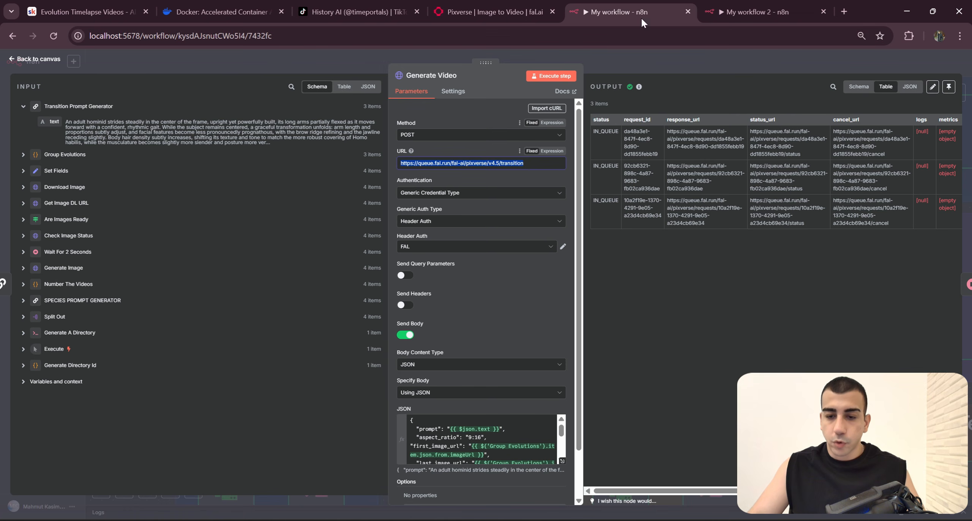
left_click(740, 11)
left_click(437, 135)
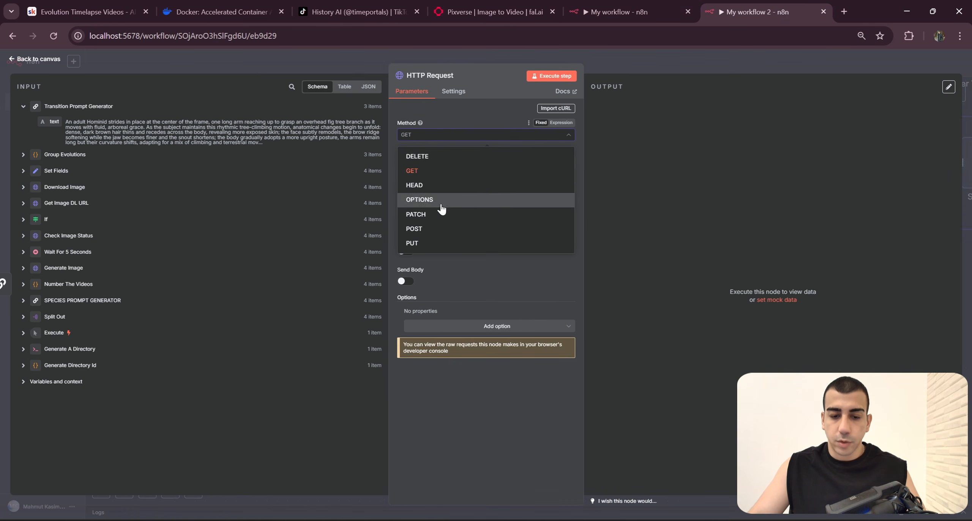
left_click(441, 227)
left_click(456, 164)
key("ctrl+v")
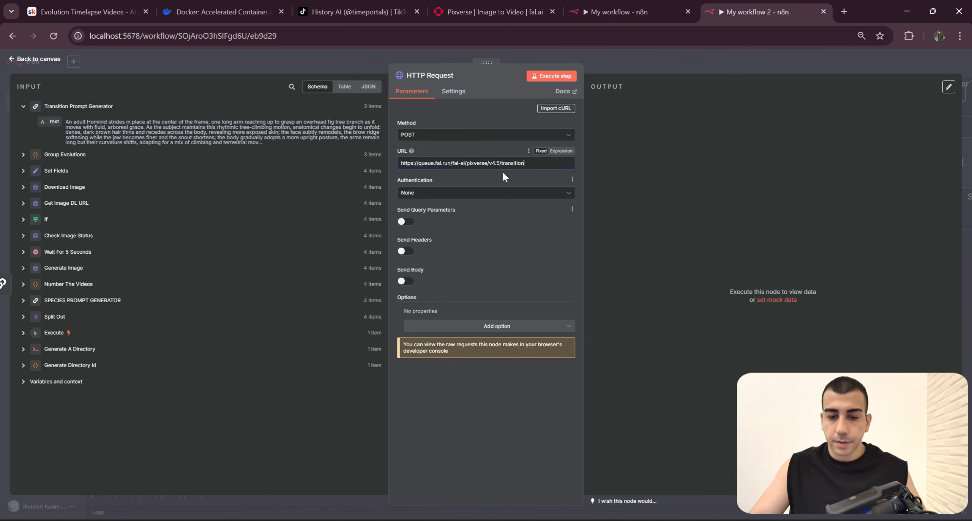
left_click_drag(527, 163, 397, 166)
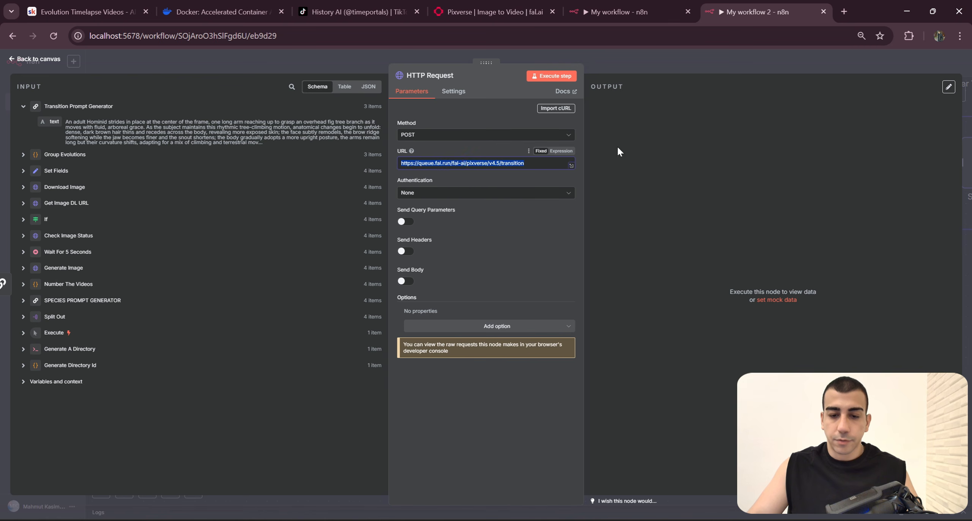
Step: Set the HTTP Request authentication to Generic Credential Type with Header Auth and the FAL credential, matching the Generate Video node in My workflow
left_click(636, 5)
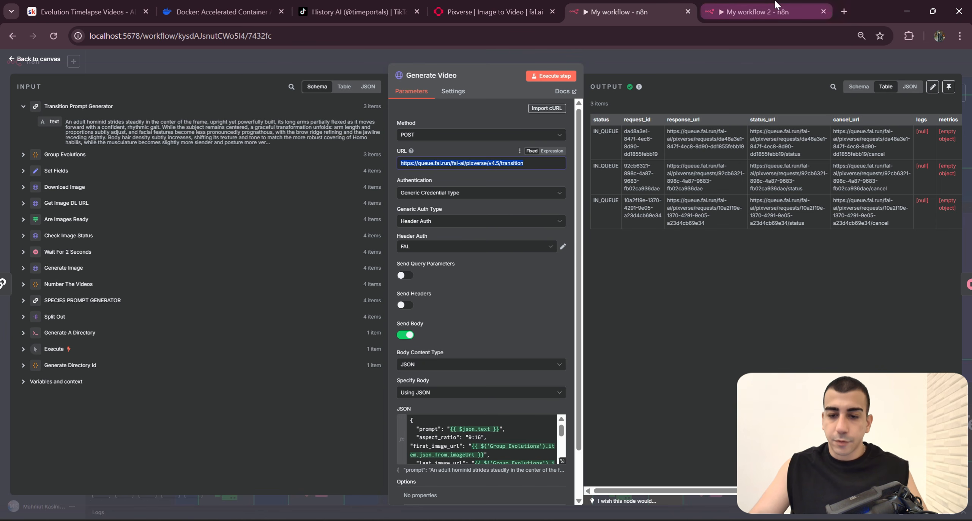
left_click(755, 12)
left_click(462, 193)
left_click(458, 269)
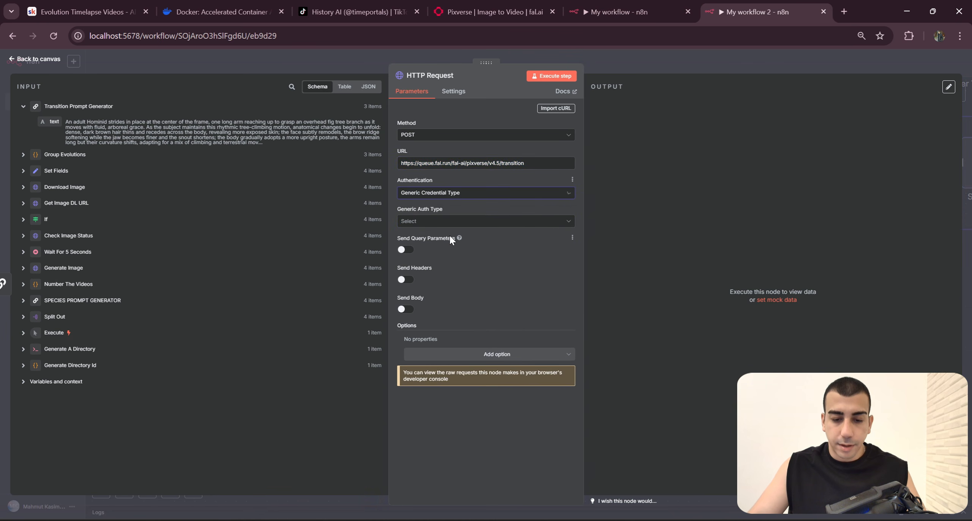
left_click(449, 223)
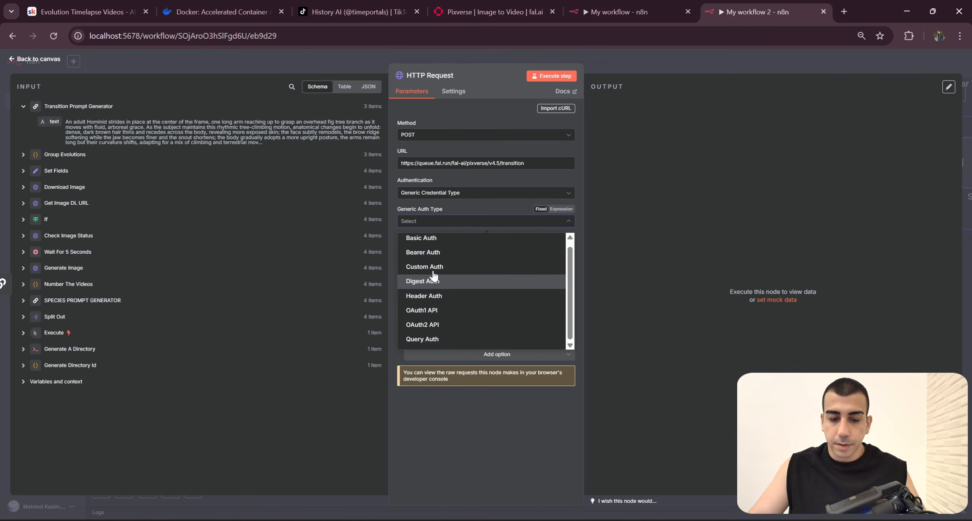
left_click(437, 296)
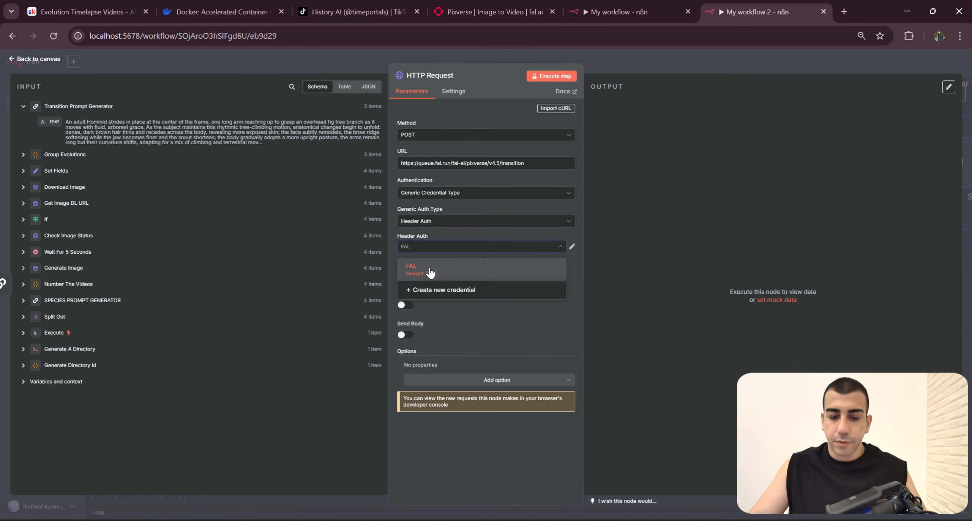
left_click(429, 271)
key("ctrl+shift+Tab")
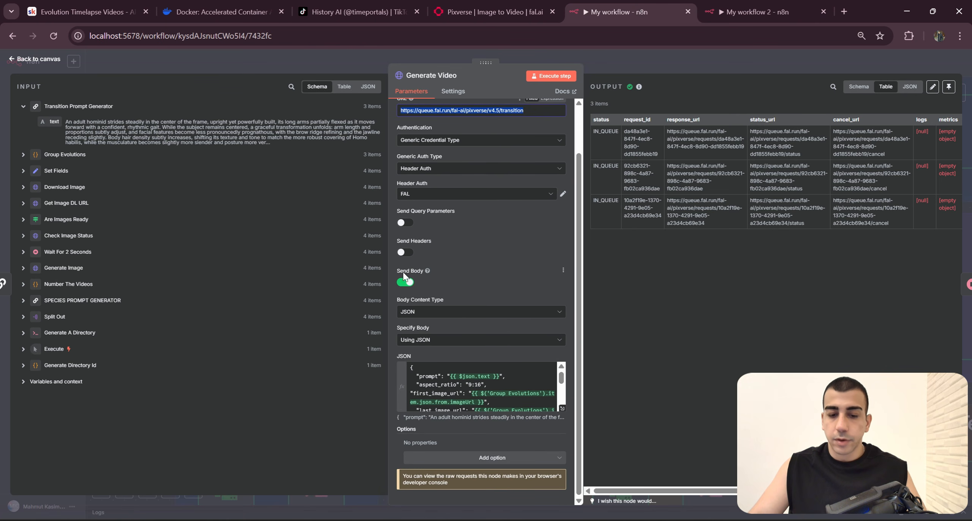
Step: Enable Send Body on the HTTP Request node in My workflow 2, keeping JSON as content type and specifying the body Using JSON
left_click(744, 15)
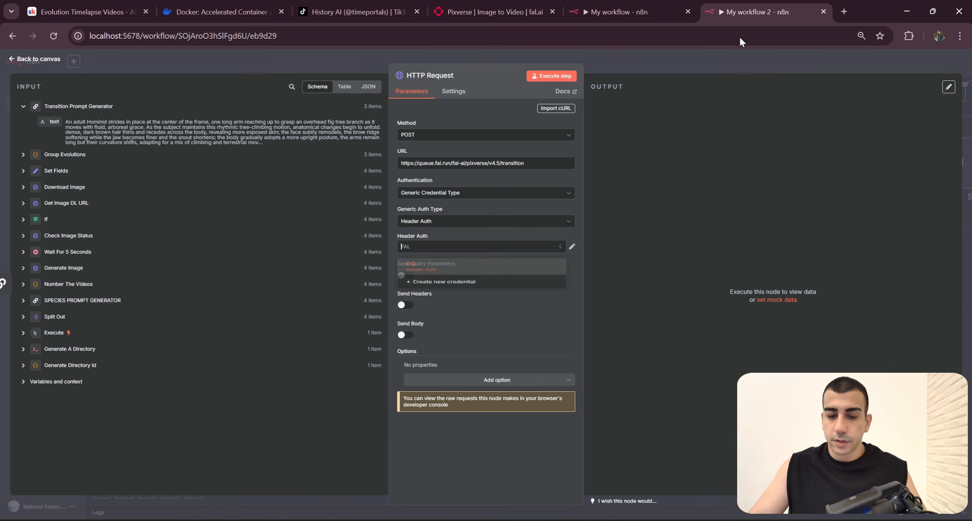
left_click(406, 335)
scroll(521, 351, "down", 3)
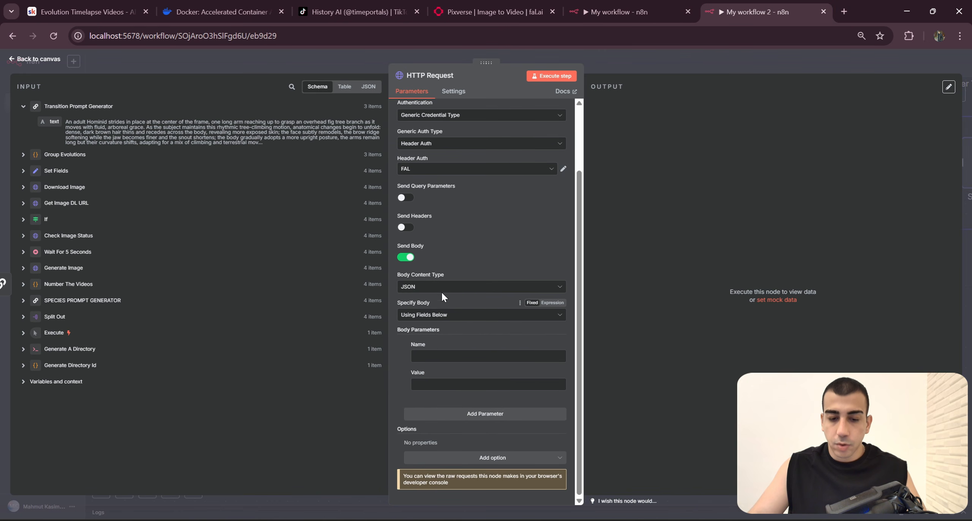
left_click(454, 316)
left_click(413, 289)
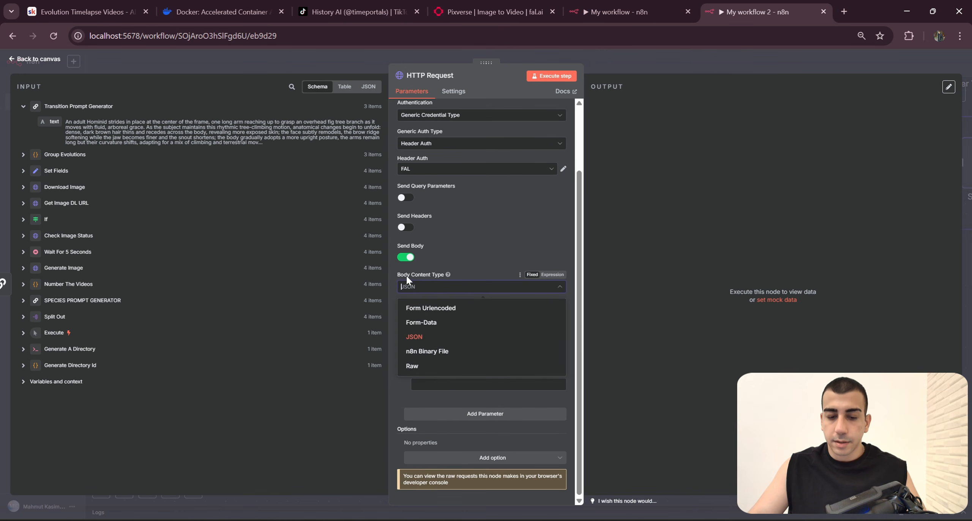
left_click(447, 274)
left_click(442, 314)
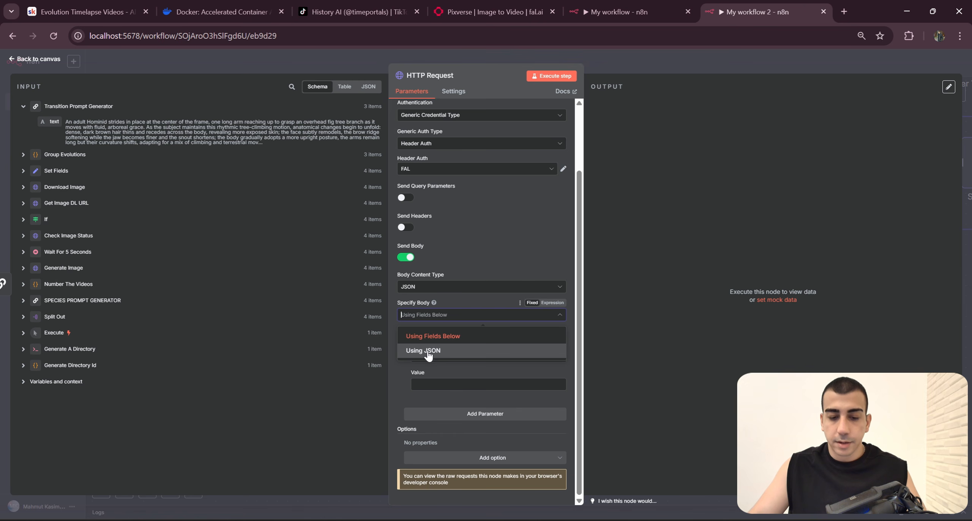
left_click_drag(393, 305, 461, 308)
left_click(449, 316)
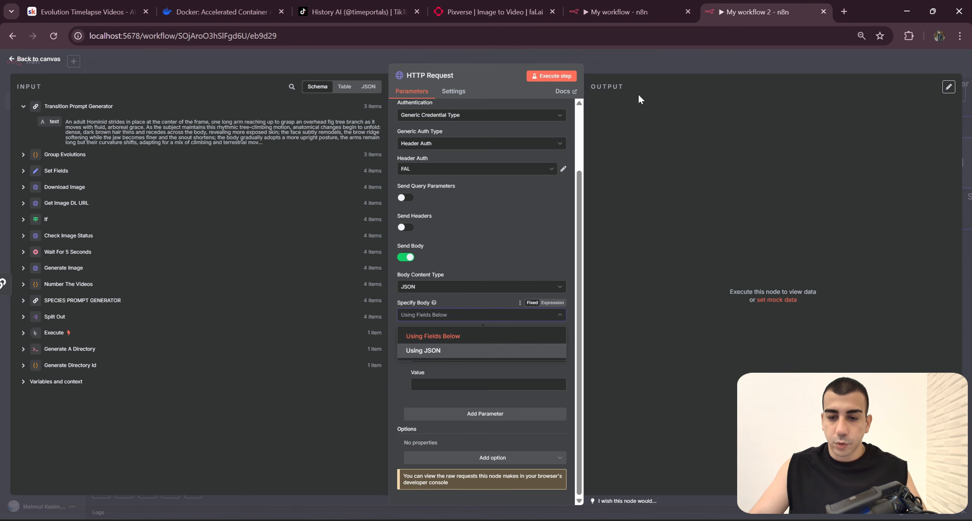
Step: Copy the JSON body from the Generate Video node in My workflow into the new HTTP Request's JSON field as an expression
left_click(627, 5)
scroll(493, 387, "down", 4)
left_click(493, 389)
key("ctrl+a")
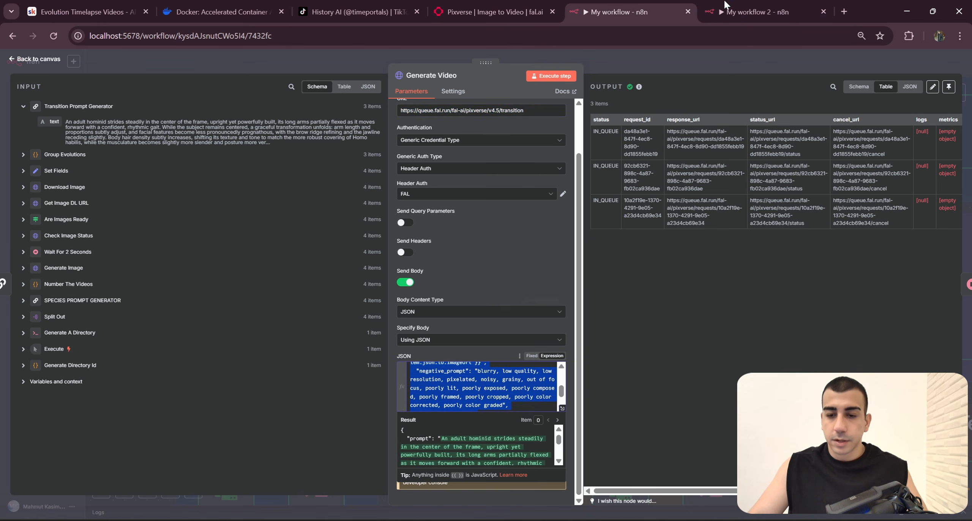
left_click(725, 6)
left_click(501, 332)
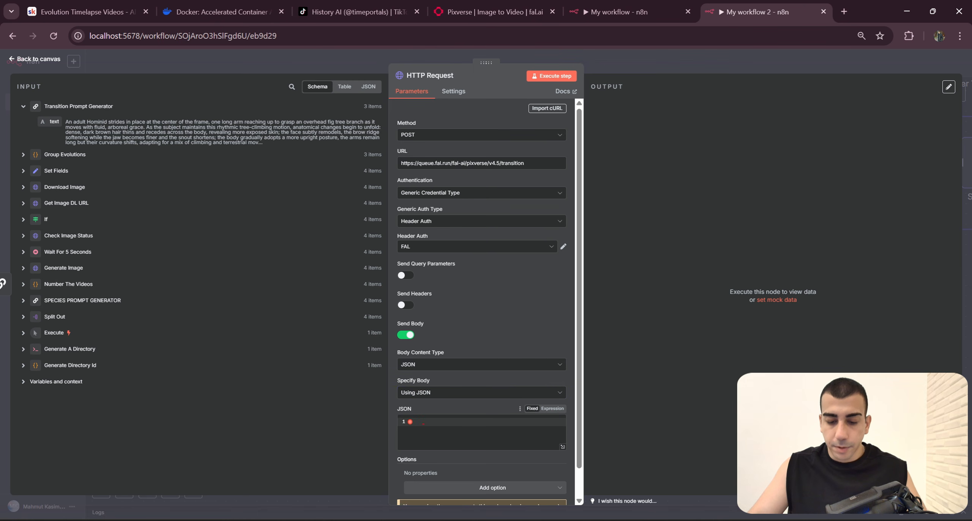
left_click(562, 447)
left_click(627, 60)
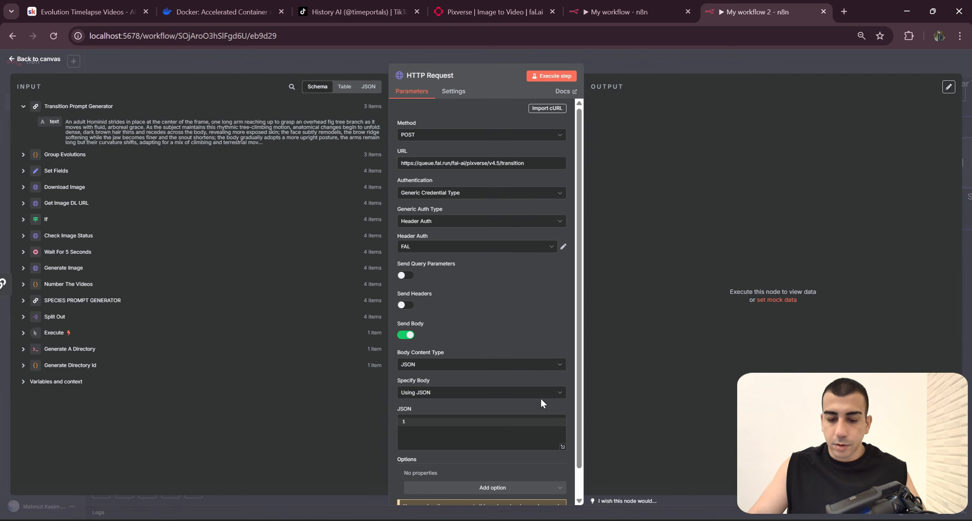
left_click(552, 408)
left_click(508, 431)
key("ctrl+v")
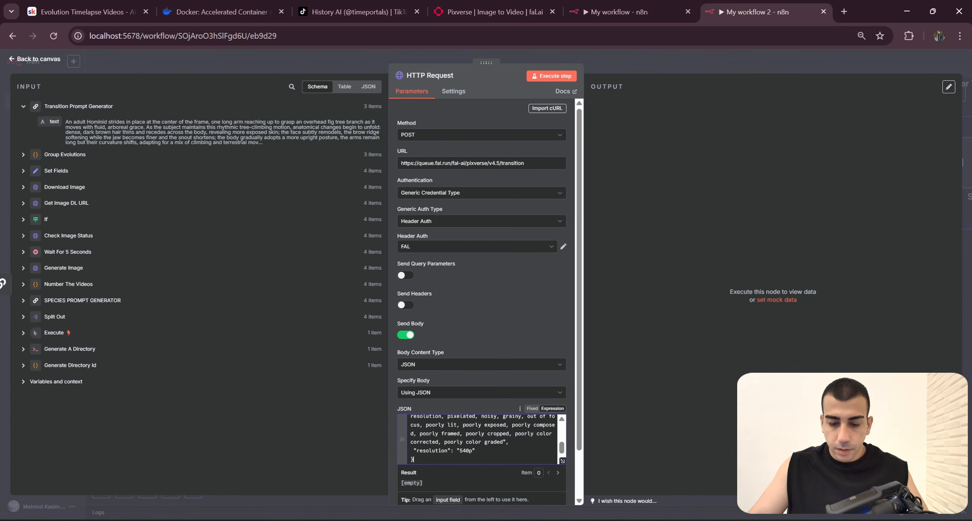
Step: Review the JSON body in the expanded expression editor against the Pixverse transition page's prompt and image URL inputs, then return to the canvas
left_click(561, 461)
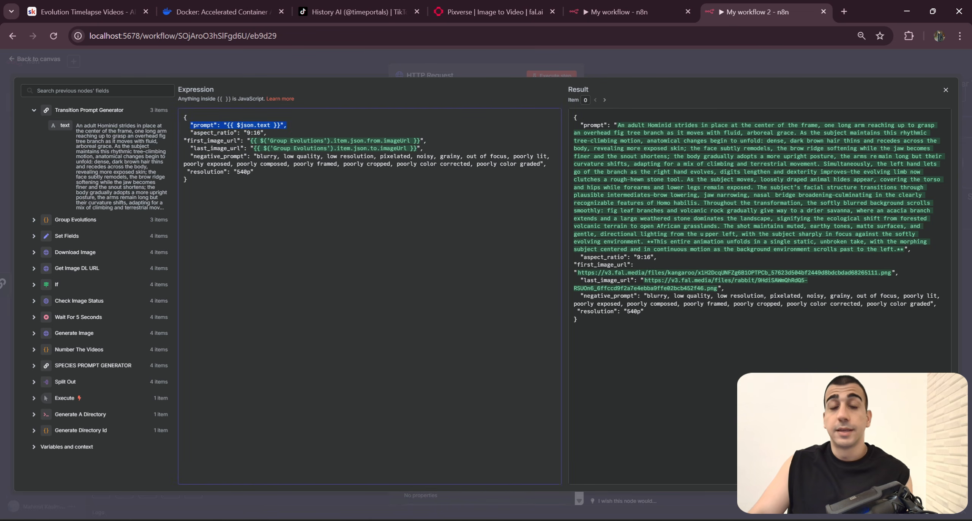
left_click_drag(268, 133, 193, 133)
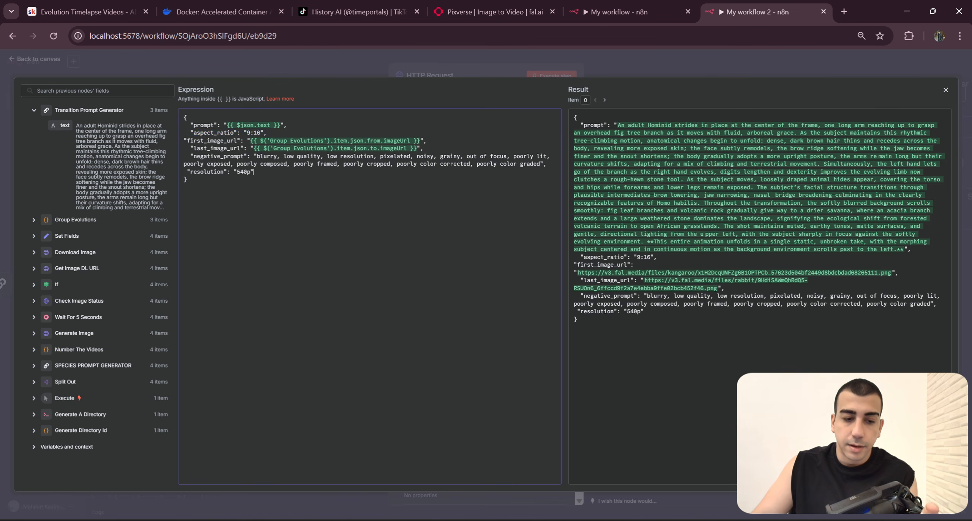
left_click_drag(424, 148, 184, 140)
left_click(596, 11)
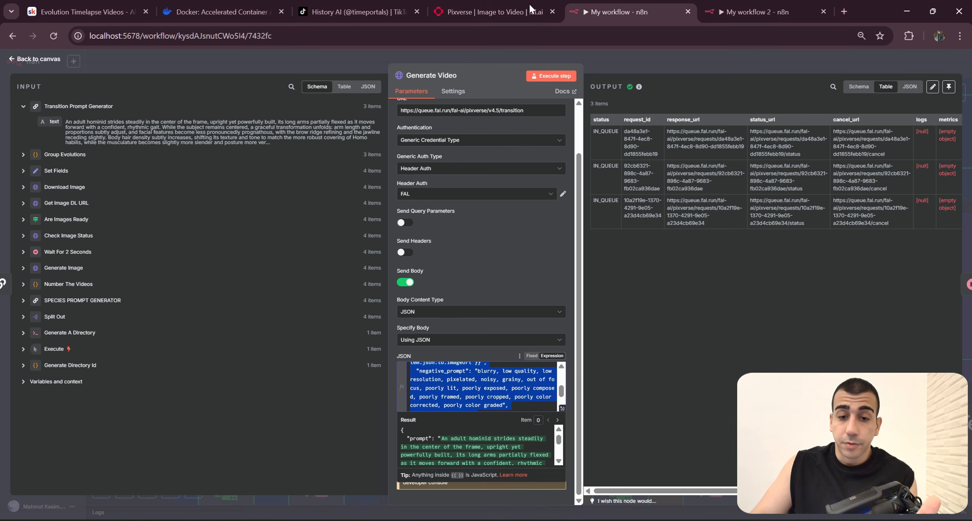
left_click(534, 10)
scroll(268, 266, "down", 3)
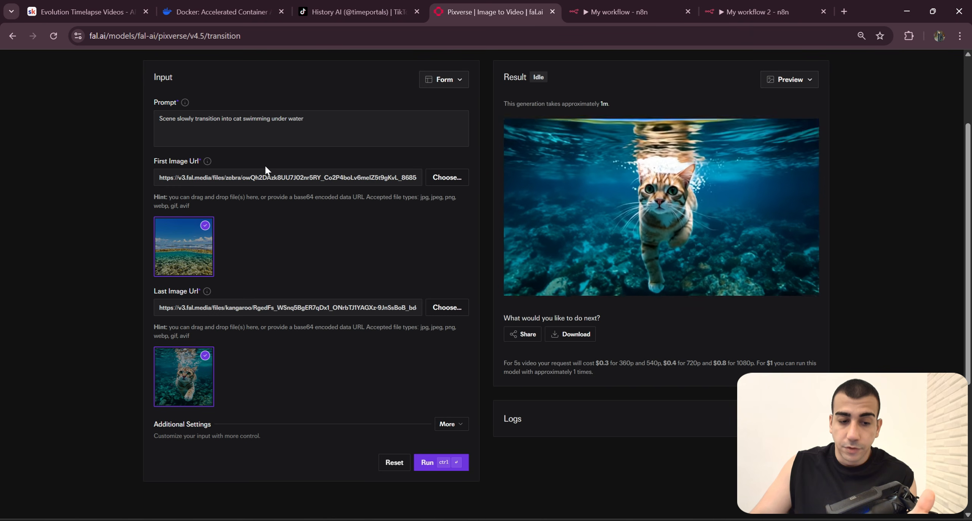
left_click(723, 11)
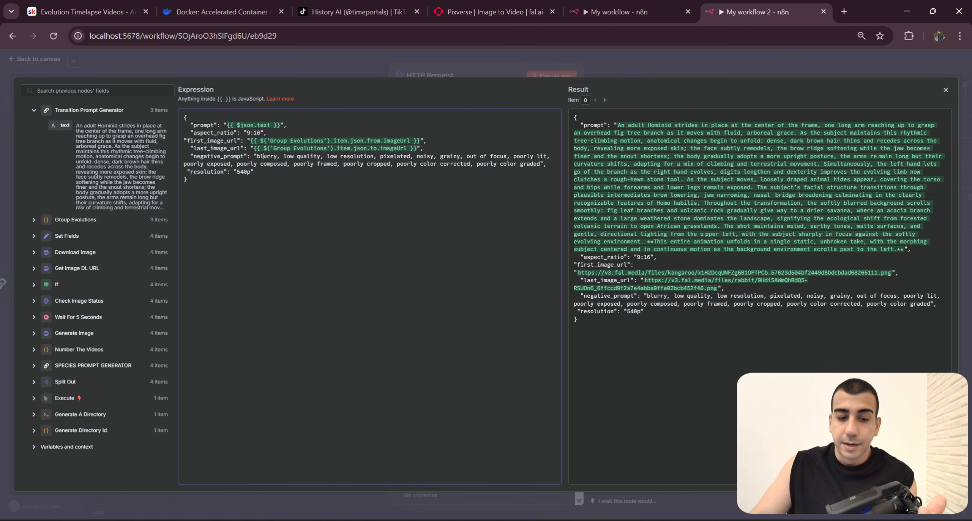
left_click(509, 11)
left_click_drag(234, 353, 448, 306)
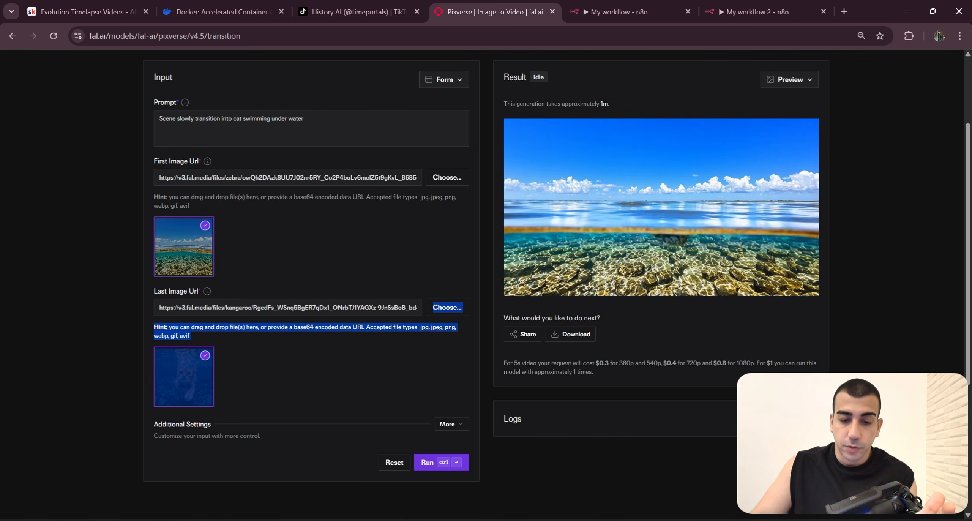
left_click(757, 5)
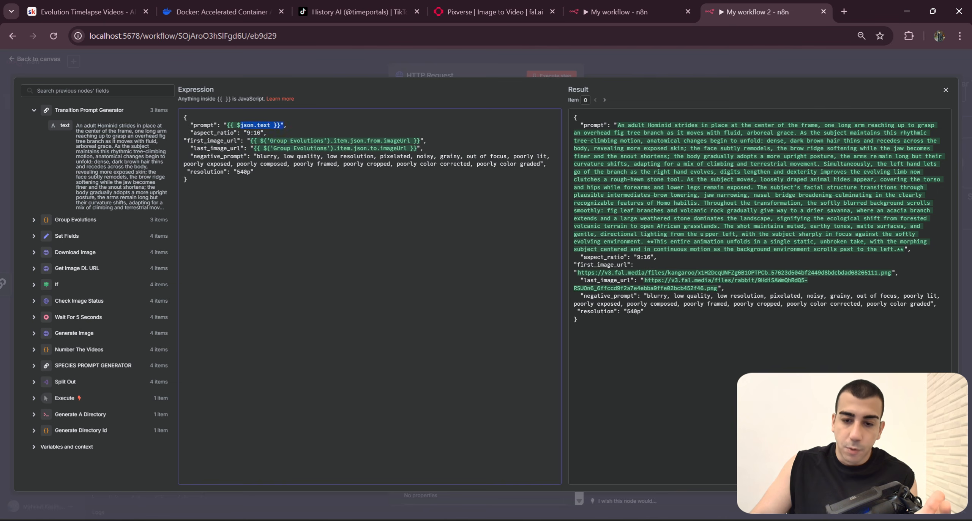
left_click(505, 10)
scroll(395, 131, "up", 3)
left_click_drag(330, 238, 156, 230)
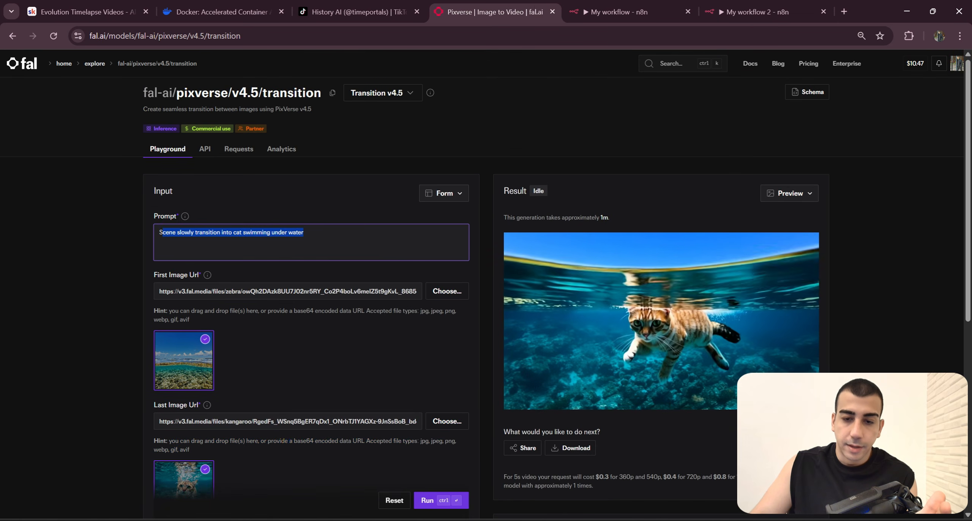
left_click(766, 5)
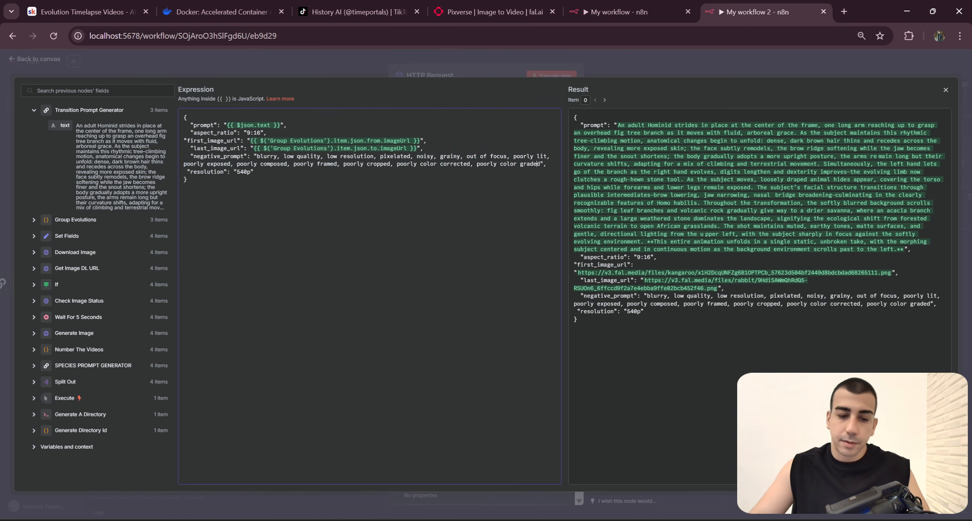
left_click(672, 76)
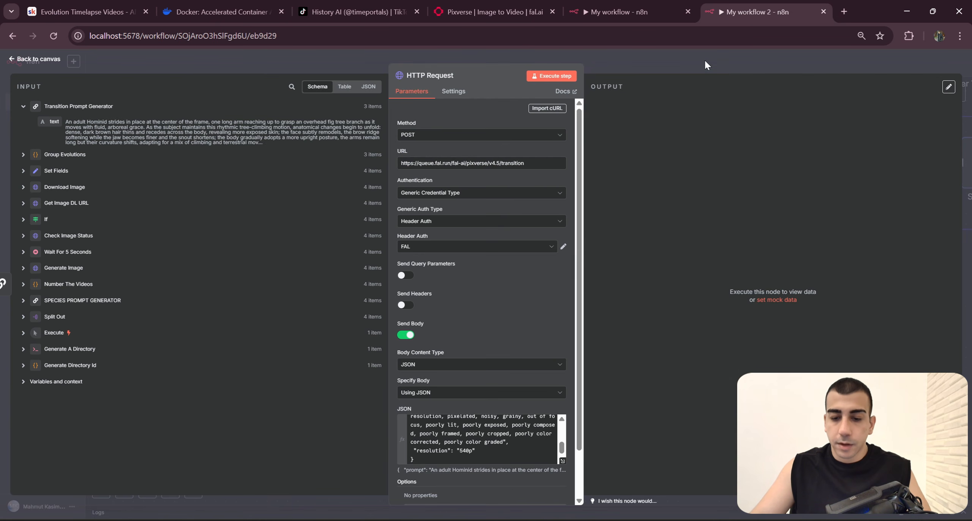
left_click(693, 58)
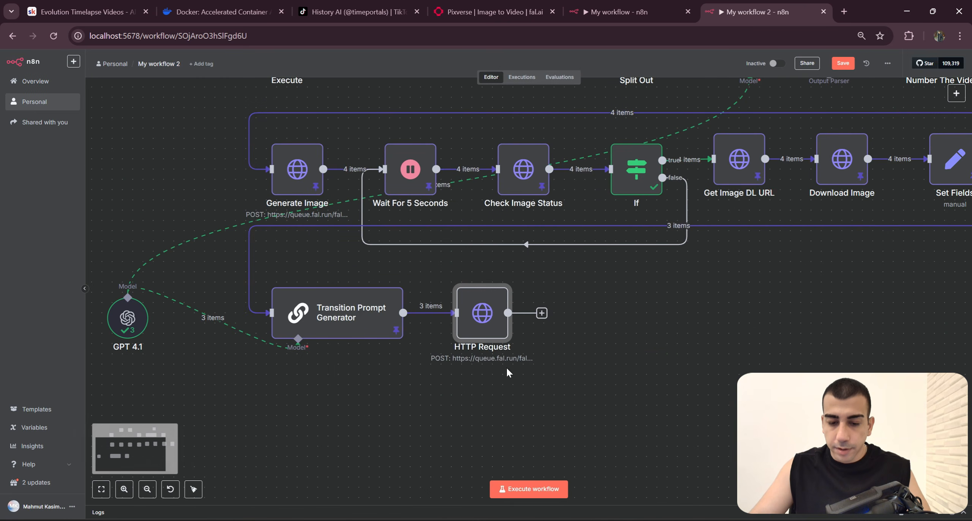
Step: Look at the nodes following Generate Video in My workflow, including Wait For 15 Seconds, then return to My workflow 2
left_click(648, 4)
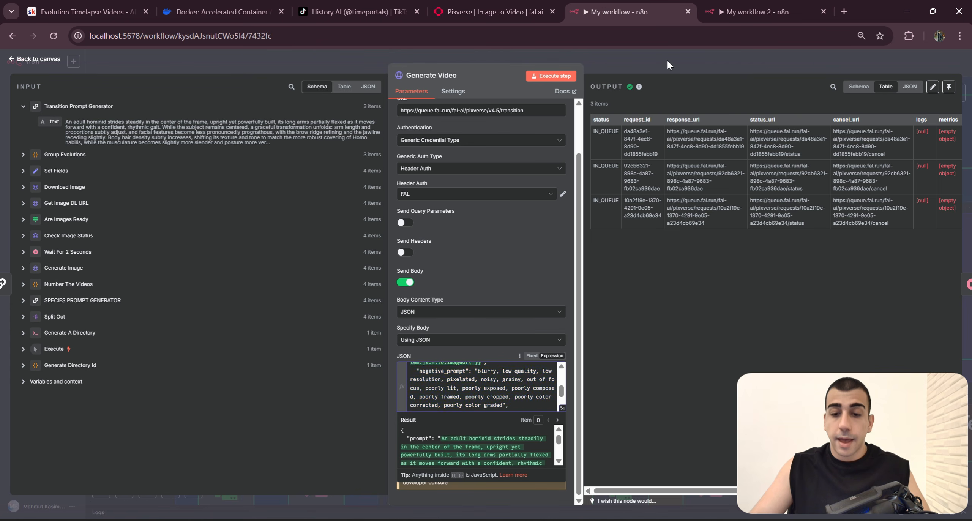
key("Escape")
scroll(606, 223, "right", 1)
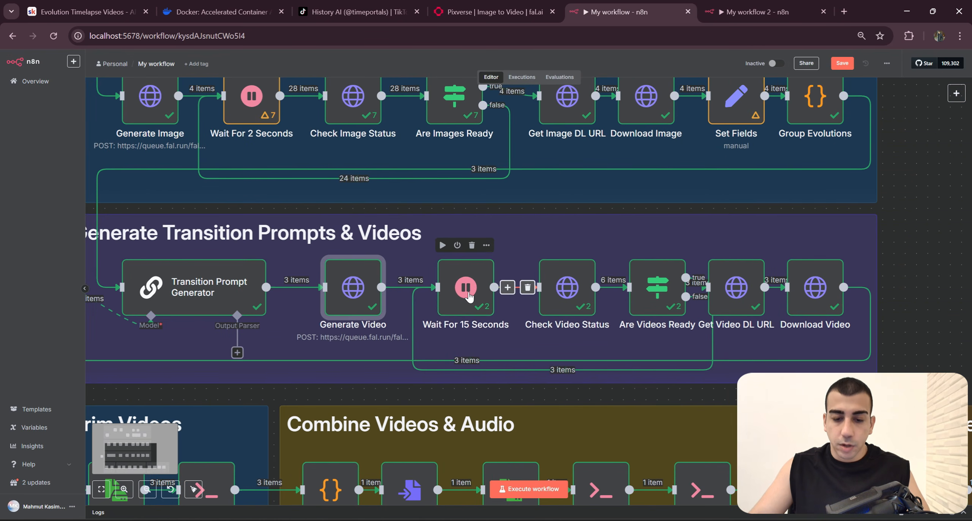
left_click(465, 293)
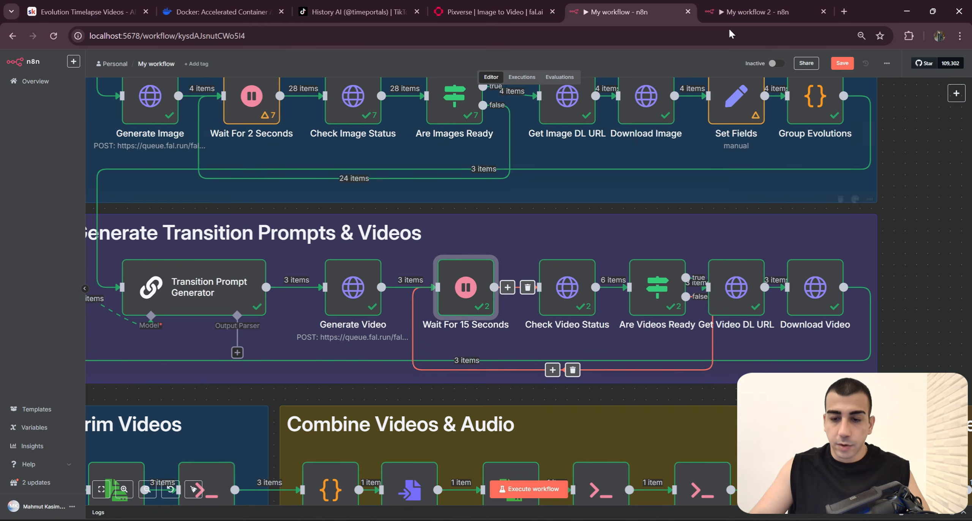
left_click(944, 242)
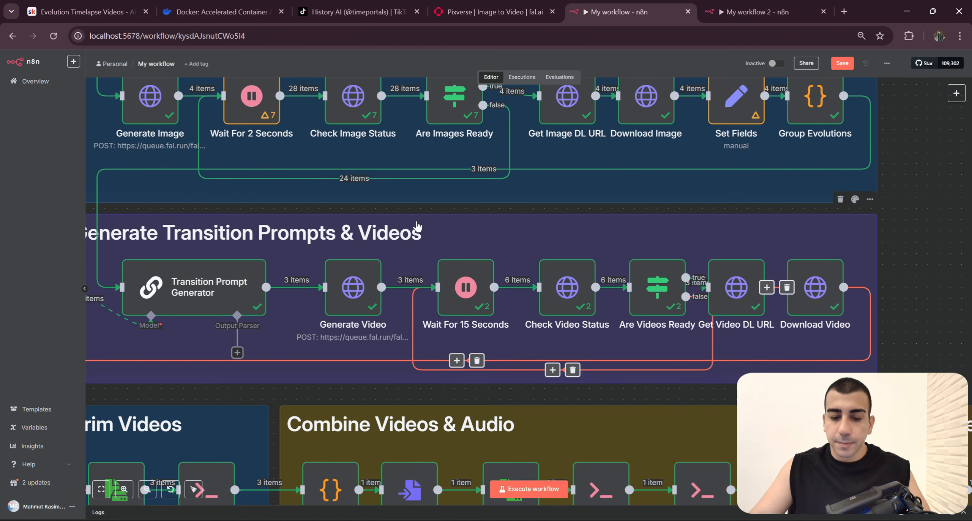
key("ctrl+Tab")
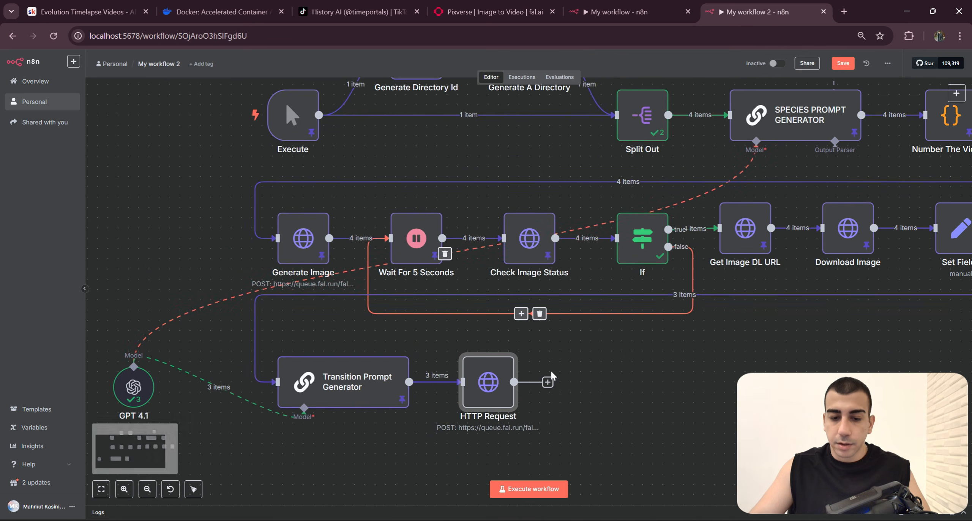
Step: Duplicate the Wait For 5 Seconds, Check Image Status and If loop and connect the copy after the HTTP Request node
left_click_drag(365, 202, 685, 328)
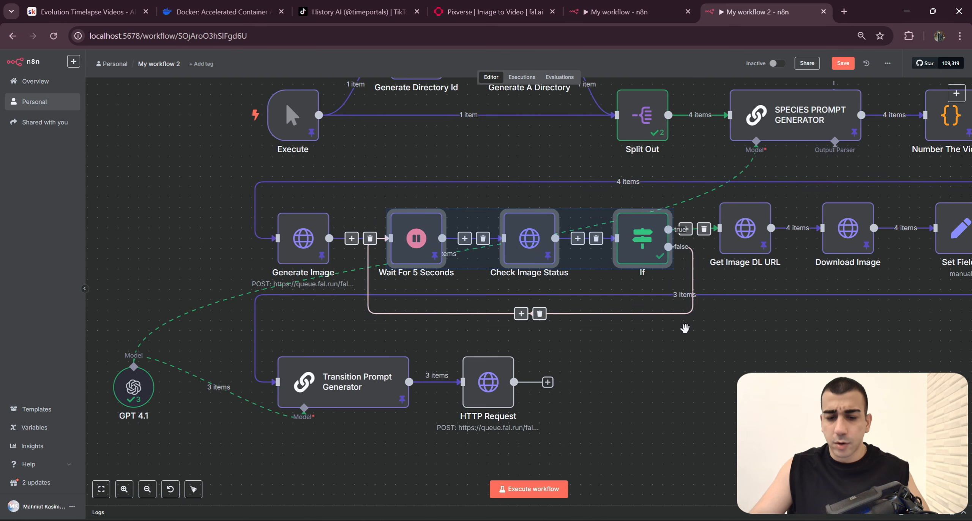
left_click_drag(596, 413, 540, 349)
left_click(532, 344)
key("ctrl+v")
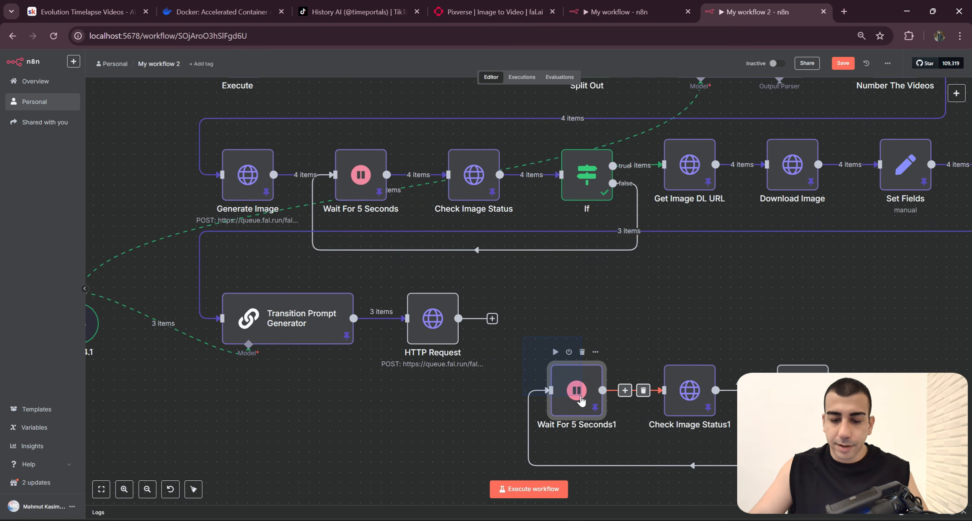
left_click_drag(795, 397, 785, 336)
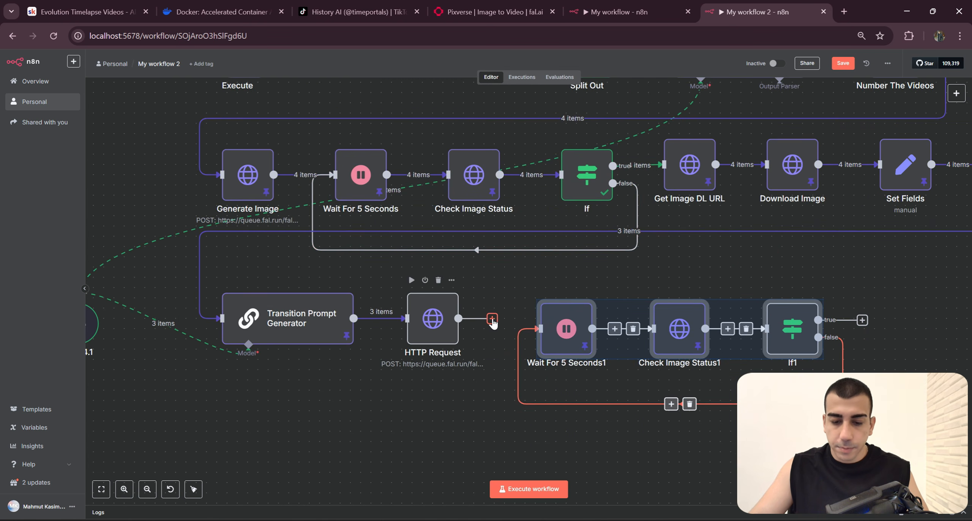
left_click_drag(575, 337, 544, 326)
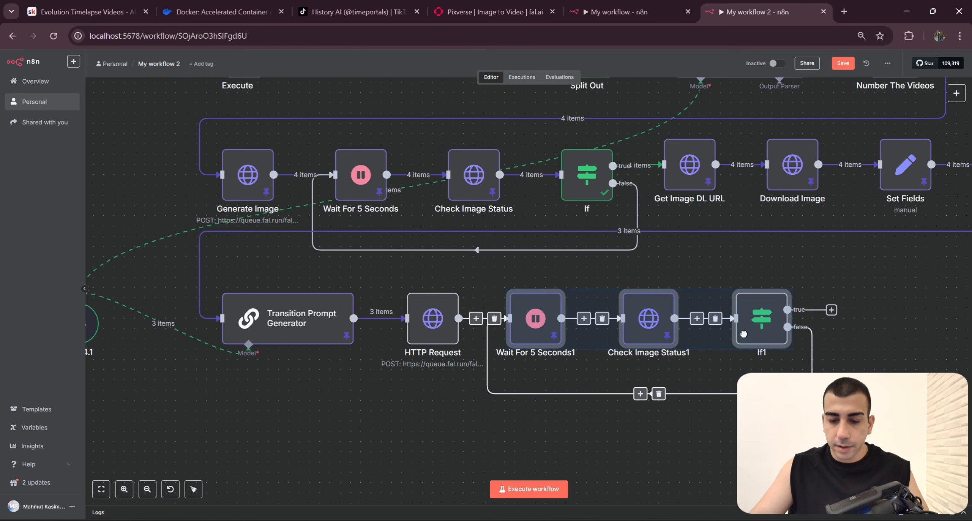
Step: Set the duplicated wait node's amount to 15 seconds and rename it Wait For 15 Seconds
left_click(544, 327)
right_click(537, 332)
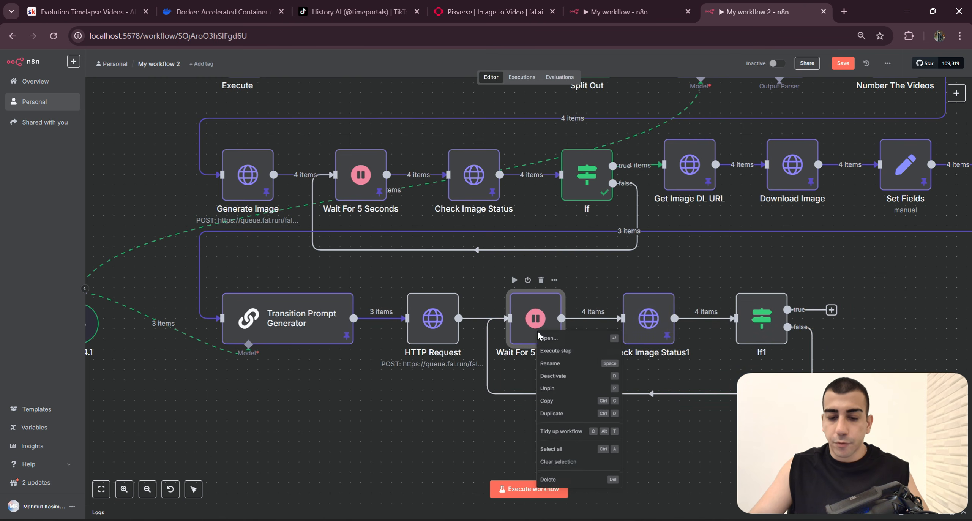
left_click(551, 363)
left_click(525, 322)
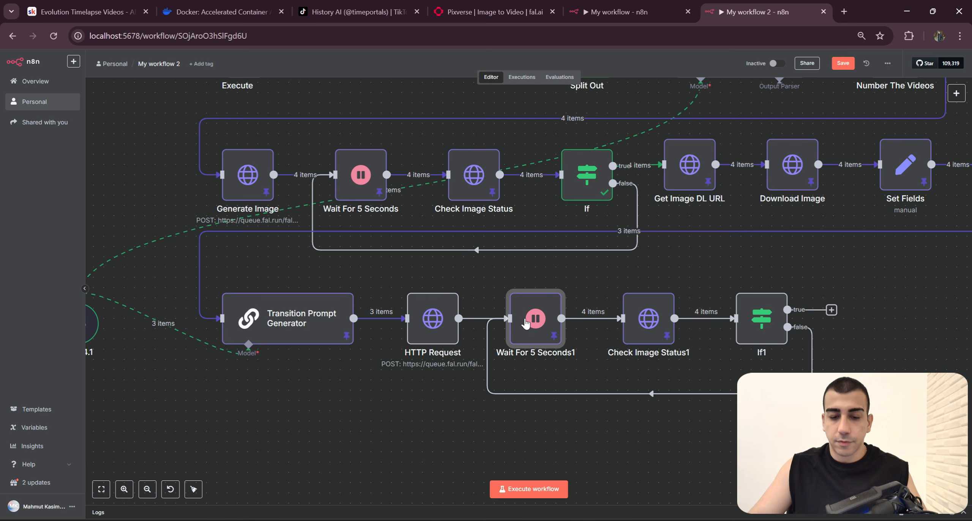
double_click(541, 331)
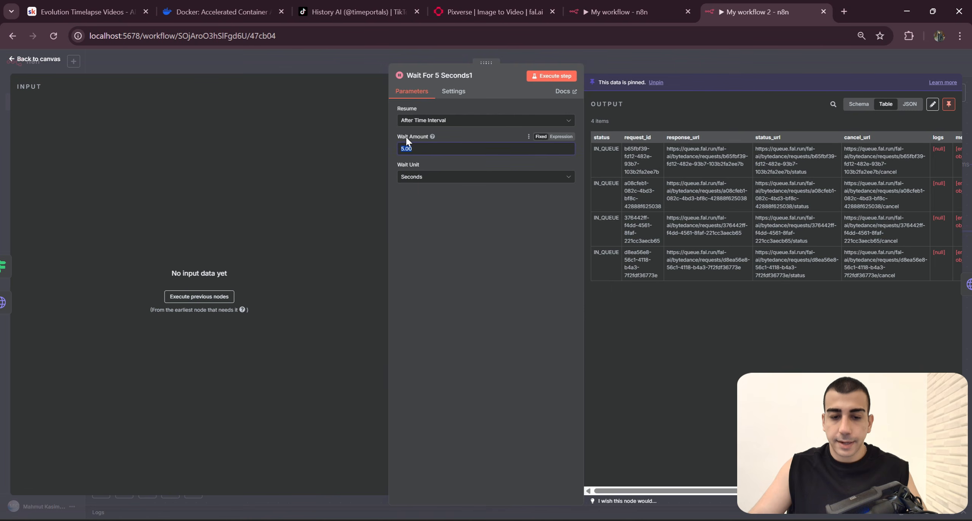
left_click(461, 77)
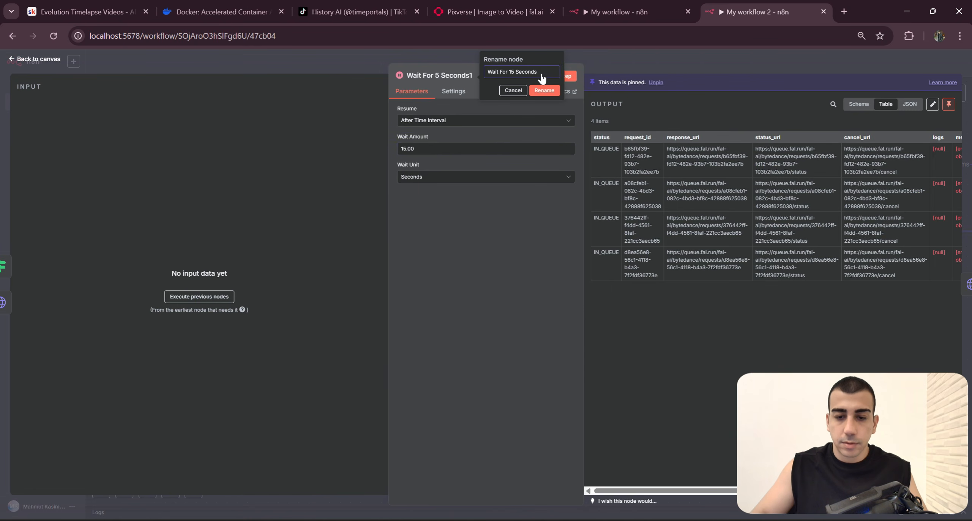
left_click(544, 90)
key("Escape")
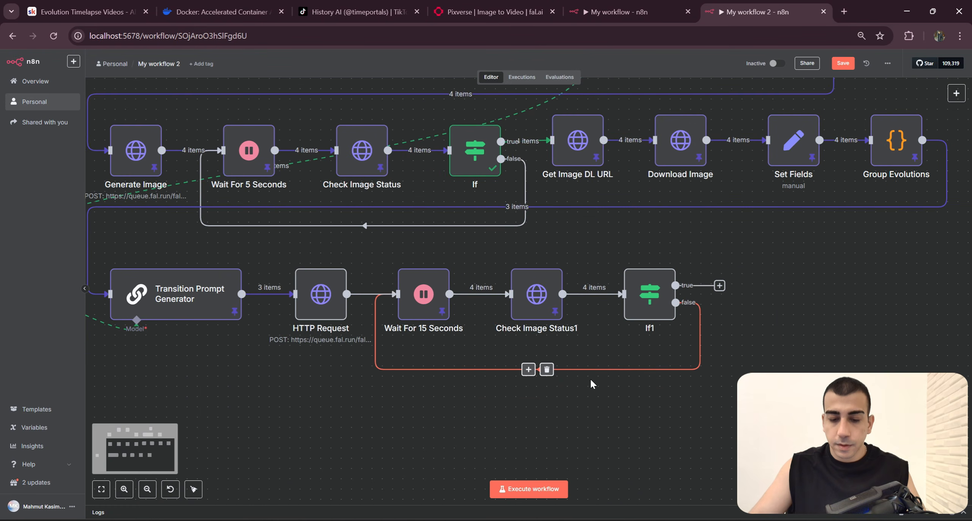
Step: Unpin the data of the Wait For 15 Seconds and Check Image Status1 nodes
right_click(426, 296)
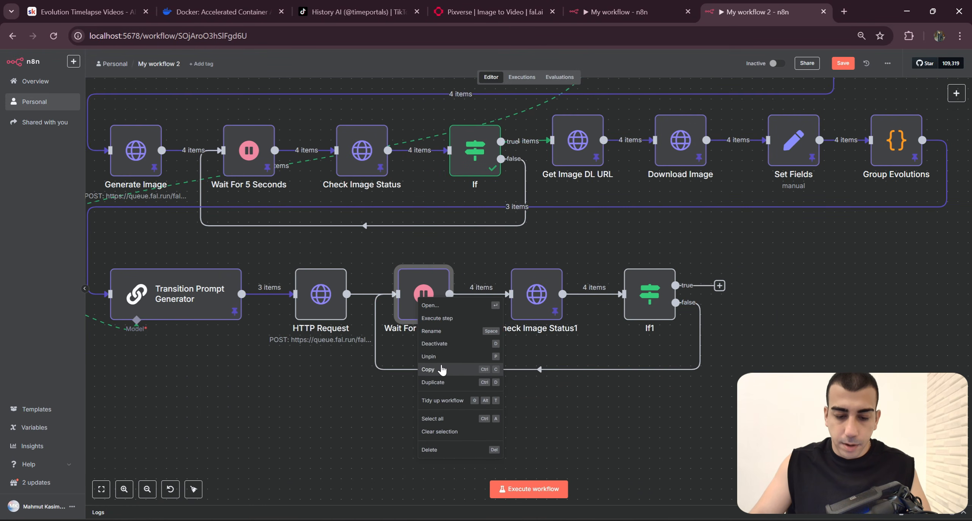
left_click(440, 356)
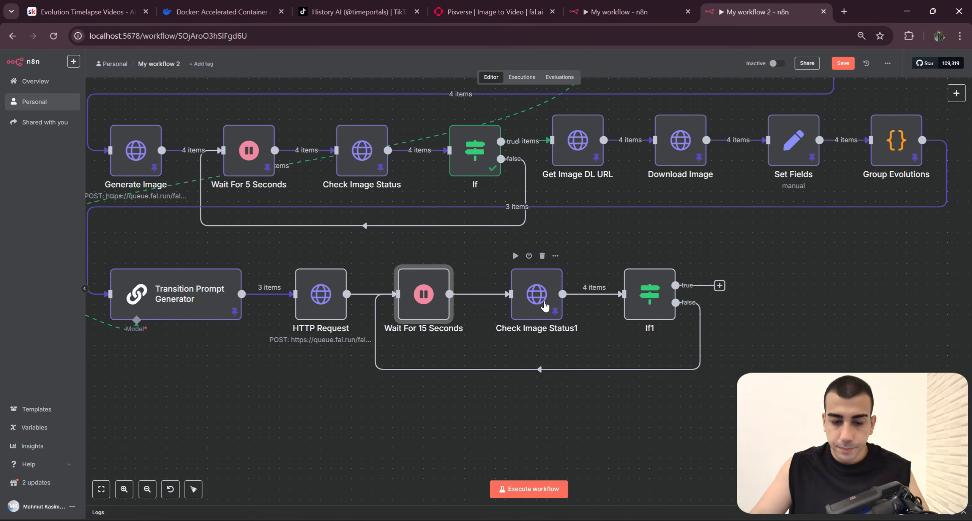
right_click(545, 307)
left_click(566, 365)
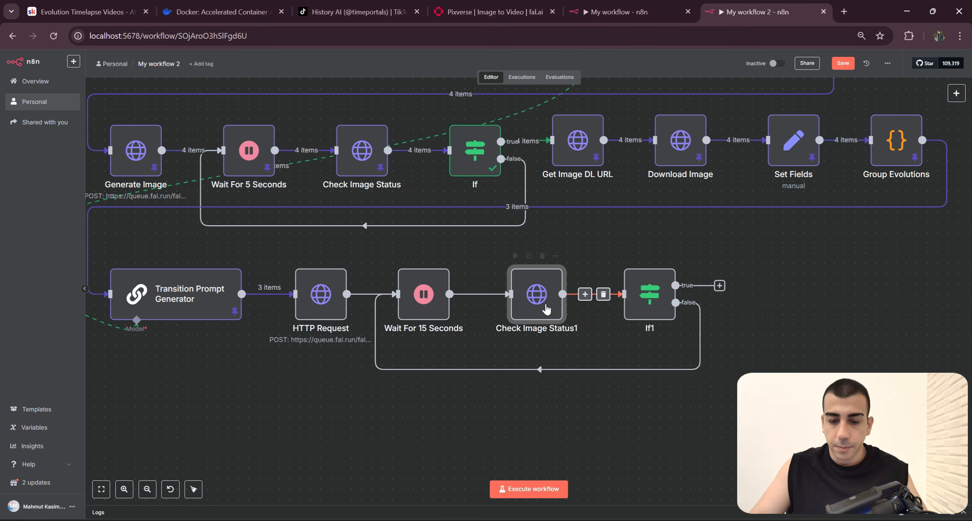
Step: Rename the Check Image Status1 node as Check Video Status
double_click(539, 323)
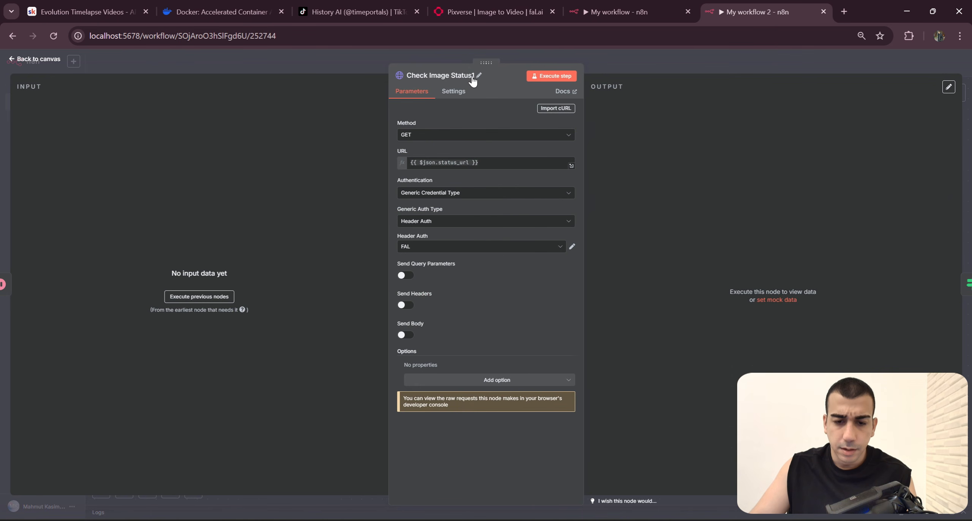
left_click(473, 78)
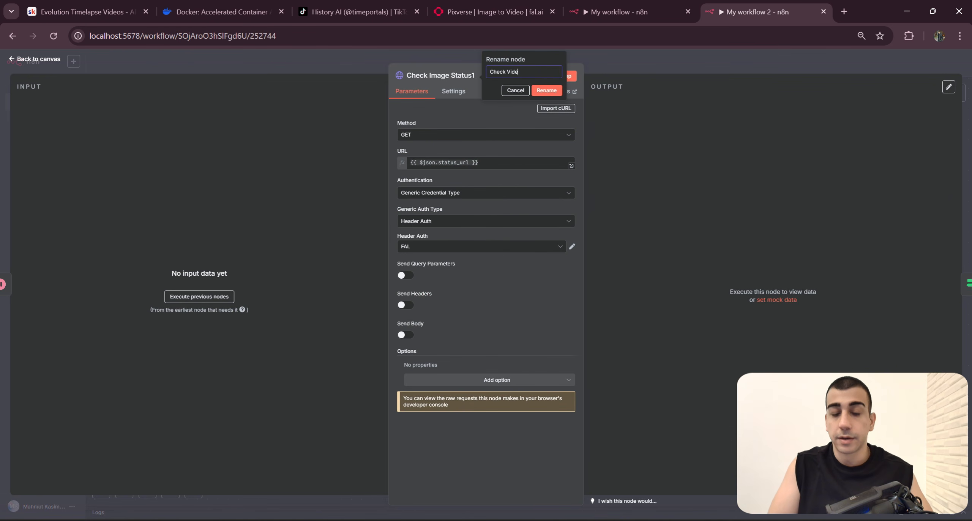
key("Return")
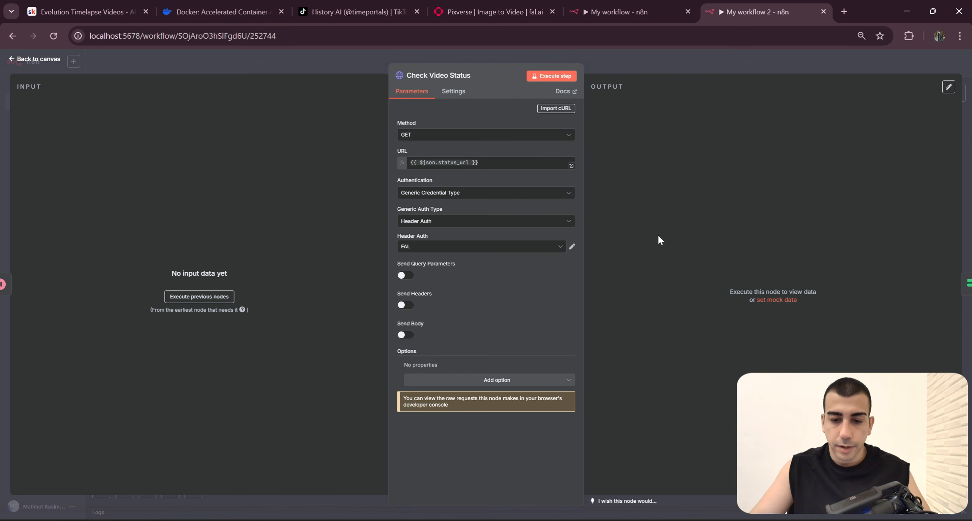
Step: Compare the Check Video Status node's URL expression with the same node in My workflow, then return to the My workflow 2 canvas
left_click_drag(479, 163, 401, 153)
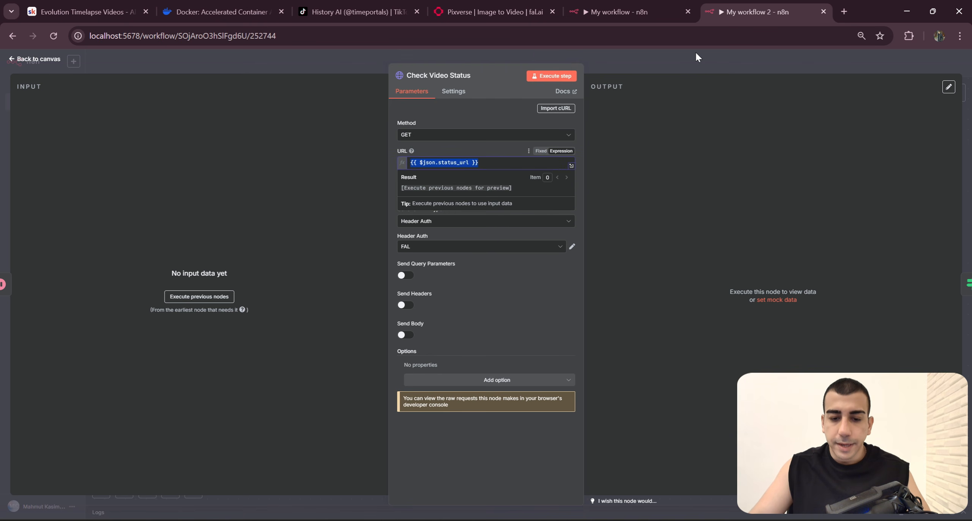
left_click(645, 12)
left_click_drag(306, 180, 388, 212)
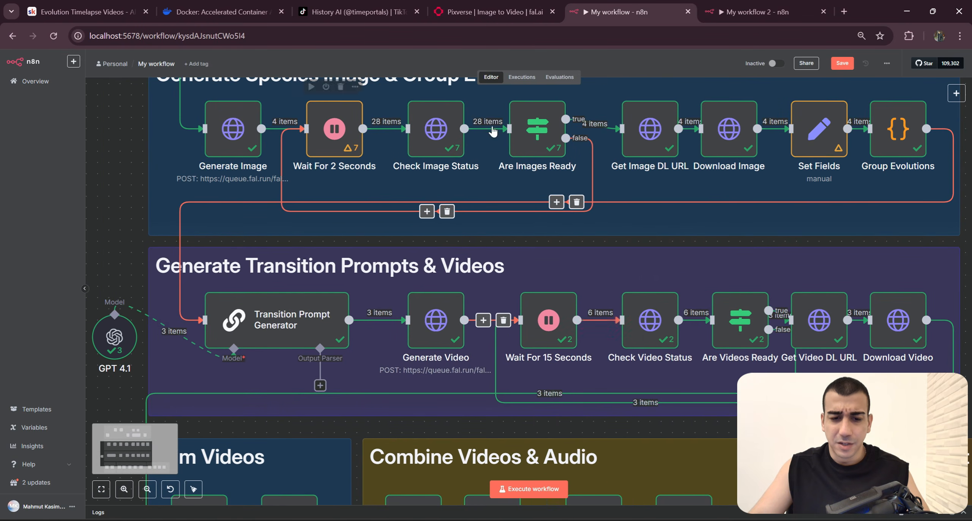
left_click(642, 338)
double_click(642, 338)
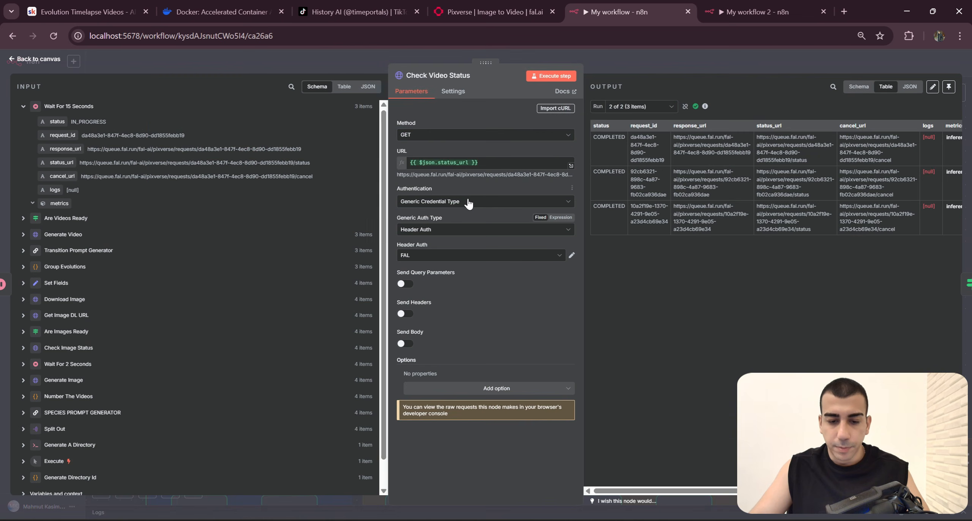
left_click(497, 162)
key("ctrl+a")
left_click(764, 11)
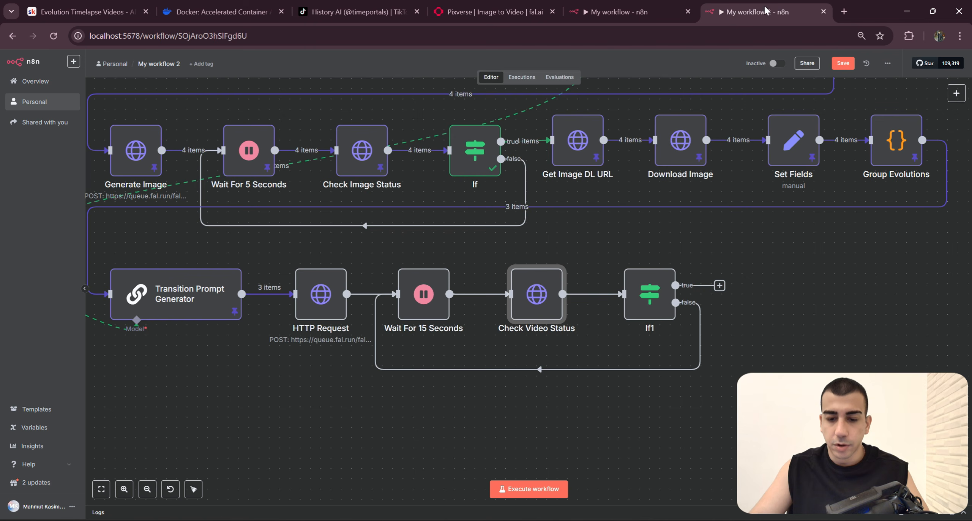
double_click(544, 313)
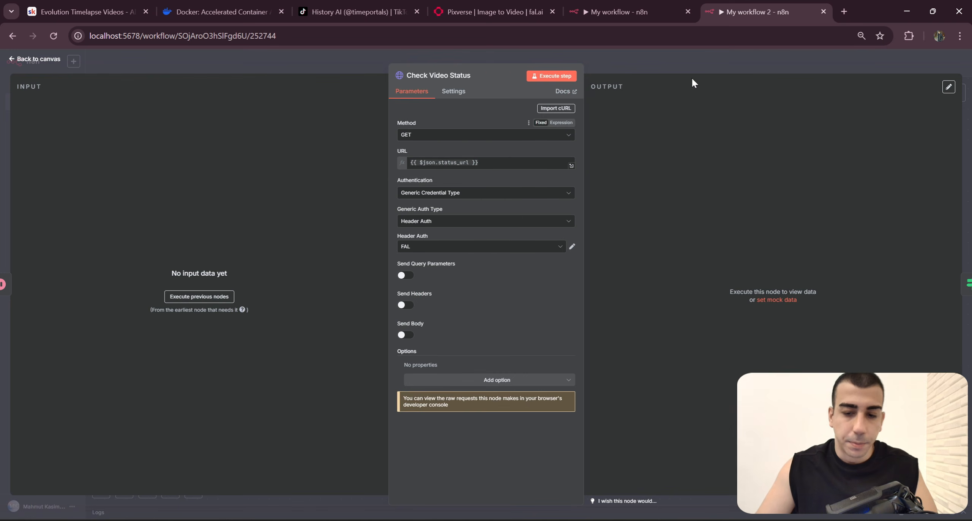
key("Escape")
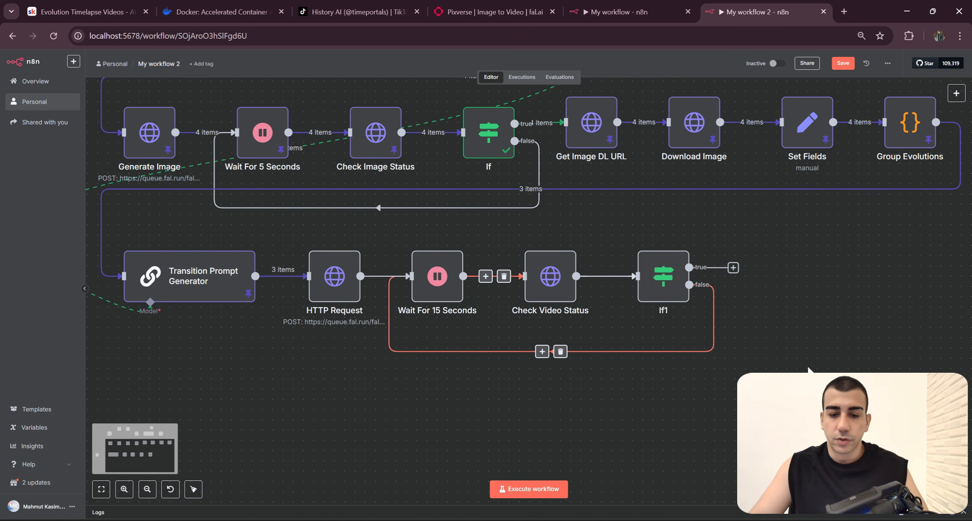
Step: Review the If1 node's condition, close the open Check Video Status node in My workflow, and return to the My workflow 2 canvas
left_click_drag(599, 364, 480, 213)
left_click_drag(657, 386, 682, 414)
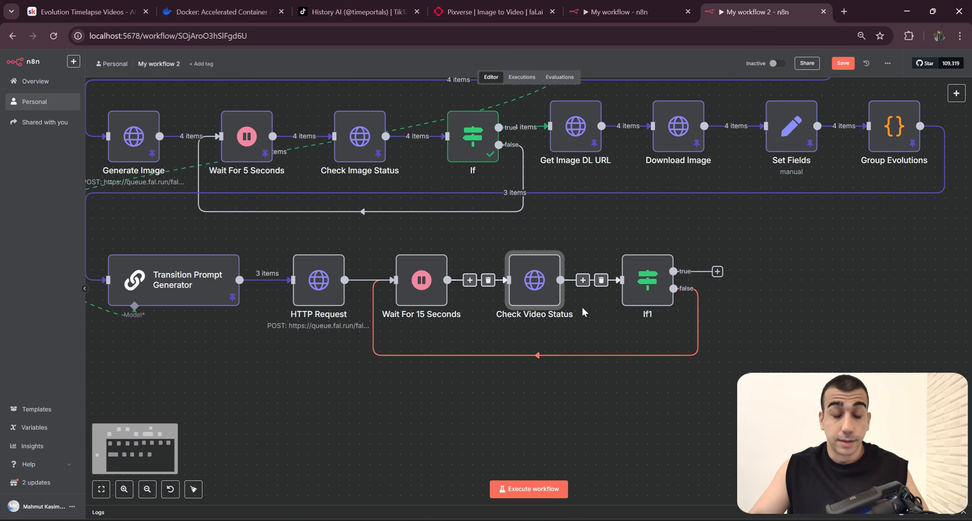
left_click(726, 347)
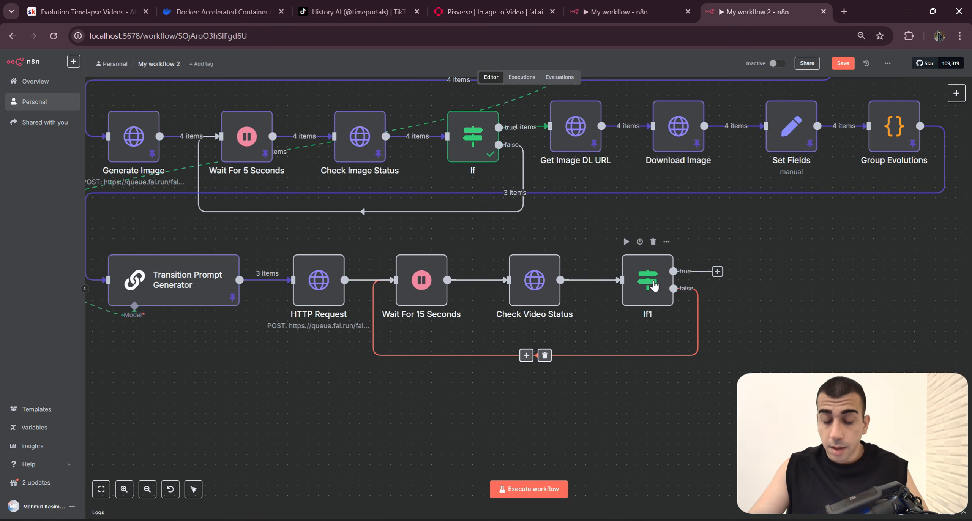
double_click(649, 281)
left_click(622, 12)
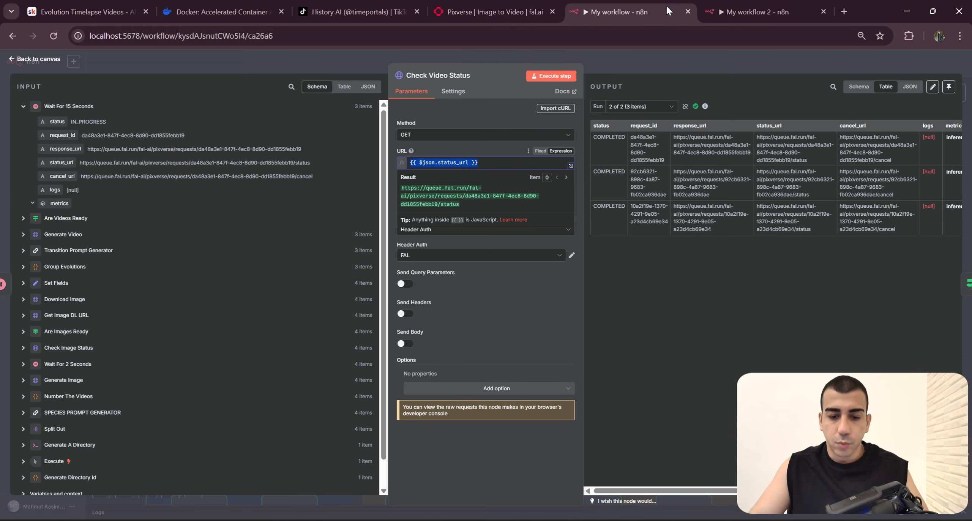
left_click(658, 56)
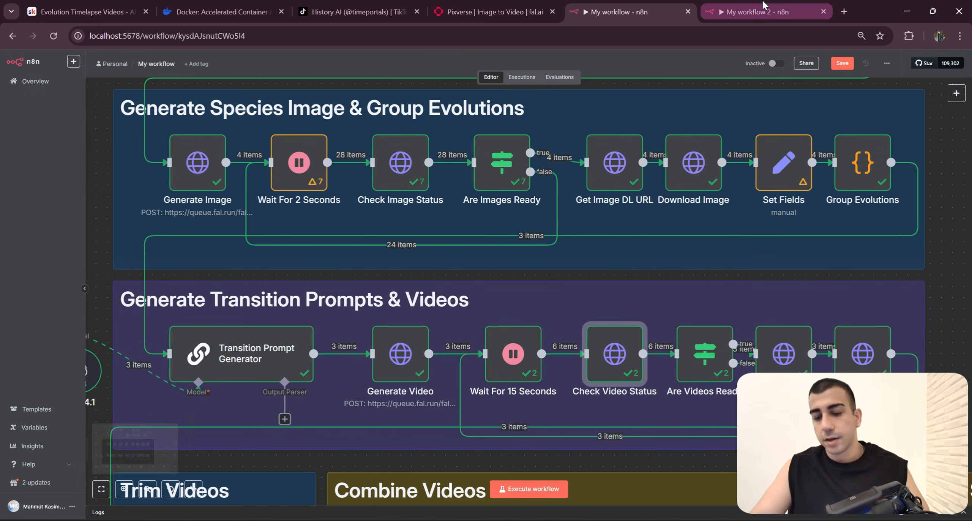
left_click(758, 4)
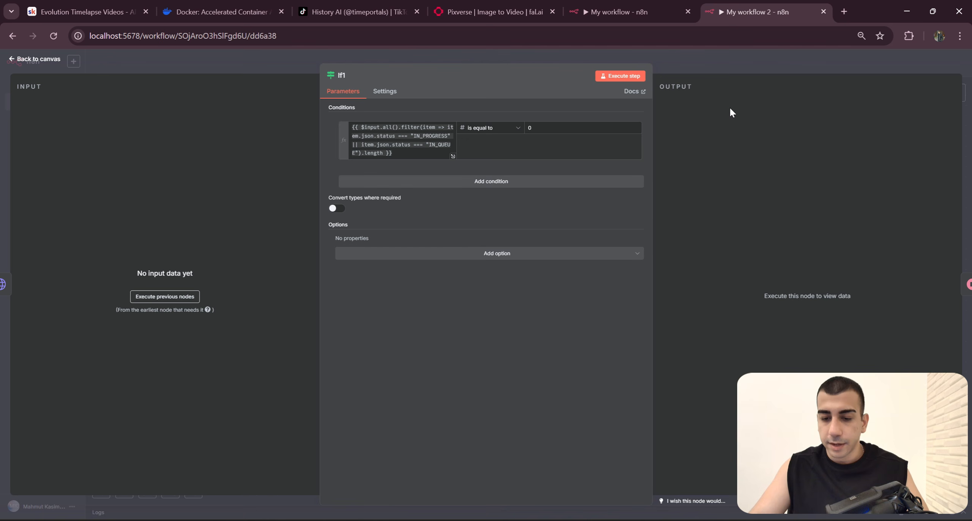
left_click(789, 74)
Step: Rename the If node in the image status loop as Are Images Ready
right_click(473, 125)
left_click(492, 174)
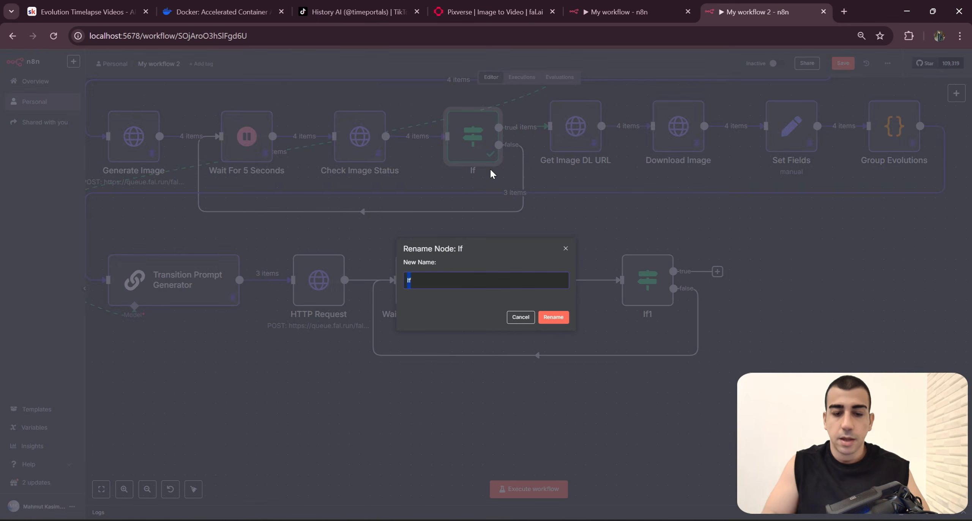
key("Escape")
right_click(505, 152)
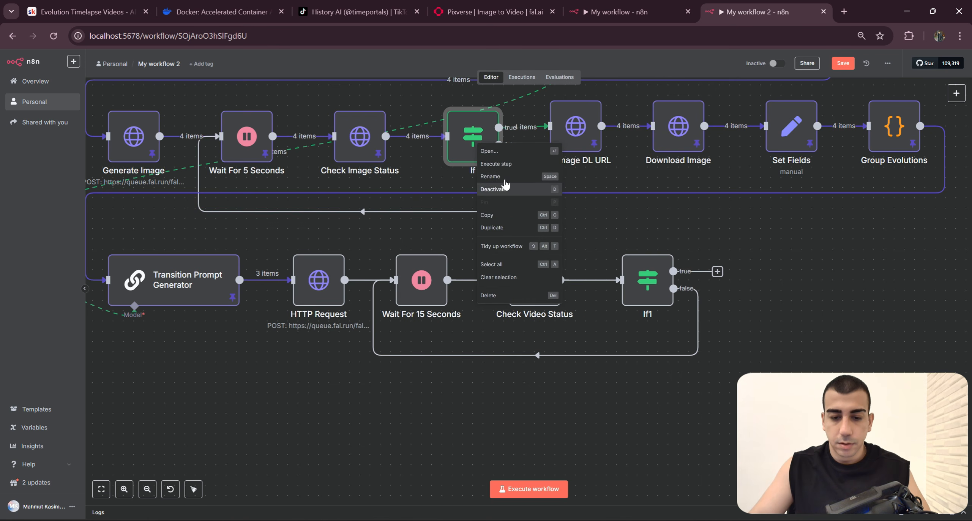
left_click(507, 180)
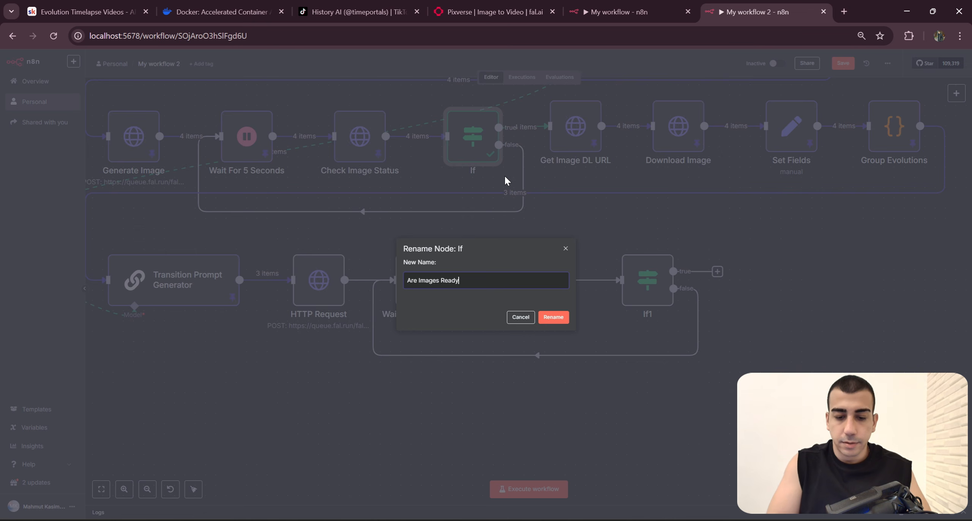
key("Return")
Step: Rename the If1 node as Are Videos Ready and move it closer to Check Video Status
right_click(654, 285)
left_click(656, 313)
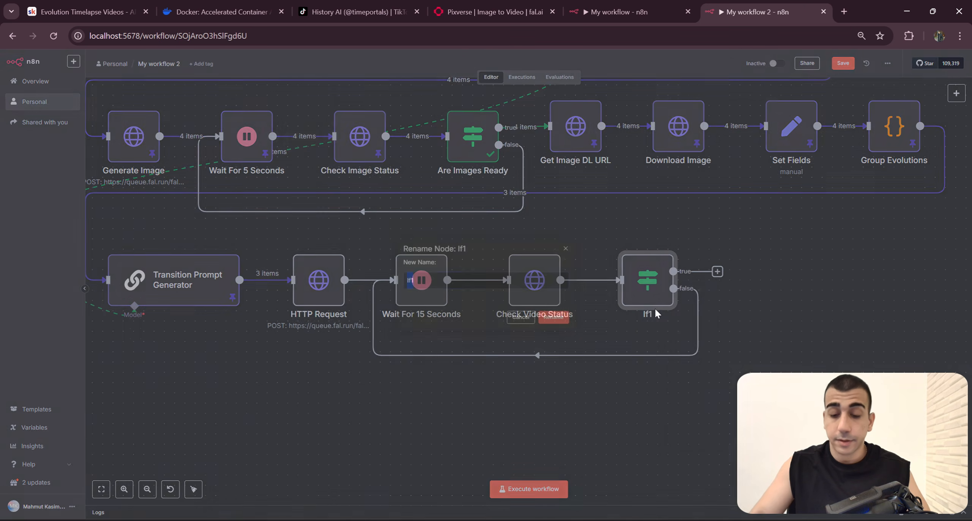
type("Are Videos Ready")
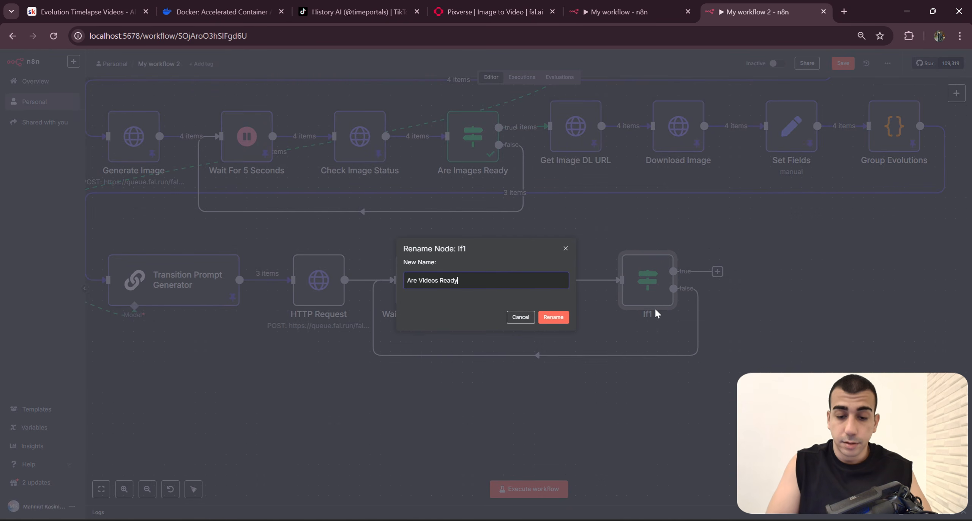
key("Return")
left_click_drag(647, 282, 627, 282)
left_click_drag(746, 389, 842, 380)
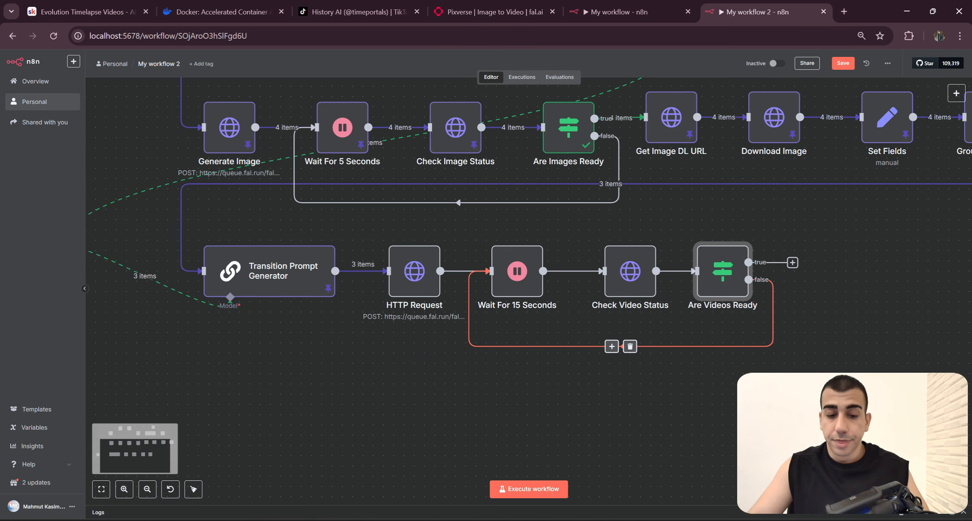
Step: Execute My workflow 2 to run the video generation request and its status loop
scroll(774, 390, "down", 3)
left_click_drag(774, 390, 768, 389)
left_click_drag(881, 336, 789, 367)
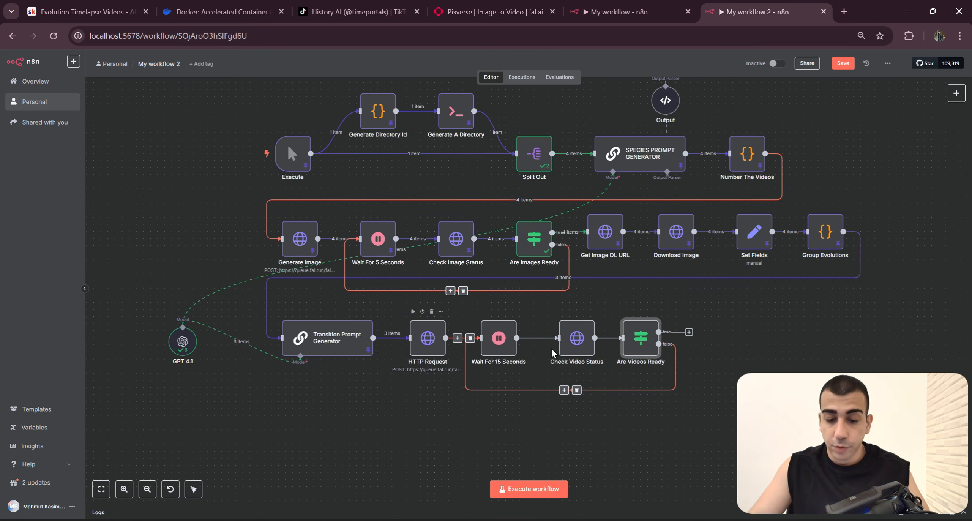
left_click_drag(735, 373, 307, 284)
left_click(501, 427)
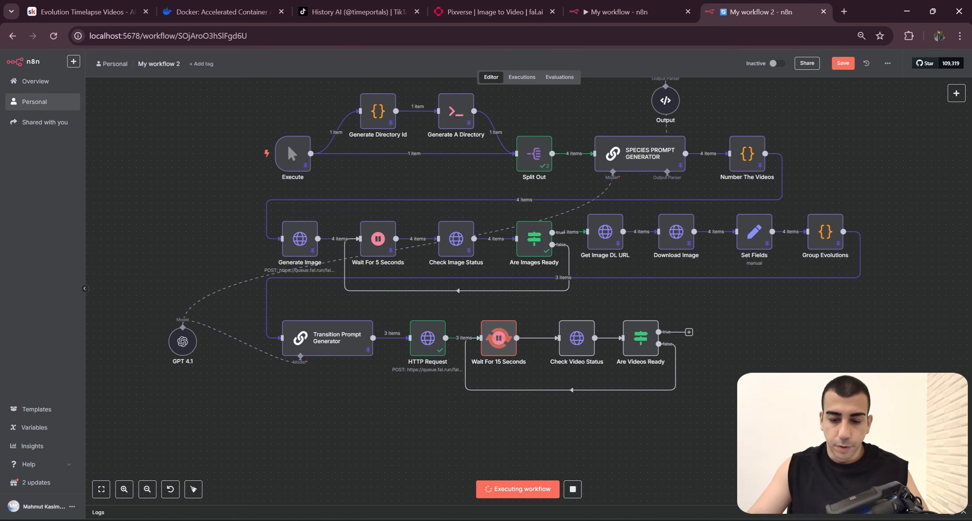
Step: Pin the HTTP Request node's output and shift the node slightly towards the Transition Prompt Generator
scroll(673, 397, "down", 1)
scroll(672, 397, "up", 2)
left_click(372, 287)
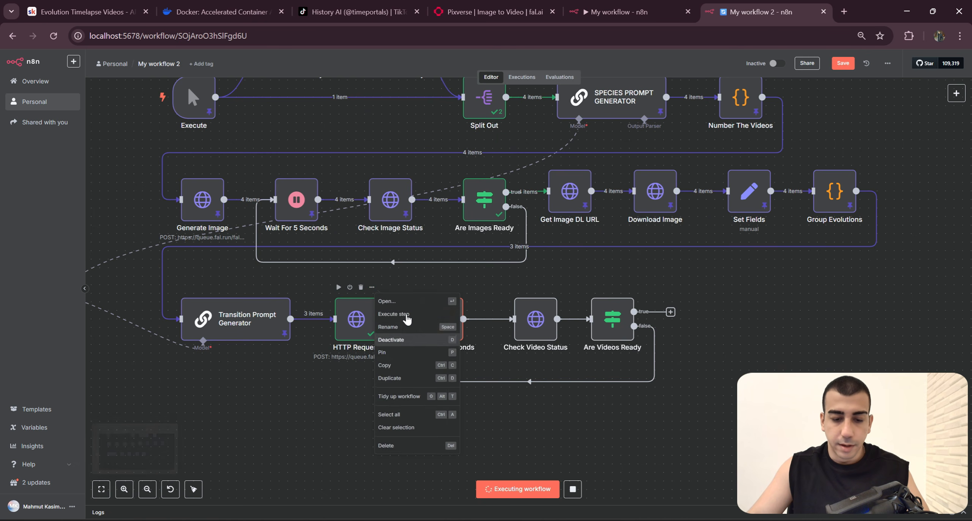
left_click(397, 346)
left_click_drag(359, 373, 330, 367)
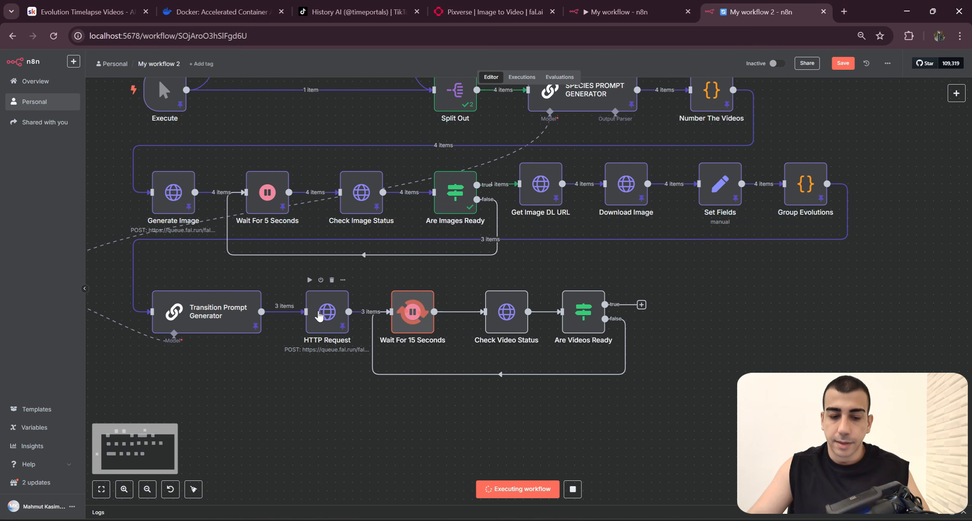
left_click_drag(324, 314, 317, 313)
left_click_drag(359, 275, 762, 367)
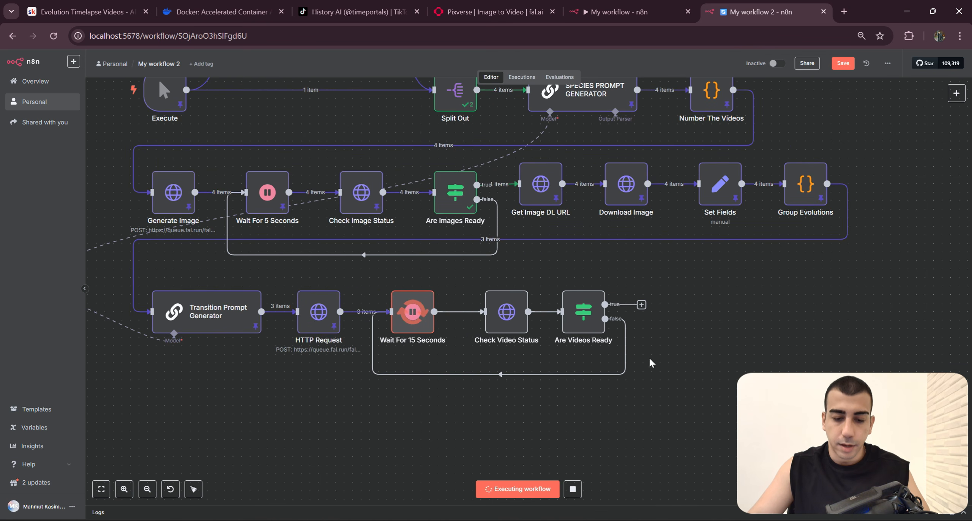
Step: Watch the video status loop run from Wait For 15 Seconds through Are Videos Ready
scroll(614, 373, "up", 4)
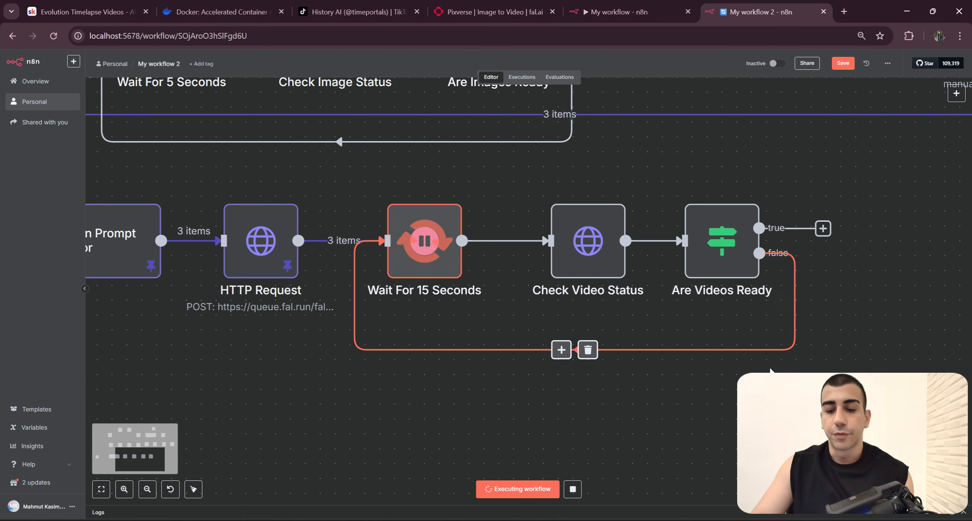
scroll(457, 344, "down", 4)
scroll(701, 320, "down", 2)
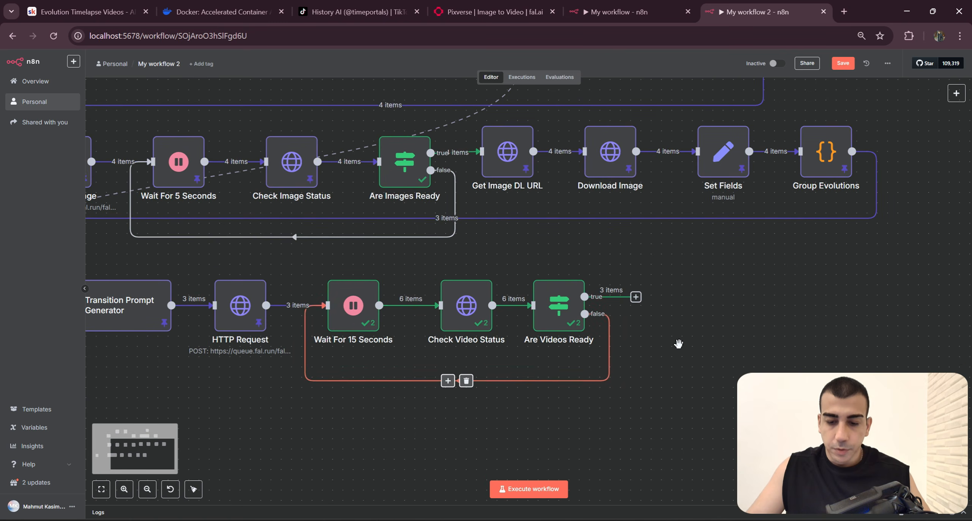
scroll(678, 344, "up", 1)
Step: In My workflow, space out the Get Video DL URL and Download Video nodes following Are Videos Ready
left_click(626, 12)
scroll(649, 364, "down", 1)
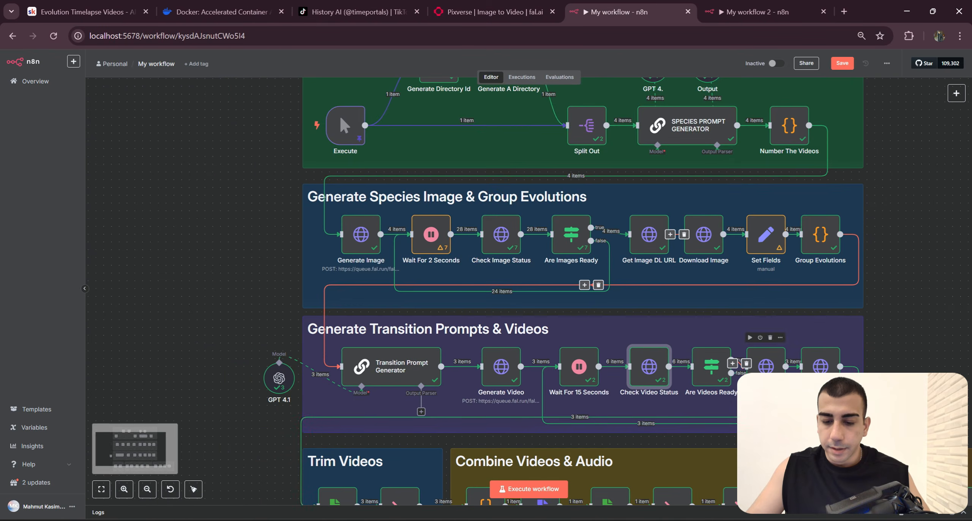
left_click_drag(895, 388, 751, 319)
scroll(750, 311, "up", 2)
left_click_drag(727, 355, 511, 235)
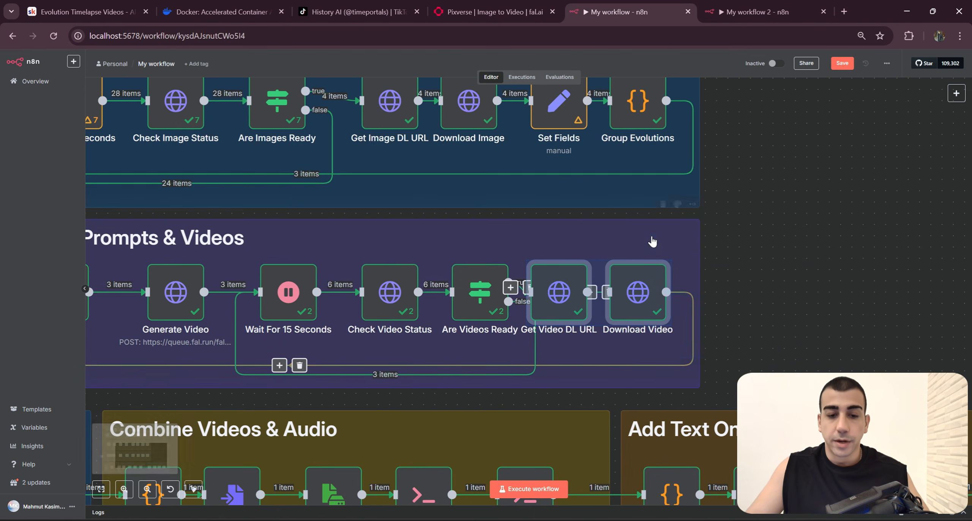
left_click(652, 241)
left_click_drag(640, 292, 663, 292)
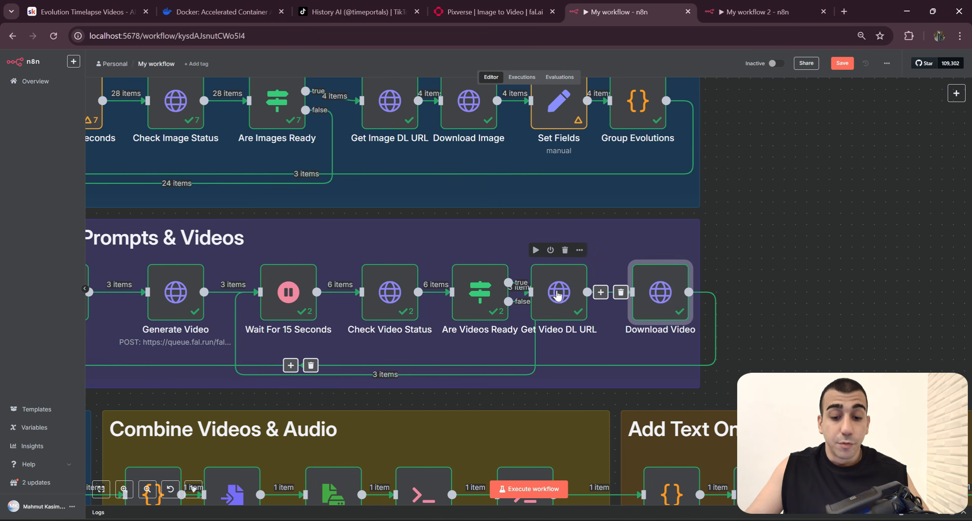
left_click_drag(558, 294, 571, 289)
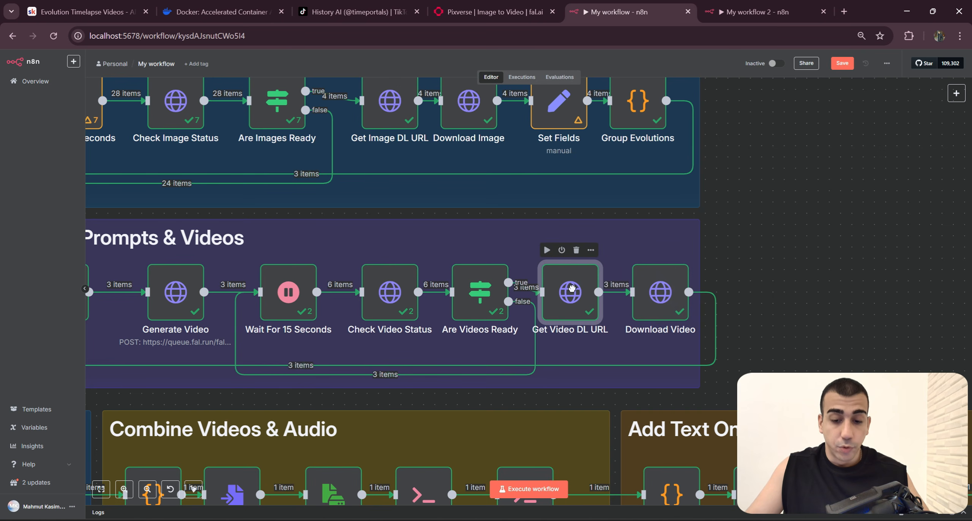
Step: Examine the request settings and output of the Get Image DL URL node in My workflow
left_click(381, 120)
key("Return")
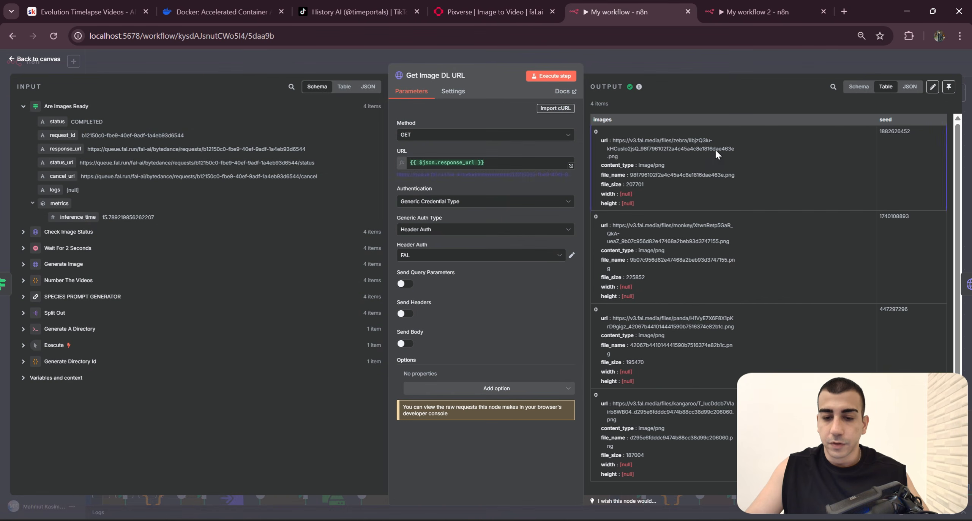
left_click(717, 61)
Step: In My workflow 2, duplicate Get Image DL URL, connect the copy to the true output of Are Videos Ready, and unpin it
left_click(743, 12)
left_click_drag(839, 315, 834, 338)
scroll(835, 337, "down", 1)
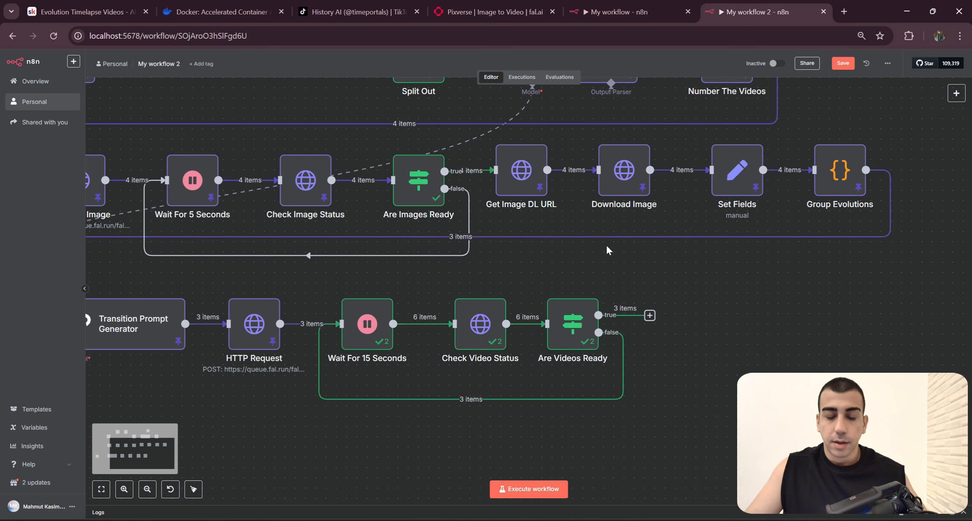
left_click(522, 186)
key("ctrl+c")
key("ctrl+v")
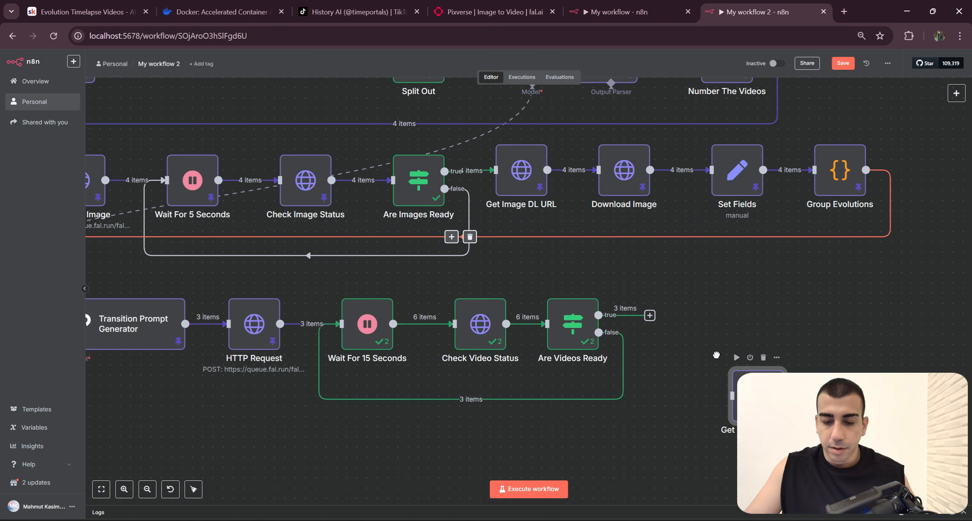
left_click(715, 287)
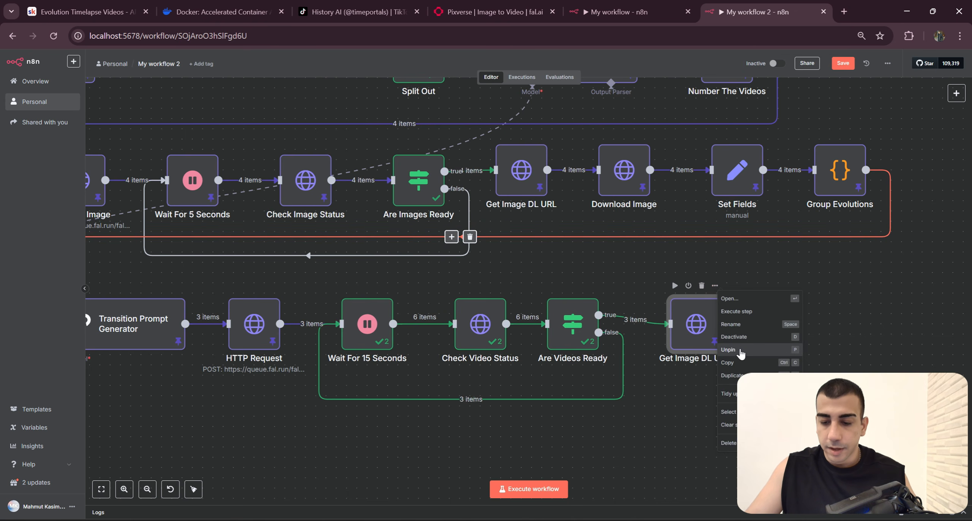
left_click(738, 351)
left_click_drag(703, 336, 693, 331)
Step: Rename the copied node following Are Videos Ready as Get Video URL
scroll(722, 334, "up", 2)
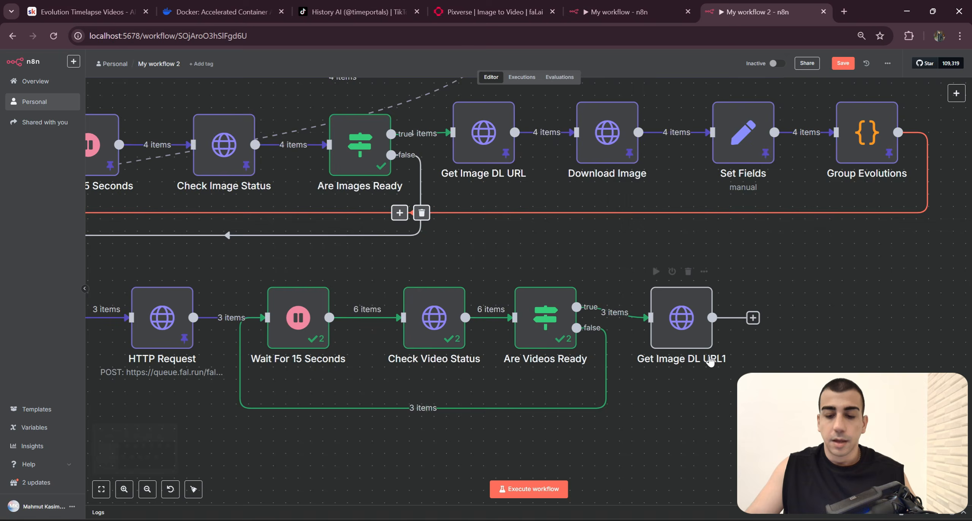
double_click(686, 324)
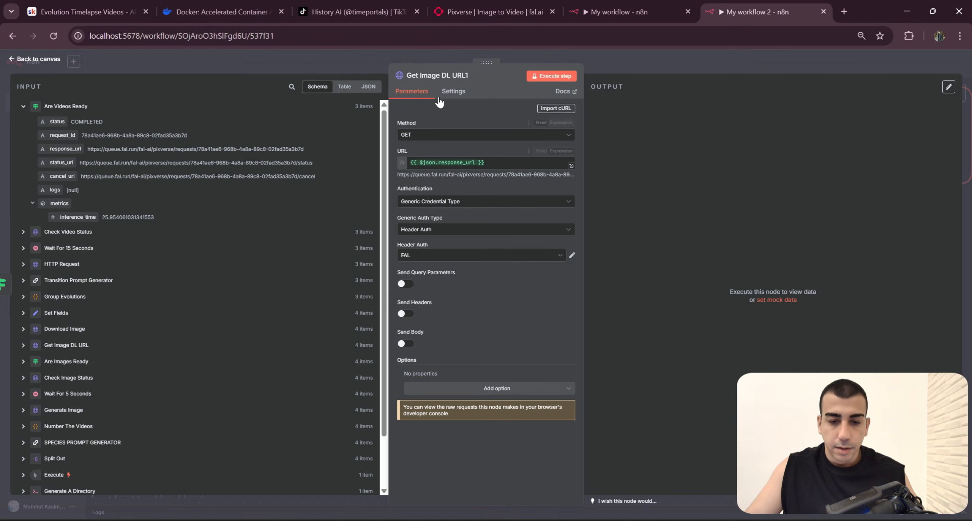
left_click(471, 75)
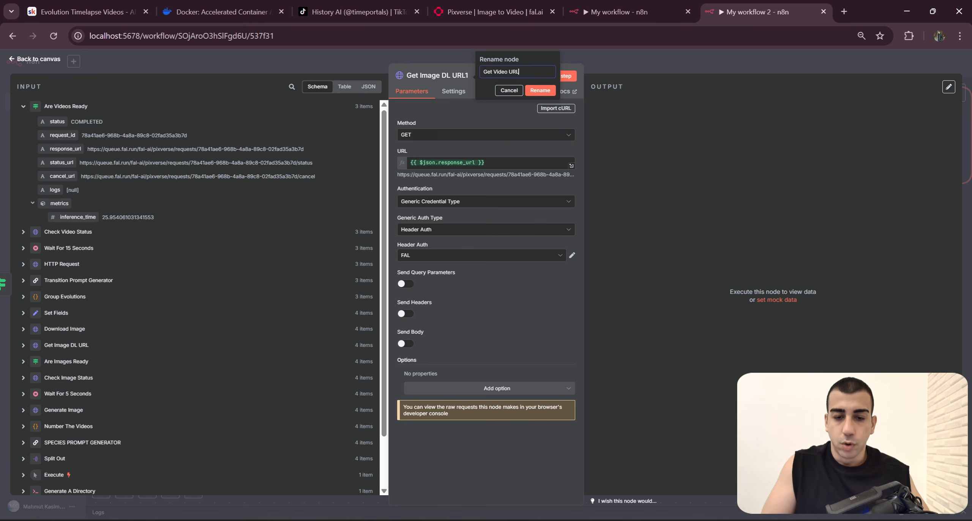
key("Return")
left_click(660, 62)
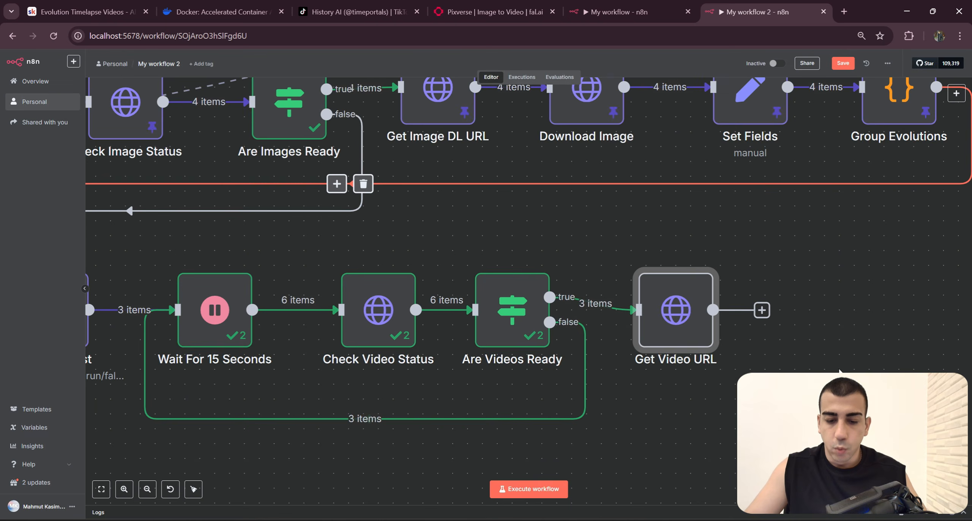
Step: Pin the output data of the Wait For 15 Seconds and Check Video Status nodes
scroll(699, 322, "down", 3)
left_click(495, 276)
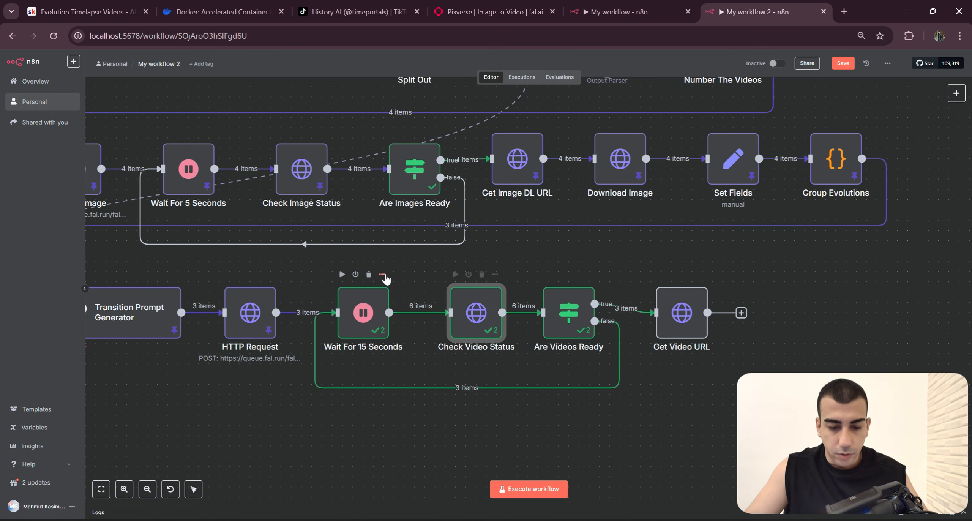
left_click(382, 274)
left_click(408, 350)
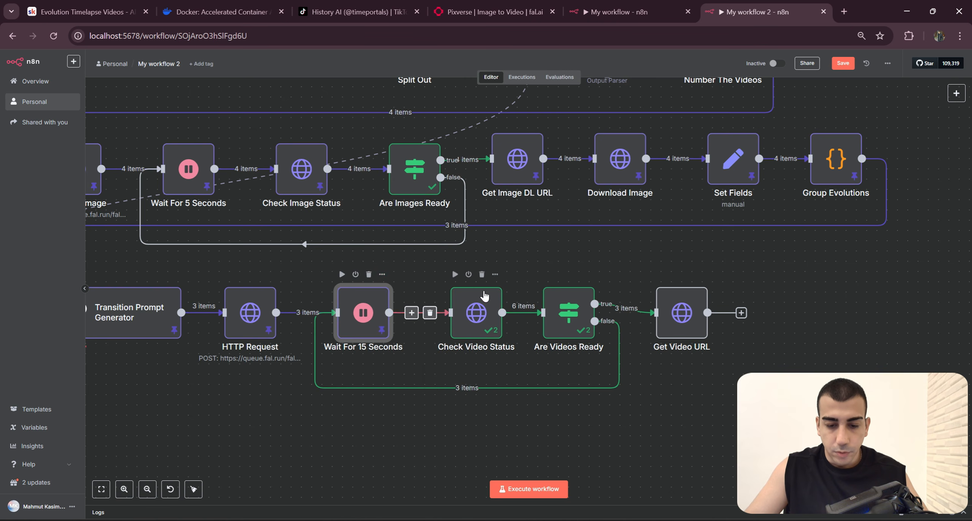
left_click(484, 296)
left_click(495, 274)
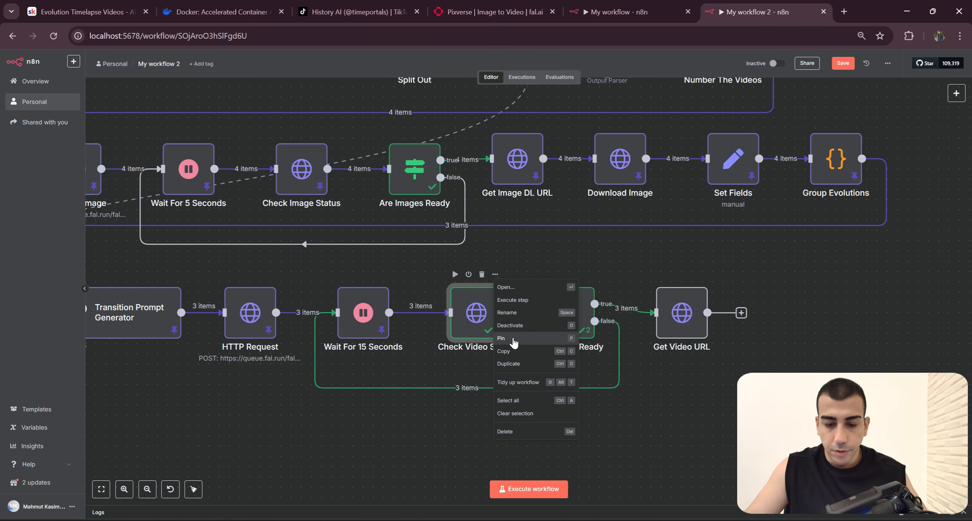
left_click(513, 343)
Step: Review the whole My workflow 2 layout and inspect the Check Video Status node's parameters, input and output
key("1")
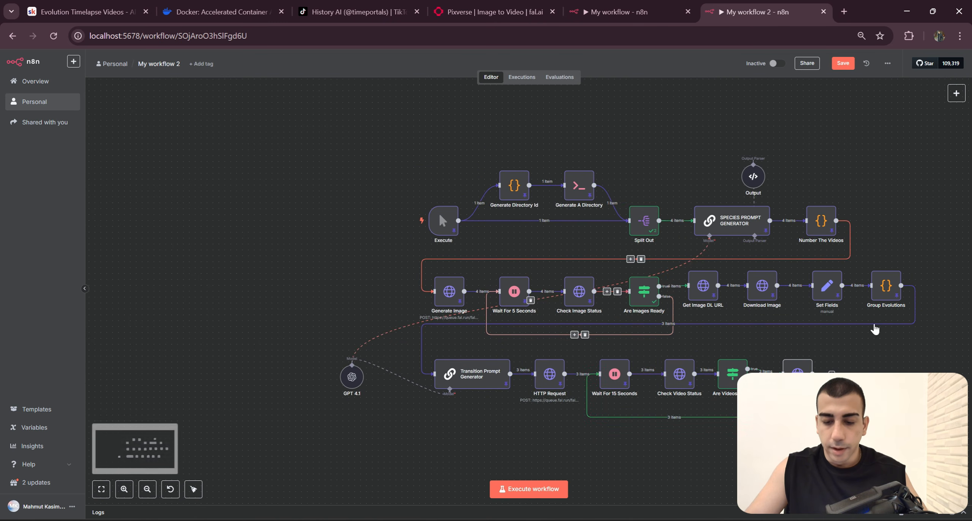
left_click(367, 217)
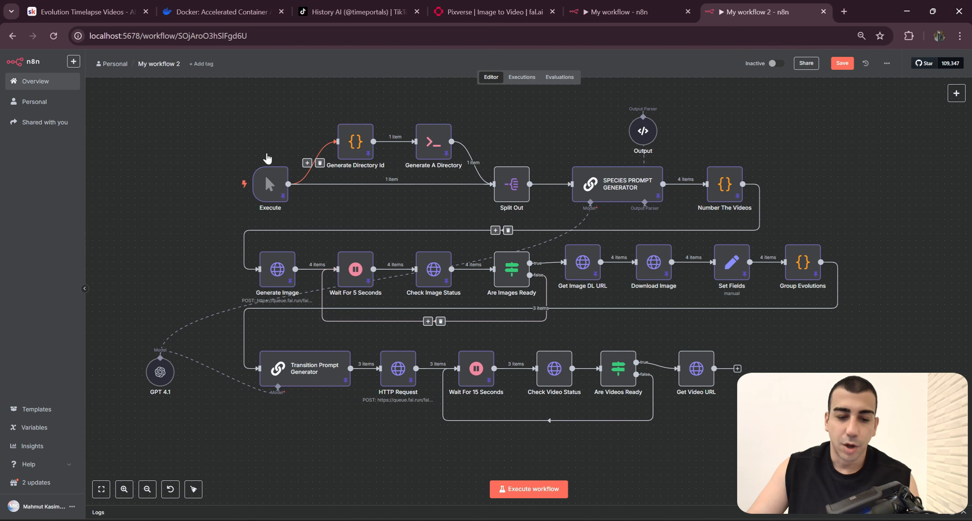
left_click_drag(160, 118, 899, 396)
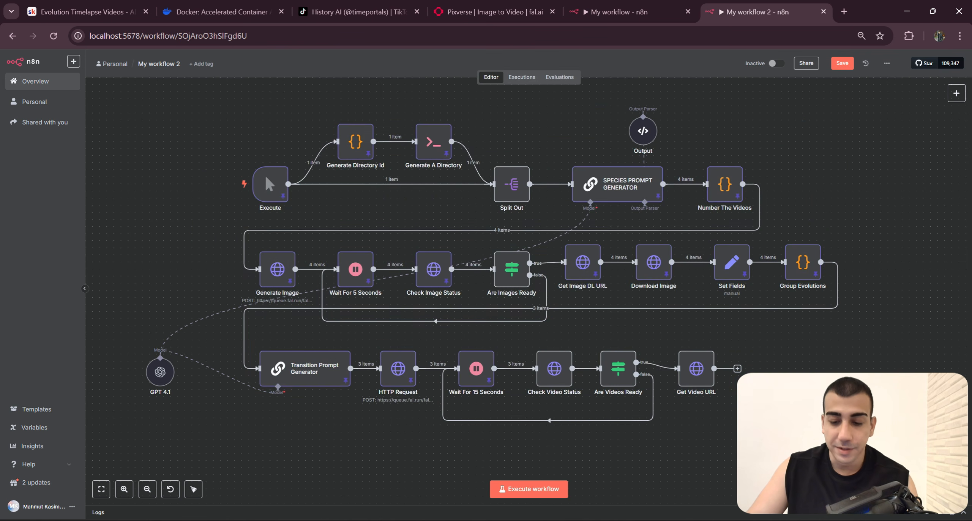
scroll(584, 356, "up", 5)
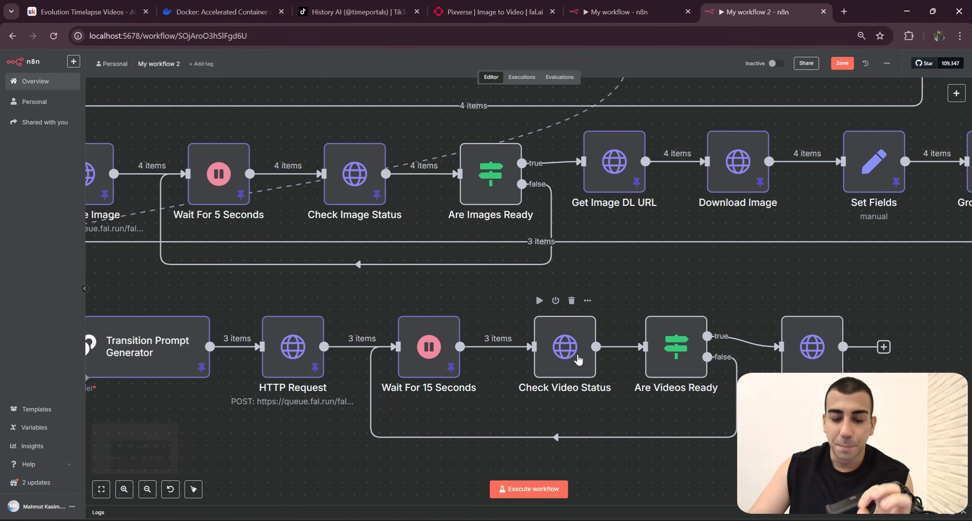
double_click(576, 356)
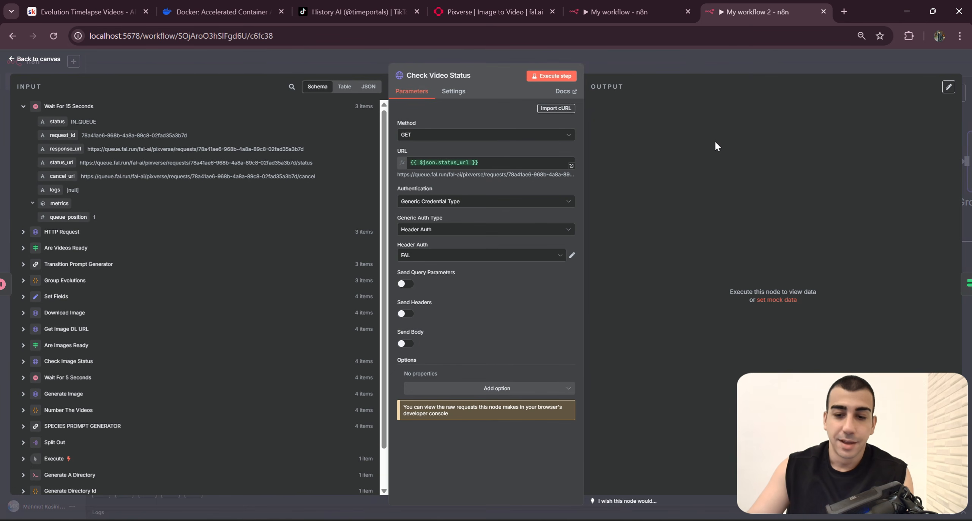
left_click(717, 72)
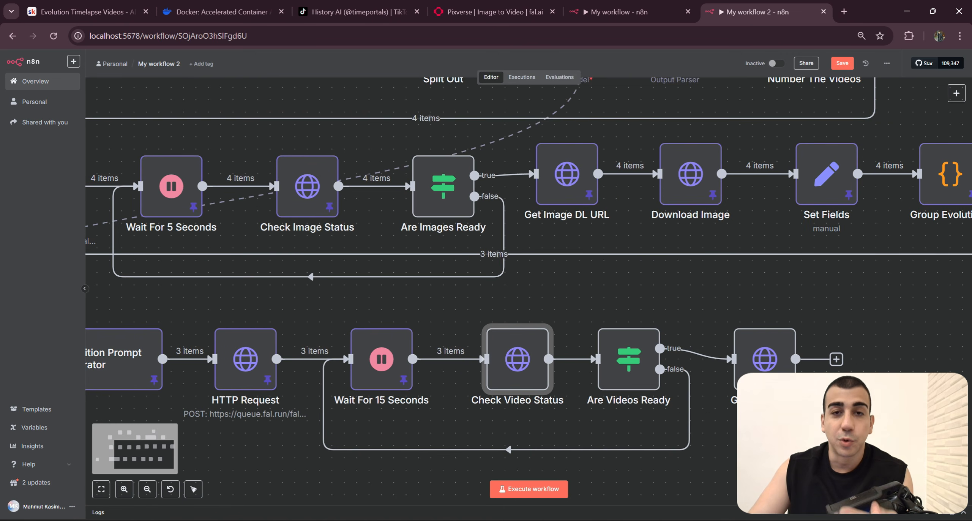
scroll(740, 301, "down", 5)
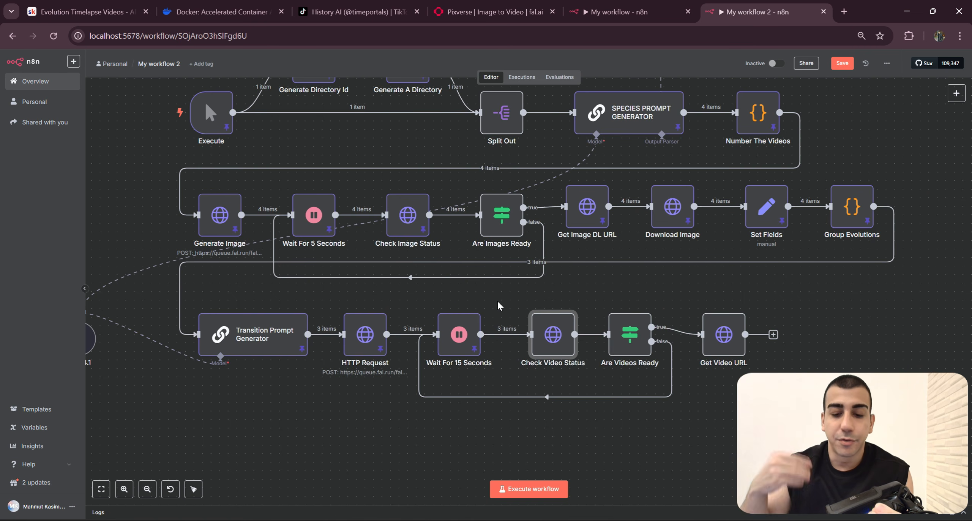
left_click_drag(609, 280, 519, 359)
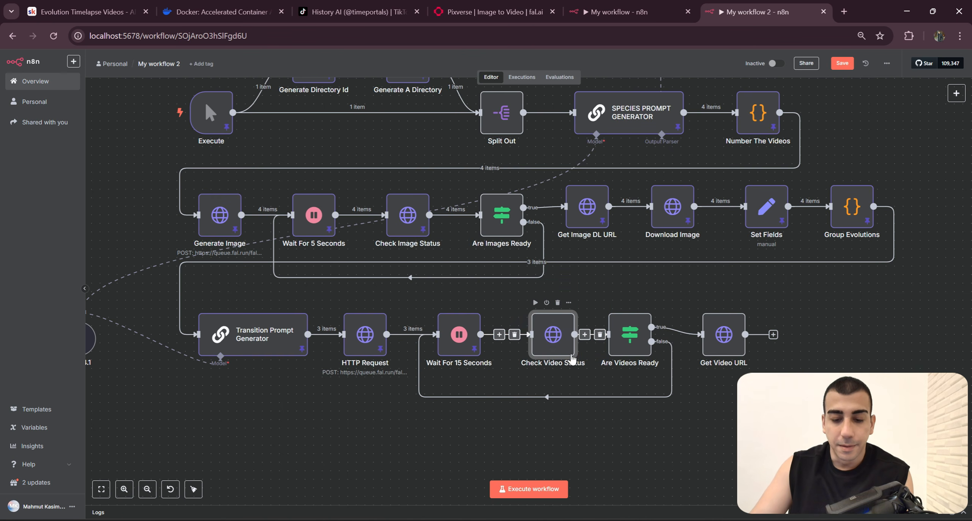
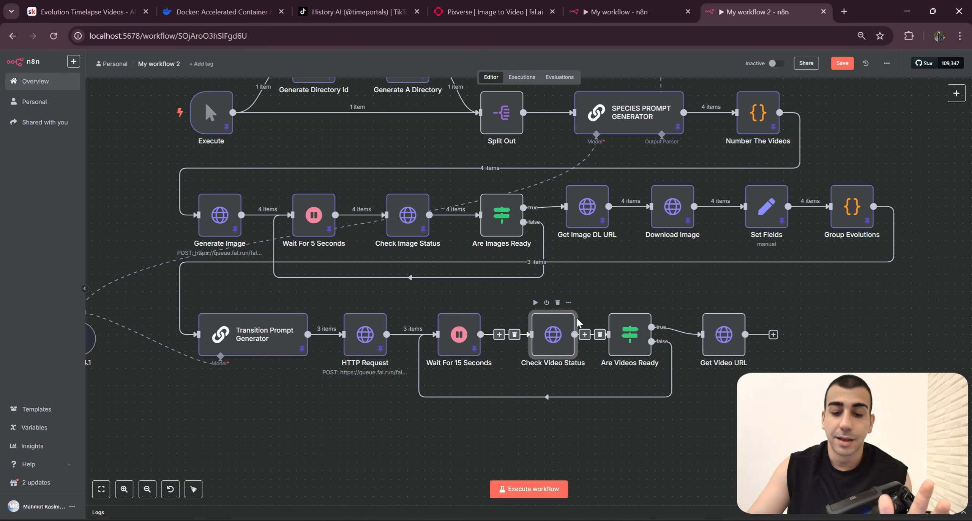
Step: Compare the node layout of My workflow 2 with the completed execution of My workflow
scroll(573, 319, "up", 3)
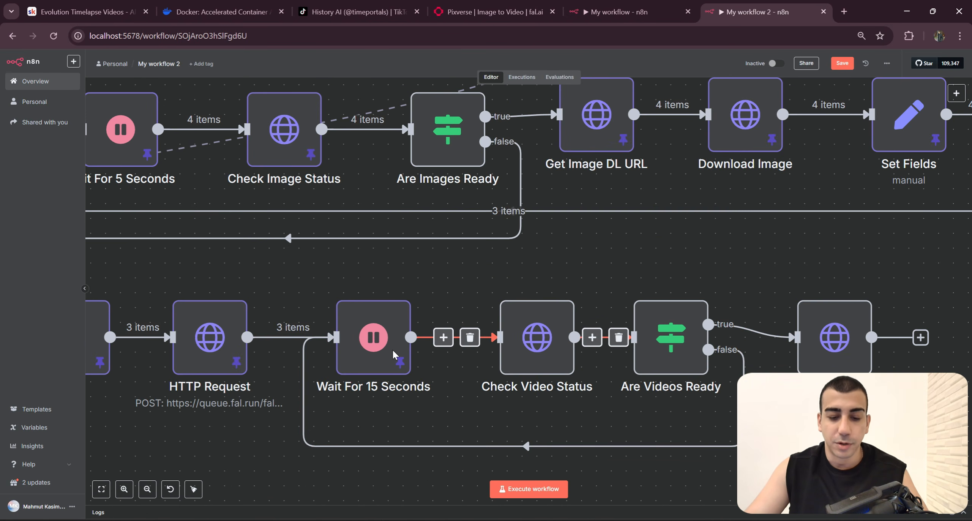
scroll(641, 298, "down", 5)
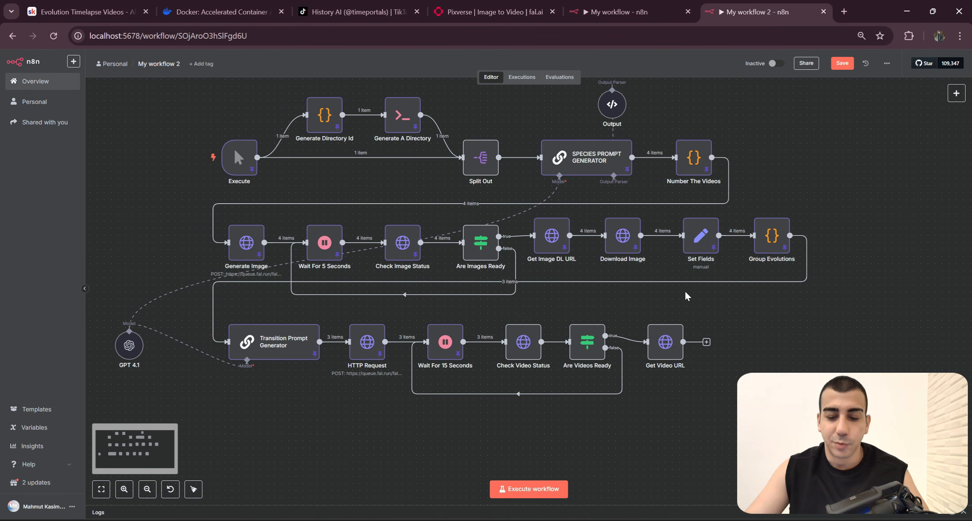
scroll(596, 351, "up", 2)
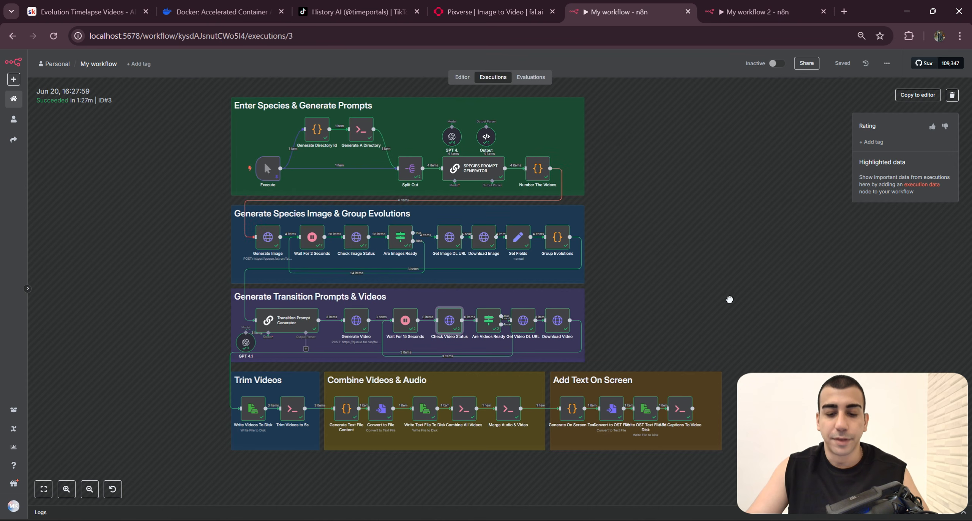
left_click_drag(729, 299, 742, 298)
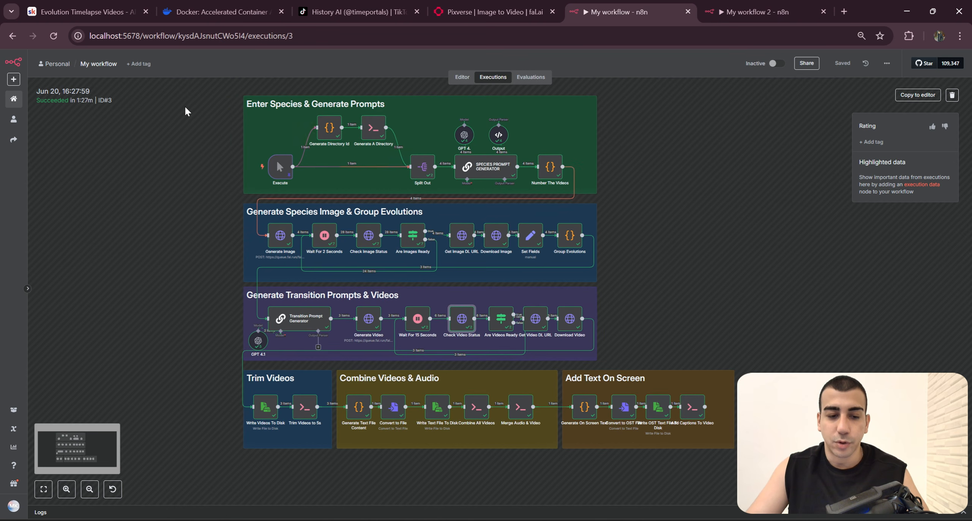
left_click_drag(188, 111, 258, 131)
left_click_drag(270, 165, 265, 150)
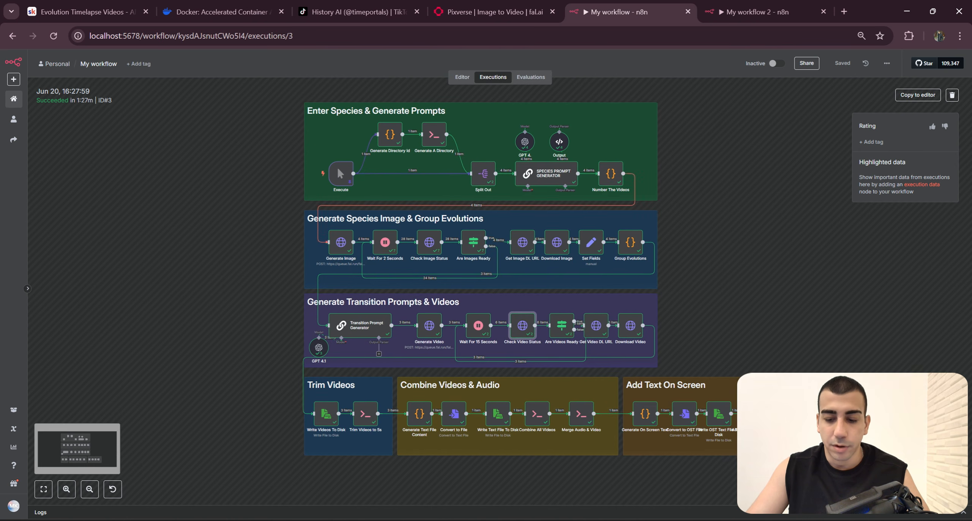
left_click_drag(839, 462, 247, 82)
left_click(244, 171)
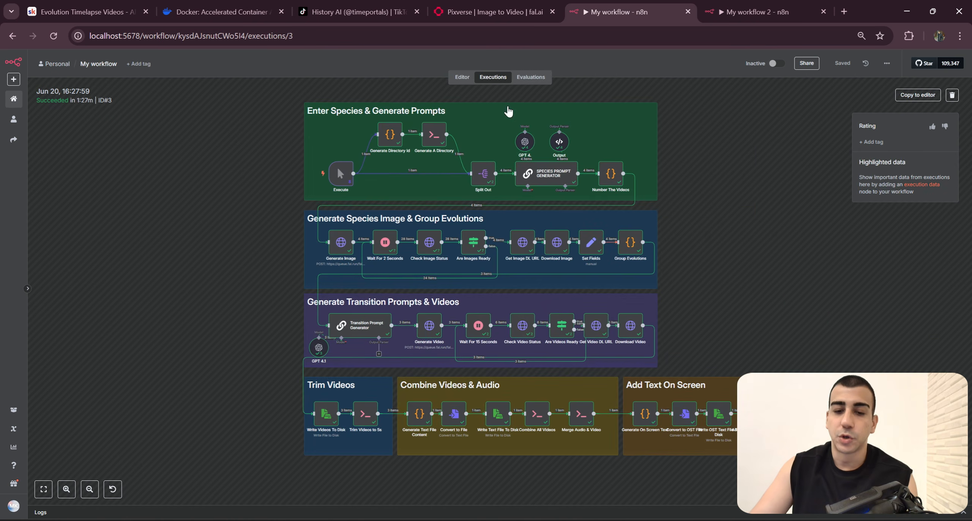
scroll(698, 262, "up", 3)
key("ctrl+Tab")
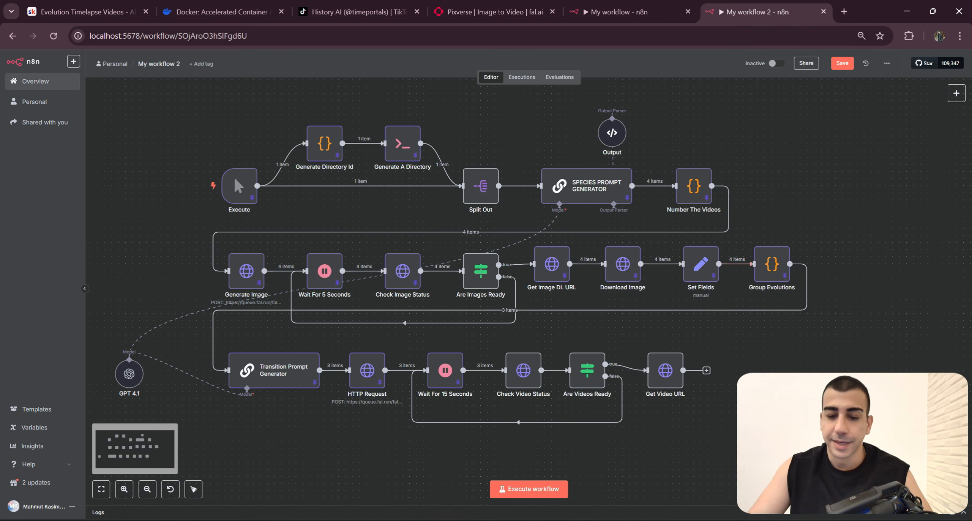
Step: Run My workflow 2 from its Execute trigger through to the Get Video URL node
scroll(655, 364, "up", 1)
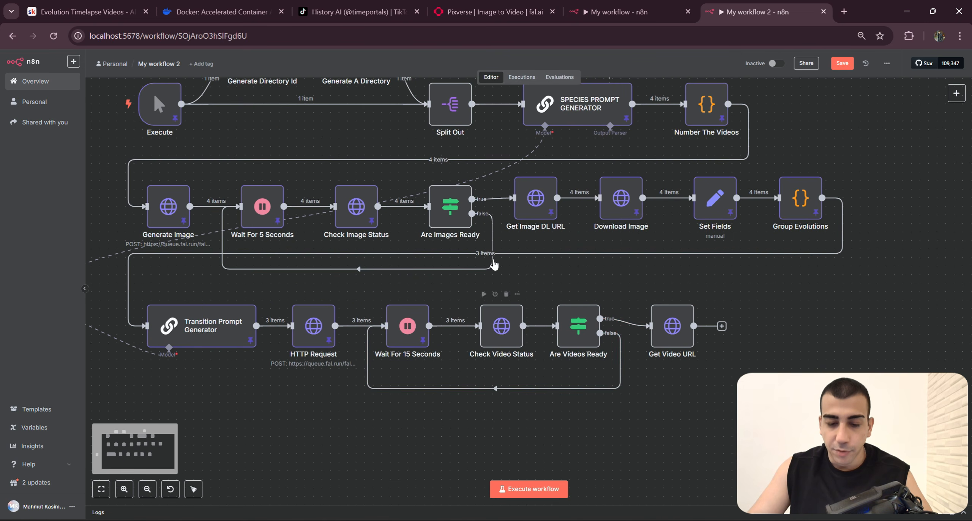
left_click_drag(479, 253, 599, 298)
left_click_drag(936, 341, 861, 350)
scroll(894, 338, "down", 1)
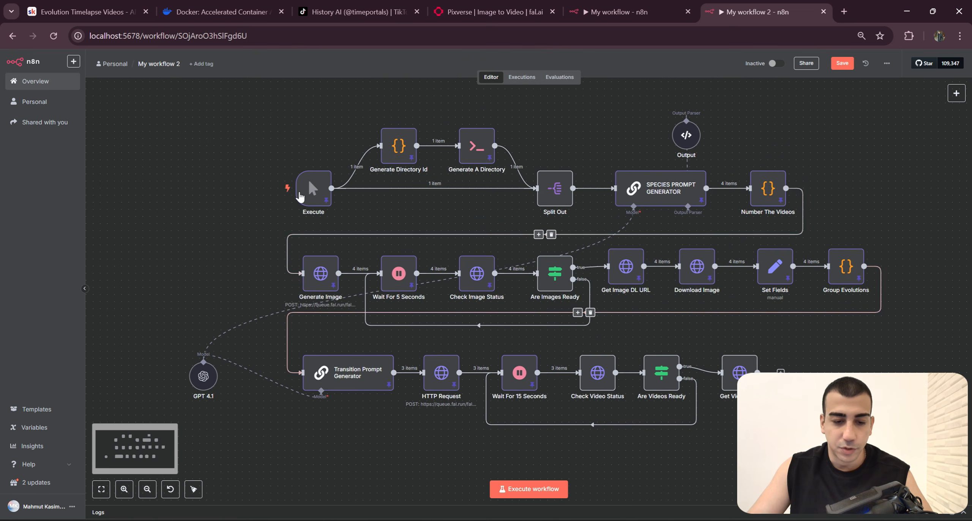
left_click(272, 189)
left_click_drag(729, 372, 690, 369)
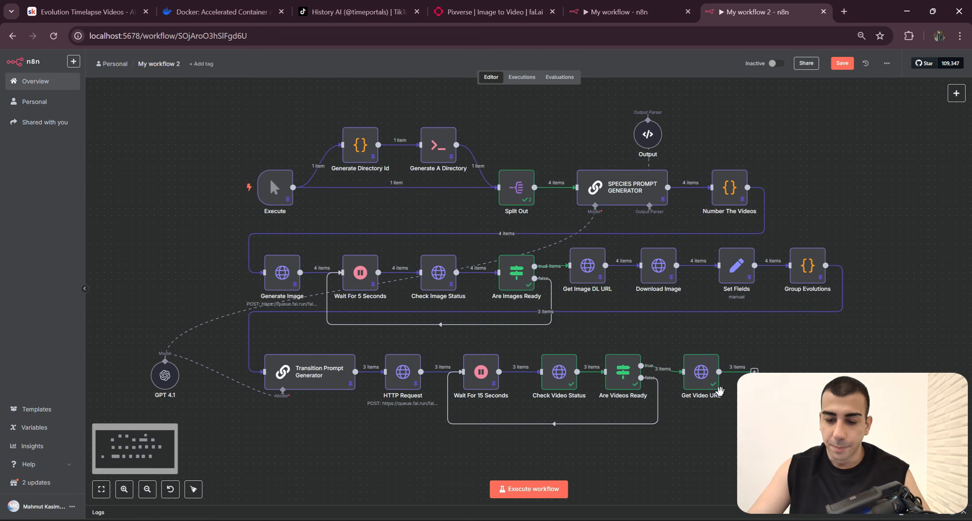
Step: Pin the output of the Check Video Status node and deactivate the Are Videos Ready node
scroll(689, 371, "up", 1)
left_click(542, 337)
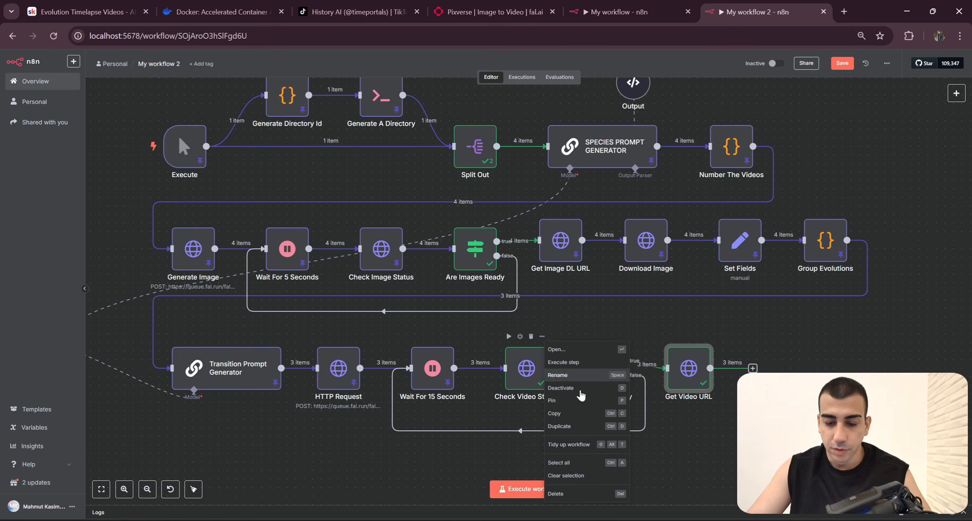
left_click(577, 399)
left_click_drag(608, 360, 575, 321)
left_click(554, 321)
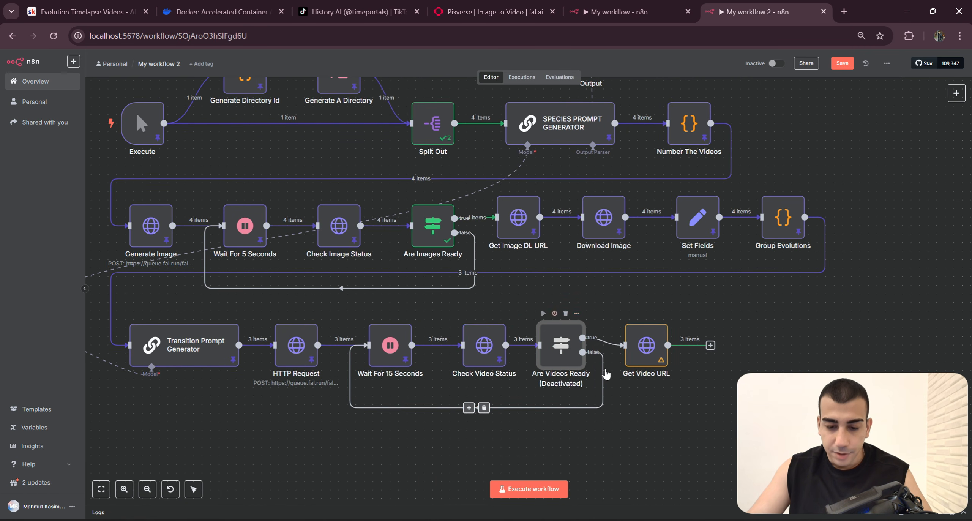
Step: Inspect the video URLs in the Get Video URL node's output and return to the canvas
scroll(611, 357, "up", 2)
left_click(594, 330)
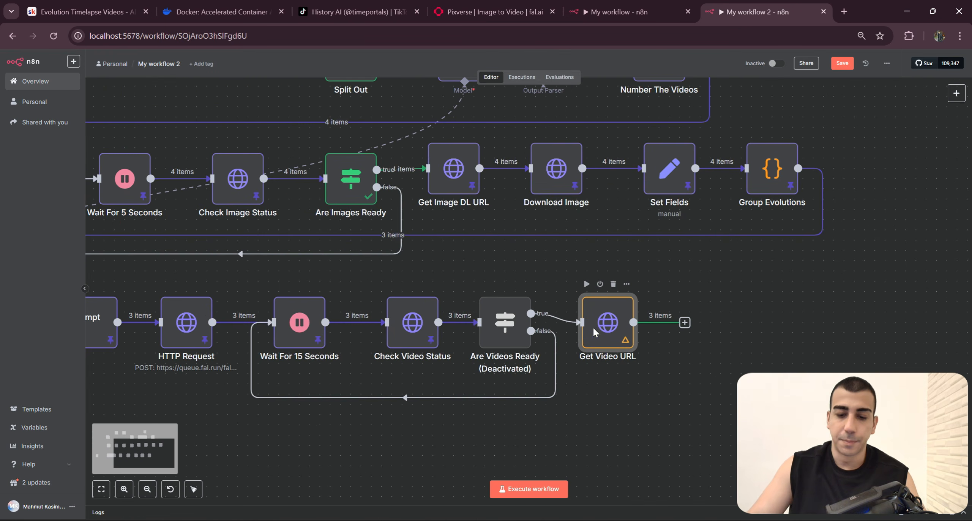
double_click(594, 332)
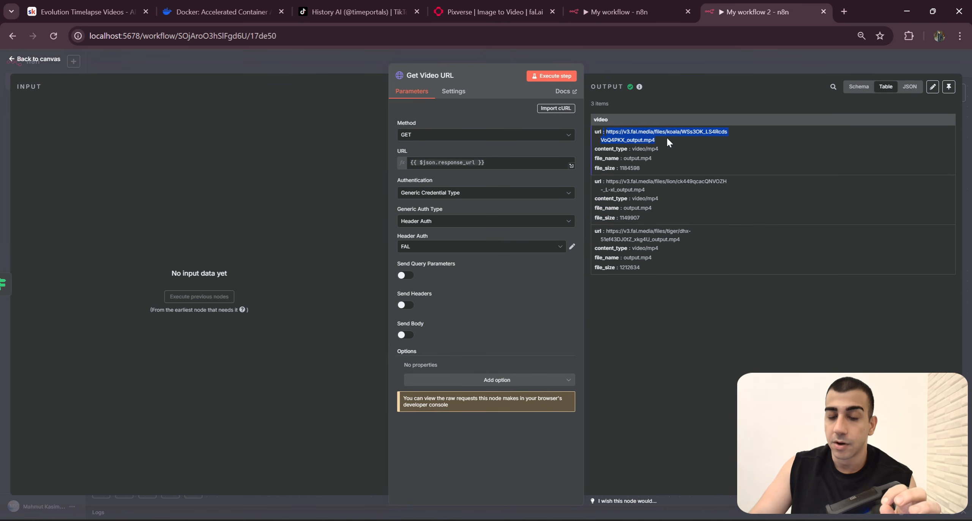
left_click_drag(656, 141, 606, 132)
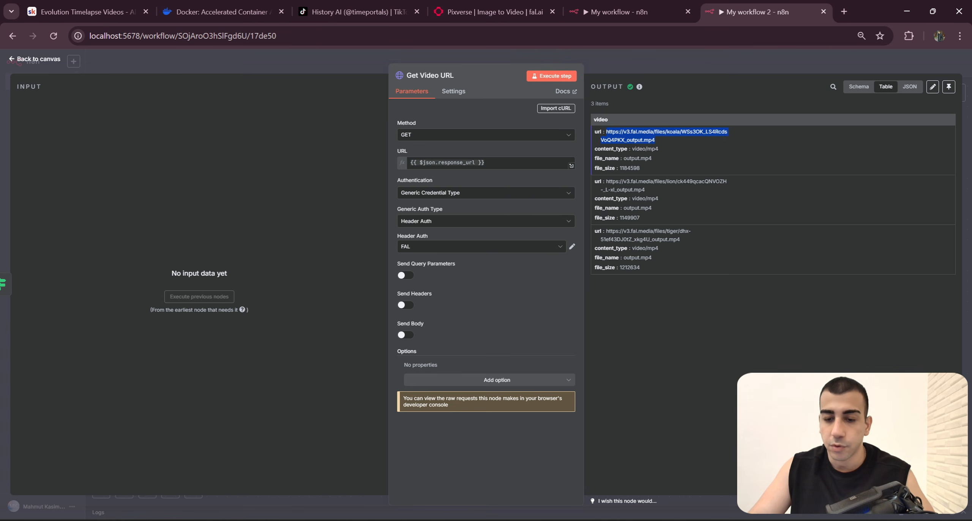
left_click(647, 189)
key("Escape")
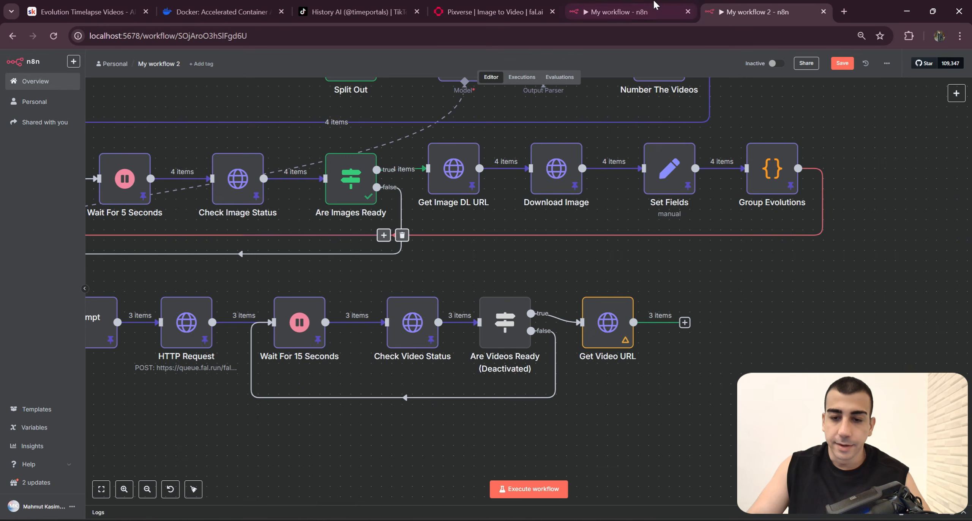
Step: Check the URL expression of the Download Video node in the My workflow execution and return to My workflow 2
left_click(626, 12)
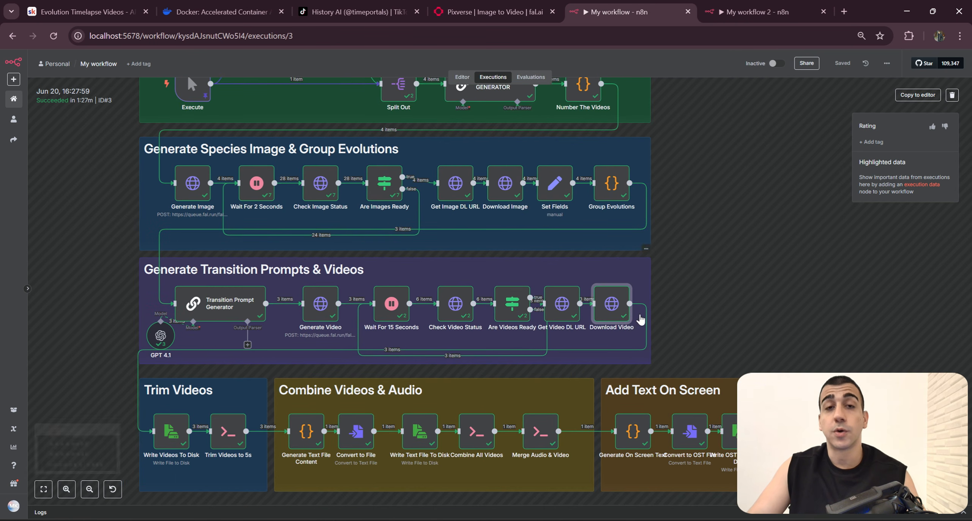
double_click(605, 311)
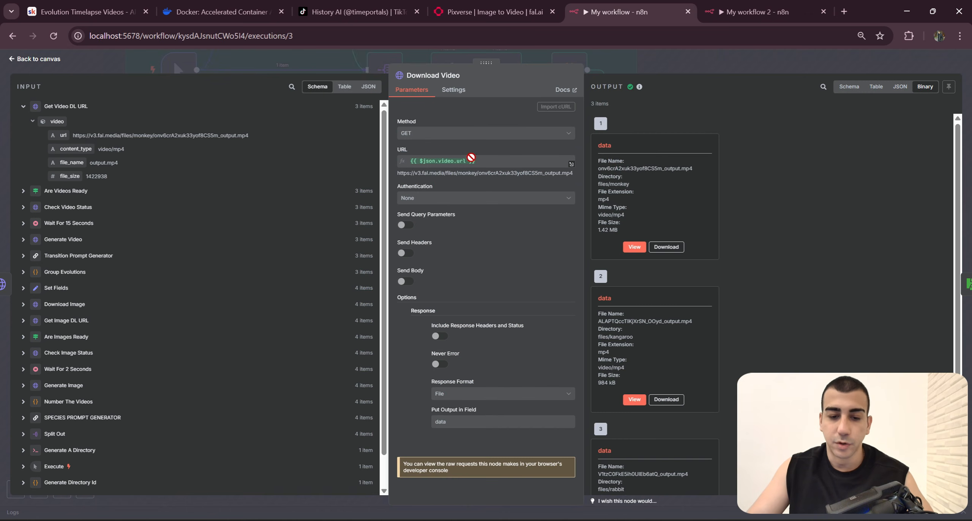
left_click_drag(471, 157, 407, 163)
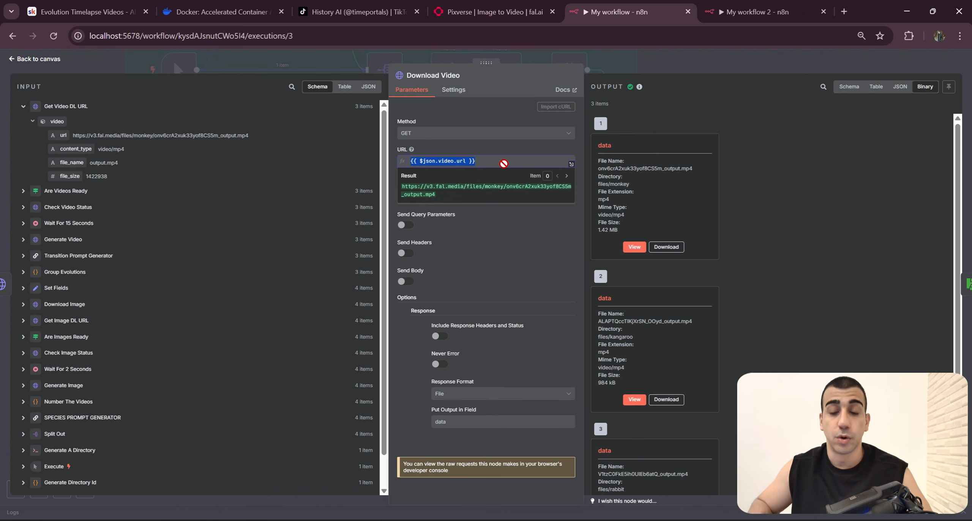
left_click(755, 12)
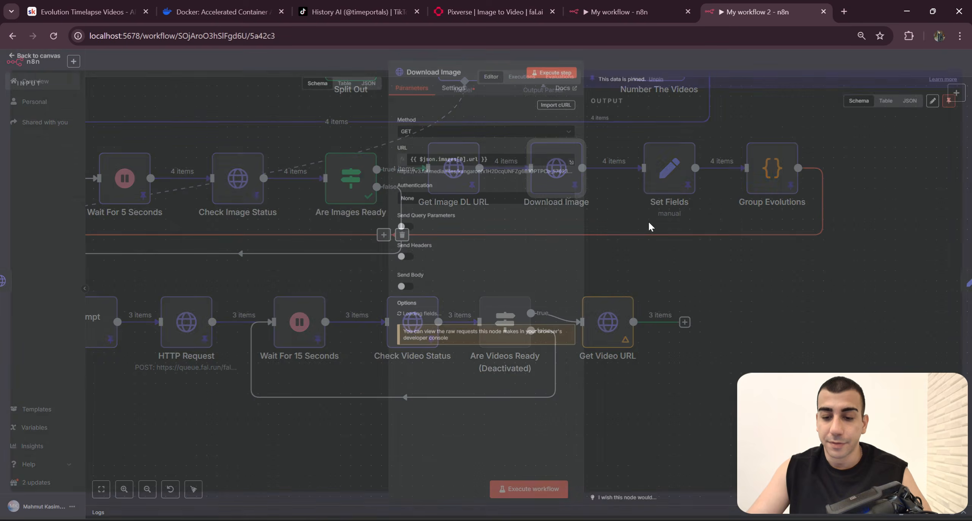
key("Escape")
double_click(556, 179)
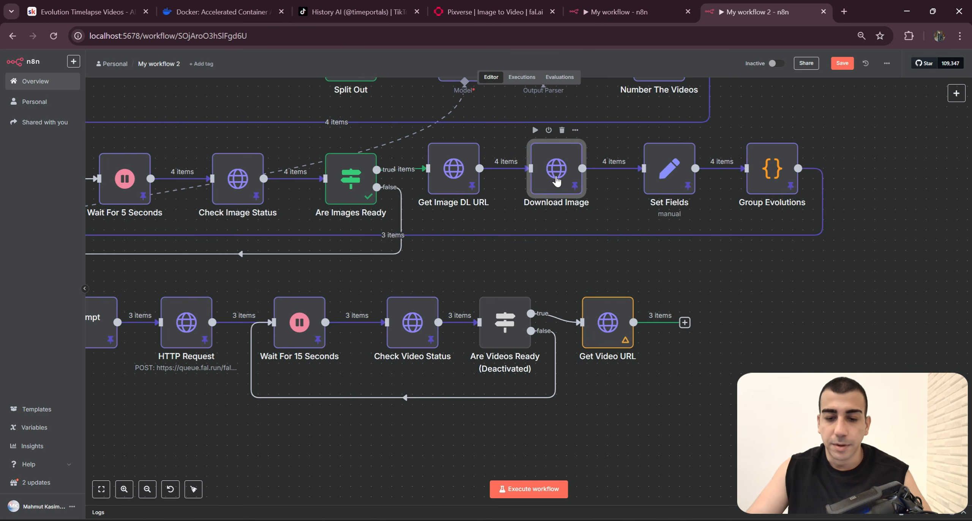
key("Escape")
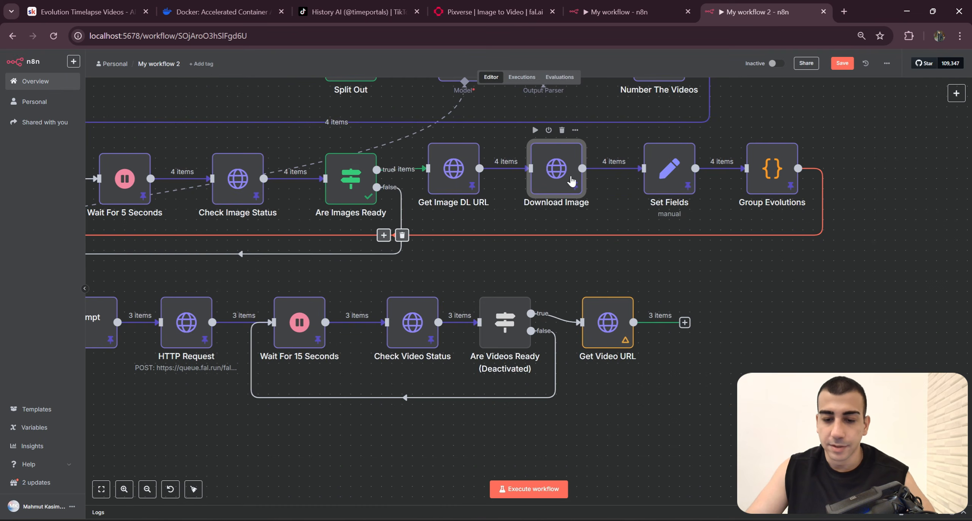
key("ctrl+v")
left_click_drag(639, 240, 757, 316)
key("Delete")
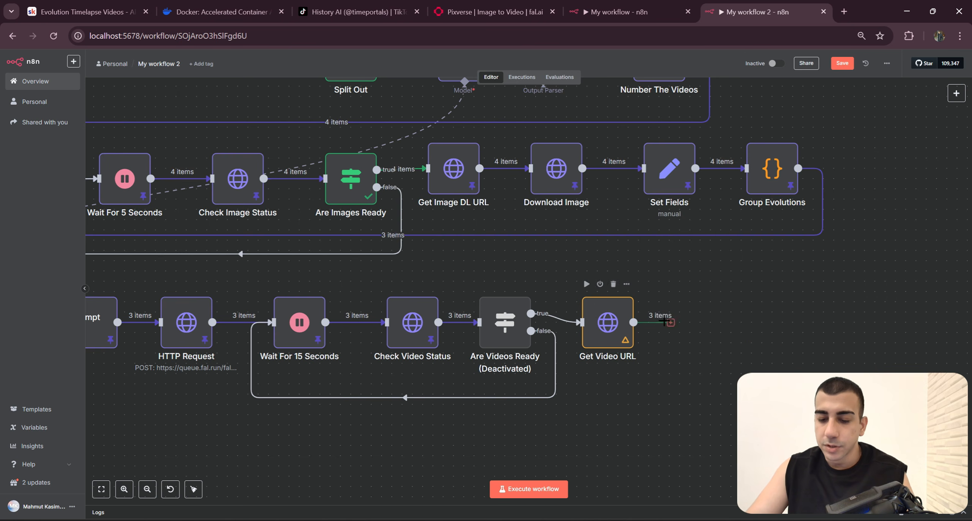
Step: Add an HTTP Request node after the Get Video URL node and return to the canvas
left_click(685, 323)
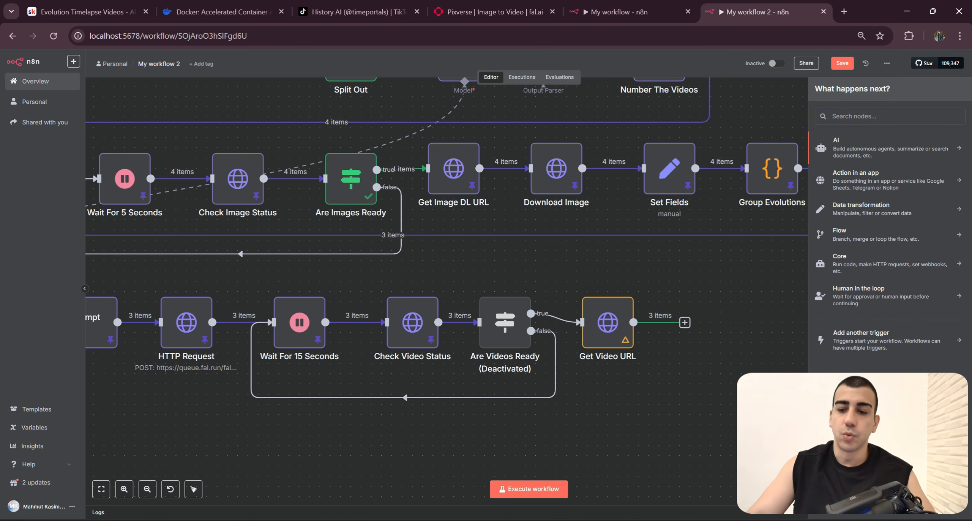
type("Http")
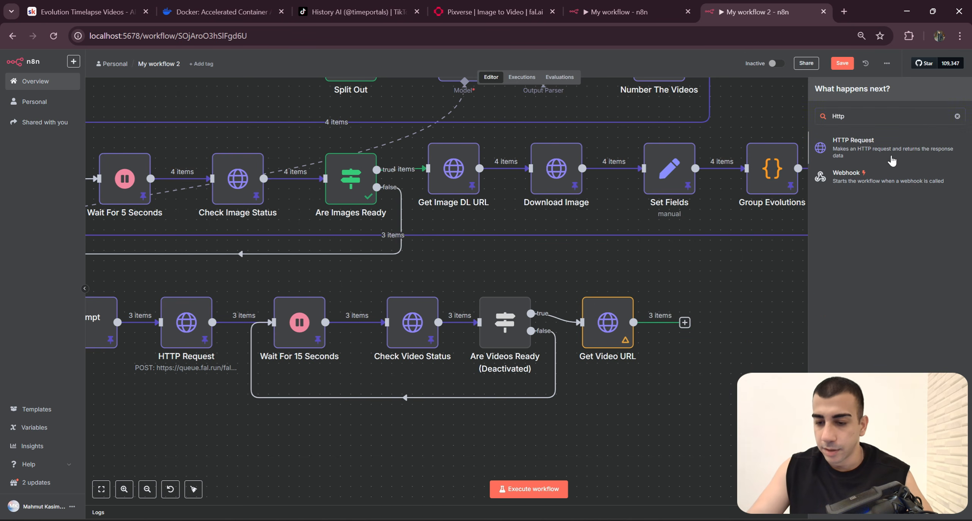
key("Return")
key("Escape")
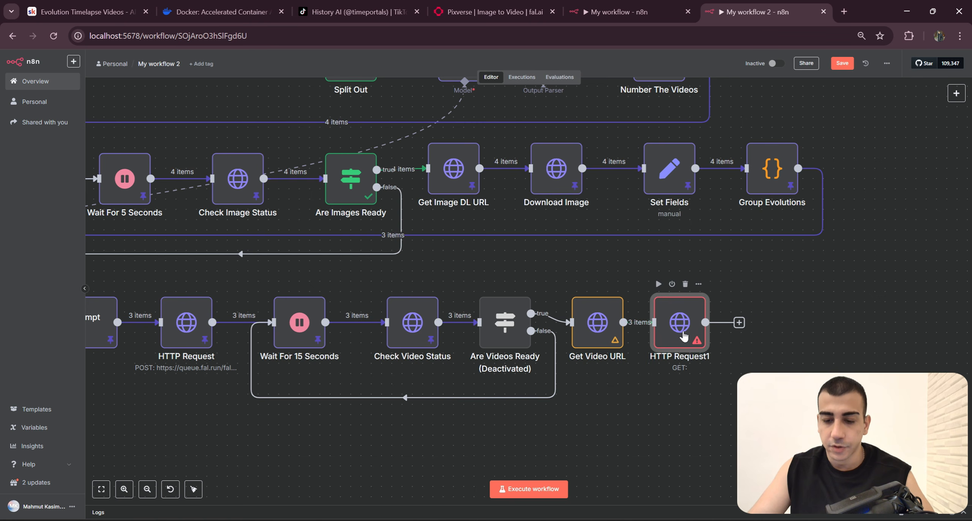
Step: Set the new HTTP request's URL to the expression {{ $json.video.url }} from the Get Video URL data
double_click(684, 335)
left_click(640, 14)
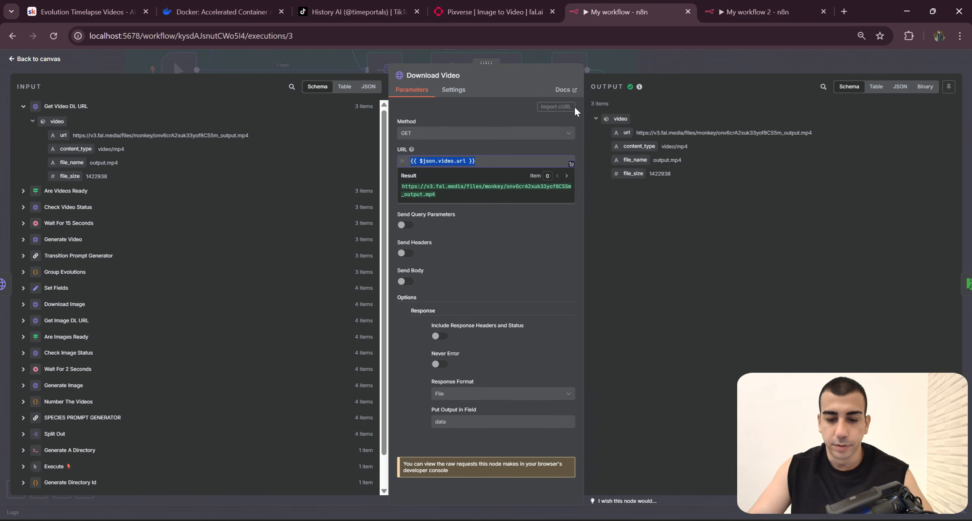
left_click(727, 14)
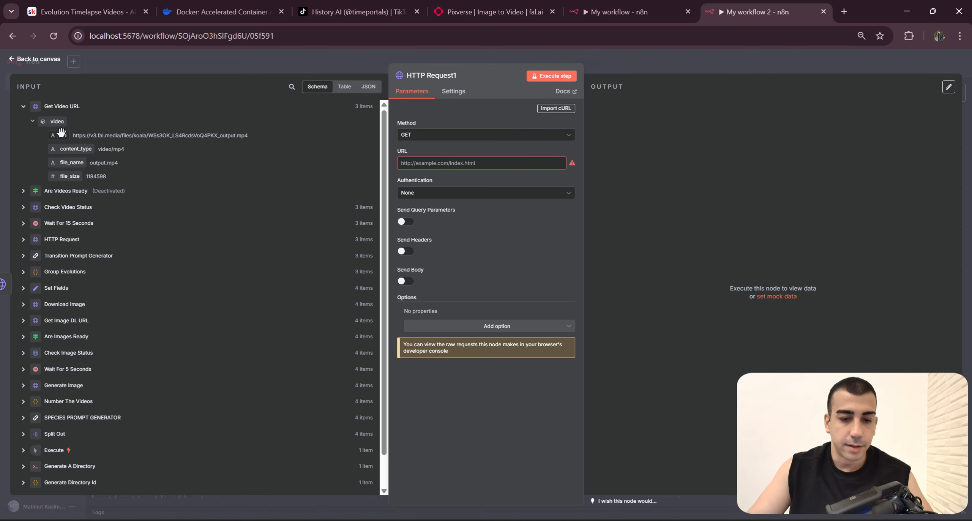
left_click_drag(54, 134, 486, 163)
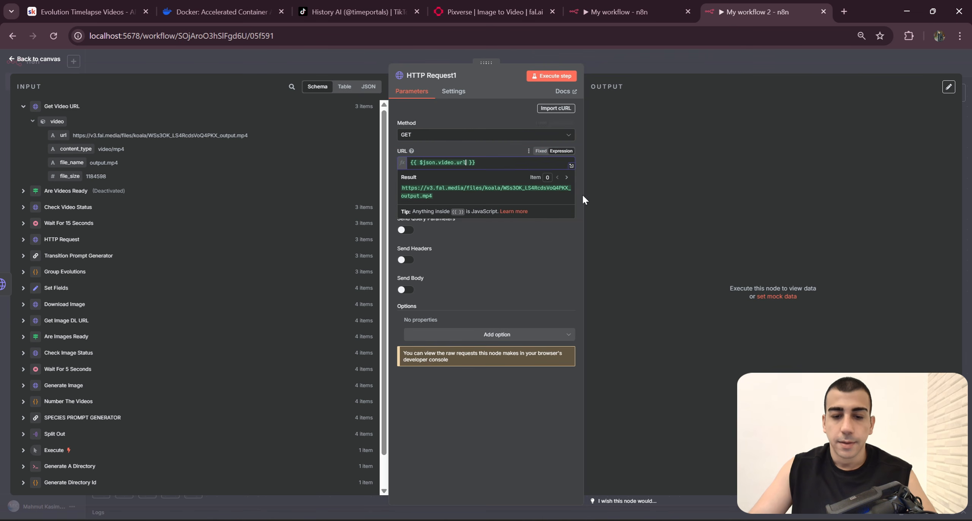
Step: Check the response options of the Download Video node in the My workflow execution and return to My workflow 2
key("ctrl+shift+Tab")
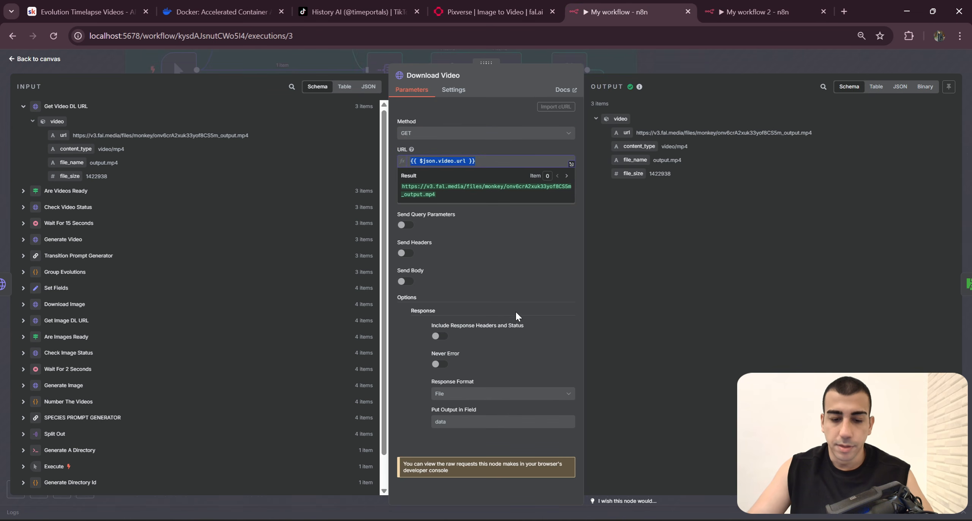
key("ctrl+Tab")
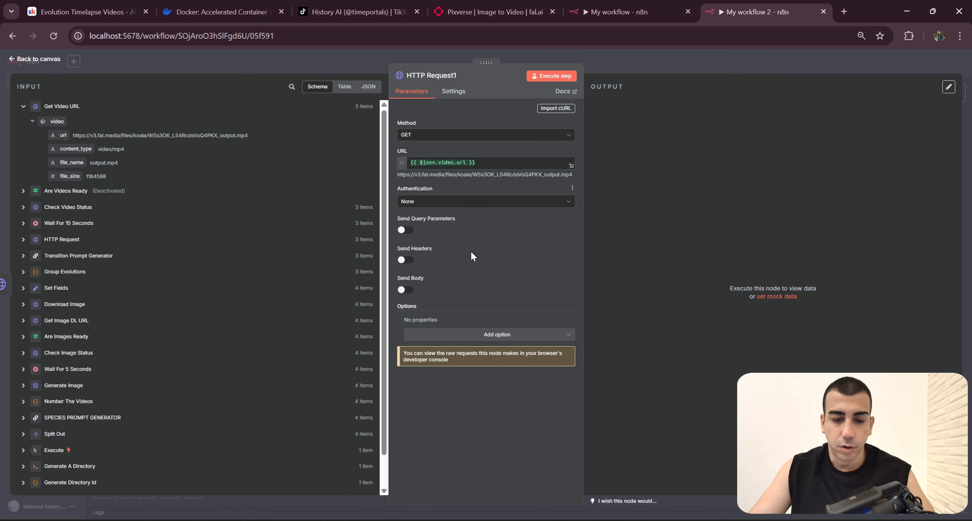
key("ctrl+shift+Tab")
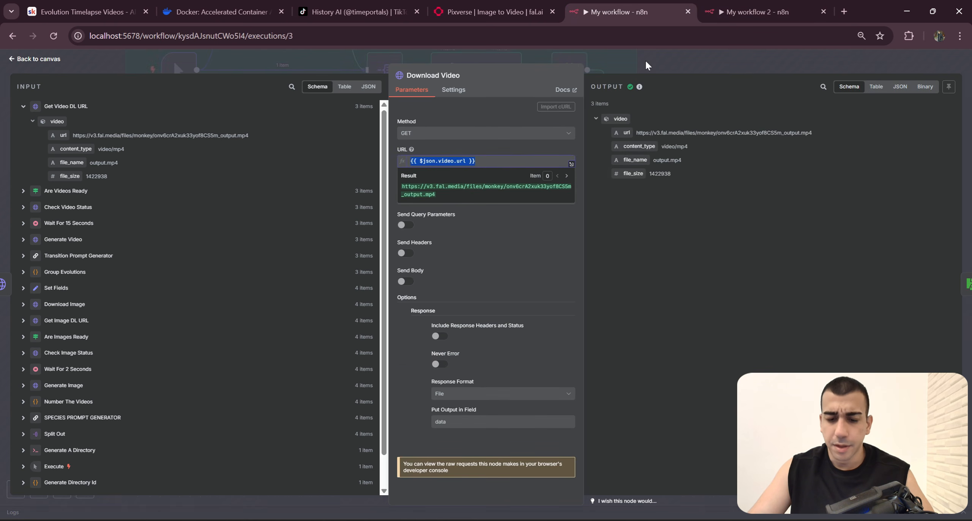
double_click(406, 298)
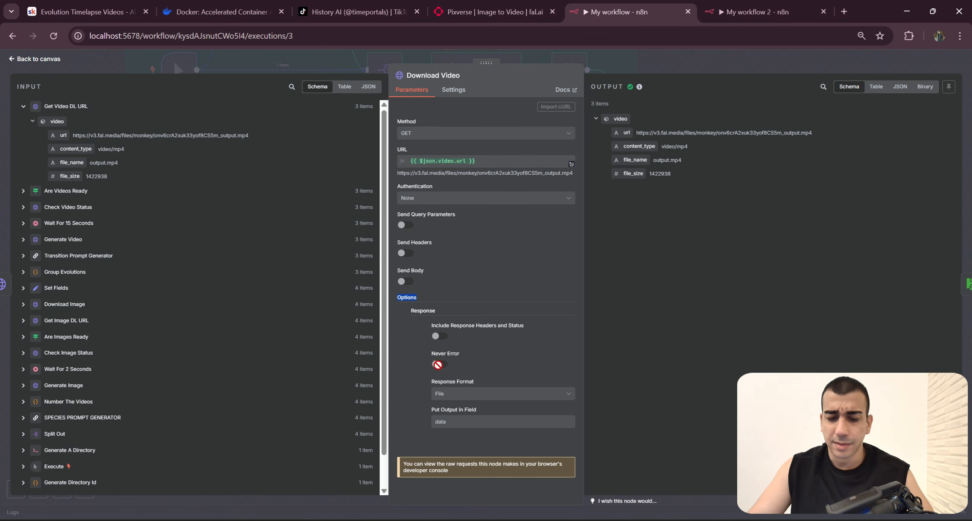
key("ctrl+Tab")
Step: Add the Response option with File as the response format to the new HTTP request, compare it with My workflow, and return to the canvas
left_click(531, 335)
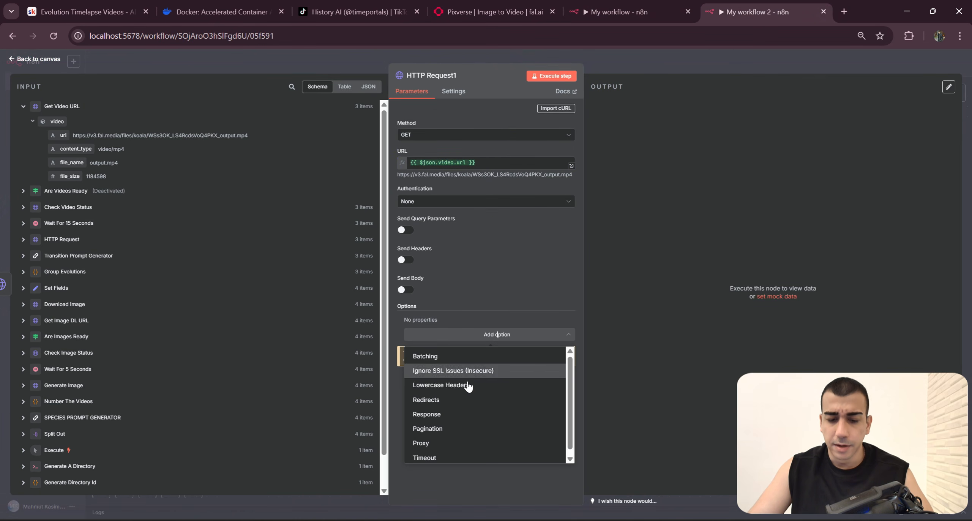
left_click(446, 415)
left_click(484, 403)
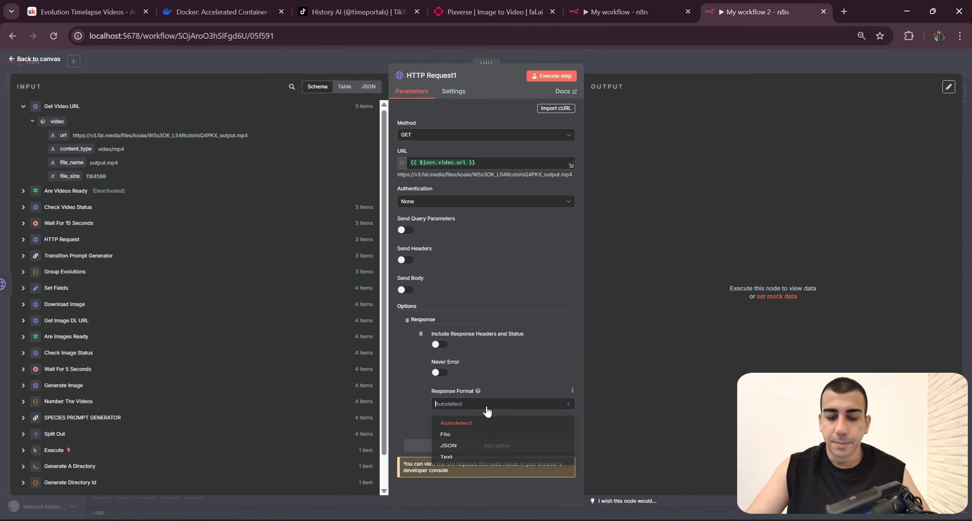
left_click(476, 439)
key("ctrl+shift+Tab")
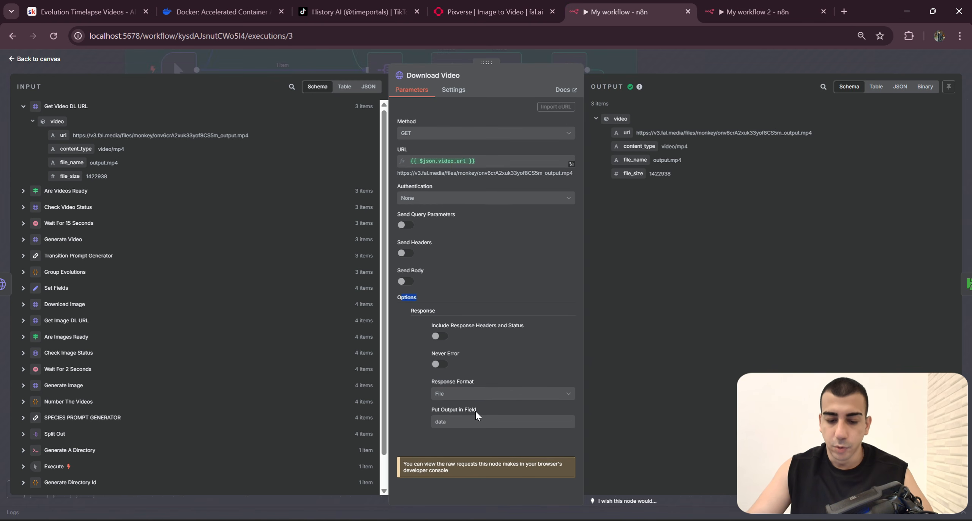
key("ctrl+Tab")
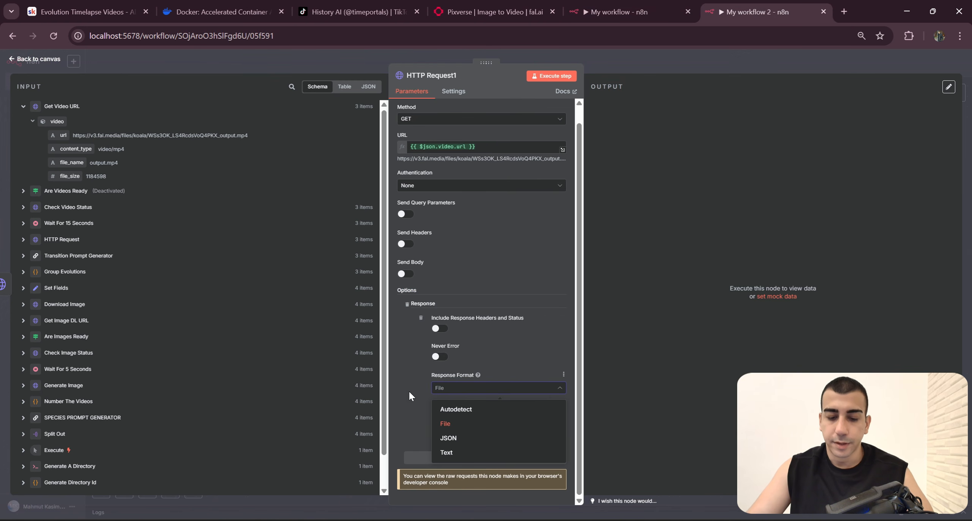
left_click(702, 74)
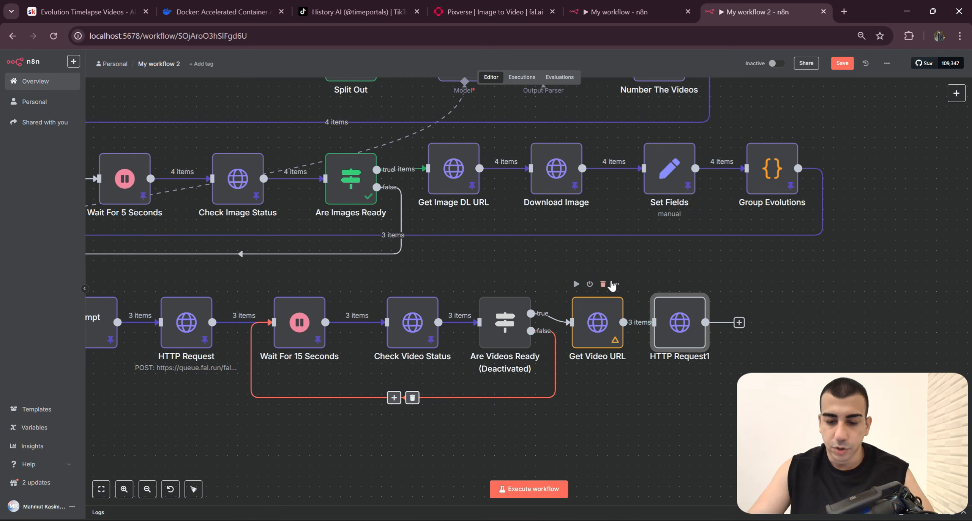
Step: Pin the Get Video URL node's output data and execute the workflow from the Execute trigger
left_click(660, 254)
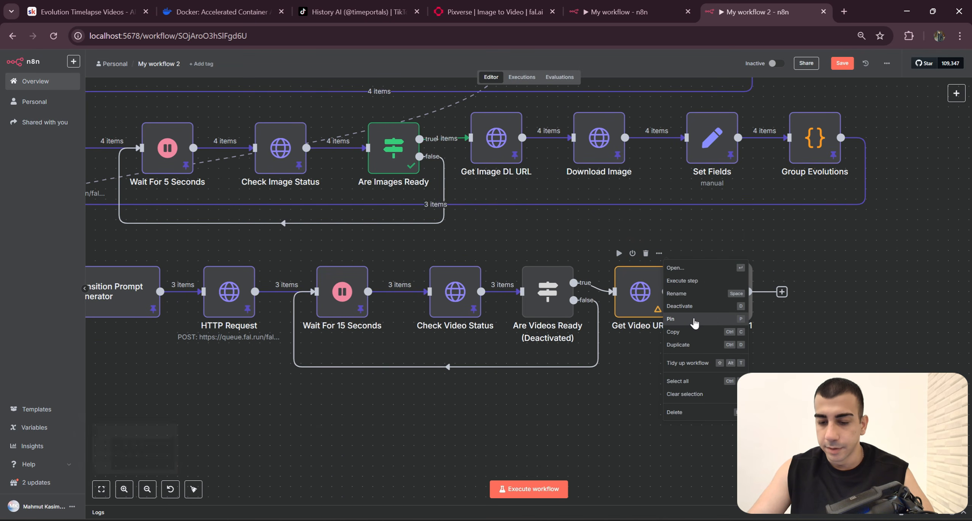
left_click(695, 320)
scroll(590, 403, "down", 2)
left_click_drag(590, 404, 703, 395)
left_click(275, 136)
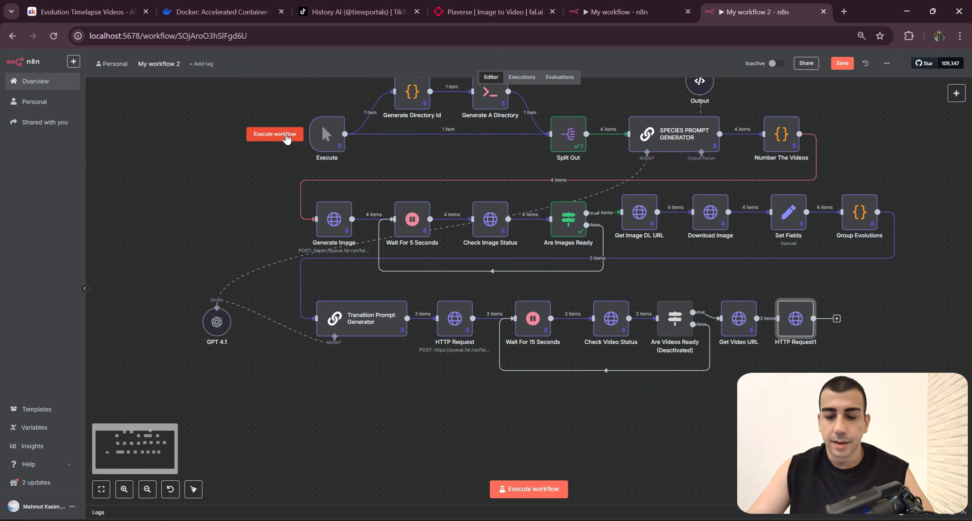
left_click_drag(880, 357, 679, 360)
scroll(679, 361, "up", 1)
scroll(678, 360, "up", 2)
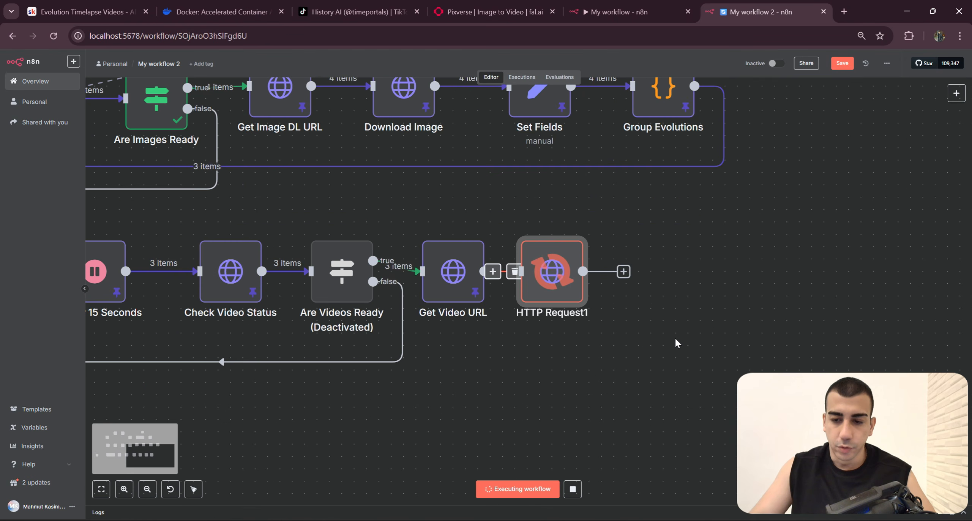
Step: Rename the HTTP Request1 node as Download Video, matching the node name in My workflow
right_click(533, 269)
left_click(626, 11)
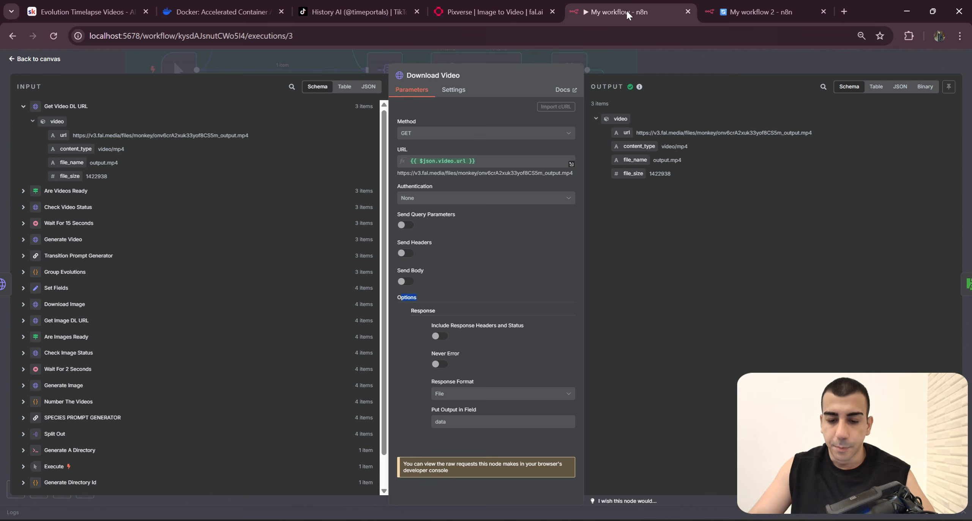
left_click(712, 4)
left_click(679, 318)
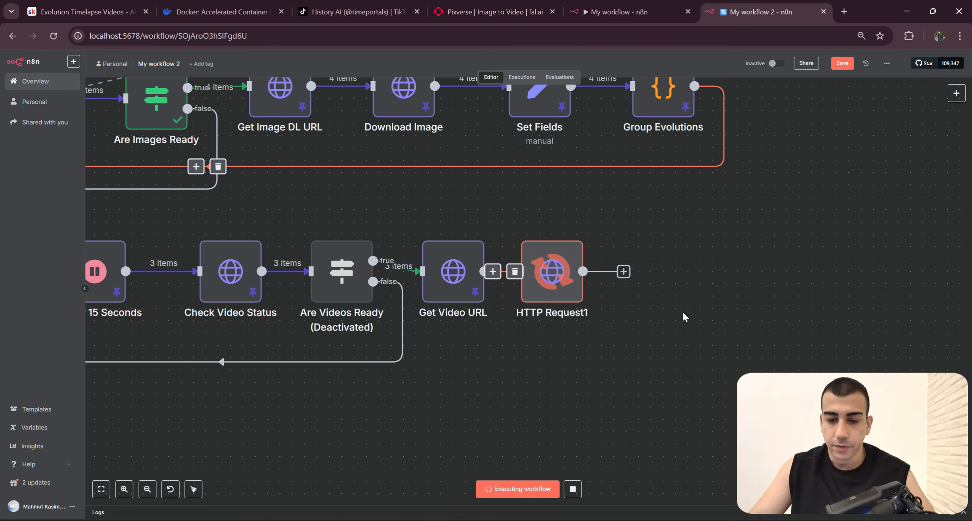
scroll(681, 334, "up", 2)
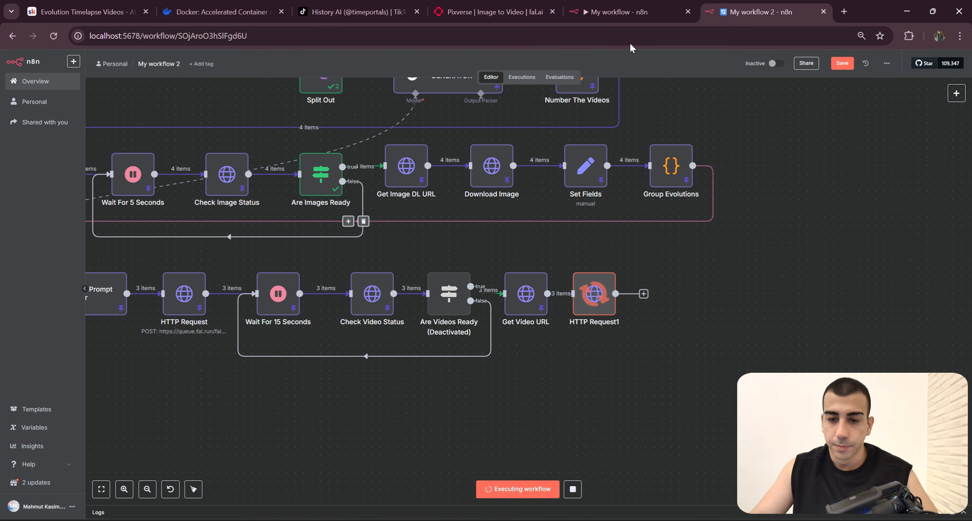
right_click(594, 309)
left_click(616, 341)
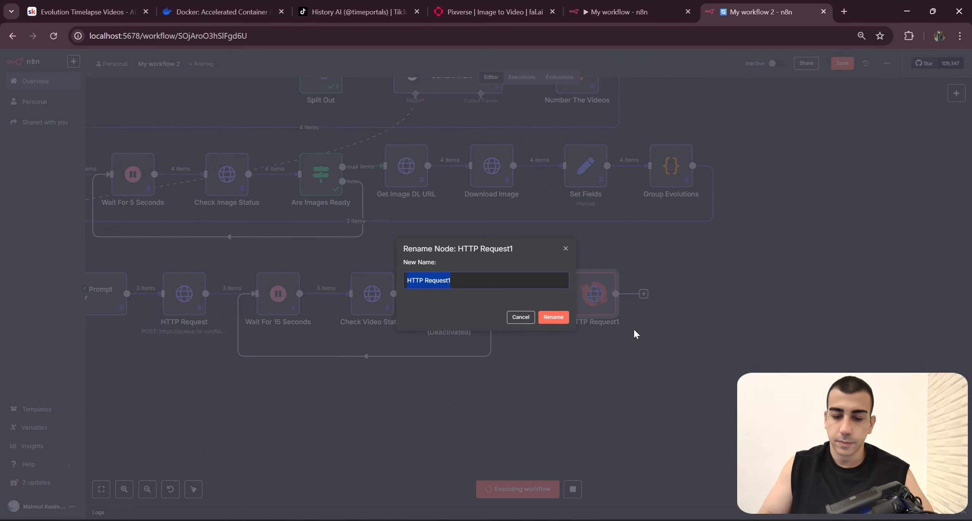
type("Down")
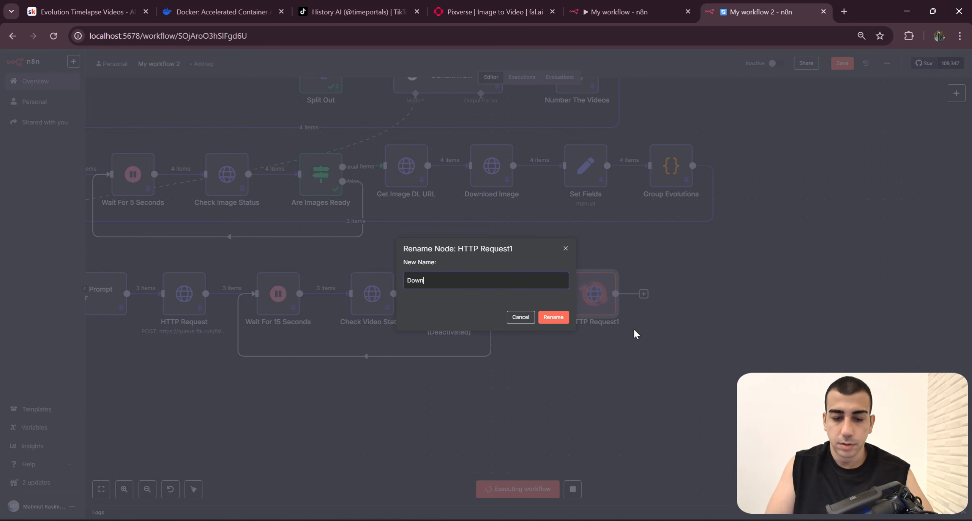
type("load Video")
key("Return")
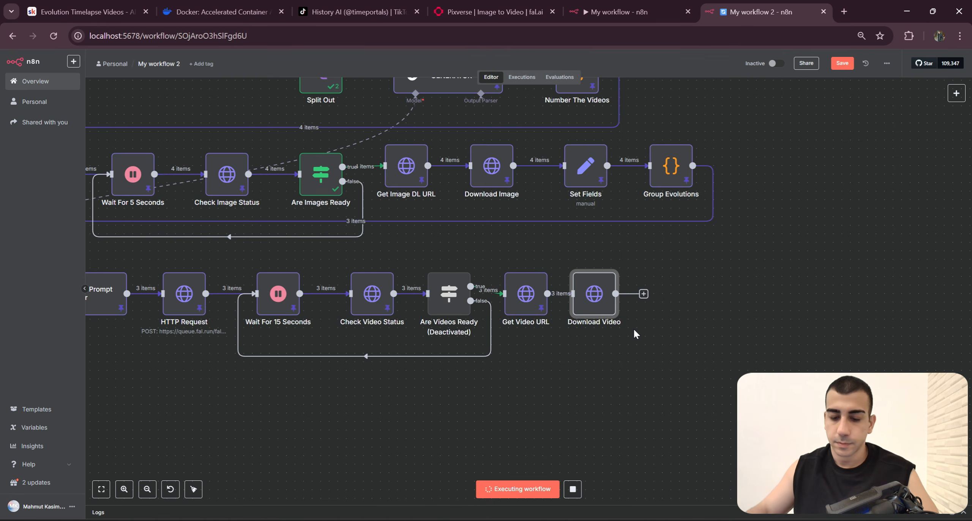
Step: Stop the running execution and save My workflow 2
scroll(554, 438, "left", 2)
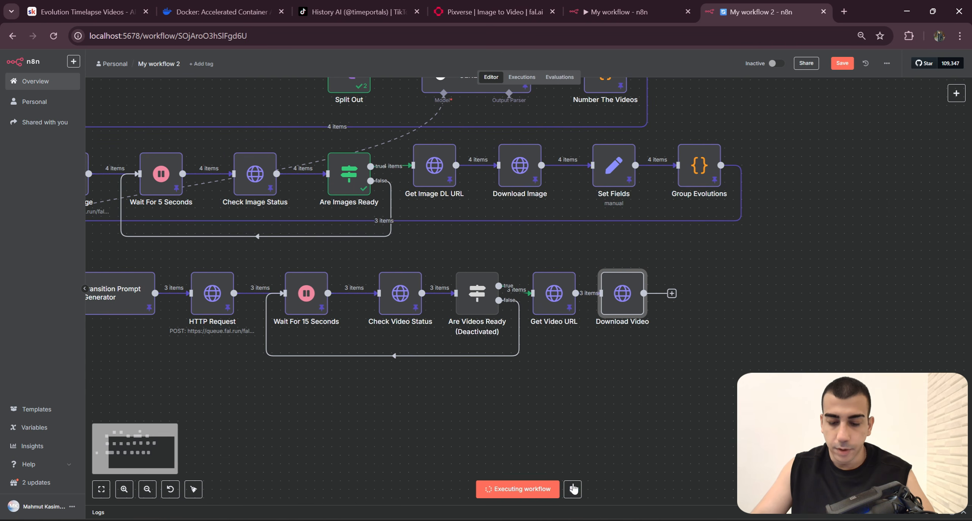
left_click(655, 424)
key("ctrl+s")
scroll(588, 421, "down", 4)
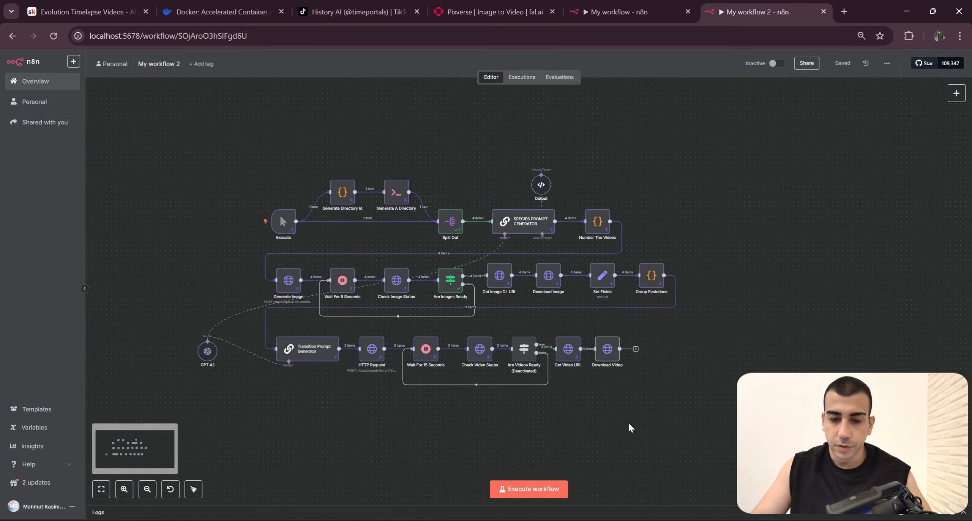
Step: Execute the workflow again from the Execute trigger to run the Download Video node
left_click_drag(629, 427, 689, 436)
left_click(305, 231)
scroll(635, 380, "up", 3)
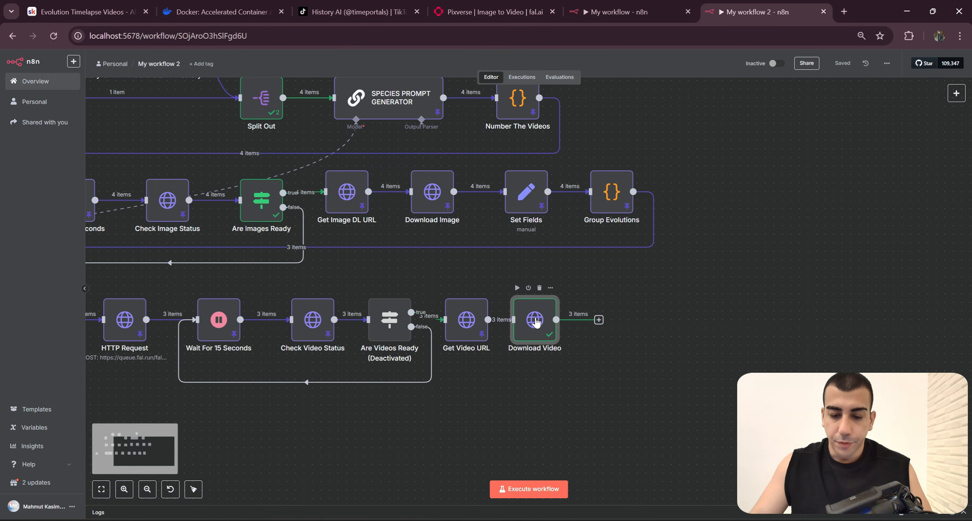
Step: View the three video files in the Download Video node's binary output and return to the canvas
key("Return")
left_click(635, 242)
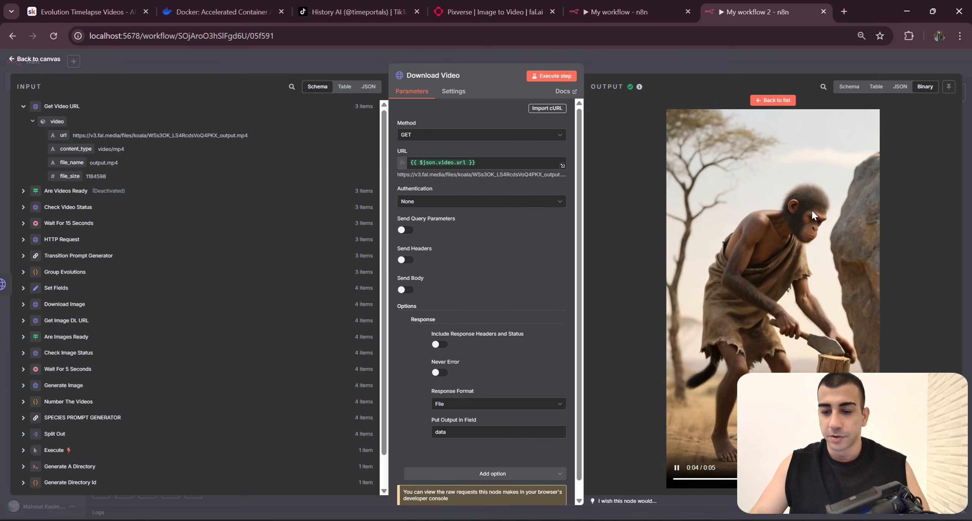
left_click(771, 101)
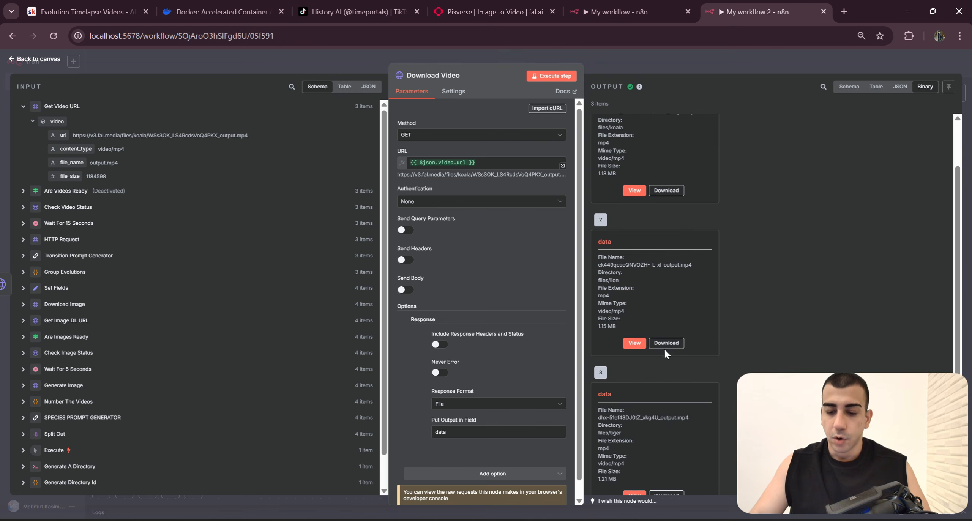
left_click(634, 342)
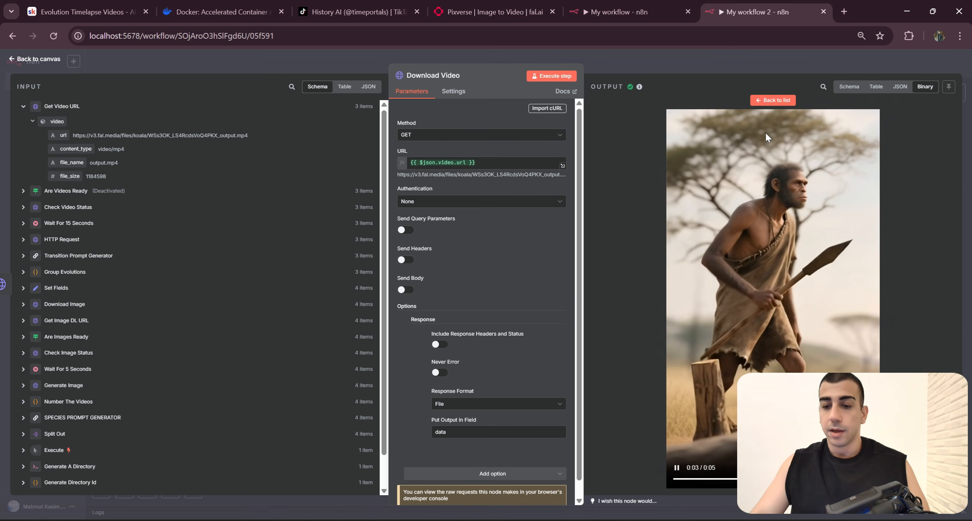
left_click(772, 100)
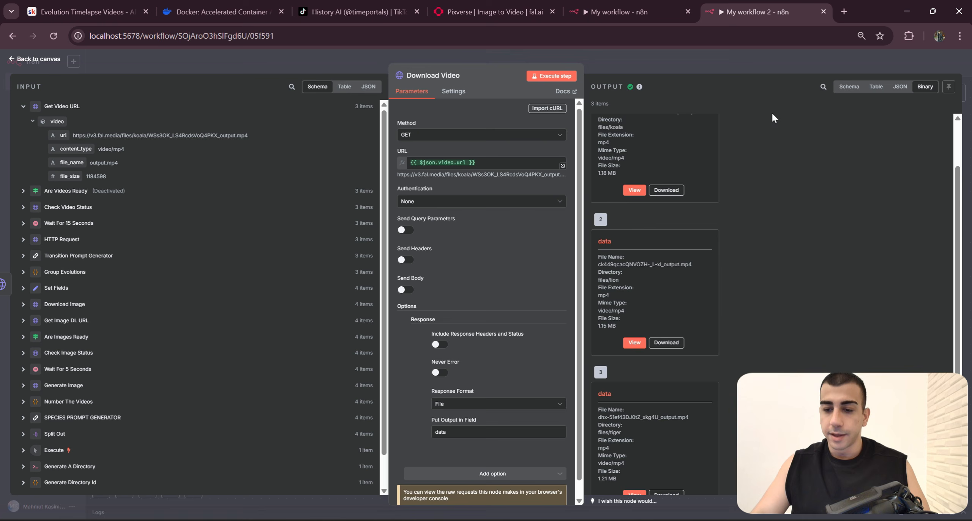
scroll(645, 379, "down", 1)
left_click(634, 447)
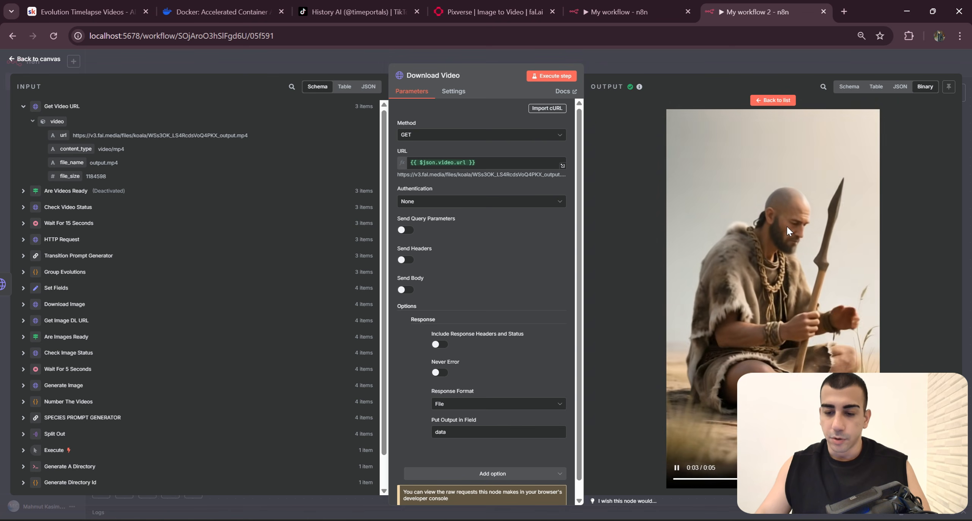
left_click(781, 100)
key("Escape")
Step: Look over the trimming, combining and on-screen text sections of the My workflow execution and return to My workflow 2
left_click(626, 12)
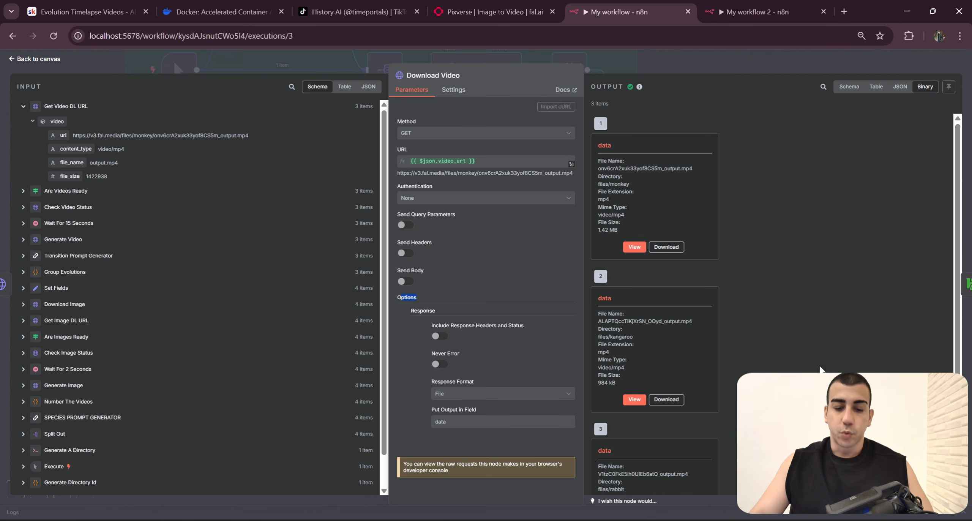
key("Escape")
scroll(736, 271, "down", 2)
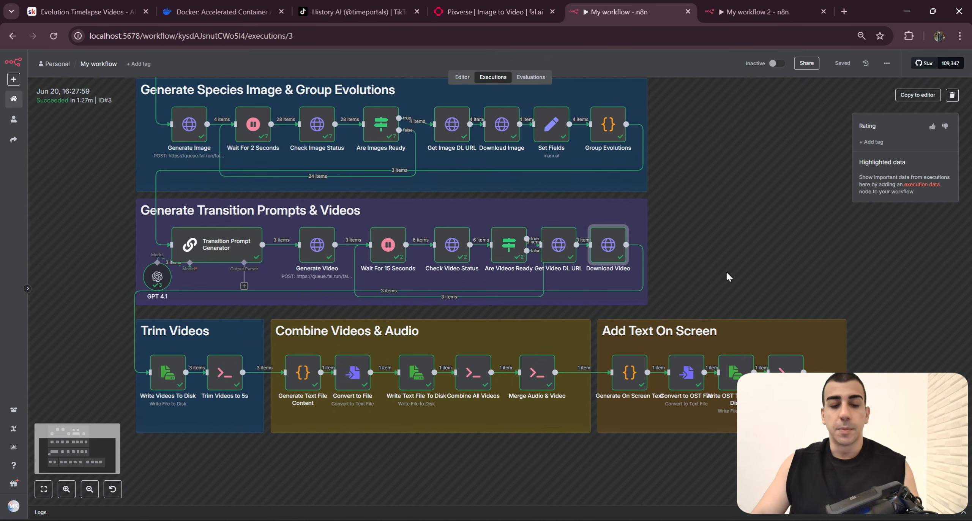
scroll(714, 211, "down", 2)
left_click(721, 12)
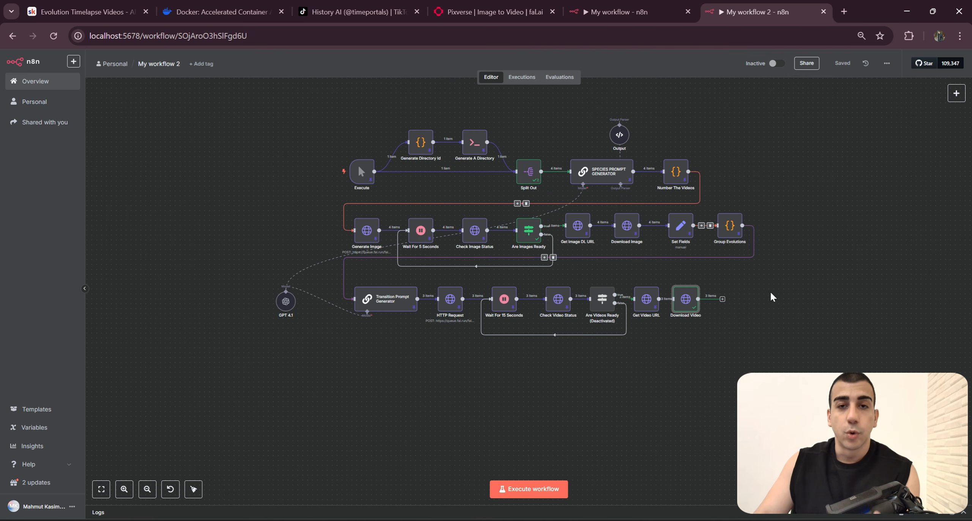
left_click_drag(819, 356, 783, 342)
scroll(737, 315, "up", 5)
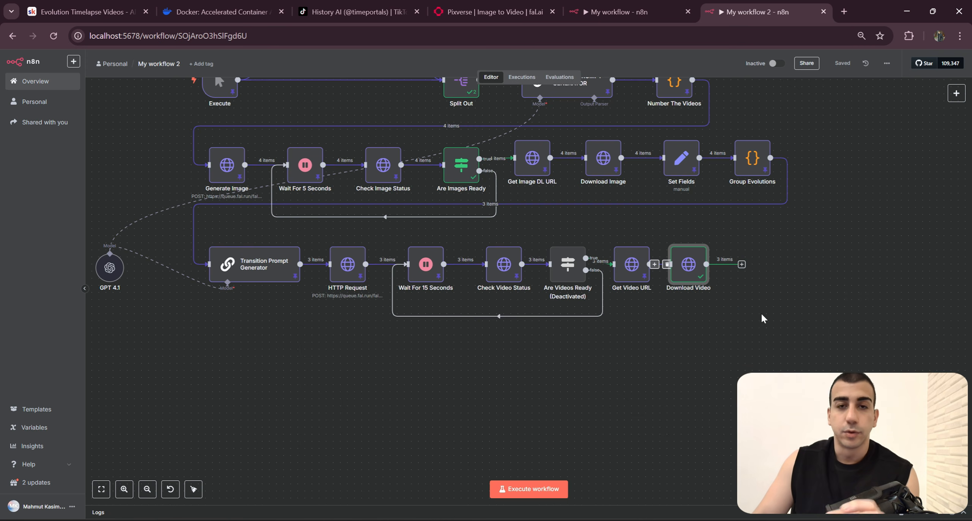
left_click_drag(754, 300, 768, 298)
Step: Examine the operation and file path of the Write Videos To Disk node in the My workflow execution and return to My workflow 2
left_click(658, 15)
scroll(281, 317, "up", 5)
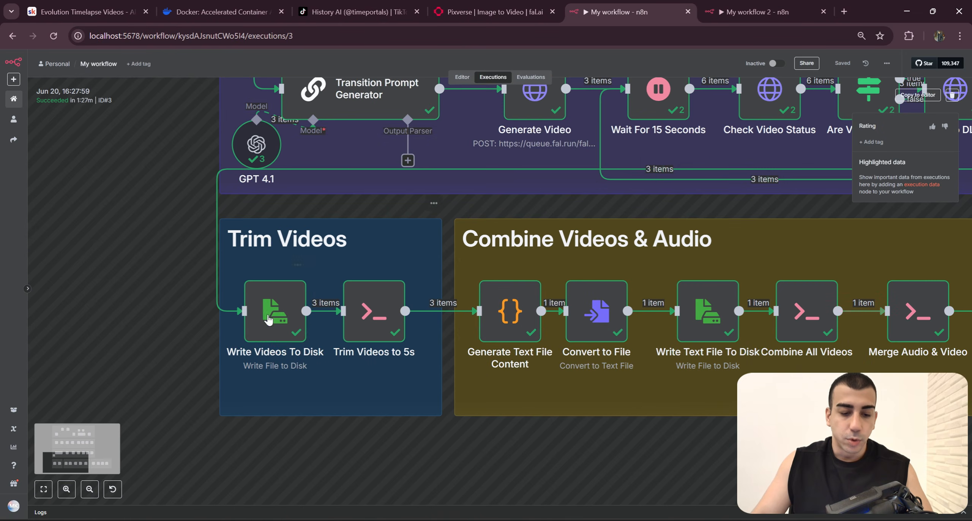
double_click(281, 317)
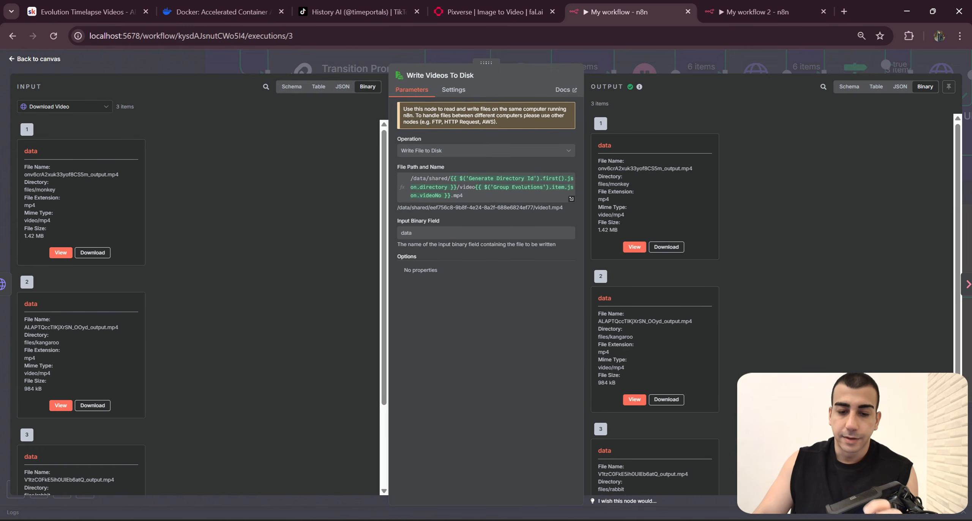
left_click(493, 164)
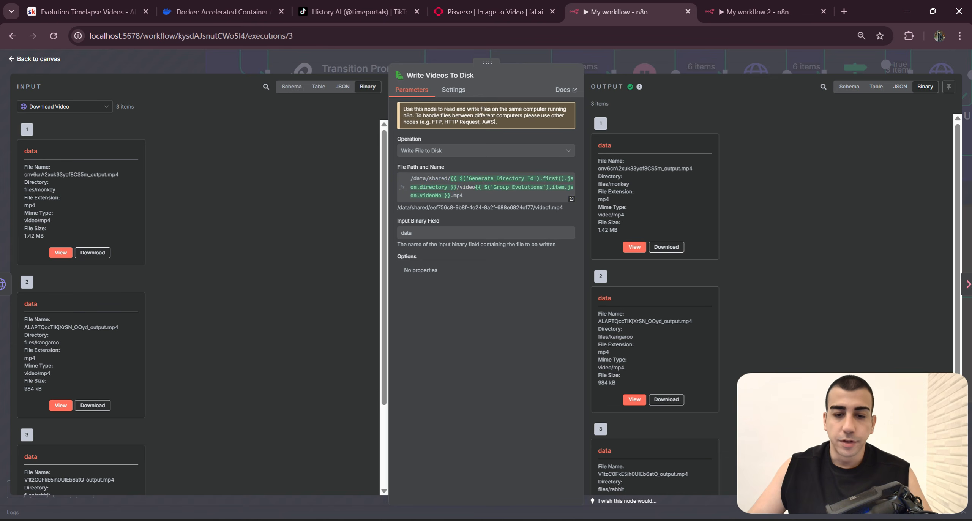
left_click(755, 11)
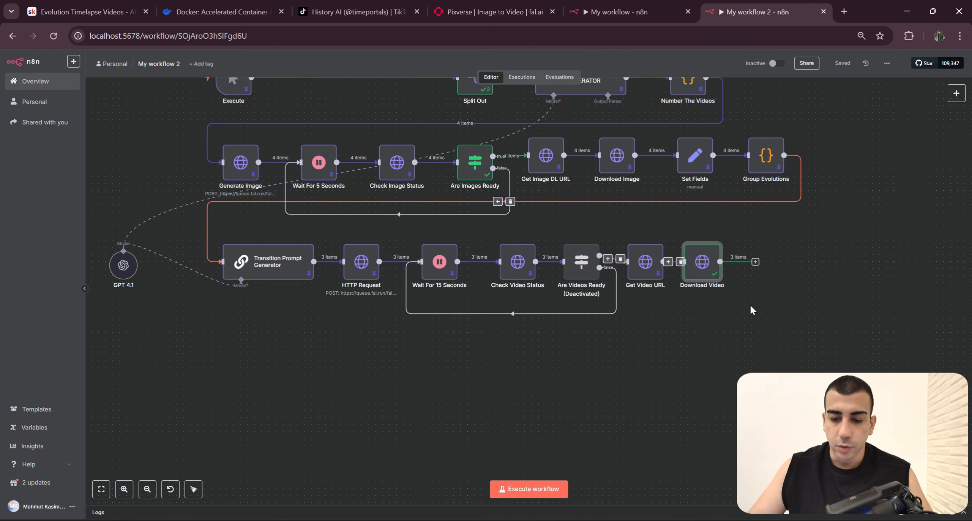
Step: Add a Read/Write Files from Disk node with the Write File to Disk action after the Download Video node
left_click(755, 261)
type("Wr")
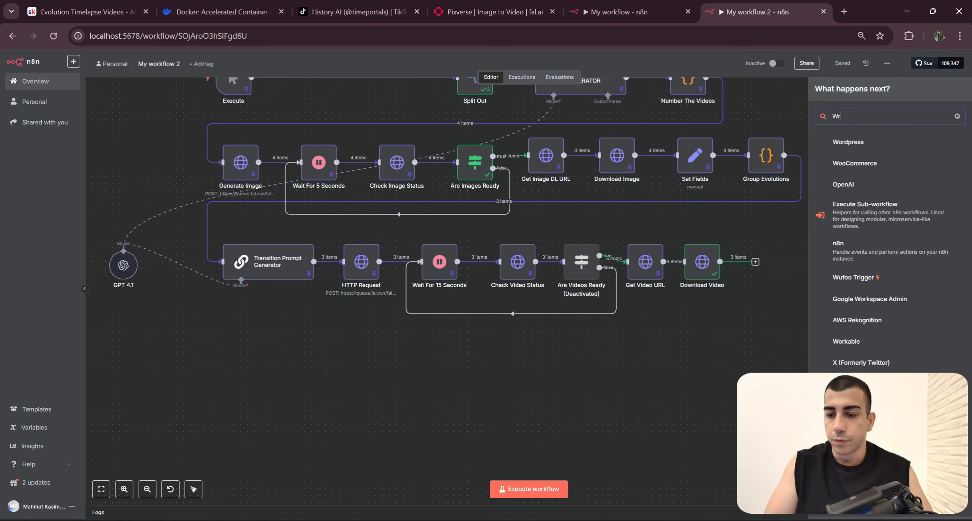
type("ite Fil")
left_click(871, 147)
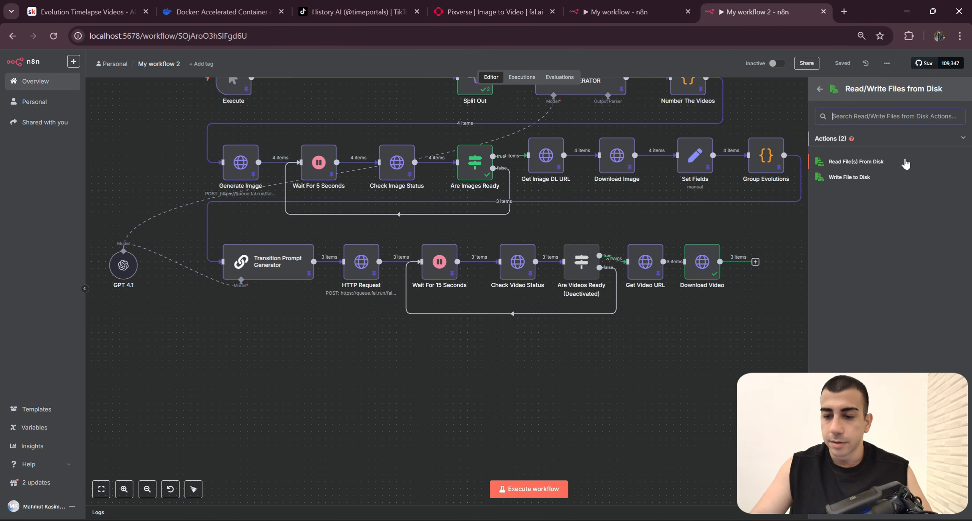
left_click(849, 177)
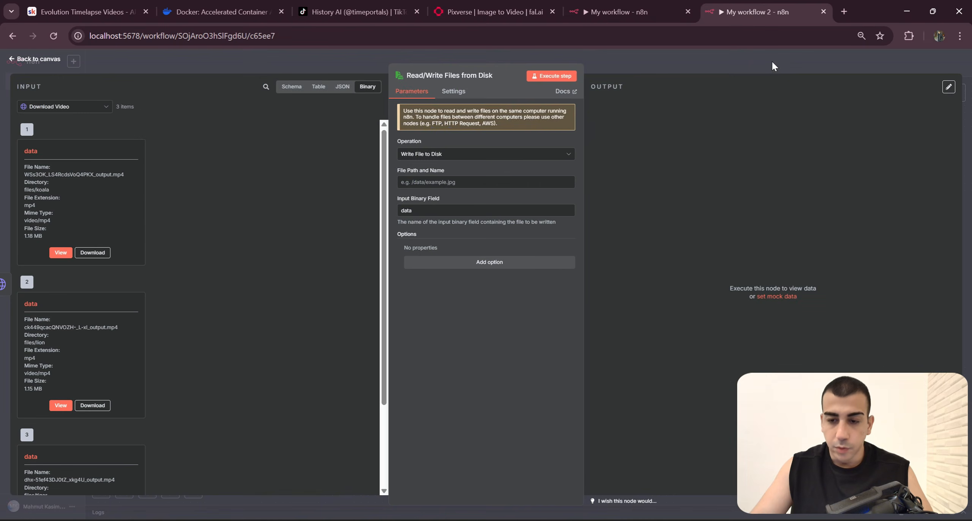
Step: Return to the canvas and move the Read/Write Files from Disk node below the Transition Prompt Generator to start a new row
left_click(772, 65)
left_click_drag(710, 364, 745, 339)
left_click_drag(808, 254, 289, 318)
left_click_drag(345, 337, 392, 334)
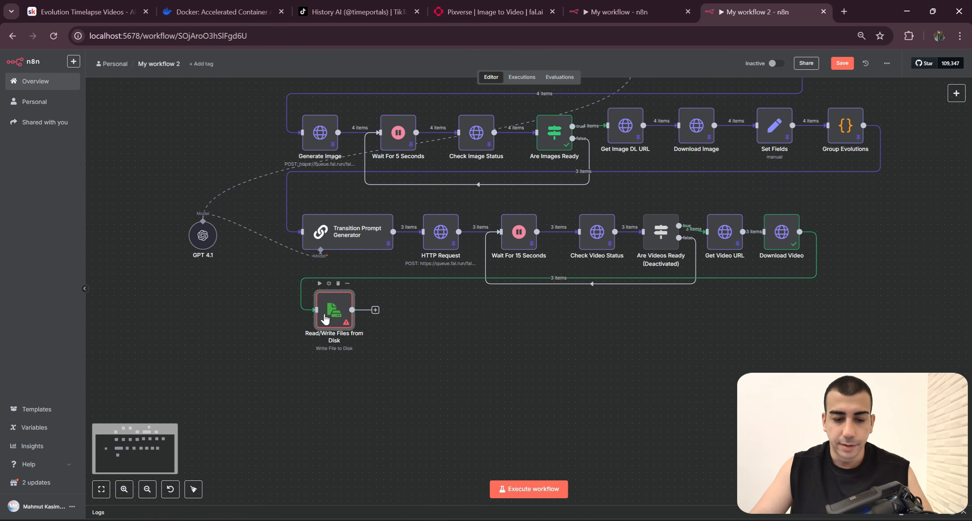
left_click_drag(324, 314, 317, 315)
left_click(375, 348)
Step: Open the new node's file path setting, compare it with the Write Videos To Disk path in My workflow, and return to My workflow 2's canvas
left_click(332, 312)
key("Return")
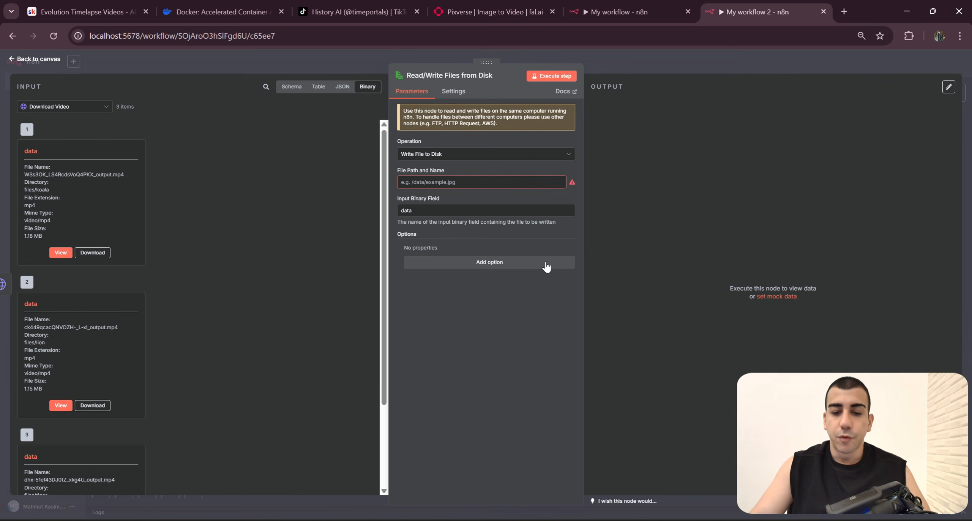
left_click_drag(412, 171, 365, 170)
left_click(440, 182)
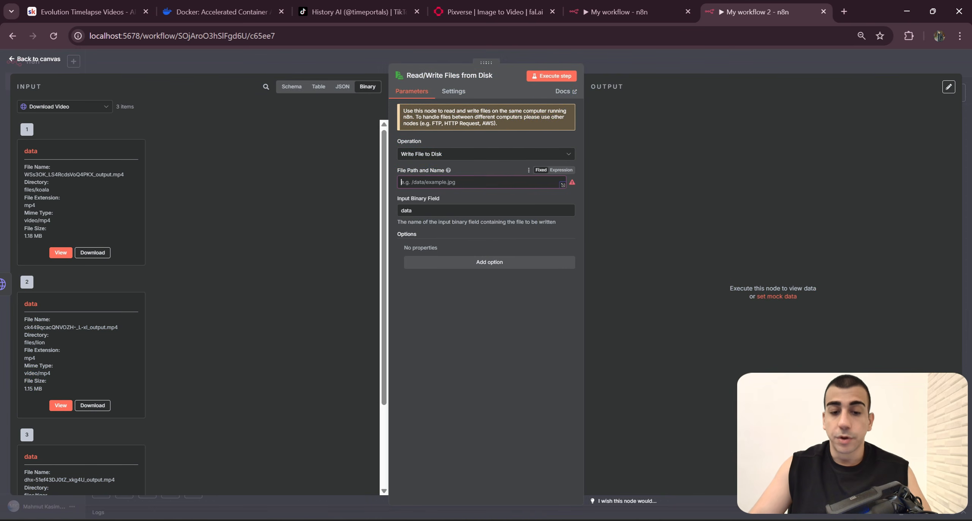
left_click(641, 9)
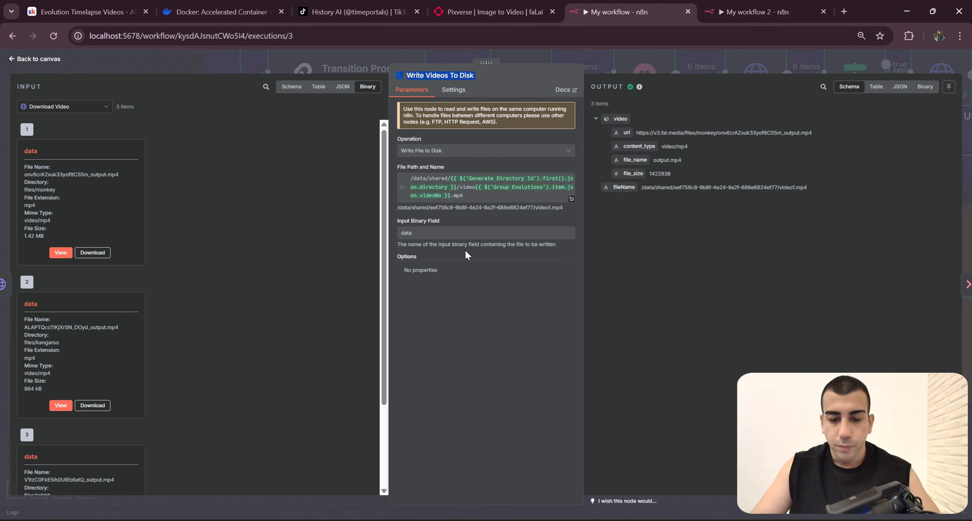
left_click_drag(473, 196, 420, 177)
left_click_drag(506, 200, 540, 179)
left_click(661, 66)
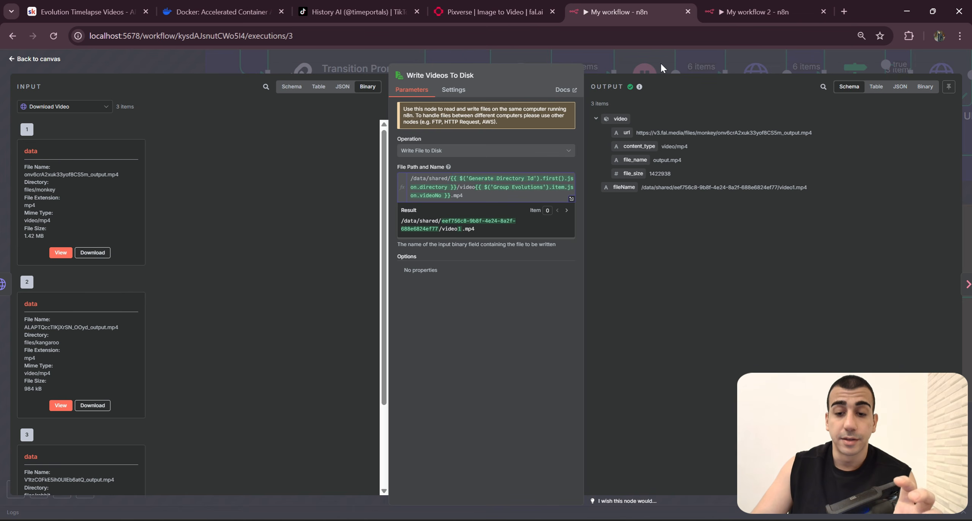
left_click(719, 9)
left_click(718, 44)
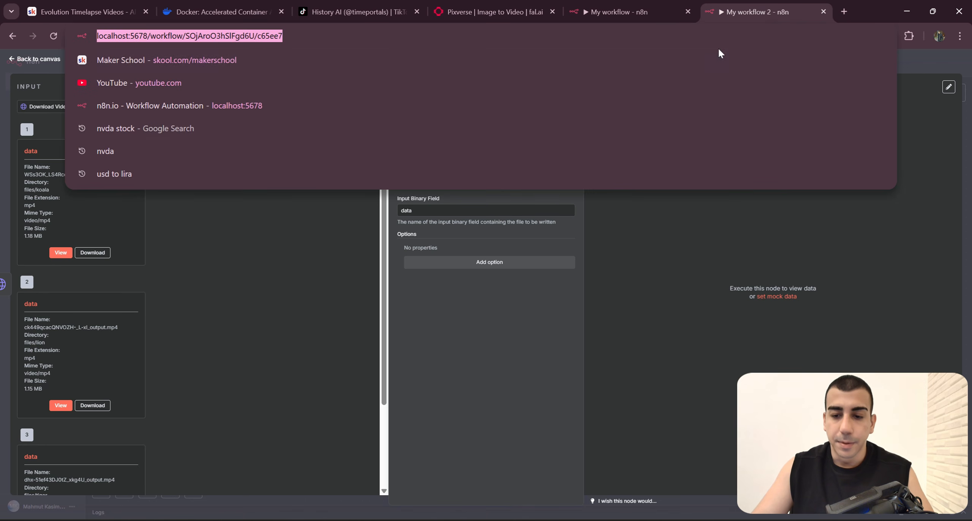
left_click(901, 60)
Step: View the code and directory output of the Generate Directory Id node and return to the canvas
scroll(405, 243, "down", 3)
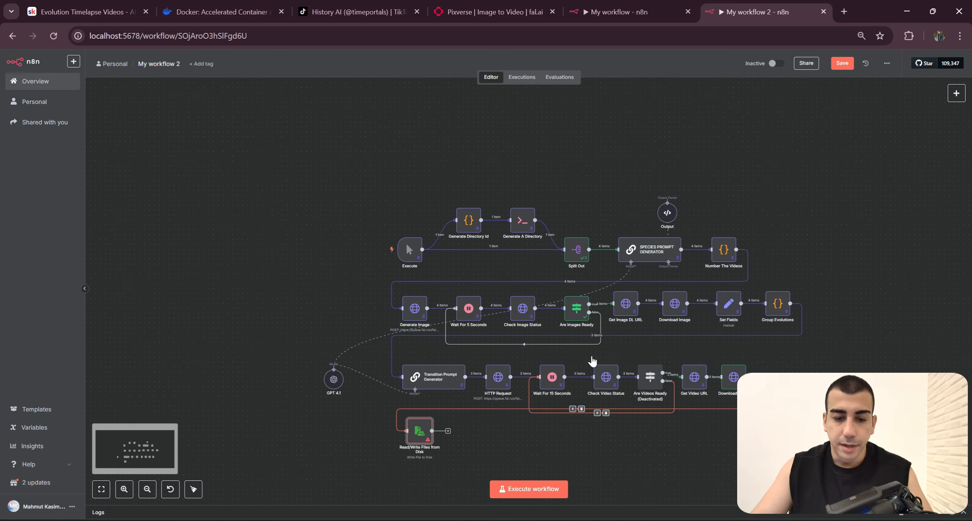
scroll(410, 246, "up", 5)
double_click(447, 303)
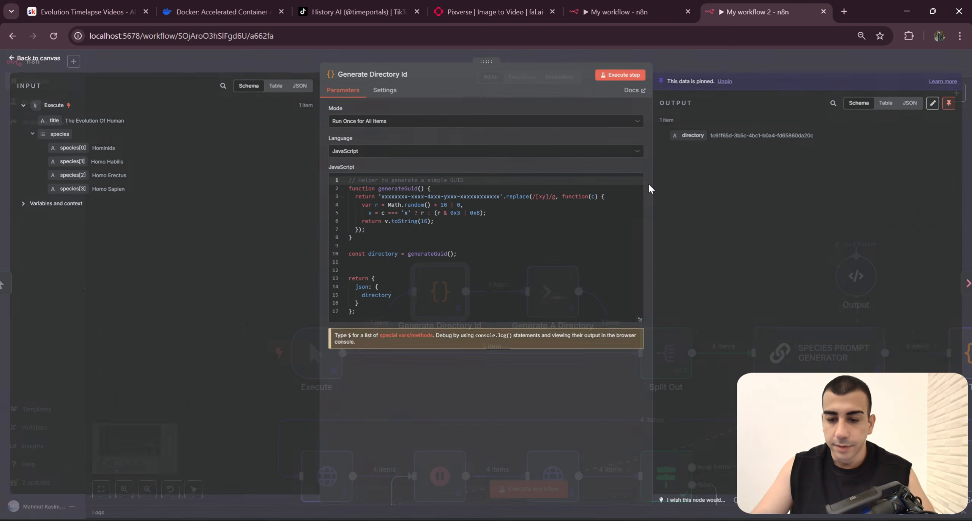
key("Escape")
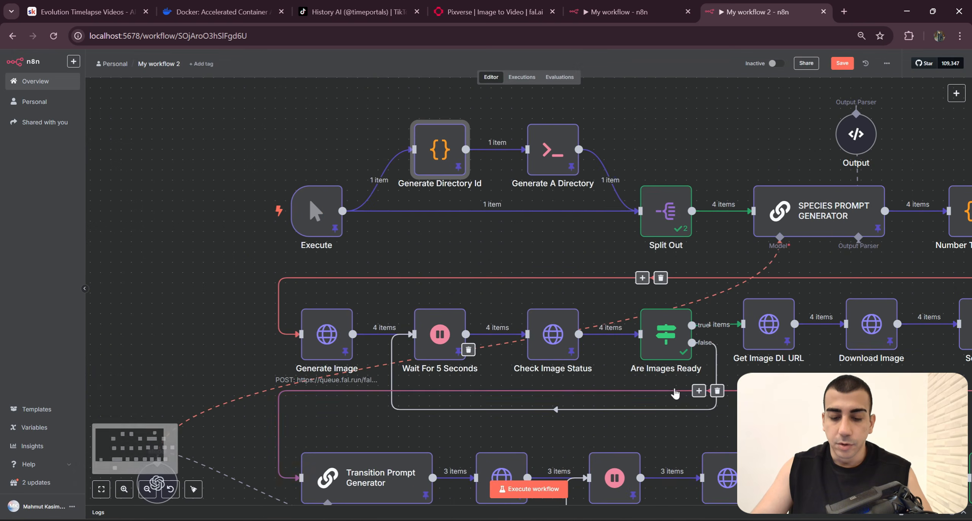
Step: Copy My workflow's path expression /data/shared/{{ $('Generate Directory Id').first().json.directory }}/video{{ $('Group Evolutions').item.json.videoNo }}.mp4 into the Read/Write Files from Disk node's File Path and Name
scroll(675, 391, "down", 5)
double_click(316, 420)
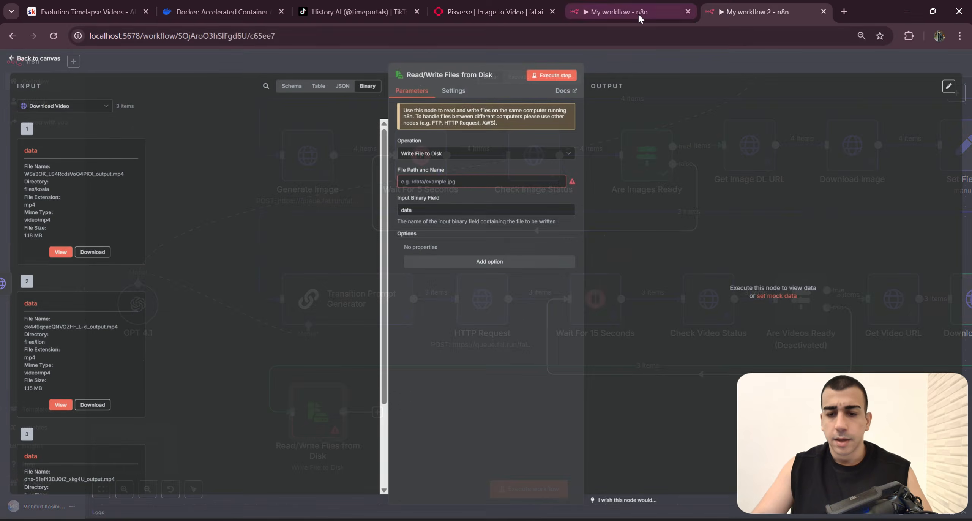
left_click(619, 12)
double_click(277, 318)
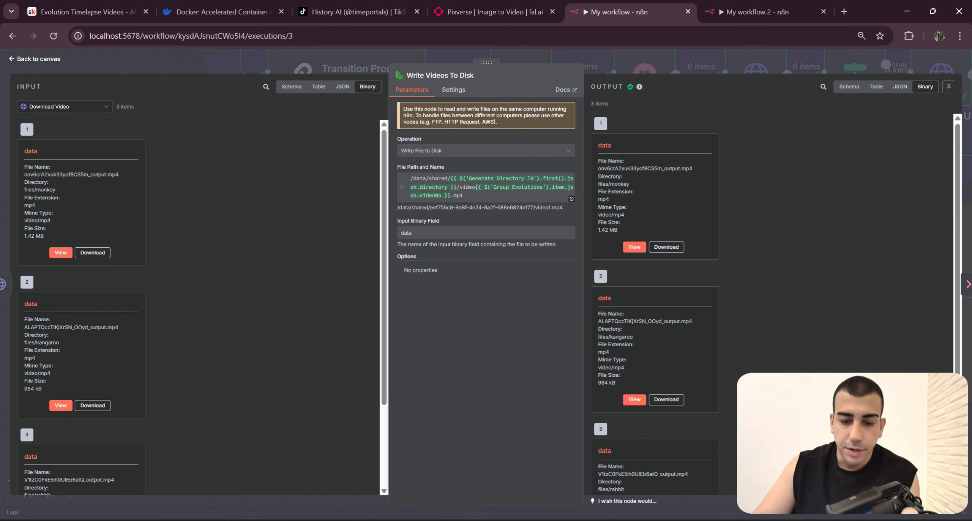
left_click_drag(504, 197, 405, 180)
key("ctrl+c")
left_click(721, 4)
left_click(512, 179)
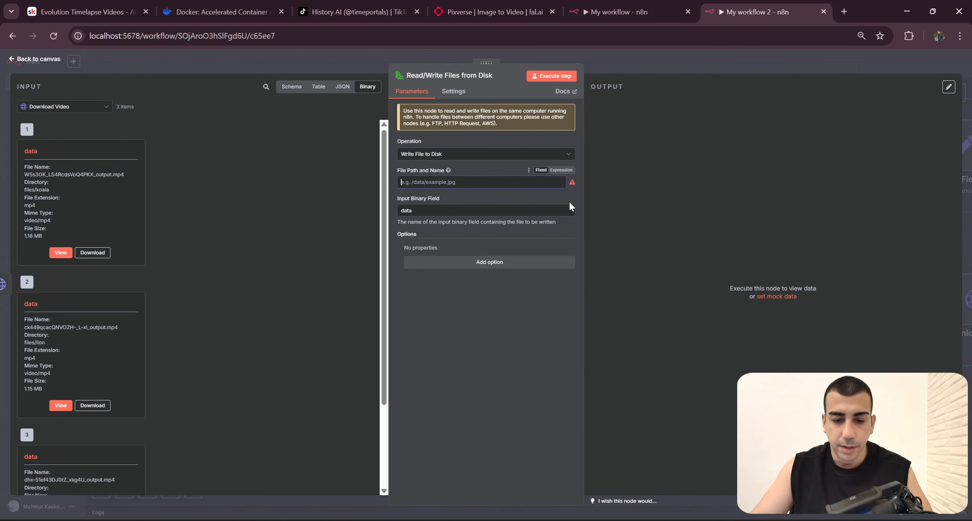
left_click(560, 171)
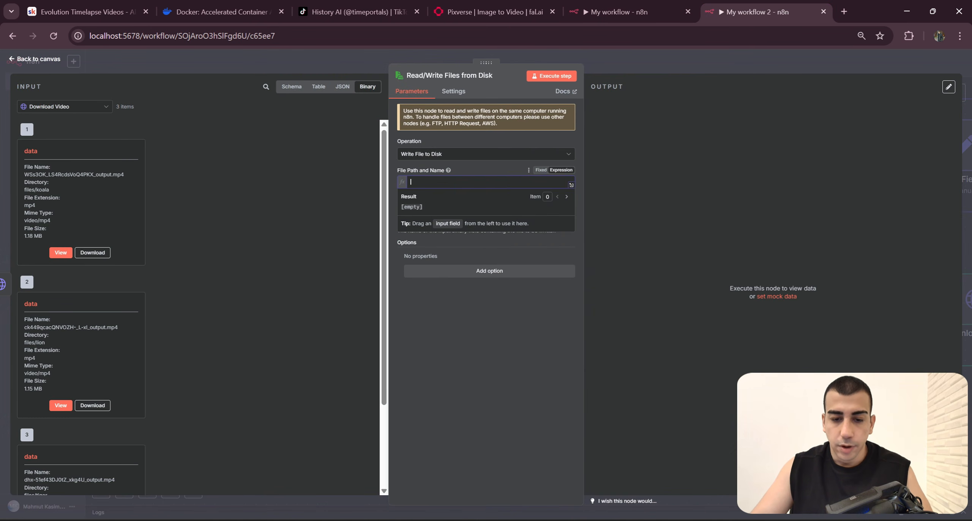
key("ctrl+v")
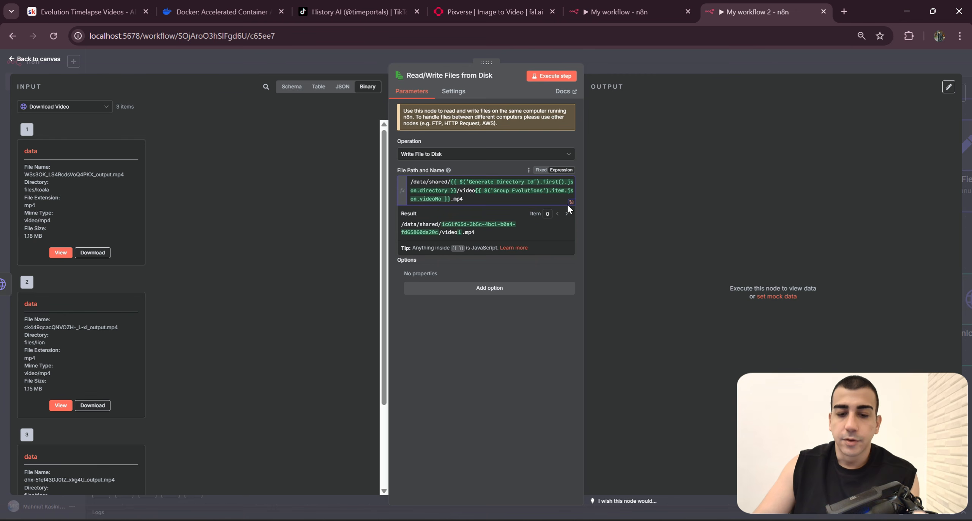
Step: Examine the file path expression's resolved directory and video file name in the expanded expression editor, and close it
left_click(571, 202)
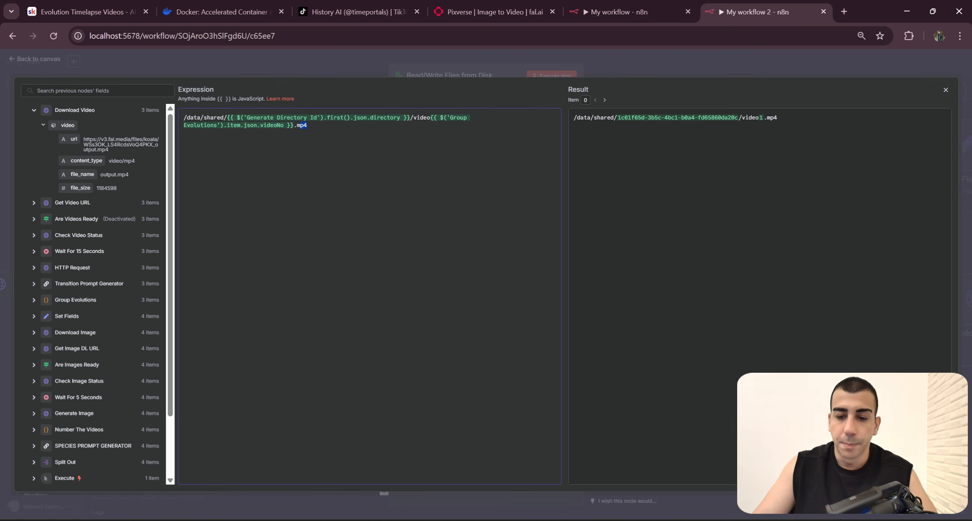
triple_click(676, 118)
left_click(683, 159)
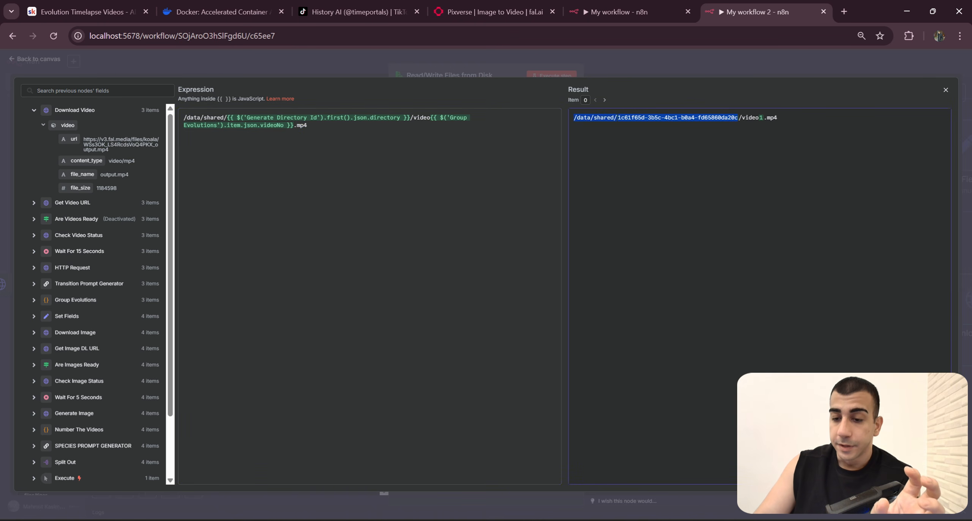
left_click(777, 119)
left_click_drag(738, 118, 778, 118)
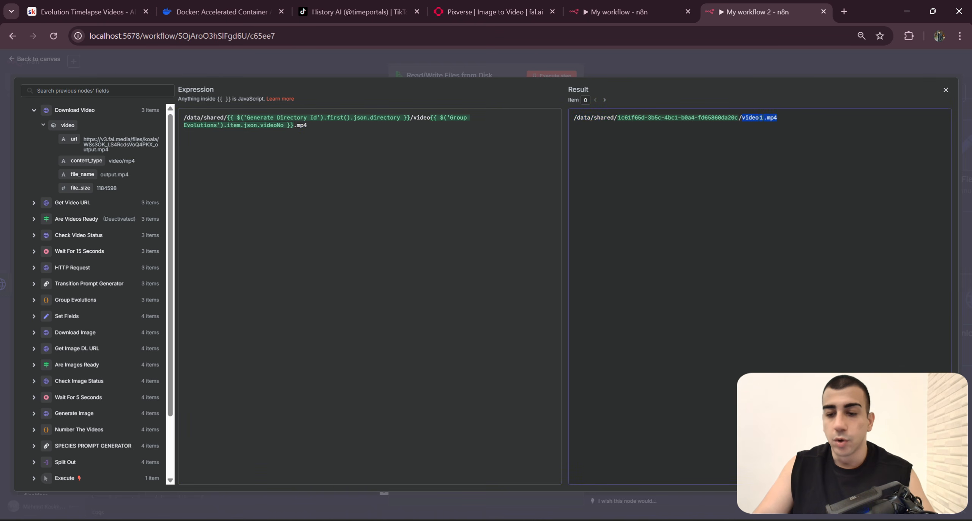
left_click(743, 66)
Step: Rename the Read/Write Files from Disk node in My workflow 2 as Write Videos To Disk, copying the name from My workflow
left_click(641, 13)
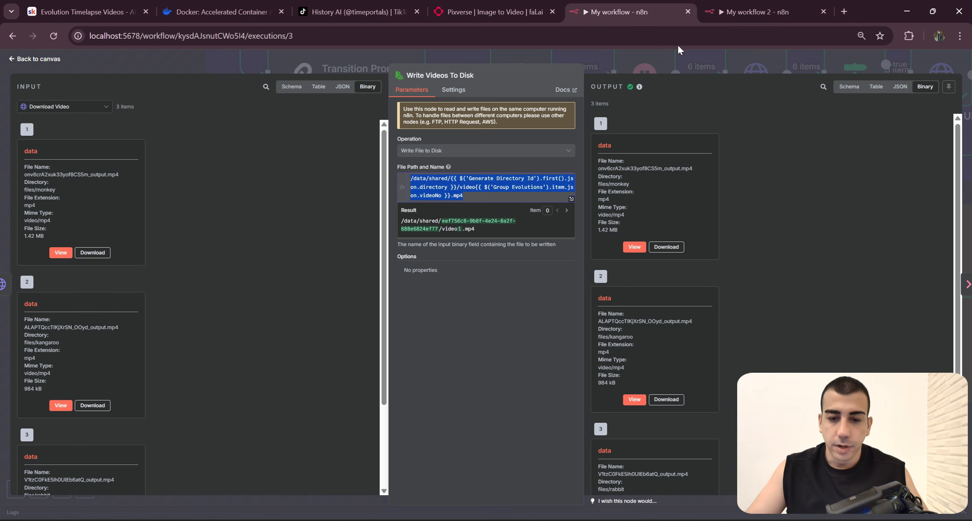
left_click_drag(450, 75, 476, 75)
left_click(755, 12)
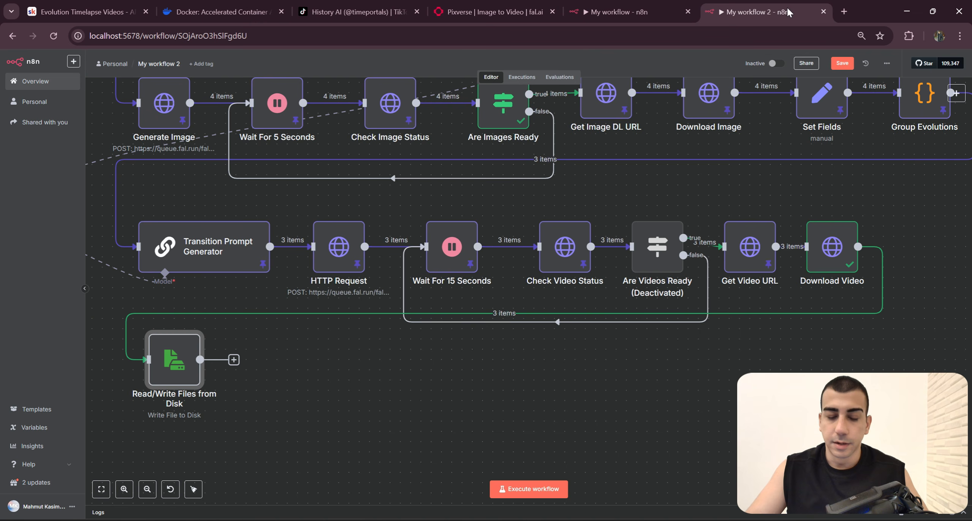
scroll(340, 386, "left", 3)
right_click(289, 355)
left_click(320, 387)
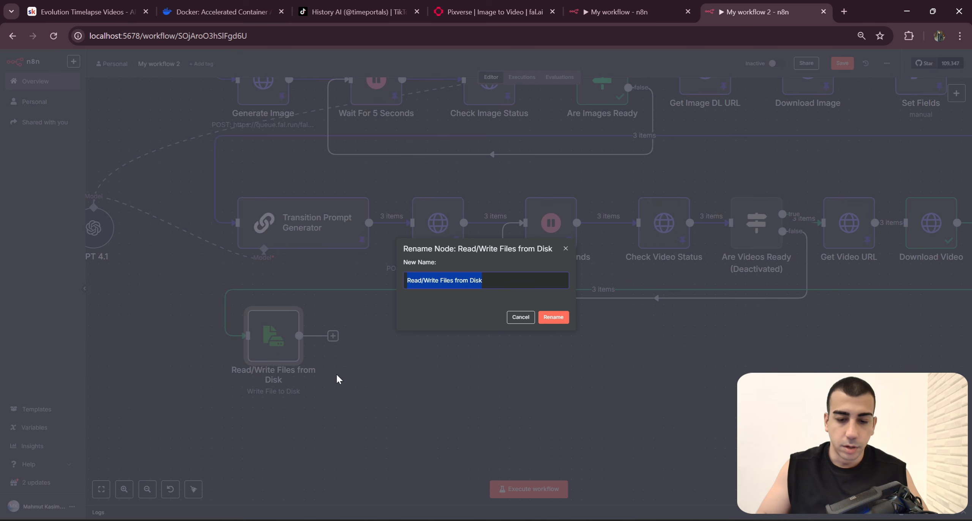
type("Write Videos To Disk")
key("Home")
key("Delete")
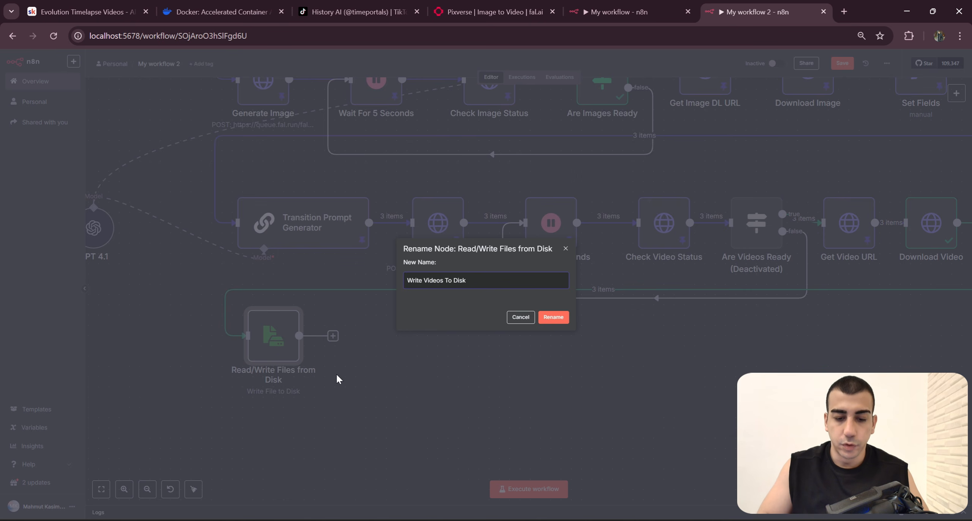
left_click(548, 317)
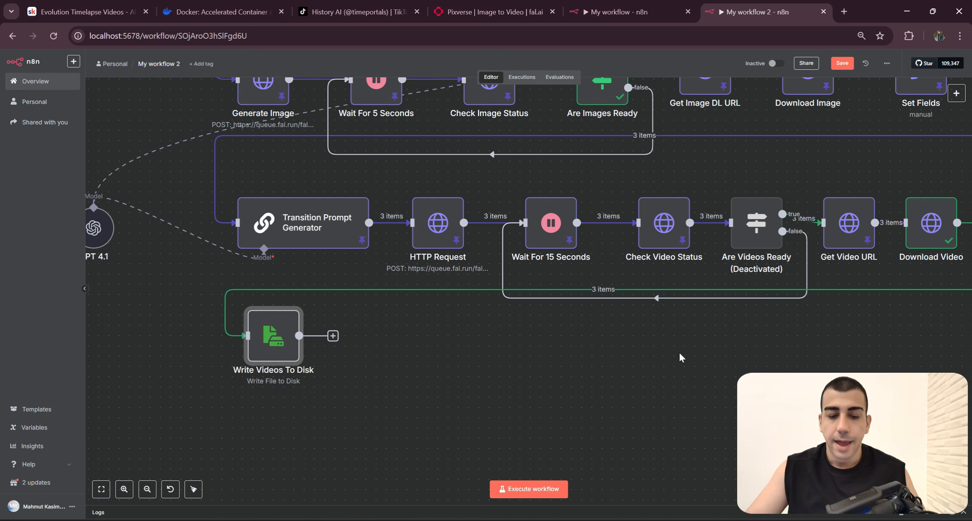
Step: Examine the ffmpeg command of the Trim Videos to 5s node in the My workflow execution and return to its canvas
left_click_drag(694, 354, 614, 359)
scroll(614, 359, "down", 2)
mouse_move(536, 394)
left_mouse_down()
mouse_move(390, 378)
mouse_move(535, 404)
left_mouse_up()
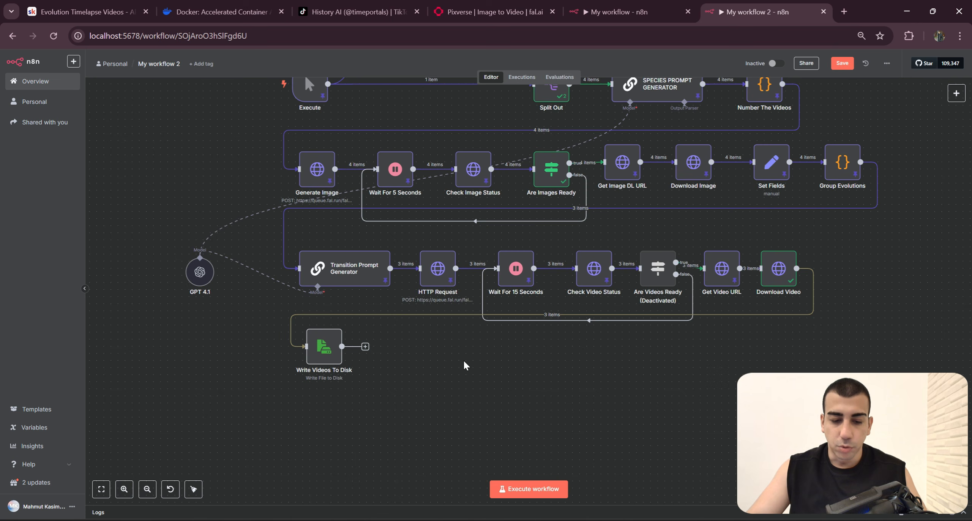
scroll(493, 380, "up", 2)
left_click(610, 11)
key("Escape")
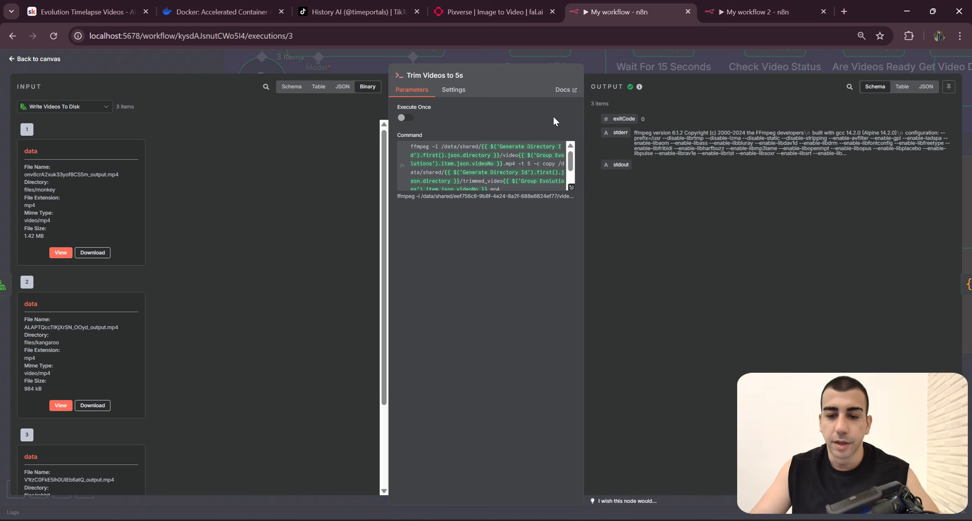
left_click(646, 71)
left_click_drag(497, 374, 589, 361)
left_click(488, 264)
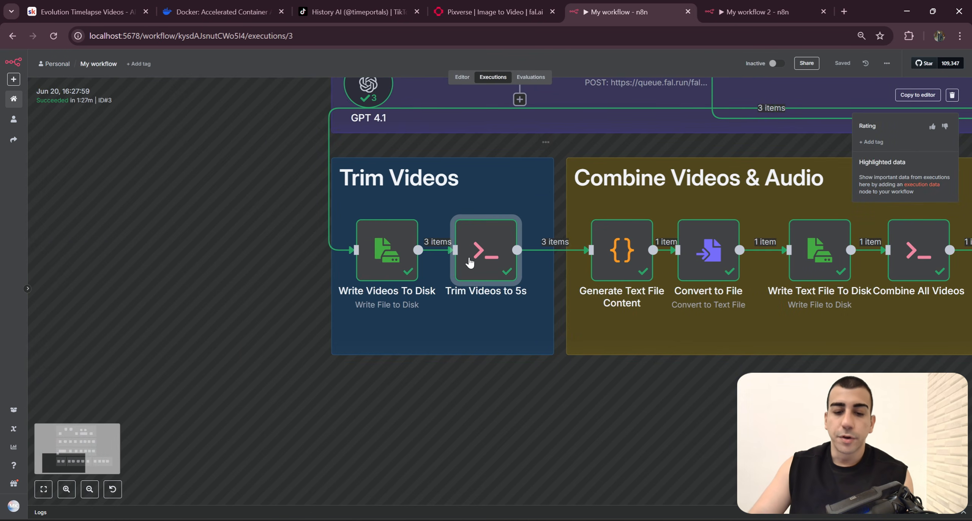
left_click_drag(532, 393, 529, 403)
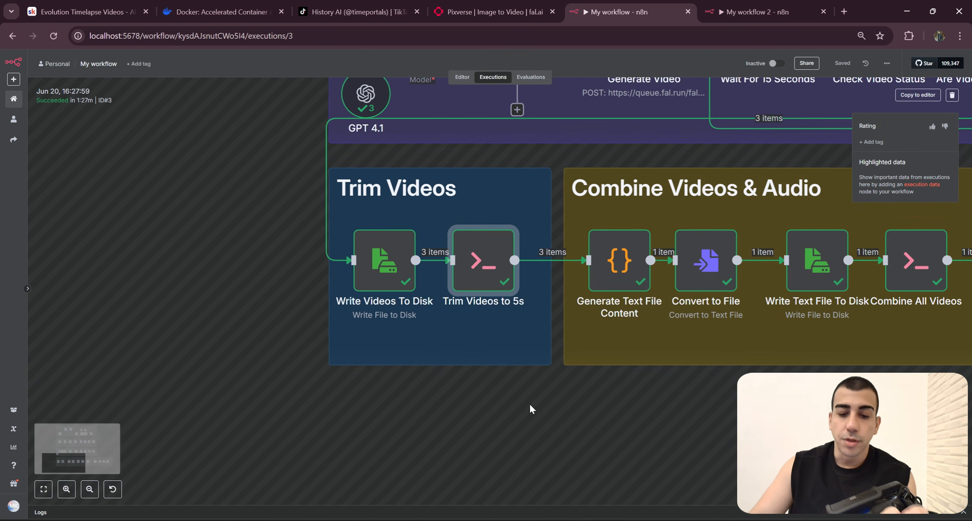
double_click(487, 275)
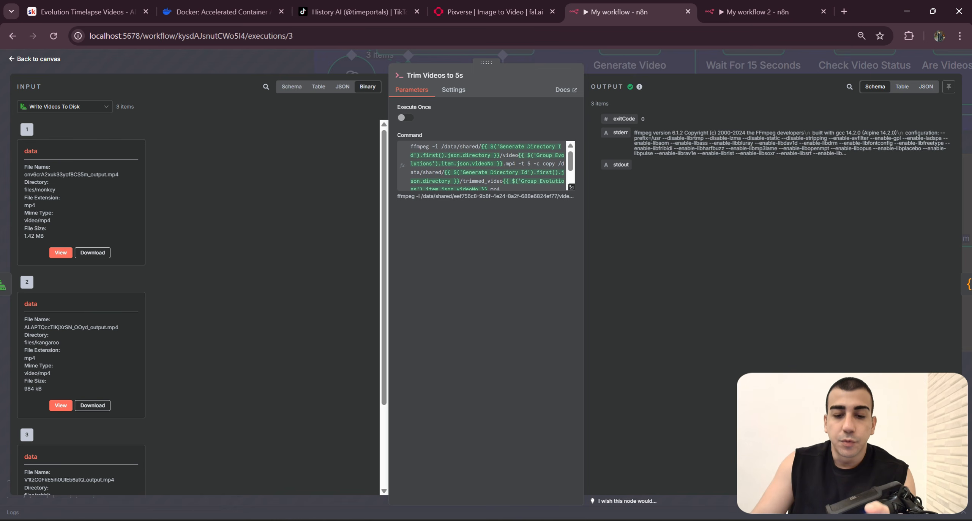
left_click_drag(522, 188, 411, 147)
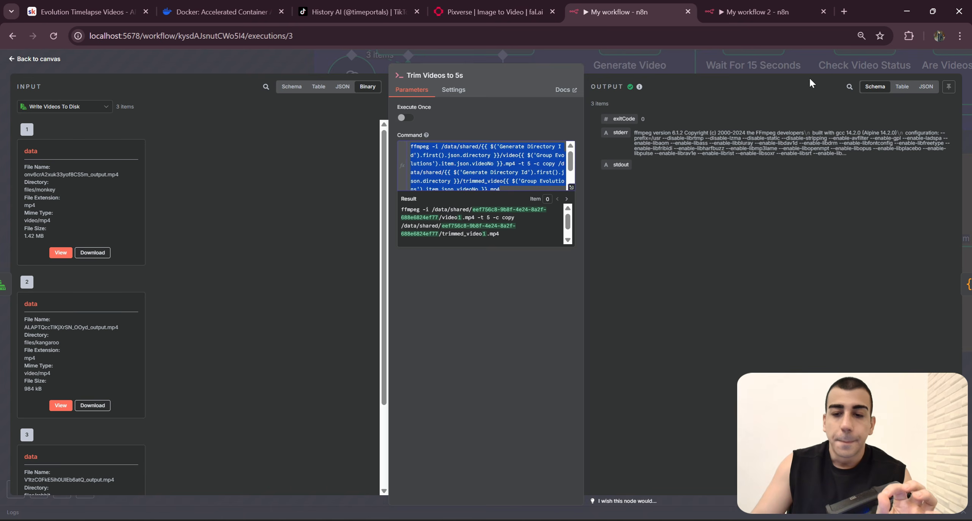
left_click(780, 57)
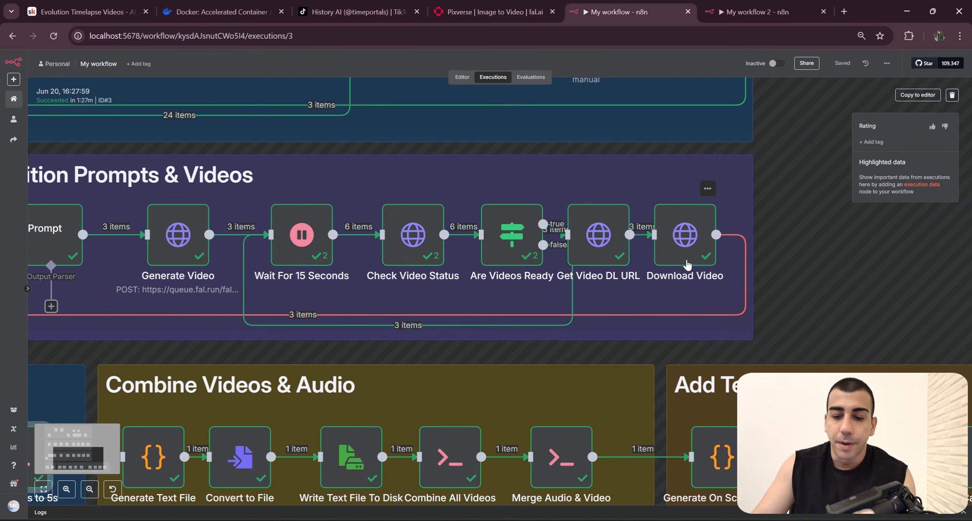
Step: View the Download Video node's settings and output files in the My workflow execution and return to the Trim Videos section
double_click(665, 254)
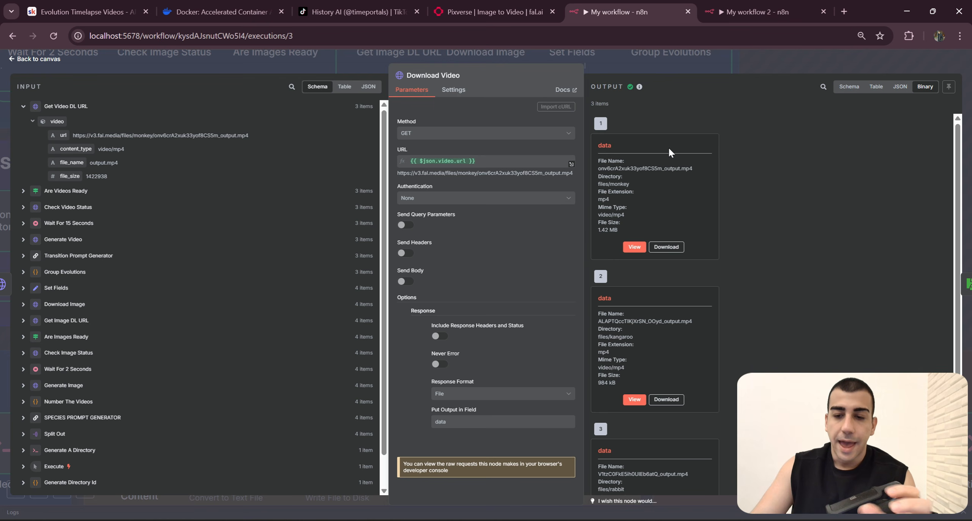
left_click(743, 67)
scroll(789, 225, "up", 5)
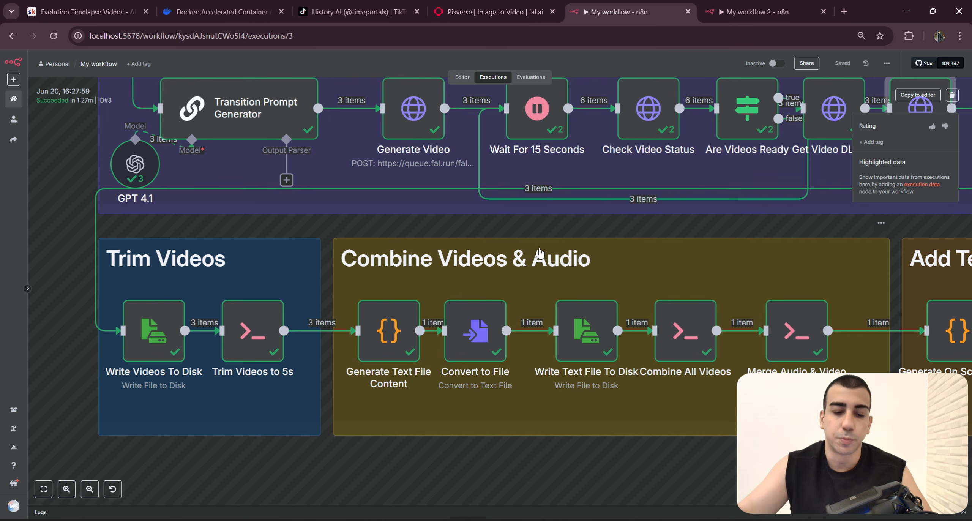
left_click_drag(371, 311, 472, 280)
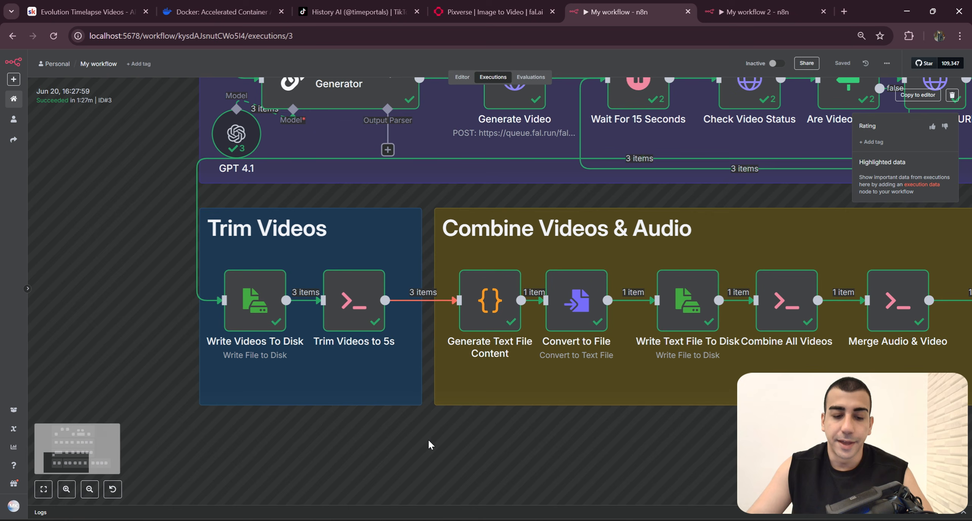
Step: Add an Execute Command node after Write Videos To Disk in My workflow 2, with My workflow's Trim Videos to 5s node open for reference
left_click_drag(429, 444, 322, 231)
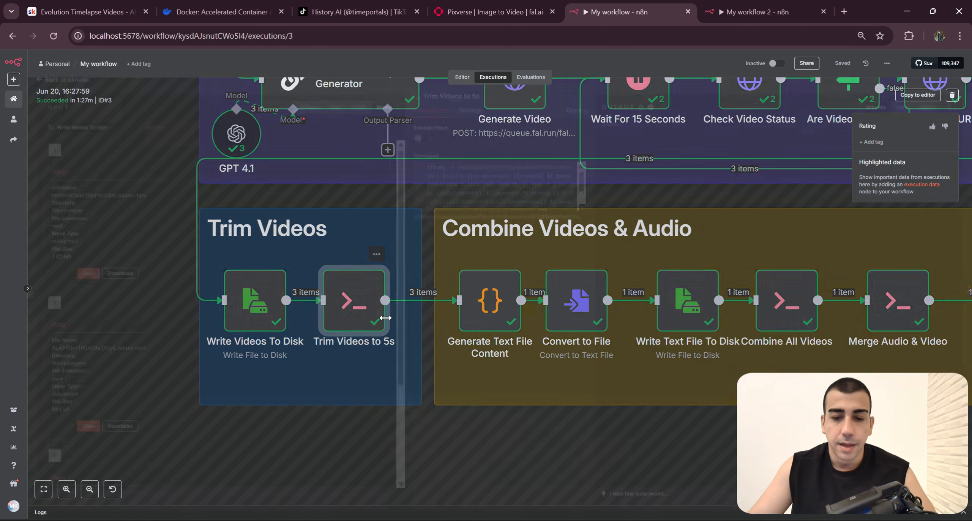
double_click(364, 318)
key("ctrl+Tab")
scroll(442, 393, "down", 2)
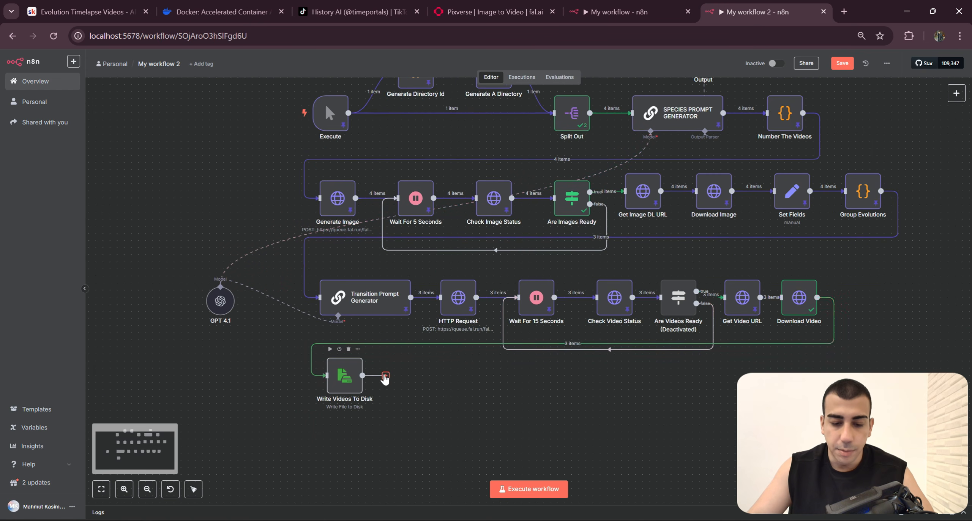
left_click(385, 375)
type("Ex")
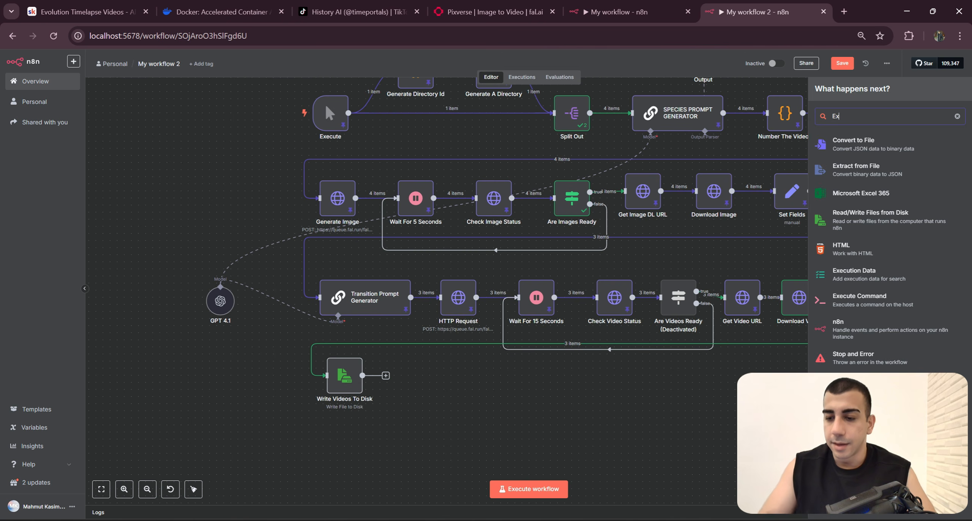
left_click(859, 299)
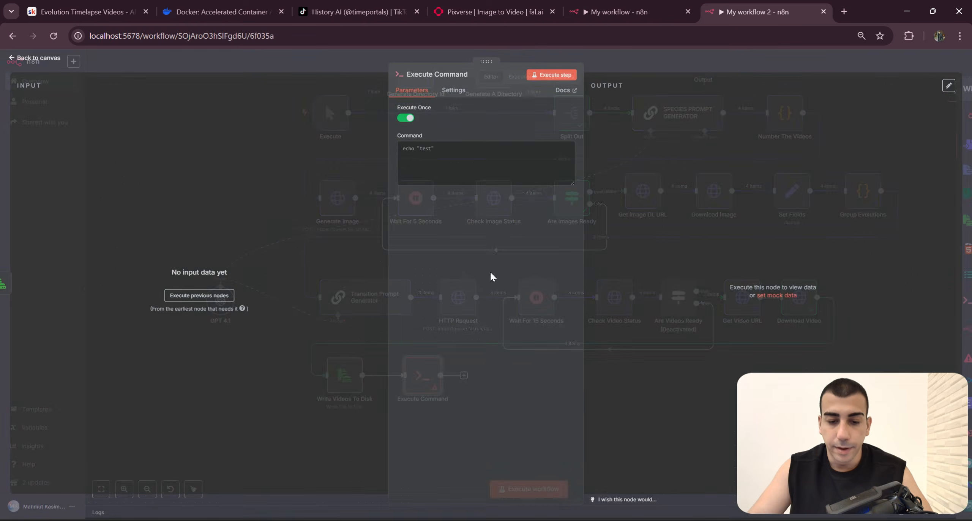
Step: Copy the ffmpeg command from My workflow's Trim Videos to 5s node into the new Execute Command node's command as an expression
left_click(615, 12)
key("ctrl+a")
key("ctrl+c")
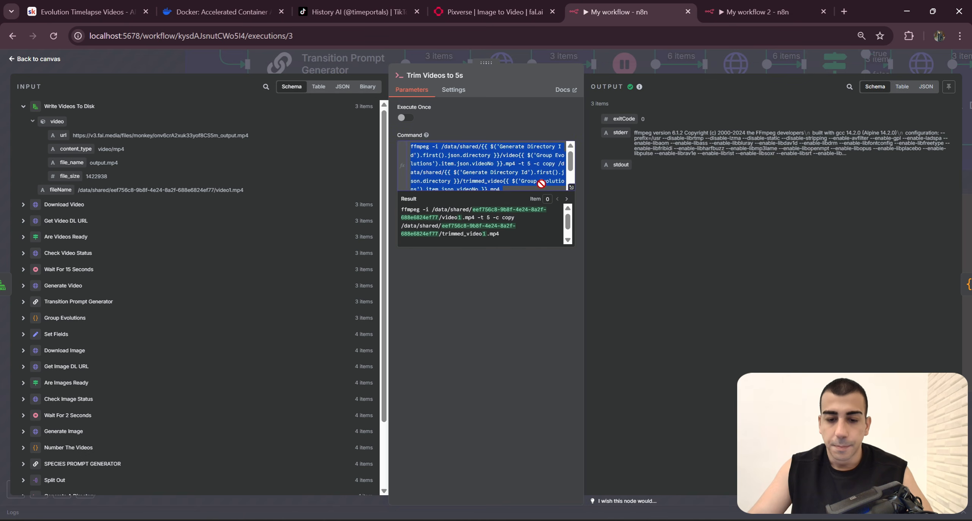
left_click(756, 12)
key("ctrl+v")
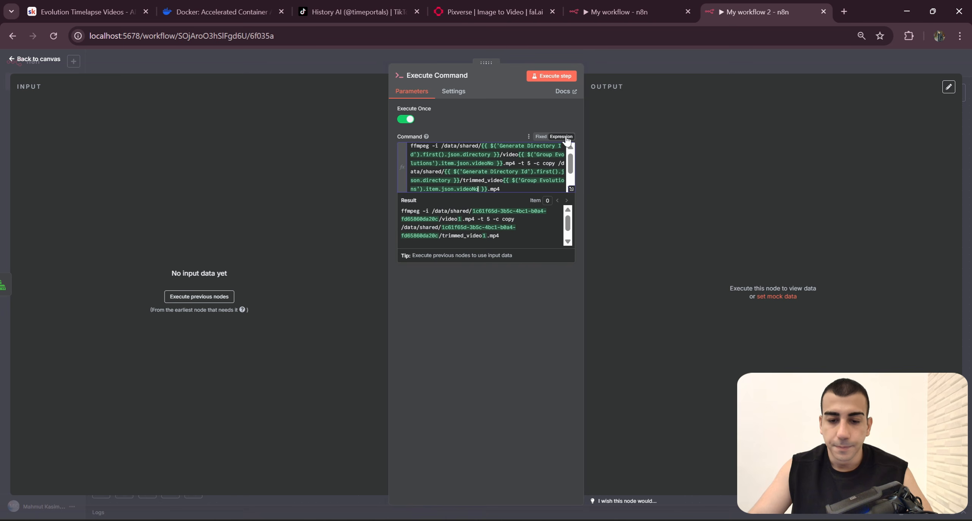
Step: Examine the ffmpeg command's input path, 5-second duration option and trimmed_video output path in both fixed and expression form
left_click(571, 189)
key("Escape")
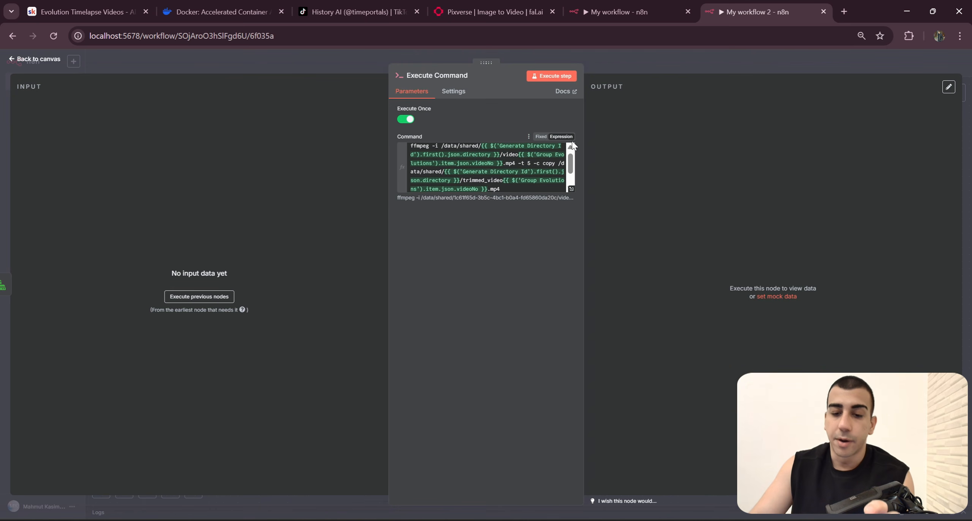
scroll(486, 167, "up", 1)
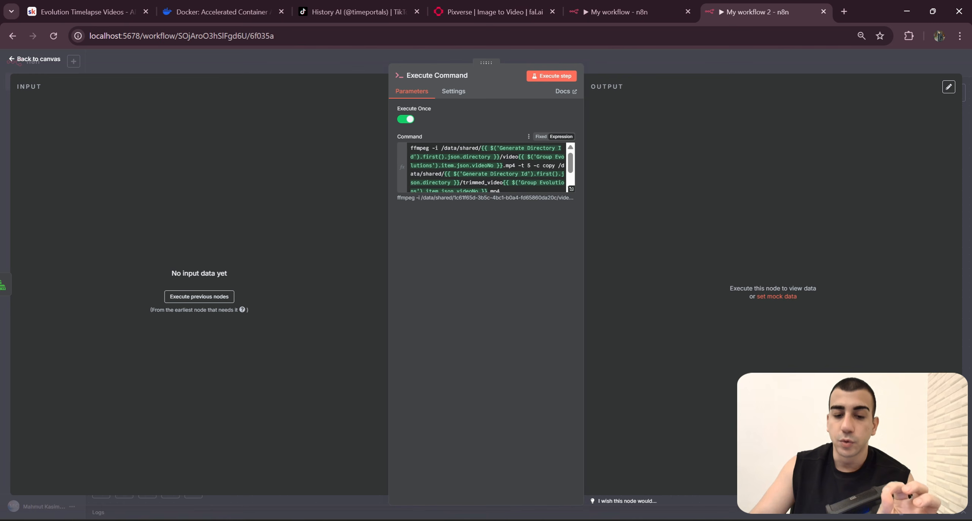
left_click_drag(481, 148, 500, 157)
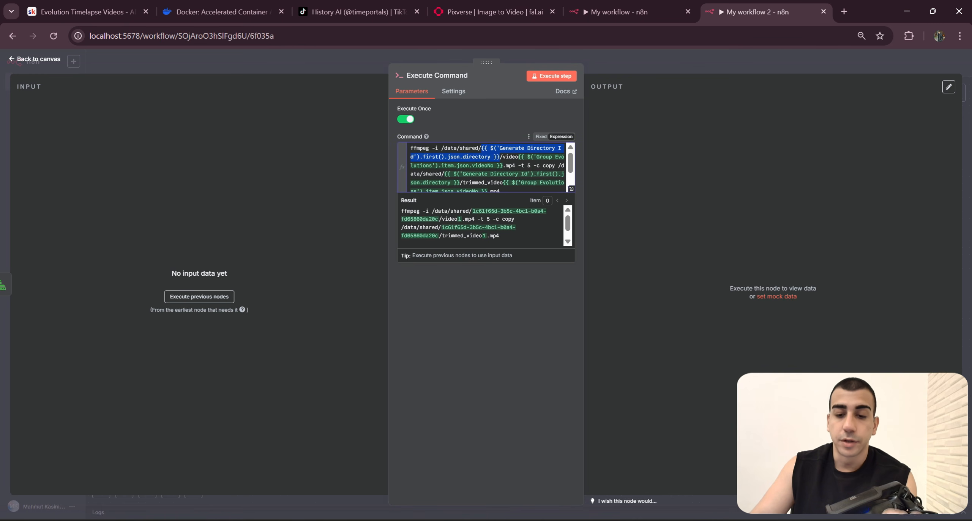
left_click(539, 139)
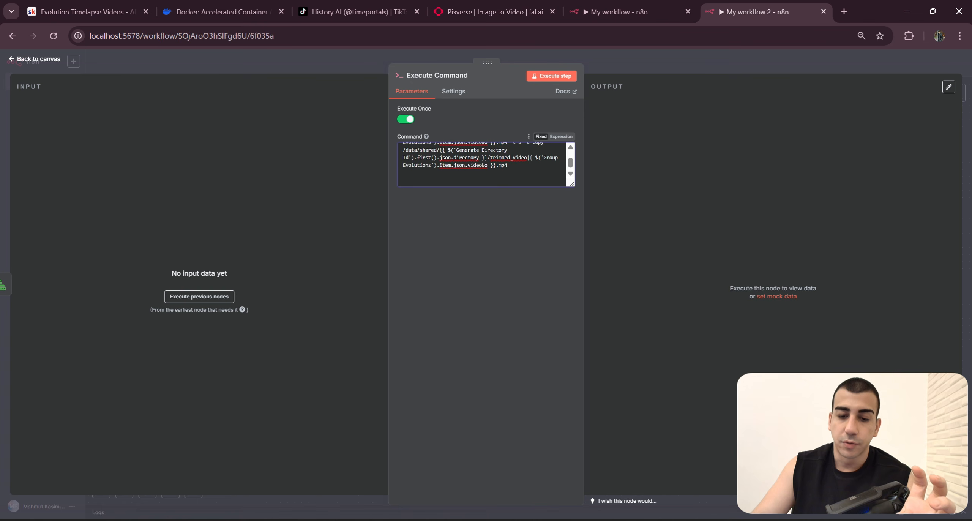
left_click_drag(494, 180, 392, 152)
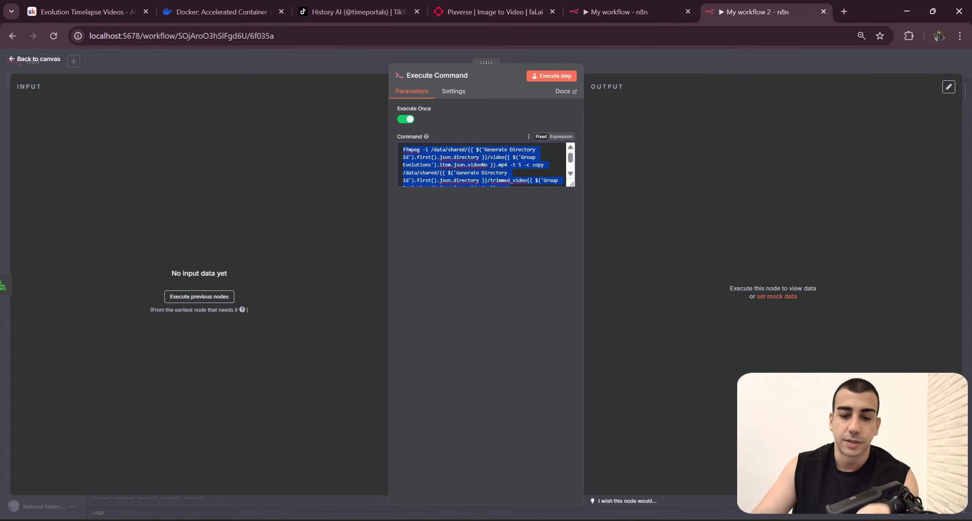
left_click(468, 151)
left_click_drag(467, 150, 522, 165)
scroll(522, 165, "down", 1)
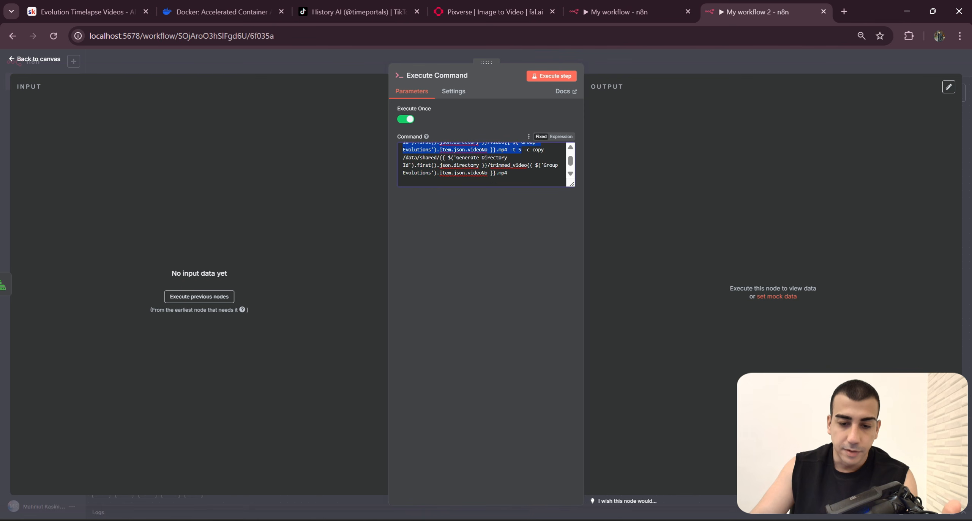
left_click_drag(422, 158, 512, 167)
key("ctrl+a")
left_click(560, 136)
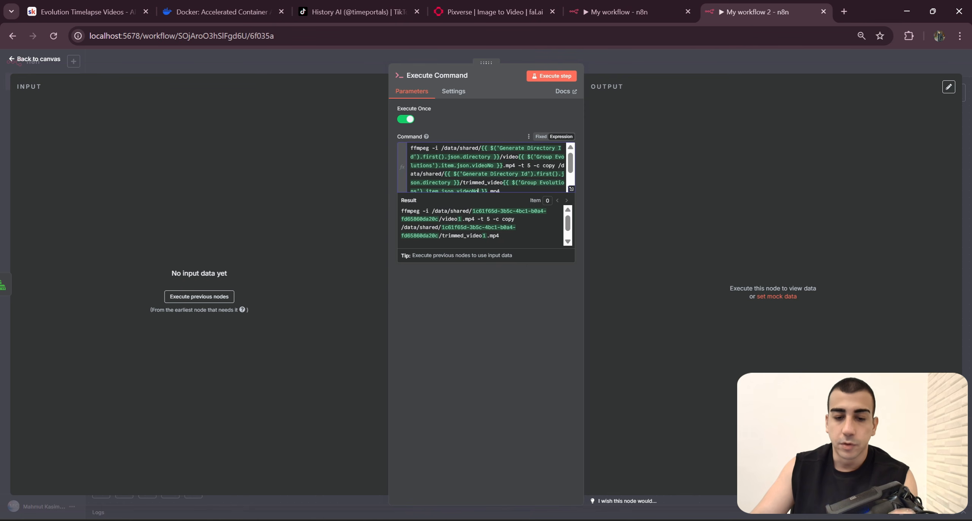
left_click_drag(481, 148, 498, 165)
left_click(490, 166)
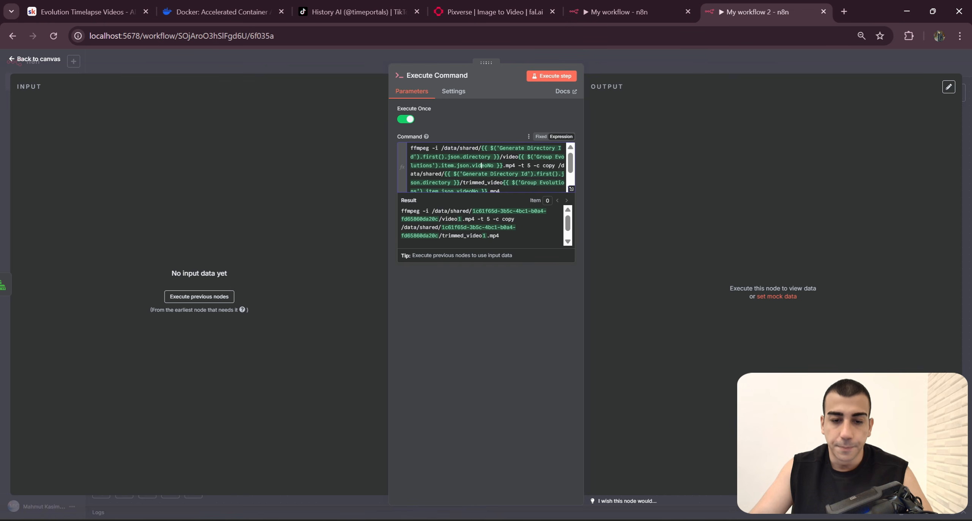
Step: Rename the Execute Command node as Trim Videos to 5s and move it closer to Write Videos To Disk on the canvas
left_click(520, 118)
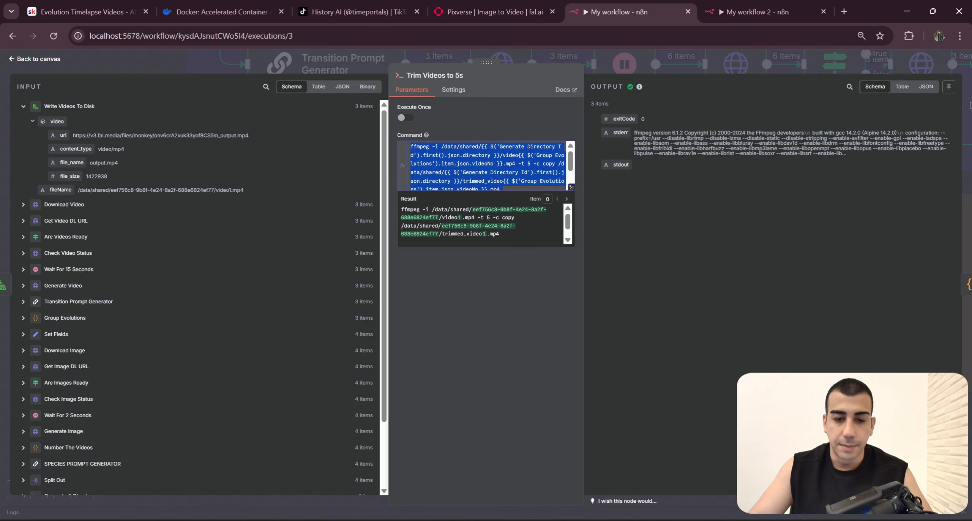
left_click(523, 106)
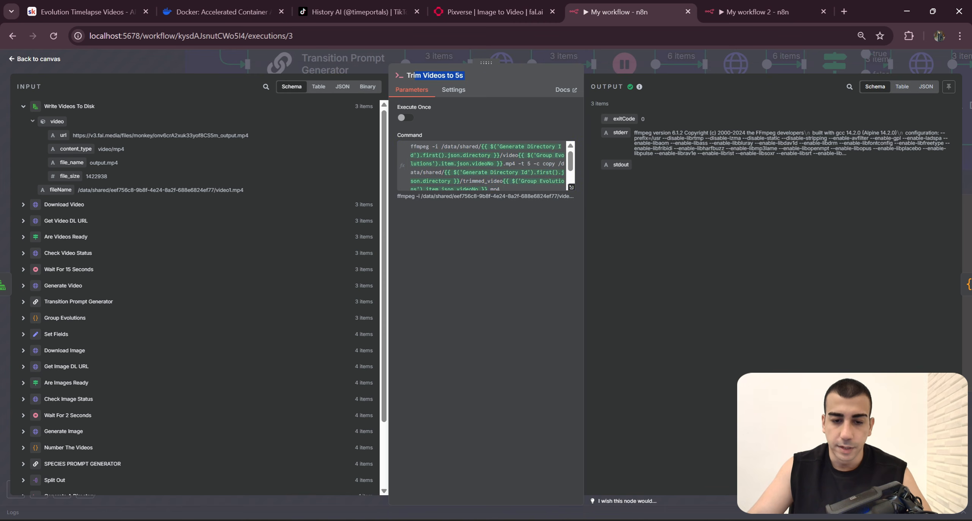
left_click(756, 11)
left_click(440, 76)
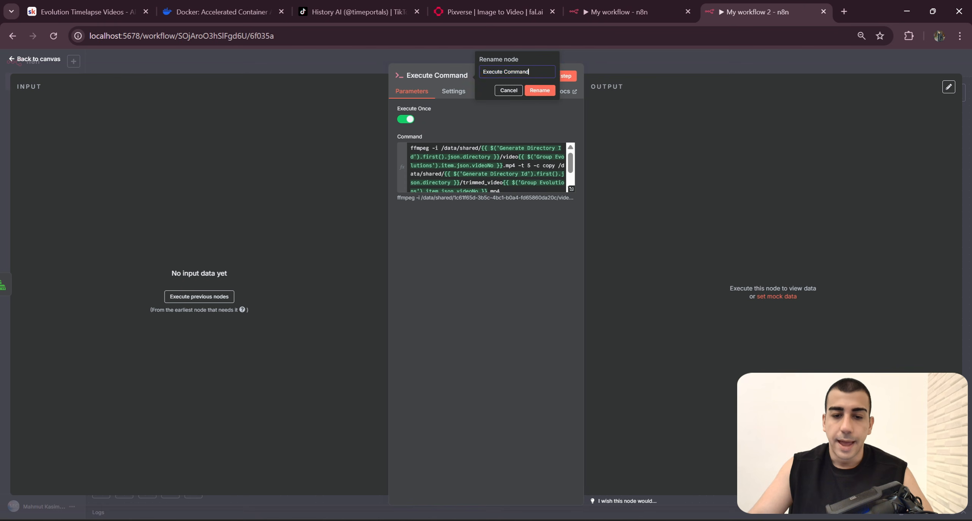
type("Trim Videos to 5s")
left_click(540, 90)
left_click(650, 69)
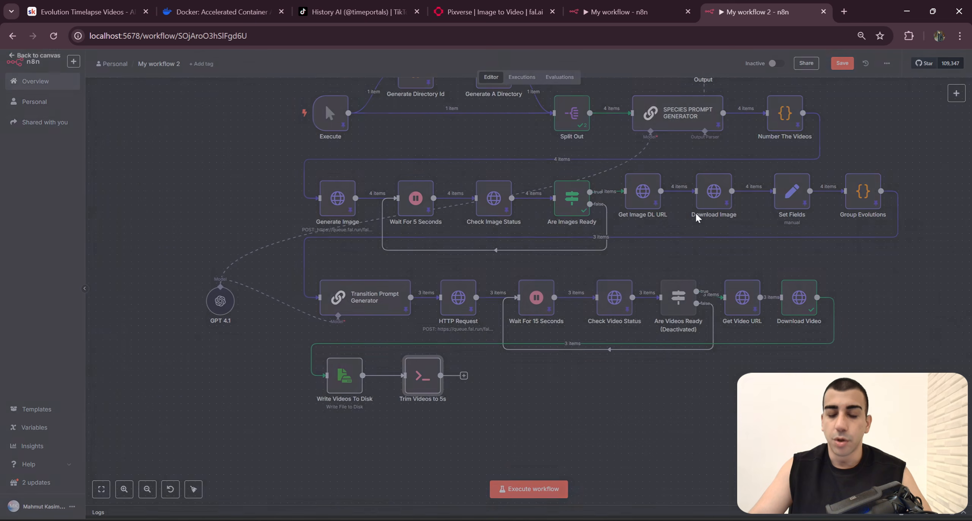
left_click_drag(399, 382, 378, 382)
left_click(557, 270)
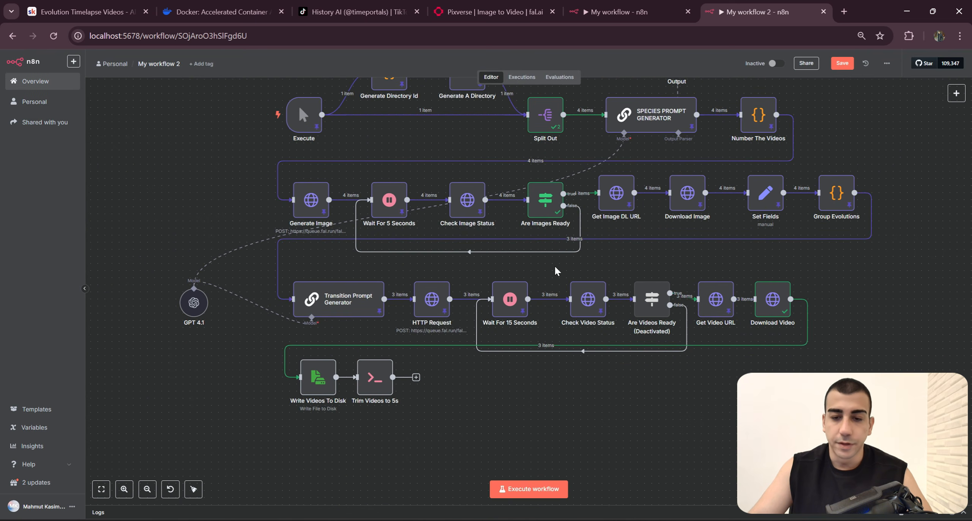
Step: Select all the JavaScript code of the Generate Text File Content node in the My workflow execution for copying
left_click(615, 13)
left_click(647, 63)
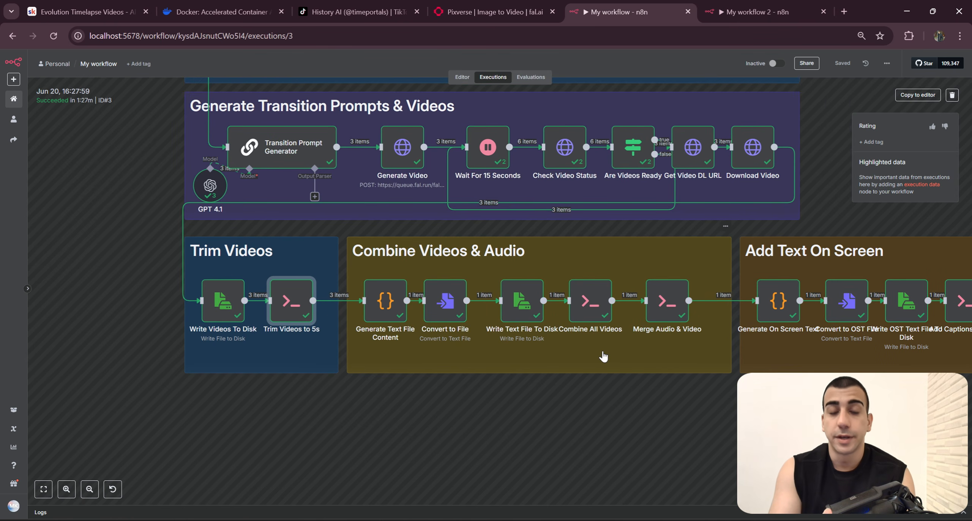
scroll(399, 401, "up", 5)
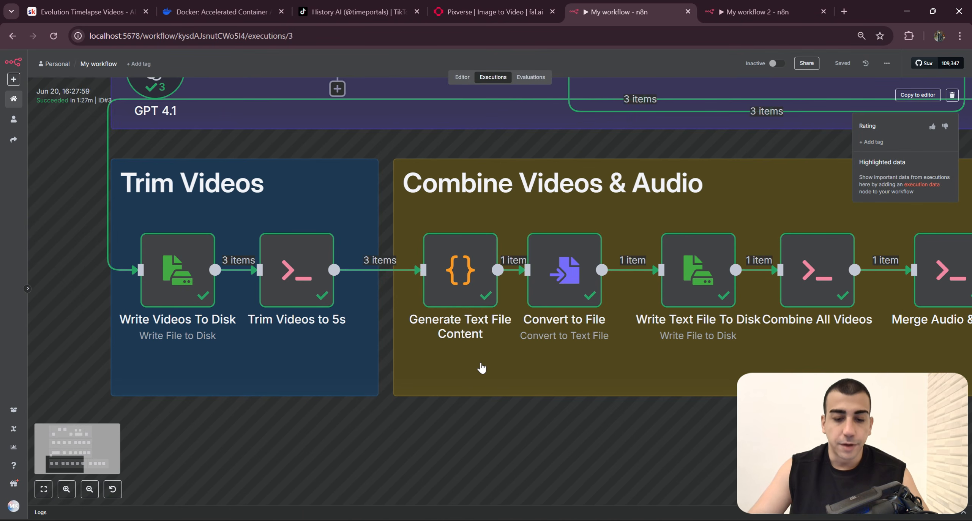
scroll(618, 358, "right", 3)
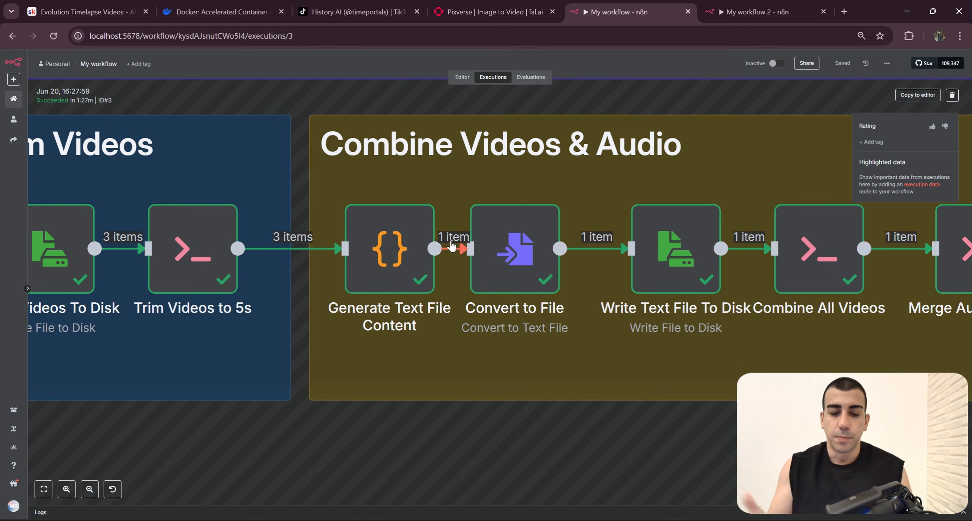
left_click(375, 255)
double_click(375, 255)
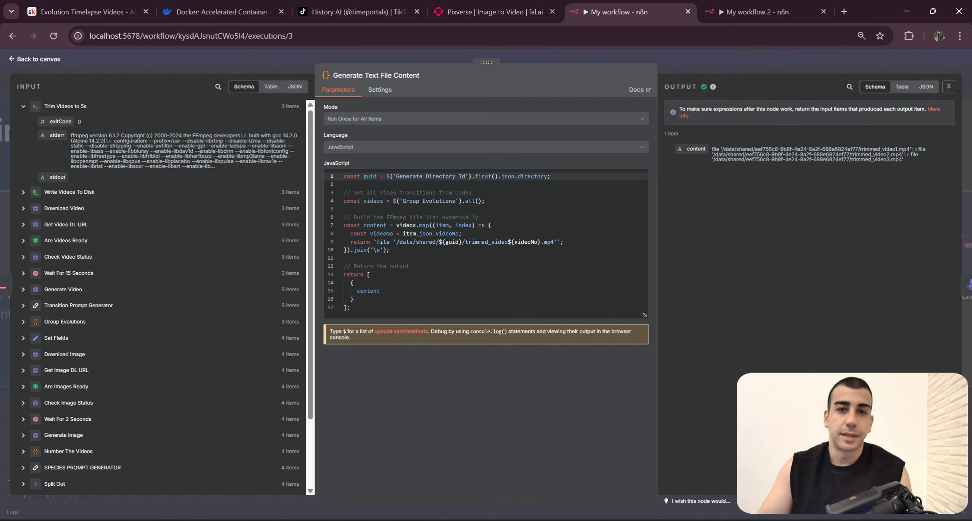
left_click_drag(440, 298, 329, 168)
left_click(458, 296)
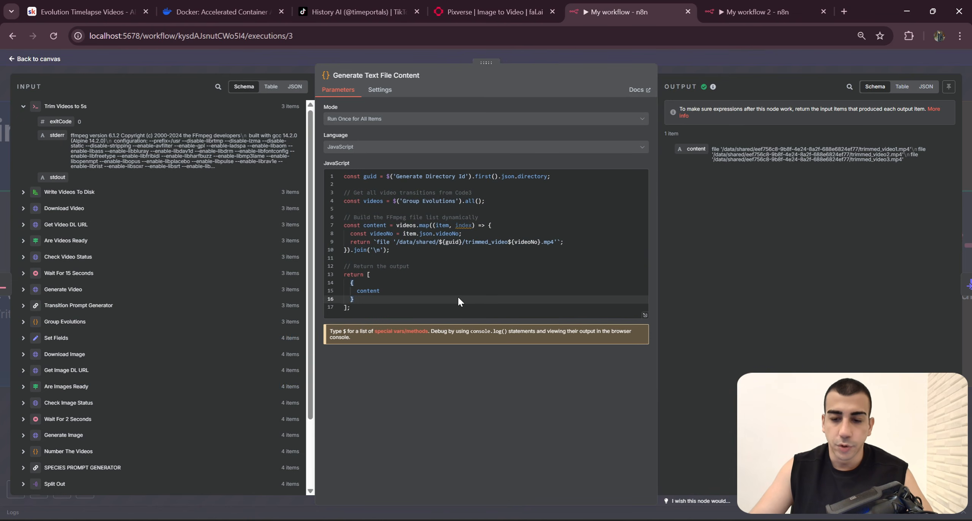
left_click_drag(457, 297, 334, 173)
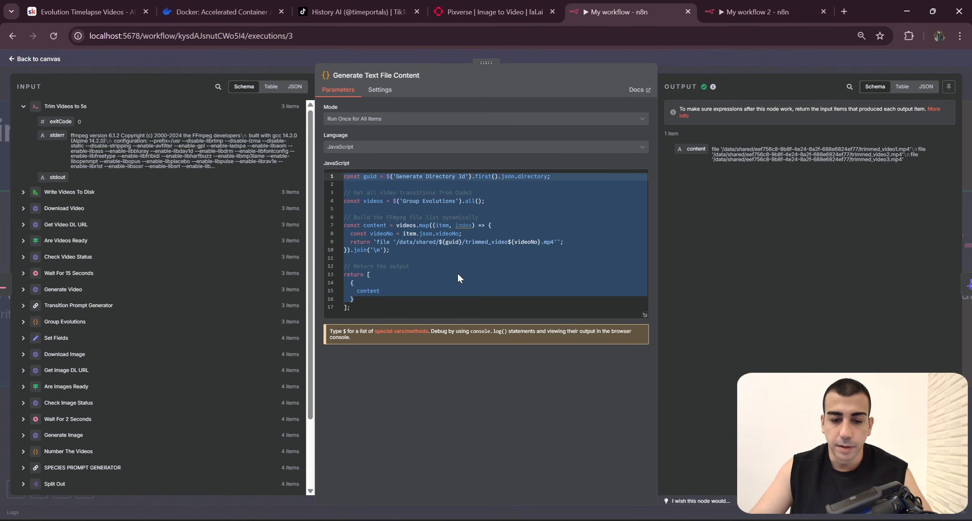
left_click_drag(459, 310, 331, 168)
key("ctrl+c")
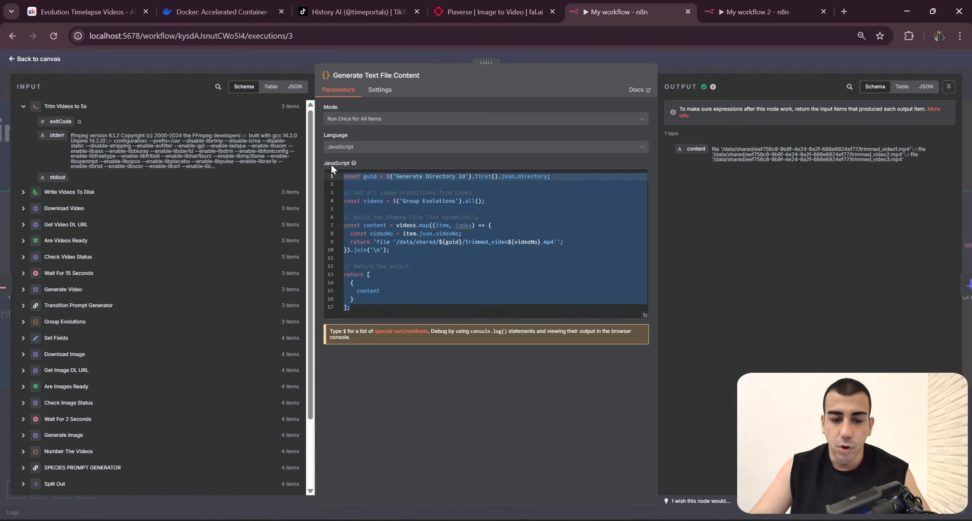
Step: Add a Code node after Trim Videos to 5s in My workflow 2 and replace its JavaScript with the copied file list code
left_click(717, 9)
key("Tab")
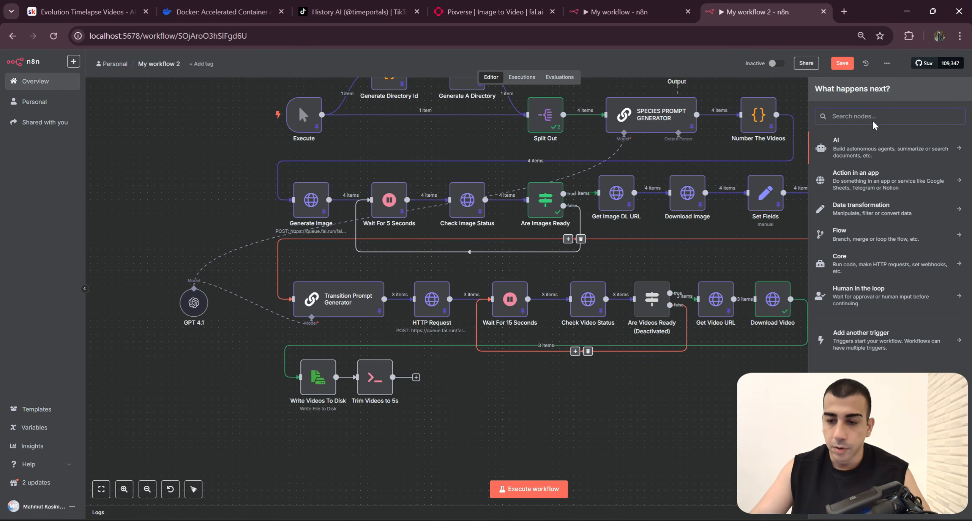
left_click(636, 8)
left_click(748, 11)
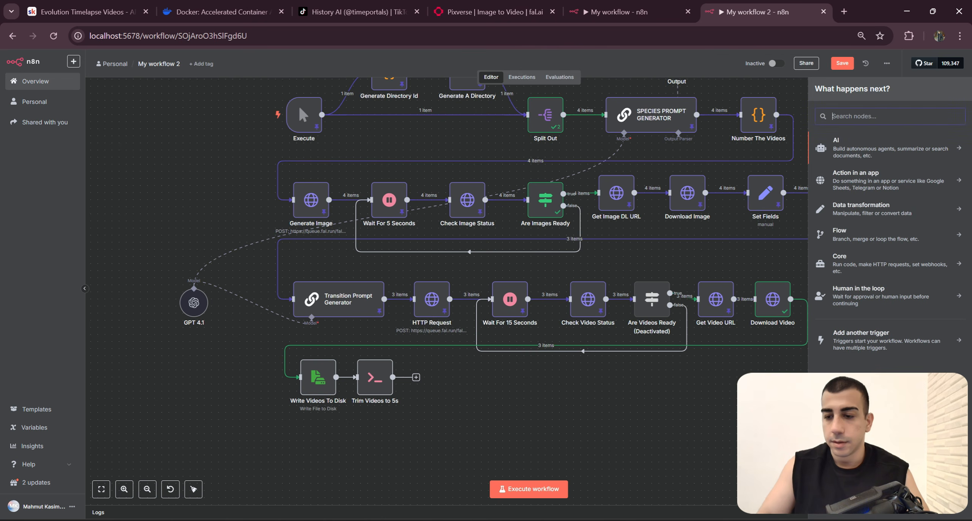
type("Code")
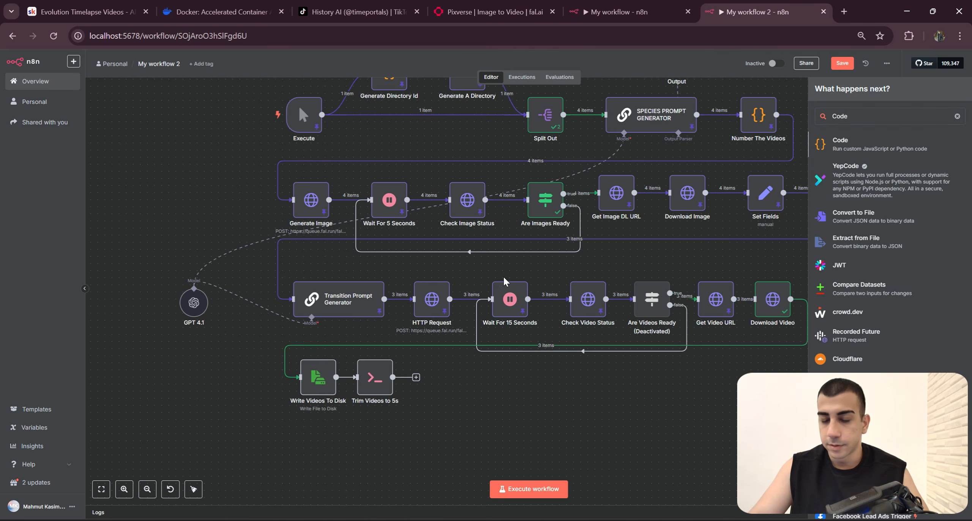
key("Return")
key("ctrl+a")
key("ctrl+v")
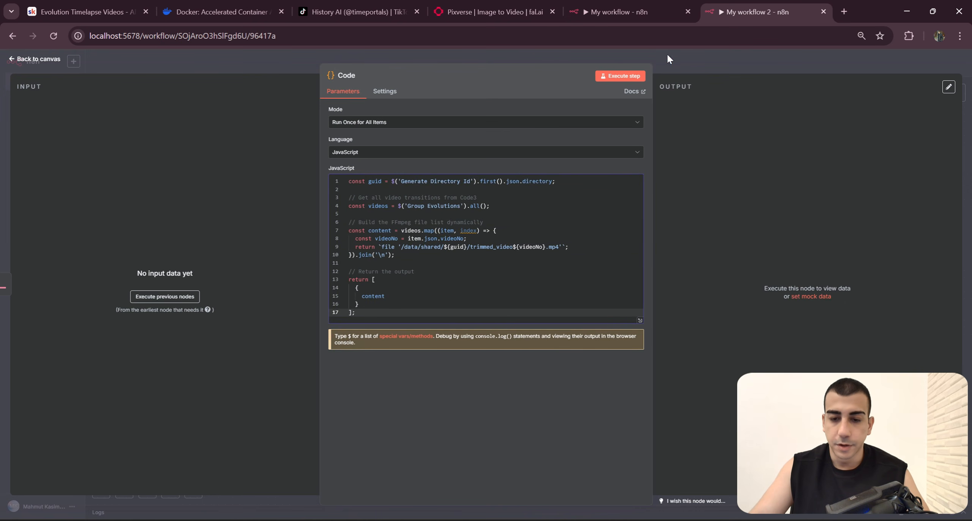
Step: Check which node follows Generate Text File Content in the My workflow execution and return to the My workflow 2 canvas
left_click(615, 7)
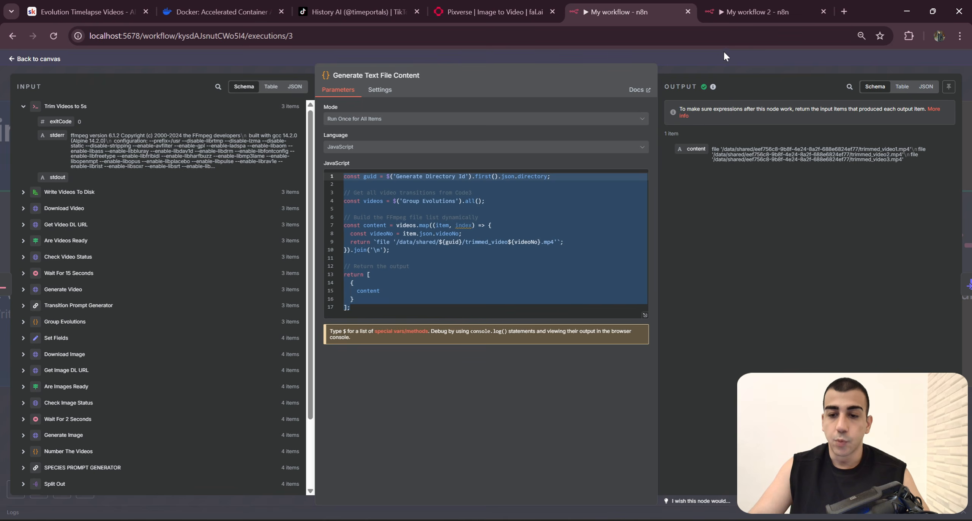
left_click(753, 12)
key("ctrl+a")
left_click(648, 5)
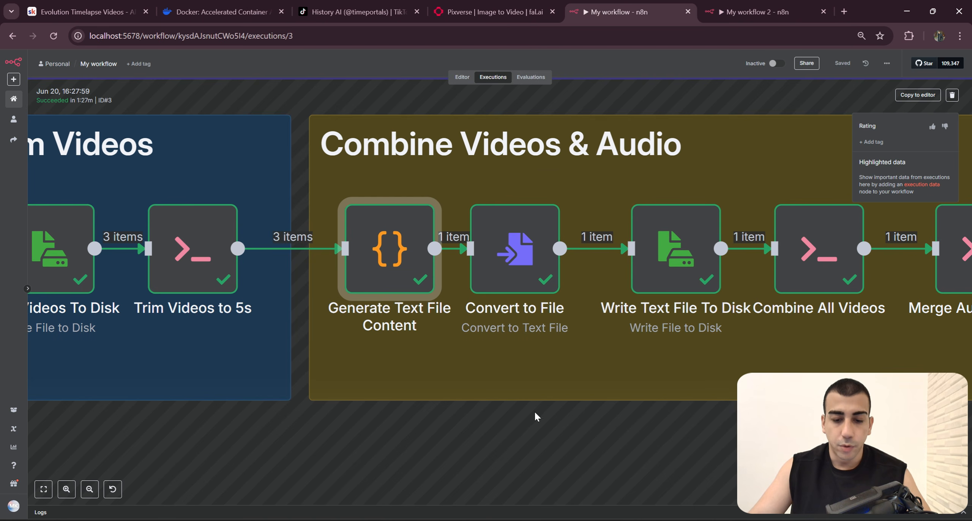
left_click_drag(548, 438, 500, 263)
left_click(544, 284)
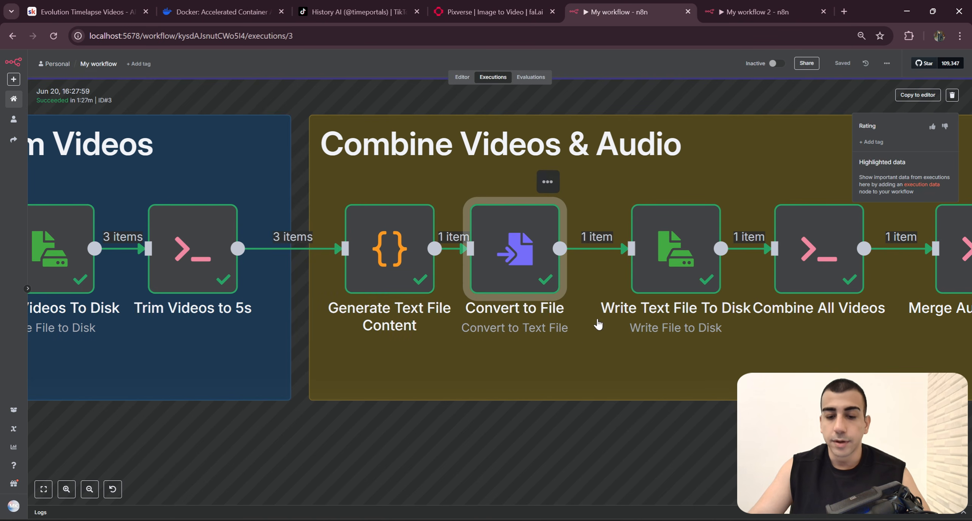
left_click_drag(597, 322, 551, 337)
left_click(803, 6)
left_click(743, 70)
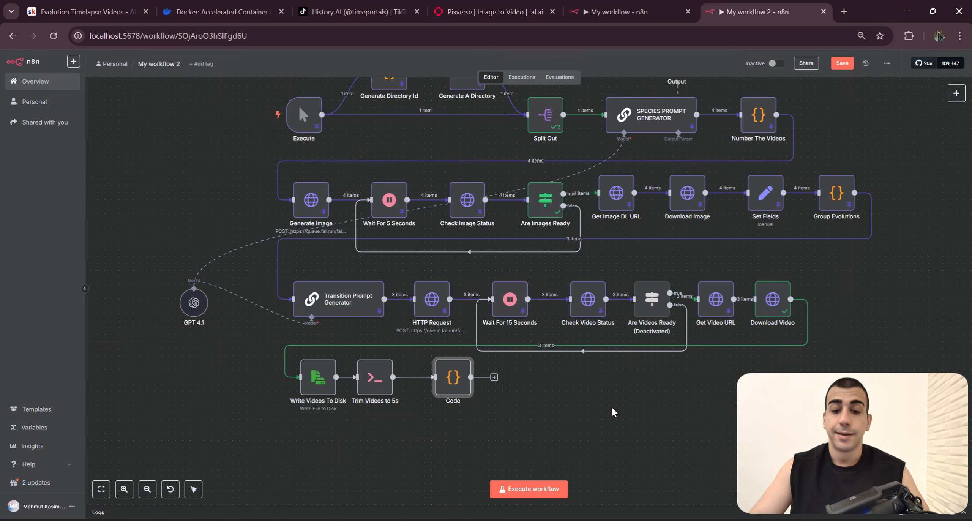
Step: Add a Convert to File node with the Convert to Text File operation after the Code node
left_click(494, 377)
type("Convert To Fi")
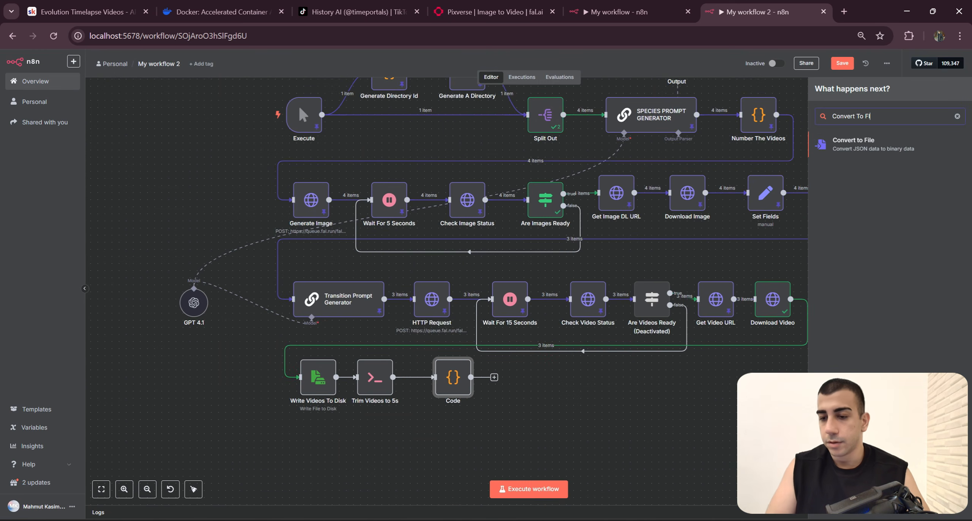
left_click(882, 147)
left_click(848, 254)
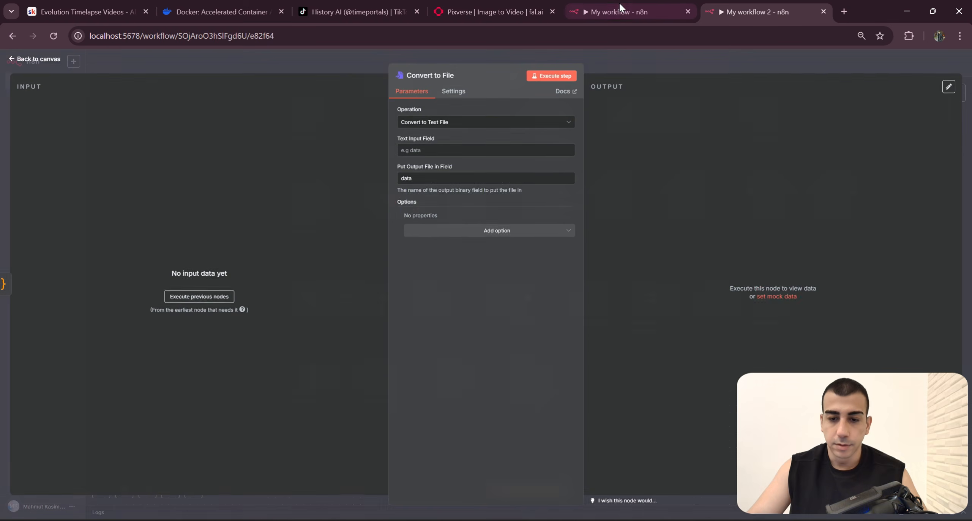
Step: Set the Convert to File node's Text Input Field to content, matching the Convert to File node in the My workflow execution
left_click(620, 4)
double_click(485, 293)
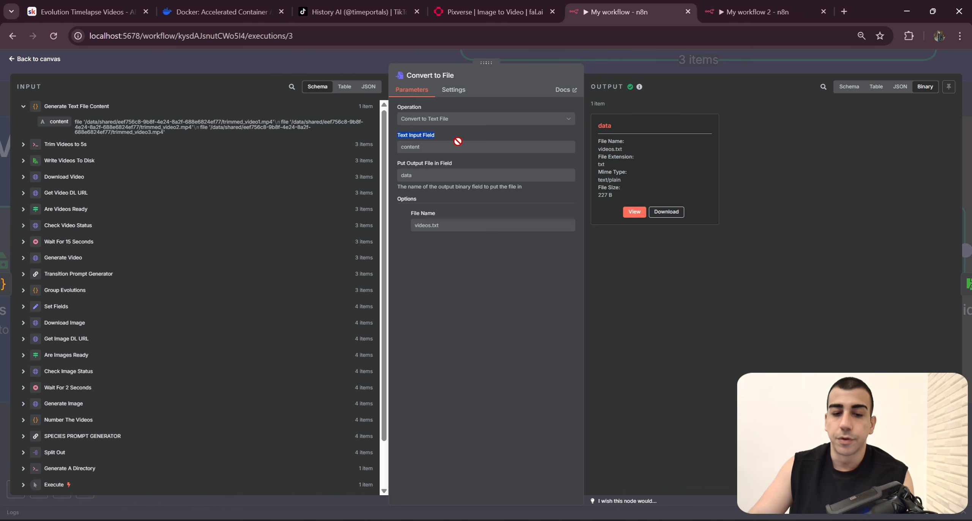
left_click_drag(458, 141, 482, 151)
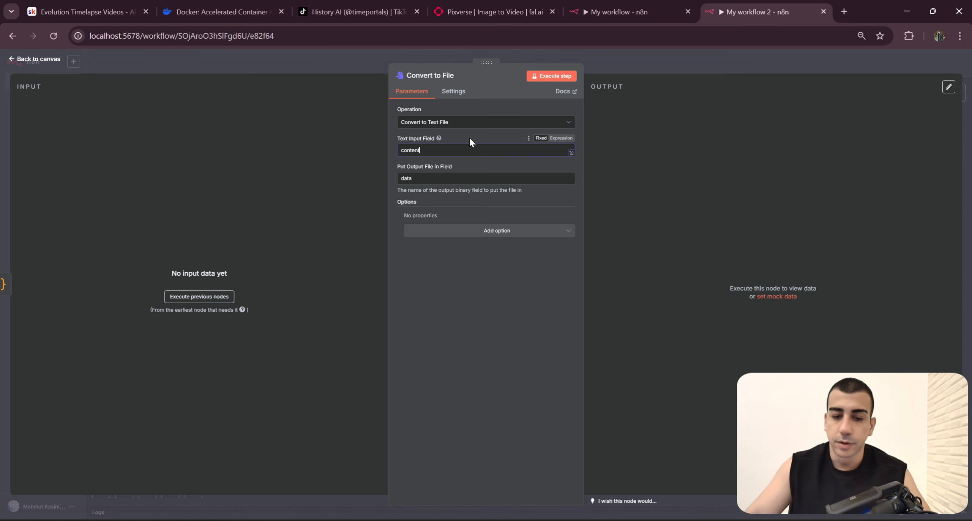
left_click(644, 73)
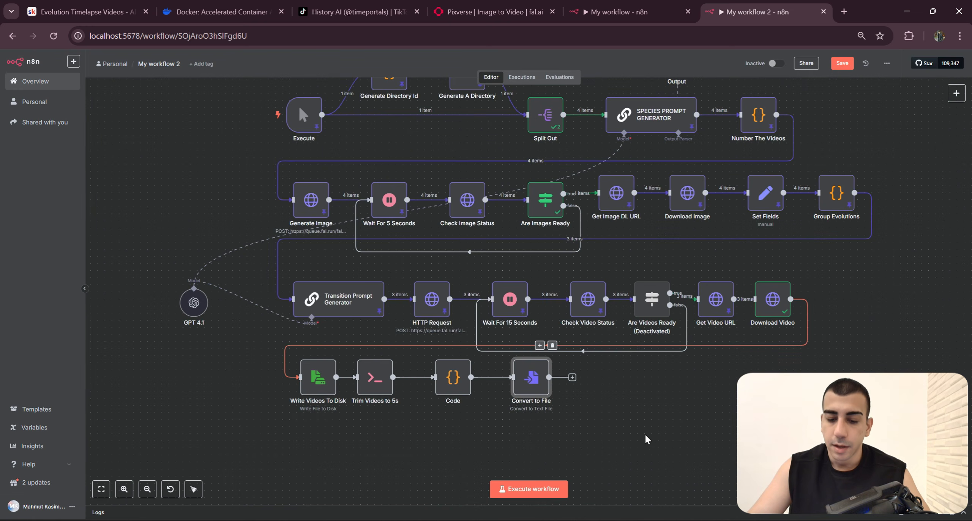
Step: Compare the content variable returned by the Code node with the Text Input Field of the Convert to File node
double_click(452, 378)
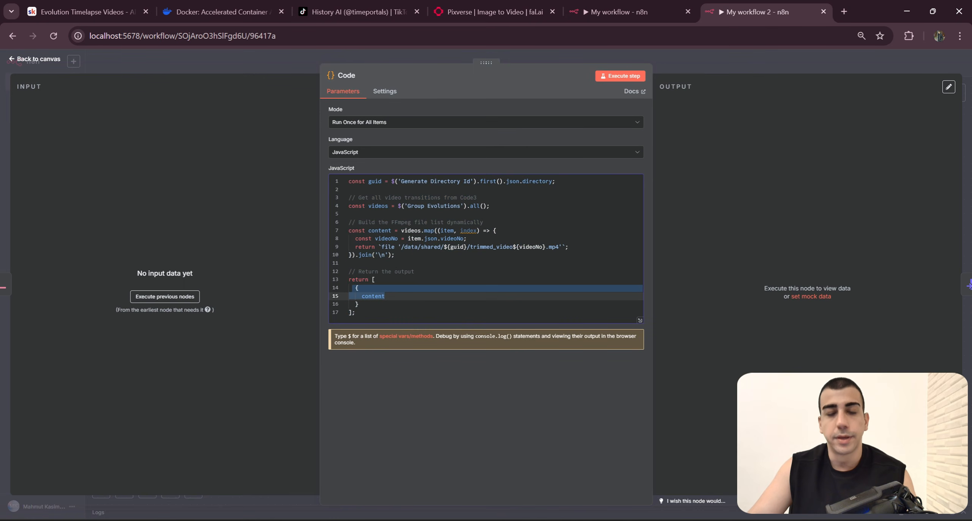
left_click(395, 314)
double_click(374, 296)
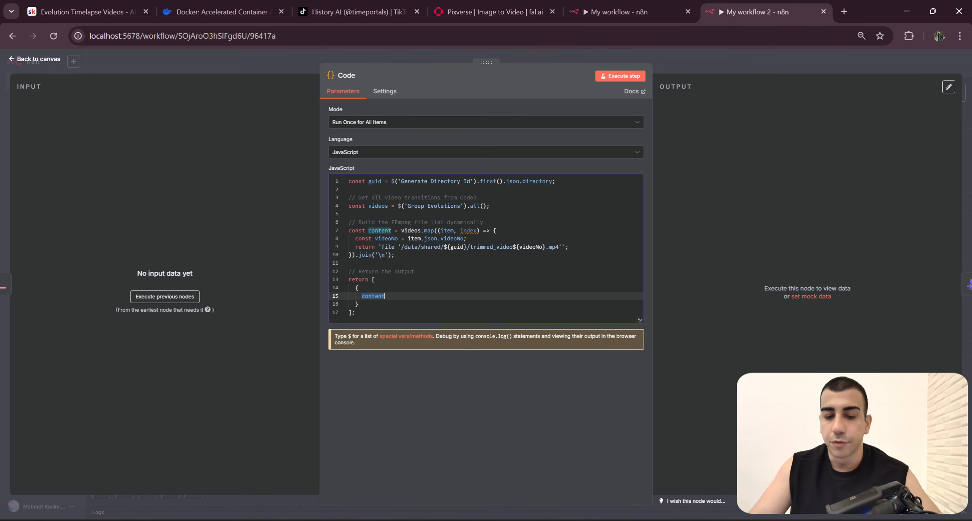
key("Escape")
double_click(532, 379)
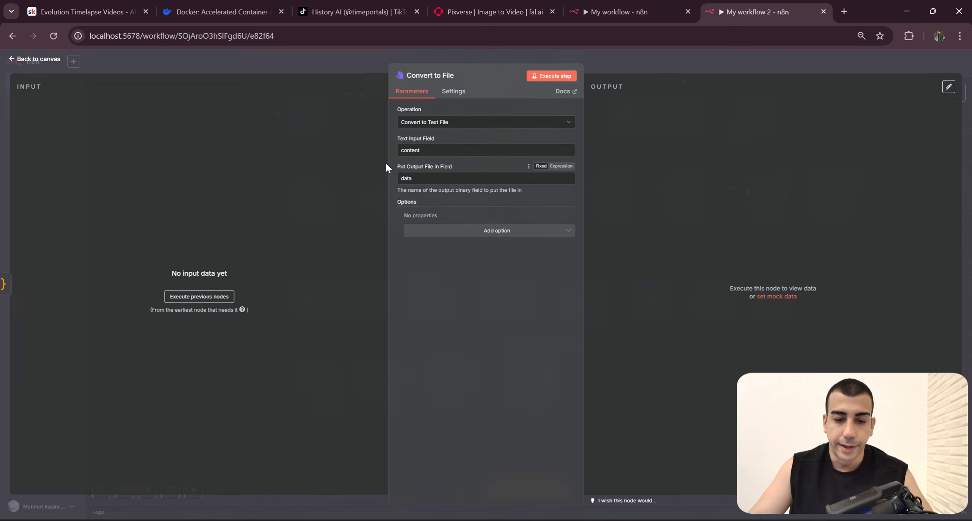
double_click(418, 150)
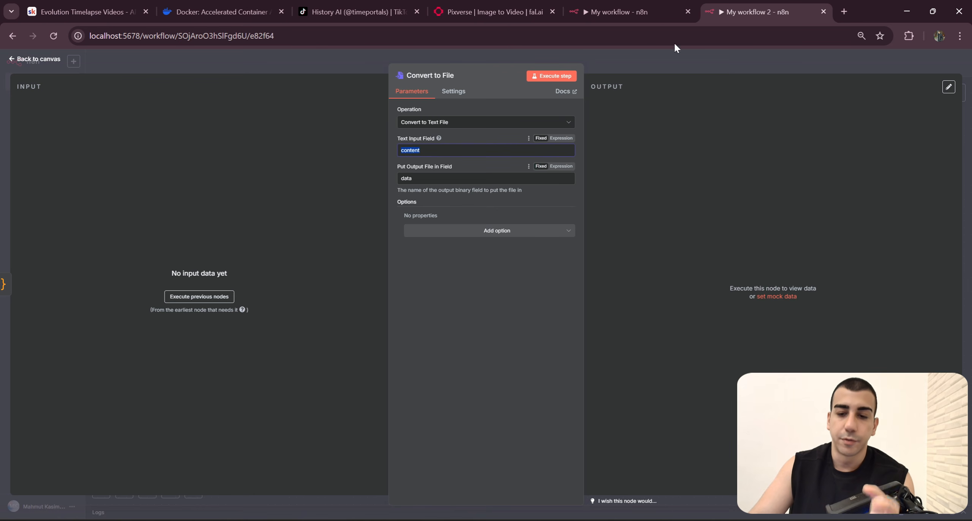
Step: Add the File Name option to the Convert to File node and set it to videos.txt, as in My workflow
left_click(641, 19)
left_click_drag(440, 225, 413, 226)
left_click(722, 15)
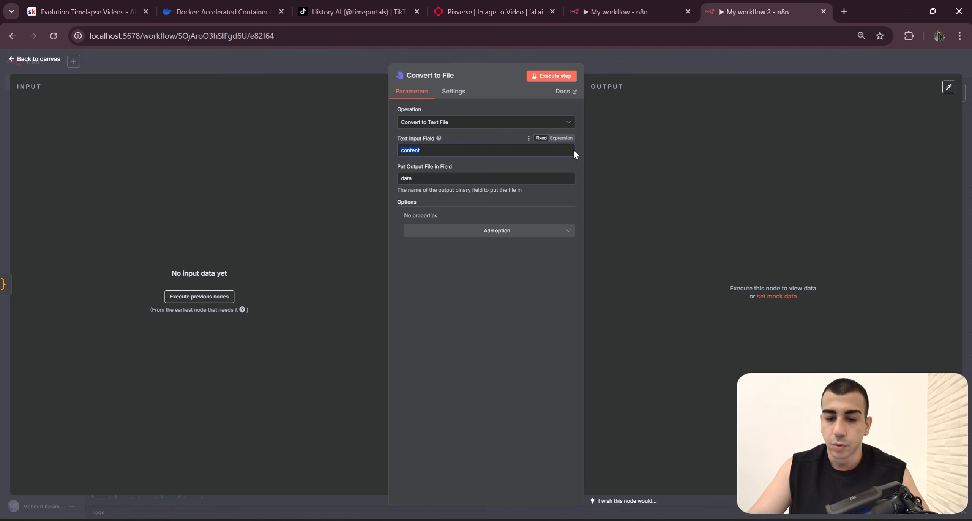
left_click(531, 214)
left_click(499, 235)
left_click(477, 266)
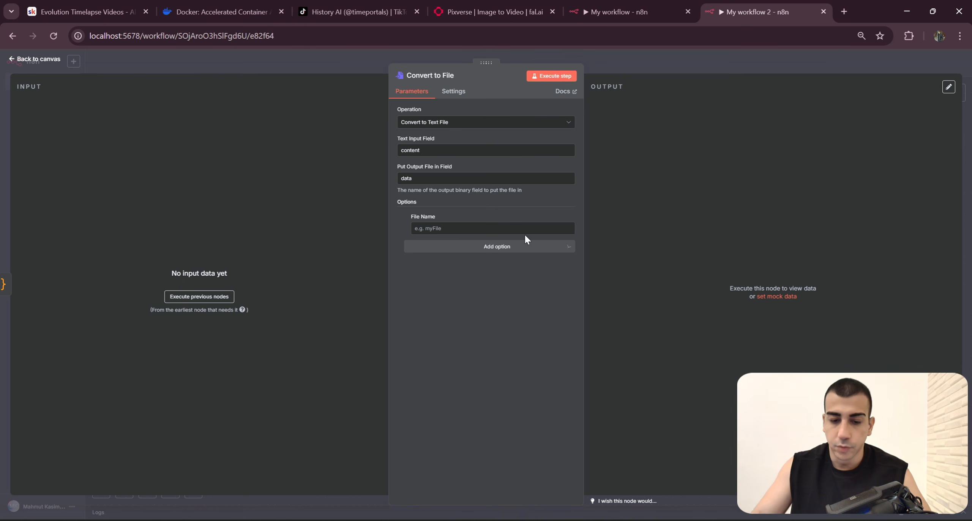
left_click(623, 11)
left_click(755, 12)
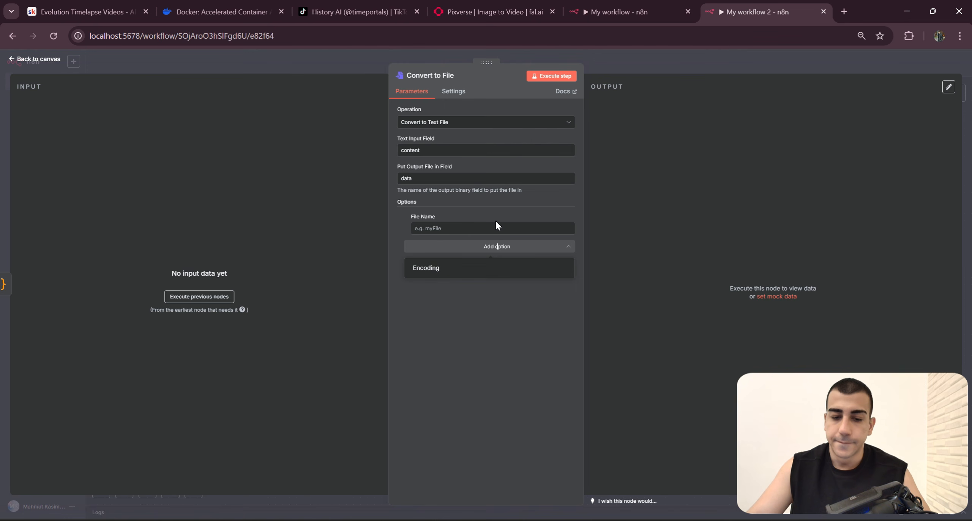
left_click(495, 227)
type("videos.txt")
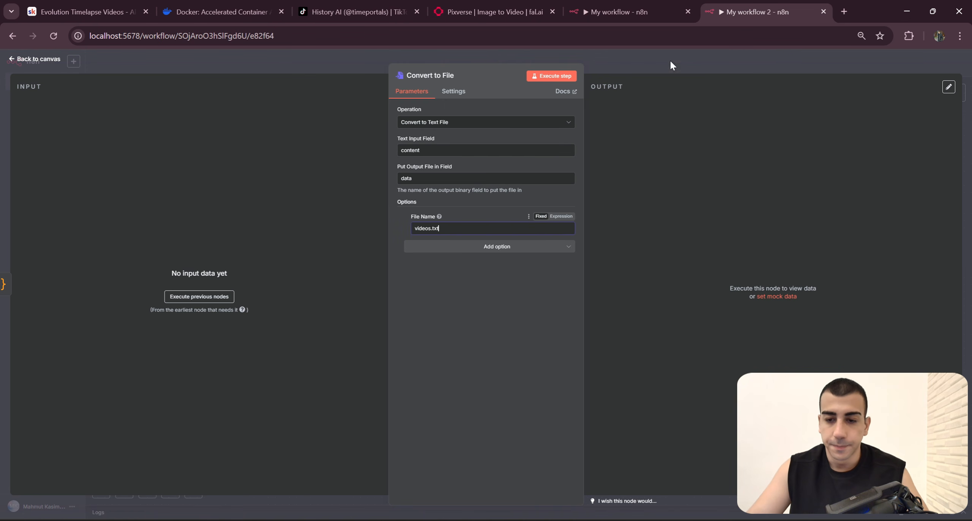
Step: Return to the canvas and move the Code and Convert to File nodes closer to Trim Videos to 5s
left_click(633, 60)
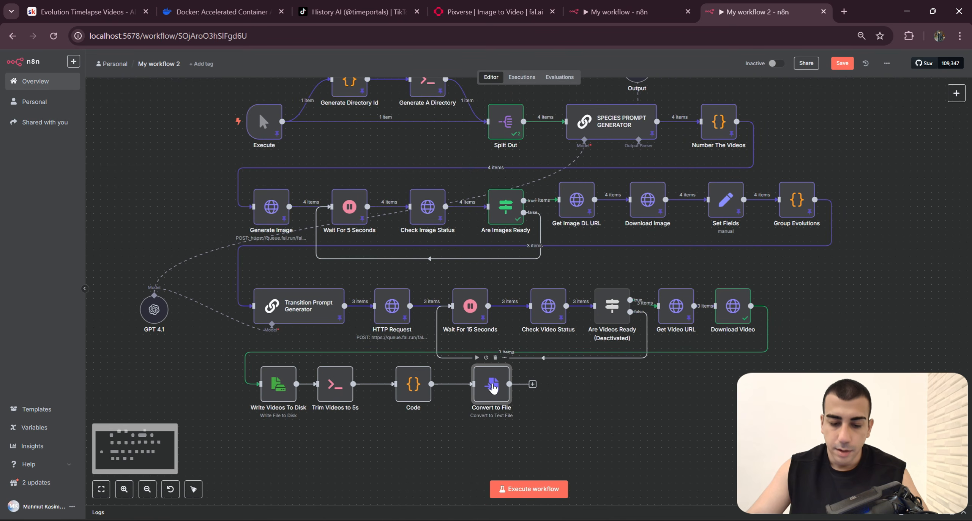
left_click_drag(381, 385, 394, 385)
left_click_drag(486, 391, 450, 390)
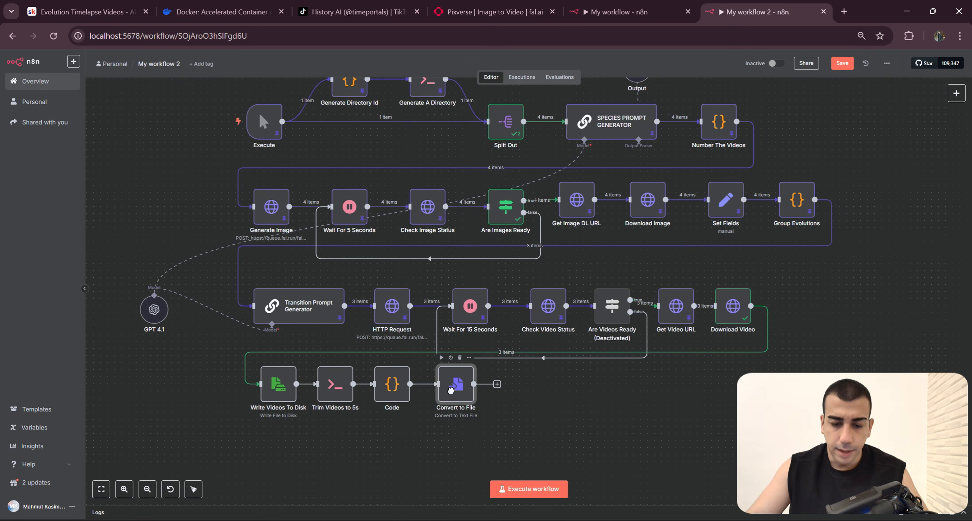
Step: Check the node following Convert to File in My workflow and add a Write File to Disk node after Convert to File in My workflow 2
left_click(612, 5)
left_click(701, 63)
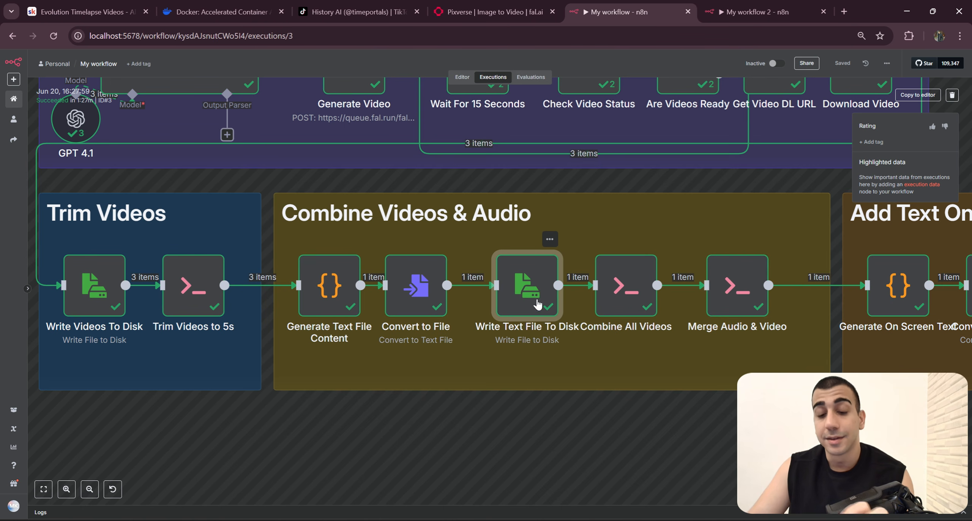
left_click(750, 6)
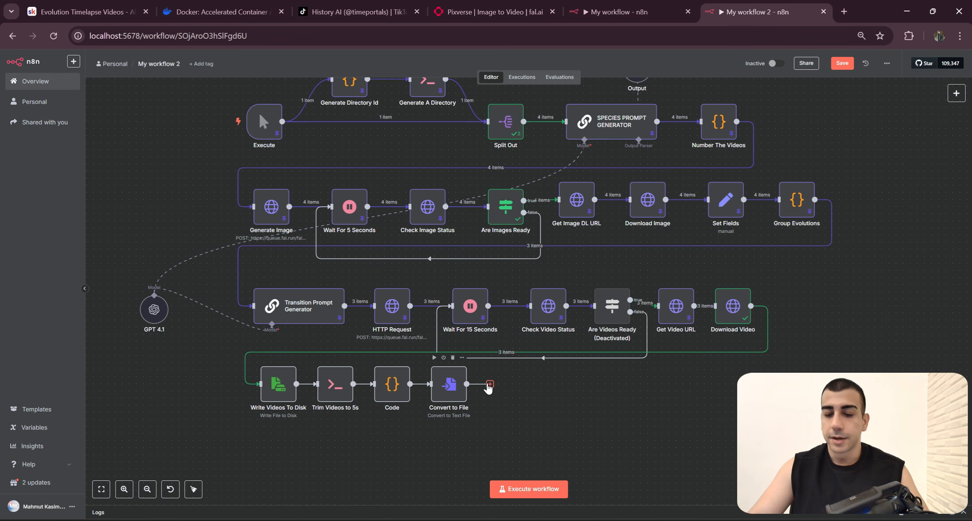
left_click(490, 384)
type("Write")
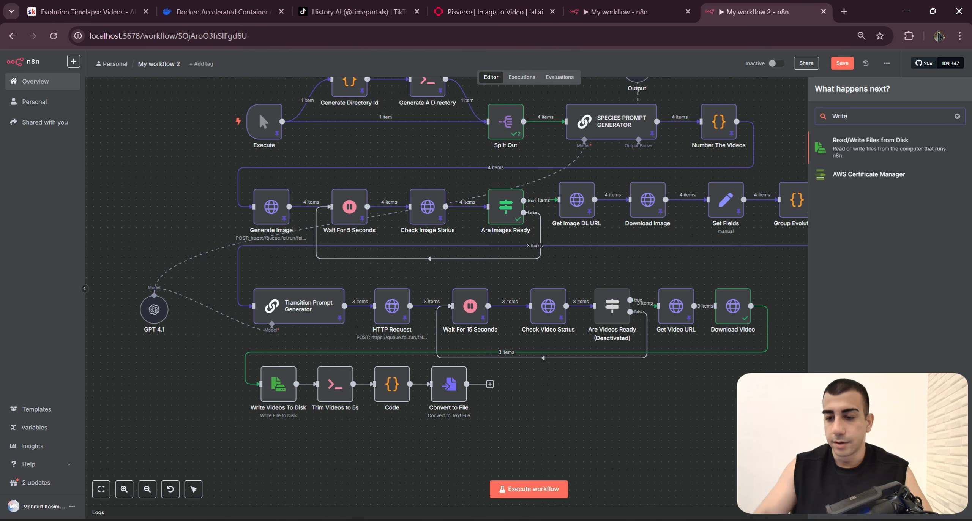
left_click(850, 152)
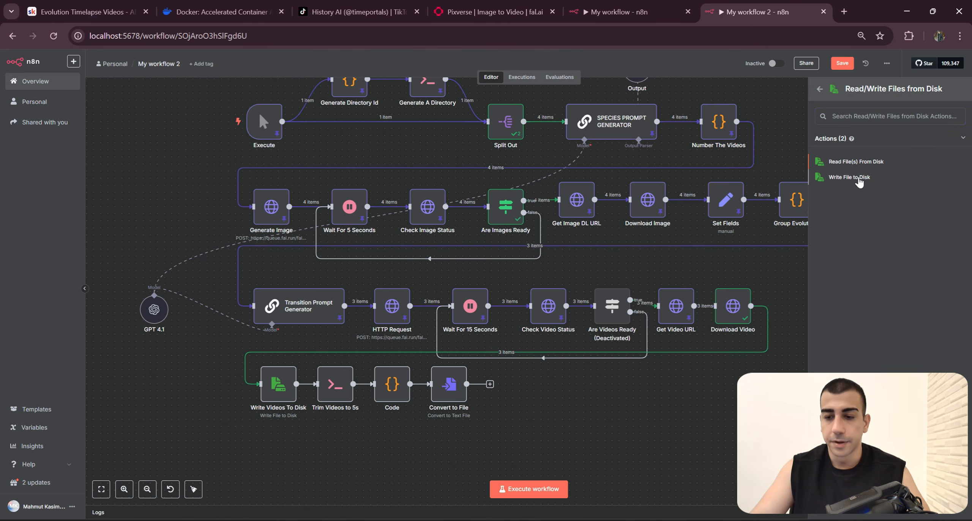
left_click(869, 181)
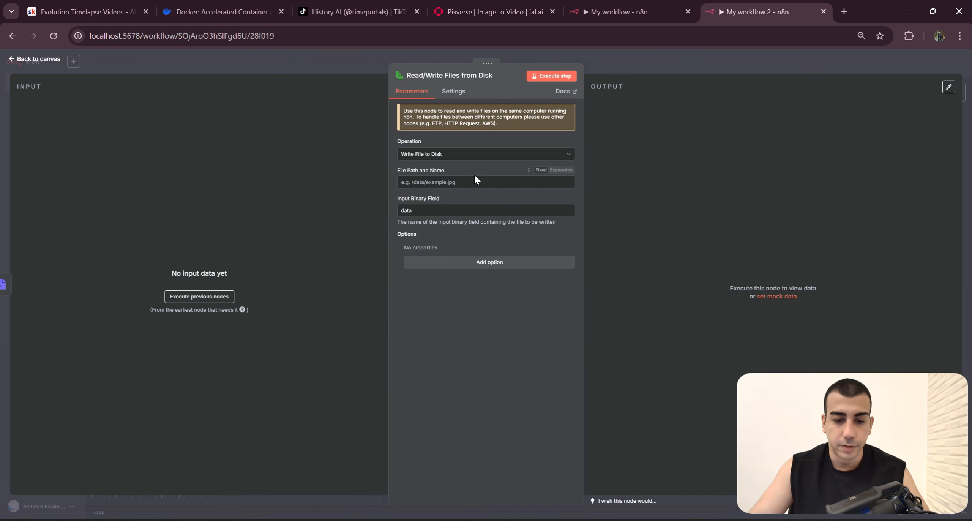
Step: Examine the file path expression of Write Text File To Disk in My workflow and the Generate Directory Id node it references in My workflow 2
left_click(645, 15)
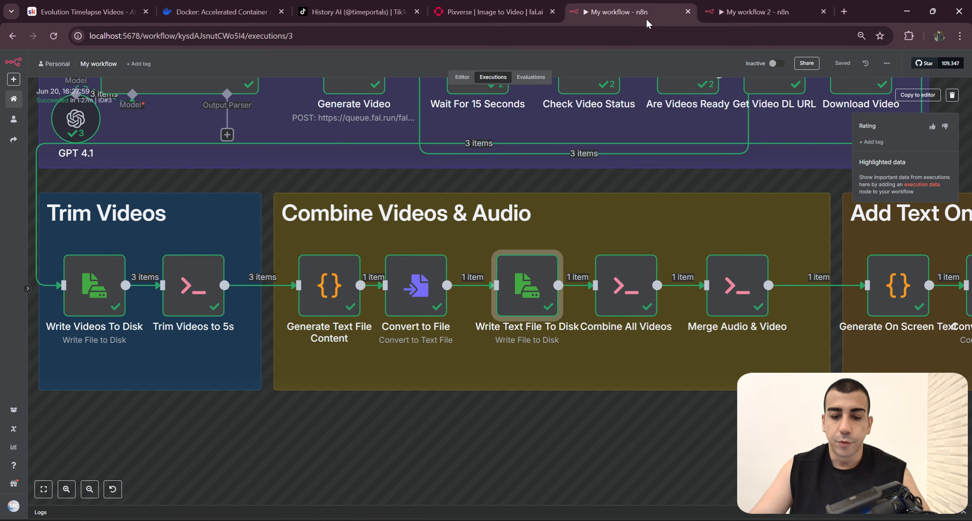
double_click(491, 291)
left_click_drag(411, 178, 456, 190)
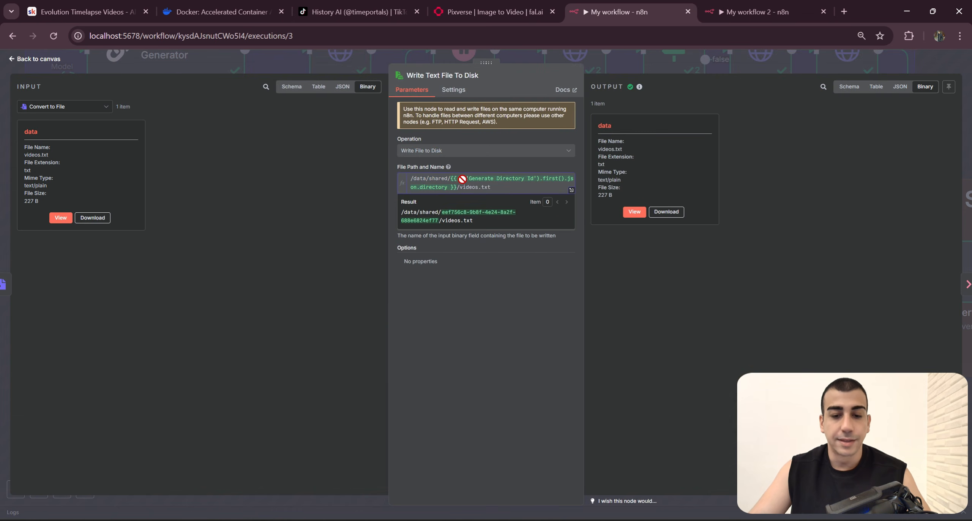
left_click(760, 12)
left_click(667, 62)
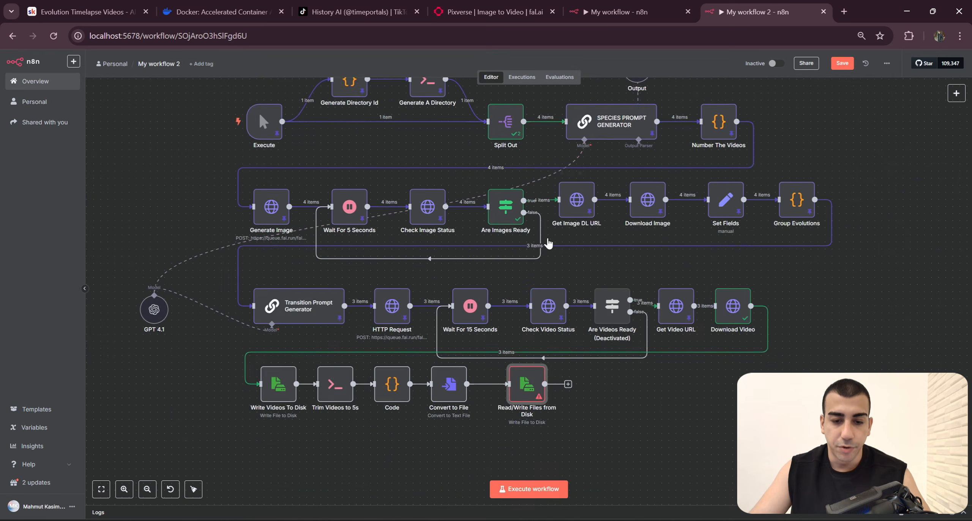
scroll(546, 243, "up", 5)
left_click_drag(292, 224, 375, 288)
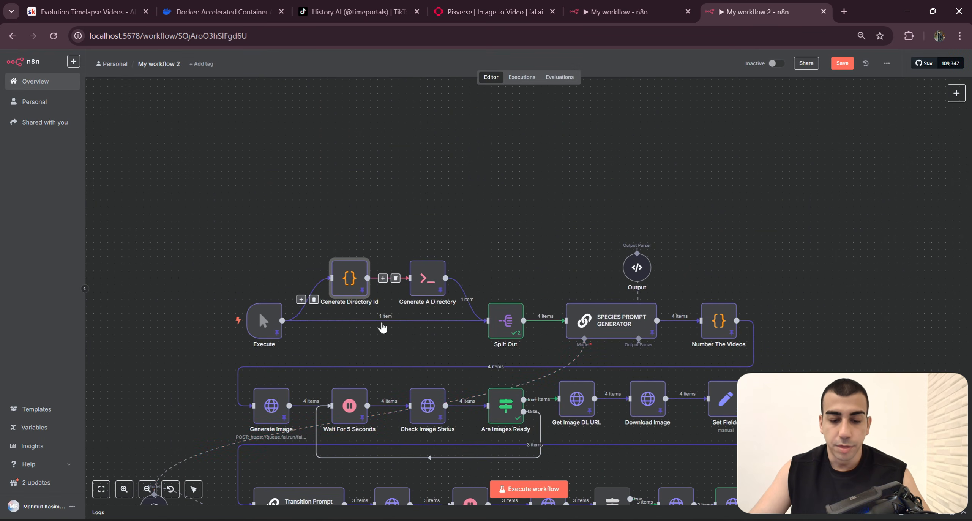
scroll(417, 304, "down", 6)
left_click(516, 353)
Step: Copy the path expression into the new write node's File Path and Name as data/shared/{{ $('Generate Directory Id').first().json.directory }}/videos.txt
left_click(599, 14)
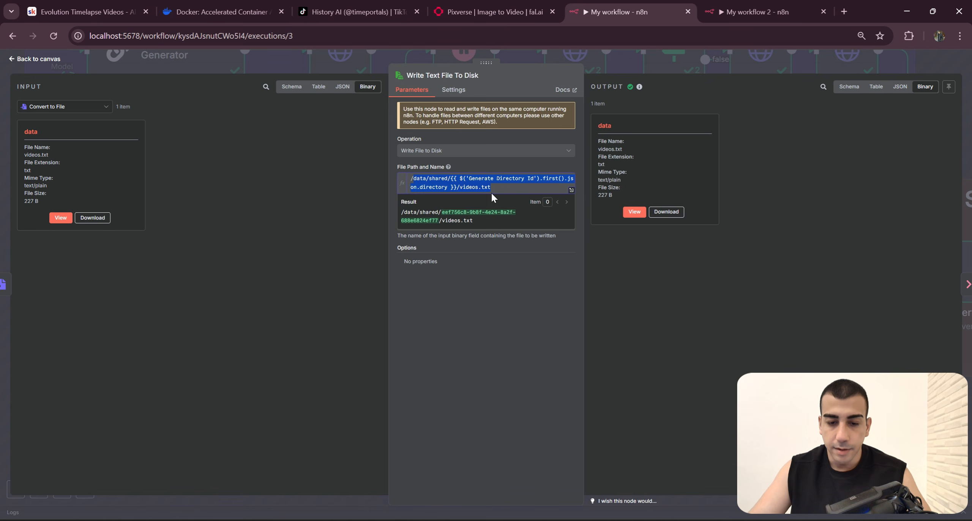
left_click(738, 11)
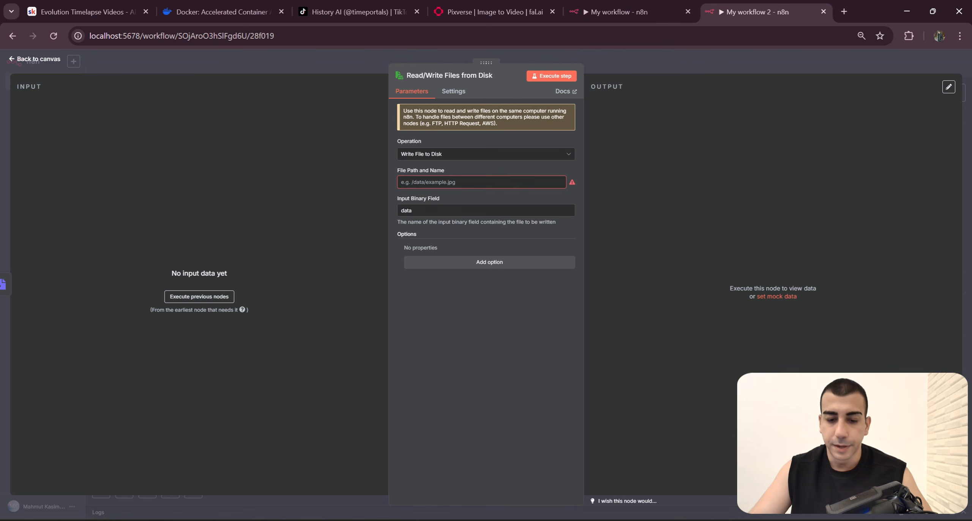
type("/data/shared/{{ $('Generate Directory Id').first().json.directory }}/videos.txt")
left_click(645, 7)
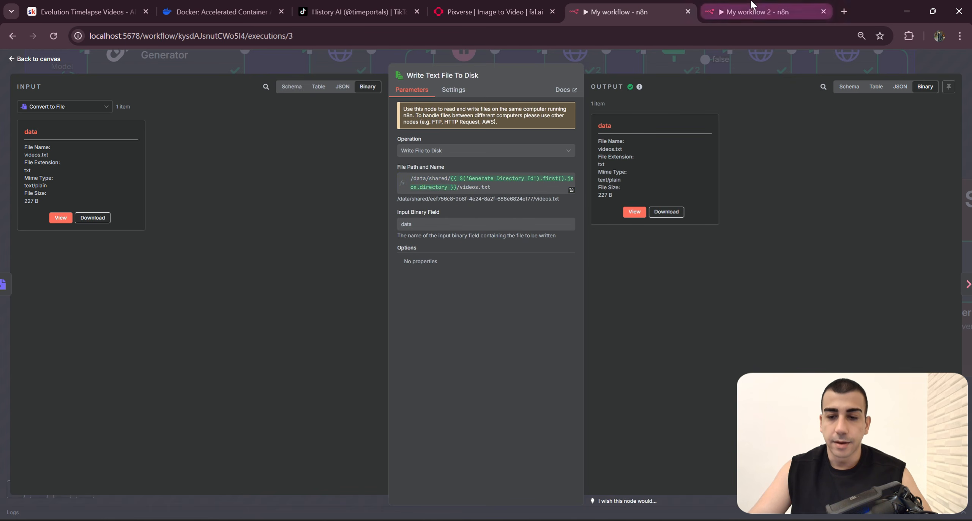
left_click(748, 11)
left_click_drag(490, 190, 382, 185)
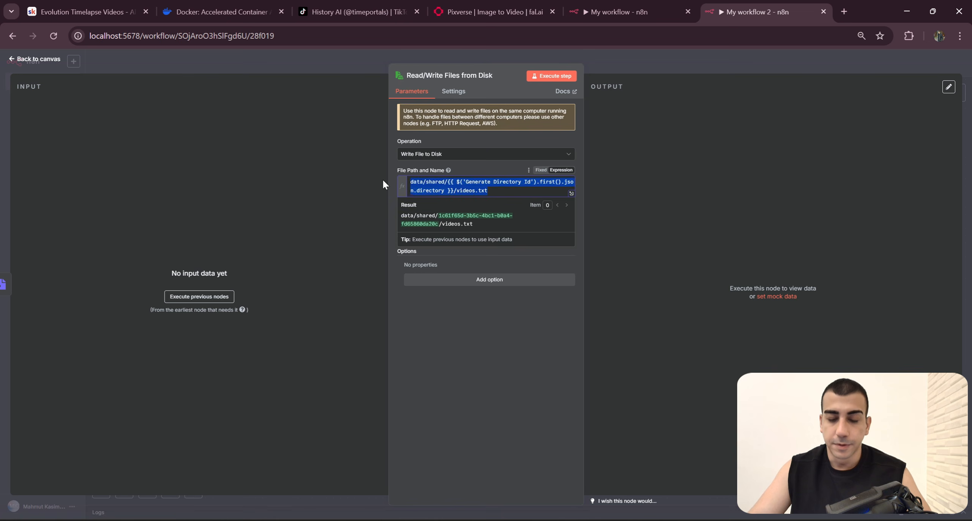
Step: Return to the canvas and move the Read/Write Files from Disk node closer to Convert to File
left_click(692, 67)
left_click_drag(514, 369, 494, 367)
left_click_drag(599, 412, 352, 391)
left_click(530, 417)
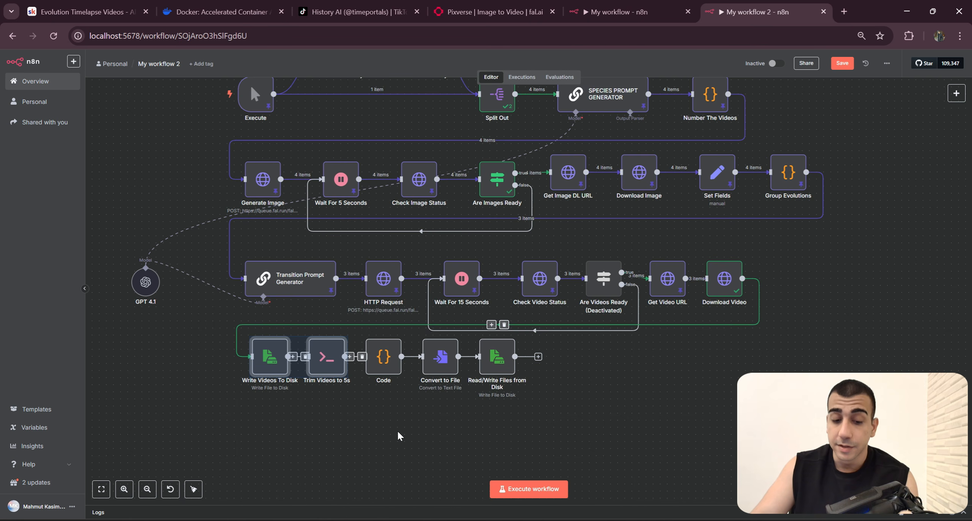
Step: Review the ffmpeg command in the Trim Videos to 5s node and return to the canvas
left_click_drag(395, 429, 307, 325)
left_click_drag(360, 414, 306, 324)
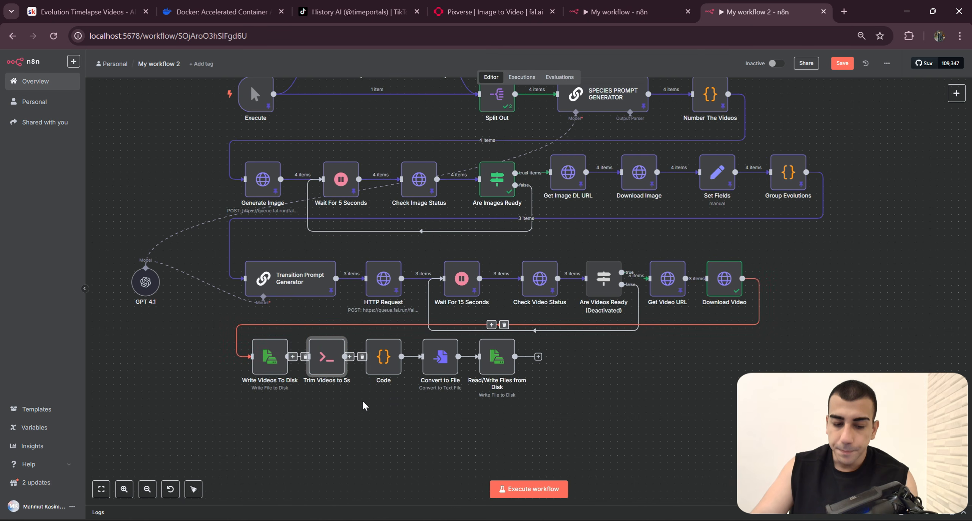
double_click(334, 362)
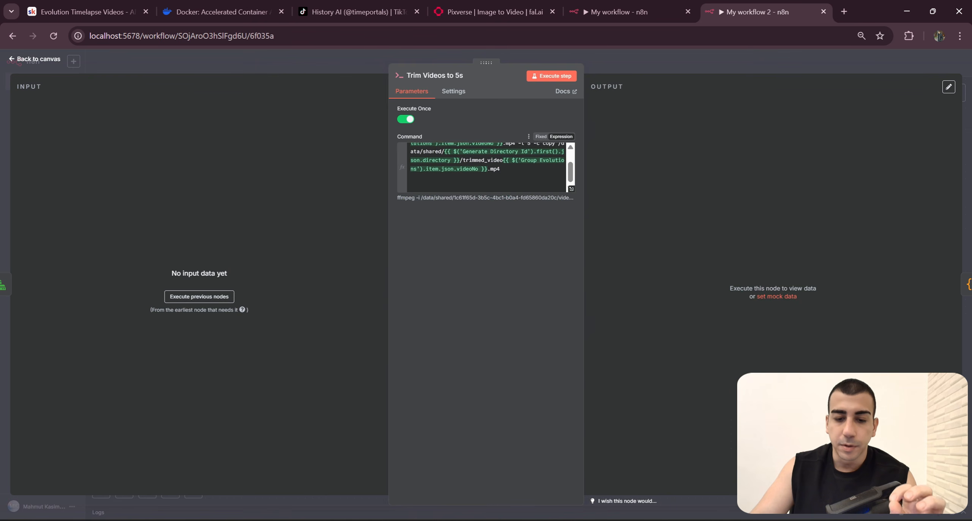
left_click_drag(463, 160, 466, 160)
left_click(626, 69)
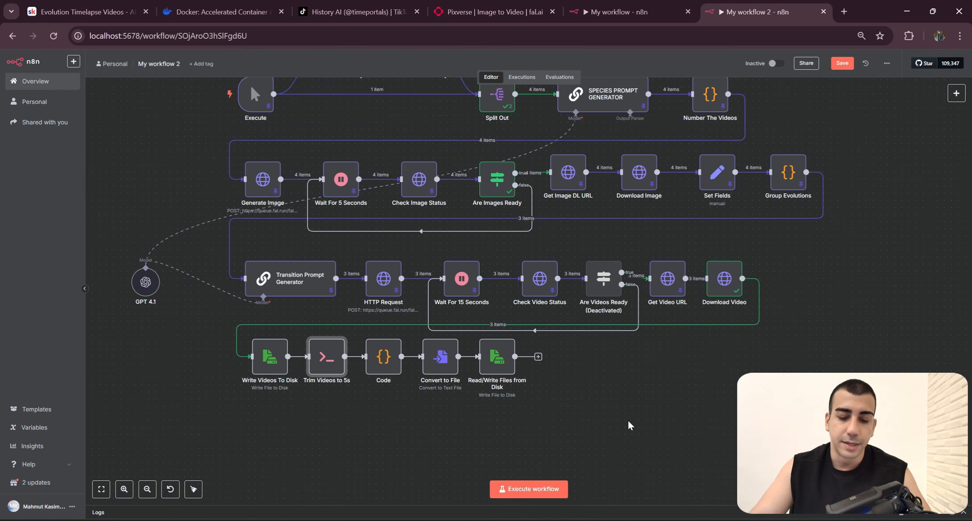
Step: Execute My workflow 2 from its Execute trigger and follow the run through to the Read/Write Files from Disk node
scroll(573, 381, "down", 2)
scroll(503, 370, "up", 1, "ctrl")
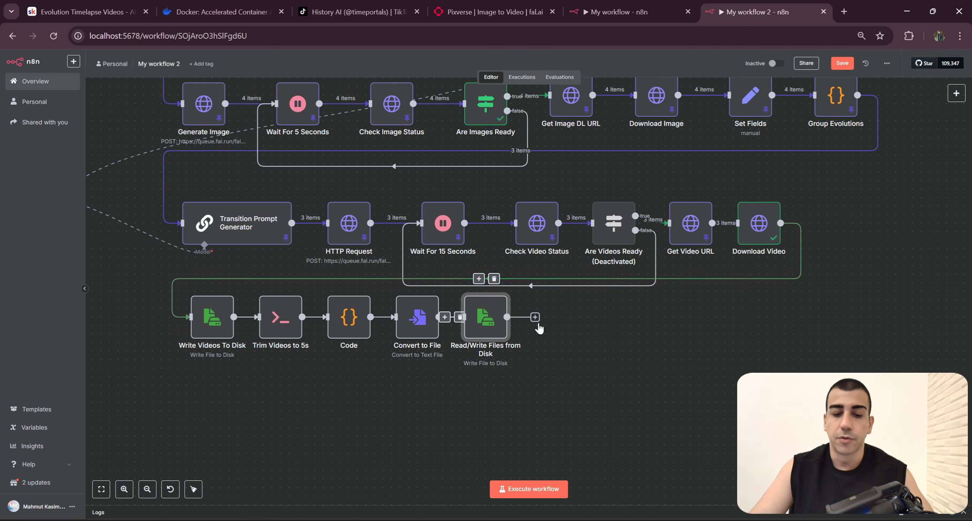
left_click_drag(579, 379, 467, 296)
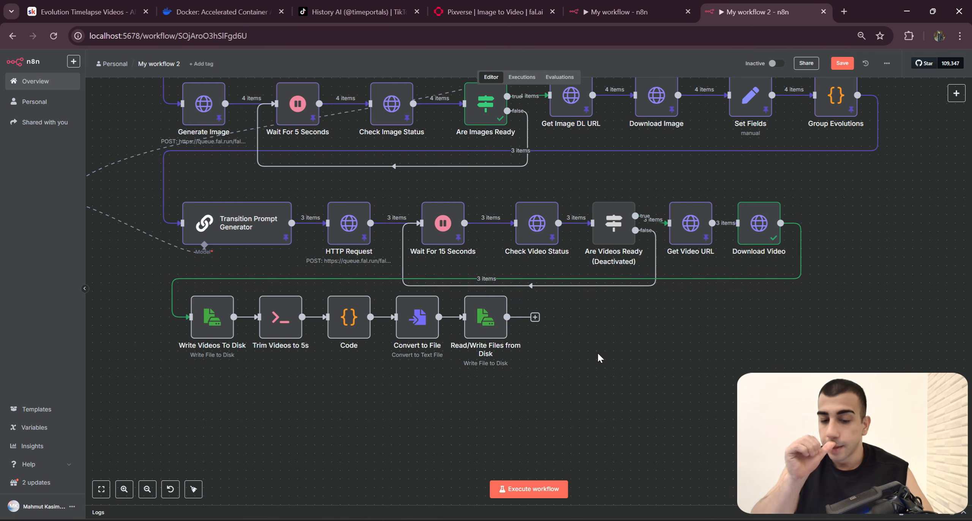
scroll(597, 352, "up", 3)
scroll(608, 359, "down", 2, "ctrl")
left_click(278, 172)
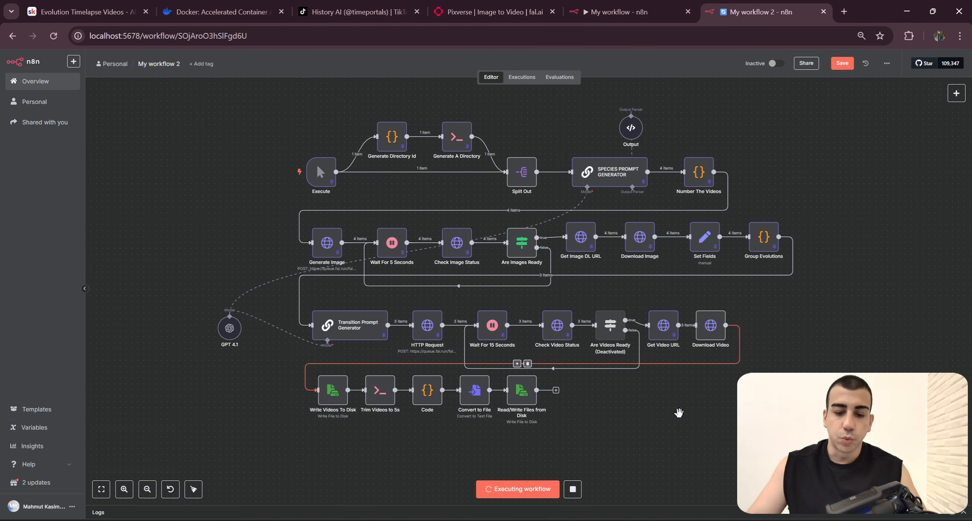
scroll(678, 411, "up", 3)
left_click_drag(678, 412, 701, 373)
scroll(700, 374, "down", 3)
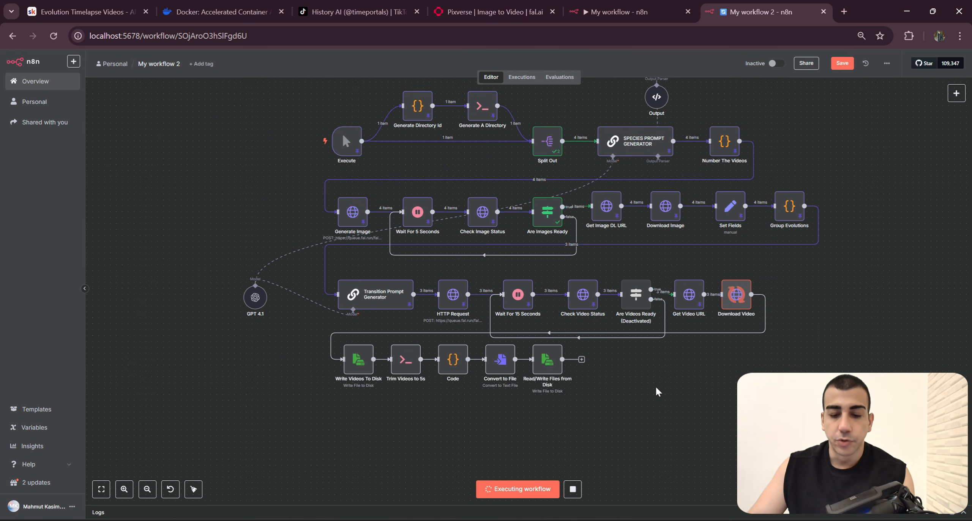
left_click_drag(679, 385, 710, 380)
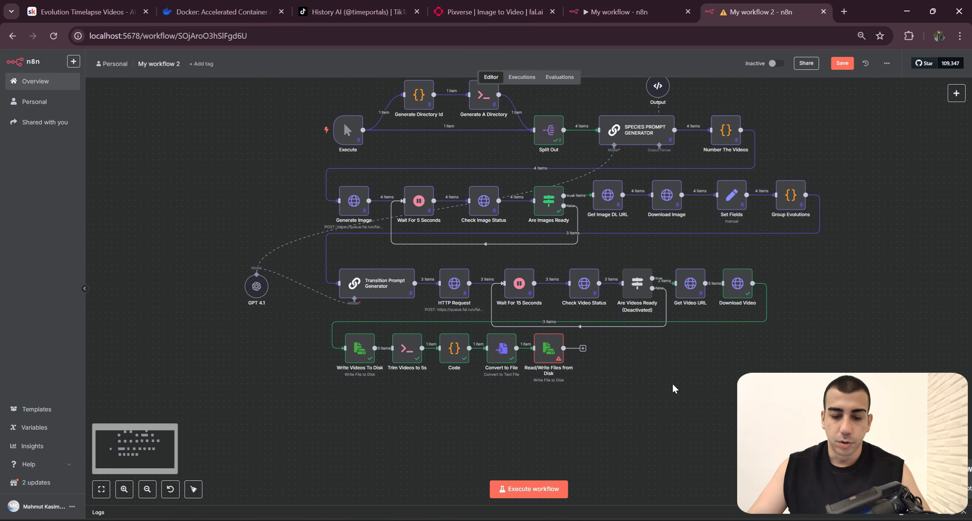
Step: Inspect the File Path and Name expression in the failed Read/Write Files from Disk node and return to the canvas
scroll(672, 388, "up", 3)
double_click(525, 353)
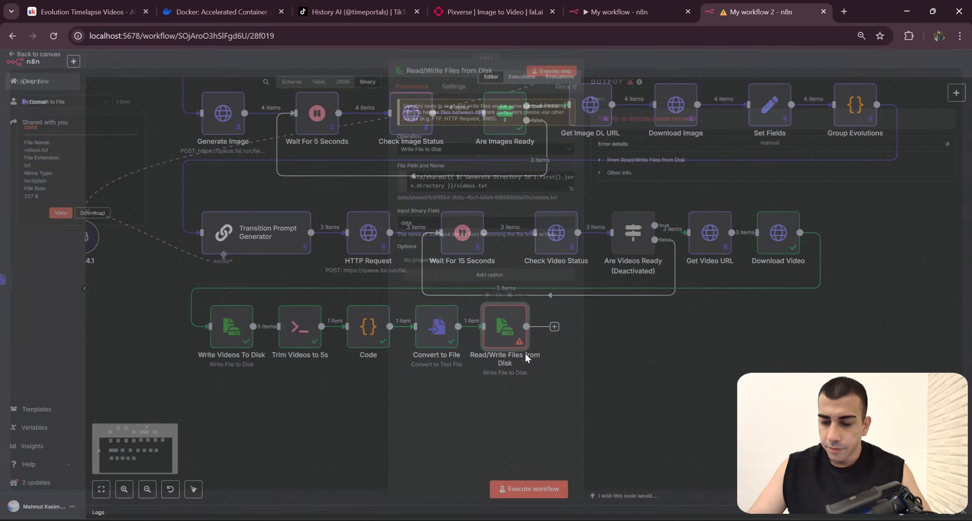
left_click(496, 189)
key("ctrl+a")
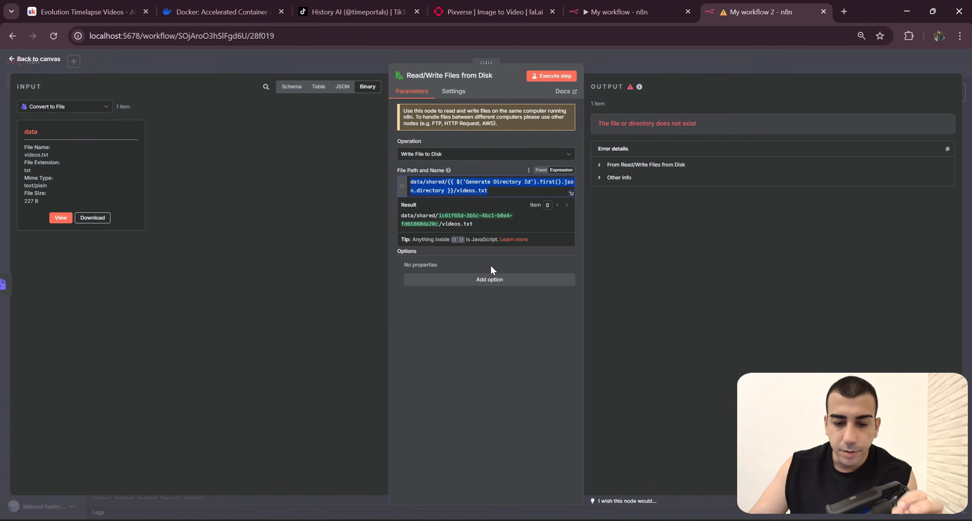
left_click(491, 266)
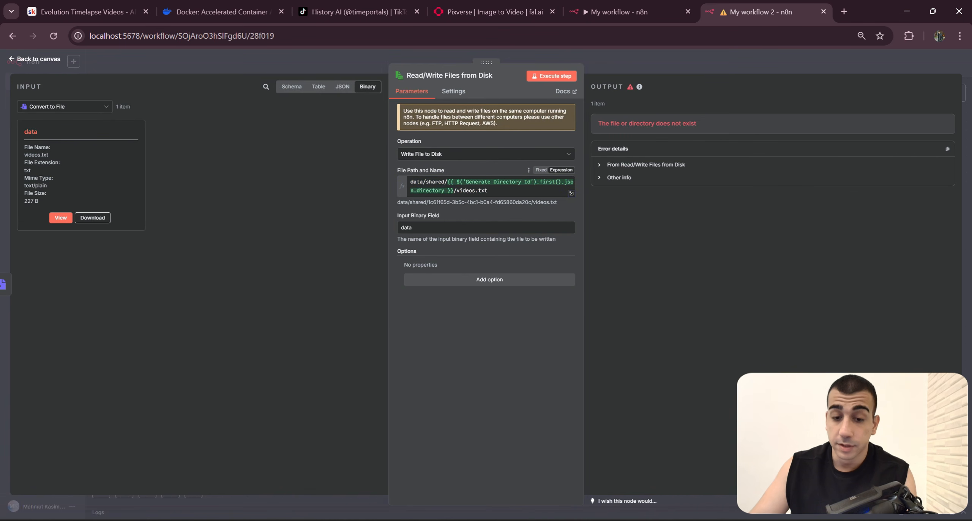
left_click(502, 181)
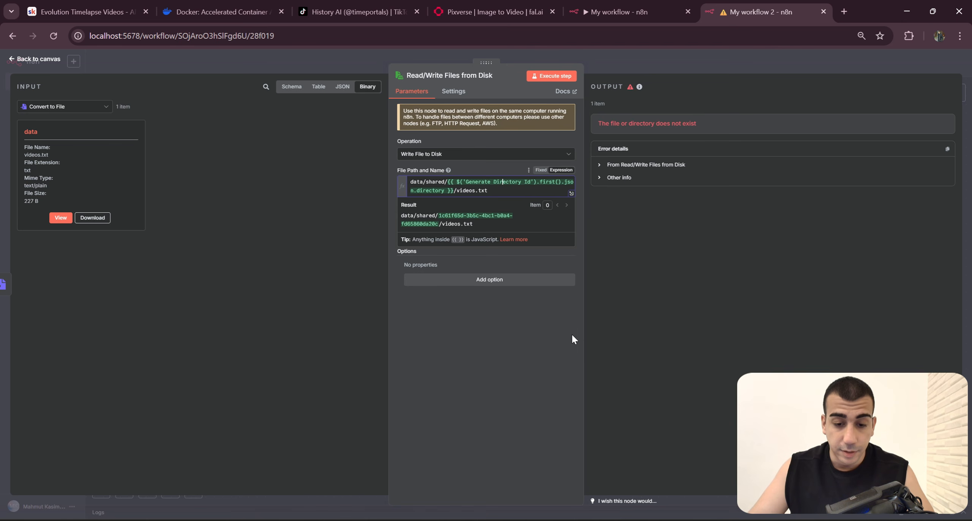
left_click(531, 336)
left_click(690, 59)
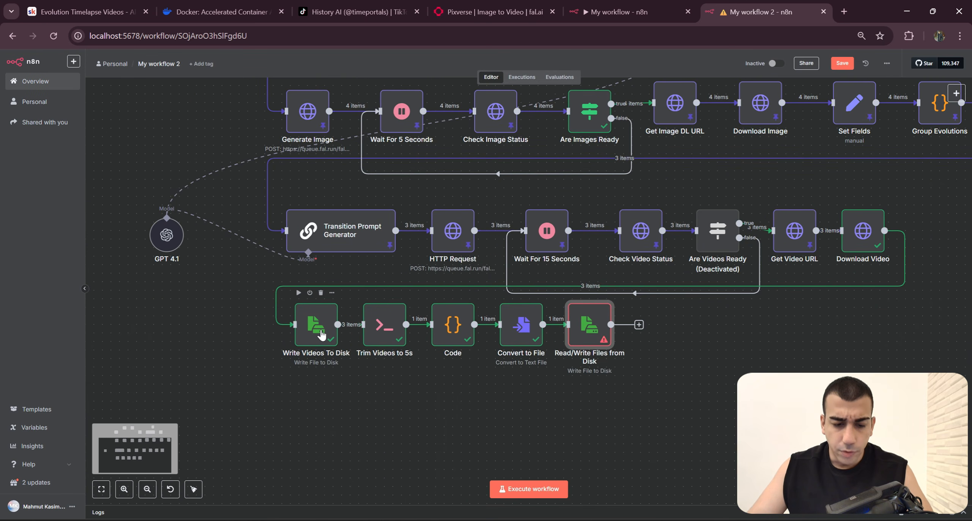
Step: Compare the file path expression in Write Videos To Disk with the one in Read/Write Files from Disk
double_click(320, 327)
left_click_drag(410, 183, 457, 191)
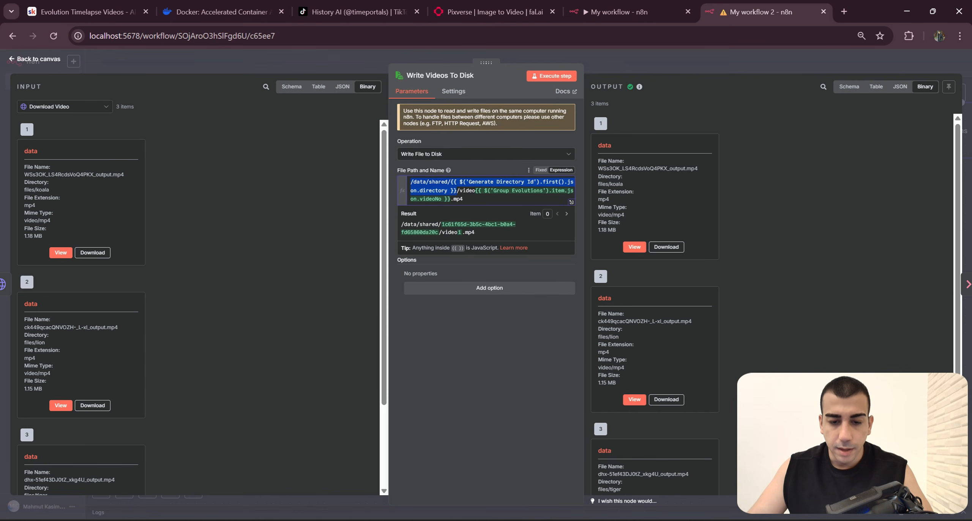
left_click(680, 57)
double_click(588, 324)
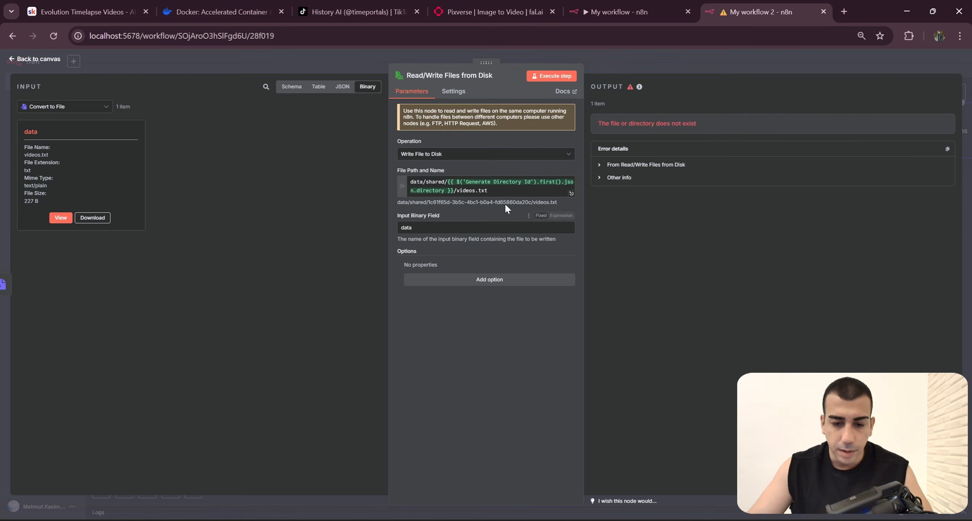
left_click(506, 191)
left_click(546, 343)
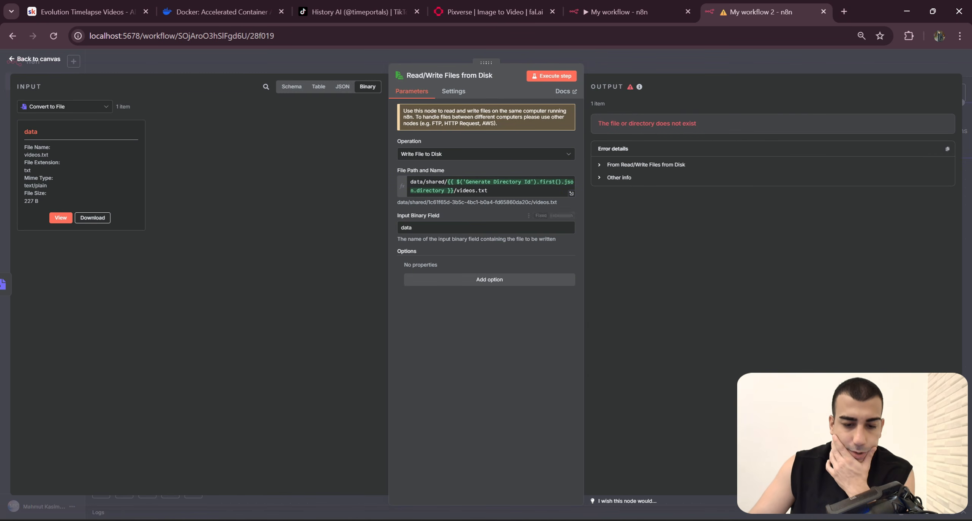
Step: Compare the write node's resolved path with the generated directory in File Explorer and examine the video files there
key("alt+Tab")
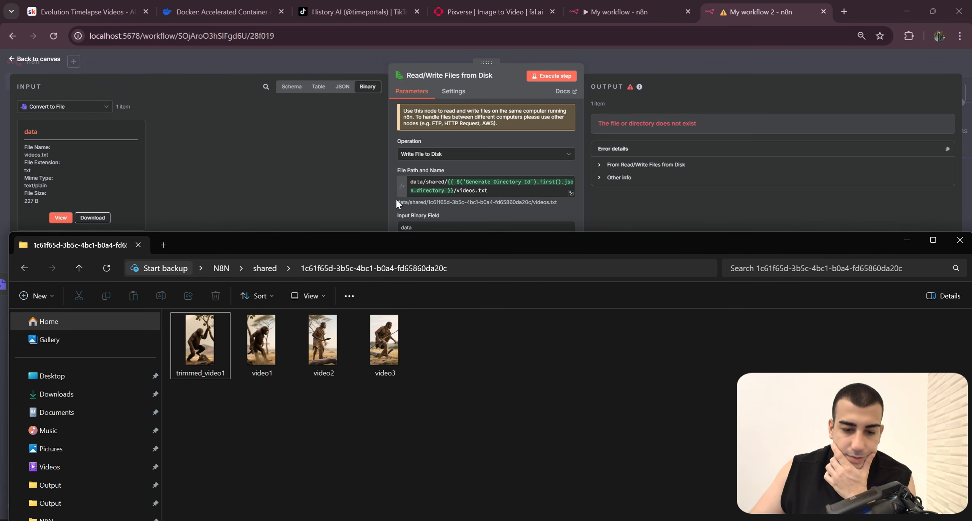
left_click_drag(397, 201, 515, 202)
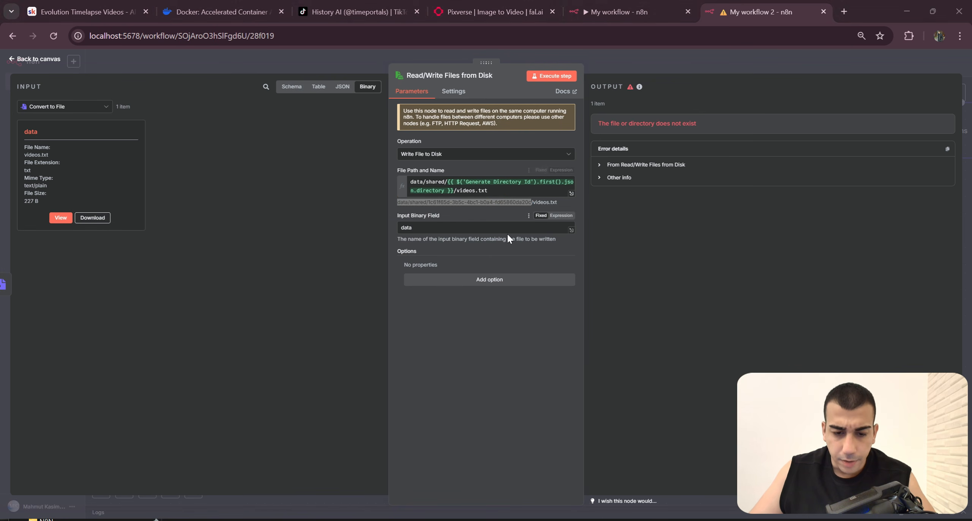
key("alt+Tab")
left_click_drag(228, 402, 209, 351)
left_click_drag(204, 427, 195, 346)
left_click(224, 404)
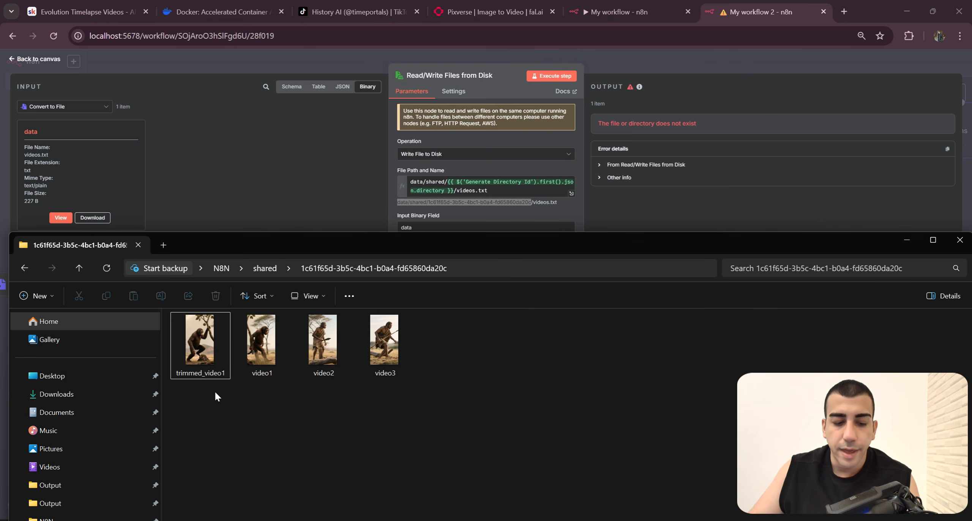
left_click_drag(433, 398, 260, 359)
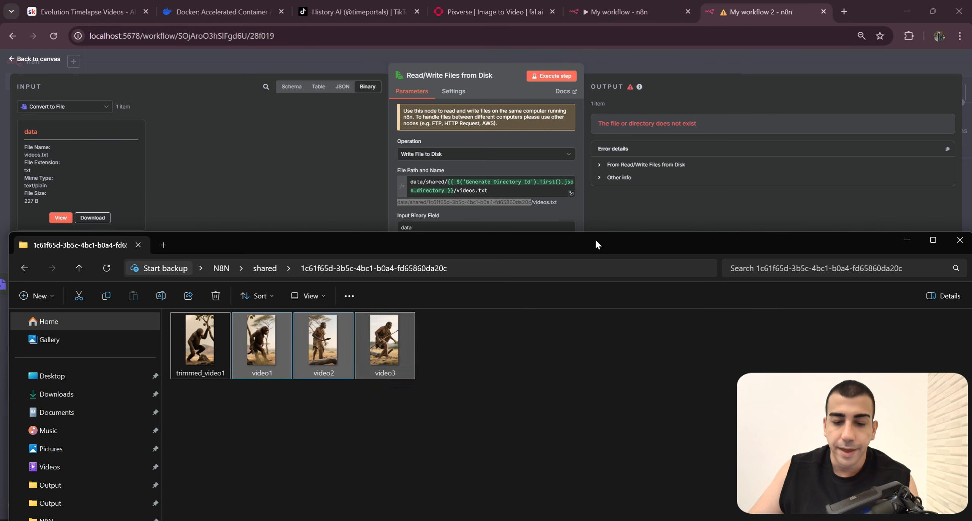
Step: Switch back to n8n and turn off Execute Once in the Trim Videos to 5s node
left_click(819, 88)
key("Escape")
left_click_drag(423, 409, 492, 385)
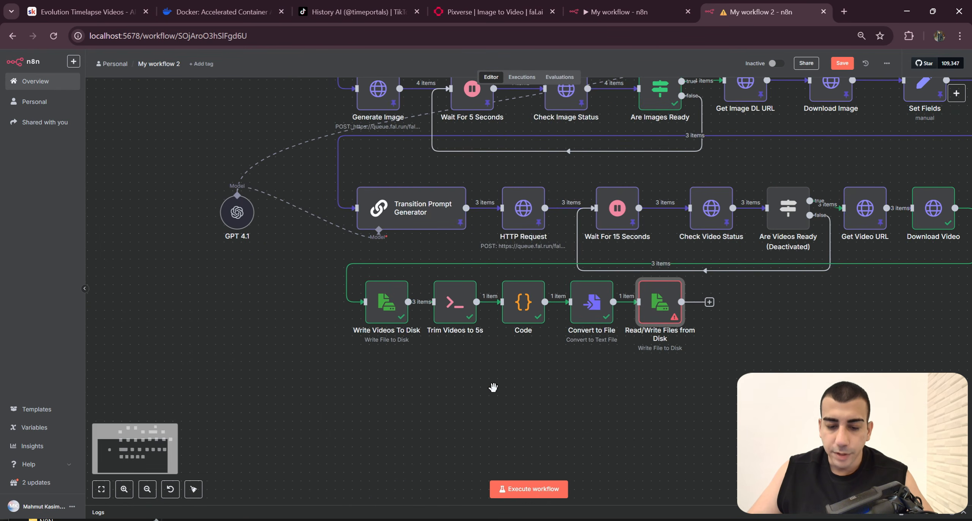
scroll(493, 386, "up", 2)
left_click_drag(442, 319, 506, 314)
left_click(505, 281)
double_click(520, 301)
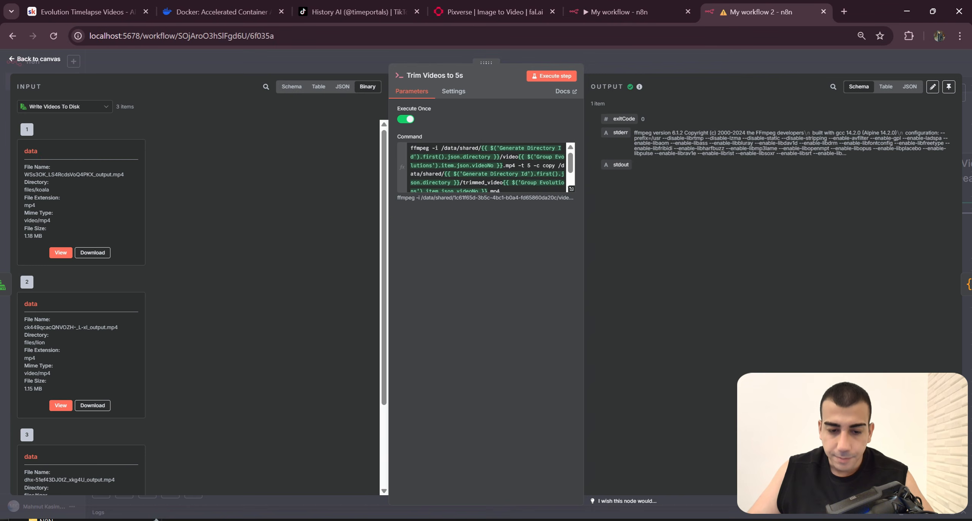
left_click(410, 120)
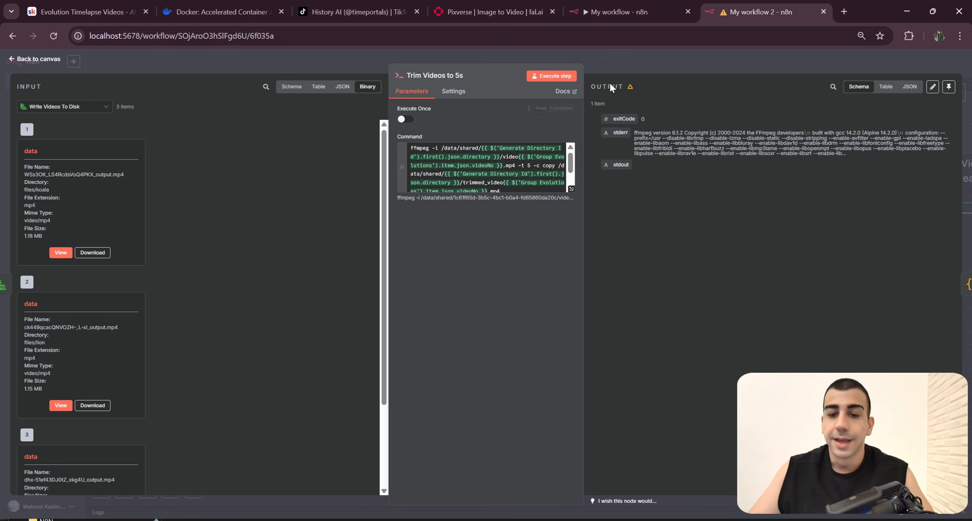
left_click_drag(502, 190, 409, 148)
left_click(534, 301)
Step: Switch to File Explorer and delete trimmed_video1, video1, video2 and video3 from the generated directory
key("alt+Tab")
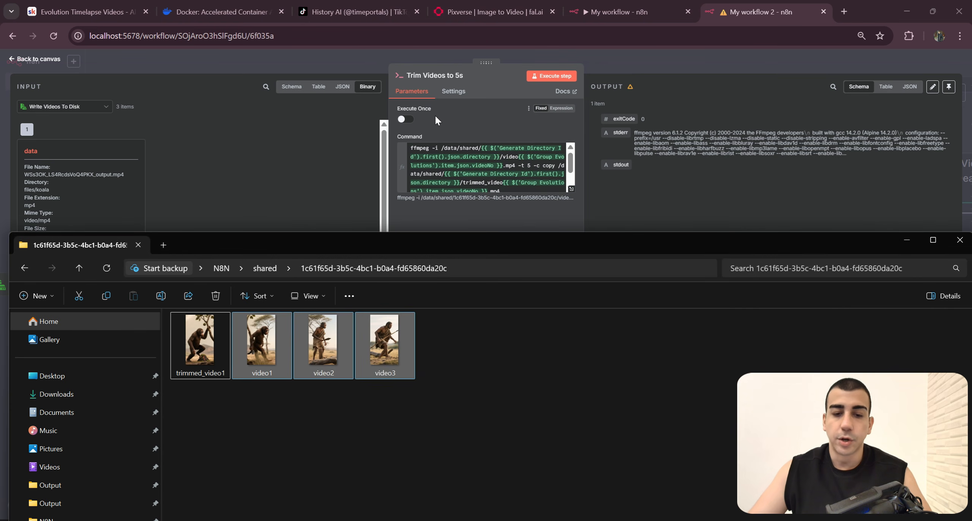
mouse_move(192, 409)
left_mouse_down()
mouse_move(192, 351)
mouse_move(203, 352)
mouse_move(188, 391)
mouse_move(189, 356)
left_mouse_up()
left_click(229, 409)
left_click_drag(261, 396, 255, 340)
left_click_drag(315, 420, 403, 346)
left_click(191, 408)
left_click_drag(190, 398, 399, 356)
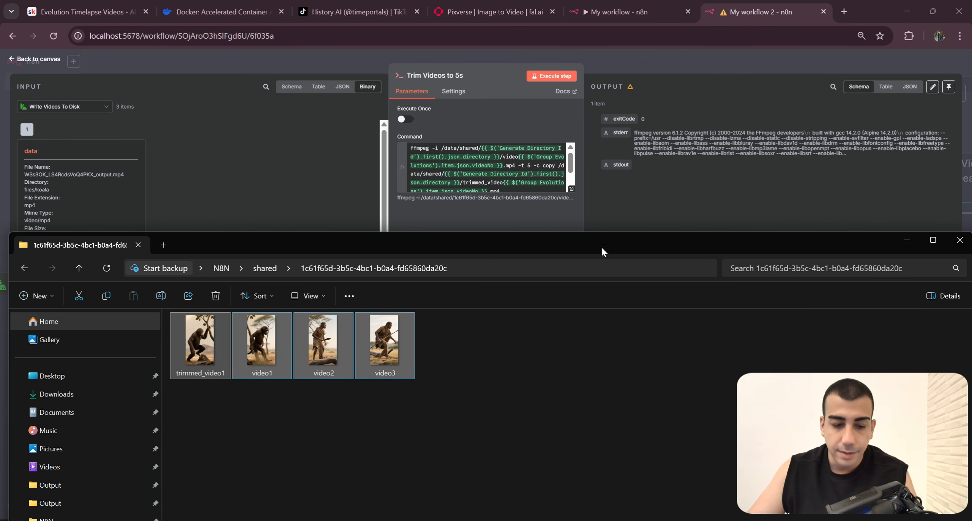
key("Delete")
Step: Return to the n8n canvas, execute My workflow 2 from its Execute trigger and follow the run to the last node
left_click(694, 66)
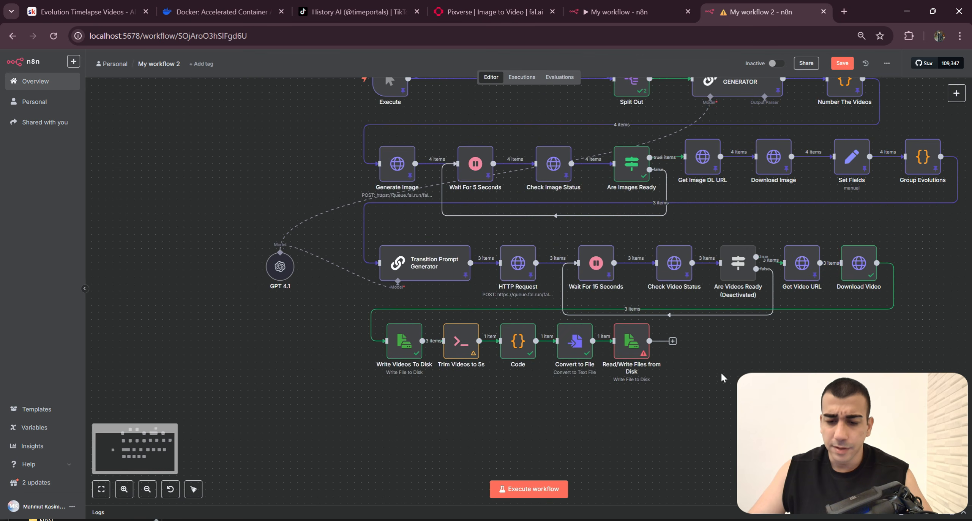
left_click_drag(536, 222, 517, 332)
left_click(326, 192)
left_click_drag(706, 436, 652, 376)
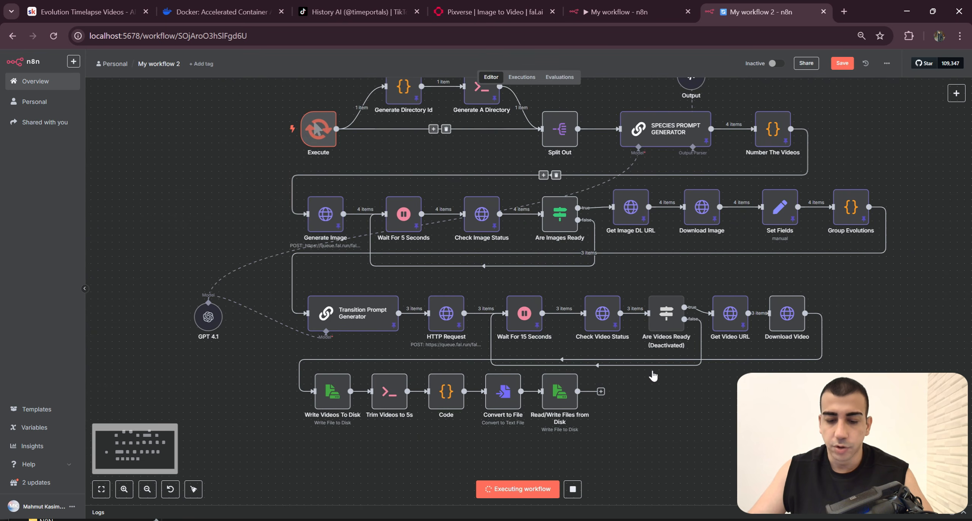
scroll(577, 287, "down", 3)
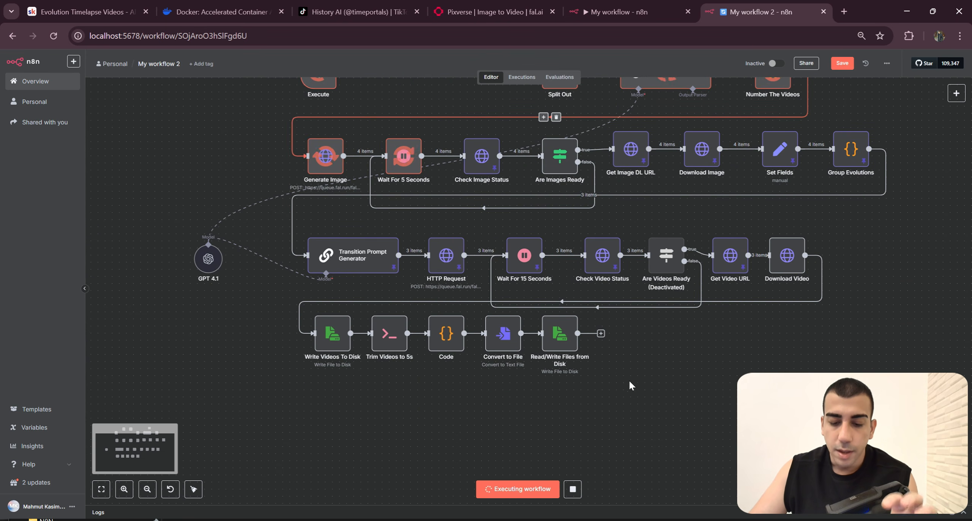
scroll(630, 383, "up", 3)
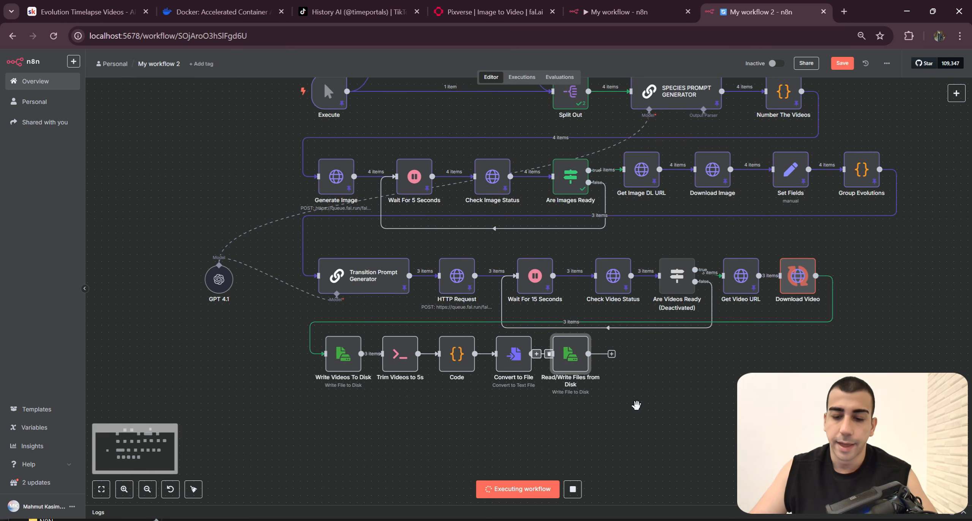
scroll(646, 374, "up", 2)
scroll(662, 392, "left", 3)
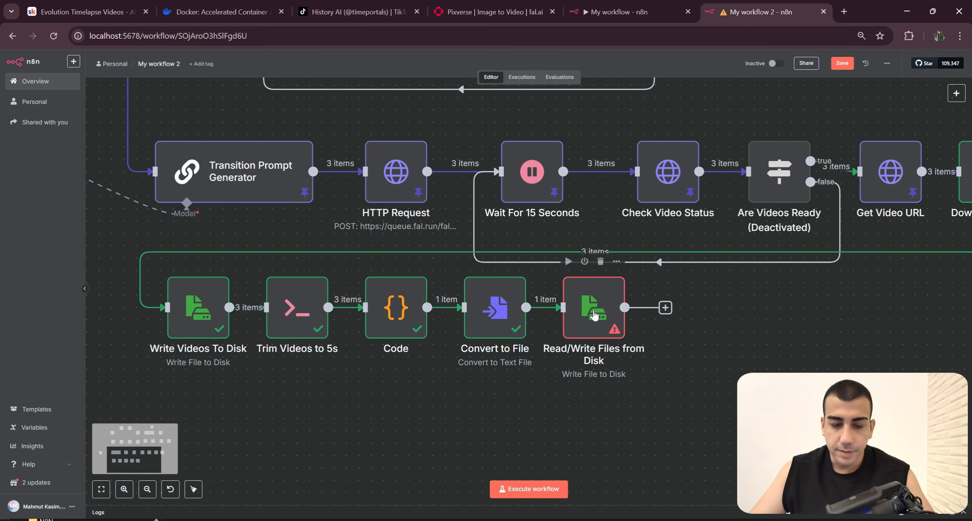
Step: Check the settings of Read/Write Files from Disk against those of Write Videos To Disk
double_click(594, 317)
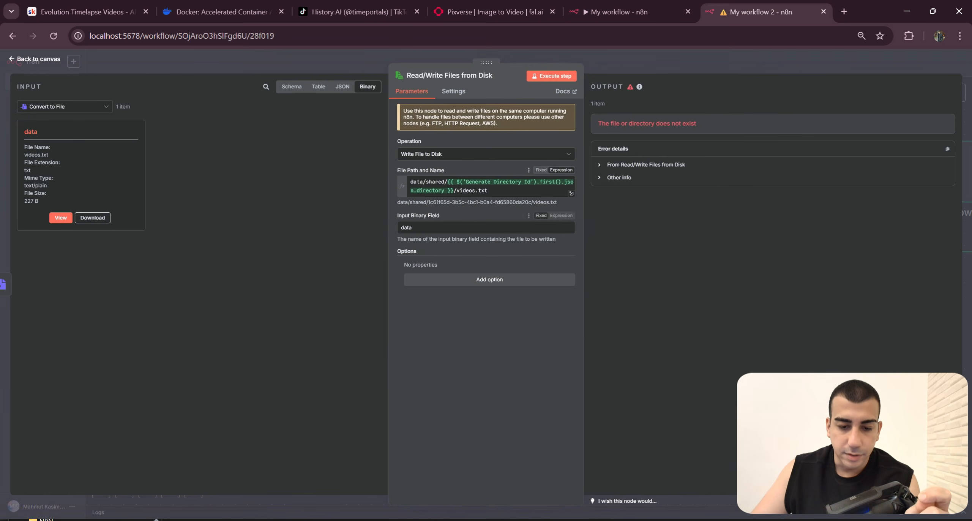
left_click(653, 73)
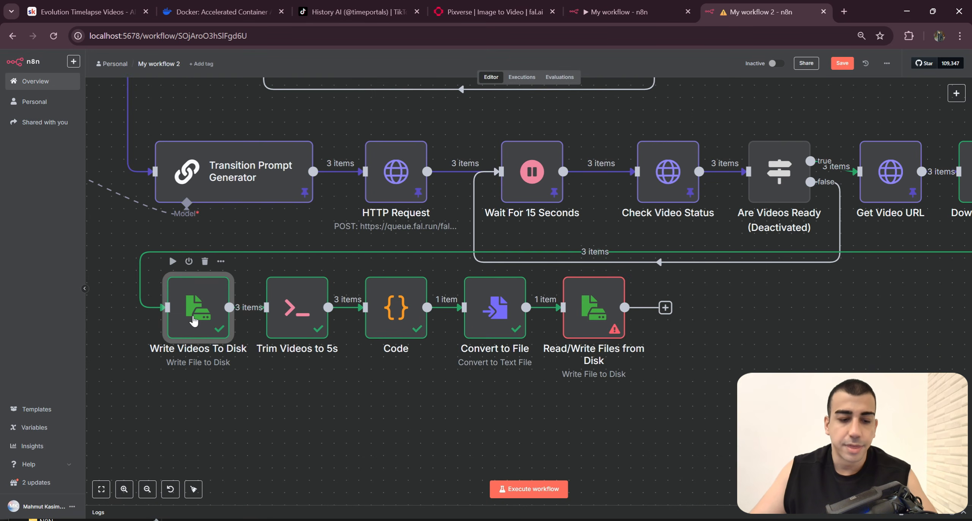
double_click(199, 303)
left_click(653, 72)
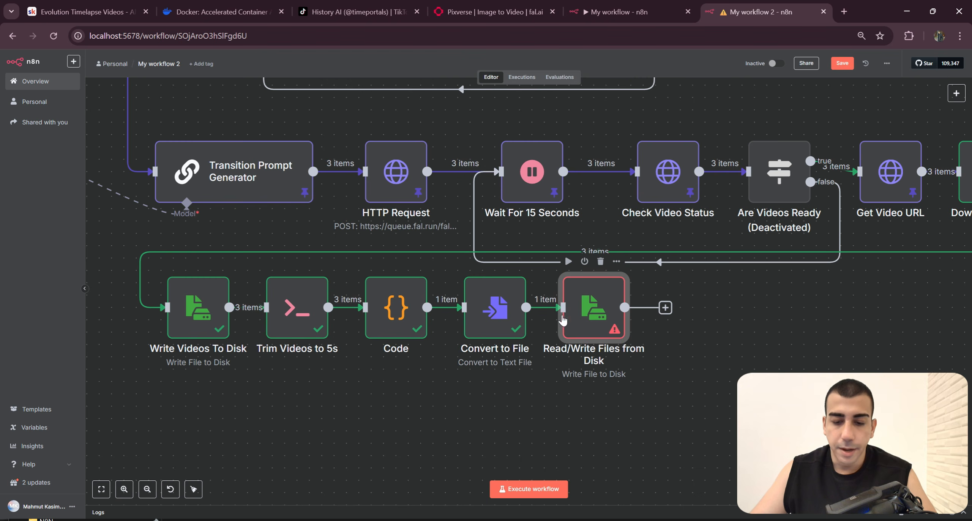
Step: Add a leading slash to the Read/Write Files from Disk path so it reads /data/shared/{{ $('Generate Directory Id').first().json.directory }}/videos.txt
double_click(593, 353)
left_click(465, 167)
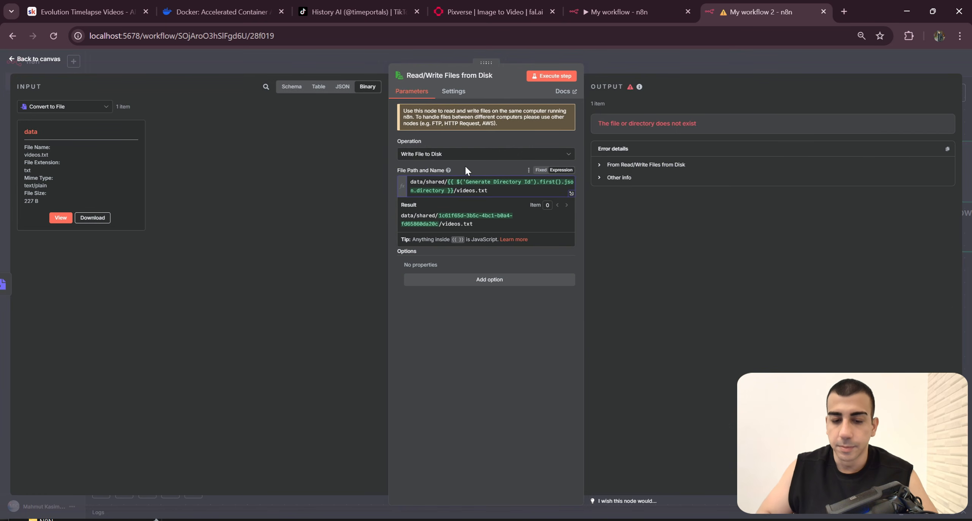
type("/")
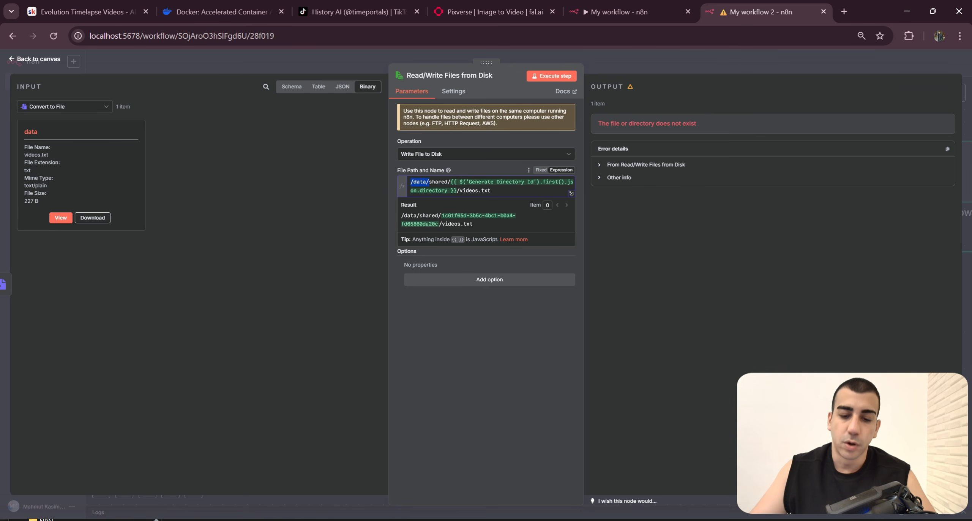
key("ctrl+a")
Step: Switch to File Explorer and delete the three trimmed videos and three original videos from the generated directory
key("alt+Tab")
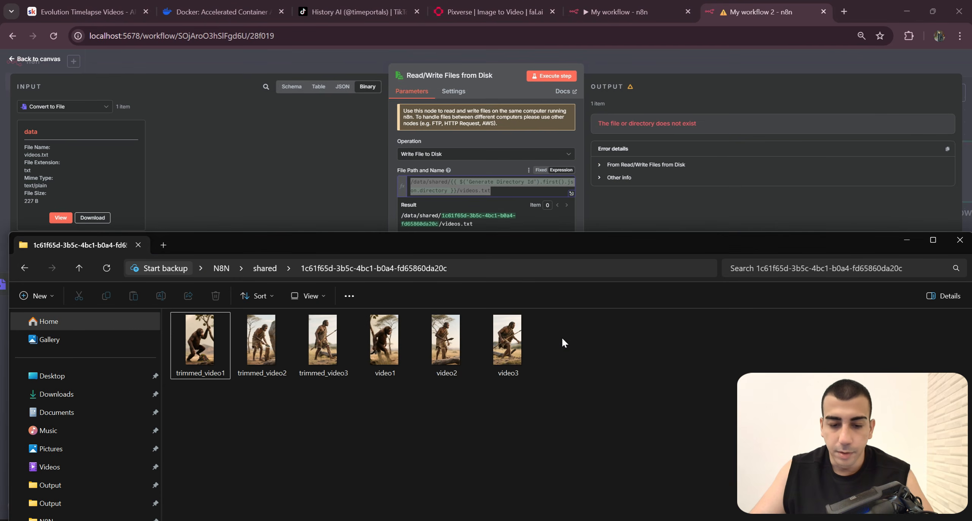
left_click_drag(652, 419, 203, 328)
left_click_drag(626, 428, 181, 345)
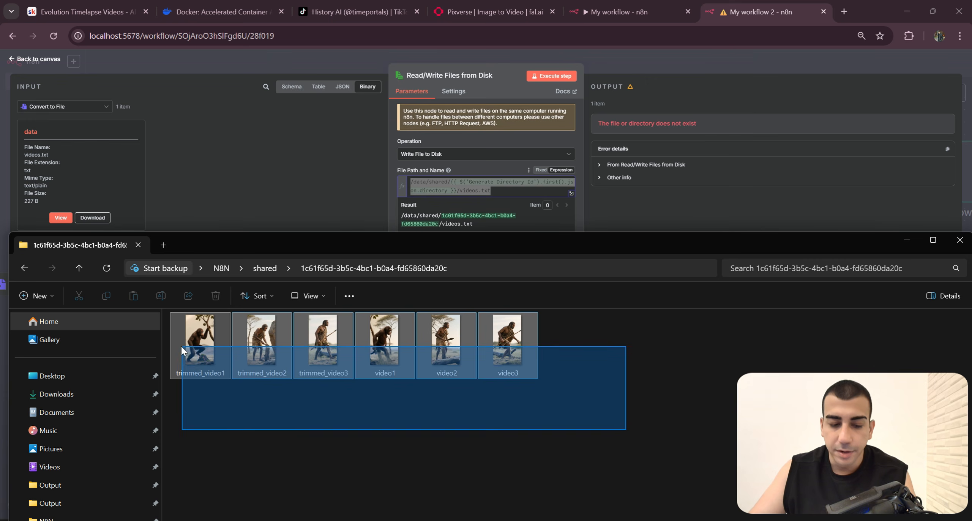
key("Delete")
Step: Go back to the n8n canvas and rerun My workflow 2 with the corrected path, following it through the final write node
left_click(664, 68)
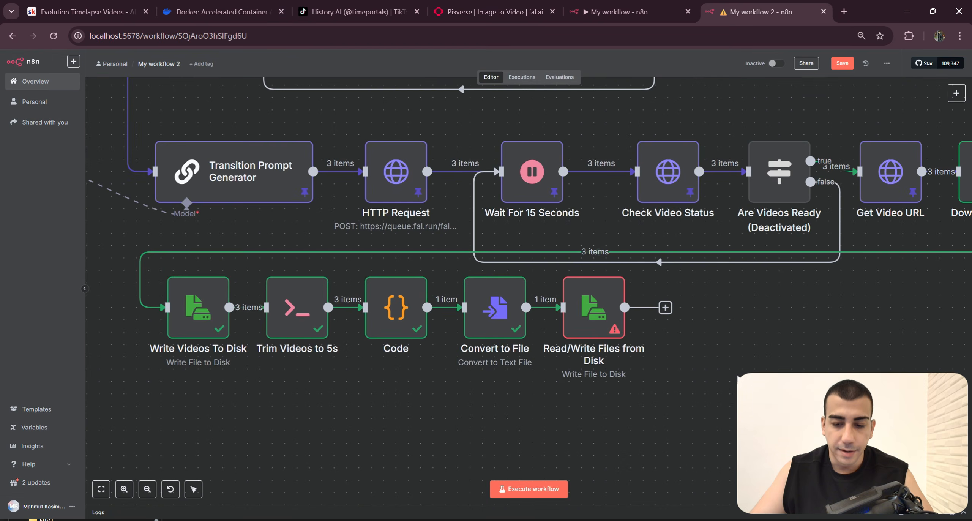
scroll(572, 302, "down", 5)
left_click(419, 191)
left_click_drag(623, 201, 553, 191)
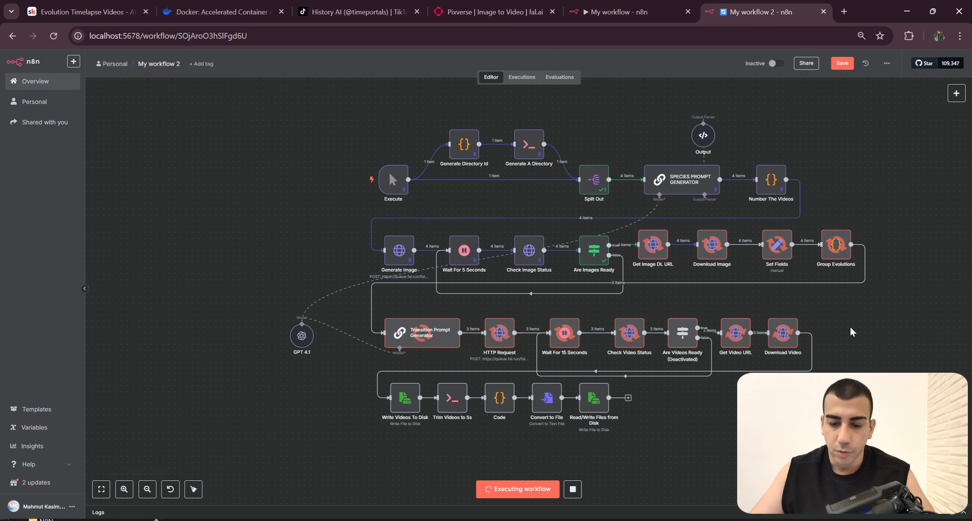
left_click_drag(763, 399, 682, 323)
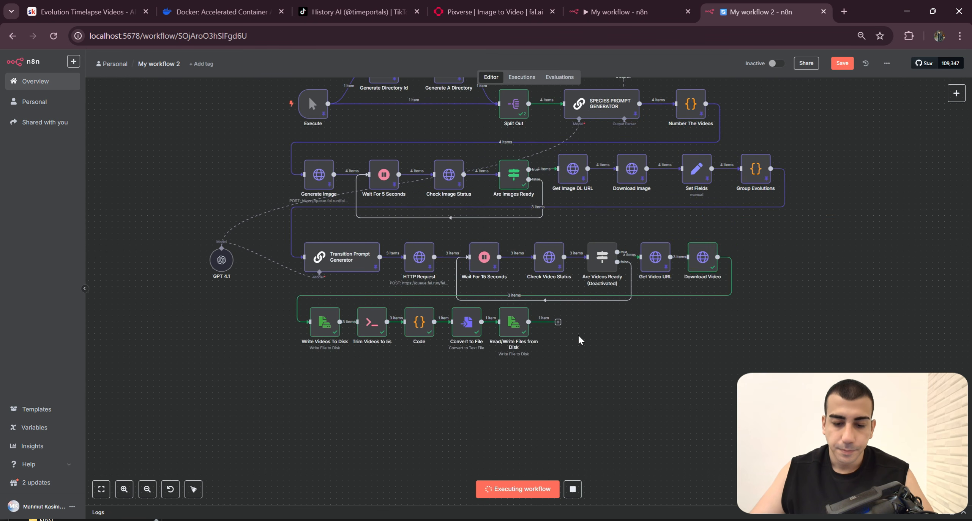
scroll(520, 378, "up", 3)
left_click_drag(520, 378, 624, 374)
Step: Switch to File Explorer and examine the trimmed videos and the videos text file in the generated directory
key("alt+Tab")
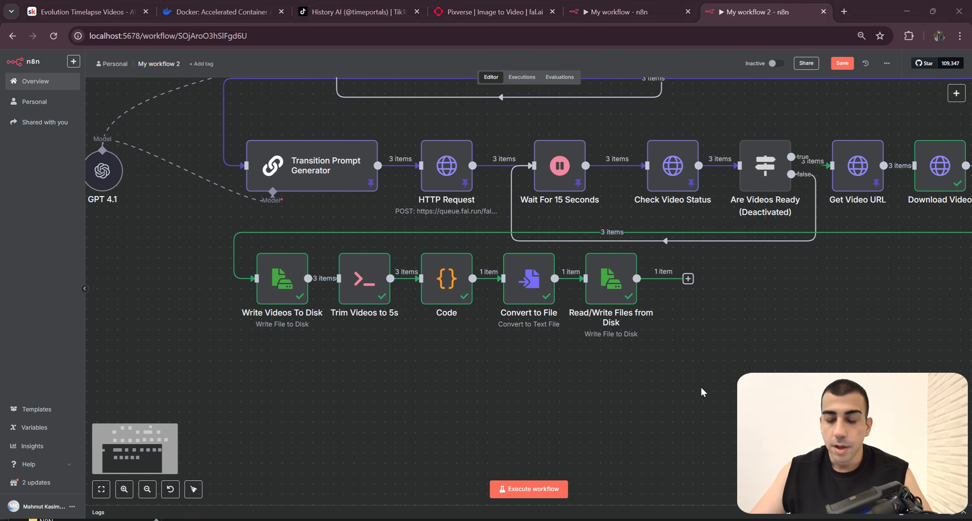
left_click_drag(590, 244, 681, 264)
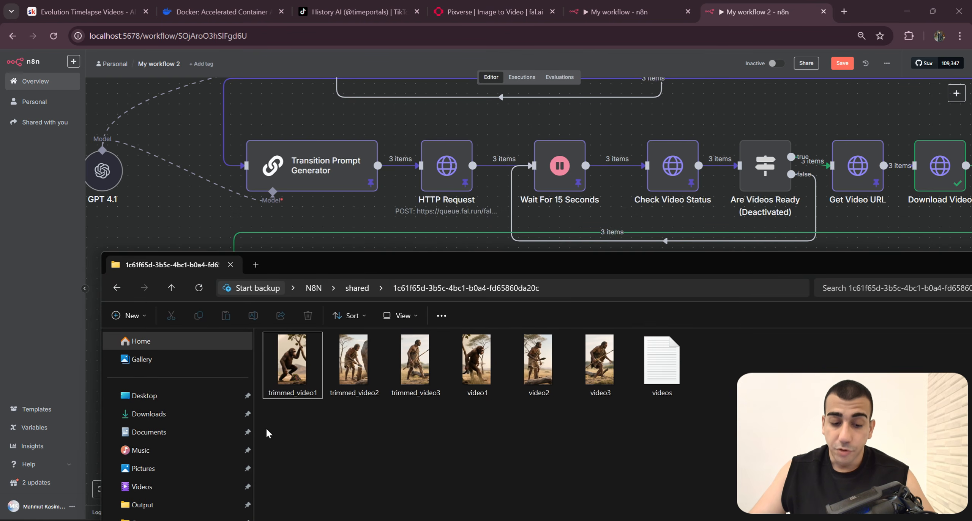
left_click_drag(262, 438, 418, 362)
left_click(477, 429)
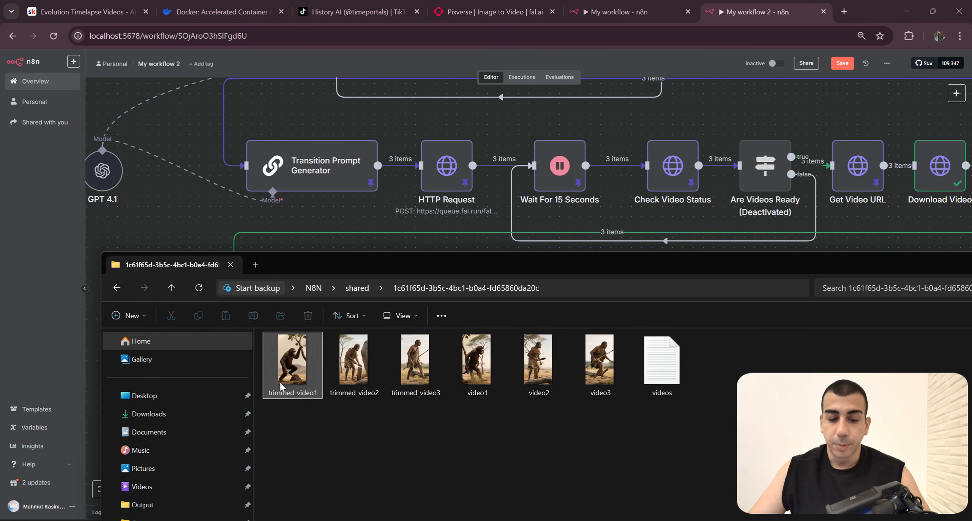
Step: Compare the original video1, video2 and video3 files in the generated directory with the Write Videos To Disk stage on the n8n canvas
left_click(416, 370)
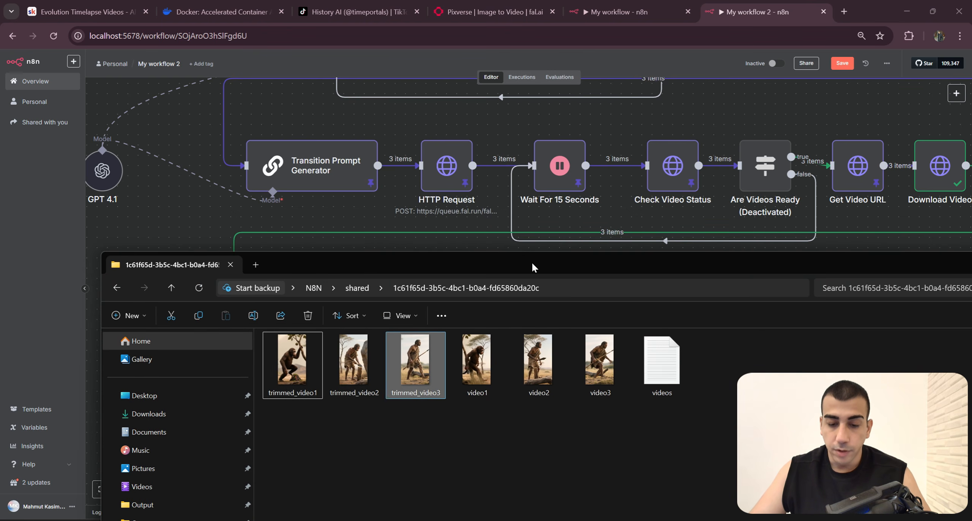
left_click_drag(532, 267, 455, 178)
left_click_drag(401, 341, 530, 291)
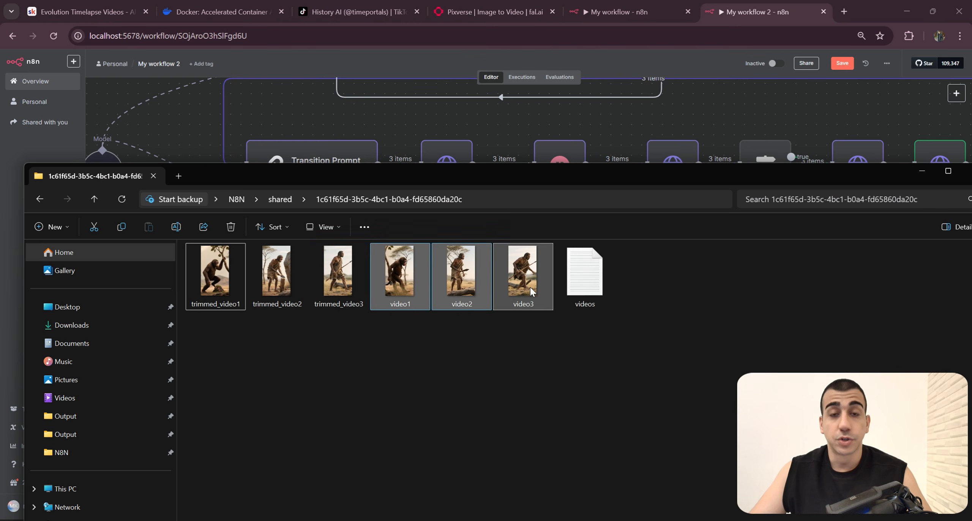
left_click(676, 123)
left_click_drag(949, 182, 718, 330)
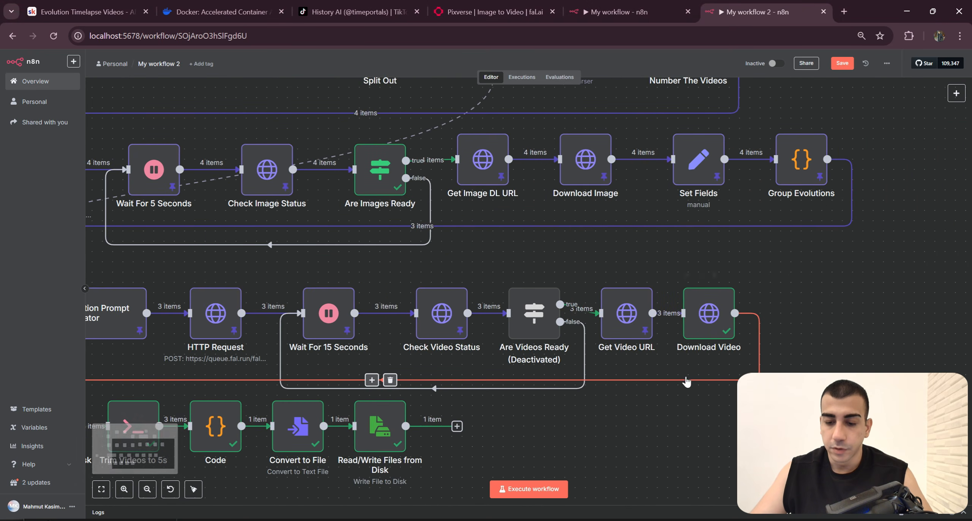
scroll(479, 404, "left", 9)
scroll(479, 404, "down", 3)
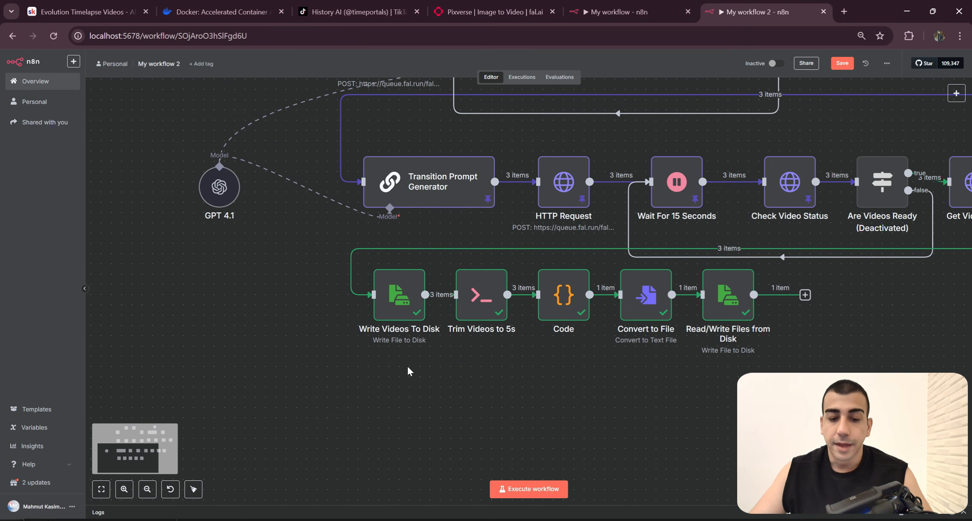
key("alt+Tab")
left_click_drag(549, 380, 374, 250)
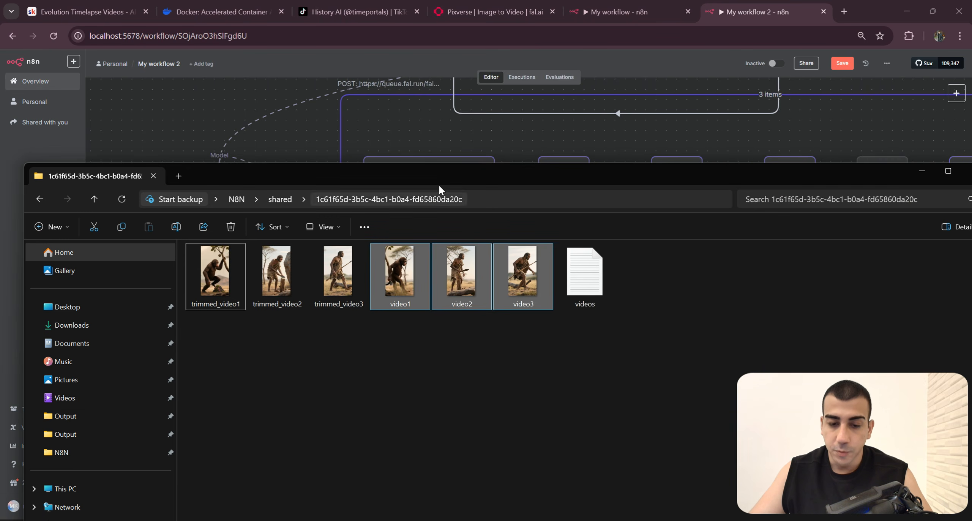
left_click_drag(447, 180, 403, 352)
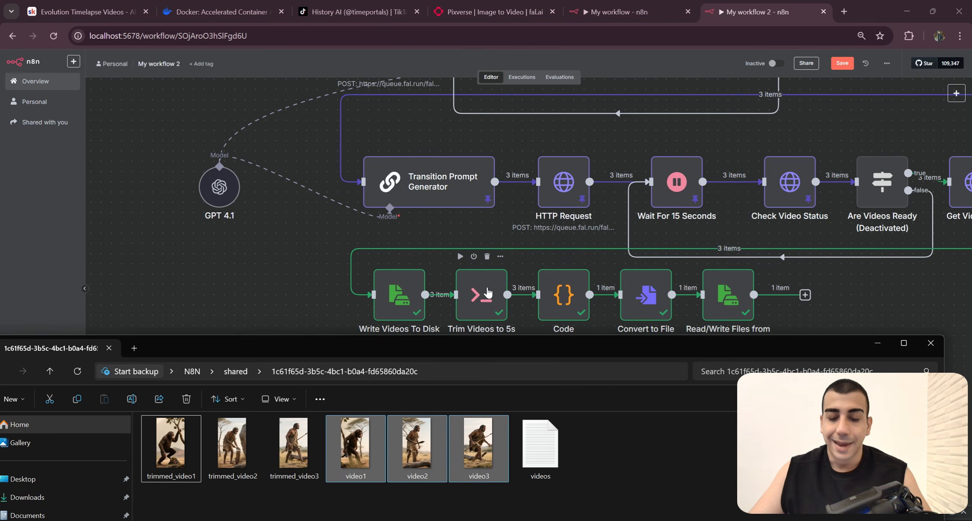
Step: Compare the three trimmed video files with the Trim Videos to 5s node in My workflow 2
scroll(494, 303, "down", 3)
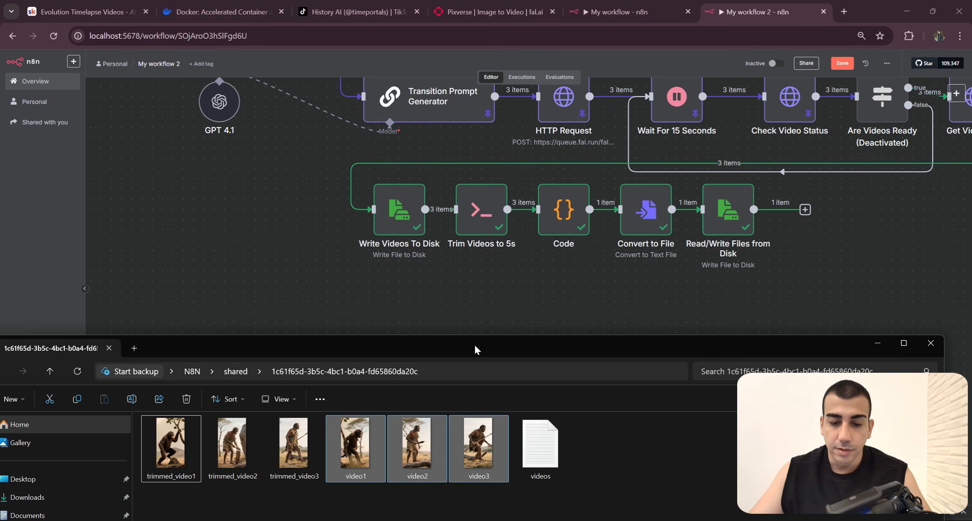
left_click_drag(472, 346, 523, 311)
left_click_drag(366, 511, 224, 409)
left_click_drag(586, 319, 580, 270)
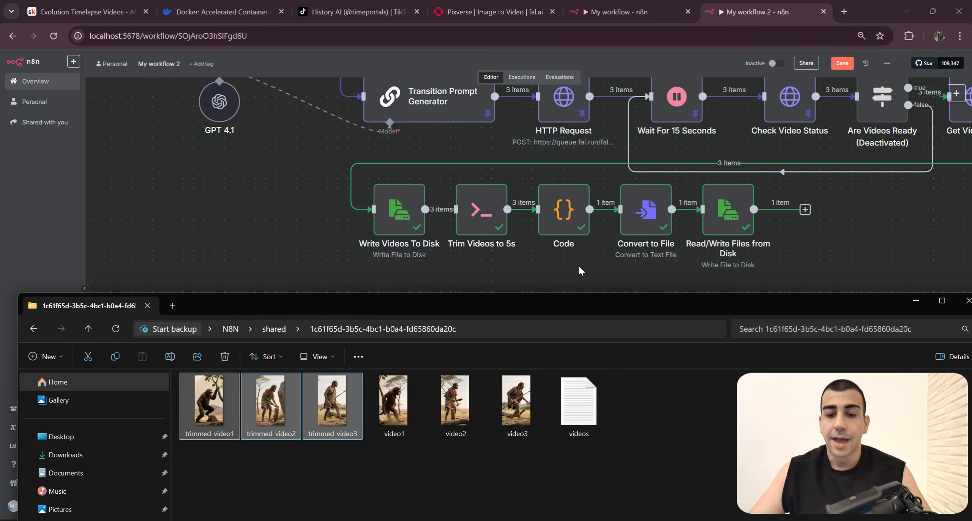
left_click_drag(710, 274, 677, 278)
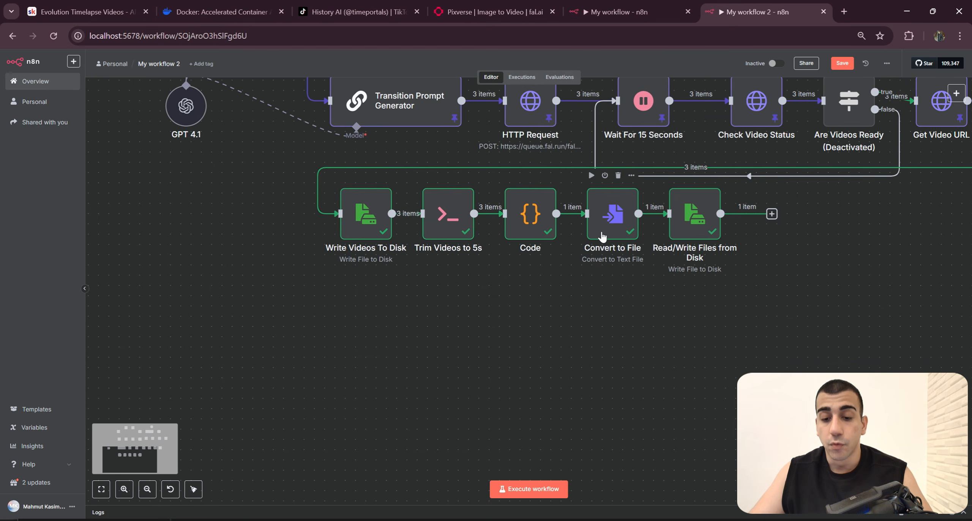
Step: Open videos.txt from the generated directory and examine the trimmed video paths it lists, comparing them with the files in the folder
key("alt+Tab")
left_click(585, 422)
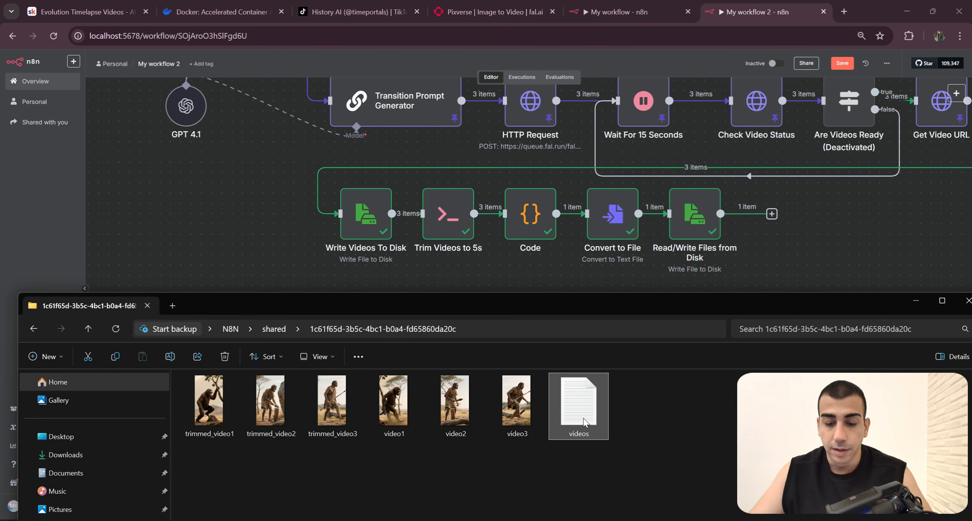
double_click(580, 419)
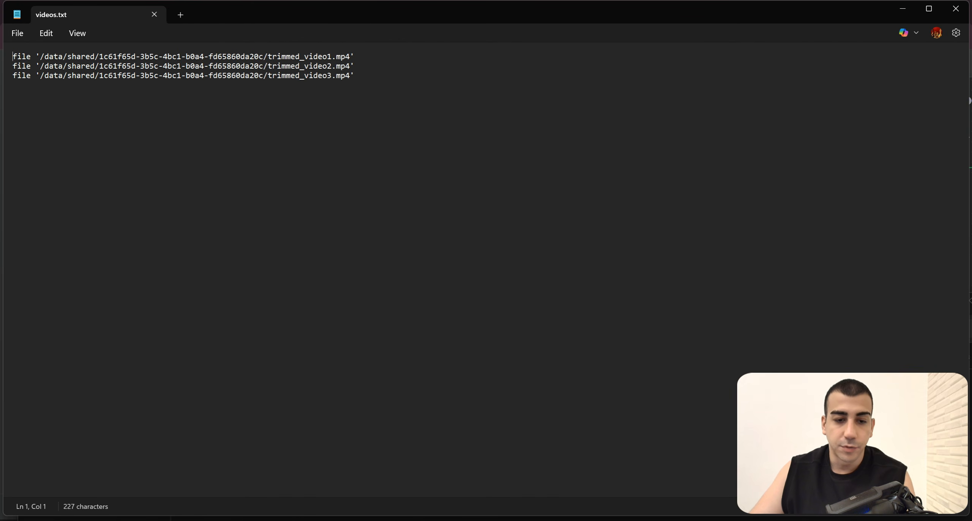
left_click_drag(376, 20, 571, 318)
left_click_drag(552, 365, 257, 356)
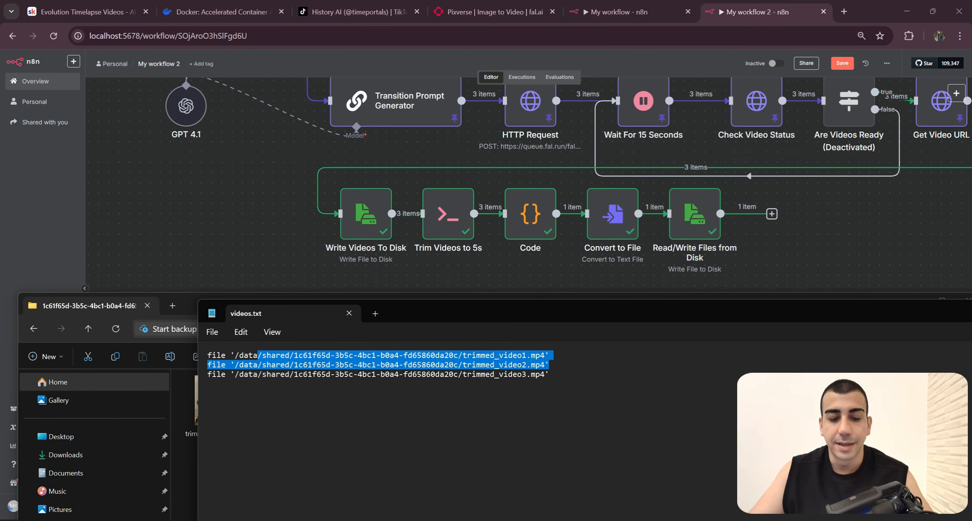
left_click(348, 374)
left_click_drag(549, 355, 212, 355)
mouse_move(549, 364)
left_mouse_down()
mouse_move(207, 364)
mouse_move(549, 374)
left_mouse_up()
triple_click(388, 374)
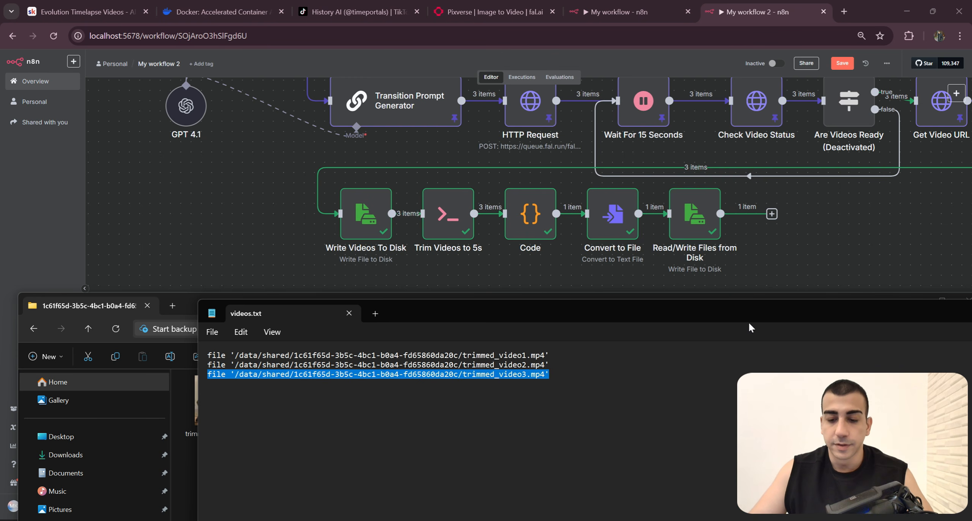
left_click_drag(749, 325, 673, 200)
left_click(916, 301)
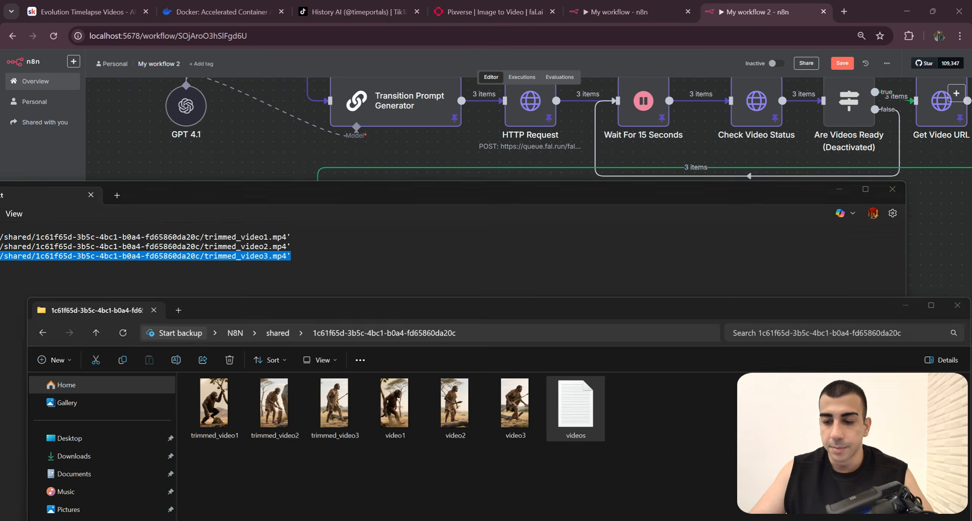
left_click_drag(294, 258, 54, 235)
left_click_drag(310, 193, 254, 205)
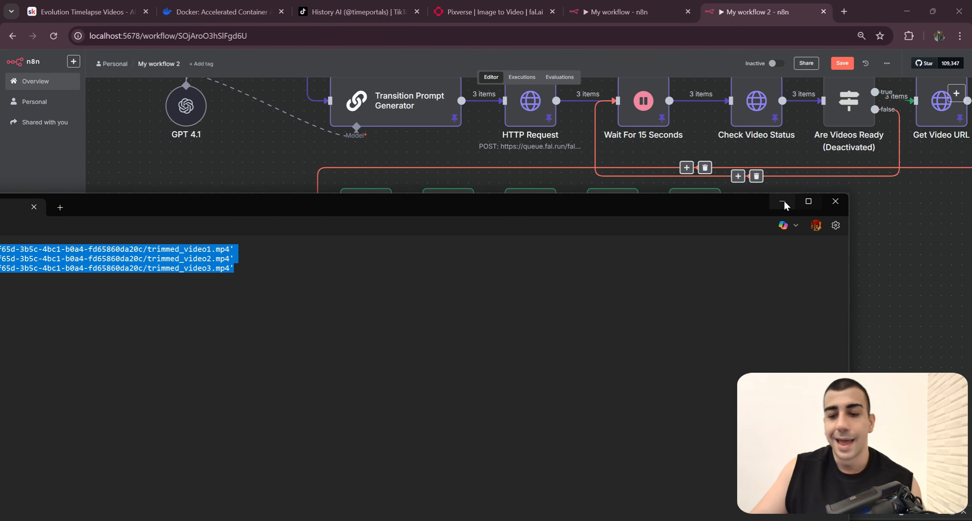
left_click(782, 203)
Step: Switch to the My workflow execution and open its Combine All Videos node to examine the command
left_click(622, 11)
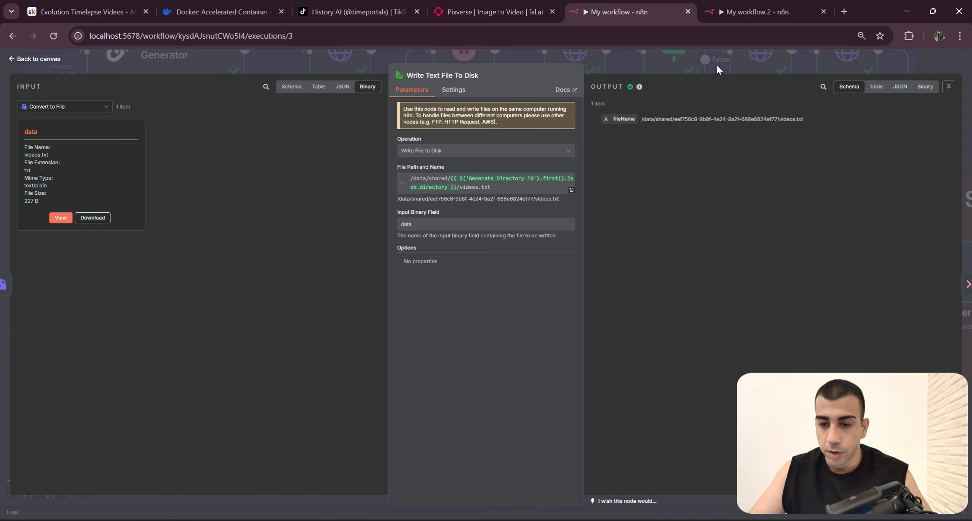
left_click(717, 65)
left_click_drag(740, 407, 655, 409)
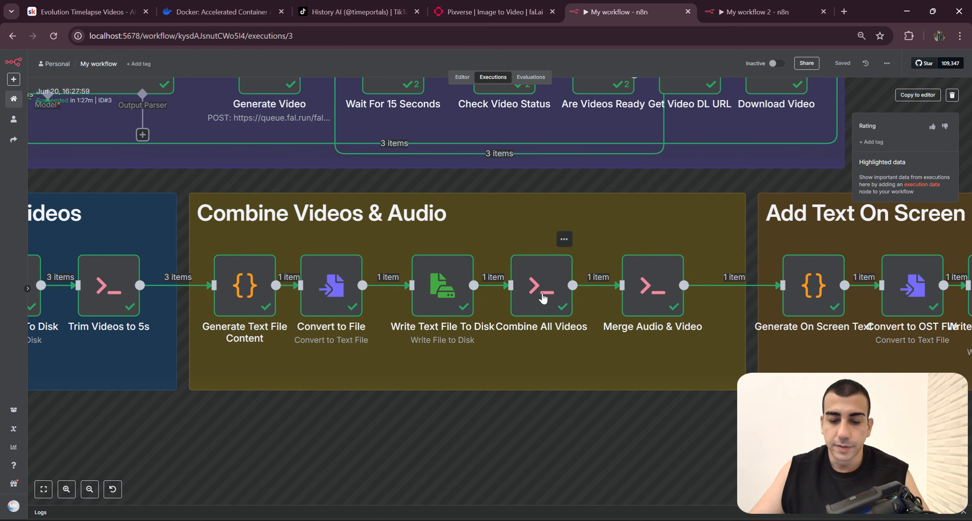
double_click(543, 298)
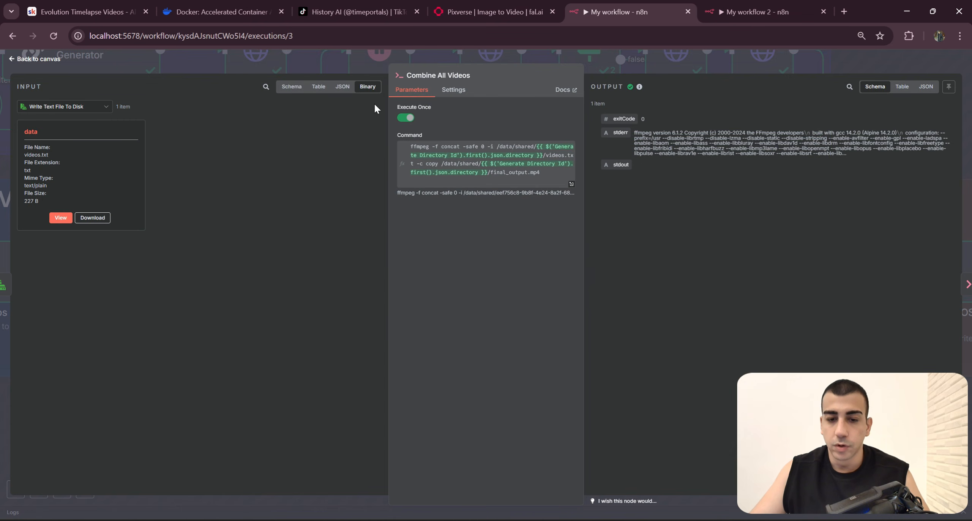
Step: Add an Execute Command node after Read/Write Files from Disk in My workflow 2
left_click(745, 12)
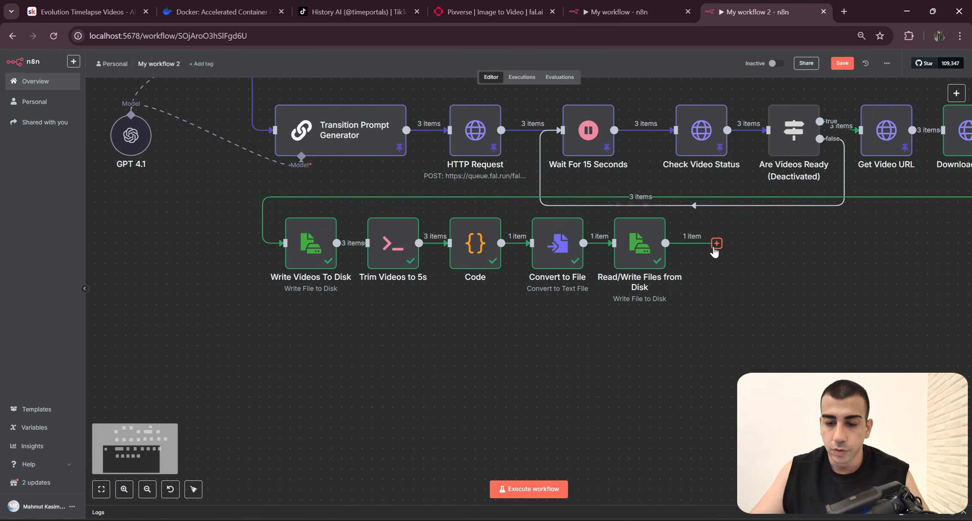
left_click(714, 246)
type("Execu")
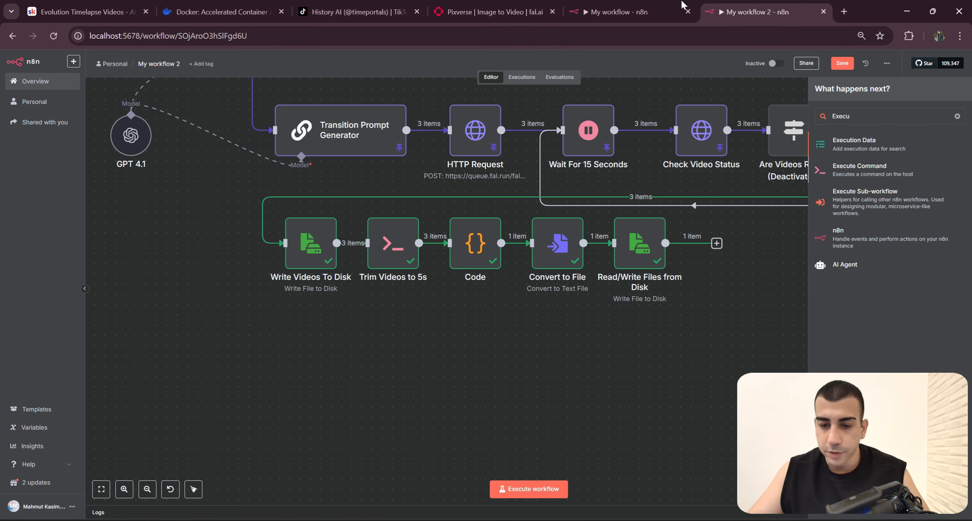
left_click(622, 12)
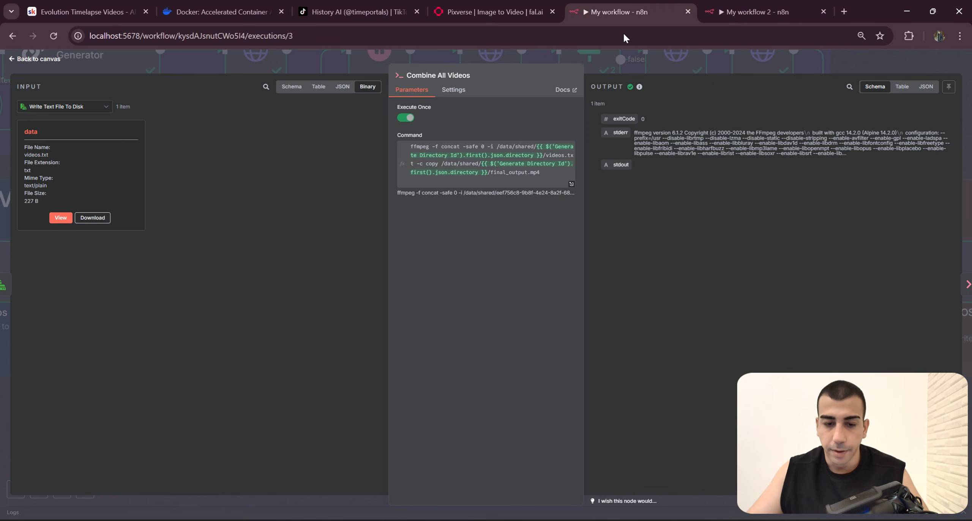
left_click(761, 12)
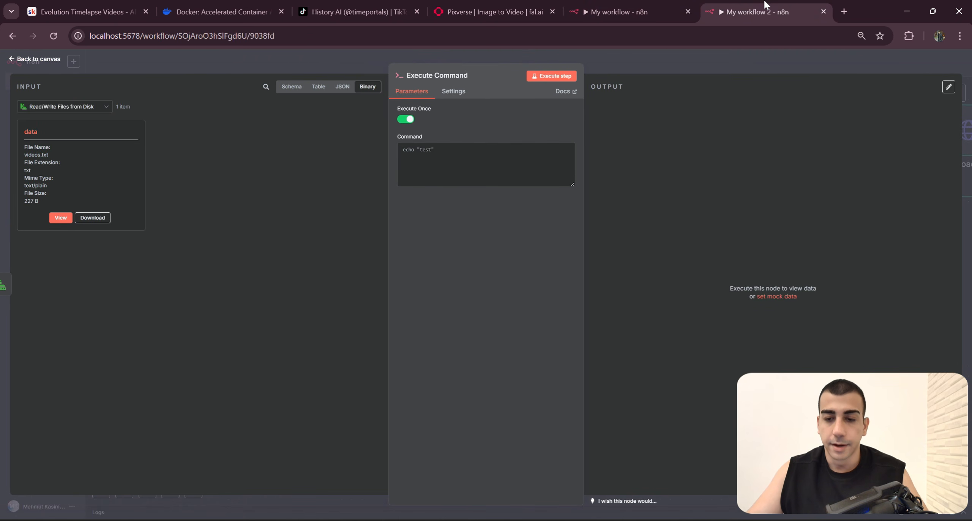
Step: Copy the ffmpeg concat command from My workflow's Combine All Videos node into the new Execute Command node, reading videos.txt and writing final_output.mp4
left_click(620, 11)
left_click(508, 169)
key("ctrl+a")
key("ctrl+c")
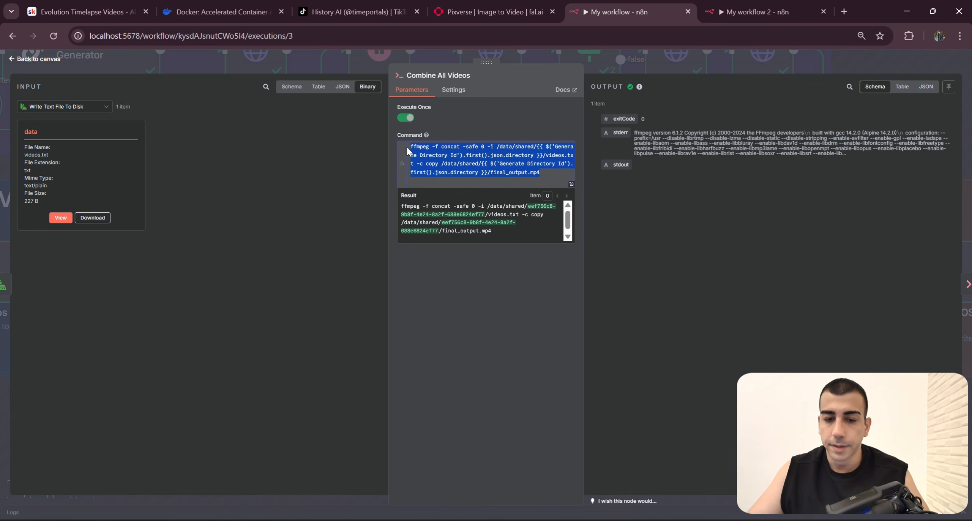
left_click(745, 5)
key("ctrl+v")
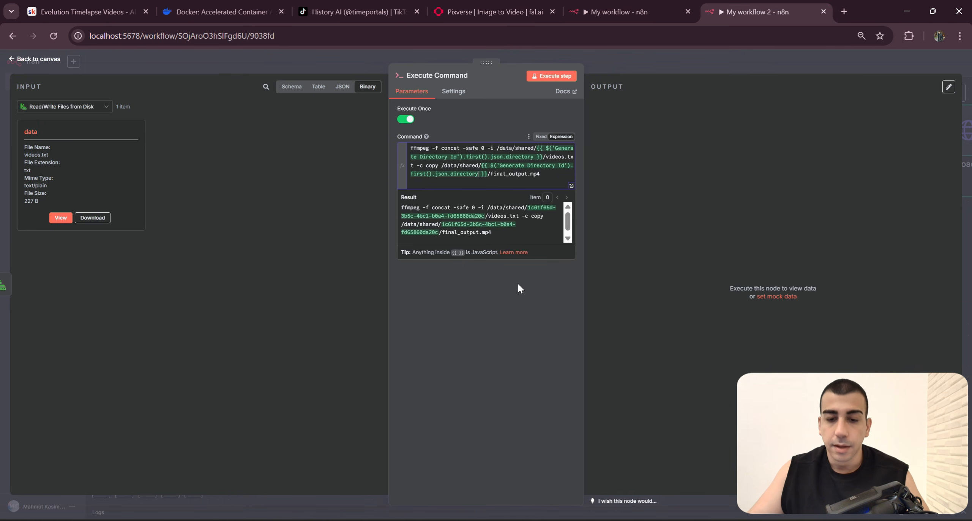
left_click(518, 284)
Step: Examine the ffmpeg command's concat option, the videos.txt input path and the final_output.mp4 output path
left_click_drag(546, 175, 375, 139)
left_click(509, 292)
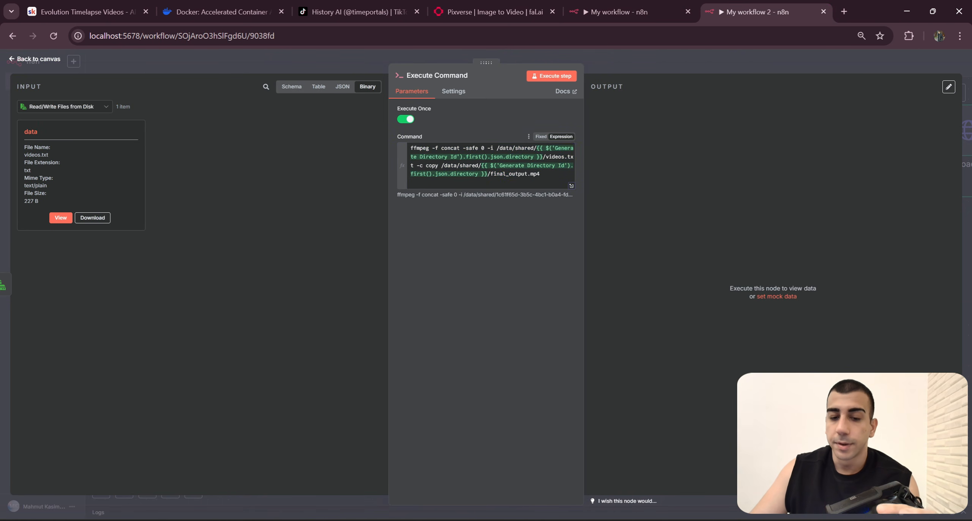
left_click_drag(444, 149, 457, 149)
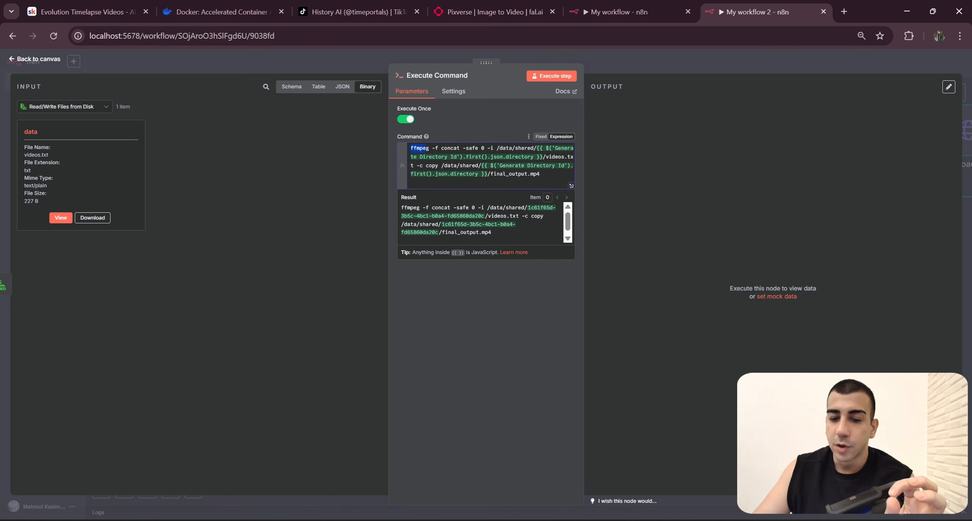
left_click_drag(426, 148, 546, 156)
left_click(546, 157)
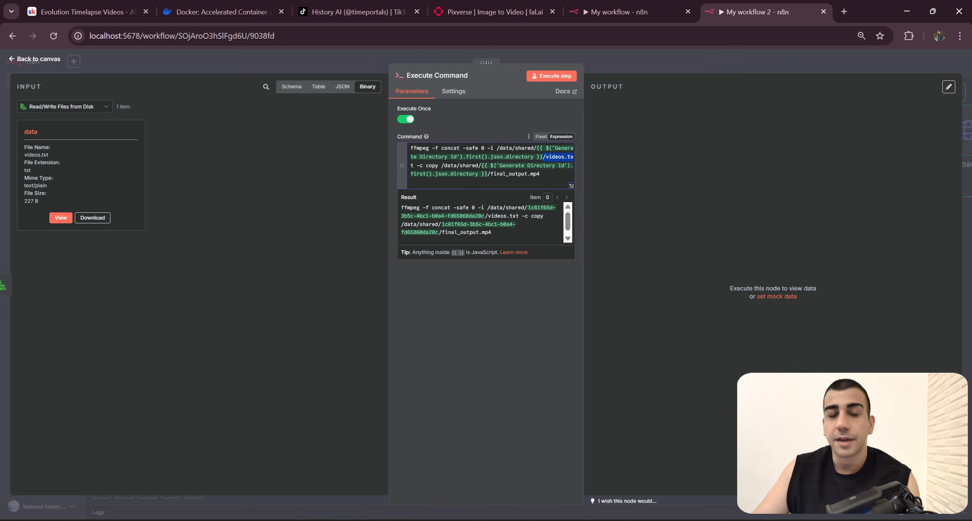
left_click_drag(438, 166, 488, 174)
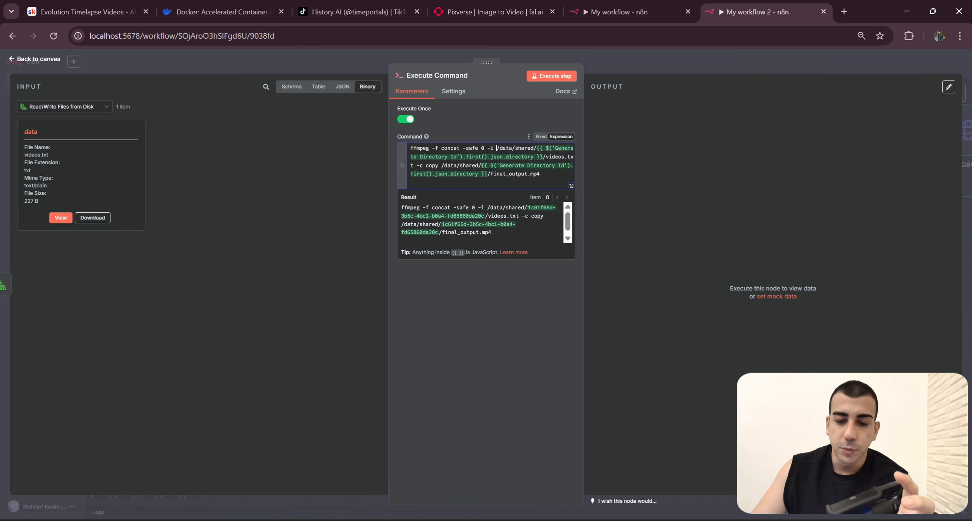
left_click_drag(496, 148, 545, 156)
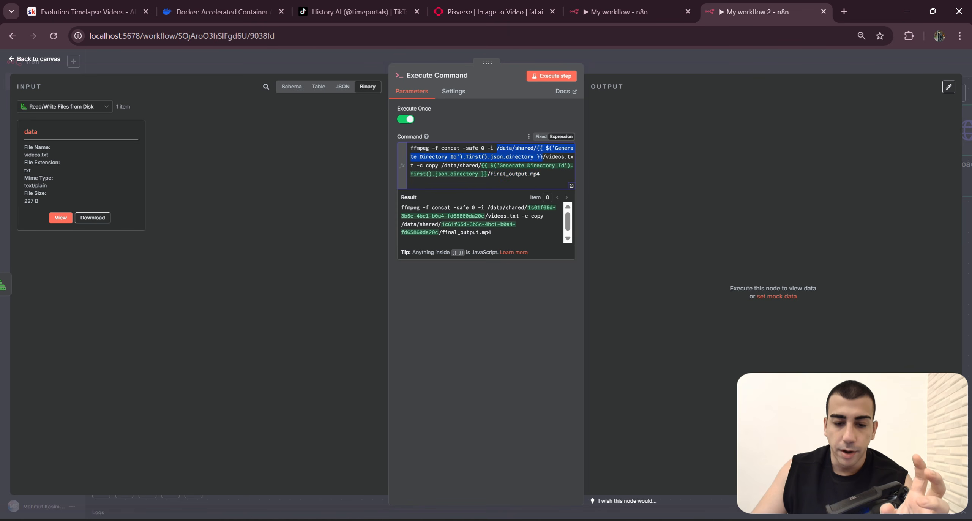
left_click_drag(441, 165, 579, 170)
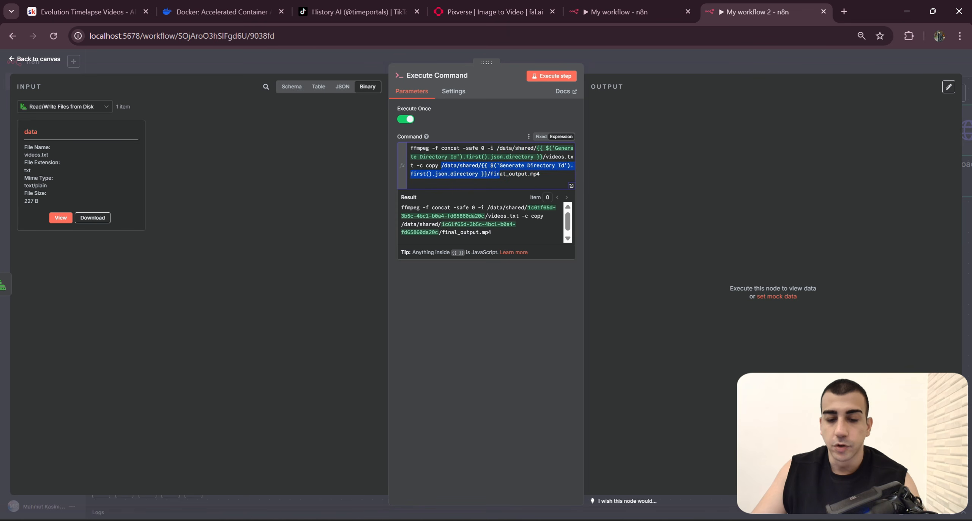
left_click(488, 174)
mouse_move(441, 166)
left_mouse_down()
mouse_move(539, 173)
mouse_move(440, 166)
left_mouse_up()
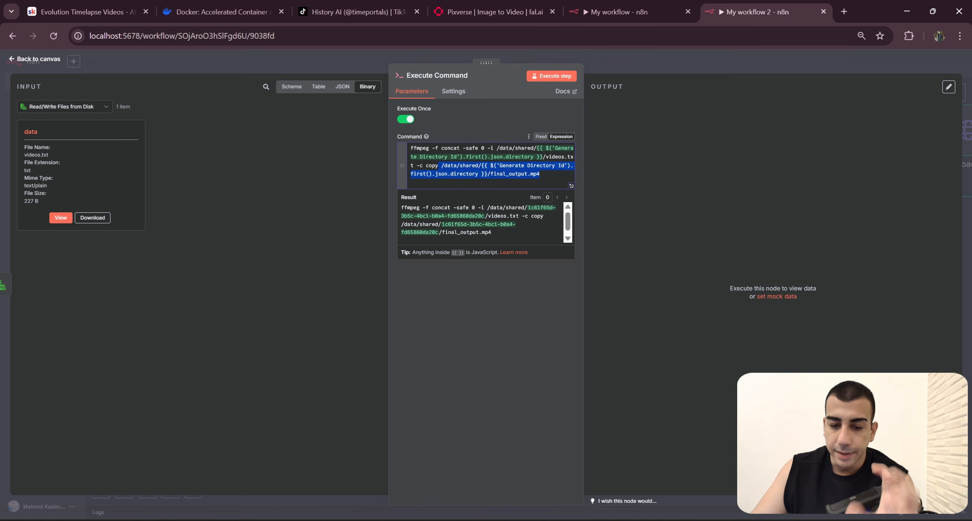
left_click_drag(573, 156, 570, 157)
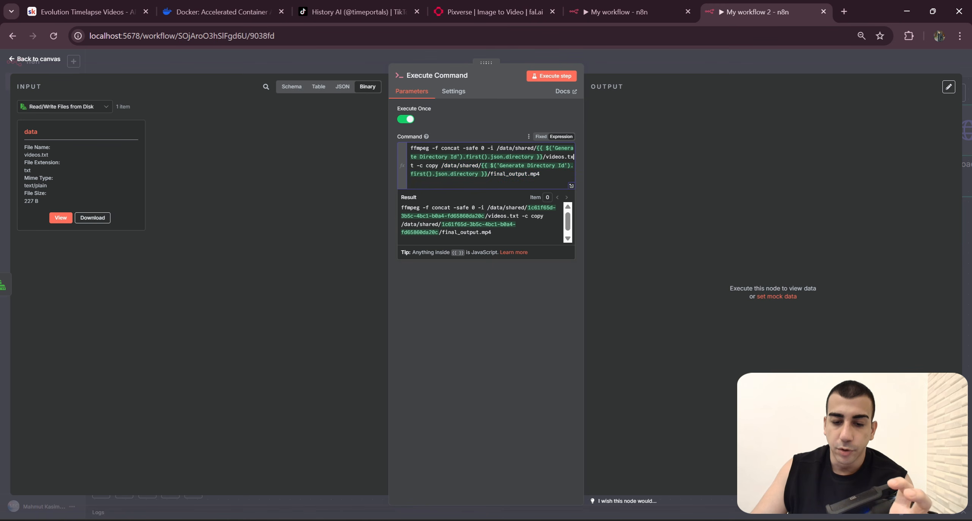
left_click_drag(494, 148, 574, 156)
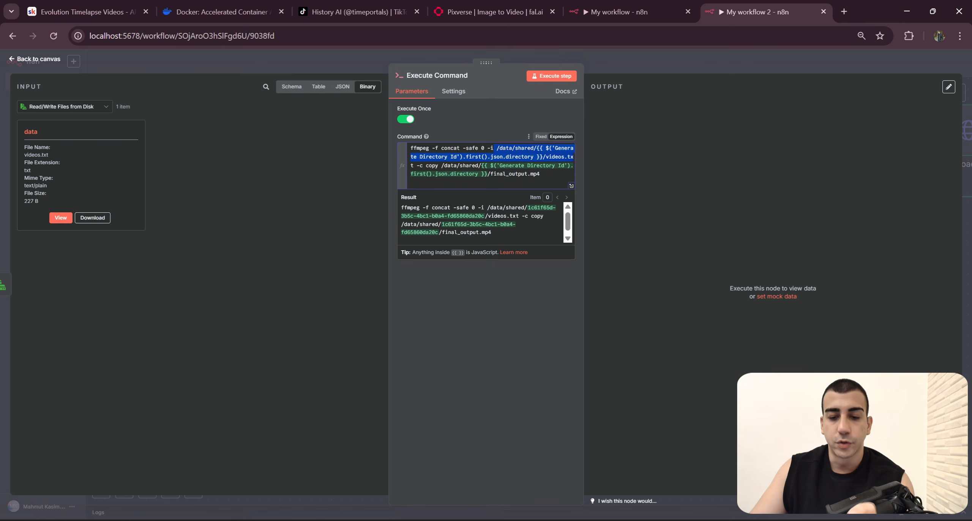
left_click_drag(414, 166, 497, 148)
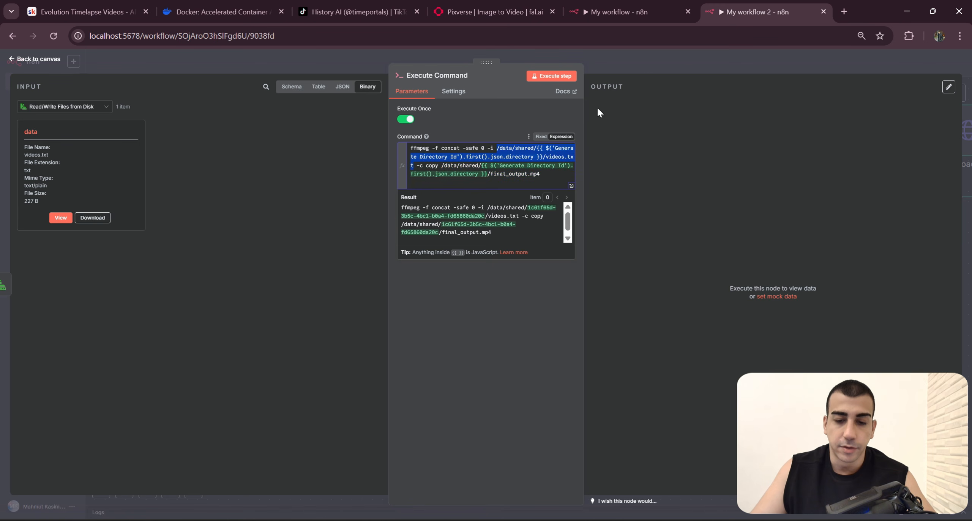
Step: Return to the canvas and rename the Execute Command node as Combine All Videos
left_click(671, 69)
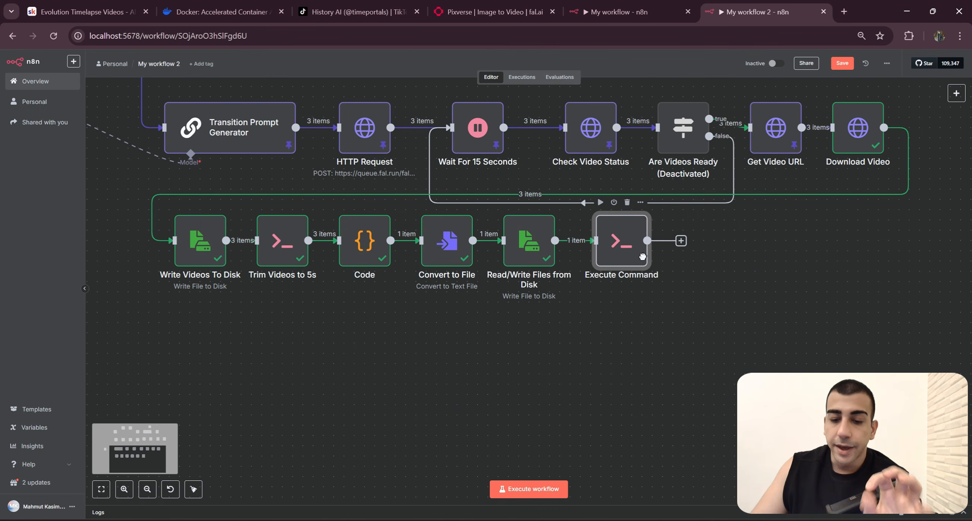
left_click(615, 11)
left_click(756, 12)
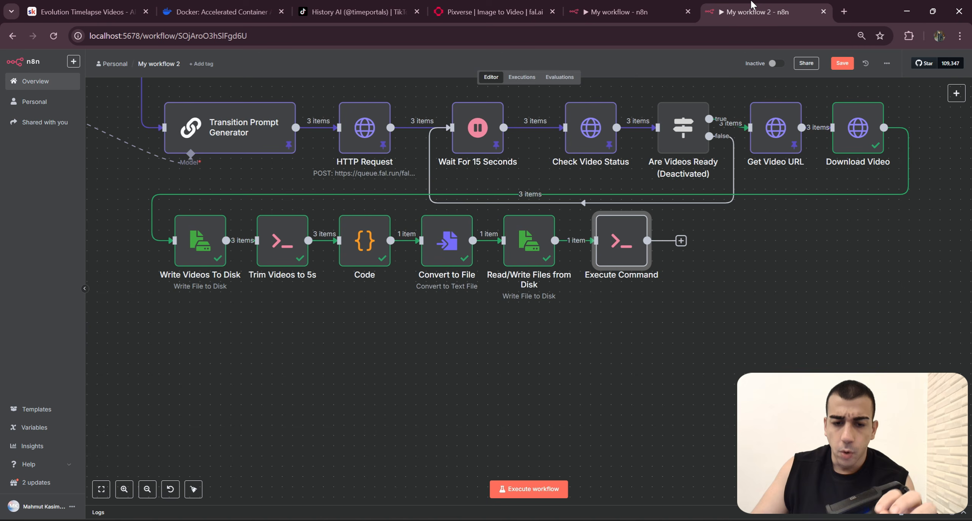
right_click(612, 267)
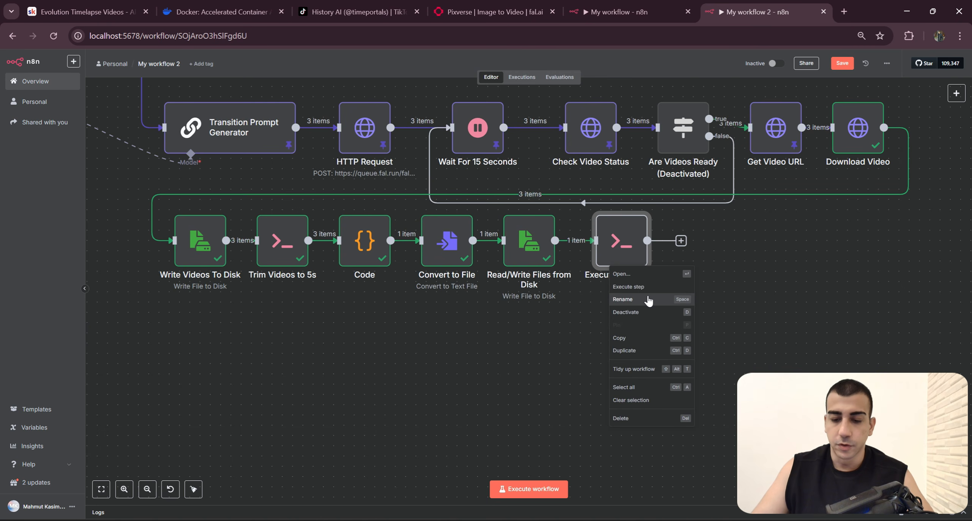
left_click(648, 299)
type("Combv")
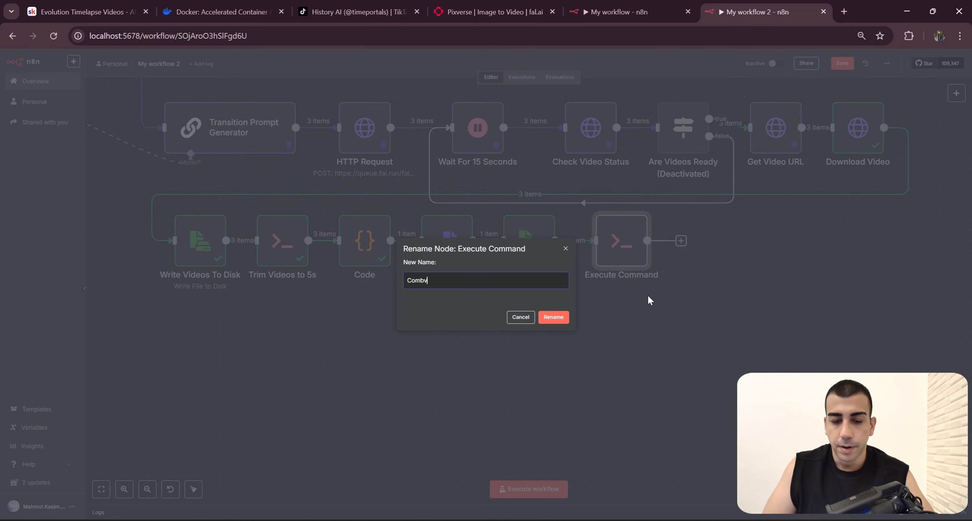
key("Return")
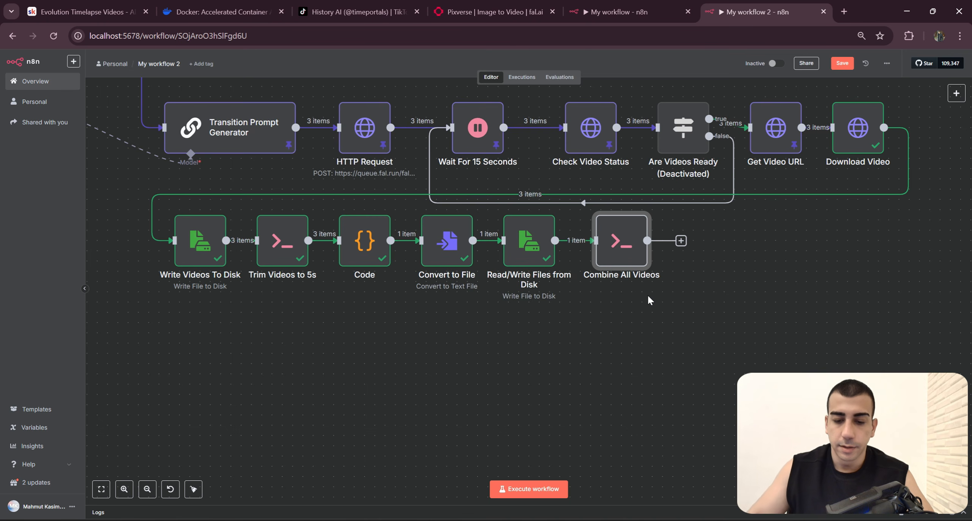
Step: Switch to the My workflow execution and examine the Merge Audio & Video node following Combine All Videos
left_click_drag(647, 296, 598, 293)
left_click(640, 9)
left_click(709, 71)
left_click_drag(696, 298, 631, 297)
left_click_drag(649, 385, 599, 388)
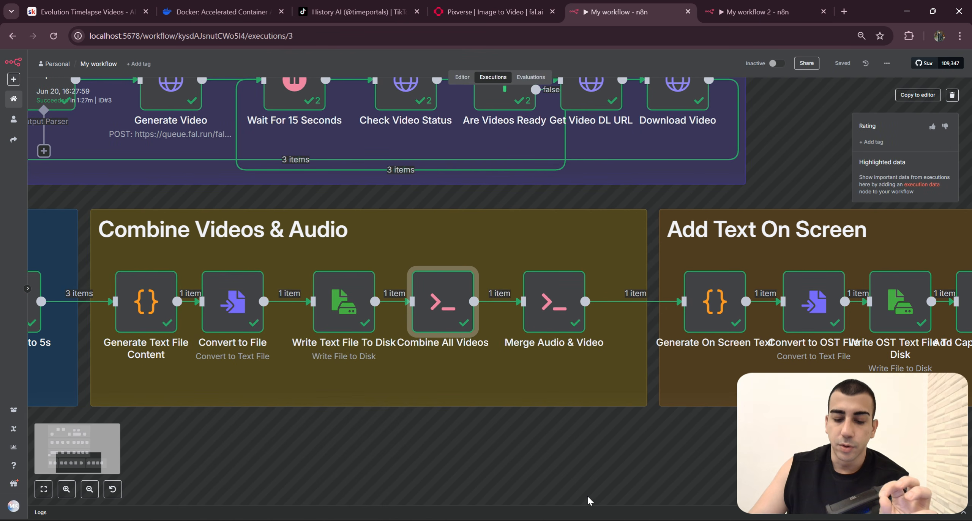
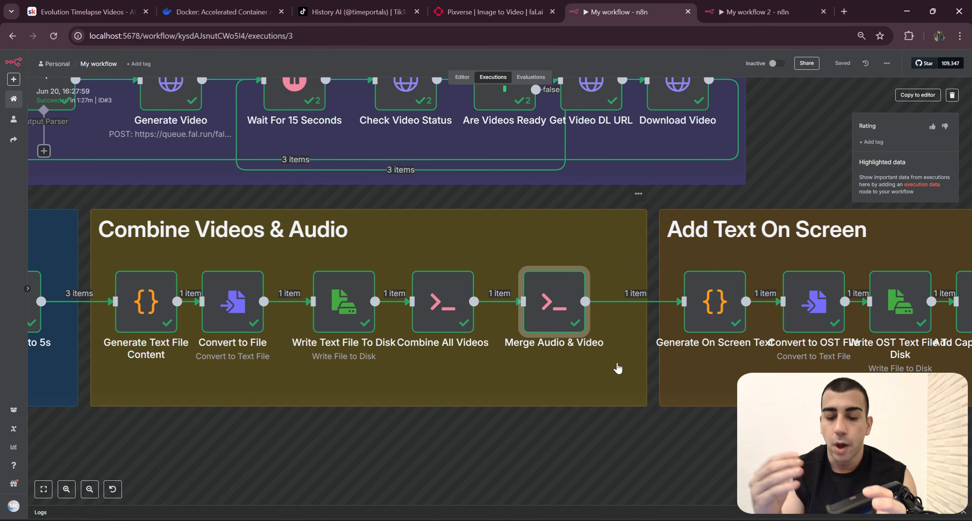
Step: Return to My workflow 2, switch to File Explorer and locate the audio file in the shared folder
left_click(759, 11)
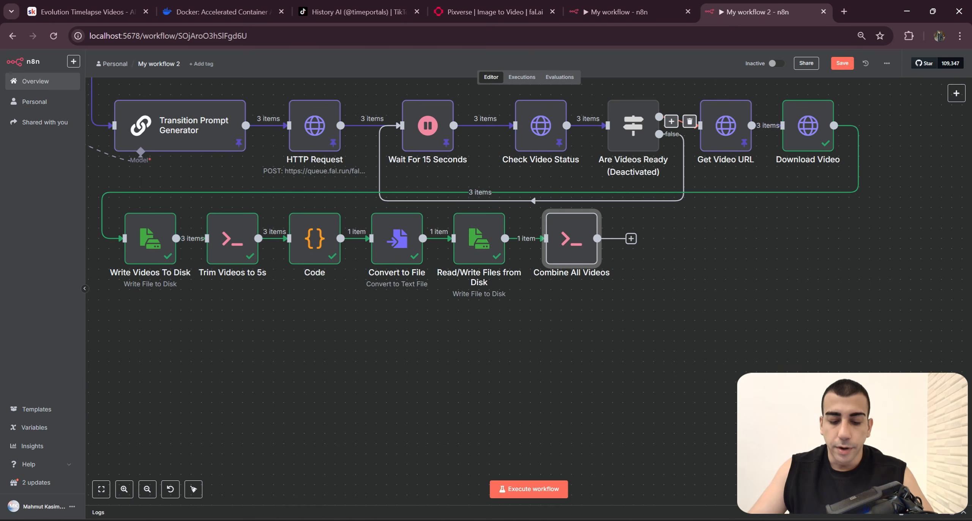
left_click(453, 520)
left_click(510, 485)
left_click_drag(413, 303, 488, 99)
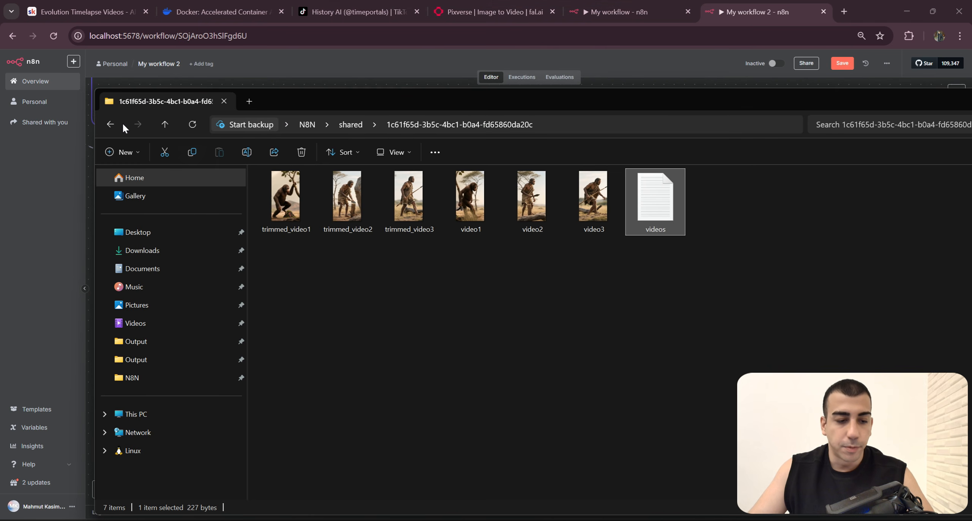
left_click(110, 125)
left_click_drag(306, 257, 287, 241)
left_click(338, 249)
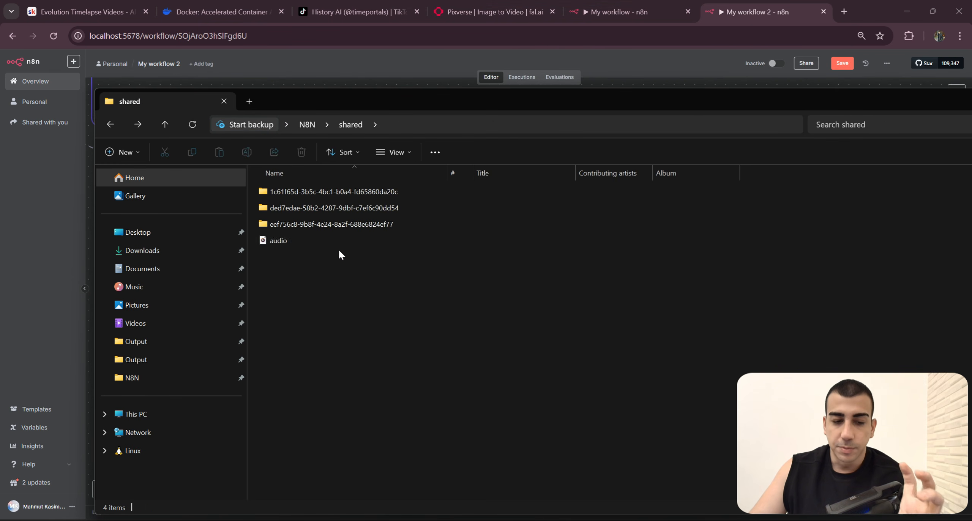
left_click(300, 240)
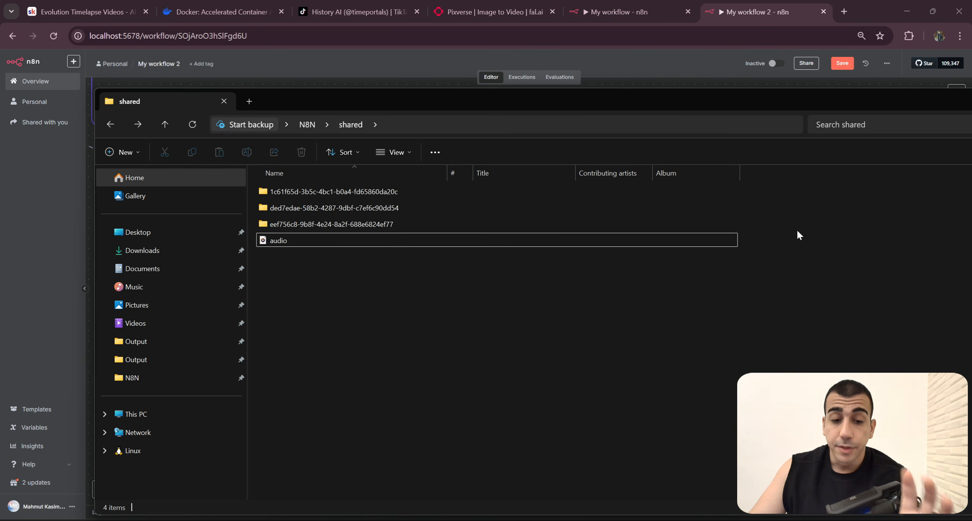
Step: Examine the audio file's location alongside the three run folders in shared, and return to the workflow canvas
left_click_drag(796, 229, 347, 182)
left_click(323, 242)
left_click_drag(772, 234, 391, 186)
left_click(467, 265)
left_click_drag(774, 231, 380, 183)
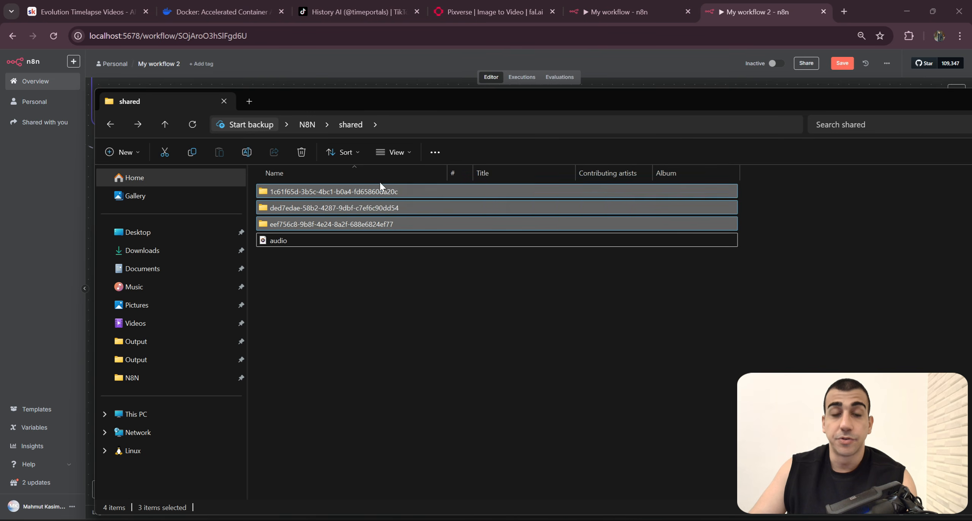
left_click(421, 293)
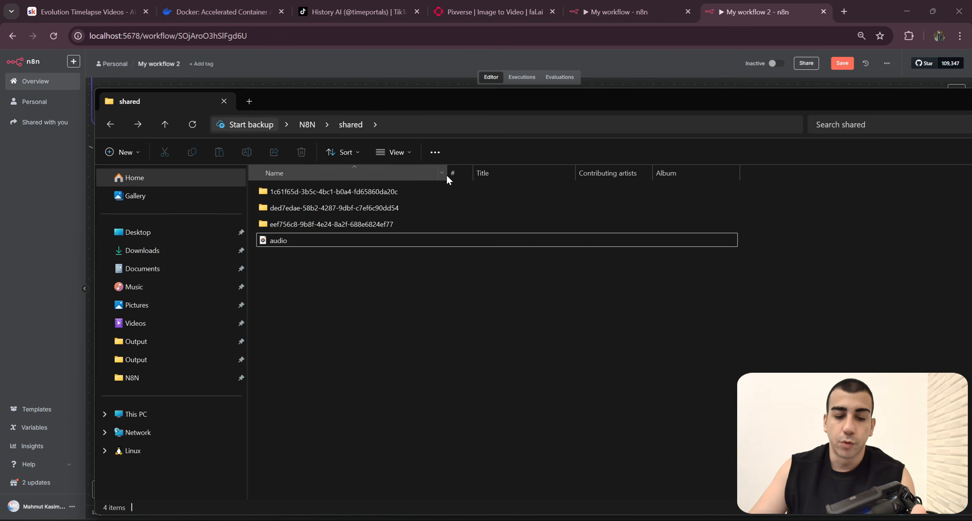
left_click_drag(607, 98, 570, 82)
left_click(257, 227)
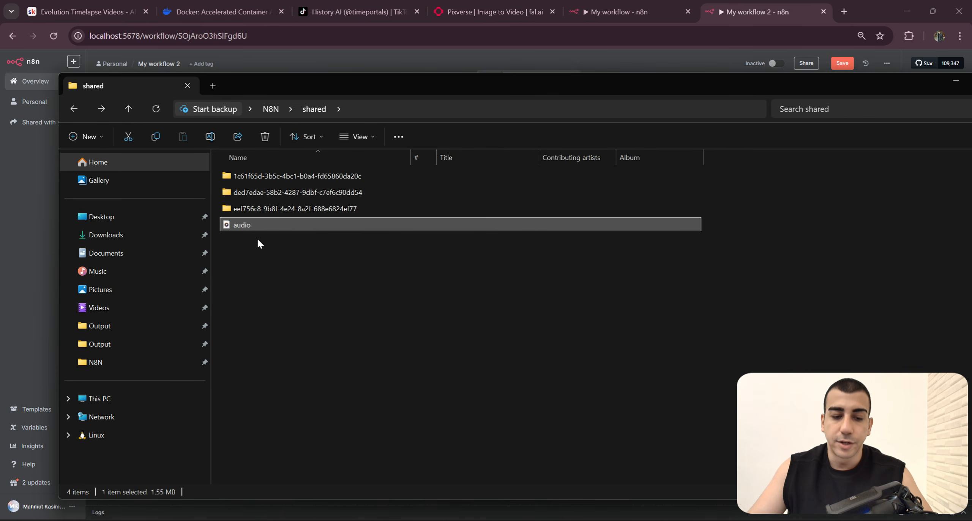
left_click(955, 80)
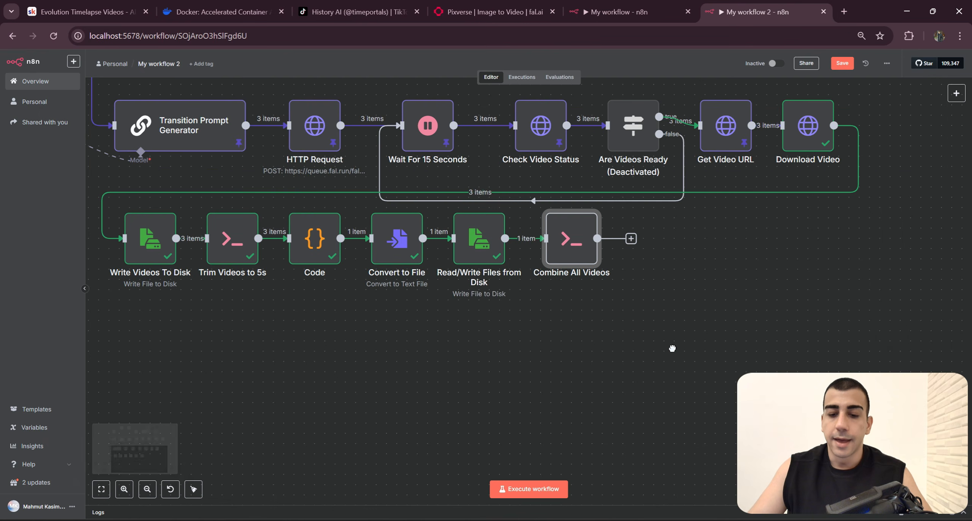
Step: Copy the full ffmpeg command from the Merge Audio & Video node in the My workflow execution
left_click(627, 14)
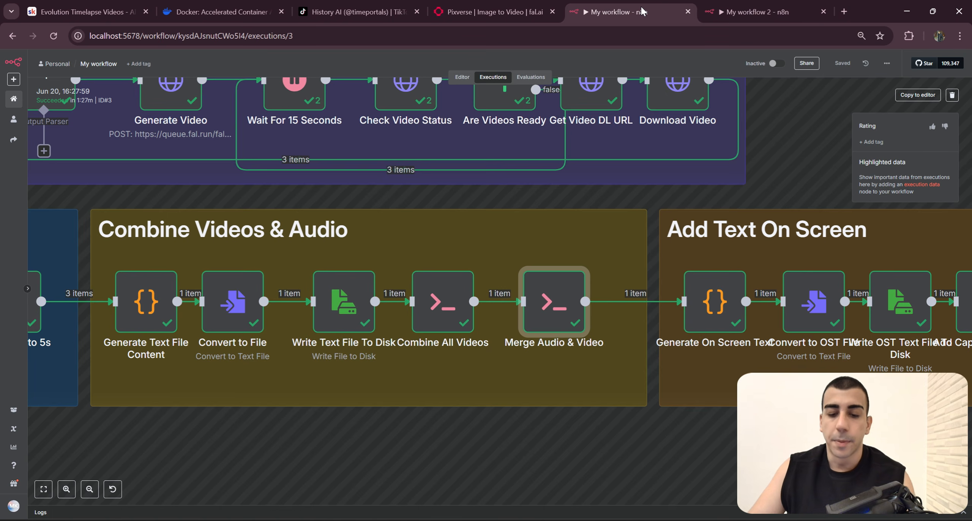
left_click_drag(641, 423, 635, 421)
double_click(522, 325)
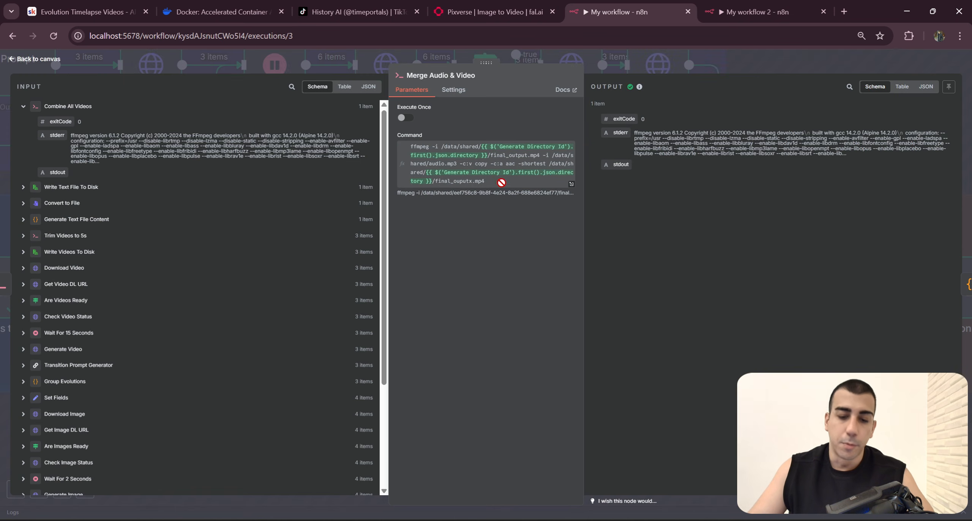
left_click(536, 183)
key("ctrl+a")
key("ctrl+c")
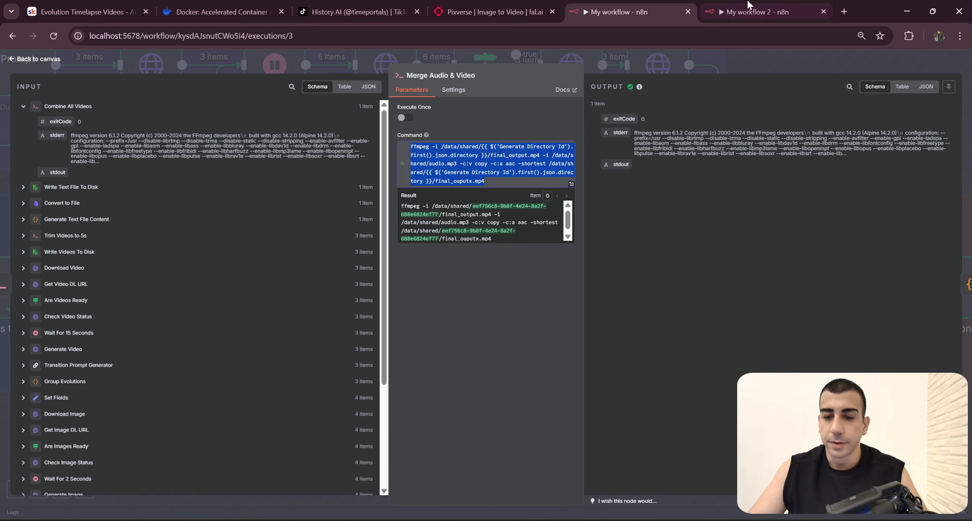
Step: Add an Execute Command node after Combine All Videos in My workflow 2 and paste the copied ffmpeg command into it
left_click(764, 18)
key("Tab")
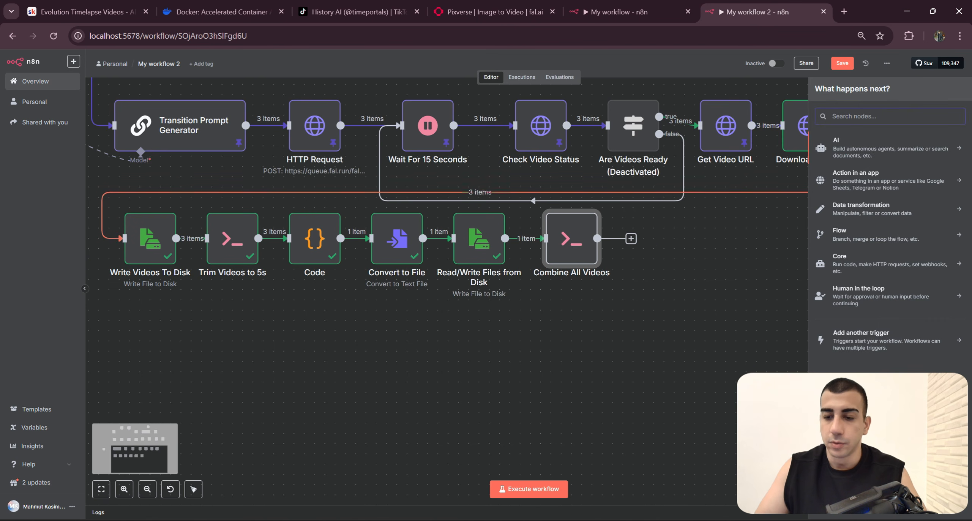
type("Execu")
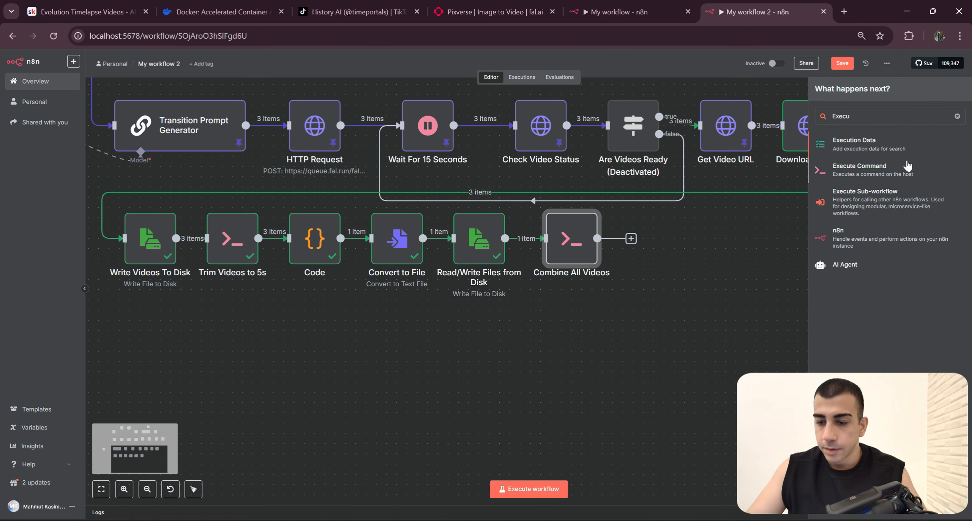
left_click(907, 166)
key("ctrl+v")
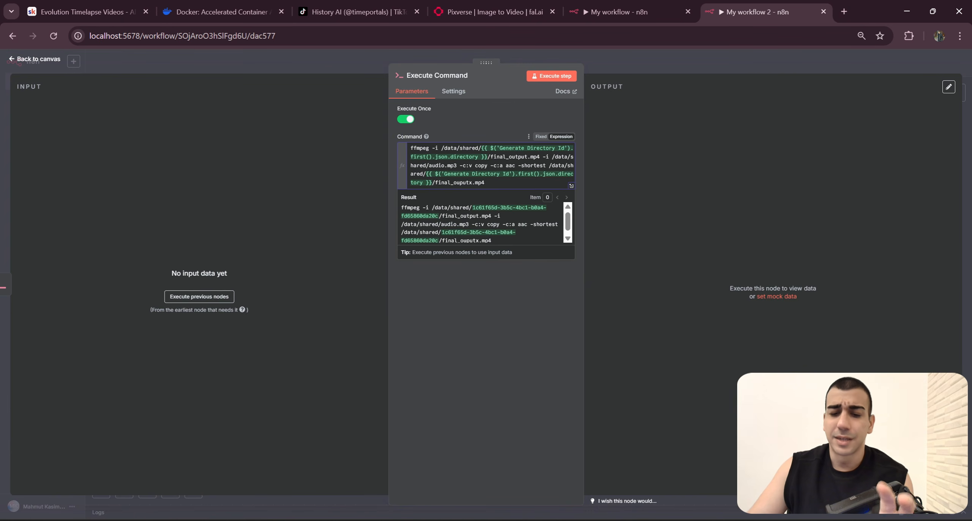
Step: Examine the command's final_output.mp4 video input, /data/shared/audio.mp3 audio input and final_ouputx.mp4 output path, and return to the canvas
left_click_drag(460, 147, 555, 156)
left_click(456, 166)
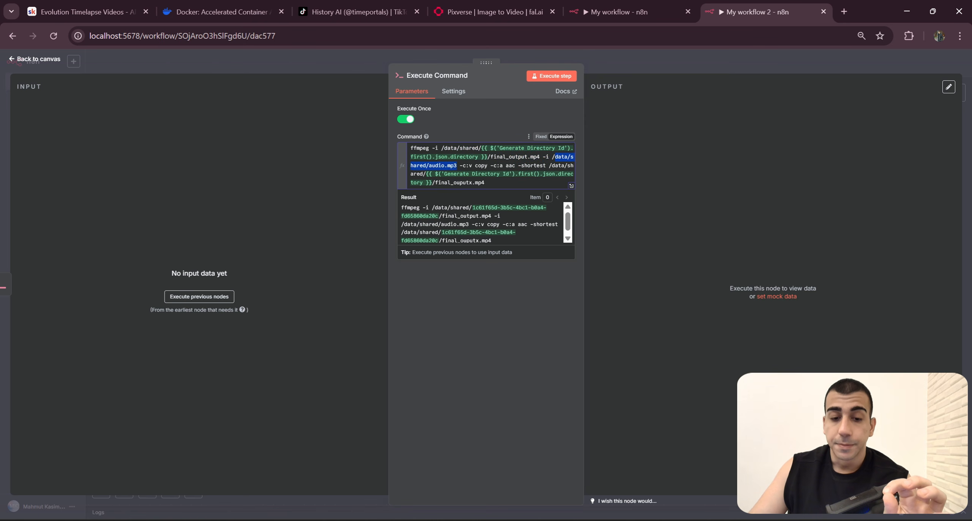
left_click_drag(457, 166, 444, 183)
left_click(485, 182)
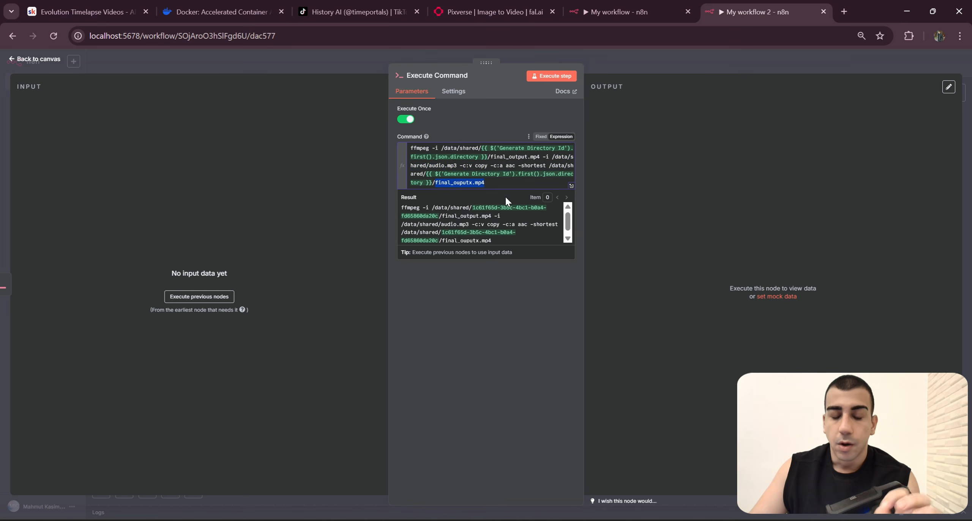
key("Right")
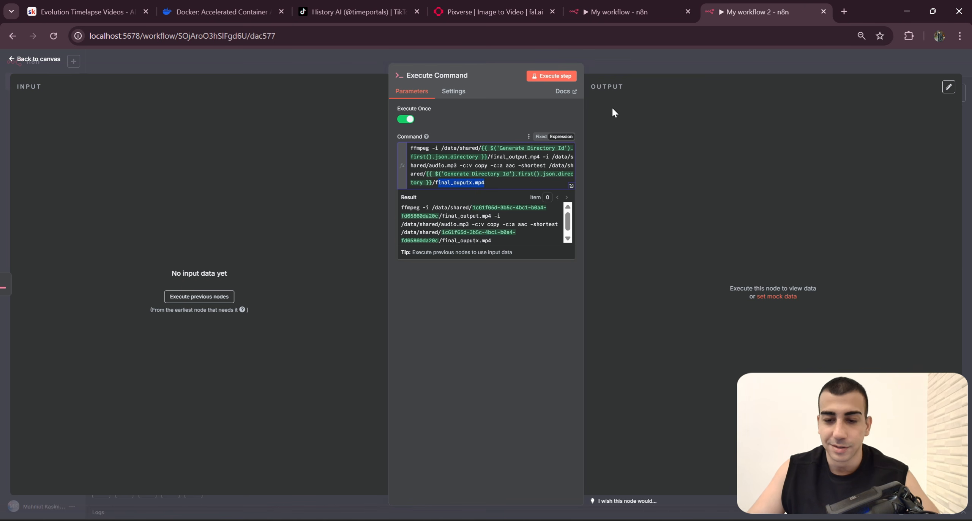
left_click_drag(438, 182, 412, 123)
left_click(718, 61)
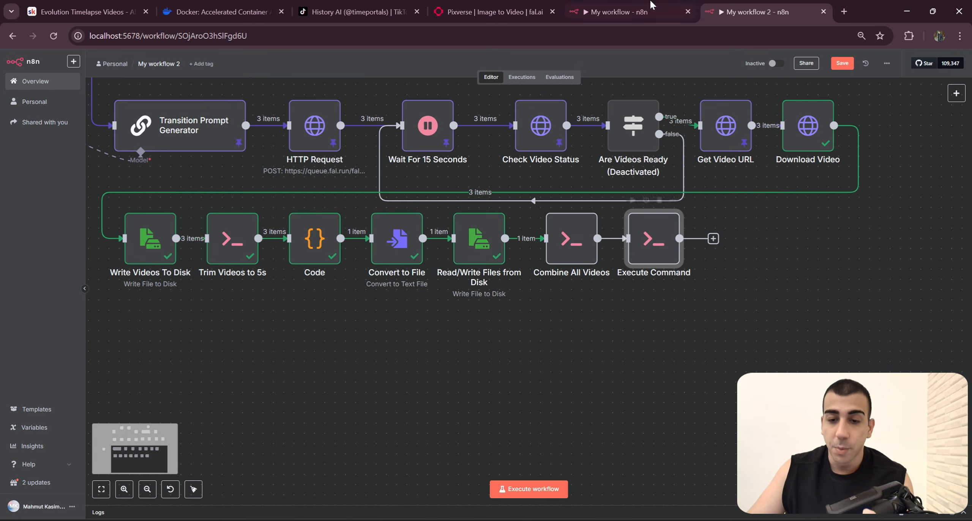
Step: Rename the new Execute Command node as Merge Audio & Video, copying the name from My workflow, and space it slightly farther from Combine All Videos
left_click(652, 5)
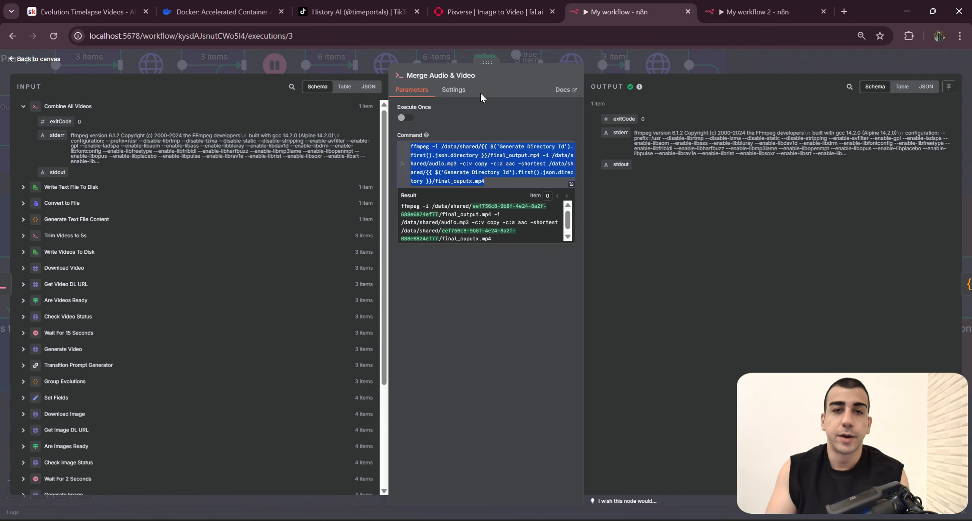
left_click_drag(475, 75, 411, 75)
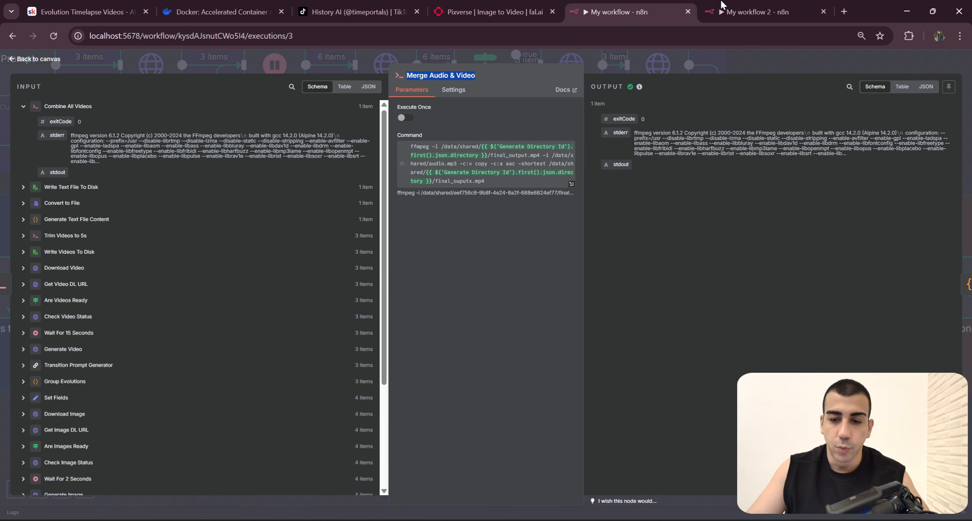
left_click(722, 5)
right_click(653, 259)
left_click(689, 294)
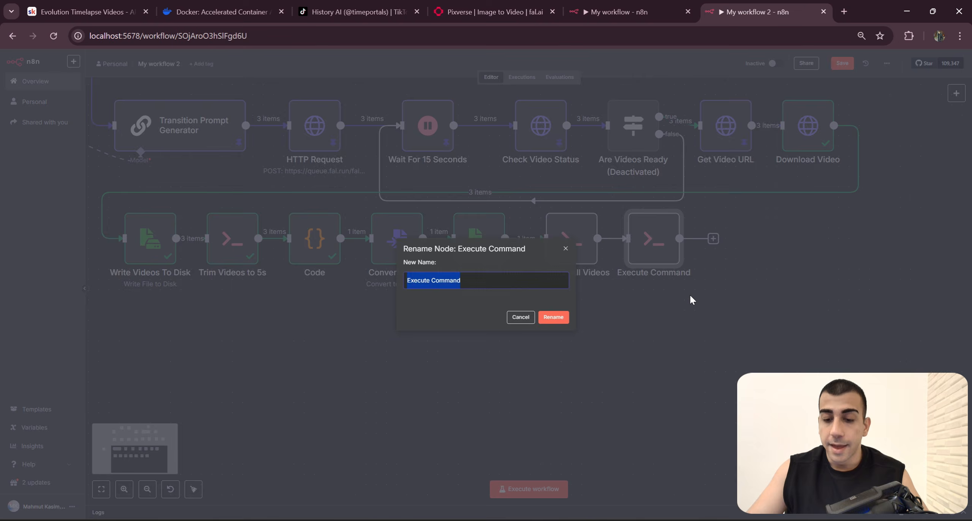
type("Merge Audio & Video")
key("Return")
left_click_drag(648, 244, 658, 244)
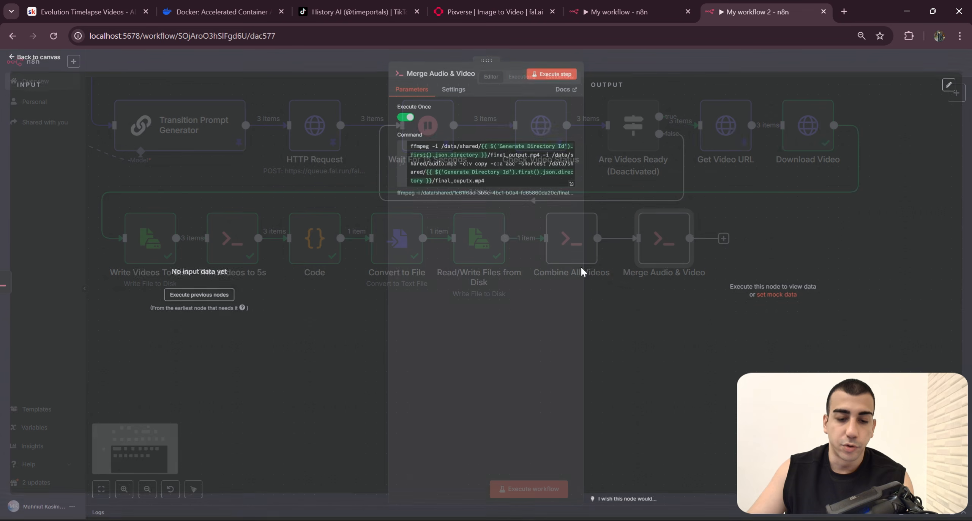
Step: Review the ffmpeg commands in the Merge Audio & Video and Combine All Videos nodes
double_click(659, 244)
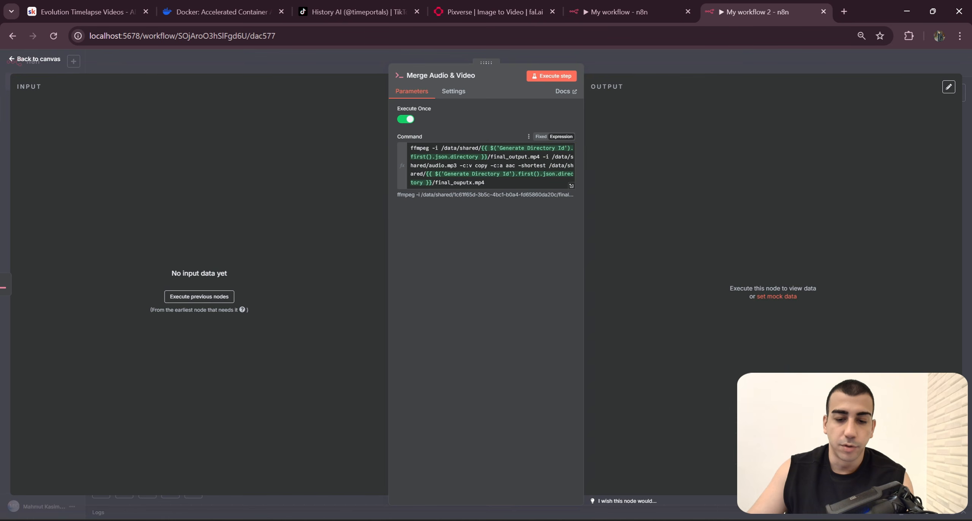
left_click_drag(489, 183, 571, 103)
key("Escape")
left_click(576, 244)
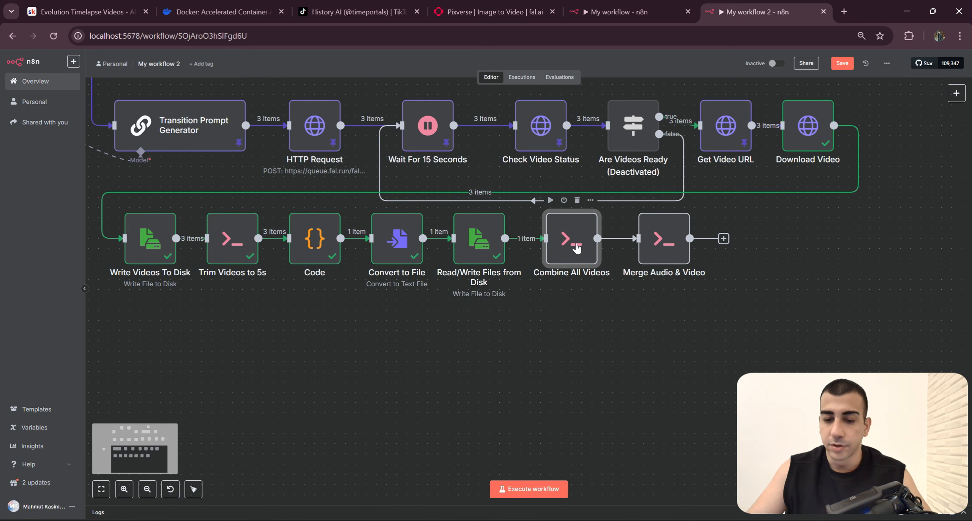
double_click(576, 246)
left_click(484, 181)
key("ctrl+a")
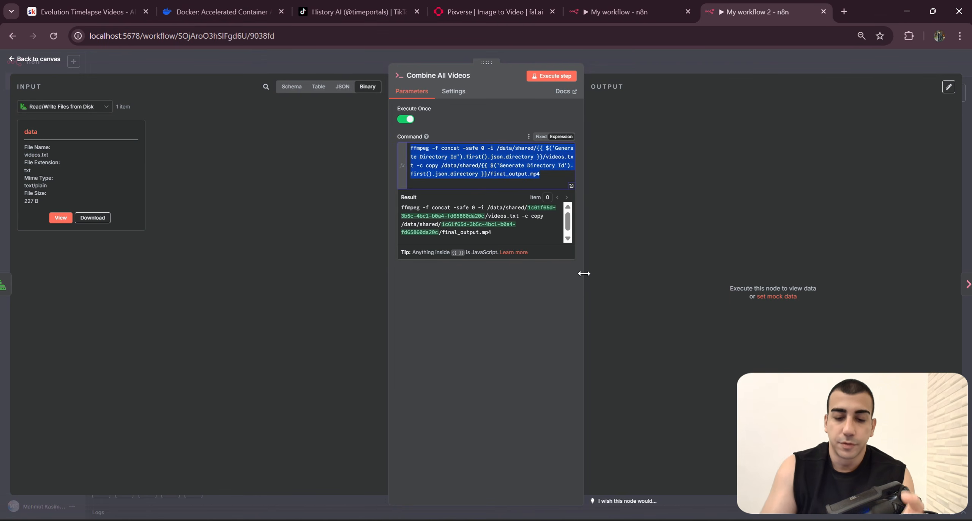
left_click(733, 64)
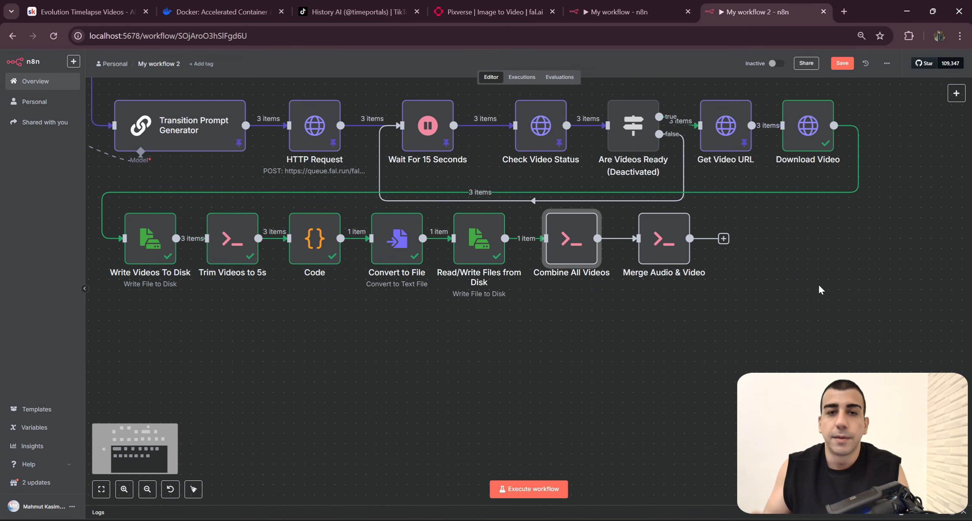
Step: Select the Combine All Videos and Merge Audio & Video nodes and review their place in the whole workflow
left_click_drag(695, 271, 550, 223)
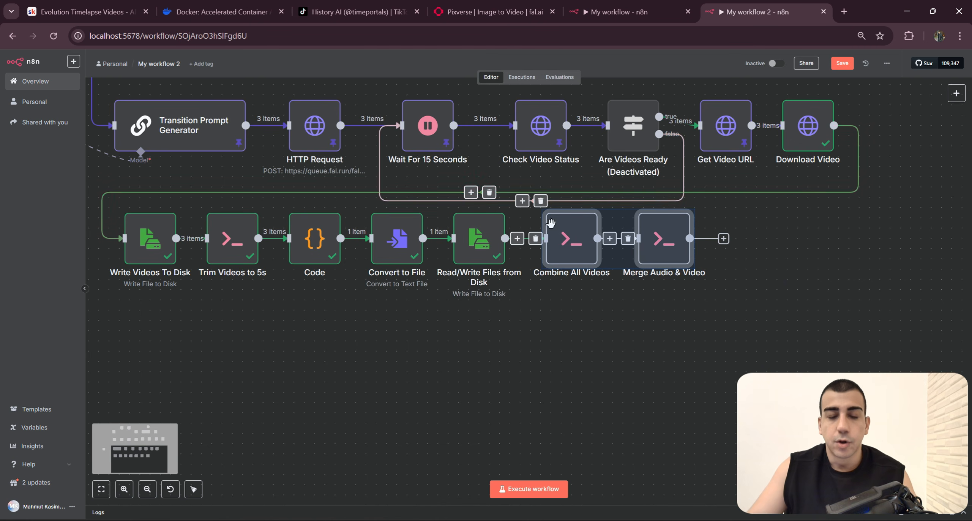
scroll(731, 323, "up", 2)
scroll(771, 309, "down", 3)
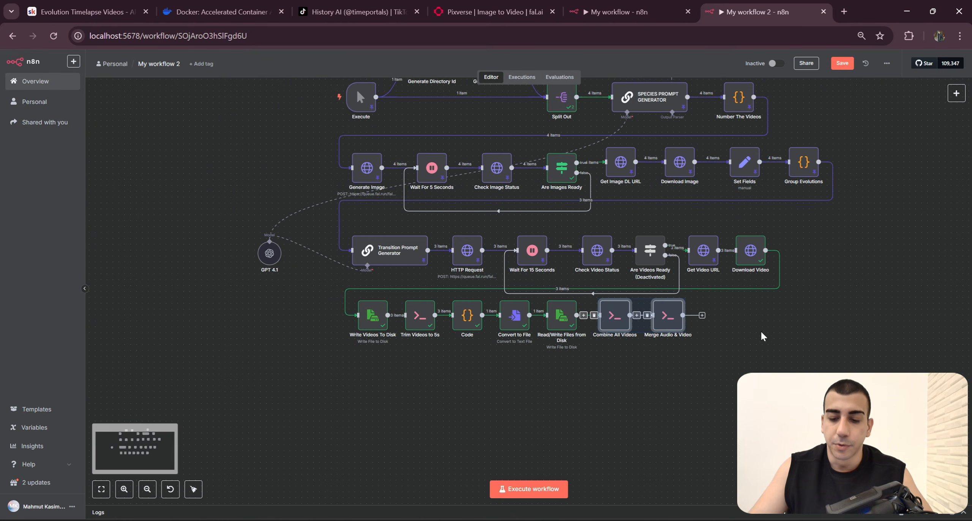
Step: Switch to the My workflow execution and examine the four nodes in the Add Text On Screen section
left_click(672, 19)
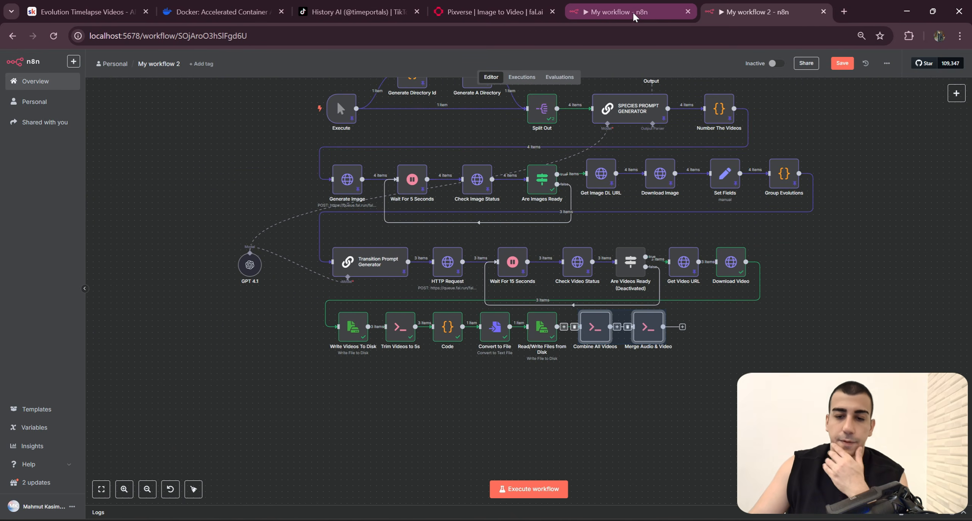
left_click(717, 67)
mouse_move(954, 370)
left_mouse_down()
mouse_move(747, 357)
mouse_move(426, 213)
left_mouse_up()
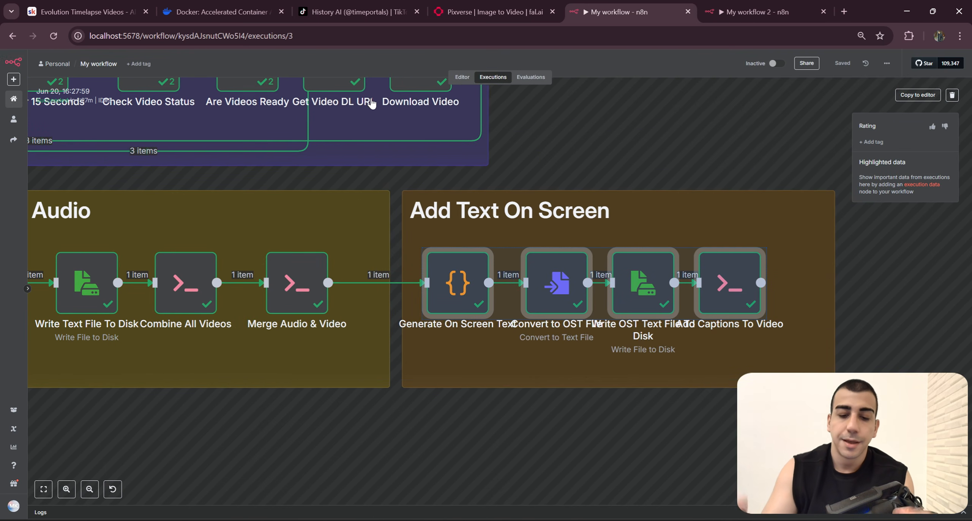
left_click(609, 494)
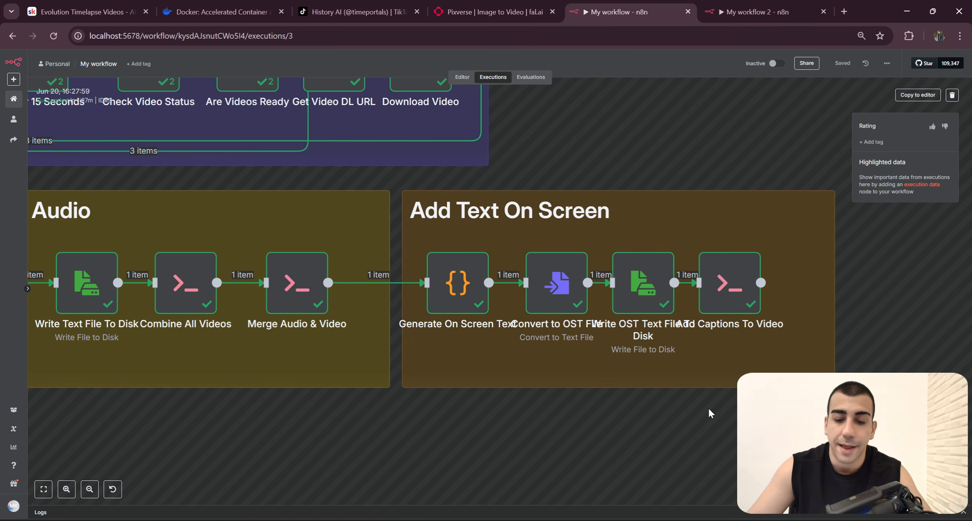
left_click_drag(708, 411, 838, 409)
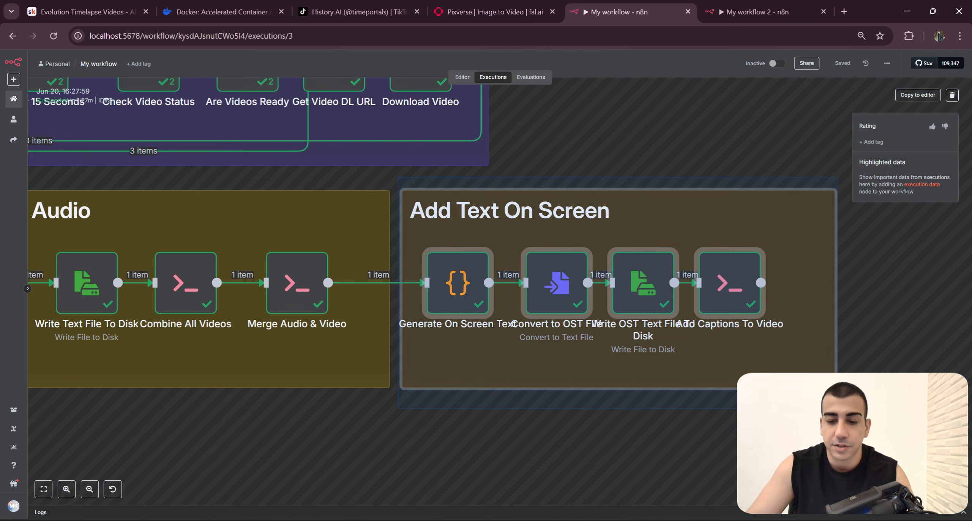
Step: Switch to File Explorer and delete all files in the shared folder's 1c61f65d-3b5c-4bc1-b0a4-fd65860da20c directory
left_click(740, 12)
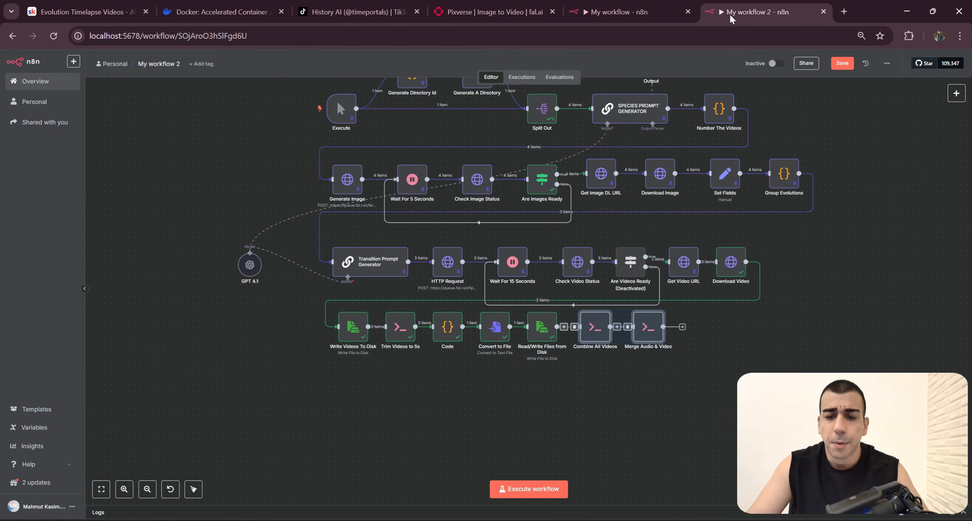
left_click(501, 520)
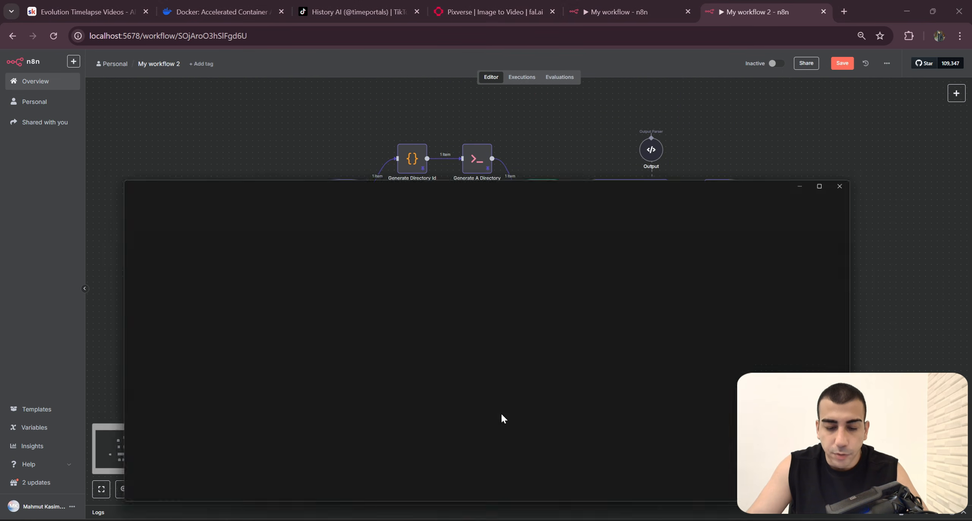
left_click(240, 174)
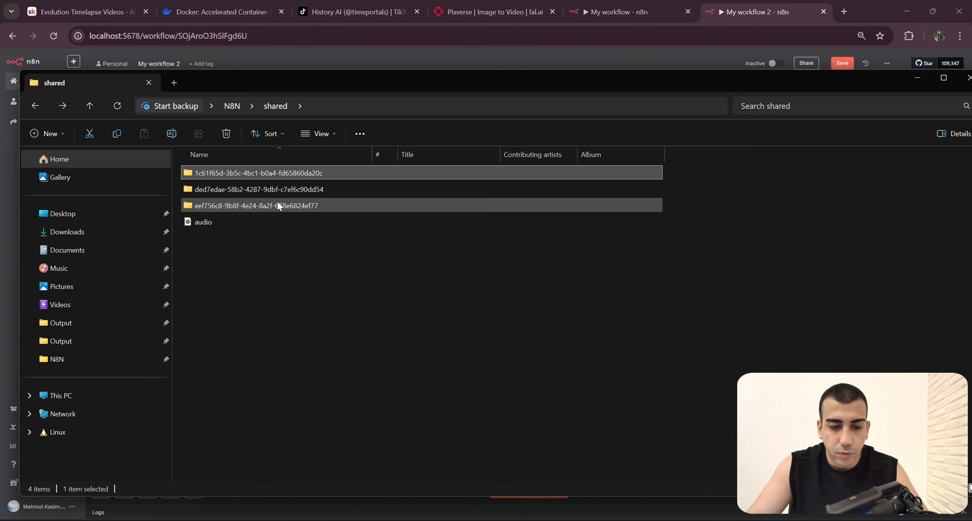
double_click(280, 175)
key("ctrl+a")
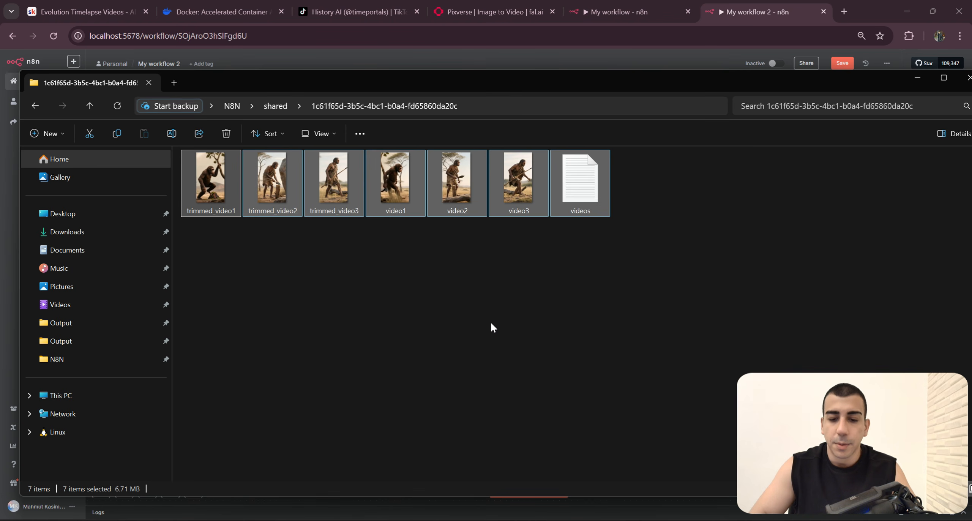
key("Delete")
left_click(915, 77)
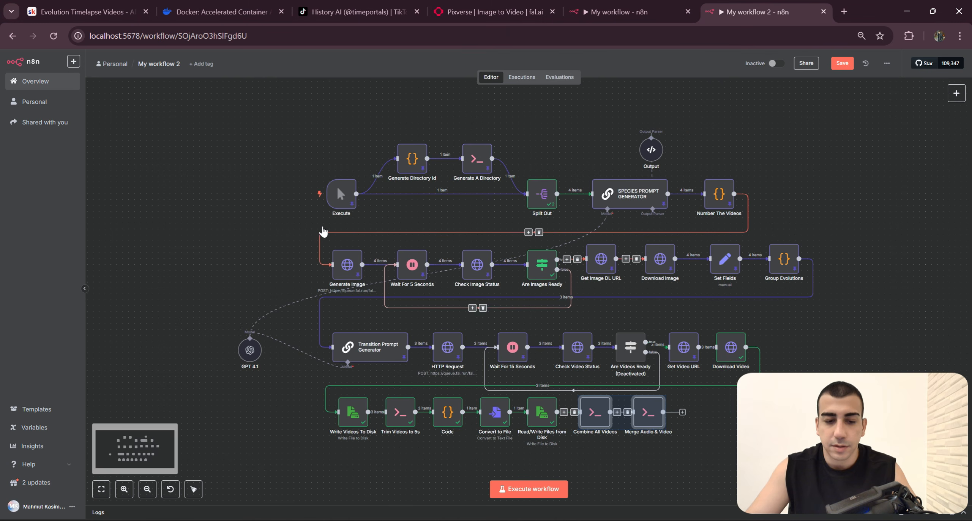
Step: Run My workflow 2 from its Execute trigger and check the emptied directory for the generated files
left_click(301, 196)
key("alt+Tab")
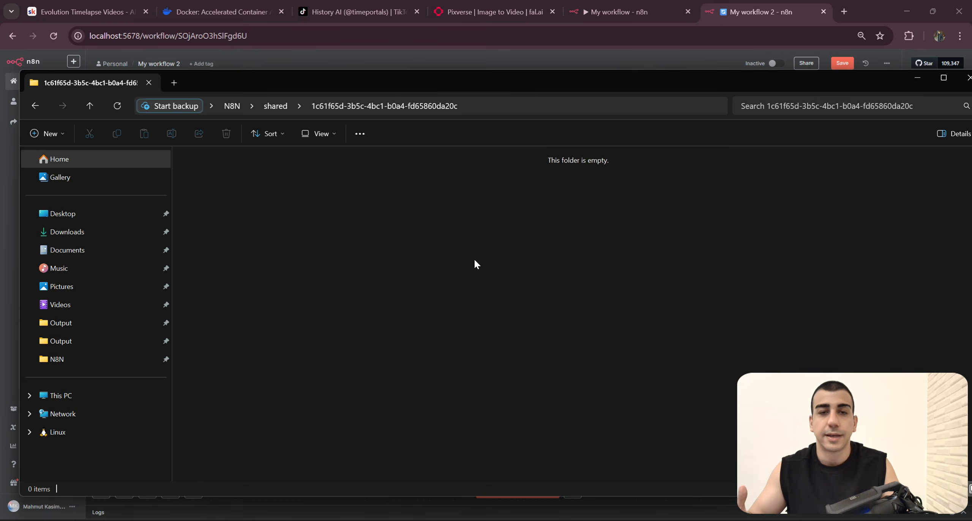
key("alt+Tab")
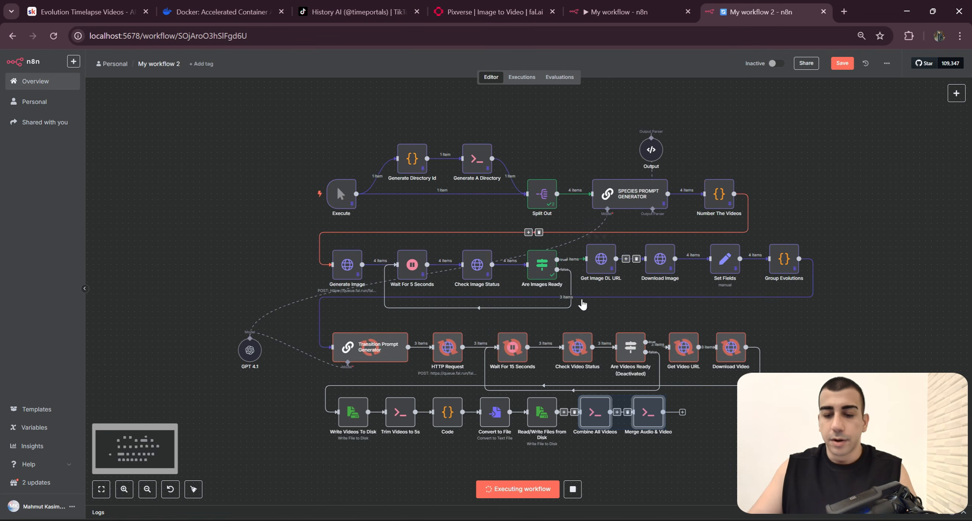
scroll(581, 301, "down", 3)
key("alt+Tab")
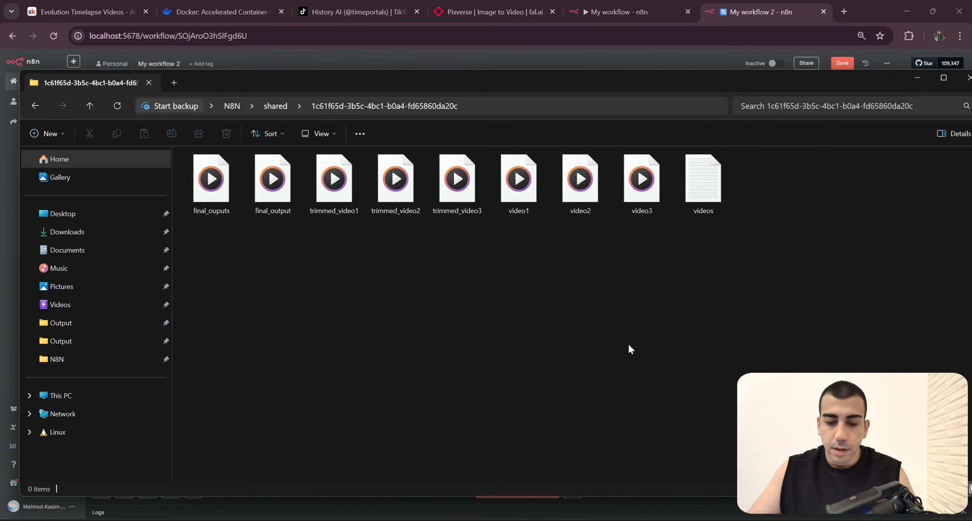
Step: Look over the generated files in the directory and play the combined final_output video
left_click_drag(215, 246, 742, 209)
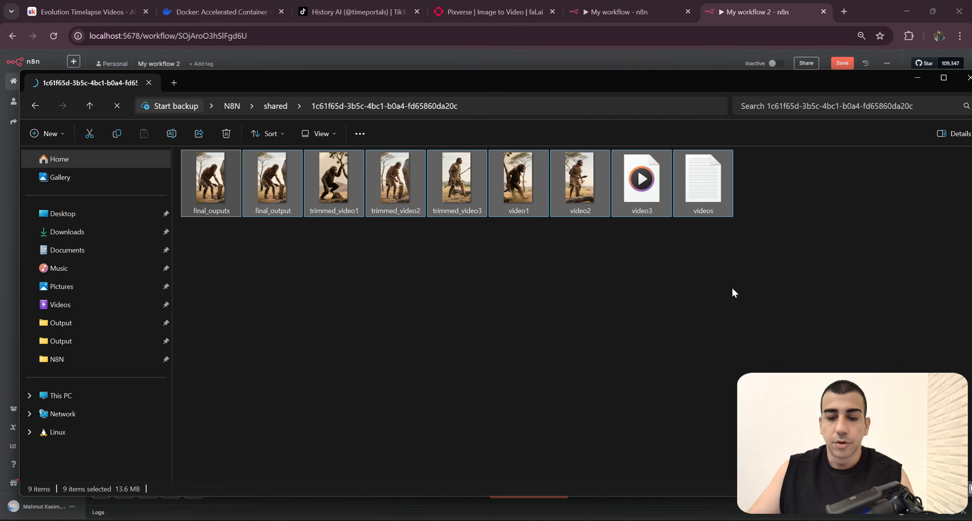
left_click_drag(765, 254, 175, 153)
left_click(343, 299)
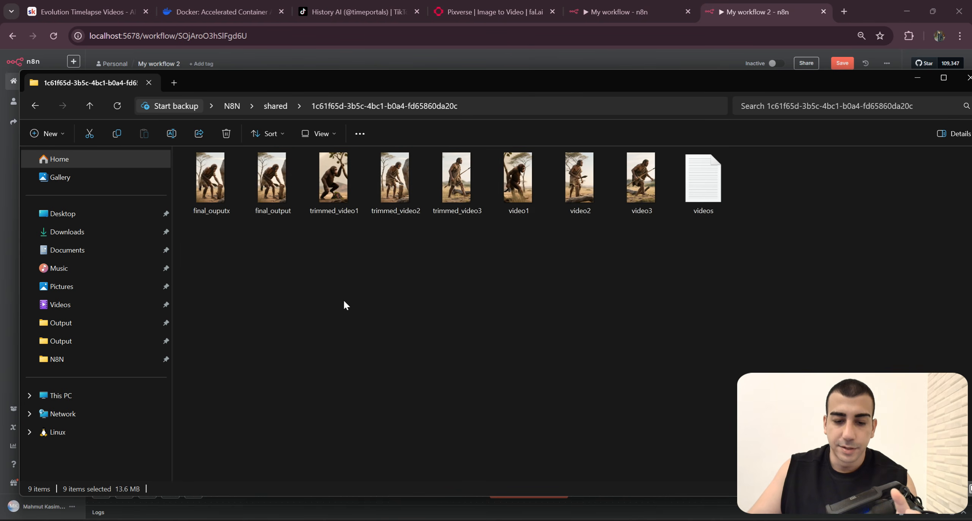
left_click_drag(469, 274, 281, 190)
left_click(502, 269)
left_click(248, 211)
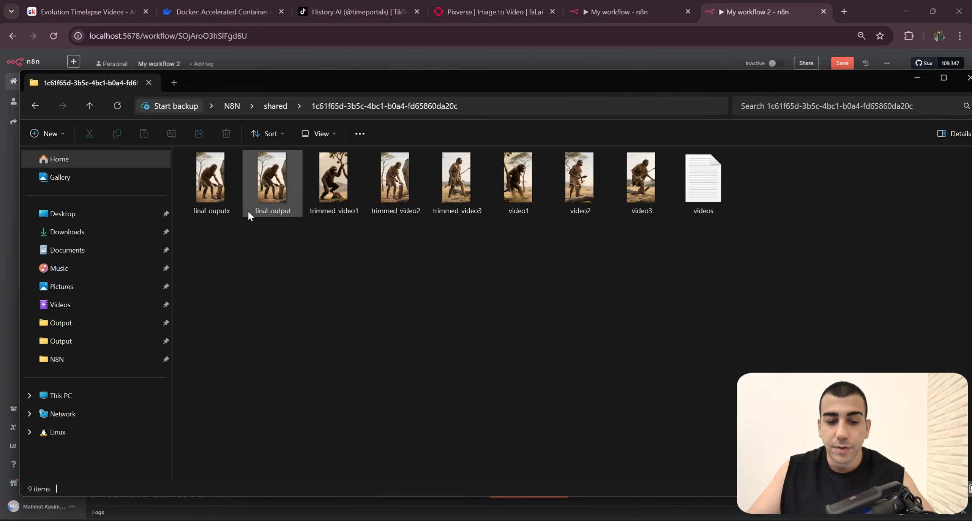
double_click(276, 196)
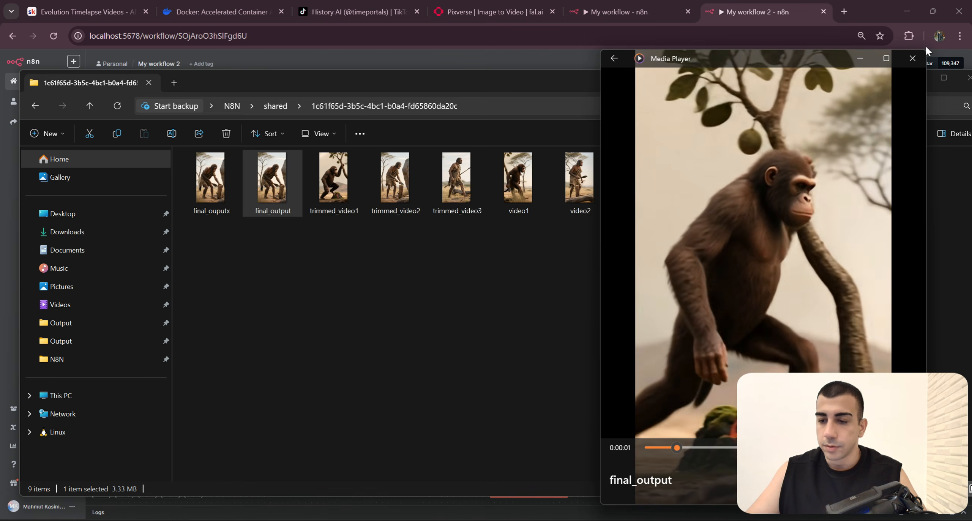
Step: Play the final_ouputx video to check its merged audio, and return to the workflow
left_click(235, 185)
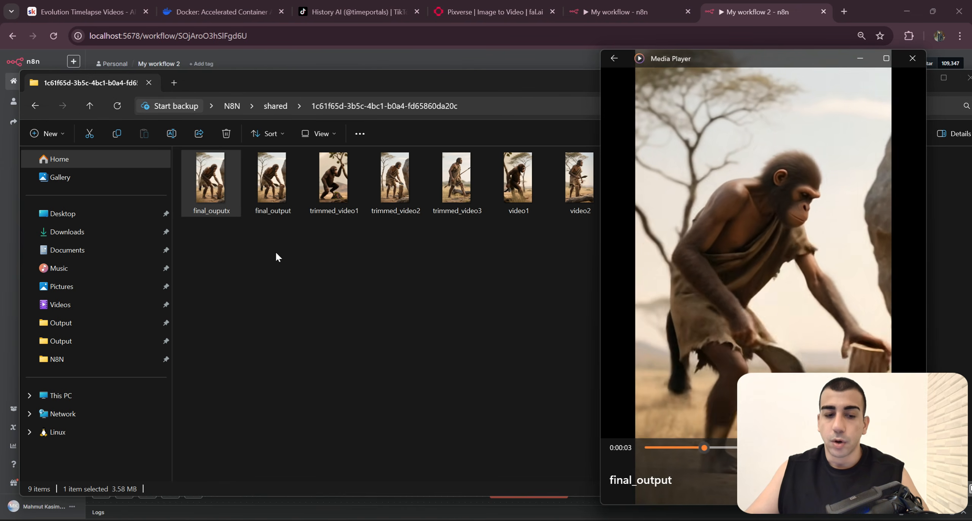
double_click(232, 195)
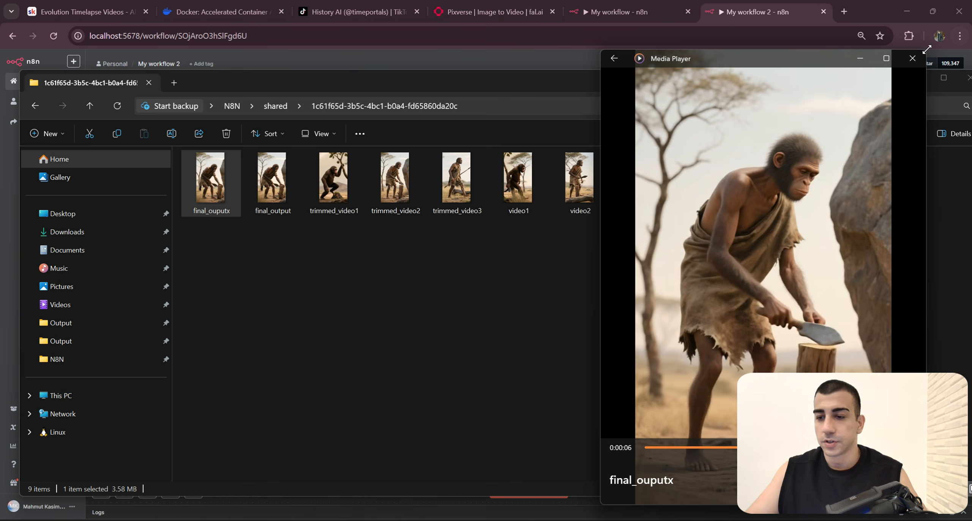
left_click(914, 63)
left_click(917, 78)
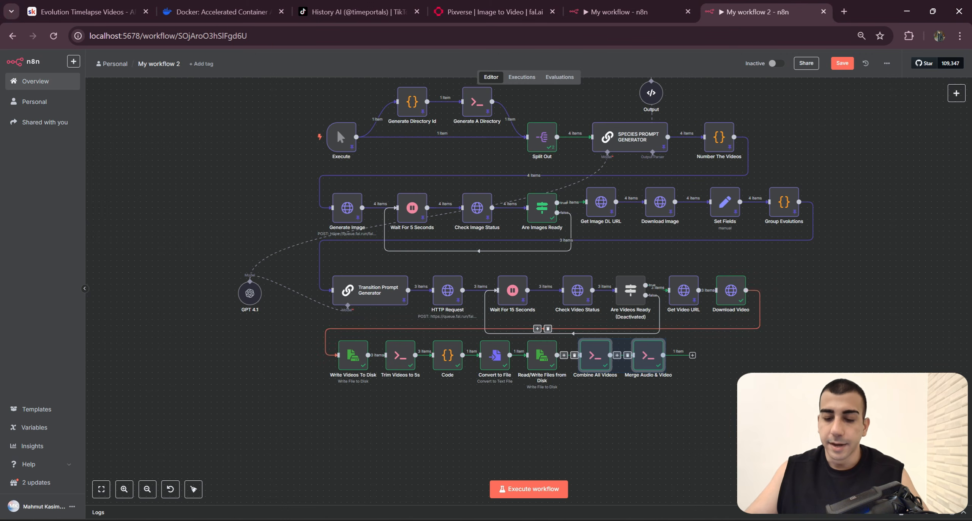
Step: Switch to the My workflow execution and examine the JavaScript in the Generate On Screen Text node
left_click_drag(713, 328, 674, 330)
left_click(643, 14)
left_click(488, 357)
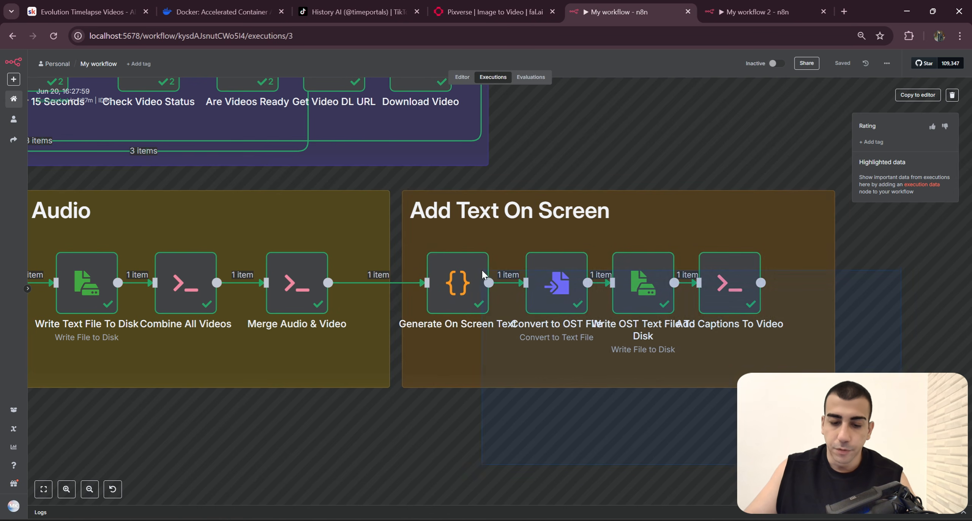
left_click(465, 295)
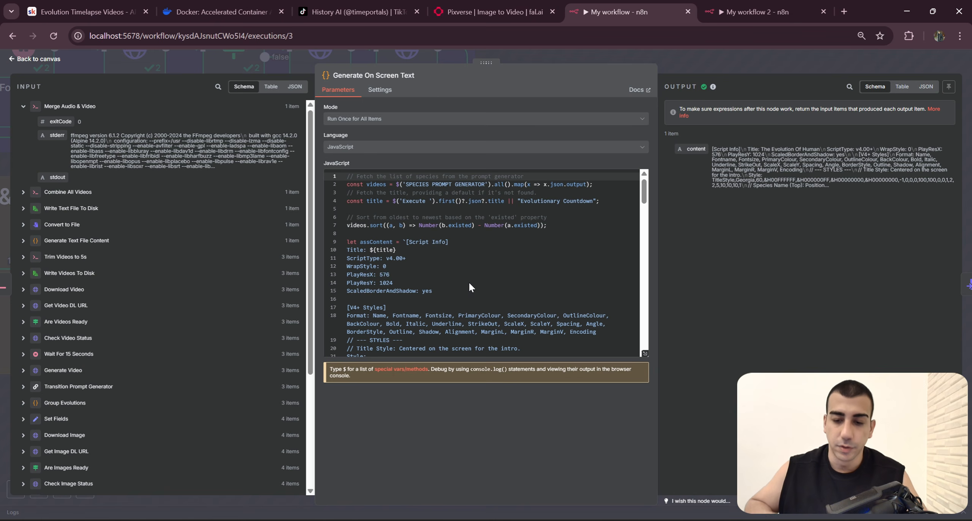
left_click_drag(346, 176, 595, 293)
scroll(596, 294, "down", 12)
scroll(594, 293, "down", 15)
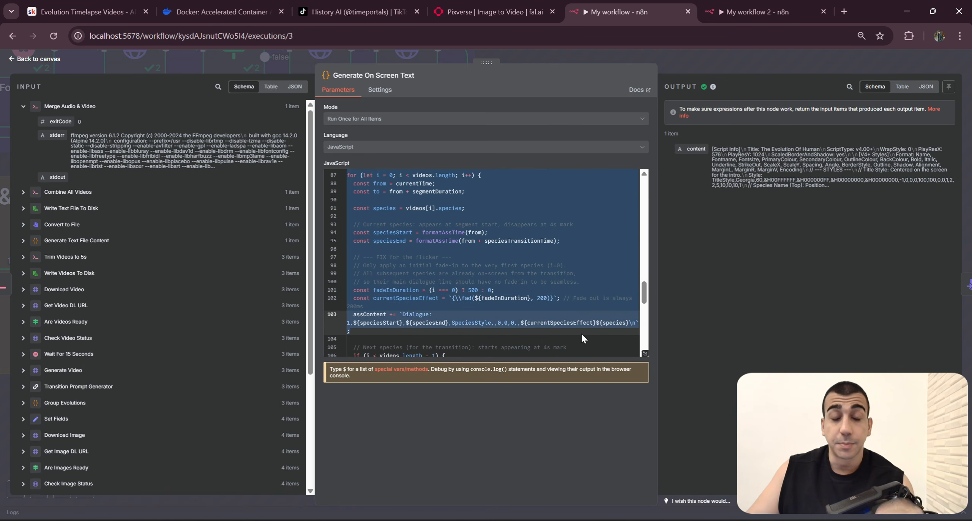
left_click_drag(585, 331, 574, 354)
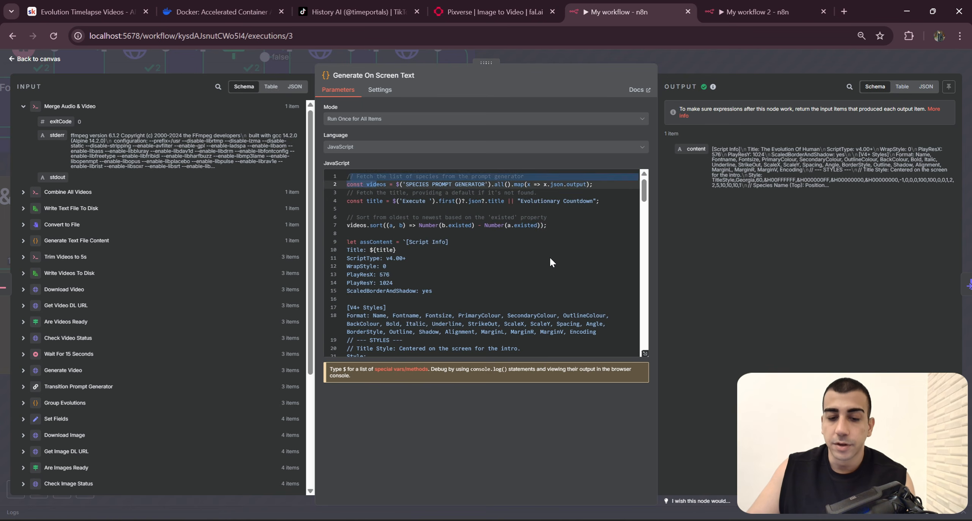
left_click(547, 259)
left_click_drag(346, 177, 589, 290)
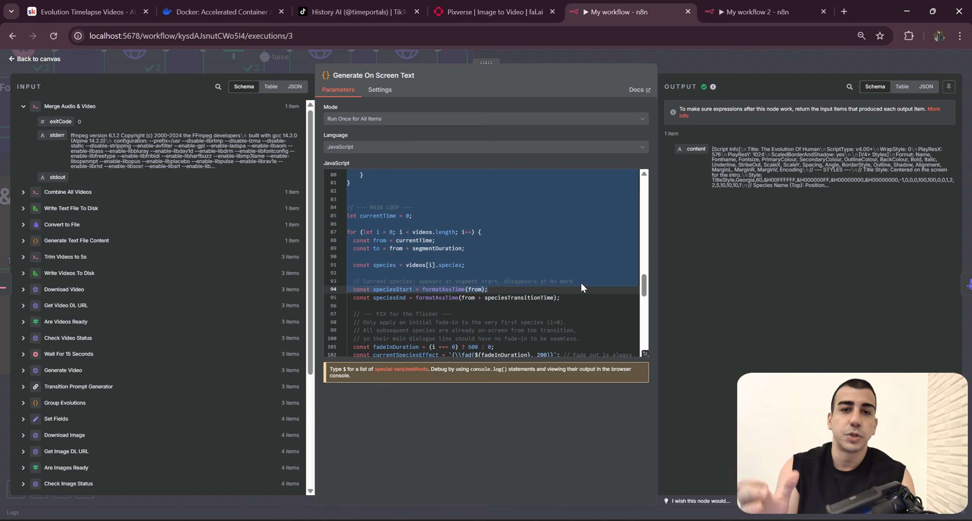
left_click_drag(582, 307, 353, 258)
left_click(733, 67)
Step: Review the Convert to OST File node's settings and its connection to Write OST Text File To Disk
left_click_drag(860, 329, 847, 331)
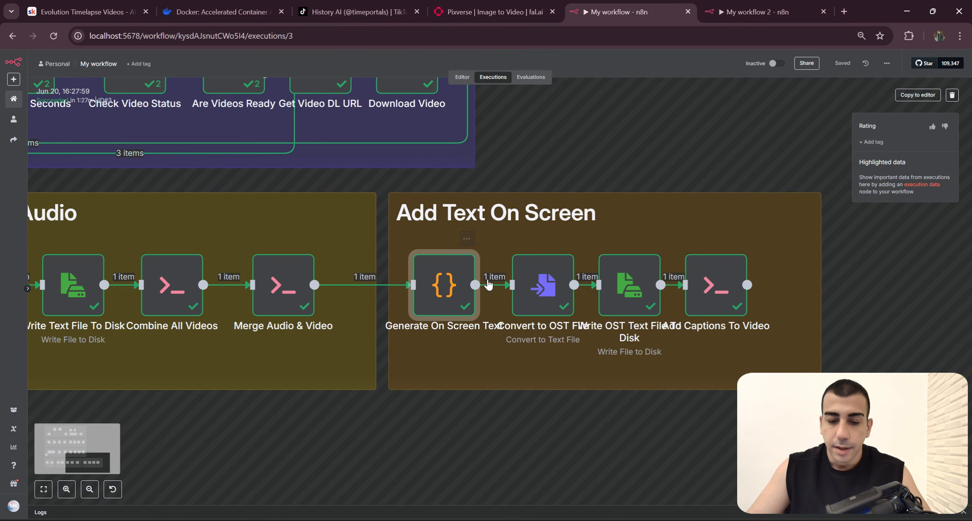
left_click_drag(406, 254, 446, 294)
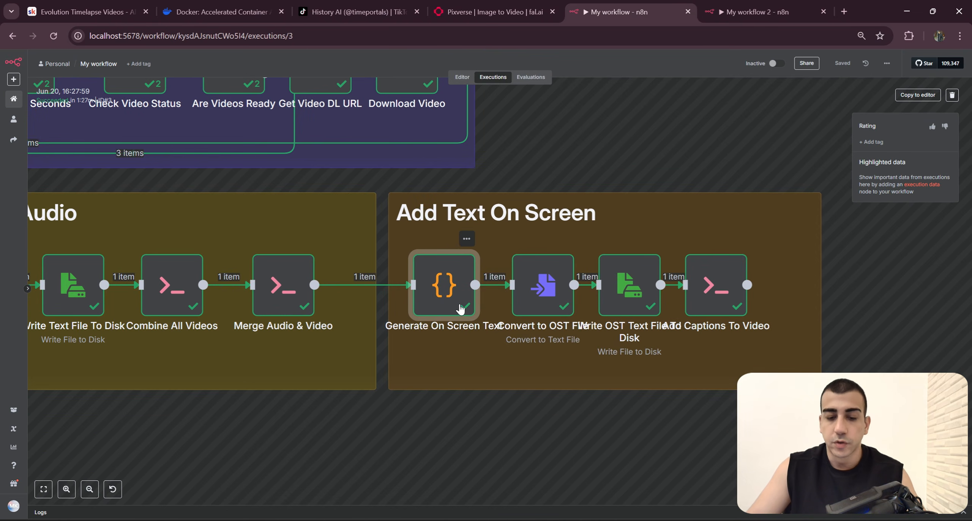
left_click(550, 297)
double_click(555, 288)
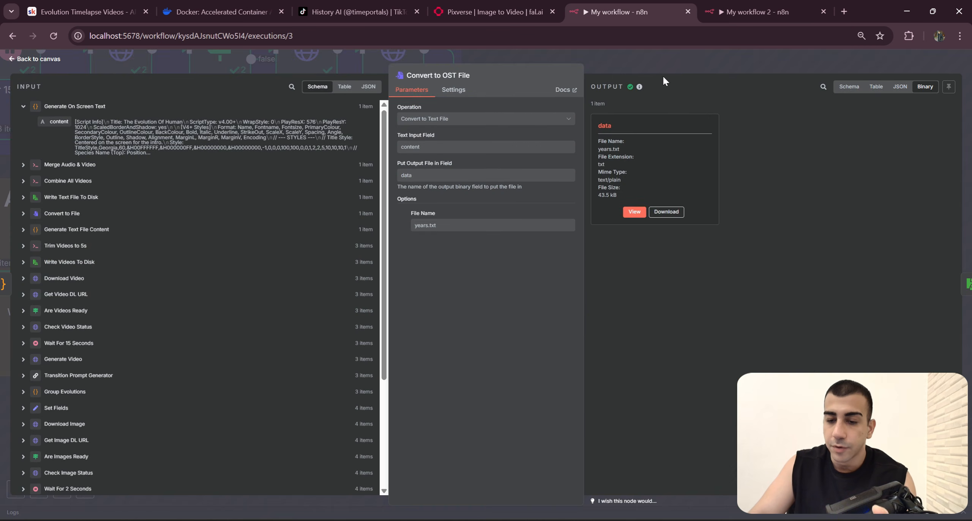
key("Escape")
left_click(643, 288)
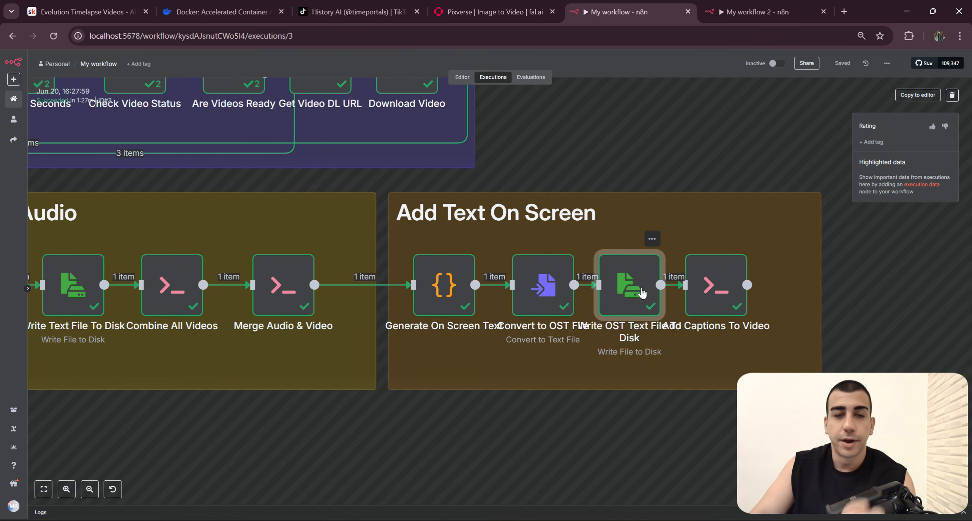
Step: Examine the ffmpeg command in the Add Captions To Video node, including its subtitle.txt path
left_click(693, 314)
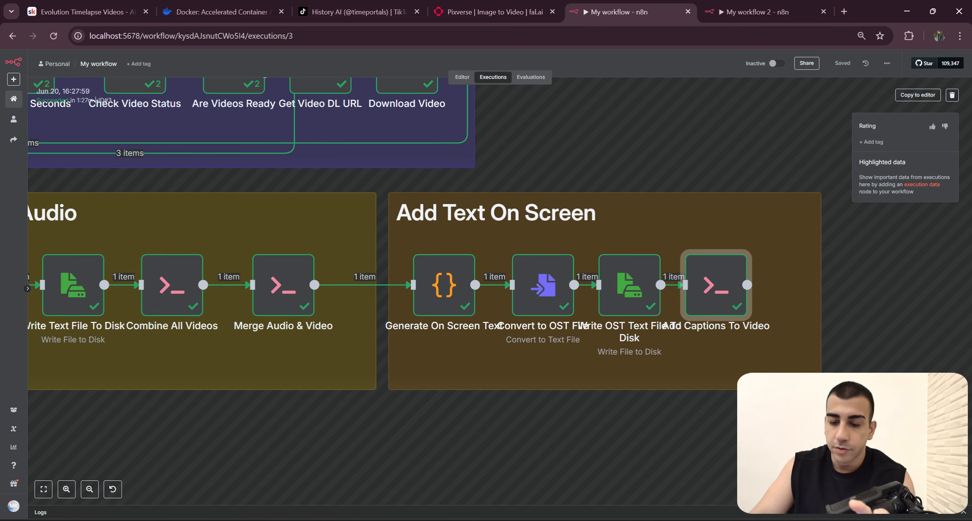
double_click(706, 315)
scroll(543, 183, "down", 1)
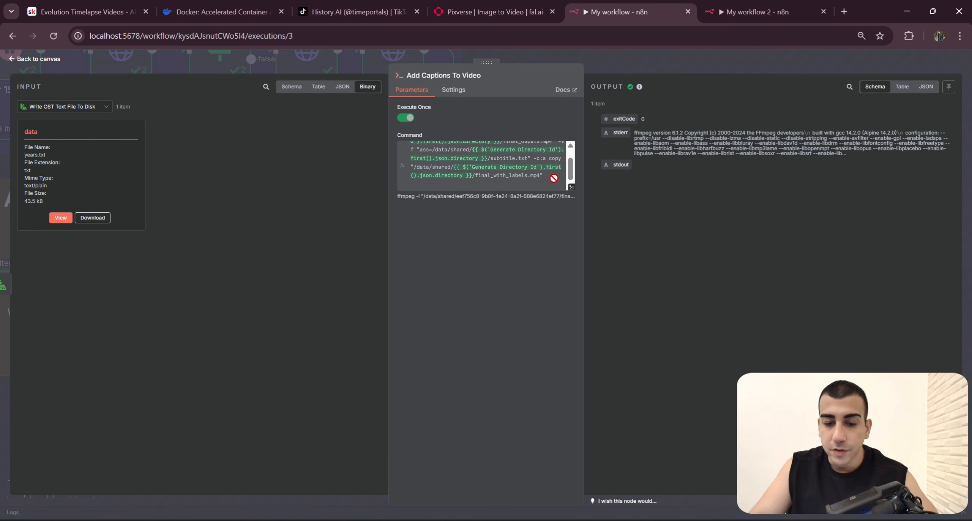
left_click_drag(553, 178, 401, 131)
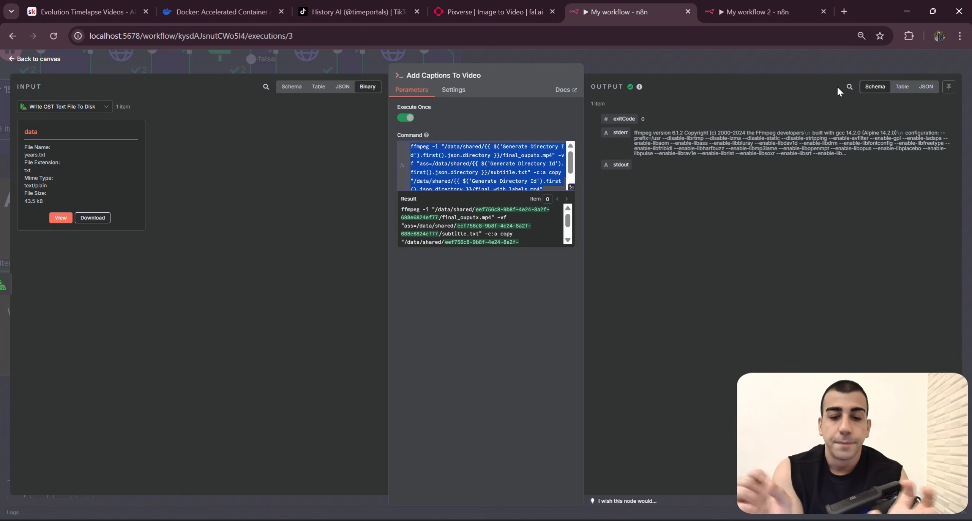
left_click(502, 172)
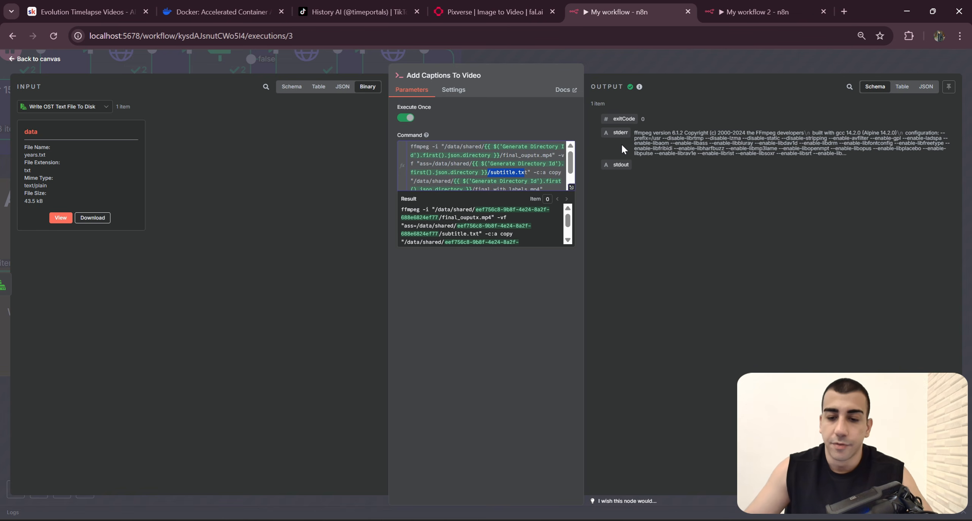
left_click(756, 70)
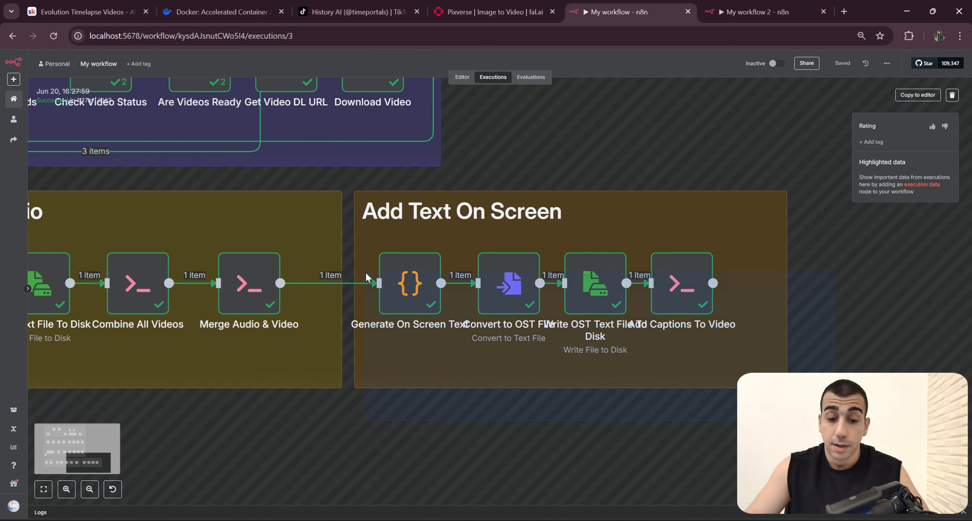
Step: Copy the entire JavaScript from the Generate On Screen Text node in My workflow
double_click(411, 282)
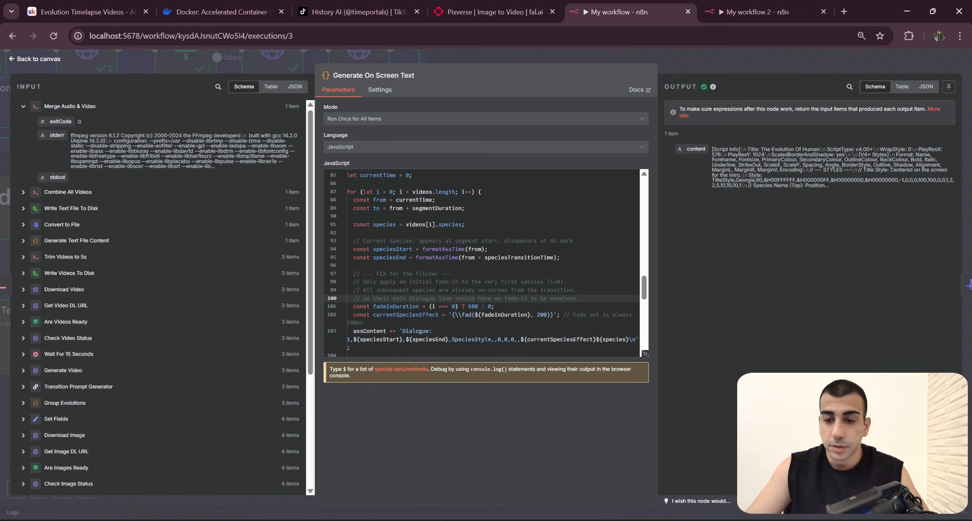
key("ctrl+a")
left_click(777, 5)
left_click(619, 5)
left_click(546, 249)
key("ctrl+a")
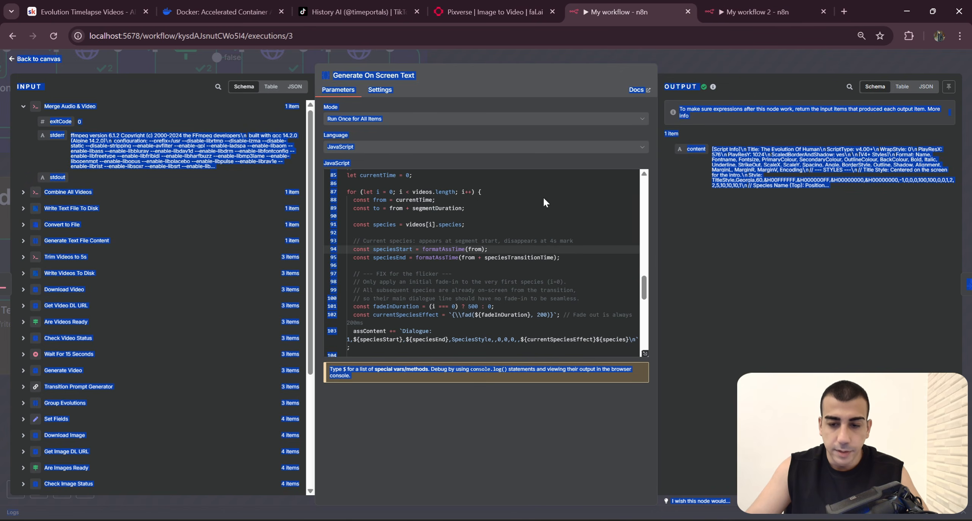
left_click(543, 202)
scroll(569, 246, "up", 15)
key("ctrl+a")
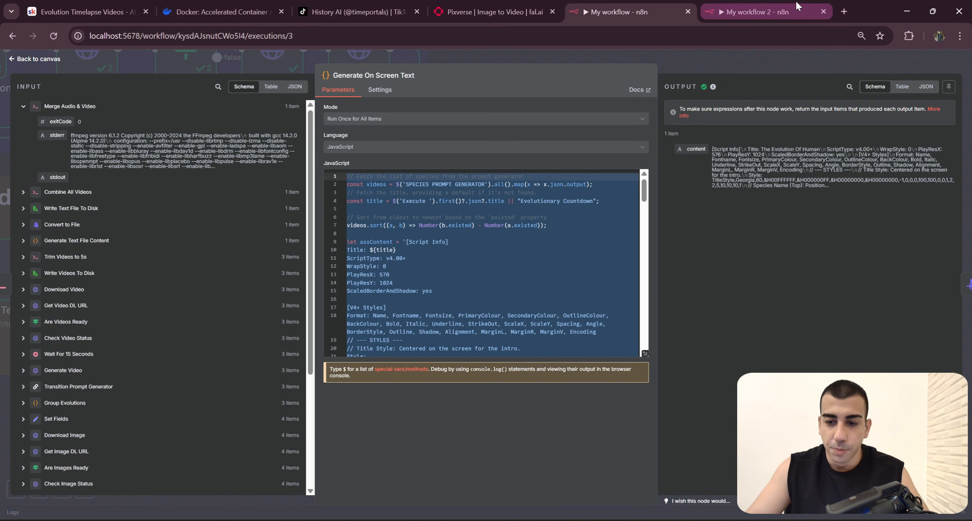
Step: Add a Code node after Merge Audio & Video in My workflow 2 and replace its code with the copied script
left_click(796, 6)
key("Tab")
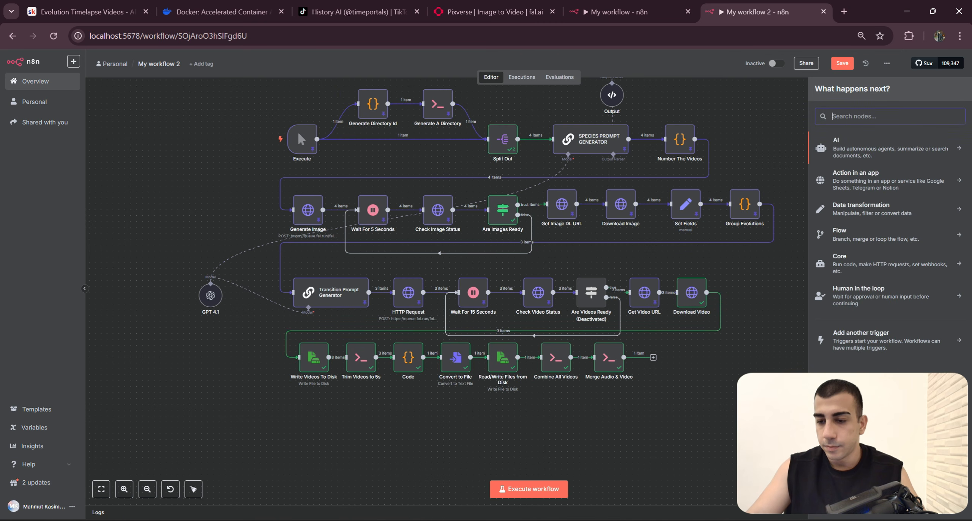
type("Code")
left_click(858, 145)
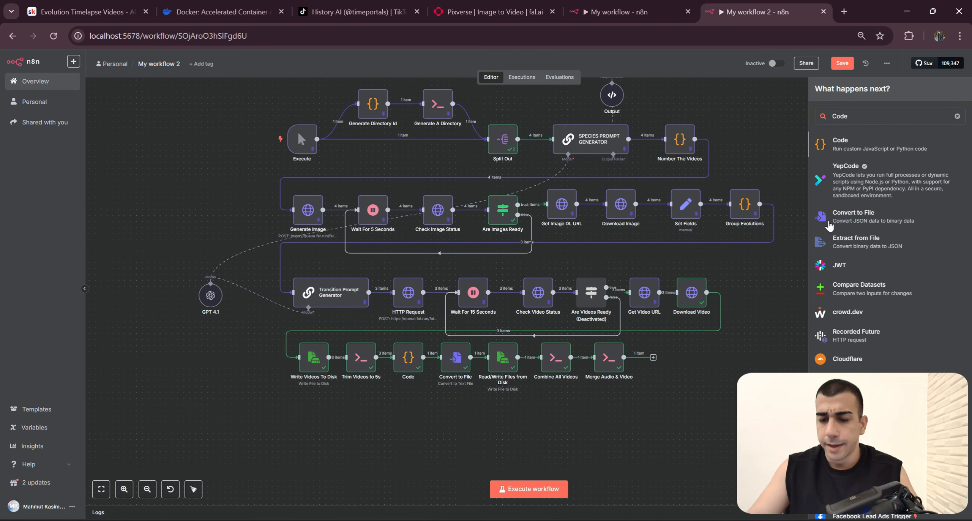
left_click(380, 213)
key("ctrl+a")
key("ctrl+v")
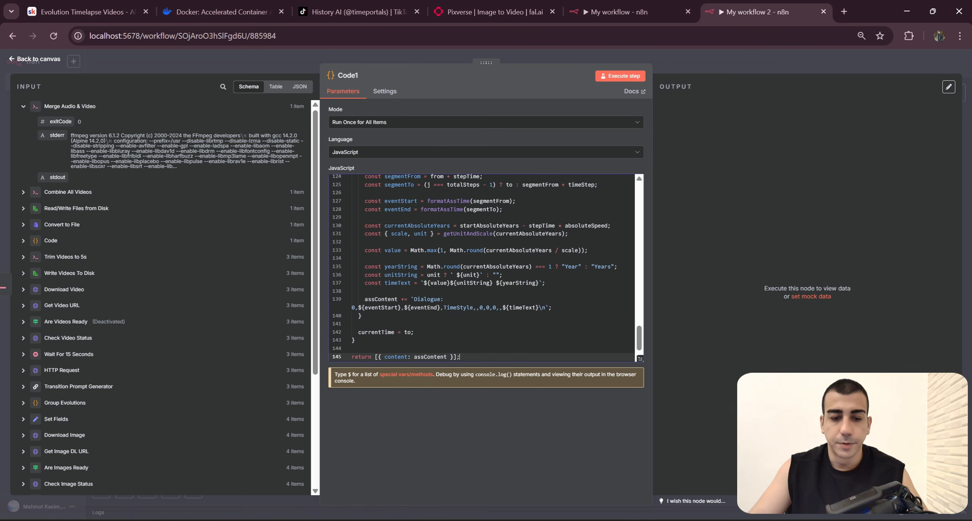
Step: Rename the Code1 node in My workflow 2 to Generate On Screen Text, copying the name from My workflow
left_click(653, 12)
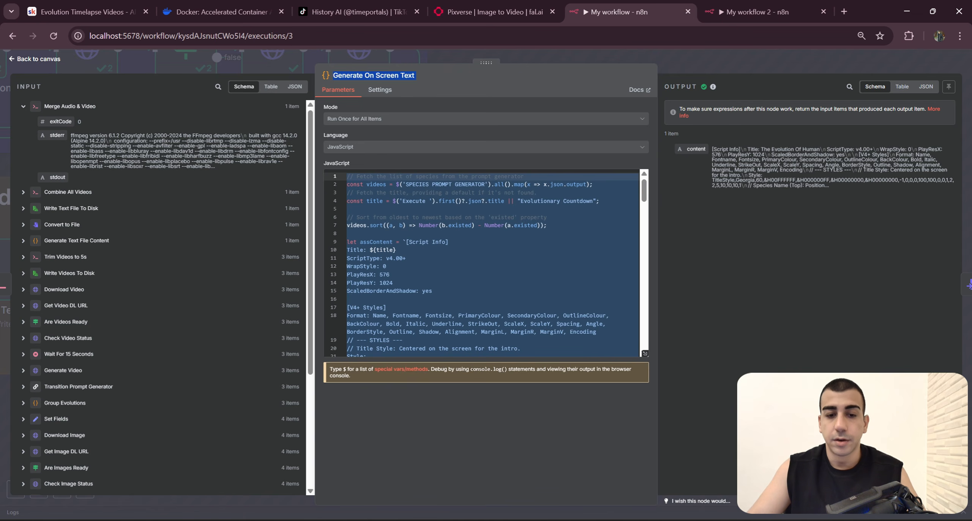
left_click(748, 12)
left_click(355, 76)
key("ctrl+a")
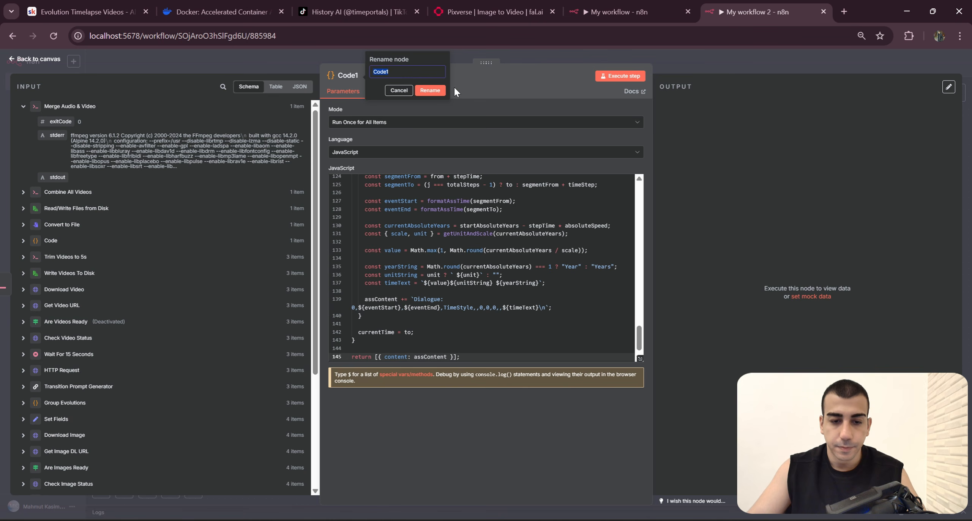
type("Generate On Screen Text")
left_click(425, 91)
Step: Duplicate the Convert to File and Read/Write Files from Disk nodes and chain the copies after Generate On Screen Text in My workflow 2
left_click(660, 6)
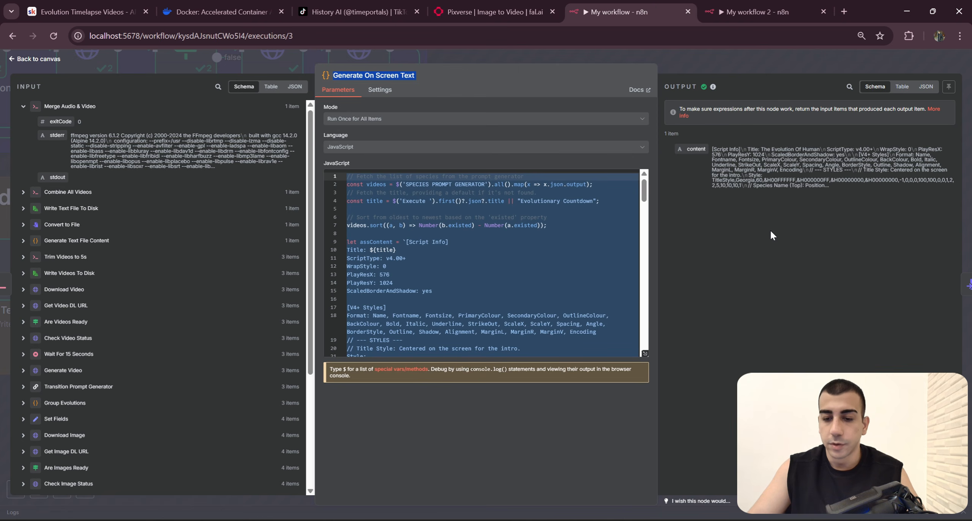
left_click(754, 60)
left_click_drag(863, 367, 834, 361)
left_click_drag(742, 393, 420, 230)
left_click(761, 11)
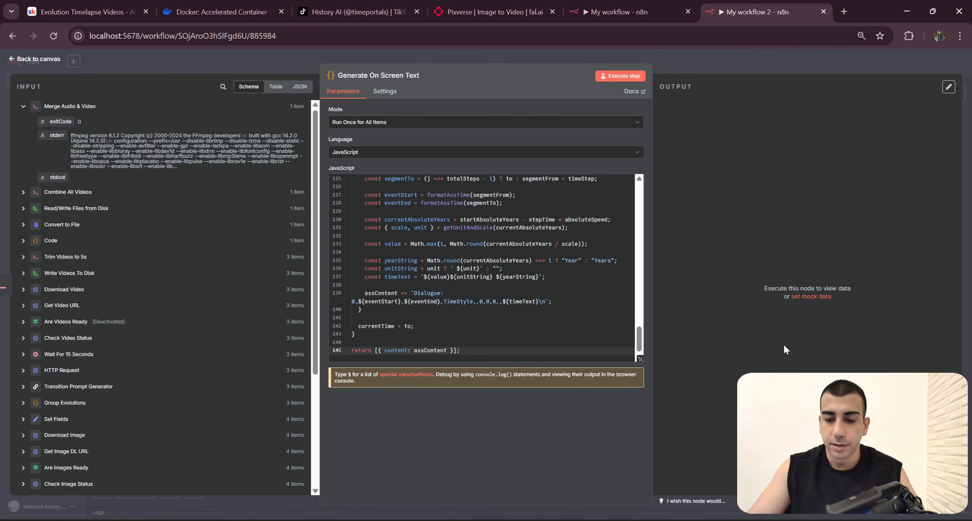
left_click(766, 67)
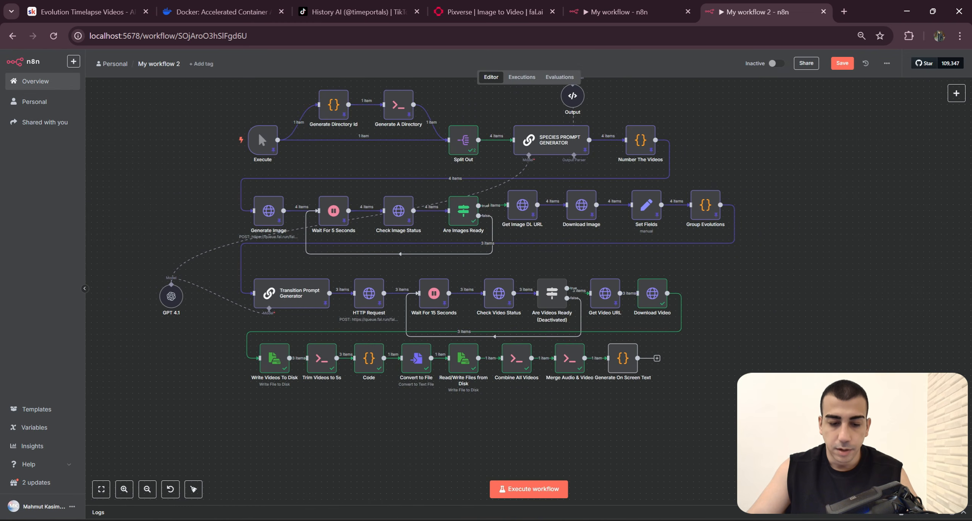
left_click_drag(437, 341, 657, 355)
key("ctrl+c")
key("ctrl+v")
left_click_drag(756, 414, 217, 100)
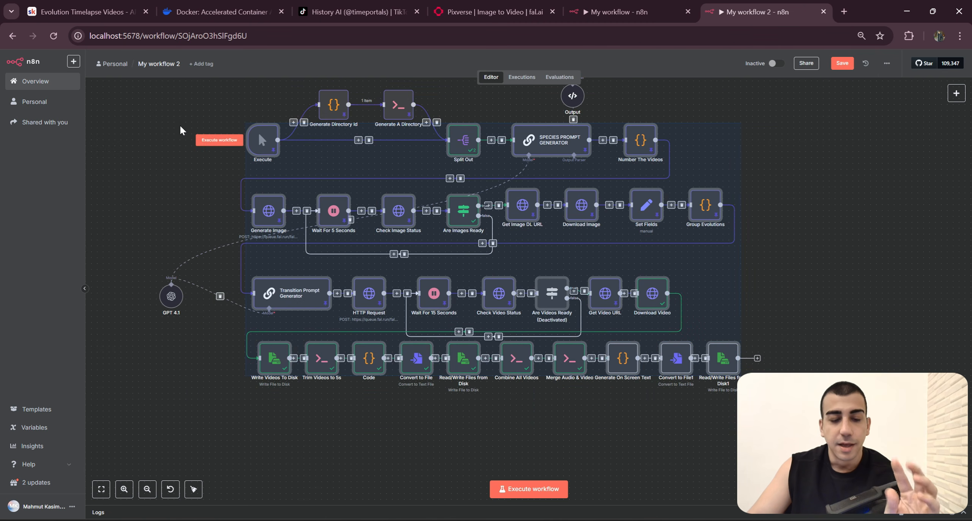
left_click(755, 406)
Step: Rename the duplicated Convert to File1 node to Convert To OST File
double_click(683, 363)
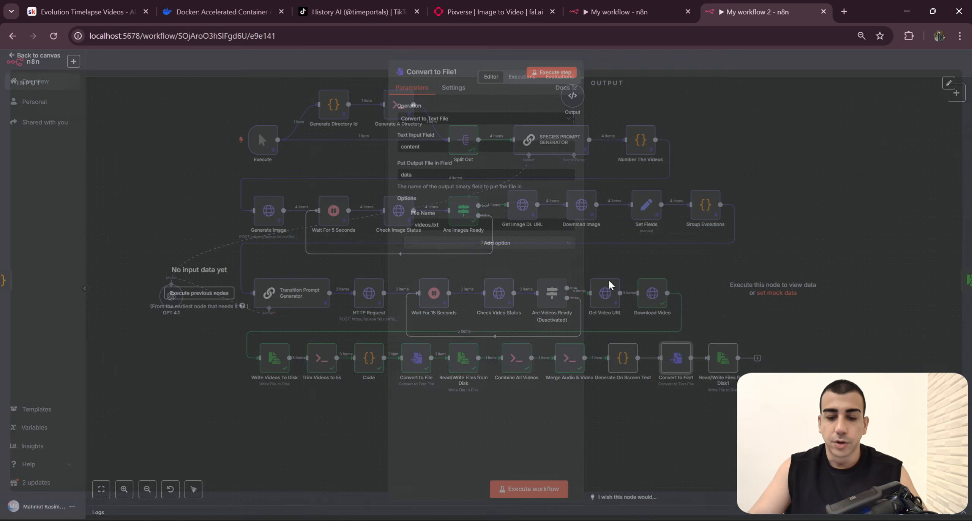
key("ctrl+shift+Tab")
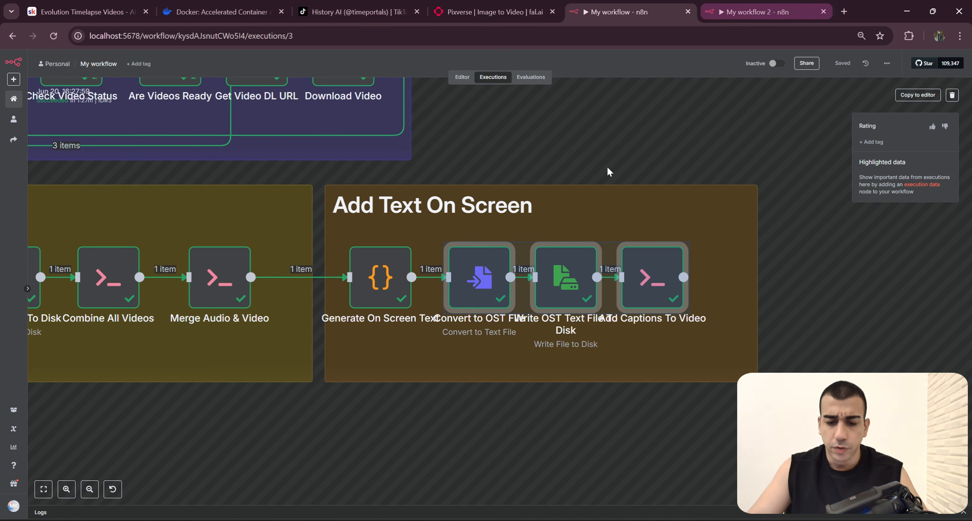
left_click(755, 12)
left_click(447, 80)
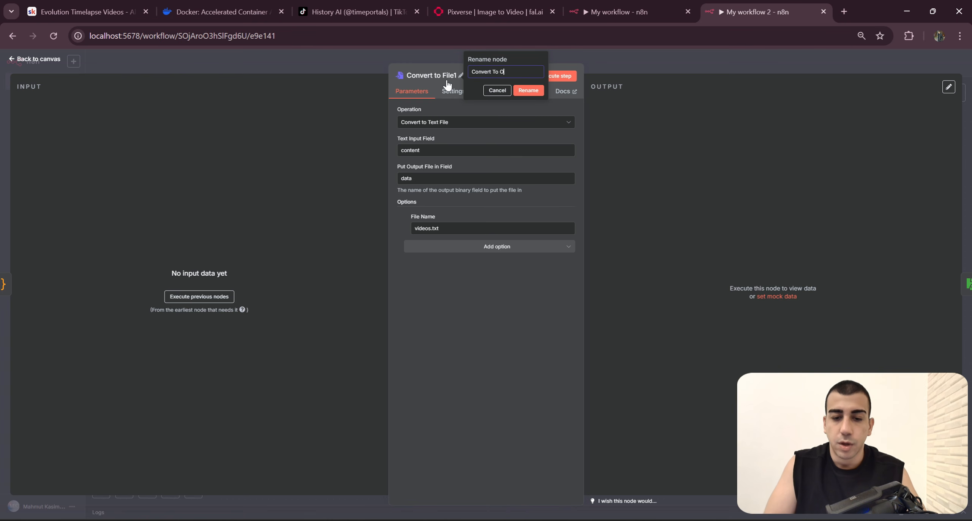
key("Return")
Step: Set the output file name in the Convert To OST File node to subtitle.txt
left_click(483, 228)
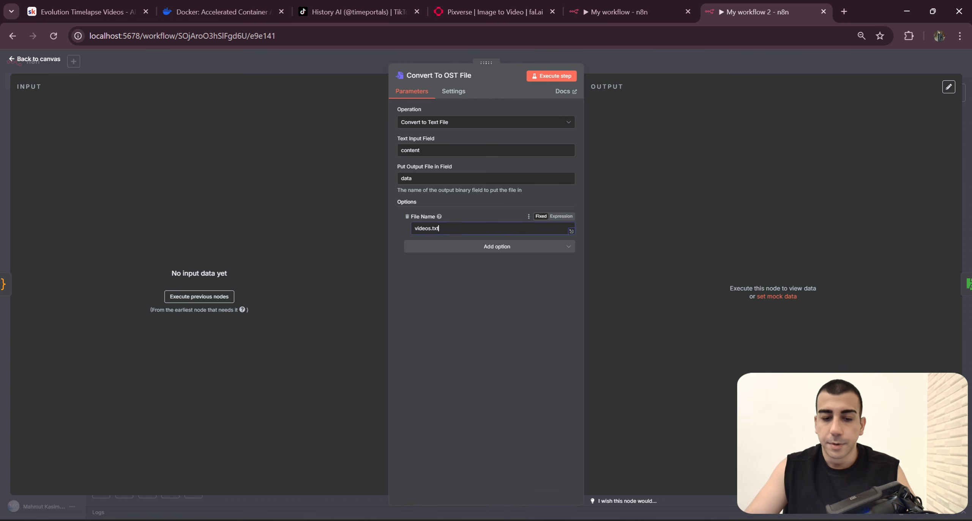
key("BackSpace")
key("BackSpace")
key("BackSpace")
key("BackSpace")
key("Delete")
key("Delete")
type("subtitle")
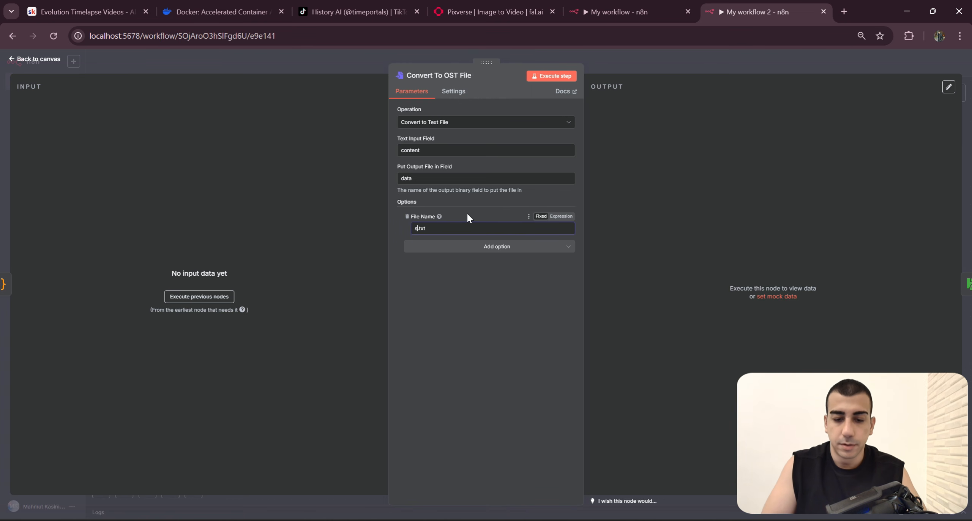
left_click(700, 63)
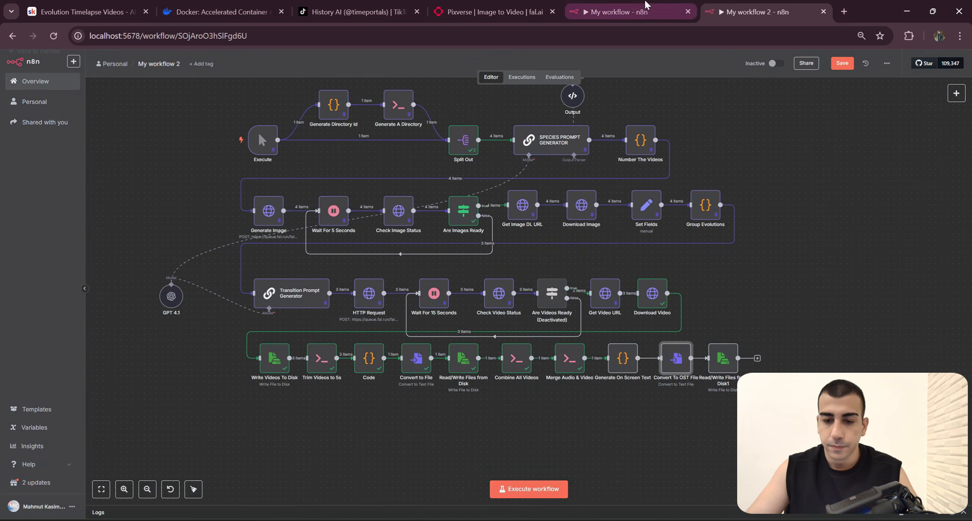
Step: Match the Read/Write Files from Disk1 path to My workflow's Write OST Text File To Disk node by changing its file name to subtitle.txt
left_click(644, 6)
double_click(566, 277)
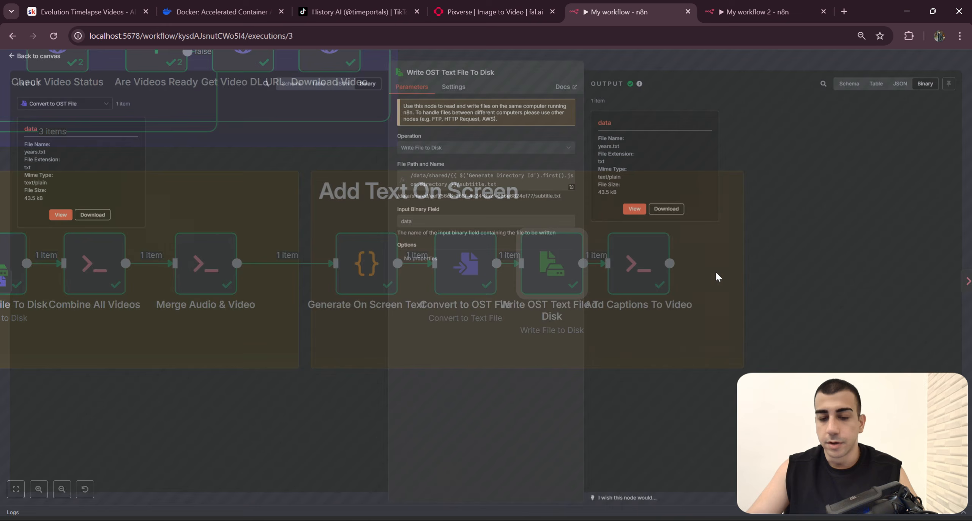
left_click_drag(500, 195, 375, 172)
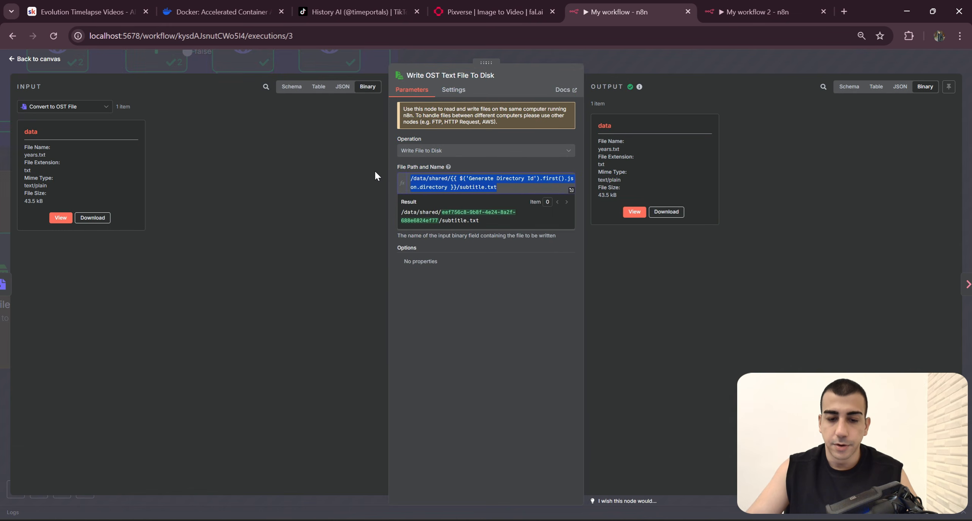
left_click(760, 6)
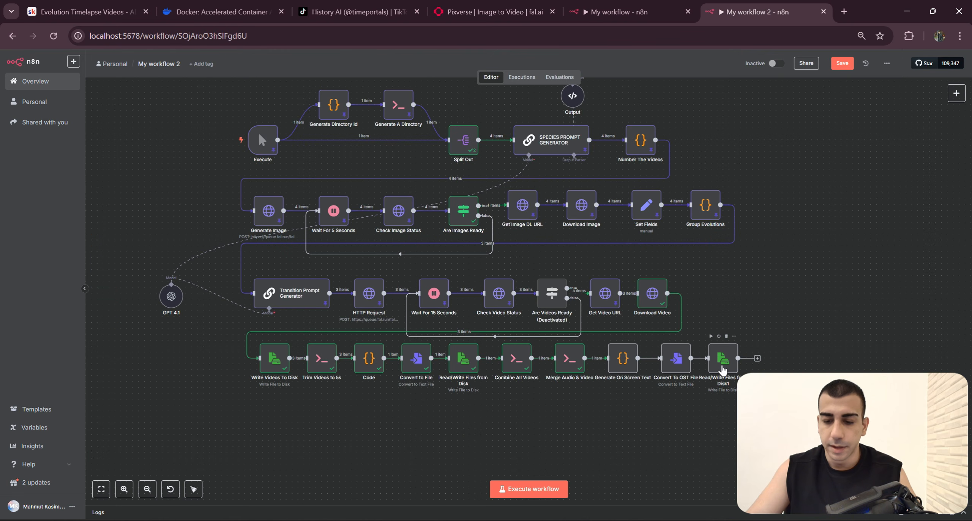
key("Return")
left_click(458, 190)
type("s")
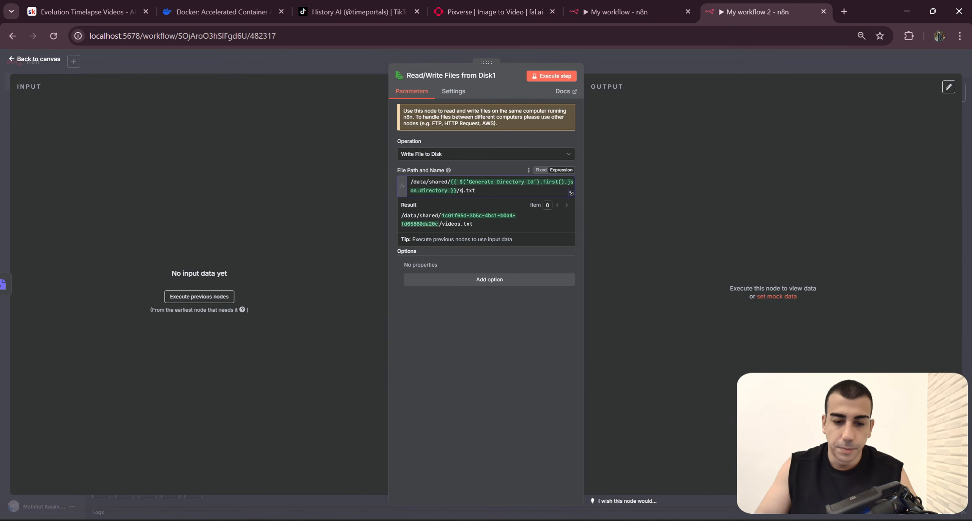
type("ubtitle")
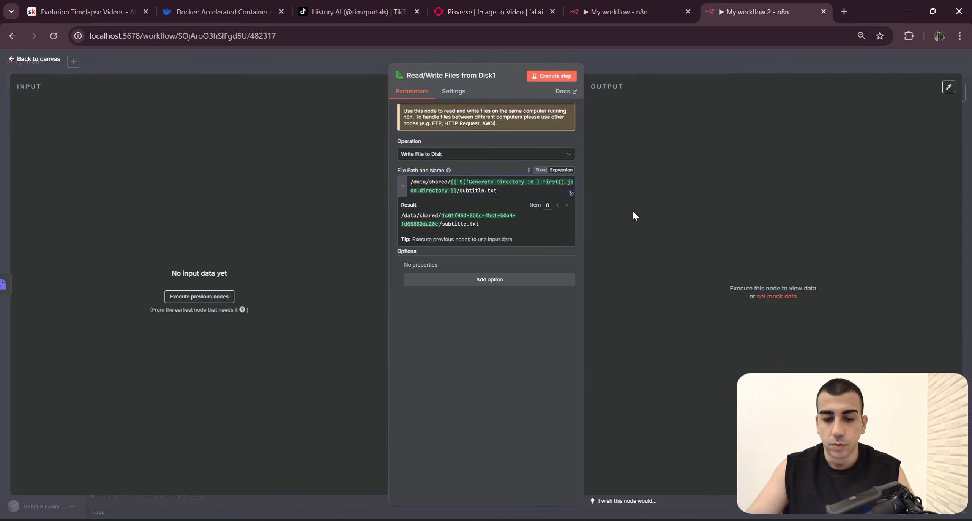
left_click(699, 61)
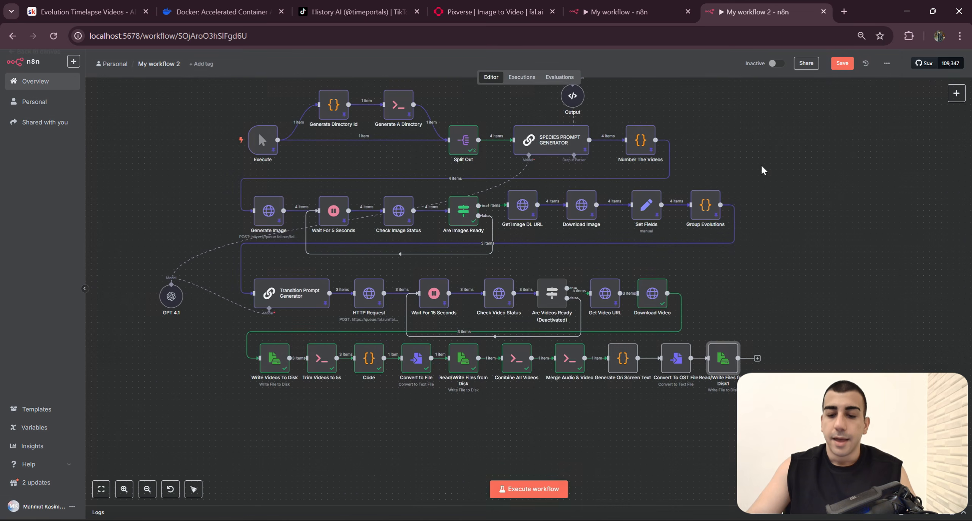
Step: Copy the full ffmpeg command from the Add Captions To Video node in My workflow
left_click(757, 358)
left_click(619, 12)
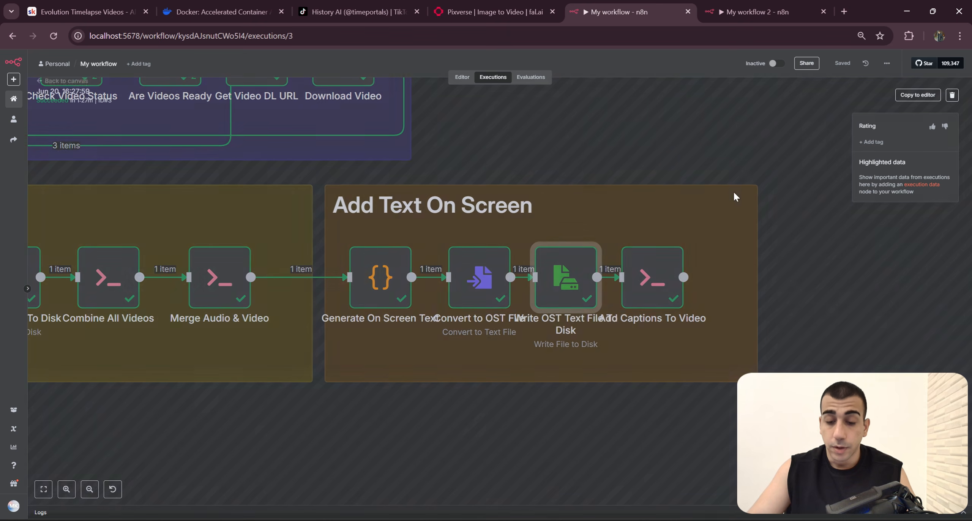
scroll(653, 297, "right", 2)
double_click(605, 285)
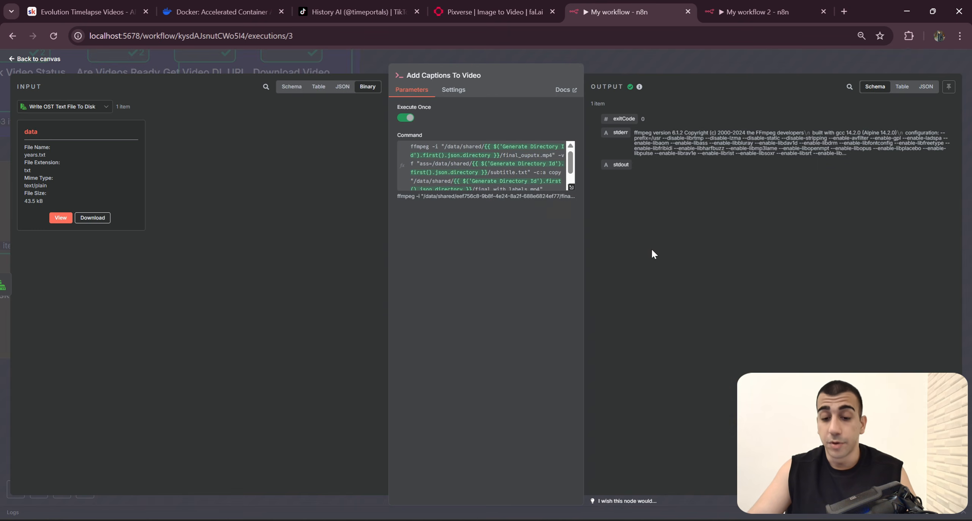
scroll(540, 183, "down", 1)
left_click_drag(539, 173, 422, 121)
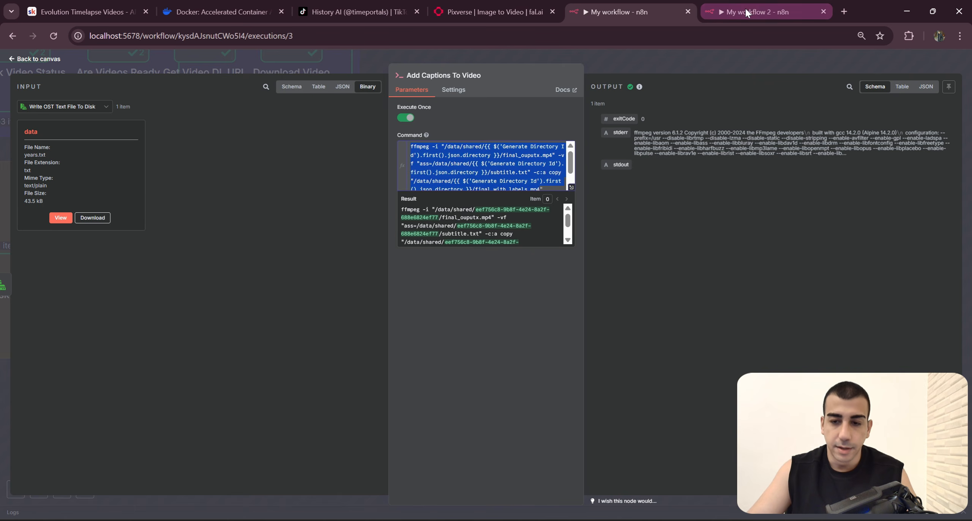
Step: Add an Execute Command node after Read/Write Files from Disk1 in My workflow 2 and fill its command with the copied ffmpeg expression
left_click(790, 11)
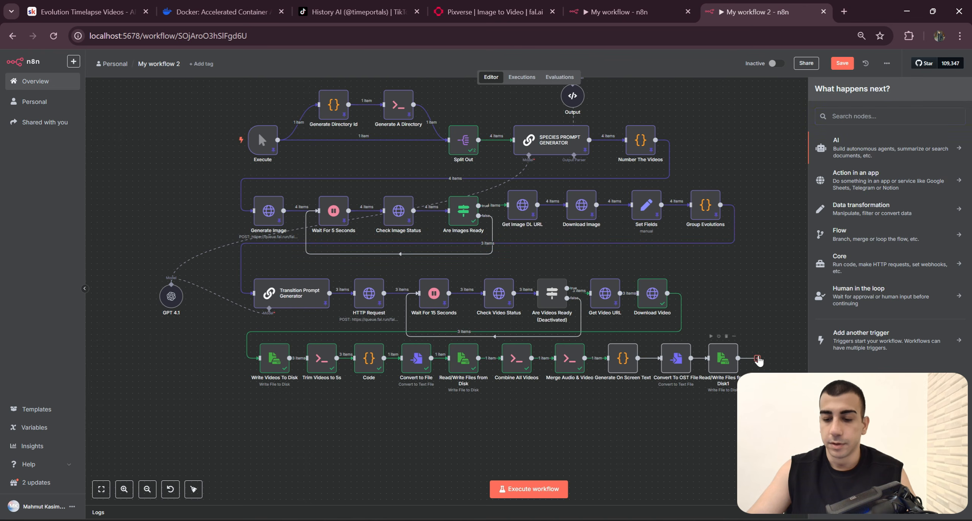
type("Execu")
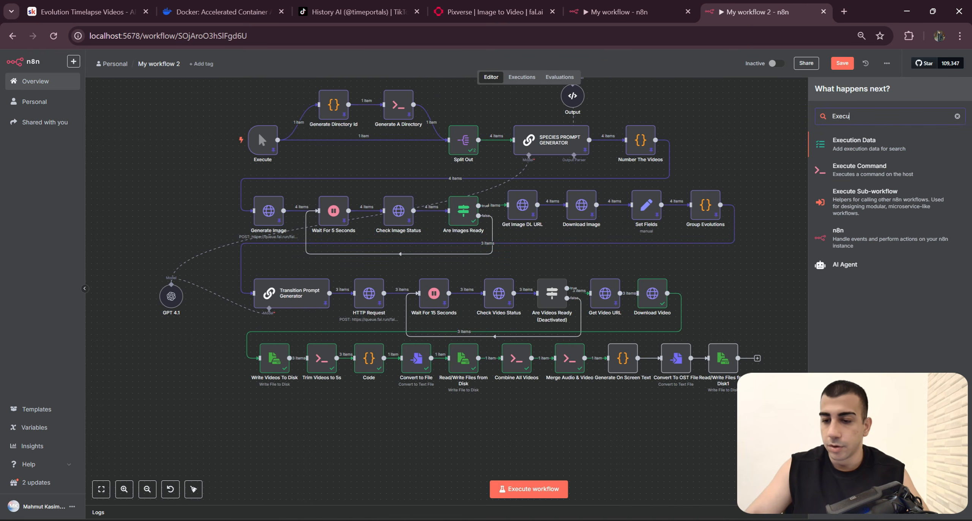
left_click(864, 170)
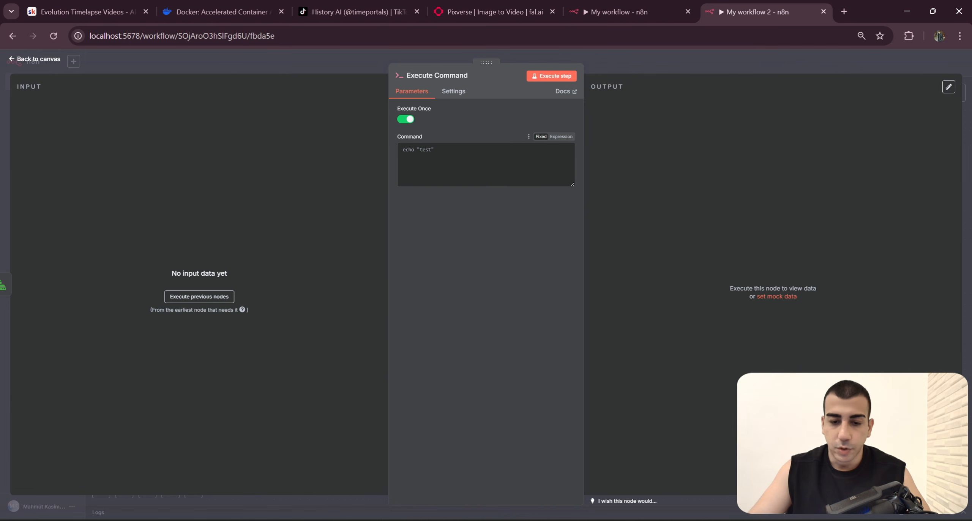
key("ctrl+v")
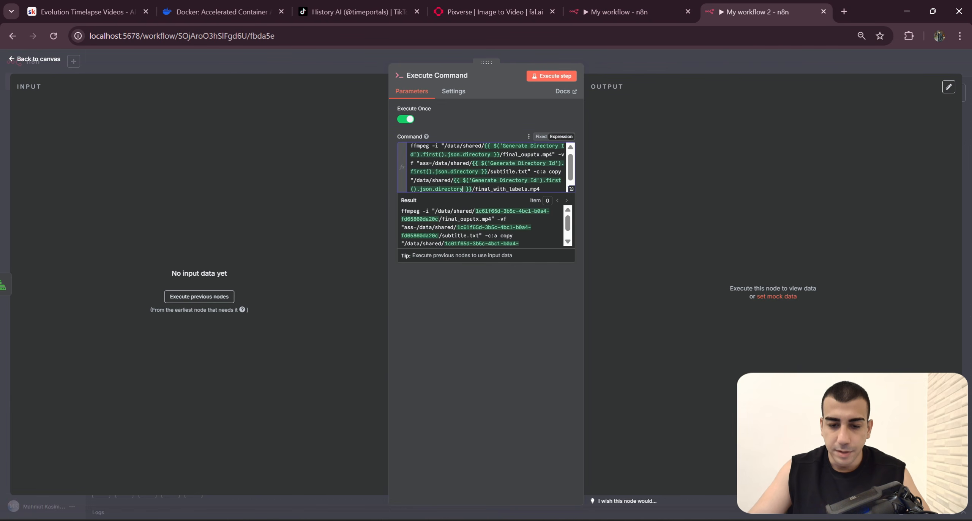
left_click(571, 189)
key("ctrl+a")
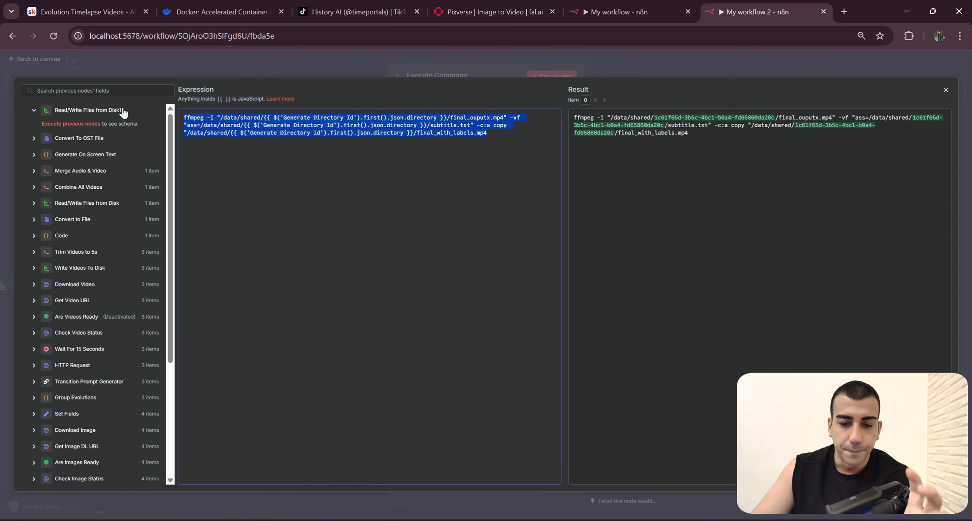
Step: Rename the Execute Command node to Add Captions To Video and place it at the end of the last node row
left_click(616, 5)
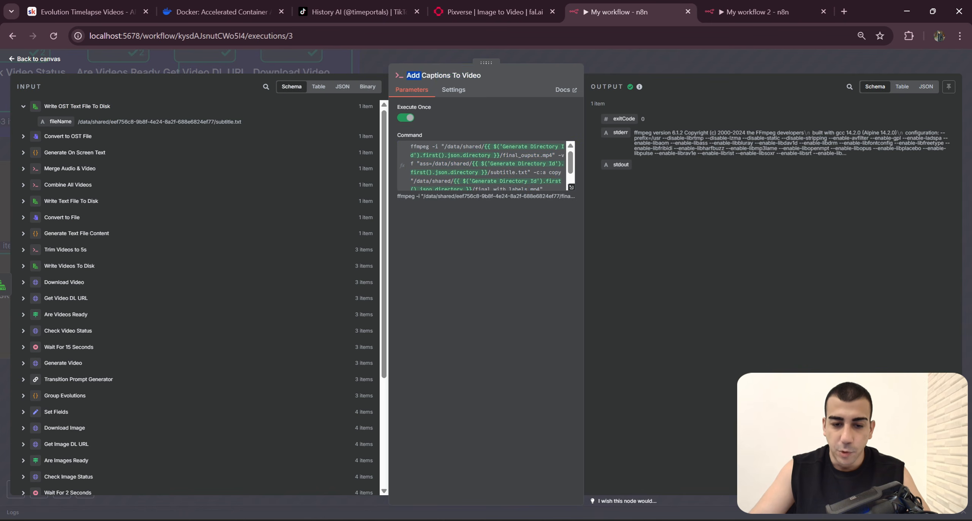
left_click(755, 11)
left_click(738, 54)
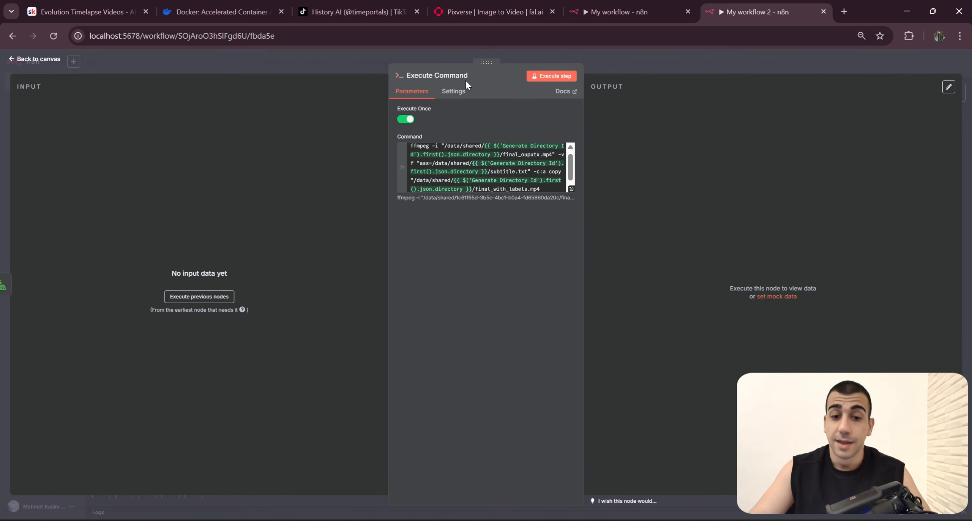
left_click(462, 76)
key("ctrl+a")
type("Add Captions To Video")
left_click(540, 90)
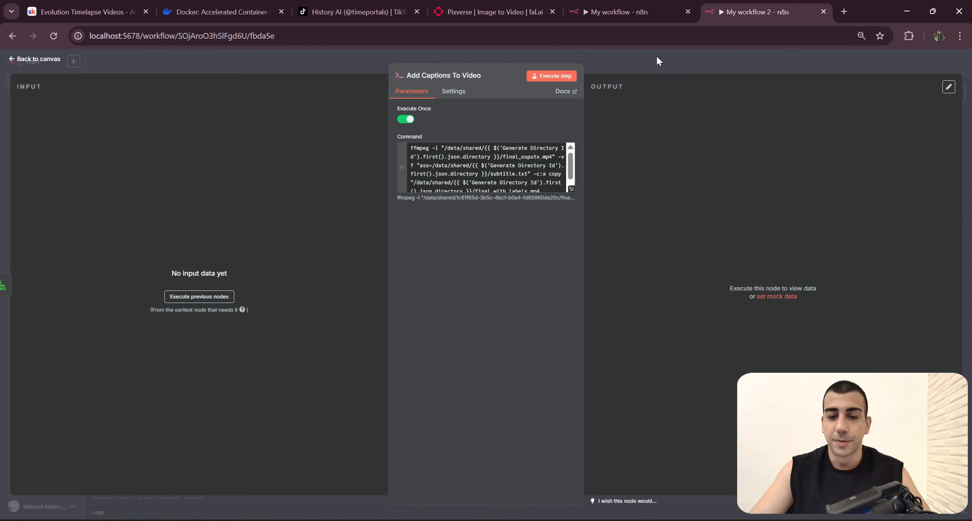
left_click(656, 57)
left_click_drag(788, 369, 776, 369)
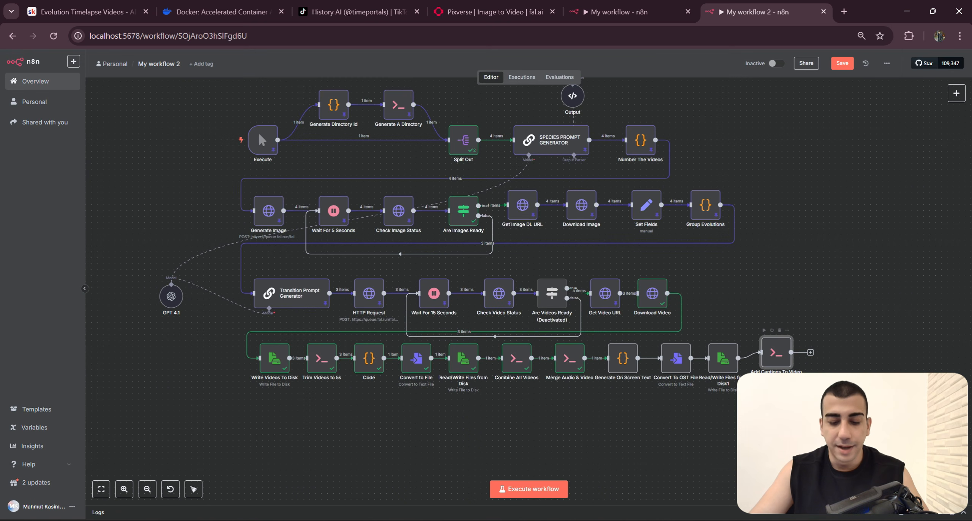
Step: Delete all previously generated videos and text files from the run's folder inside N8N > shared in File Explorer
left_click(462, 520)
left_click(522, 497)
left_click_drag(836, 292, 227, 154)
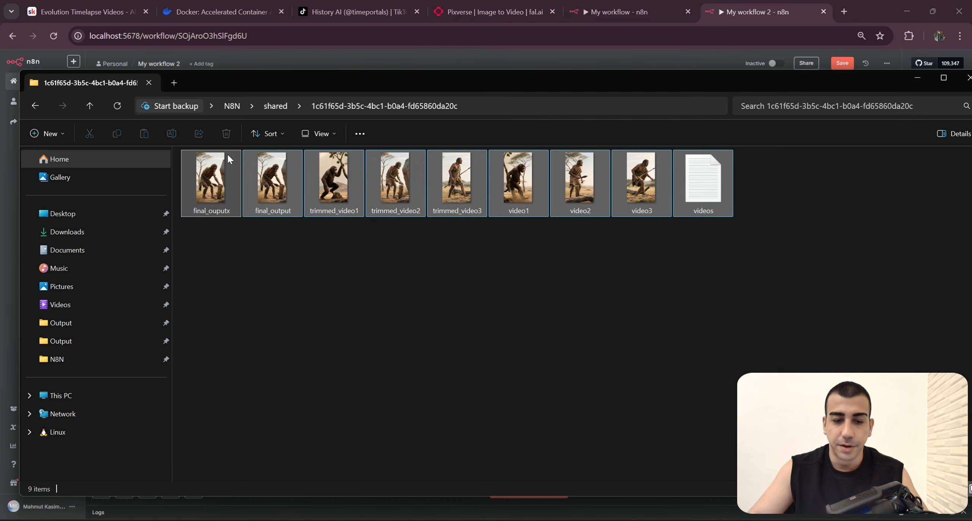
key("Delete")
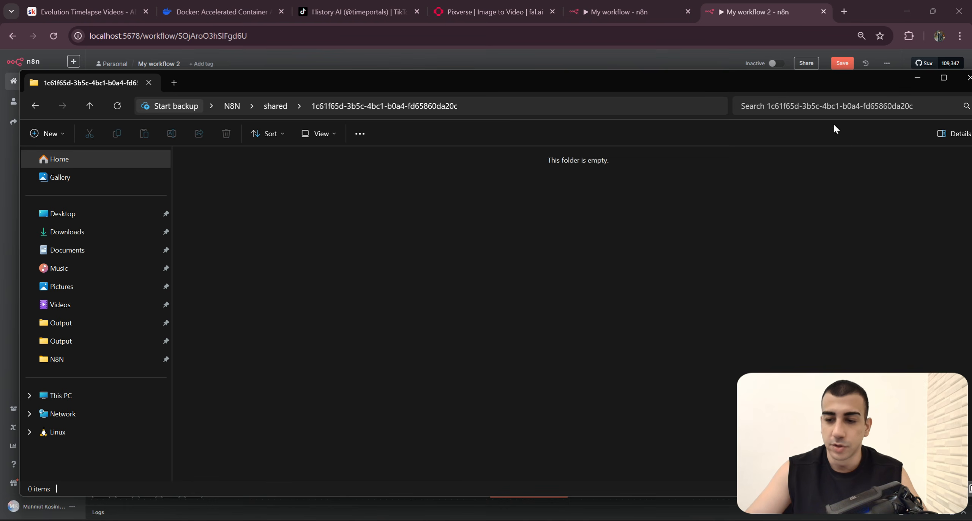
left_click(916, 77)
Step: Execute My workflow 2 from its Execute trigger and bring up the output folder in File Explorer
mouse_move(222, 150)
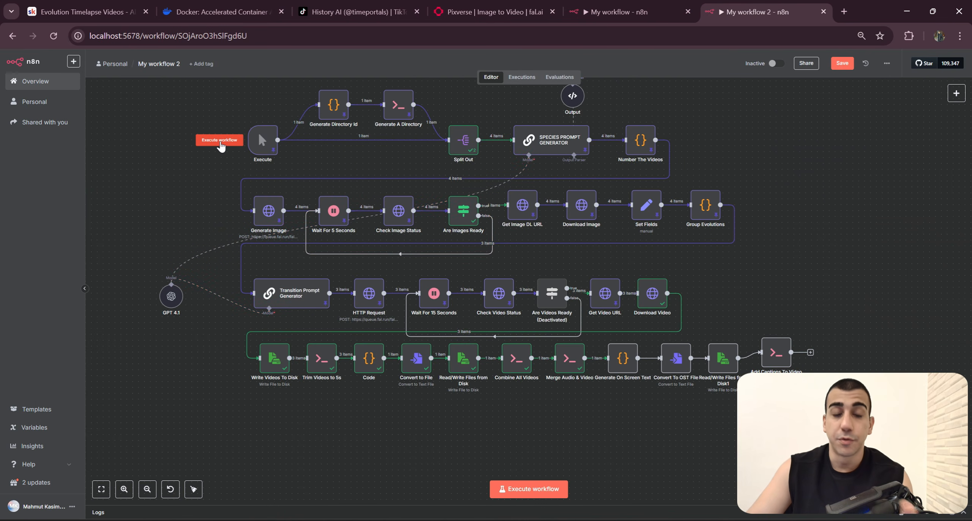
left_click(220, 141)
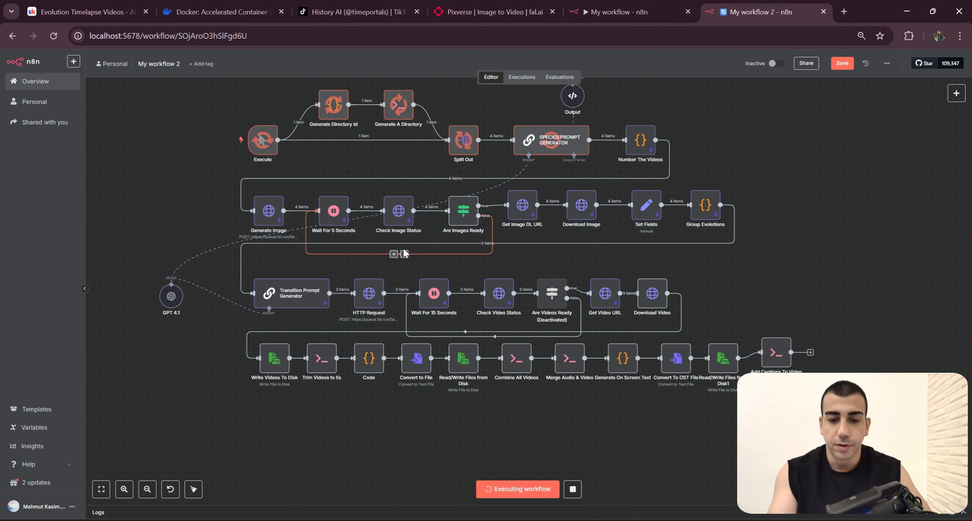
key("alt+Tab")
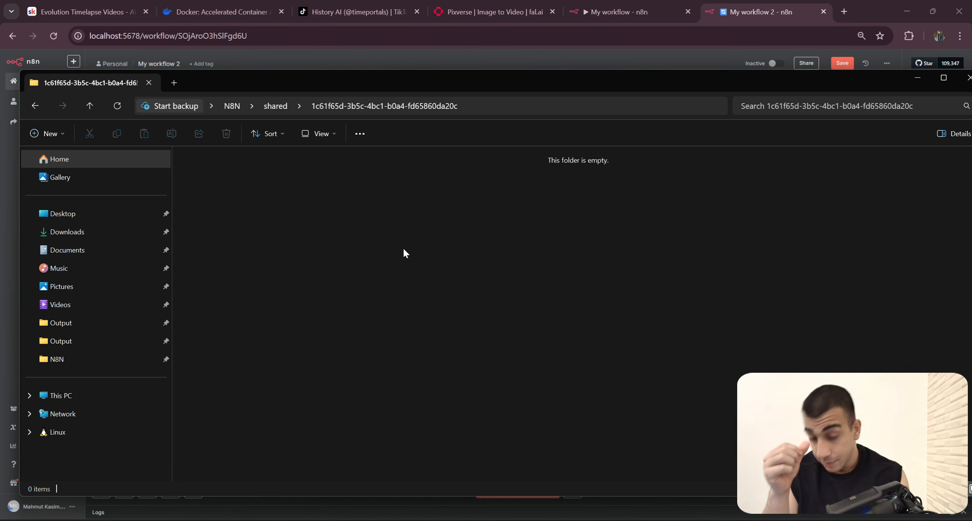
Step: Get the File Explorer window out of the way and shift the nodes following Generate On Screen Text further right in My workflow 2
left_click_drag(541, 87, 497, 411)
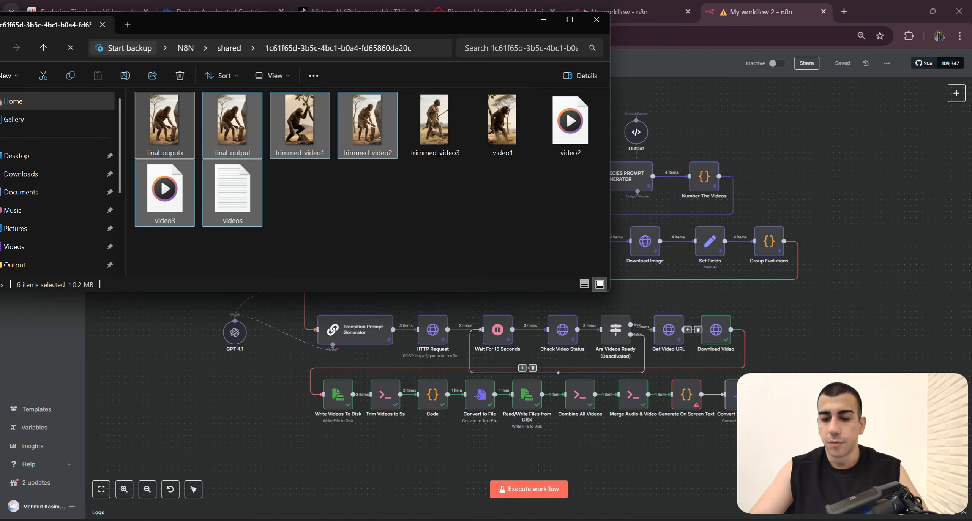
left_click(707, 438)
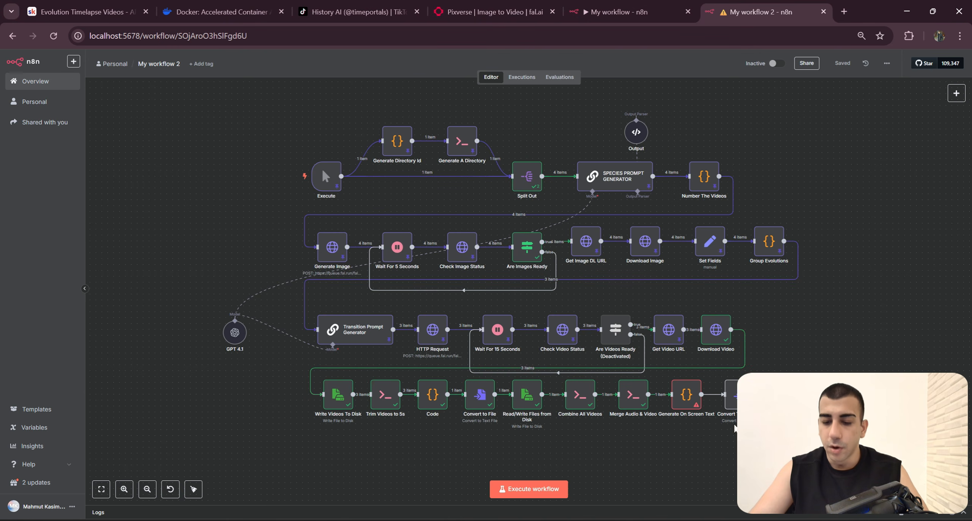
left_click_drag(873, 448, 704, 370)
left_click_drag(744, 395, 807, 395)
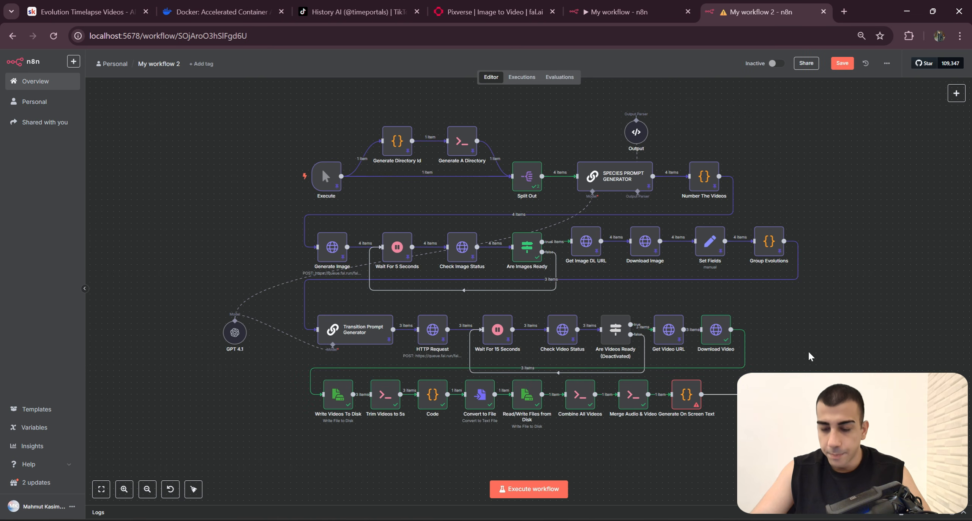
scroll(727, 437, "up", 3)
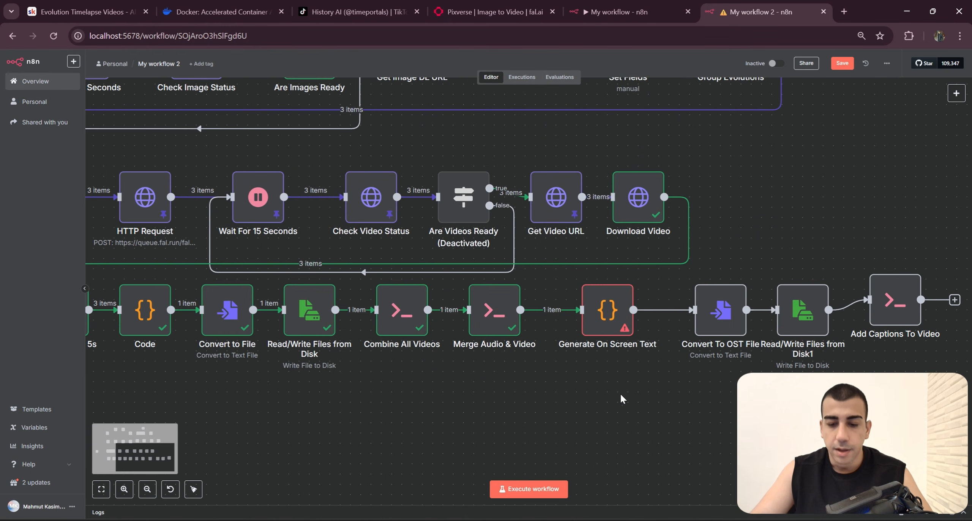
Step: Examine the Generate On Screen Text node's error and the node reference in line 4 of its JavaScript
double_click(601, 326)
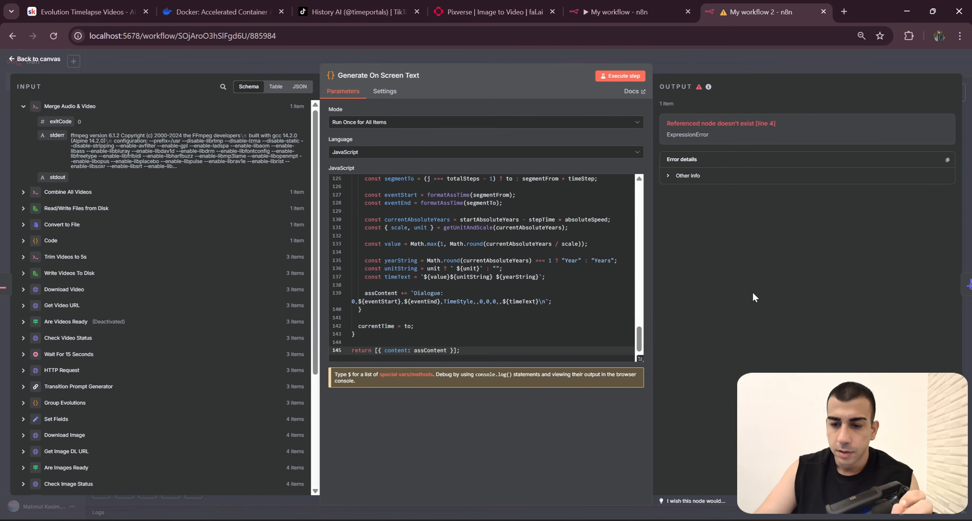
left_click_drag(785, 129, 674, 124)
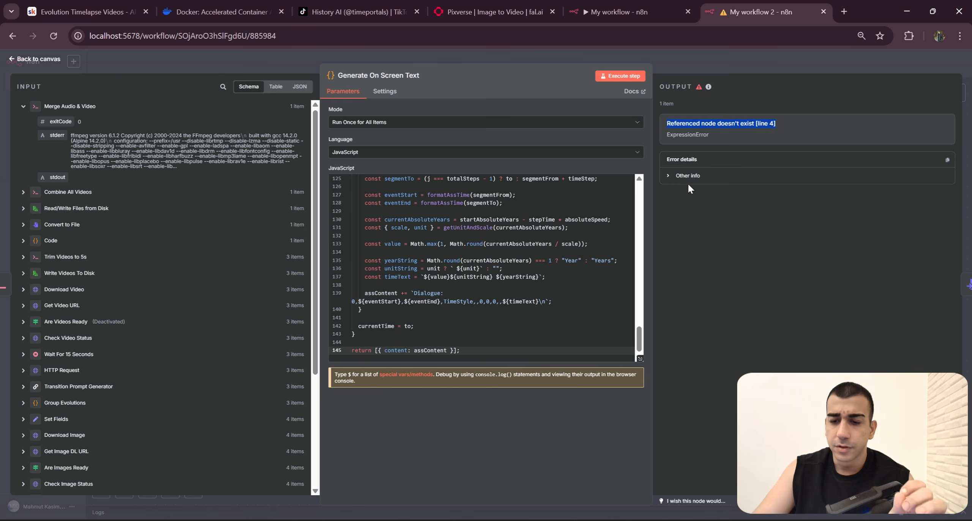
scroll(482, 266, "up", 20)
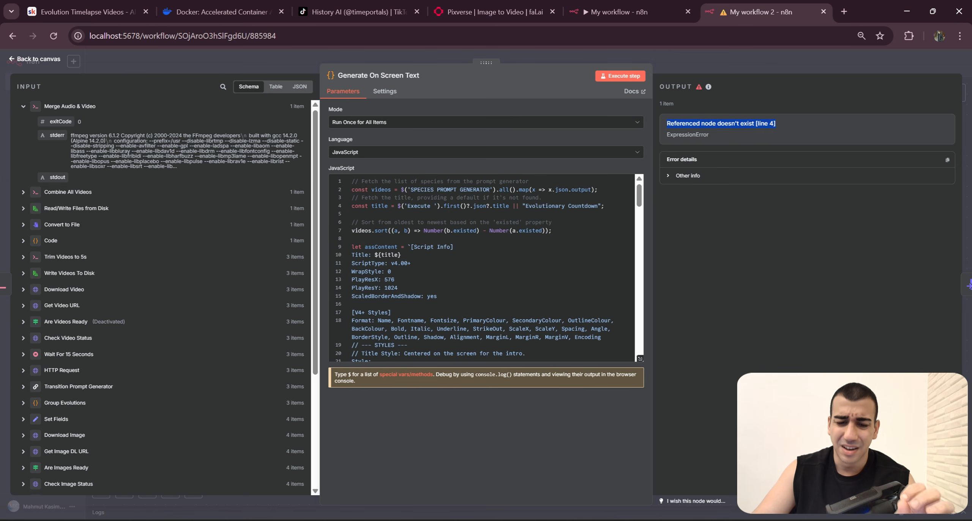
left_click(454, 246)
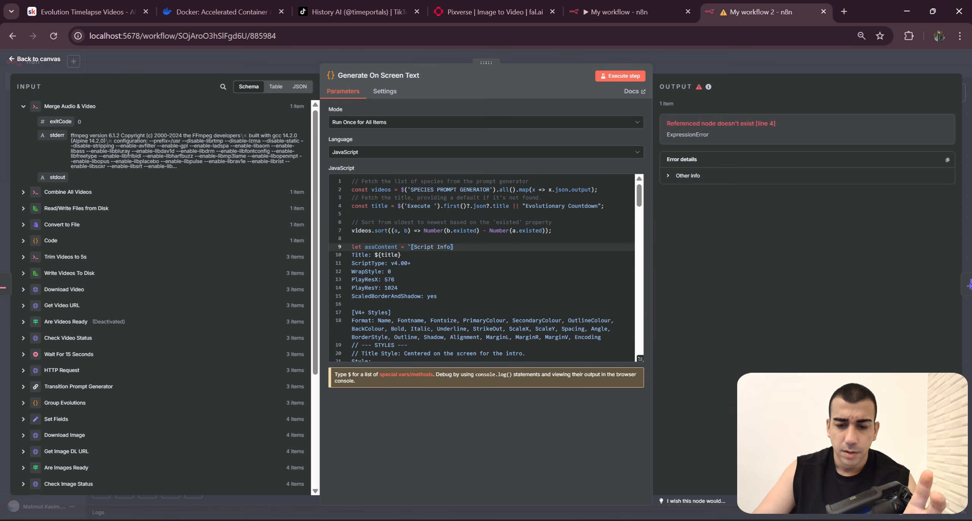
left_click_drag(609, 206, 347, 204)
left_click(383, 214)
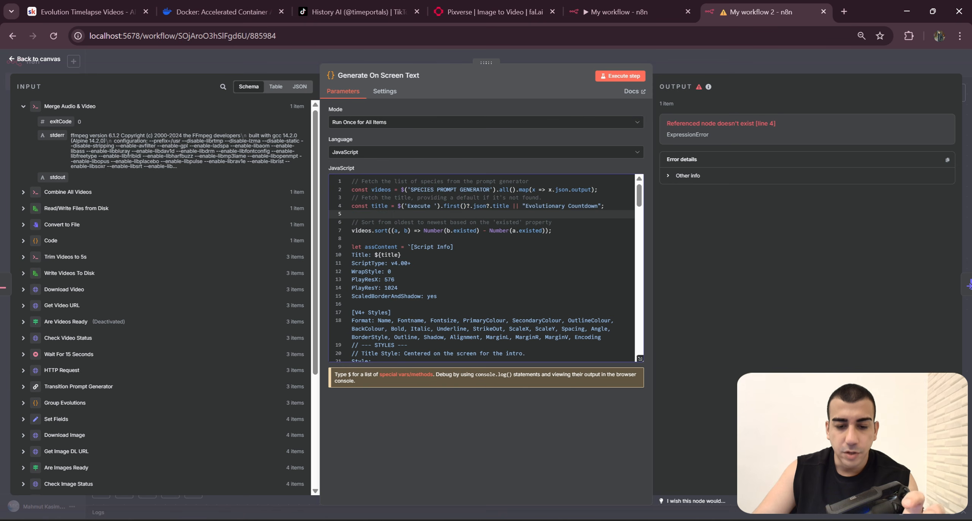
double_click(405, 206)
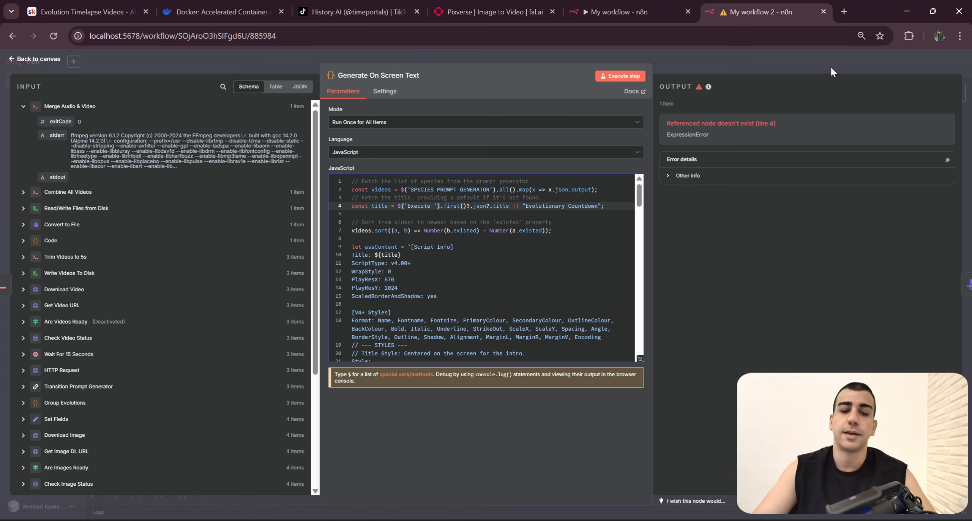
Step: Check the Execute trigger node and its output in the finished execution of My workflow for comparison
left_click(640, 6)
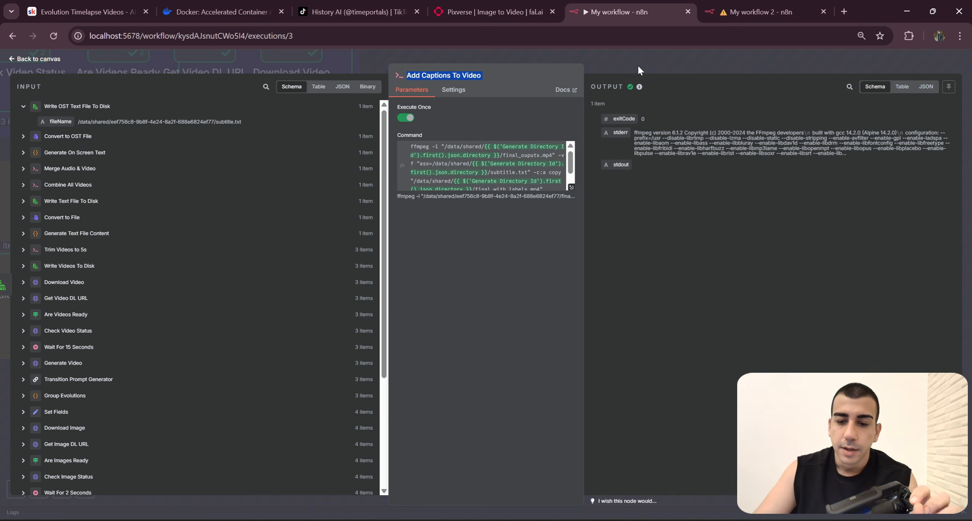
left_click(637, 64)
scroll(715, 291, "down", 5)
left_click_drag(715, 292, 869, 438)
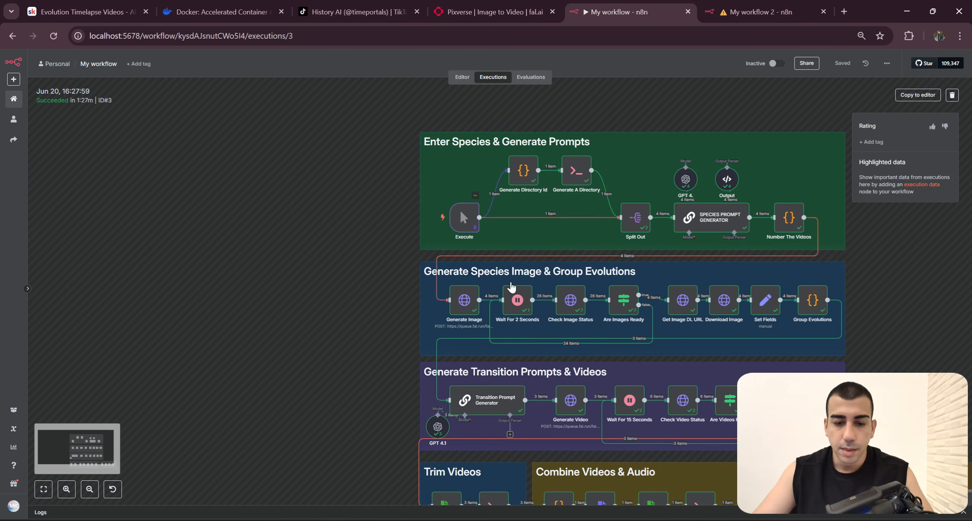
scroll(511, 285, "up", 4)
double_click(432, 181)
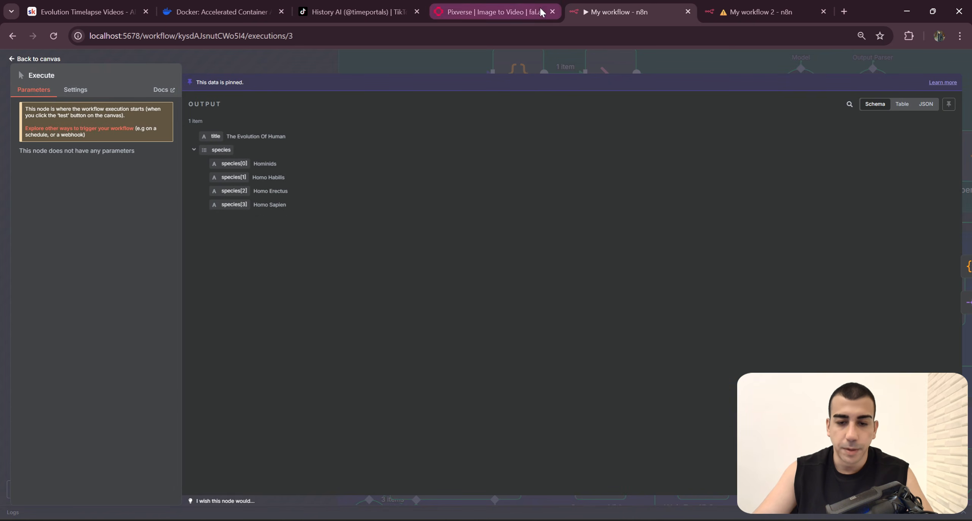
Step: Remove the trailing space from the 'Execute ' node reference in line 4 of the Generate On Screen Text code in My workflow 2
left_click(749, 11)
left_click(433, 197)
left_click(433, 206)
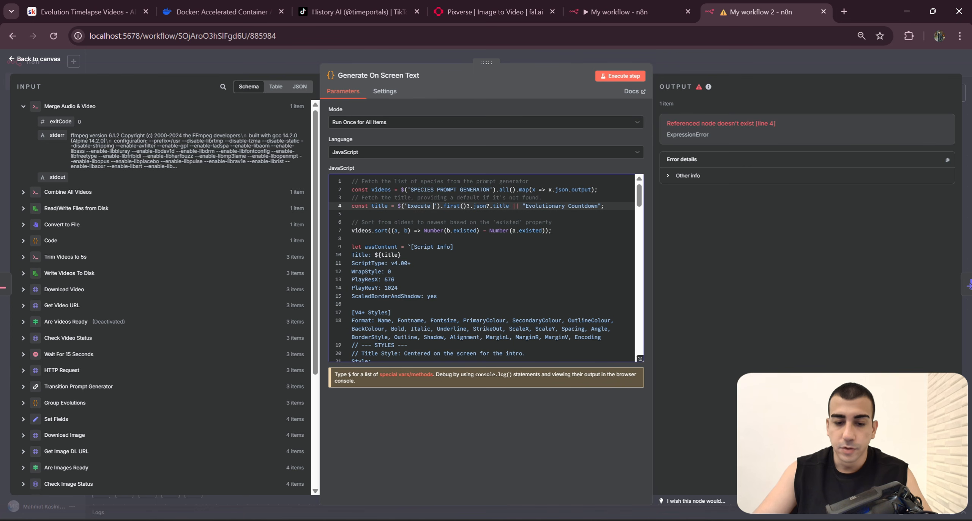
key("BackSpace")
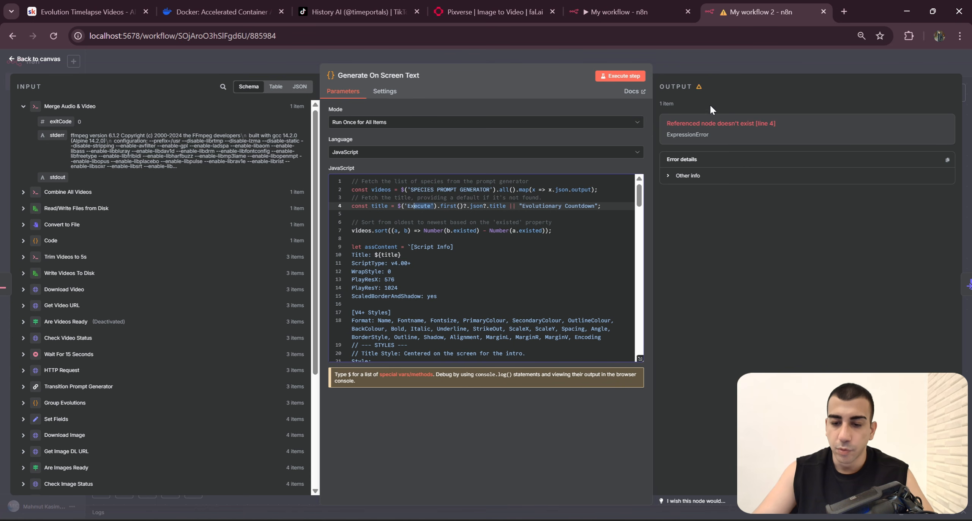
Step: Return to the canvas and delete all generated videos and the videos text file from the run's folder in File Explorer
left_click(711, 63)
scroll(685, 465, "down", 3)
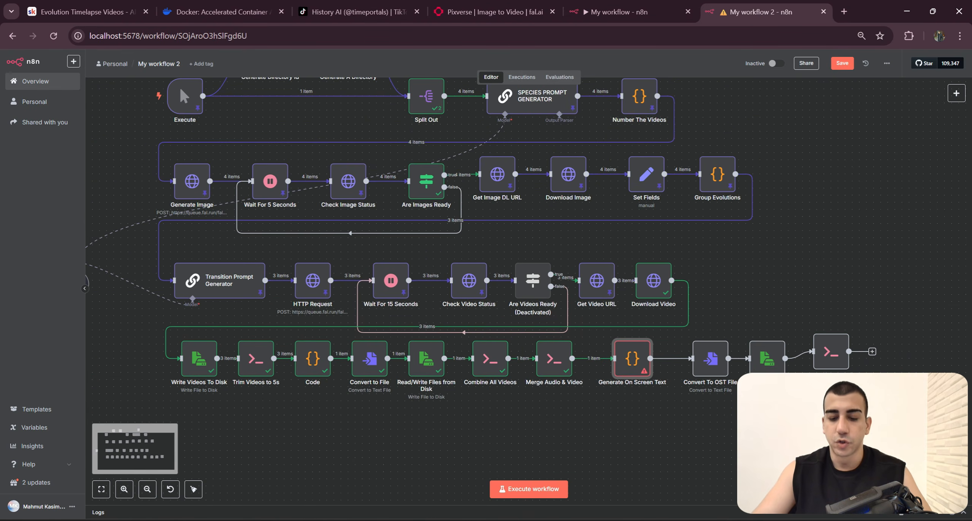
mouse_move(523, 499)
left_click(573, 461)
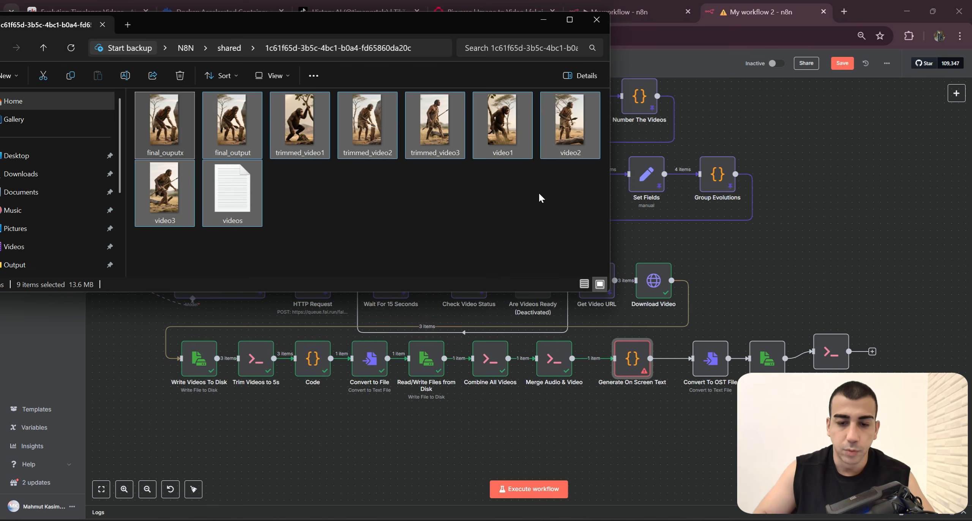
key("Delete")
left_click(597, 20)
Step: Execute My workflow 2 from its Execute trigger and follow the run through the last node row
left_click_drag(179, 85, 293, 184)
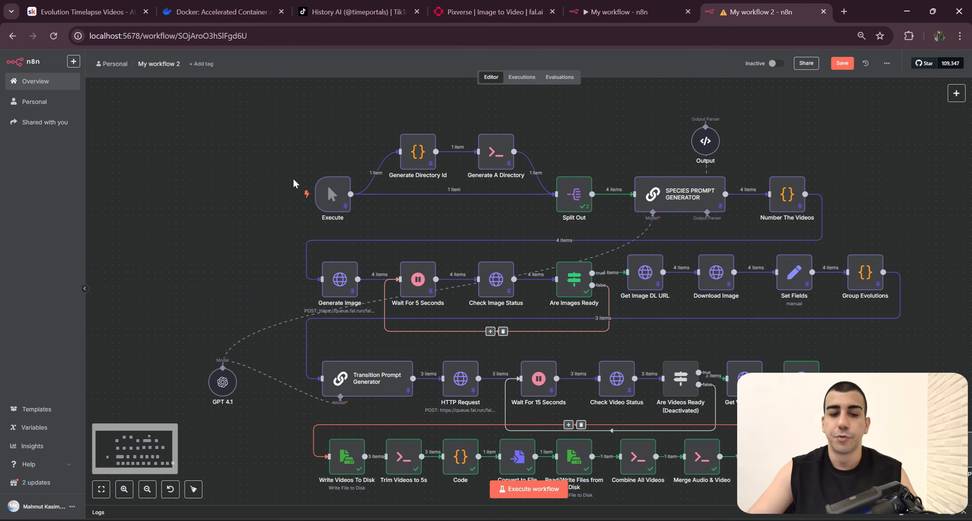
left_click(281, 191)
left_click_drag(609, 152, 513, 128)
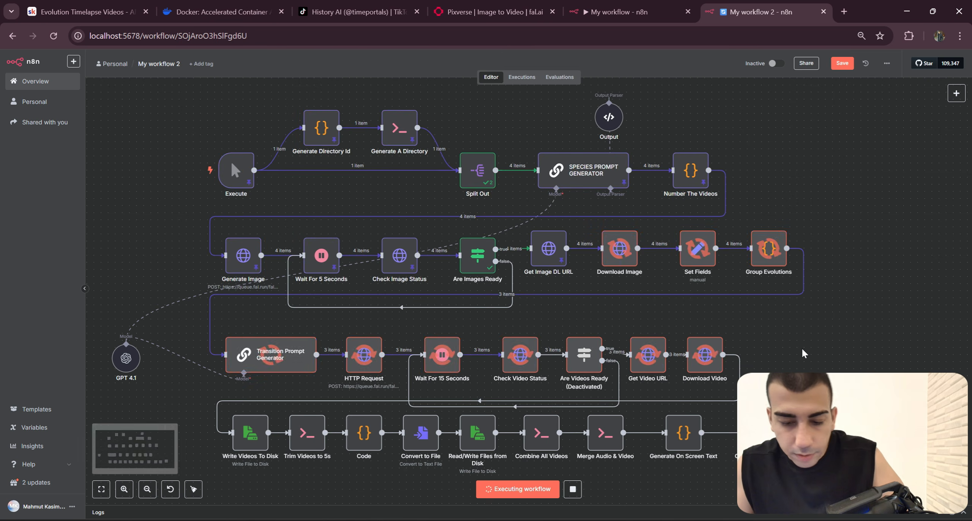
left_click_drag(776, 308, 784, 263)
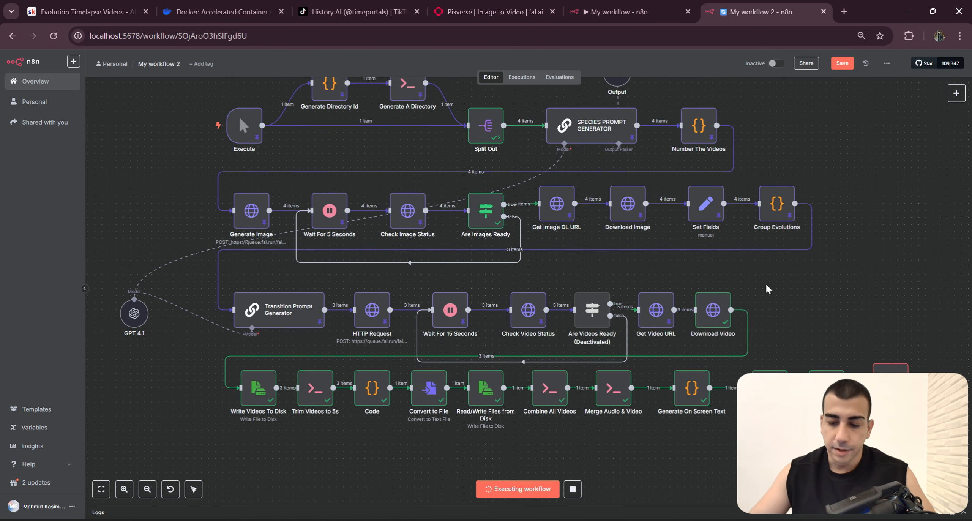
Step: Align Add Captions To Video with its row and move Convert To OST File and Read/Write Files from Disk1 closer to Generate On Screen Text
left_click_drag(884, 297, 737, 257)
left_click(731, 351)
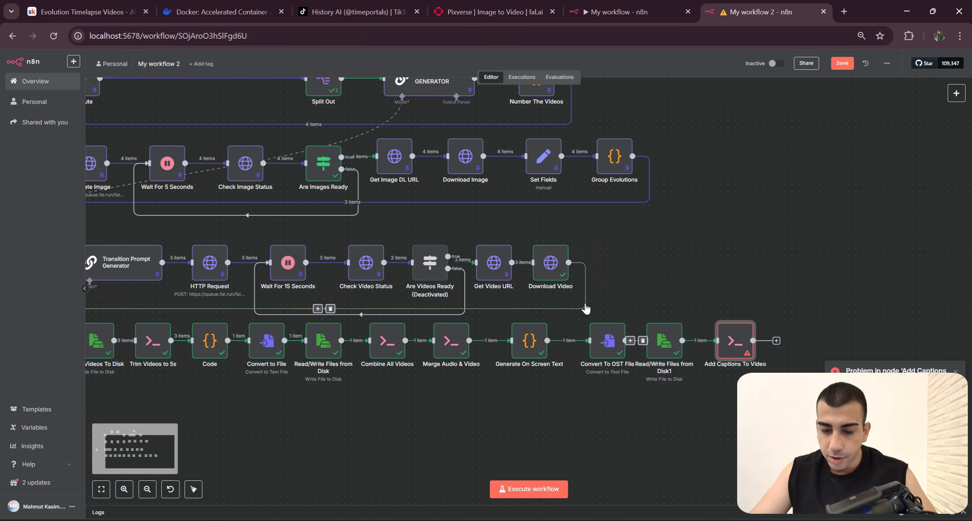
left_click_drag(709, 400, 585, 306)
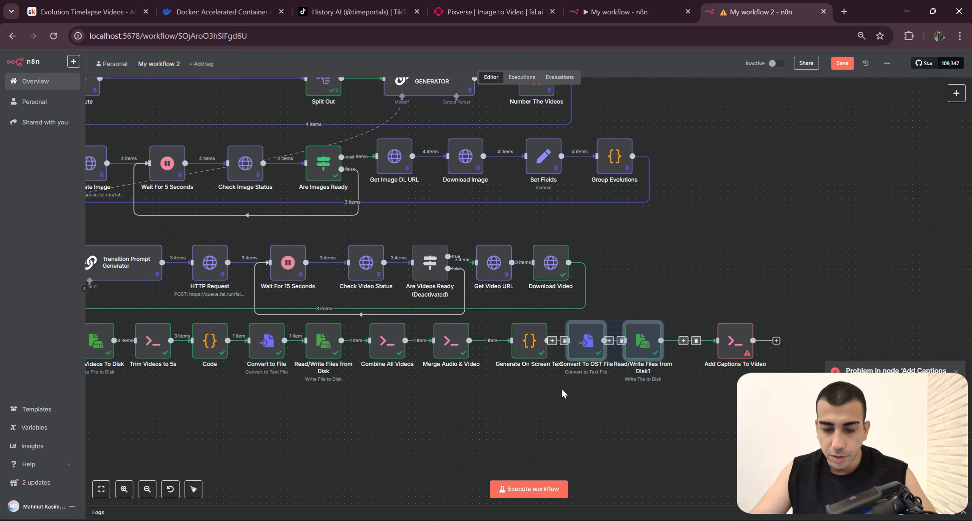
Step: Read the failed command's error message in the output of the Add Captions To Video node
double_click(735, 342)
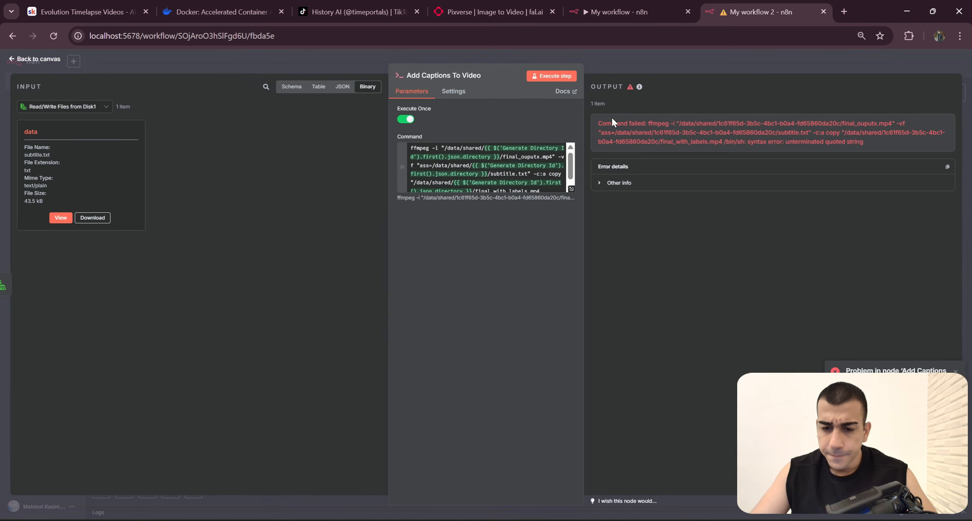
left_click_drag(599, 123, 853, 133)
left_click(853, 133)
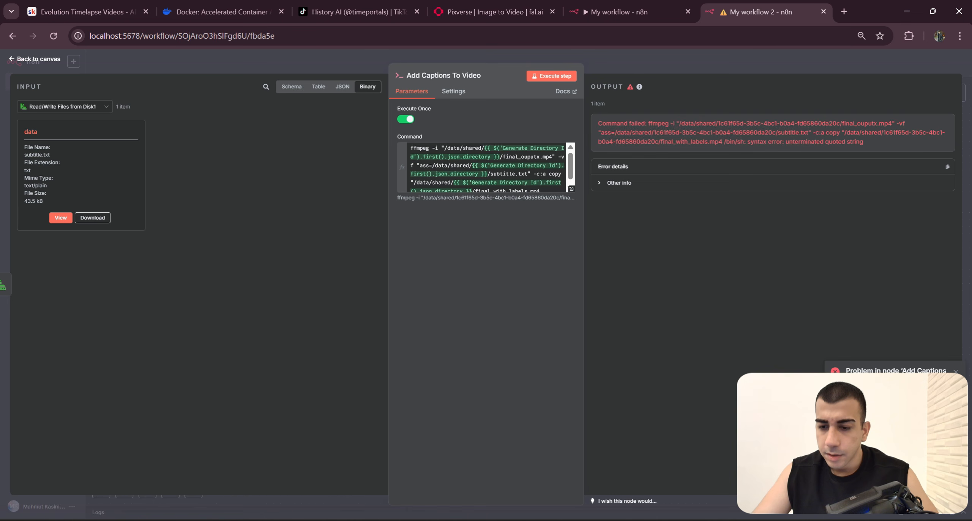
left_click_drag(788, 142, 869, 149)
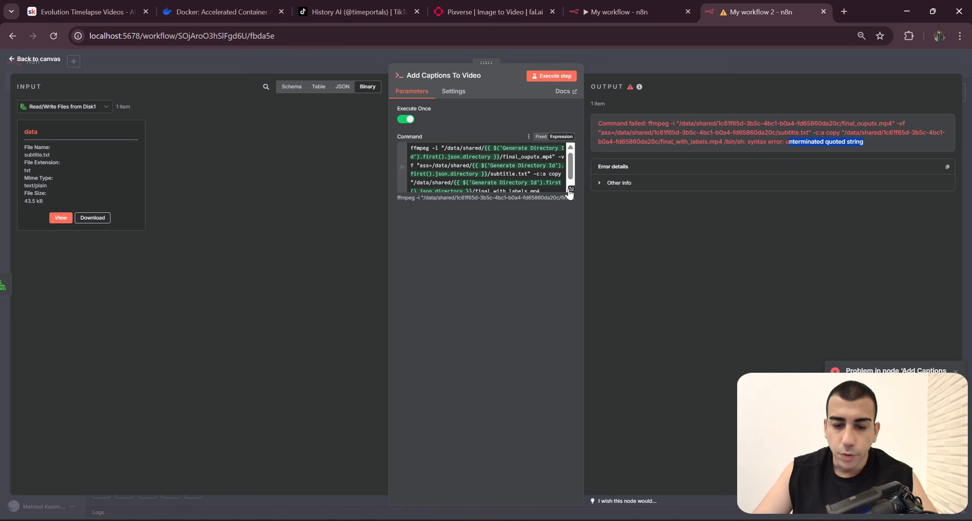
Step: Add the missing closing double quote after final_with_labels.mp4 in the Add Captions To Video command and return to the canvas
left_click(571, 189)
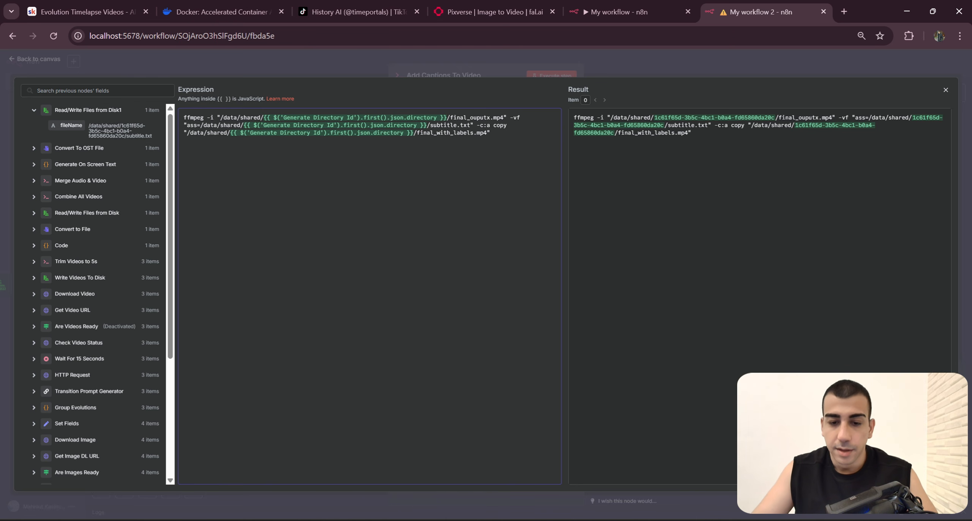
left_click_drag(491, 133, 158, 135)
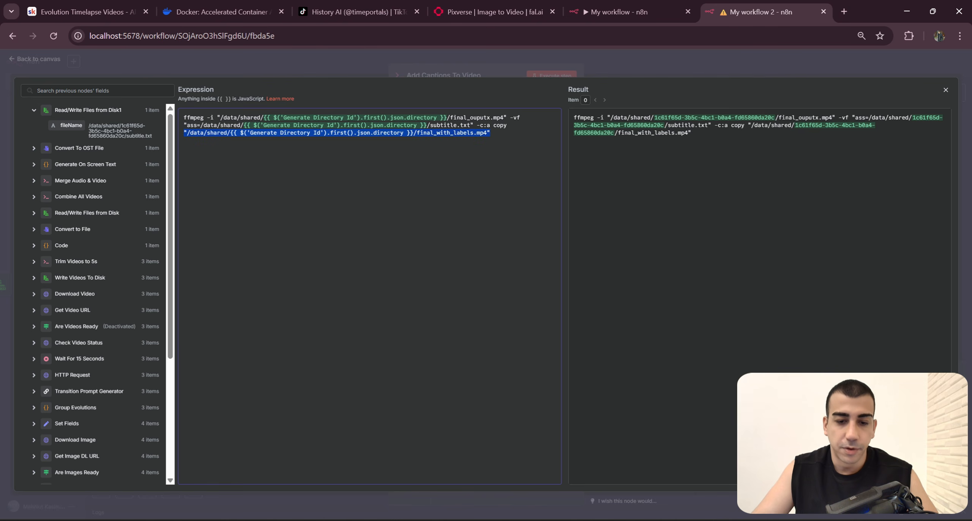
left_click(671, 73)
left_click(673, 72)
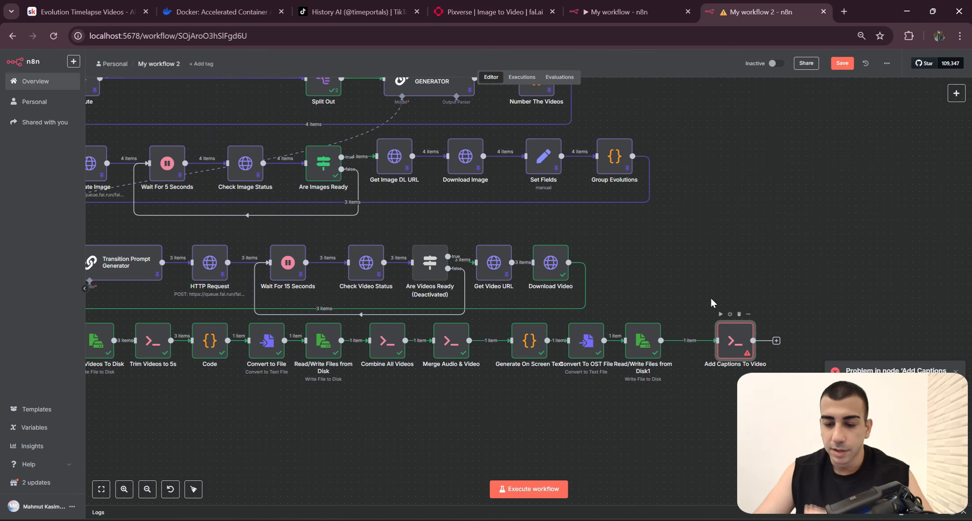
Step: Delete all generated videos and the videos and subtitle text files from the run's folder, then return to the workflow
key("alt+Tab")
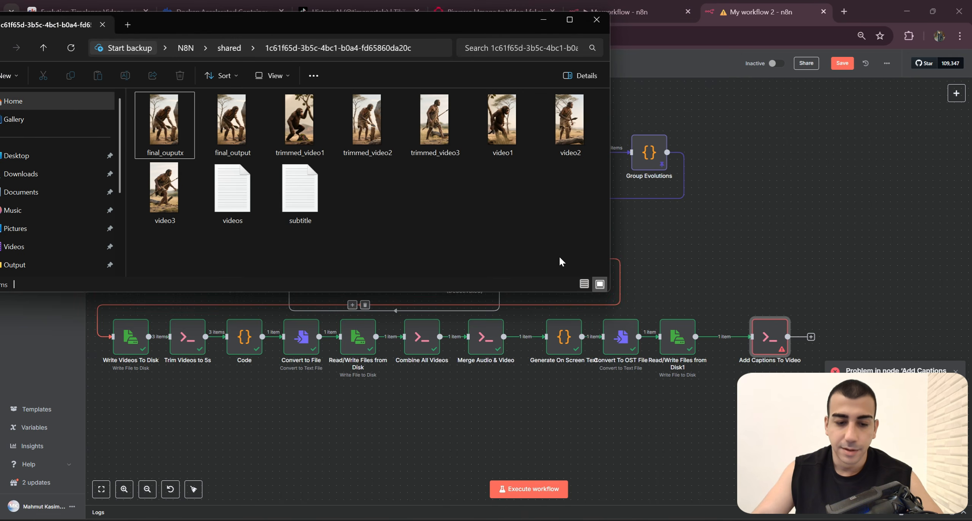
key("Delete")
left_click(634, 245)
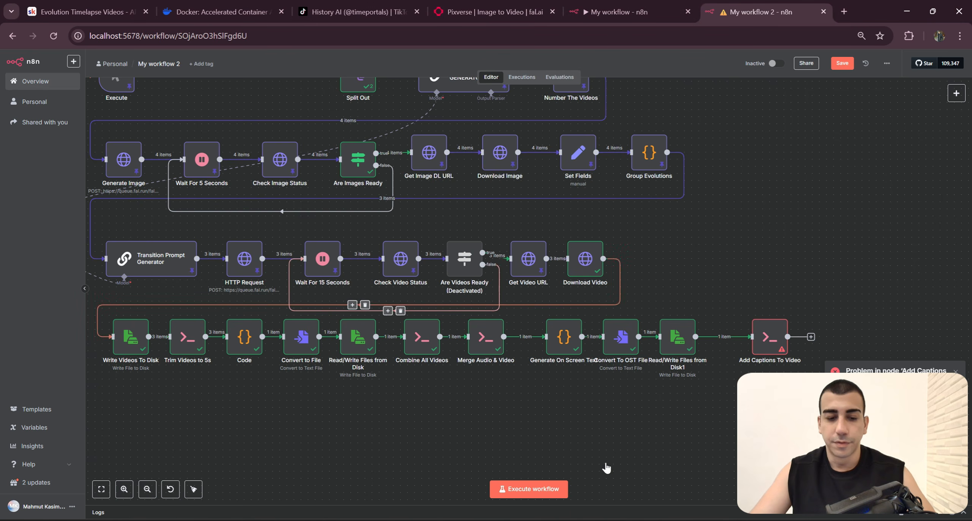
Step: Rerun My workflow 2 from its Execute trigger and follow the execution up to Add Captions To Video
scroll(607, 468, "down", 2)
left_click_drag(531, 399, 612, 465)
left_click(314, 263)
left_click_drag(785, 231, 689, 181)
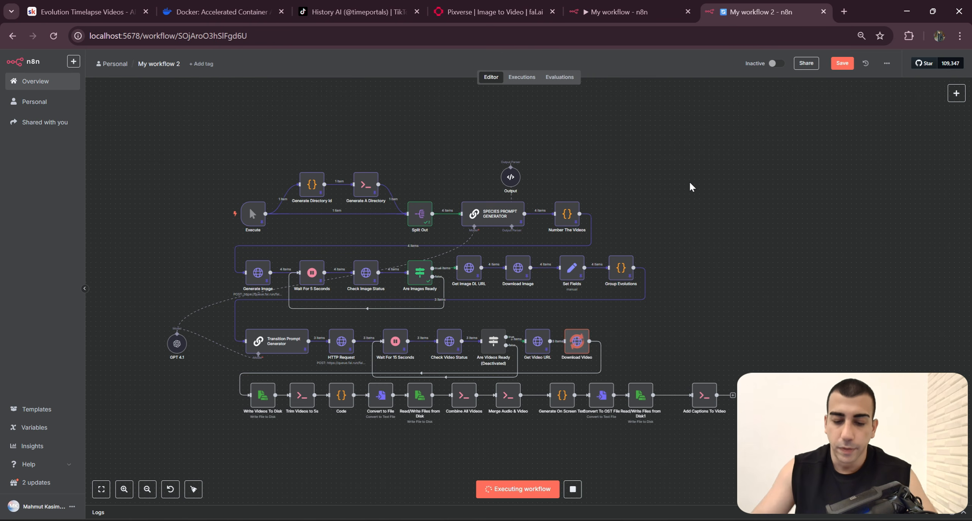
scroll(655, 332, "up", 5)
scroll(630, 292, "down", 5)
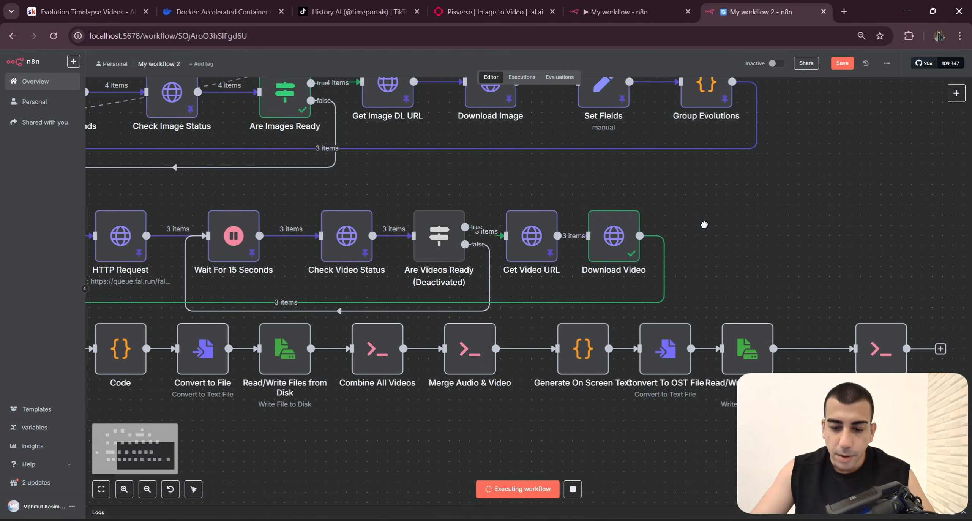
left_click_drag(847, 367, 822, 372)
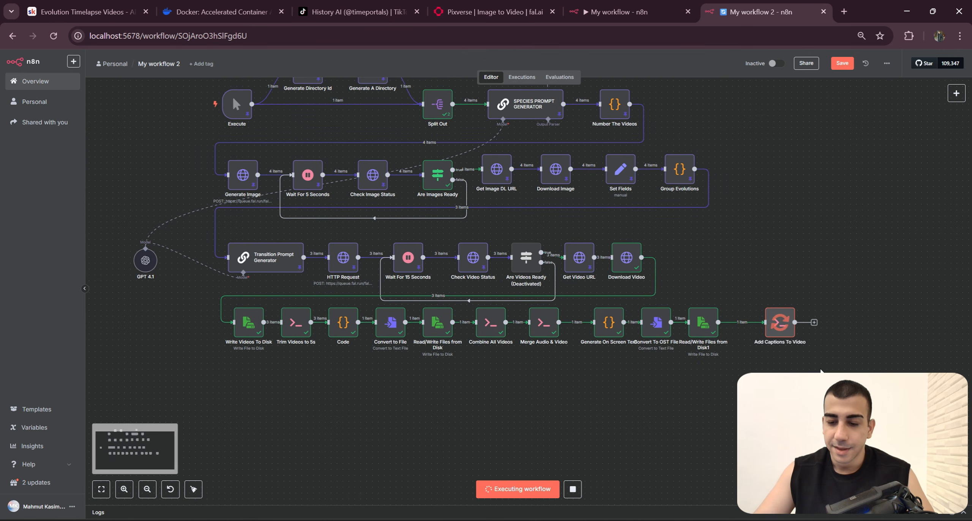
Step: Play the final_with_labels video from the run's folder and place the player beside the workflow to check the captions
key("alt+Tab")
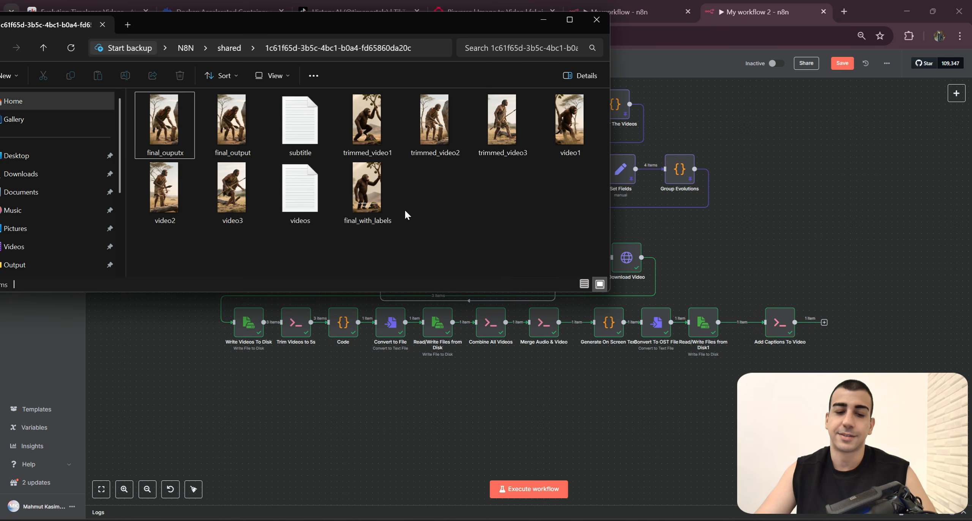
double_click(388, 199)
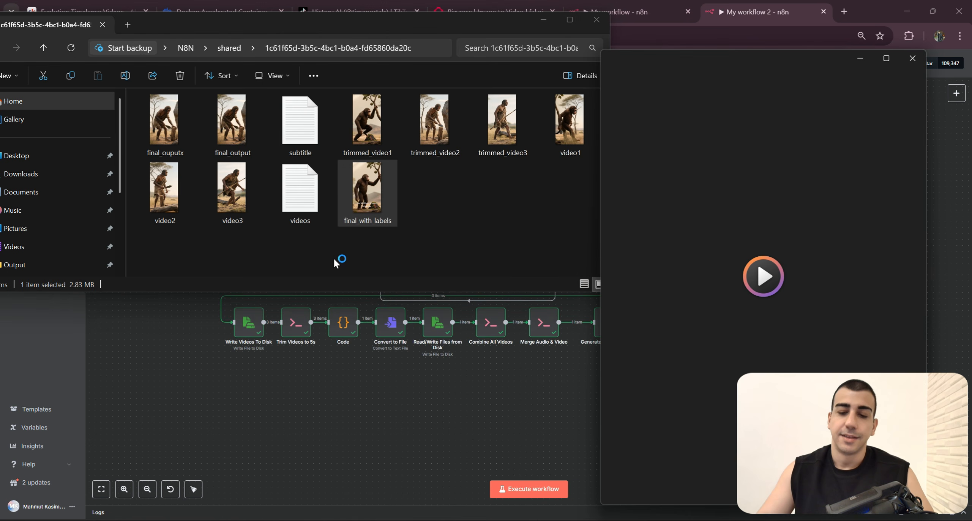
left_click(545, 23)
left_click_drag(701, 48, 723, 52)
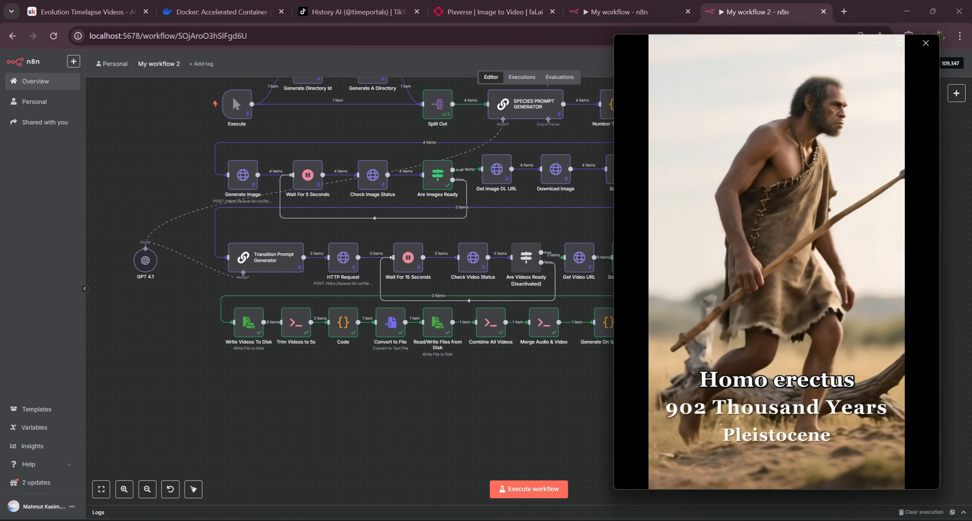
Step: Close the final_with_labels video player and save My workflow 2
mouse_move(795, 97)
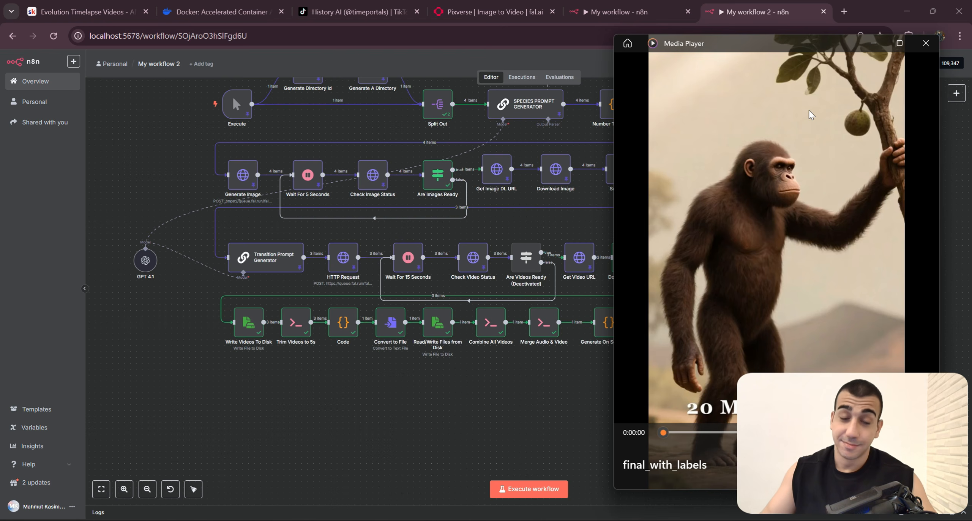
left_click(925, 43)
scroll(883, 256, "down", 3)
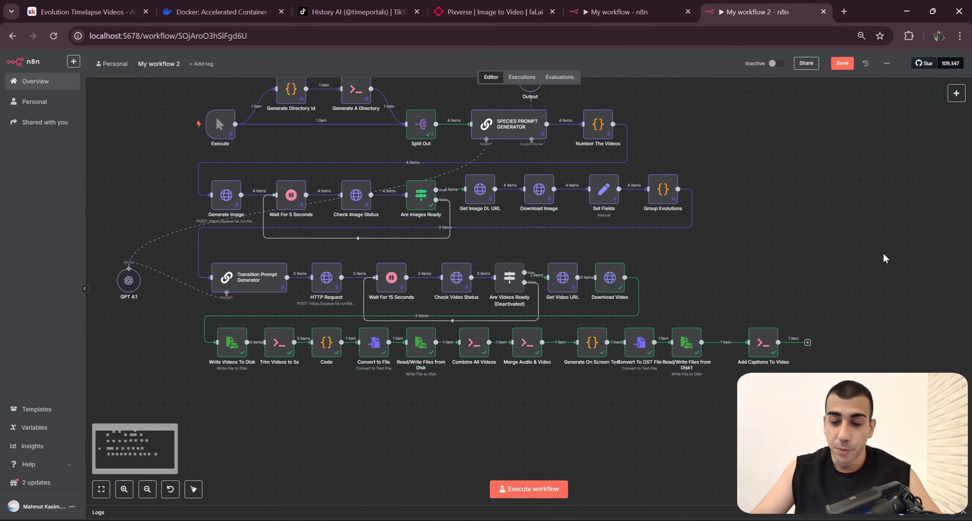
left_click_drag(885, 238, 840, 240)
key("ctrl+s")
key("ctrl+a")
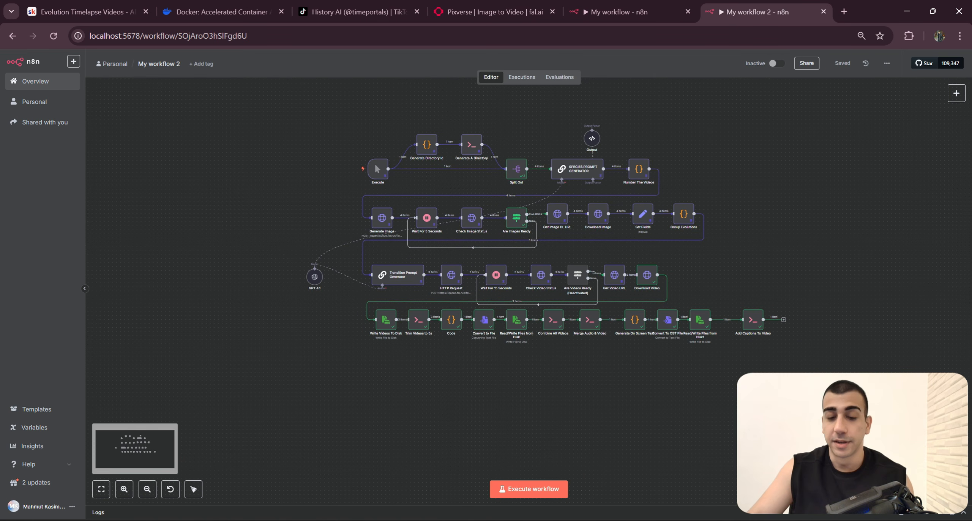
left_click(309, 117)
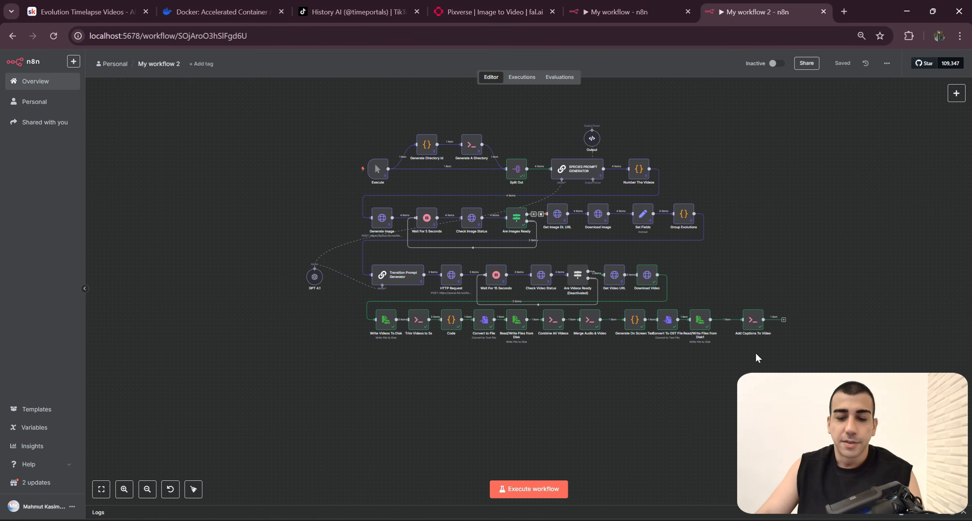
left_click_drag(758, 359, 286, 133)
left_click(286, 132)
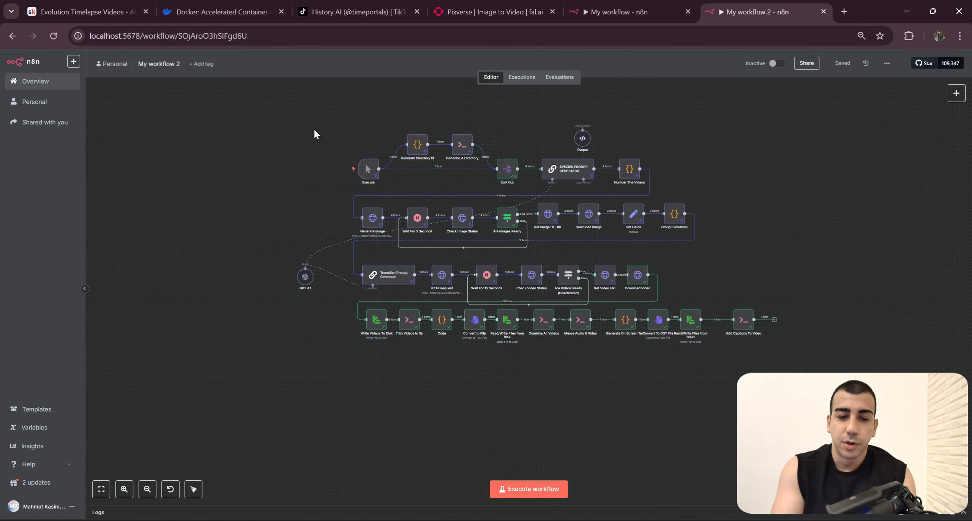
Step: Switch to the Skool classroom page and review the About page of the Business AI Alliance Premium community
left_click(88, 12)
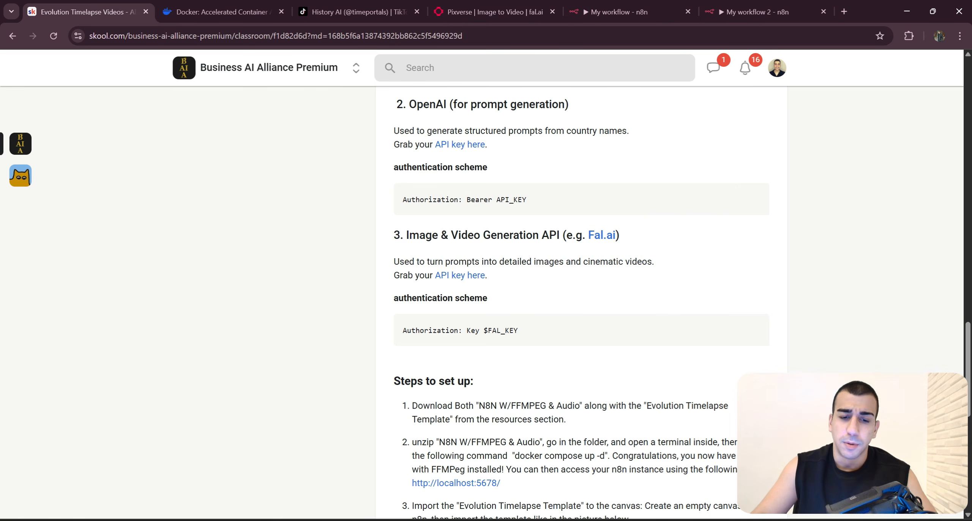
scroll(479, 254, "up", 15)
scroll(940, 276, "up", 10)
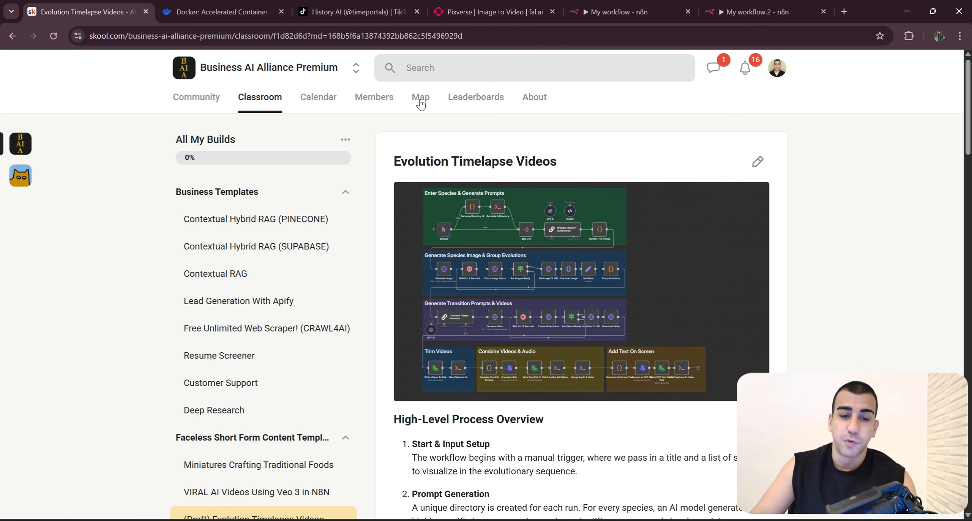
left_click(534, 97)
scroll(523, 178, "down", 8)
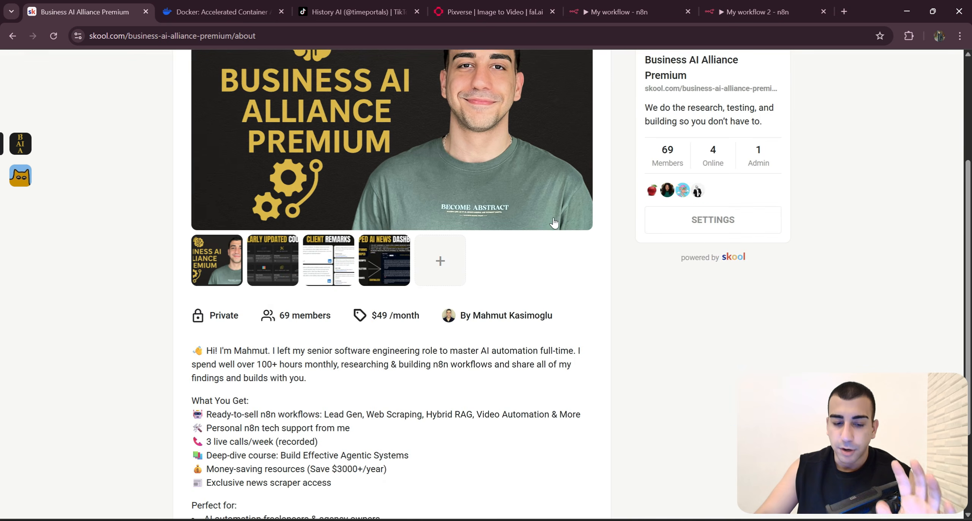
scroll(645, 308, "up", 5)
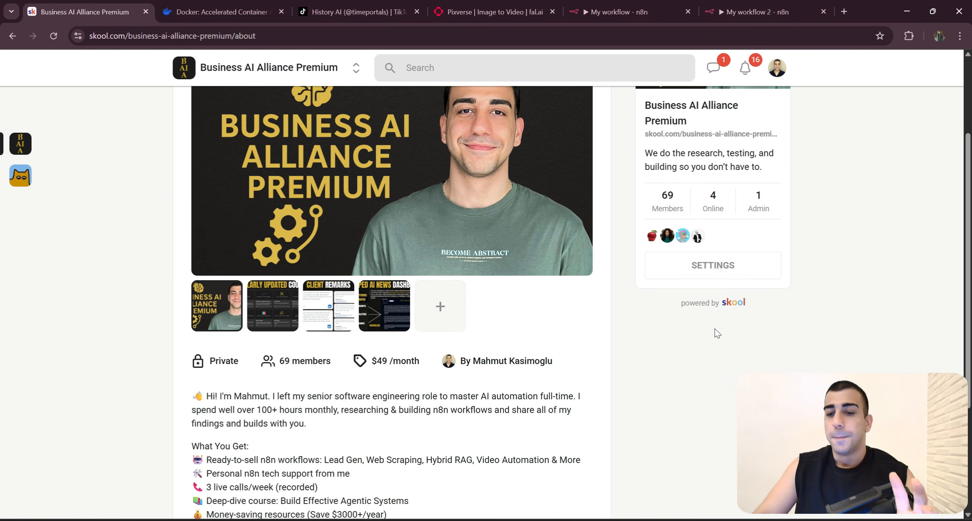
scroll(716, 353, "up", 3)
Step: Switch to the Business AI Alliance community and look through its pinned and recent posts
left_click(355, 68)
left_click(387, 219)
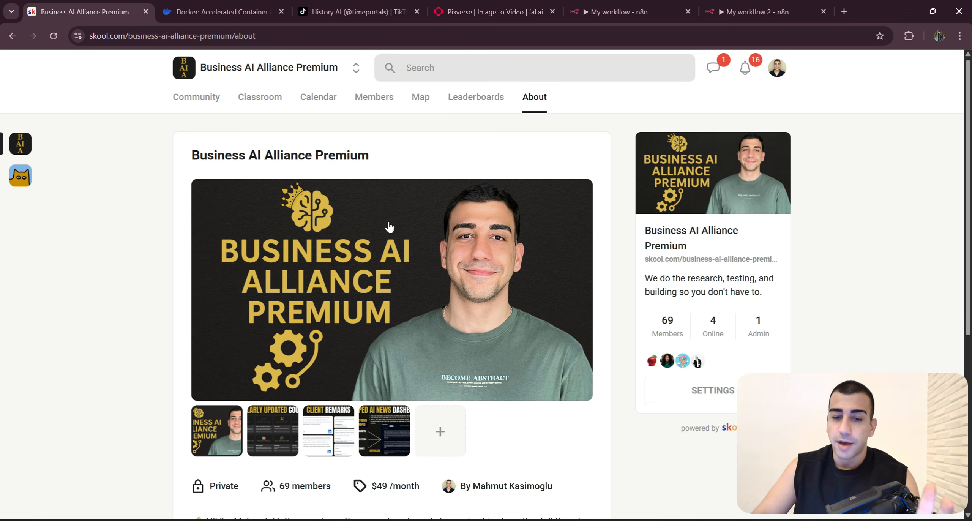
scroll(549, 266, "down", 5)
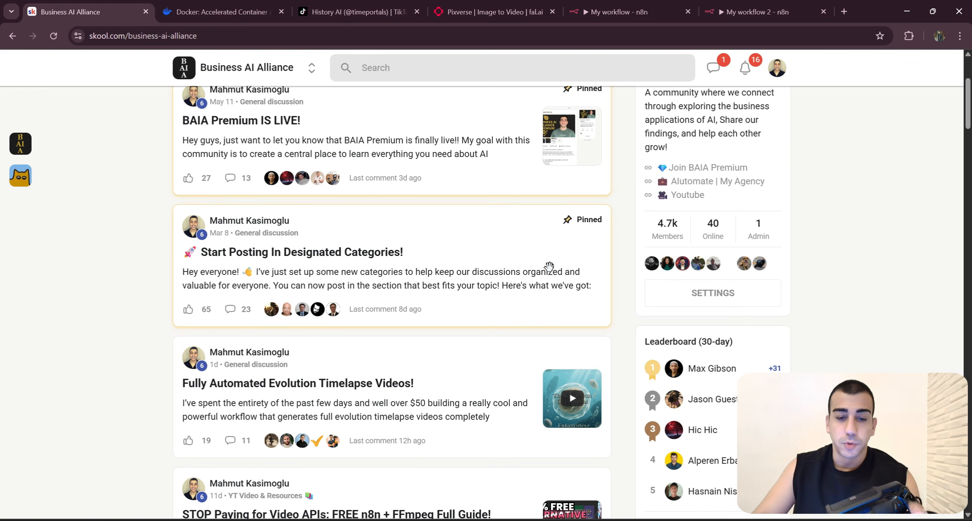
scroll(556, 267, "down", 3)
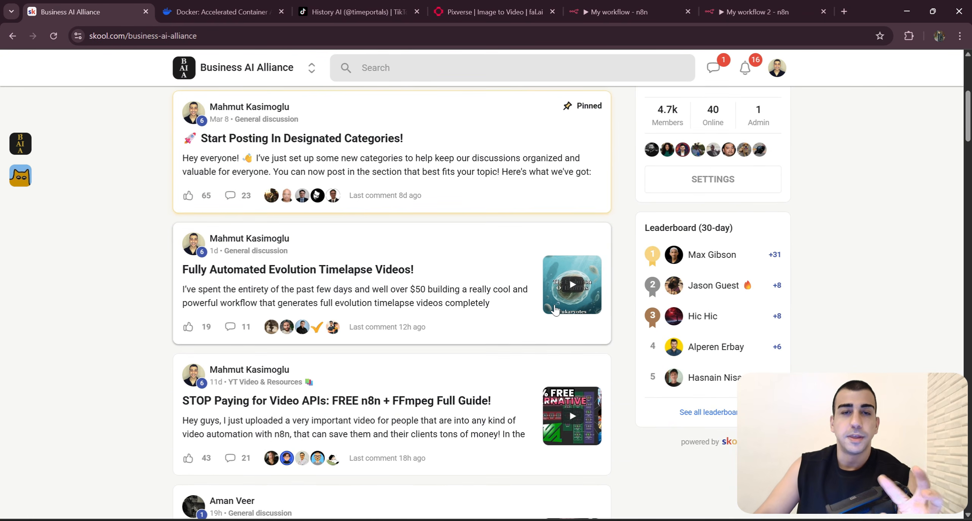
scroll(545, 293, "up", 6)
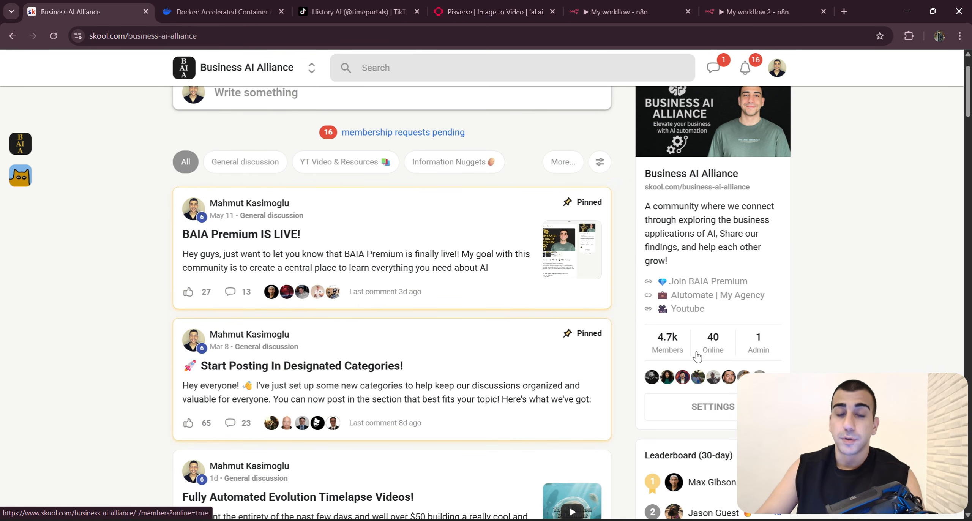
scroll(697, 356, "up", 2)
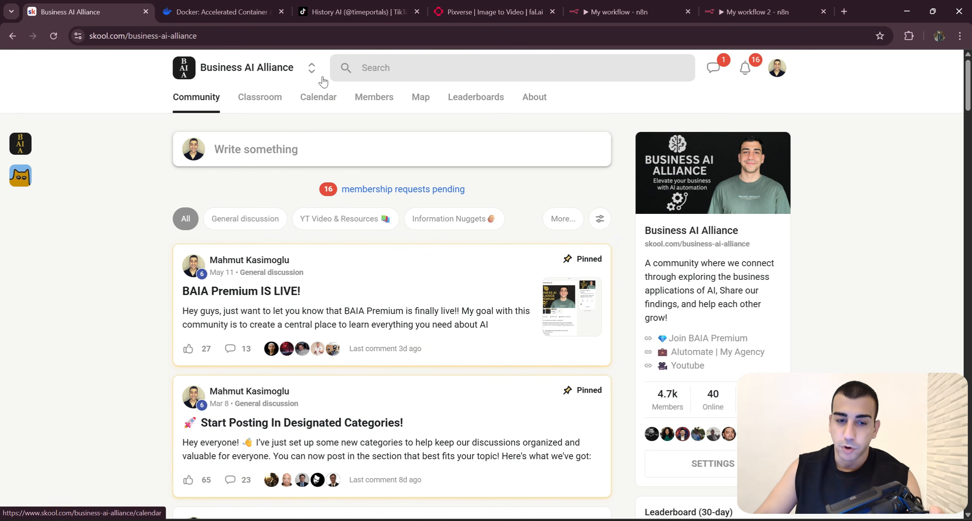
Step: Switch back to the Business AI Alliance Premium community, and return to My workflow 2 in n8n
left_click(311, 67)
left_click(873, 201)
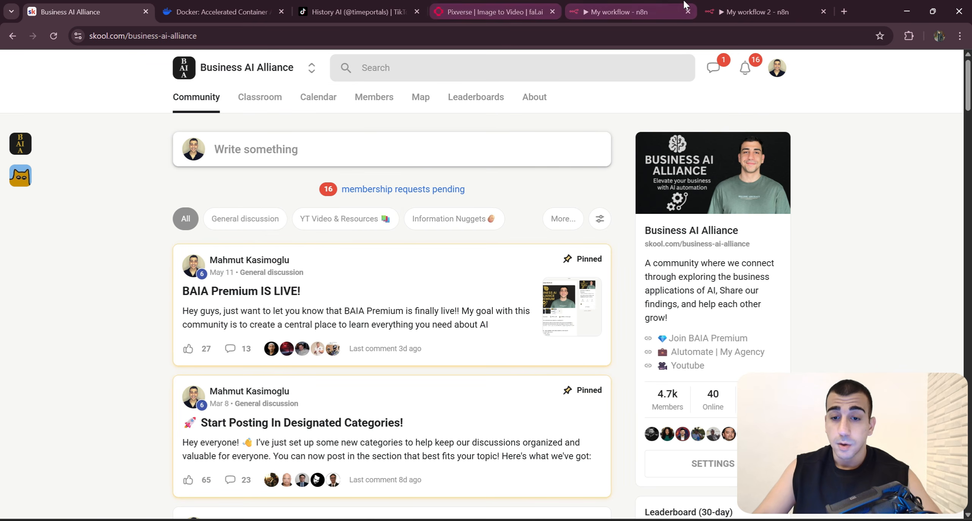
left_click(311, 67)
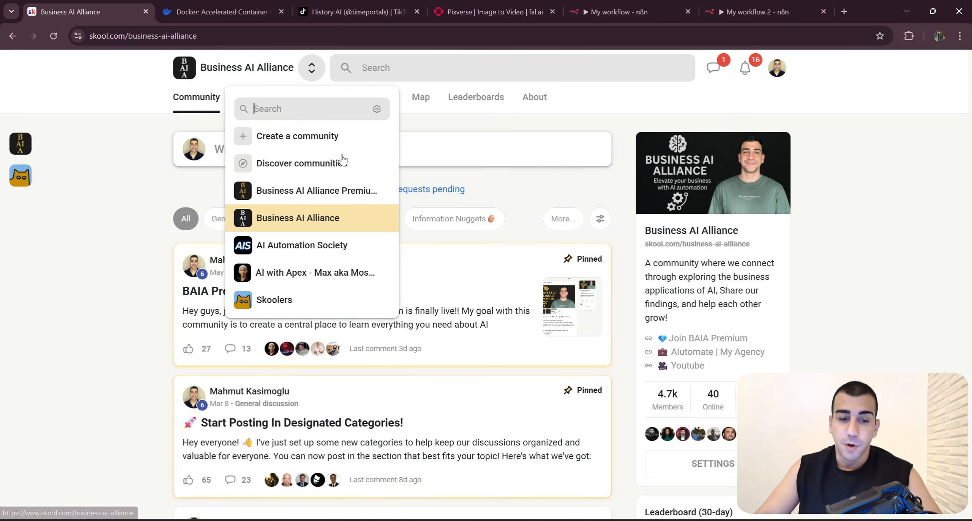
left_click(455, 152)
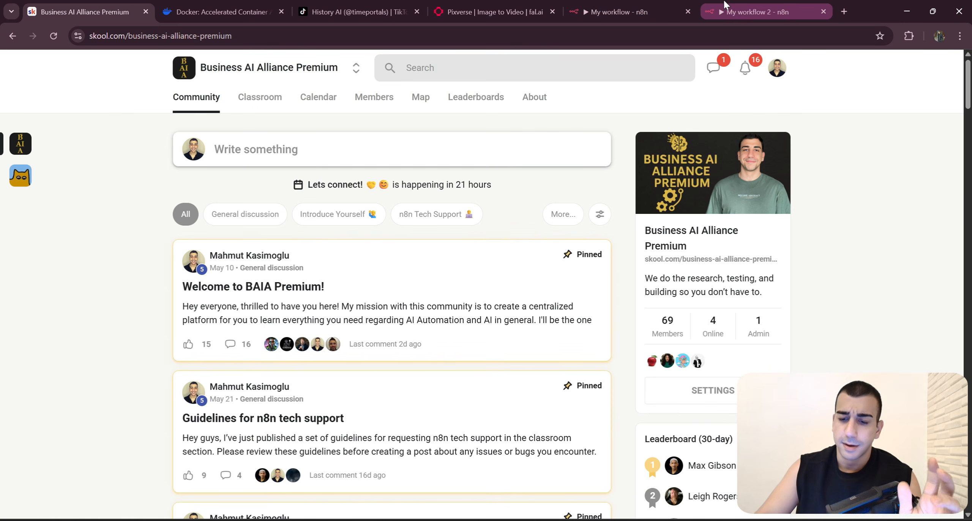
left_click(736, 5)
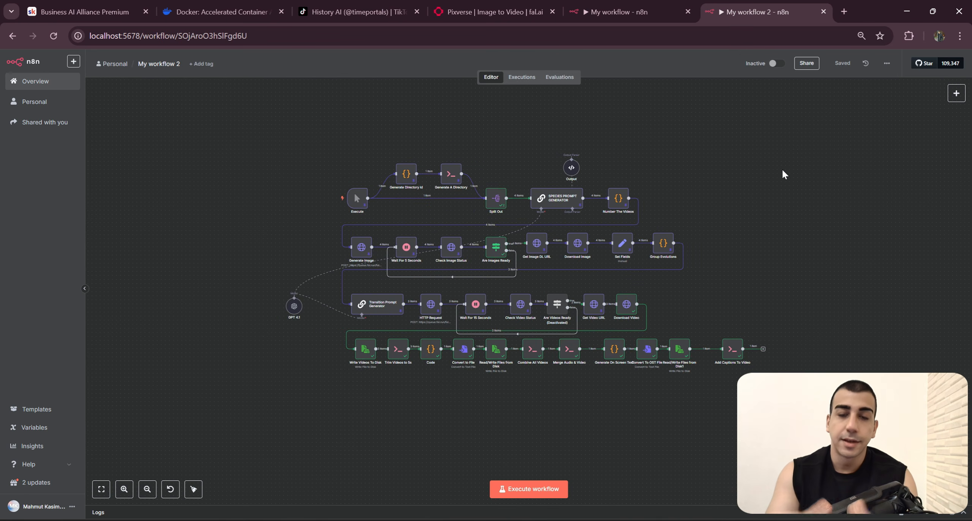